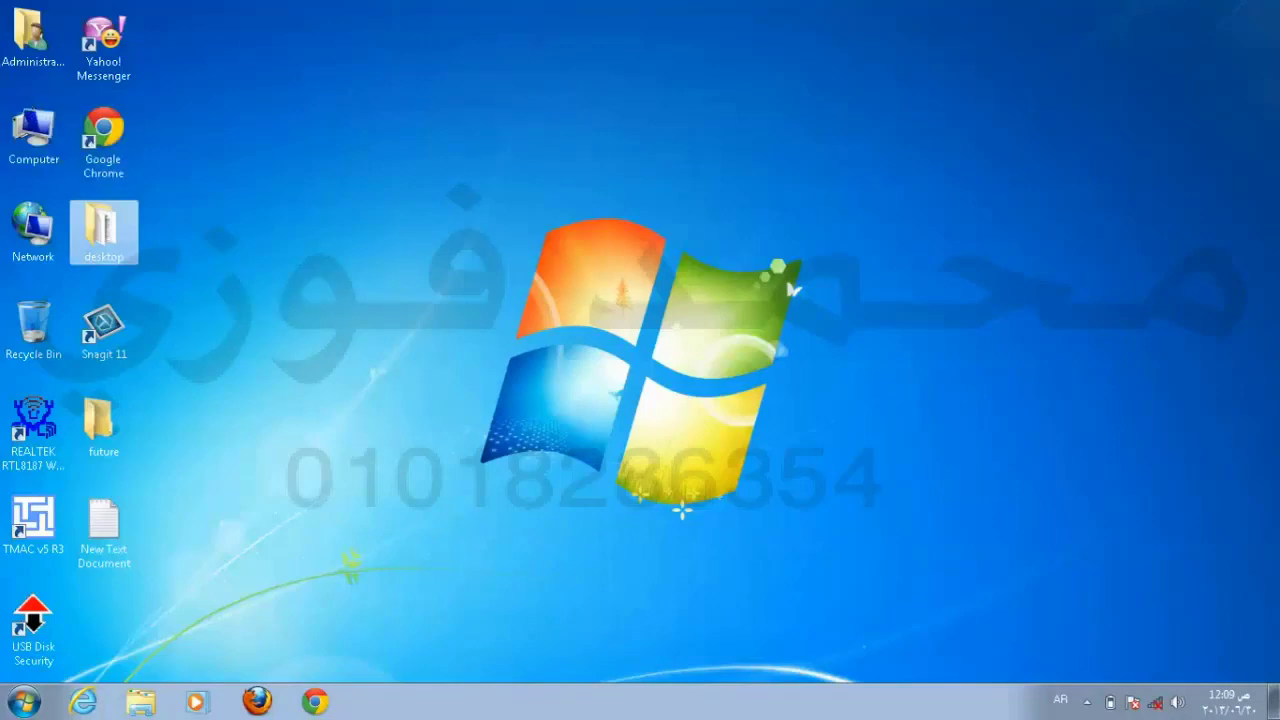
Step: Open the Computer window to view the drives, check its help options, then close it
click(38, 148)
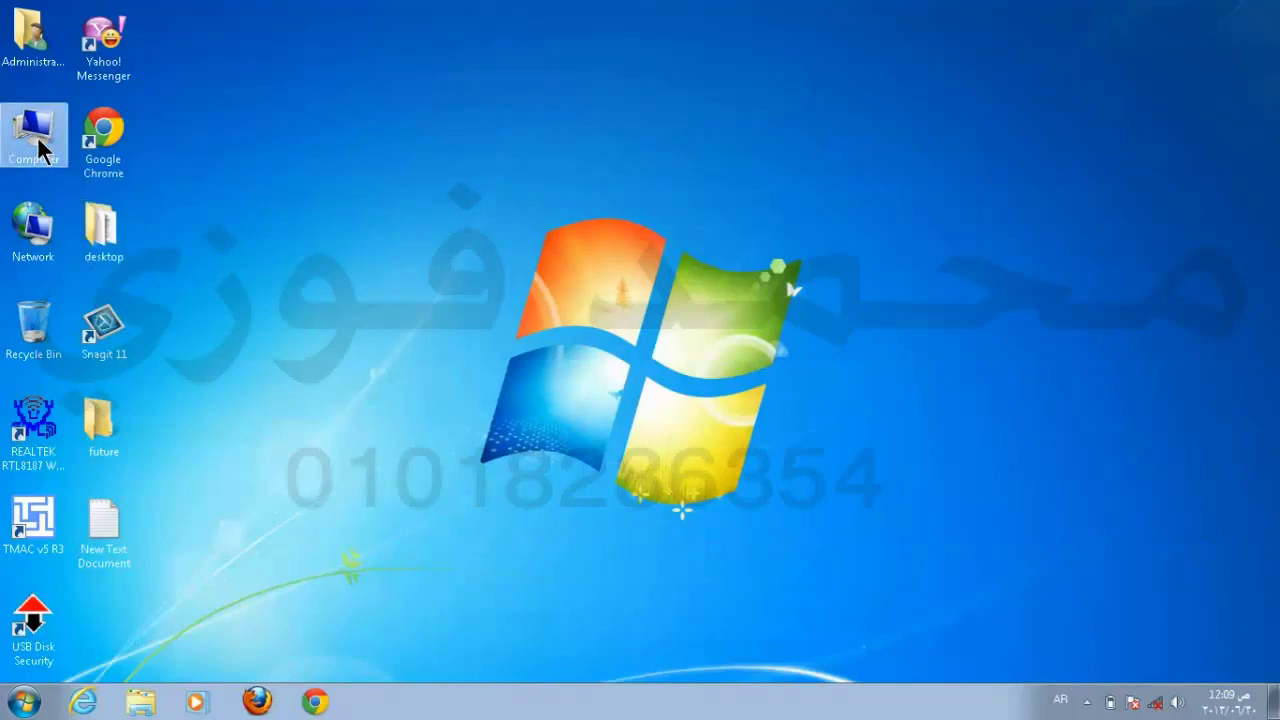
double_click(38, 140)
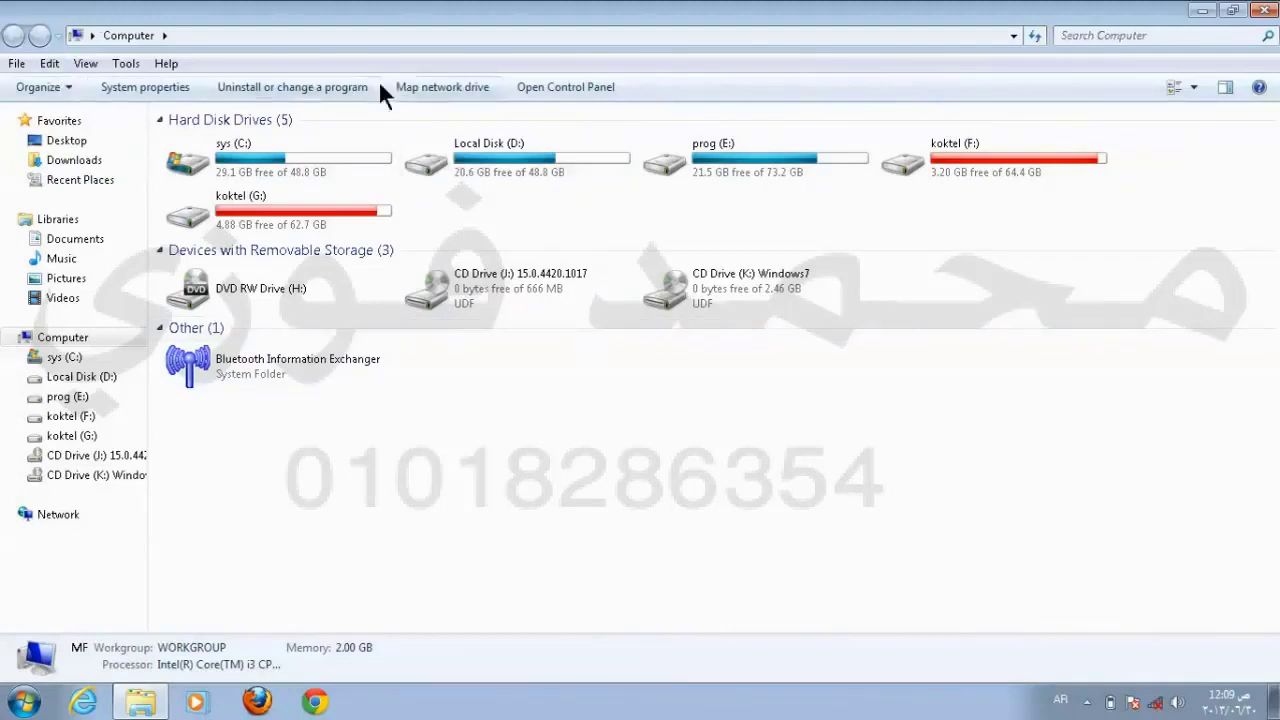
click(161, 64)
mouse_move(140, 69)
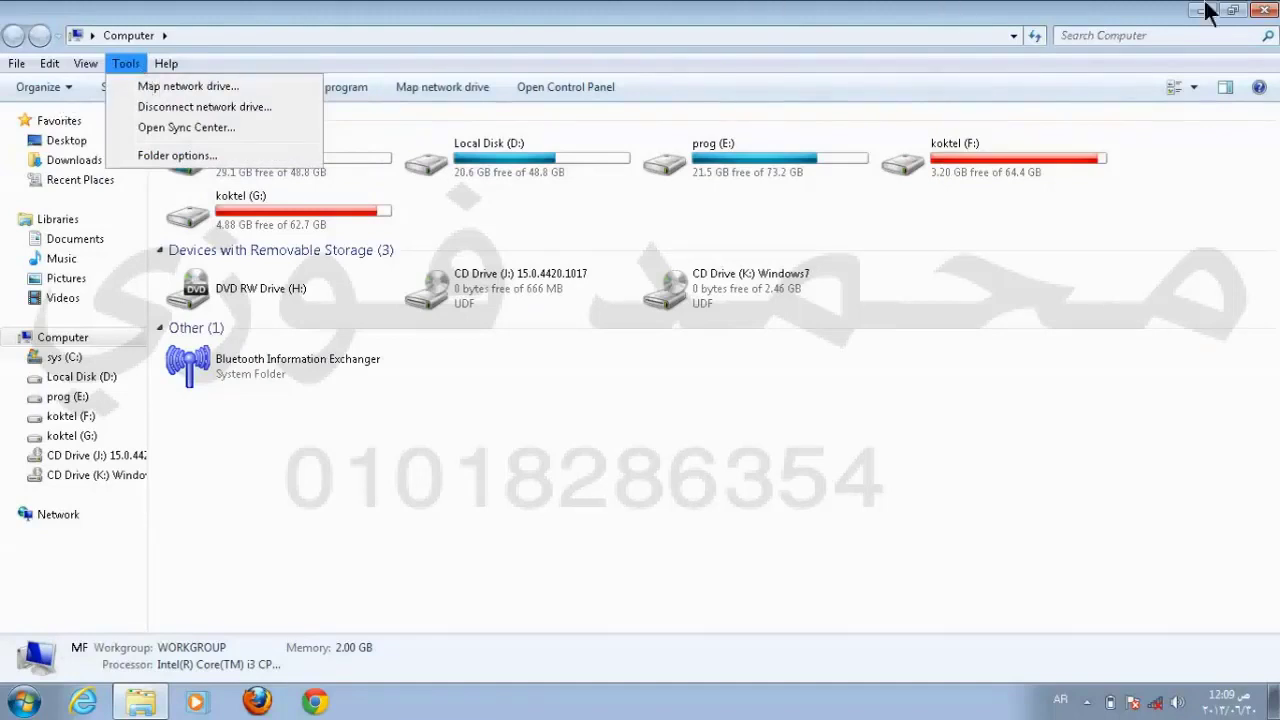
click(1262, 10)
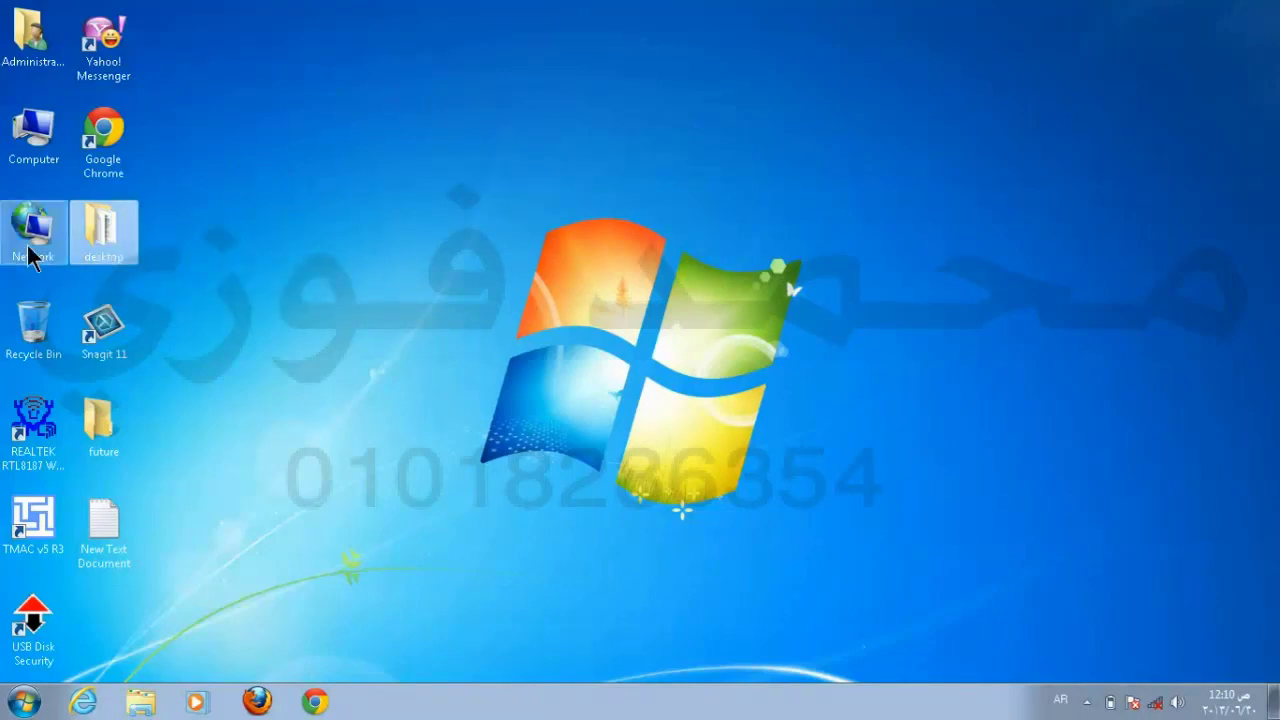
Step: Move the desktop folder into Google Chrome's slot beside Computer and show the desktop shortcut menu
drag(97, 223, 385, 223)
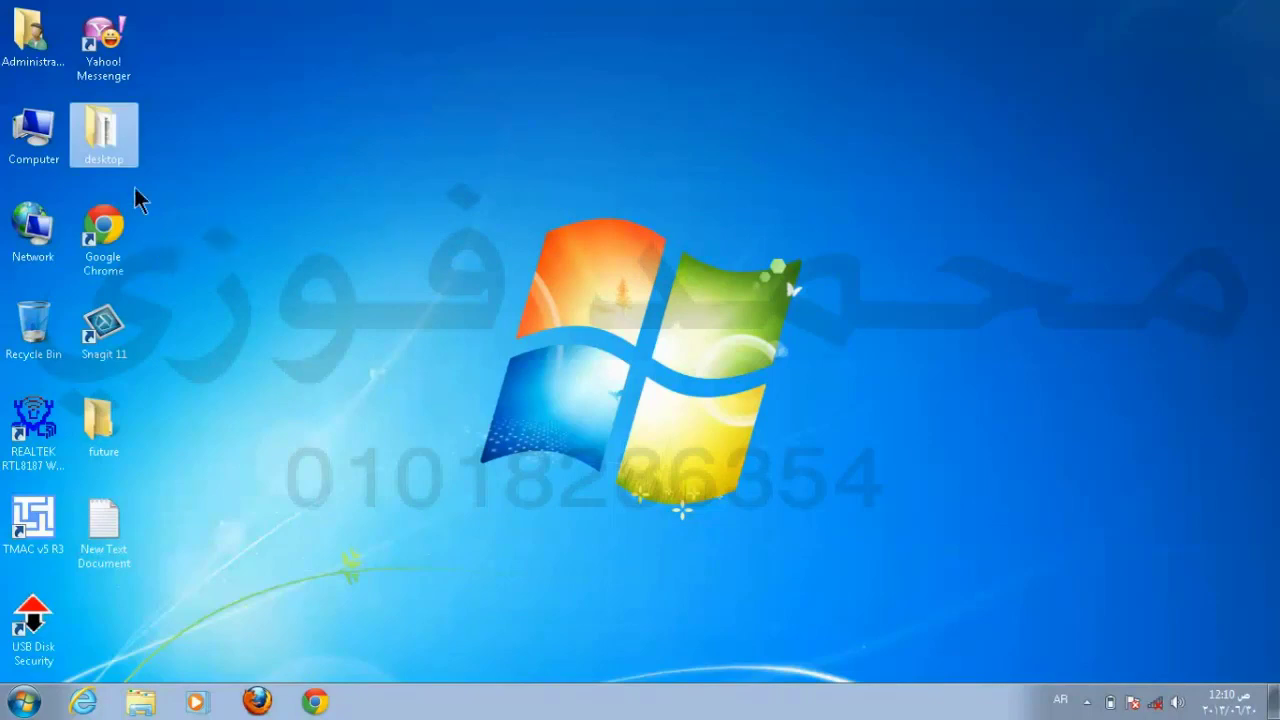
drag(636, 86, 697, 64)
right_click(654, 166)
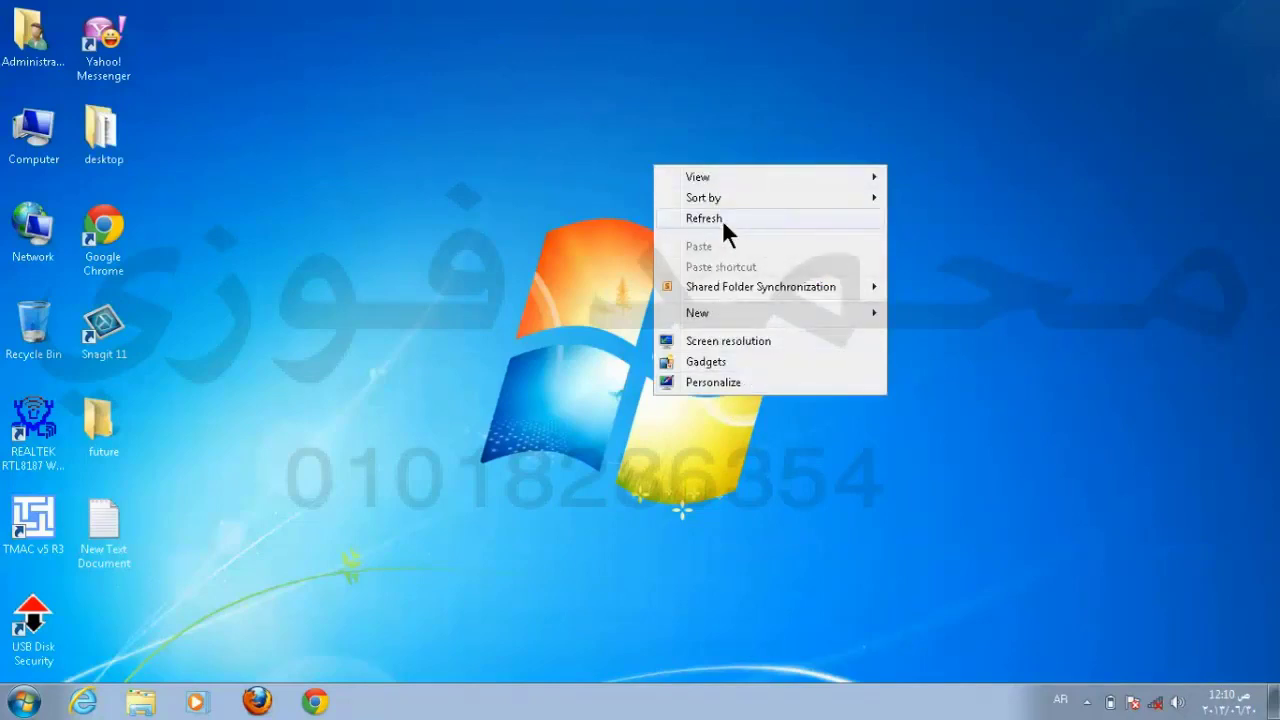
click(540, 133)
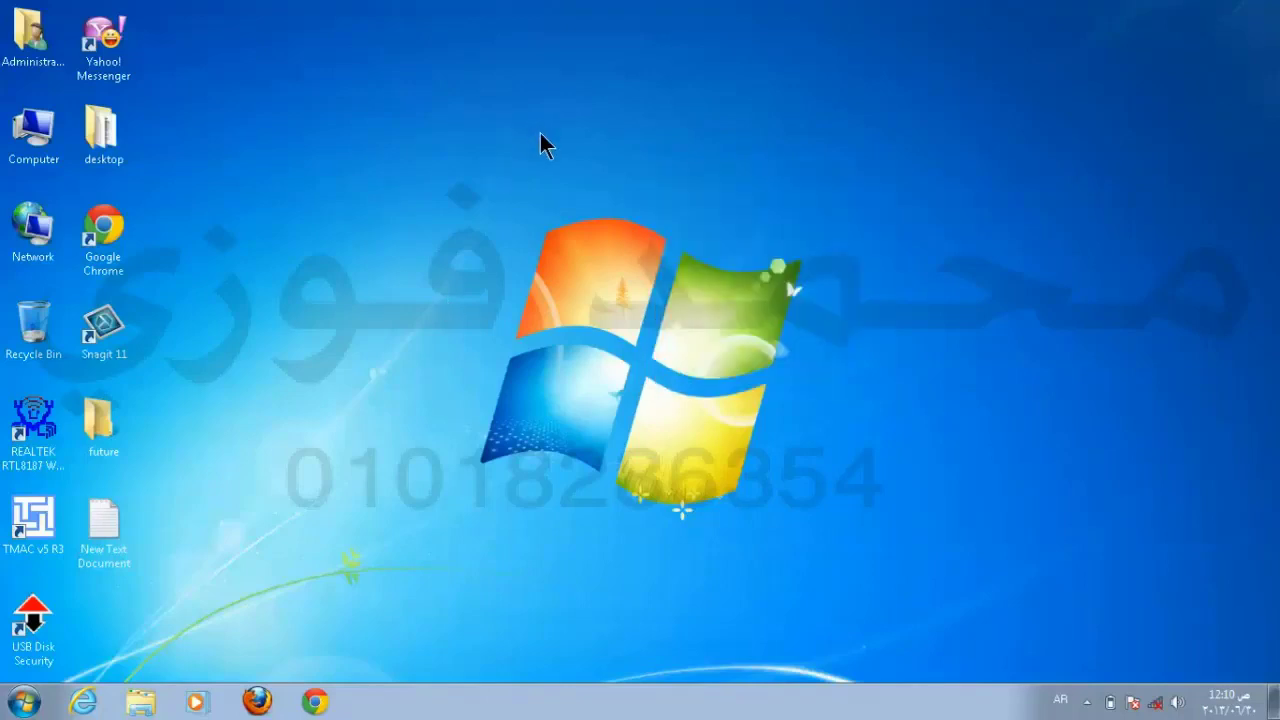
right_click(540, 133)
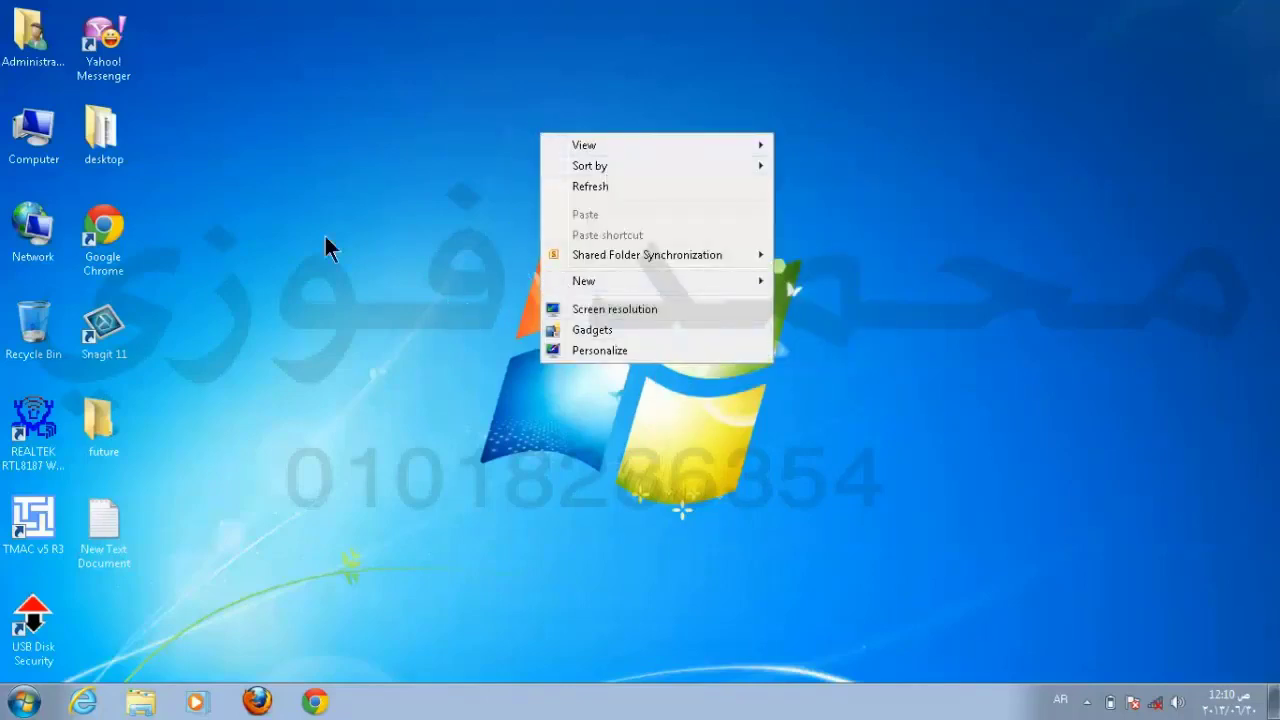
Step: Show shortcut menus for the folder, Computer icon, Explorer and Firefox jump lists, and taskbar
click(108, 143)
right_click(108, 143)
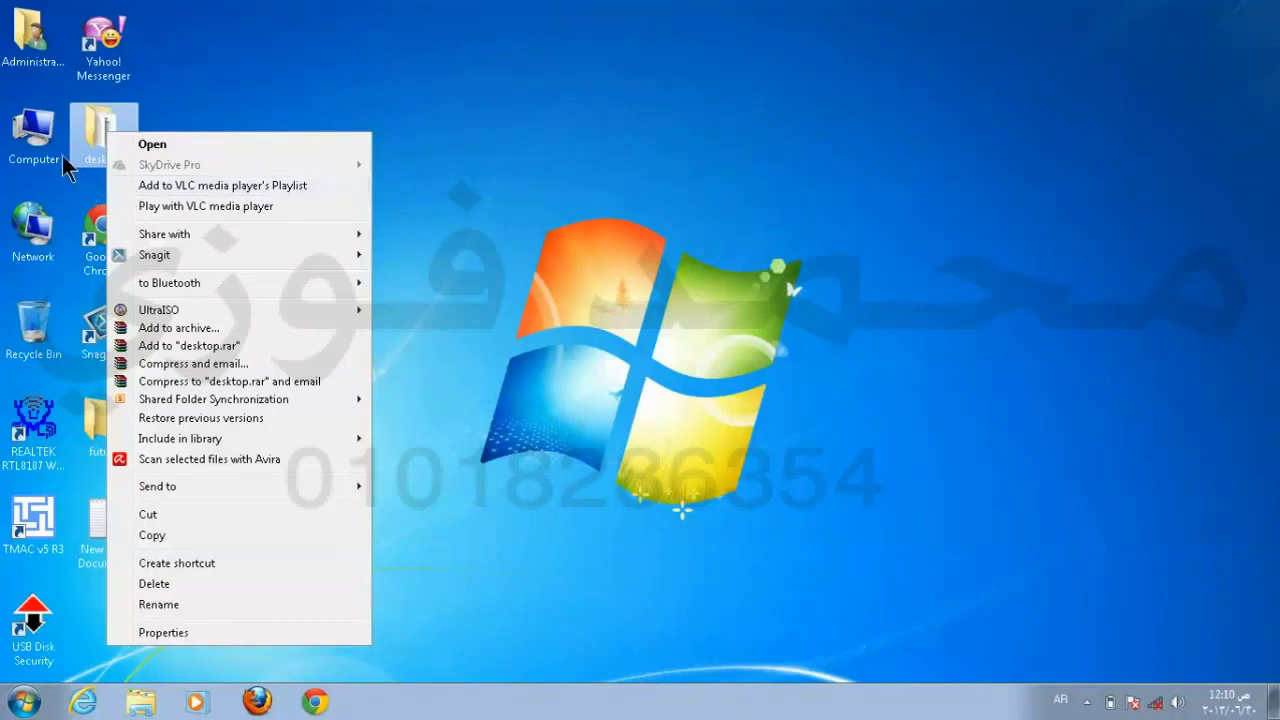
right_click(33, 156)
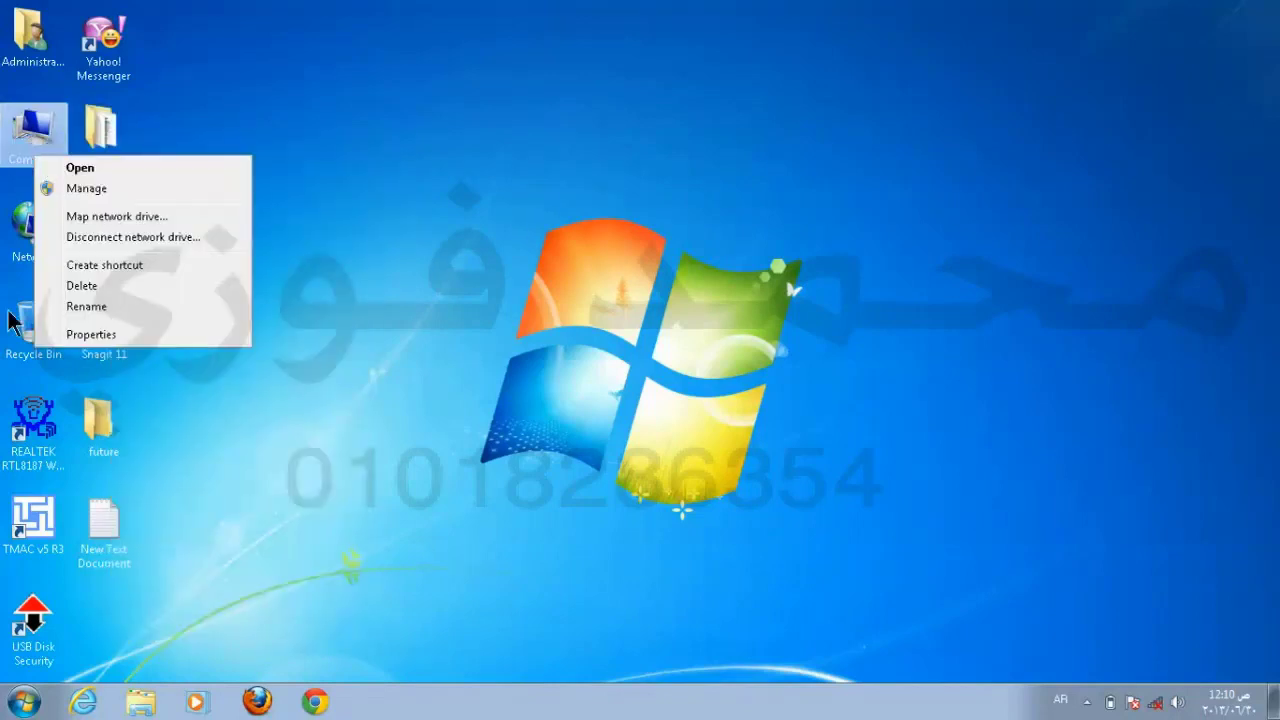
right_click(125, 703)
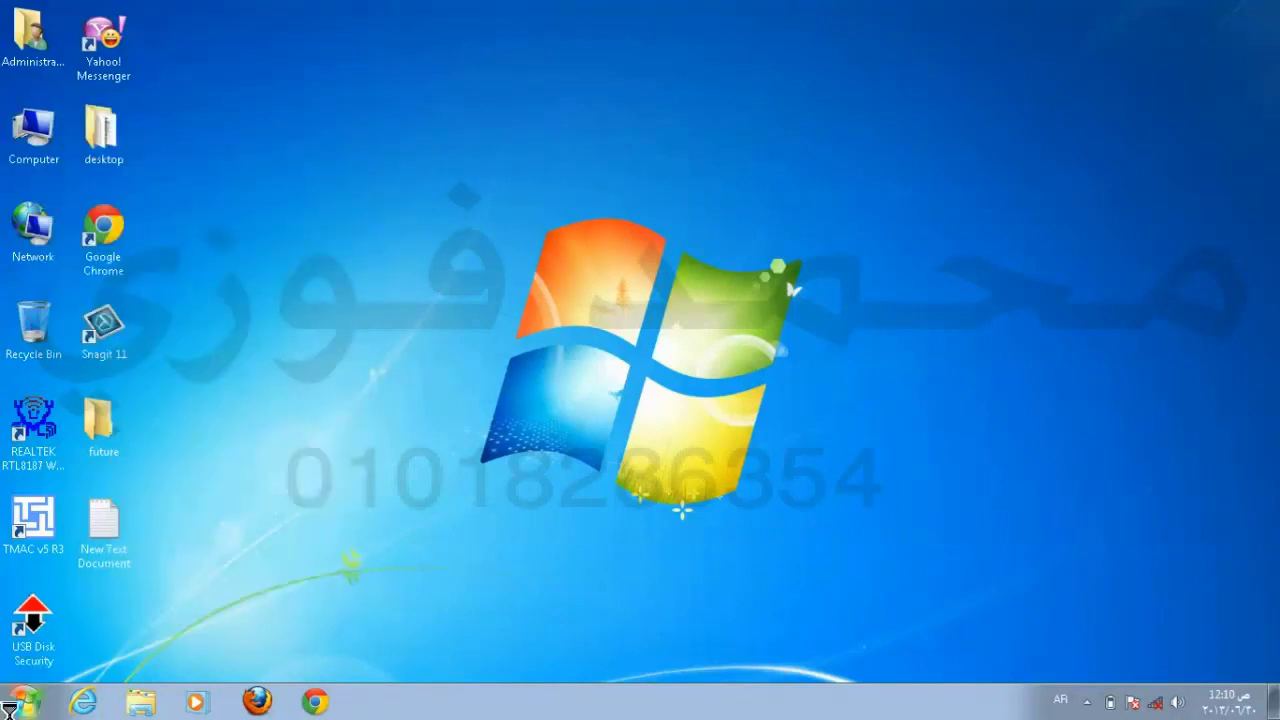
click(268, 703)
right_click(268, 703)
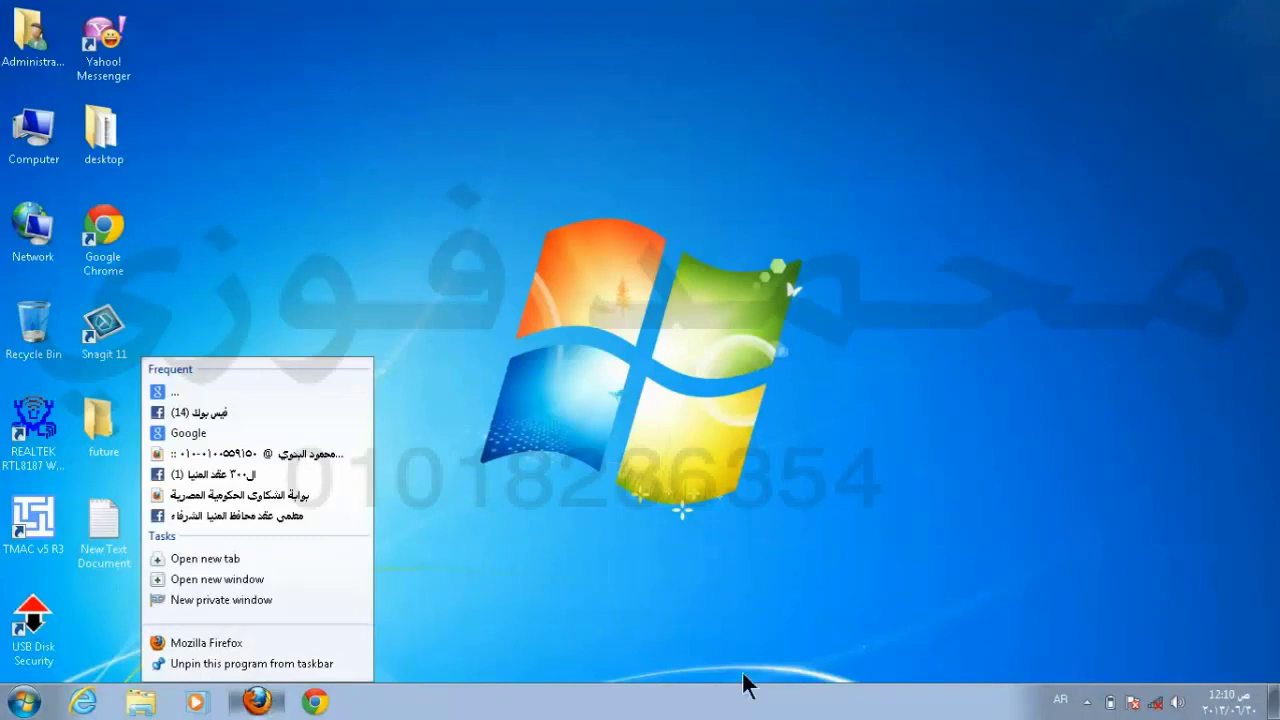
right_click(1232, 716)
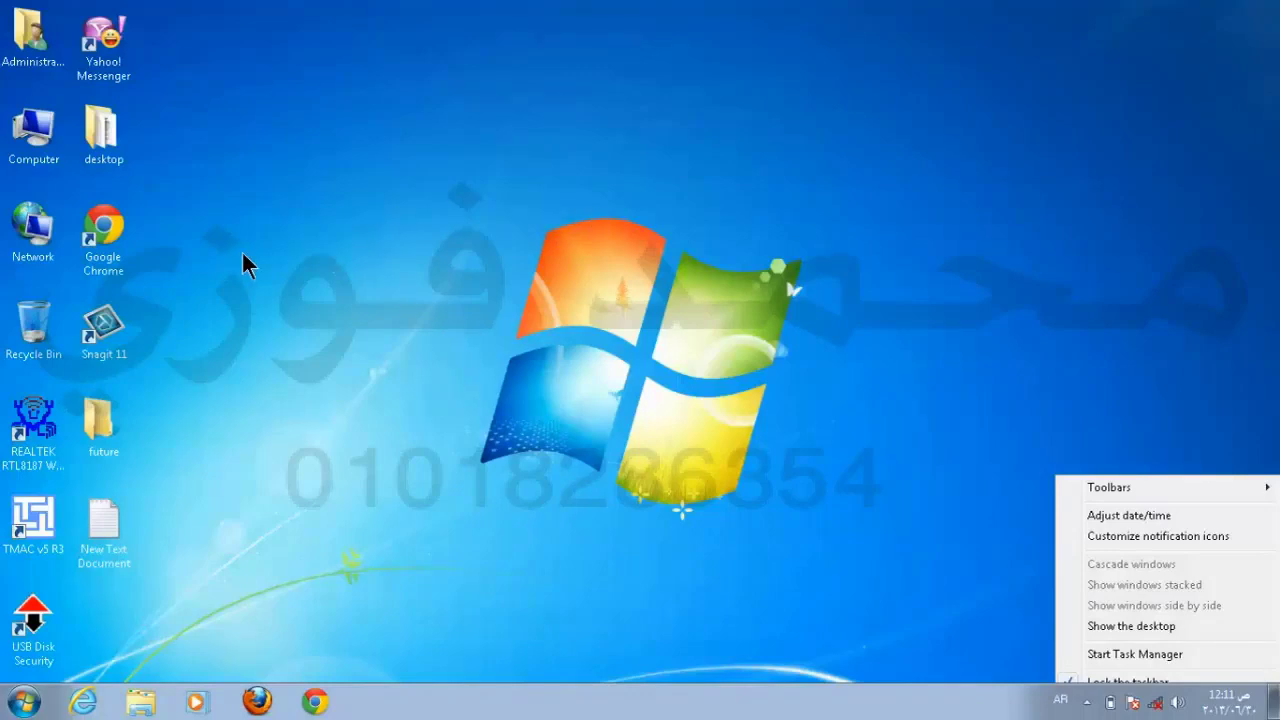
Step: Browse from Computer into sys (C:) and the Windows folder, scrolling through its 108 items
double_click(16, 132)
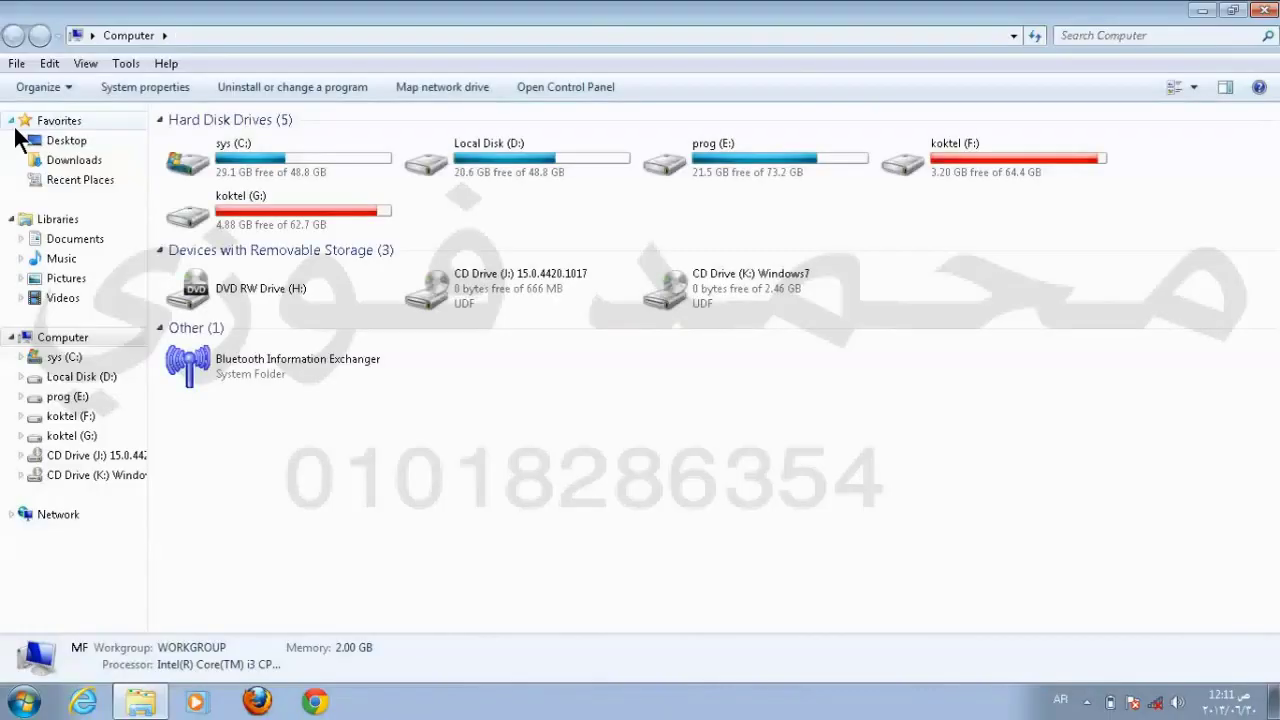
click(261, 166)
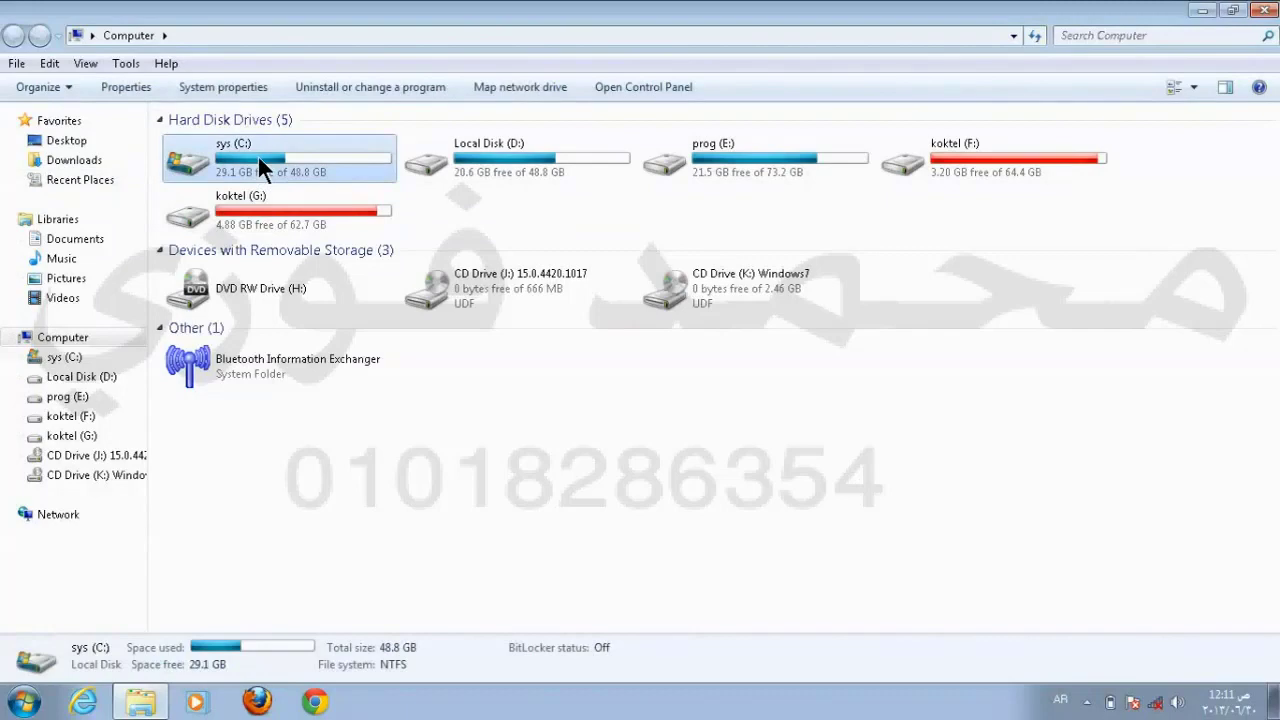
double_click(258, 160)
double_click(216, 204)
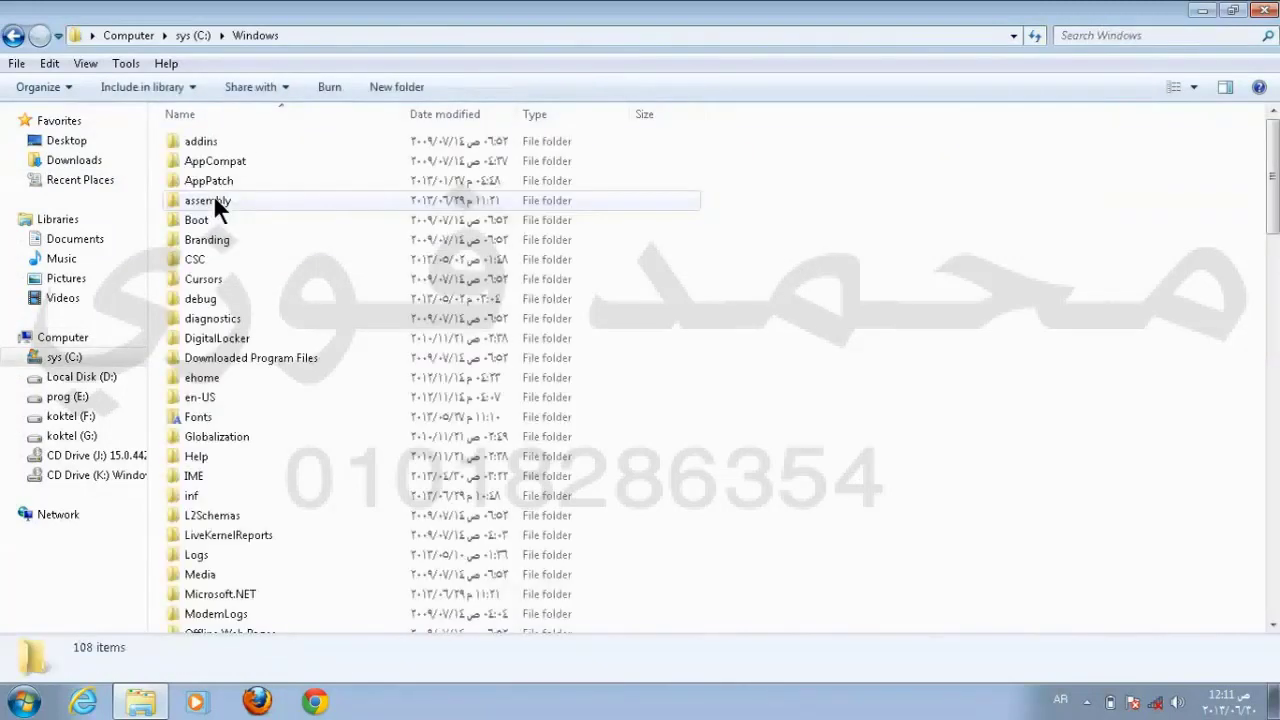
scroll(243, 223, down, 3)
scroll(243, 234, up, 3)
scroll(251, 249, down, 5)
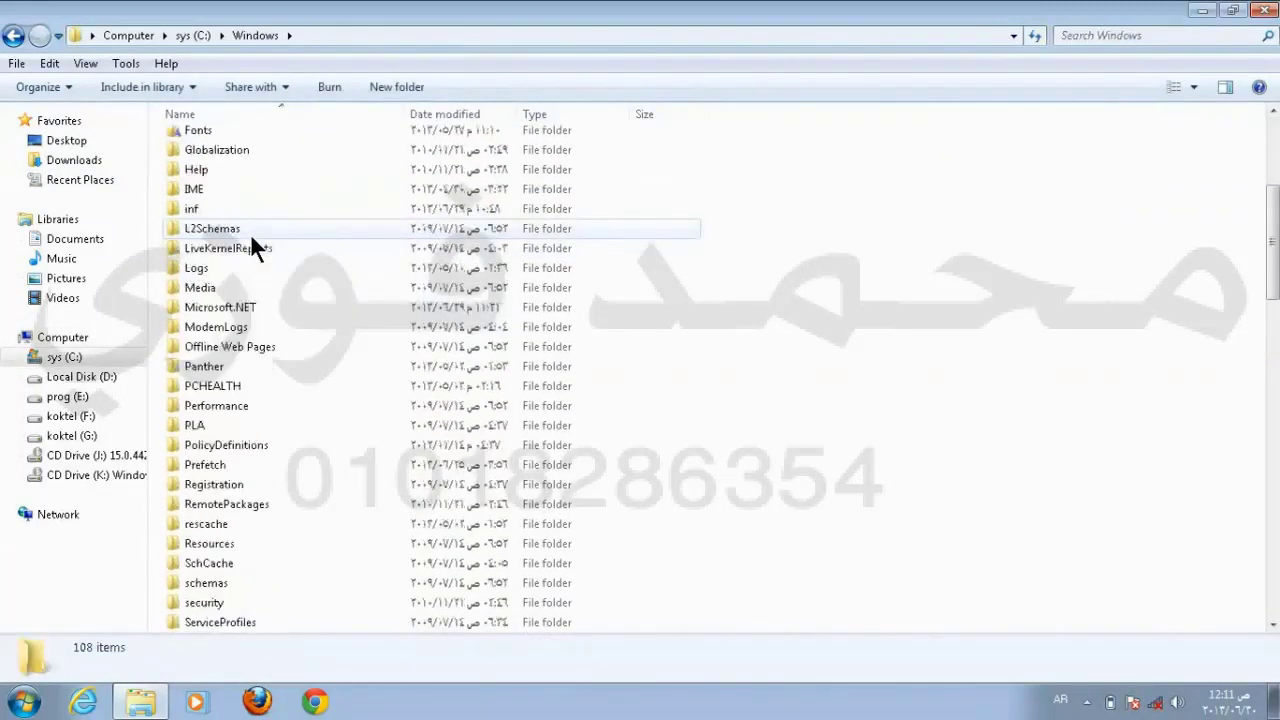
scroll(251, 238, down, 5)
scroll(251, 238, up, 10)
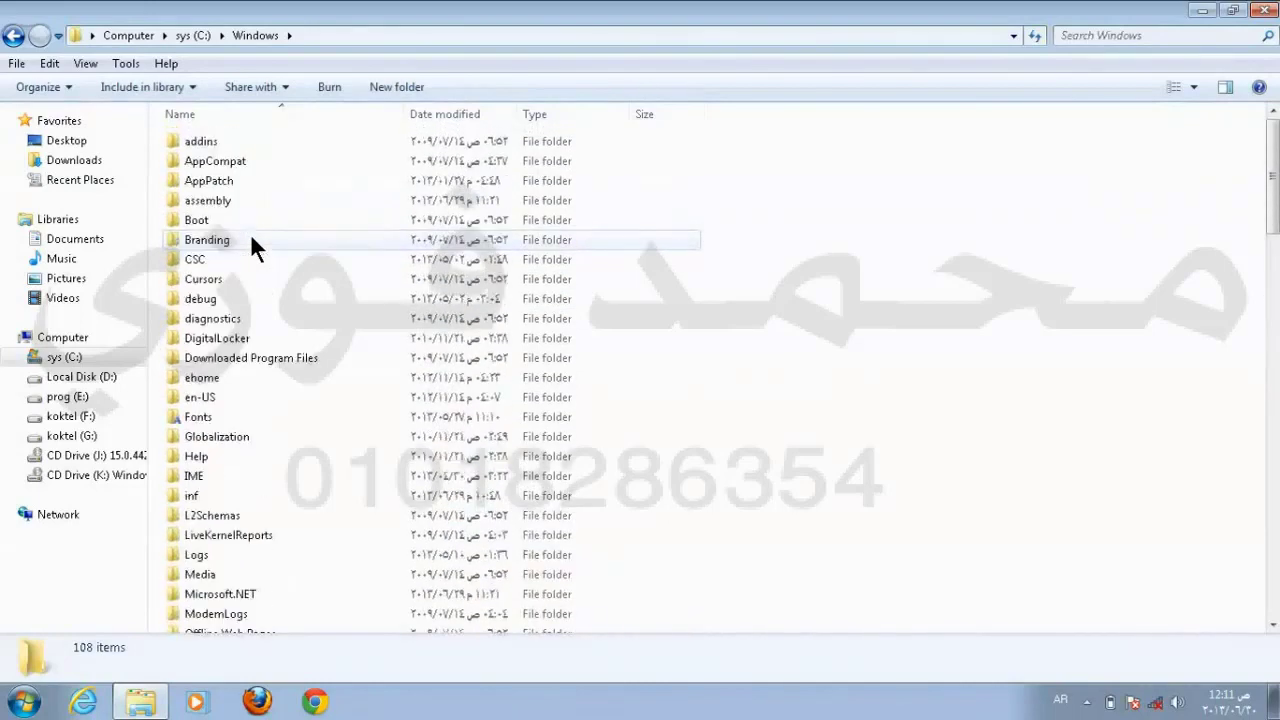
scroll(251, 240, down, 4)
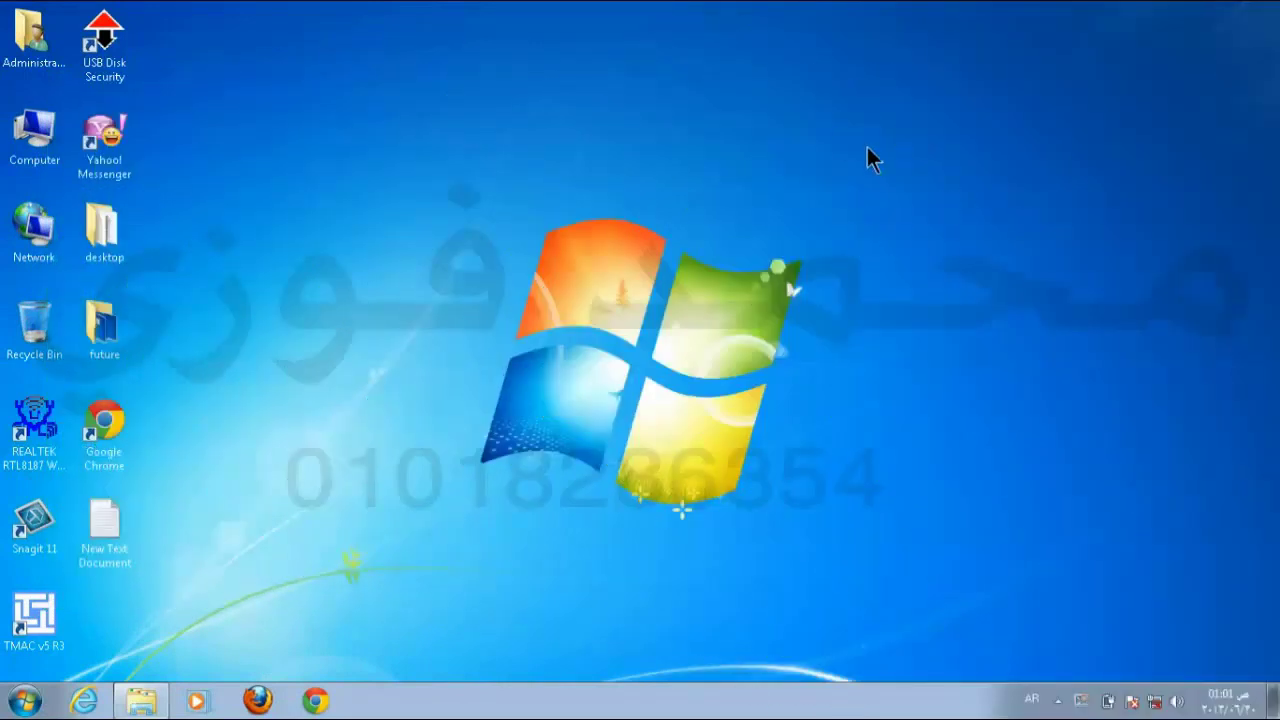
Step: Apply the Characters theme in Personalize, view the new wallpaper, then reopen Personalization
right_click(887, 170)
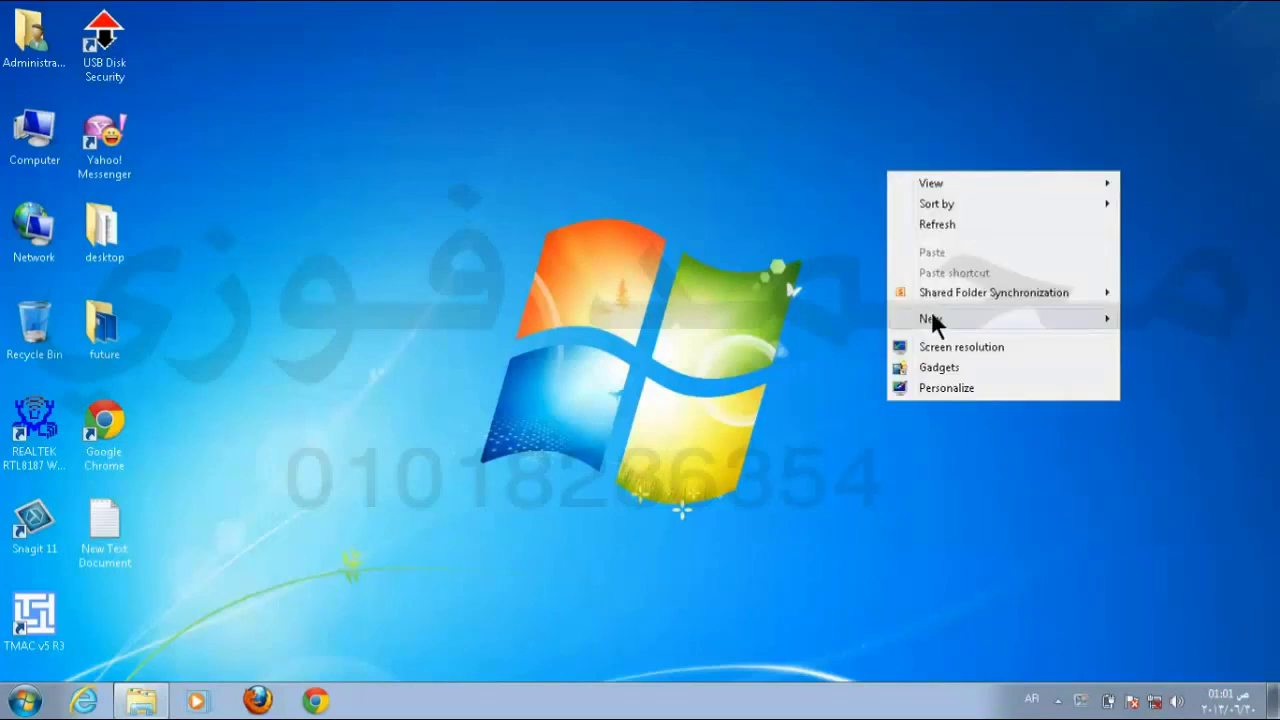
click(966, 388)
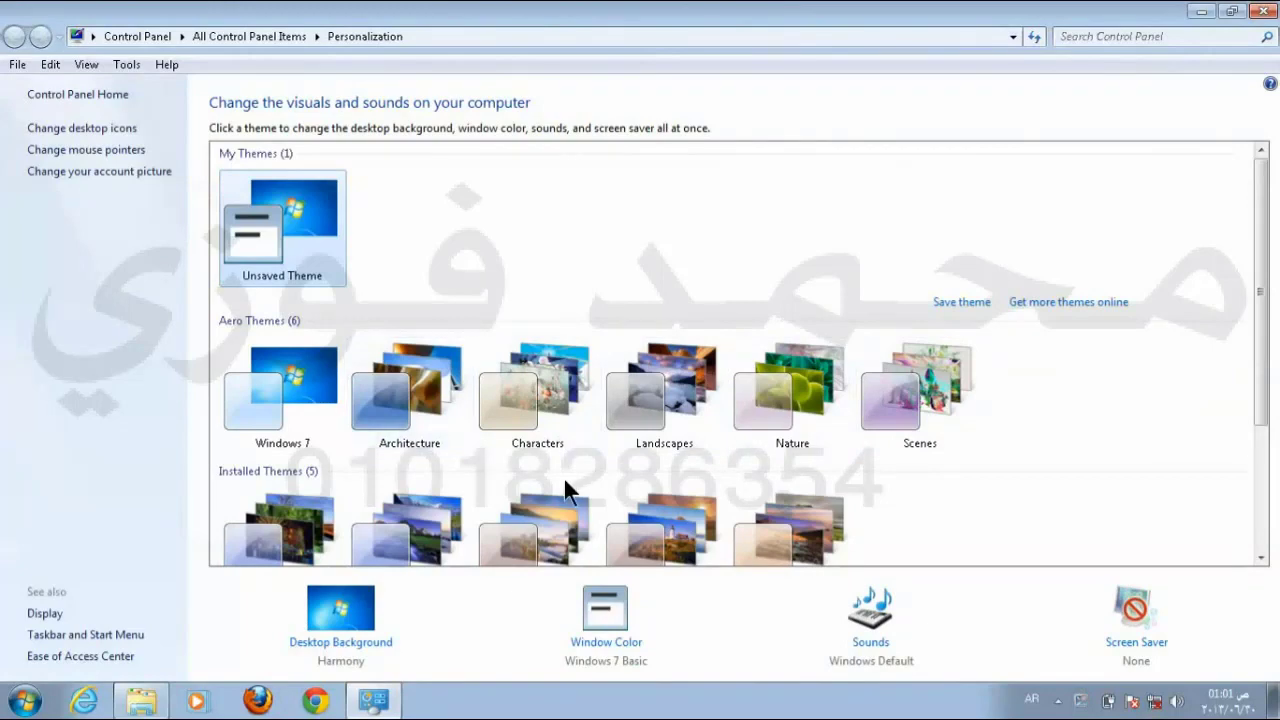
click(545, 412)
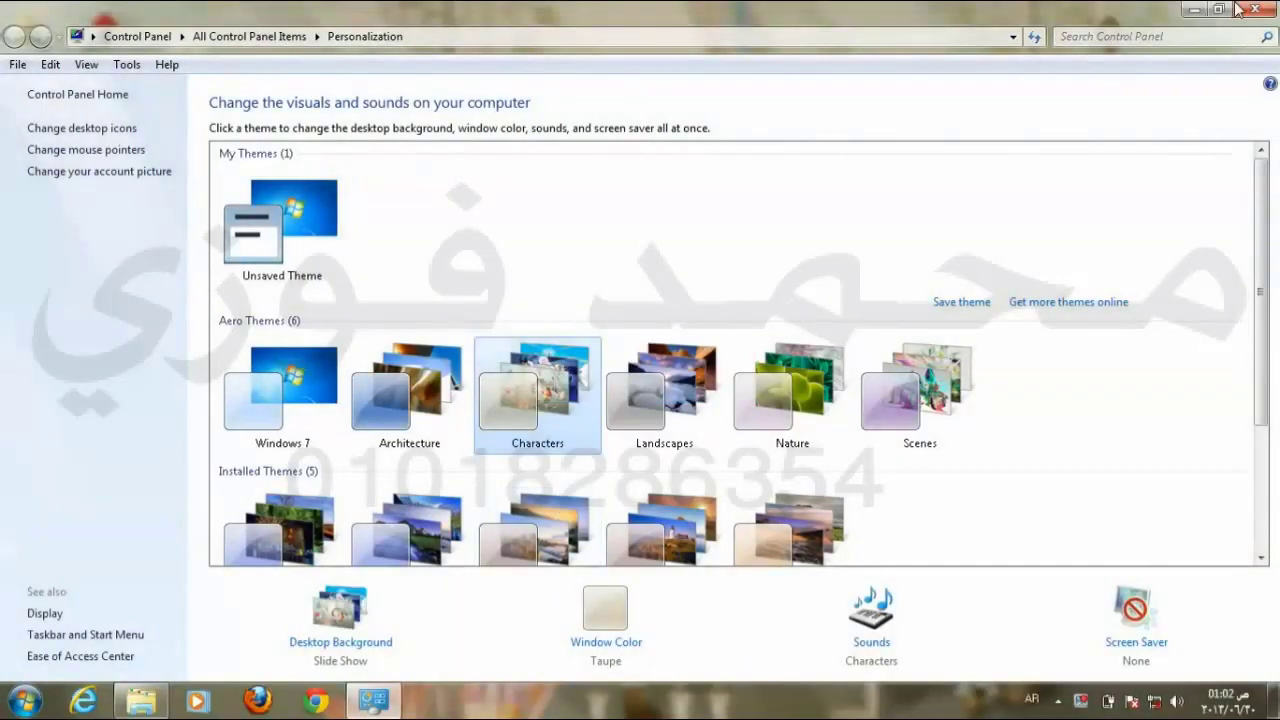
click(1264, 10)
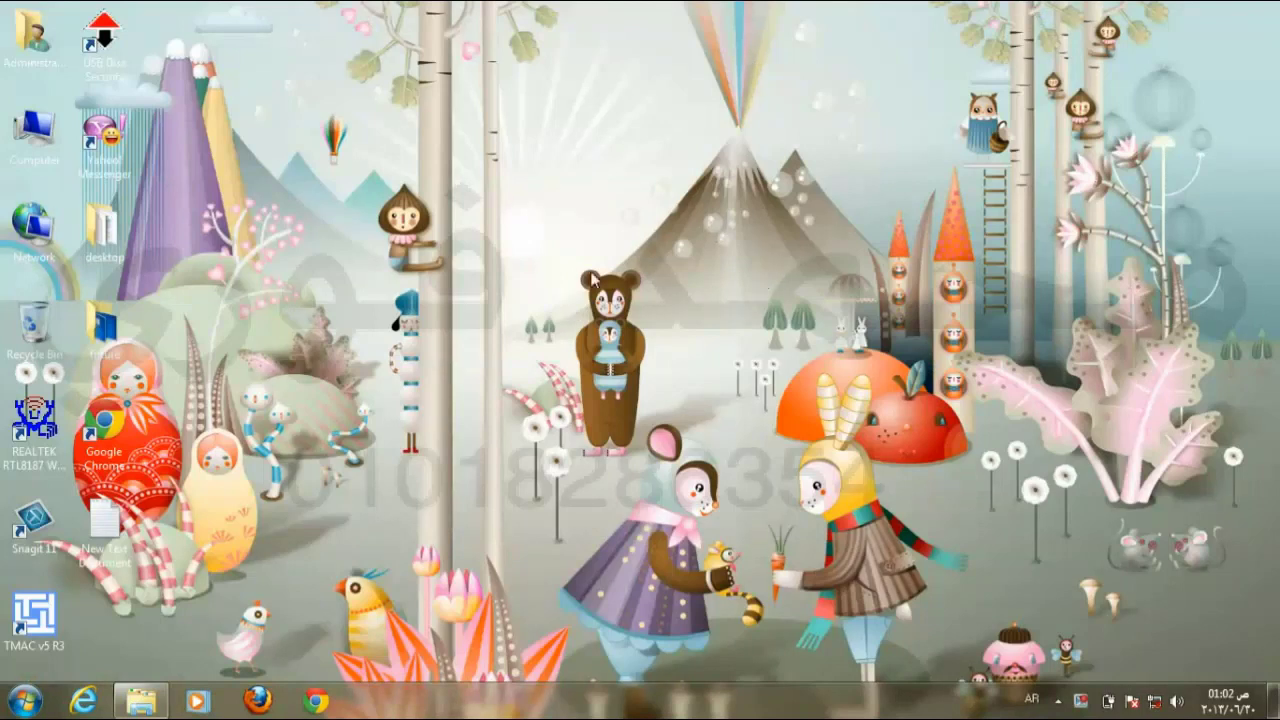
right_click(664, 206)
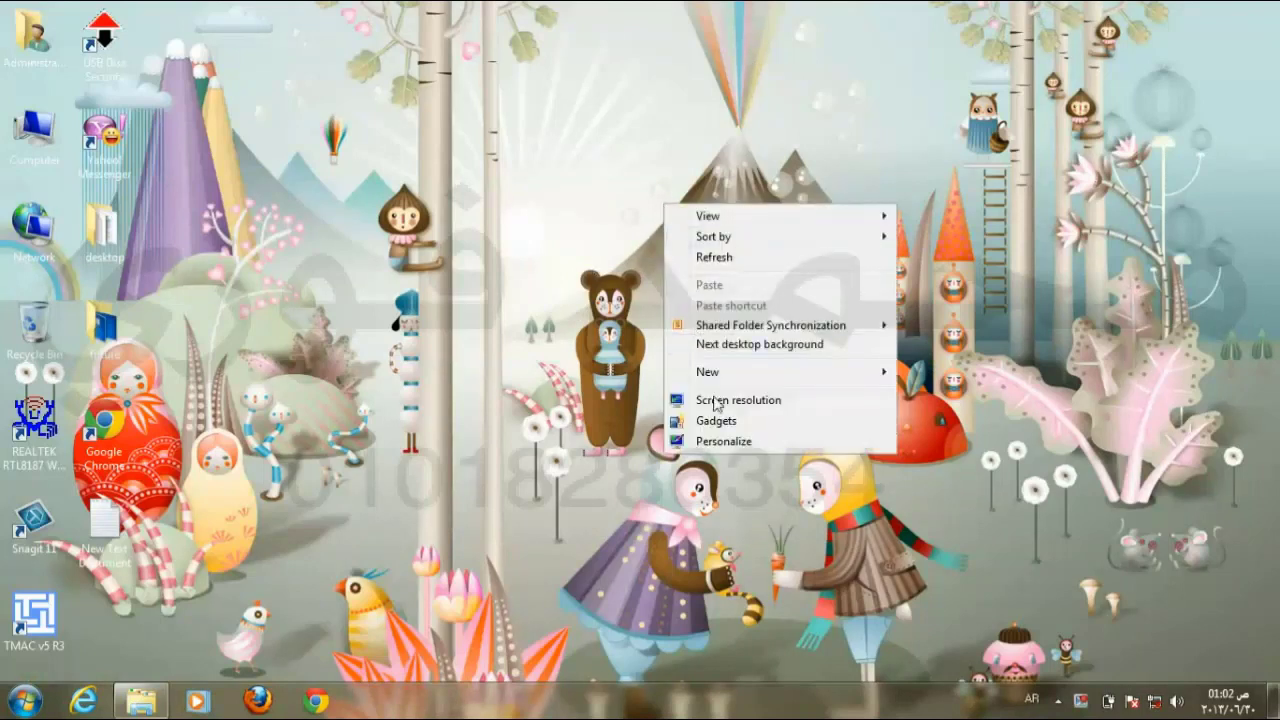
click(720, 441)
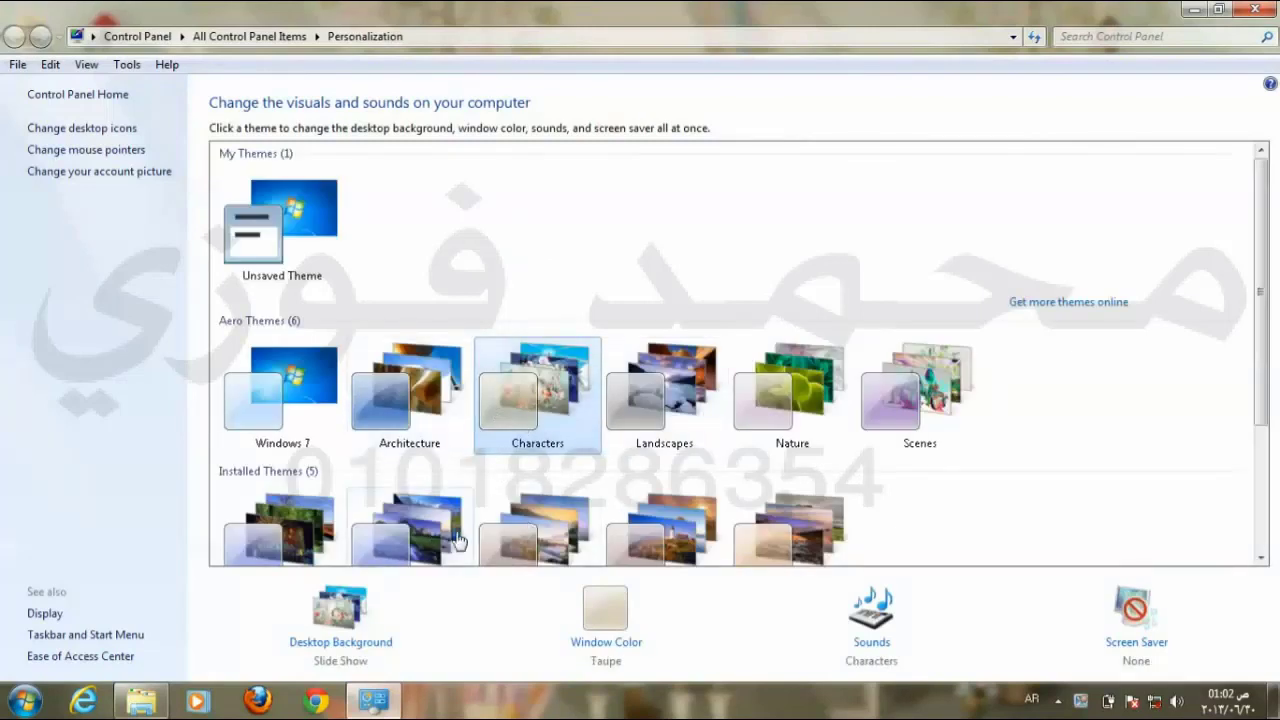
Step: In Desktop Background settings, untick the Characters slideshow pictures
click(355, 645)
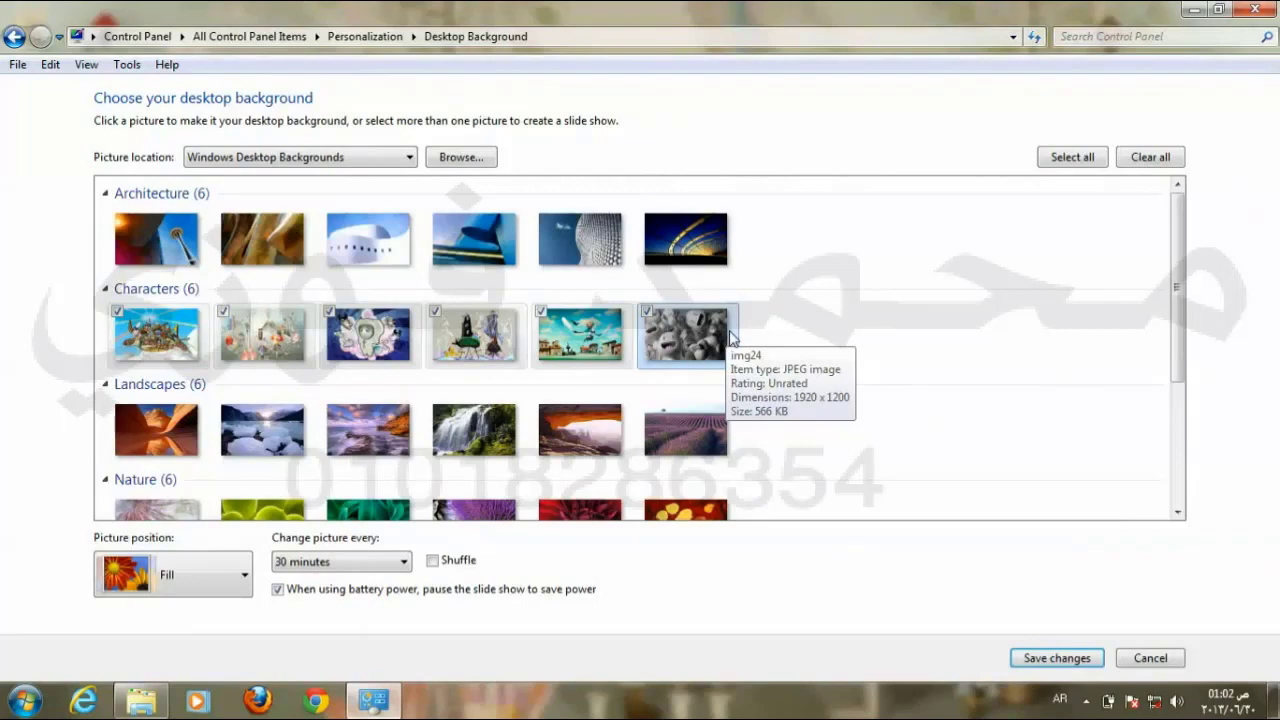
click(1150, 658)
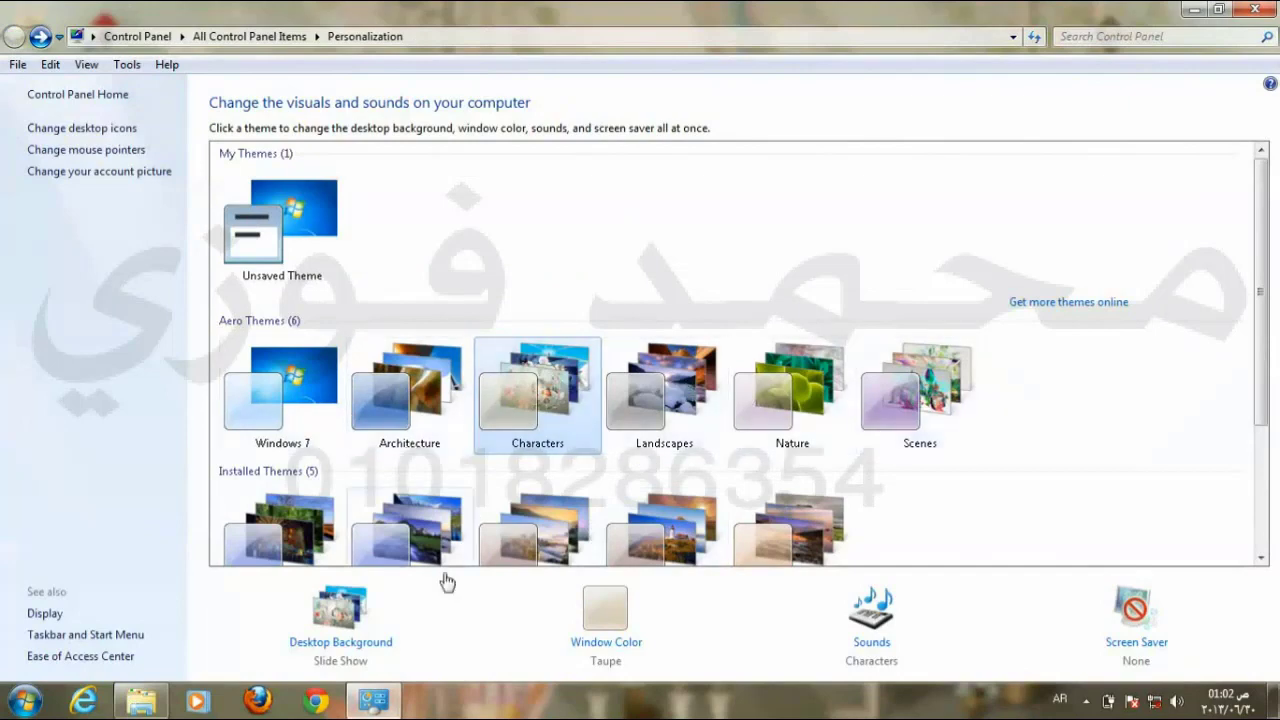
click(364, 646)
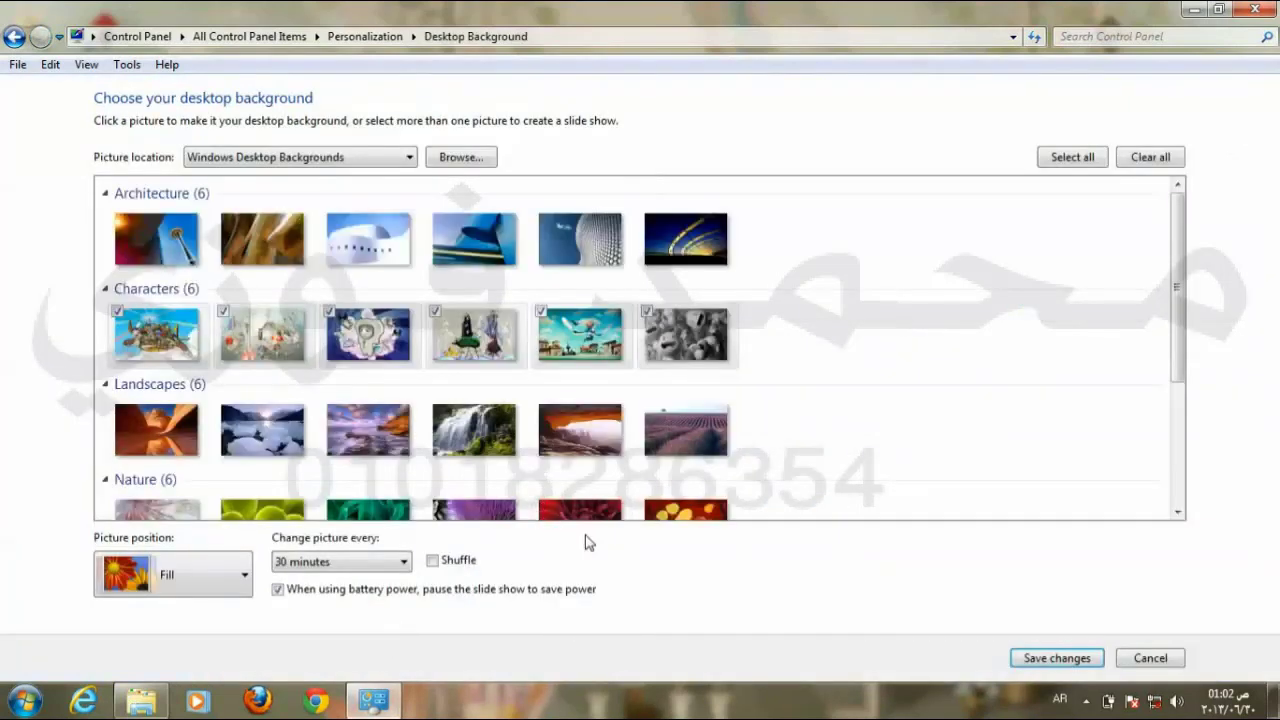
click(117, 316)
click(223, 312)
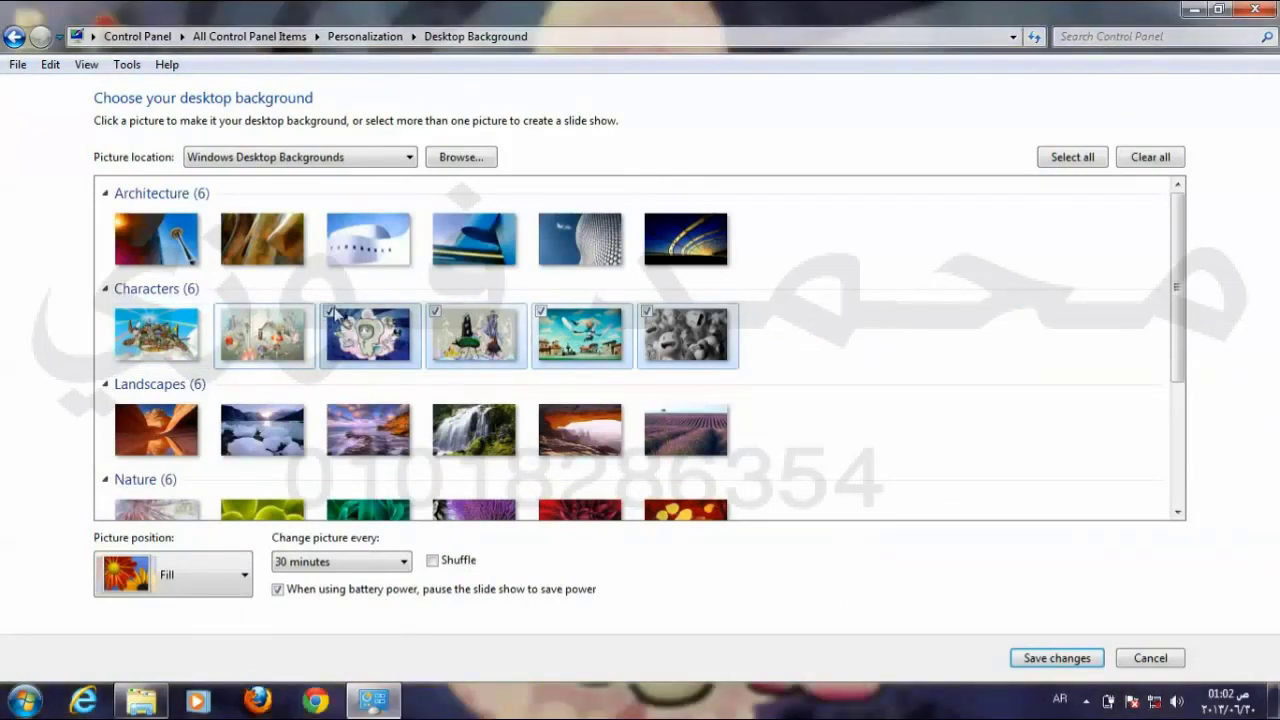
click(335, 313)
click(438, 312)
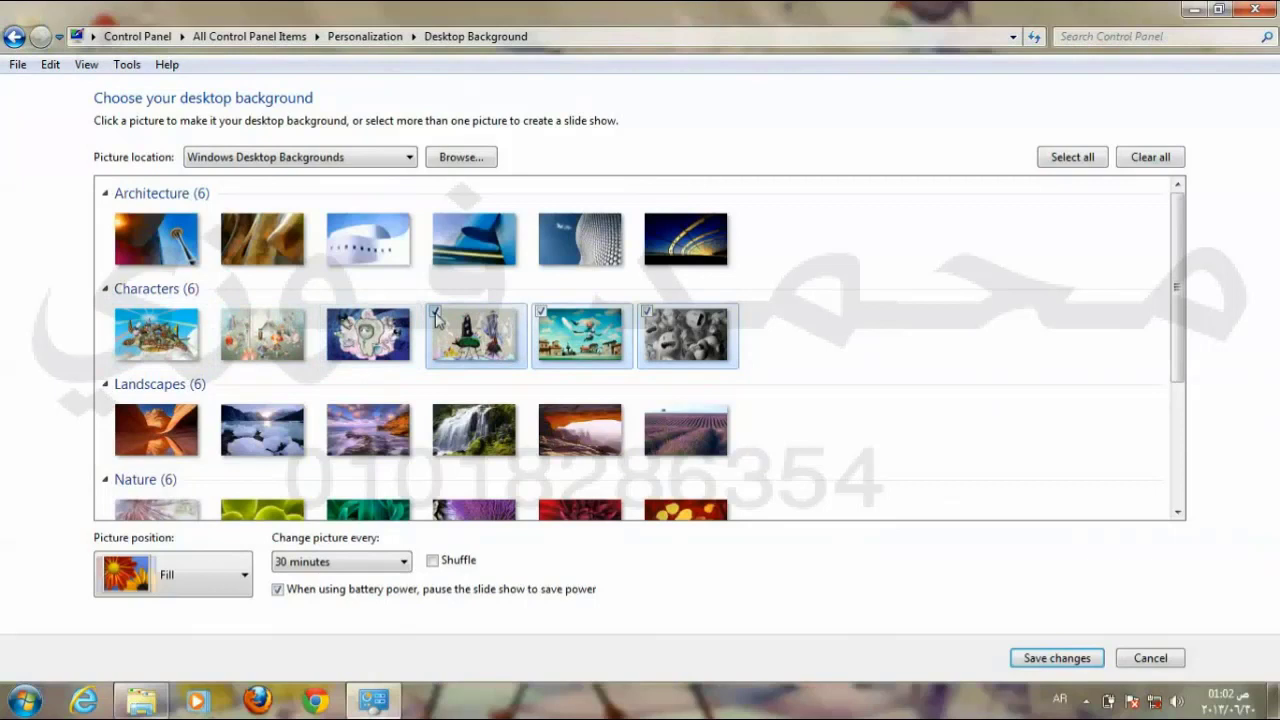
click(537, 315)
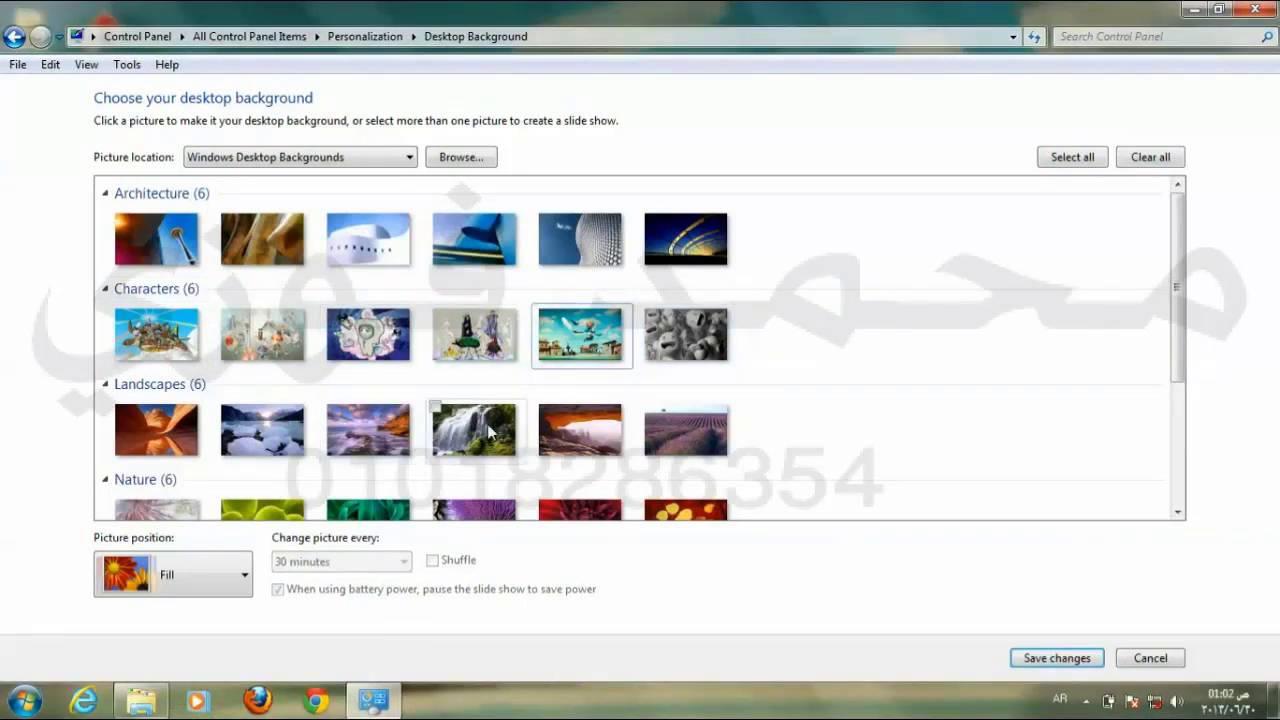
Step: Make the Space Needle Architecture picture the background, save it, and close Personalization
click(117, 220)
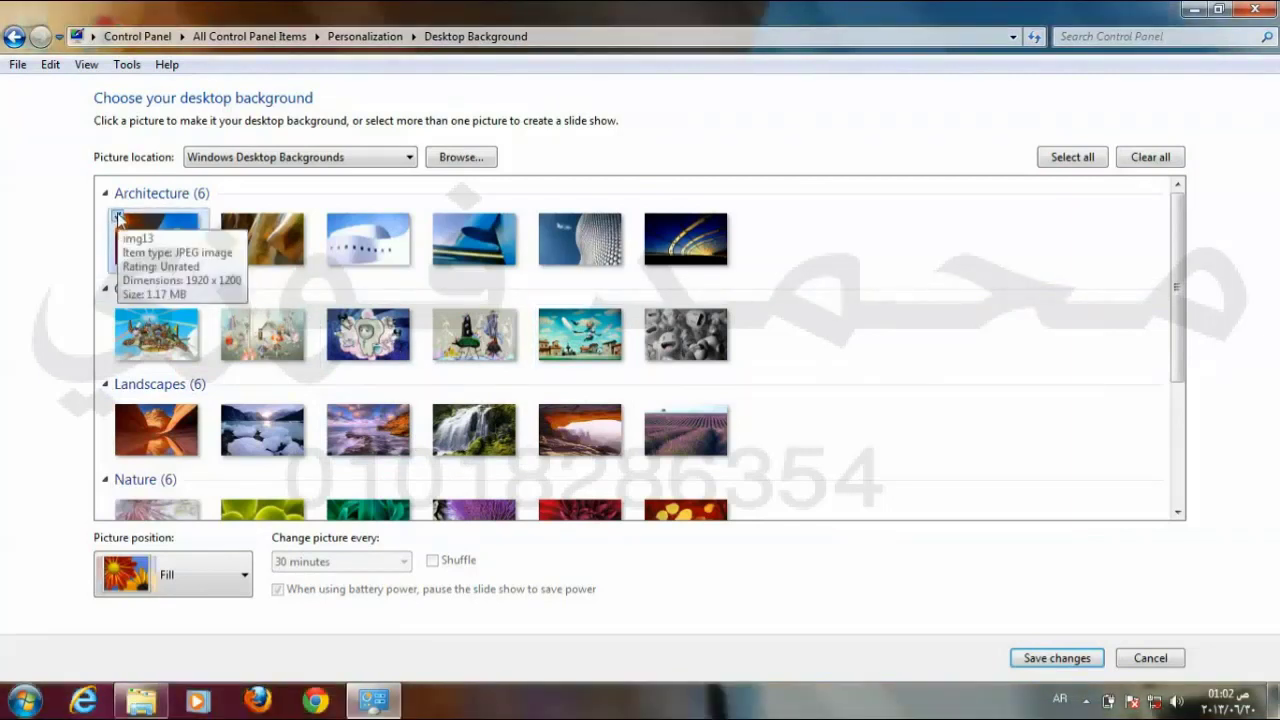
click(1060, 658)
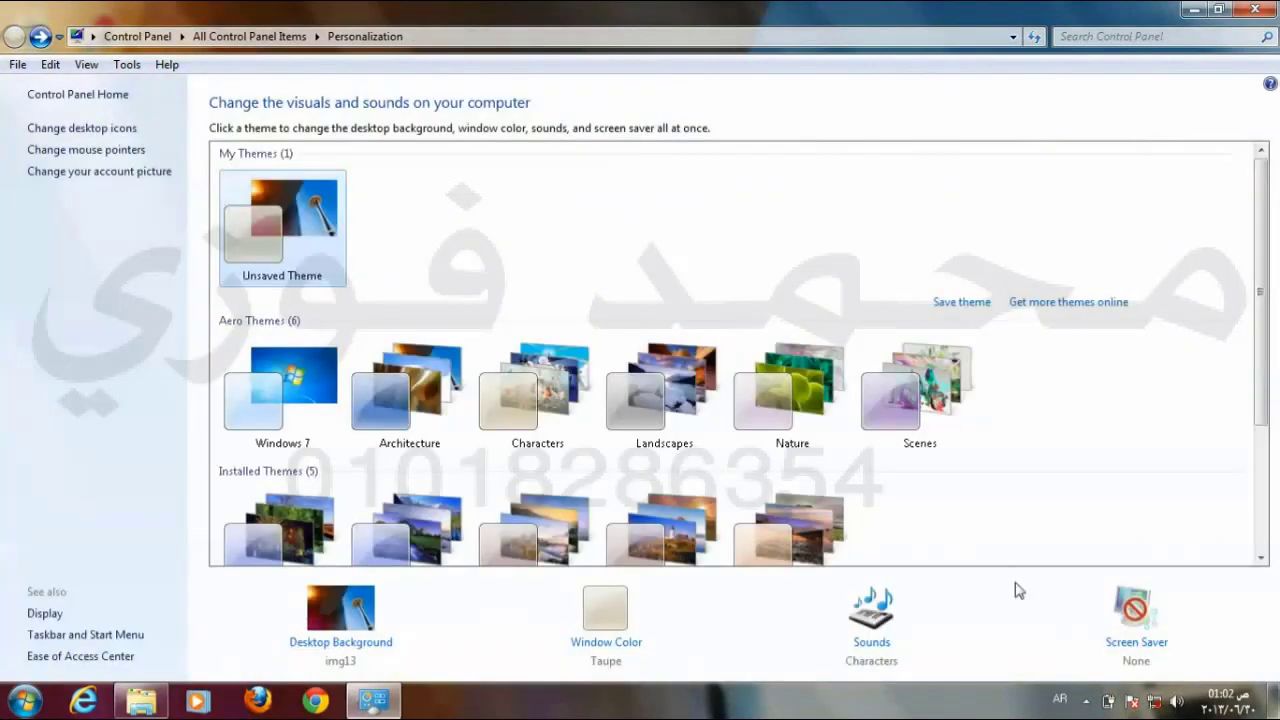
click(1258, 10)
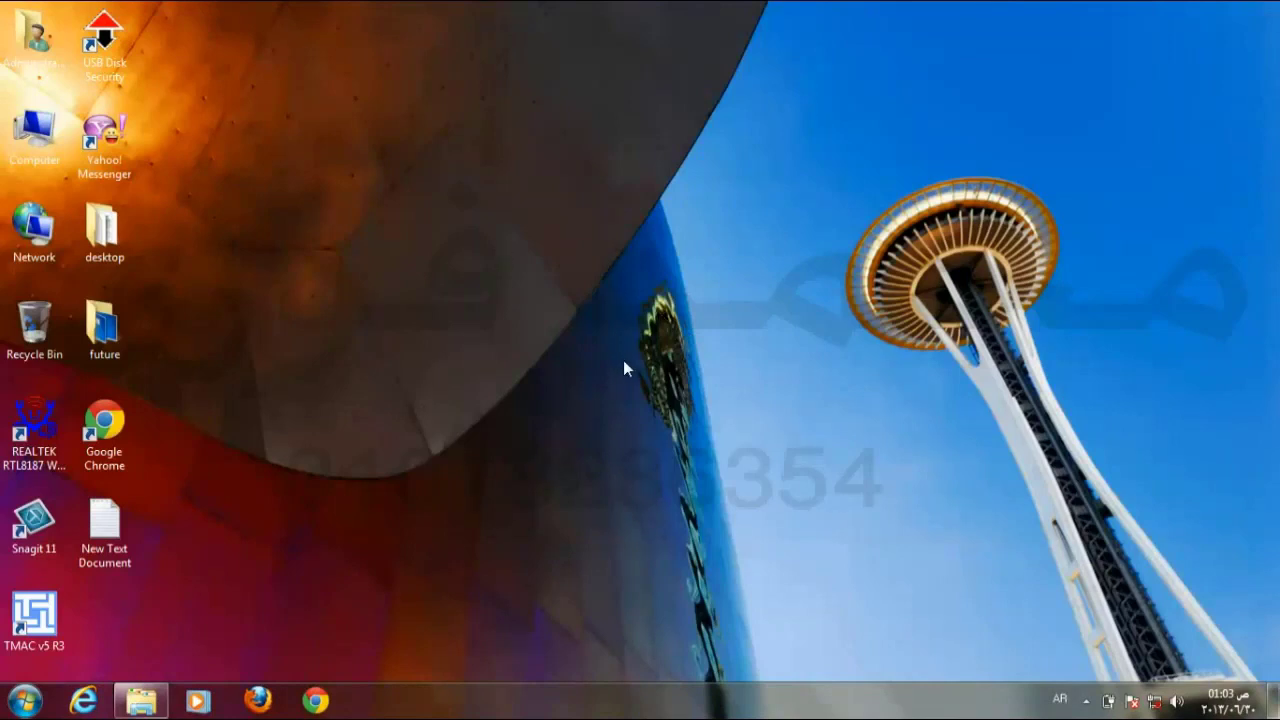
Step: Add the third and fourth Architecture pictures for a three-picture slideshow and save
right_click(612, 217)
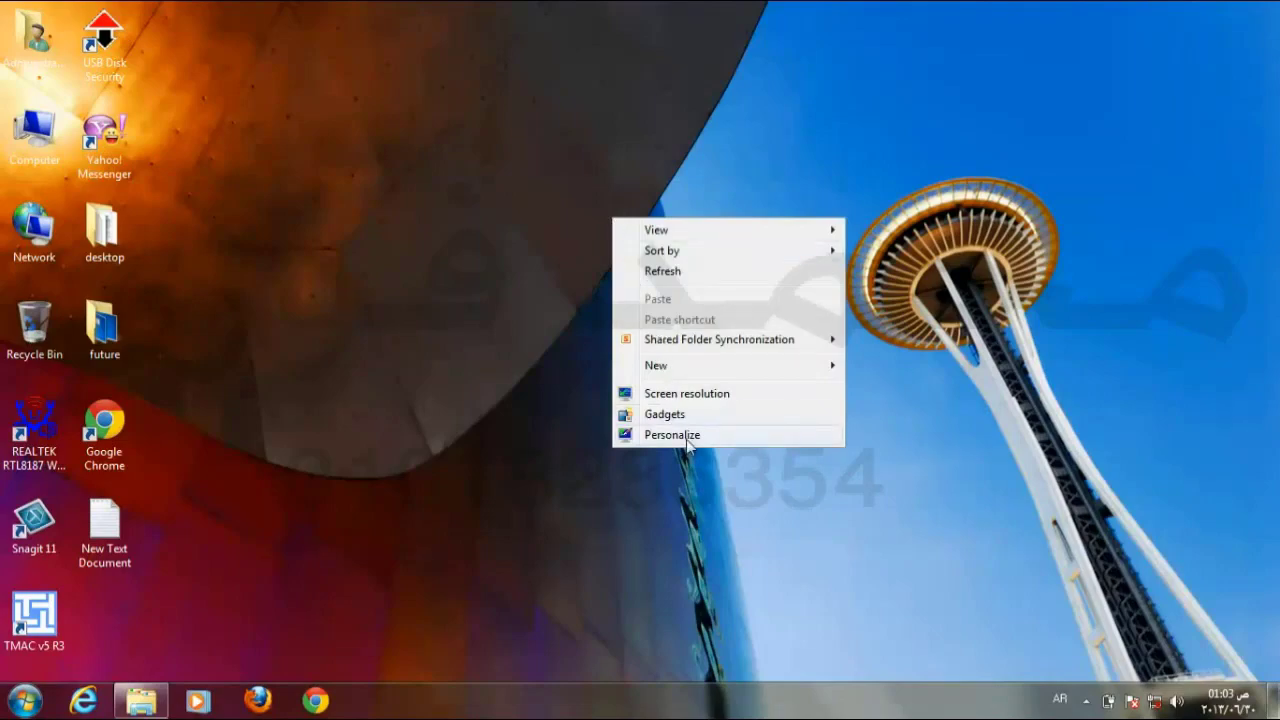
click(688, 442)
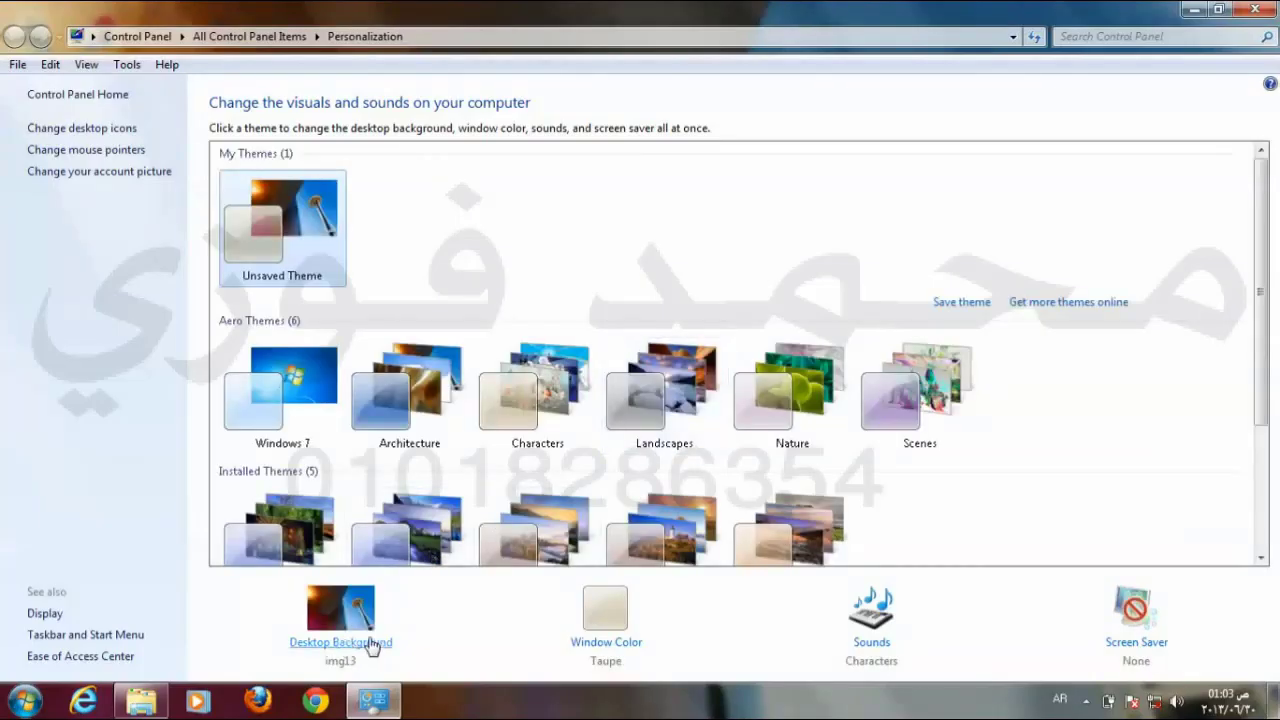
click(370, 643)
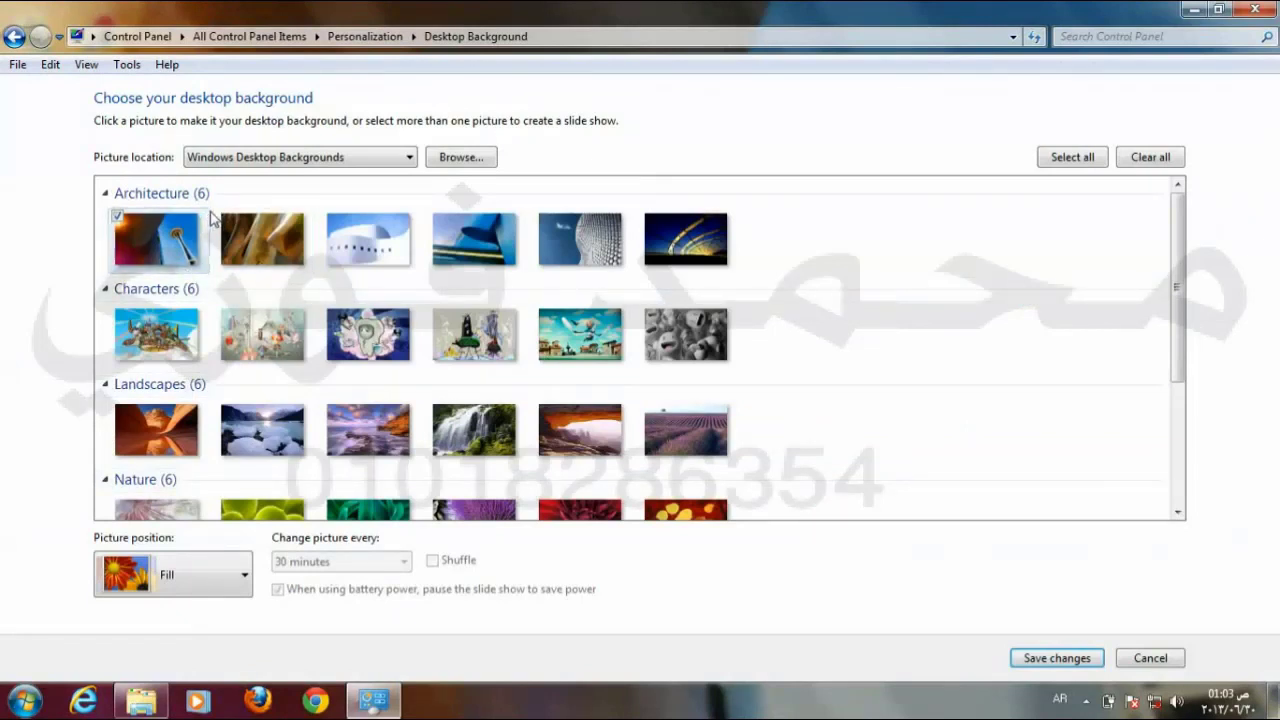
click(330, 218)
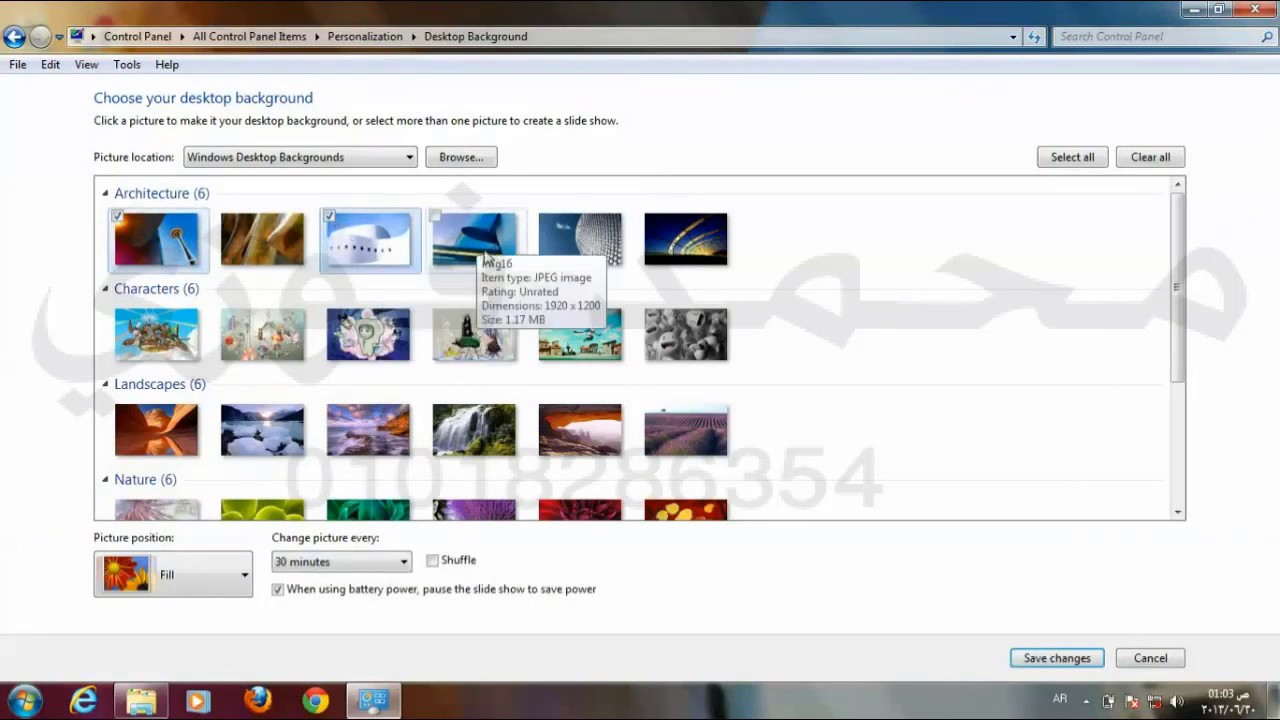
click(436, 218)
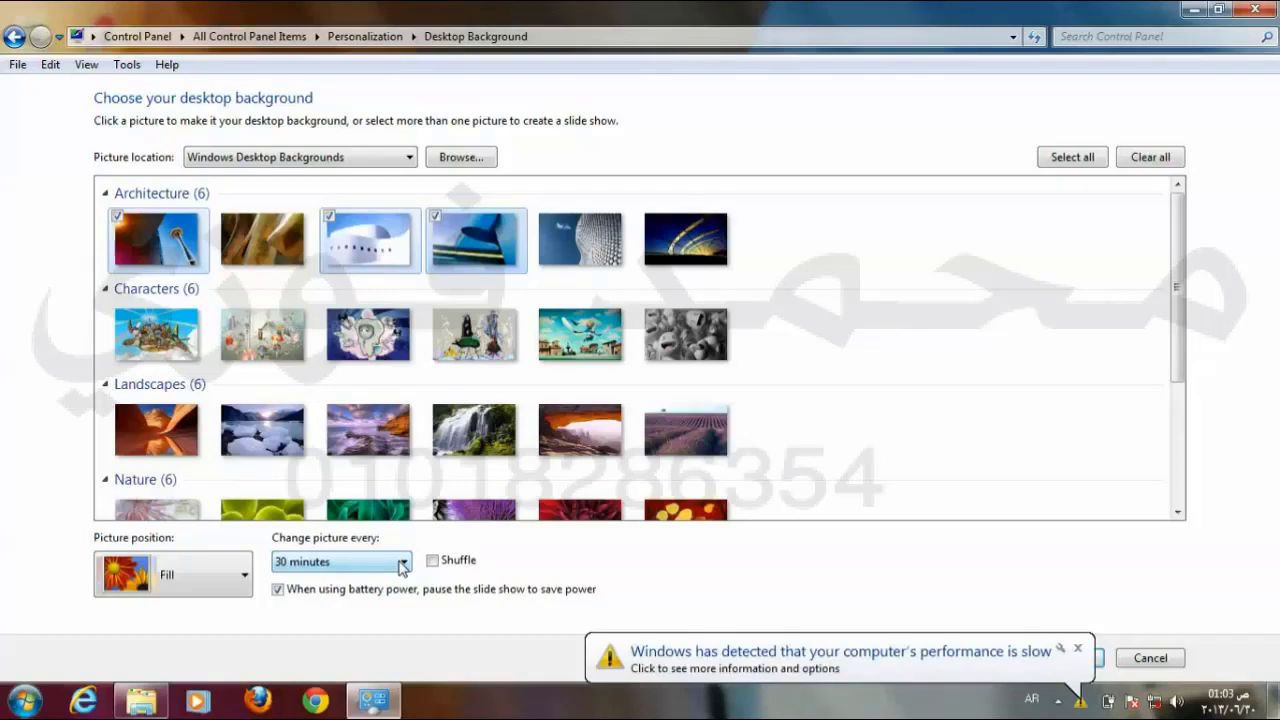
click(1077, 649)
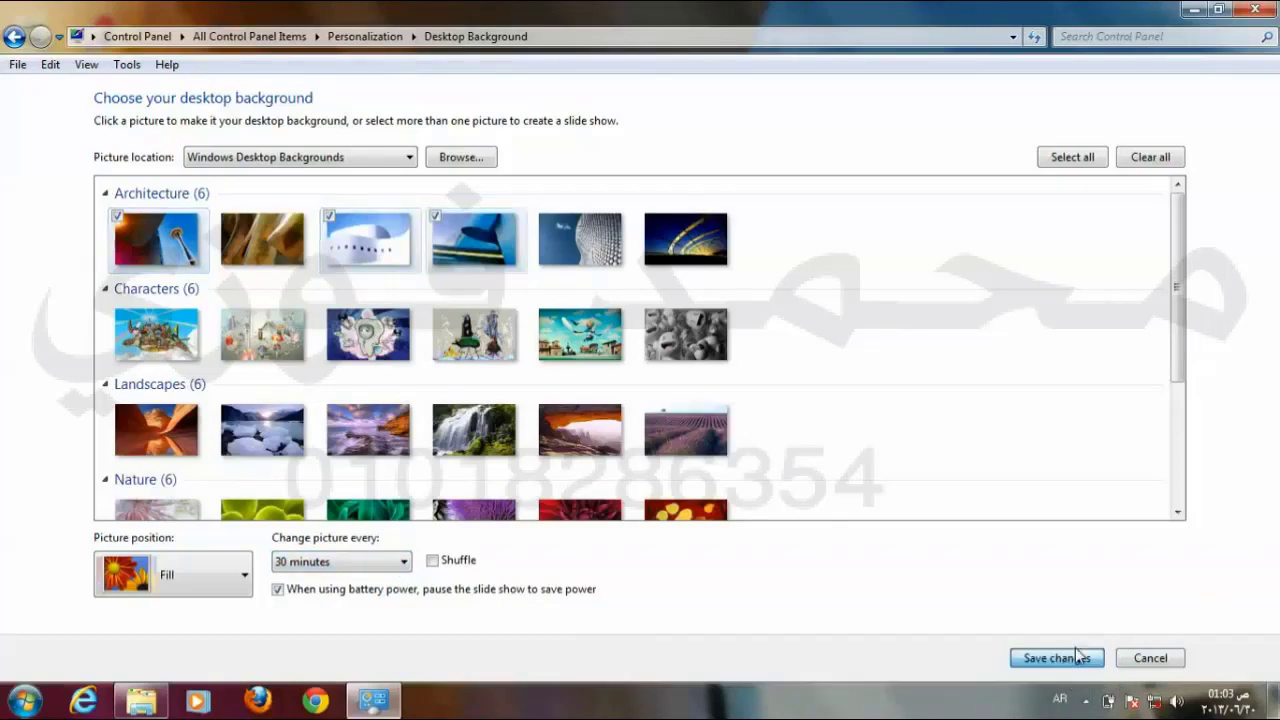
click(1077, 656)
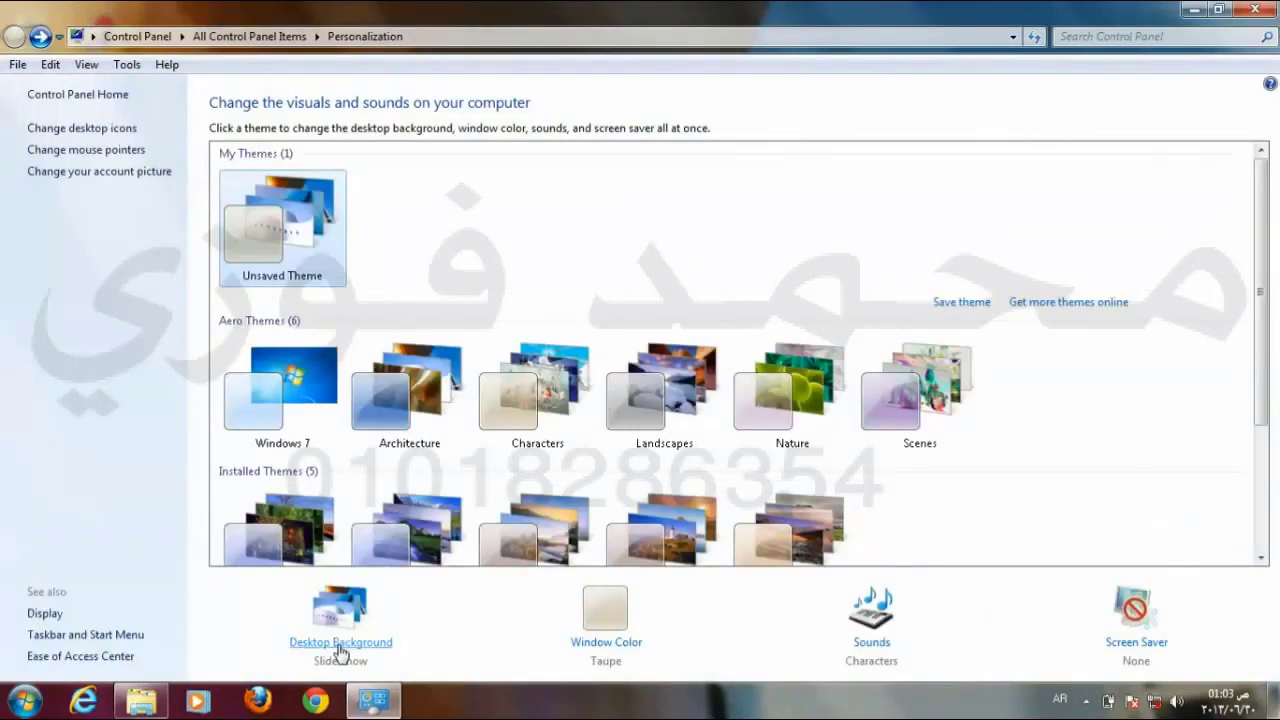
Step: Set the slideshow to change pictures every 10 seconds and save
click(340, 645)
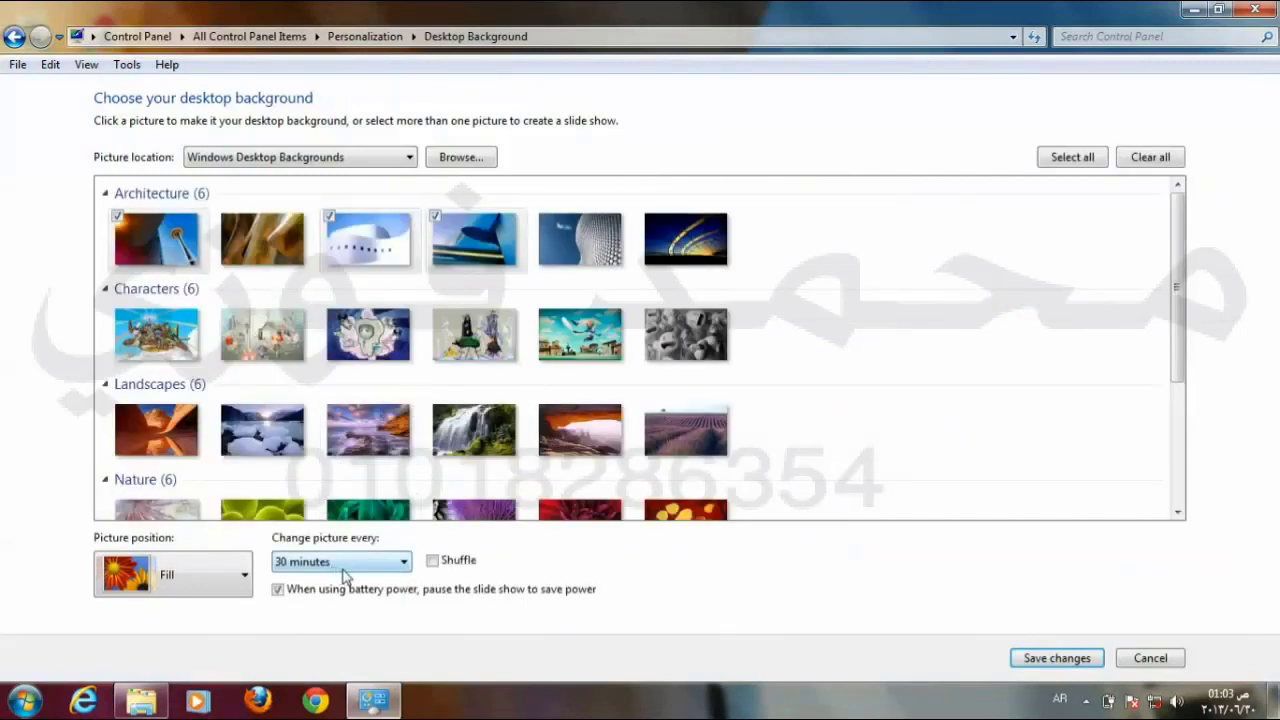
click(357, 563)
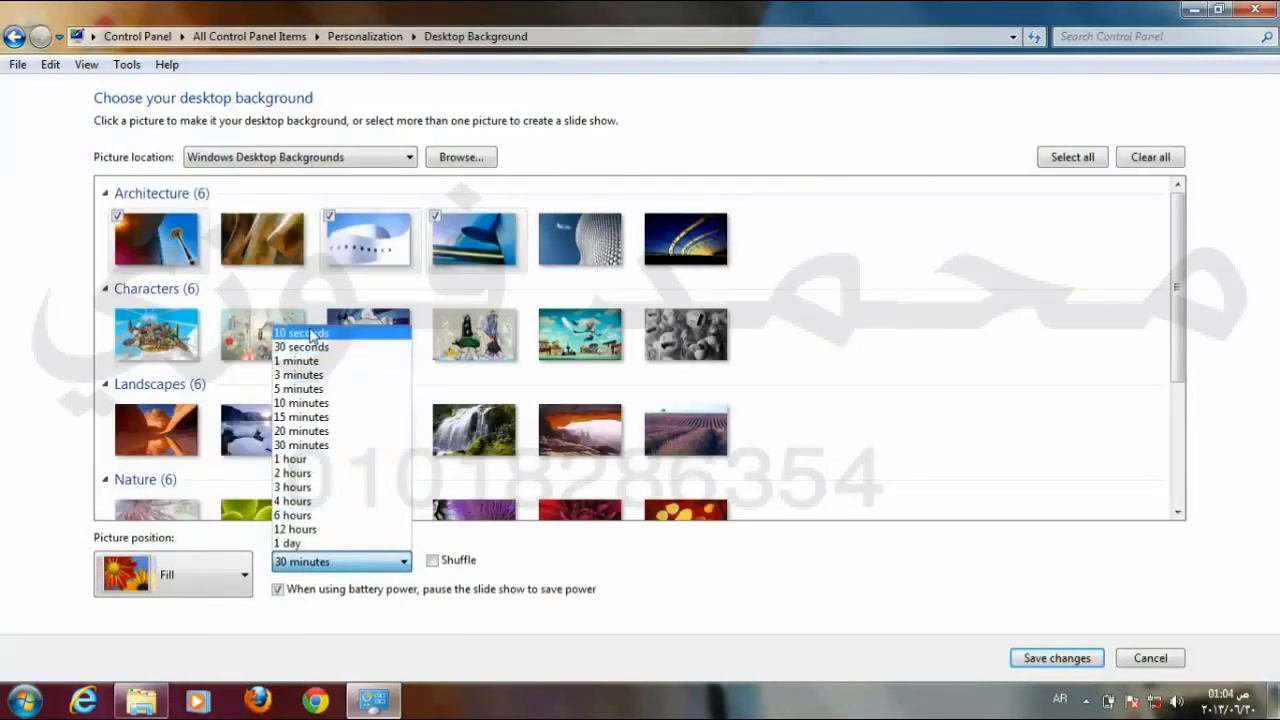
click(312, 334)
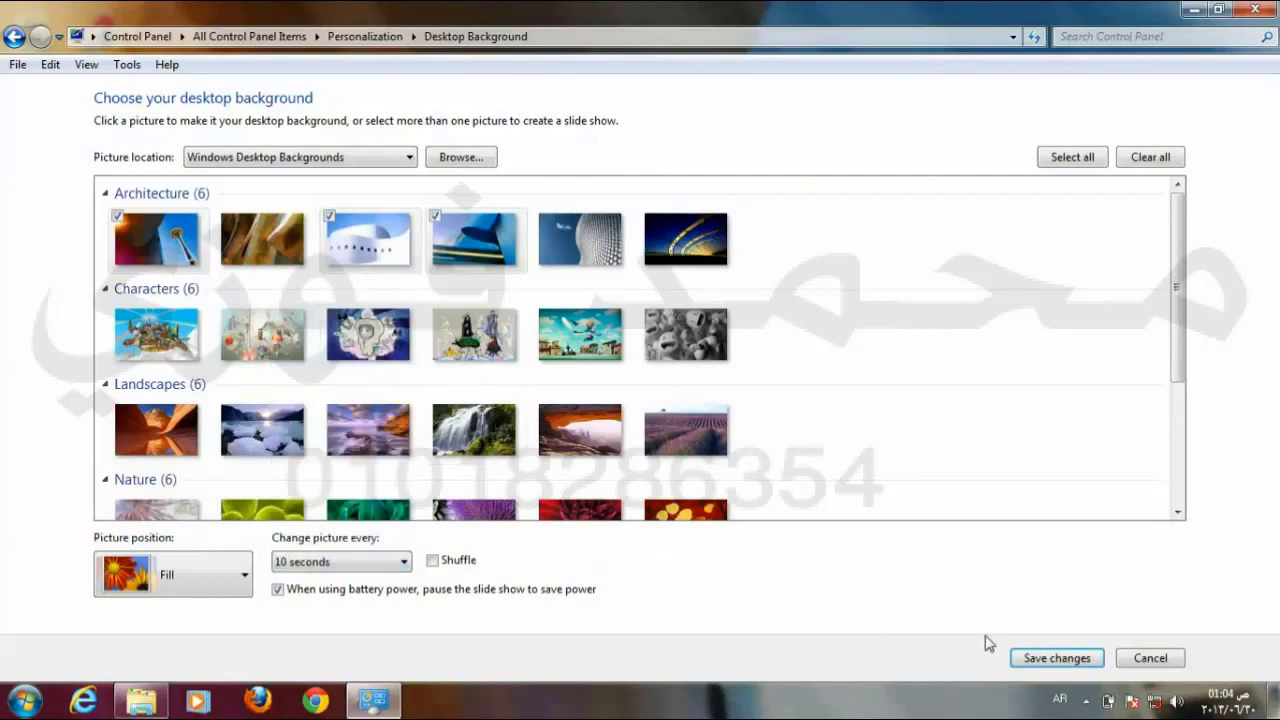
click(1063, 662)
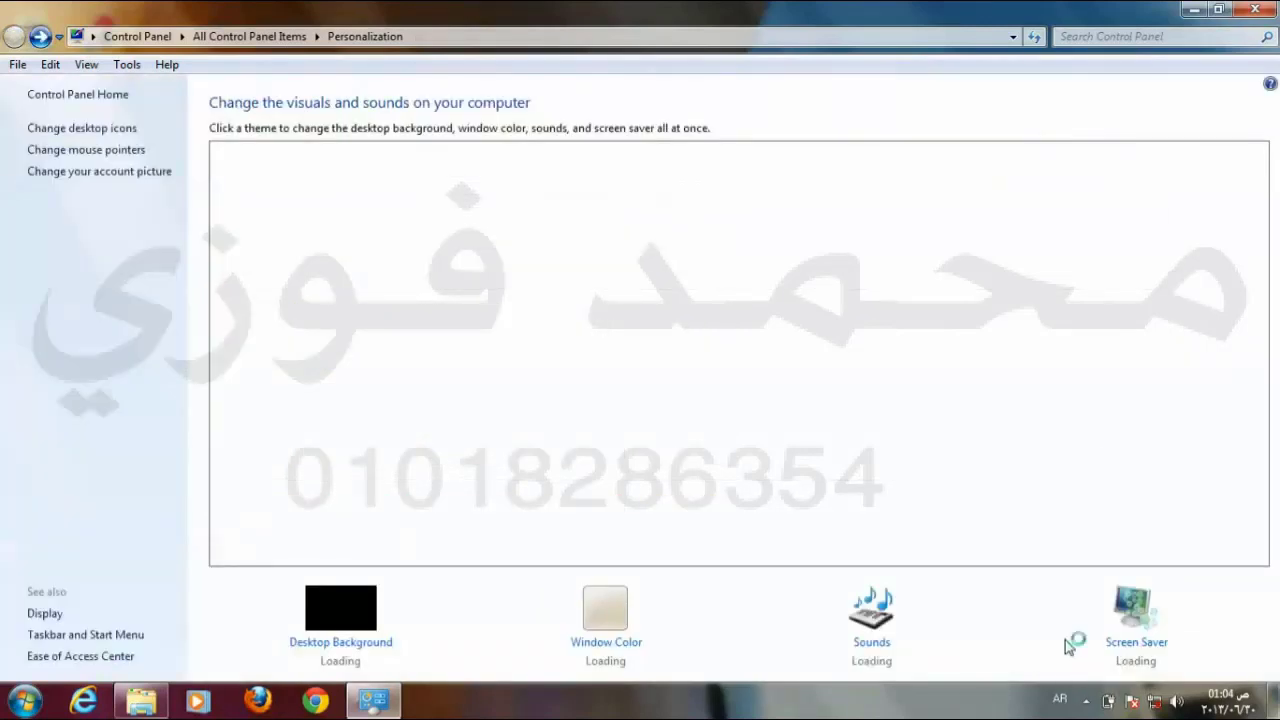
Step: Close the Personalization window to reveal the rotating Architecture wallpaper
click(1246, 12)
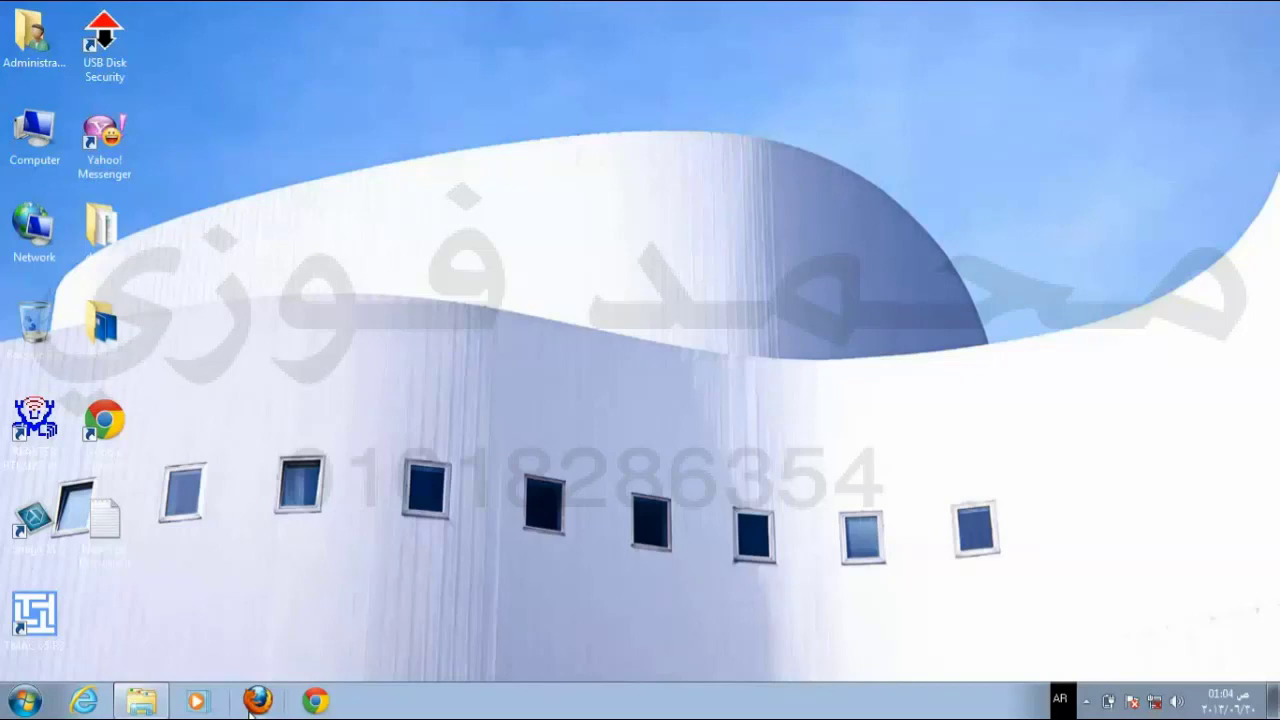
Step: Untick the third, fourth and second Architecture pictures, leaving only the Space Needle selected
right_click(640, 281)
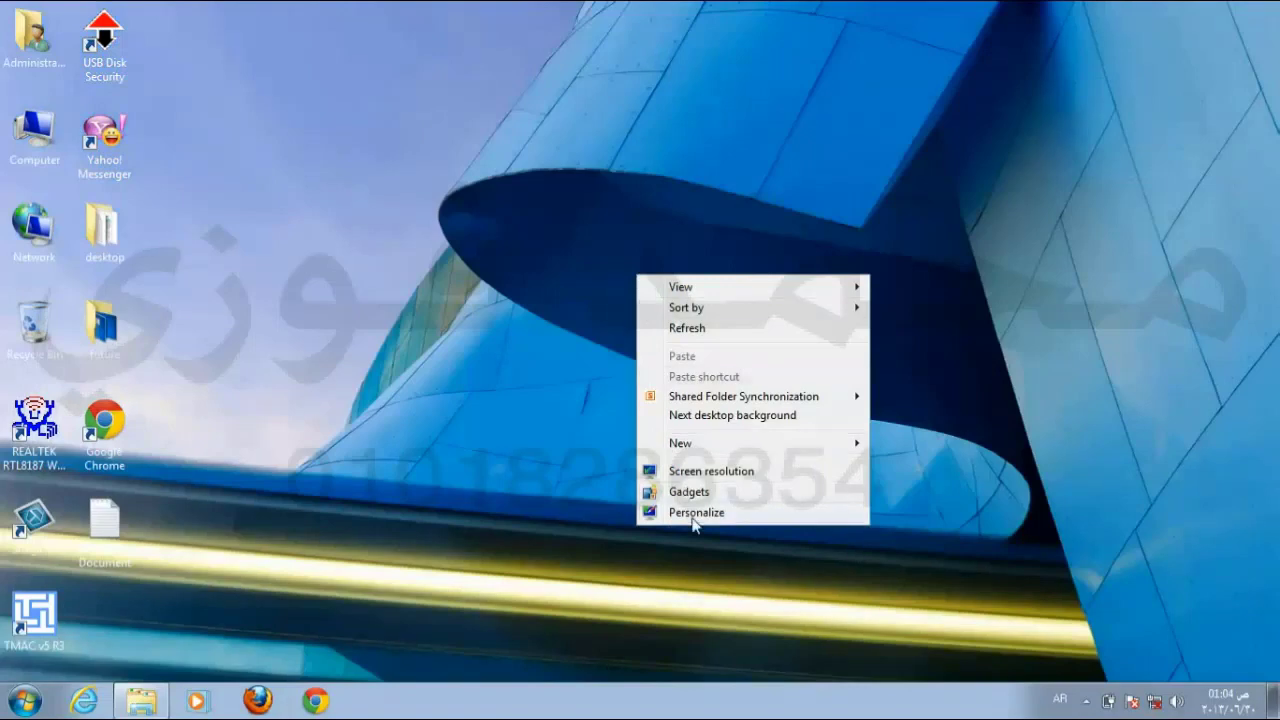
click(691, 512)
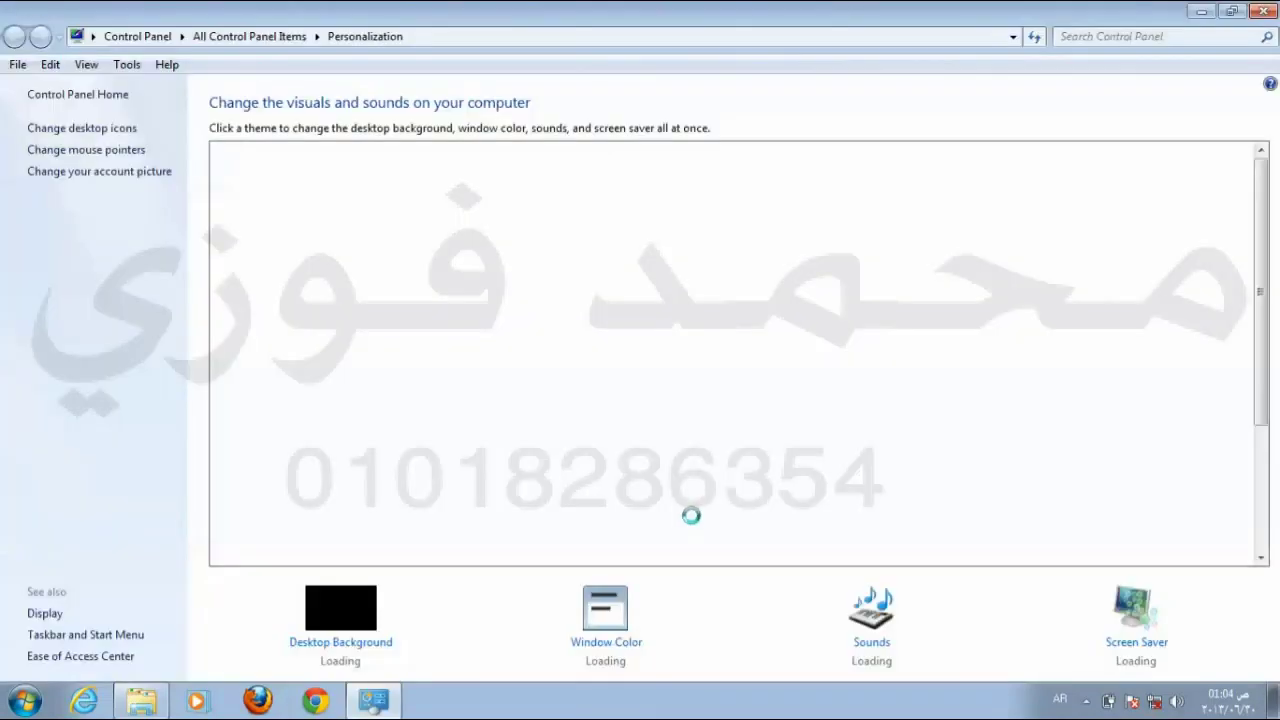
click(365, 650)
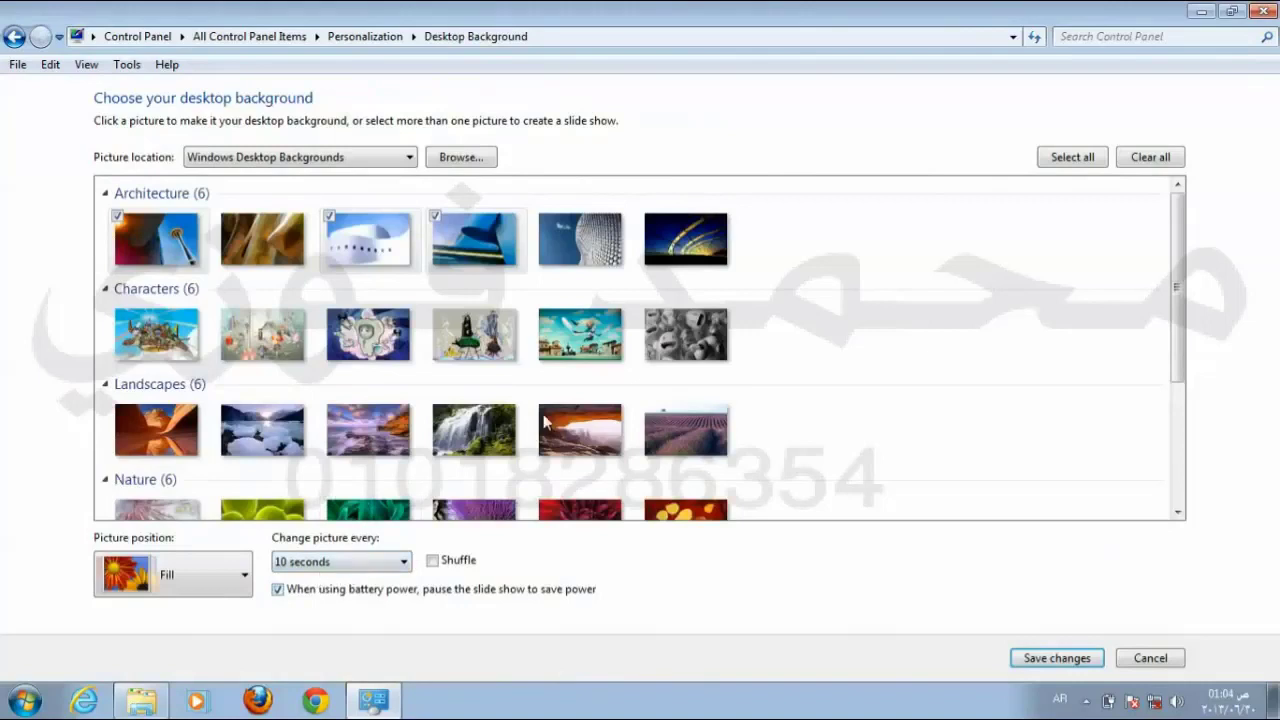
click(328, 217)
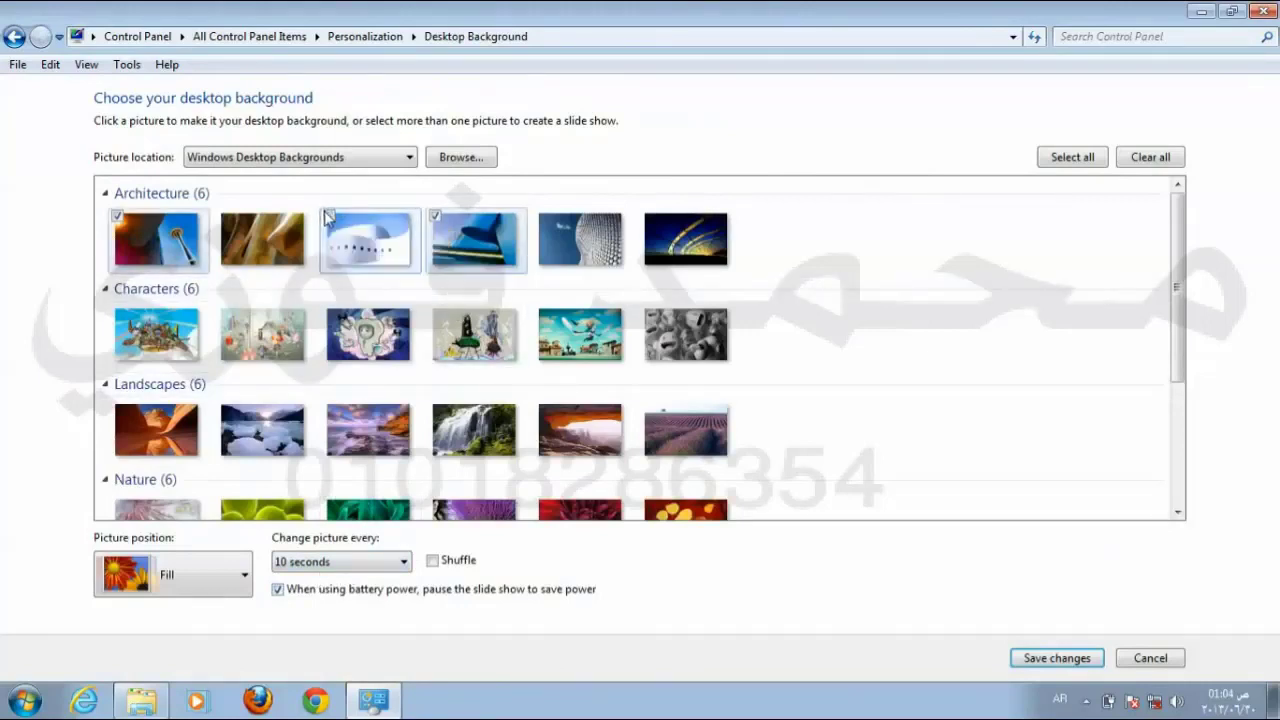
click(438, 220)
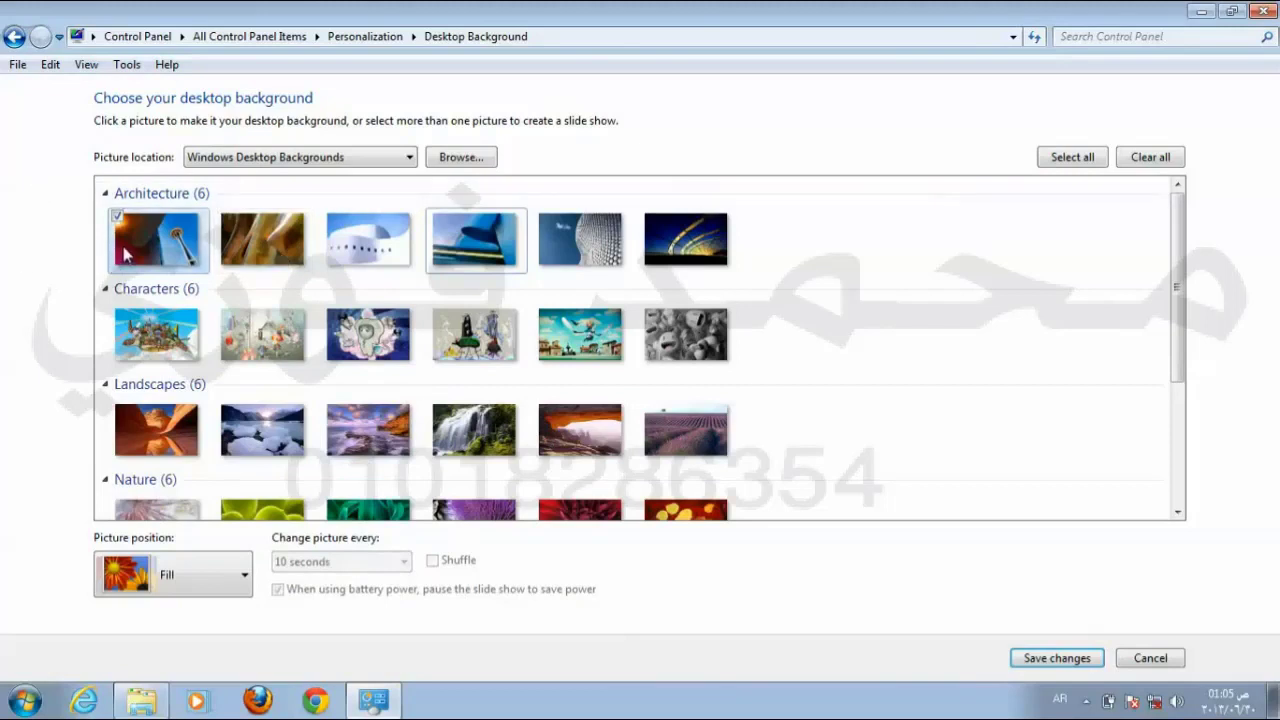
click(225, 225)
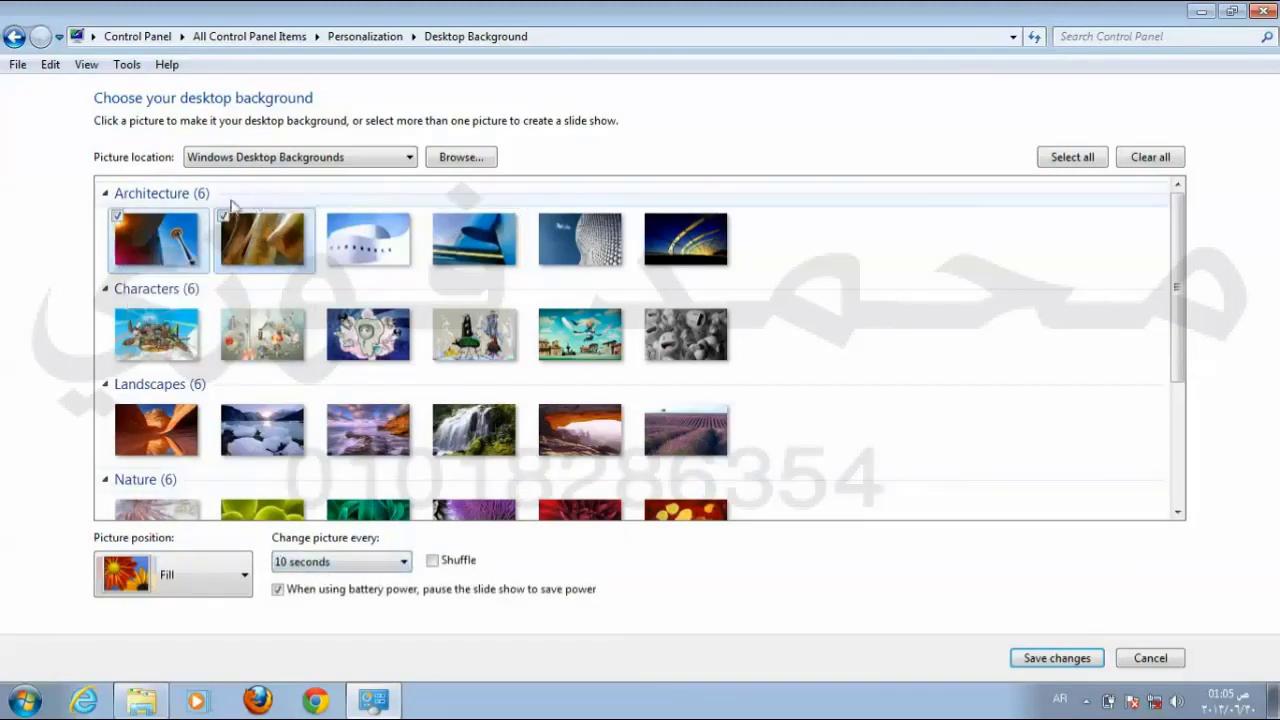
click(223, 216)
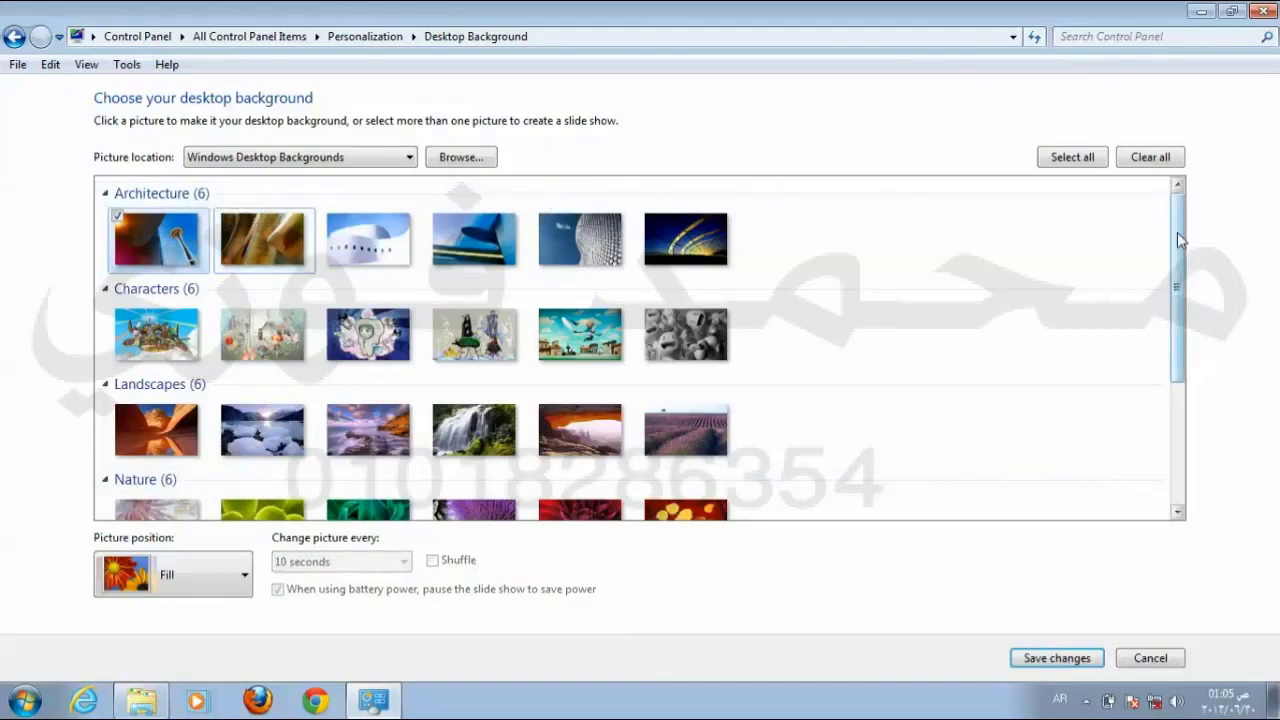
mouse_move(1178, 238)
mouse_down()
mouse_move(1182, 378)
mouse_move(1178, 229)
mouse_up()
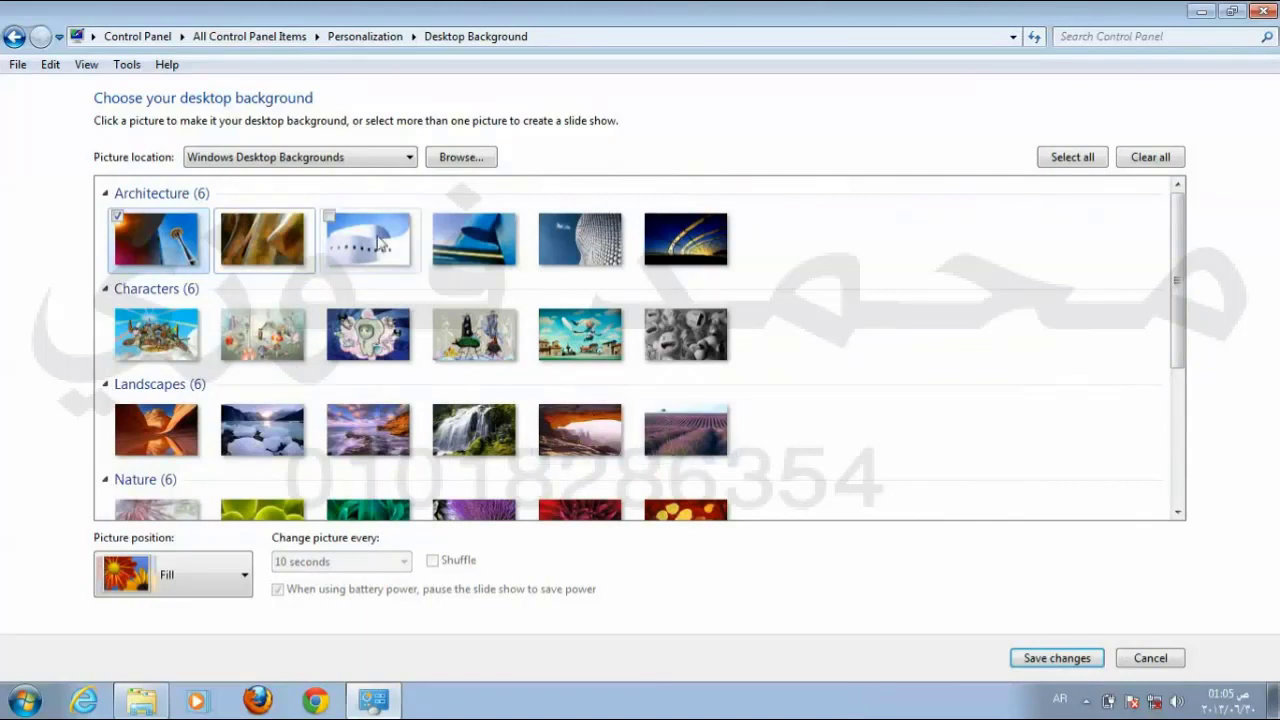
Step: Set the picture location to the Administrator's My Pictures folder via Browse For Folder
click(470, 158)
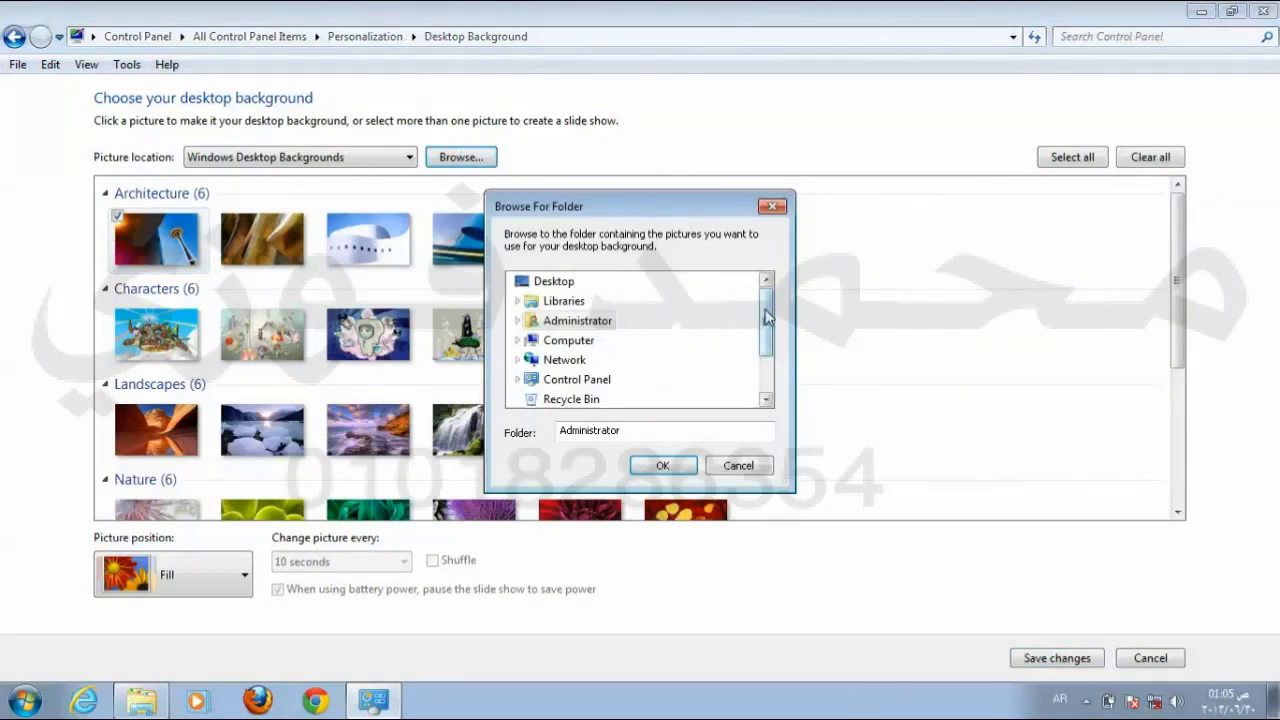
mouse_move(766, 318)
mouse_down()
mouse_move(769, 352)
mouse_move(766, 314)
mouse_up()
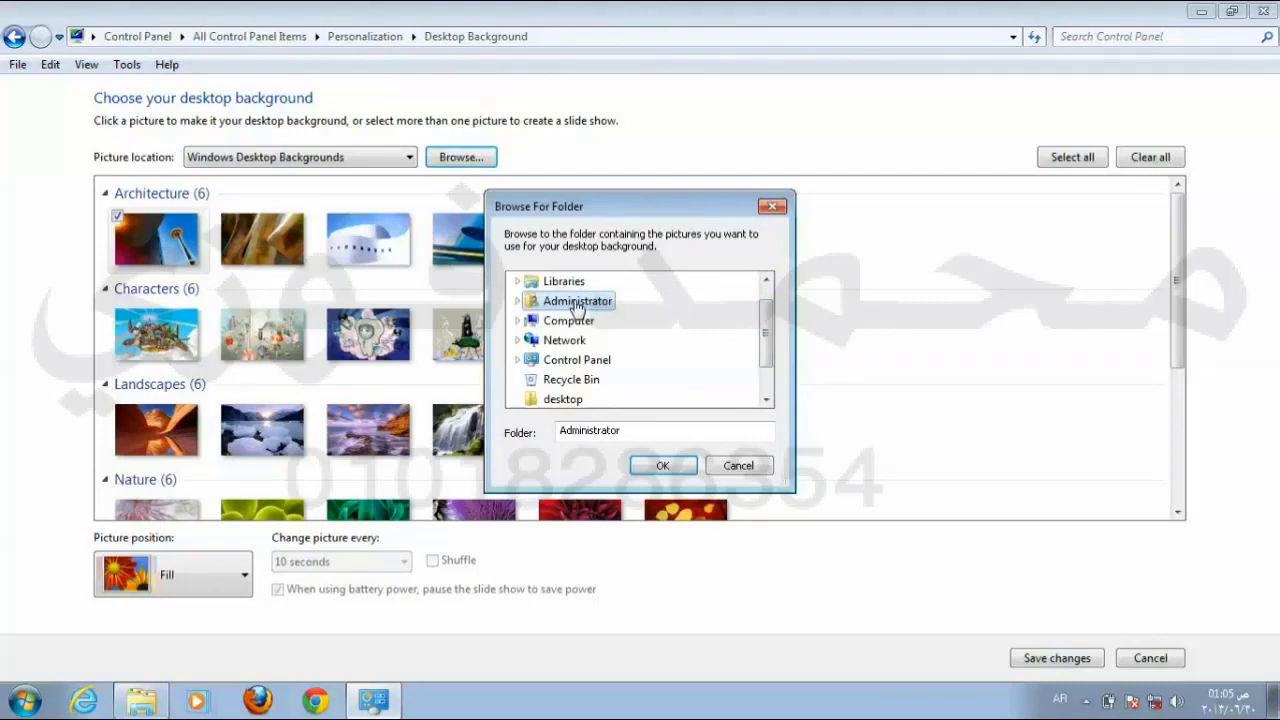
click(516, 300)
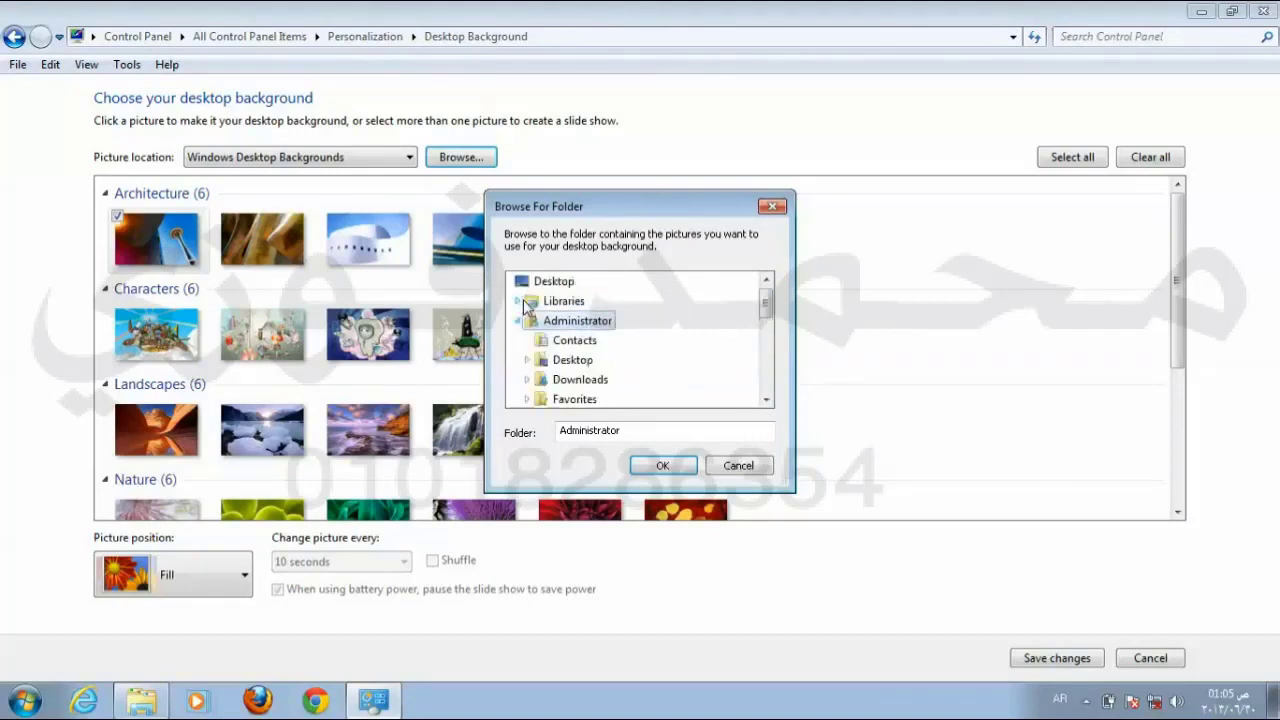
click(766, 399)
click(766, 399)
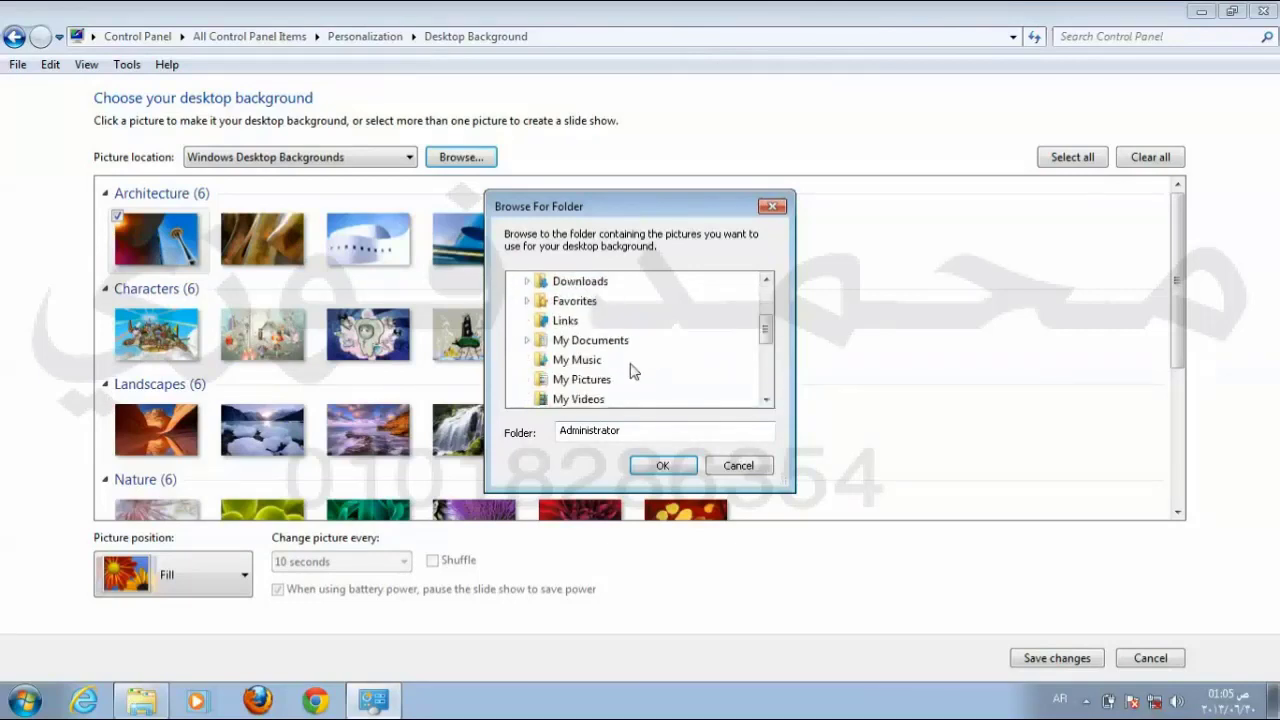
click(585, 380)
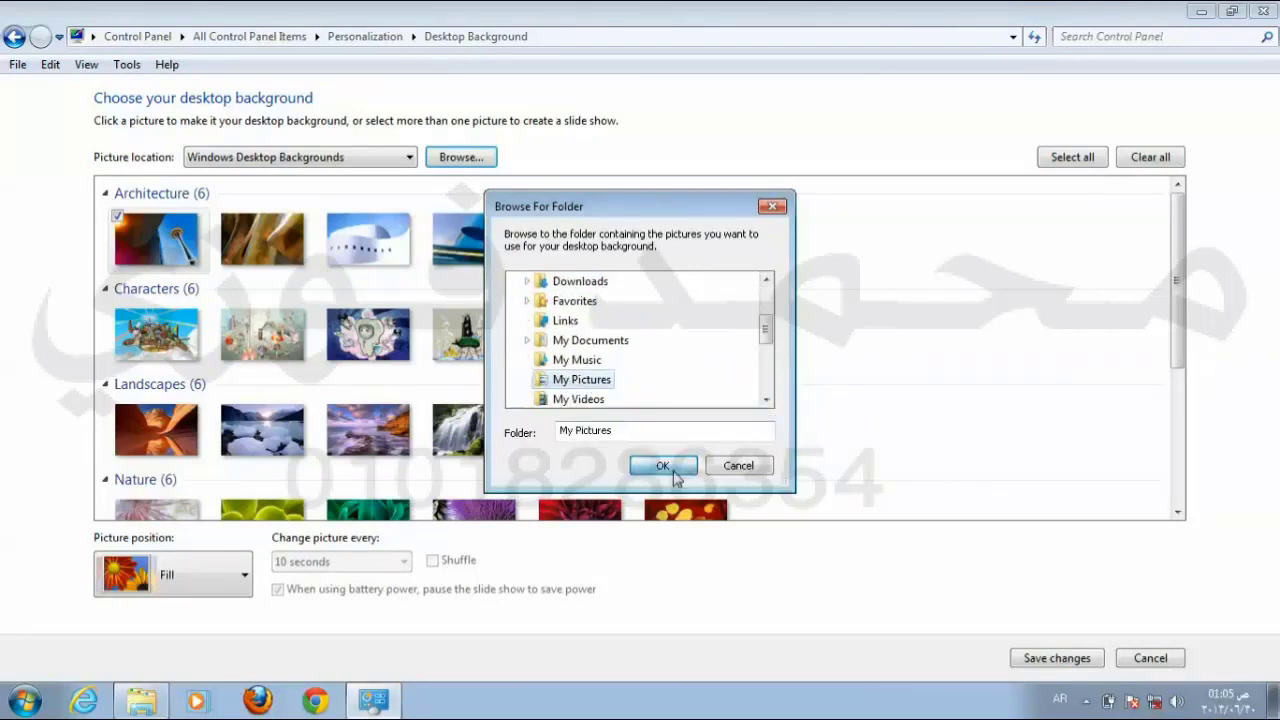
click(663, 466)
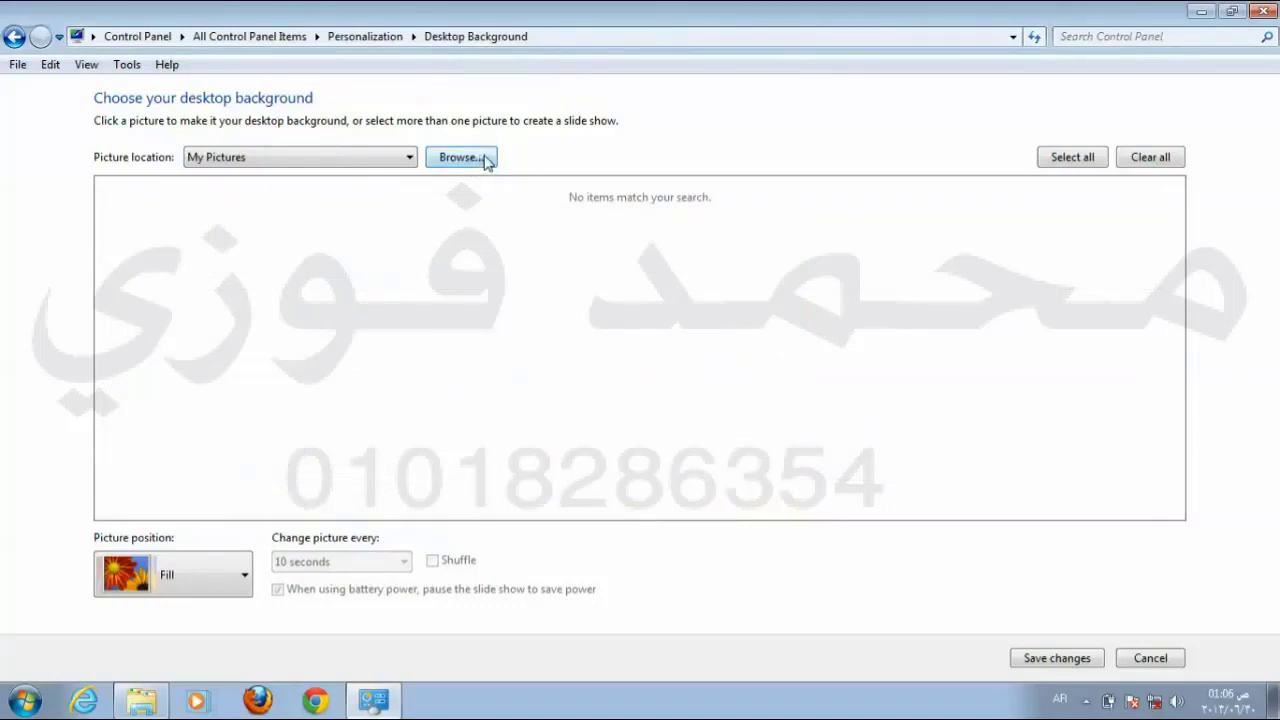
Step: Set the picture location to the desktop's New folder and save photo DSC00032 as background
click(312, 160)
click(300, 220)
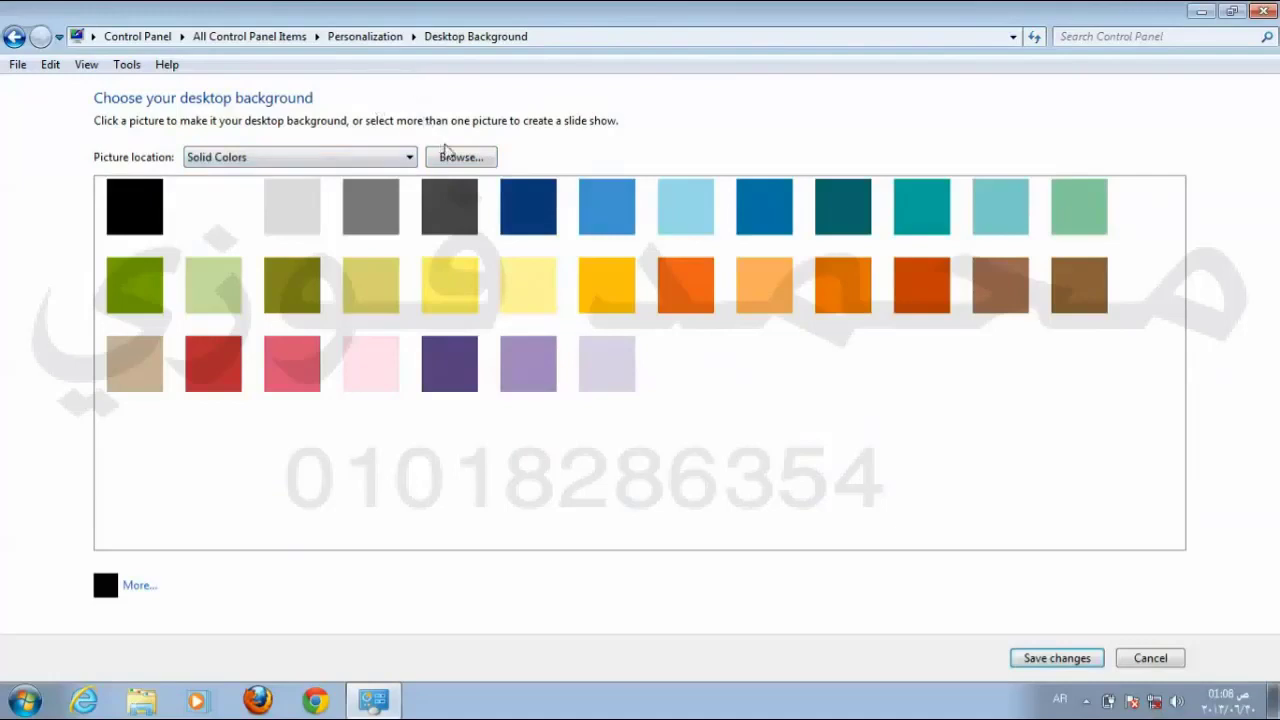
click(460, 162)
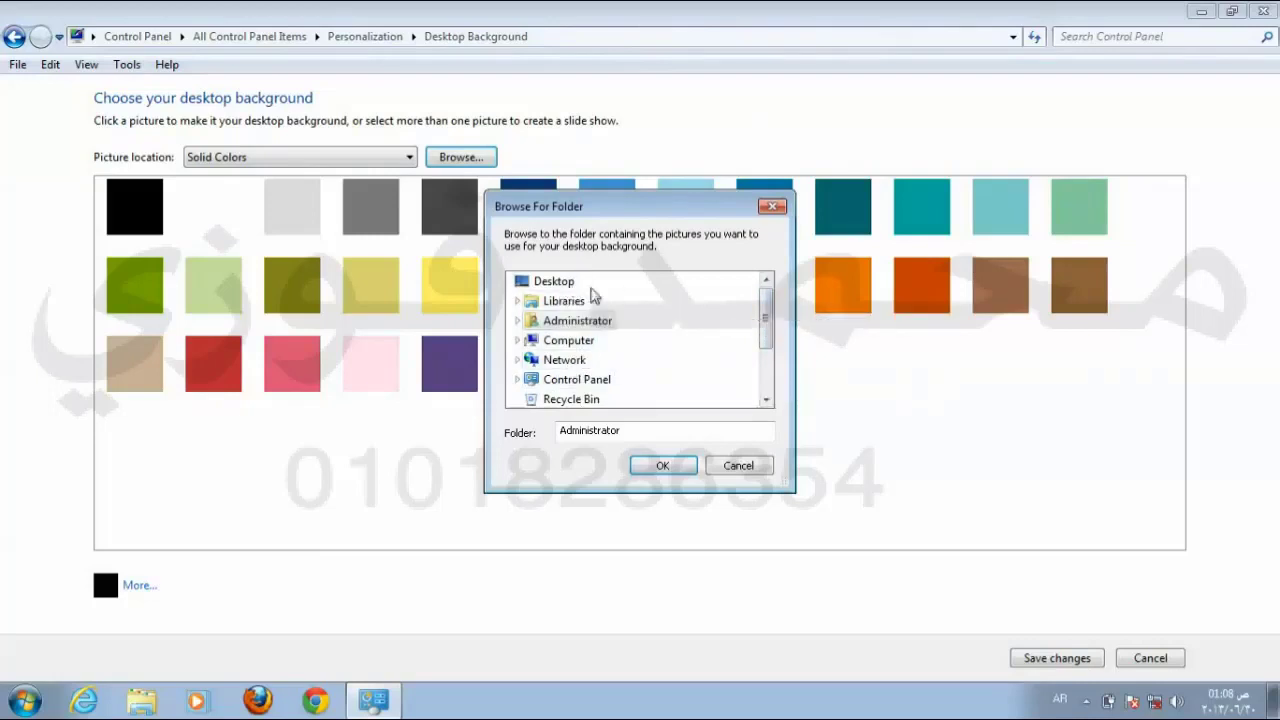
drag(764, 312, 766, 348)
click(578, 386)
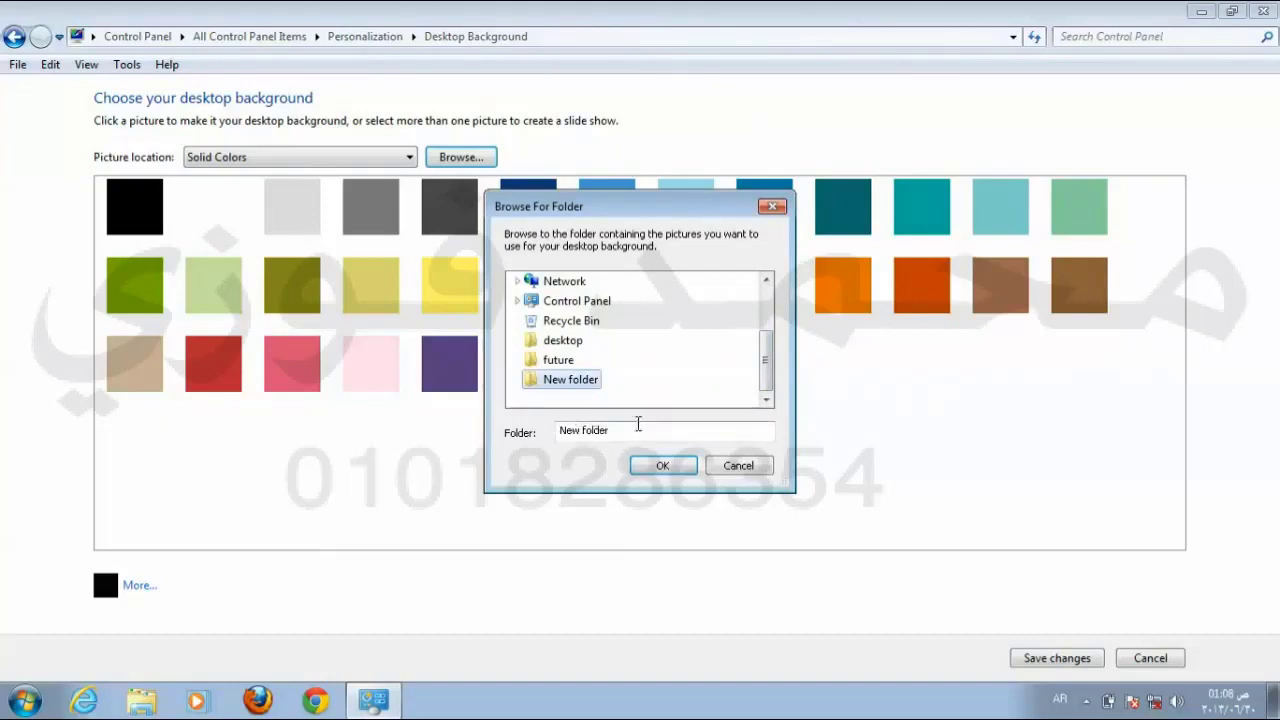
click(664, 466)
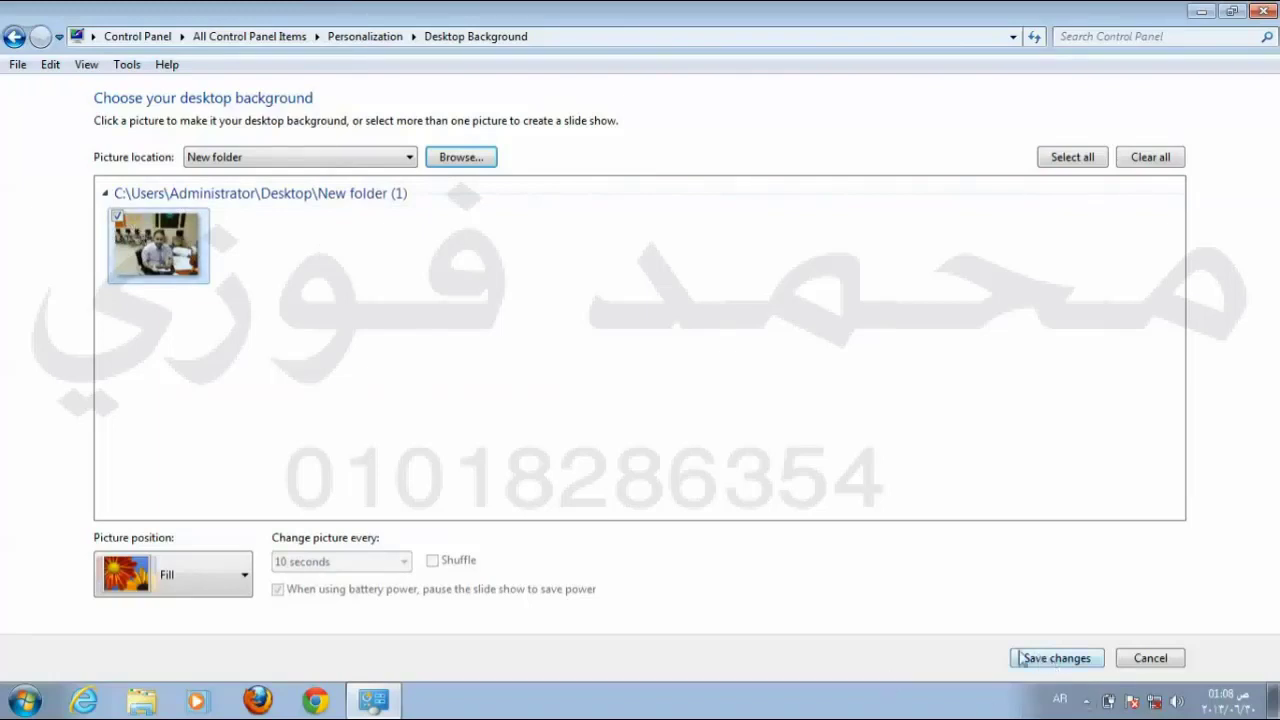
click(1057, 658)
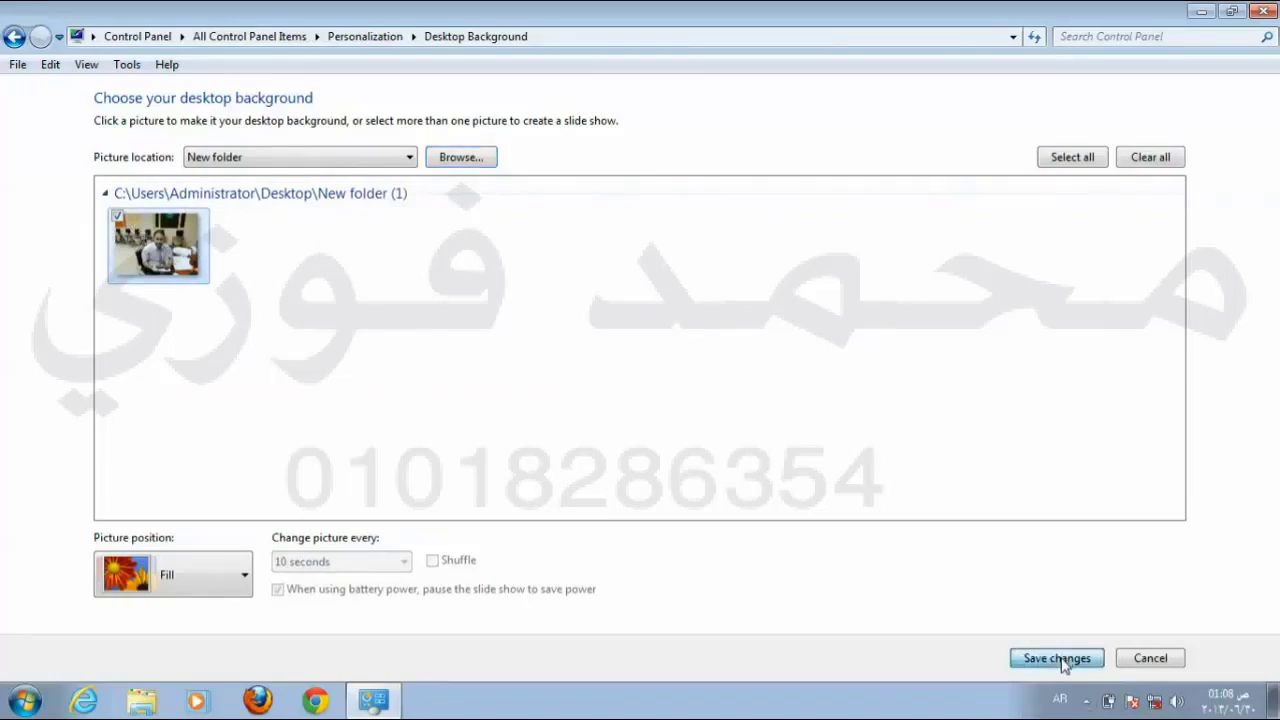
Step: Reopen Desktop Background, change Picture position from Fill to Center, and save
click(1268, 11)
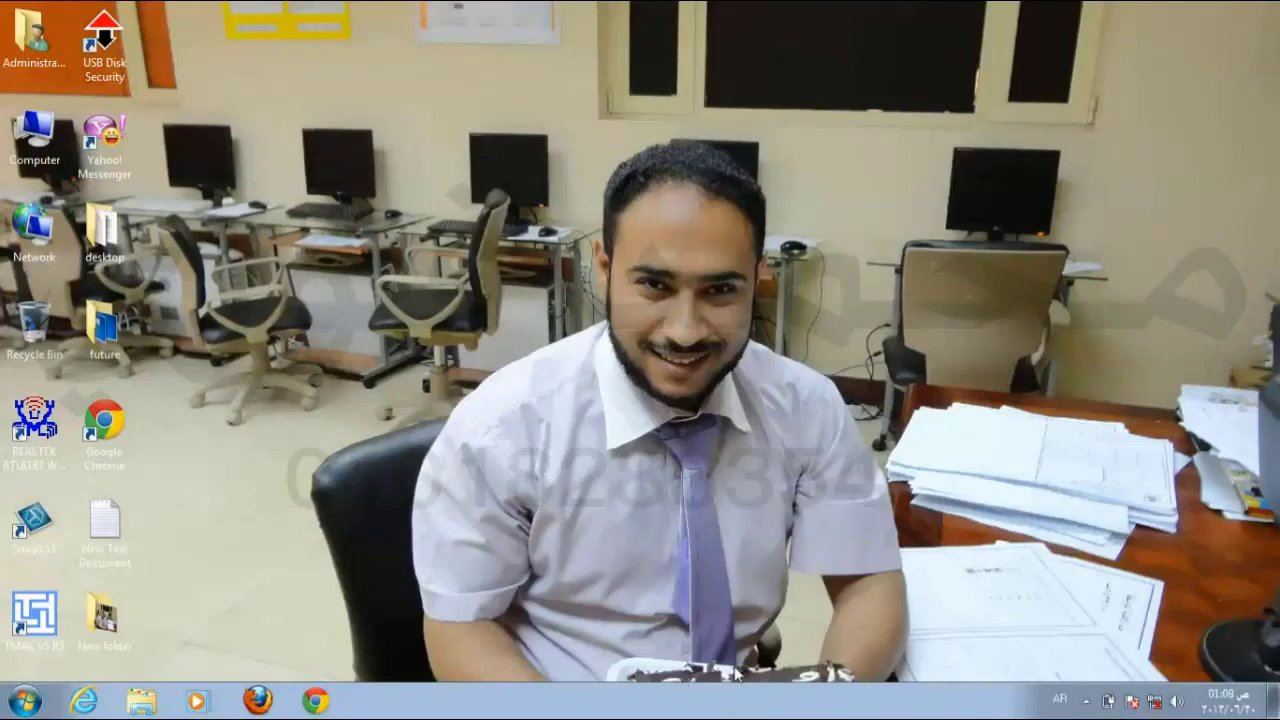
right_click(515, 207)
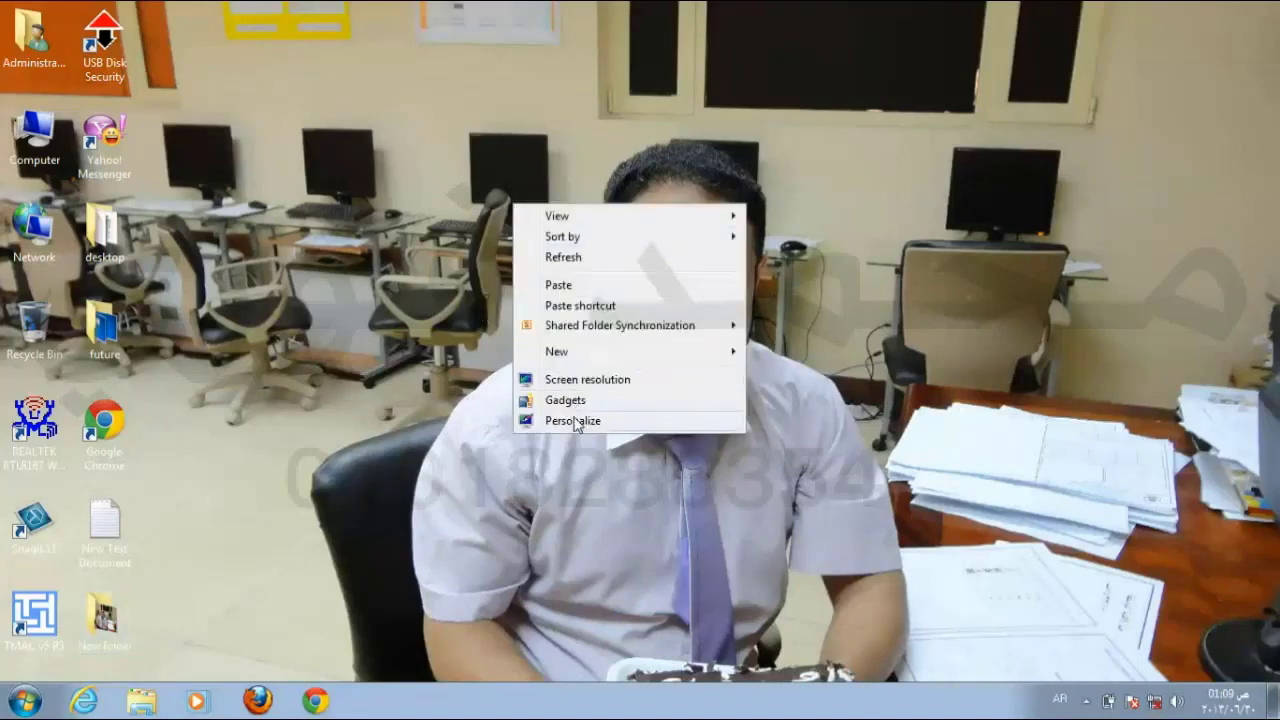
click(572, 420)
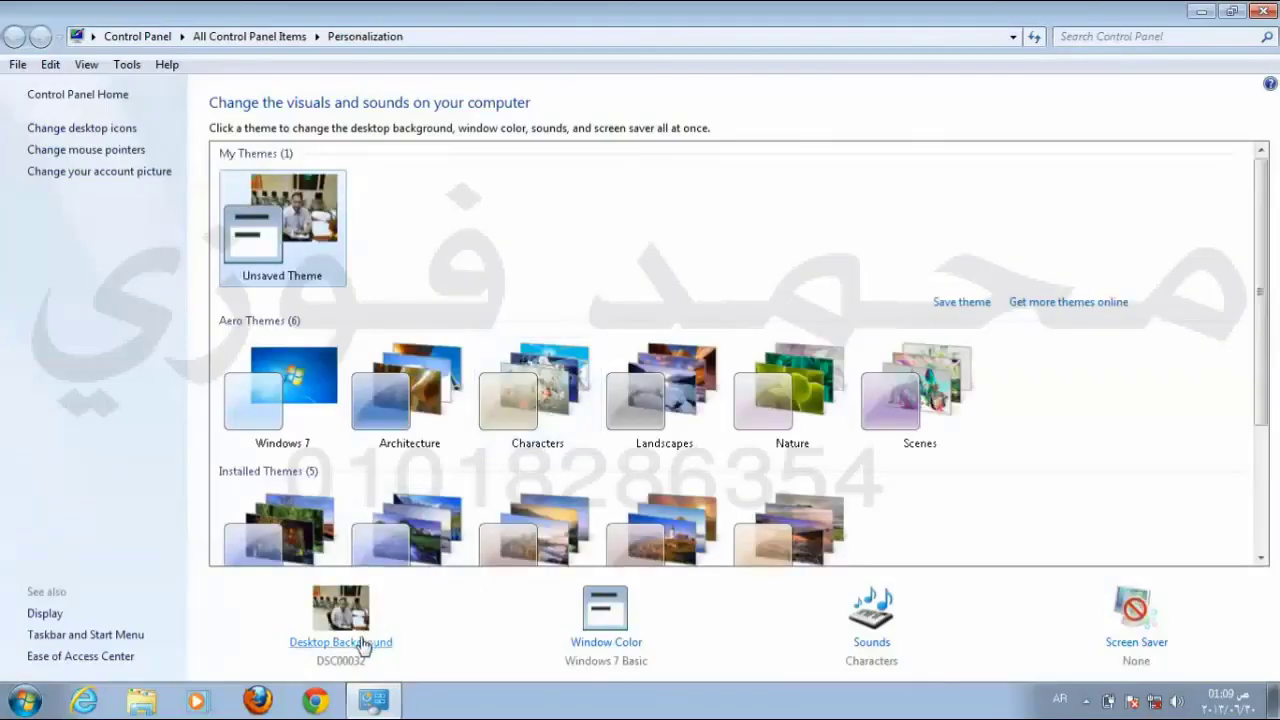
click(362, 645)
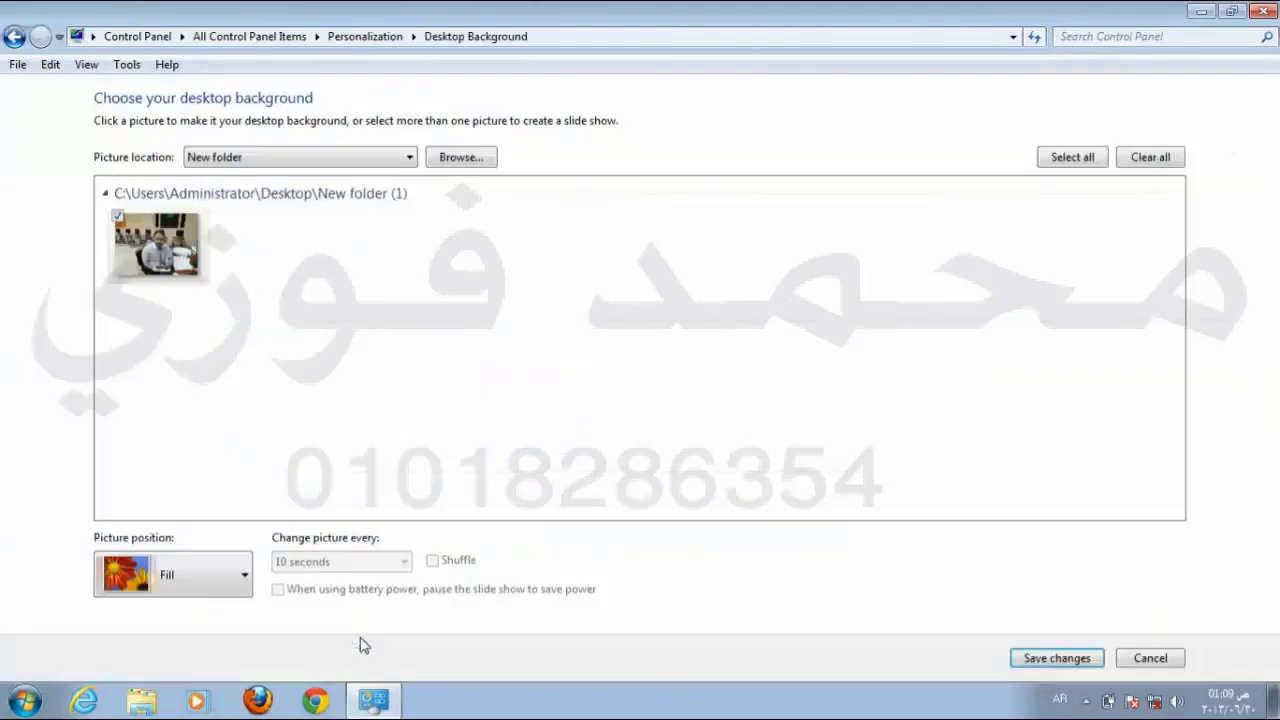
click(184, 584)
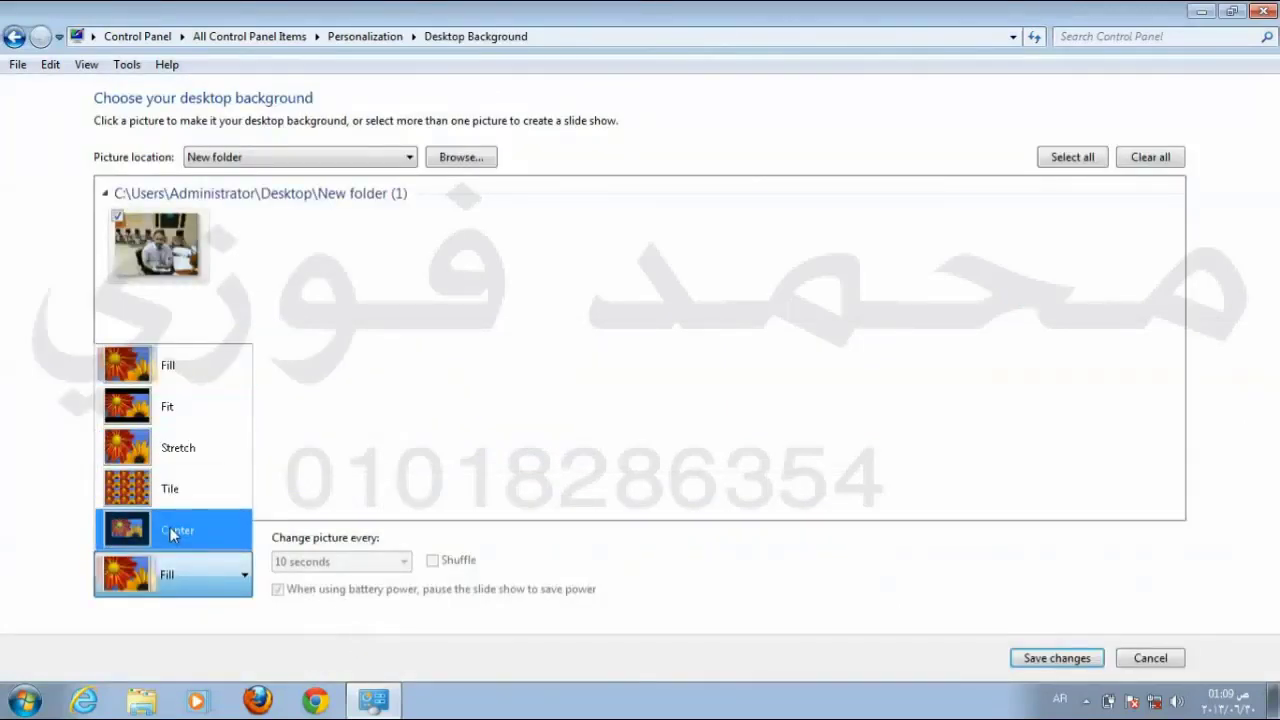
click(170, 531)
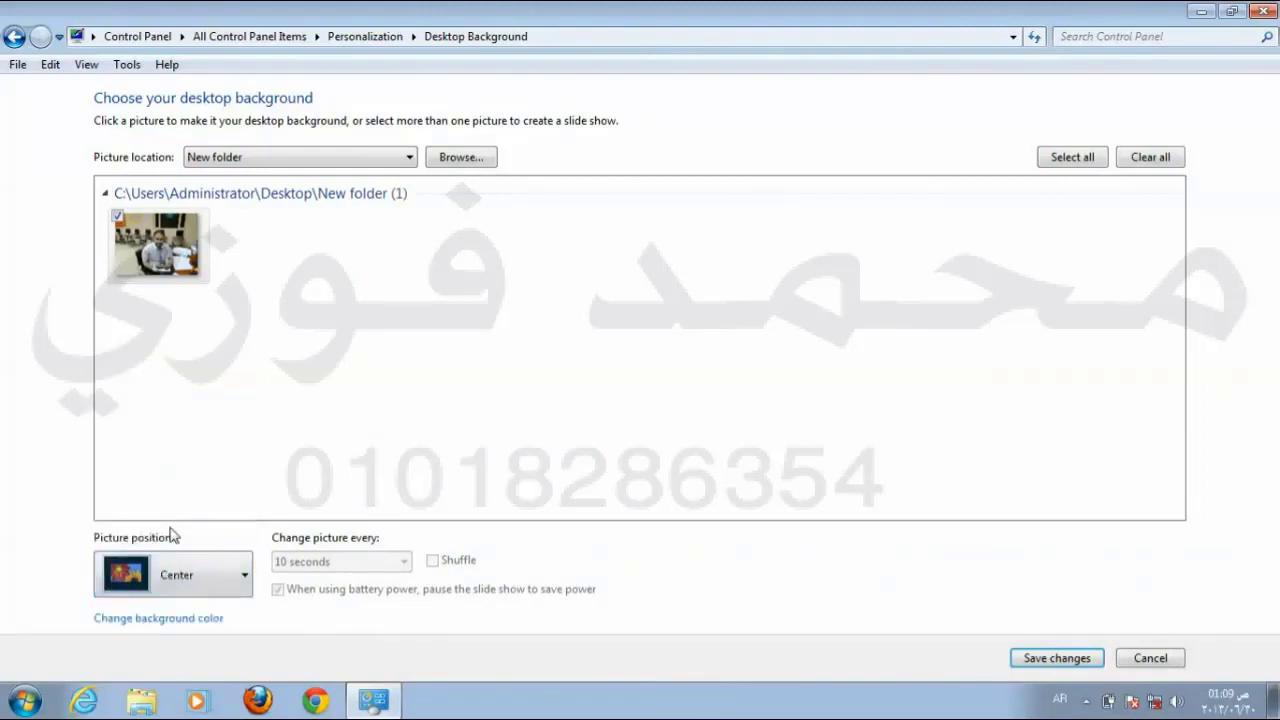
click(1040, 660)
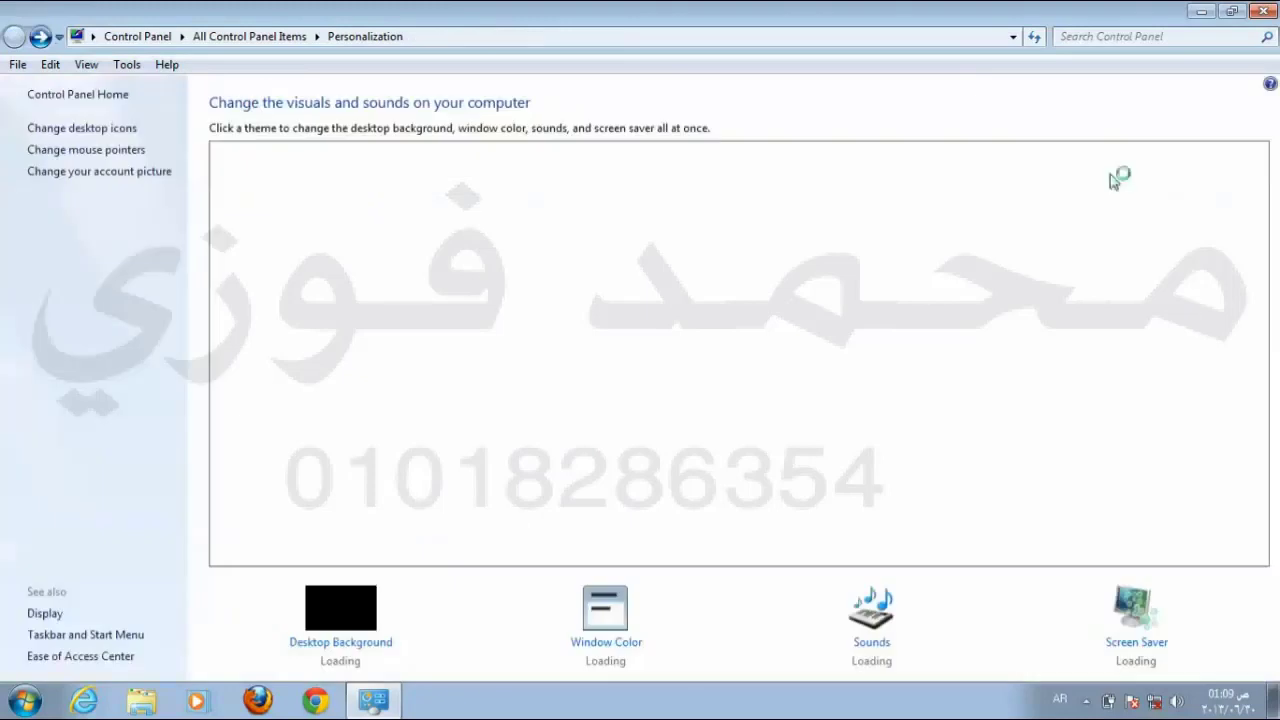
Step: Reopen Desktop Background via Personalize and save the picture position as Fill
click(1263, 16)
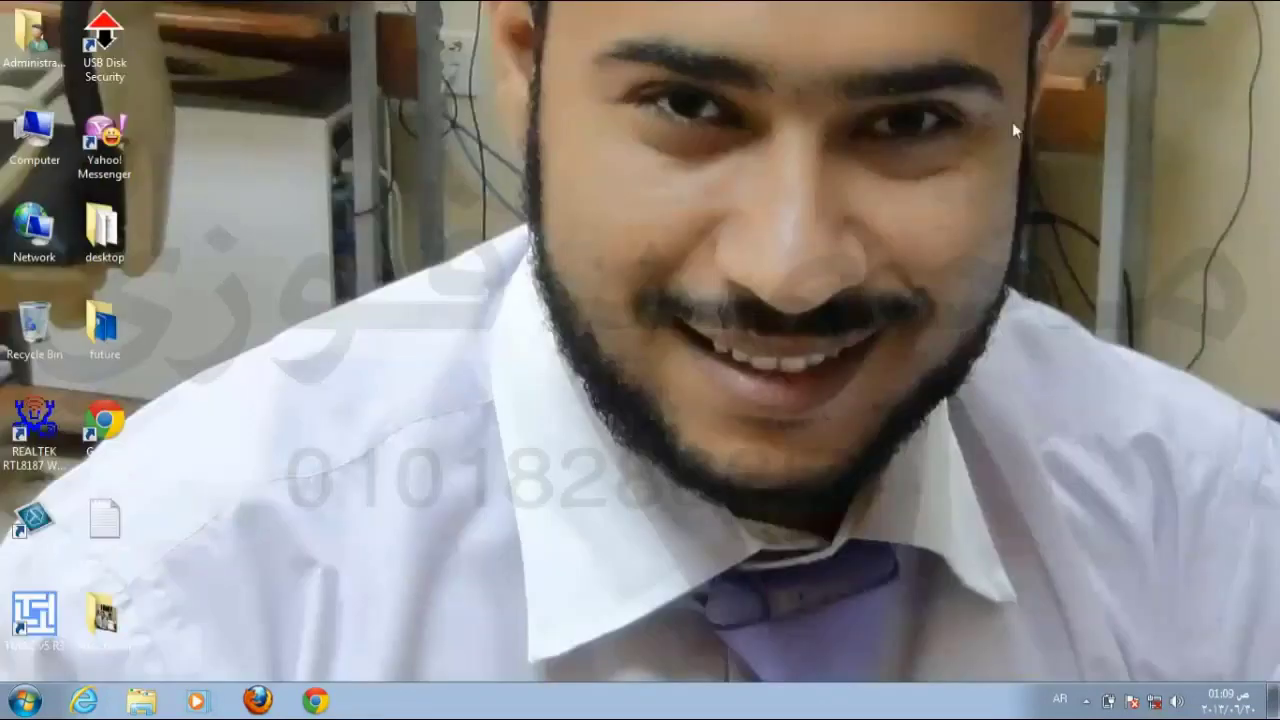
right_click(426, 237)
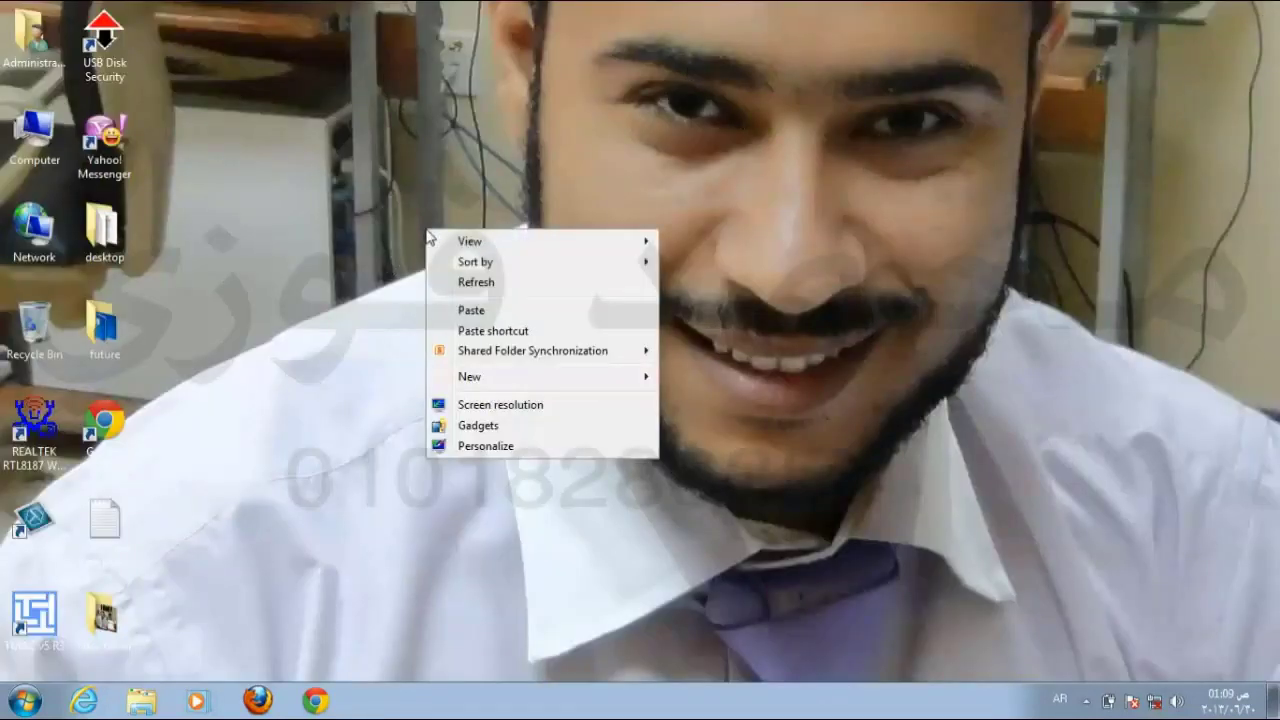
click(481, 447)
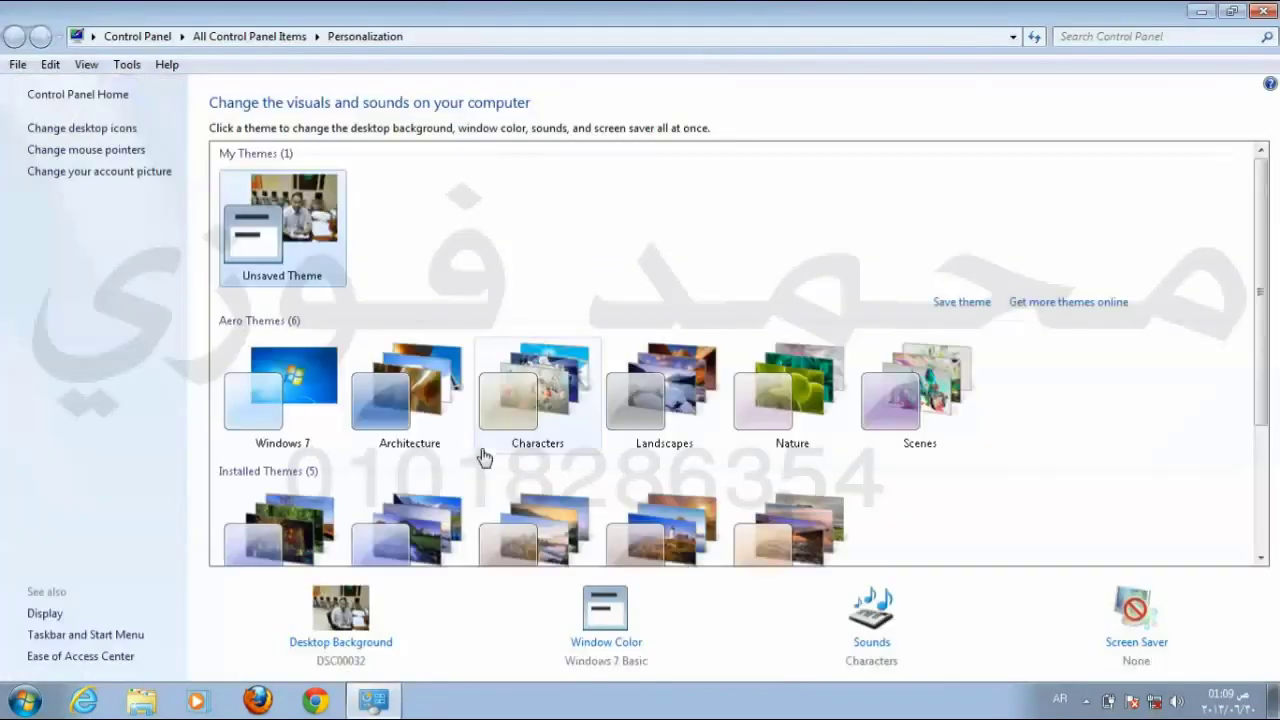
click(350, 642)
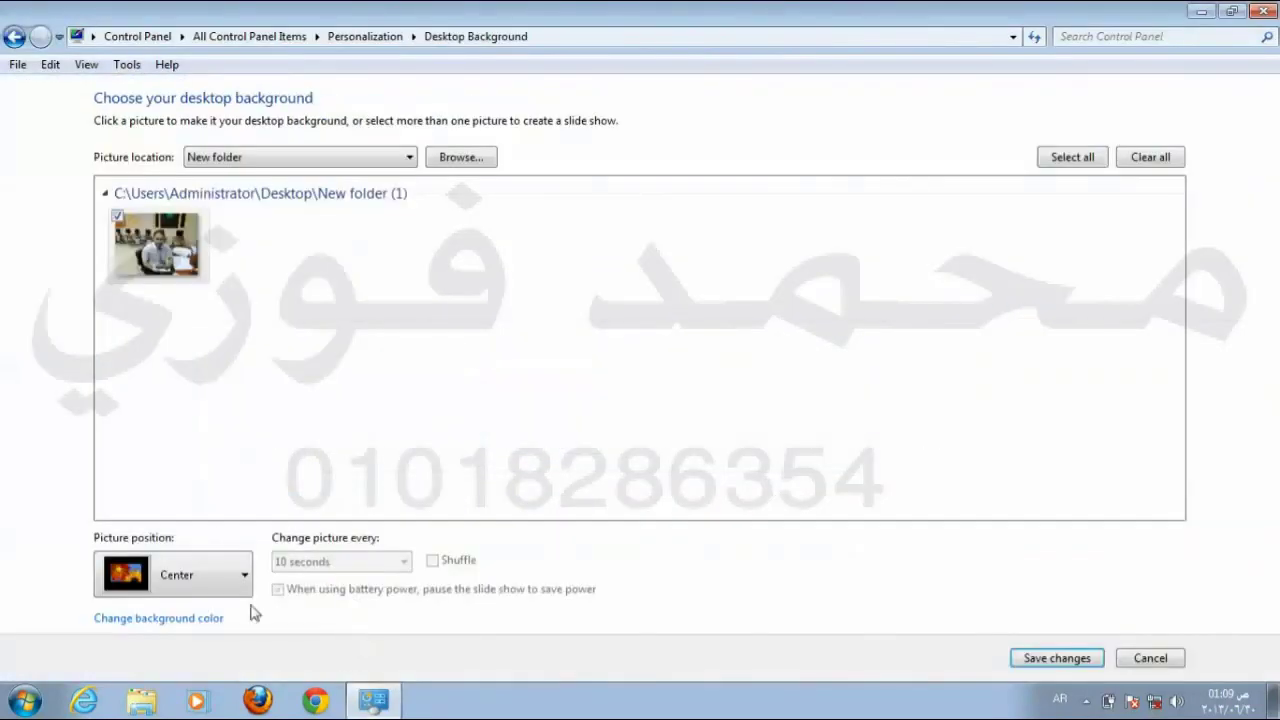
click(207, 590)
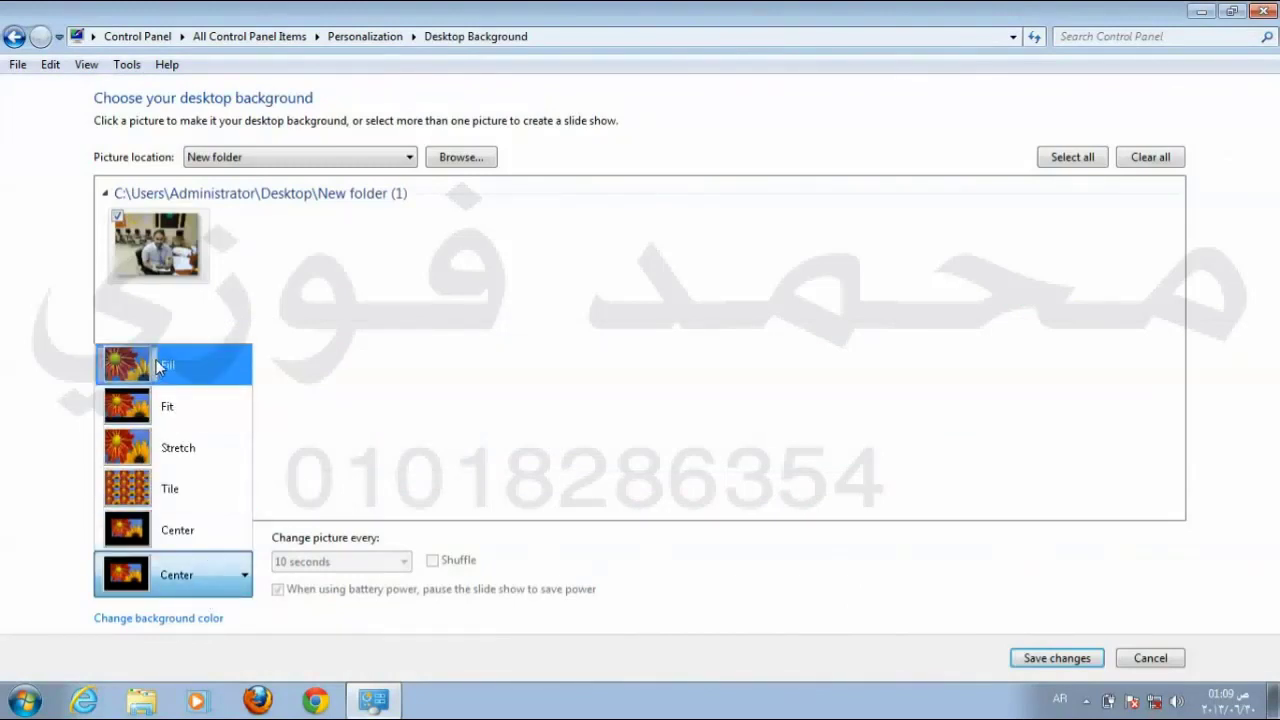
click(157, 367)
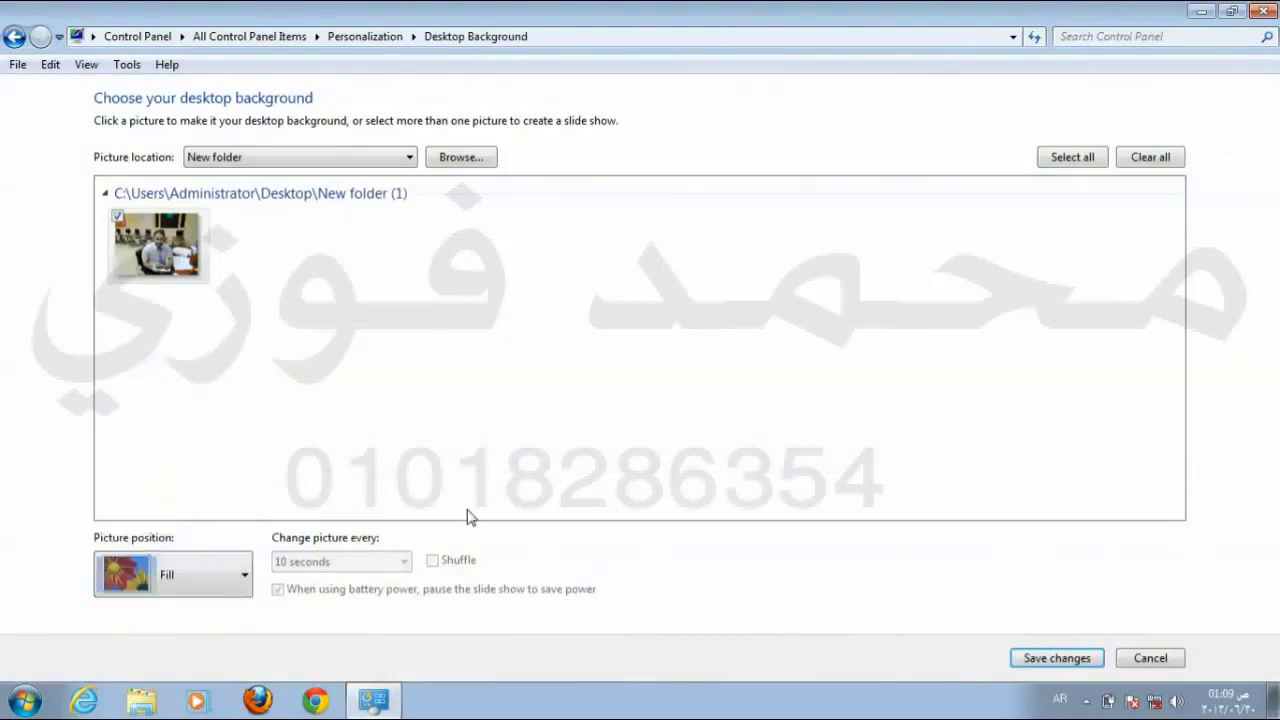
click(1057, 658)
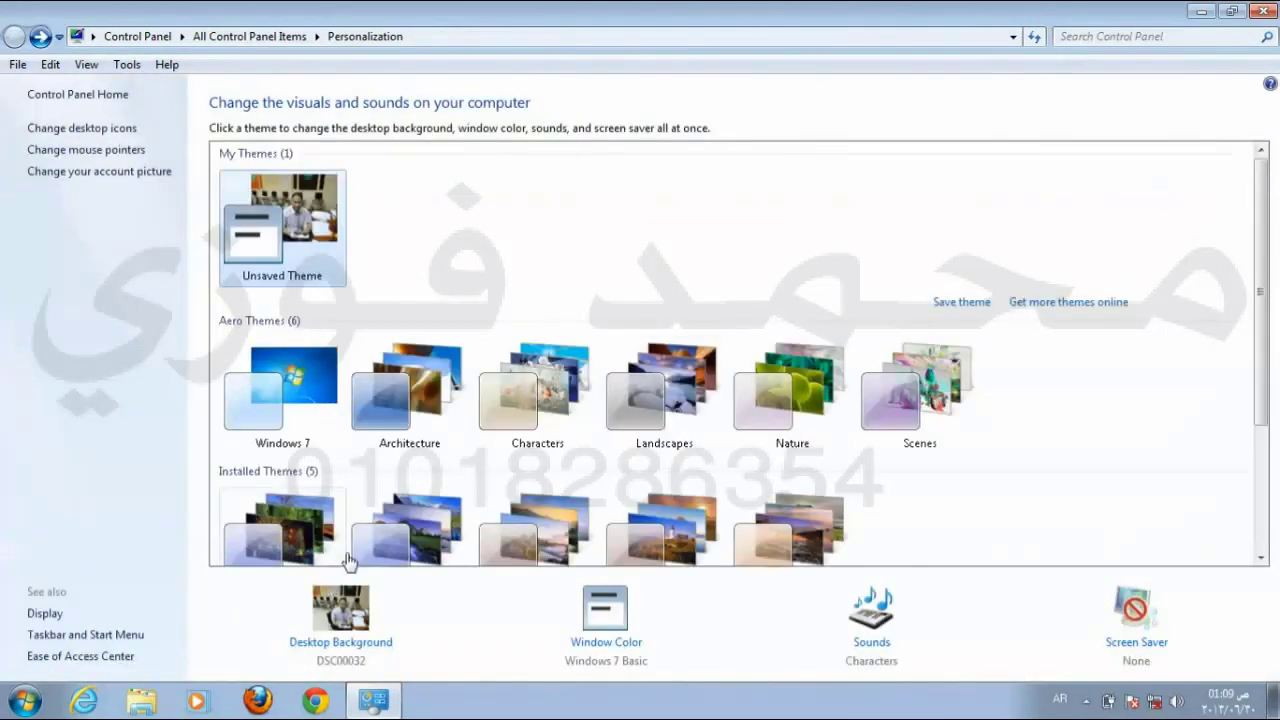
Step: Reopen Desktop Background settings and choose Windows Desktop Backgrounds as the picture location
click(1265, 10)
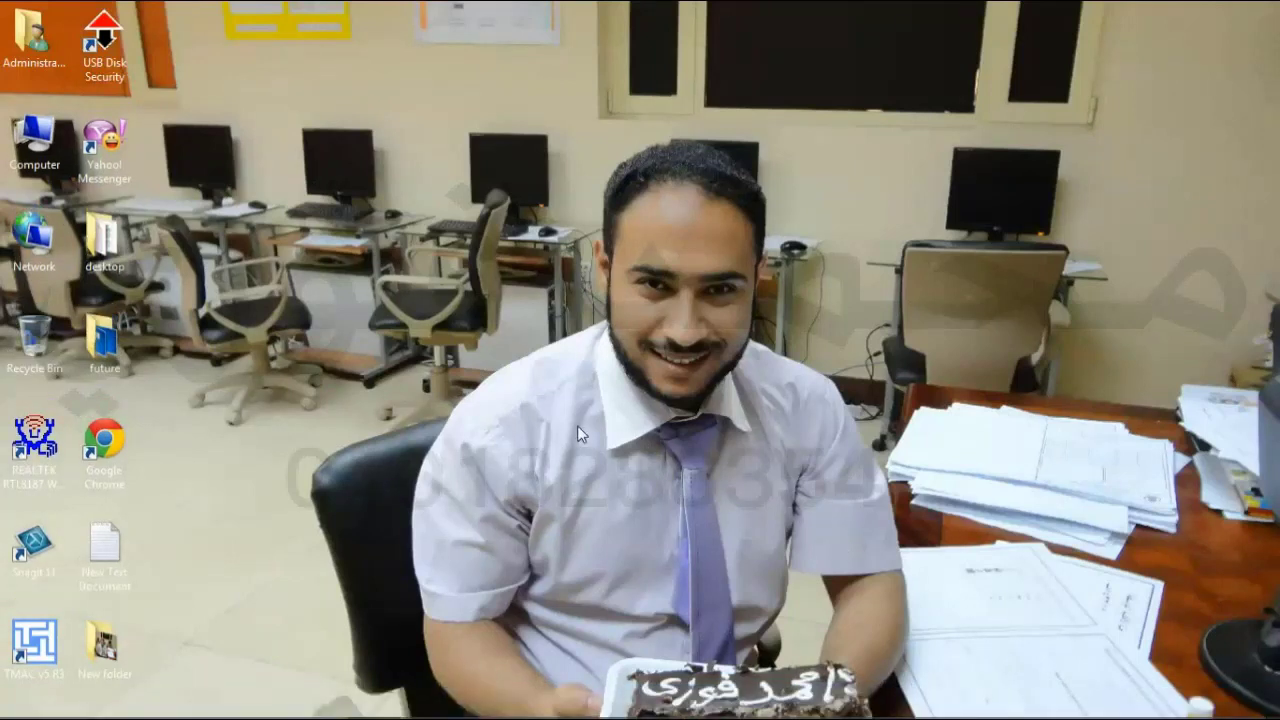
right_click(587, 285)
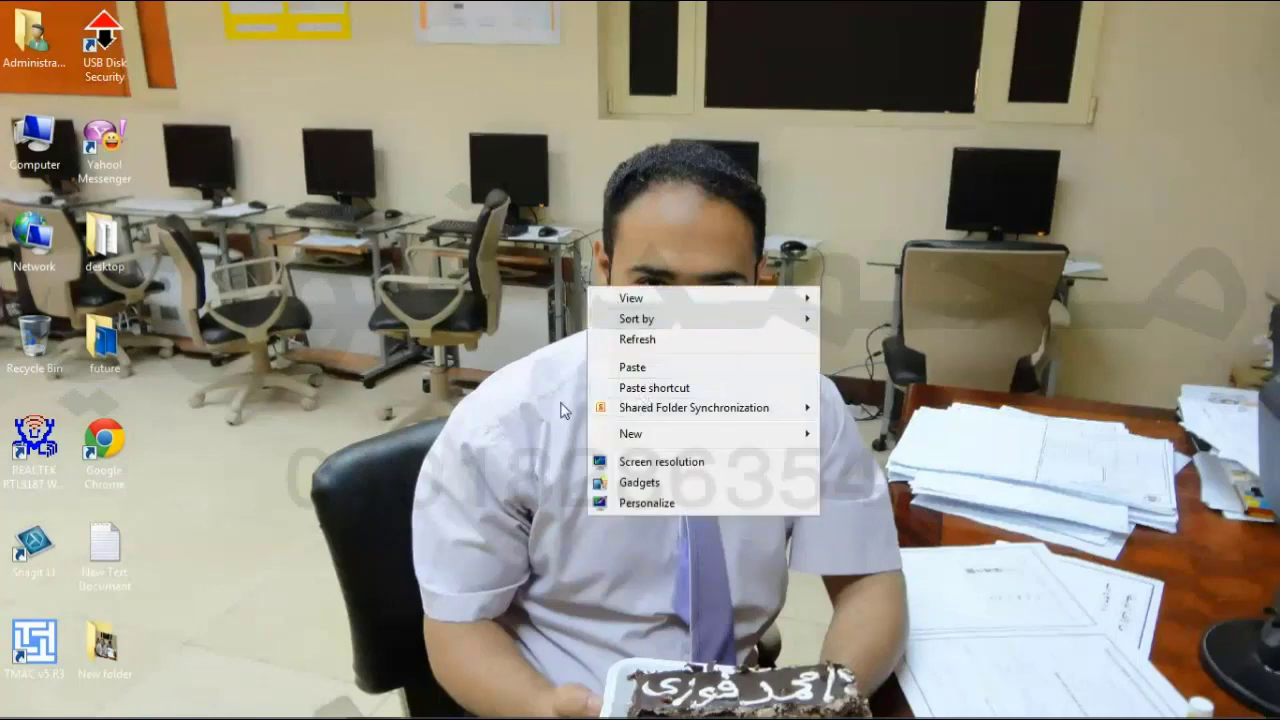
click(647, 503)
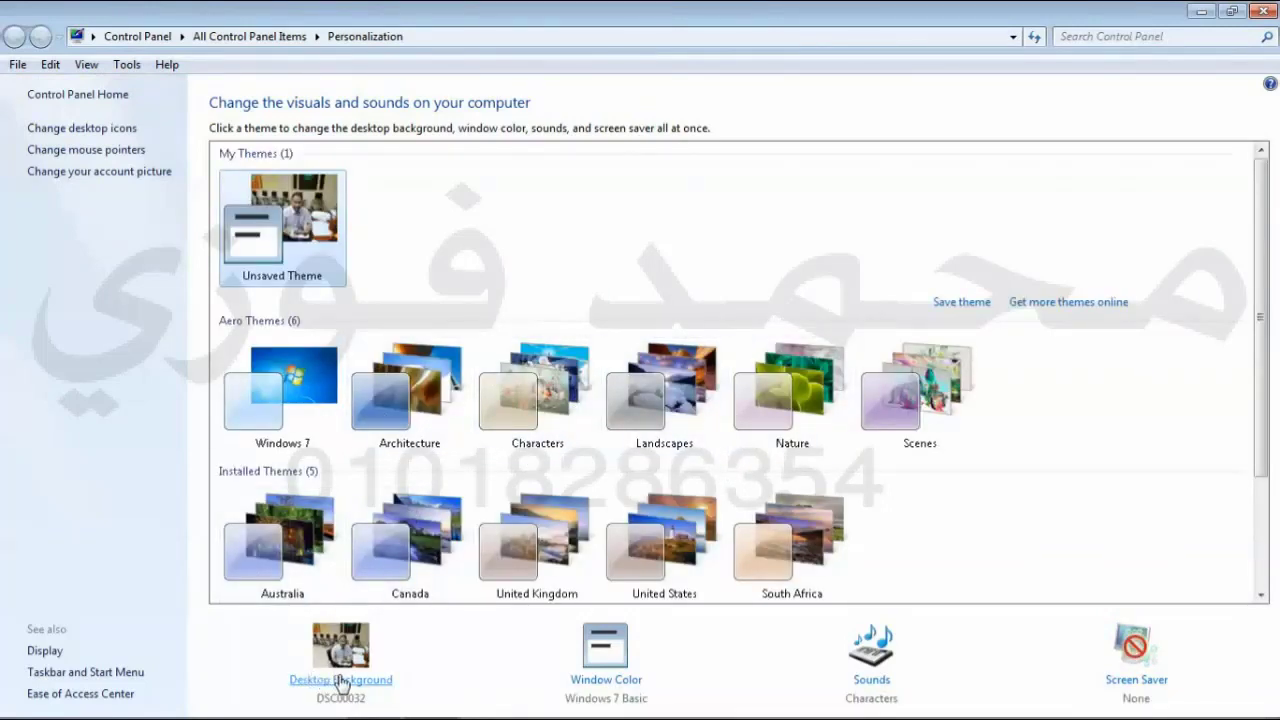
click(338, 683)
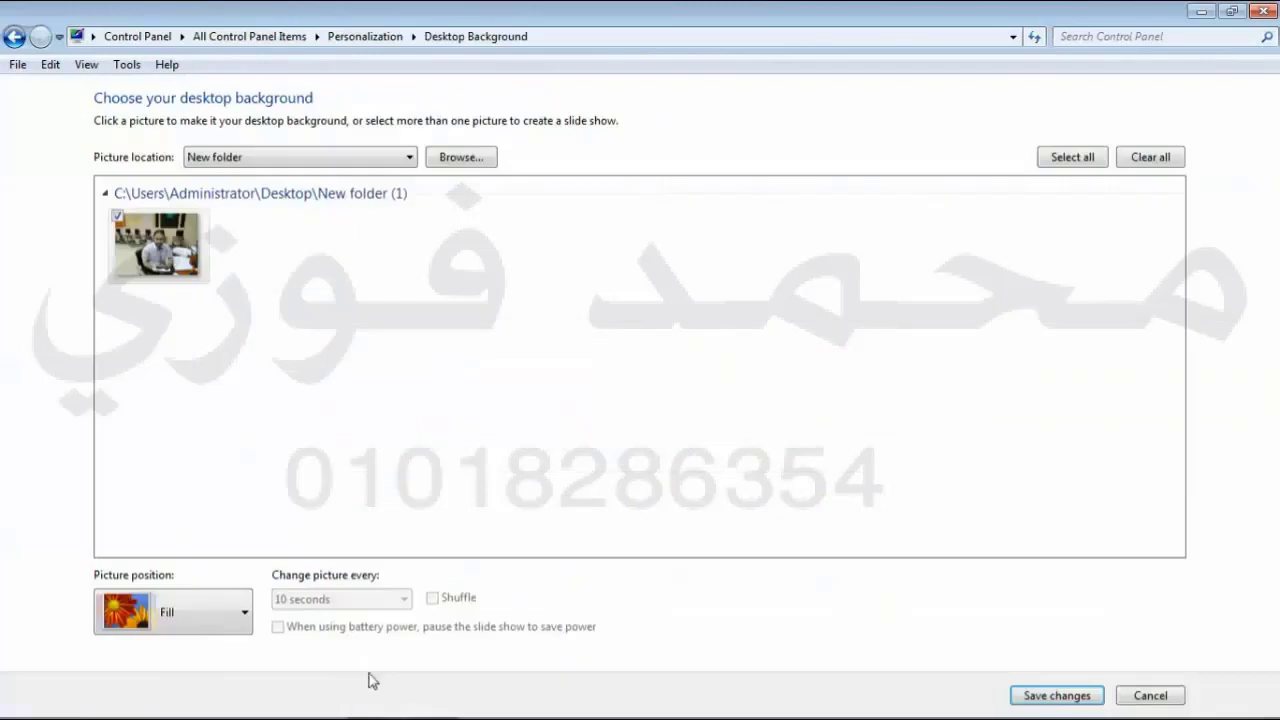
click(410, 158)
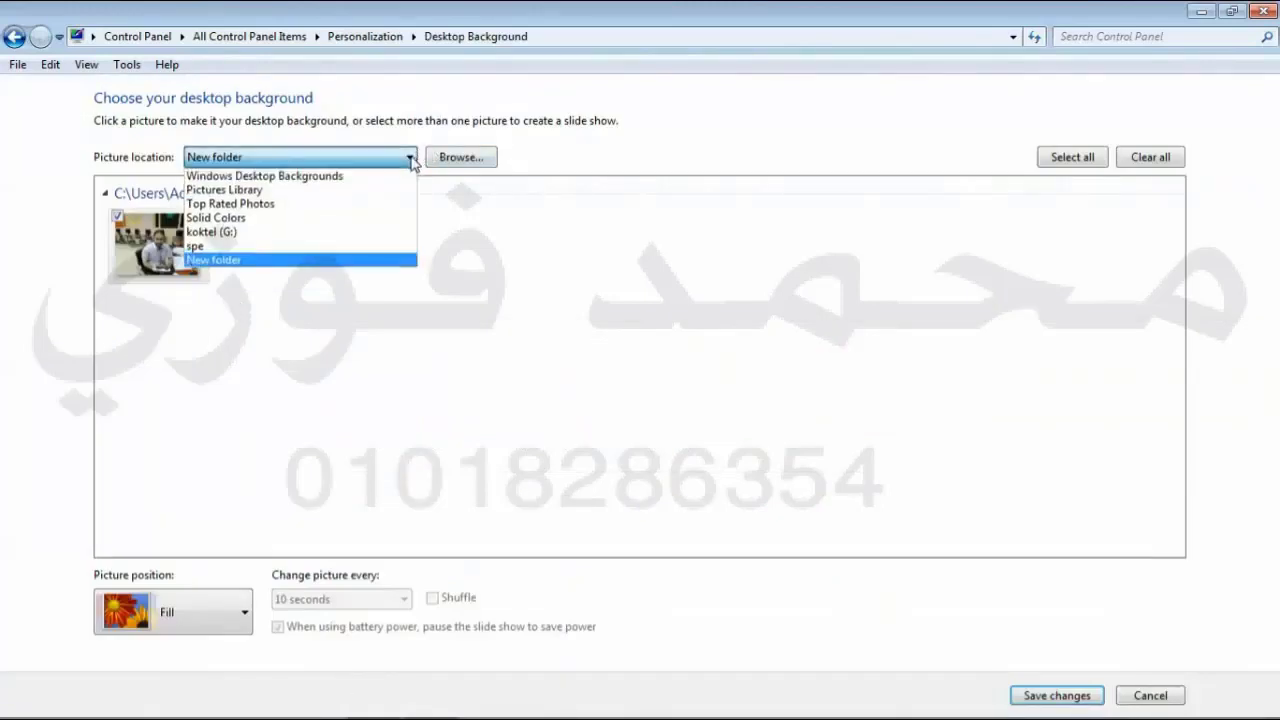
click(365, 177)
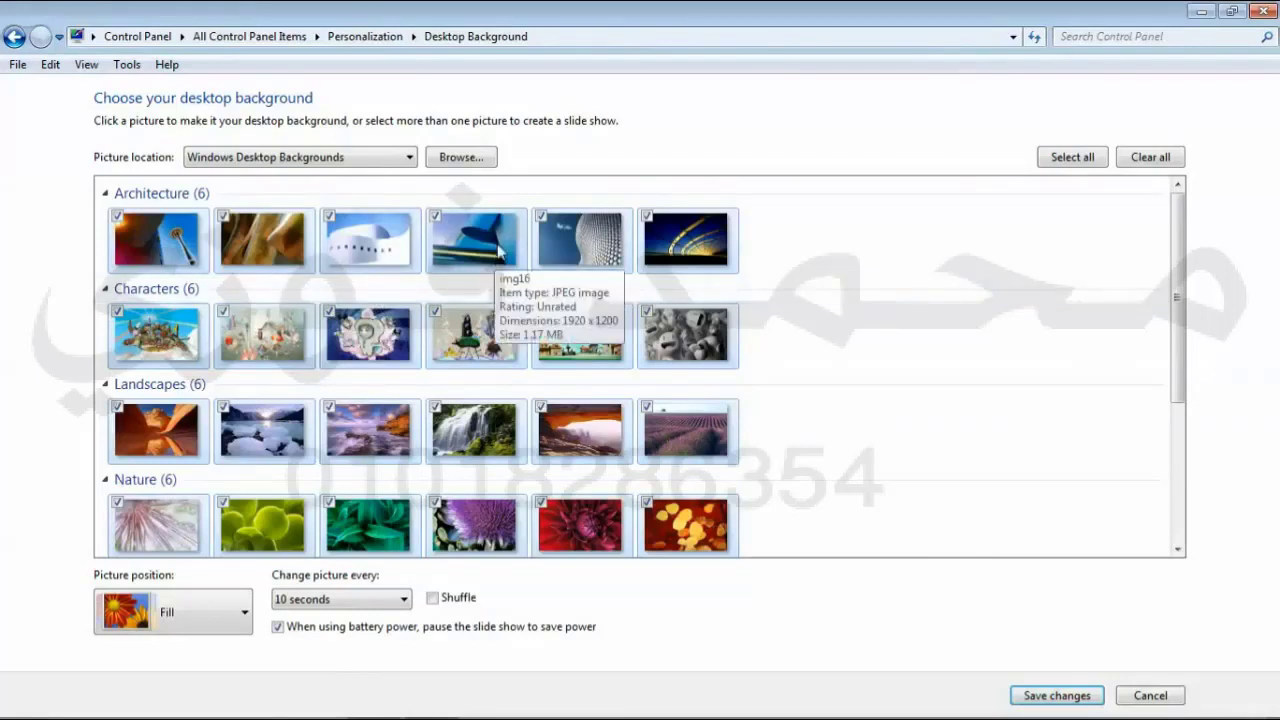
Step: Open the folder picker for the desktop background pictures
click(460, 158)
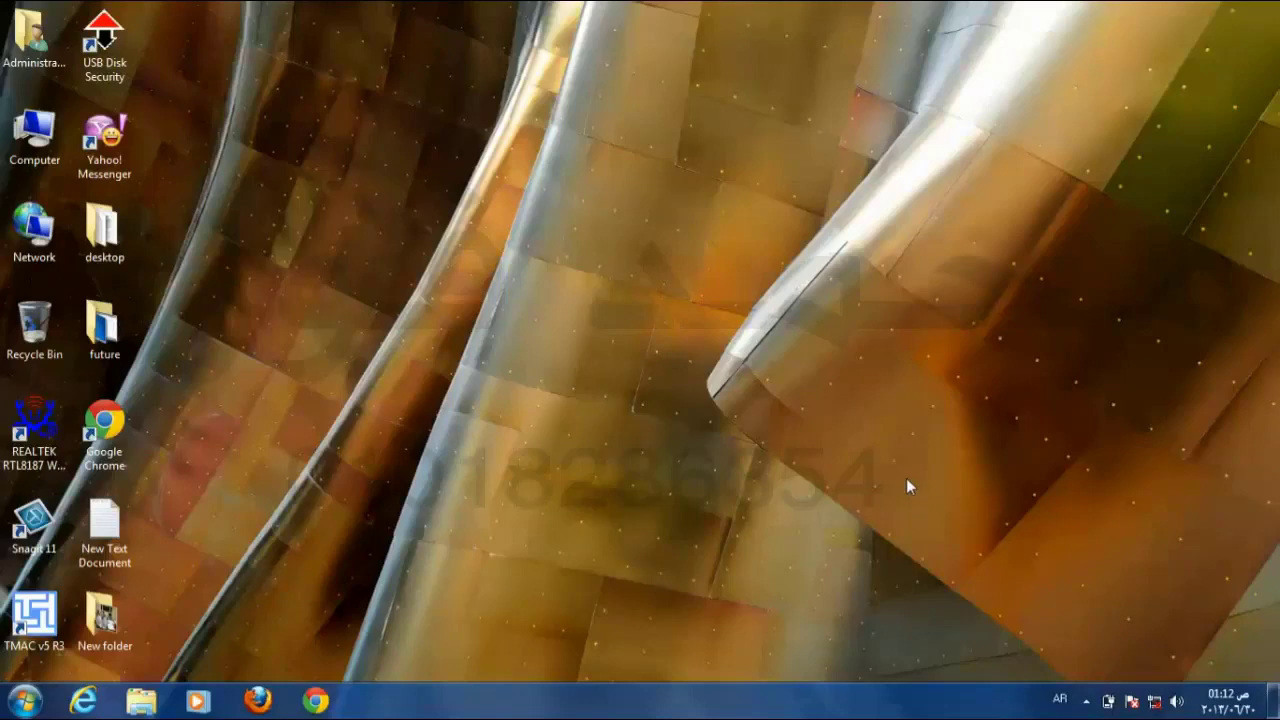
Step: Choose Personalize from the desktop's right-click menu
right_click(829, 228)
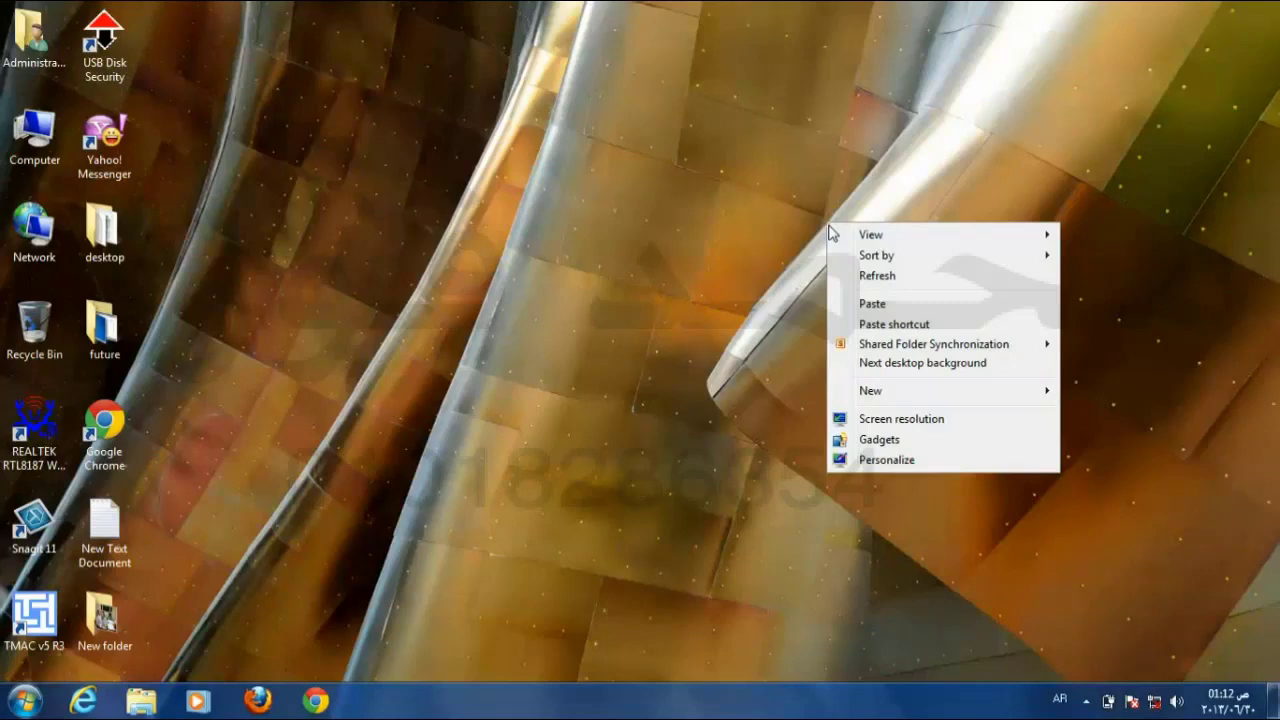
click(920, 462)
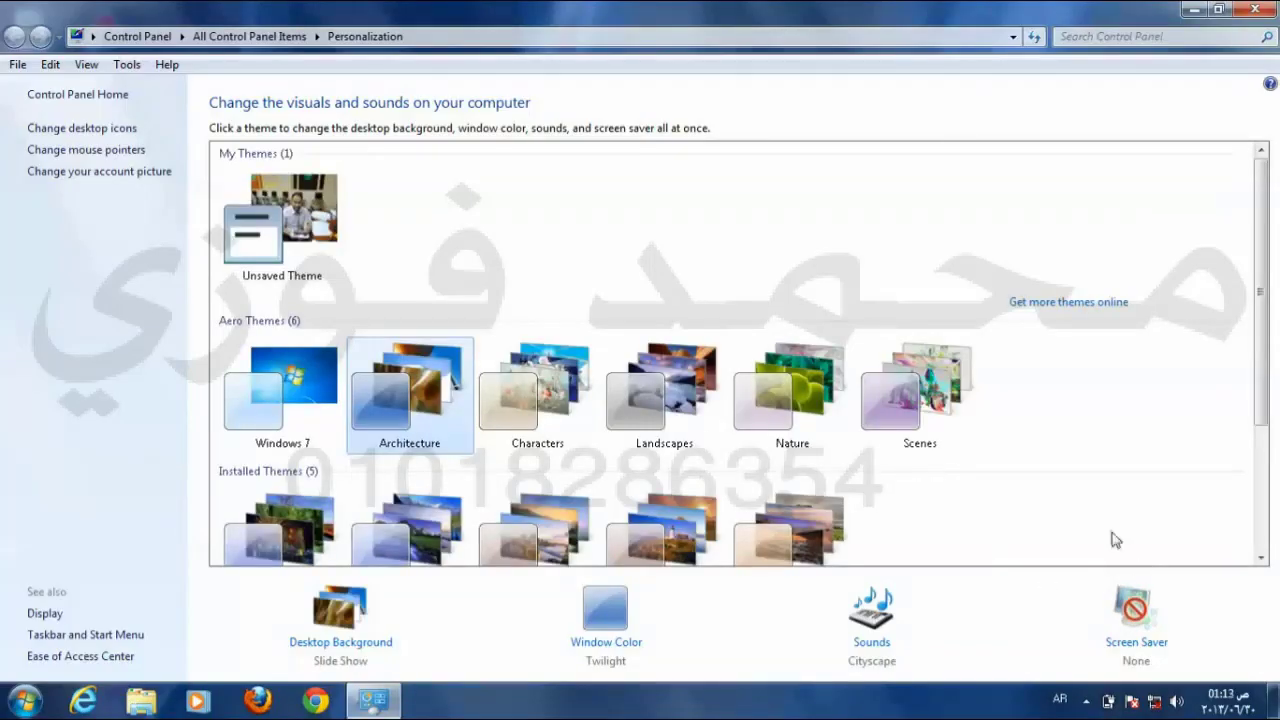
Step: Pick Bubbles as the screen saver with a 1-minute wait, confirm, and close Personalization
click(1112, 648)
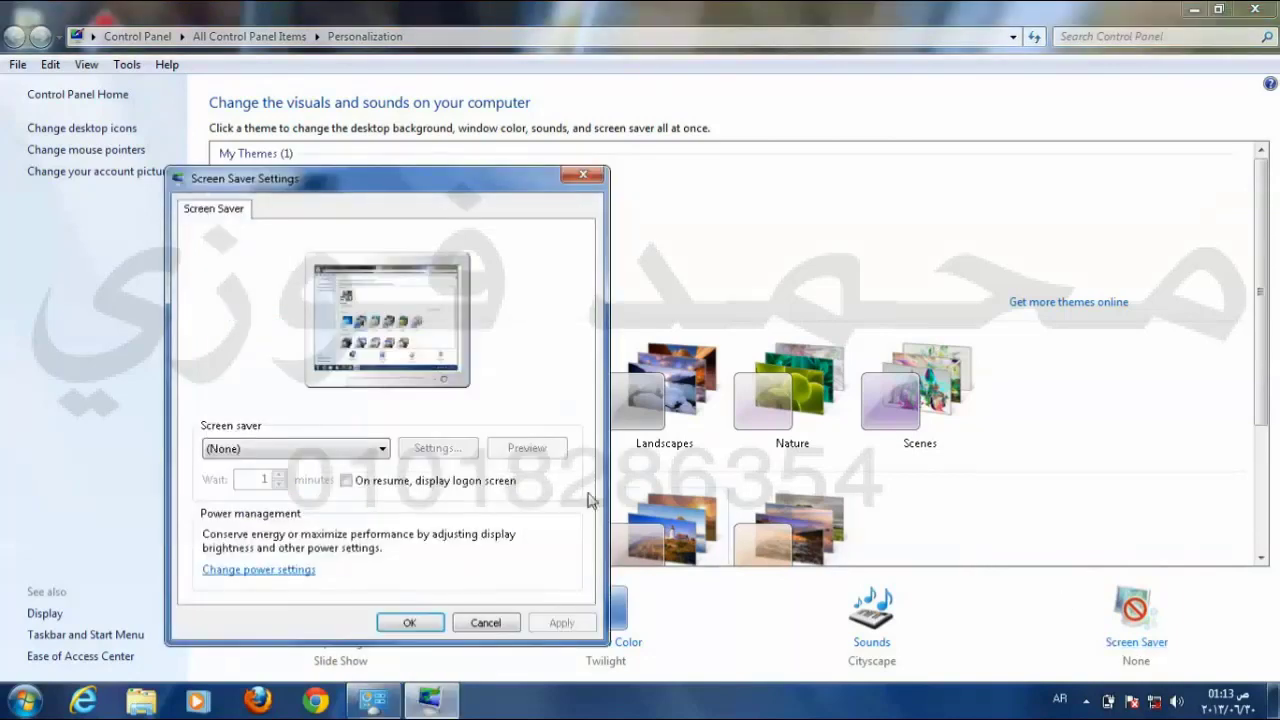
click(354, 450)
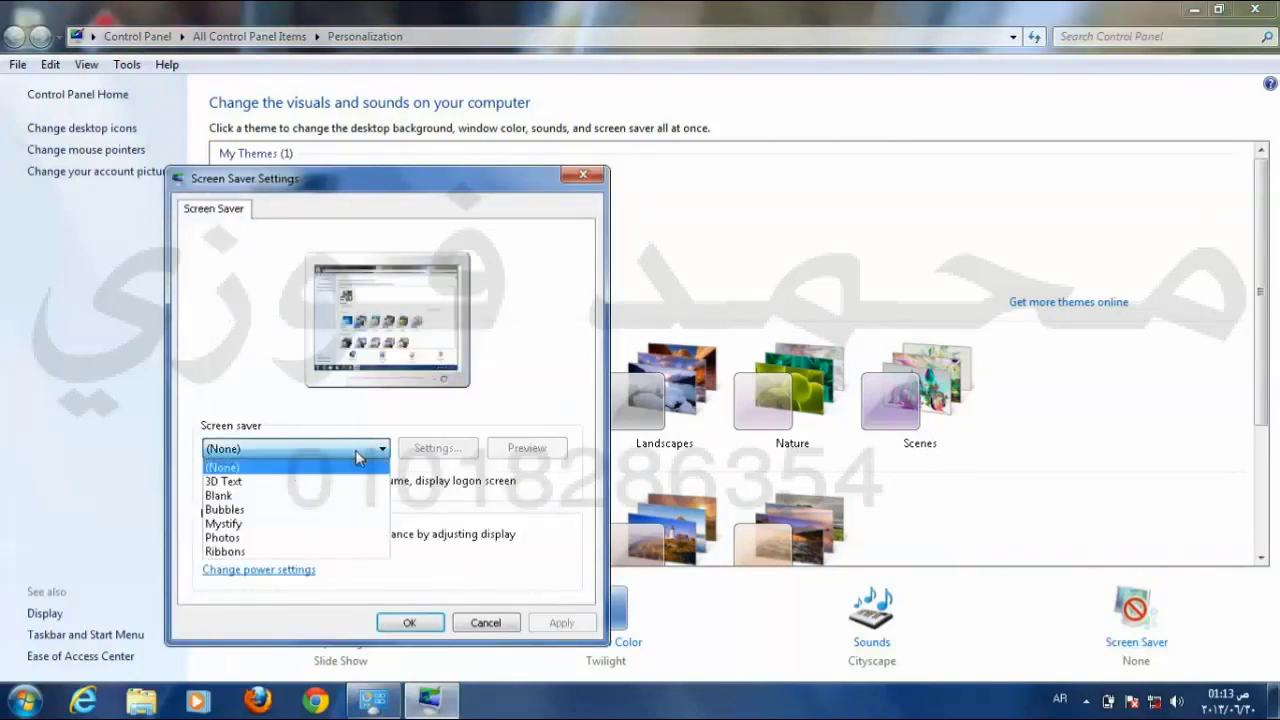
click(260, 482)
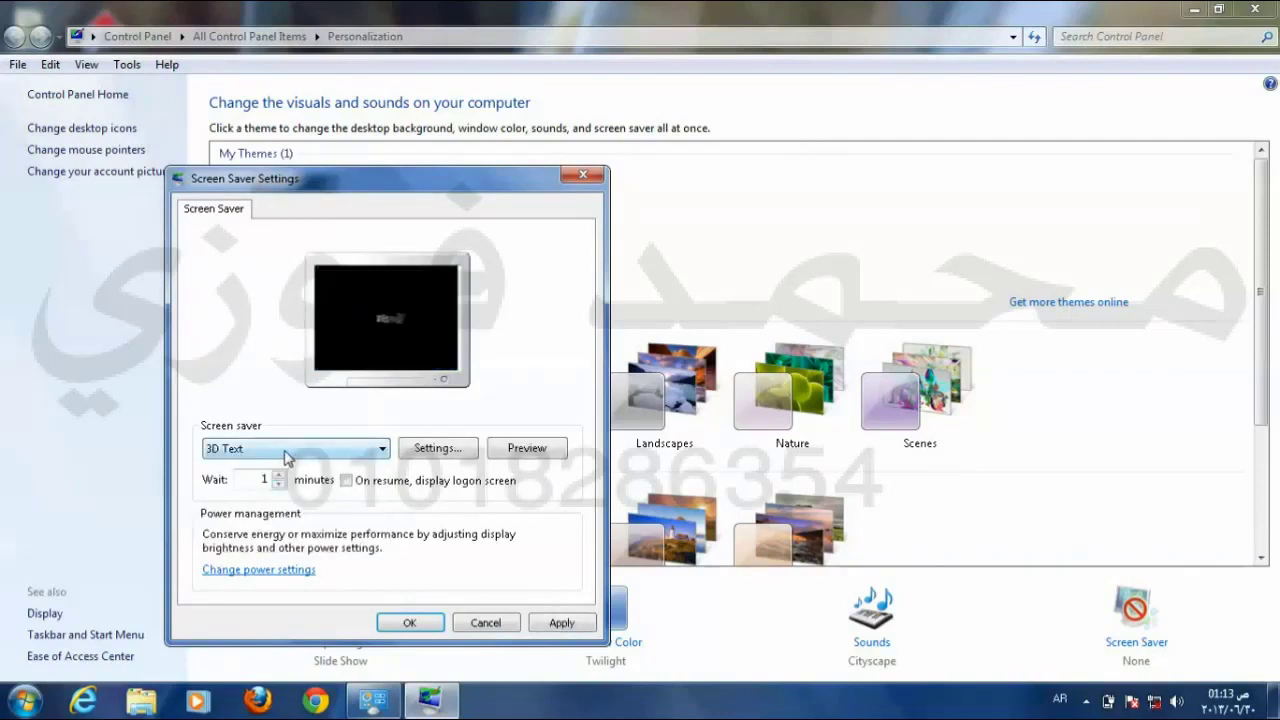
click(287, 452)
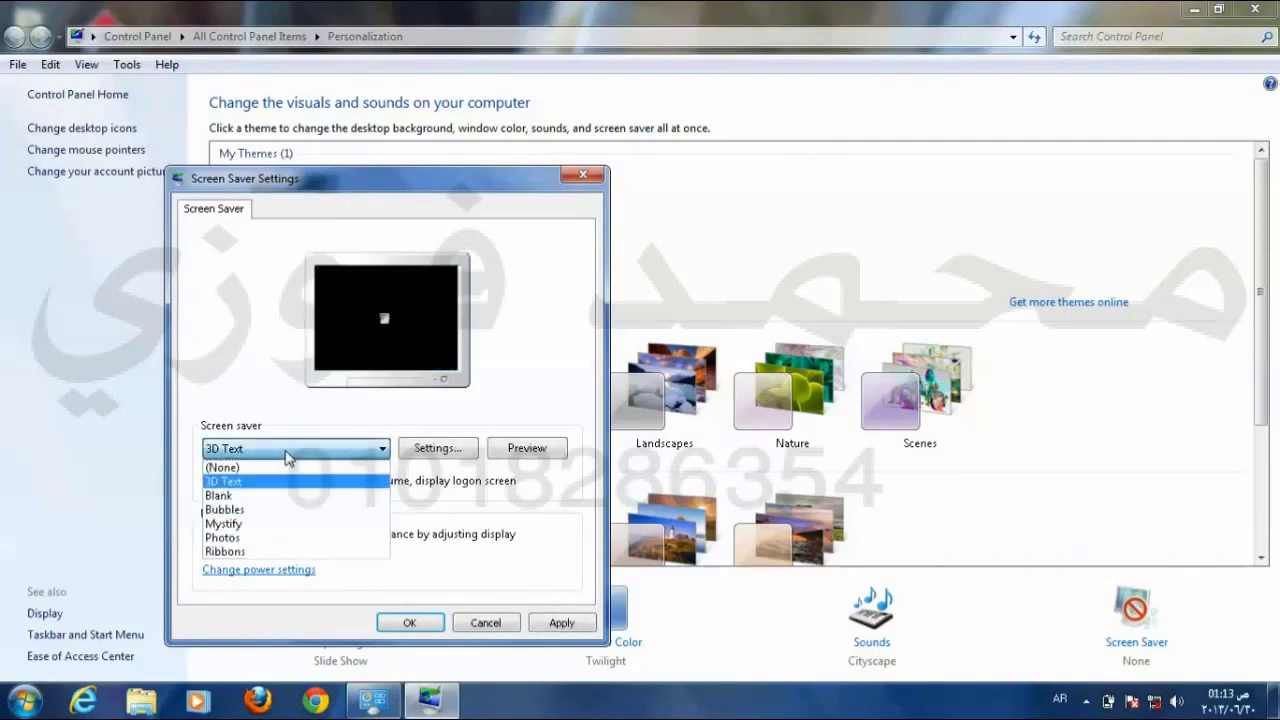
click(243, 511)
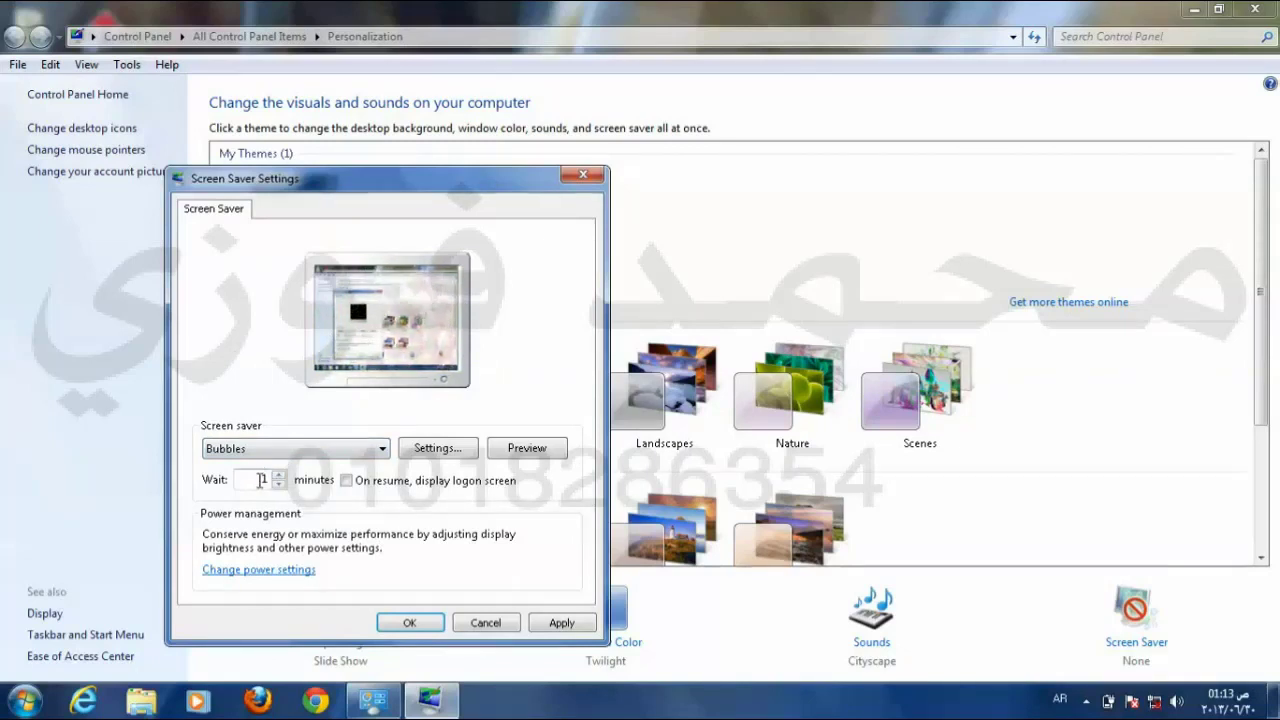
click(260, 479)
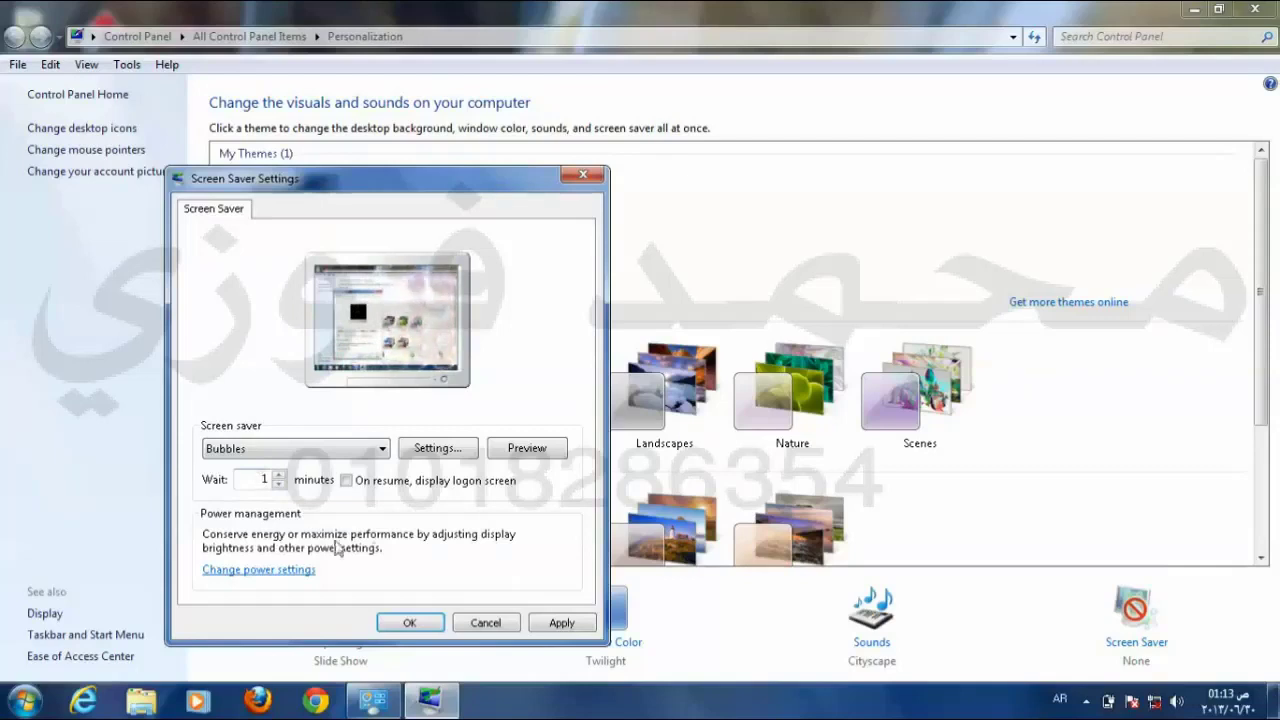
click(406, 624)
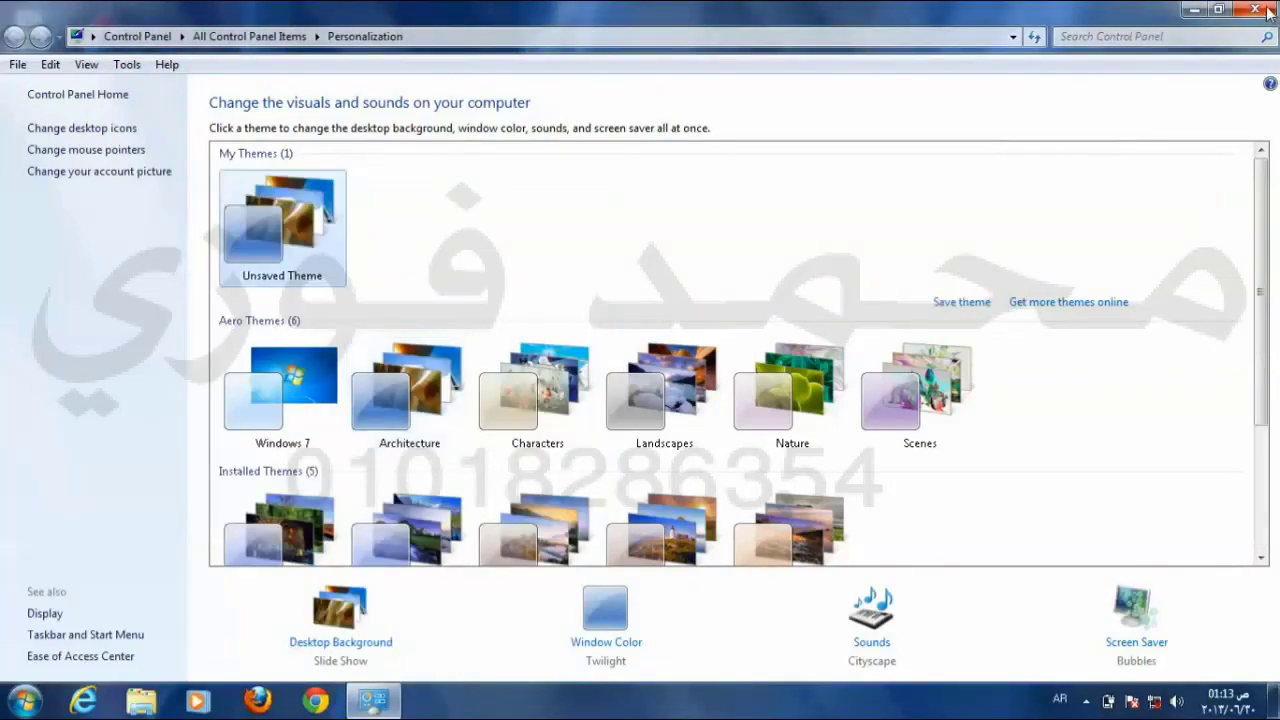
click(1268, 11)
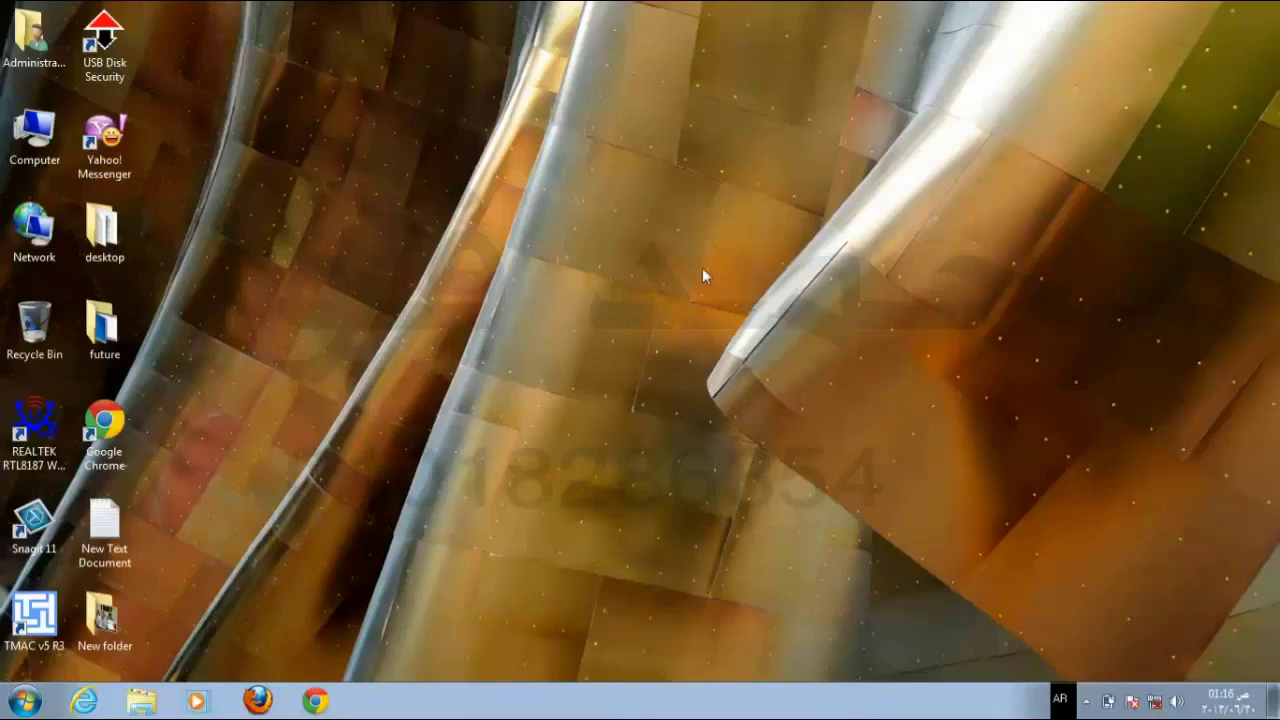
Step: Reopen Screen Saver settings from Personalize and preview Bubbles full screen
right_click(737, 114)
click(855, 354)
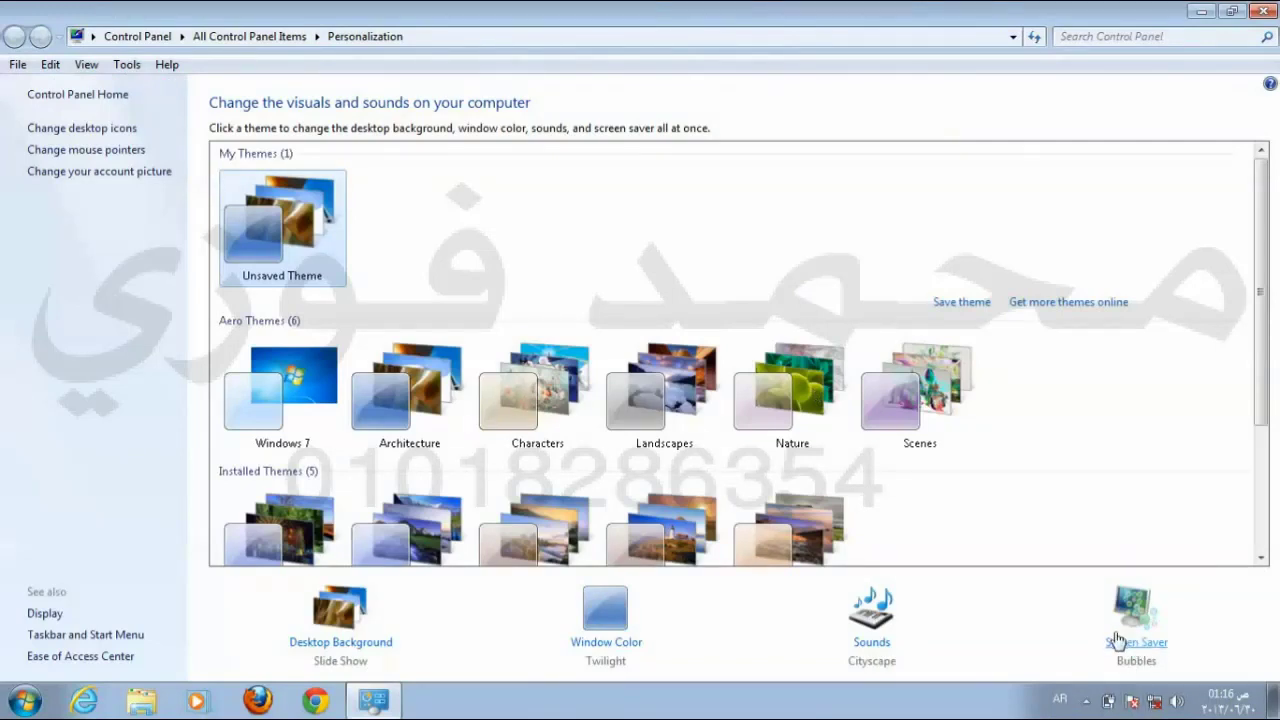
click(1130, 628)
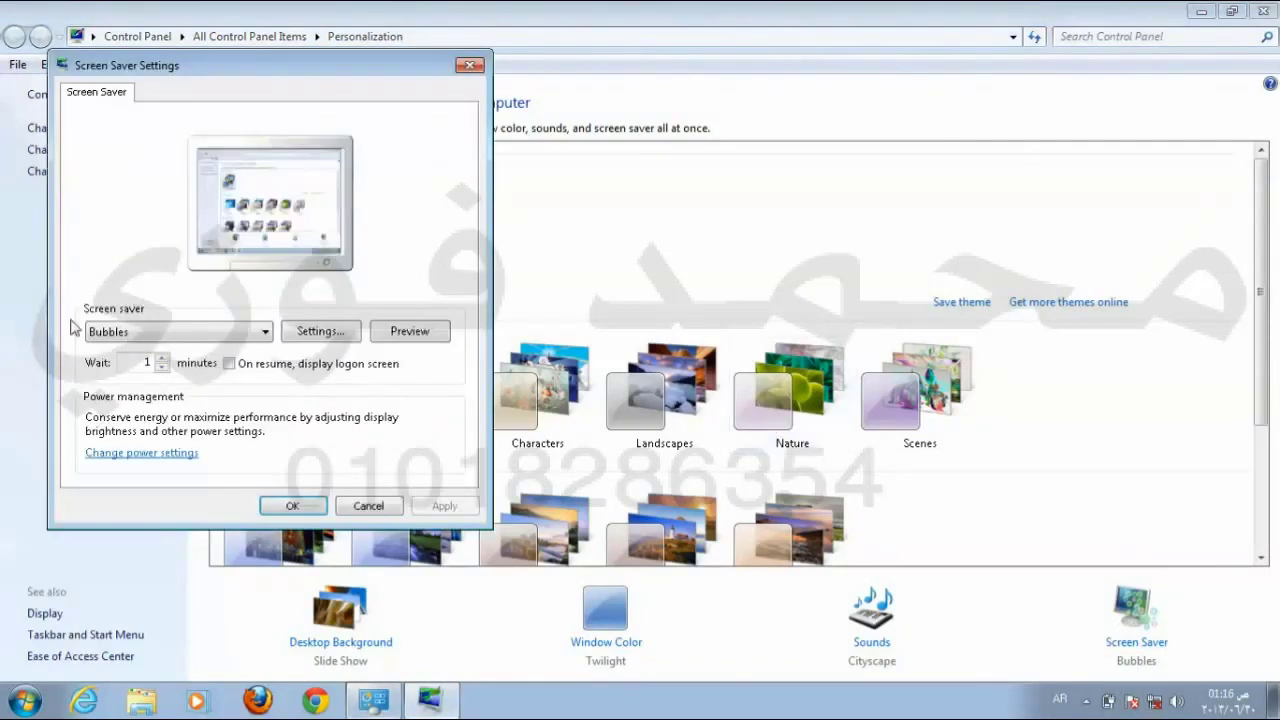
click(409, 331)
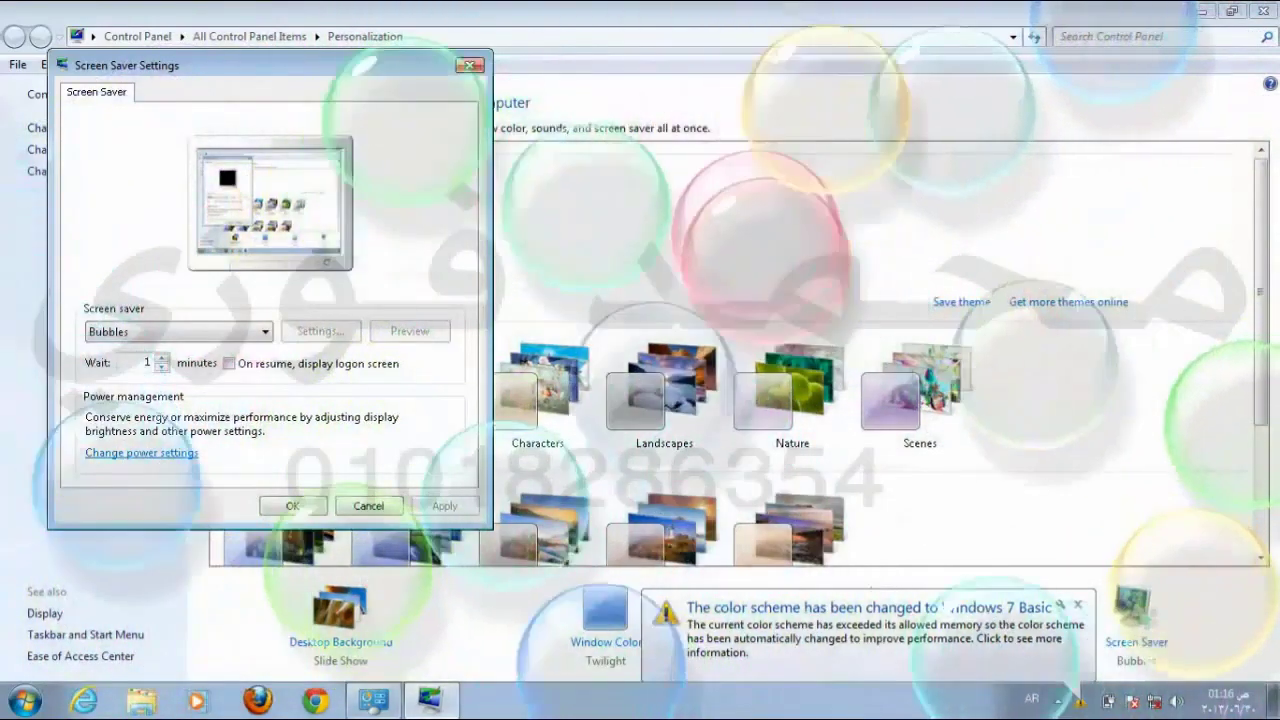
mouse_move(486, 334)
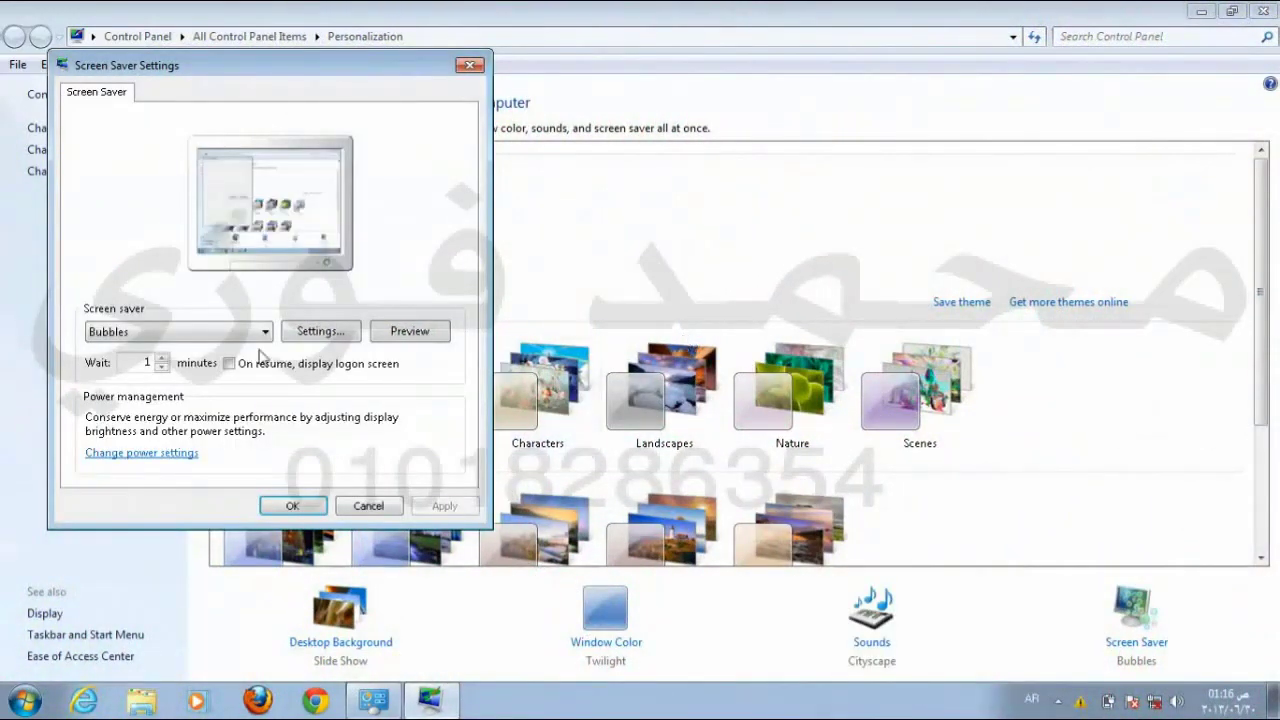
click(223, 335)
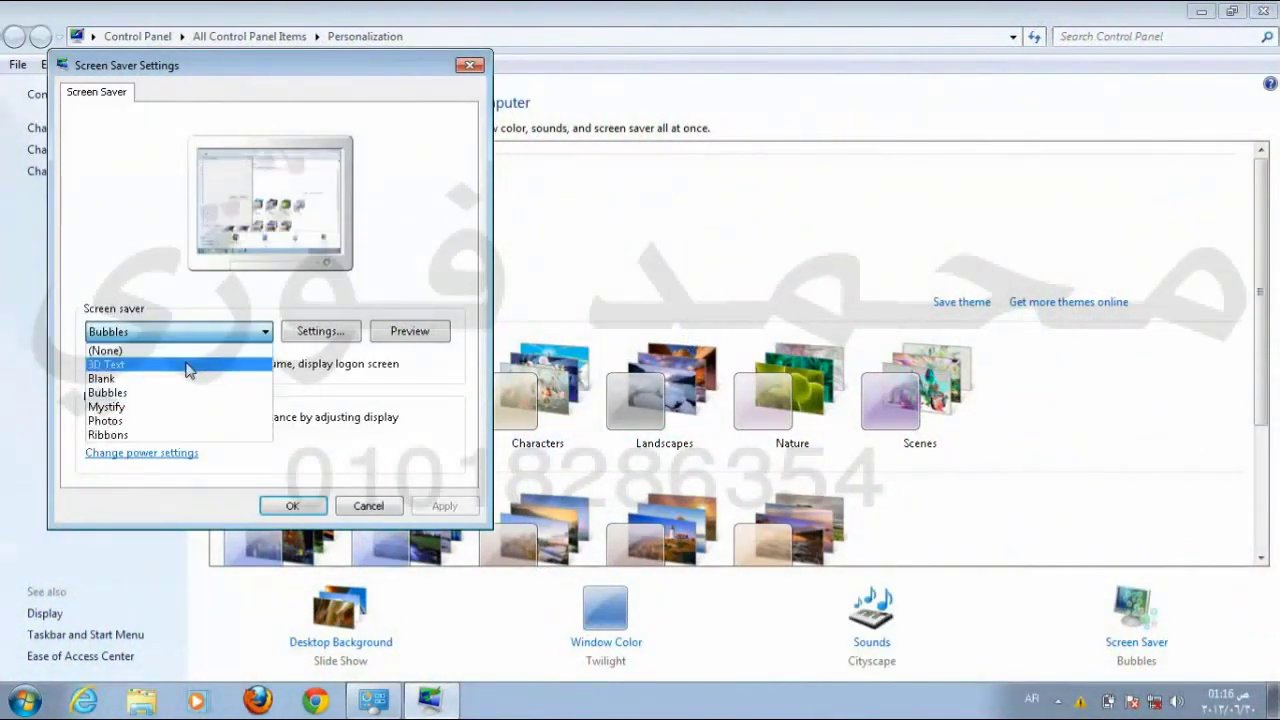
Step: Select 3D Text, preview it full screen, and confirm with OK
click(188, 365)
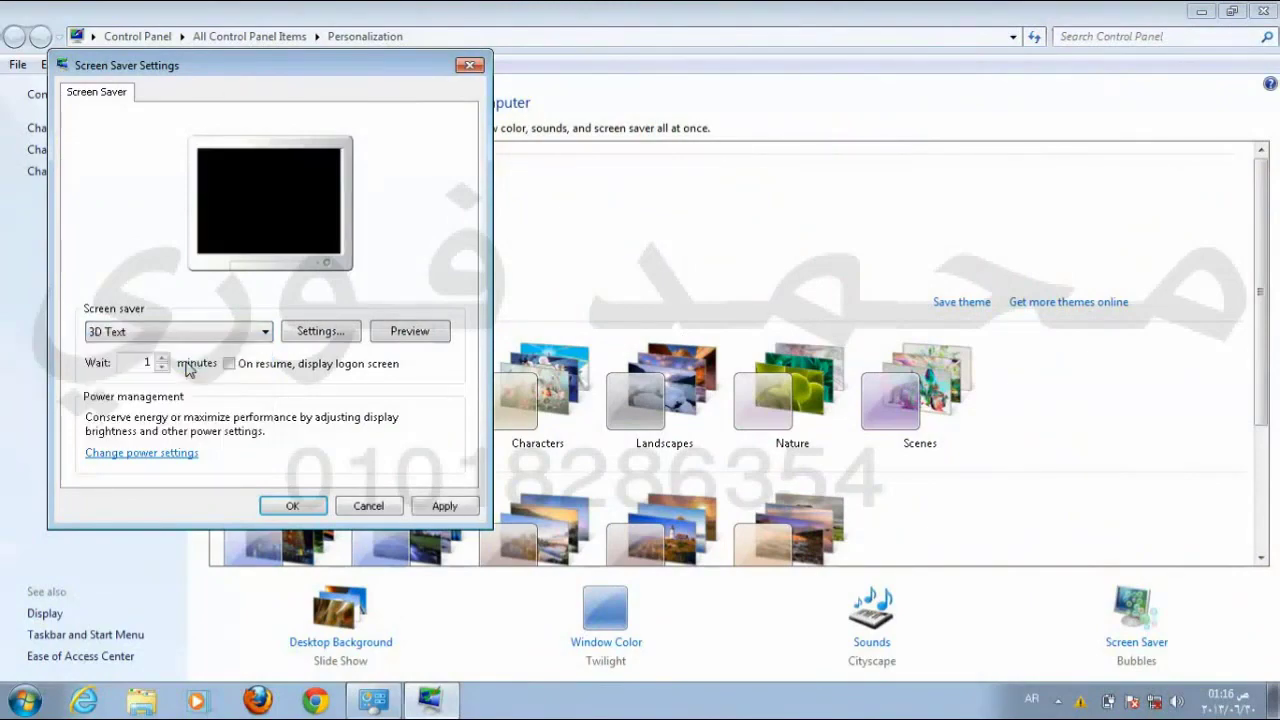
click(406, 334)
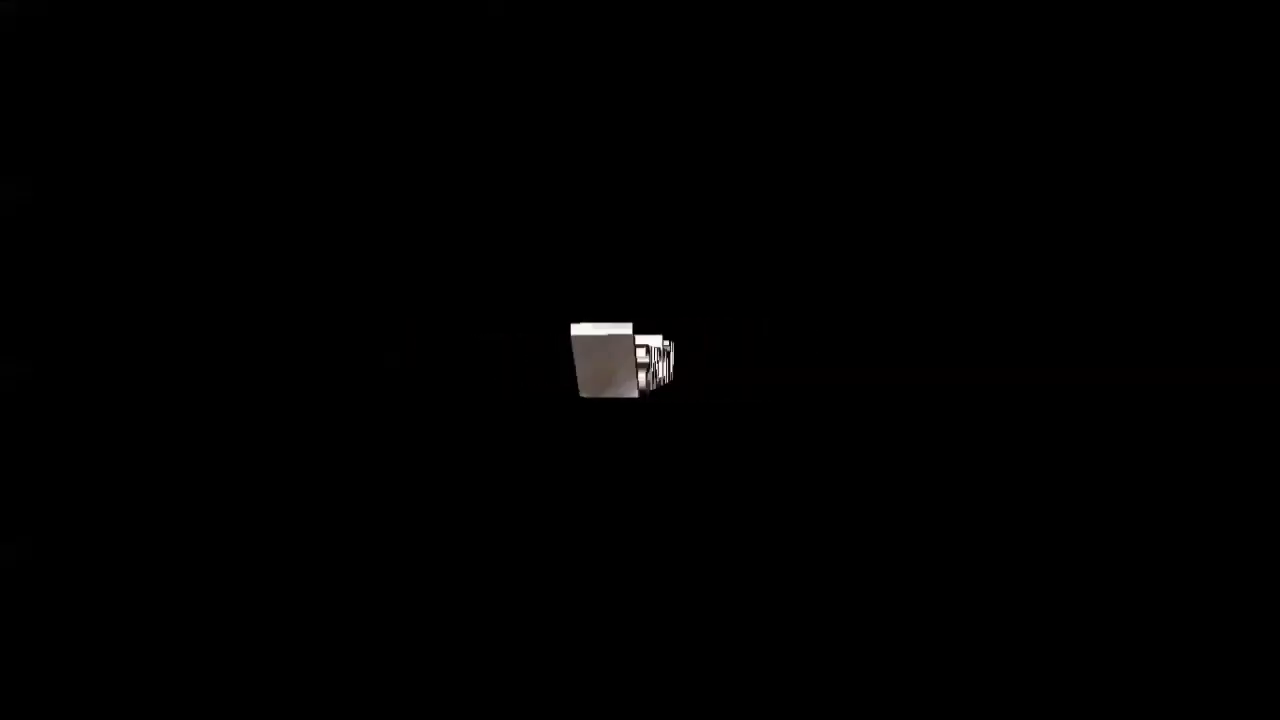
mouse_move(183, 401)
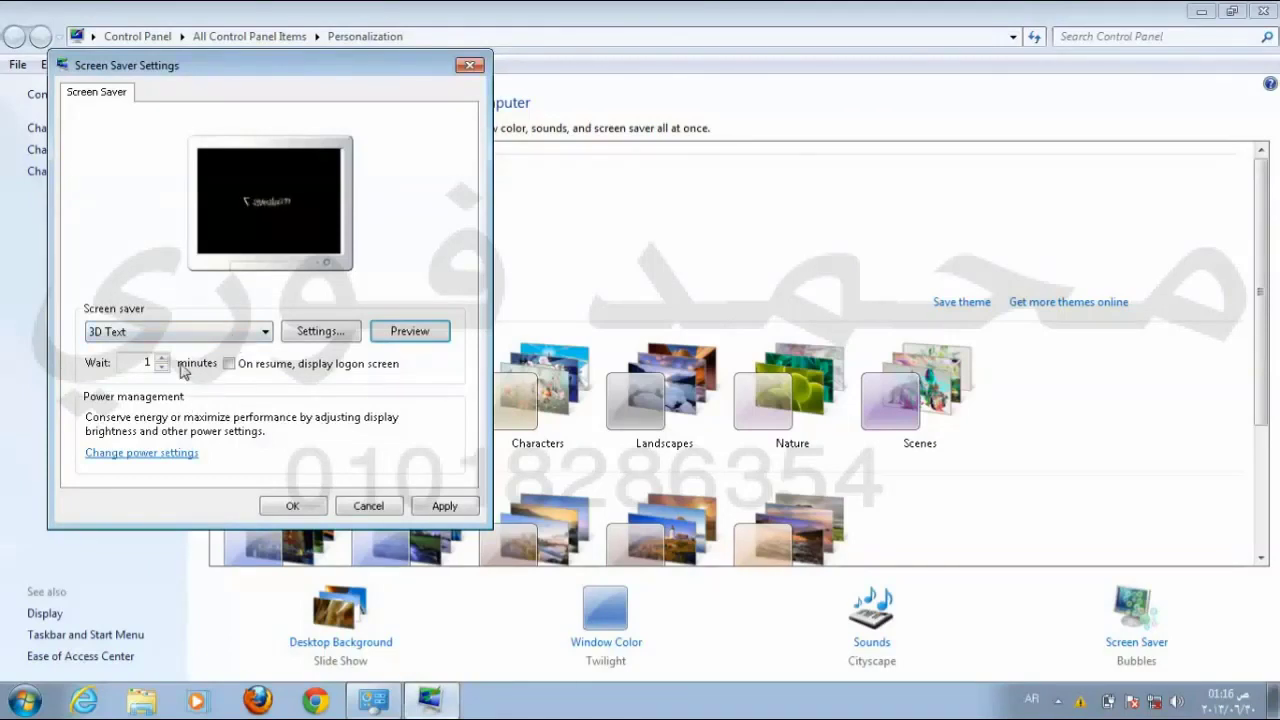
click(291, 506)
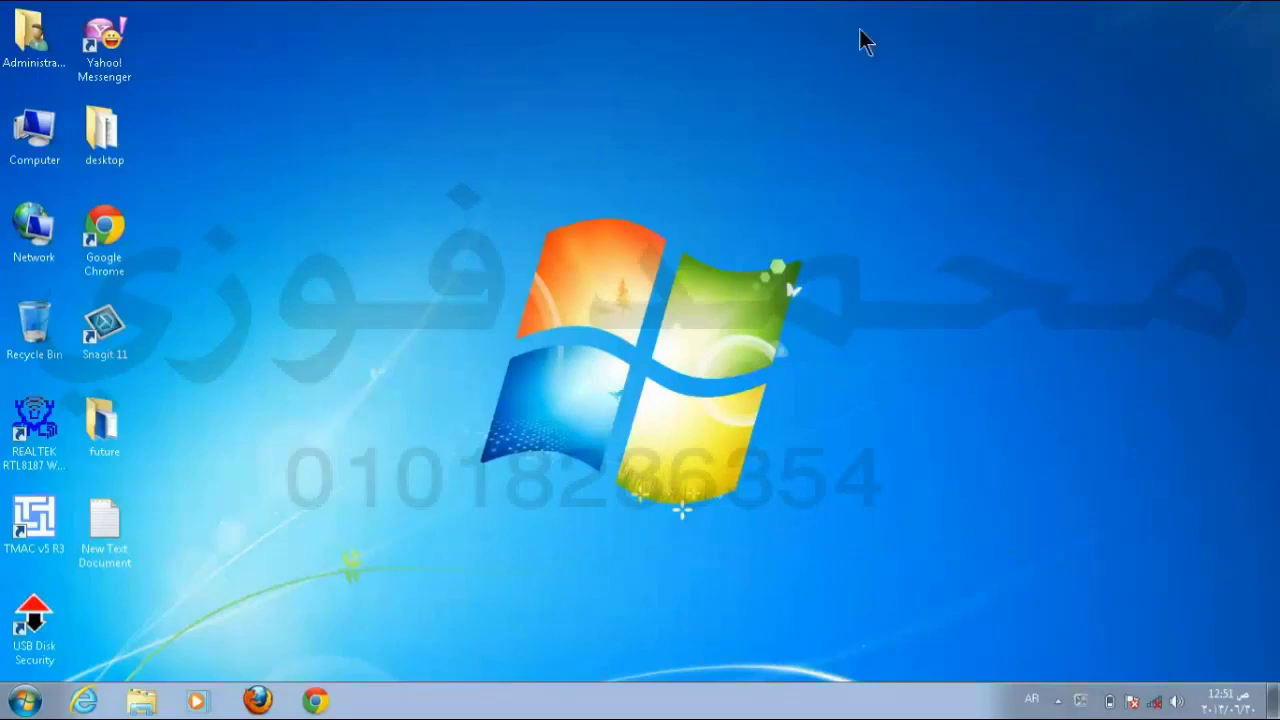
right_click(671, 101)
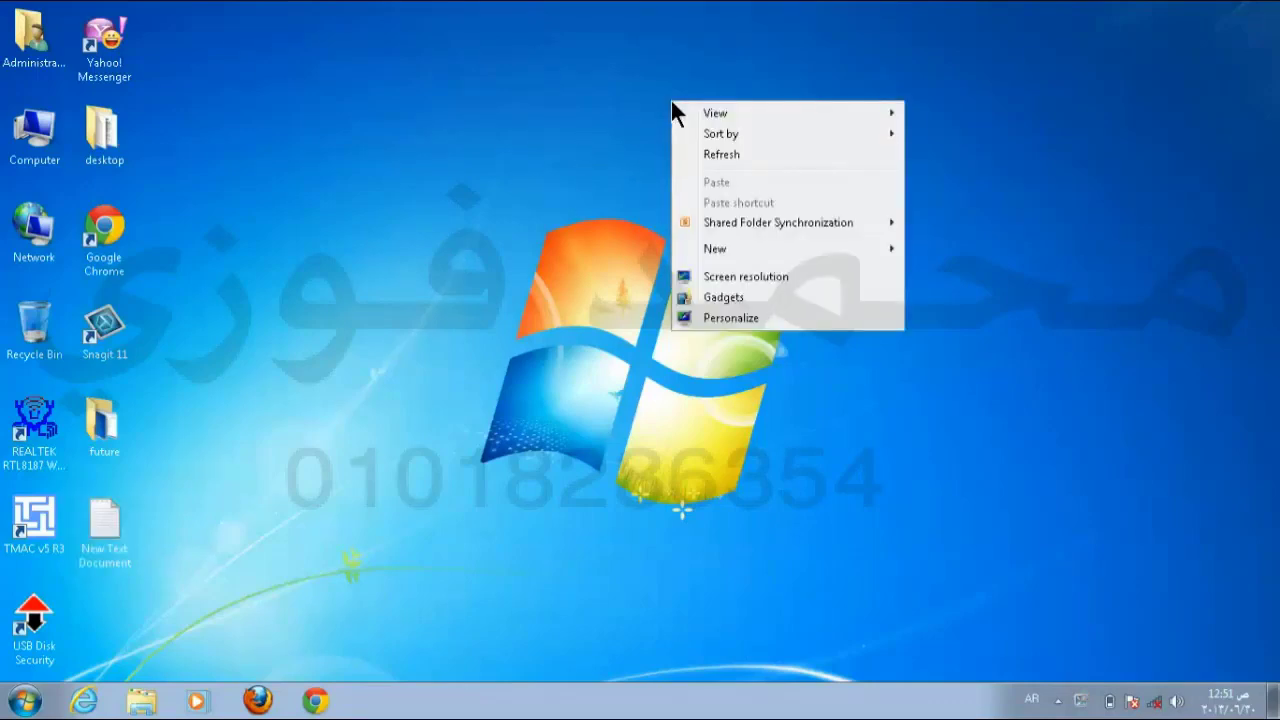
mouse_move(733, 108)
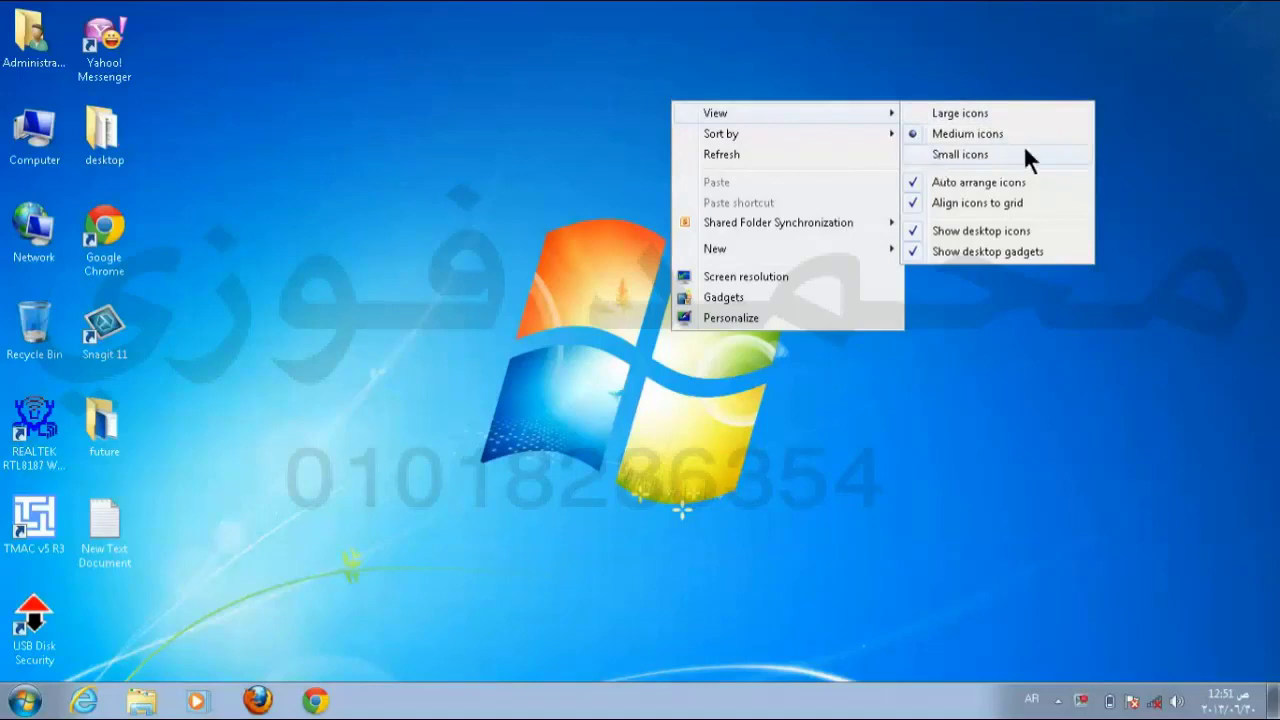
click(975, 114)
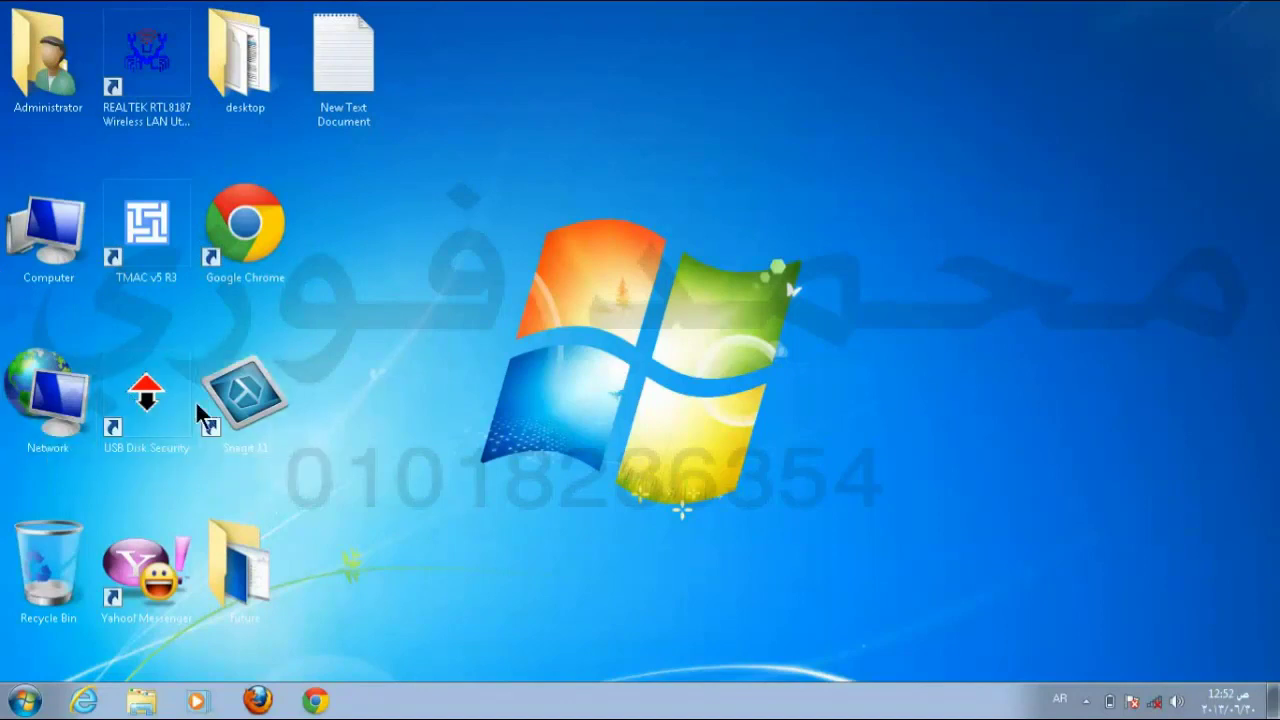
right_click(775, 74)
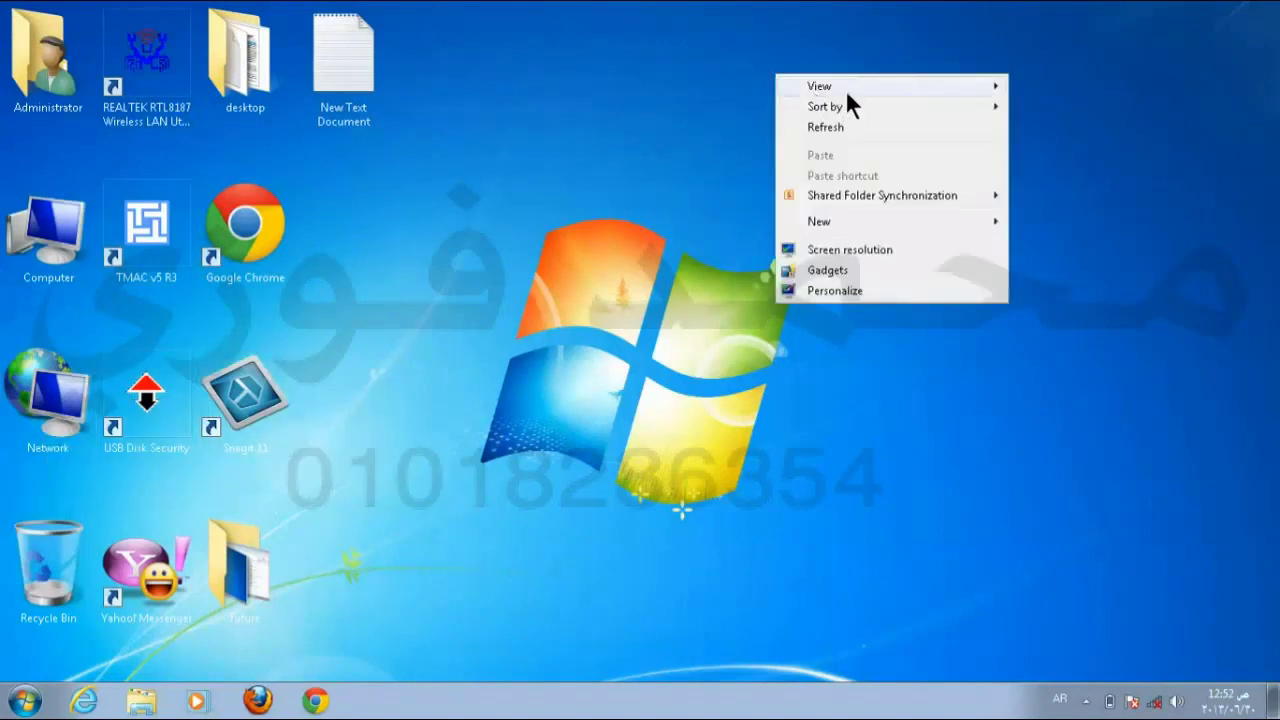
mouse_move(847, 88)
click(1050, 107)
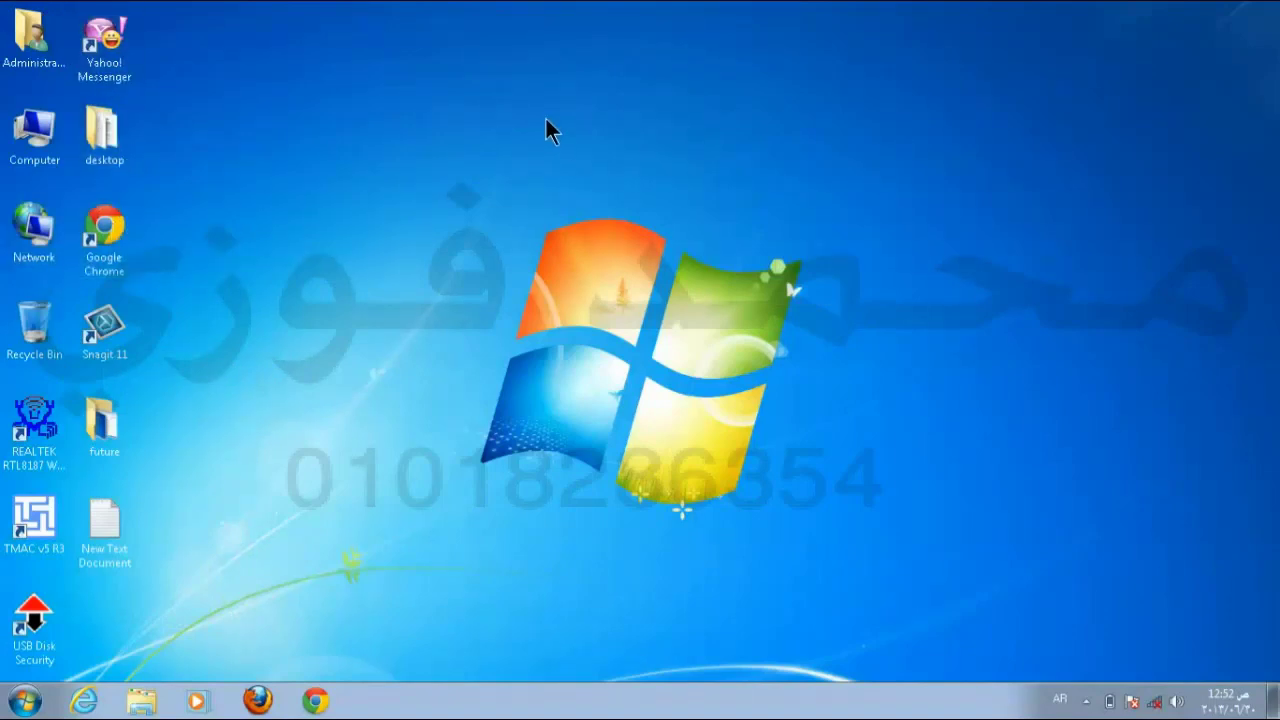
right_click(590, 117)
mouse_move(683, 127)
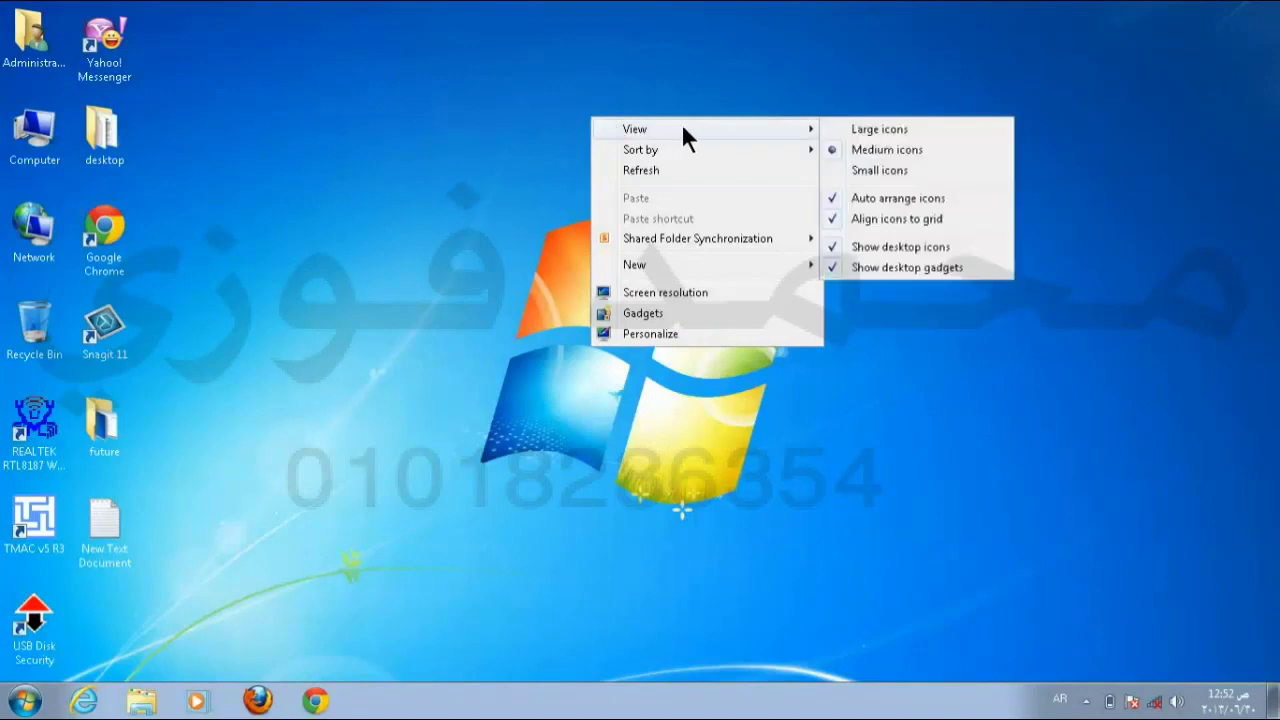
click(874, 170)
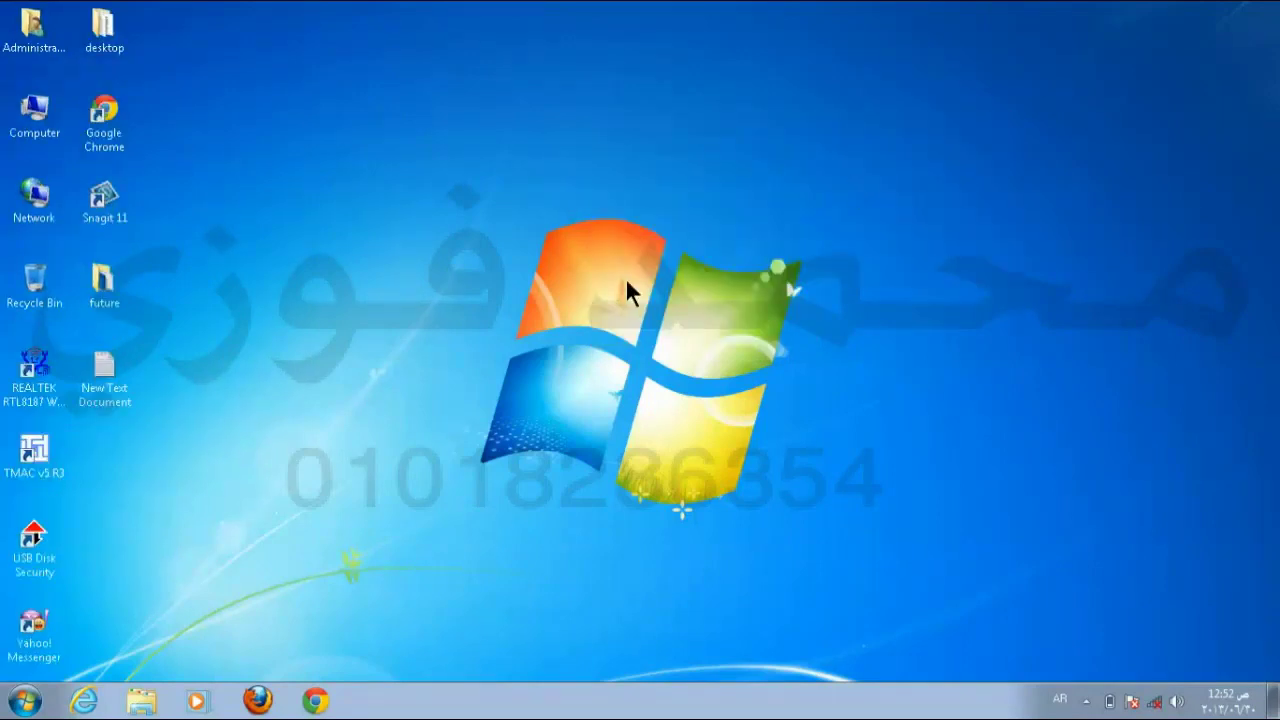
right_click(619, 107)
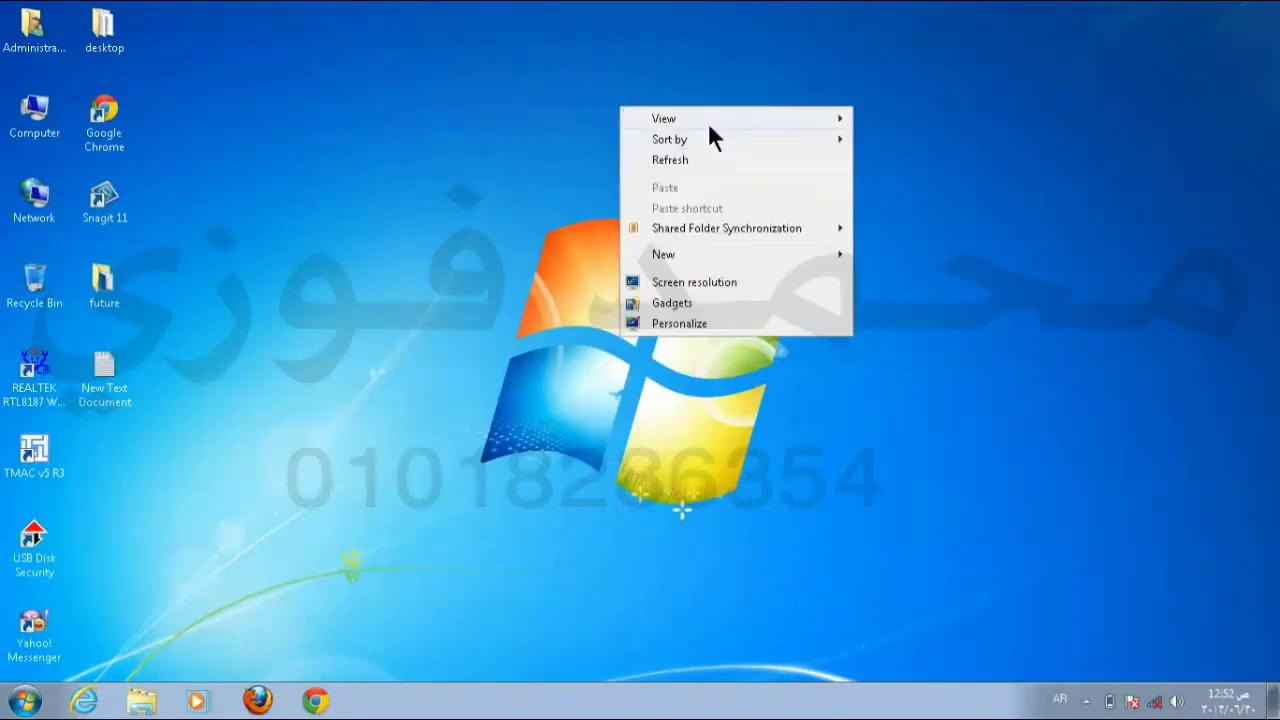
mouse_move(800, 119)
click(900, 141)
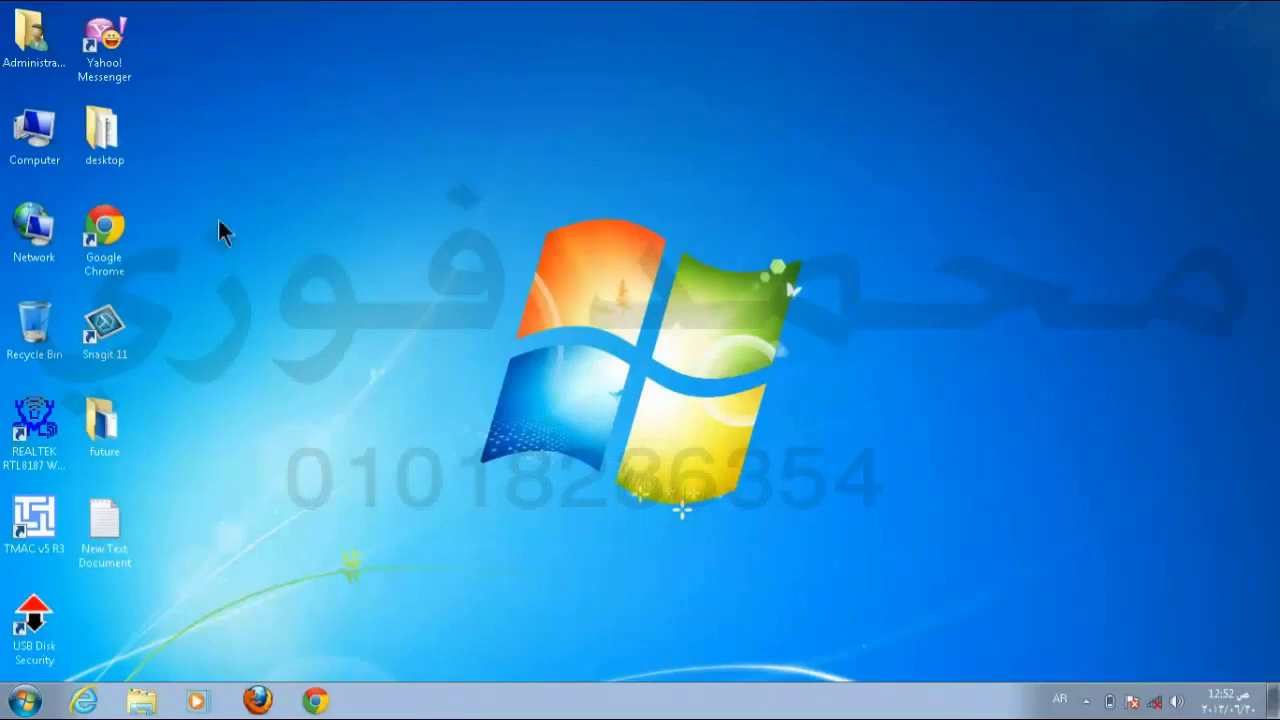
Step: Try dragging the desktop folder icon, then turn off View > Auto arrange icons
drag(122, 152, 500, 160)
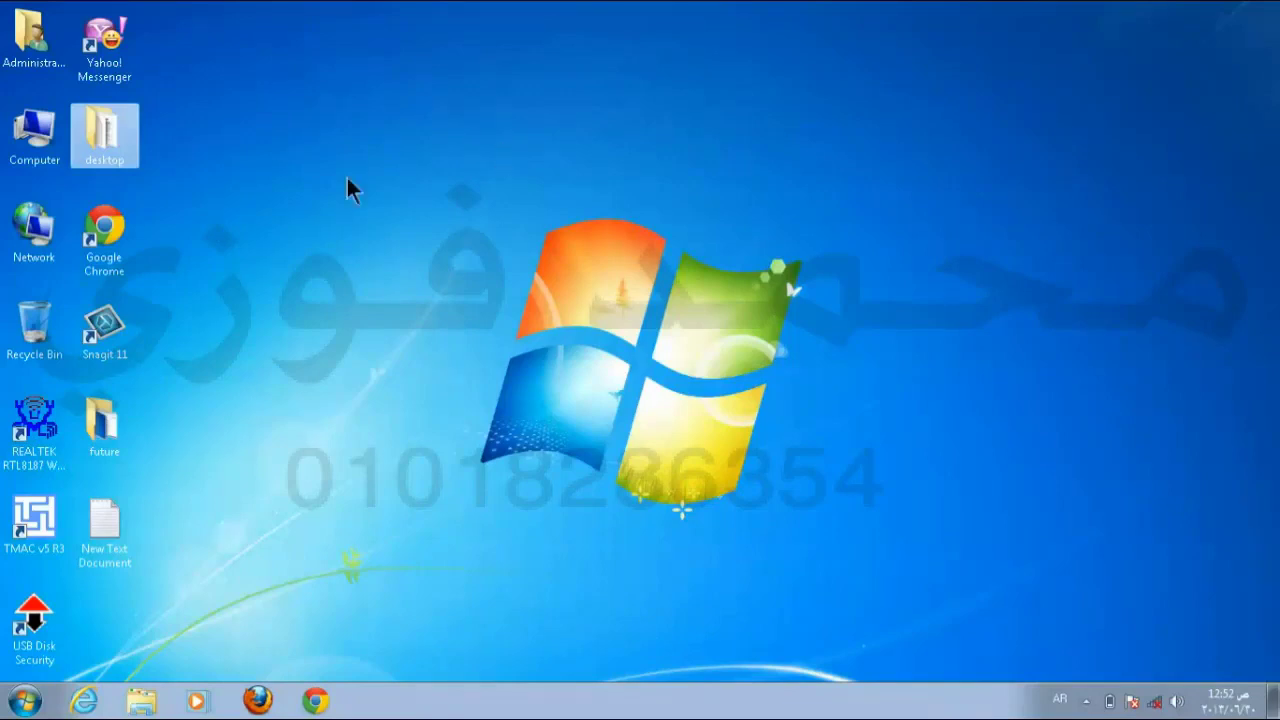
drag(102, 140, 572, 162)
drag(129, 134, 436, 126)
right_click(718, 70)
mouse_move(782, 85)
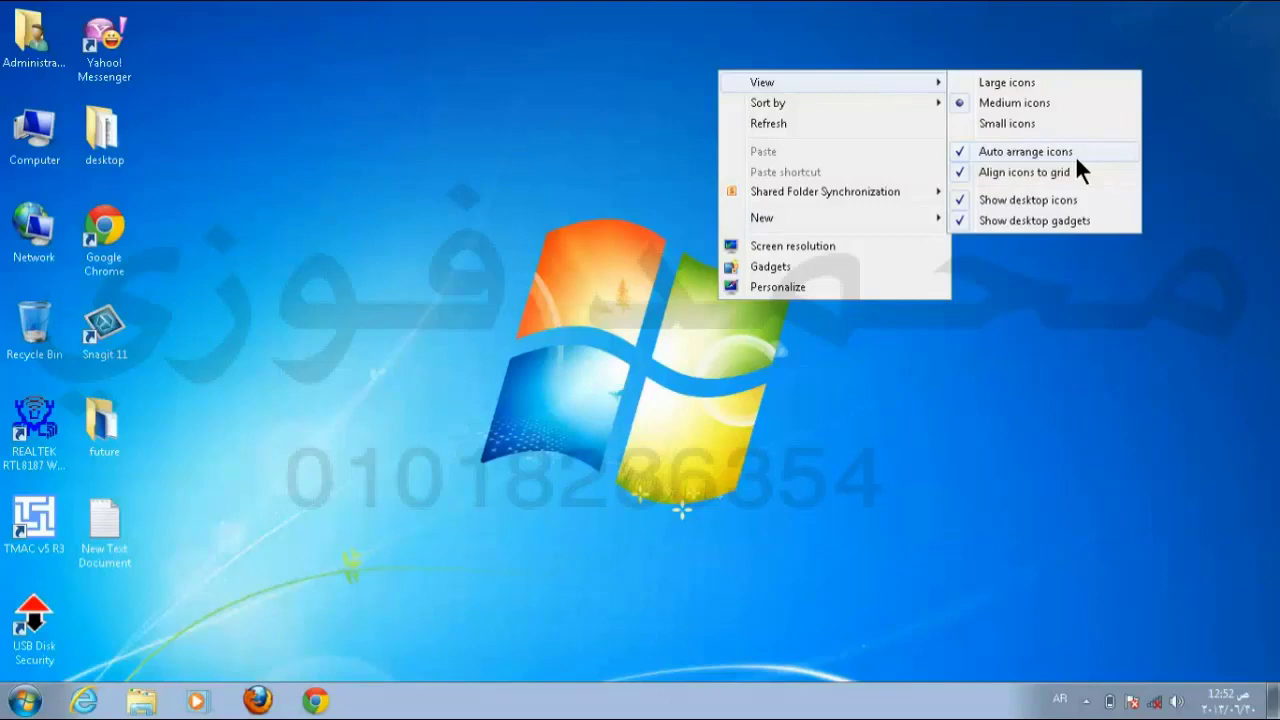
click(970, 150)
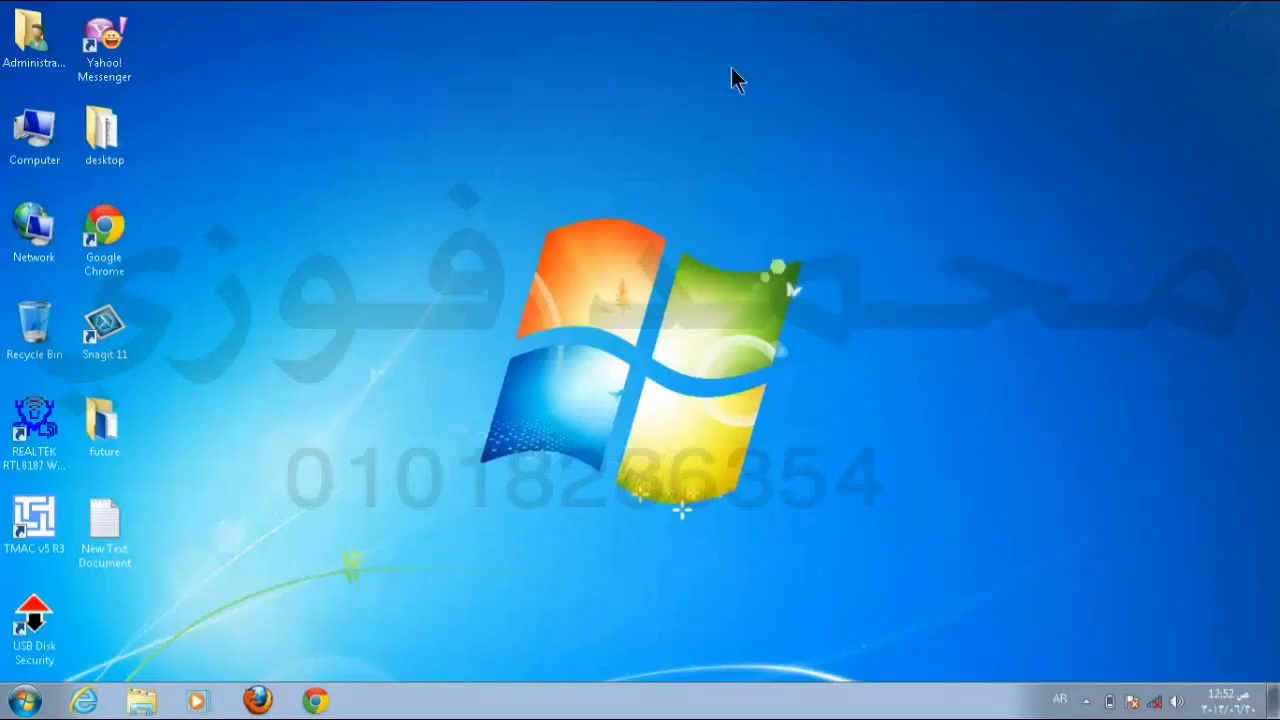
Step: Scatter the desktop folder, Chrome, Snagit 11, future, New Text Document, Computer and Network icons
drag(112, 155, 434, 120)
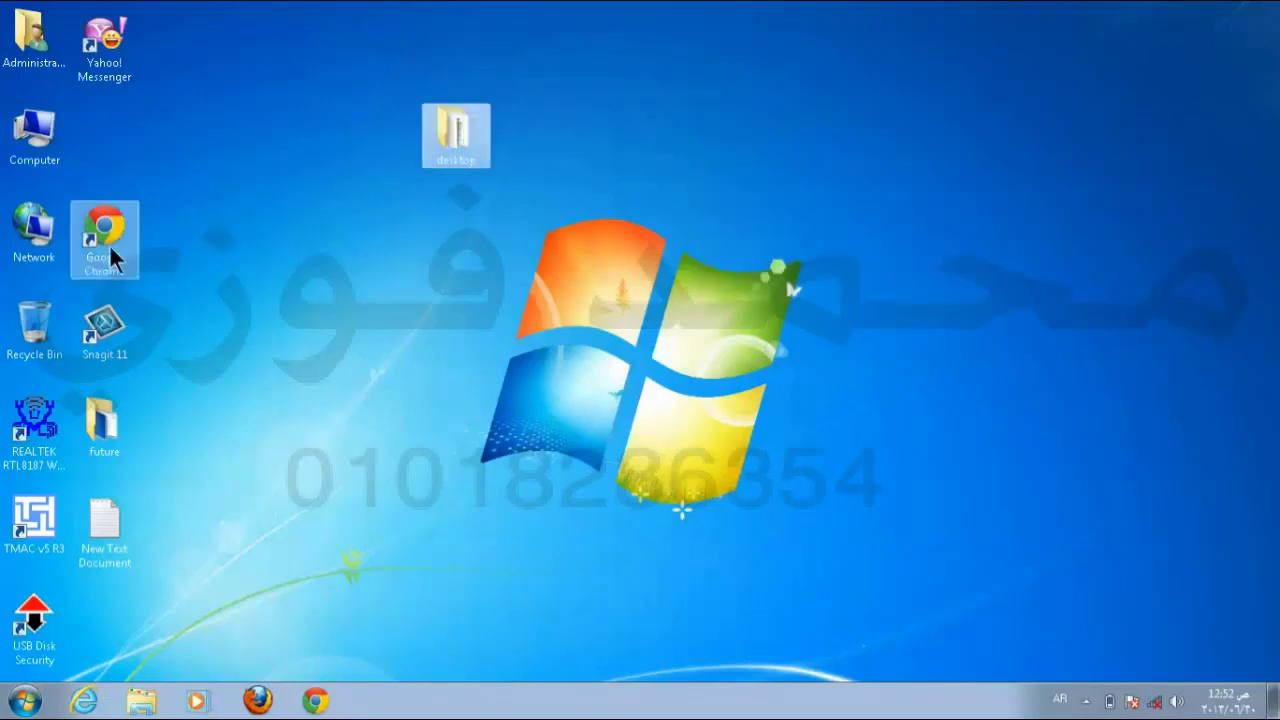
drag(109, 244, 265, 168)
drag(83, 332, 355, 345)
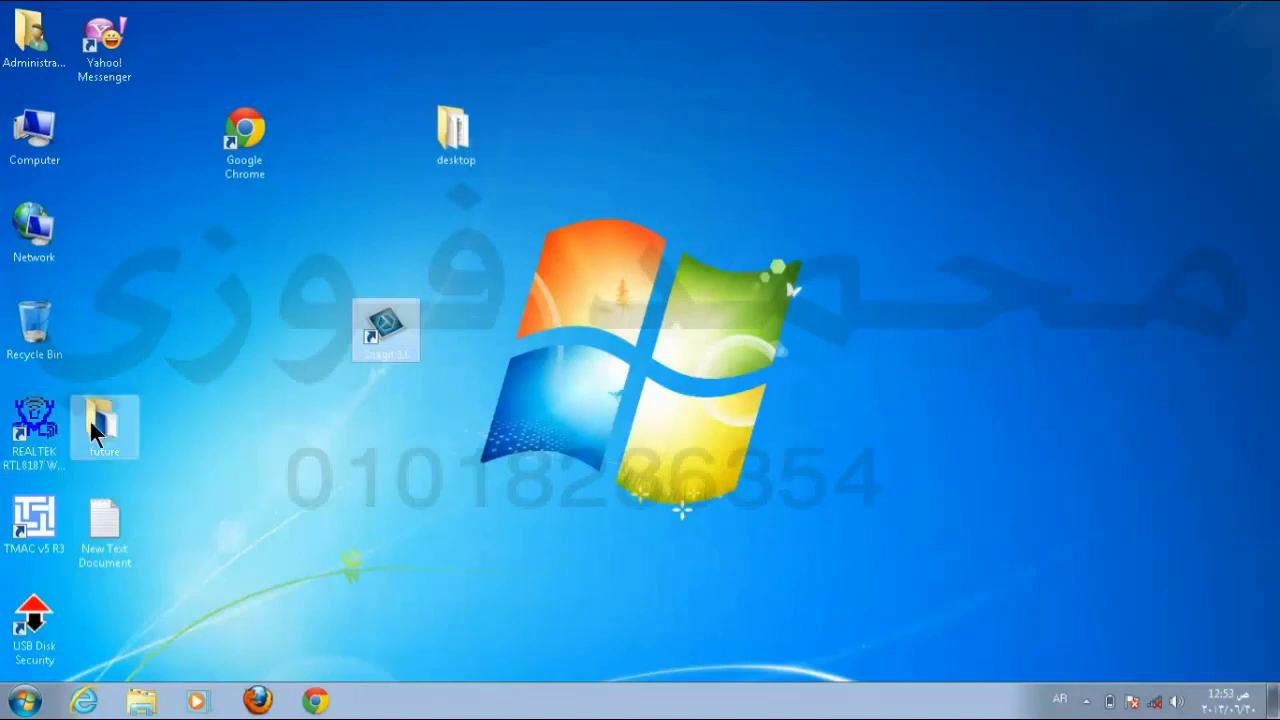
drag(100, 425, 295, 428)
drag(87, 516, 415, 555)
drag(108, 38, 128, 237)
drag(34, 152, 178, 50)
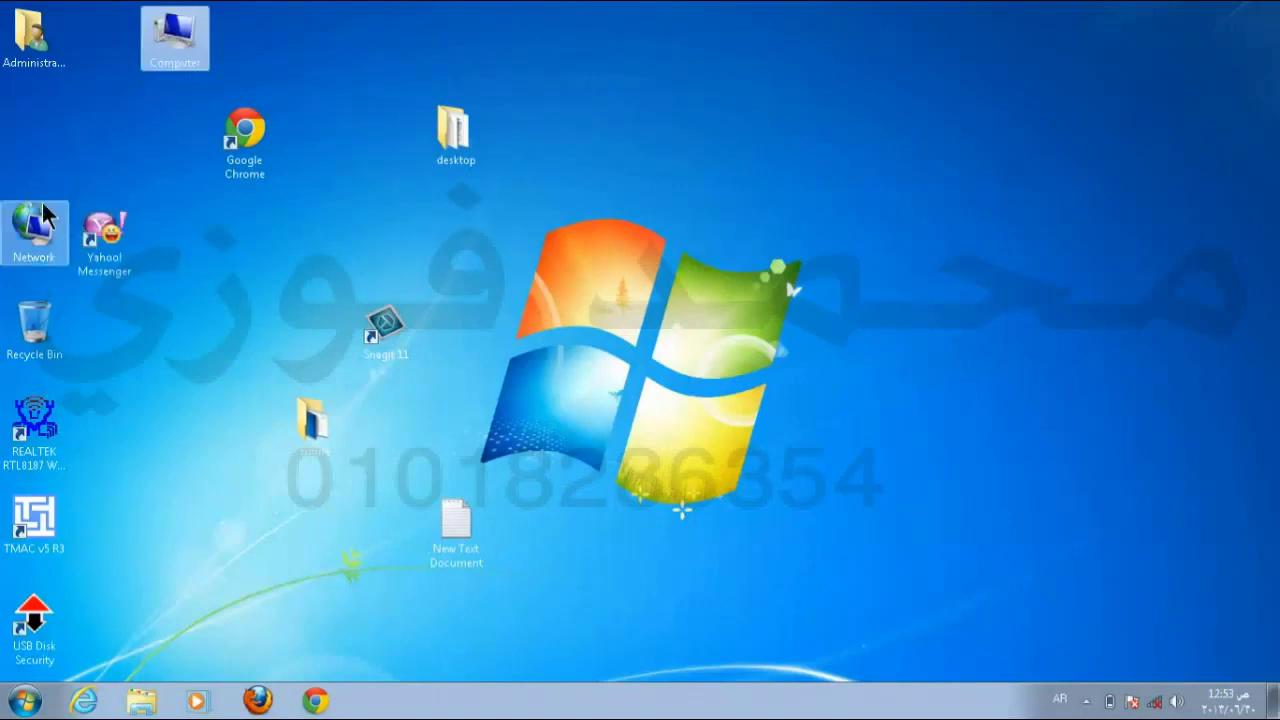
drag(30, 225, 40, 135)
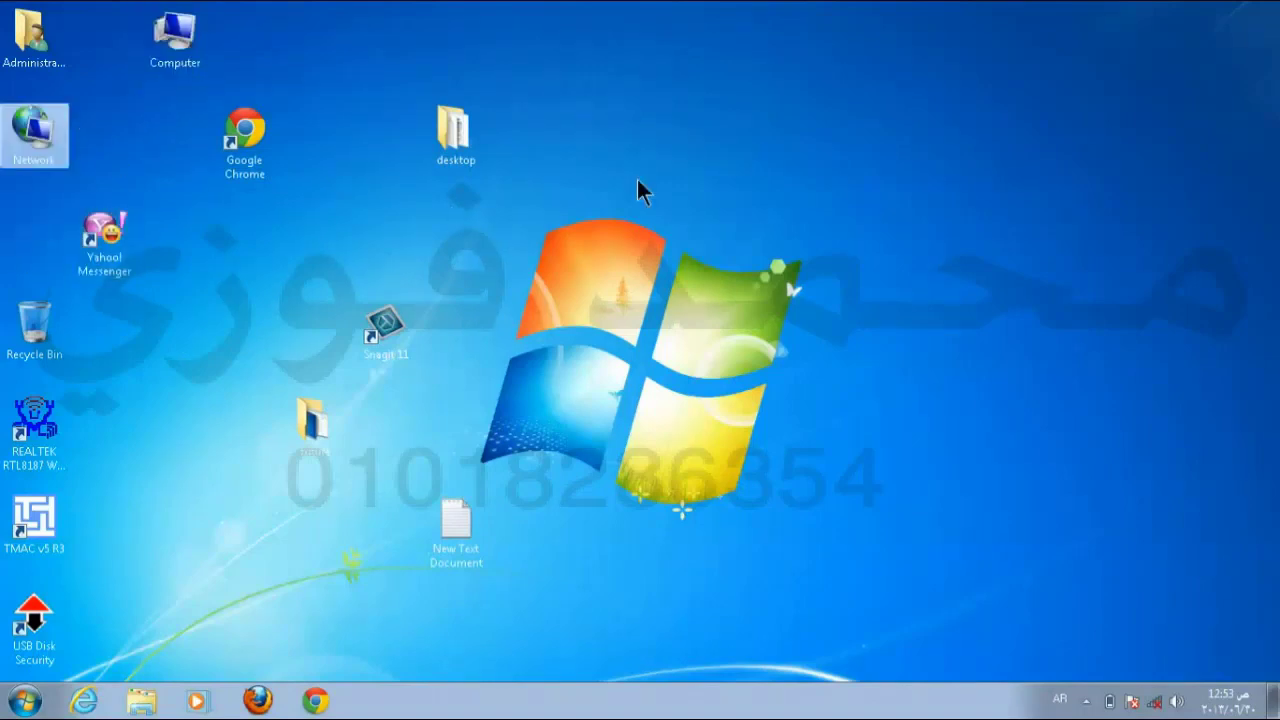
Step: Re-enable Auto arrange icons and confirm the dragged icons snap back into columns
right_click(701, 102)
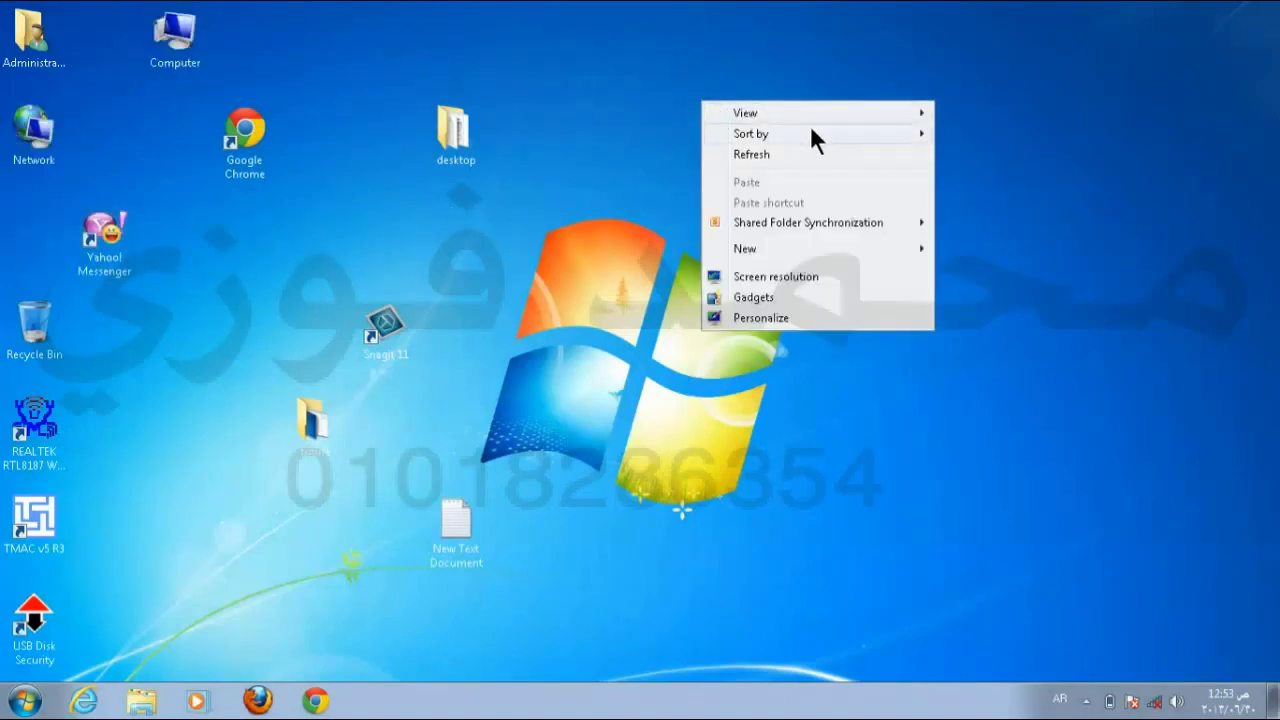
mouse_move(844, 114)
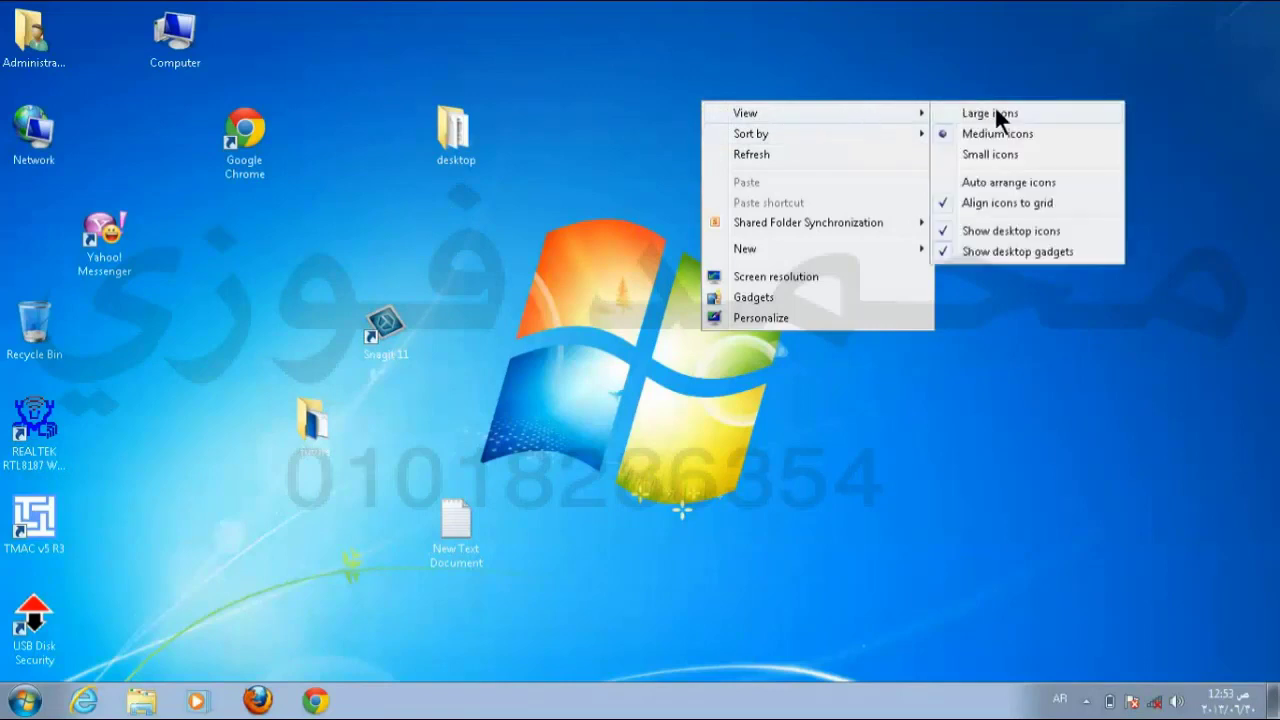
click(1008, 182)
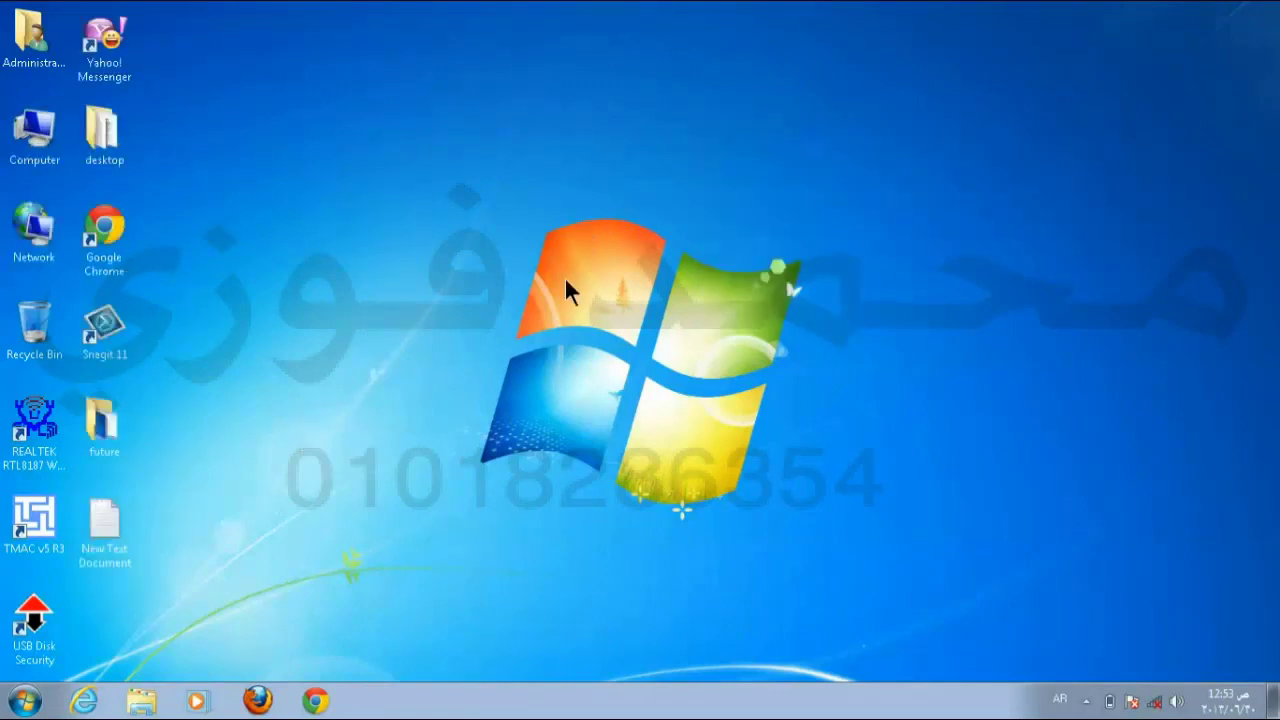
mouse_move(106, 148)
mouse_down()
mouse_move(409, 149)
mouse_move(126, 155)
mouse_move(460, 122)
mouse_move(118, 150)
mouse_up()
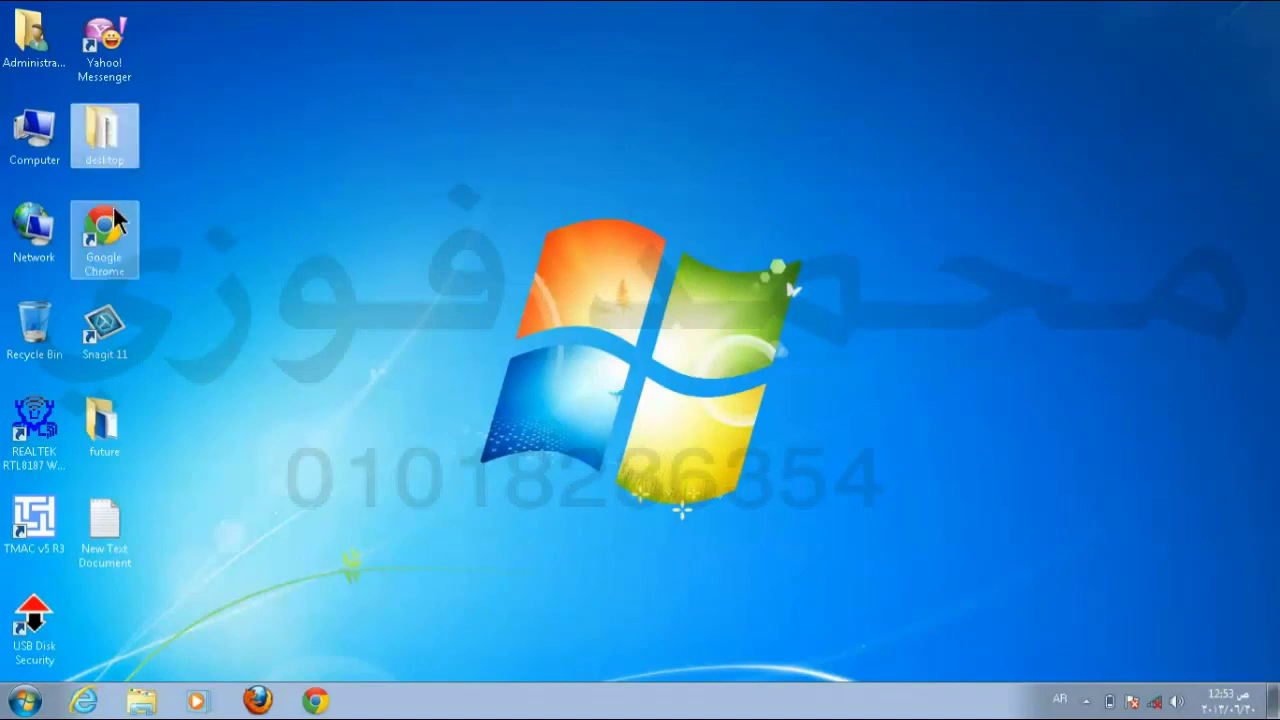
mouse_move(105, 228)
mouse_down()
mouse_move(433, 206)
mouse_move(105, 230)
mouse_up()
click(120, 320)
drag(104, 130, 466, 171)
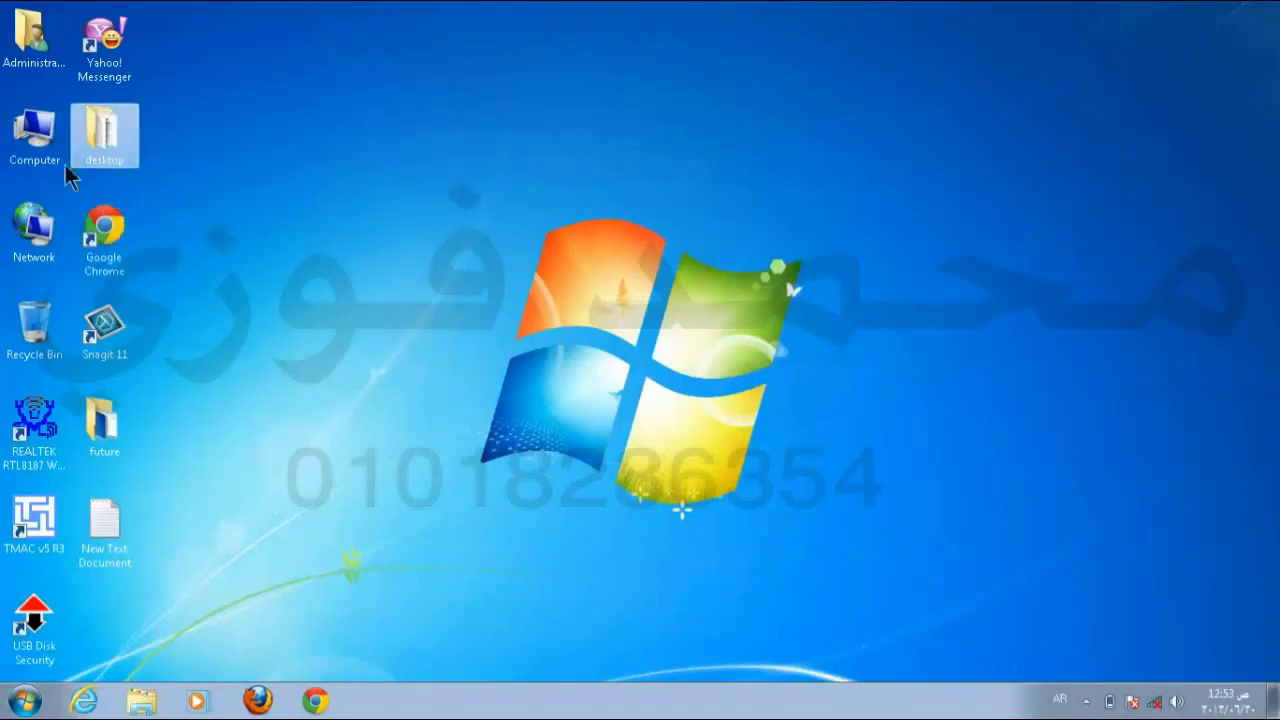
Step: Open the Administrator folder and bring up the View layout submenu in its window
double_click(36, 42)
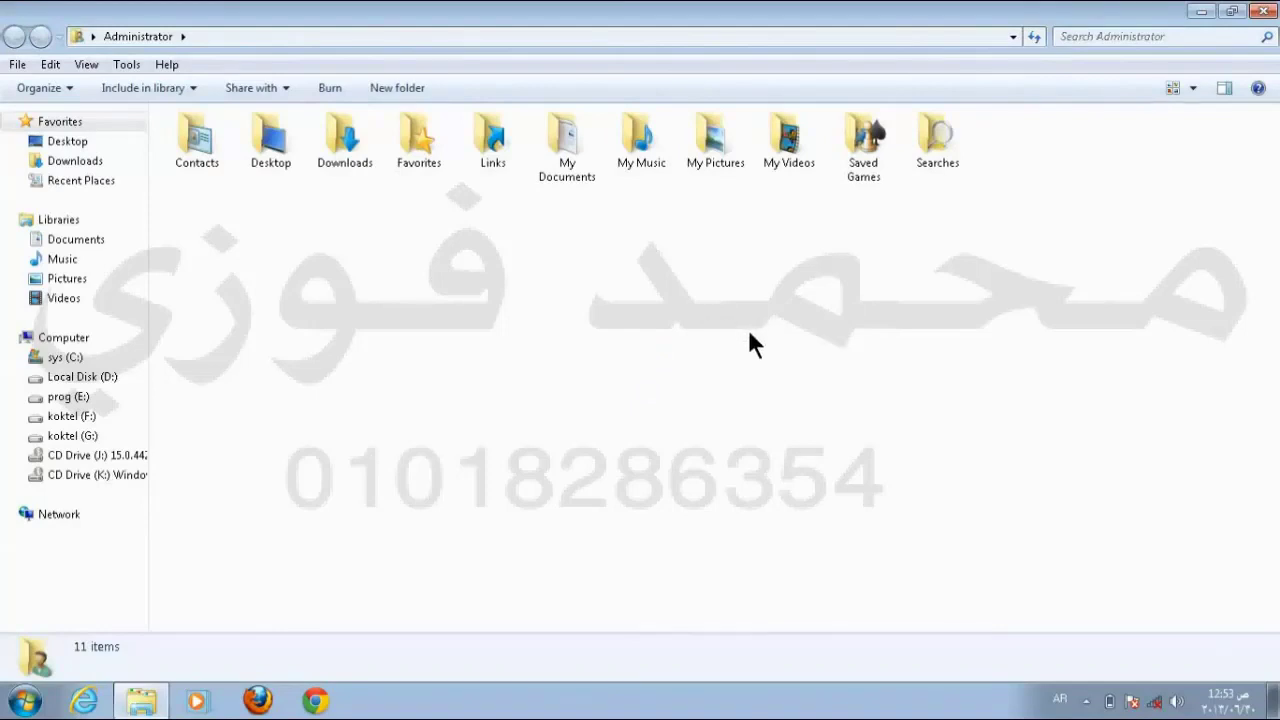
right_click(799, 271)
mouse_move(828, 283)
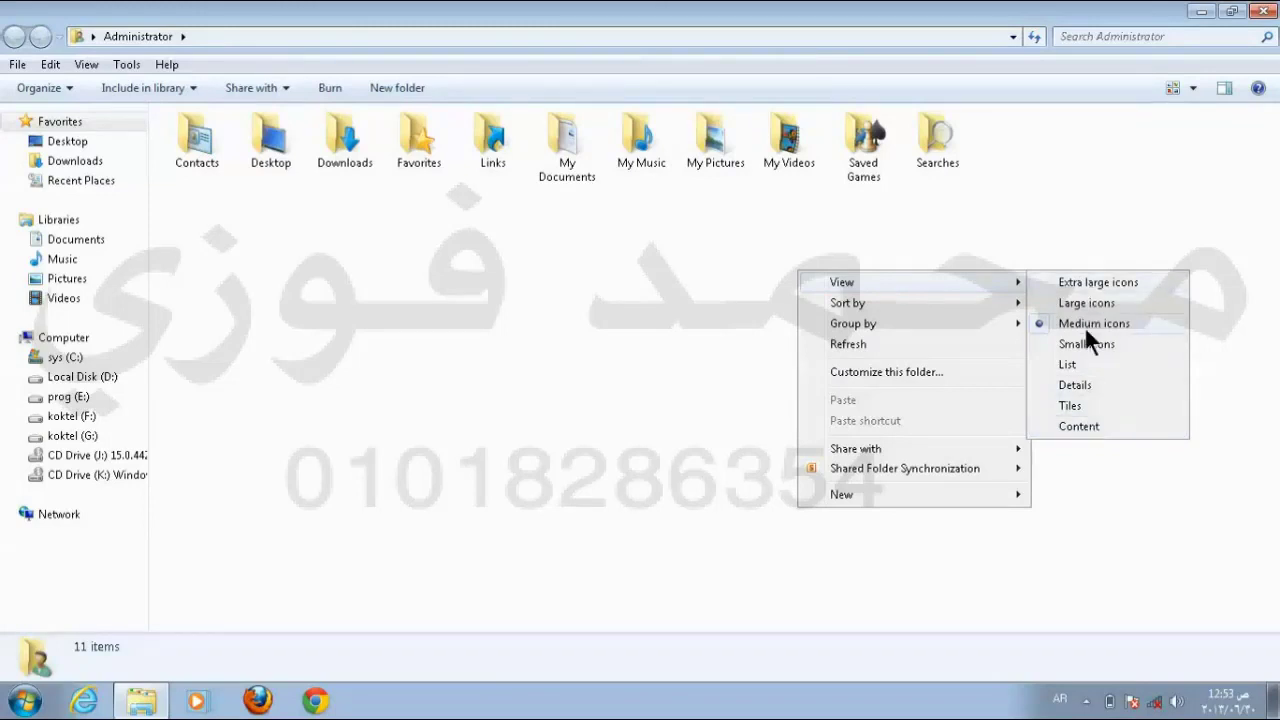
Step: Switch the folder view through Extra large, Large, Medium and Small icons
click(1113, 282)
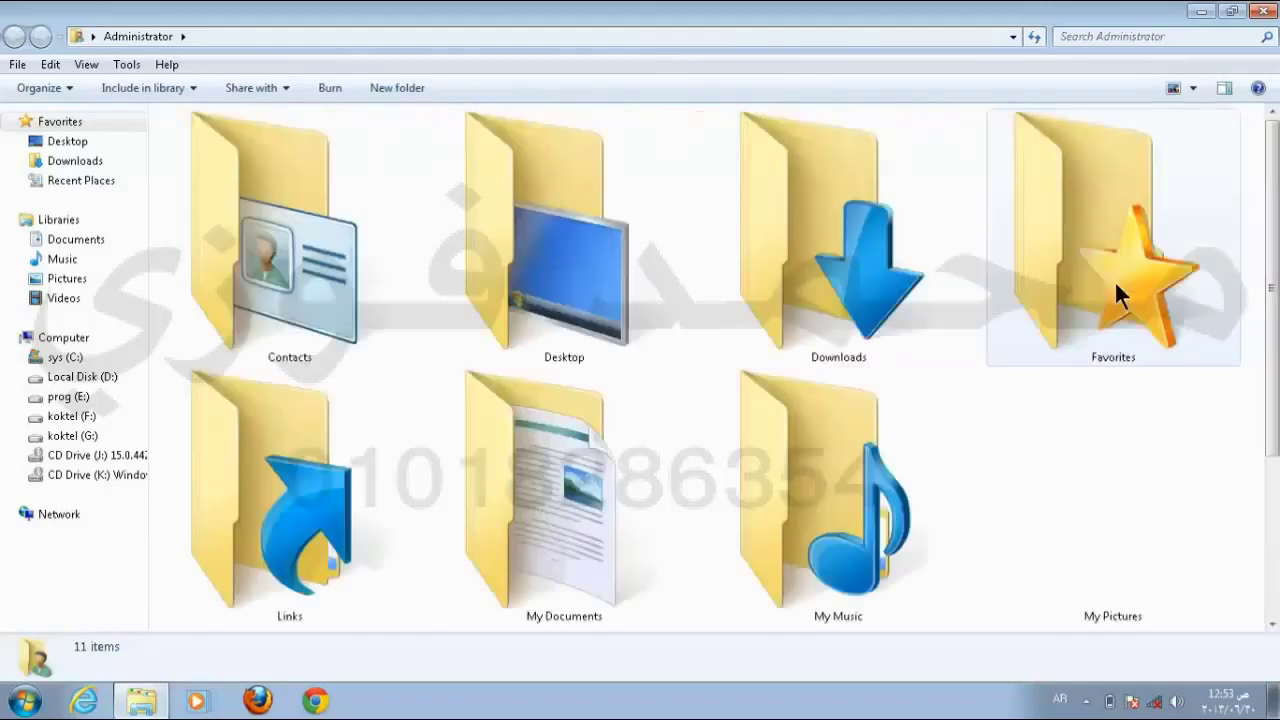
right_click(698, 230)
mouse_move(751, 242)
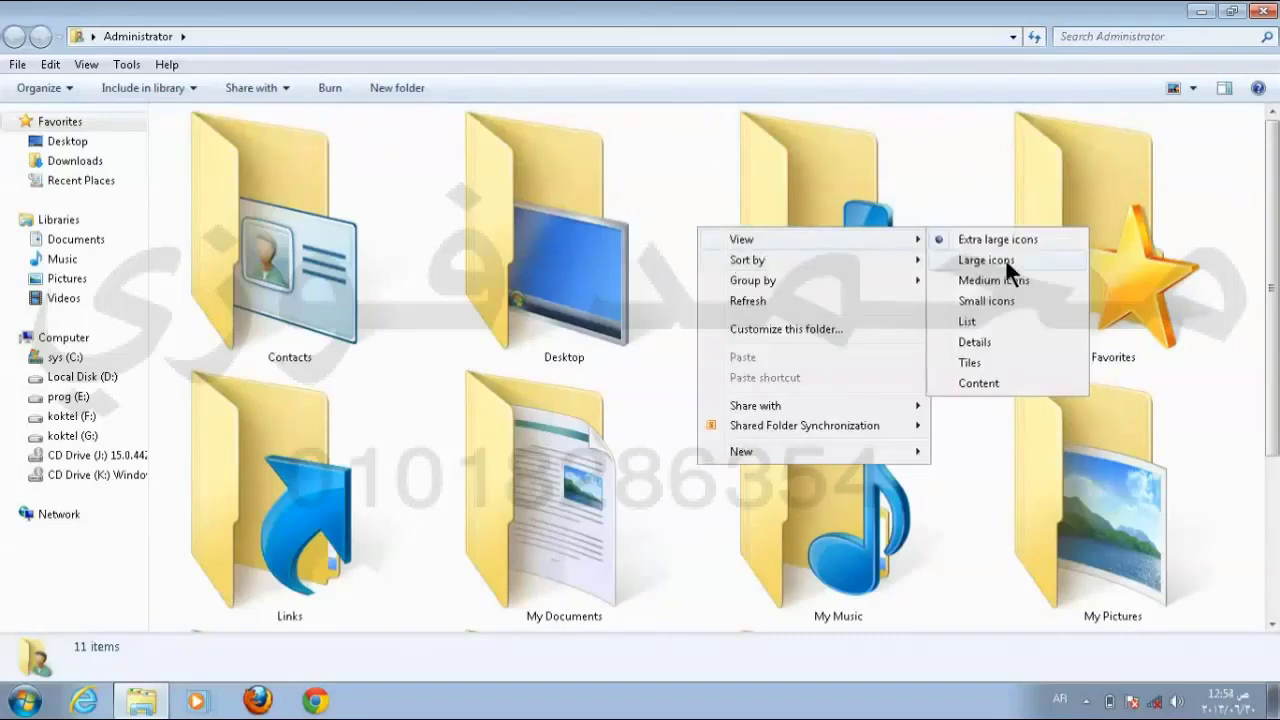
click(1007, 261)
right_click(838, 283)
mouse_move(886, 297)
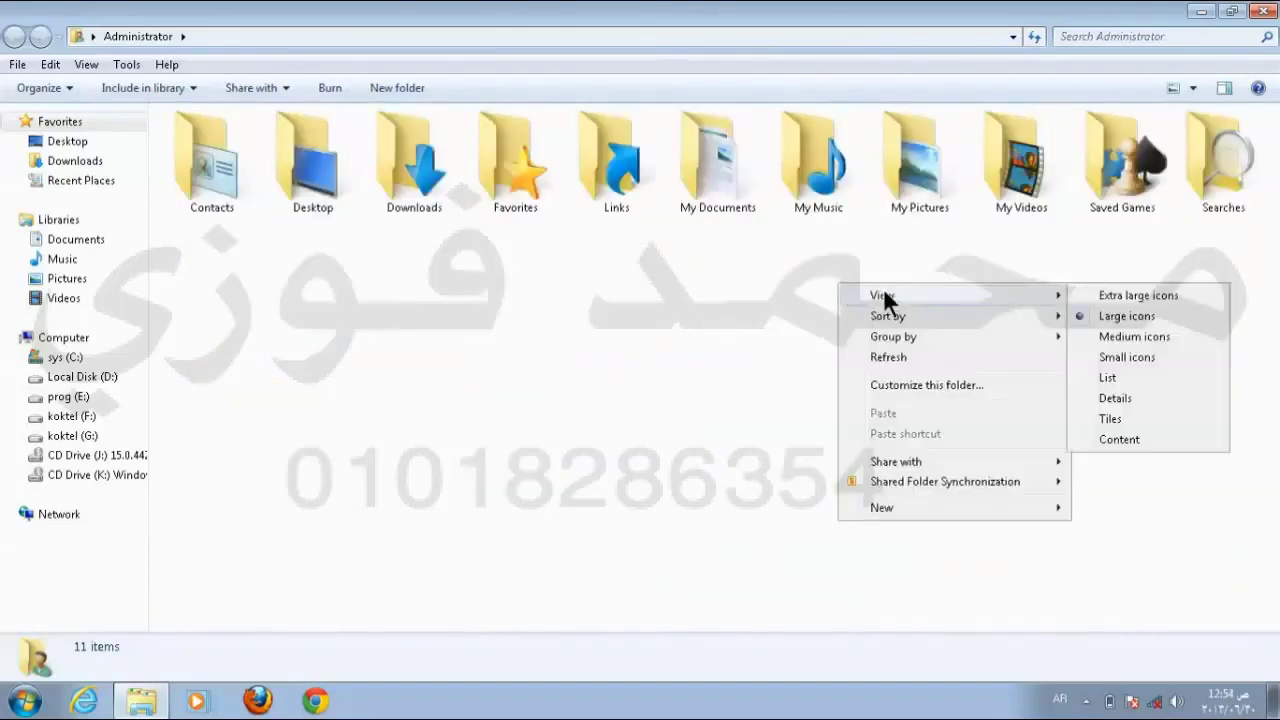
click(1134, 339)
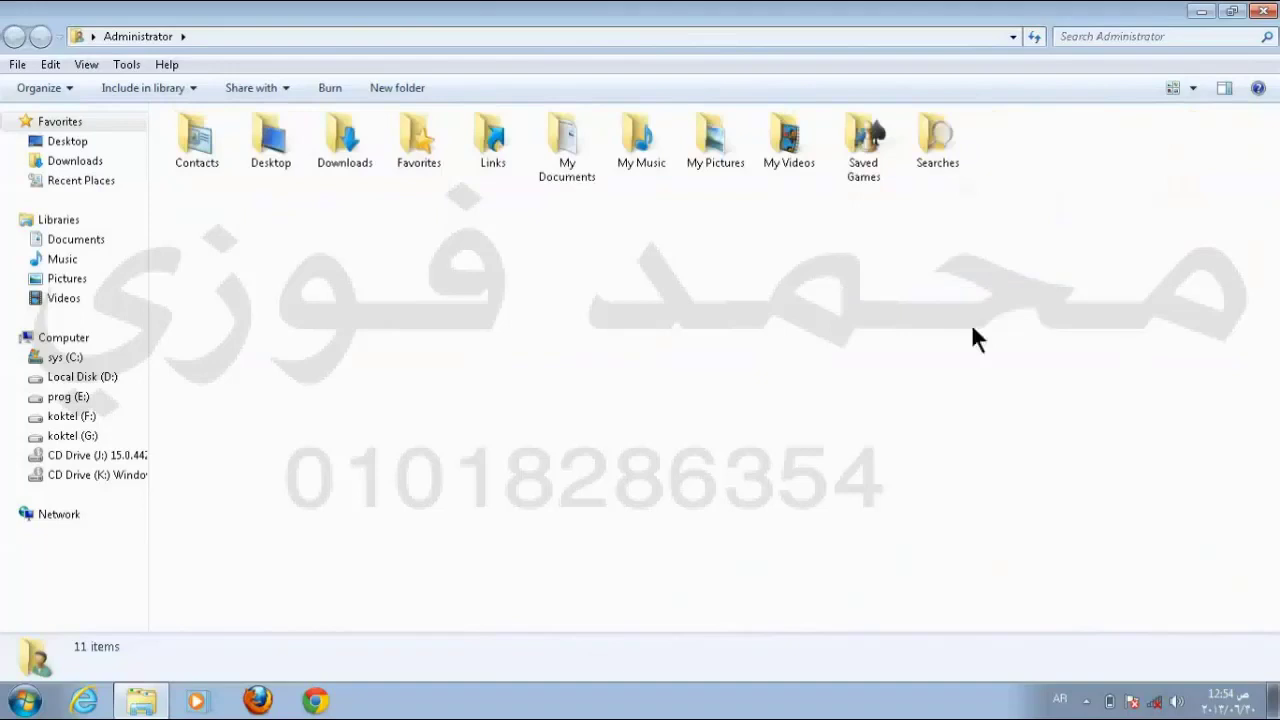
right_click(915, 305)
mouse_move(1032, 323)
click(824, 383)
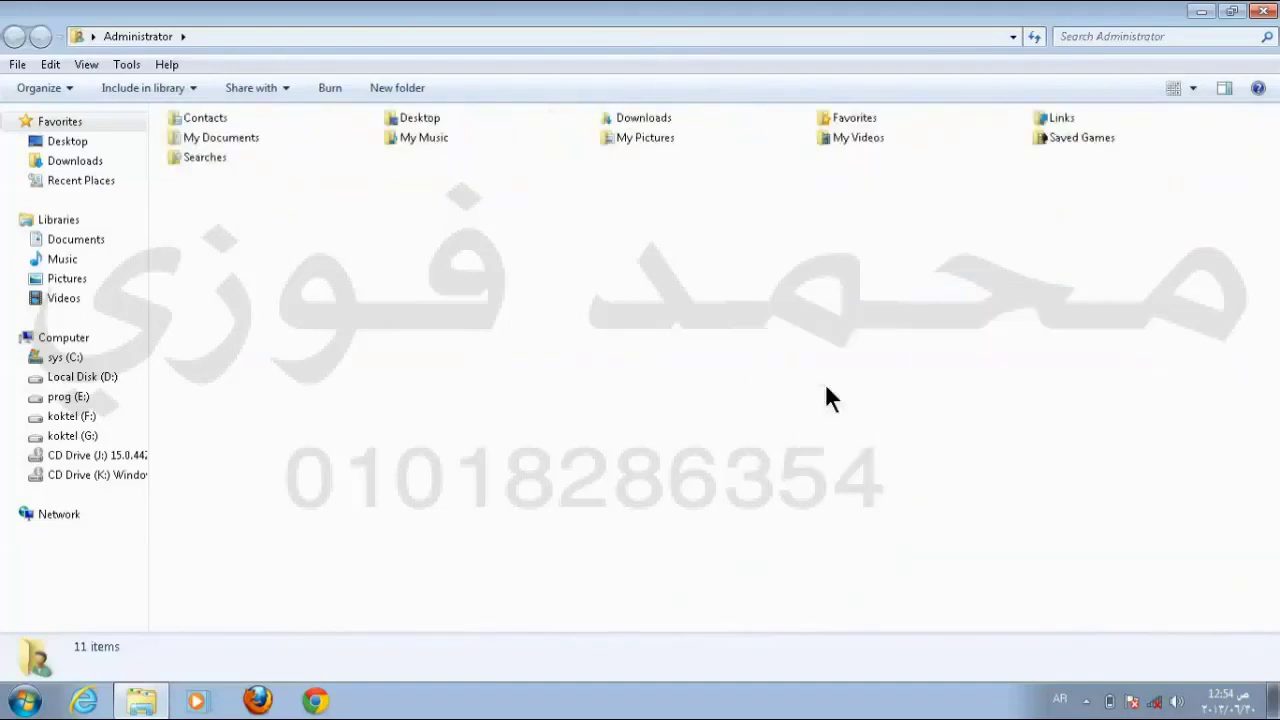
Step: Cycle the folder view through List, Details, Tiles and Content layouts
right_click(829, 319)
mouse_move(976, 337)
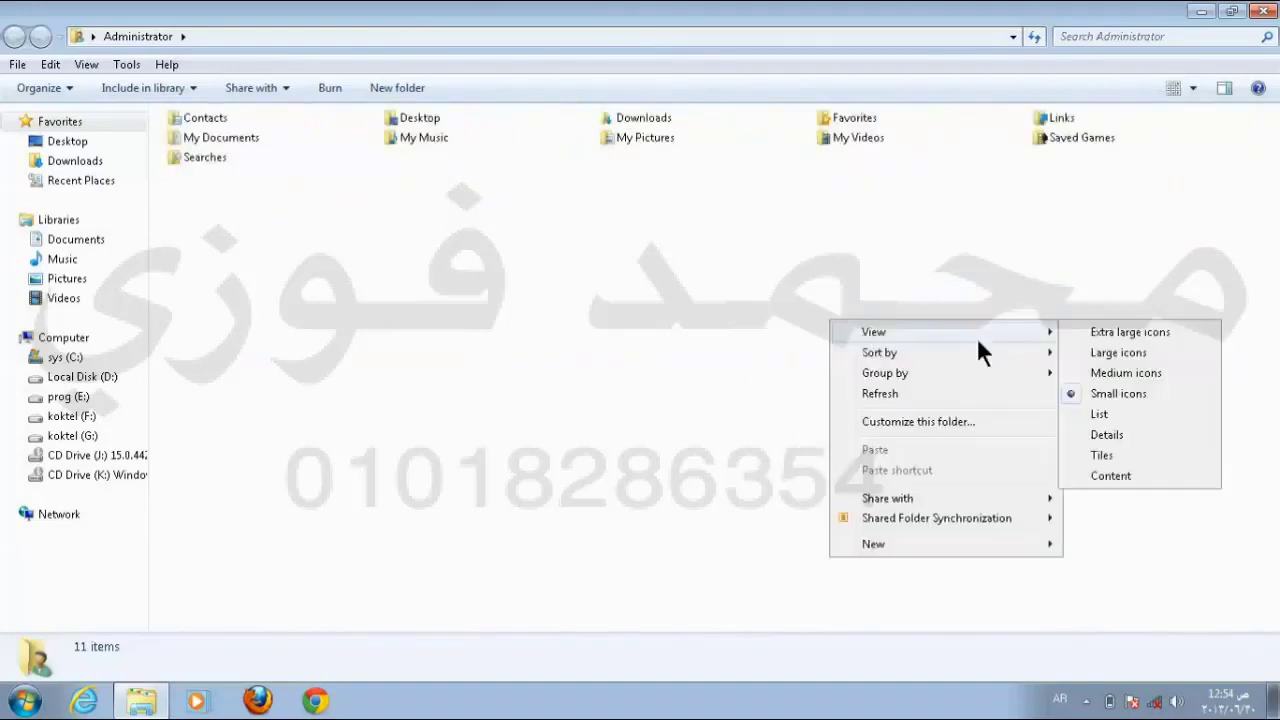
click(1126, 402)
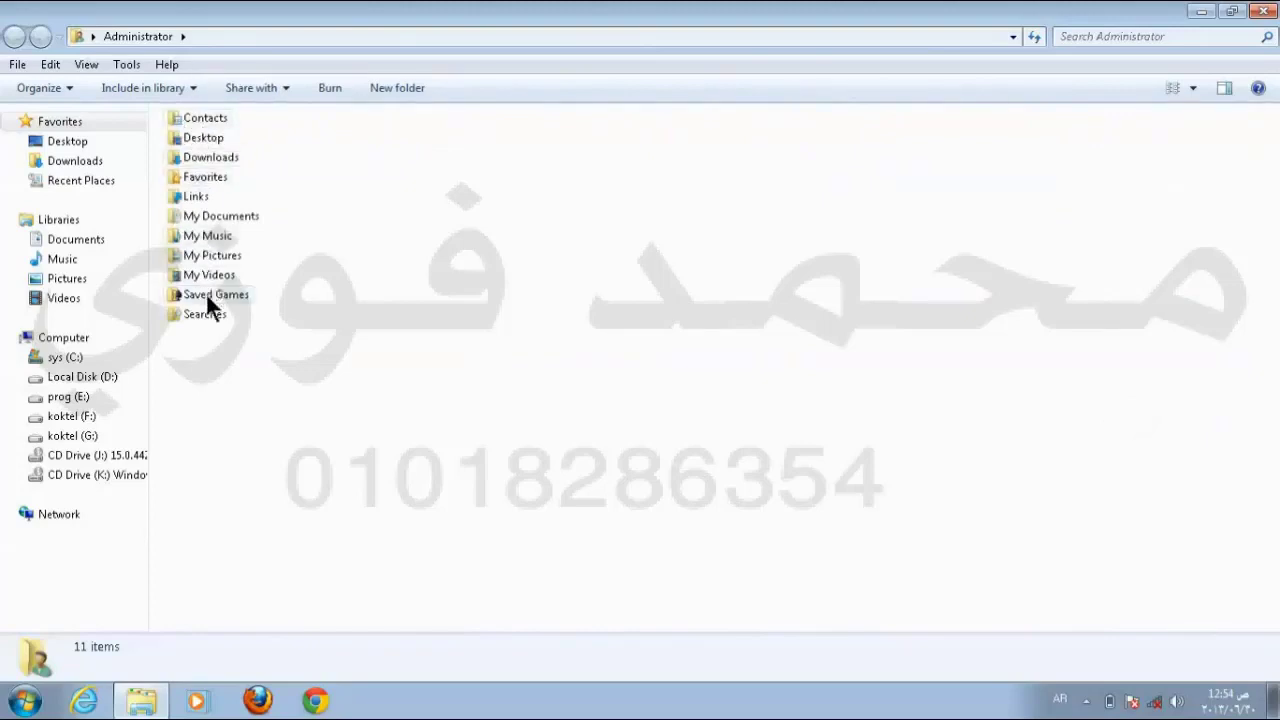
right_click(601, 247)
mouse_move(646, 257)
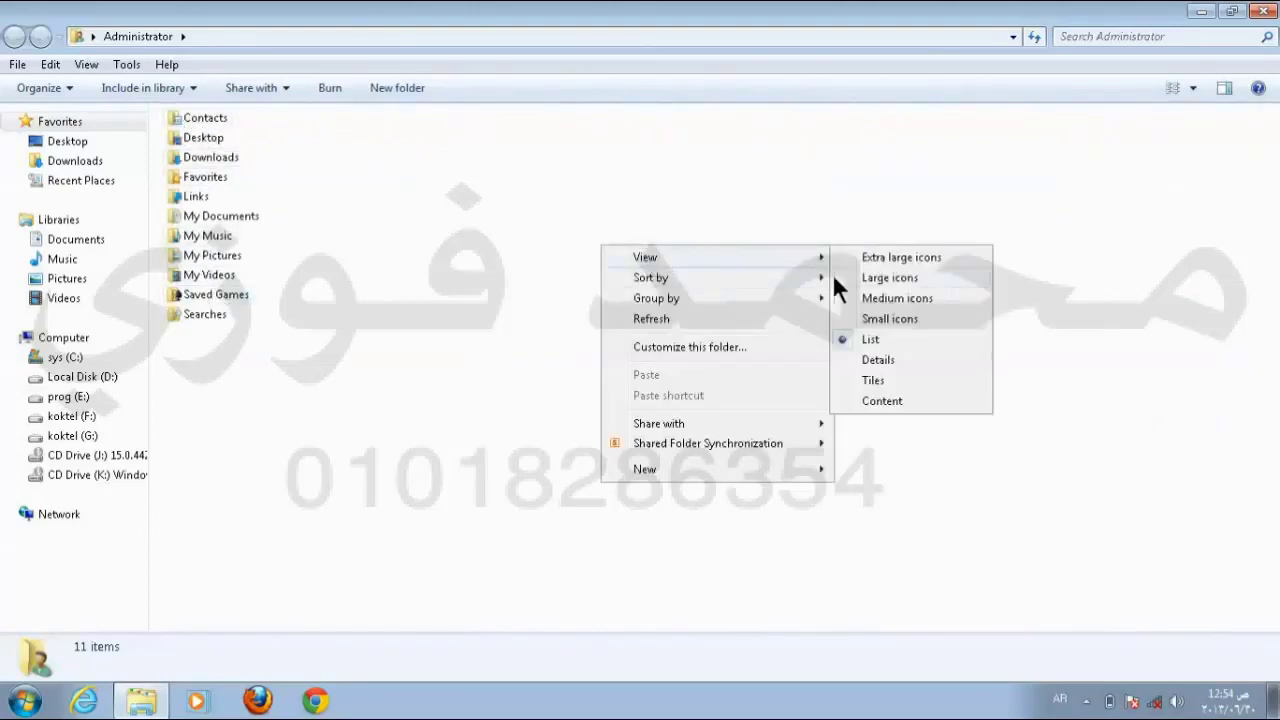
click(899, 358)
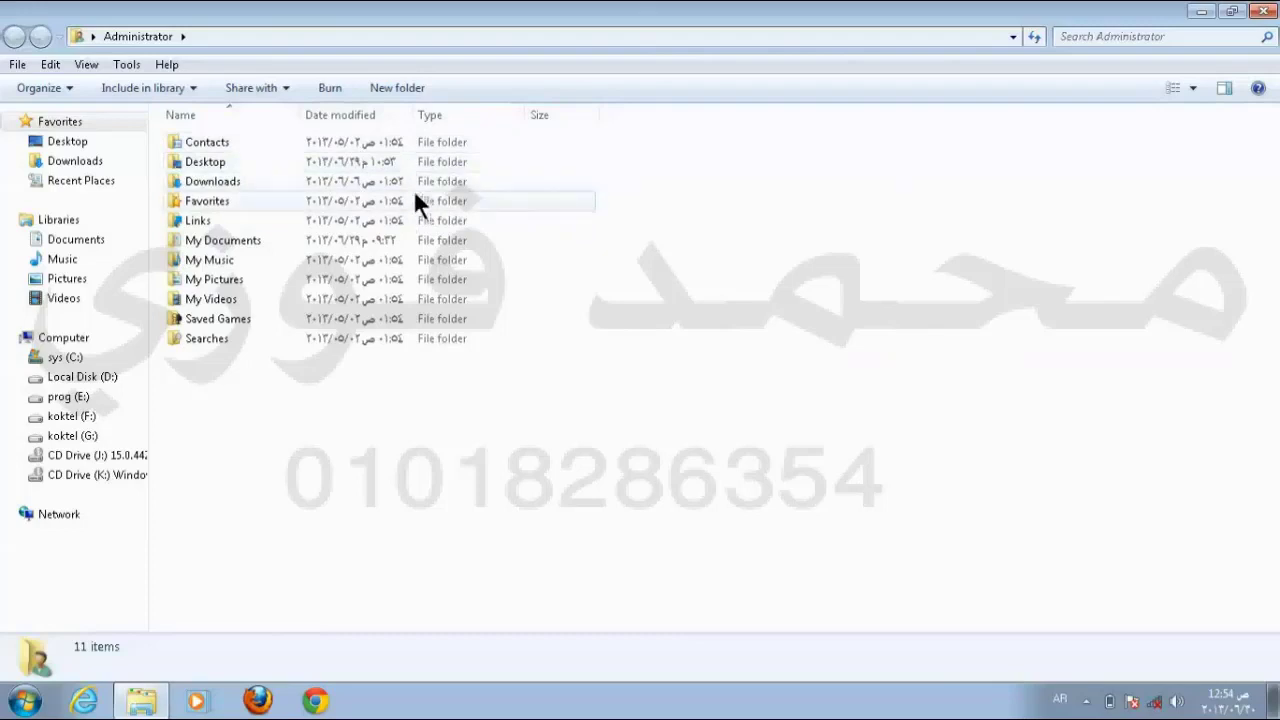
right_click(755, 273)
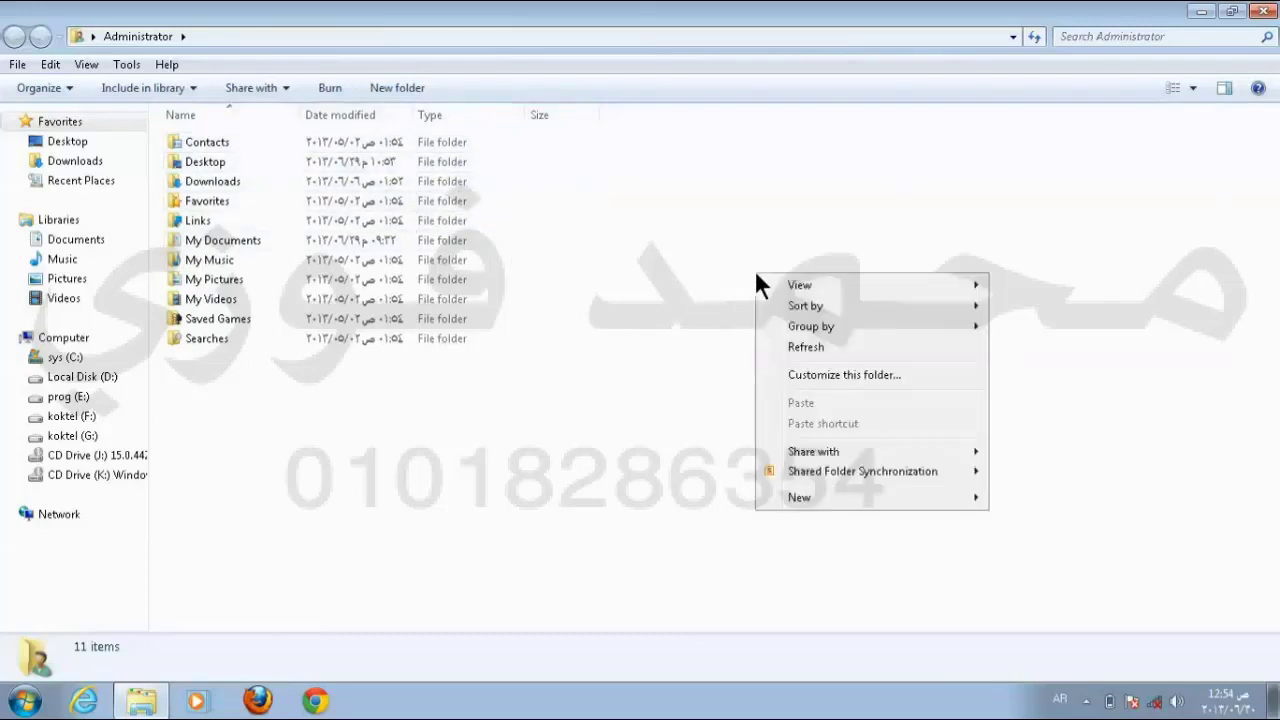
mouse_move(840, 288)
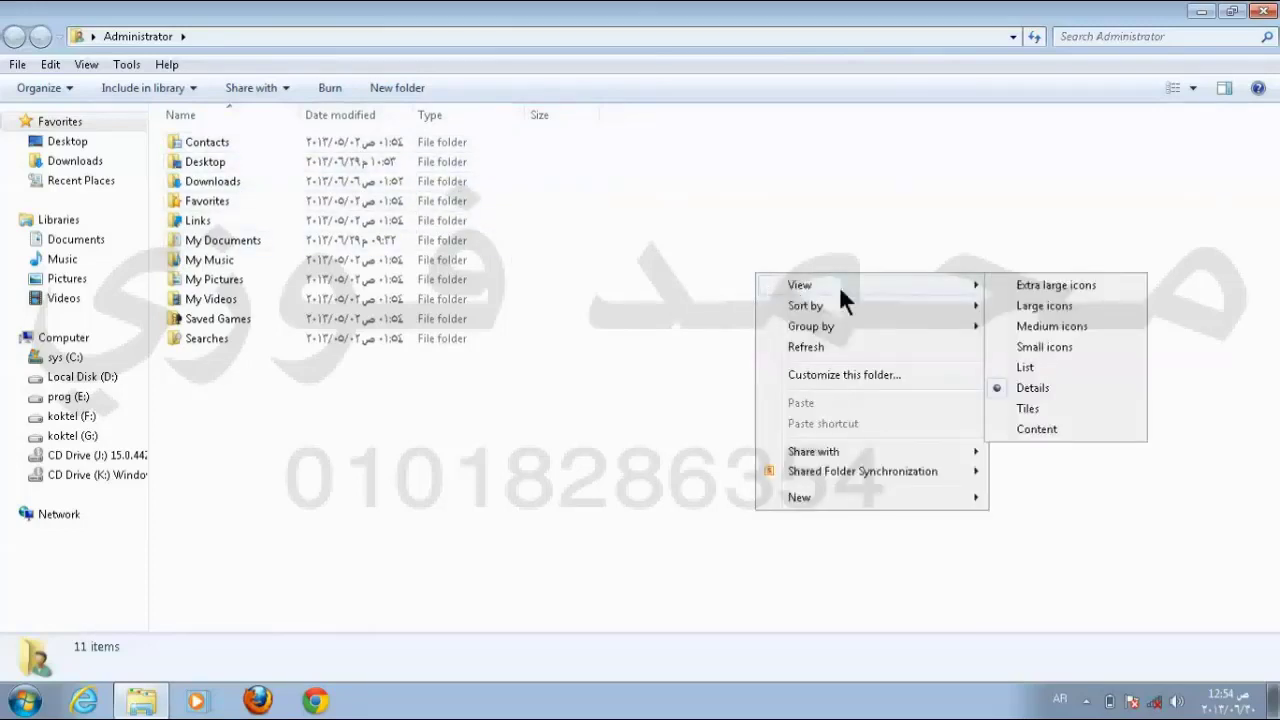
click(1037, 406)
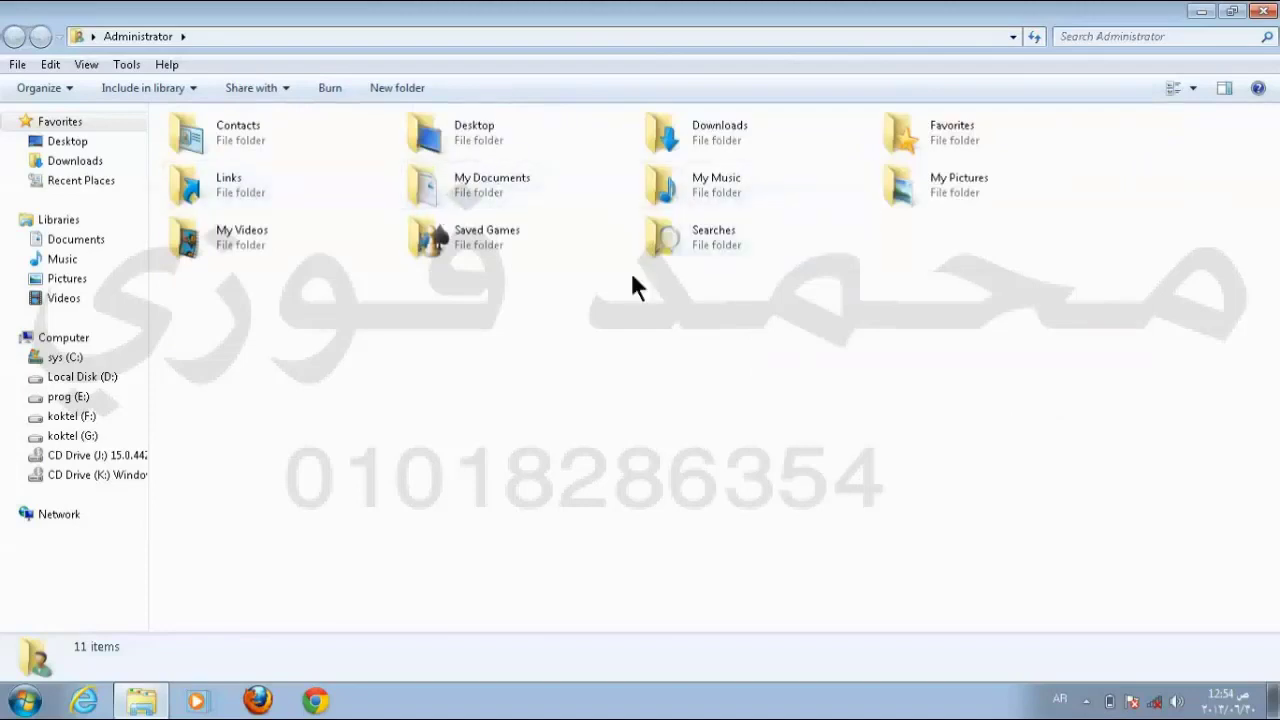
right_click(718, 354)
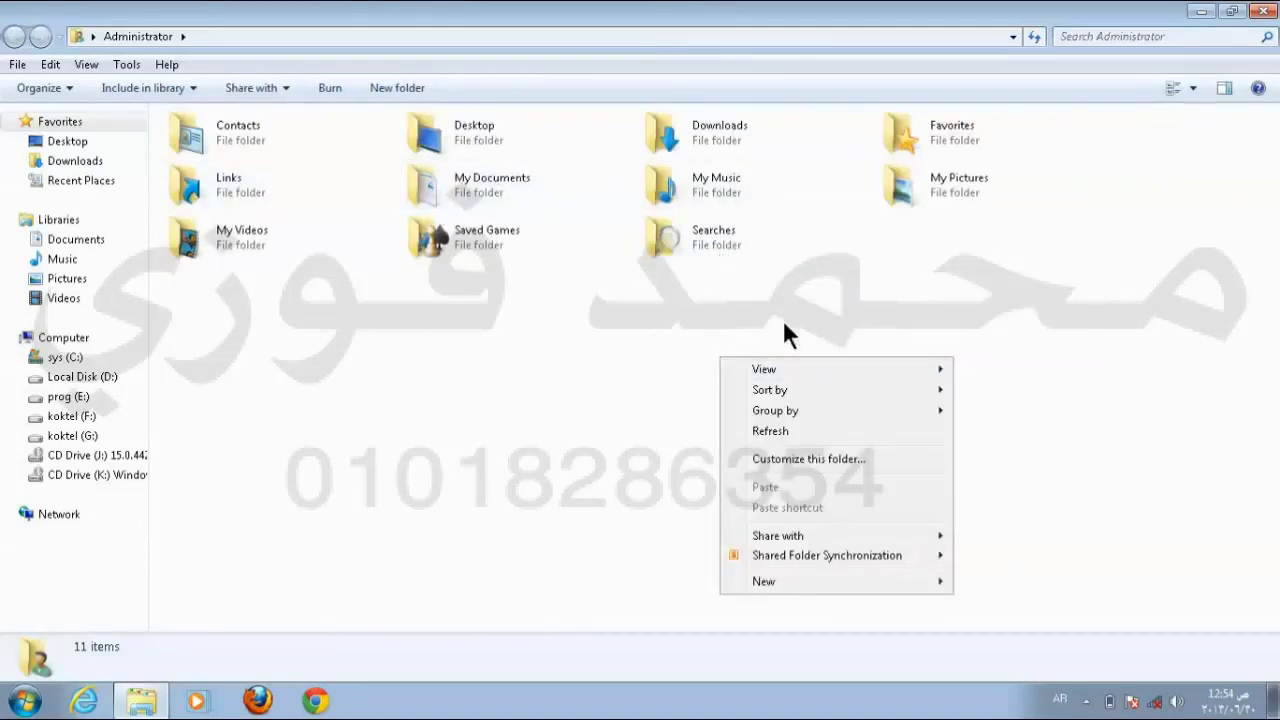
mouse_move(820, 366)
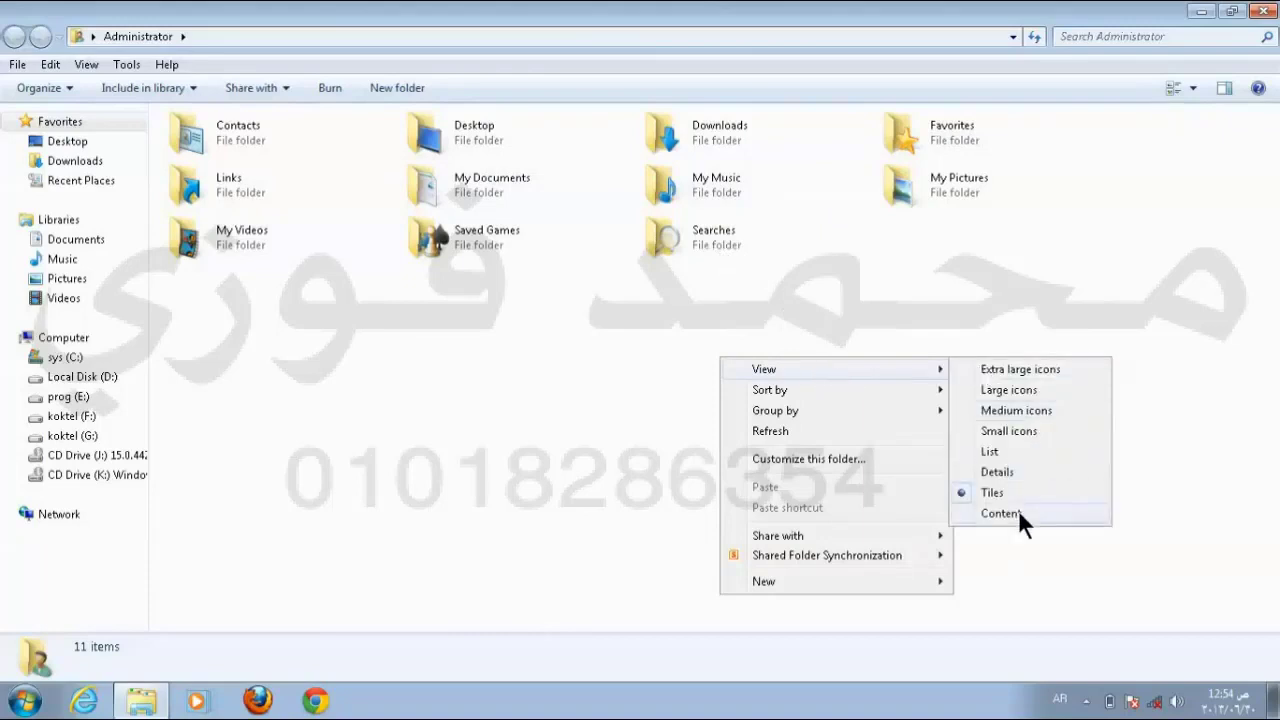
click(1018, 511)
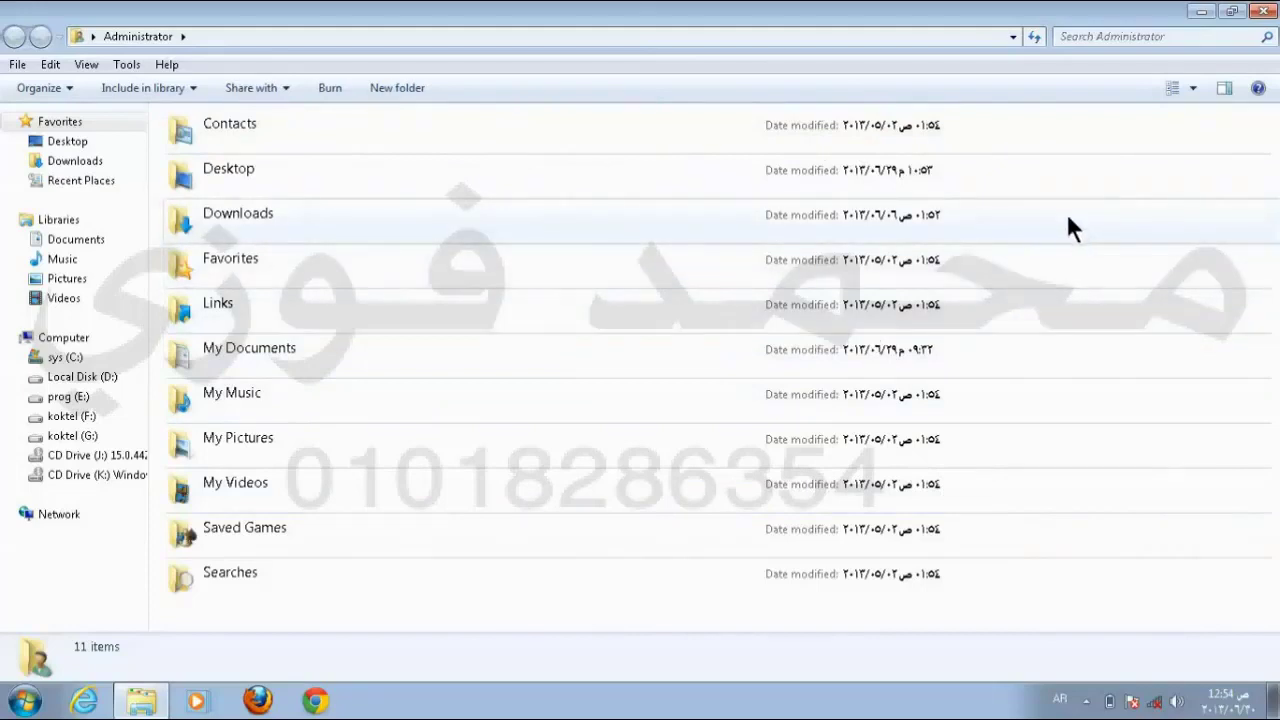
Step: Check the icon size slider options, then close the Administrator folder window
click(1192, 88)
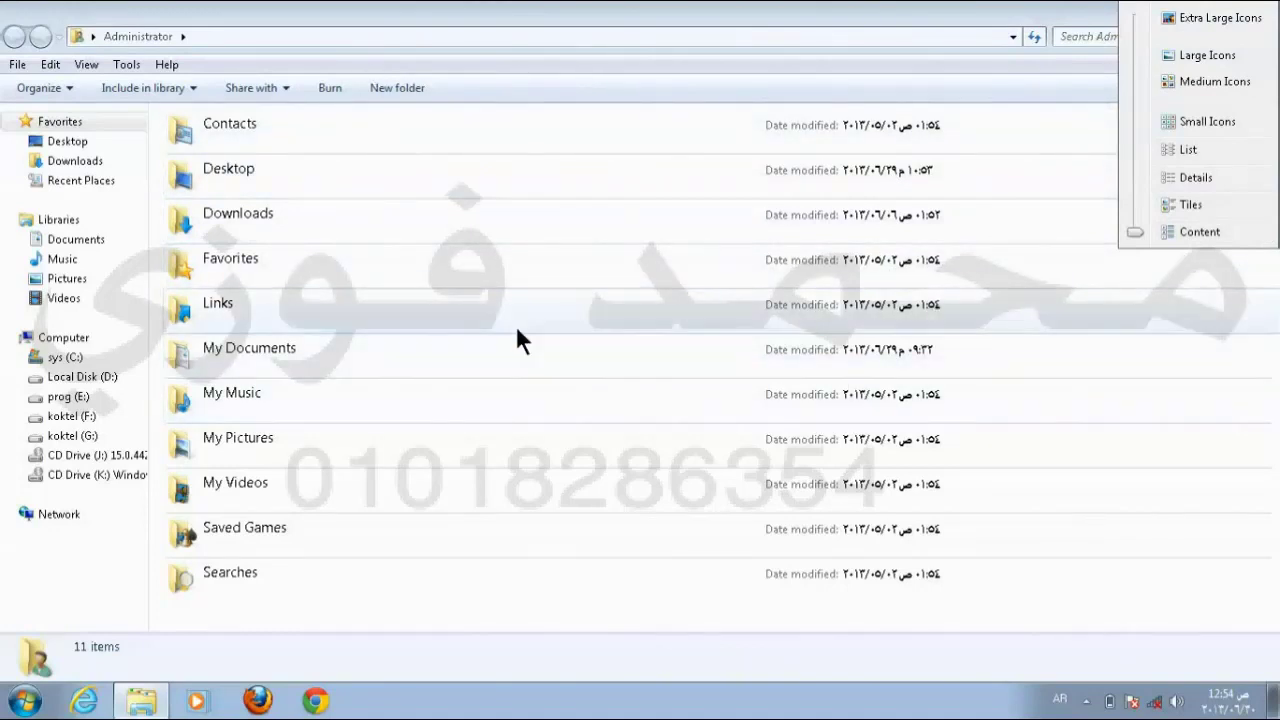
click(998, 14)
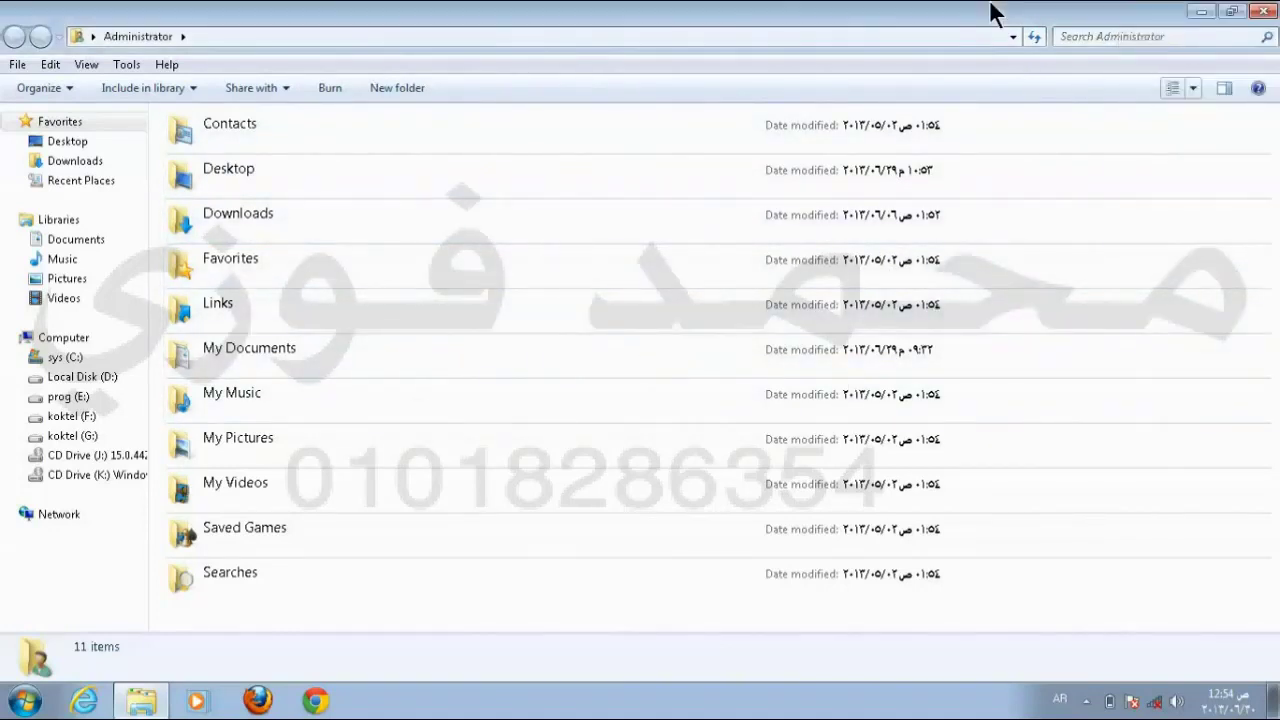
click(1190, 86)
click(985, 14)
right_click(1138, 292)
mouse_move(1131, 298)
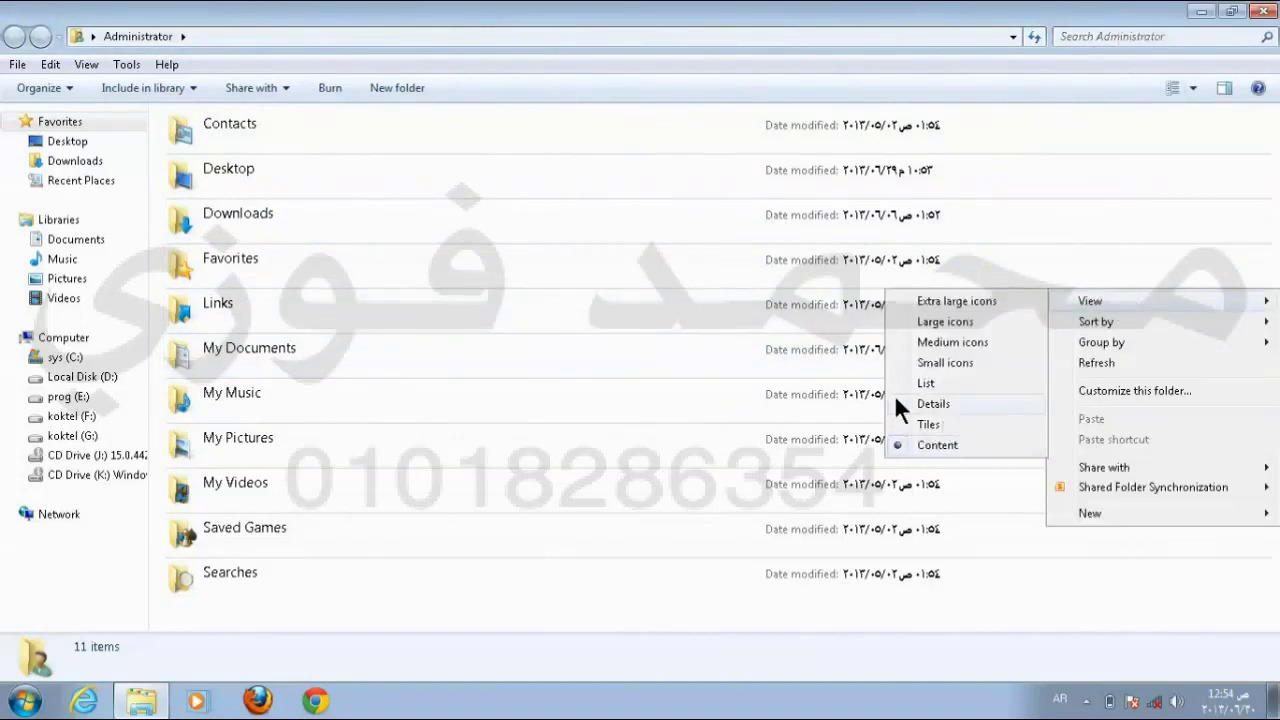
click(1262, 12)
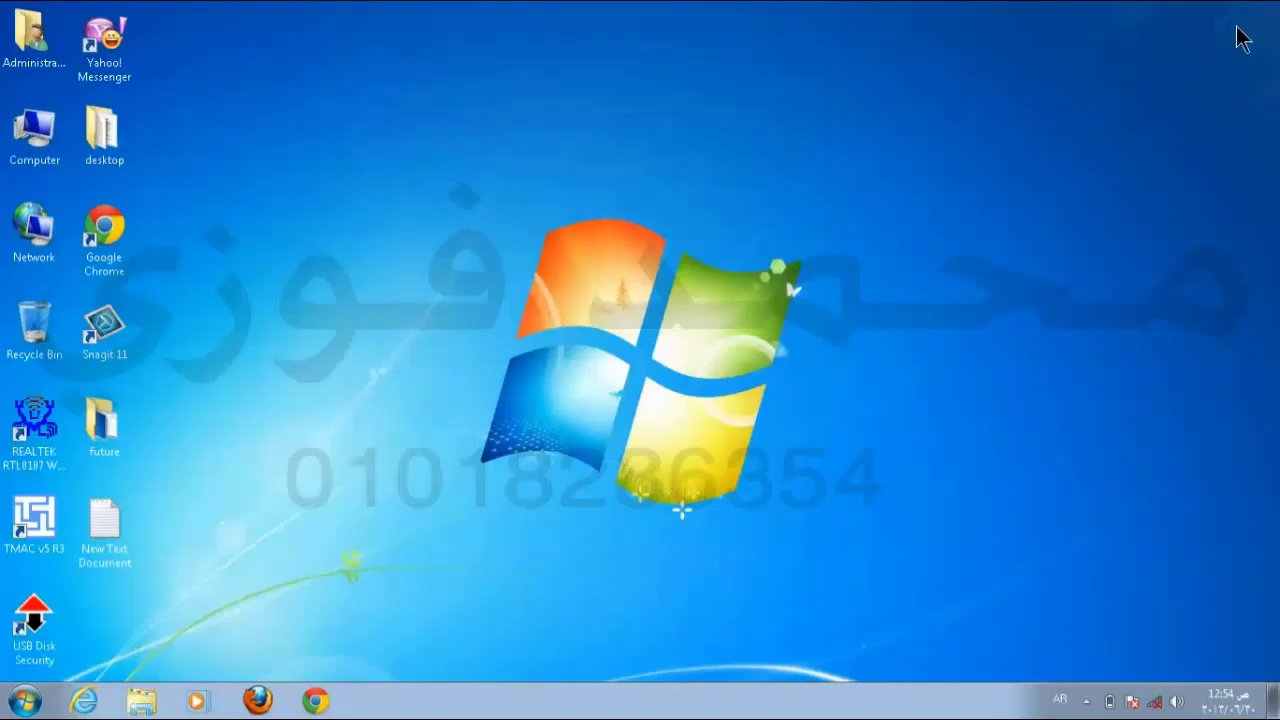
Step: Show the desktop's View > Sort by submenu listing Name, Size, Item type and Date modified
right_click(647, 103)
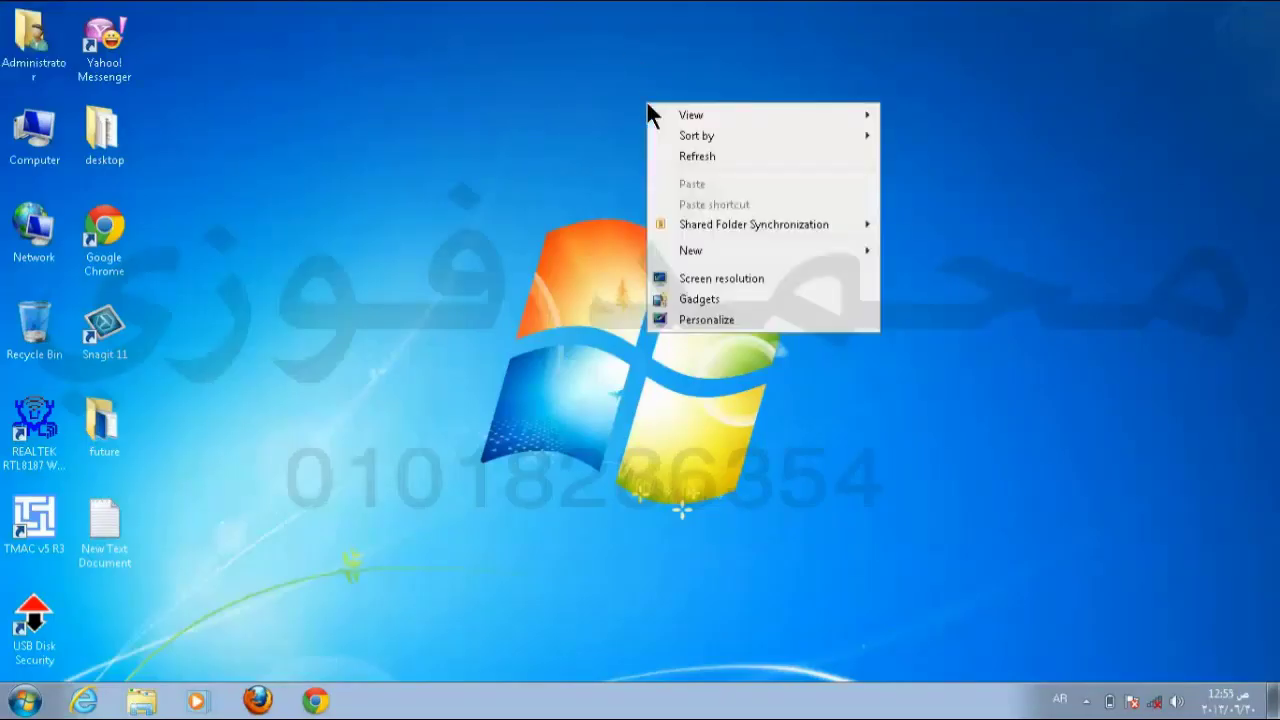
mouse_move(716, 118)
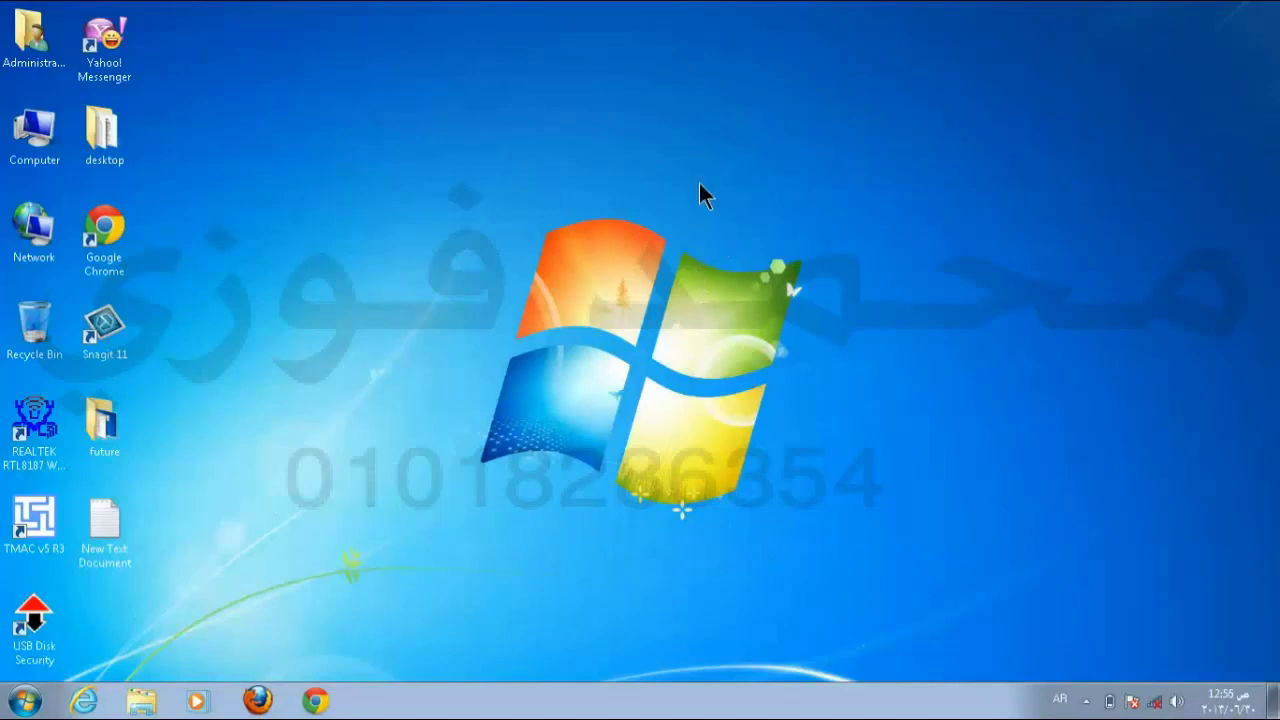
right_click(738, 155)
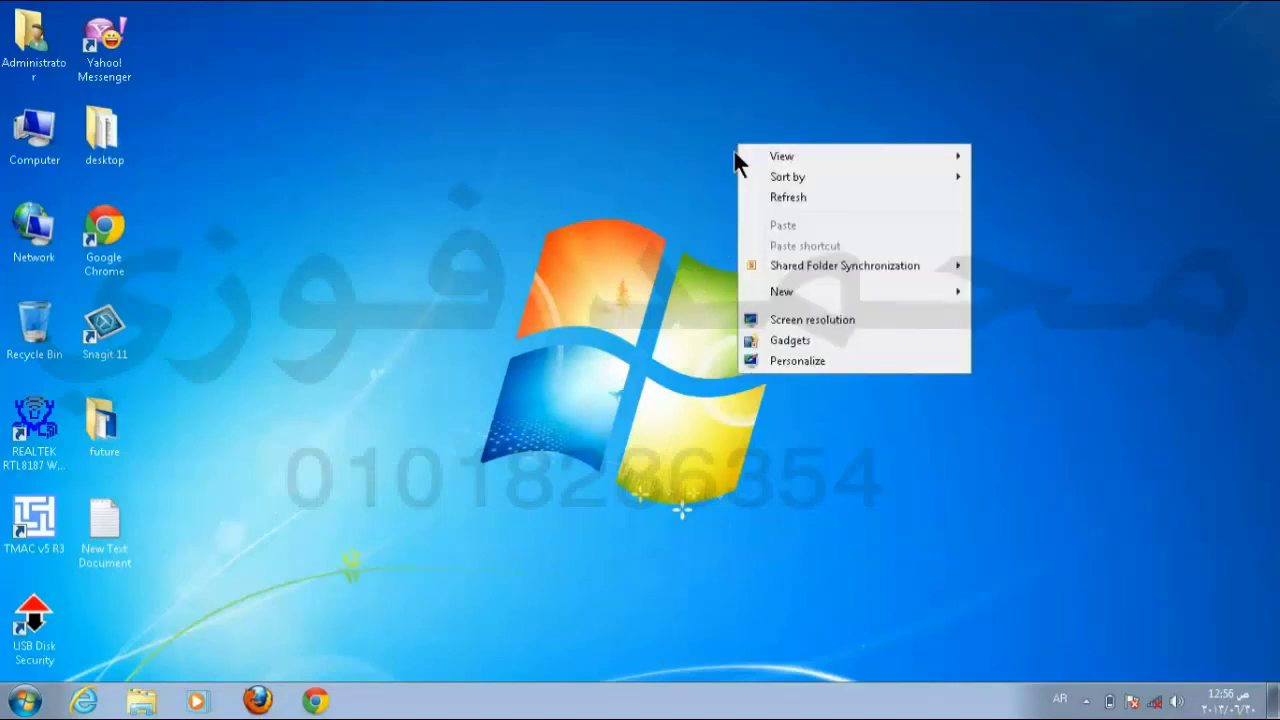
mouse_move(821, 183)
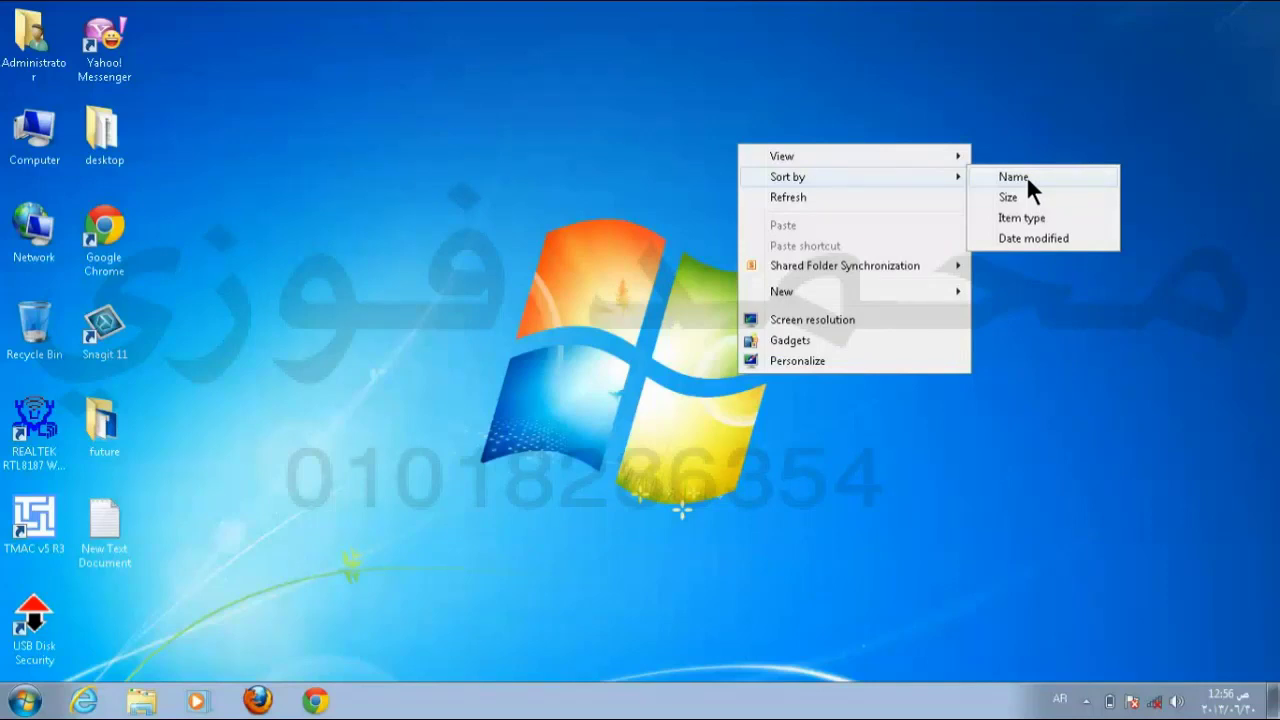
Step: Sort the desktop icons by Name, then Size, then Item type, and finally Date modified
click(1013, 177)
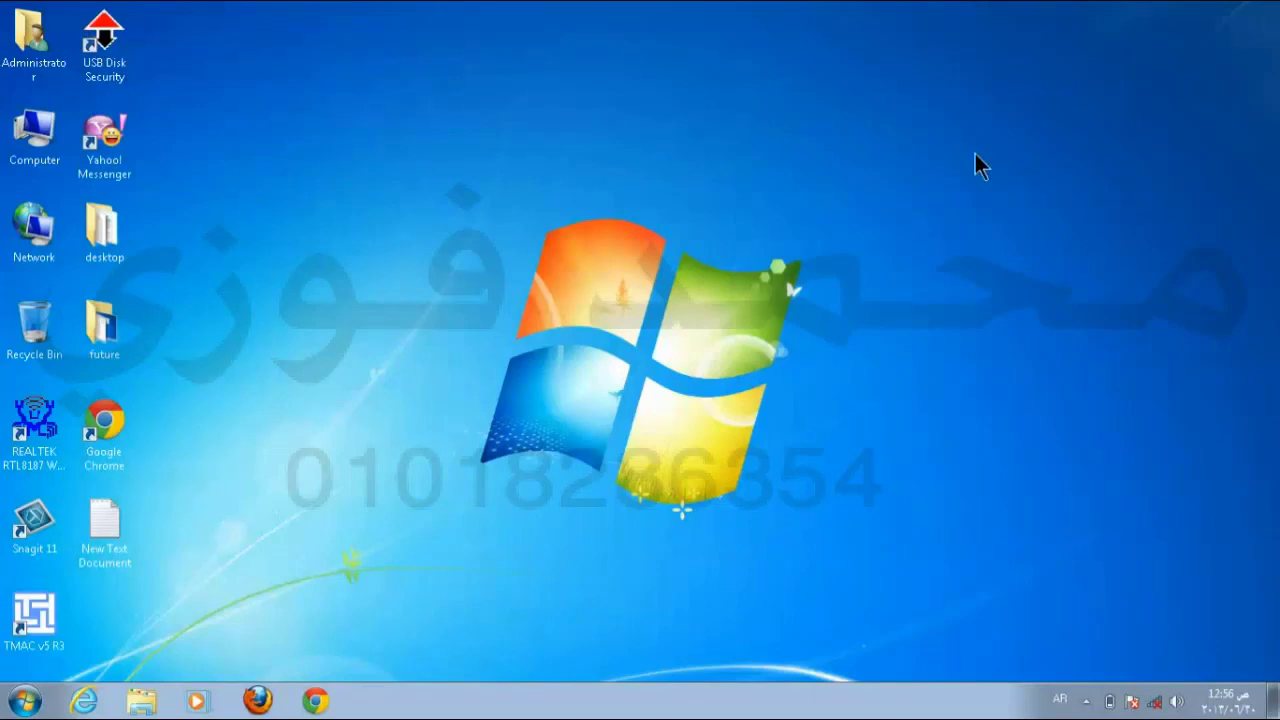
right_click(885, 102)
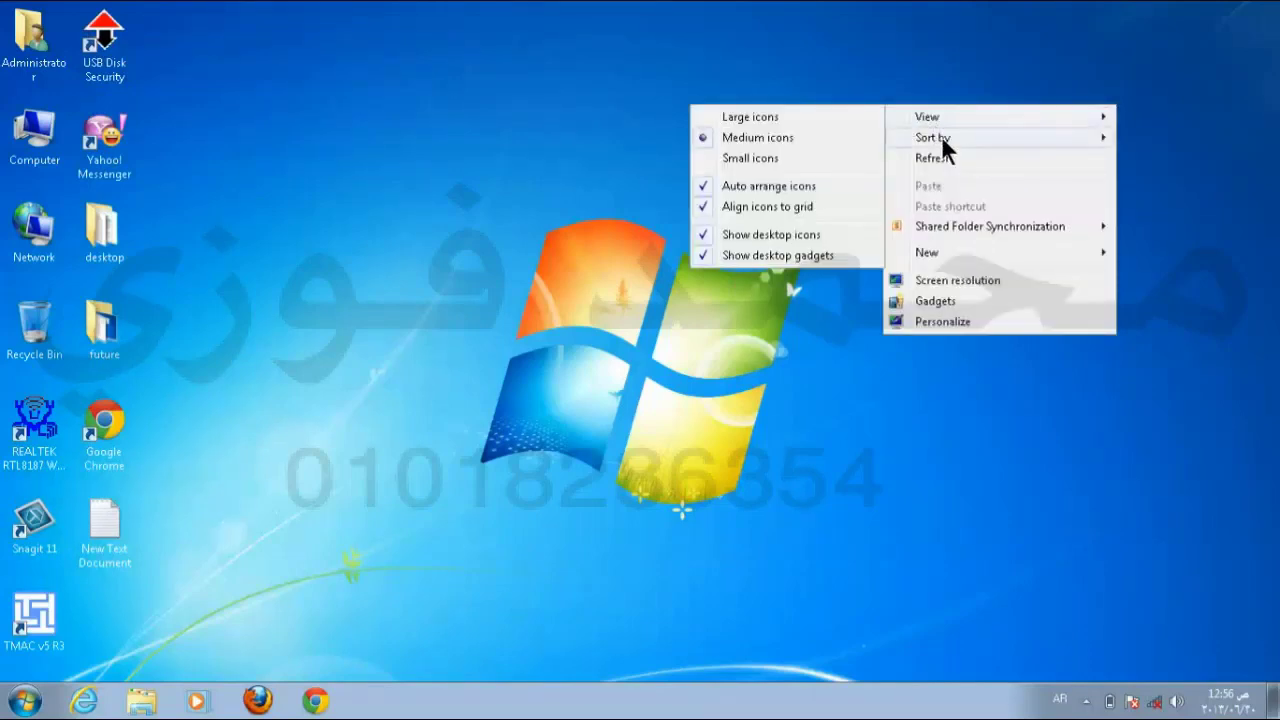
mouse_move(943, 140)
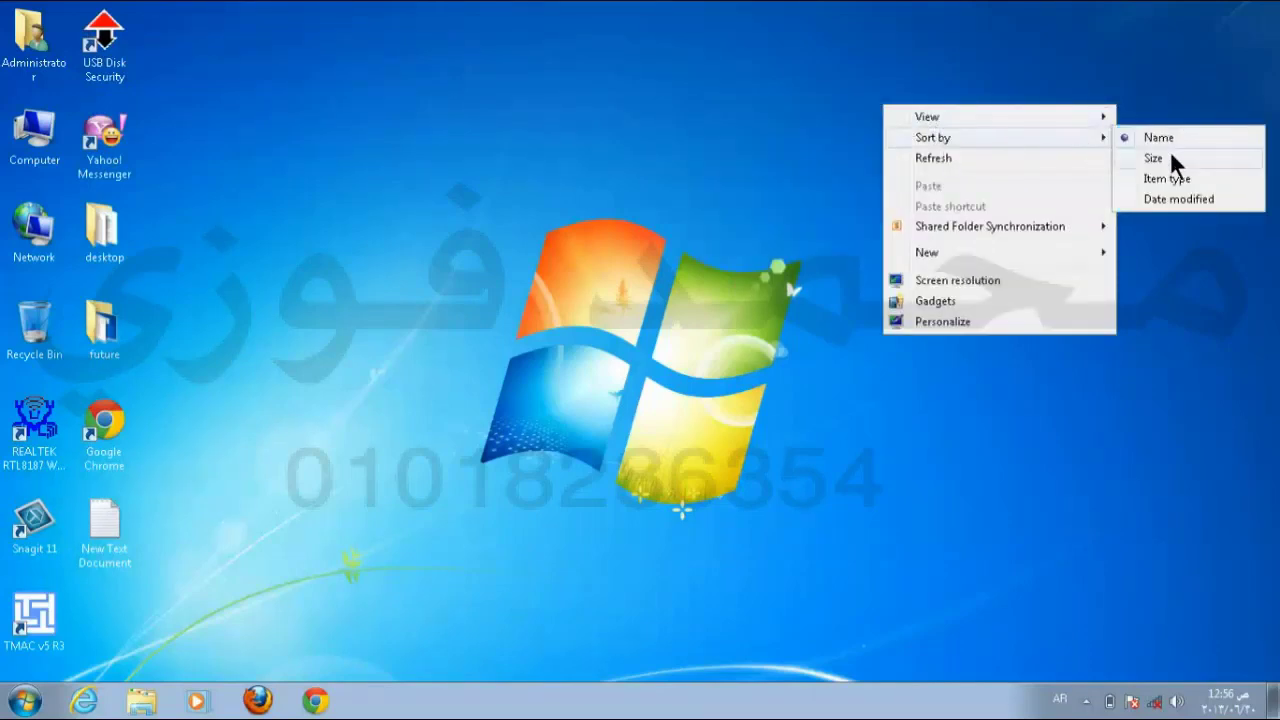
click(1160, 177)
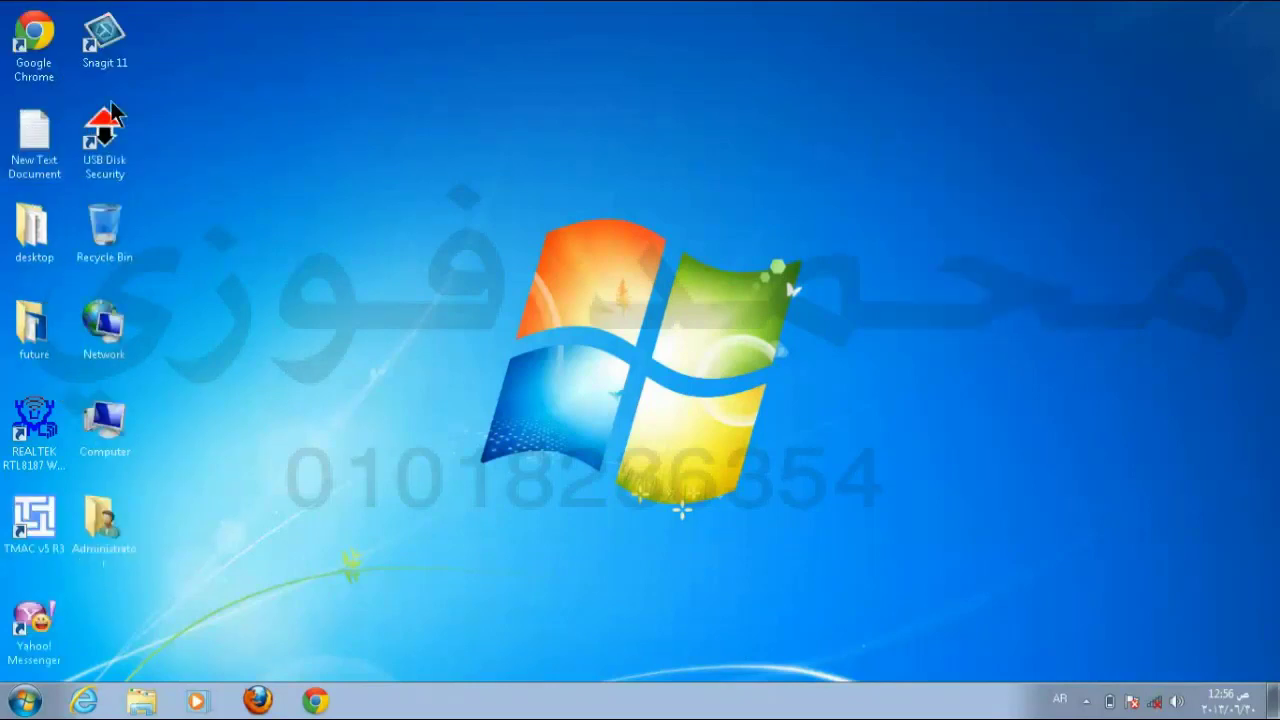
right_click(757, 102)
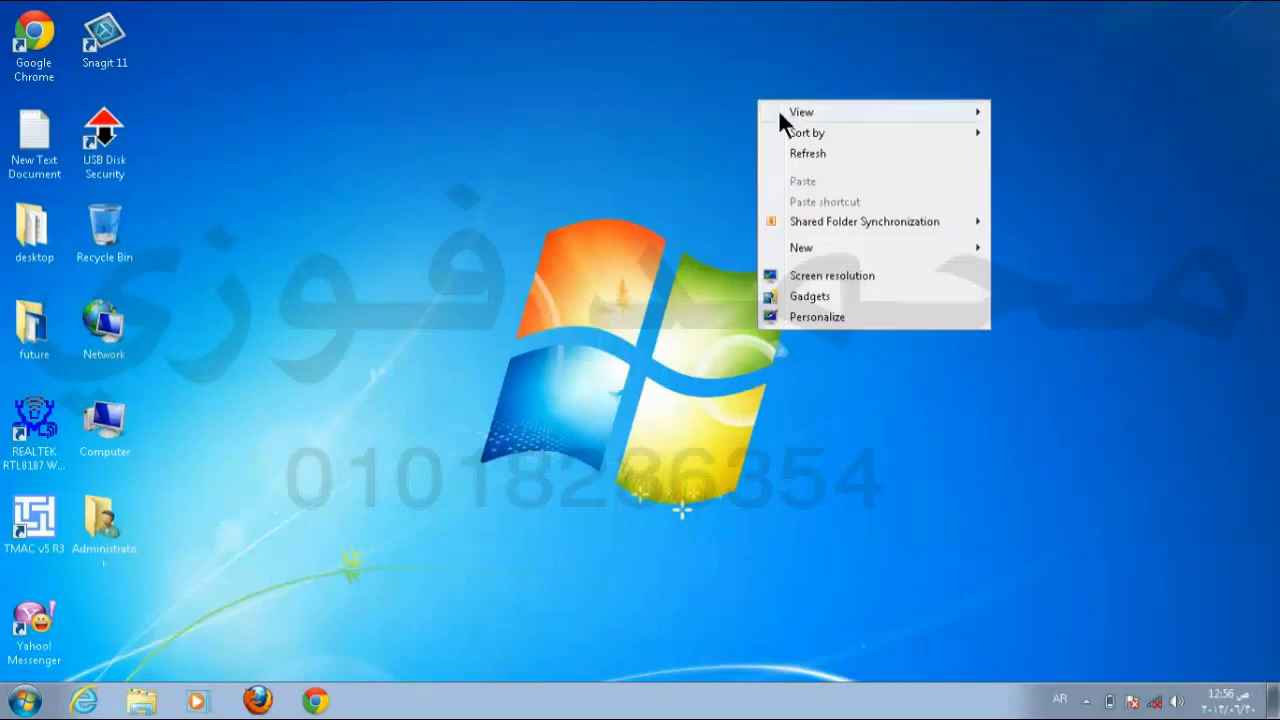
mouse_move(809, 131)
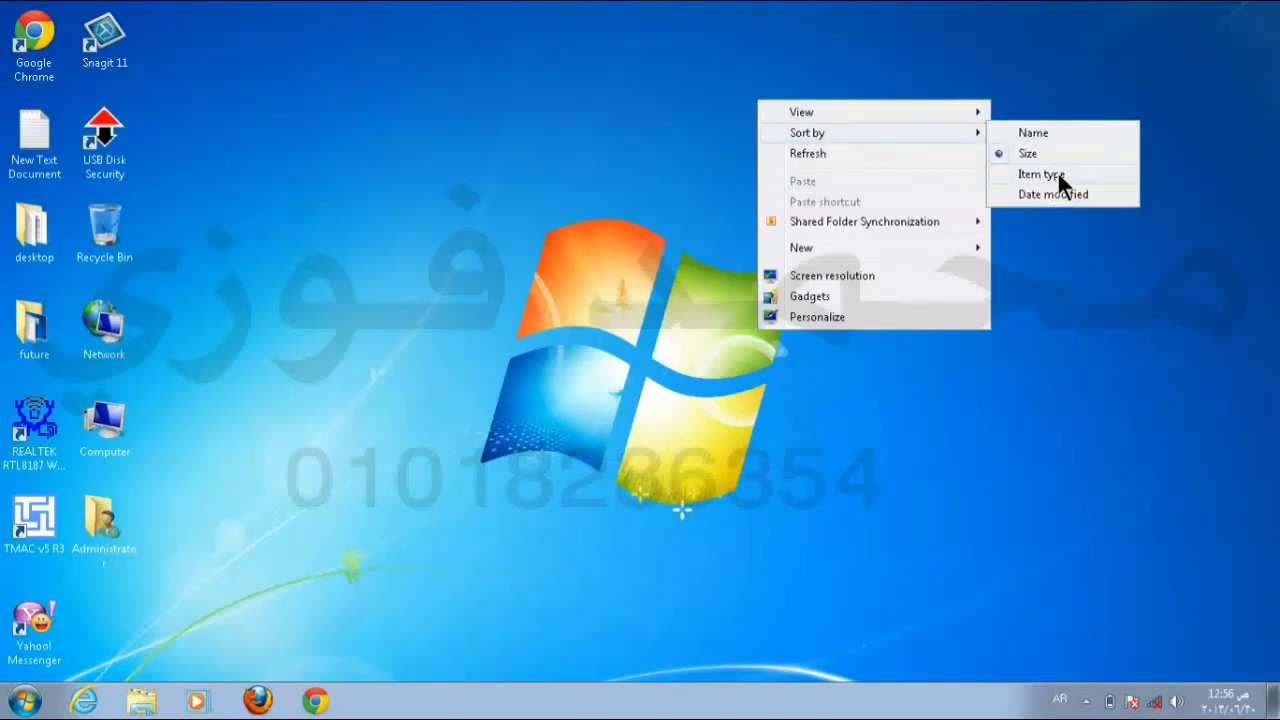
click(1057, 176)
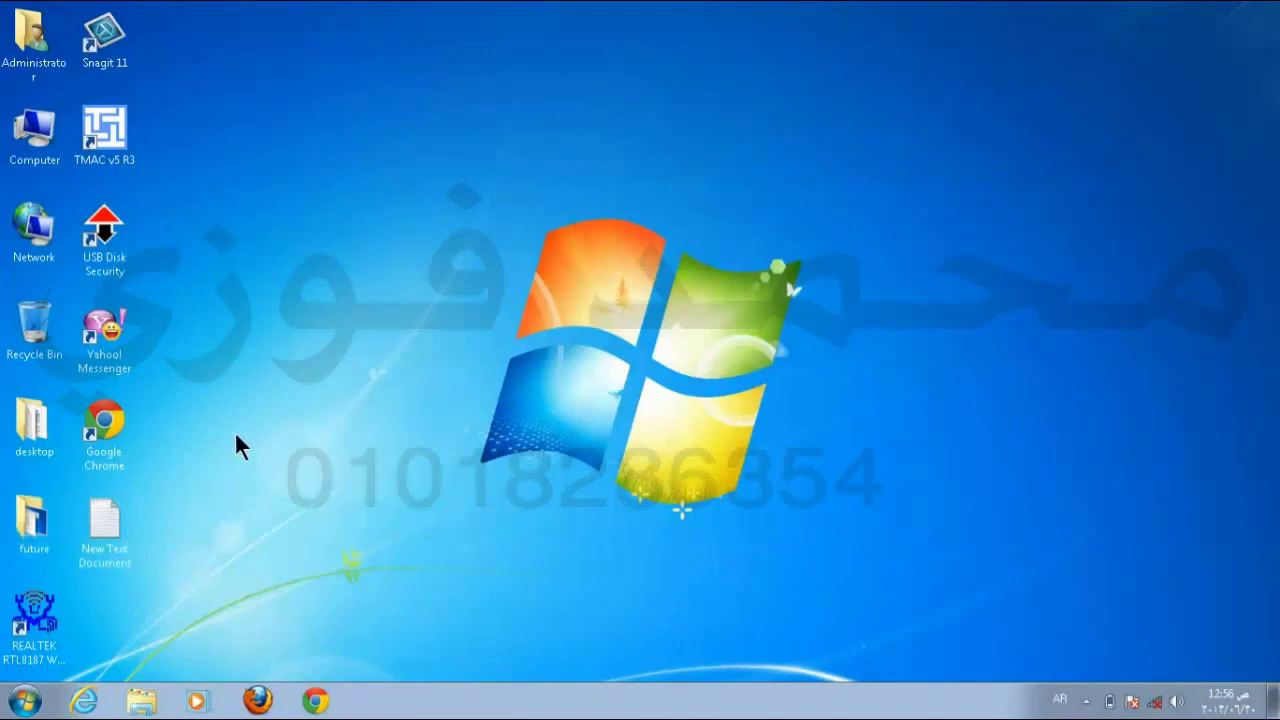
right_click(651, 127)
mouse_move(685, 140)
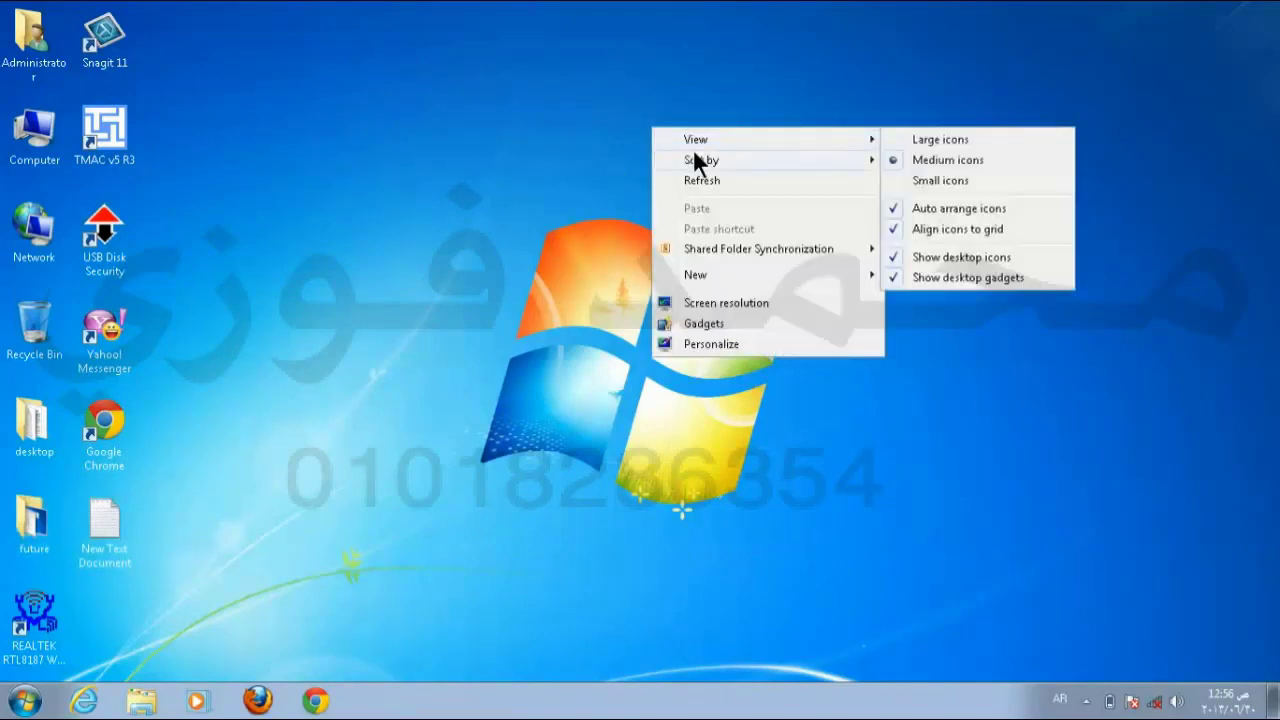
mouse_move(700, 160)
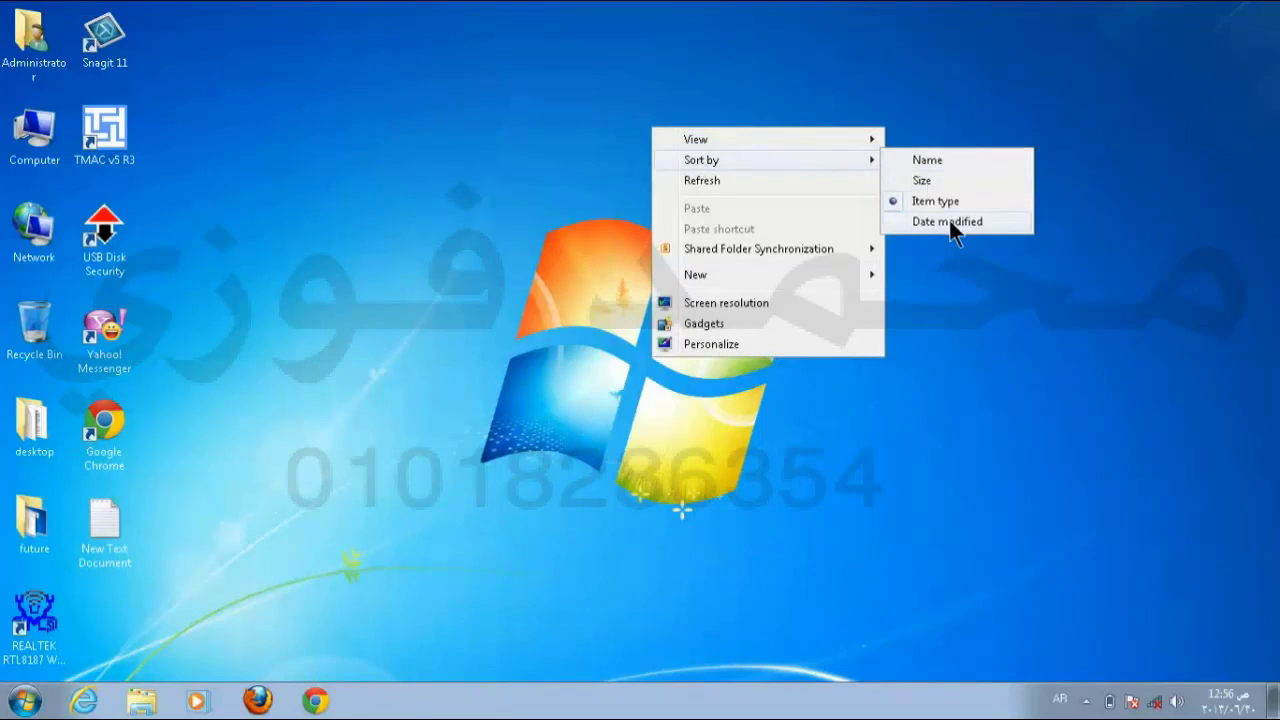
click(949, 220)
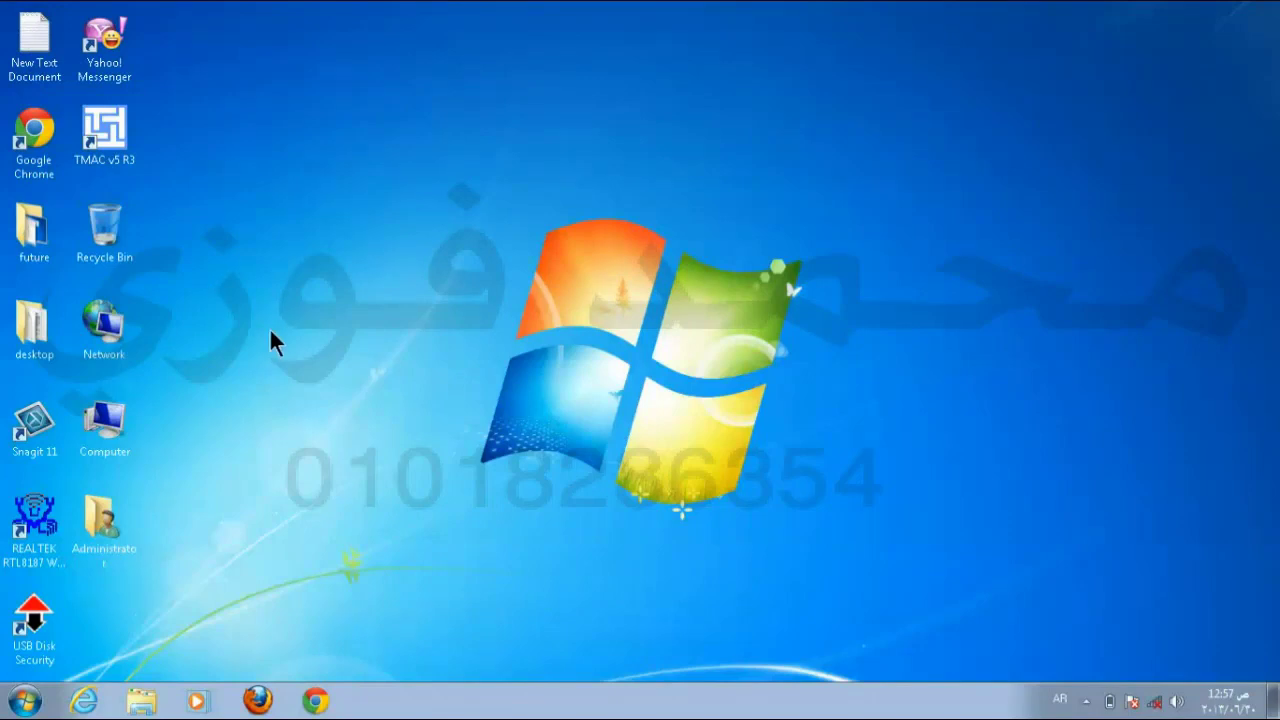
Step: Open the Administrator folder and sort its 11 folders in descending order
double_click(105, 525)
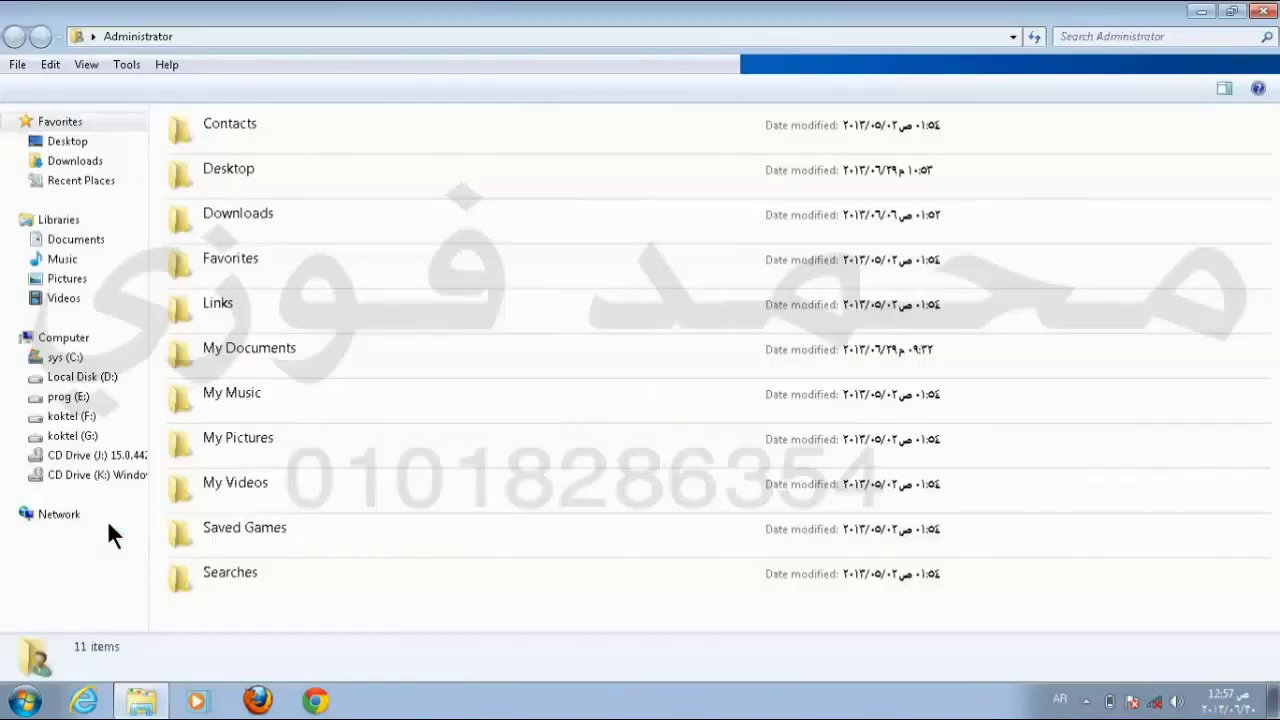
right_click(1076, 357)
mouse_move(1078, 390)
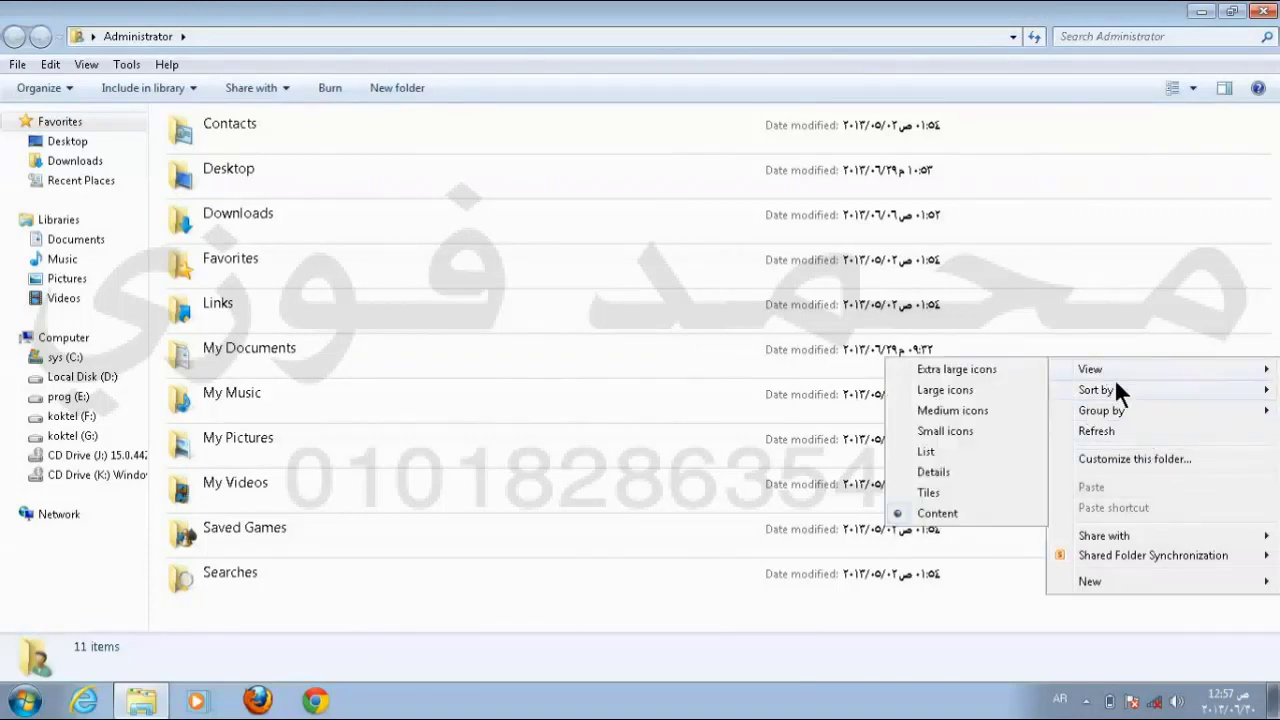
mouse_move(1116, 389)
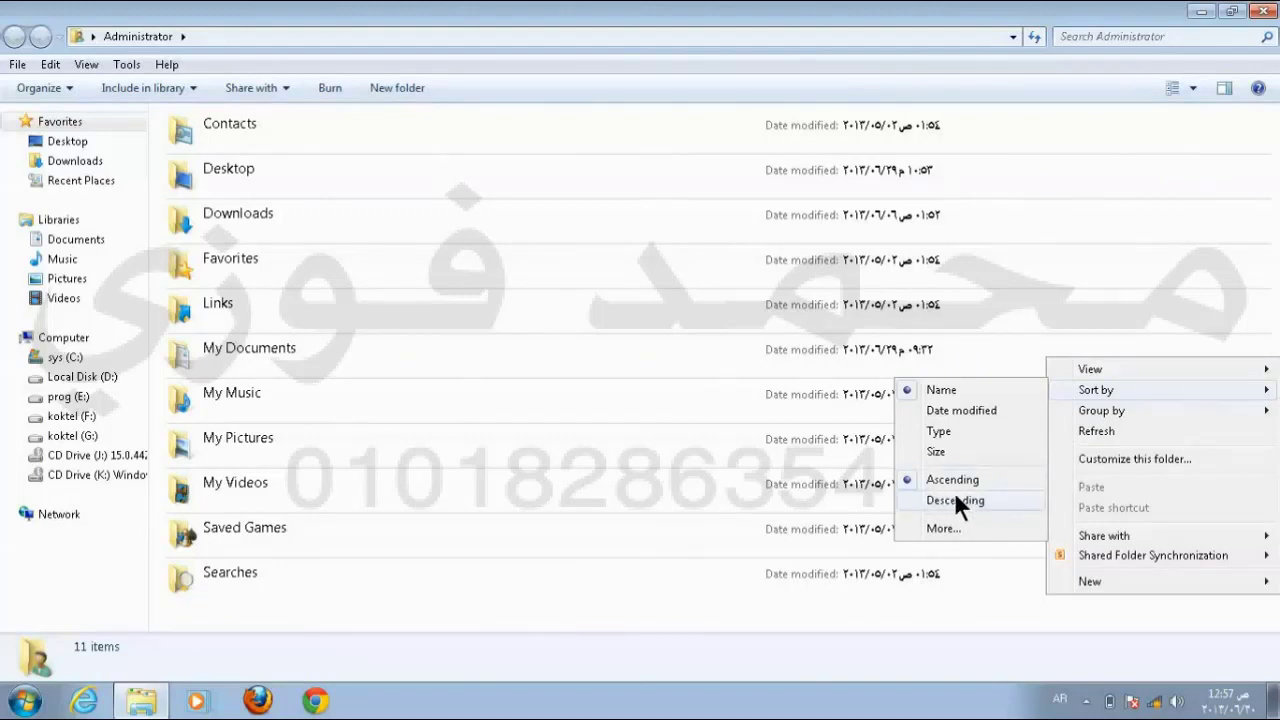
click(955, 501)
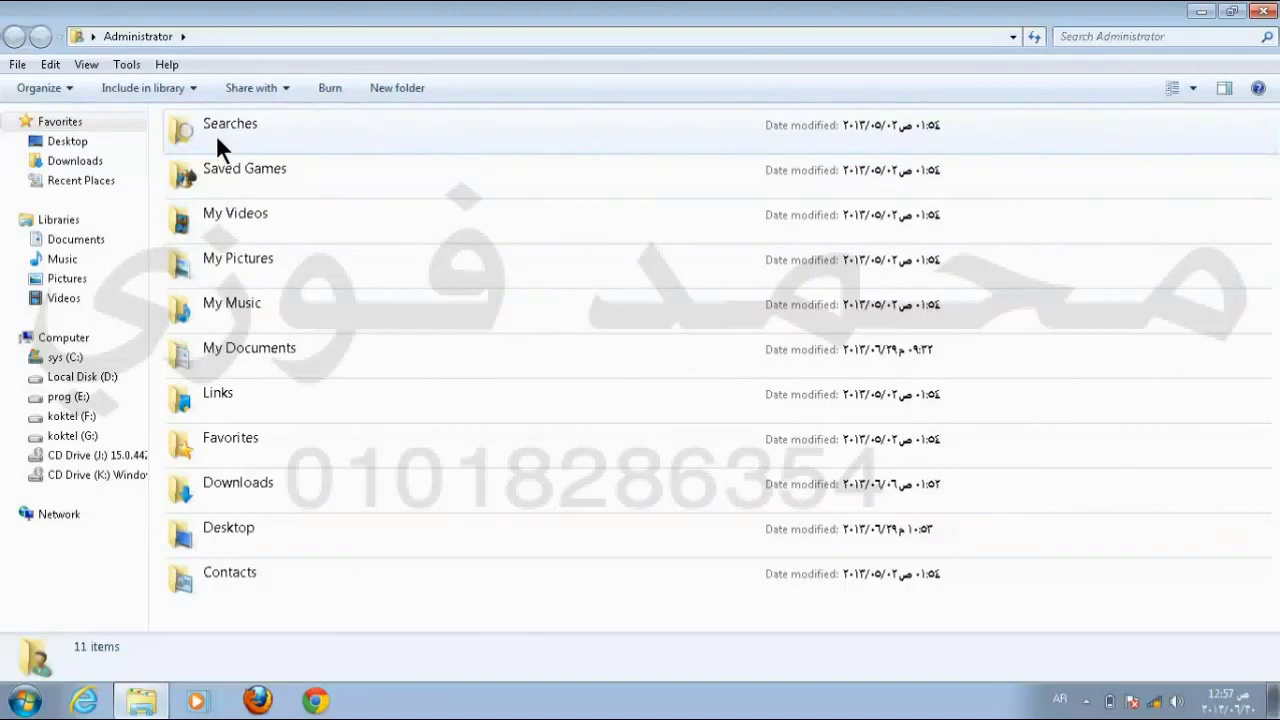
Step: Sort the Administrator folder list by Size in ascending order
right_click(1110, 300)
mouse_move(1092, 331)
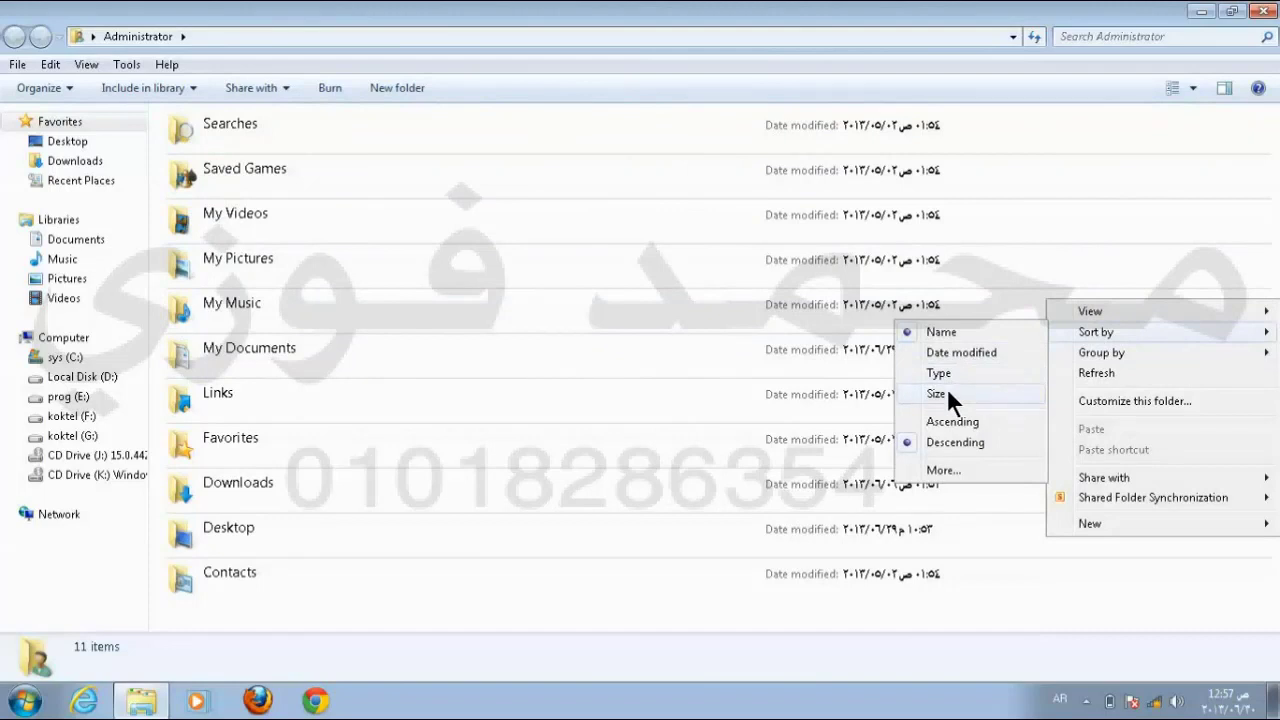
click(947, 393)
right_click(1106, 232)
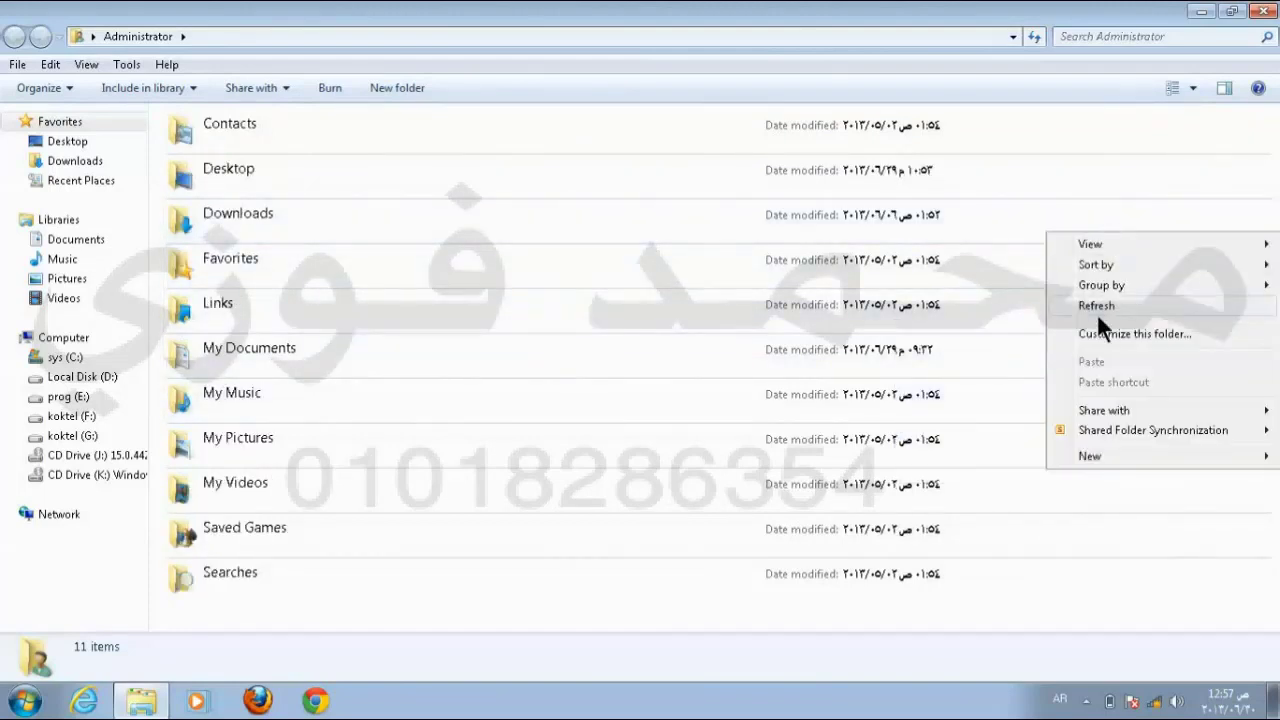
mouse_move(1108, 264)
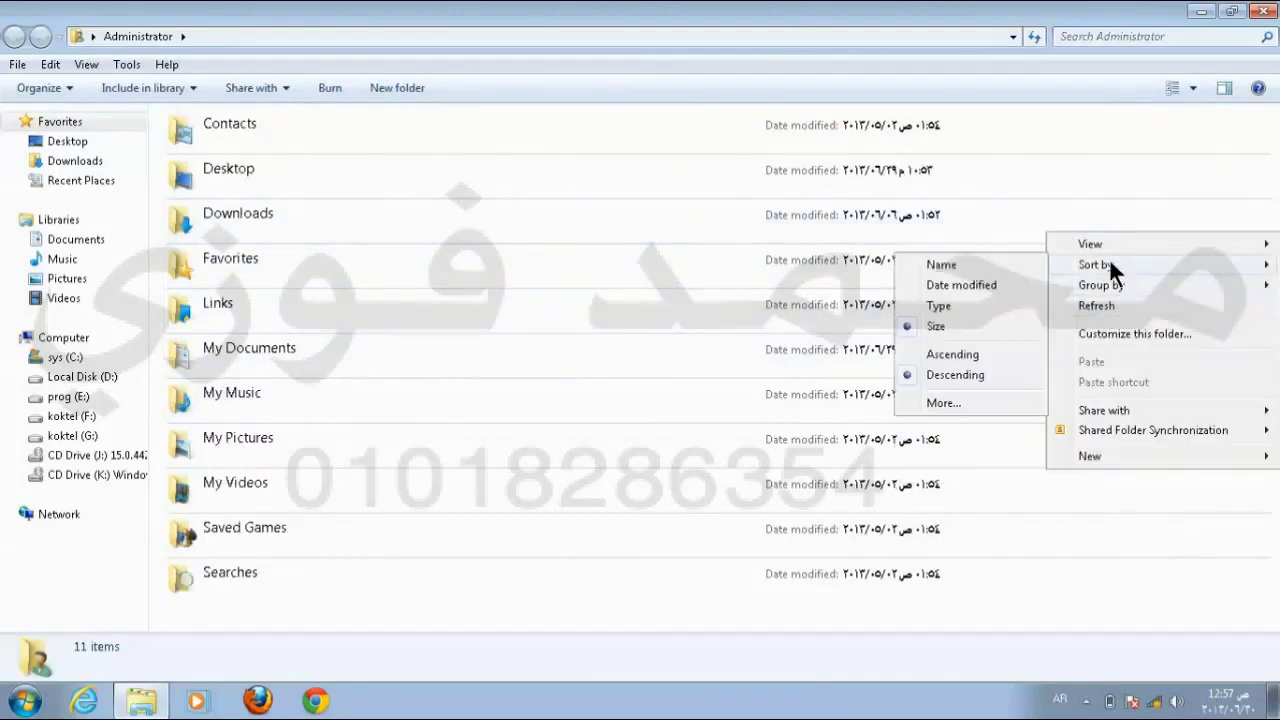
click(953, 354)
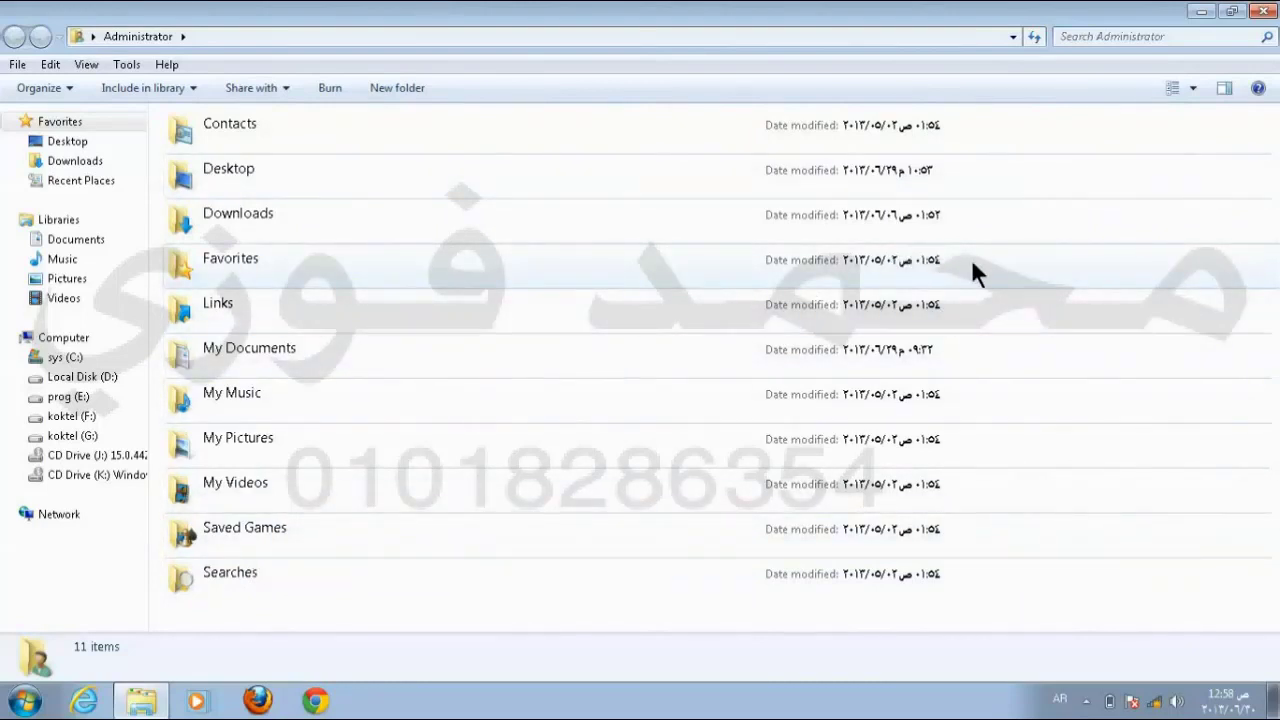
Step: Reopen the folder list's sorting menu and dismiss it, keeping the current order
right_click(1066, 287)
mouse_move(1089, 318)
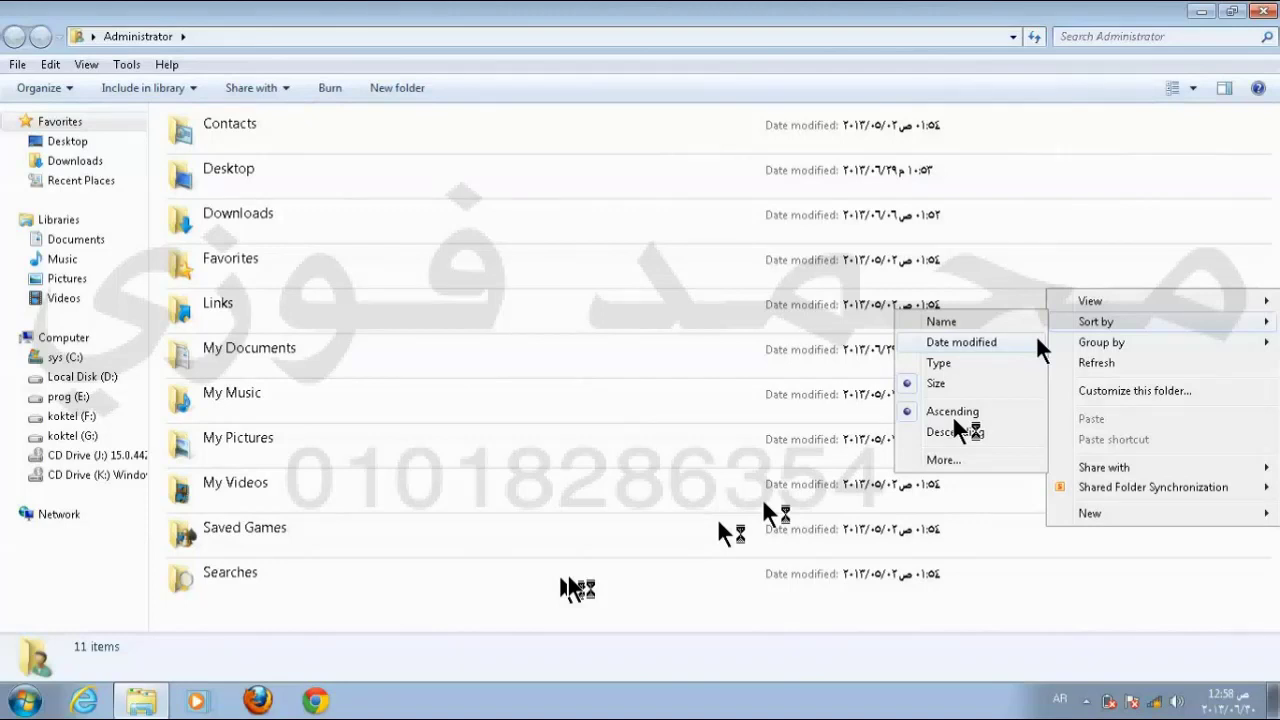
click(903, 515)
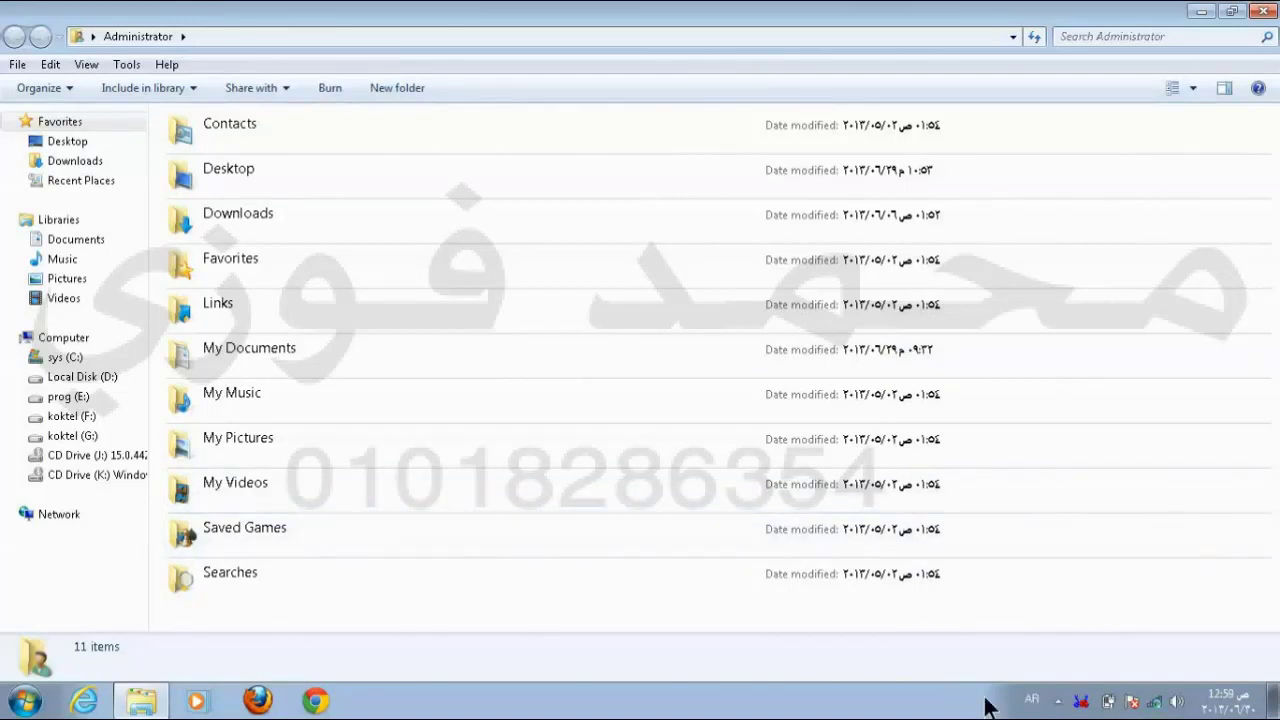
Step: Reveal the hidden tray icons and open the Administrator folder from the desktop
click(1057, 703)
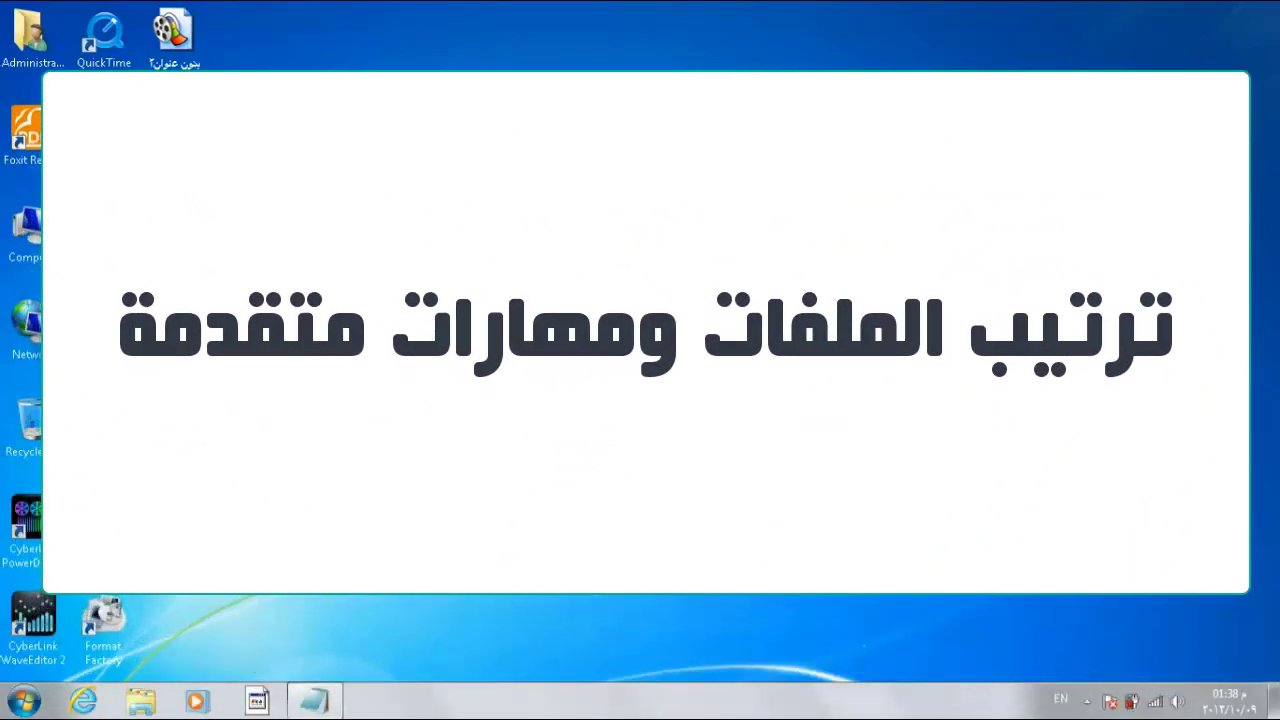
double_click(30, 37)
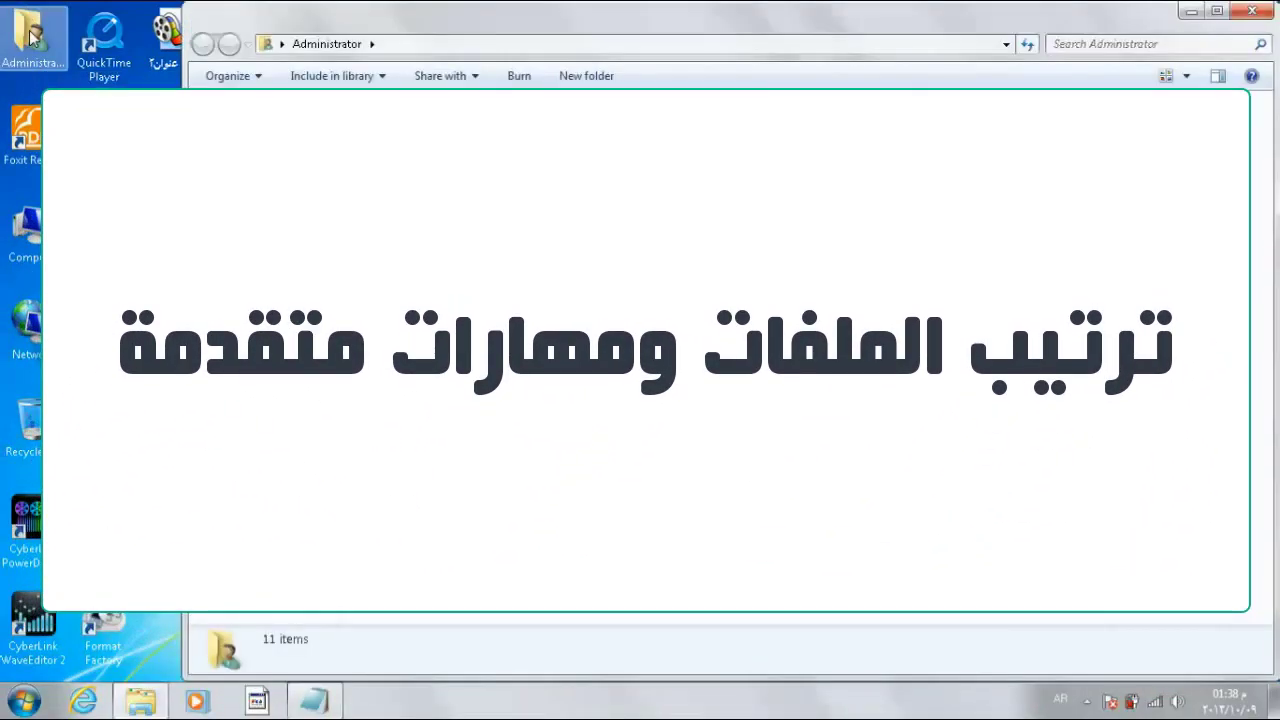
Step: Open Computer to view the drives, then bring up the taskbar's window-arrangement menu
double_click(36, 240)
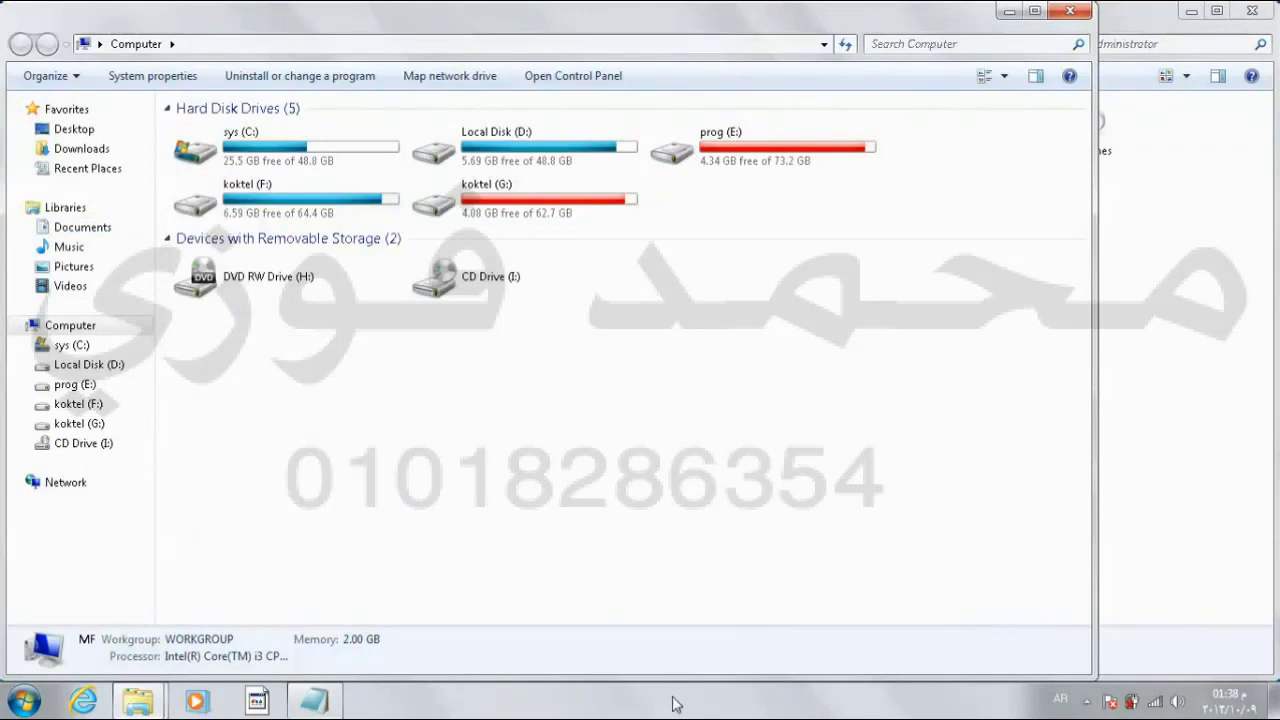
right_click(673, 704)
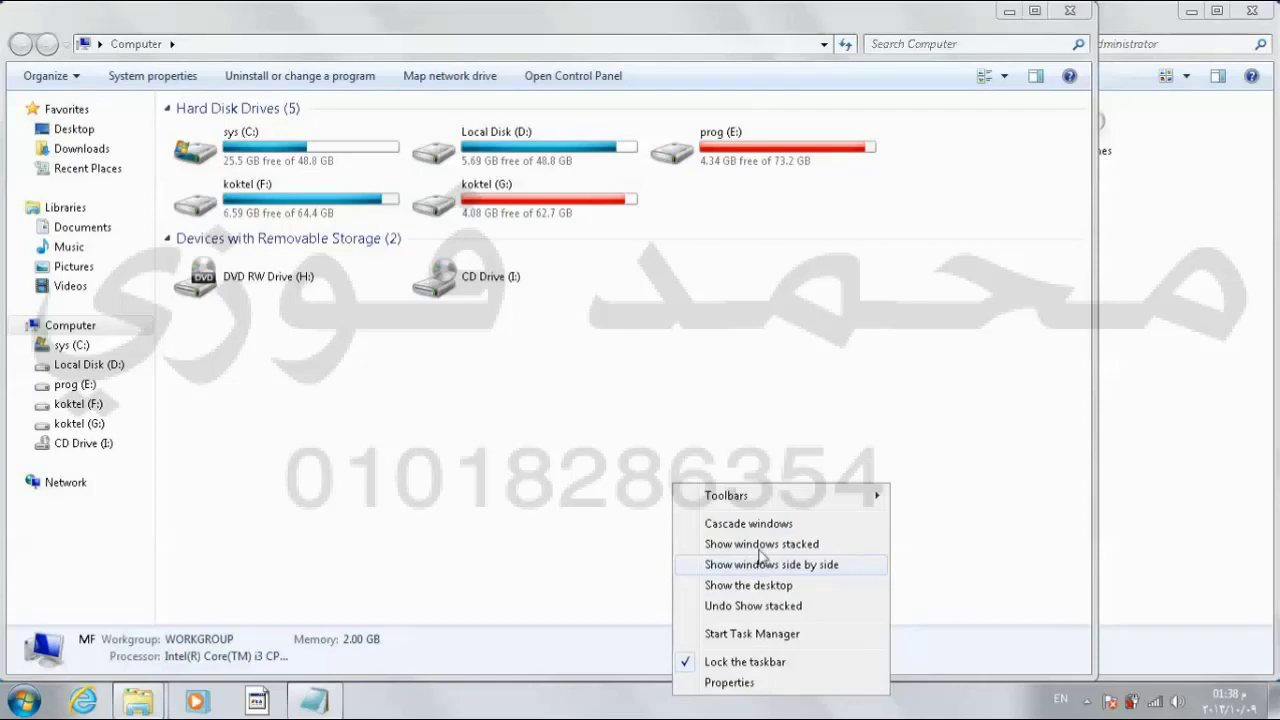
Step: Cascade the open windows, switch between Administrator and Computer, and dismiss the performance notification
click(760, 525)
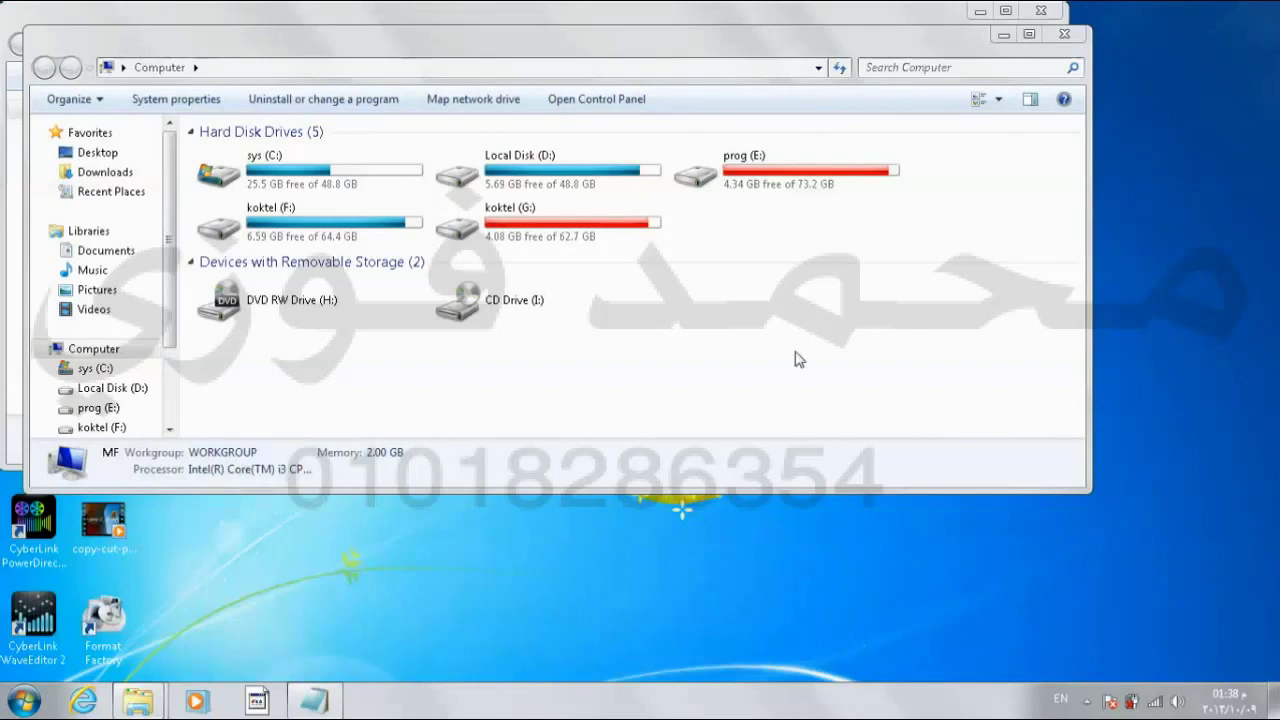
click(868, 22)
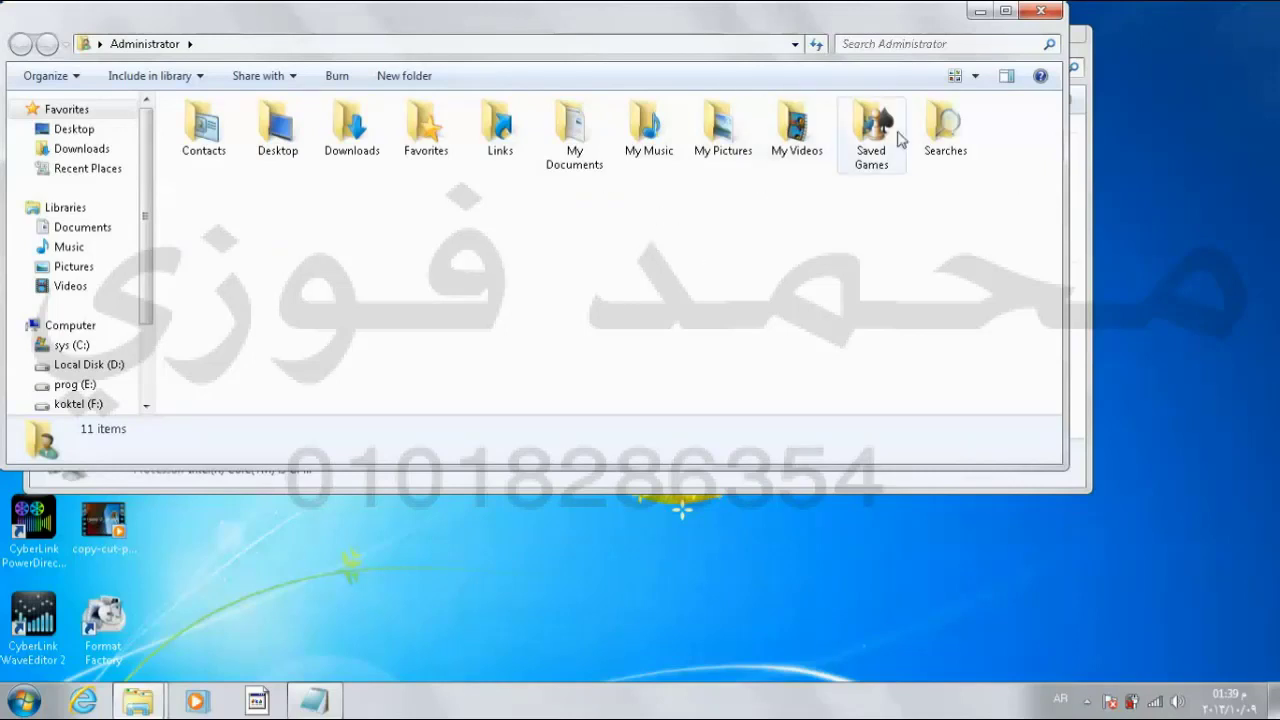
click(1082, 150)
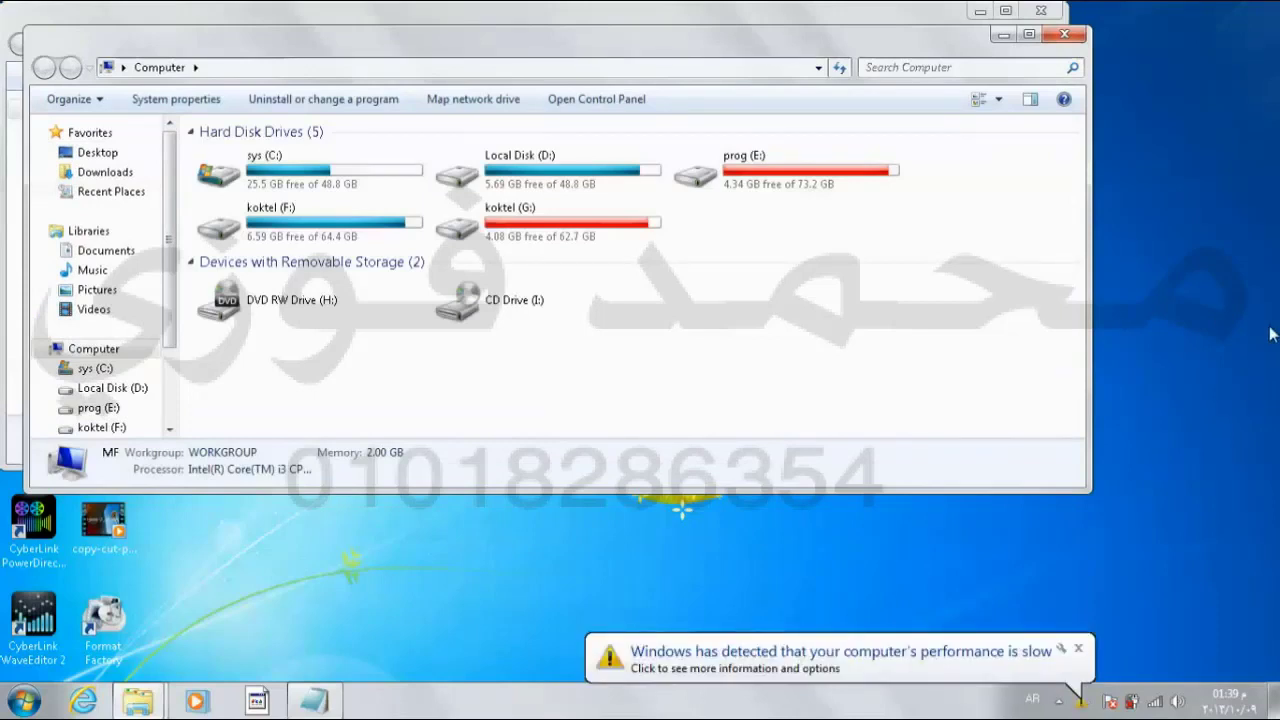
click(1080, 647)
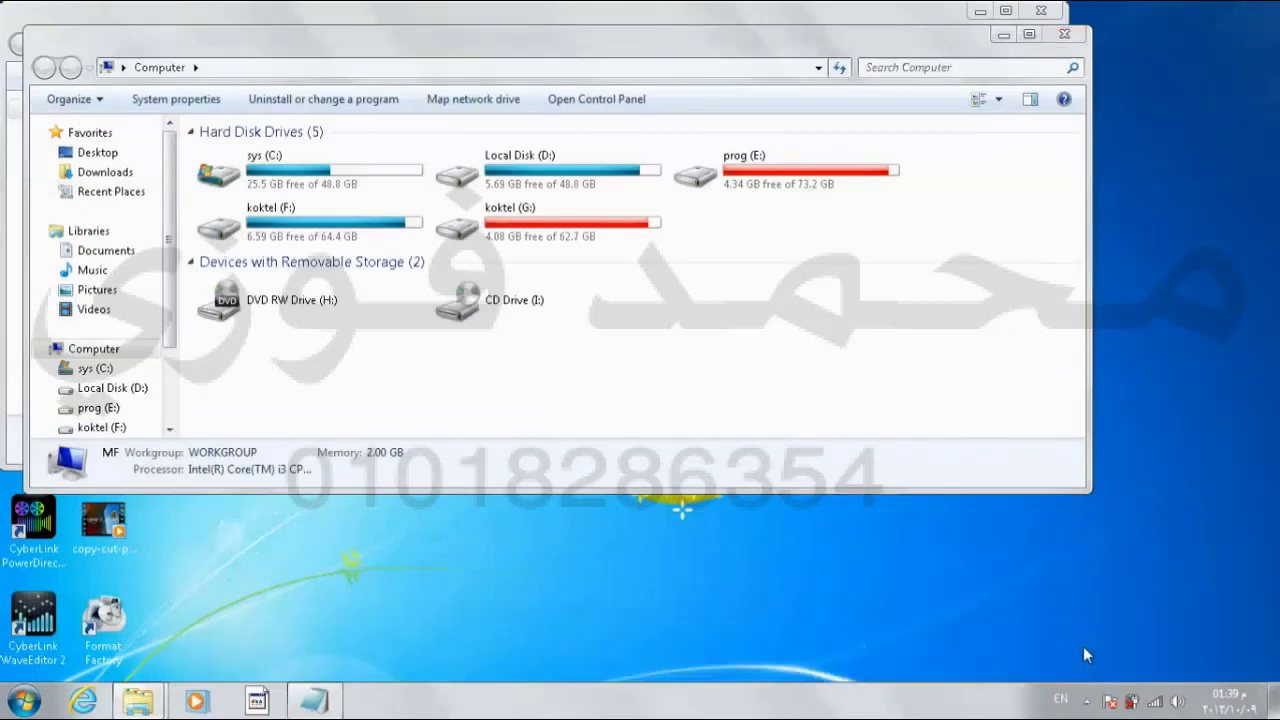
Step: Stack the windows, then place Computer and Administrator side by side
right_click(857, 712)
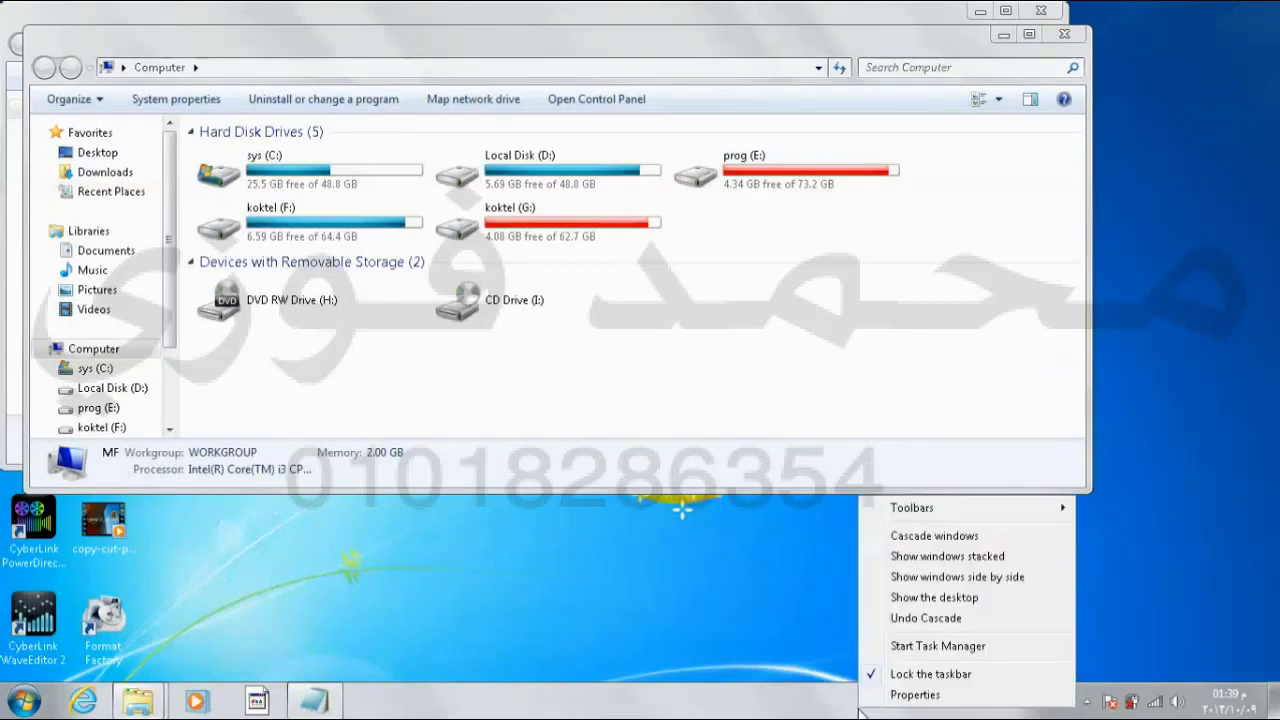
click(920, 561)
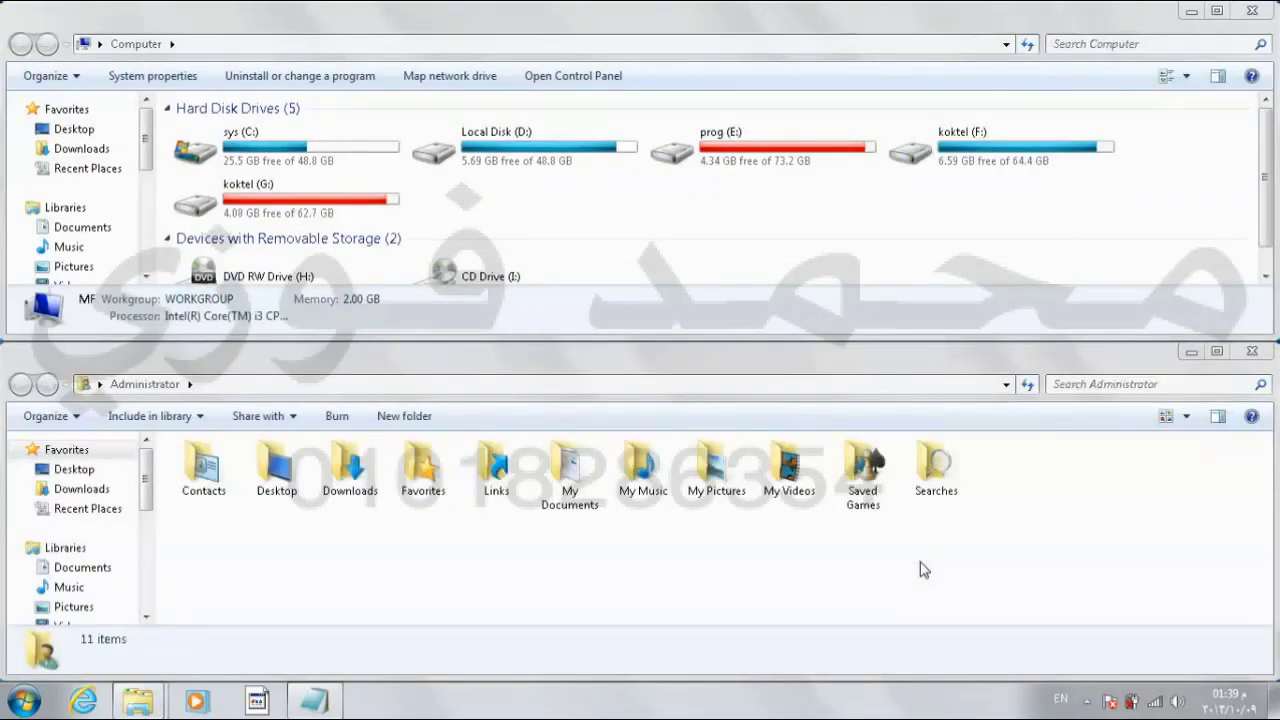
right_click(772, 710)
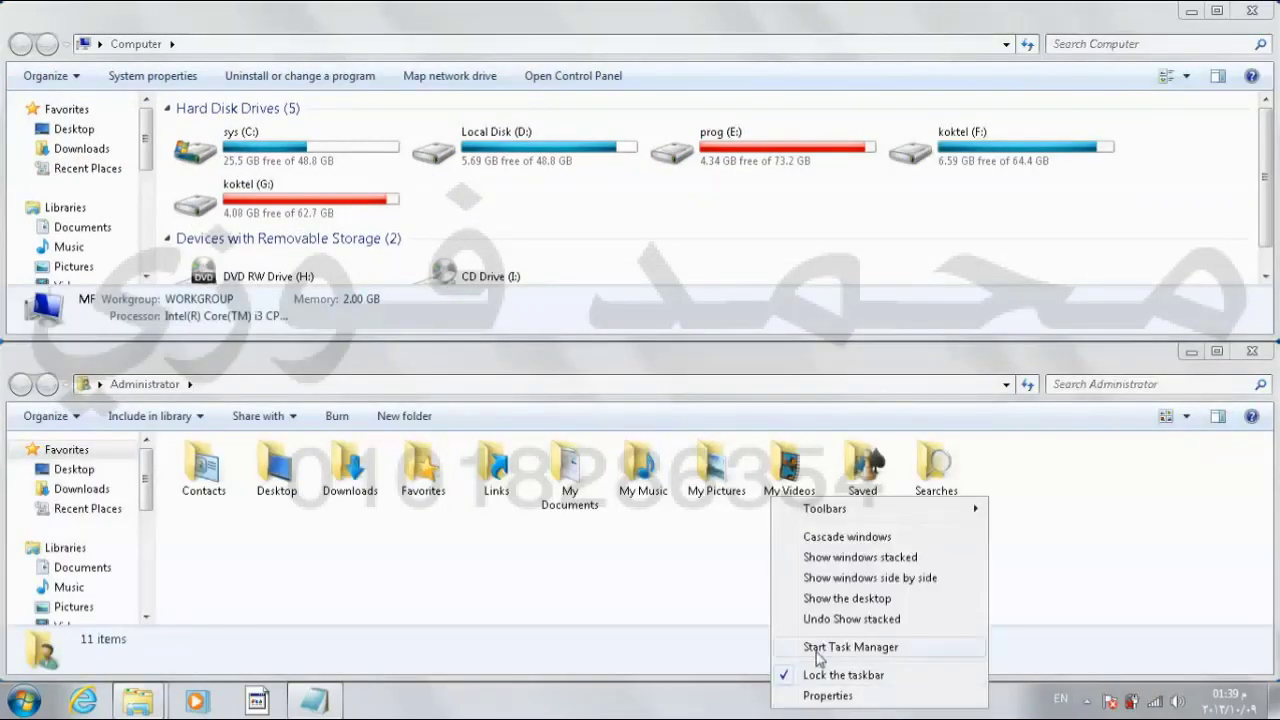
click(862, 580)
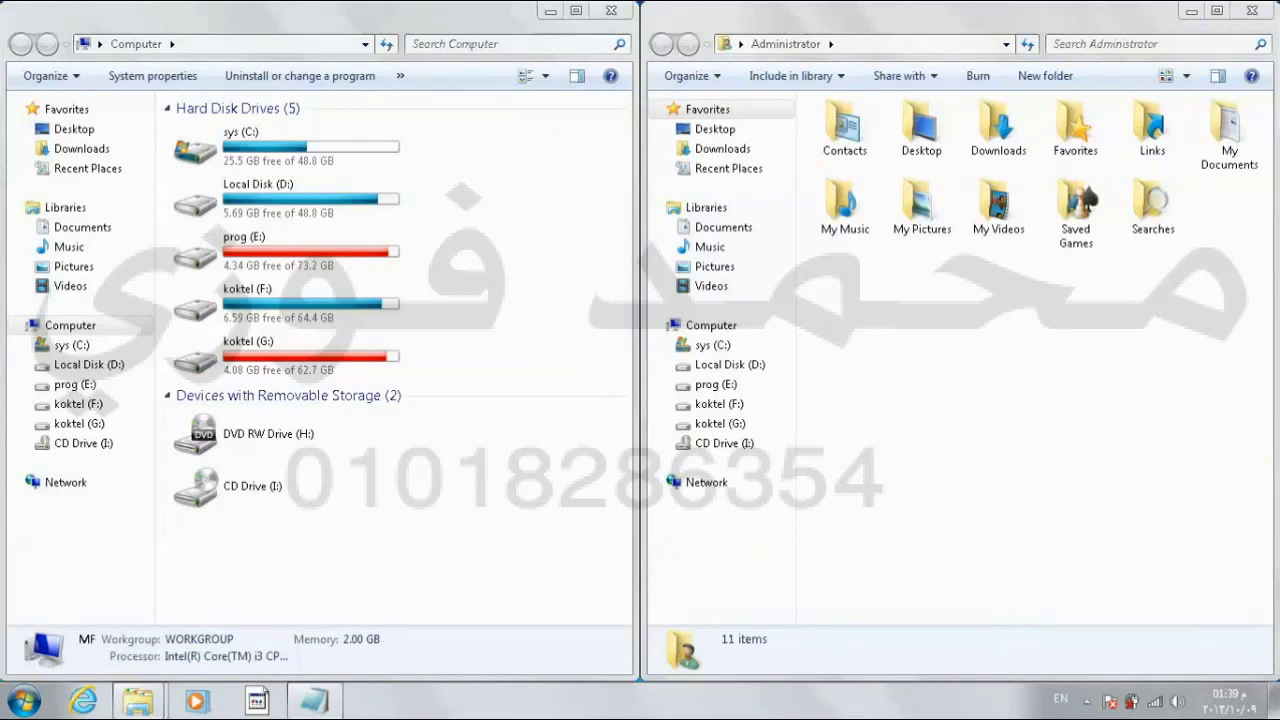
right_click(790, 702)
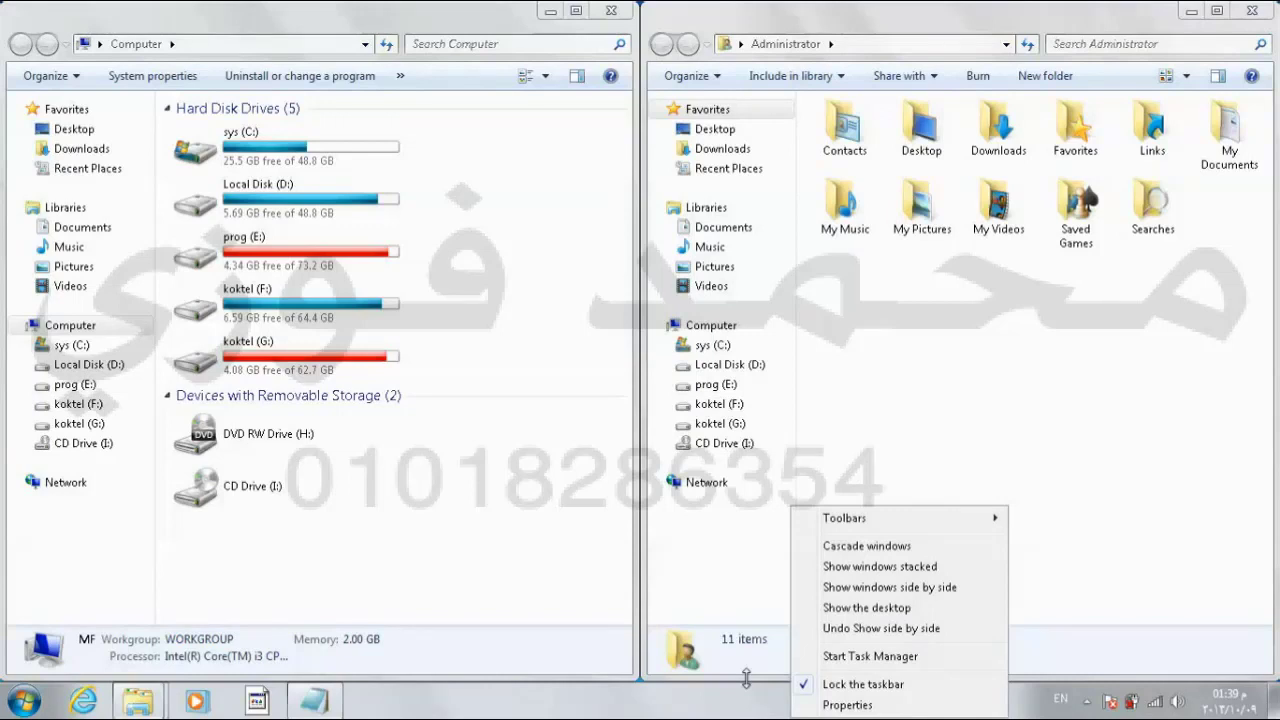
Step: Close the arrangement menu and minimize both the Administrator and Computer windows
click(855, 348)
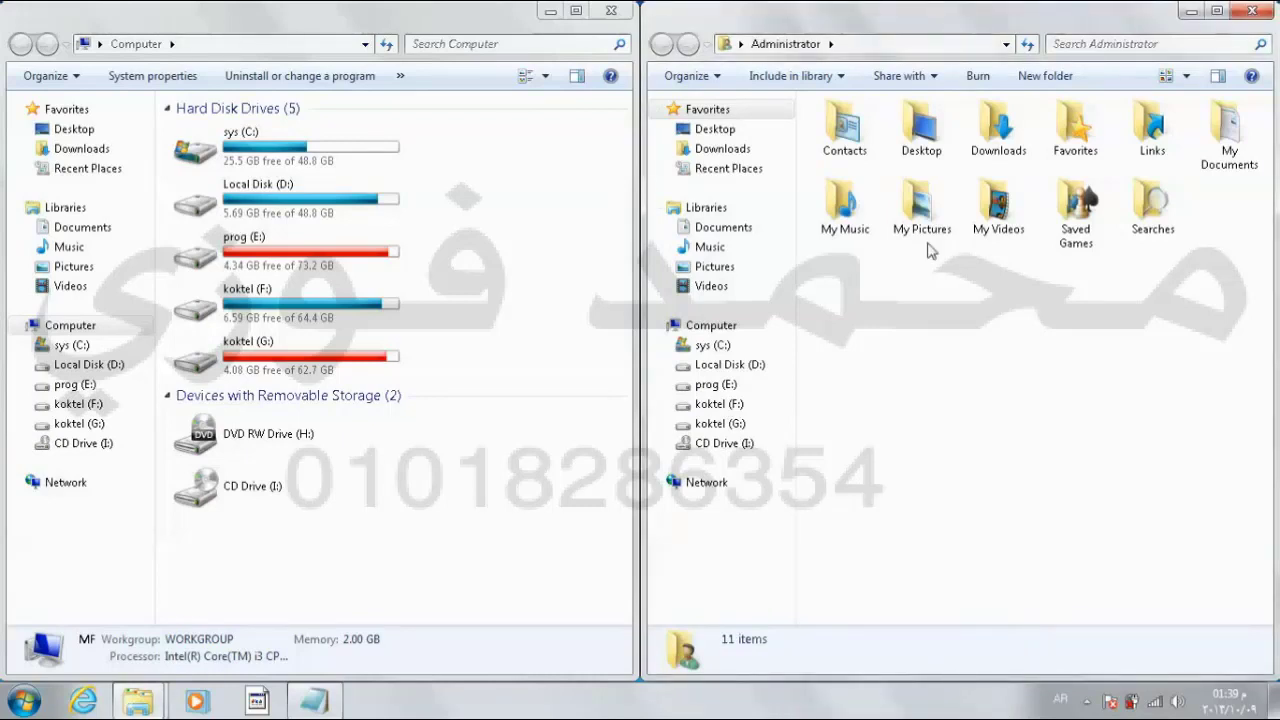
click(1192, 12)
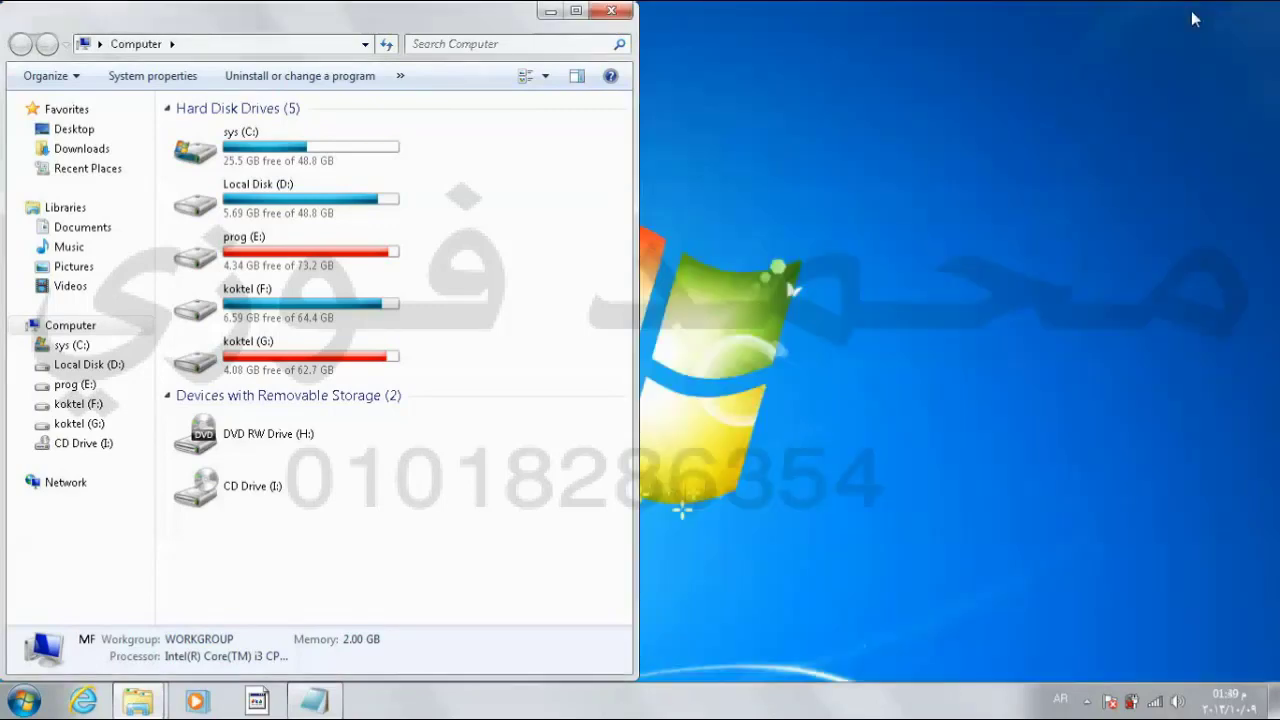
click(548, 12)
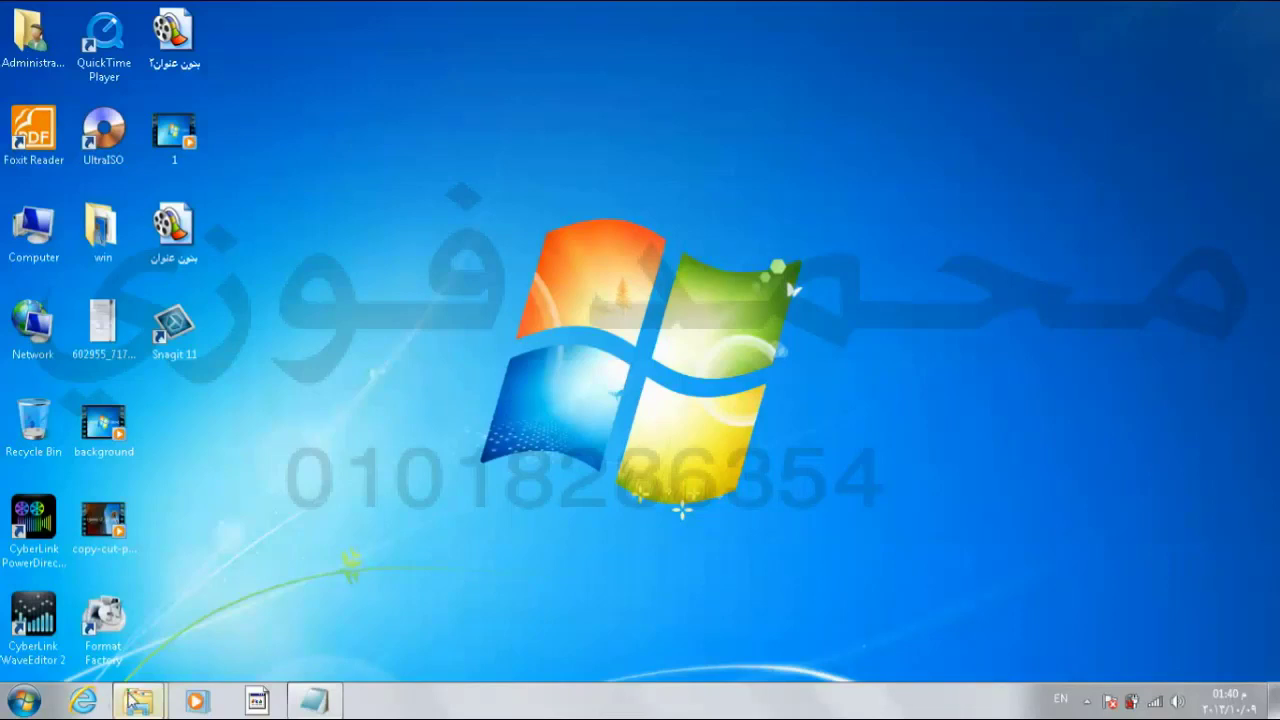
Step: Restore both windows from their taskbar previews, then use Show desktop to clear them away
mouse_move(138, 701)
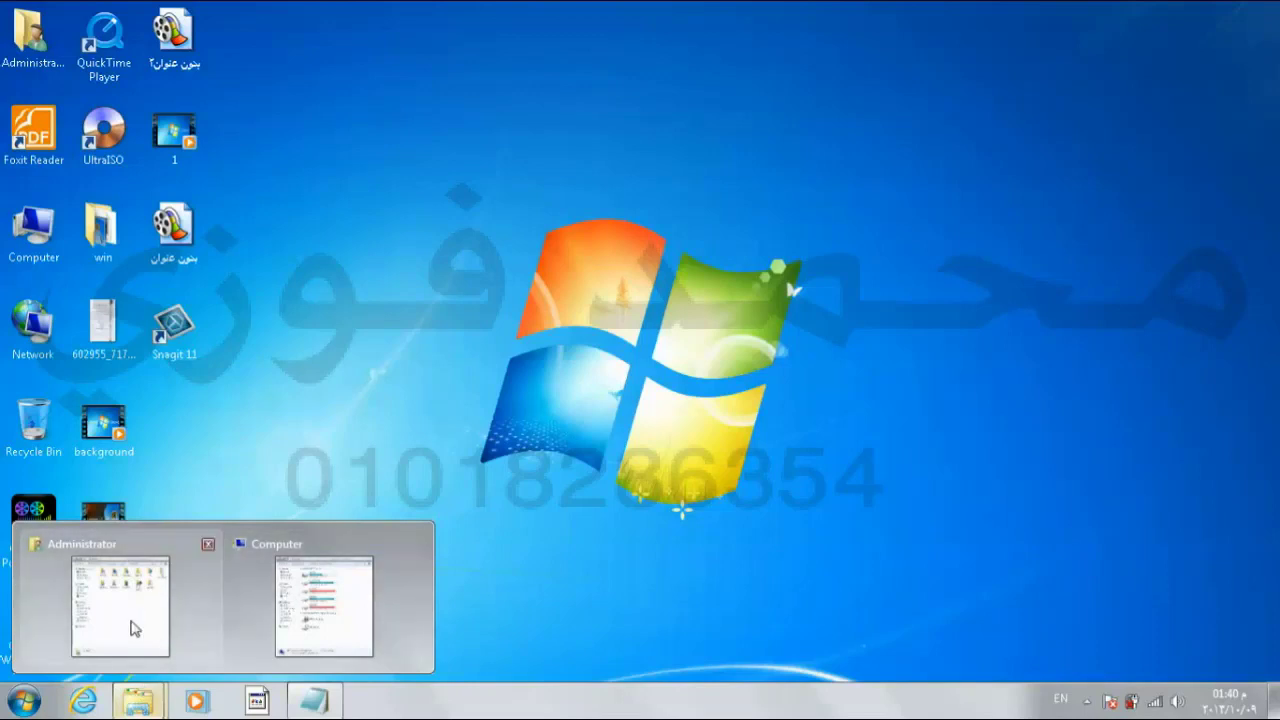
click(132, 626)
mouse_move(138, 701)
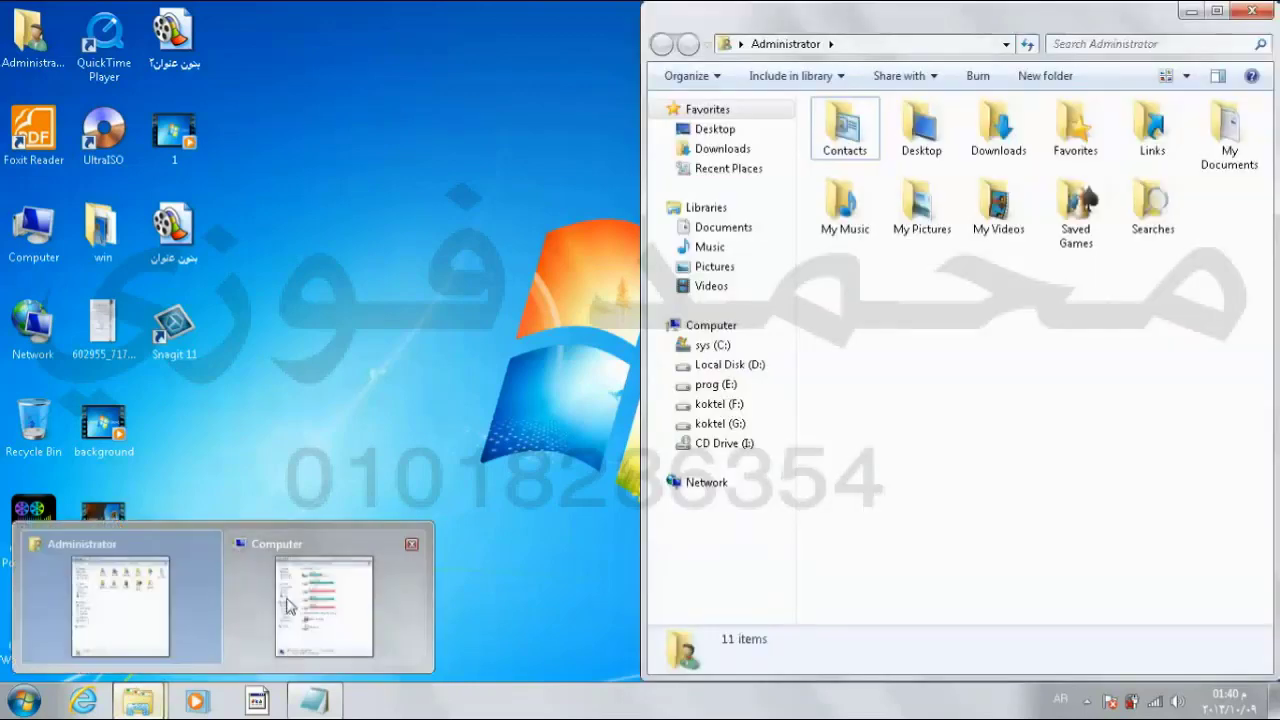
click(318, 604)
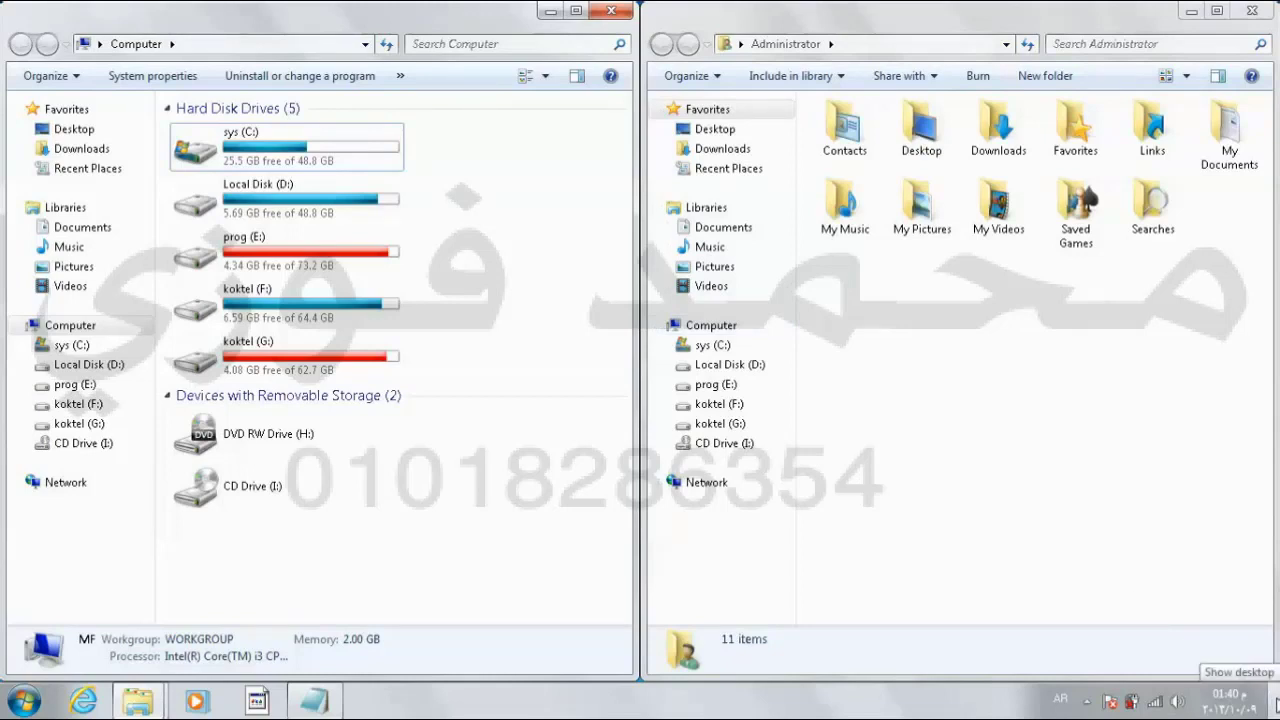
click(1275, 700)
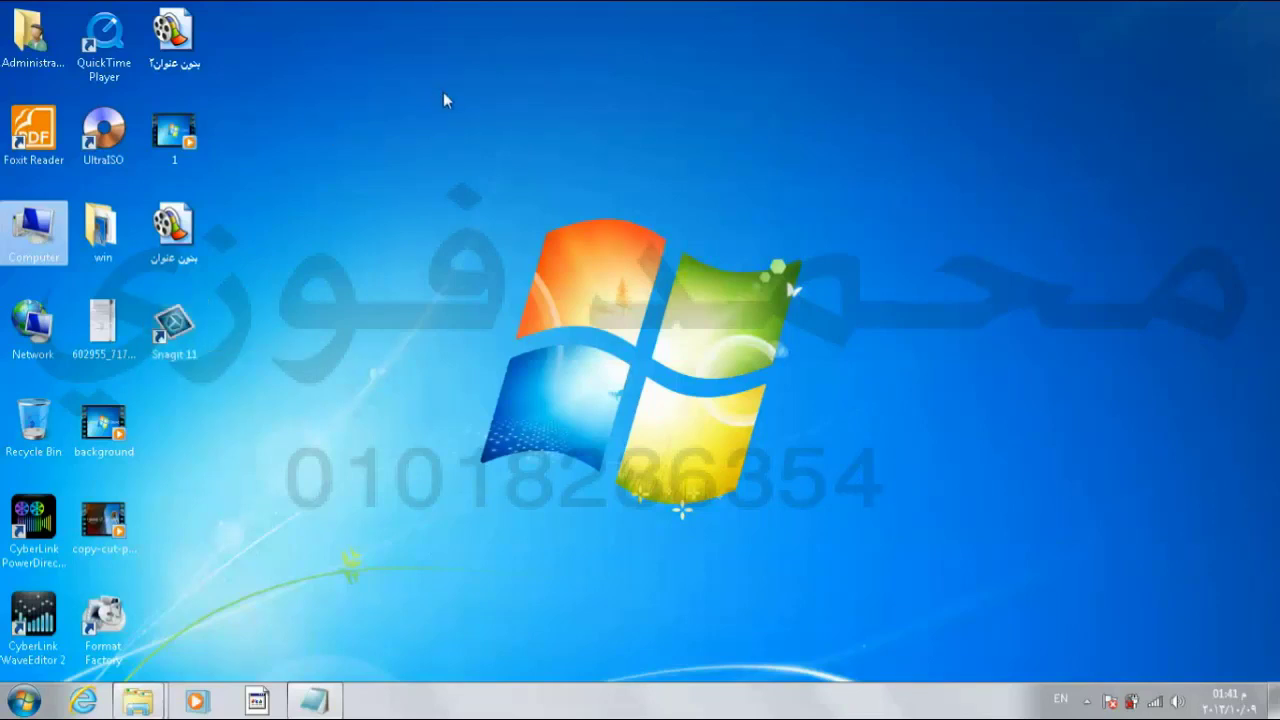
right_click(539, 104)
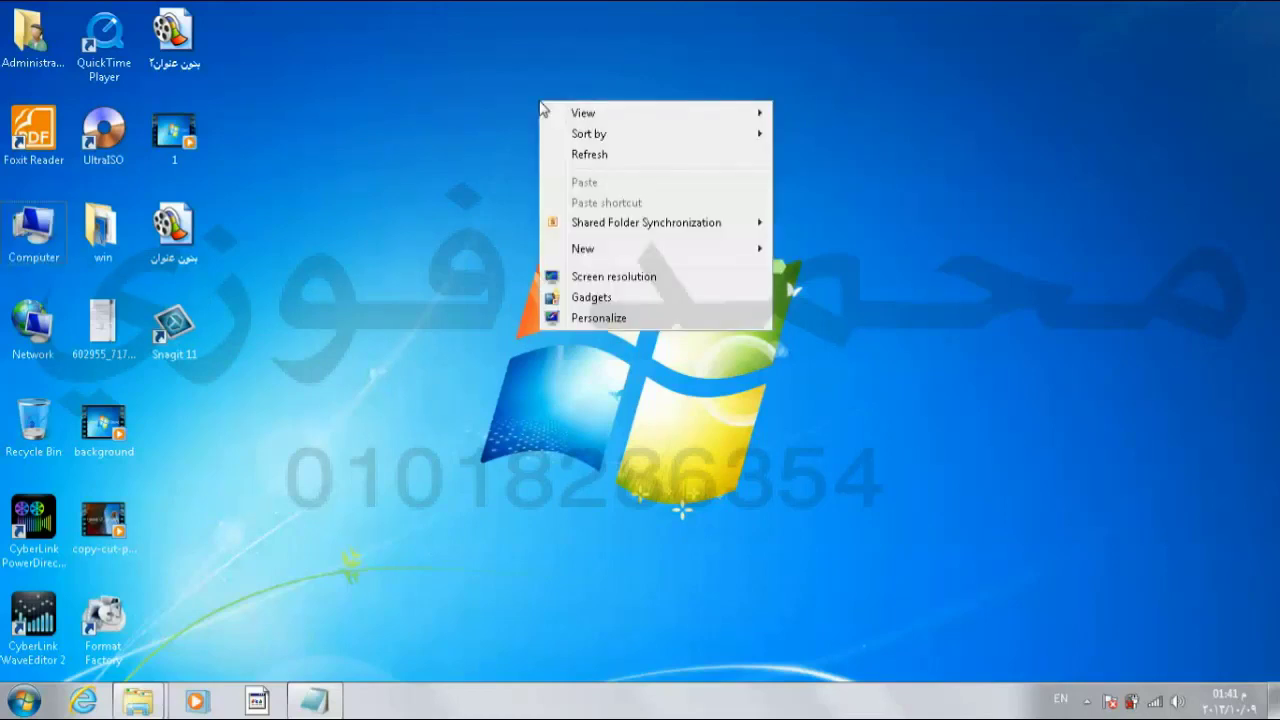
mouse_move(556, 118)
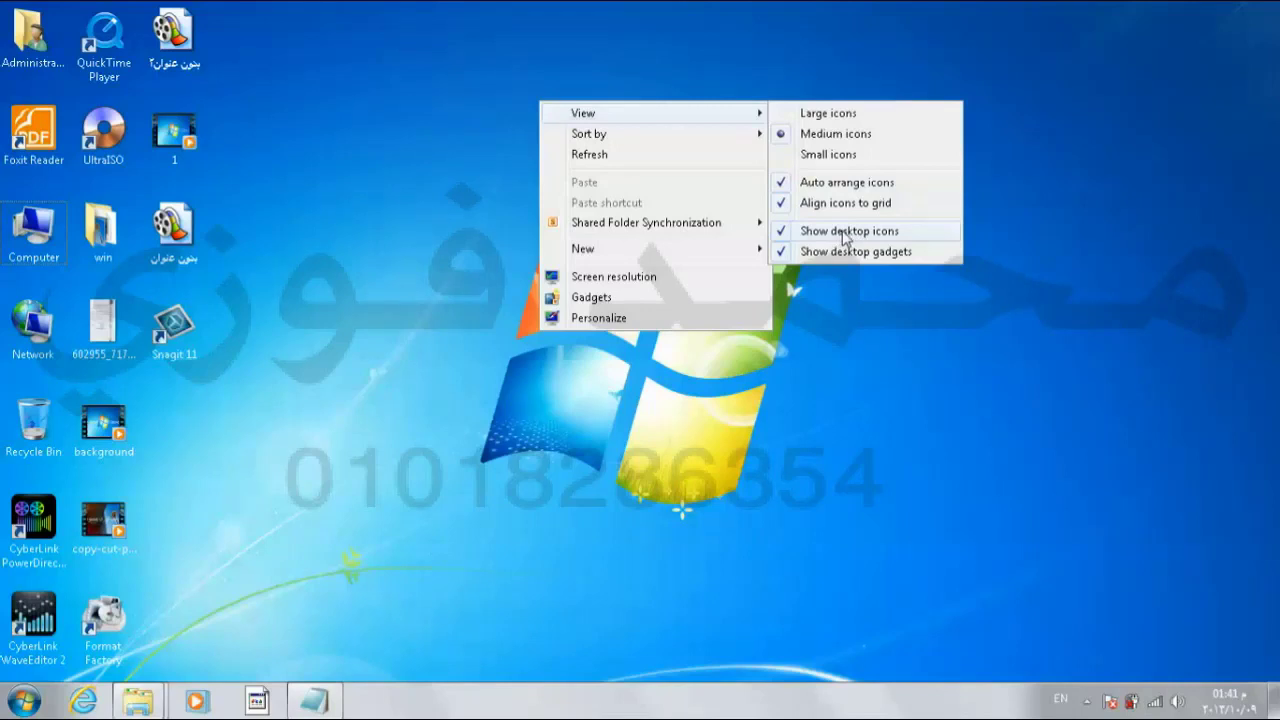
click(843, 231)
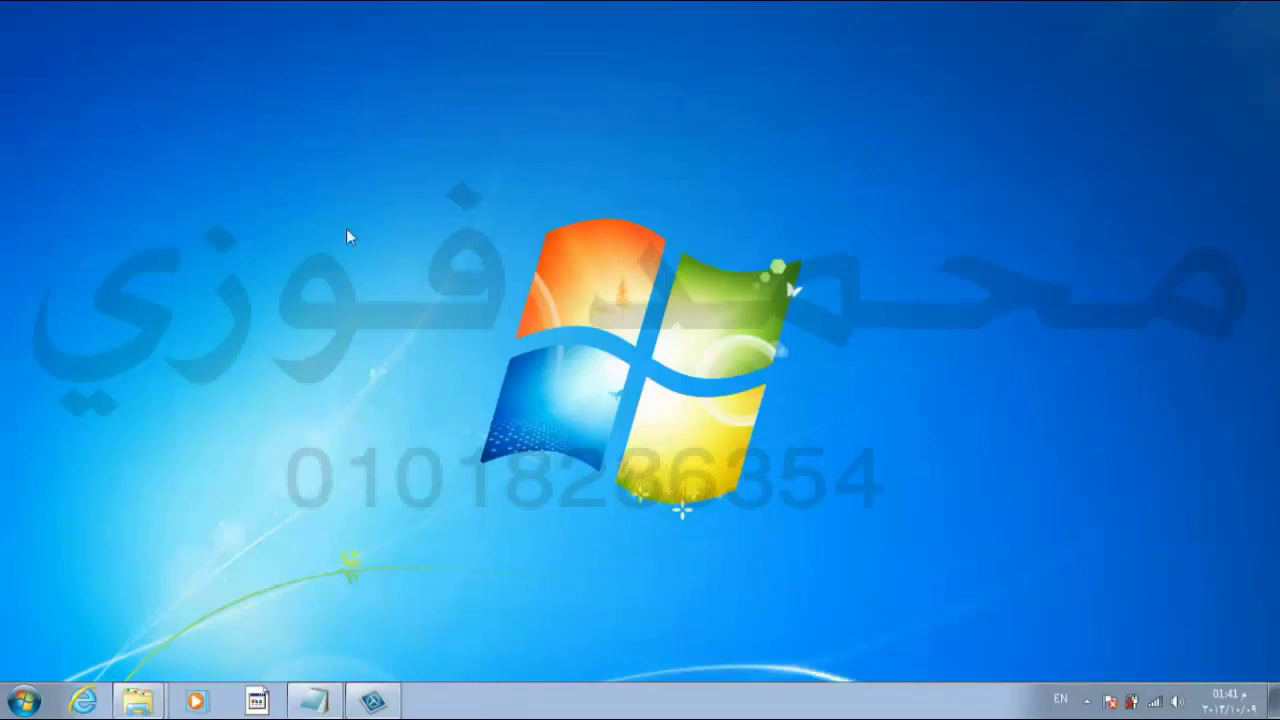
right_click(441, 149)
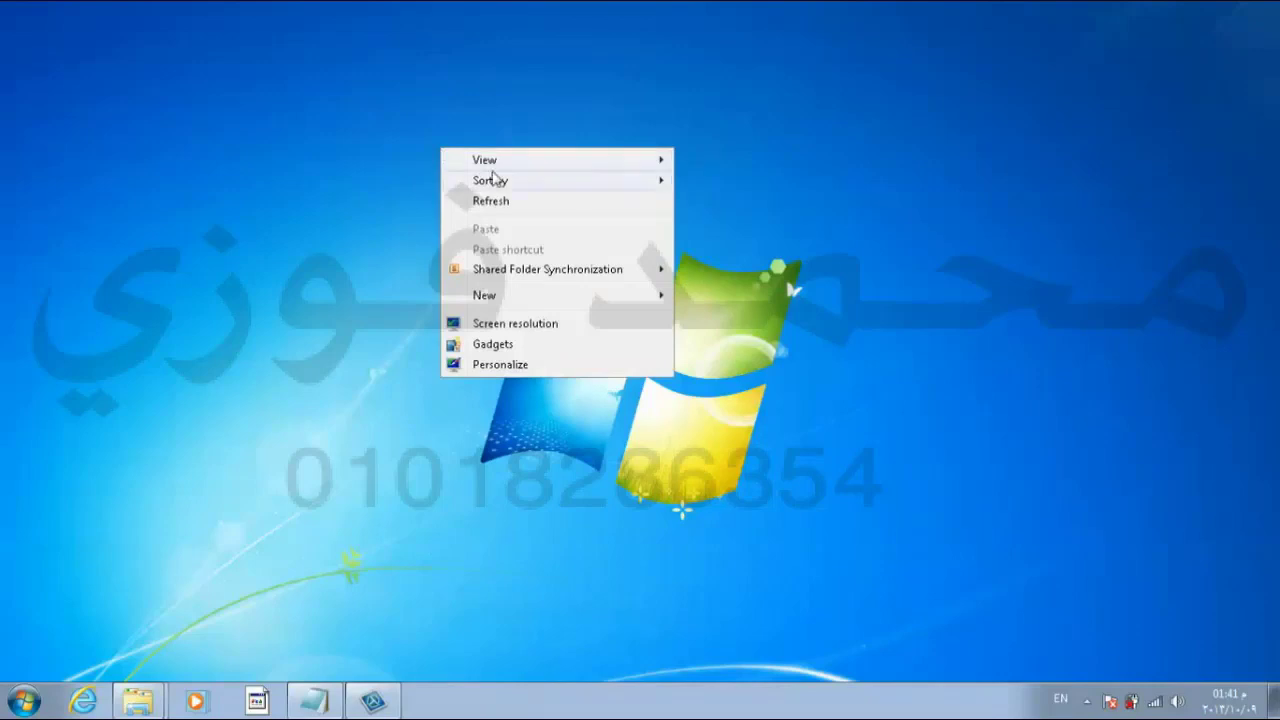
mouse_move(500, 162)
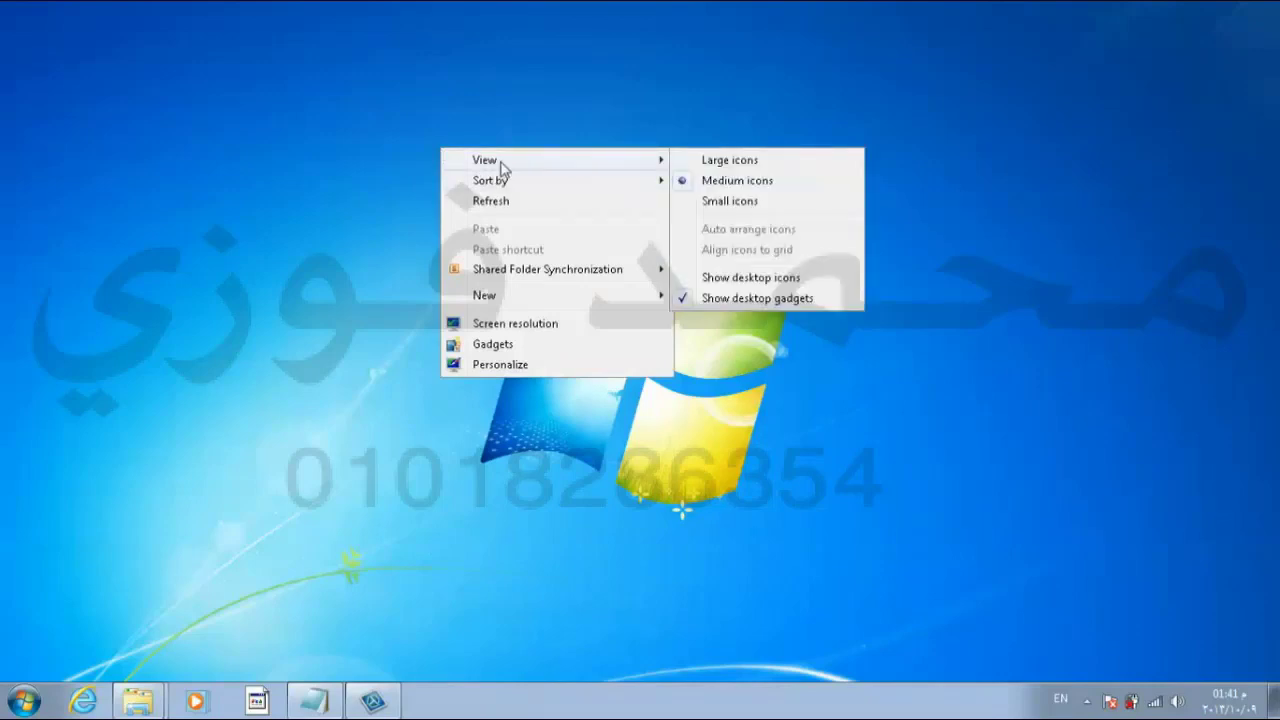
click(715, 278)
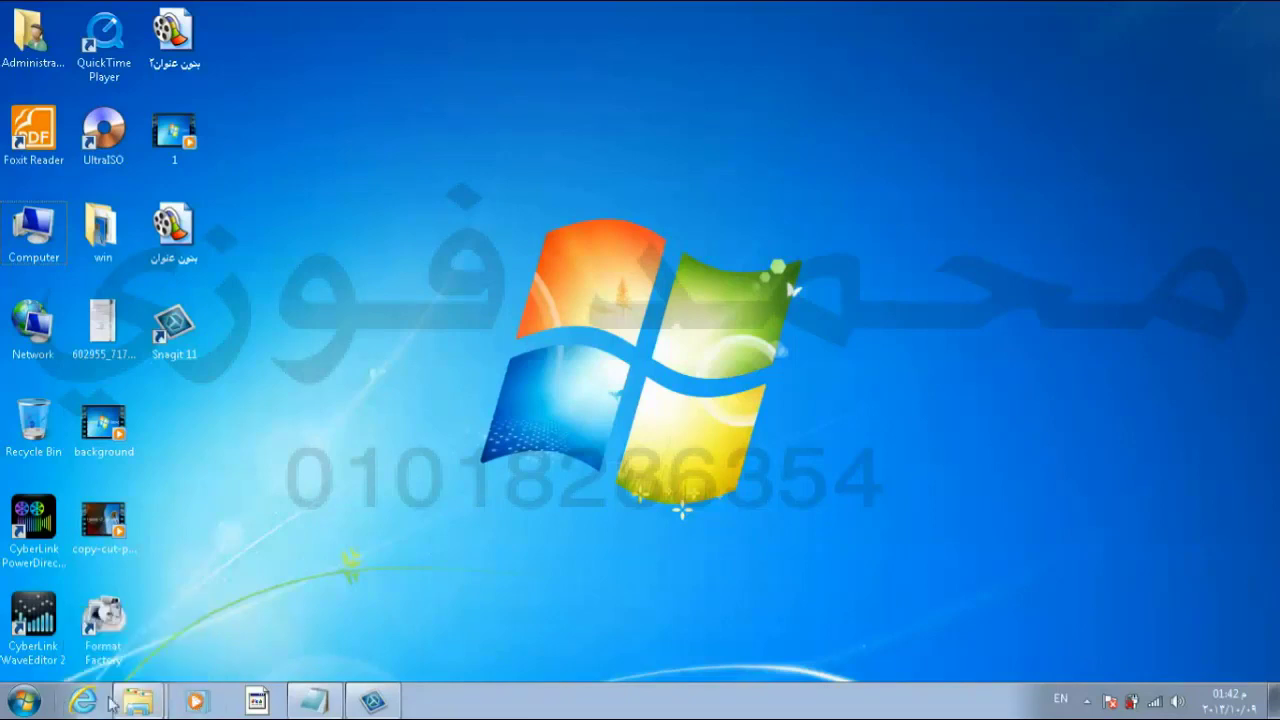
mouse_move(163, 704)
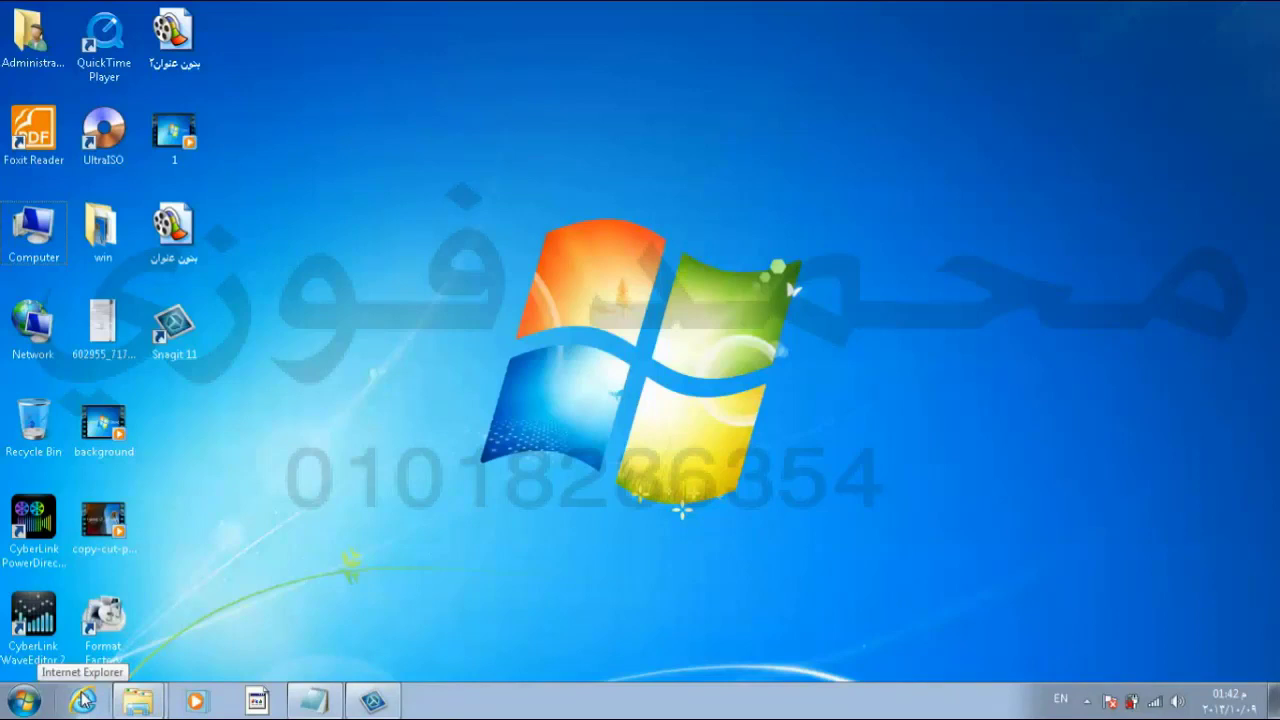
right_click(84, 699)
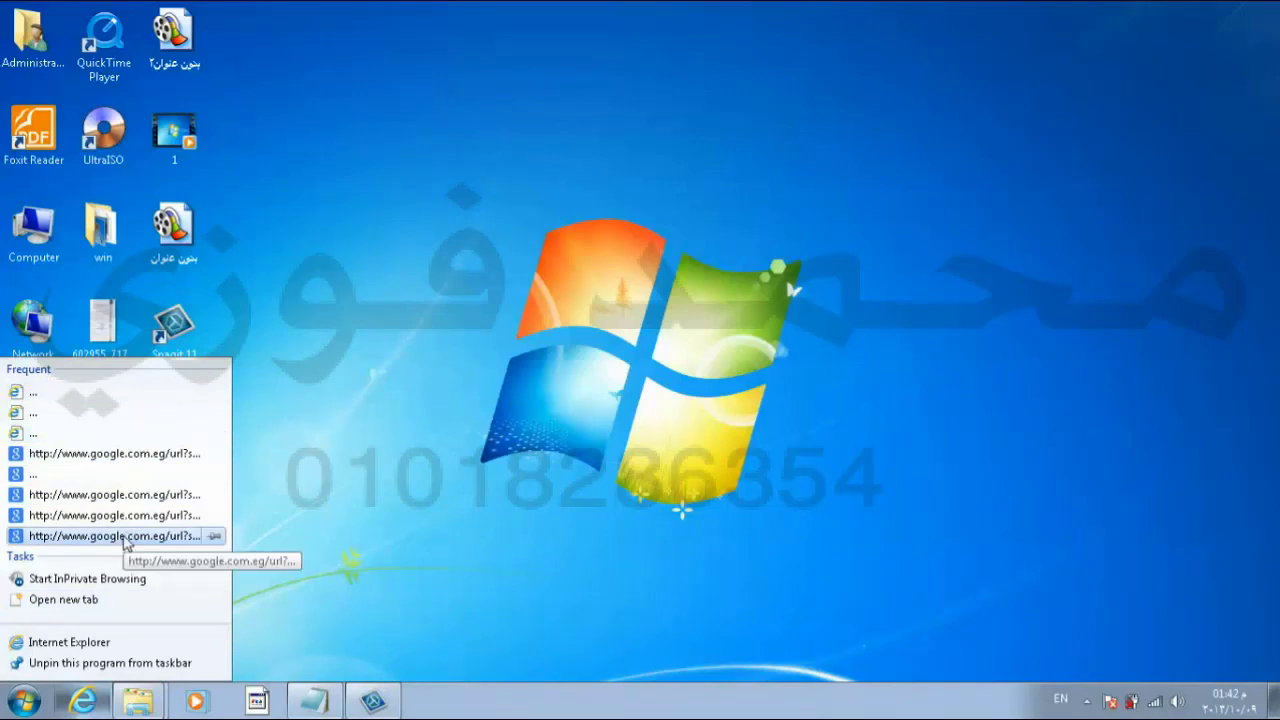
right_click(137, 700)
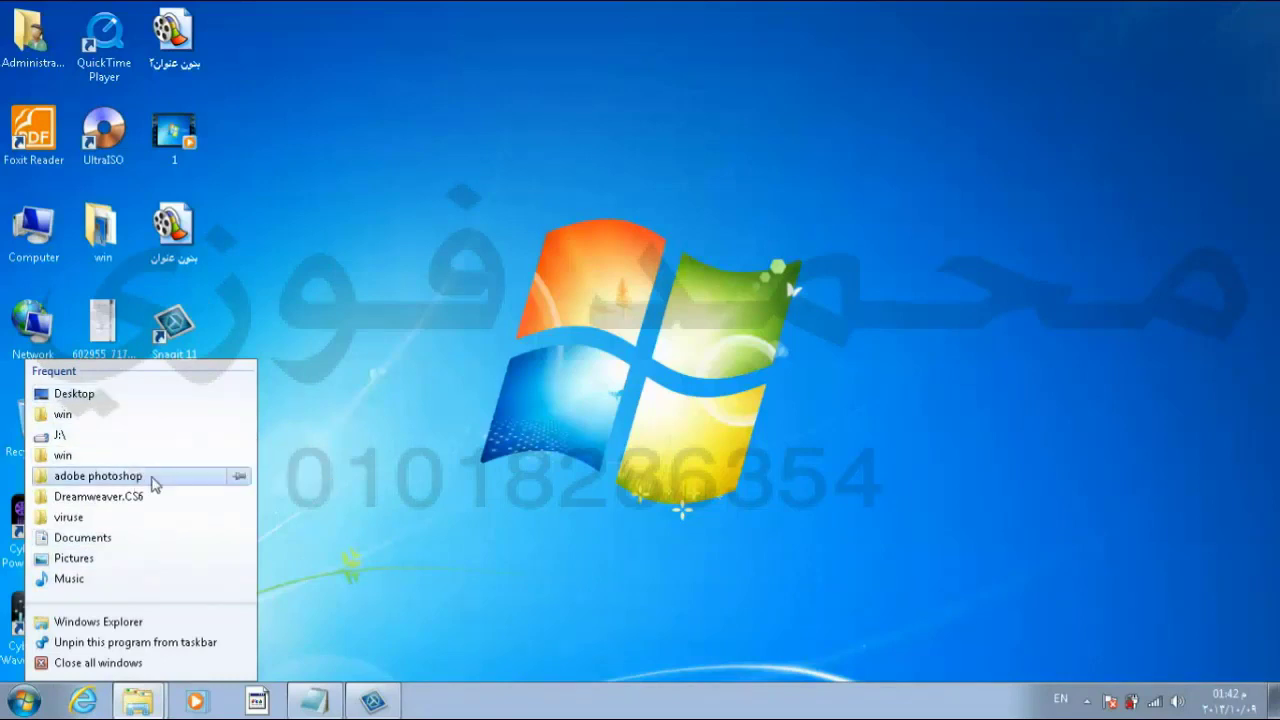
right_click(196, 703)
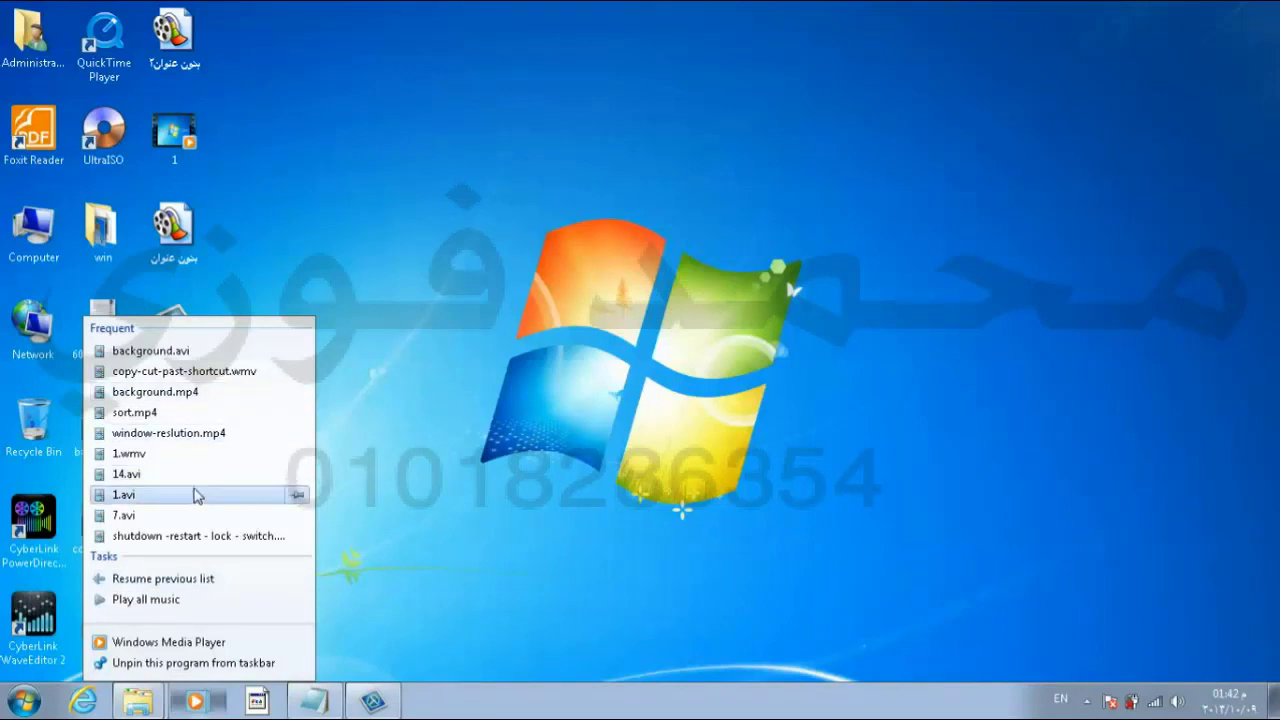
right_click(257, 700)
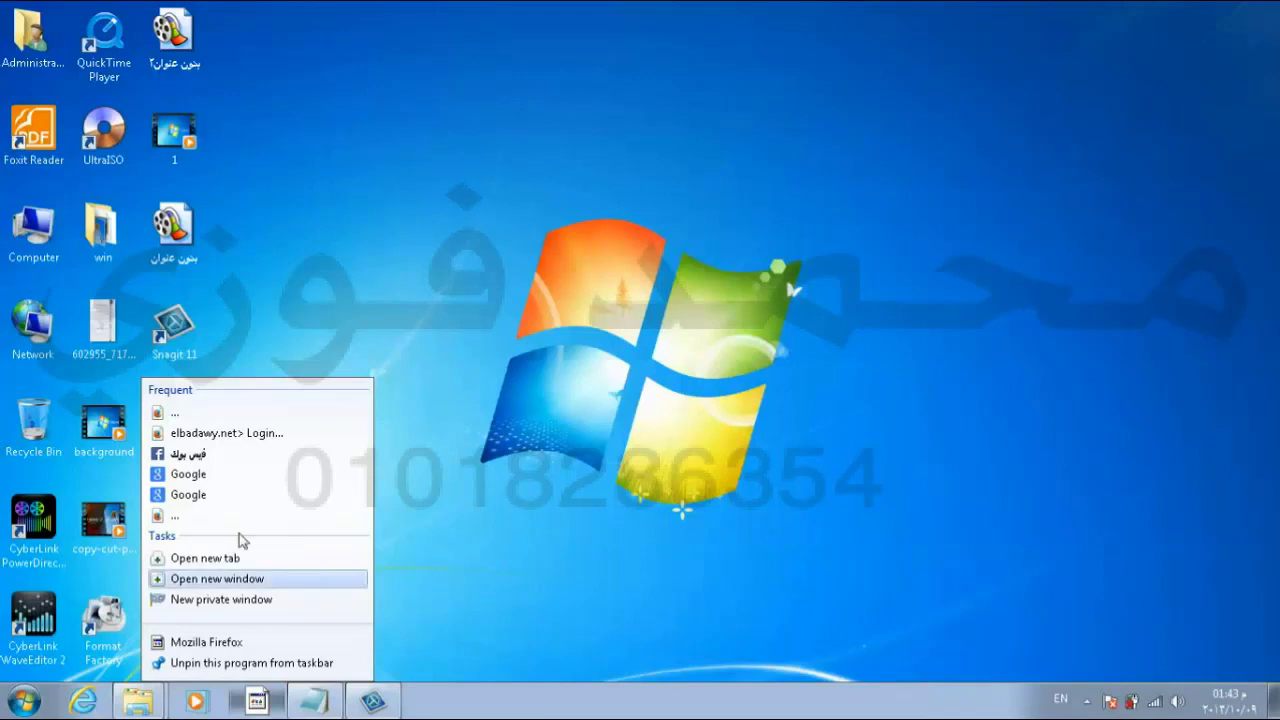
click(553, 222)
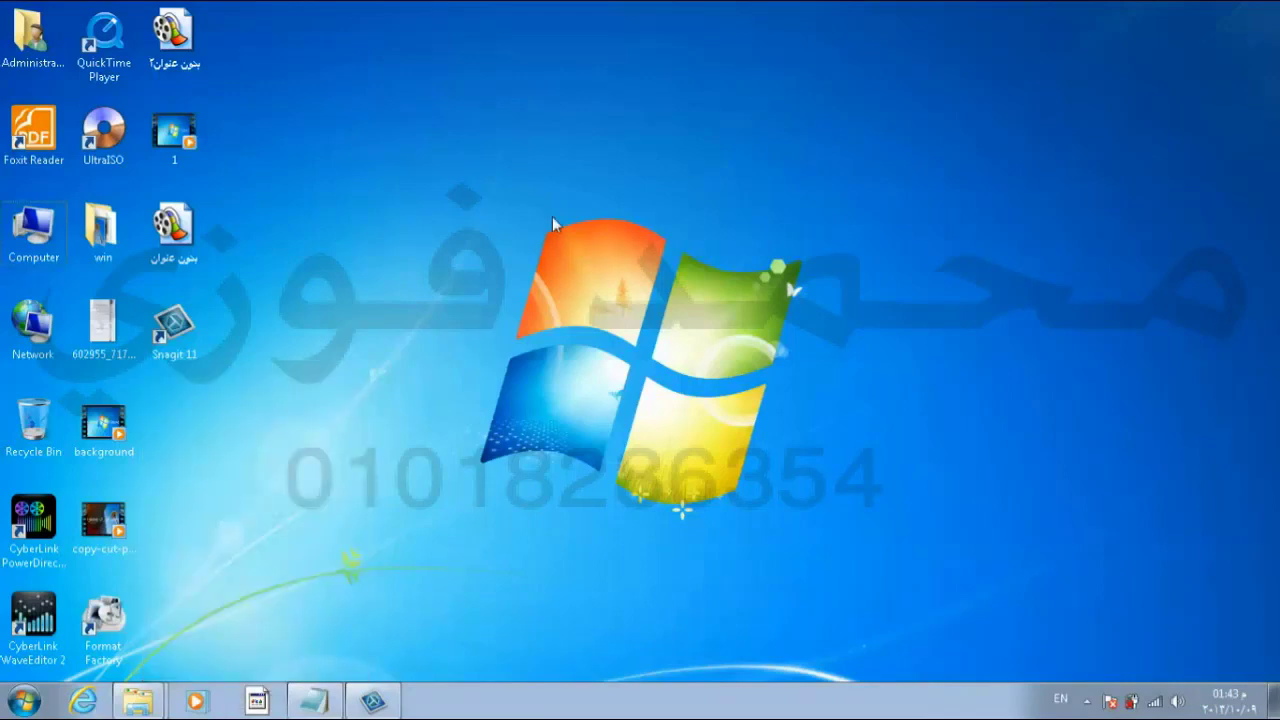
Step: Add the Clock gadget from the Gadgets gallery to the desktop and close the gallery
right_click(556, 159)
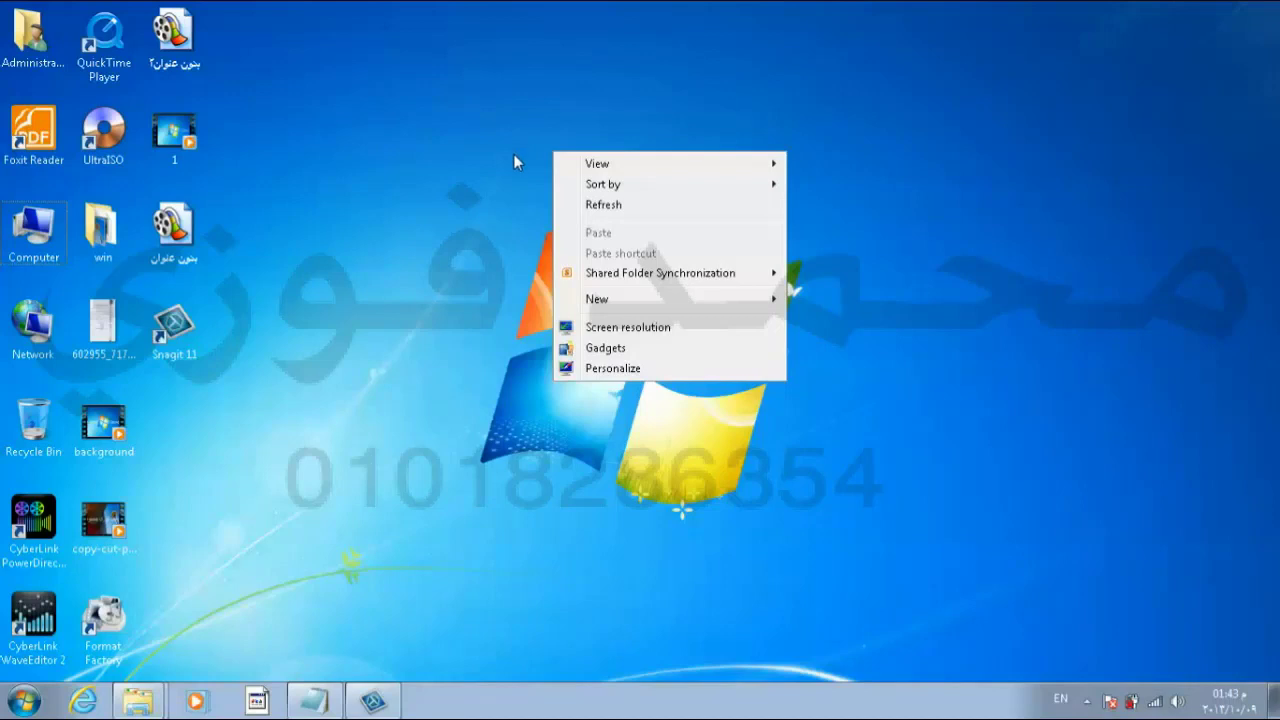
click(605, 348)
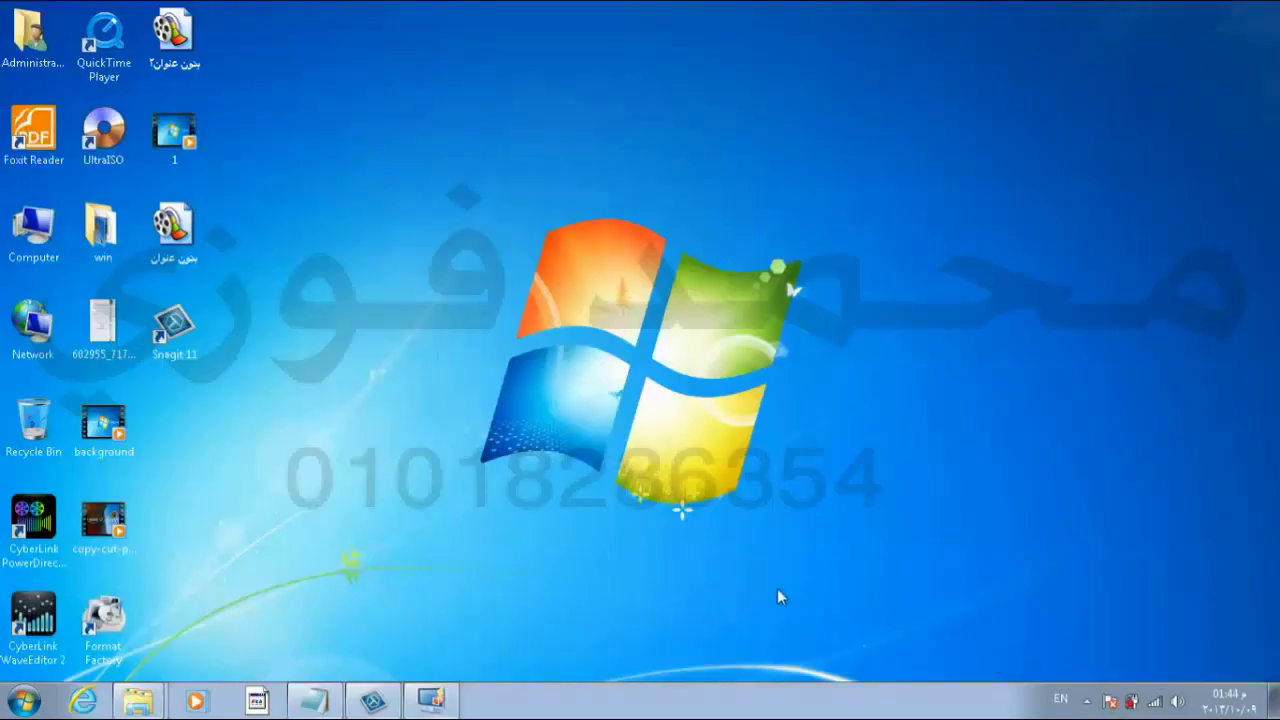
click(432, 700)
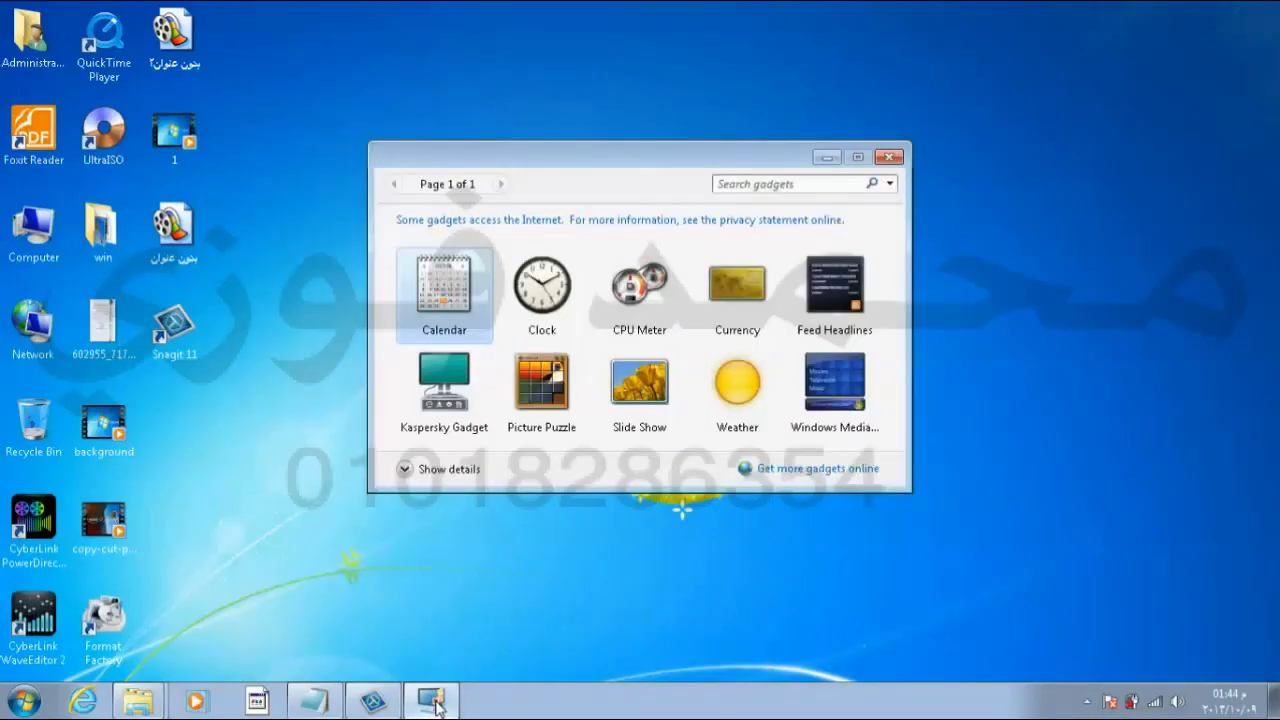
right_click(309, 319)
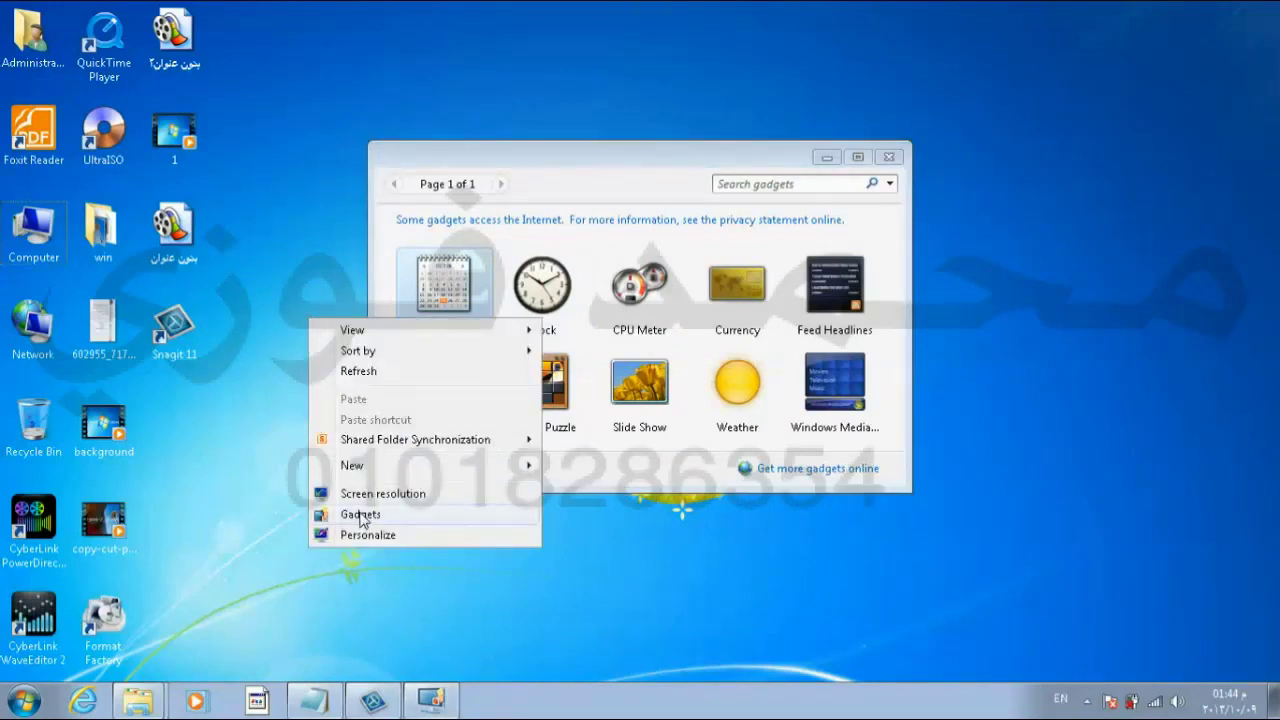
click(520, 123)
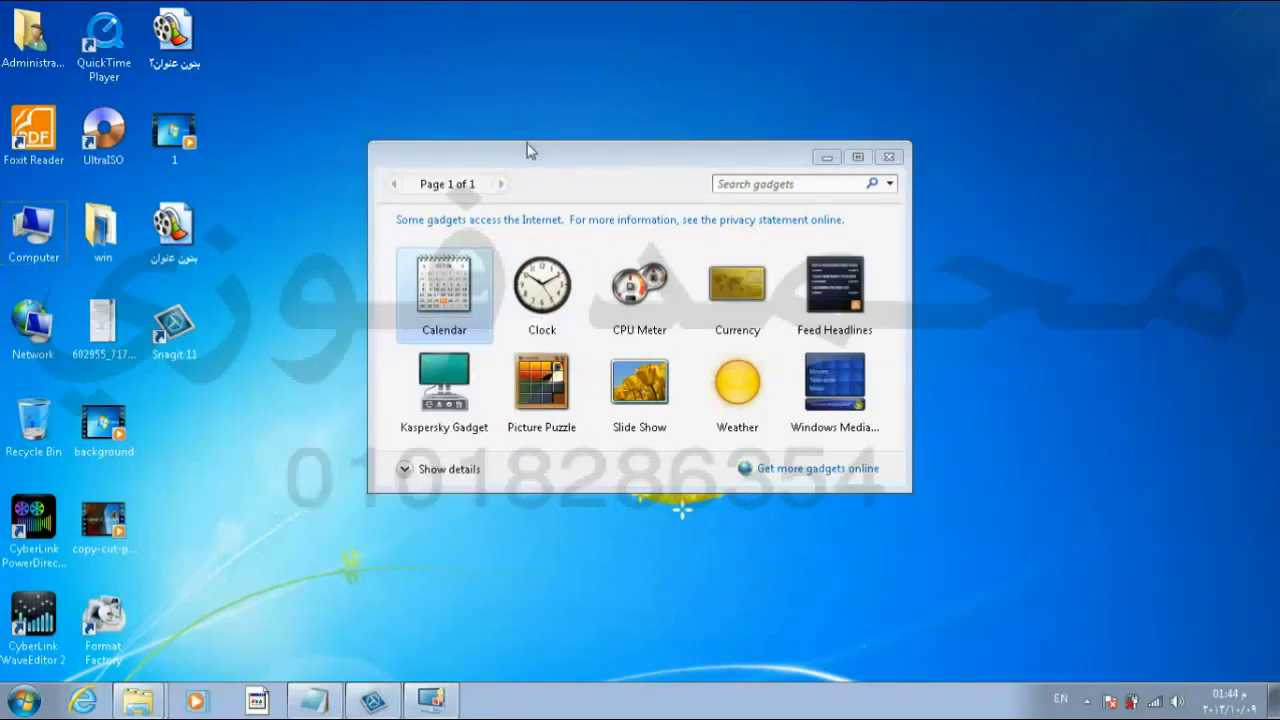
click(548, 285)
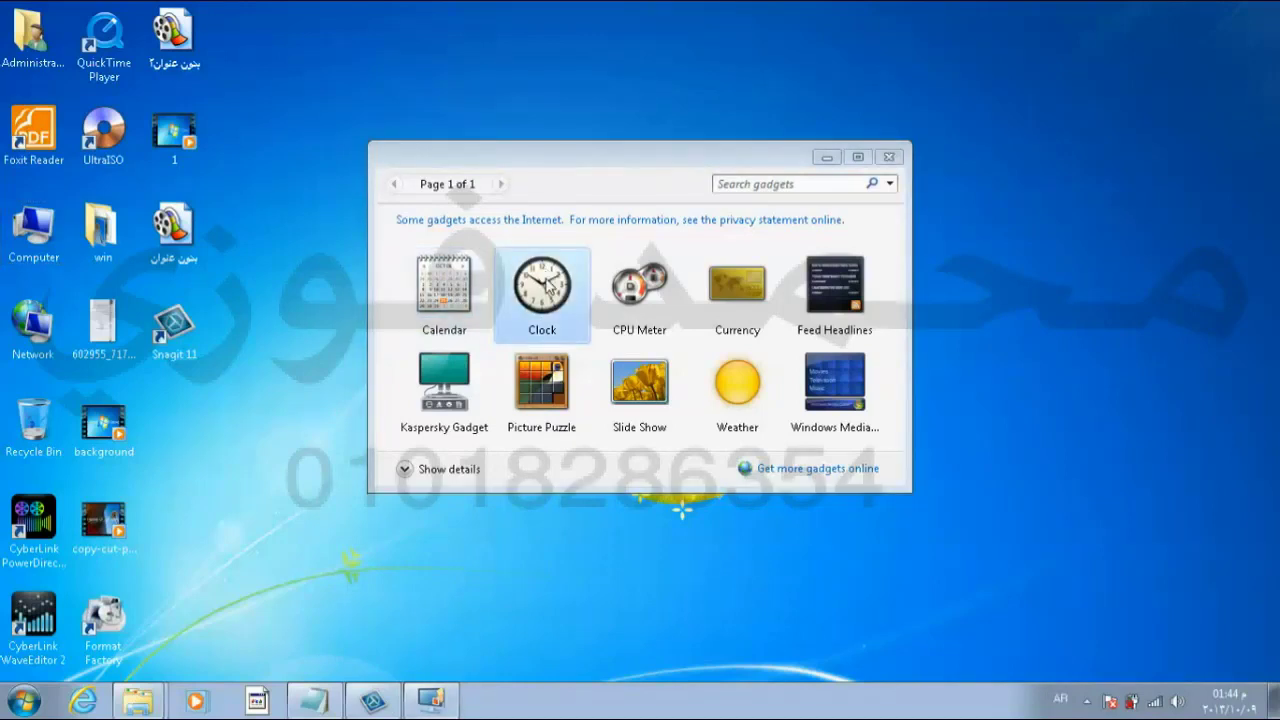
double_click(548, 285)
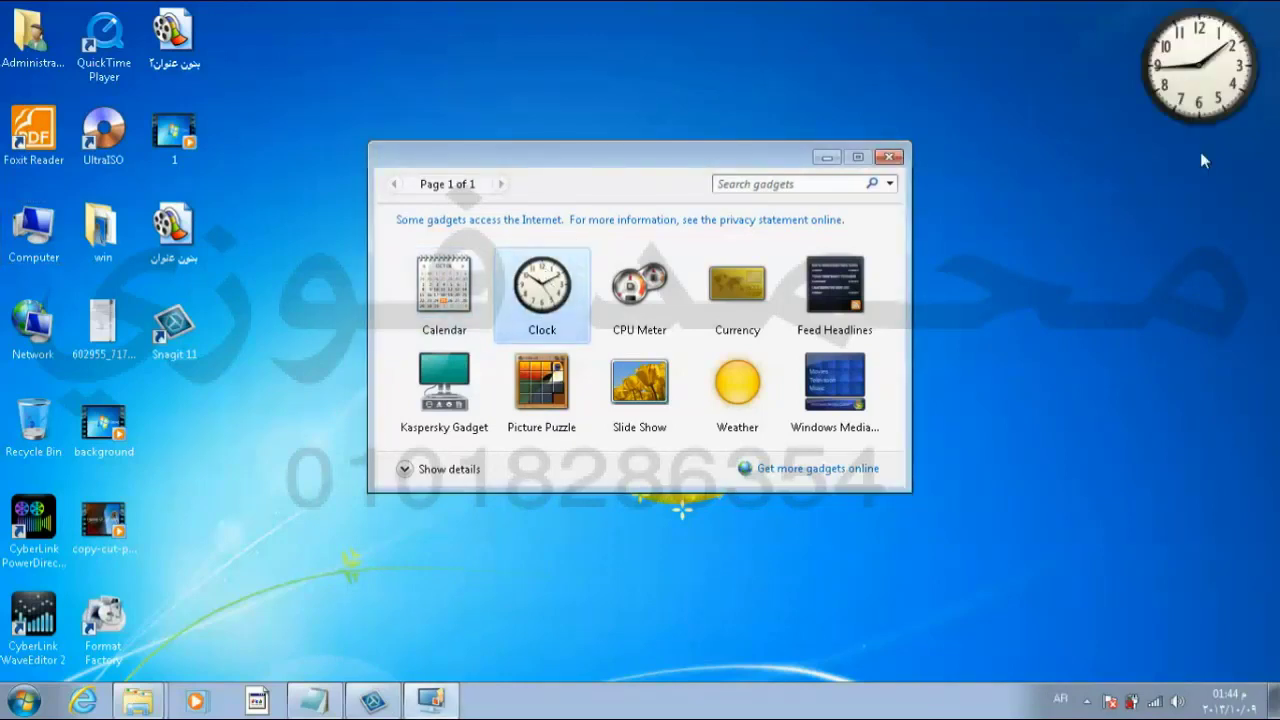
click(889, 157)
mouse_move(1185, 64)
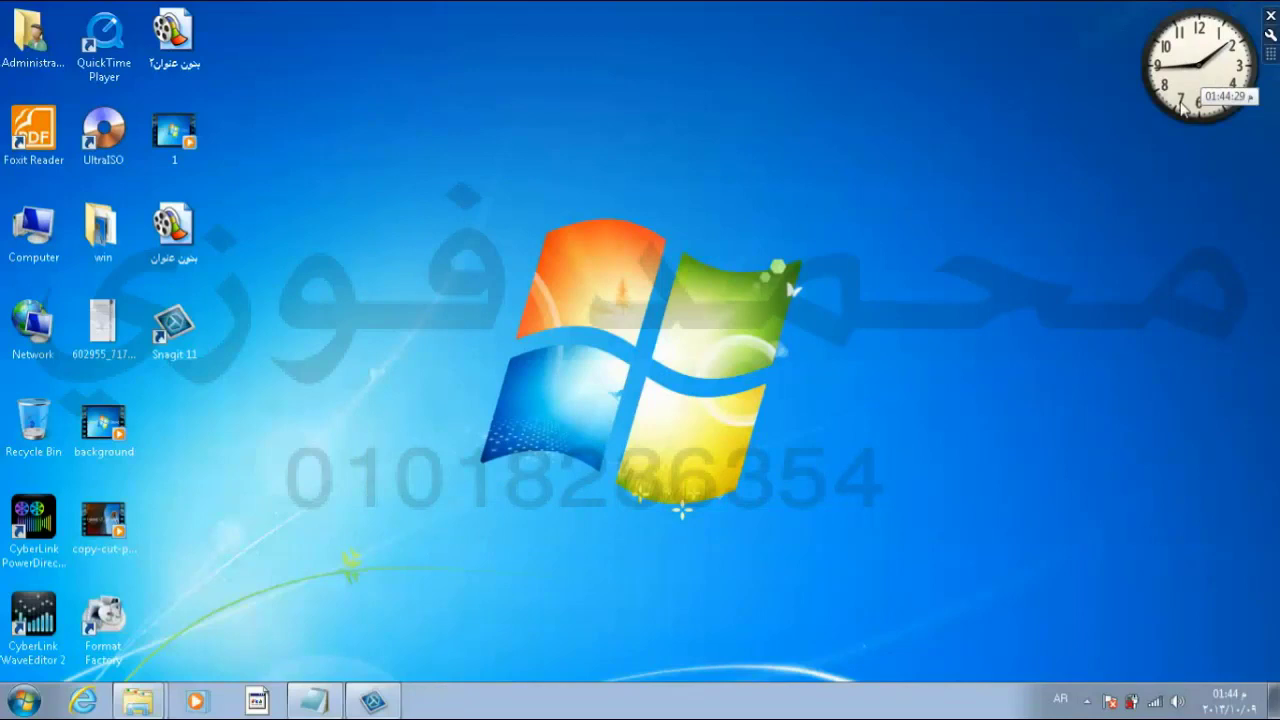
Step: In the clock's options, step through the designs to the pink cat clock (8 of 8)
click(1270, 37)
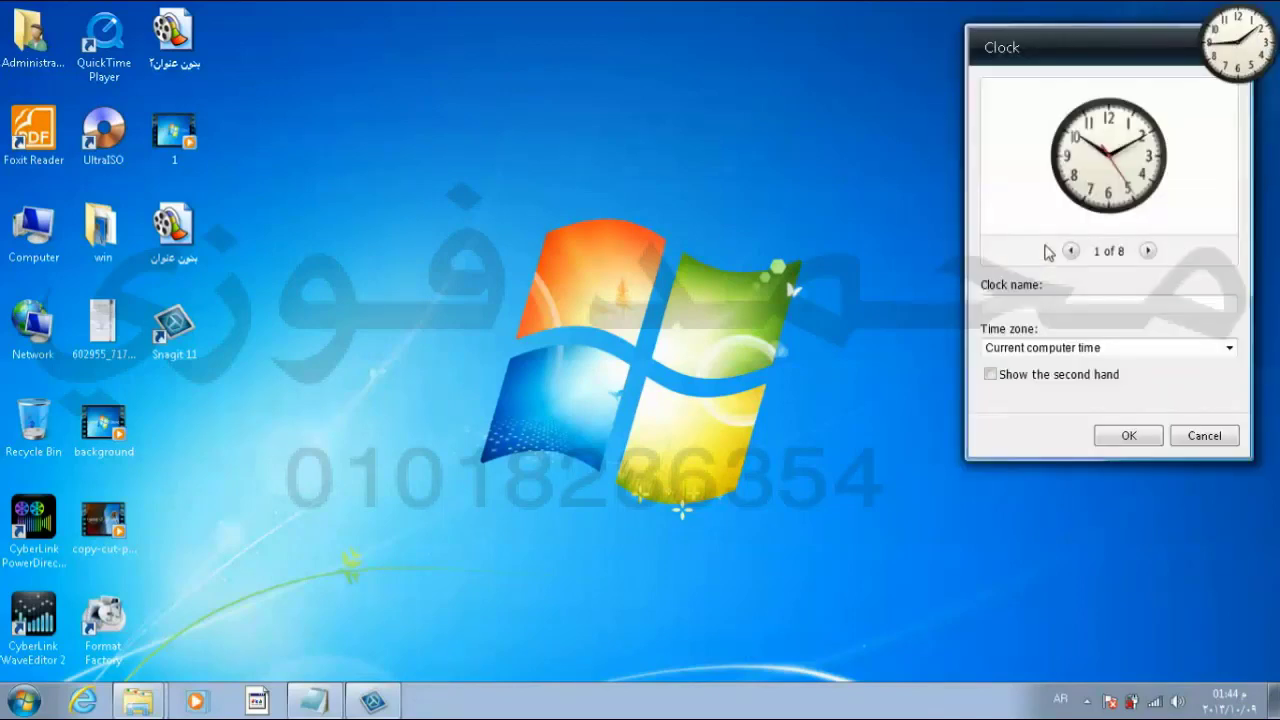
click(1148, 251)
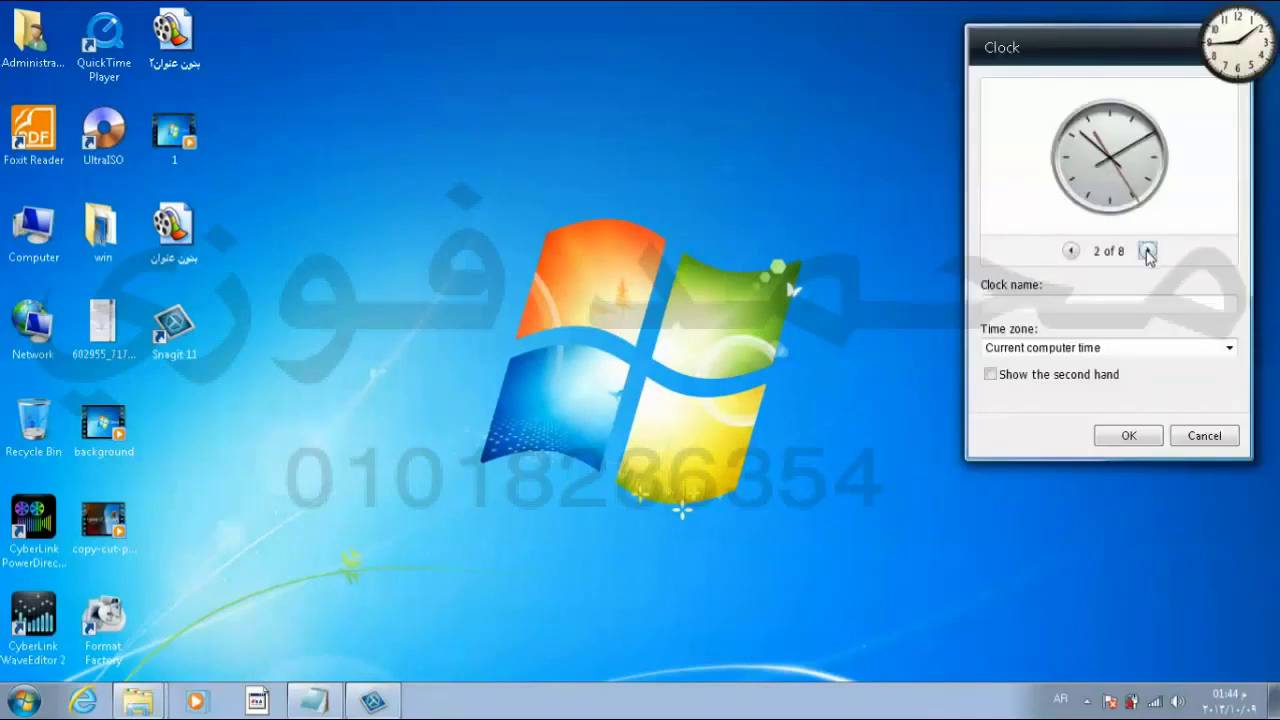
click(1148, 251)
click(1148, 251)
click(1148, 251)
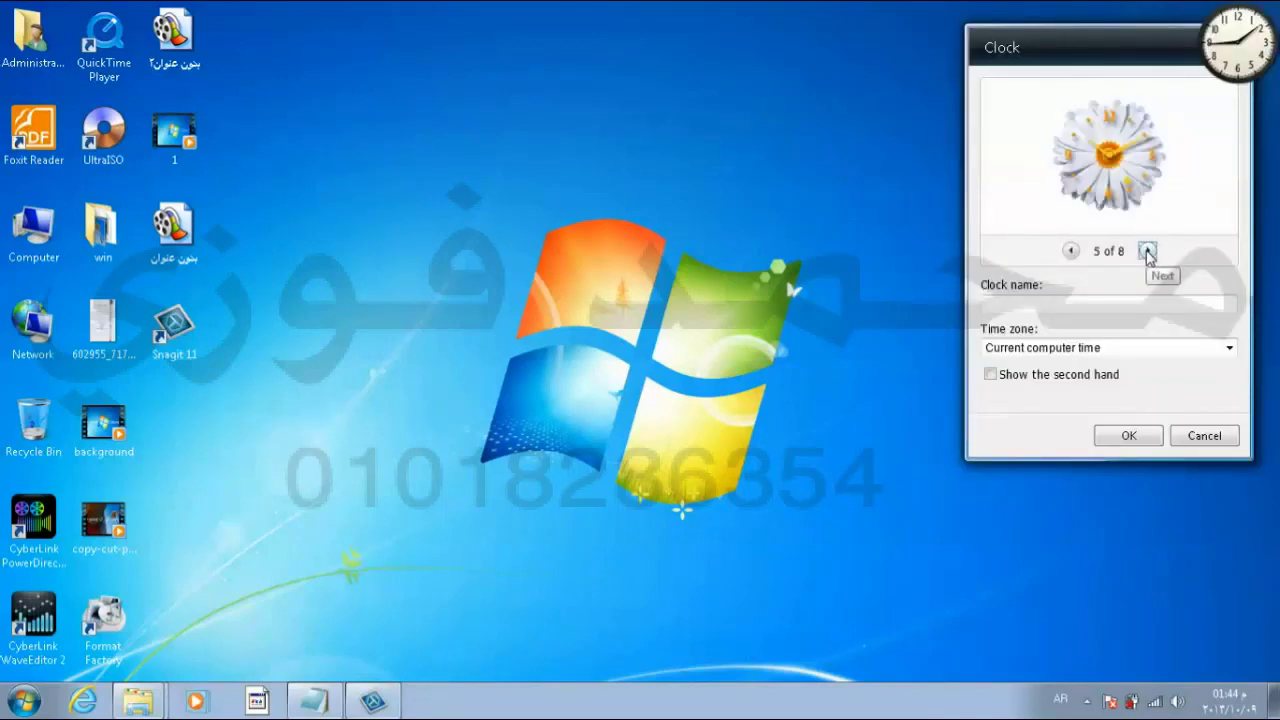
click(1148, 251)
click(1148, 251)
click(1148, 251)
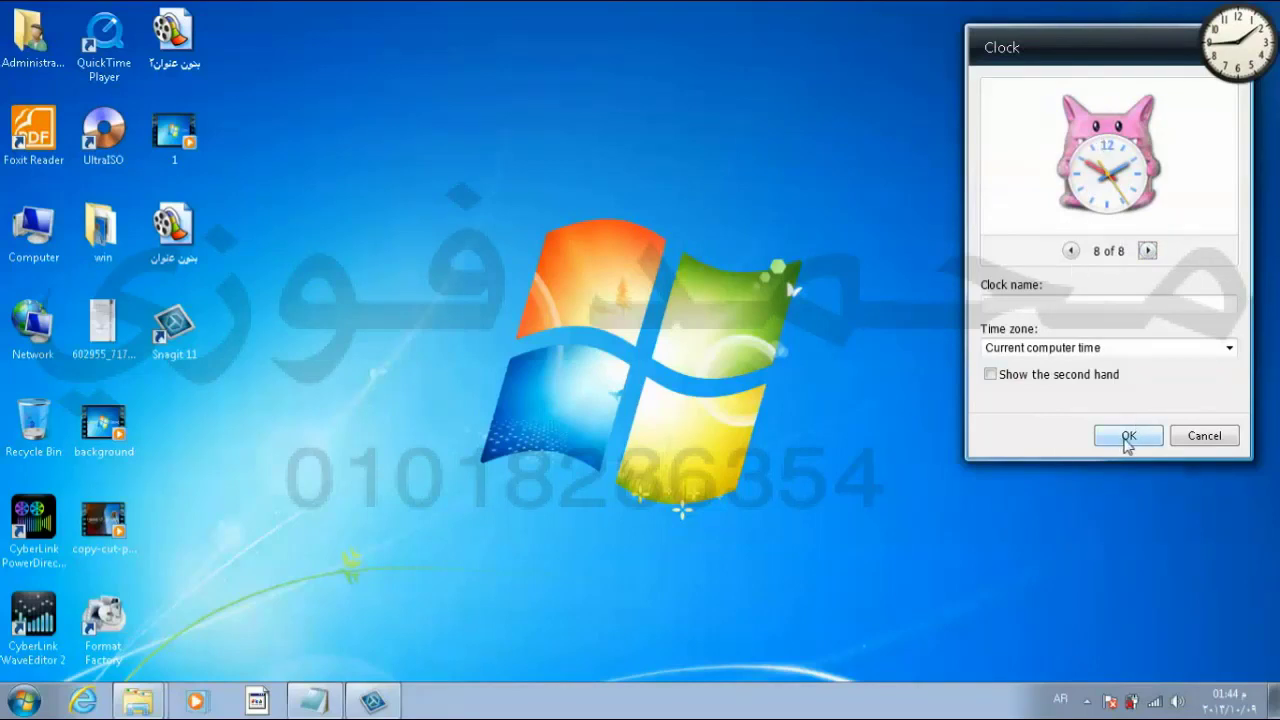
Step: Give the clock a custom name, apply the settings, then remove the gadget
click(1048, 304)
text(محمد)
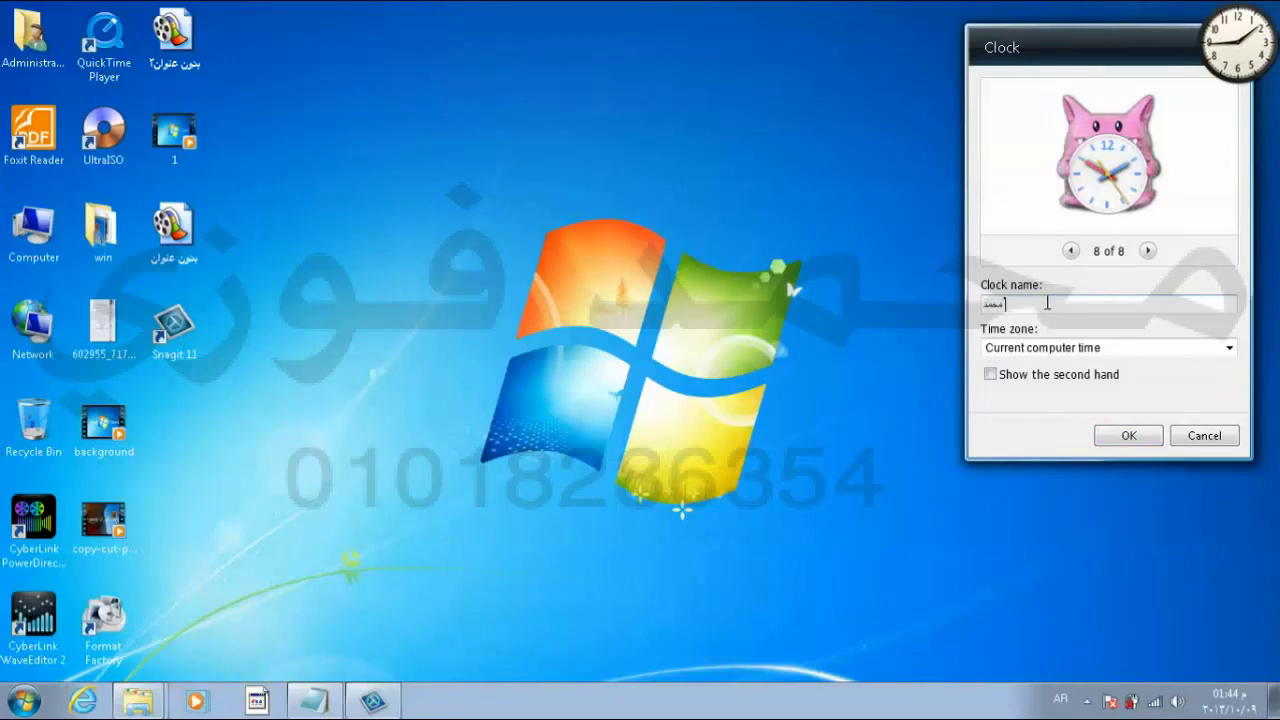
text( فوزي)
click(1116, 440)
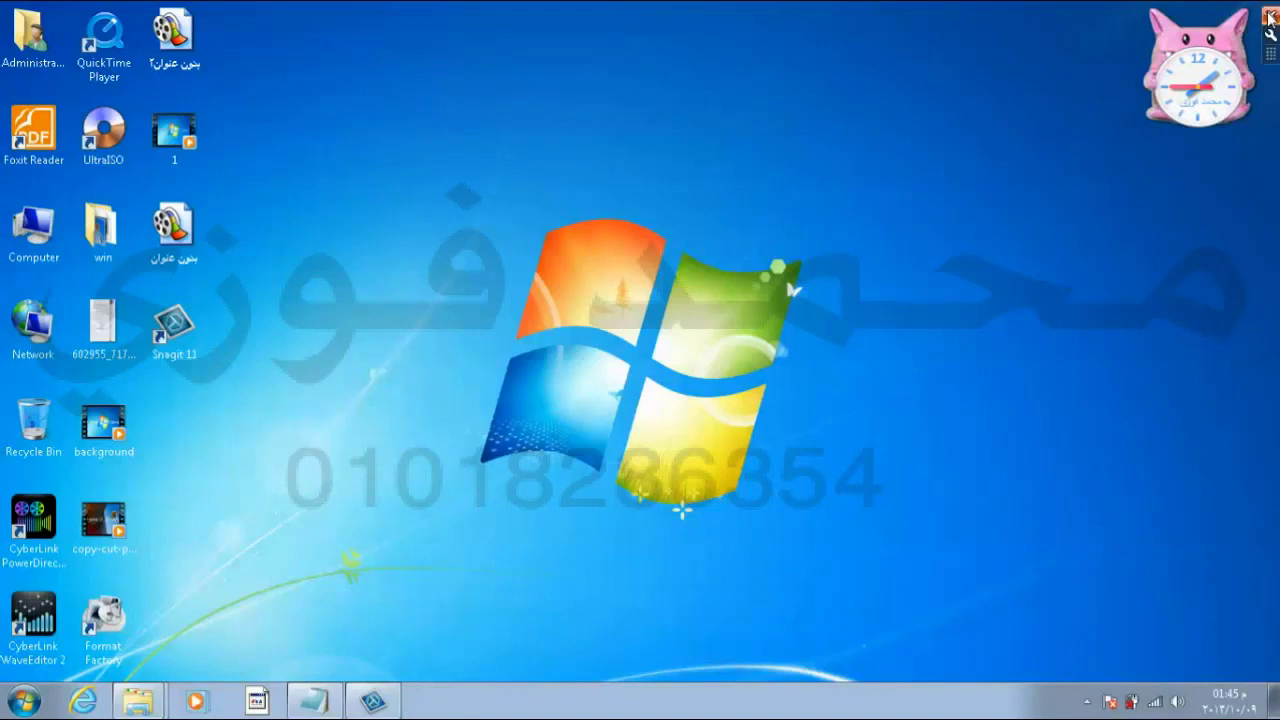
click(1270, 18)
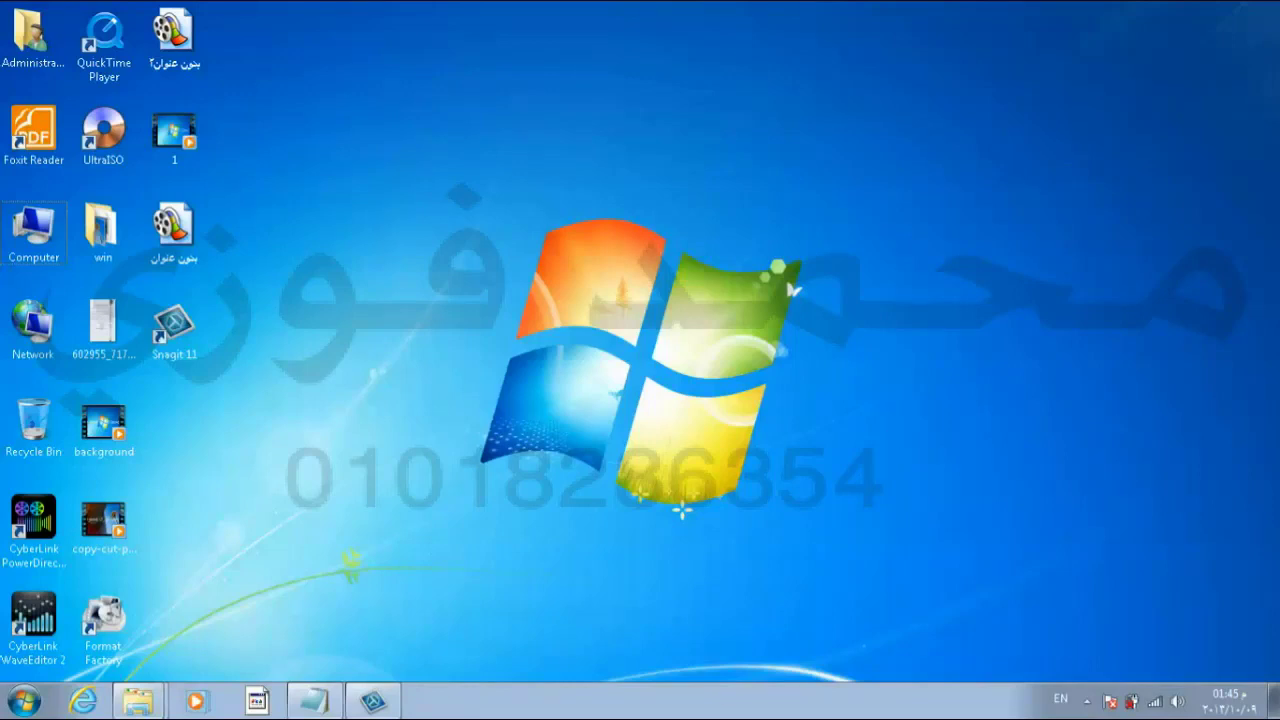
Step: Start Task Manager from the taskbar and end the Administrator and Computer tasks
right_click(704, 712)
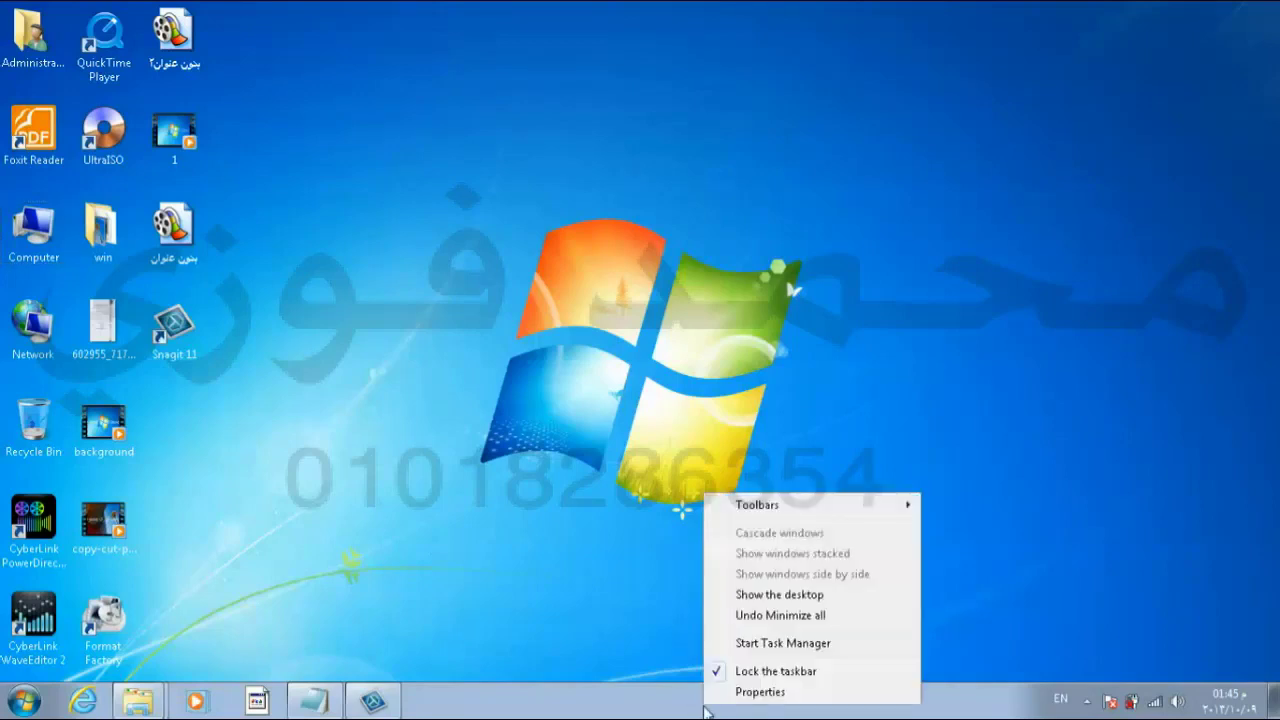
click(752, 646)
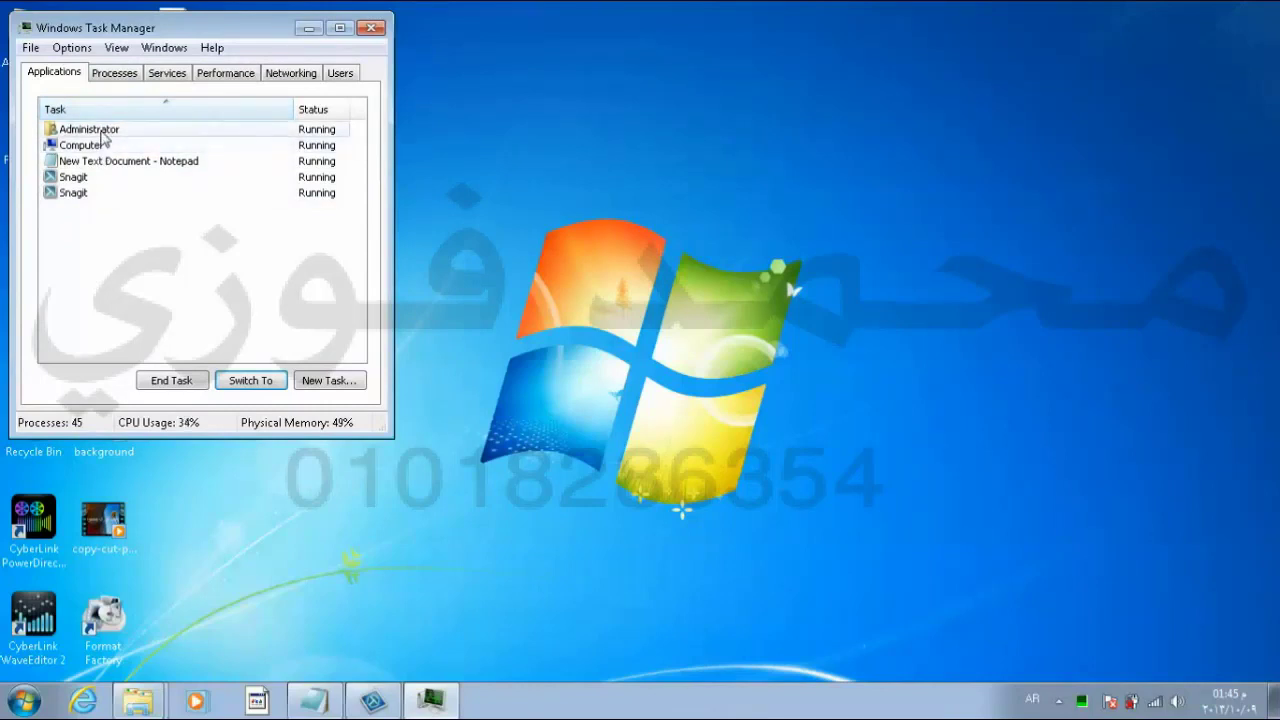
click(102, 132)
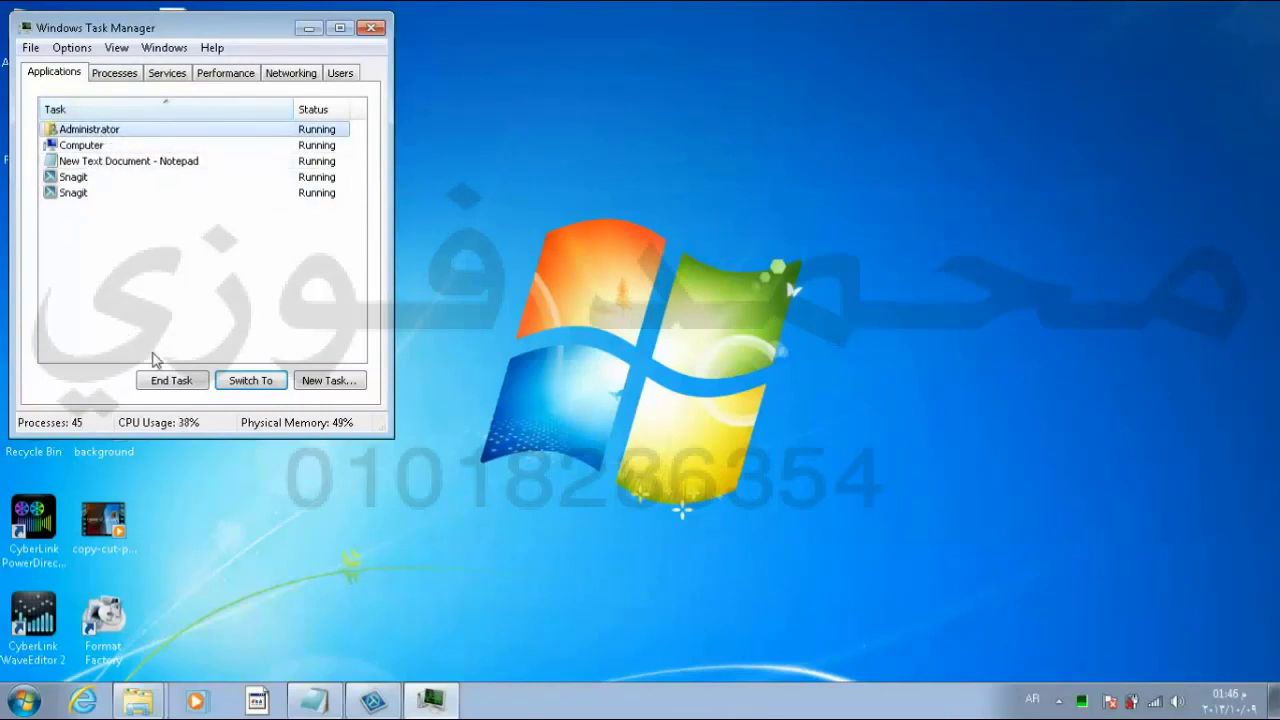
click(168, 383)
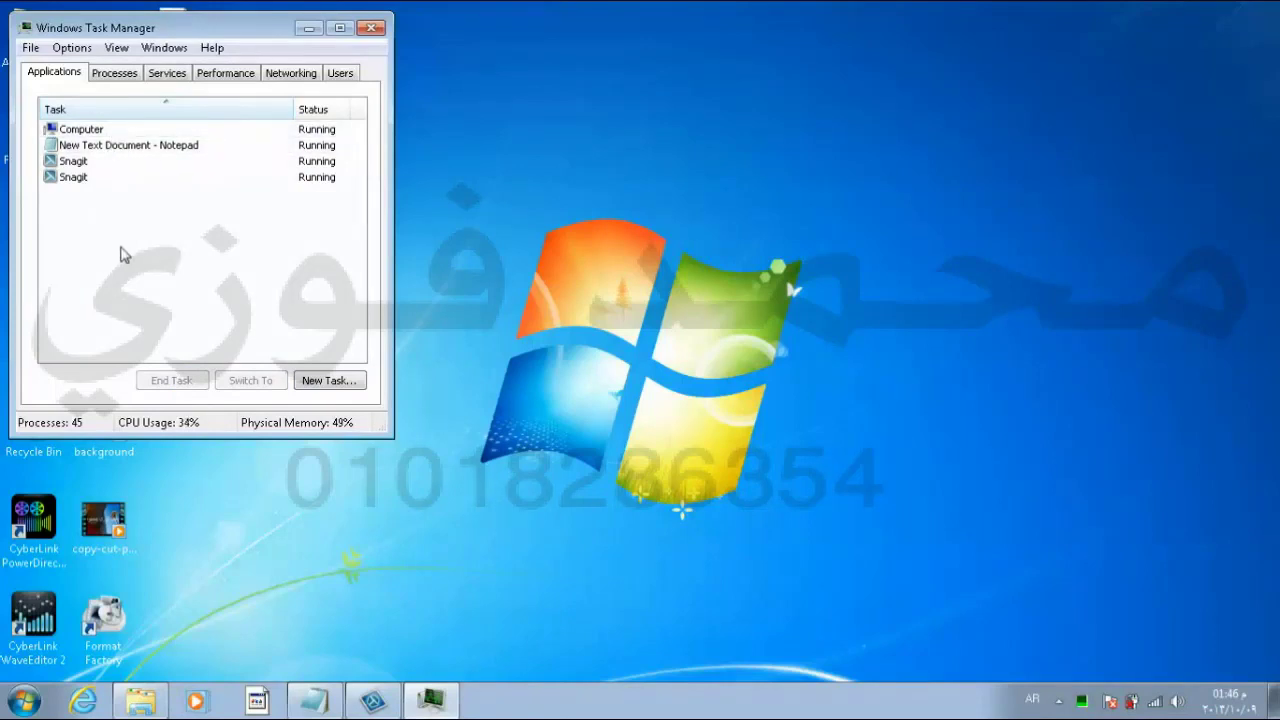
mouse_move(148, 703)
click(88, 130)
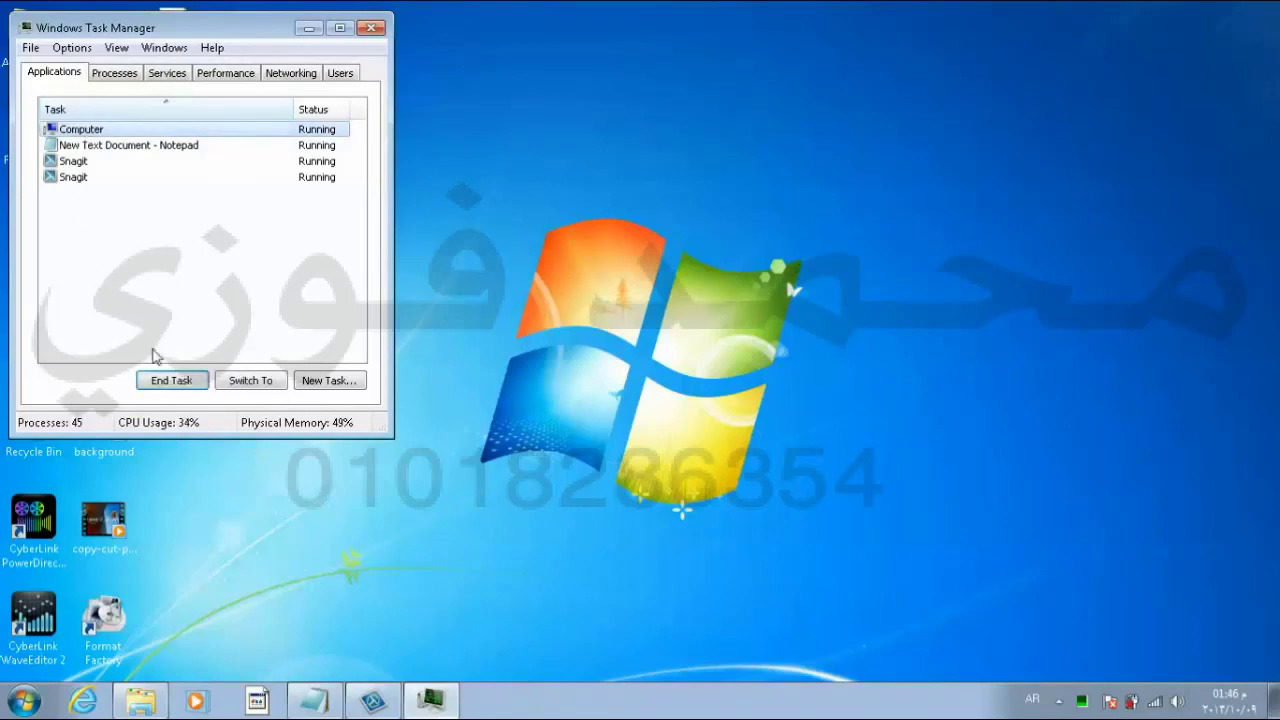
click(165, 381)
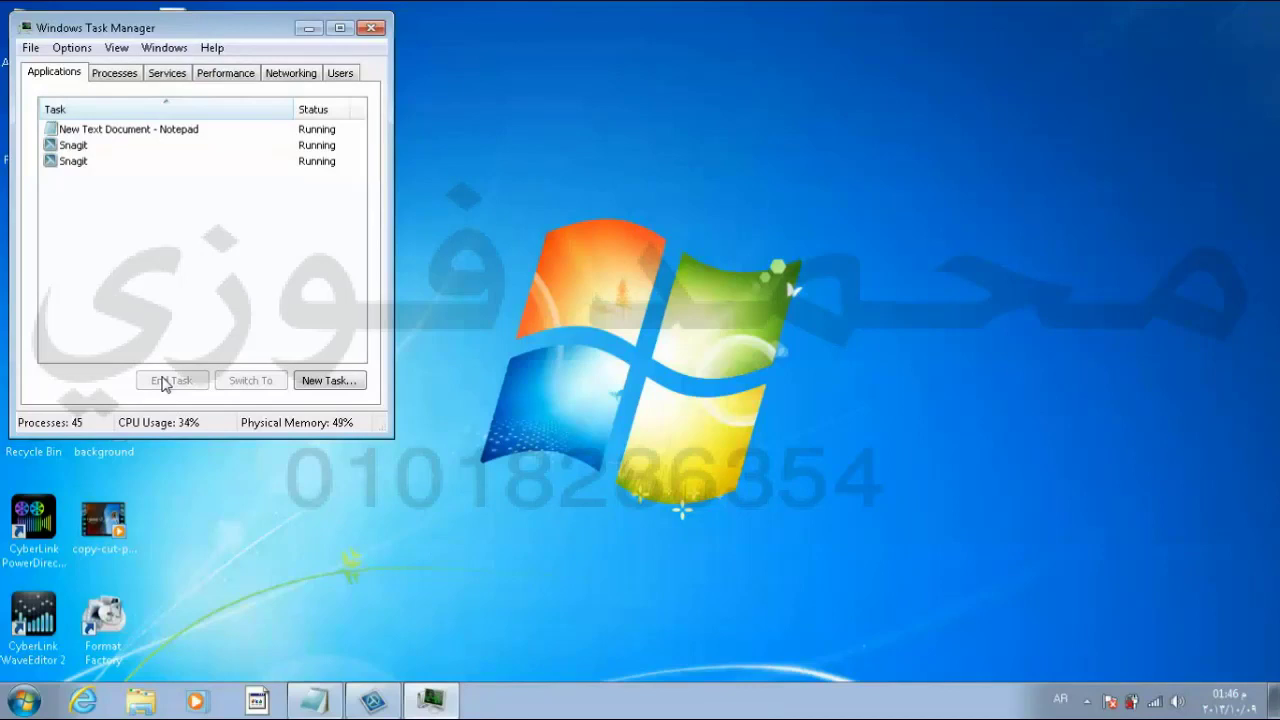
Step: With only Notepad and Snagit left, close Task Manager and reopen it with Ctrl+Shift+Esc
click(130, 141)
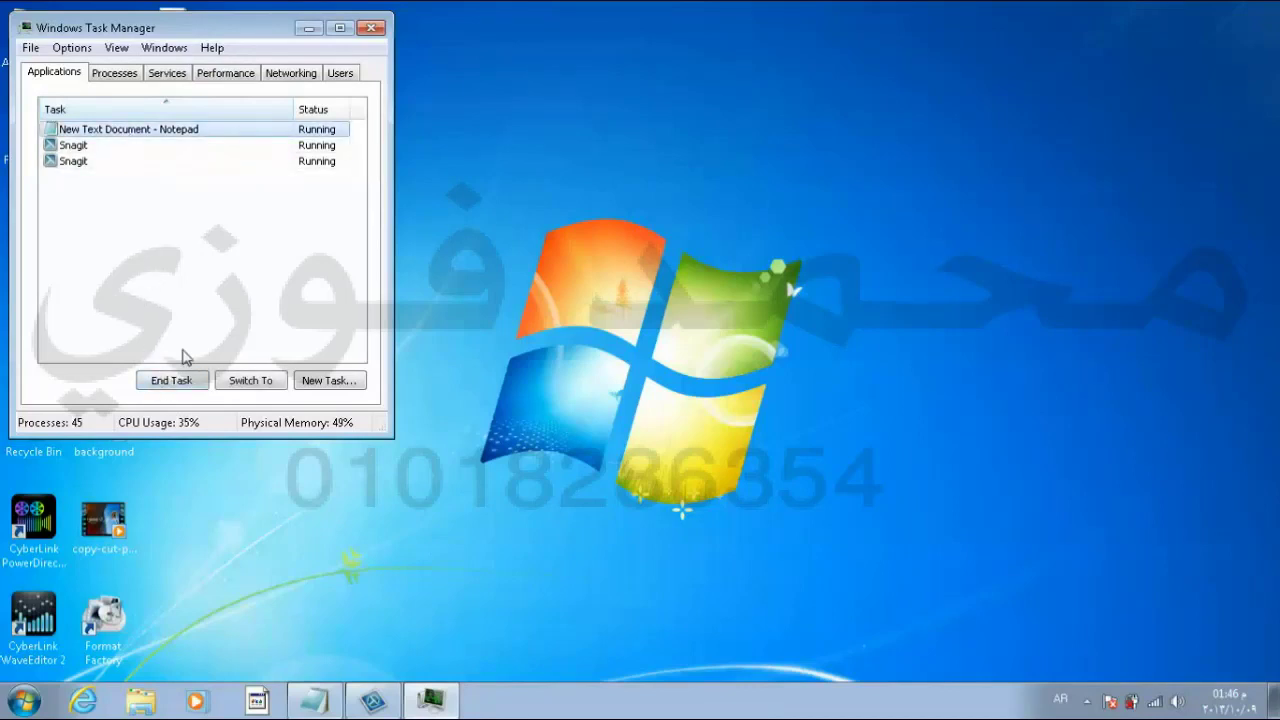
click(371, 27)
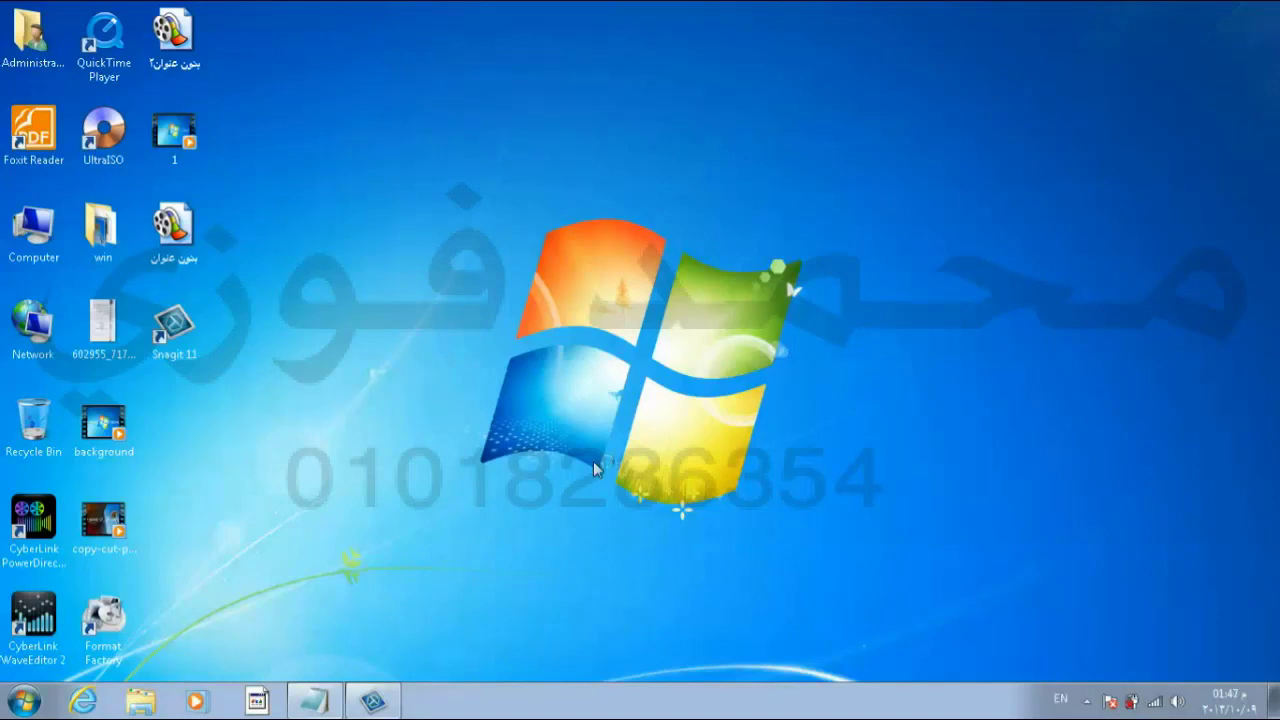
key(ctrl+shift+Escape)
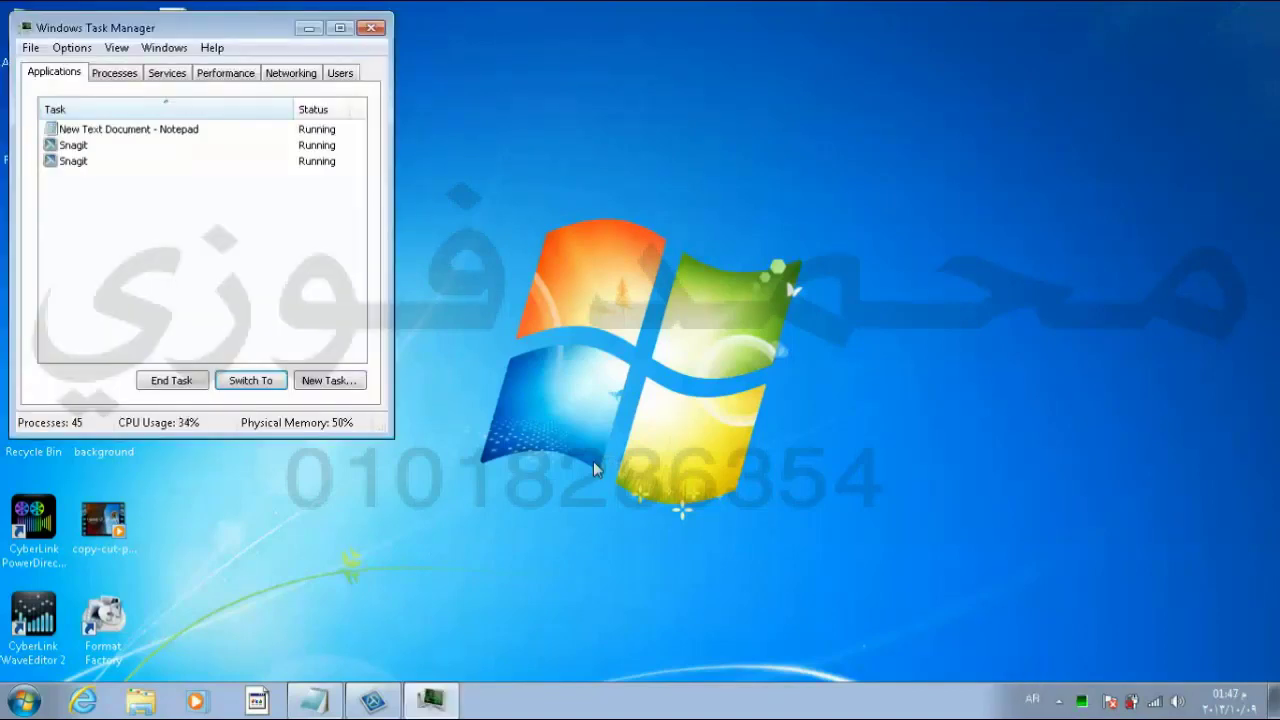
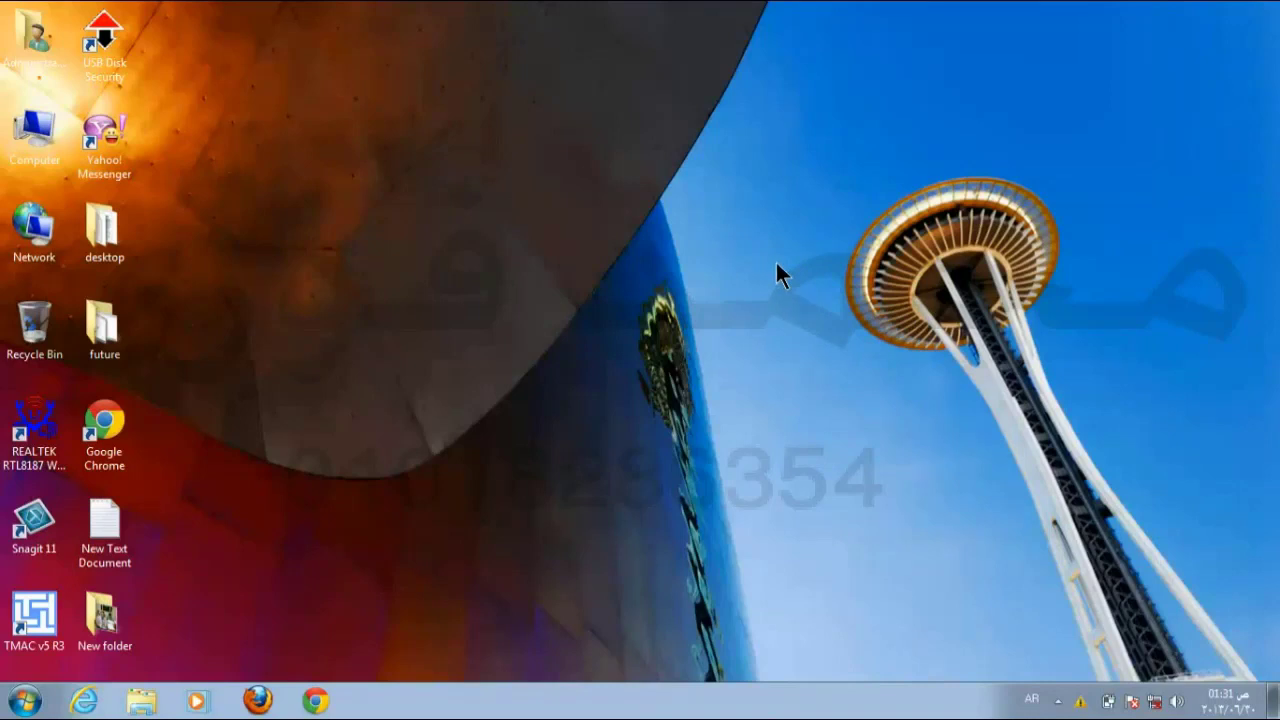
Step: Create a new folder on the desktop, give it an Arabic name, and open it
right_click(783, 258)
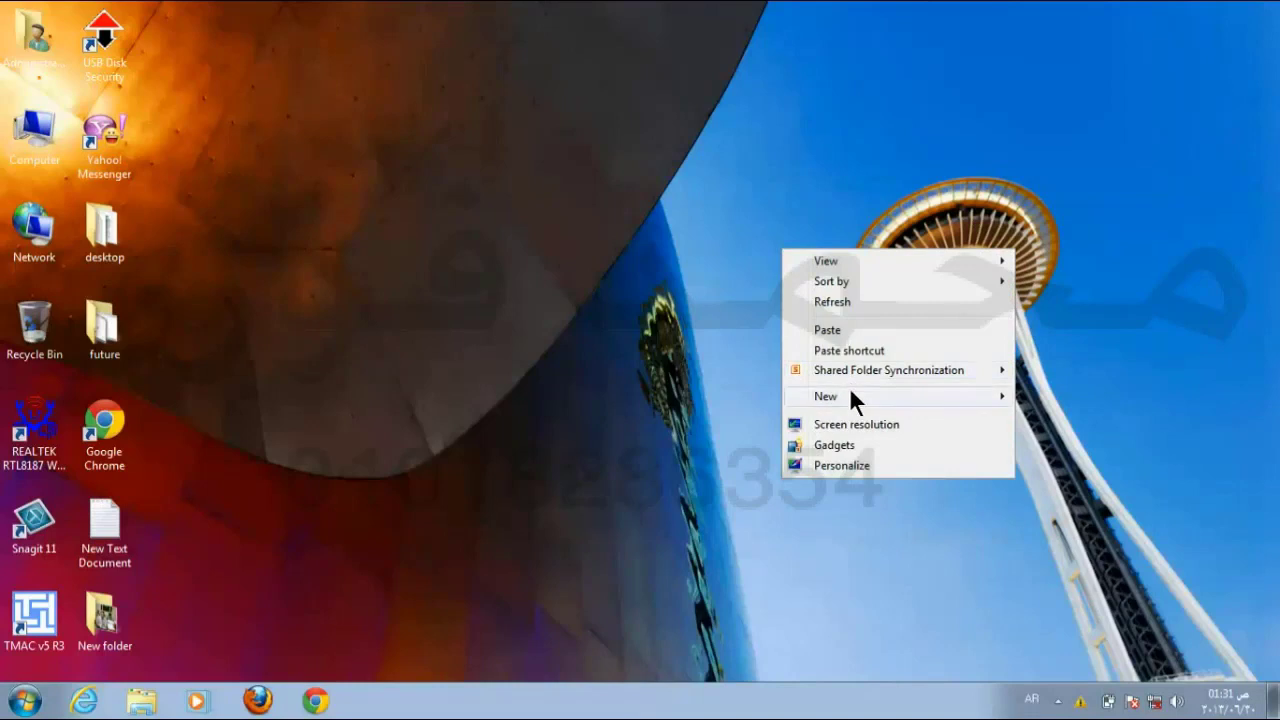
mouse_move(851, 393)
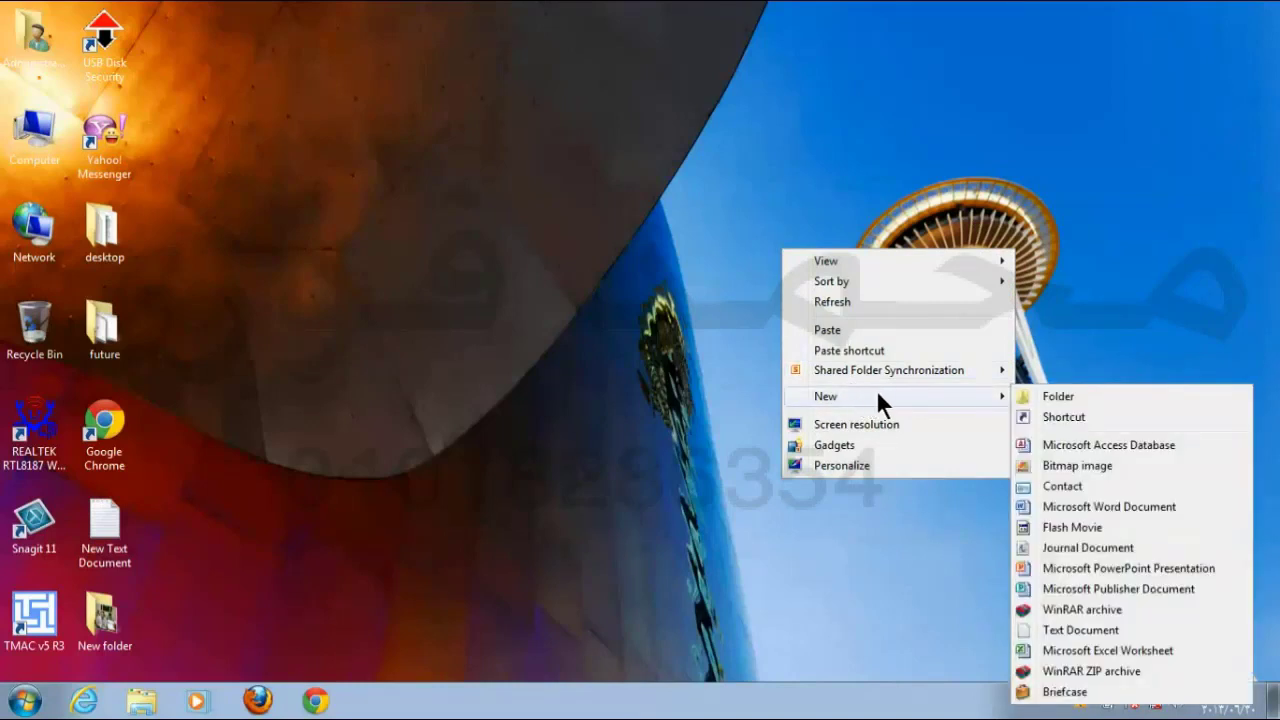
click(1058, 396)
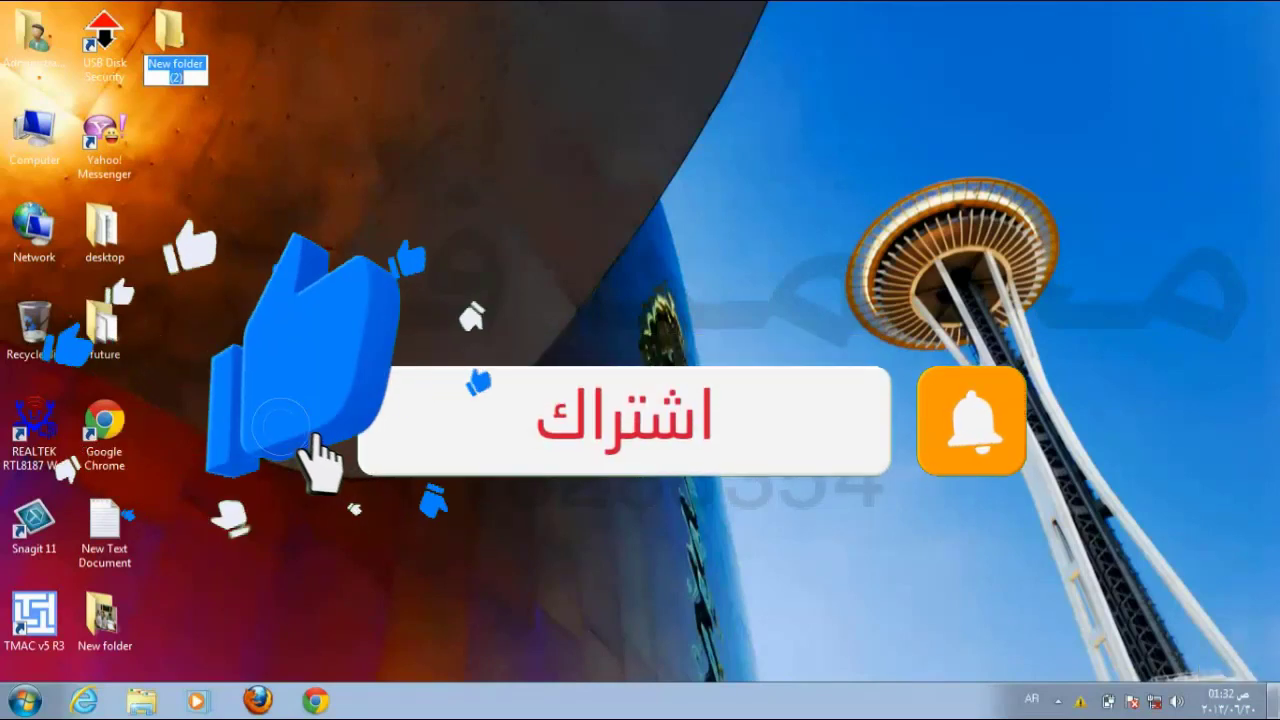
text(علی)
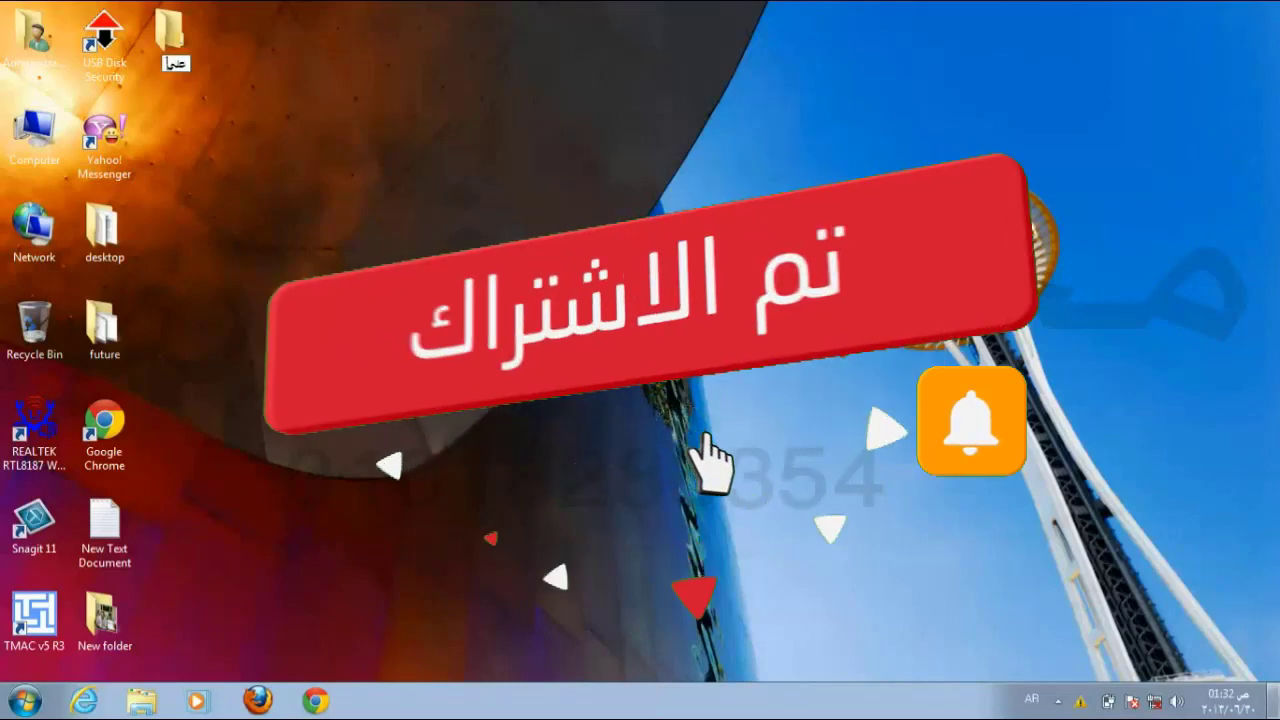
key(Return)
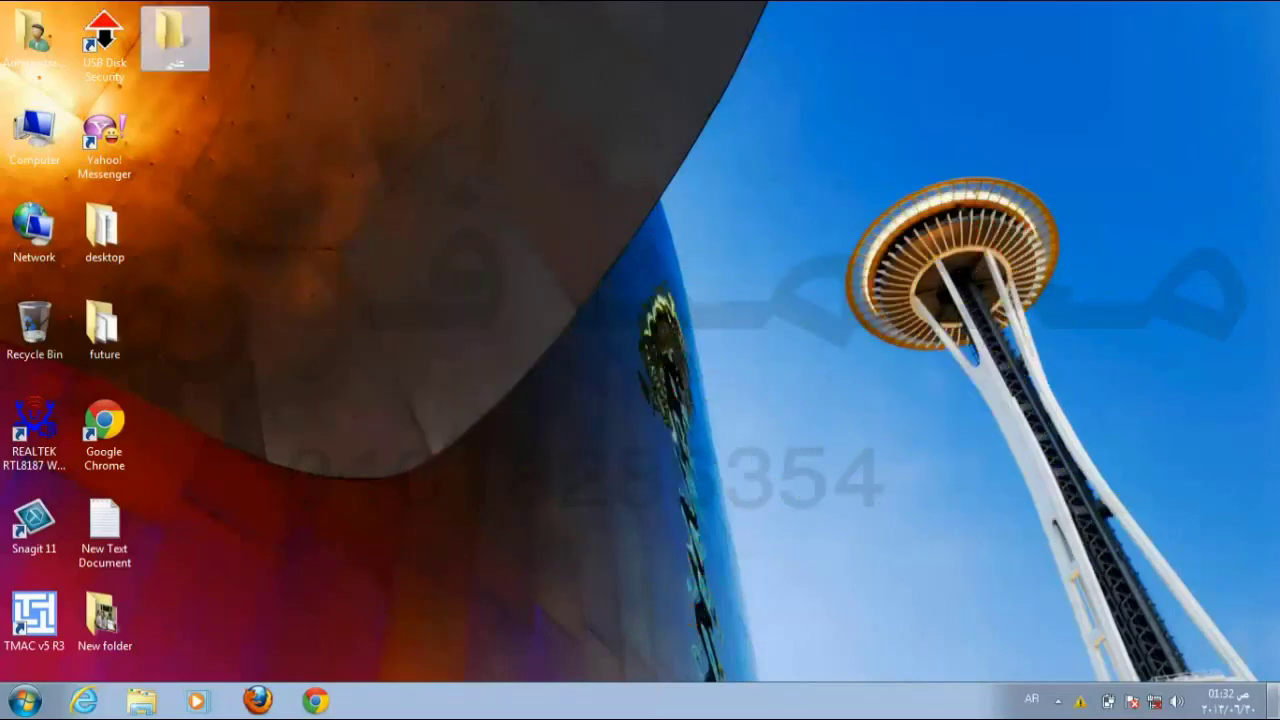
double_click(177, 30)
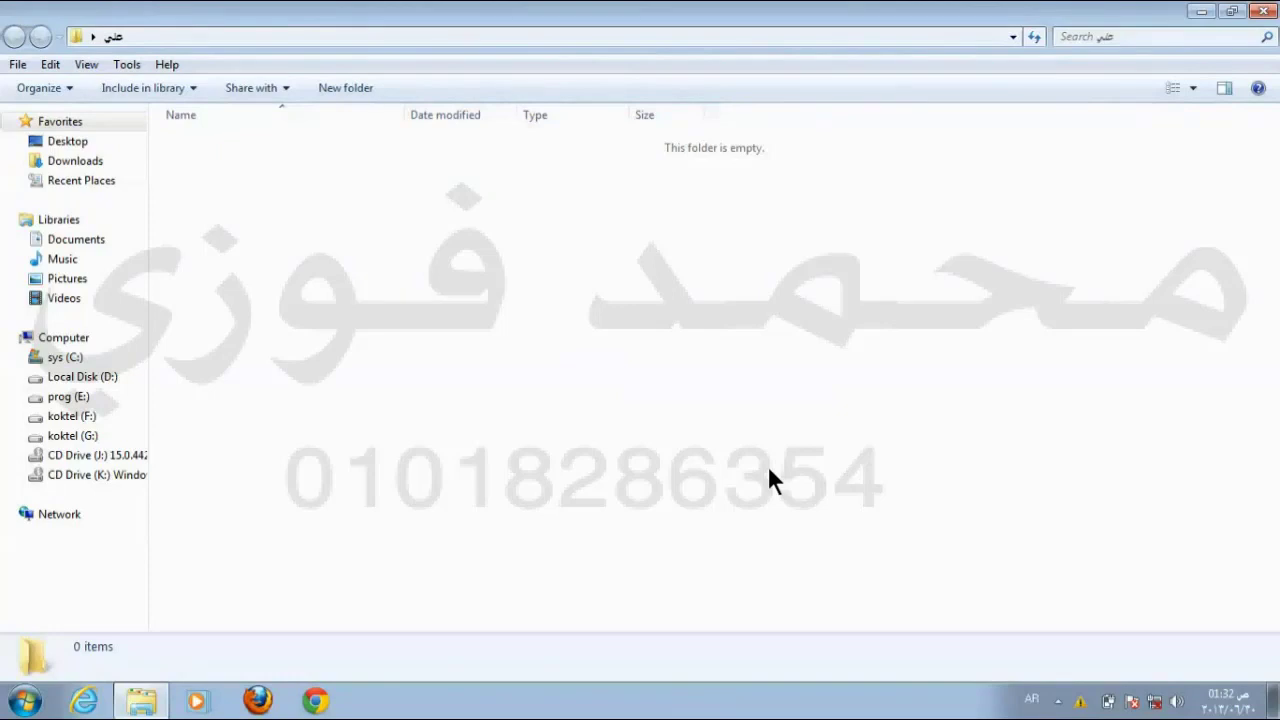
Step: Create the first subfolder and give it an Arabic name
right_click(637, 258)
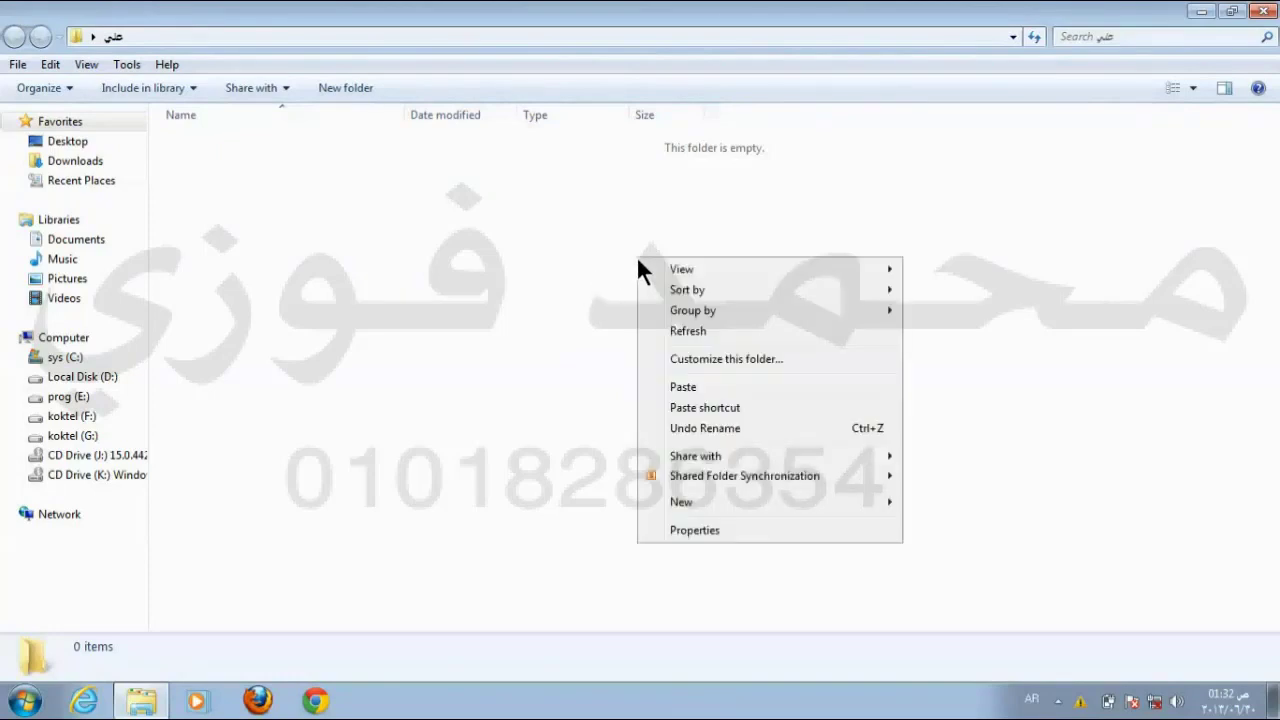
mouse_move(759, 500)
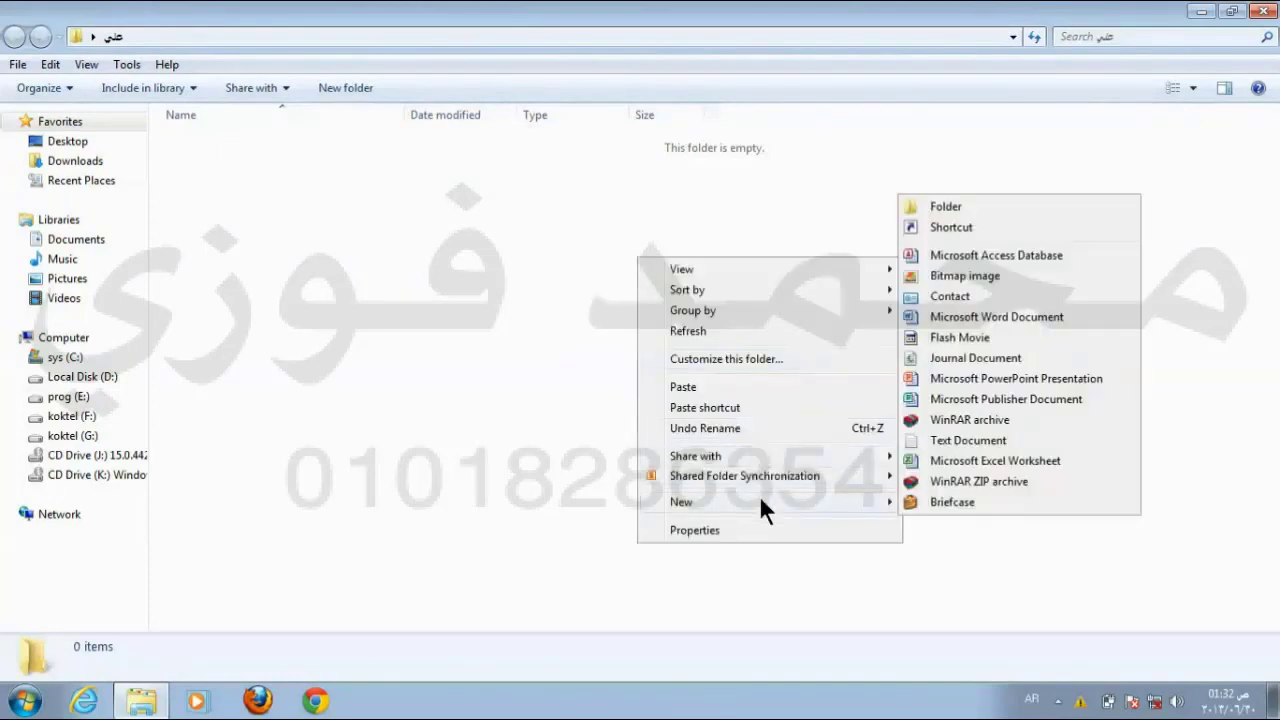
click(991, 207)
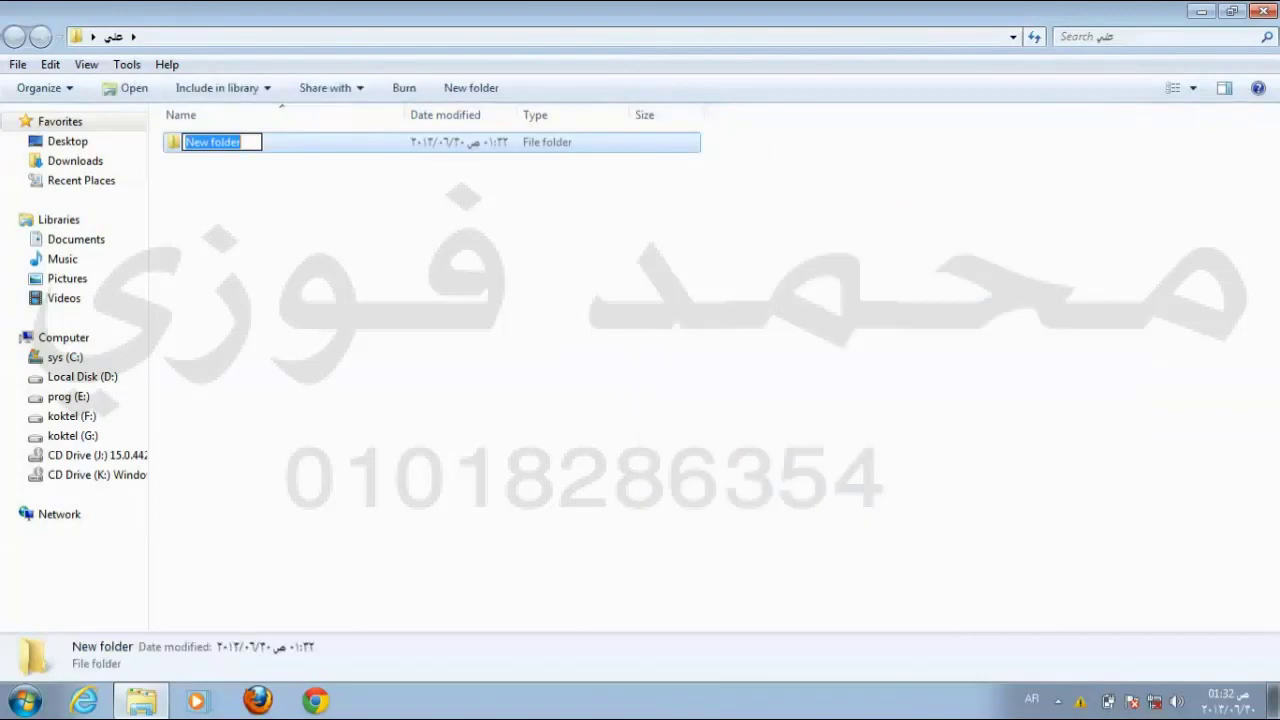
text(هاني)
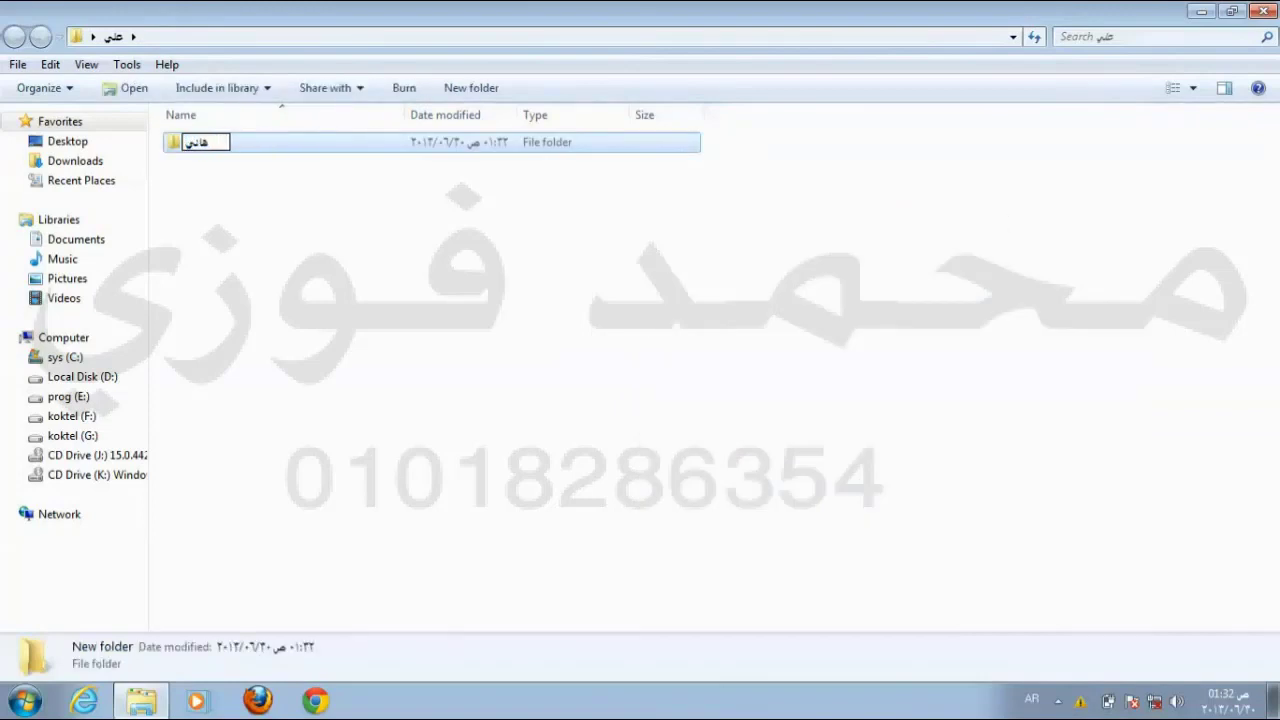
key(Return)
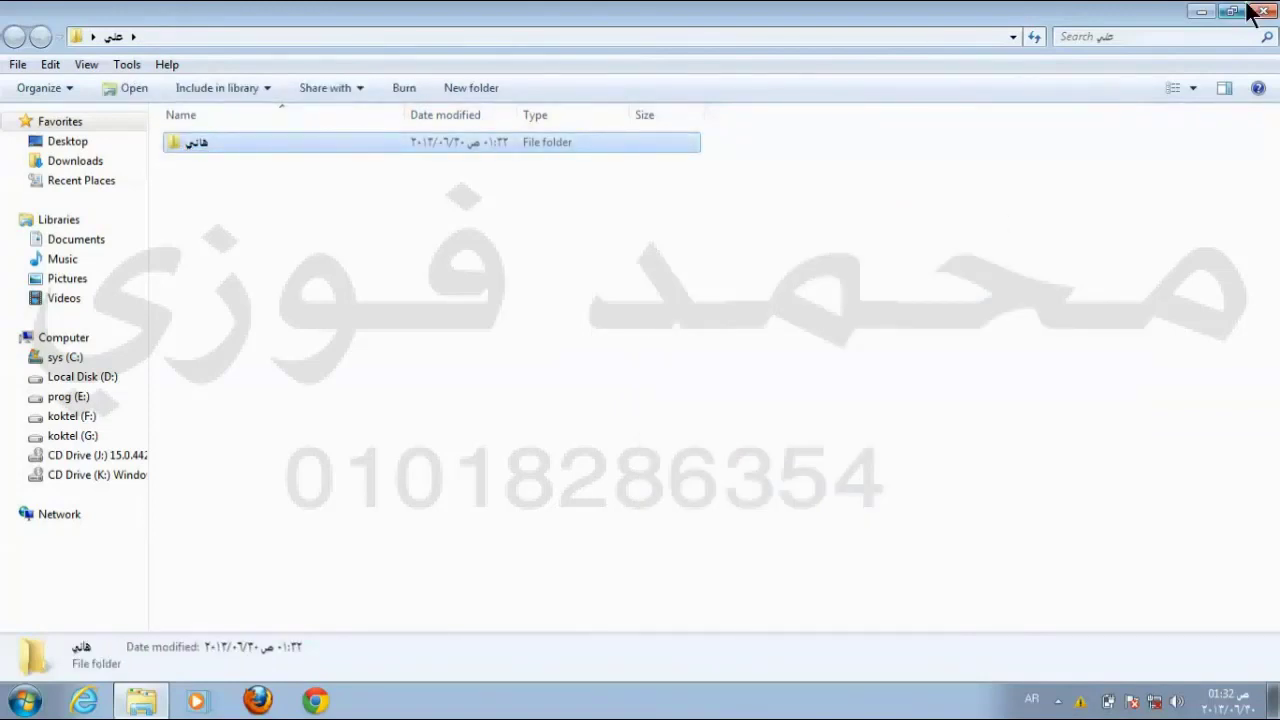
Step: Create a second subfolder with a different Arabic name, then deselect it
right_click(502, 215)
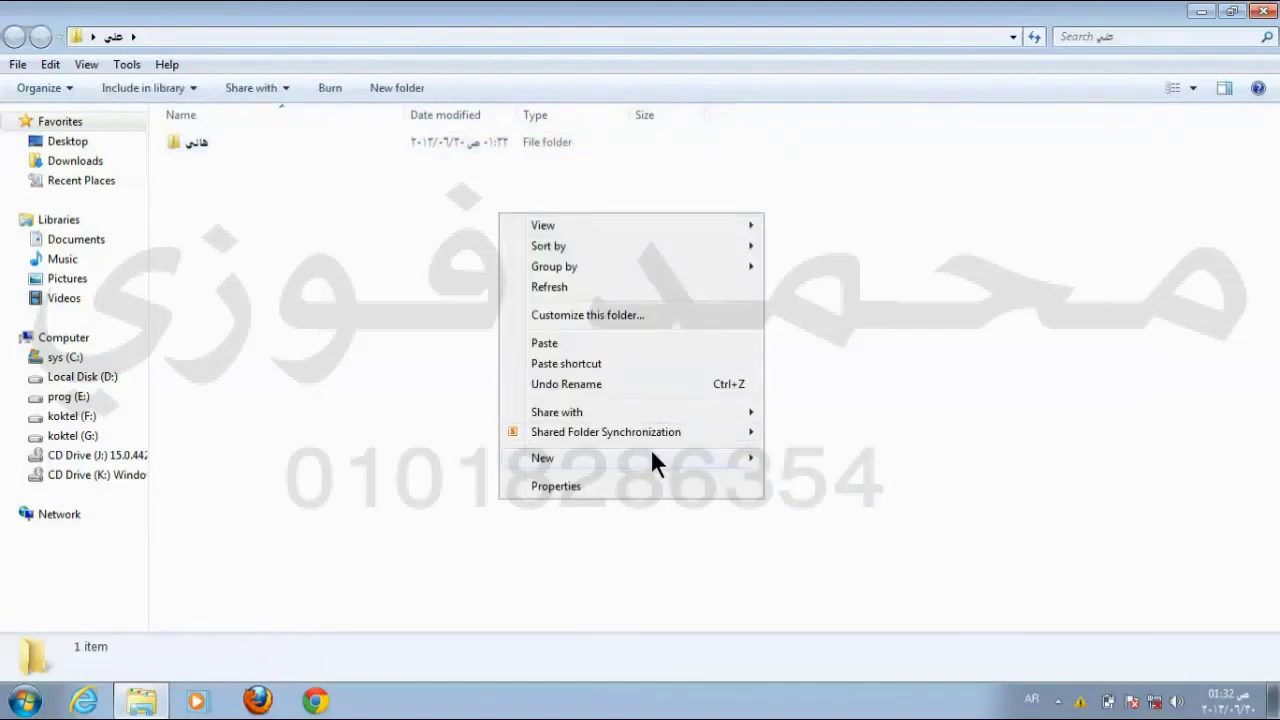
mouse_move(650, 457)
click(835, 161)
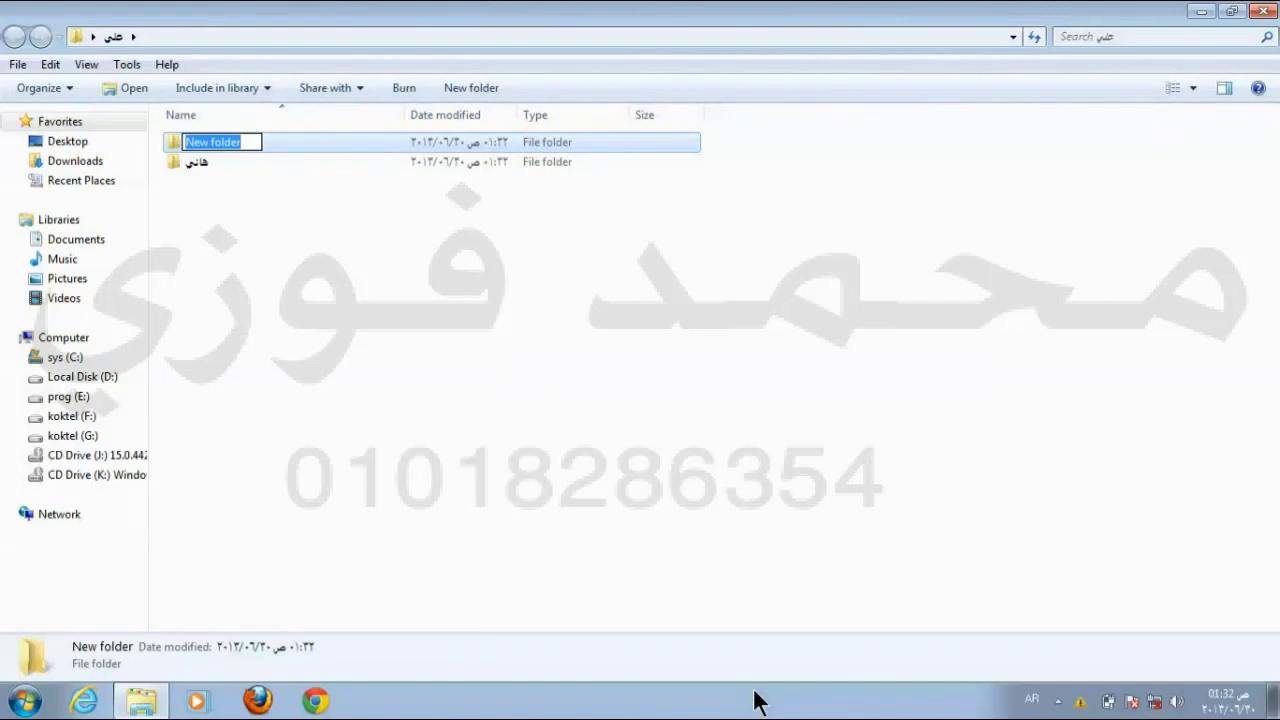
text(مصطف)
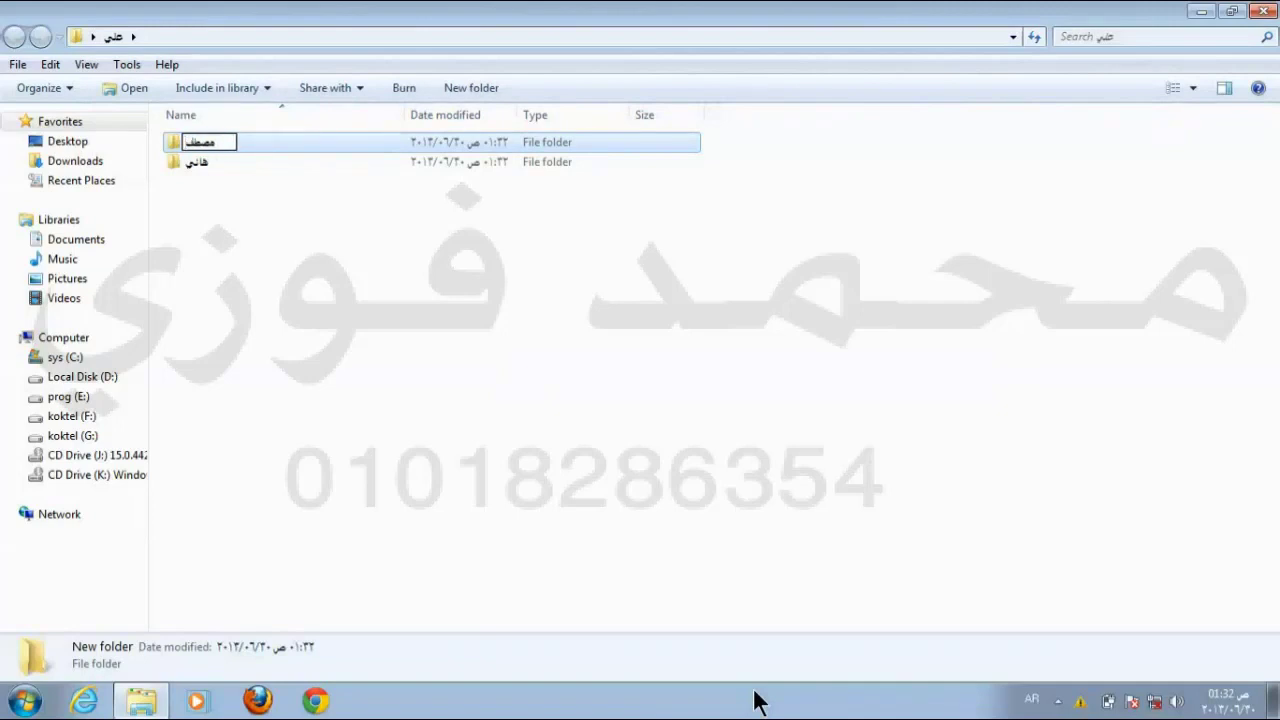
text(ى)
key(Return)
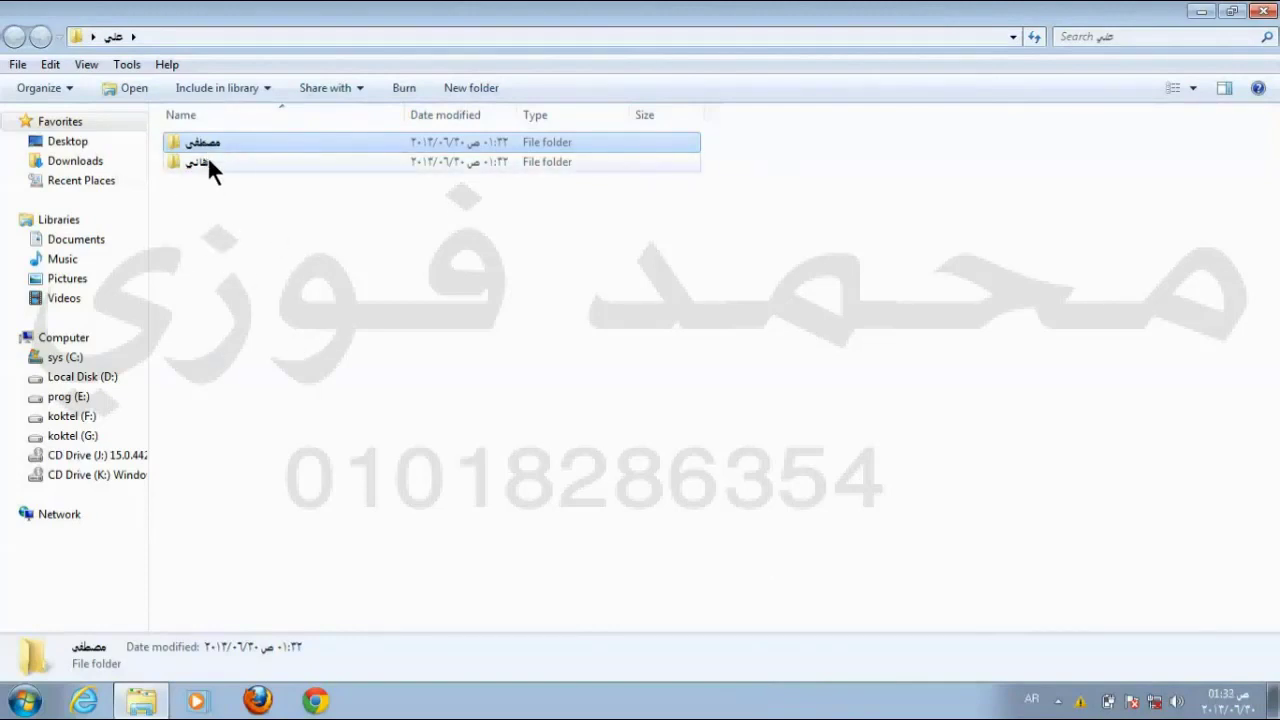
click(240, 245)
Step: Add a third subfolder with the first subfolder's name, declining the merge so it stays 'New folder'
right_click(240, 233)
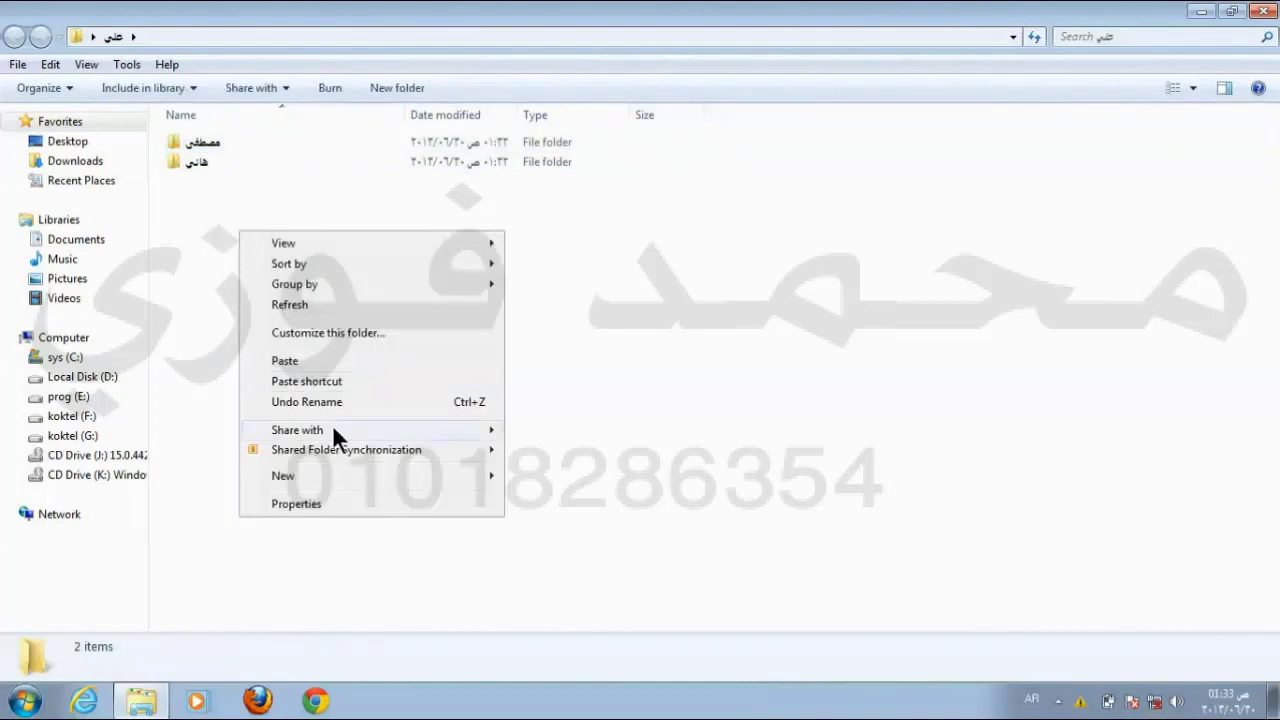
mouse_move(366, 478)
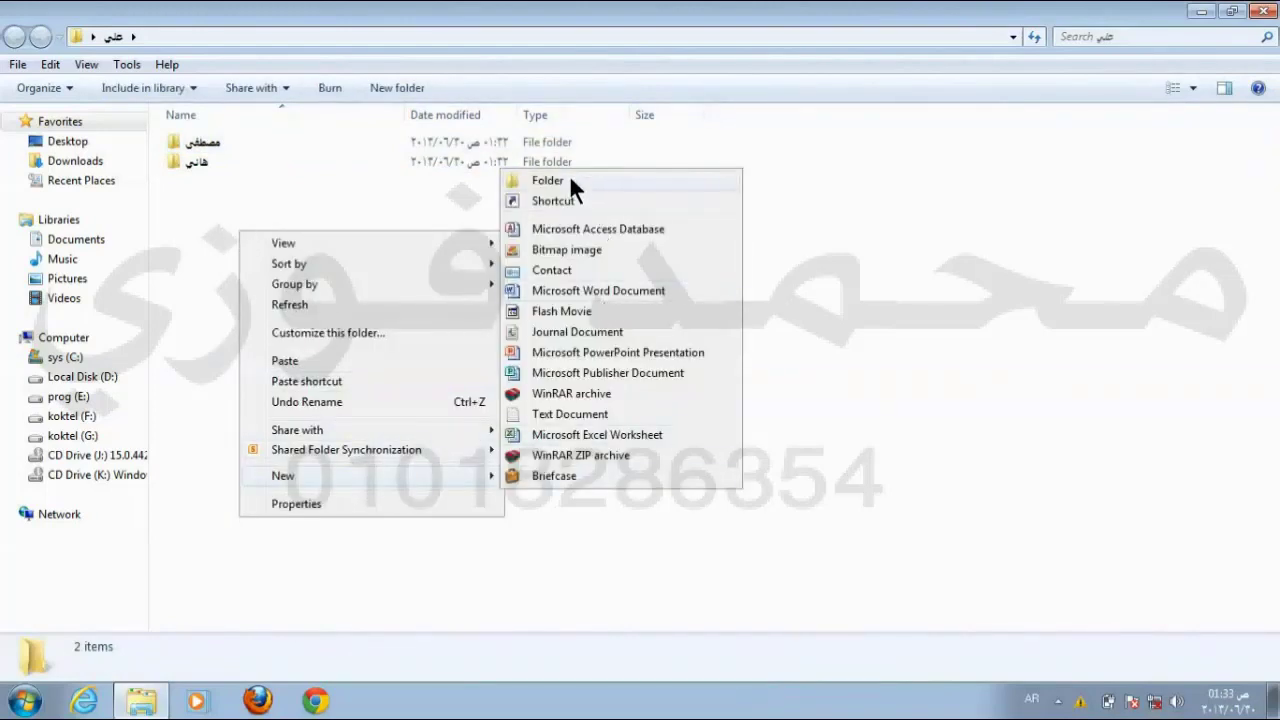
click(569, 178)
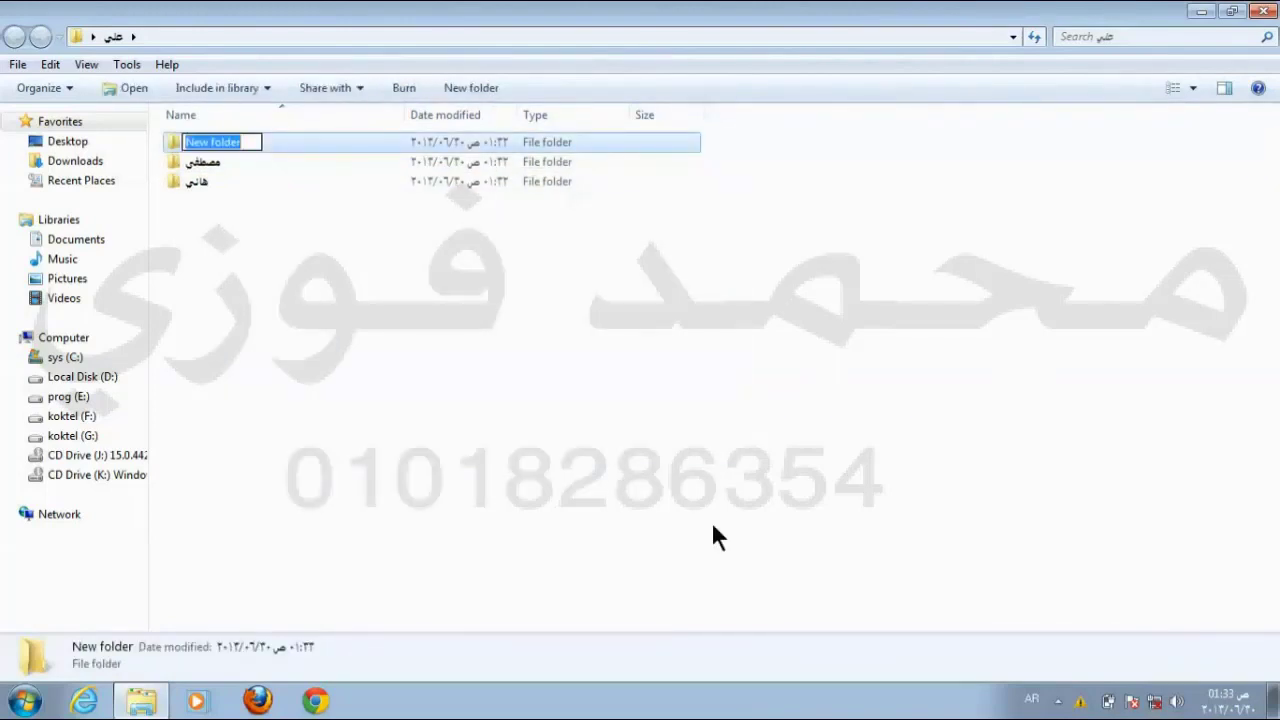
text(هاني)
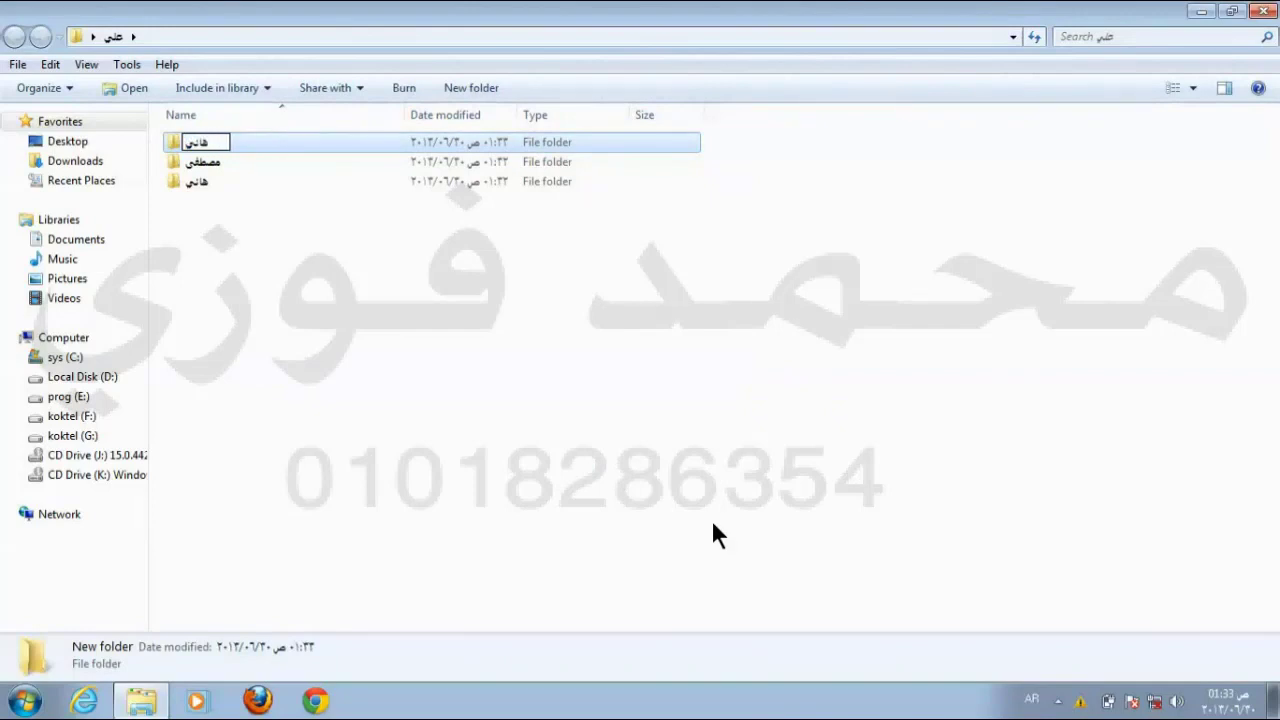
key(Return)
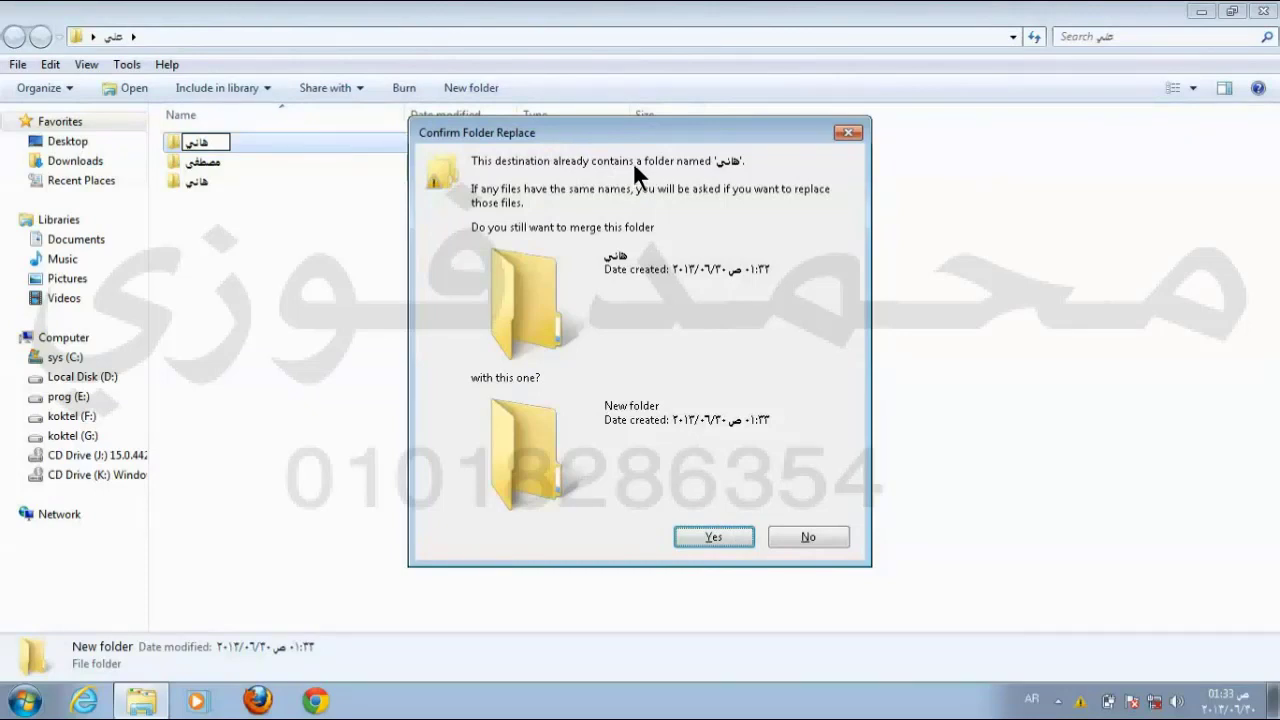
click(810, 530)
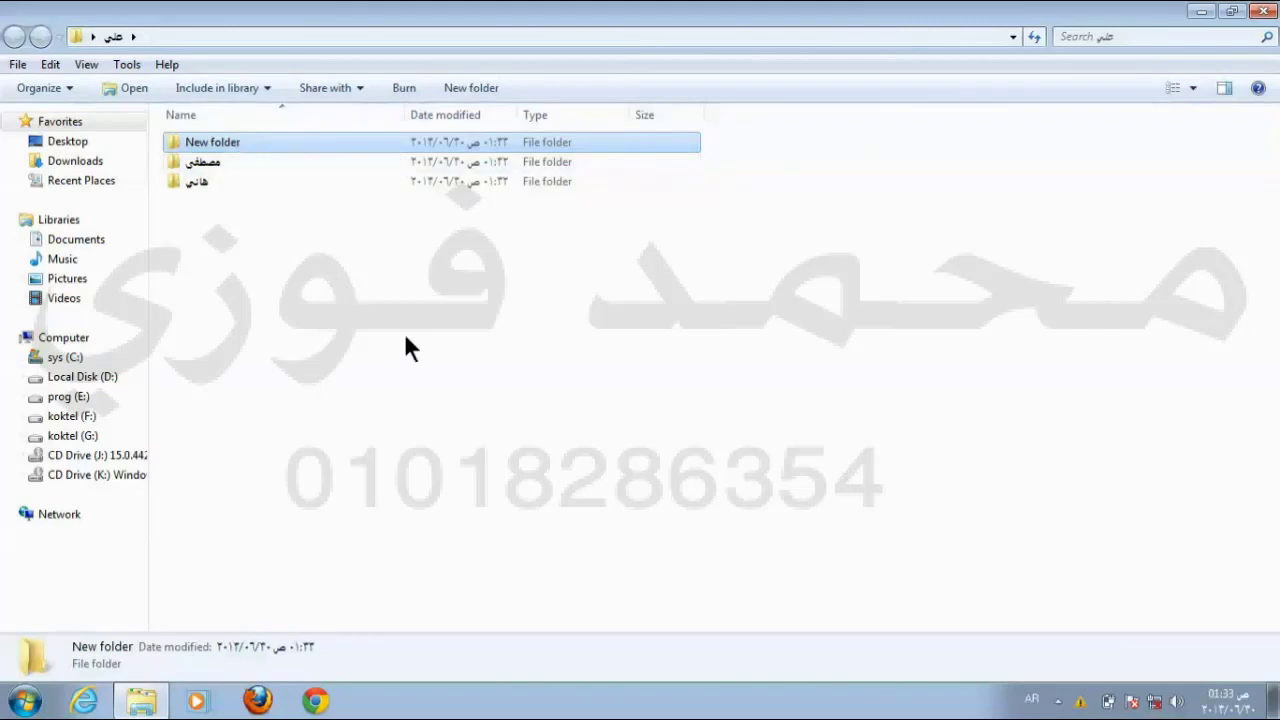
Step: Rename 'New folder' to a new Arabic name, then bring up the bottom subfolder's actions
right_click(240, 138)
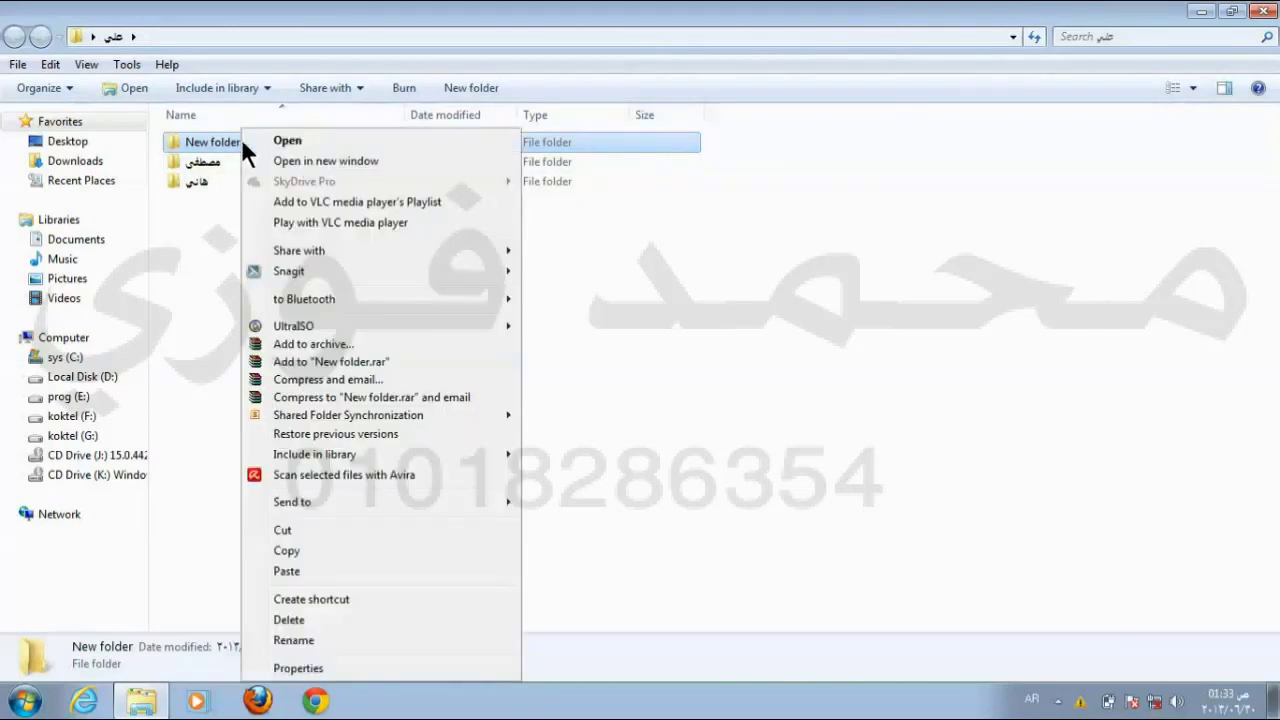
click(349, 641)
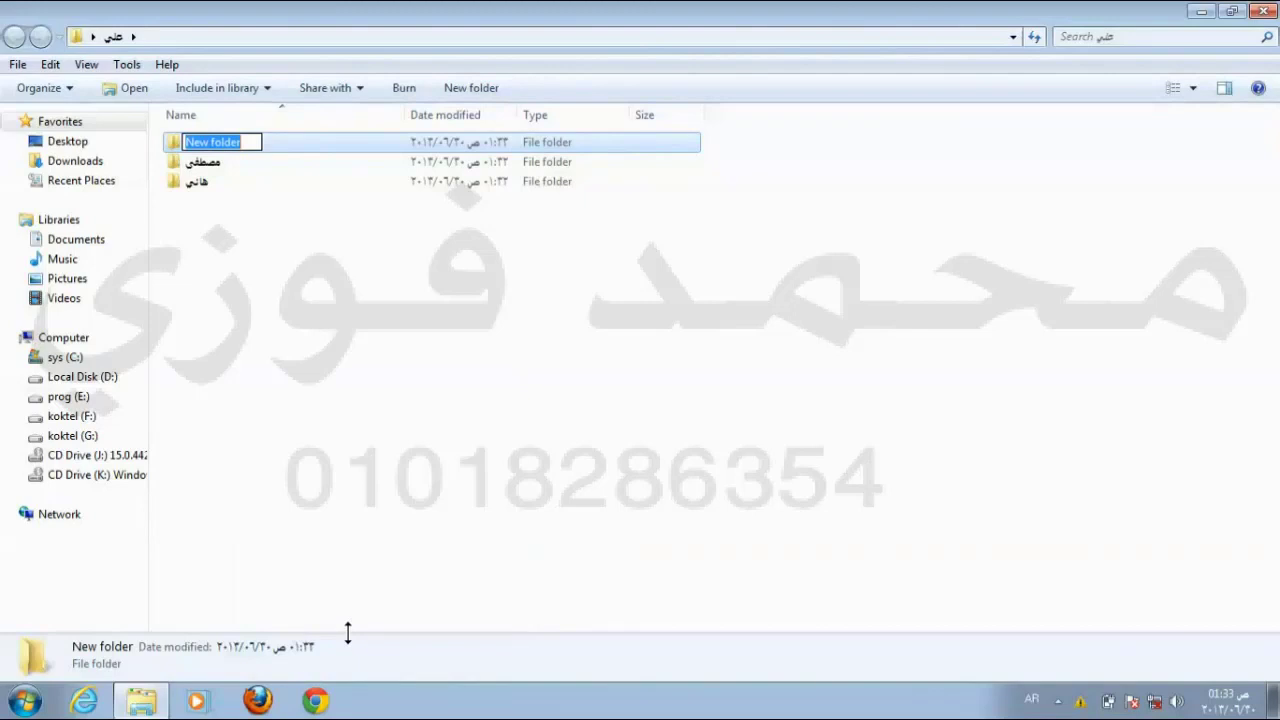
text(حسن)
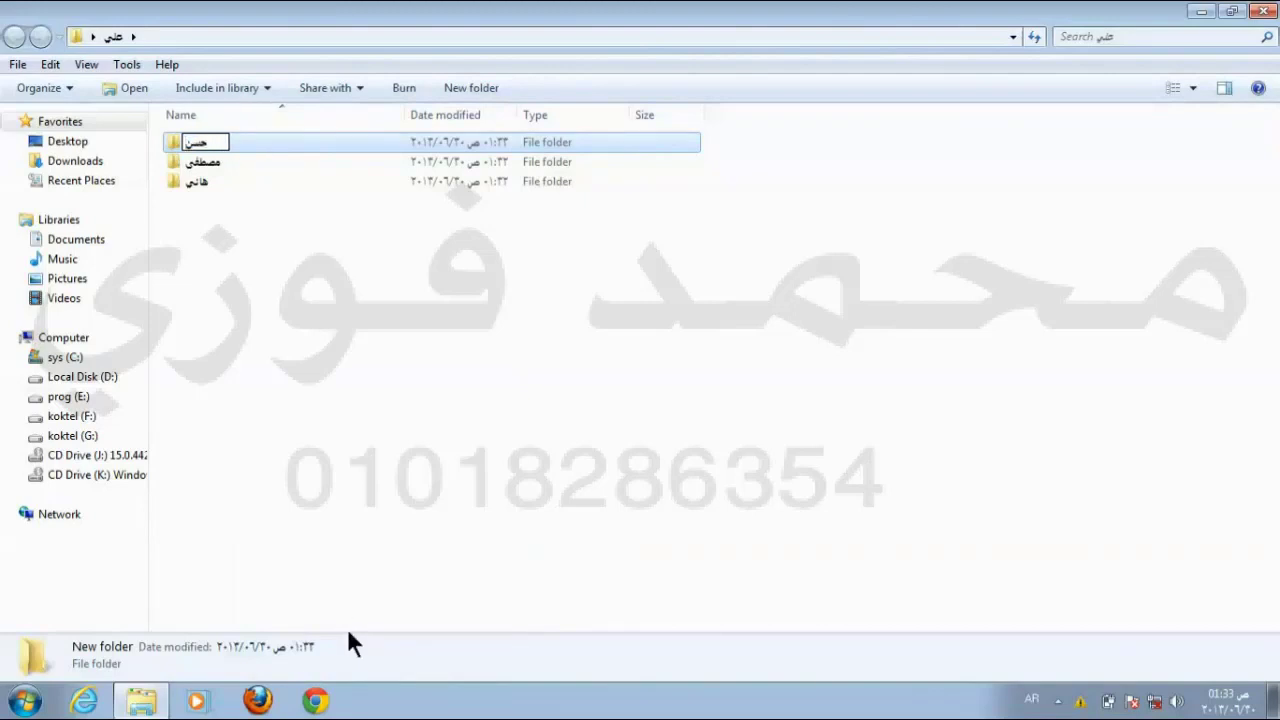
key(Return)
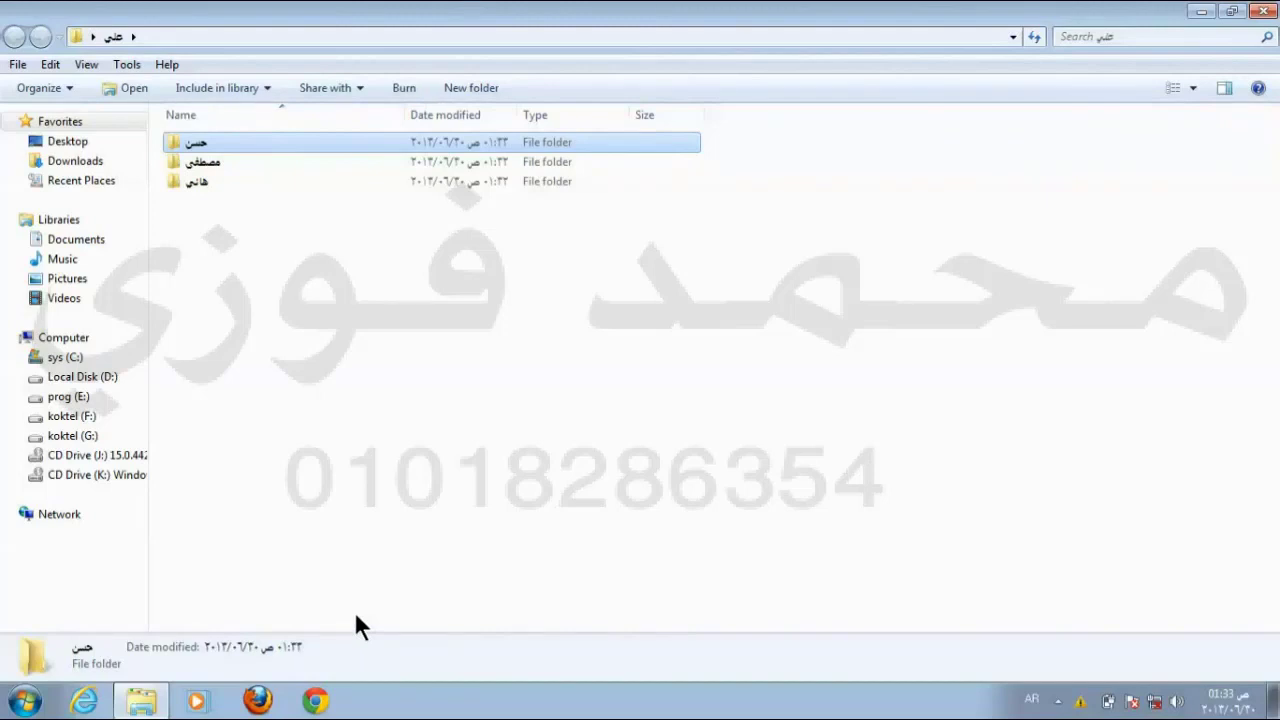
click(184, 182)
right_click(184, 182)
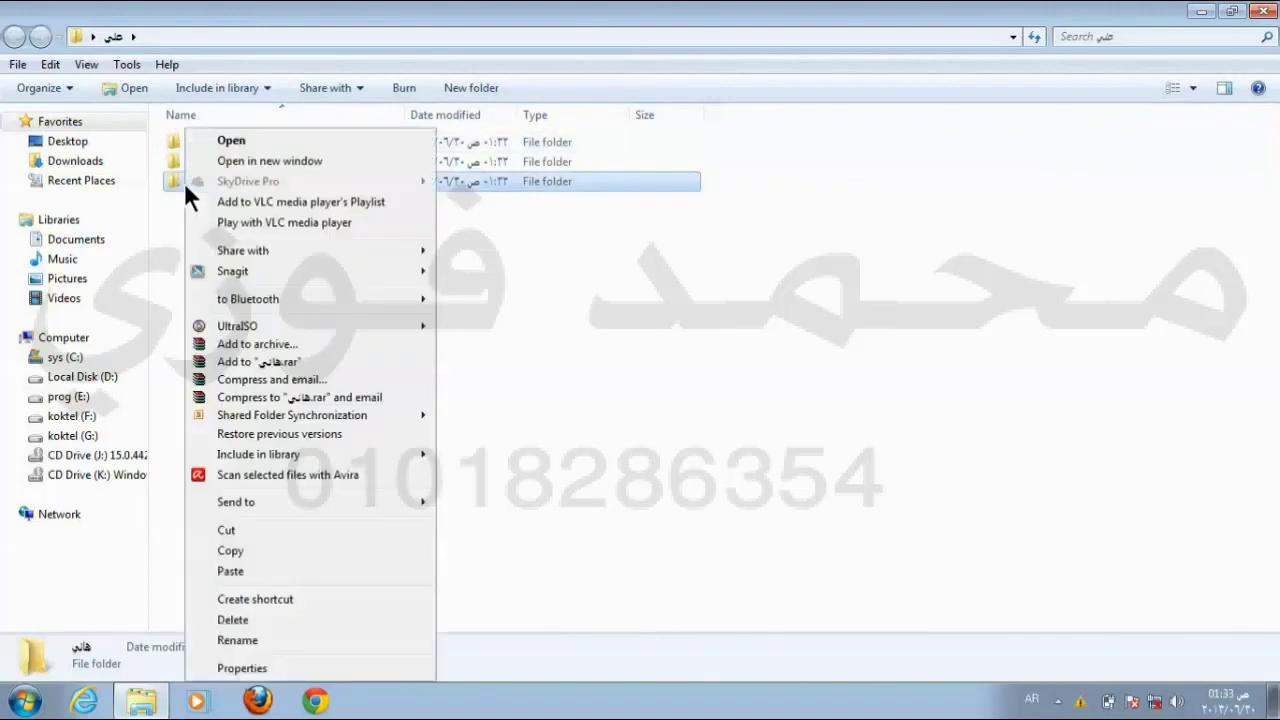
Step: Choose Rename for the bottom subfolder
click(265, 641)
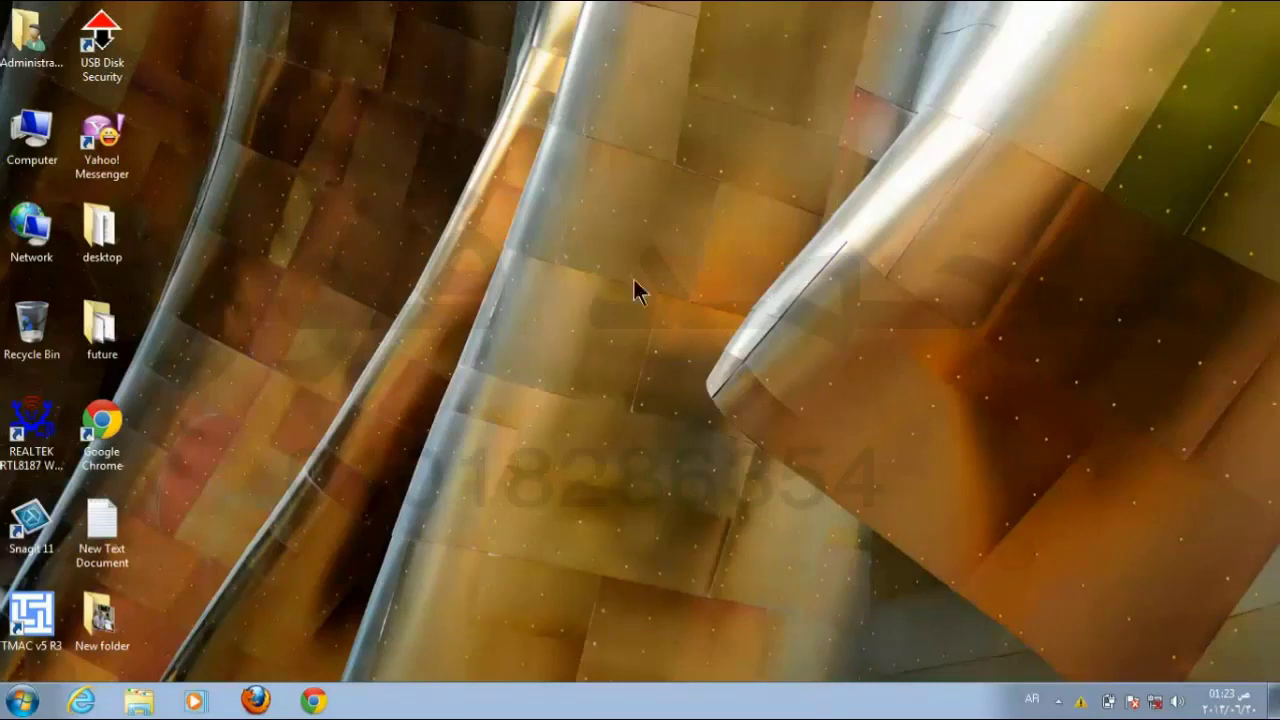
Step: In Screen Resolution, try 1280 × 768, 1280 × 720, 1024 × 768, 1024 × 600 and 800 × 600
right_click(736, 178)
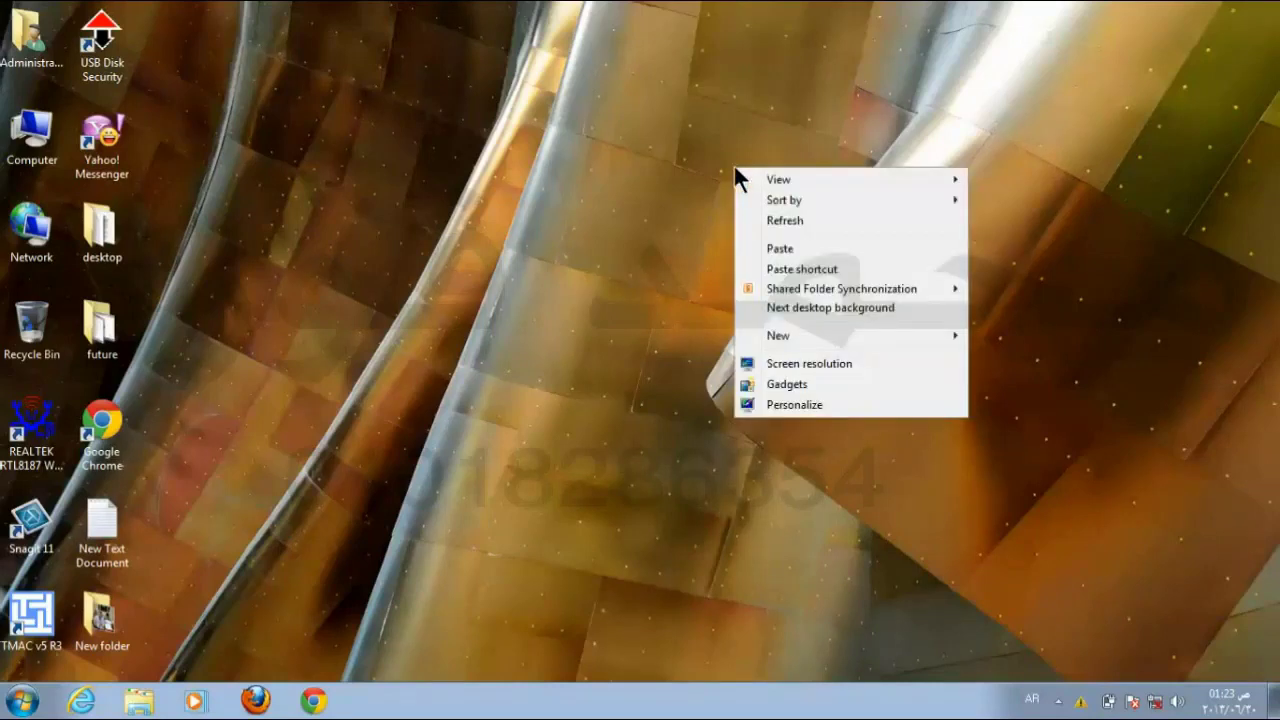
click(851, 364)
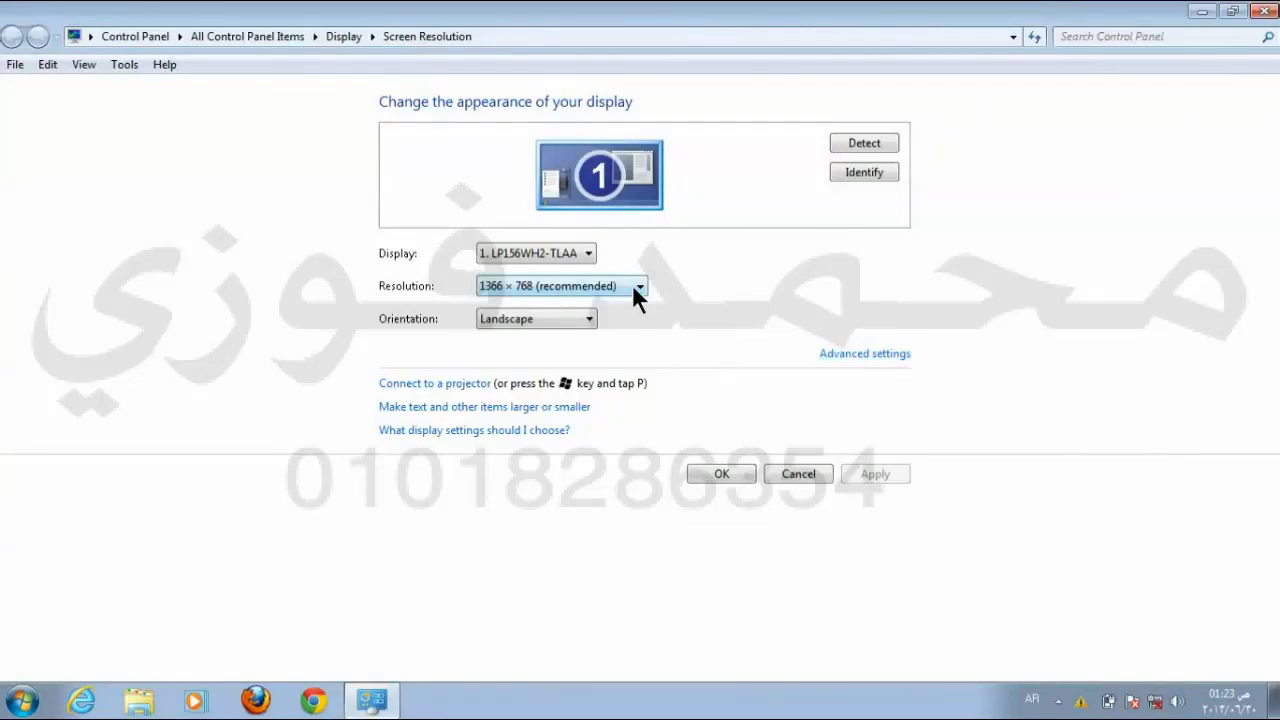
click(517, 283)
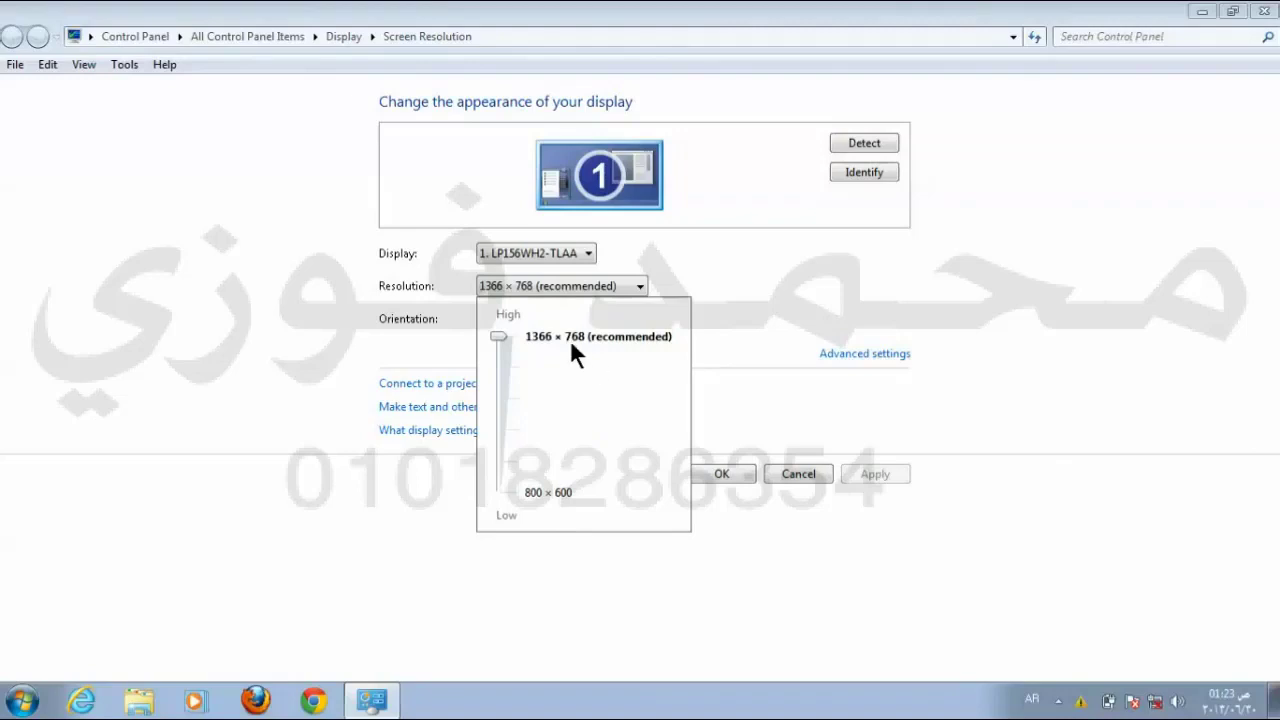
click(503, 367)
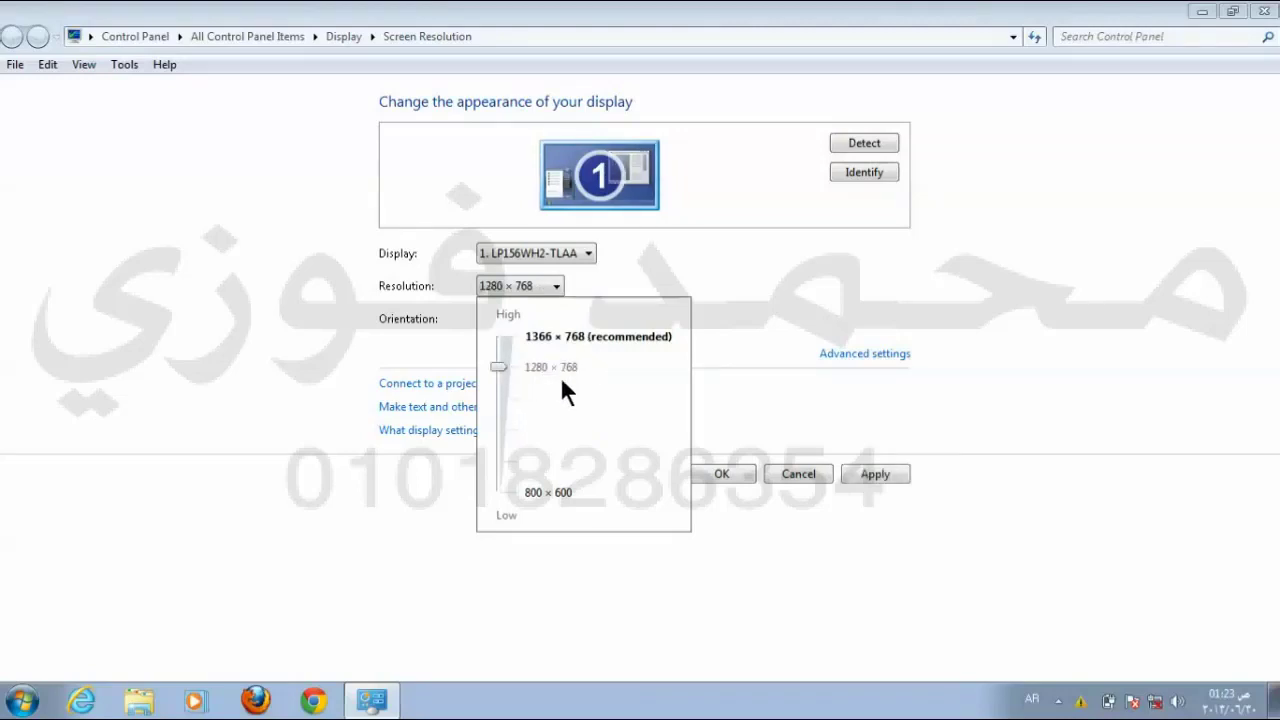
click(499, 394)
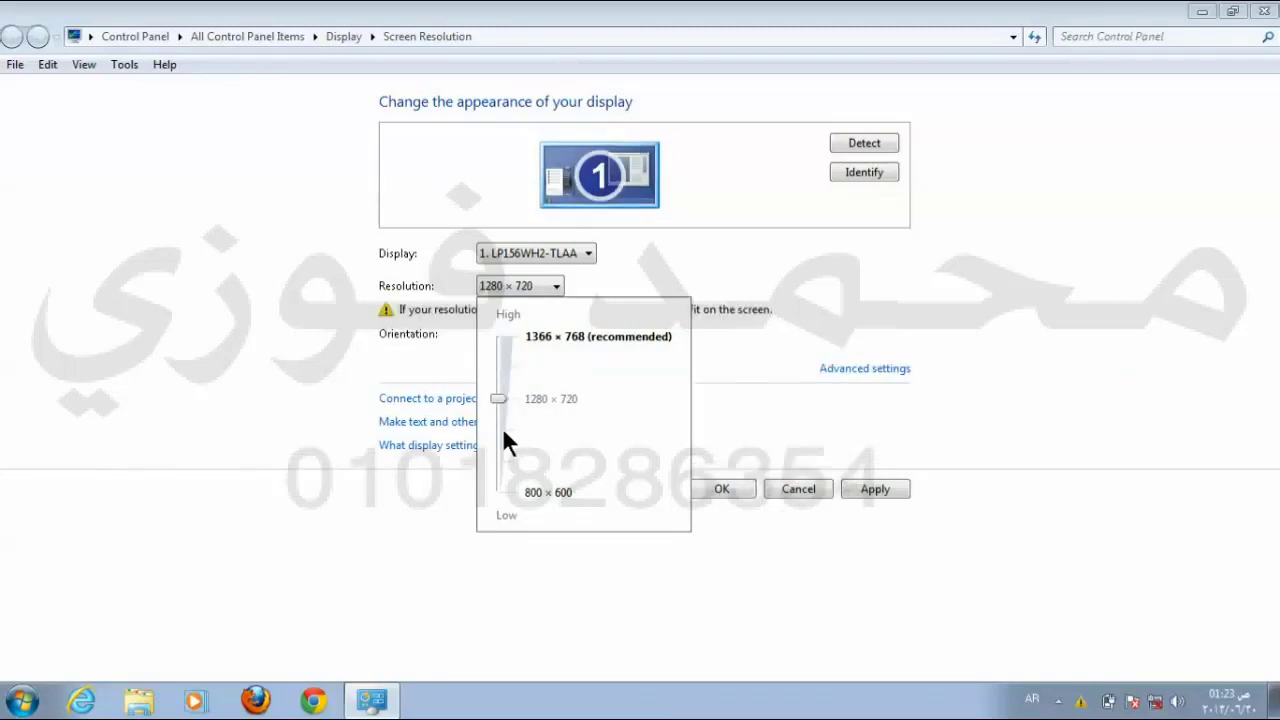
click(503, 432)
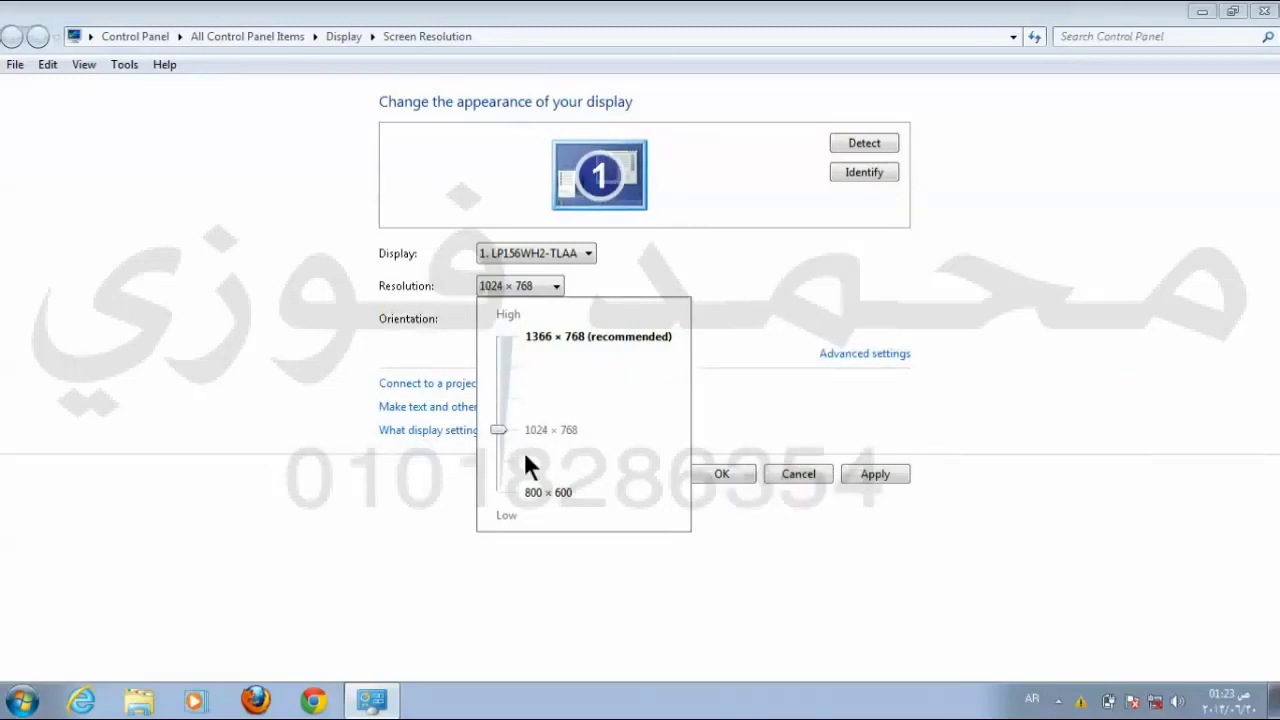
click(504, 462)
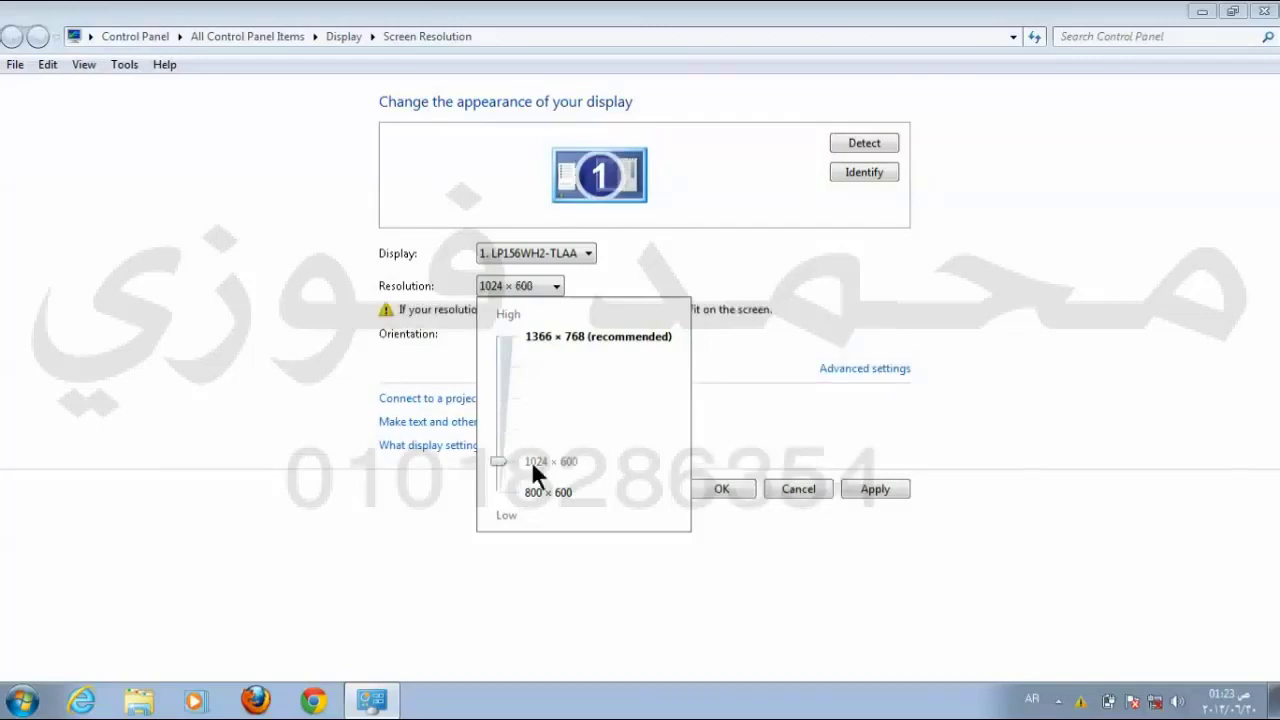
click(502, 483)
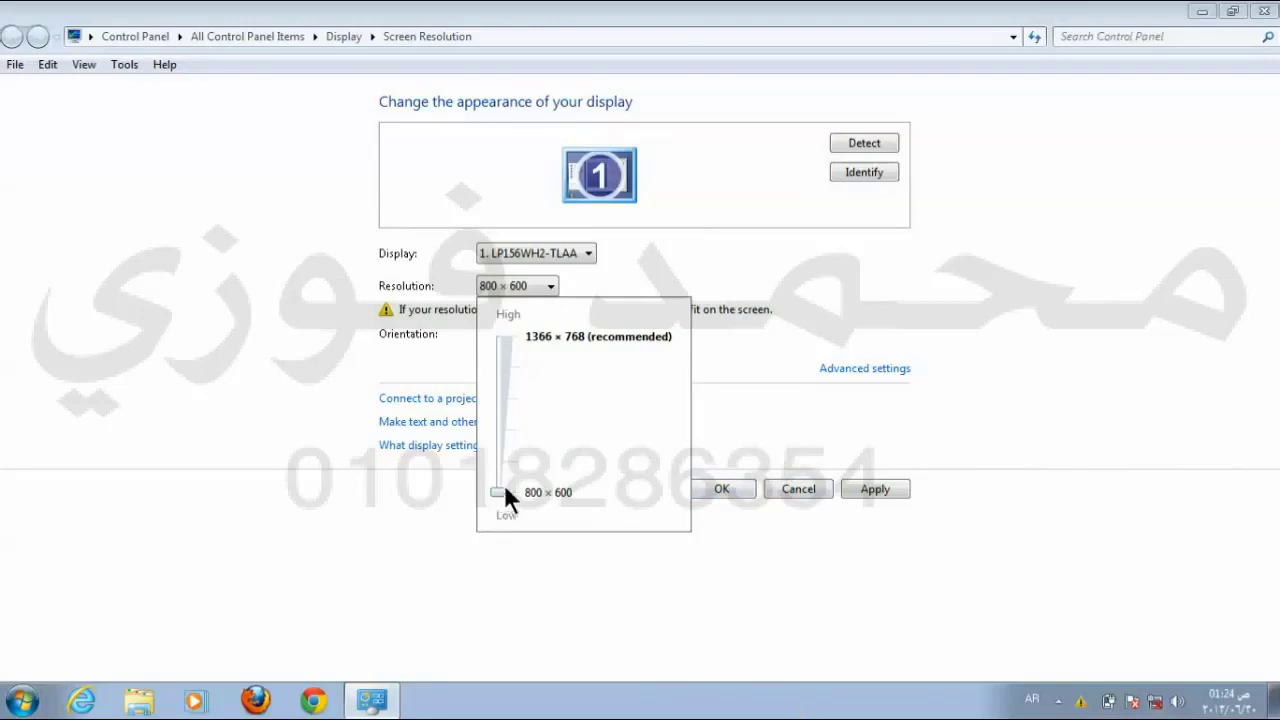
Step: Restore 1366 × 768 (recommended) and accept the display settings with OK
drag(499, 490, 503, 316)
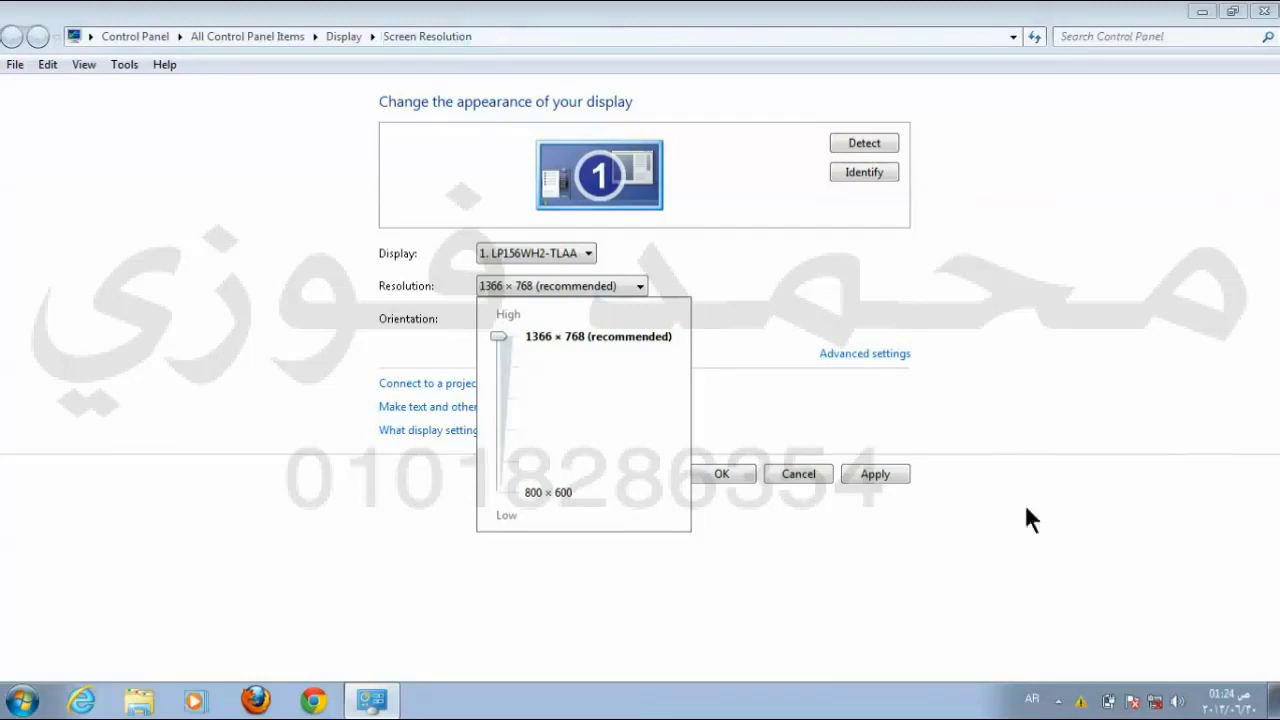
click(772, 468)
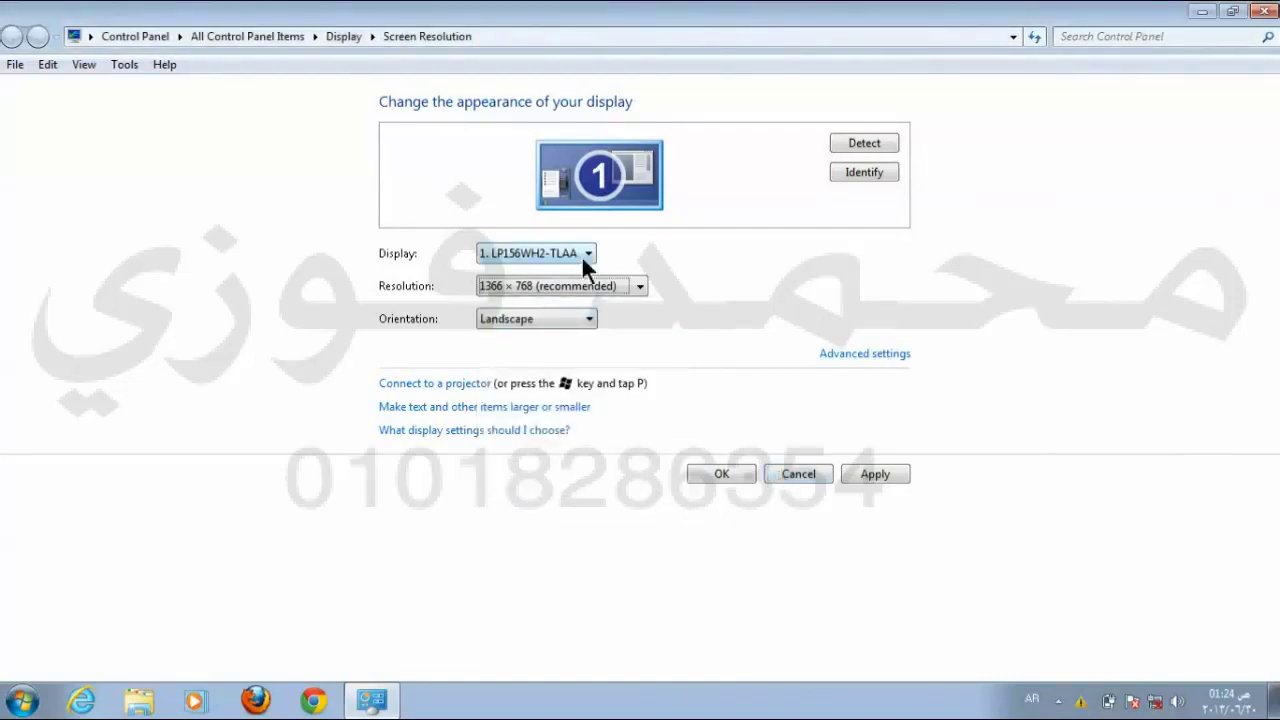
click(722, 474)
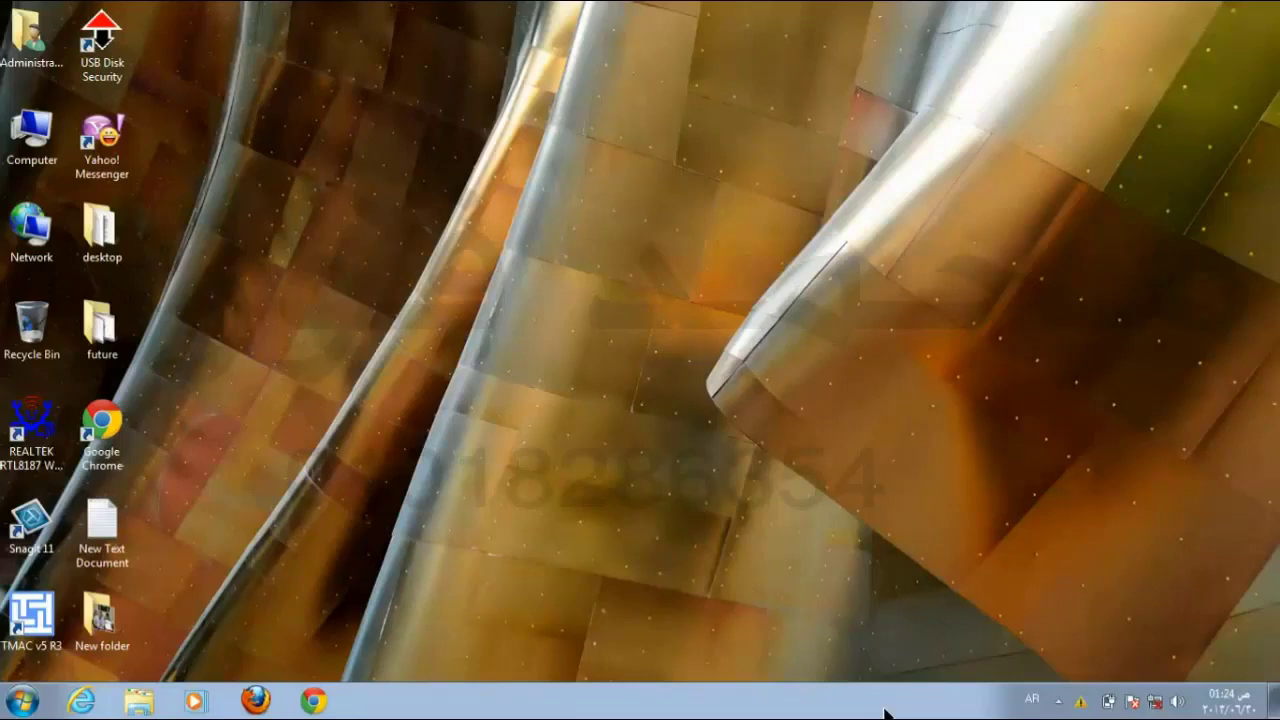
double_click(14, 138)
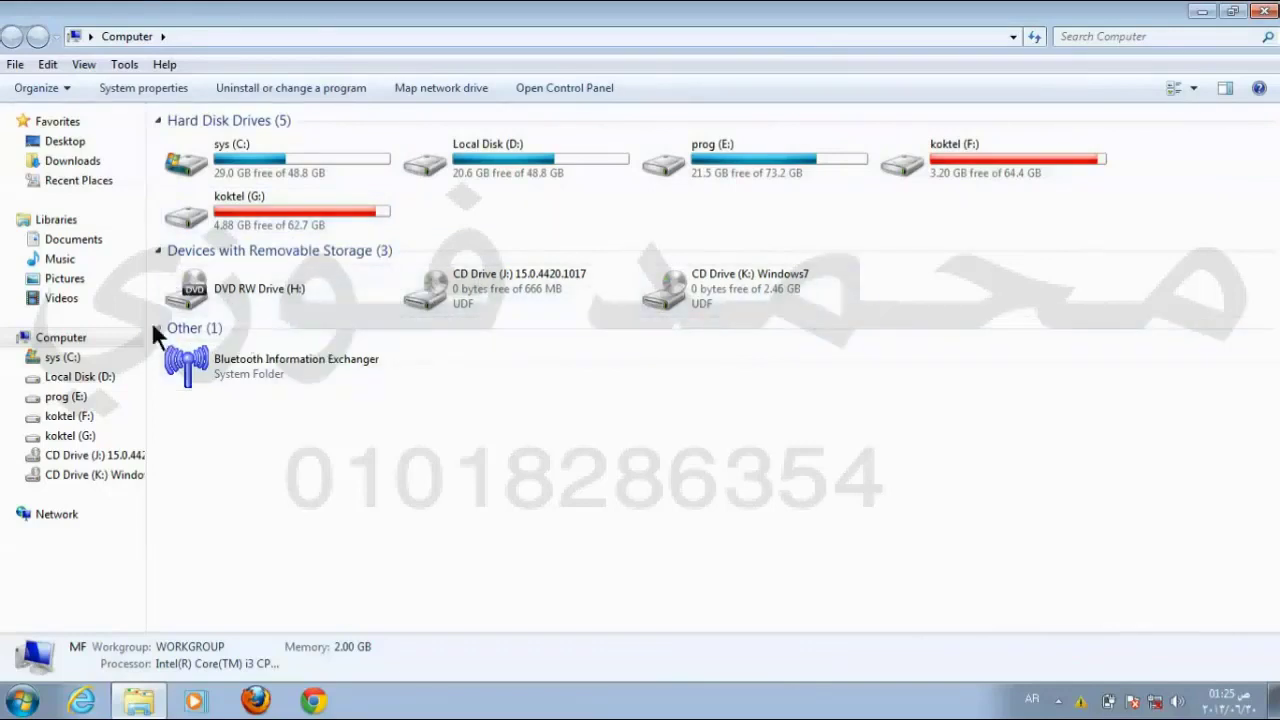
click(216, 284)
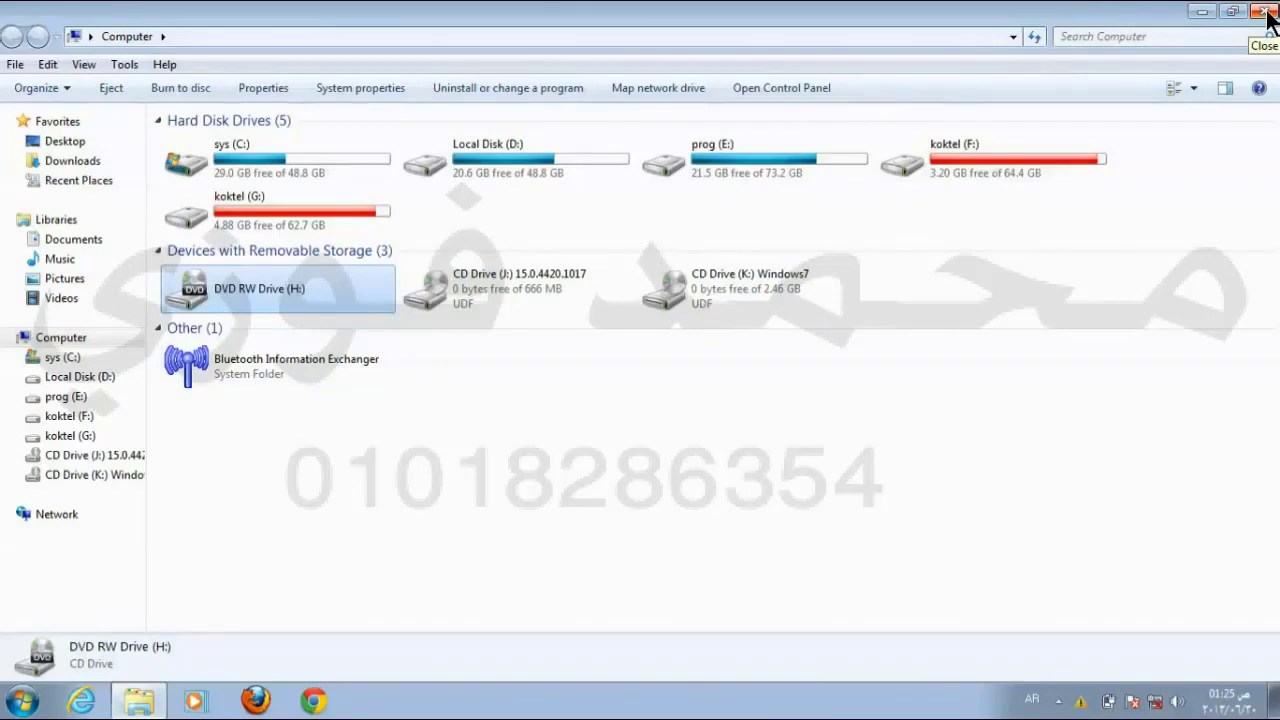
click(1267, 14)
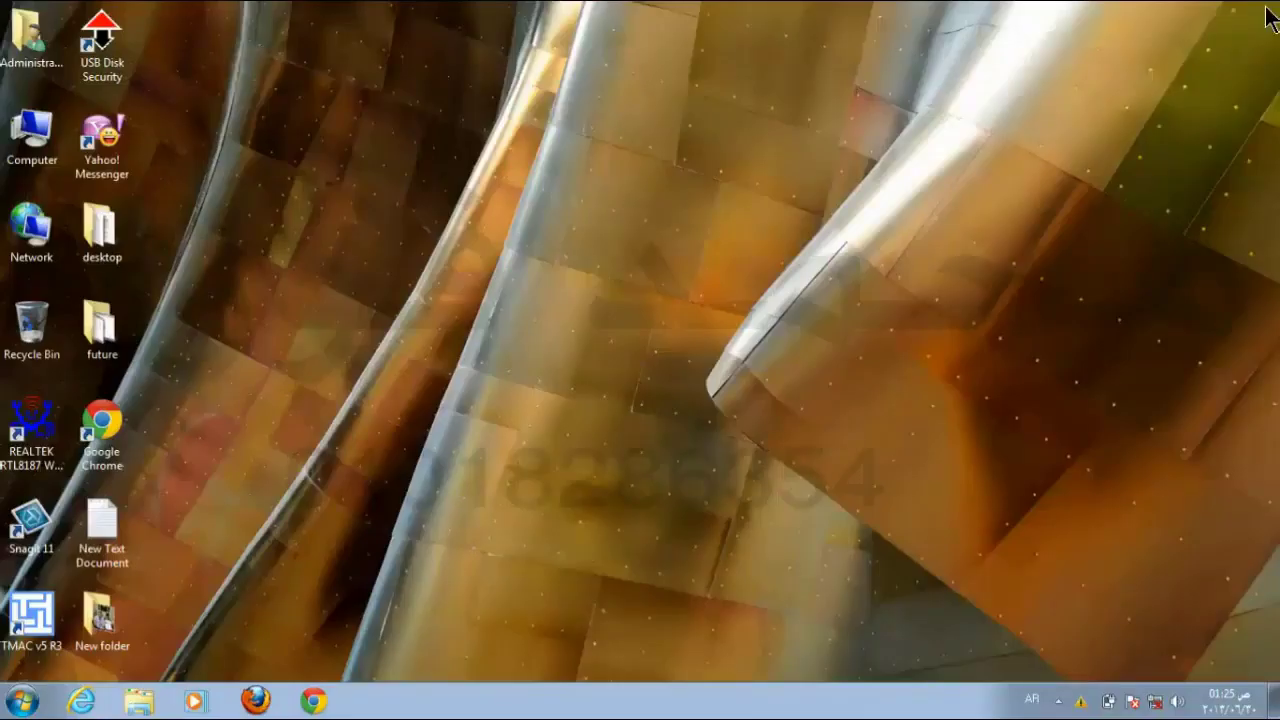
Step: Open the Administrator folder from the desktop, then restore down and maximize its window
double_click(12, 62)
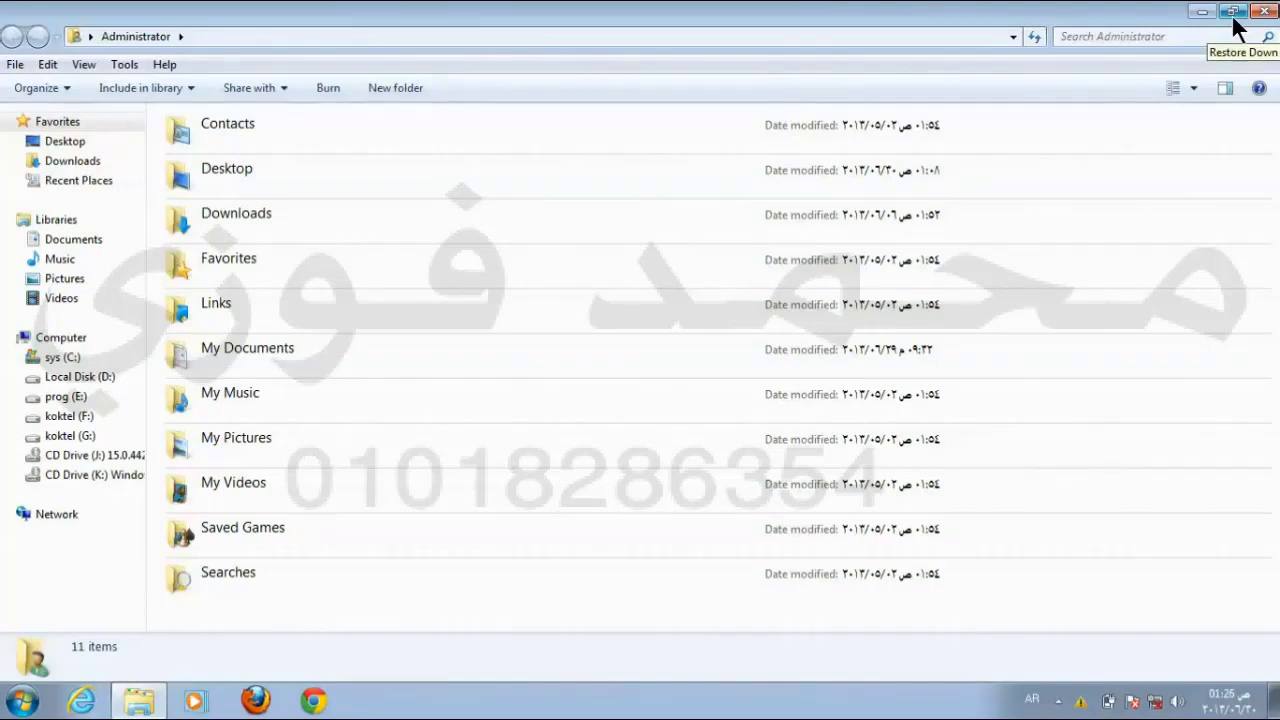
click(1231, 12)
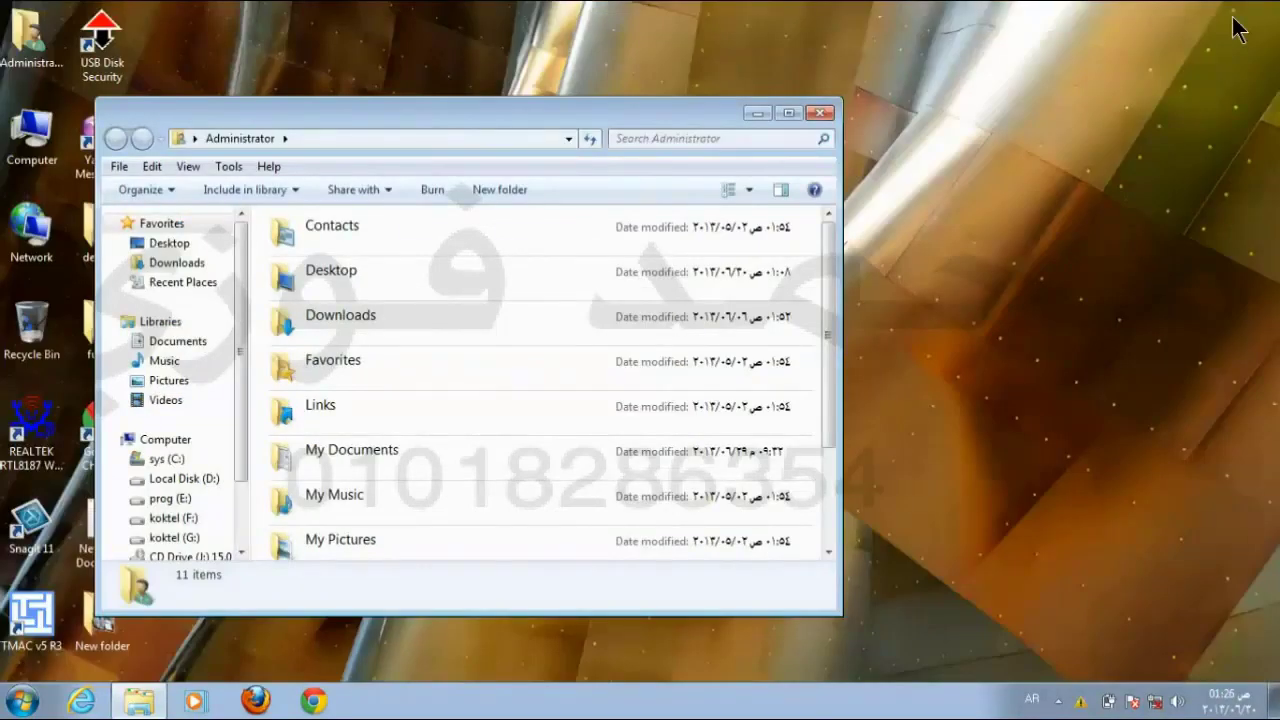
click(789, 114)
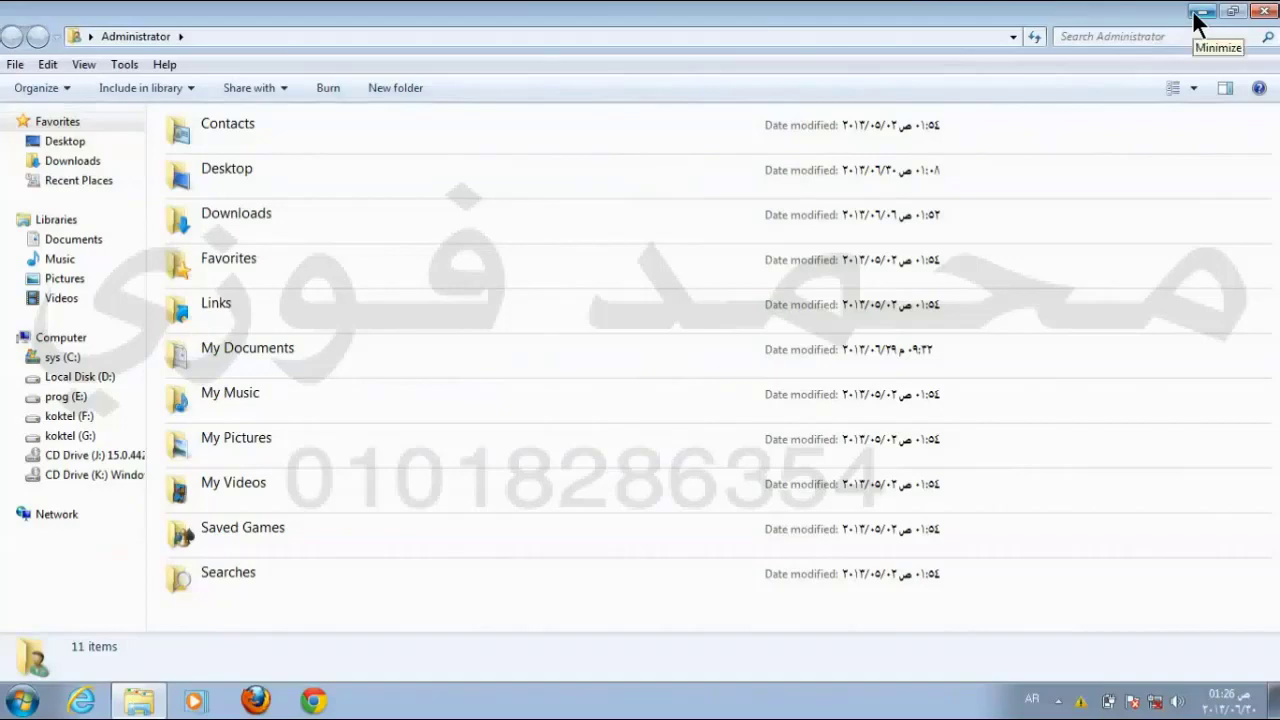
Step: Minimize the window and bring it back from the taskbar twice, then restore it to normal size
click(1196, 12)
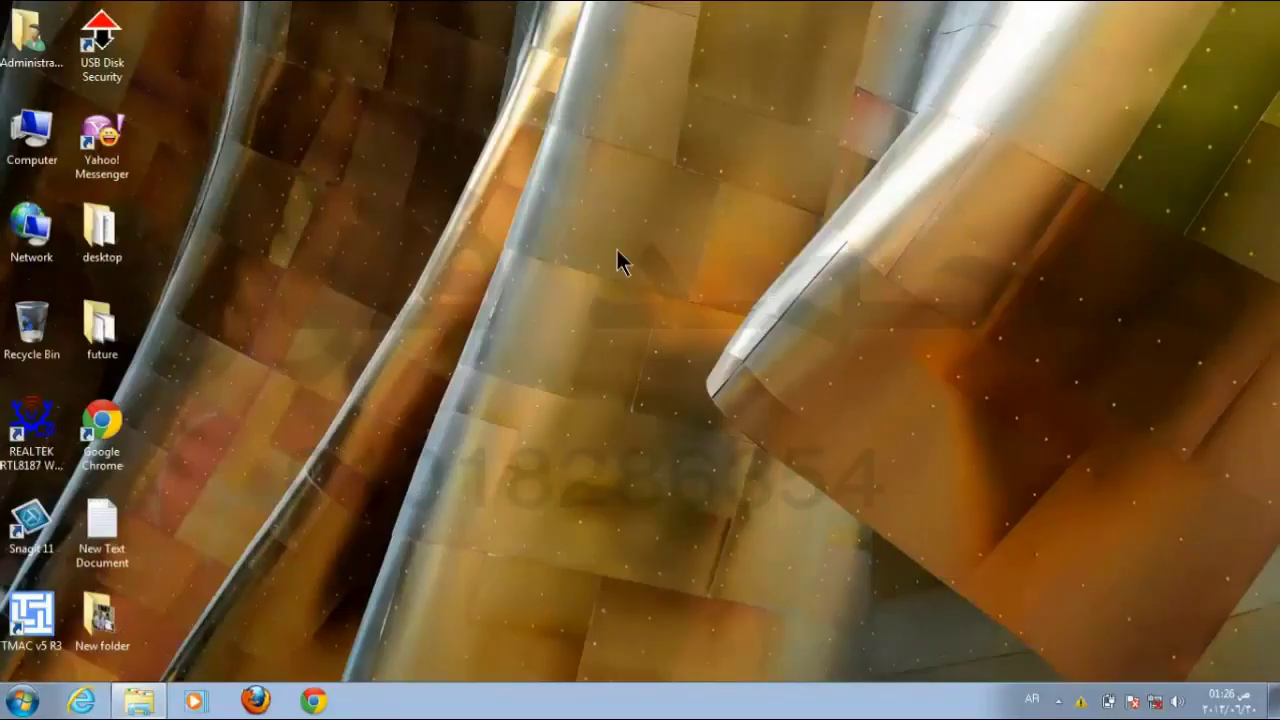
click(139, 701)
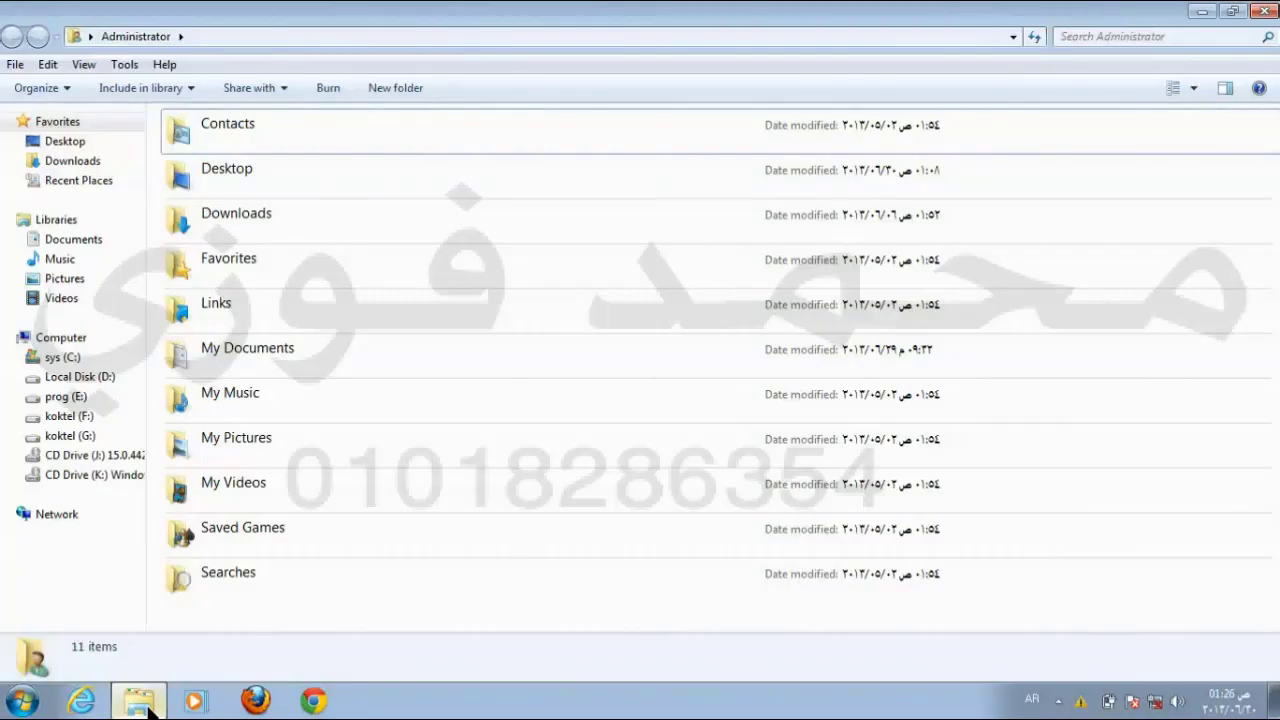
click(1202, 12)
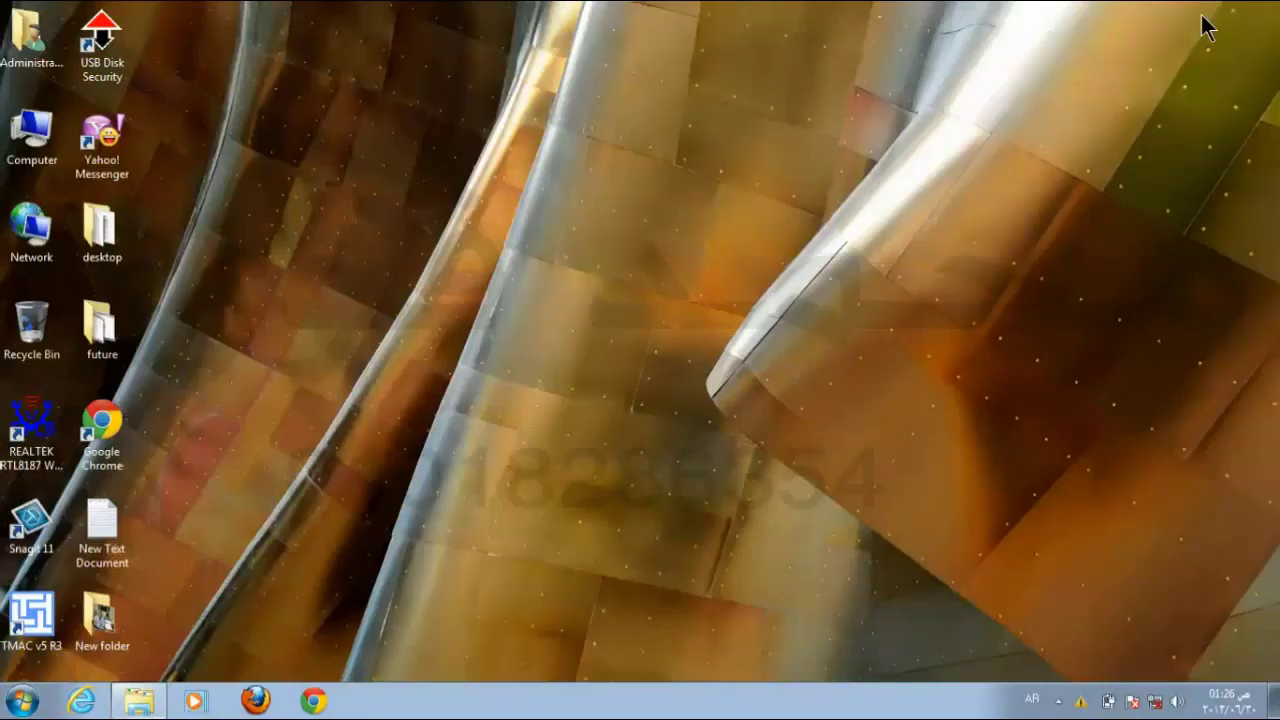
click(139, 701)
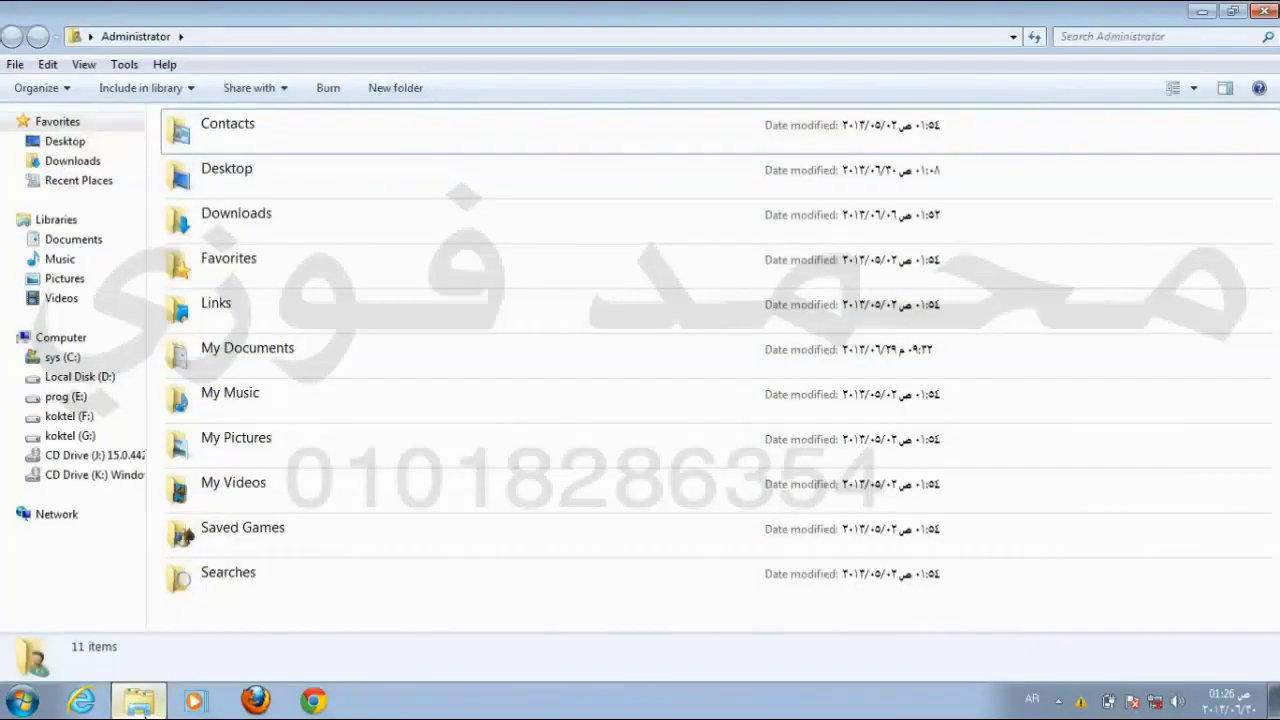
click(1234, 12)
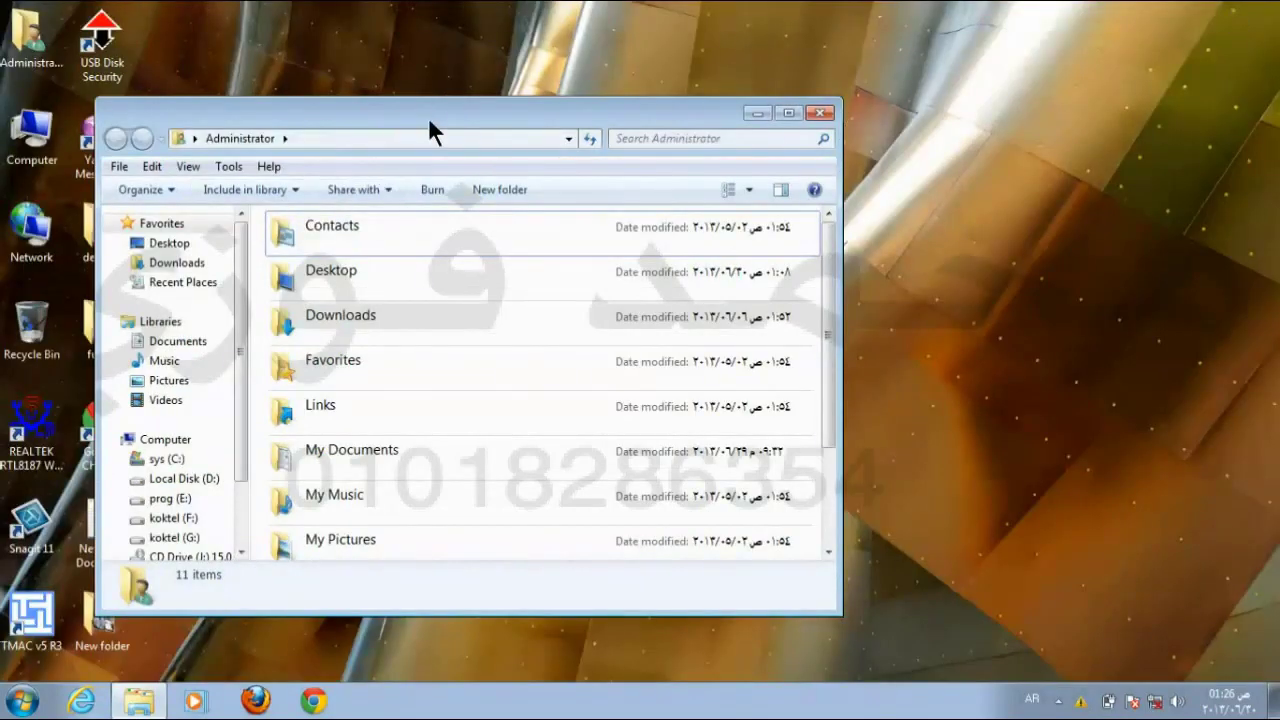
Step: Move and resize the Administrator window by its title bar, edges and corners, then maximize it
drag(420, 112, 626, 83)
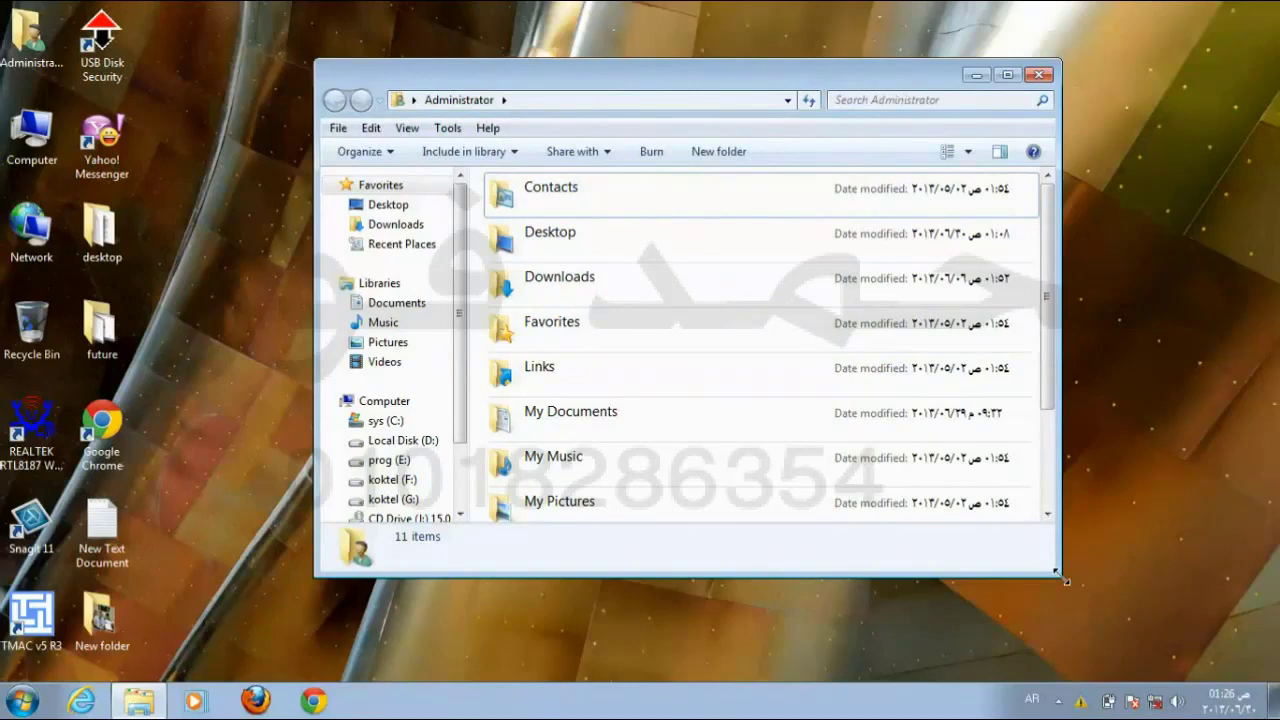
drag(1066, 581, 1192, 619)
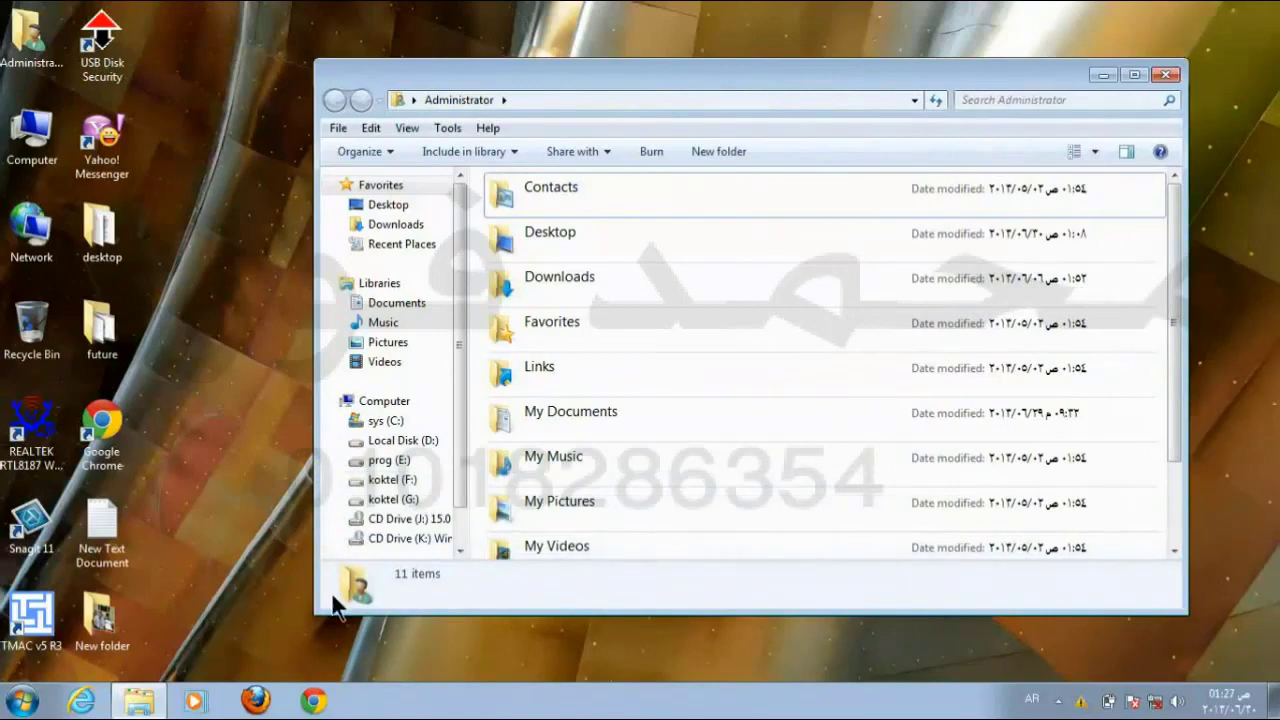
drag(317, 613, 337, 555)
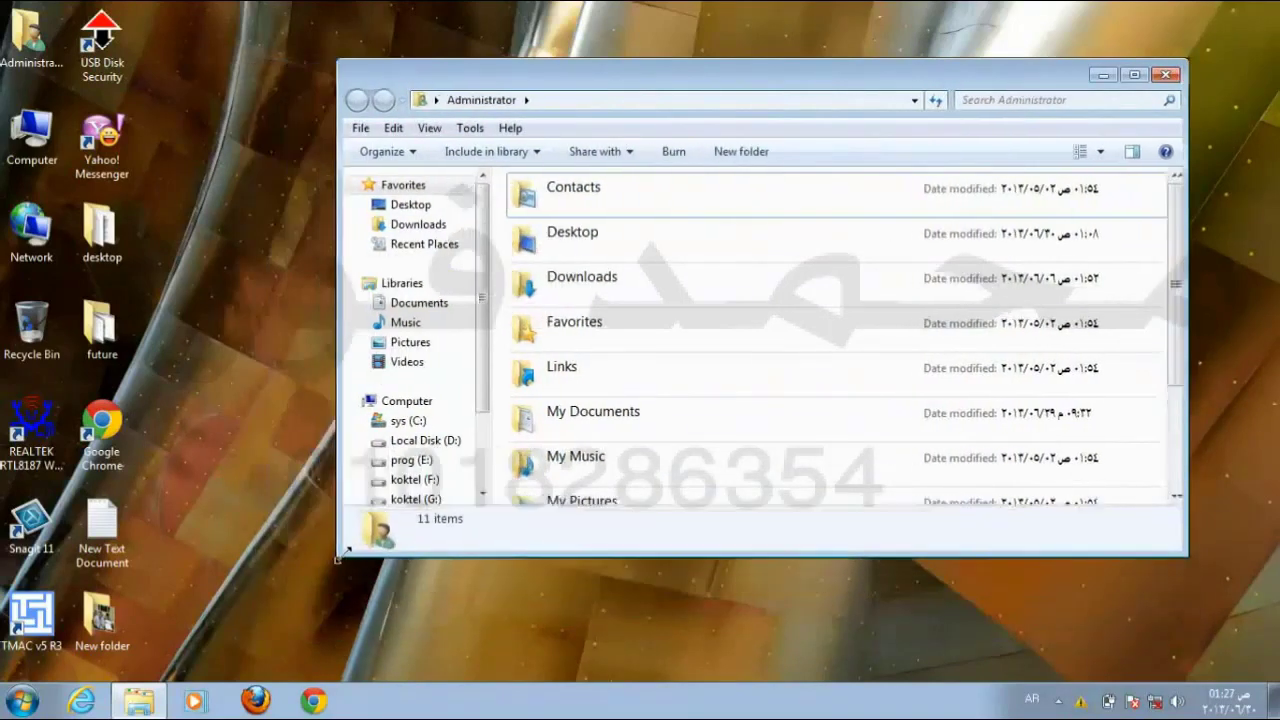
mouse_move(337, 57)
mouse_down()
mouse_move(414, 126)
mouse_move(338, 66)
mouse_up()
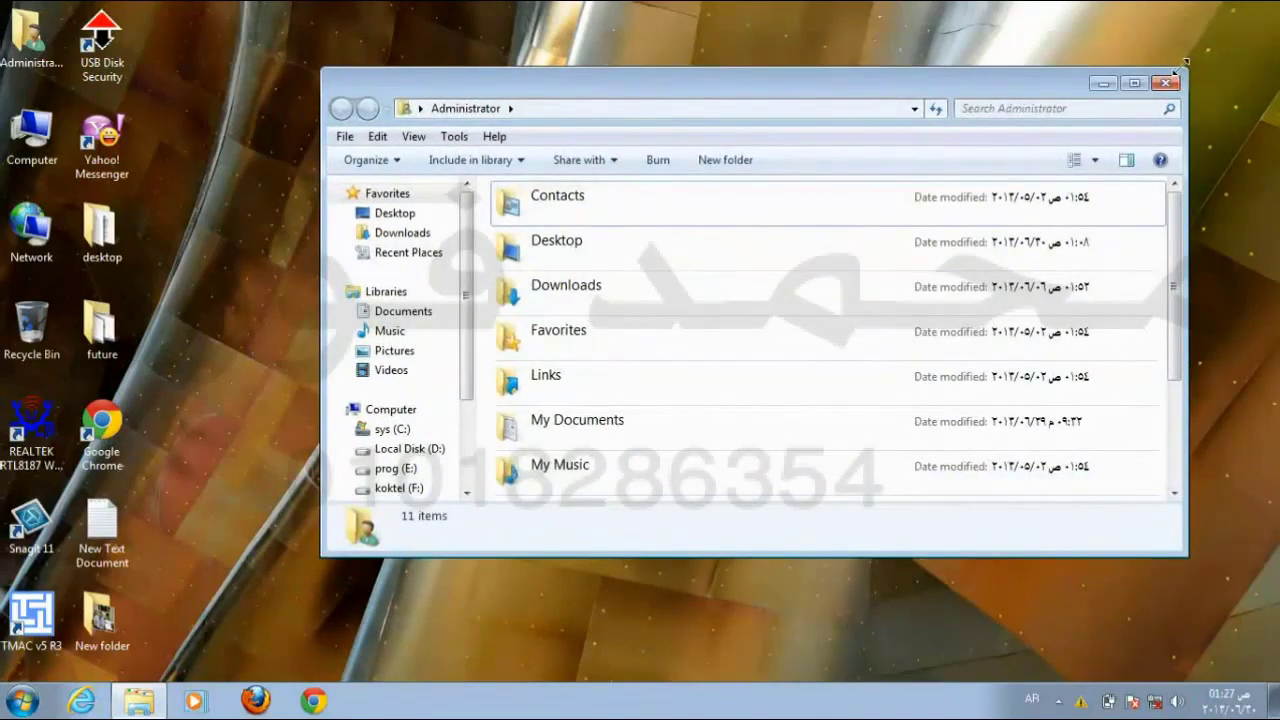
drag(1187, 68, 1210, 56)
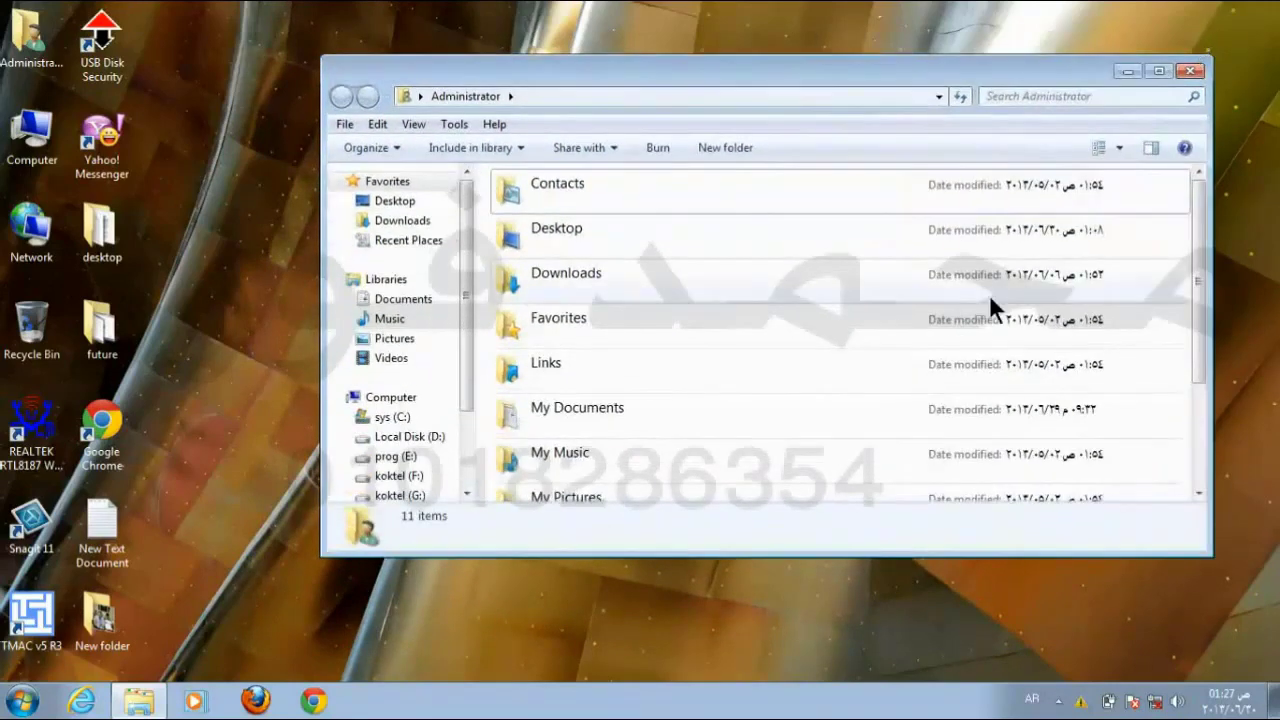
mouse_move(816, 60)
mouse_down()
mouse_move(857, 374)
mouse_move(839, 8)
mouse_move(836, 52)
mouse_up()
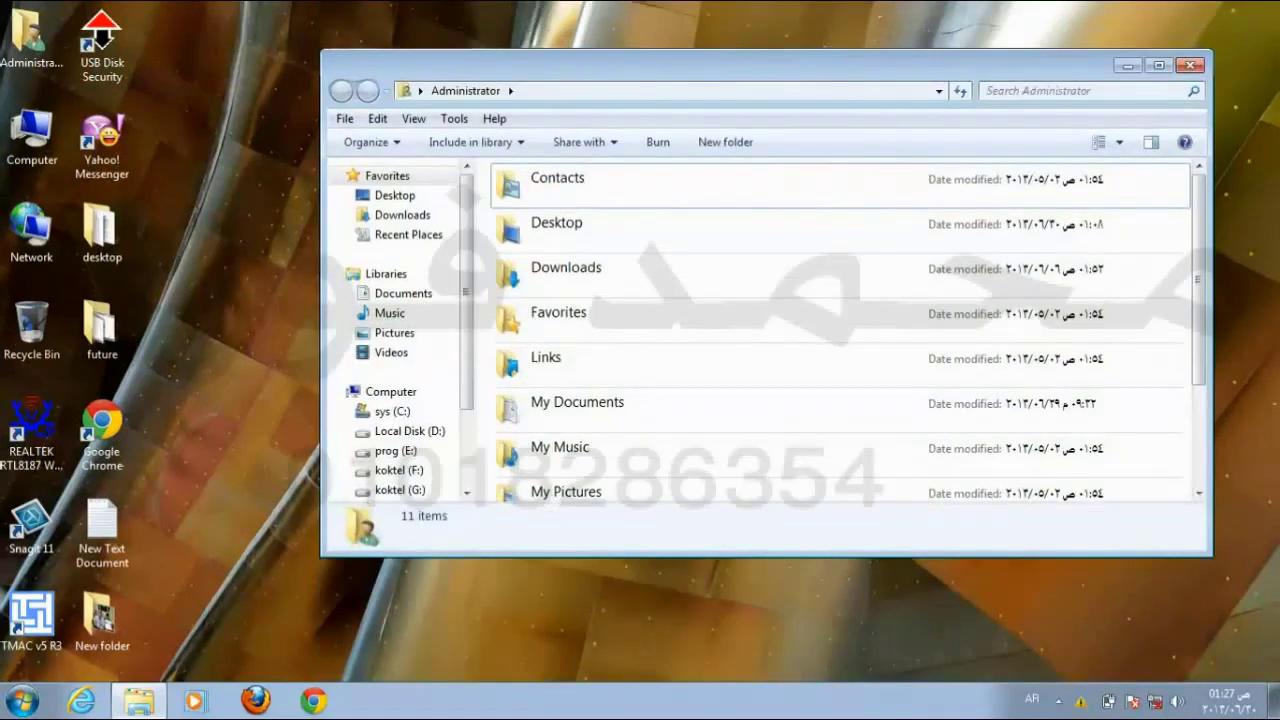
drag(784, 552, 845, 537)
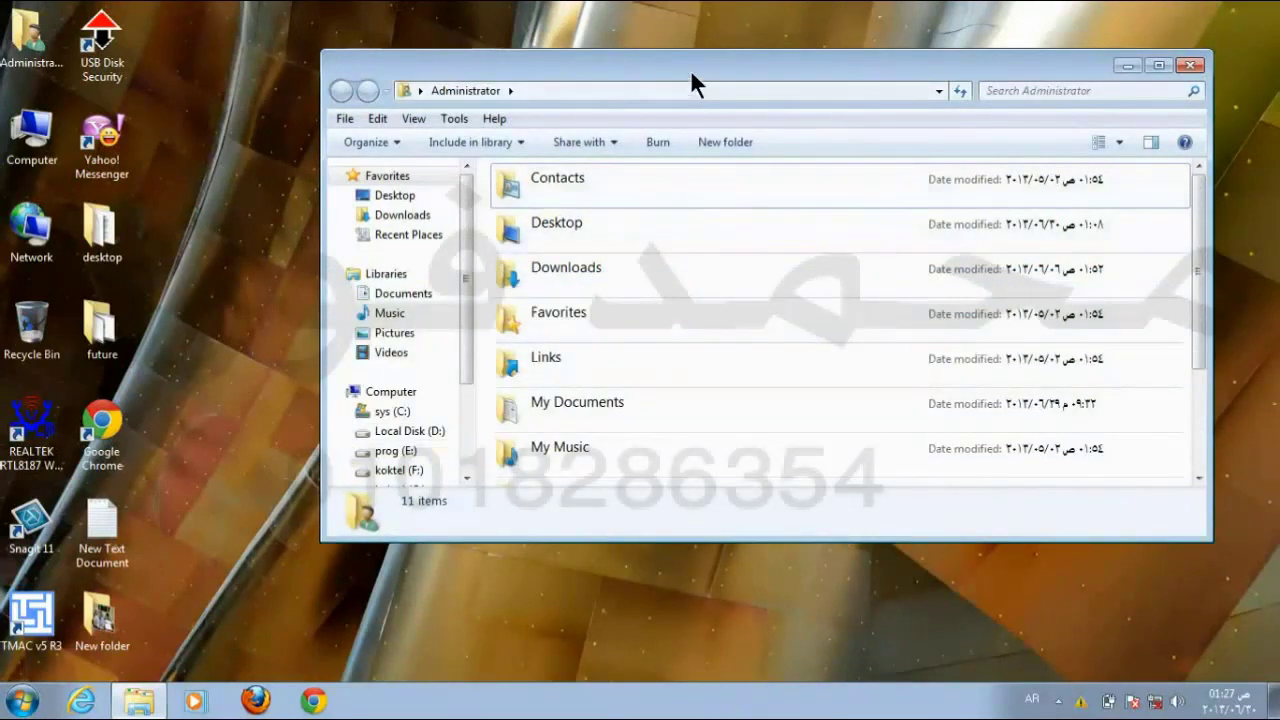
click(1152, 67)
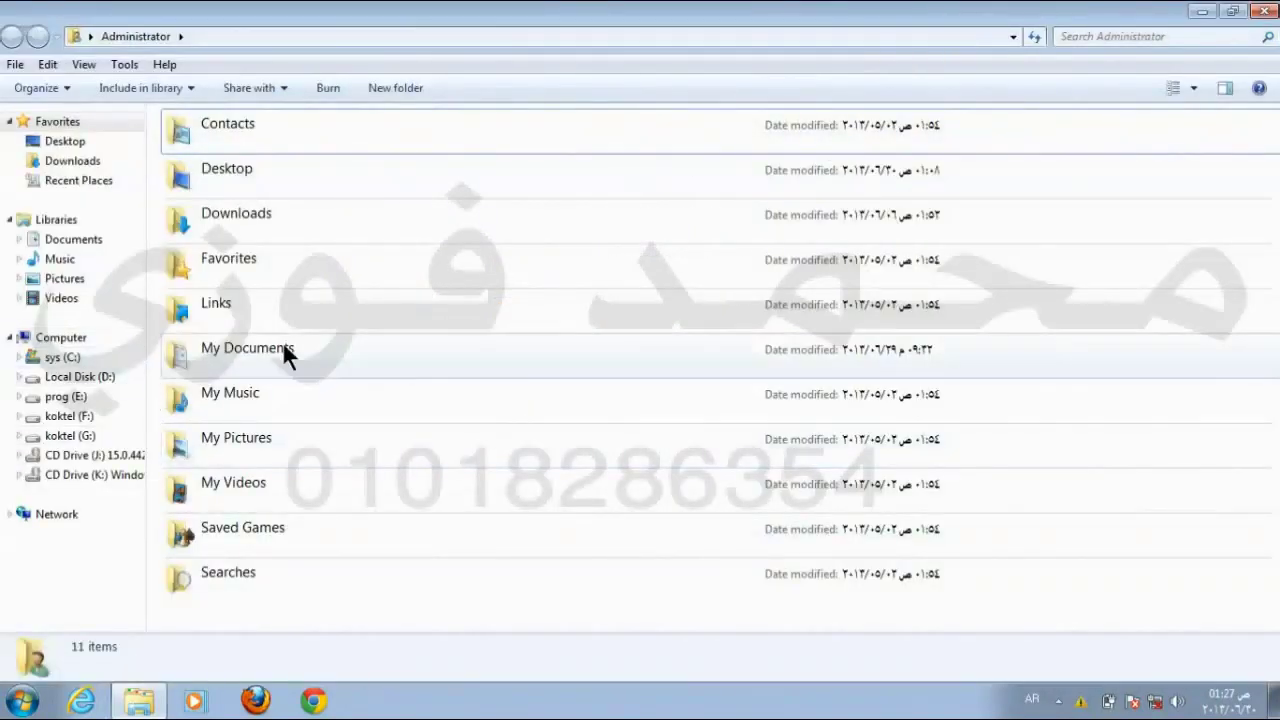
Step: Open Downloads and its Documents folder, moving between them and Administrator with Back and Forward
click(219, 210)
click(226, 171)
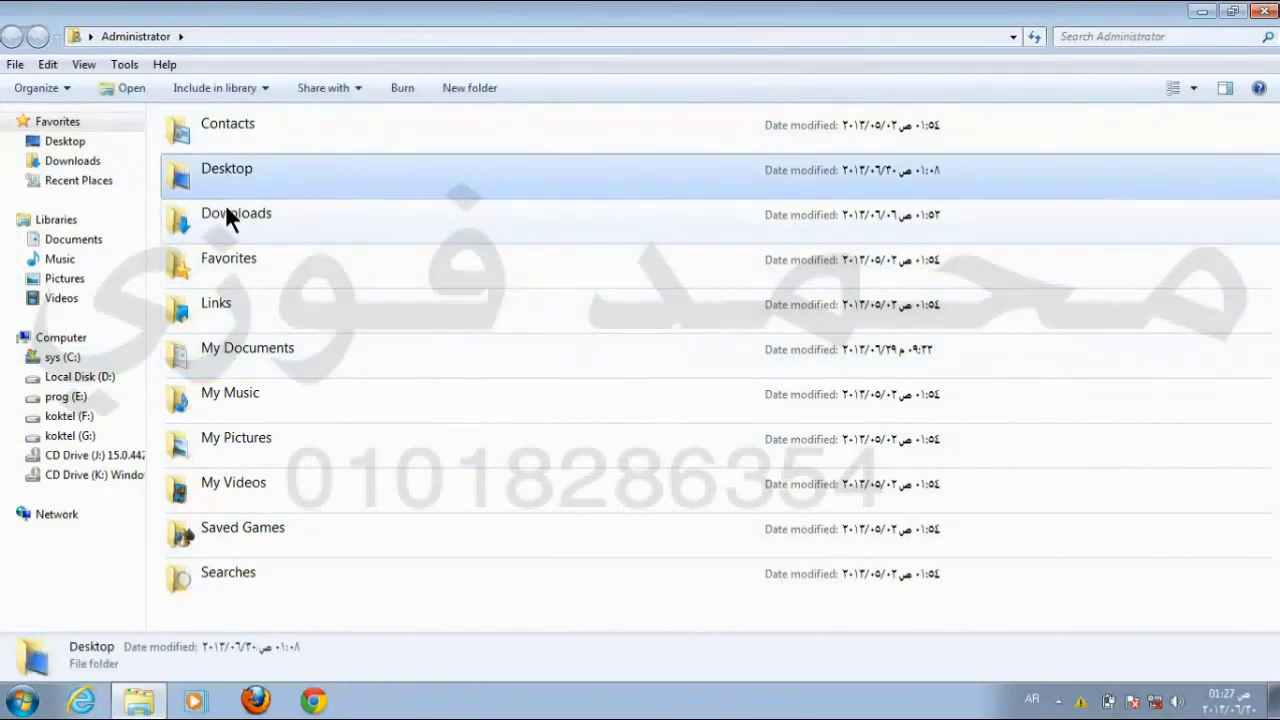
click(225, 204)
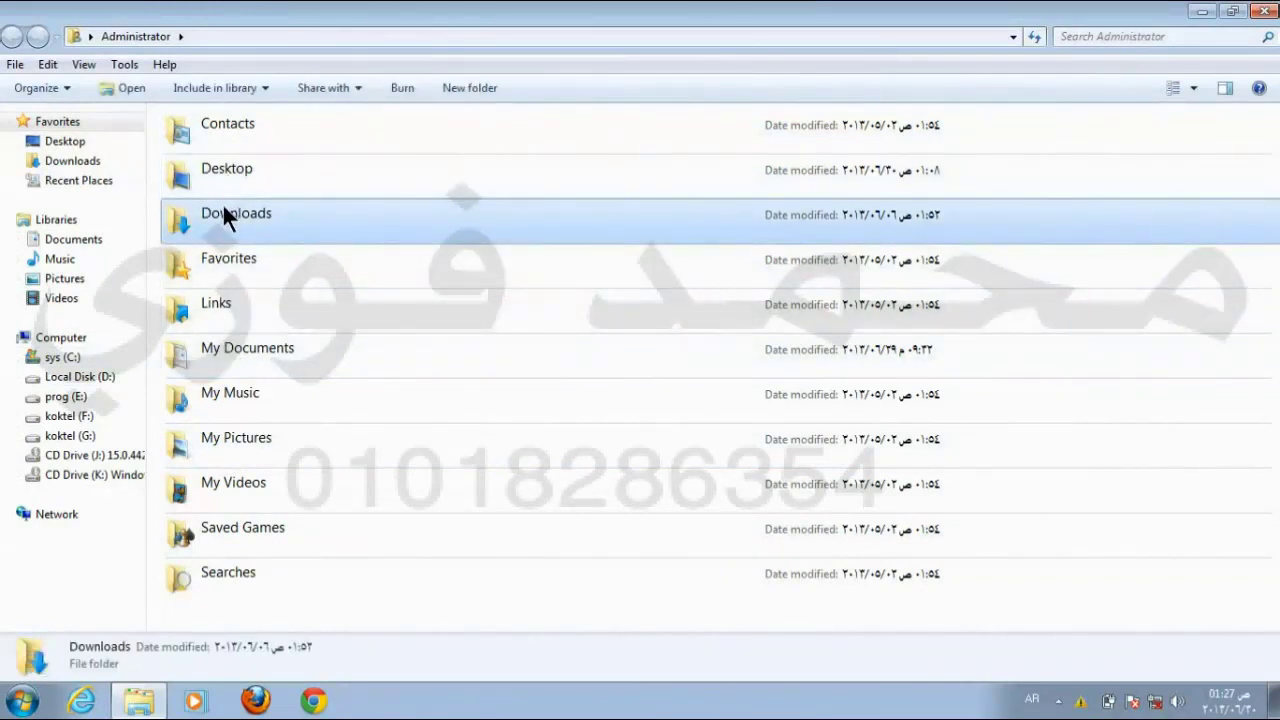
double_click(224, 209)
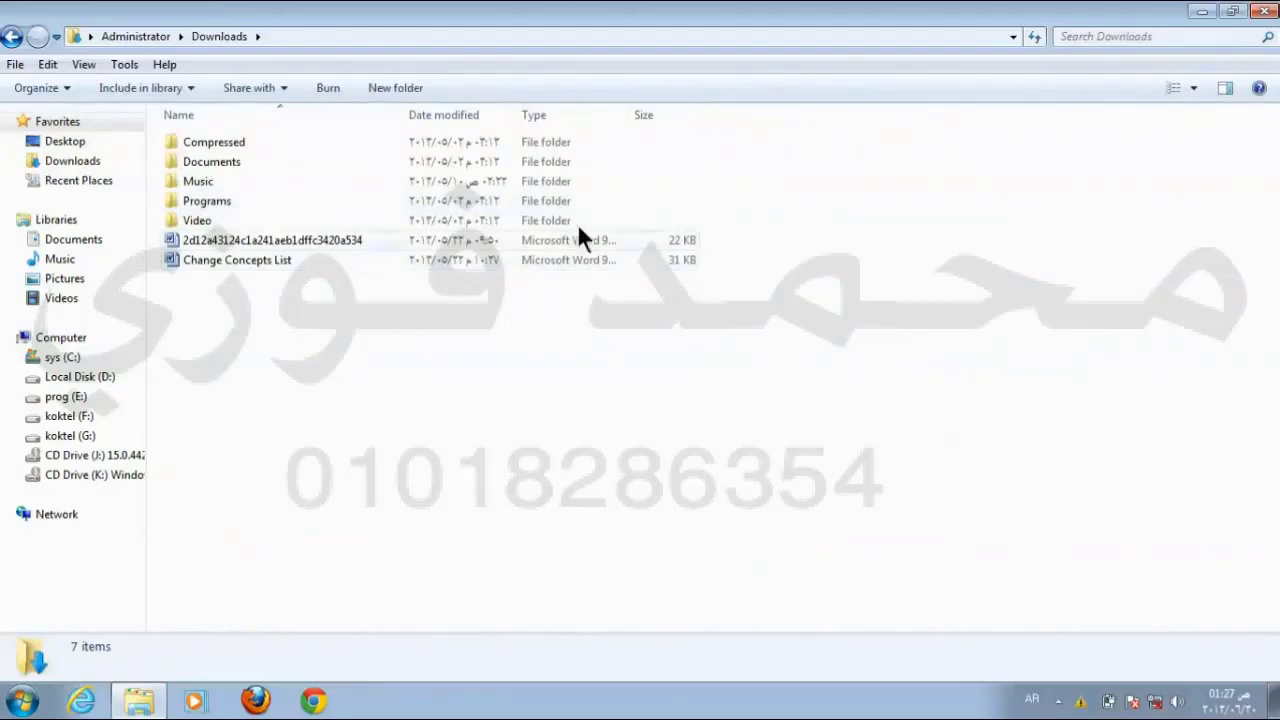
click(12, 40)
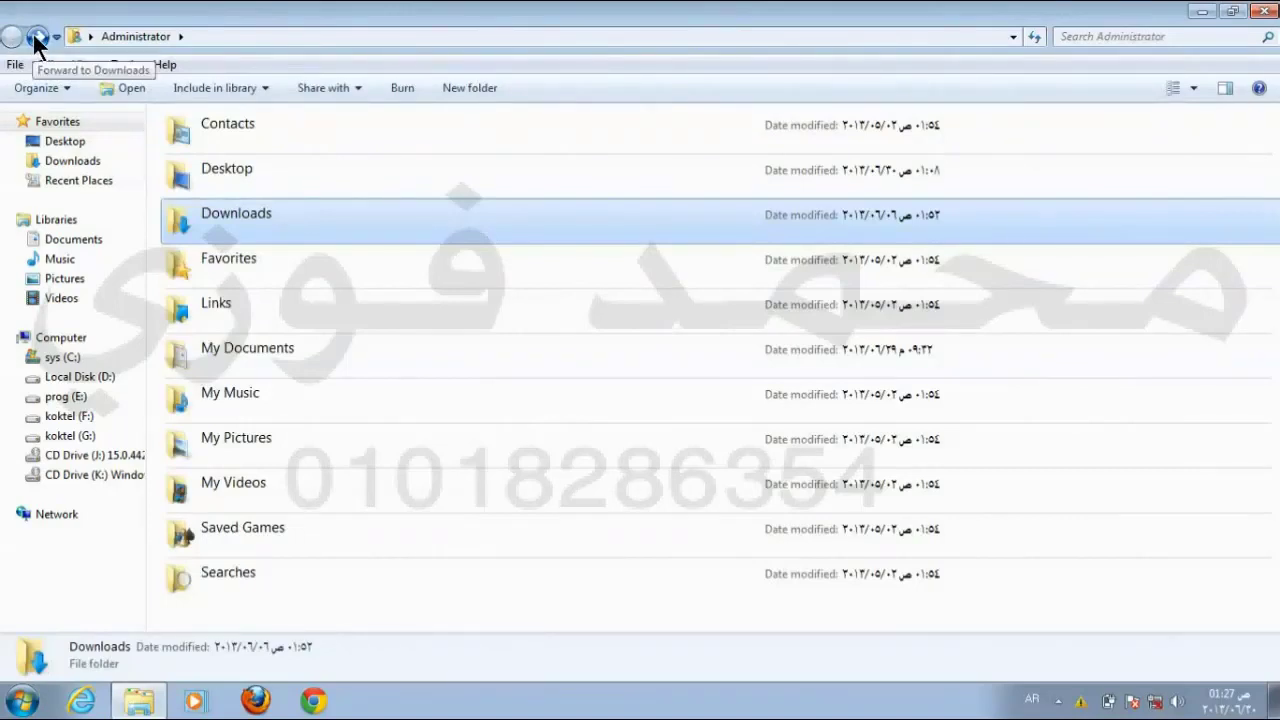
click(36, 40)
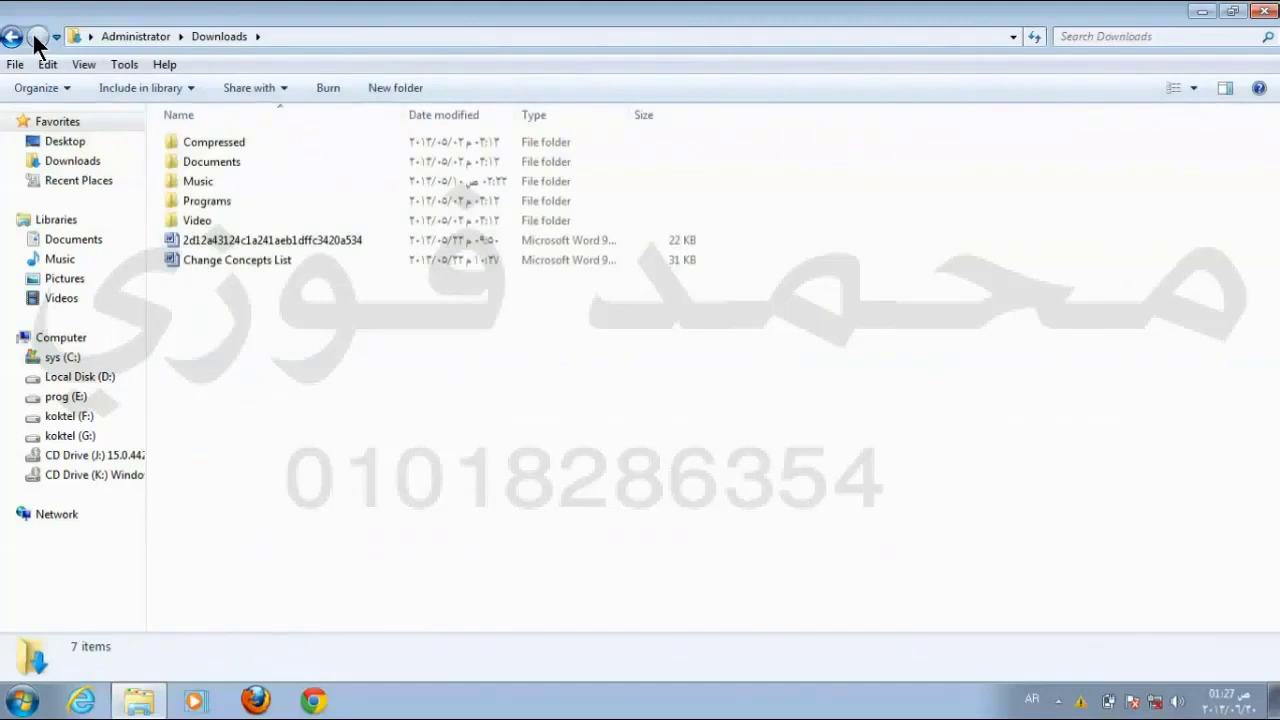
double_click(226, 160)
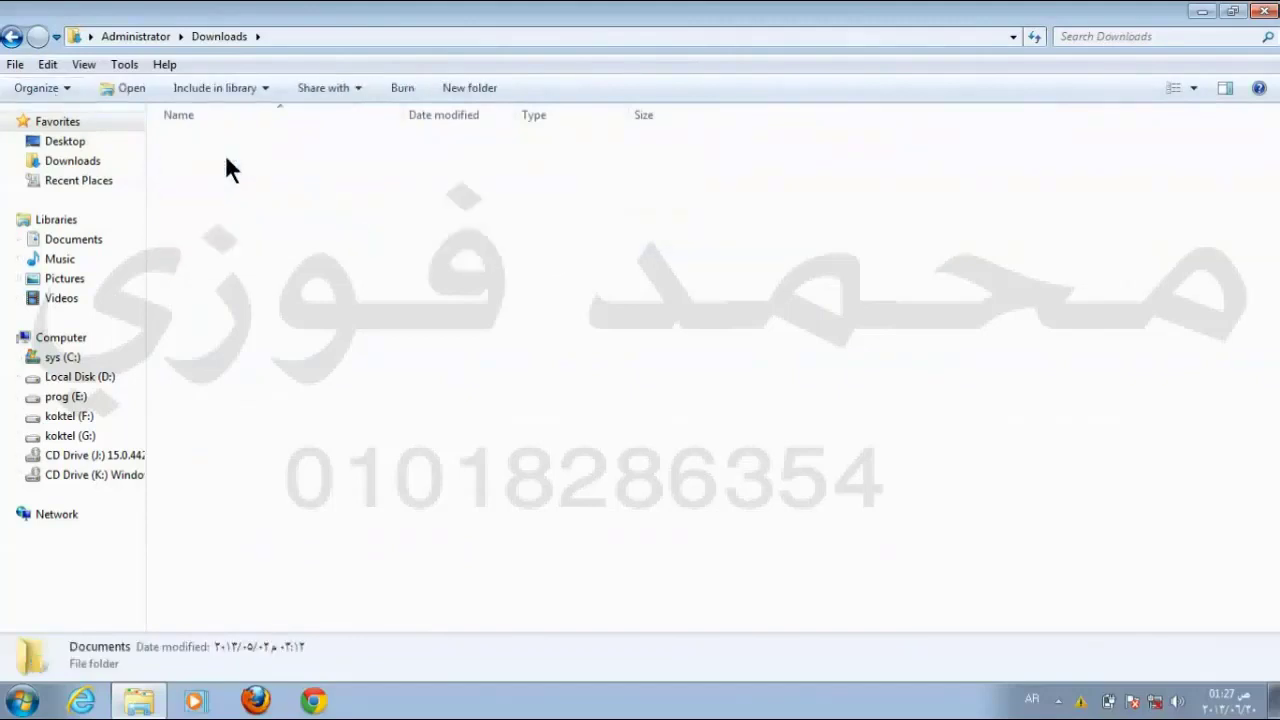
click(12, 38)
click(12, 38)
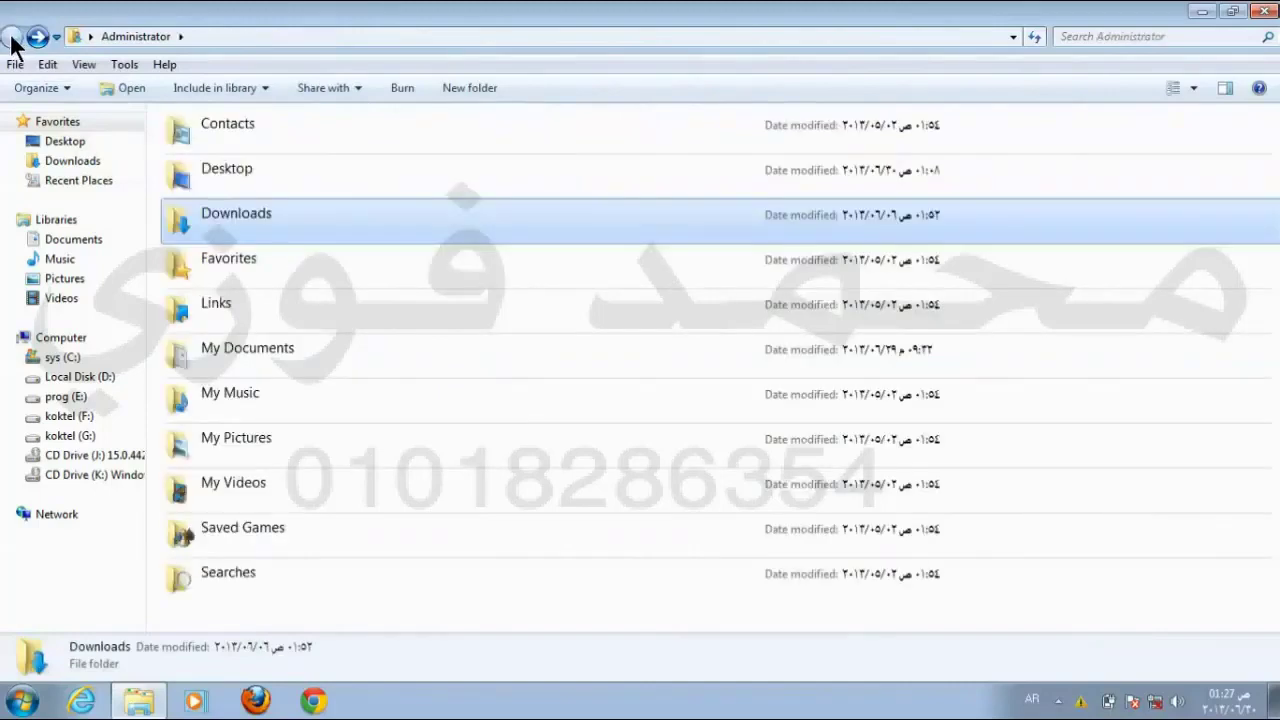
click(36, 38)
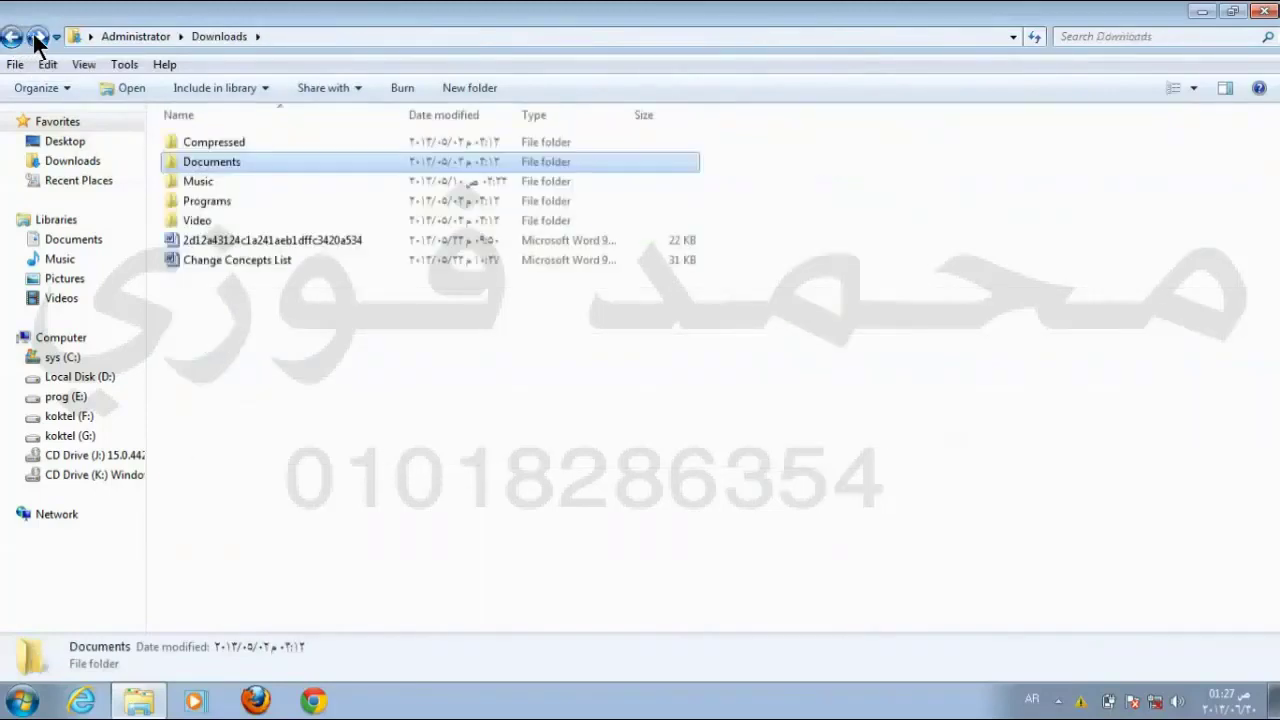
click(36, 38)
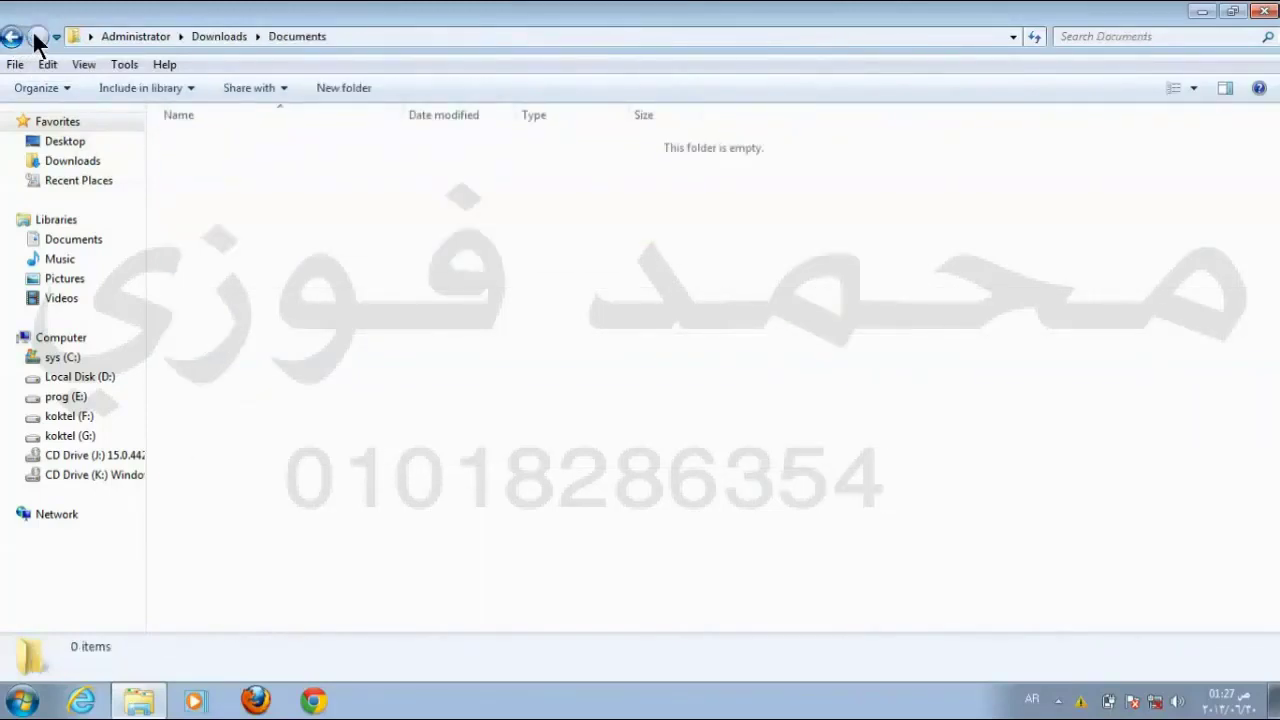
click(12, 38)
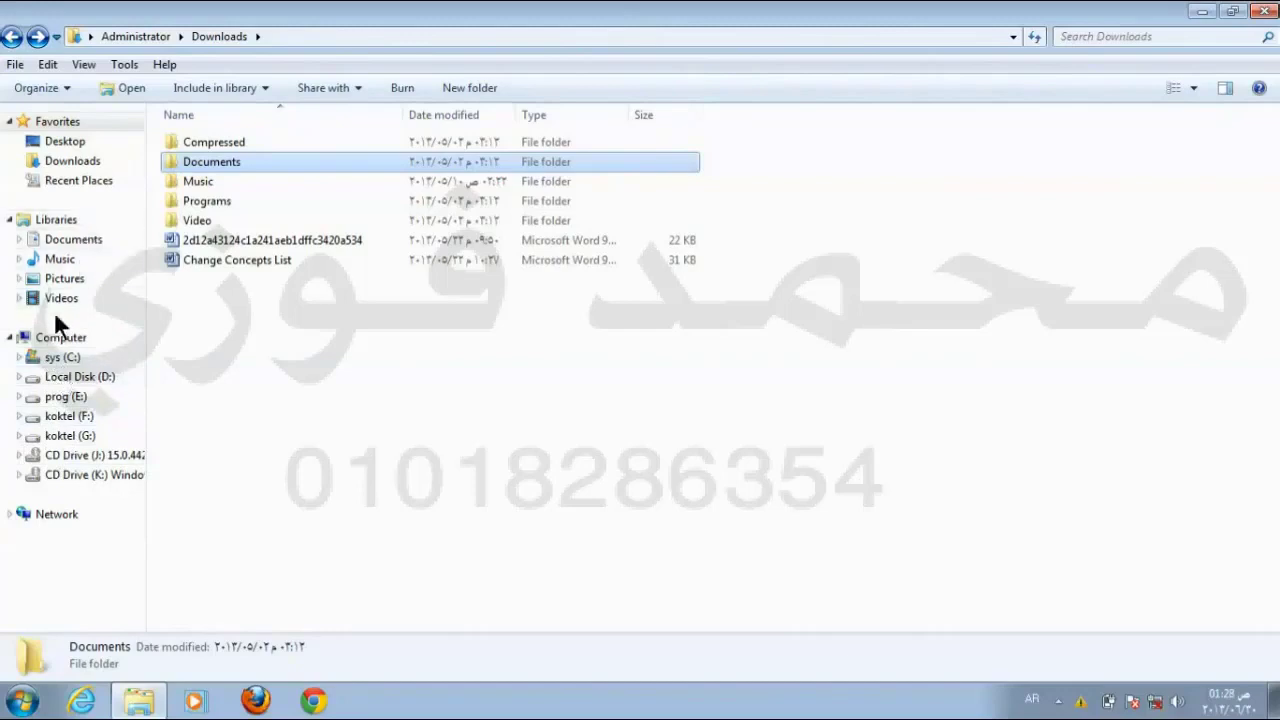
Step: Visit Downloads, Recent Places, and the Documents, Music, Pictures and Videos libraries
click(70, 163)
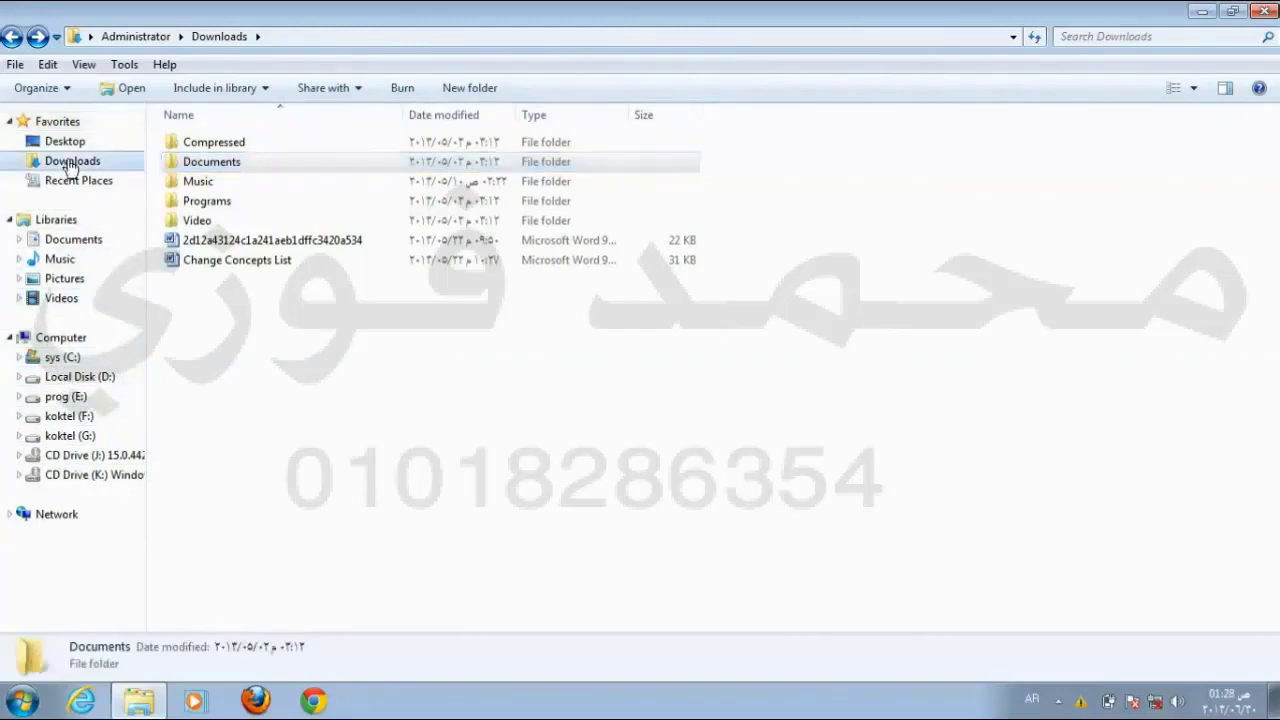
click(62, 182)
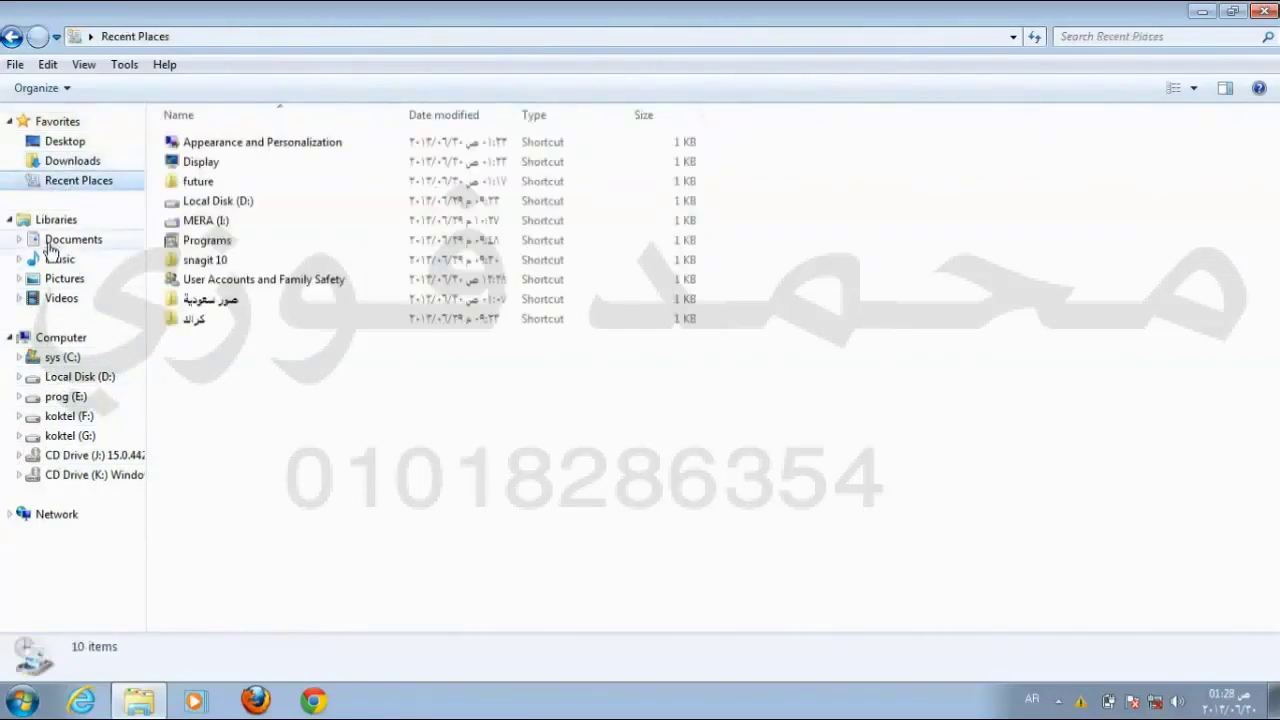
click(52, 246)
click(55, 263)
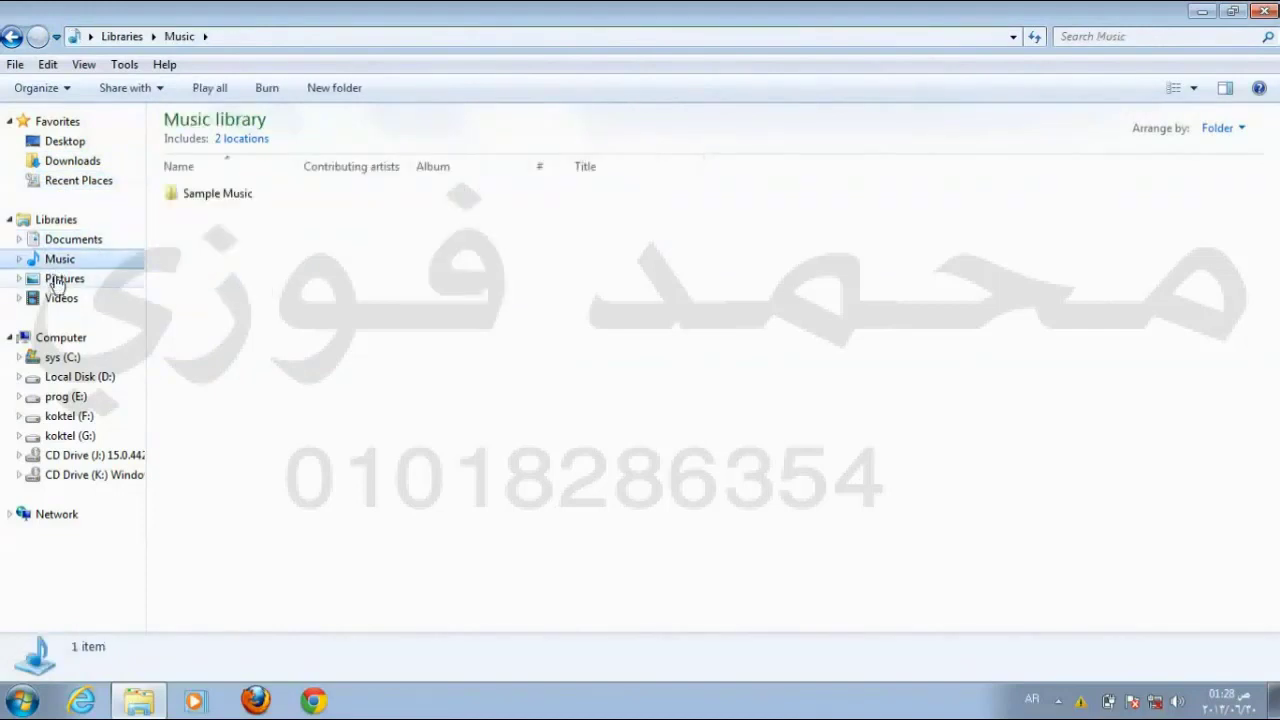
click(52, 281)
click(55, 301)
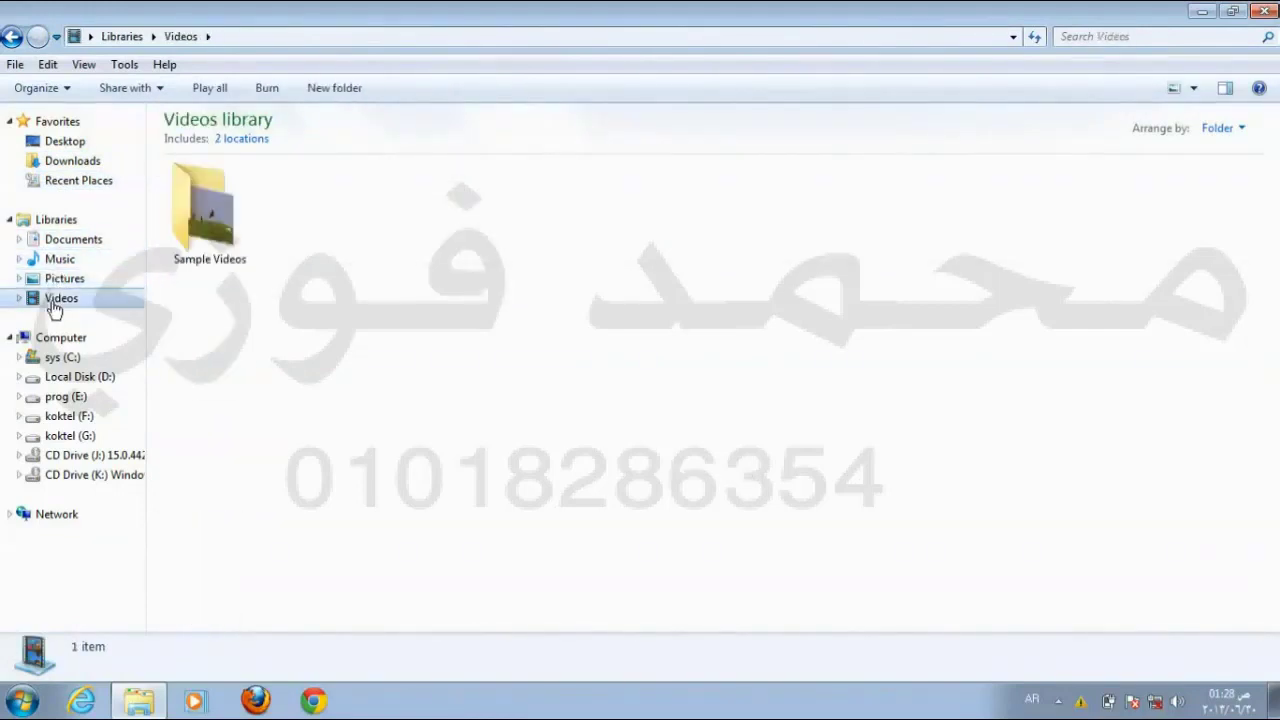
Step: Browse drive sys (C:) through Users, Administrator and Public, then select the Windows folder
click(58, 360)
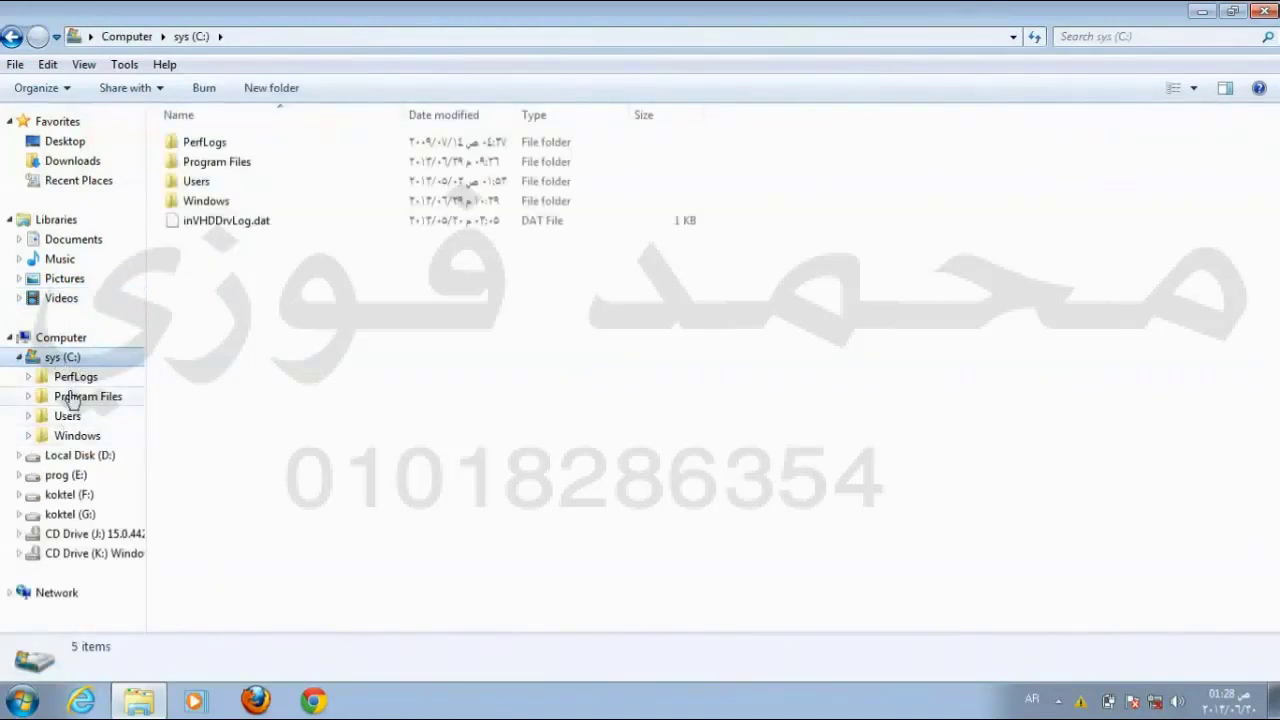
click(67, 414)
click(63, 442)
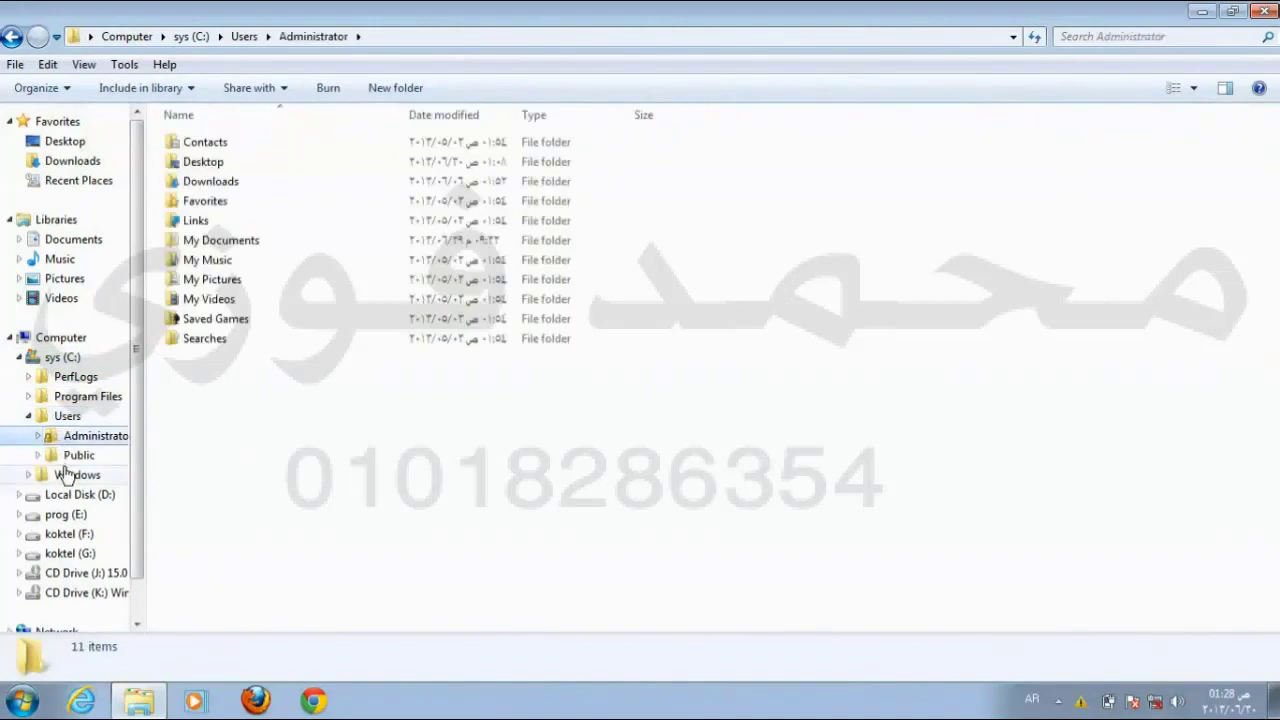
click(68, 456)
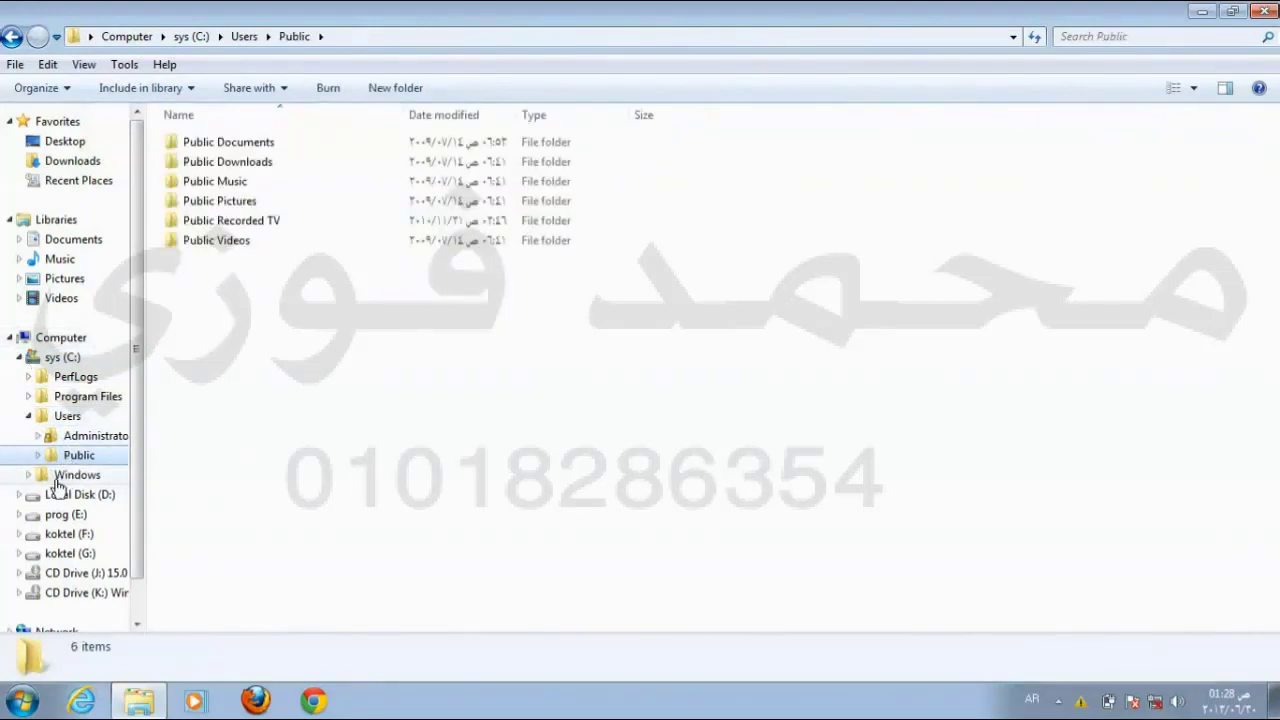
click(62, 476)
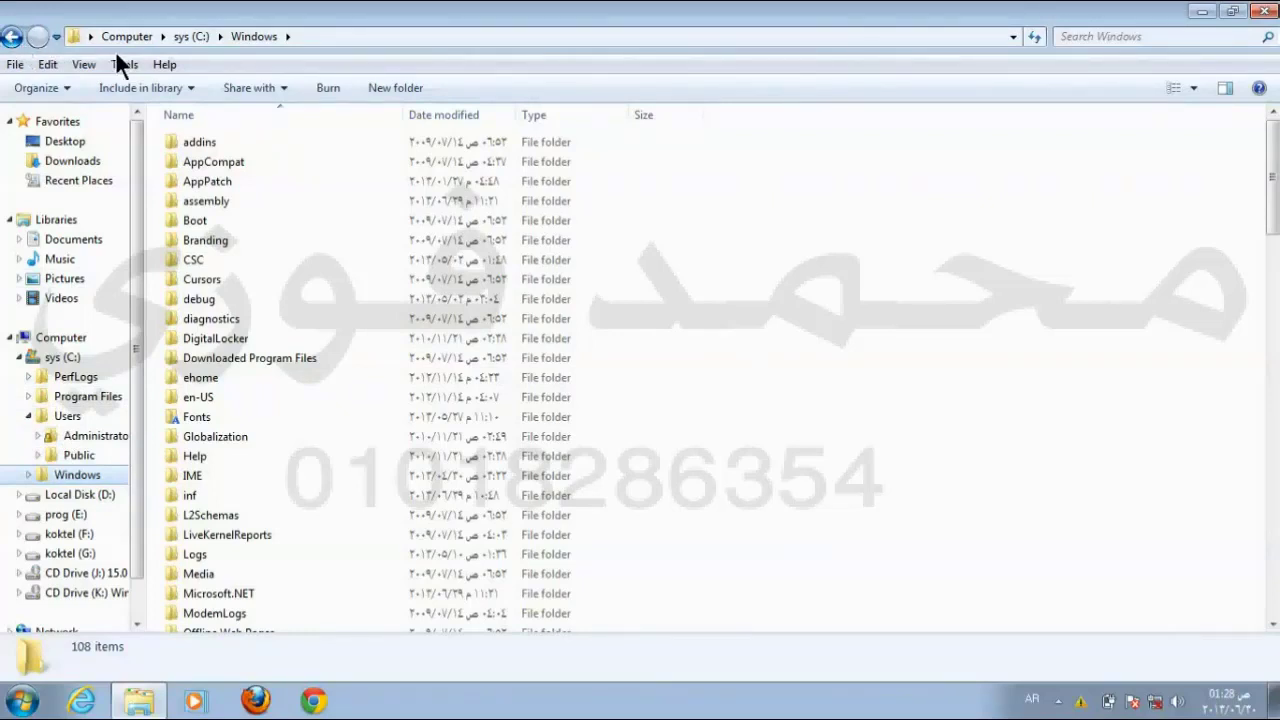
Step: Switch between Users, PerfLogs, Administrator, Public and Windows in the navigation pane
click(66, 415)
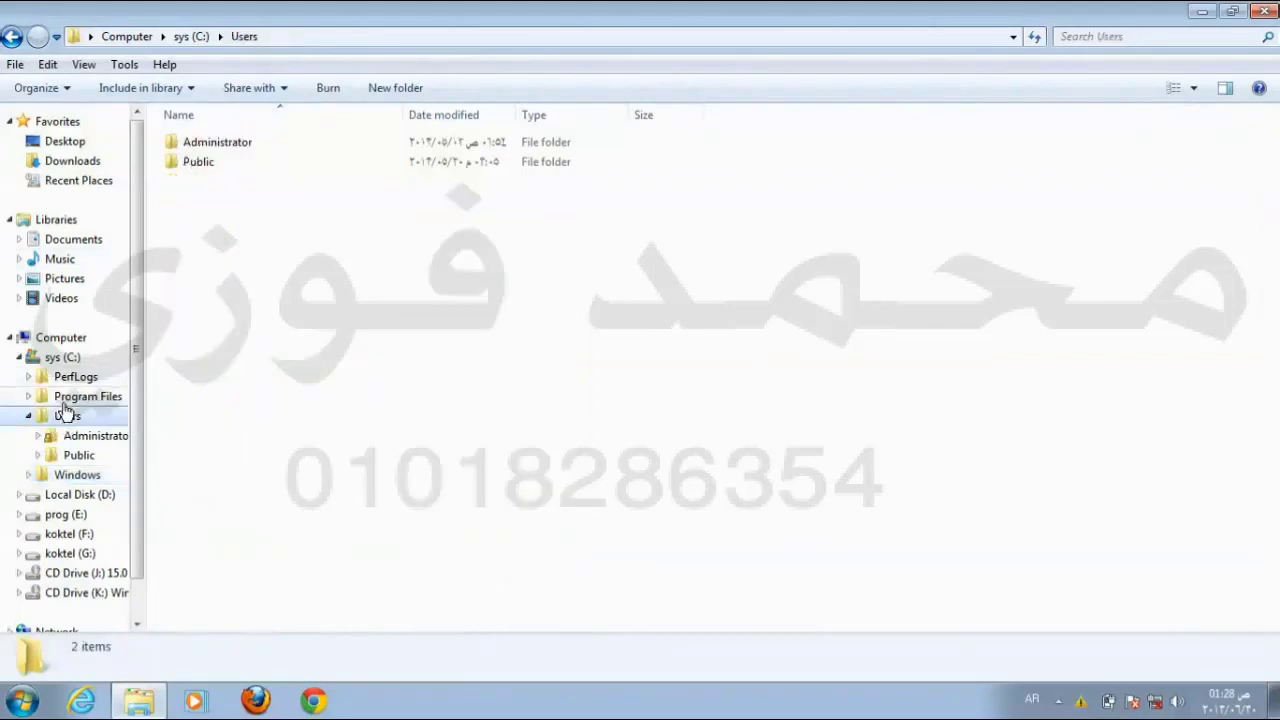
click(72, 377)
click(72, 436)
click(72, 456)
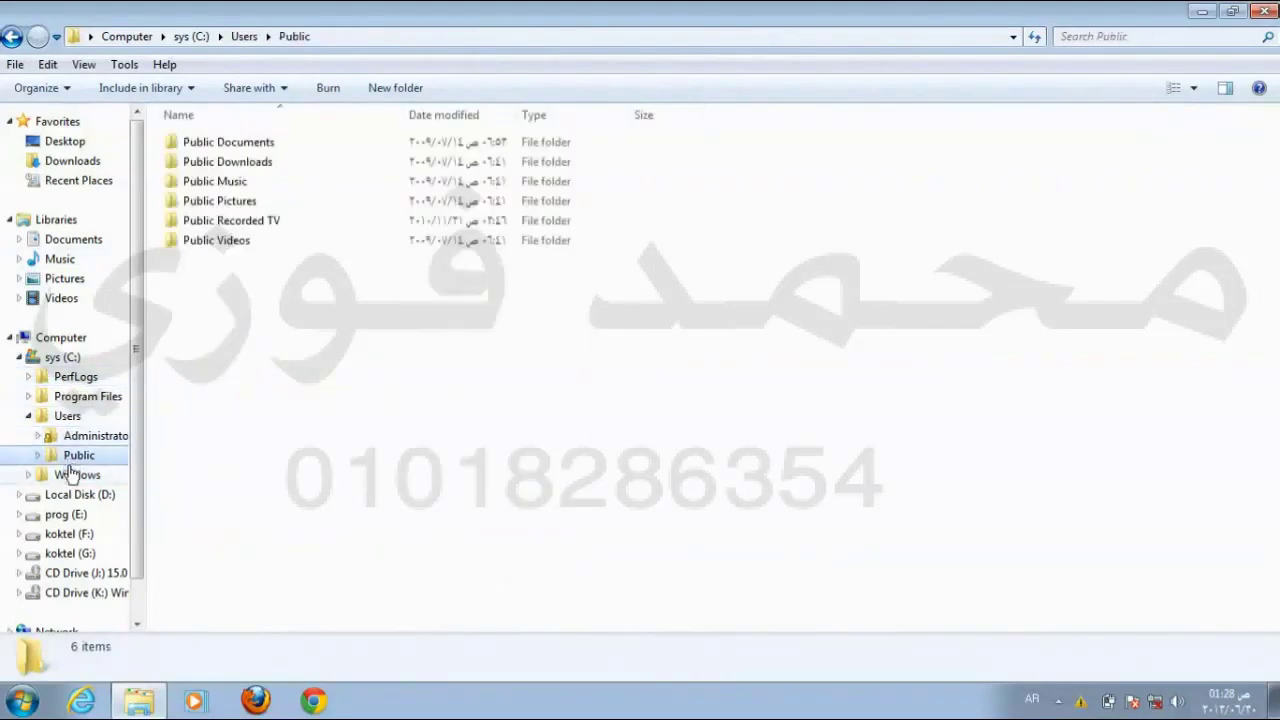
click(70, 475)
click(58, 418)
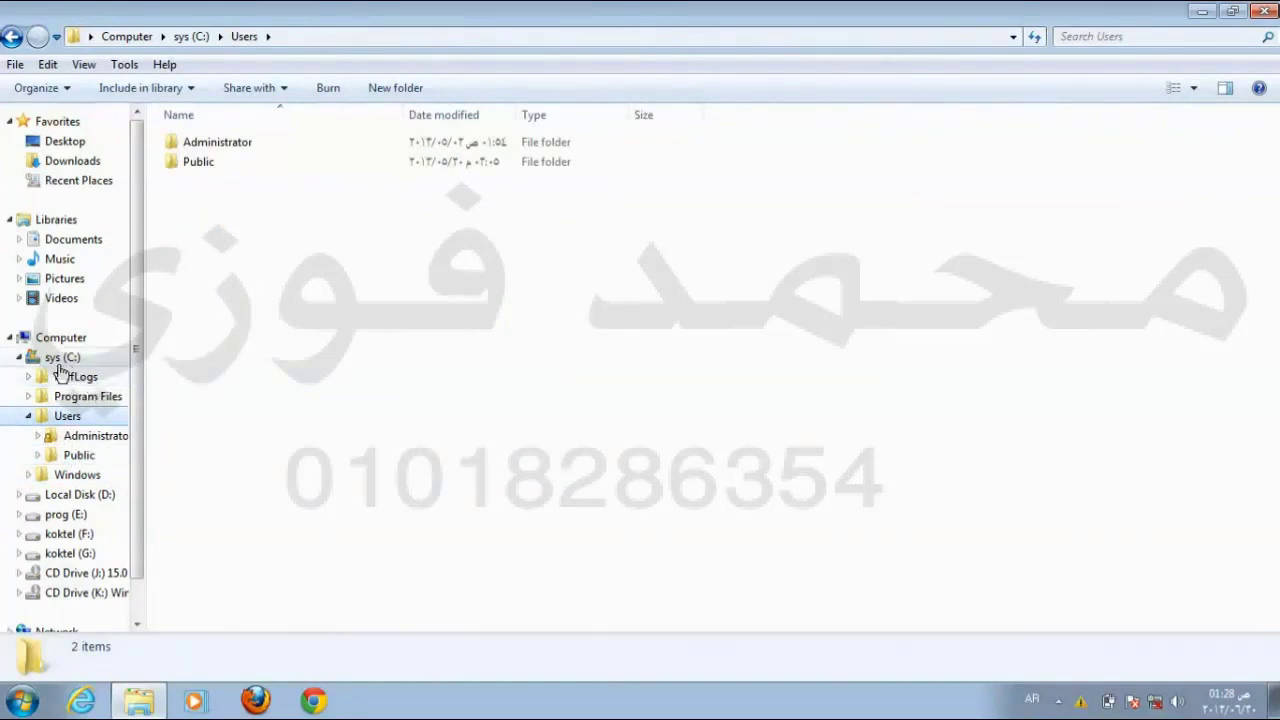
Step: Expand the Windows folder in the tree and scroll through its 108 items
click(60, 478)
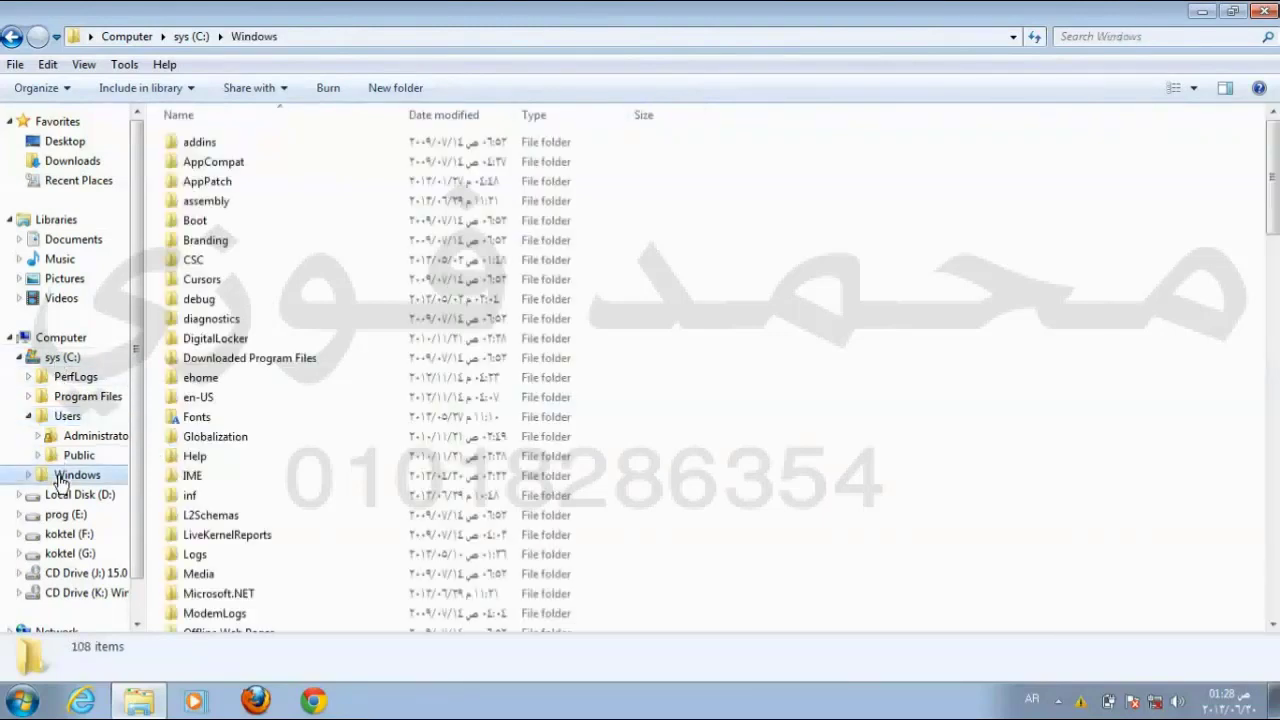
double_click(60, 478)
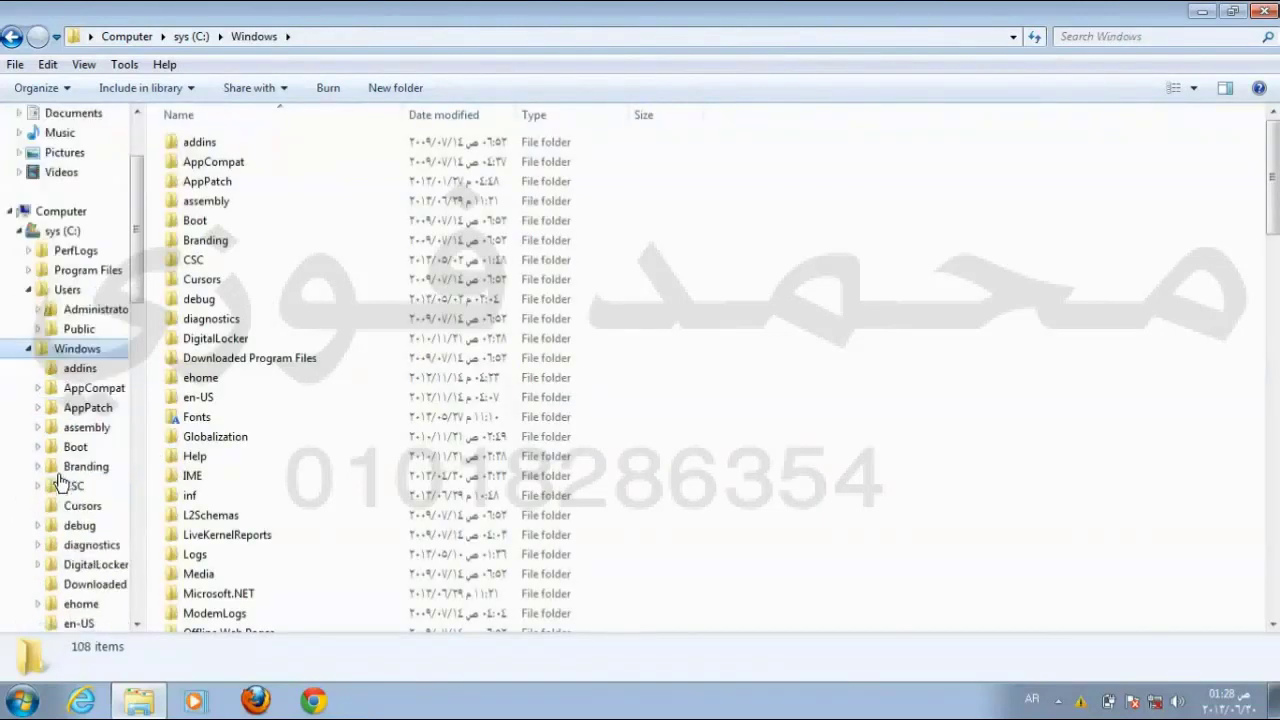
scroll(75, 330, down, 13)
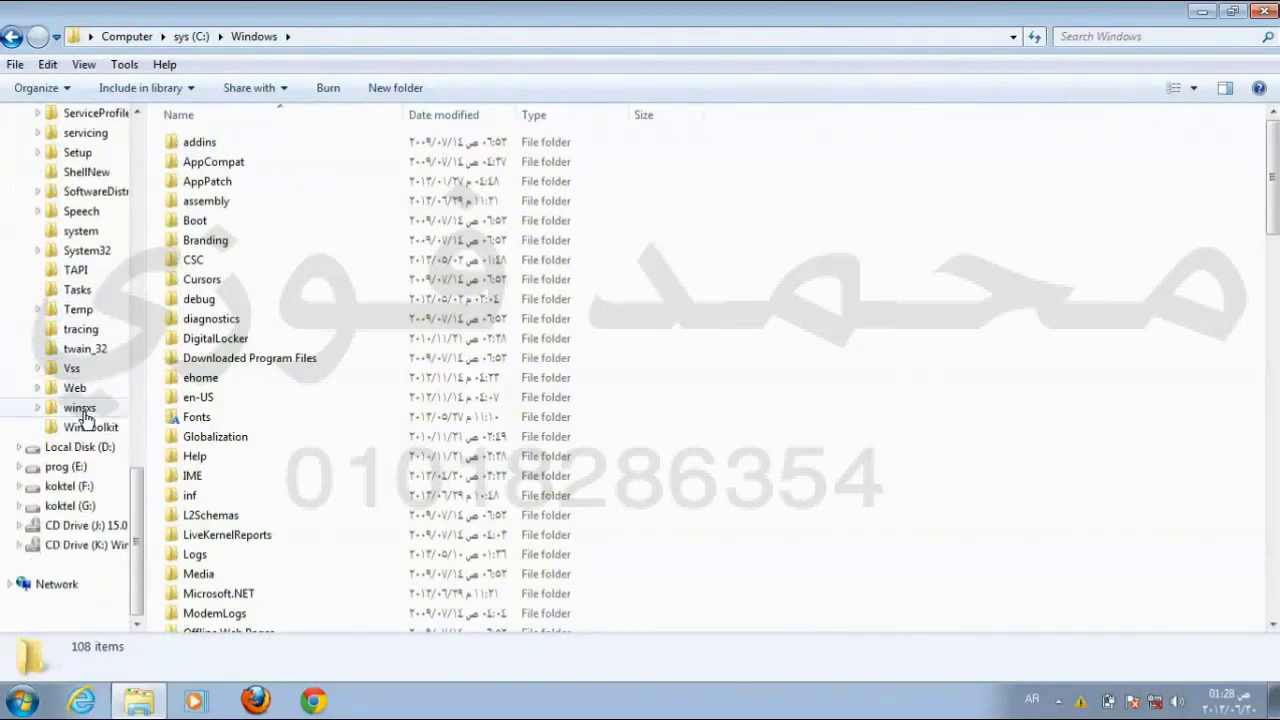
scroll(80, 412, up, 1)
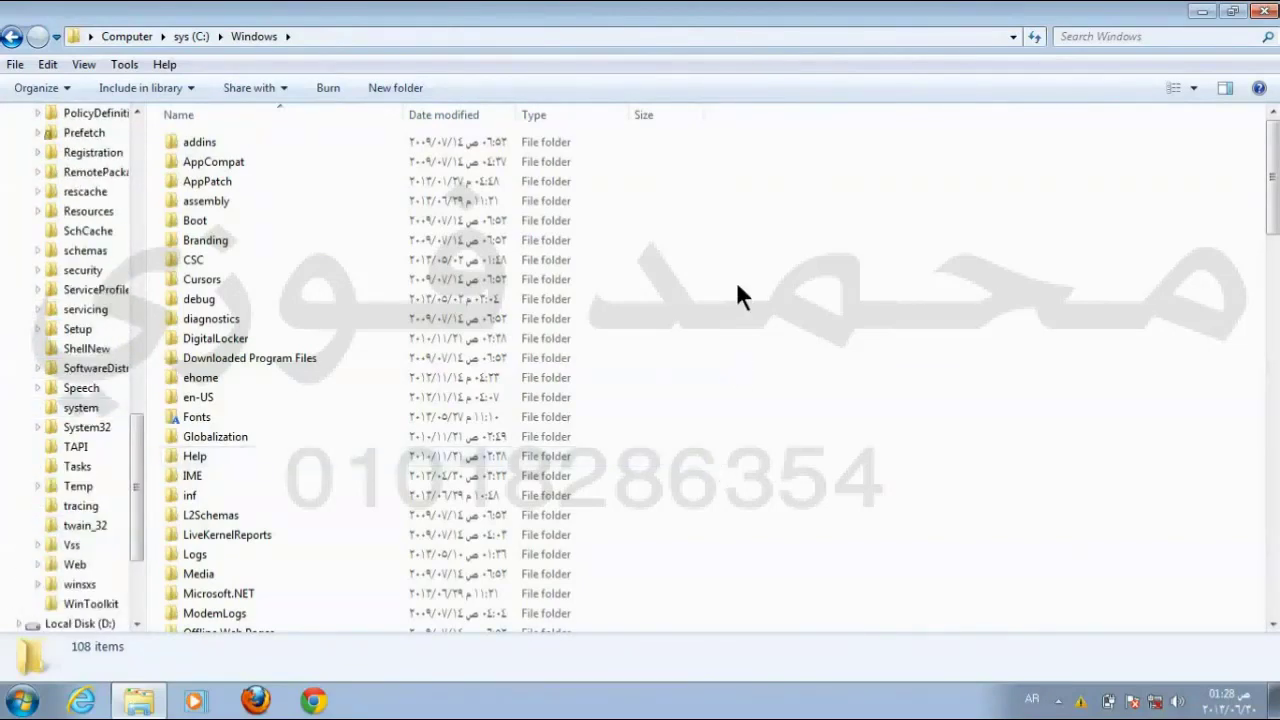
scroll(736, 281, down, 20)
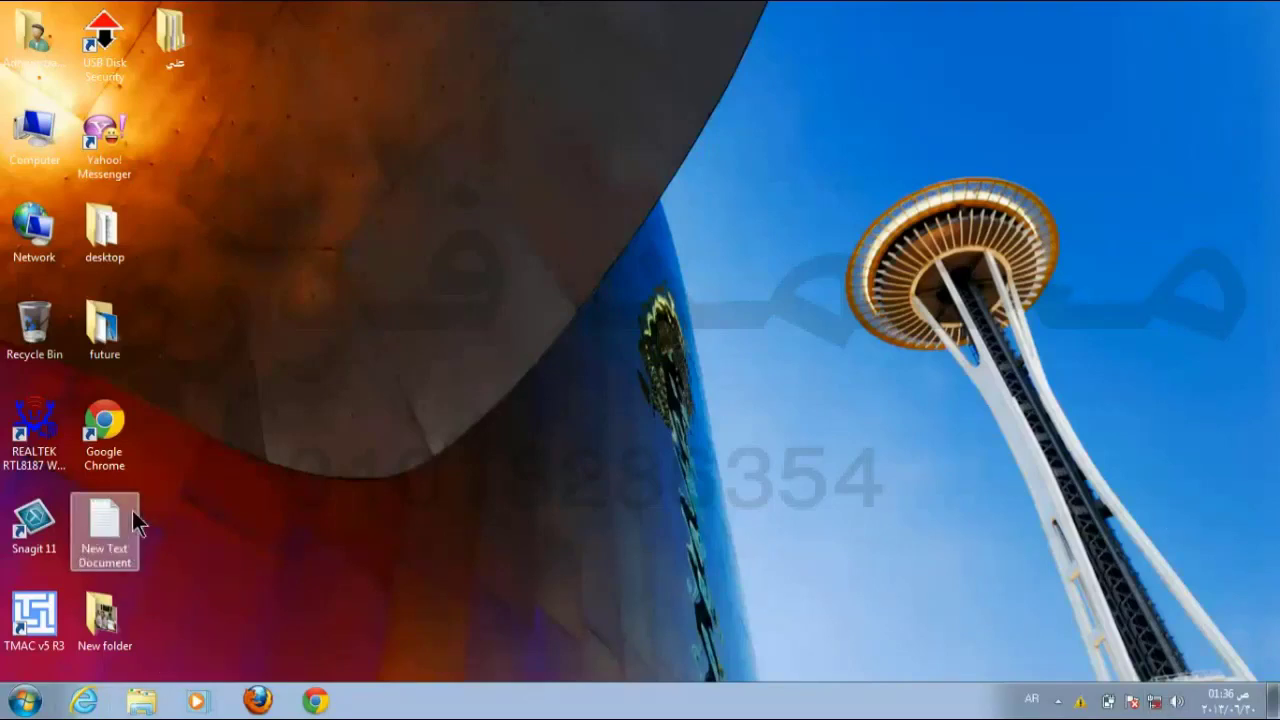
Step: Copy the New Text Document file from the desktop
click(183, 22)
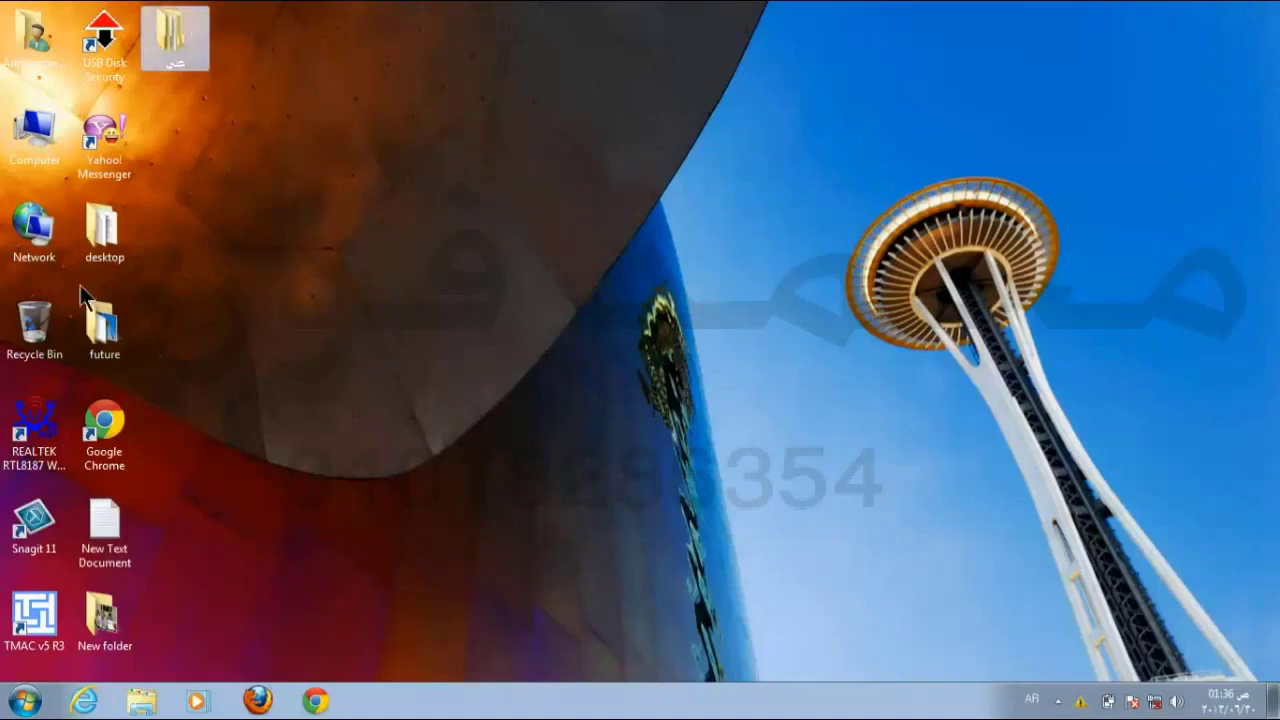
right_click(97, 523)
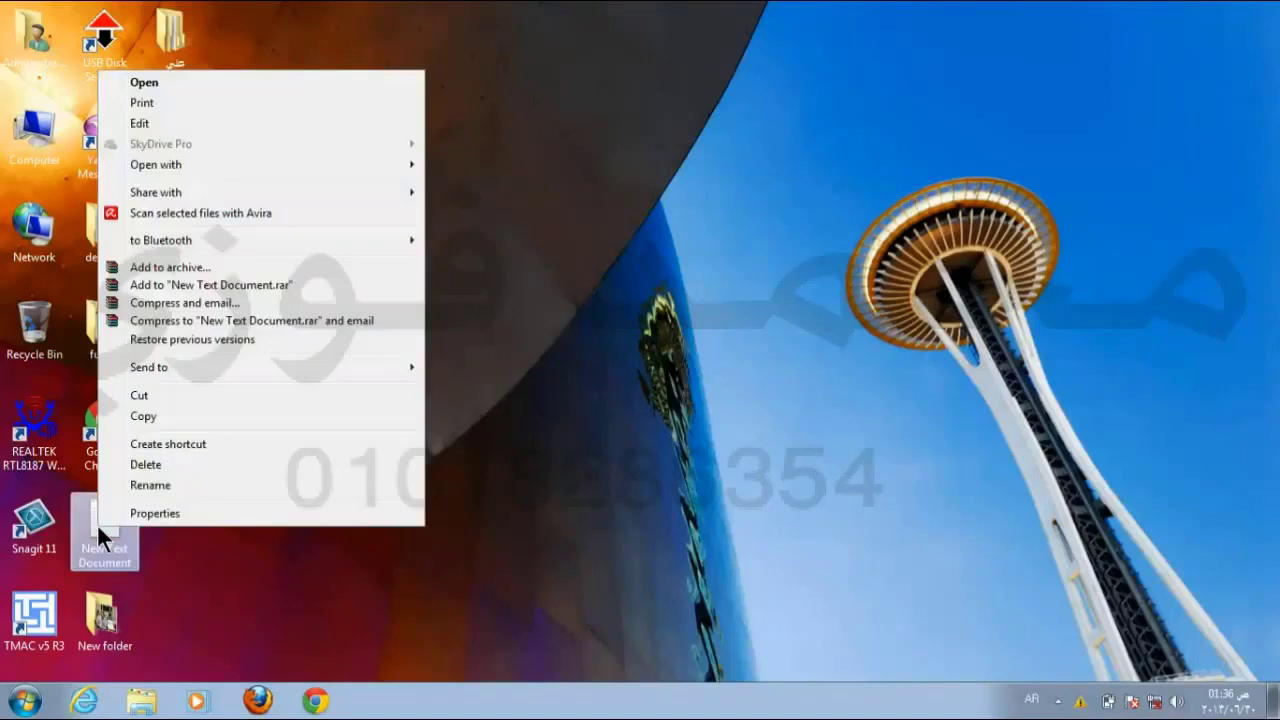
click(172, 411)
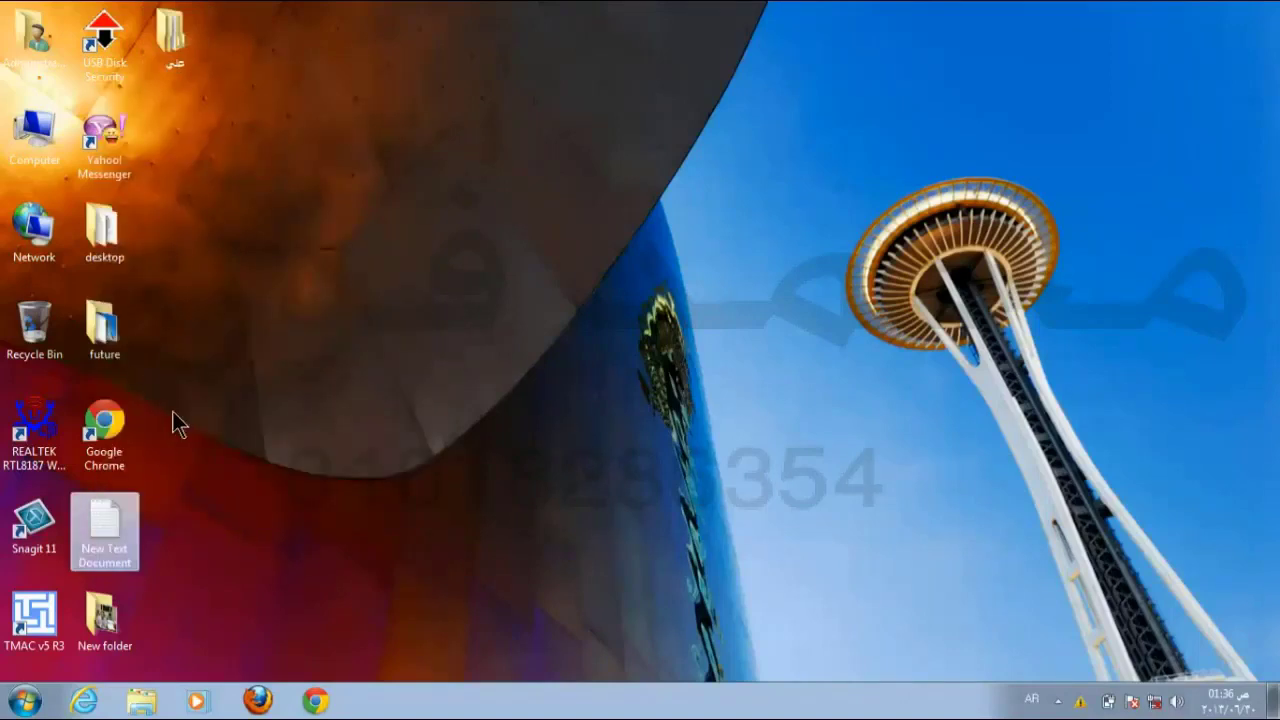
Step: Paste the copy into the Arabic-named folder and close that folder's window
double_click(176, 42)
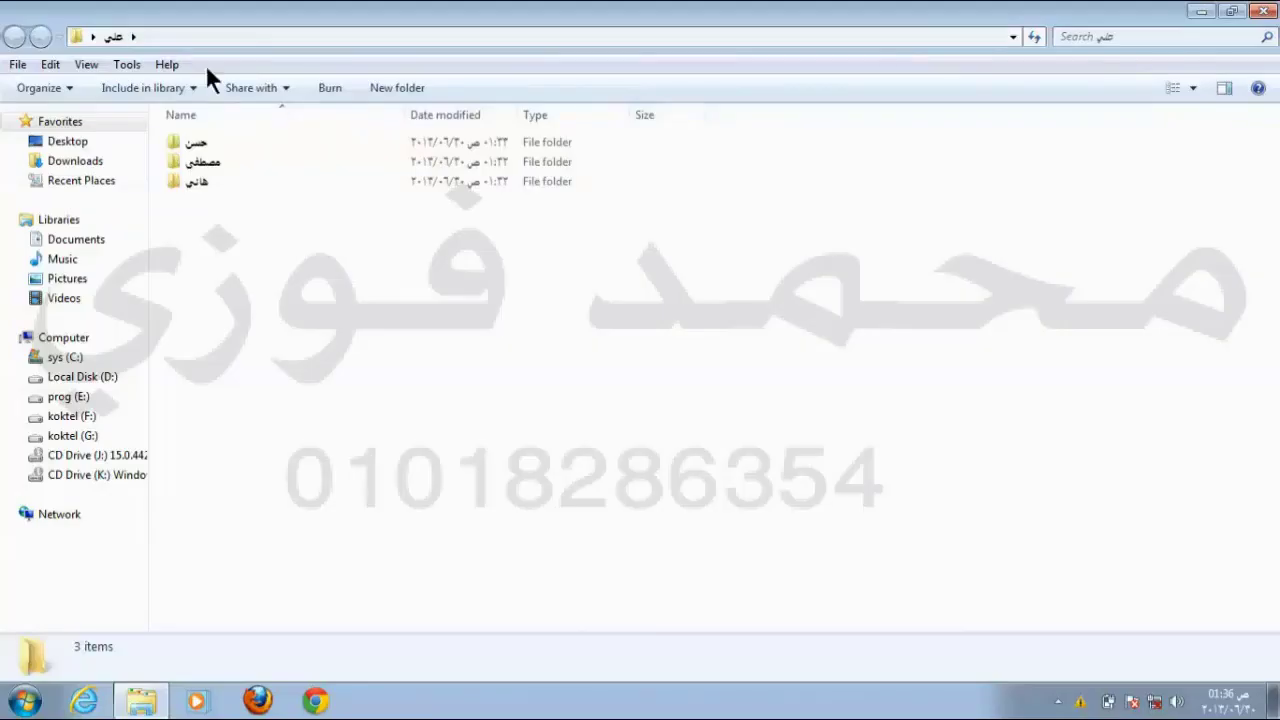
right_click(397, 264)
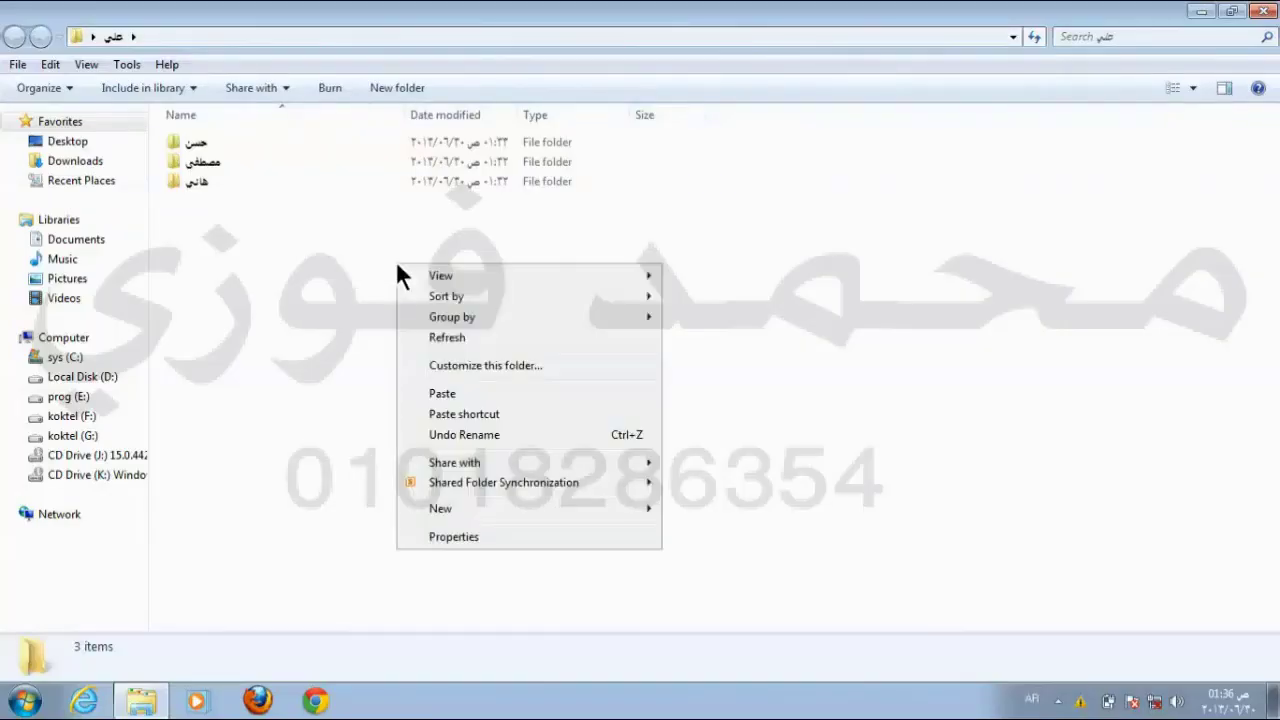
click(474, 395)
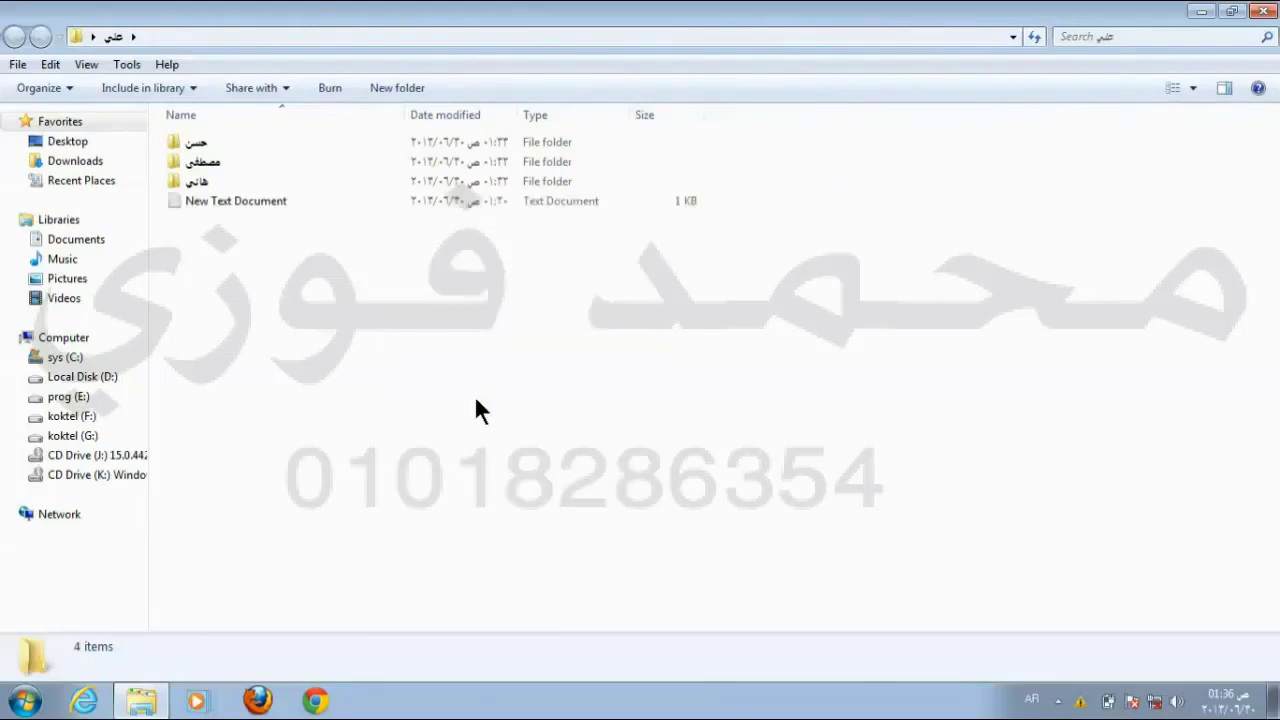
click(221, 203)
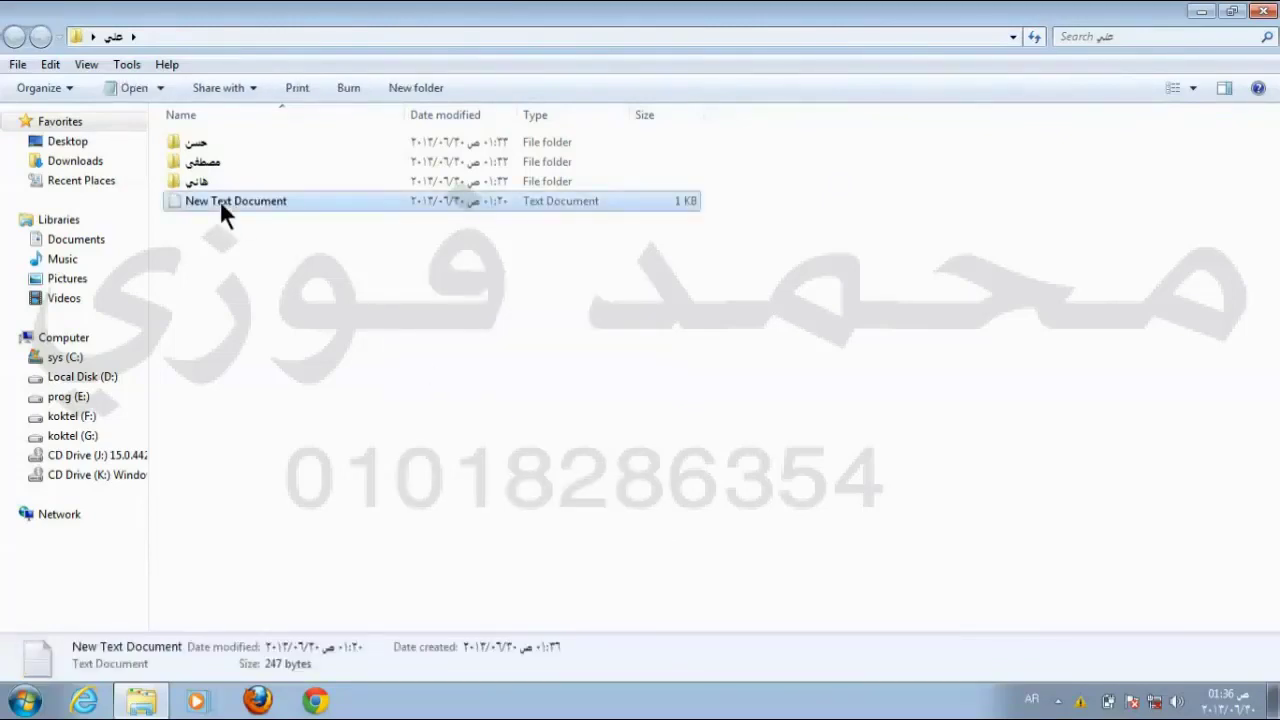
click(1272, 10)
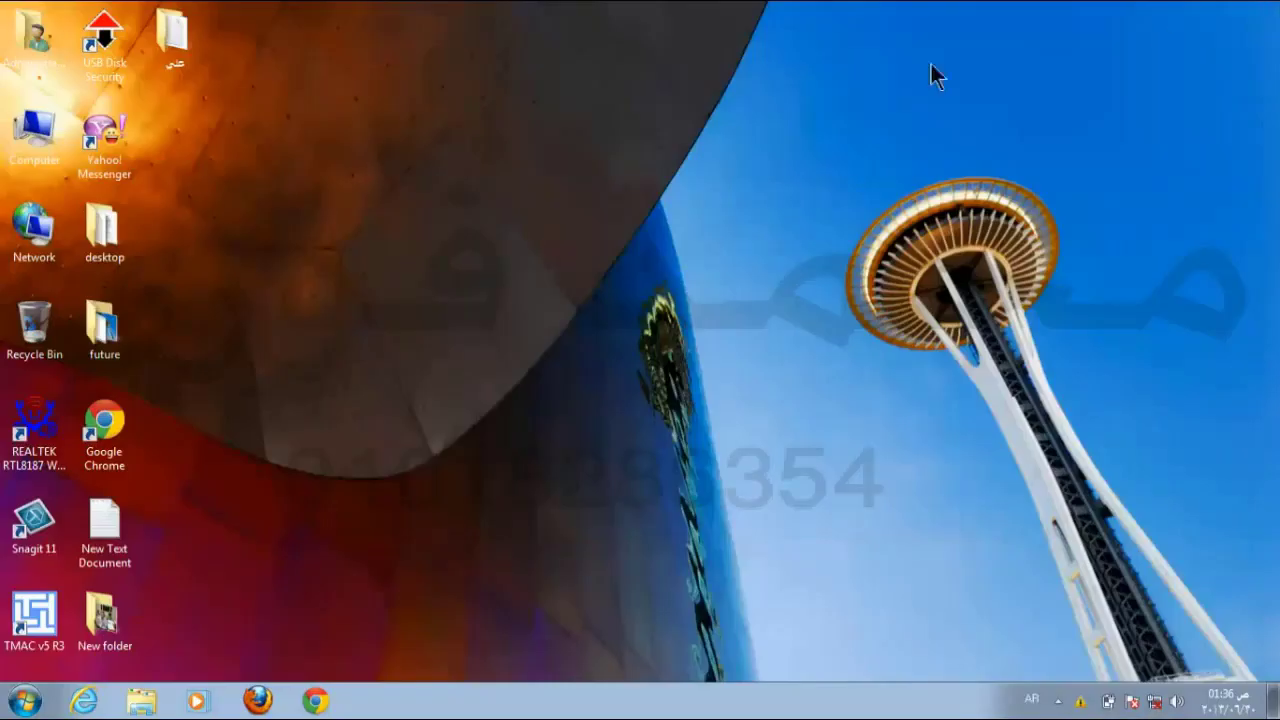
click(127, 521)
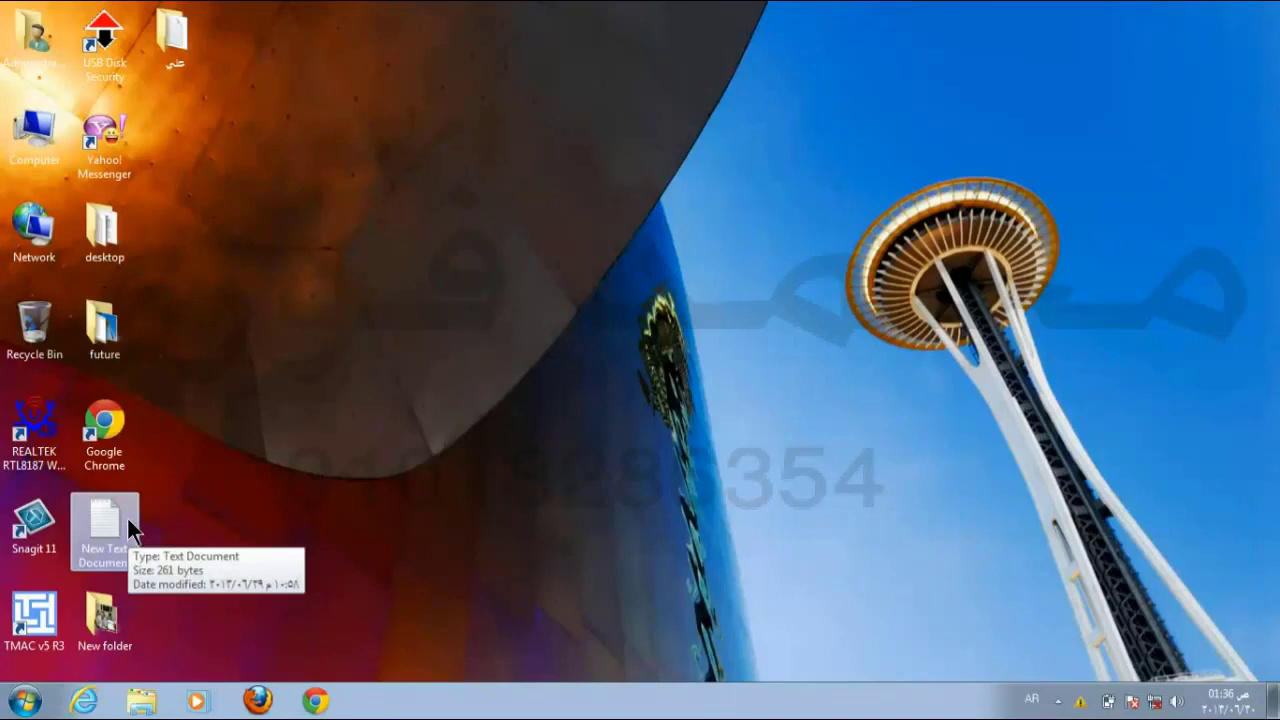
Step: Cut the Google Chrome shortcut from the desktop, paste it into the Arabic-named folder, and close the folder
right_click(114, 429)
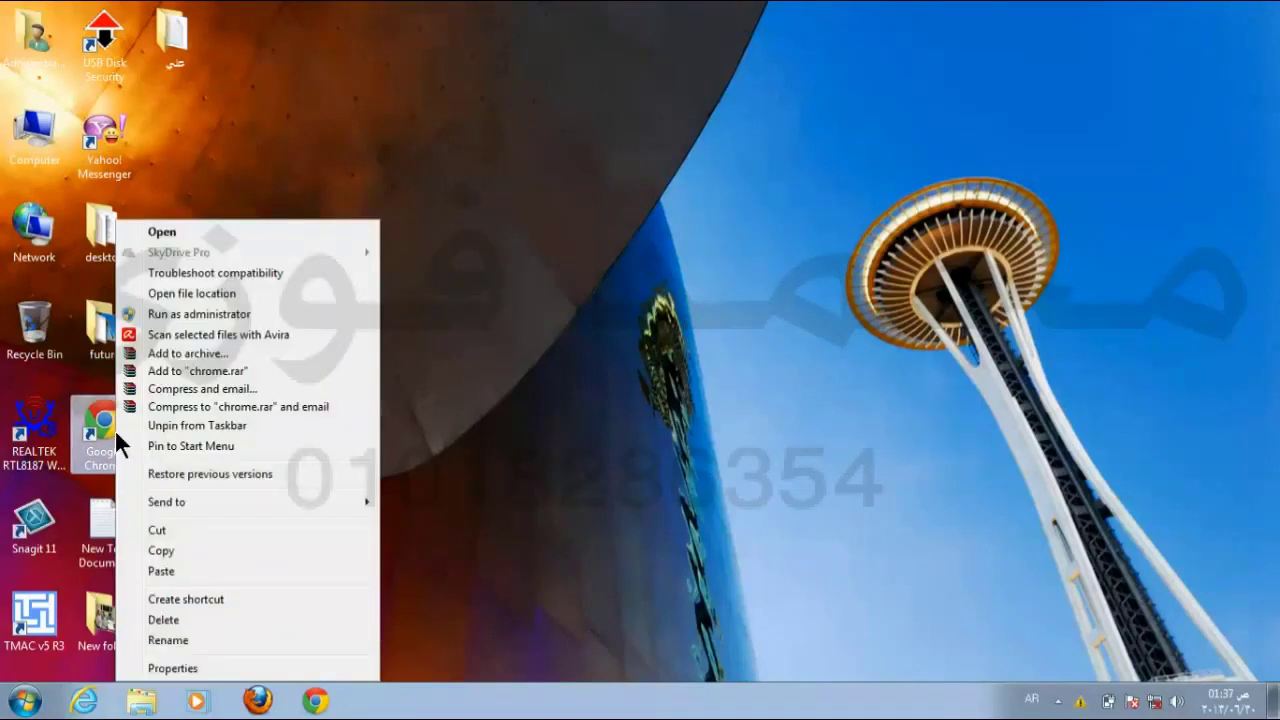
click(147, 530)
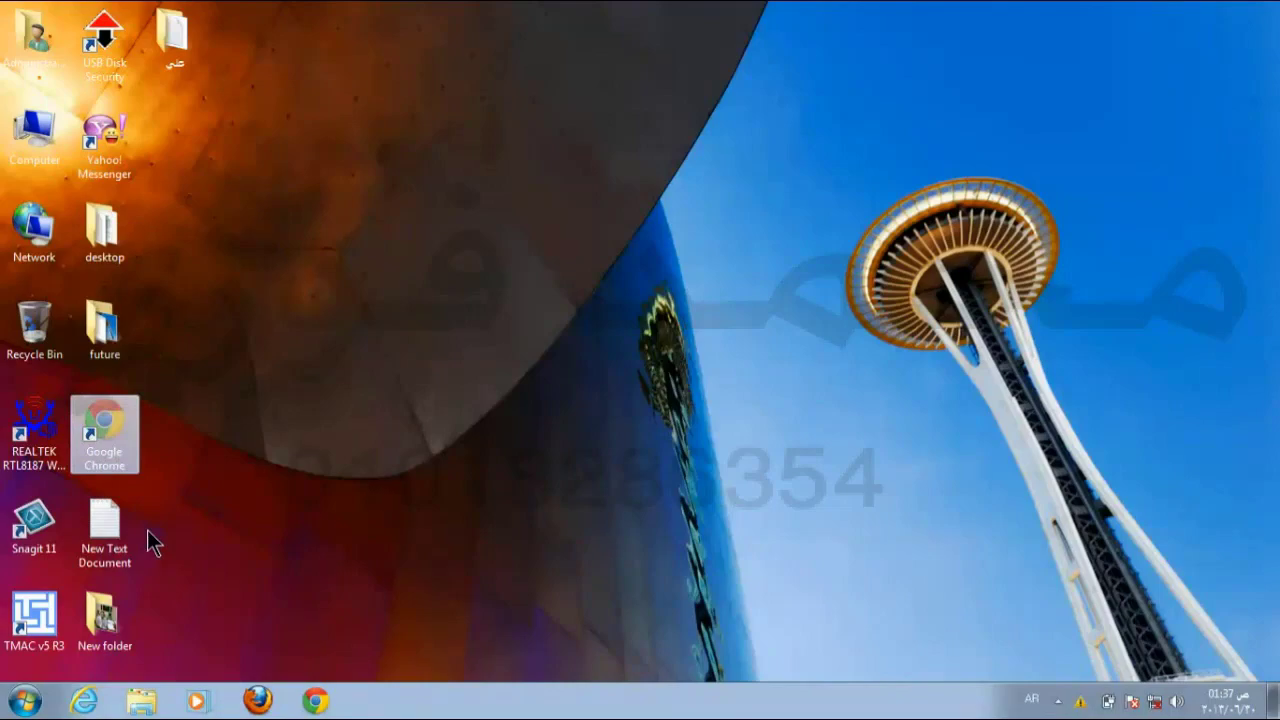
double_click(175, 25)
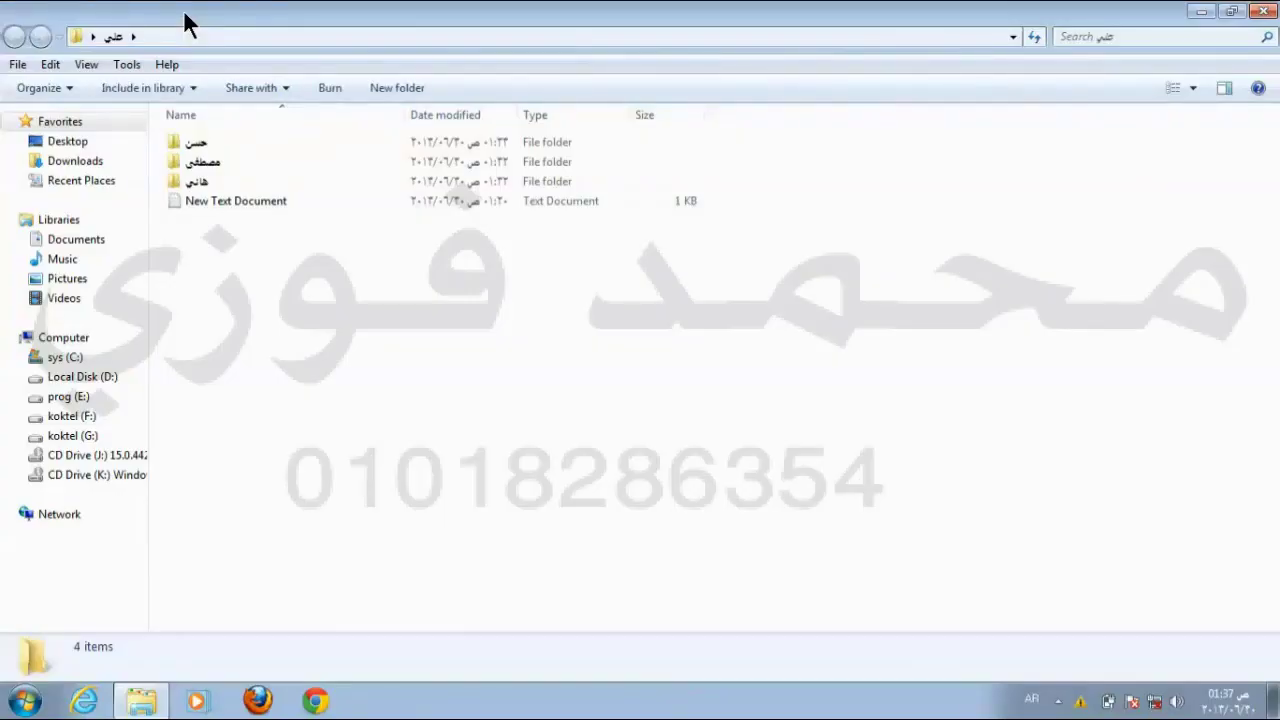
right_click(525, 324)
click(557, 454)
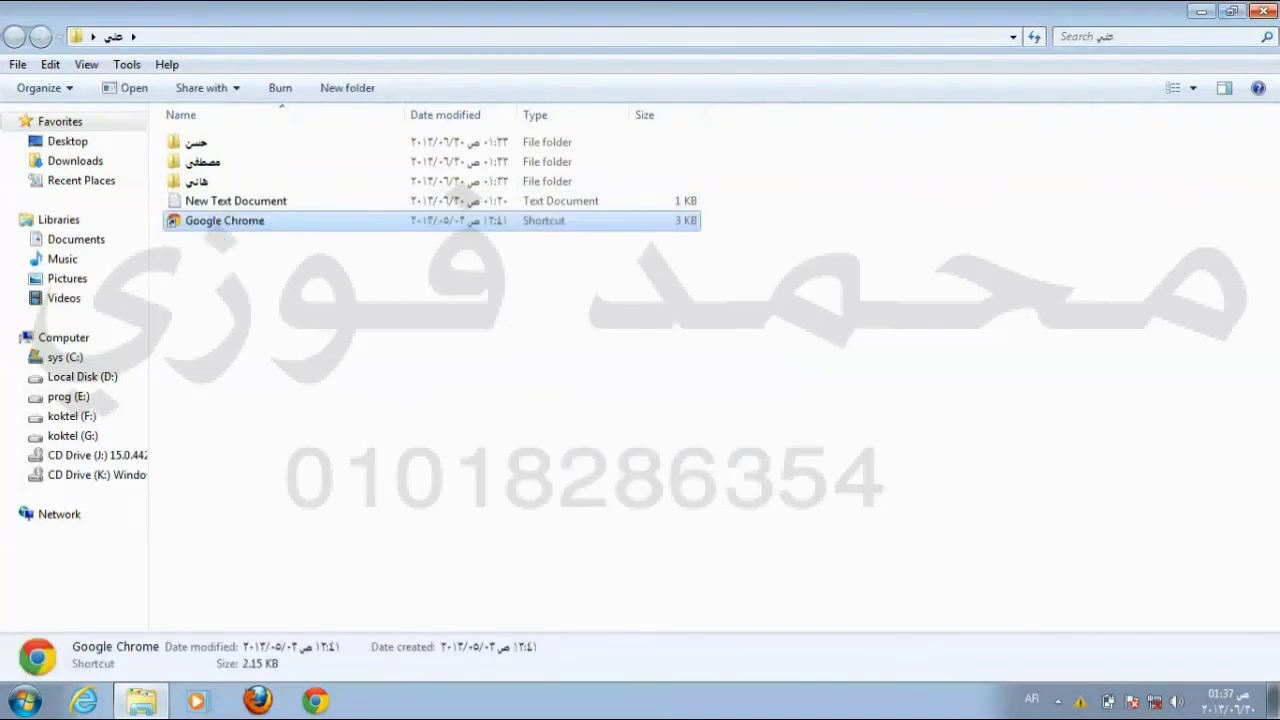
click(1262, 11)
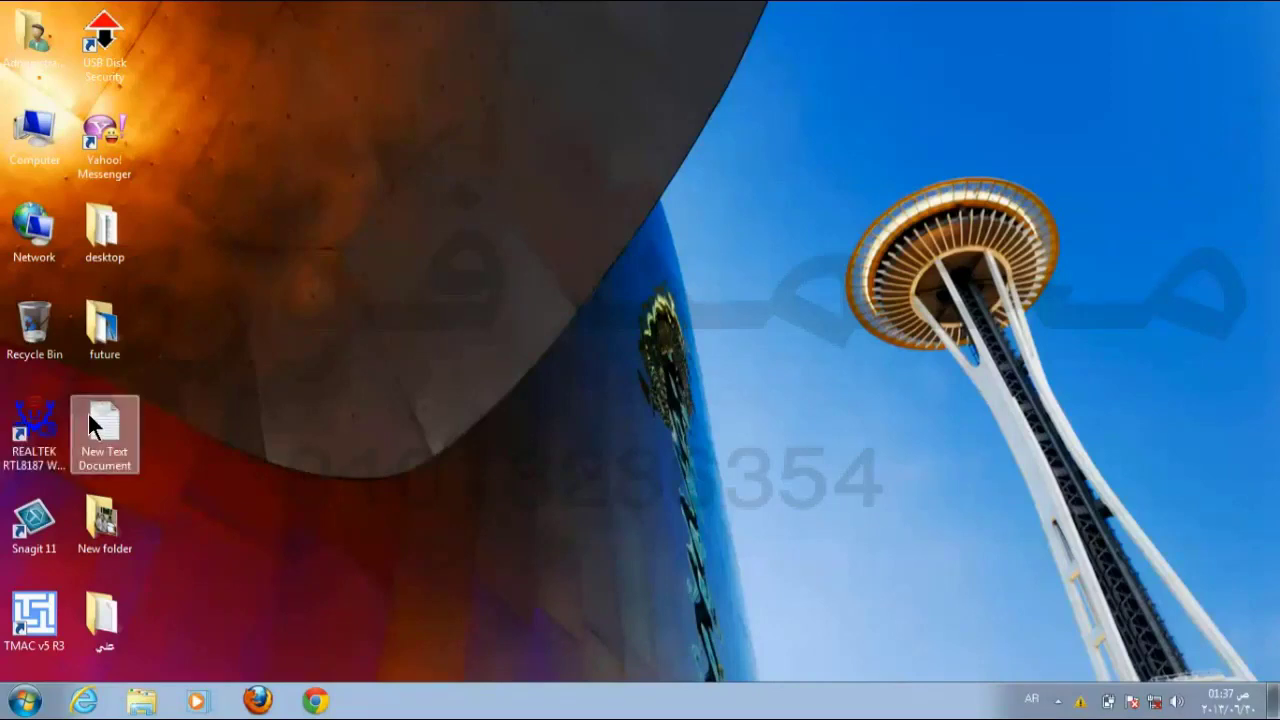
Step: Check the Chrome shortcut inside the Arabic-named folder, close it, and open Computer from the desktop
double_click(105, 617)
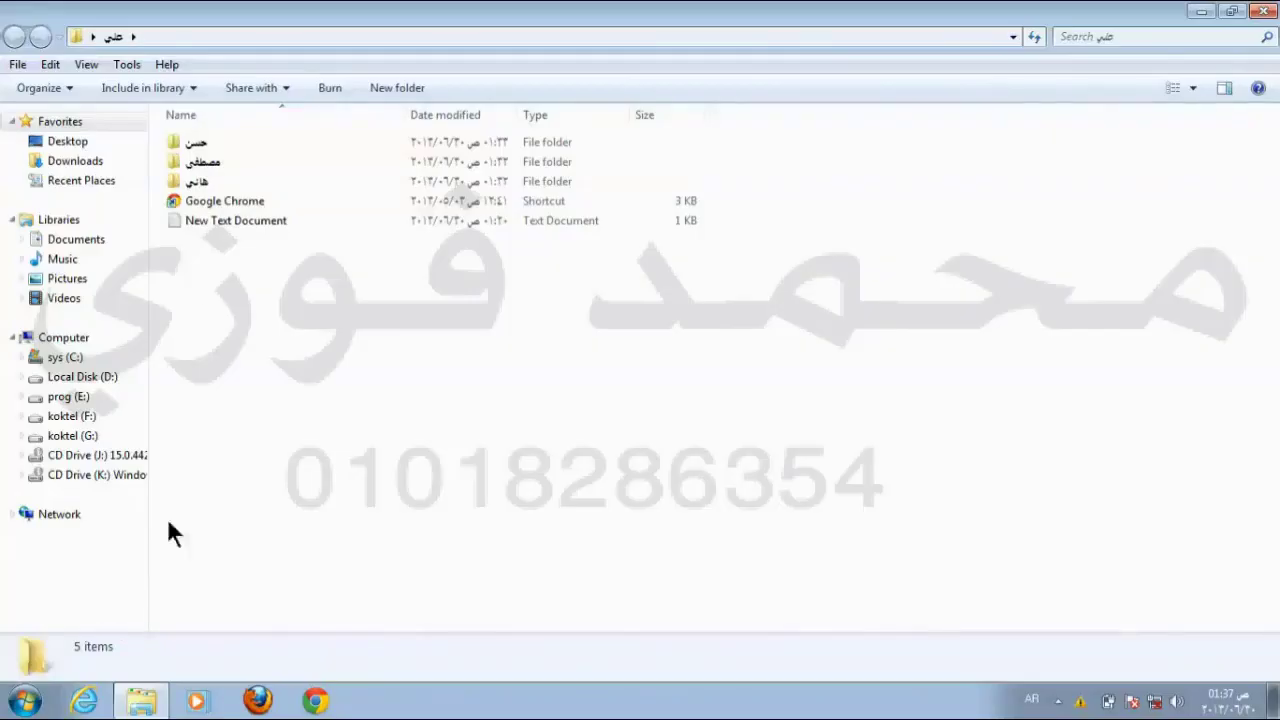
click(195, 197)
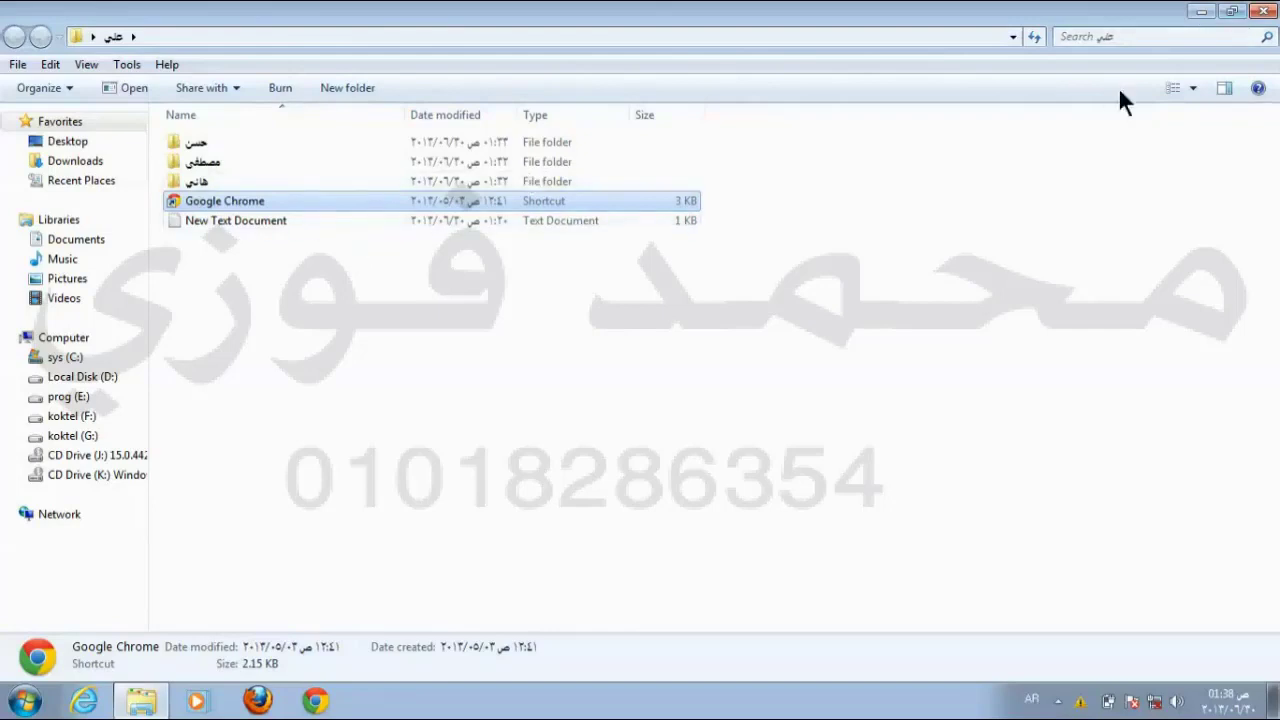
click(1273, 12)
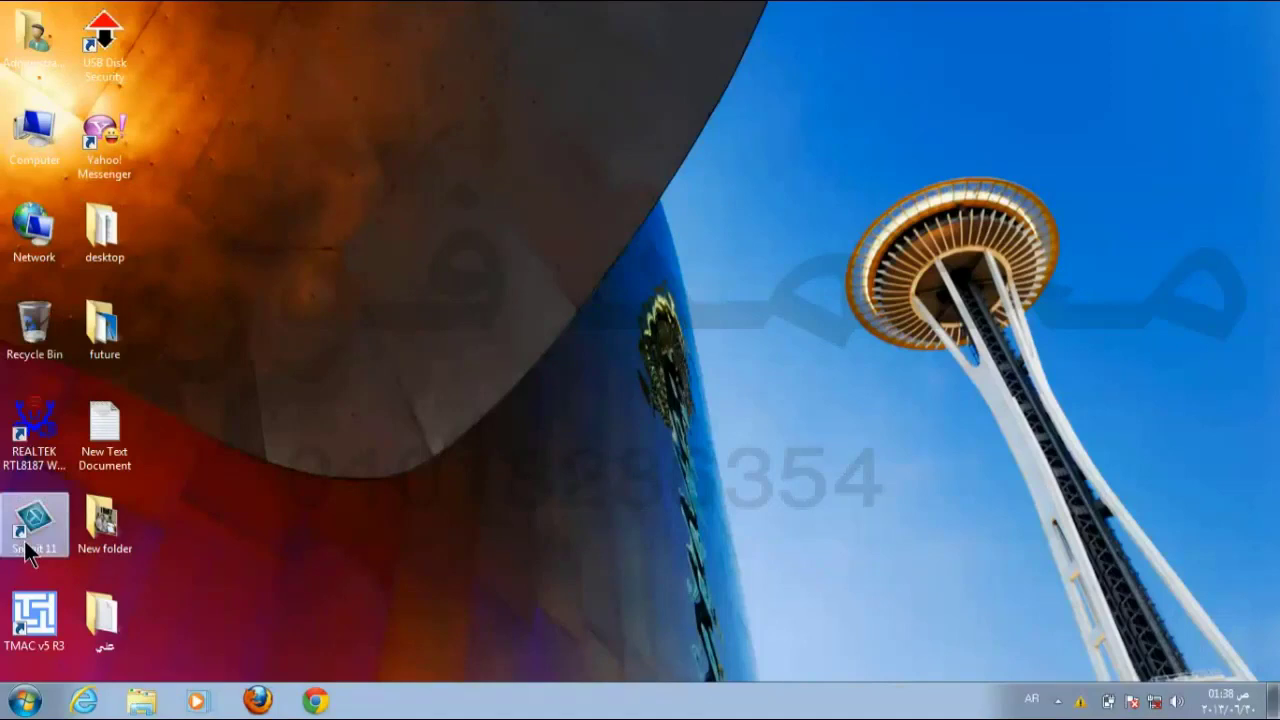
click(27, 620)
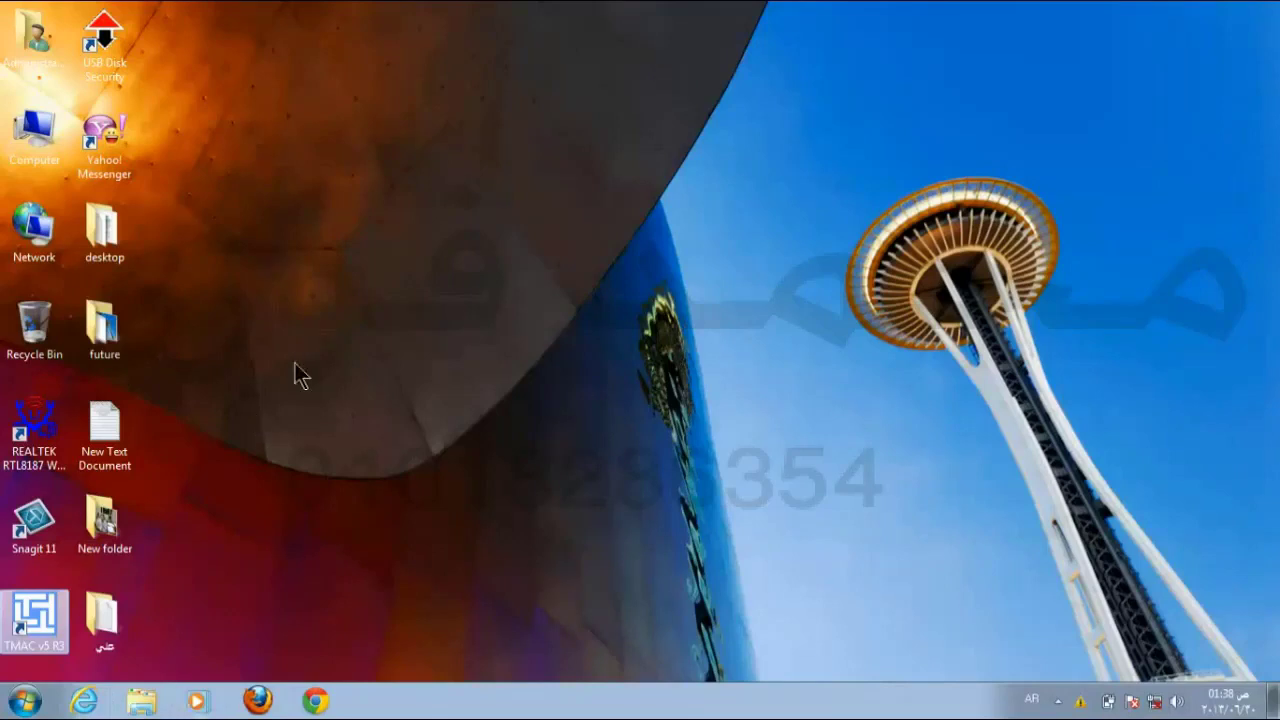
double_click(30, 128)
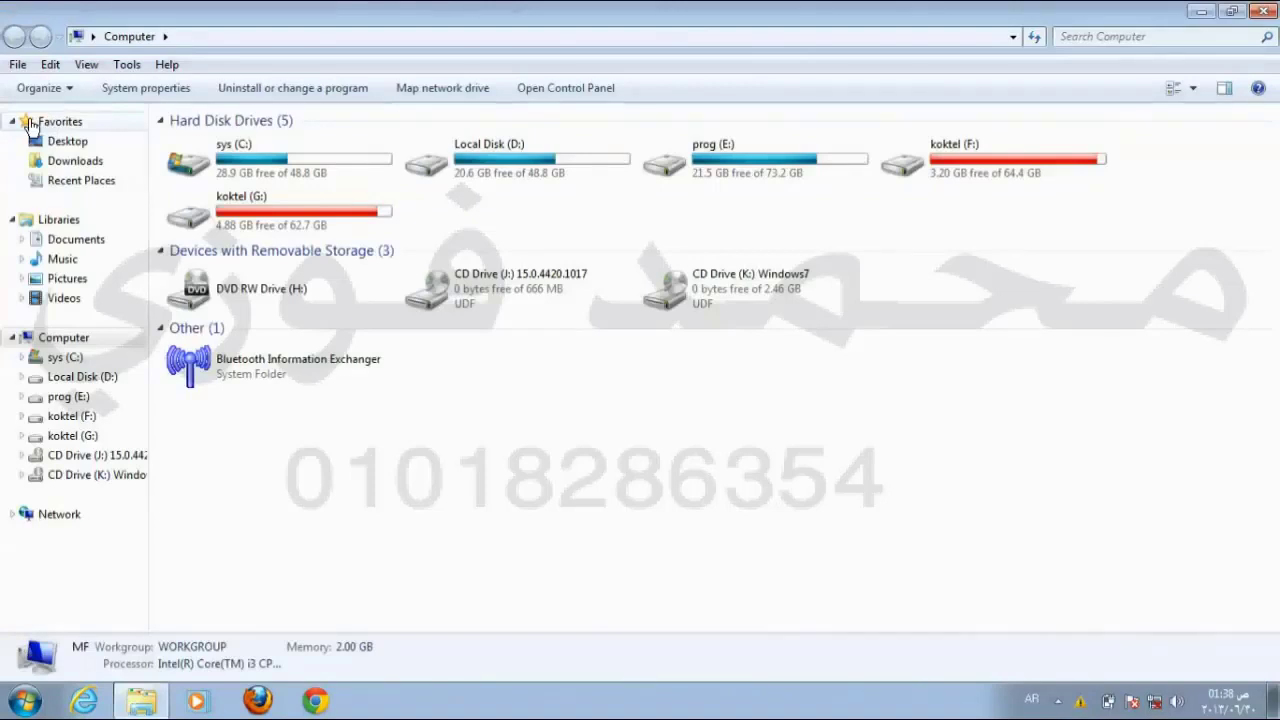
Step: Browse from sys (C:) through Windows, System32 and Adobe into the Director folder
double_click(255, 147)
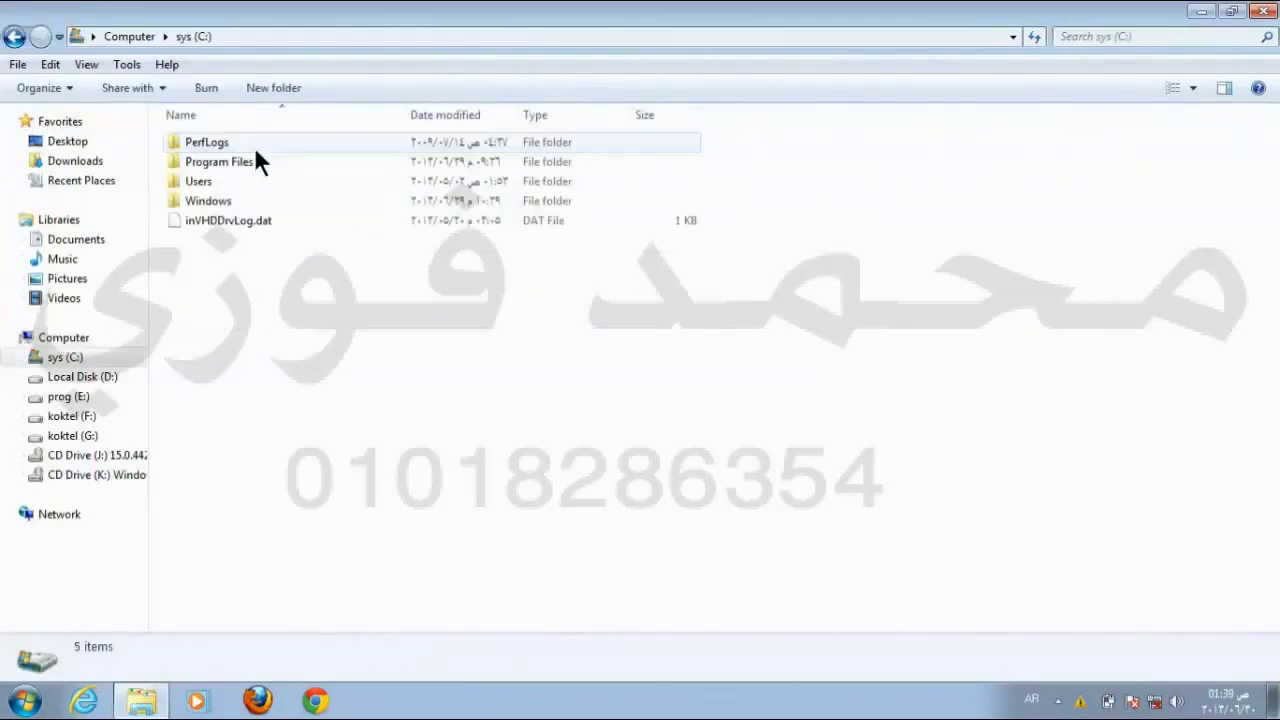
click(213, 201)
double_click(214, 200)
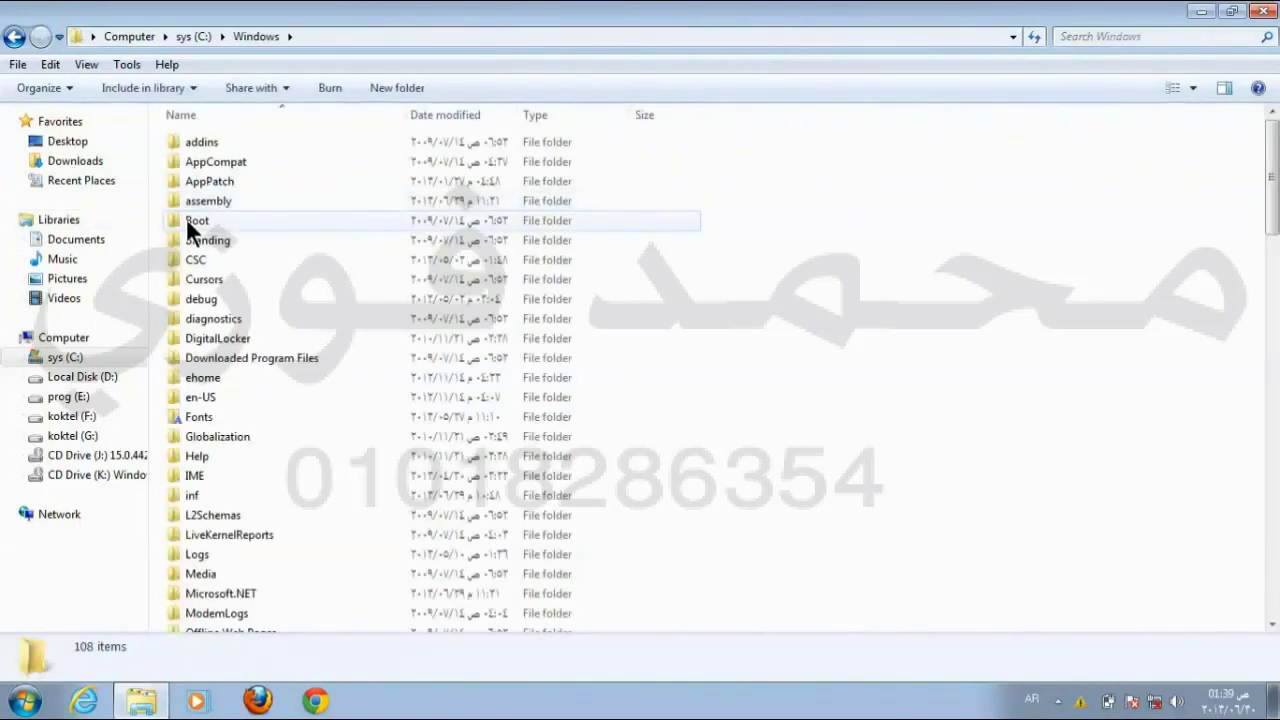
scroll(283, 345, down, 2)
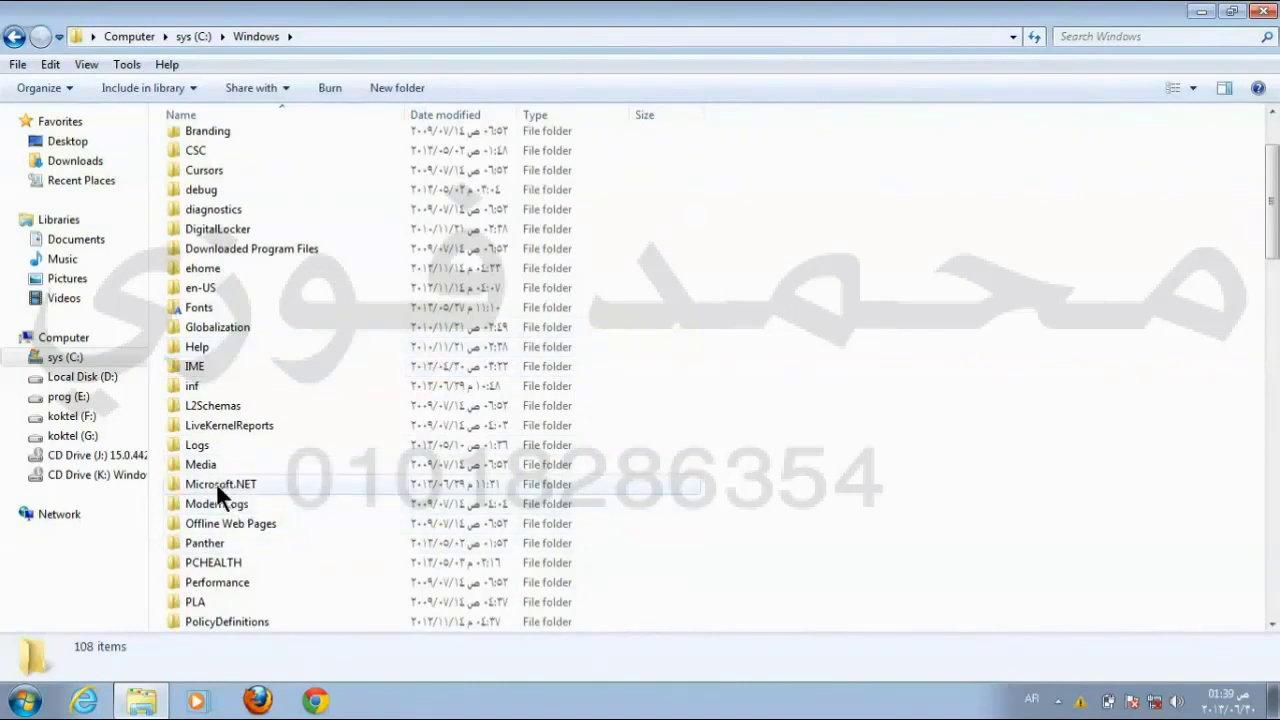
scroll(220, 488, down, 6)
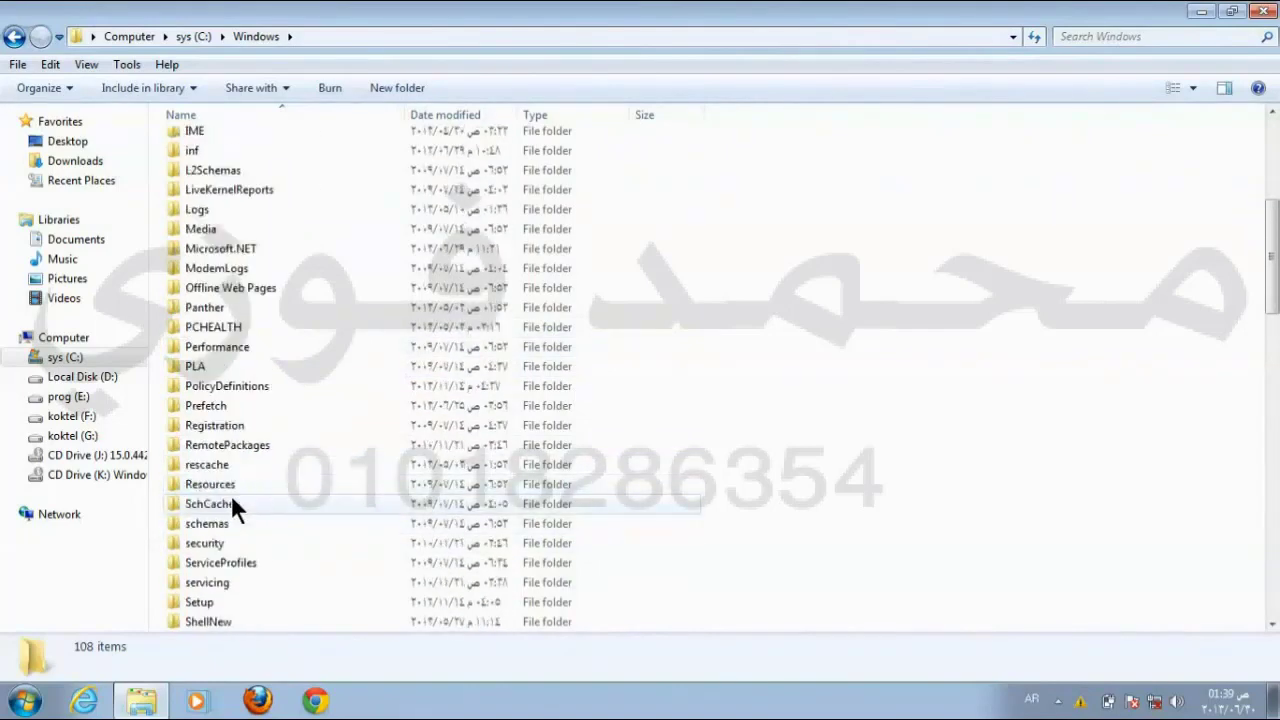
scroll(231, 494, down, 1)
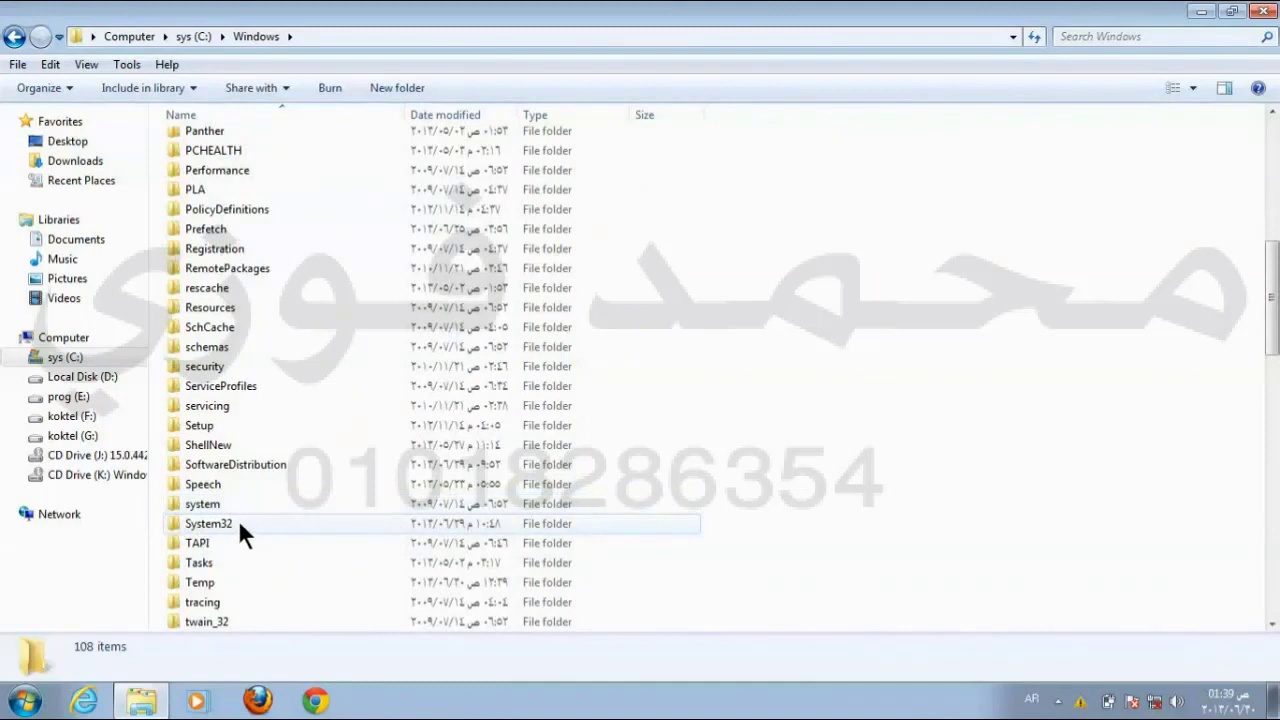
double_click(246, 523)
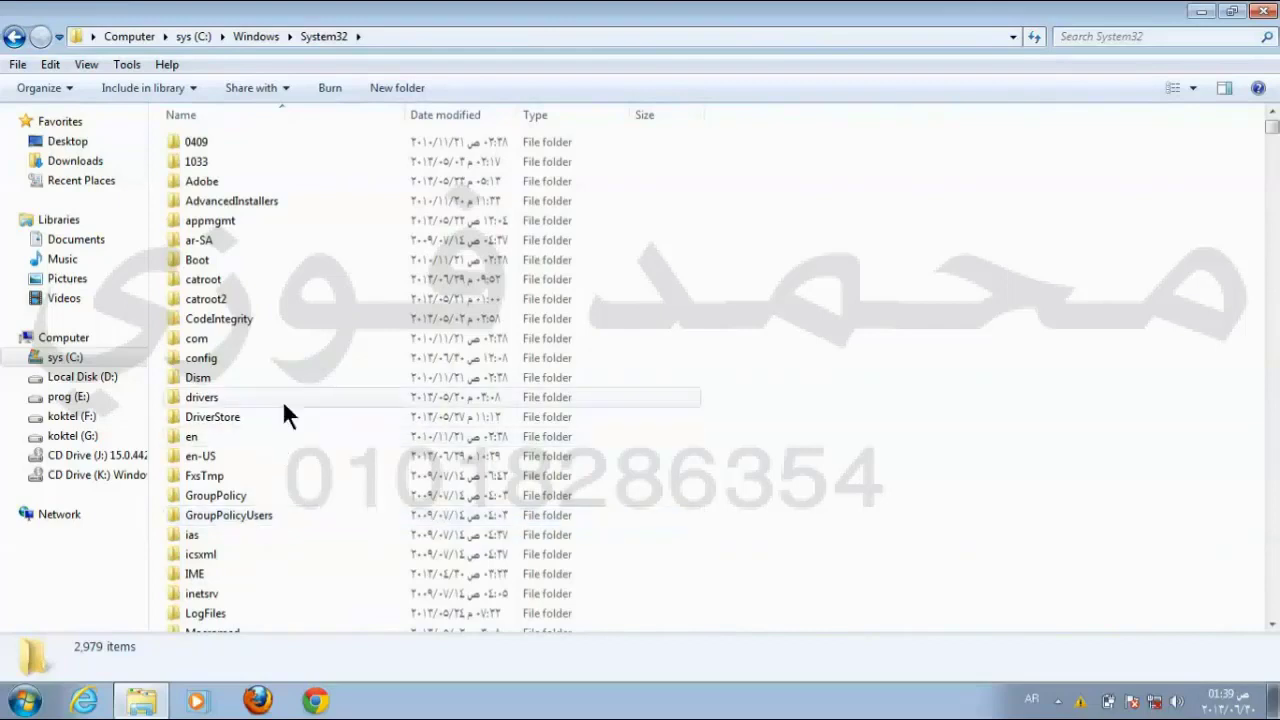
double_click(210, 181)
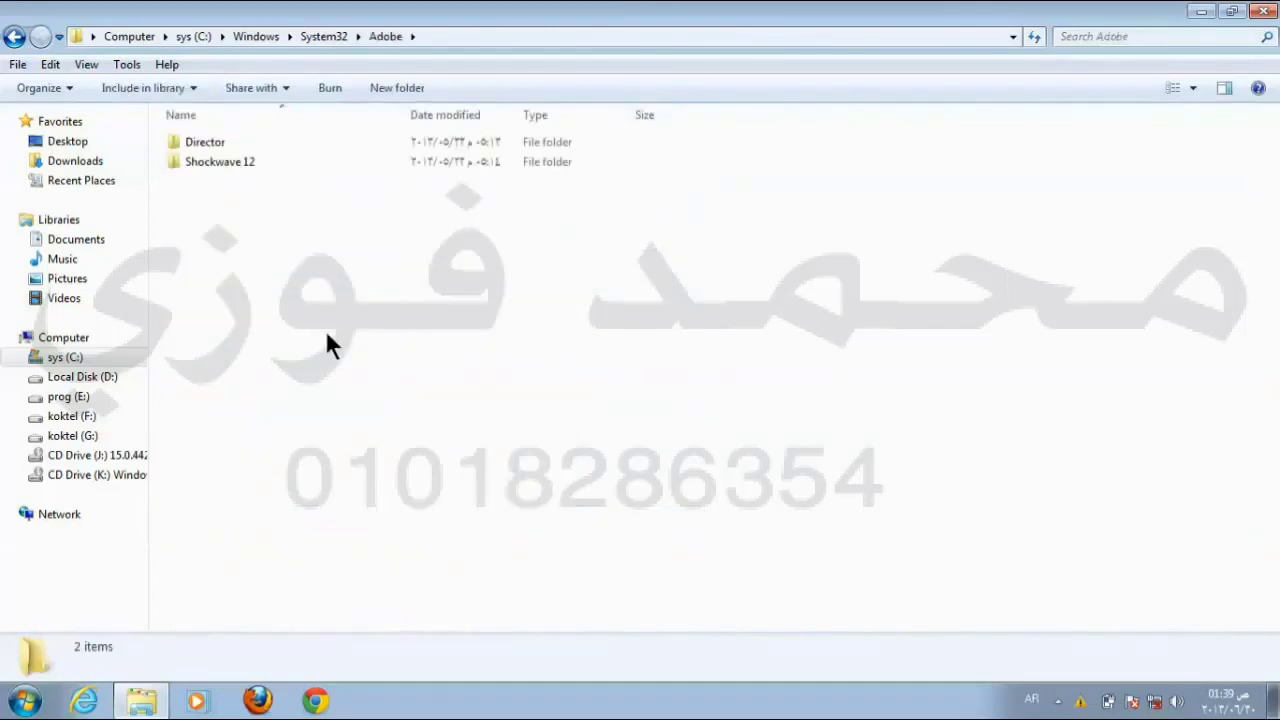
double_click(205, 141)
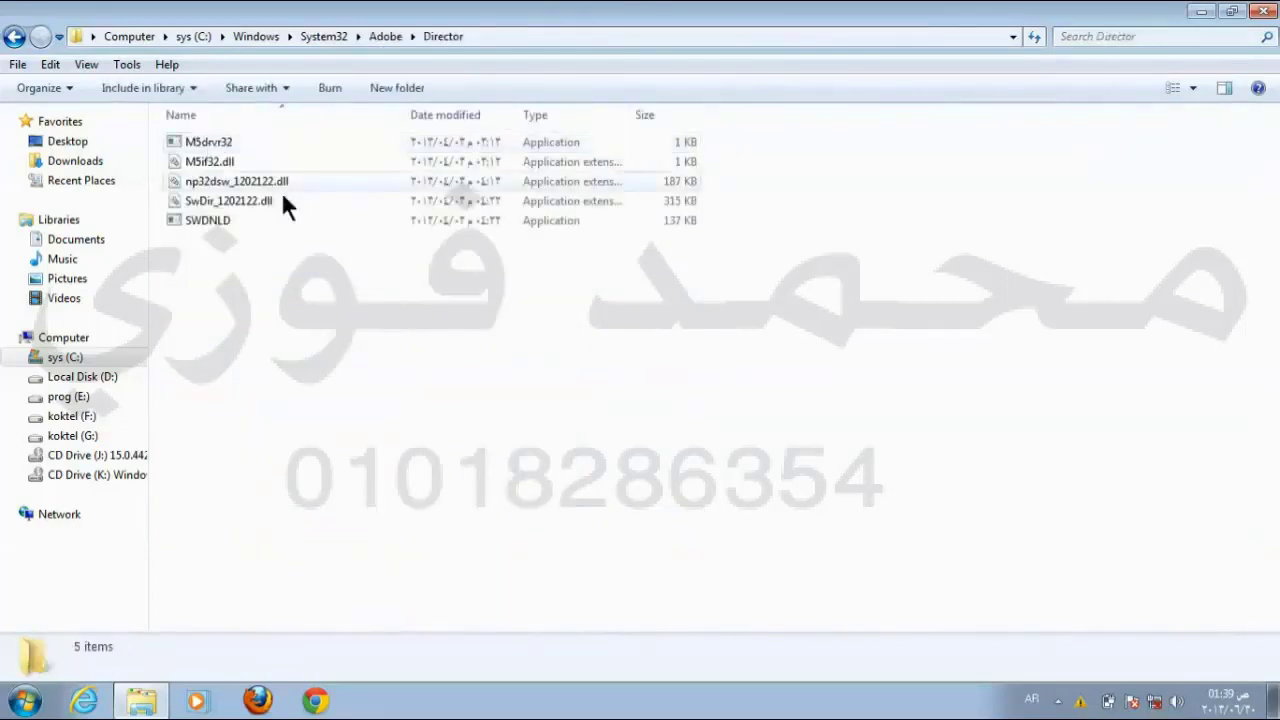
click(205, 141)
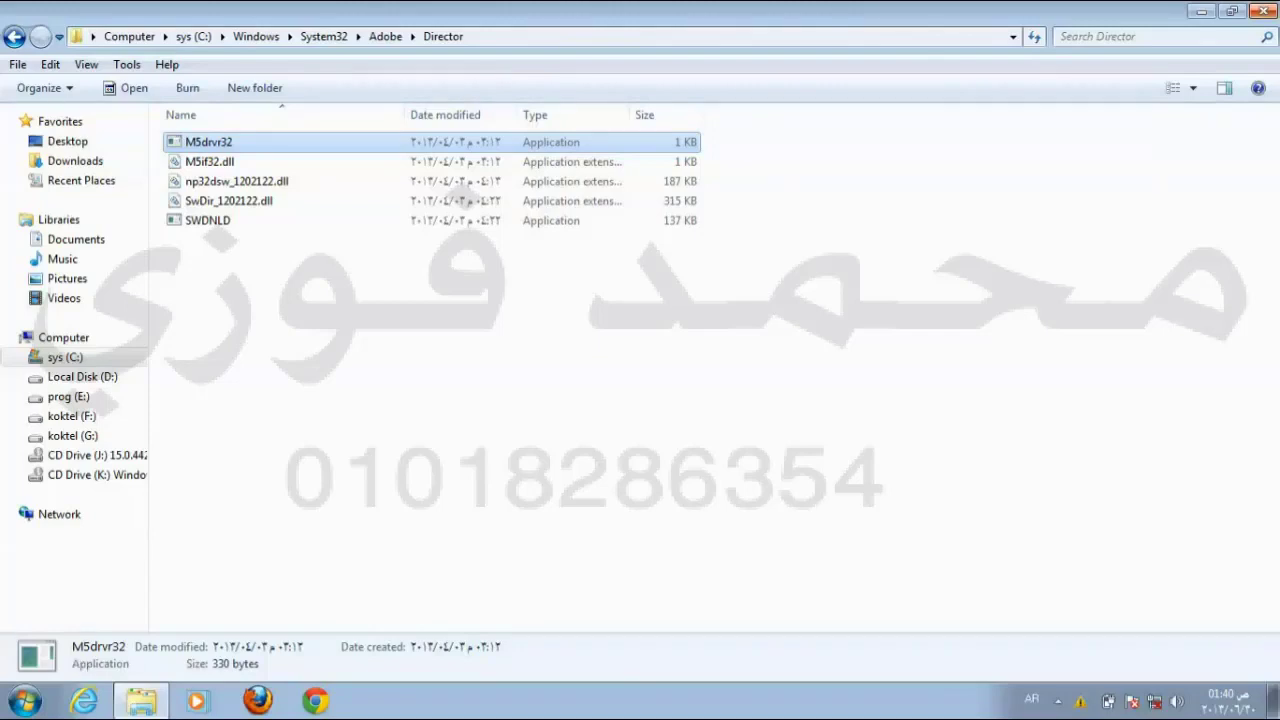
Step: From the Adobe folder, send Director to the desktop as a shortcut and minimize the window
click(14, 36)
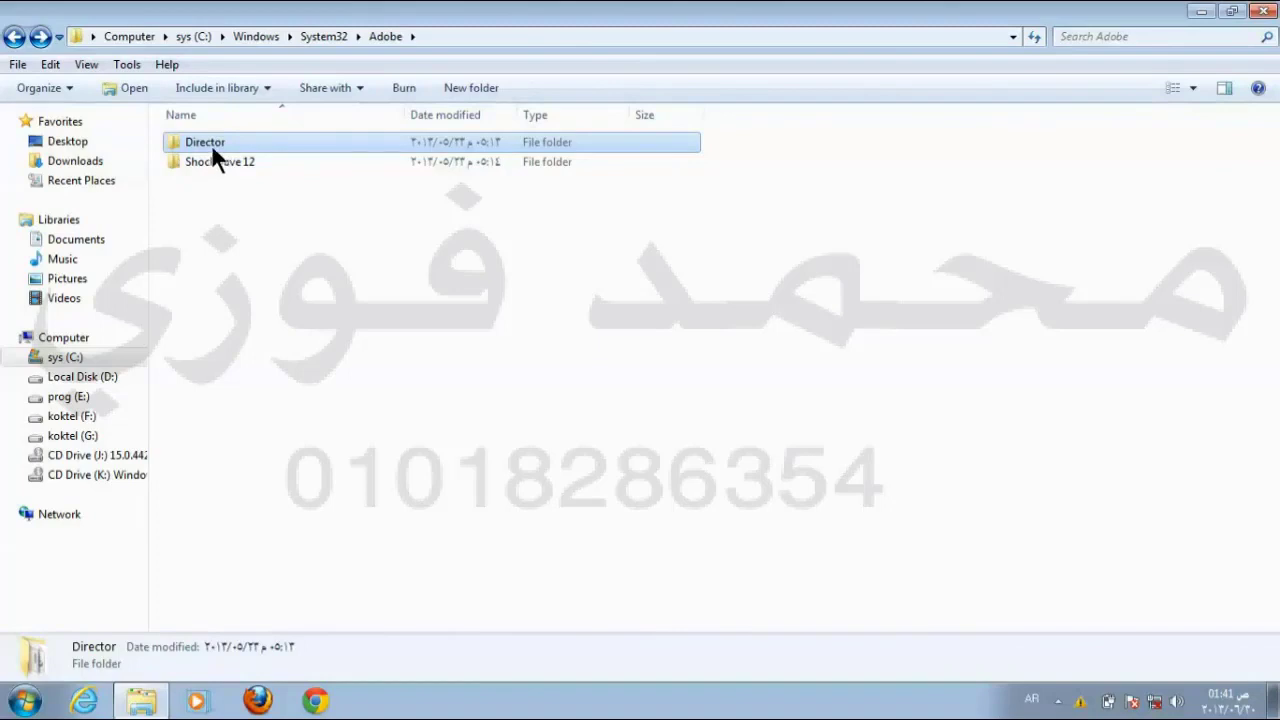
right_click(211, 143)
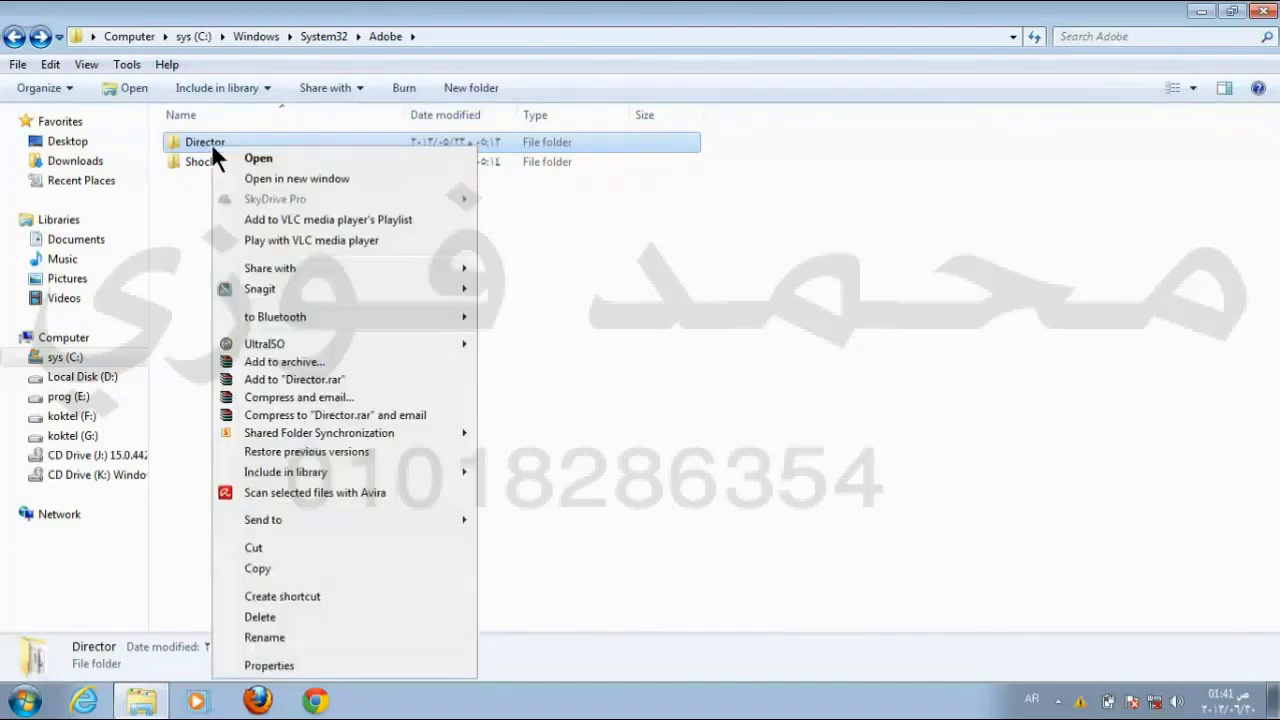
mouse_move(284, 521)
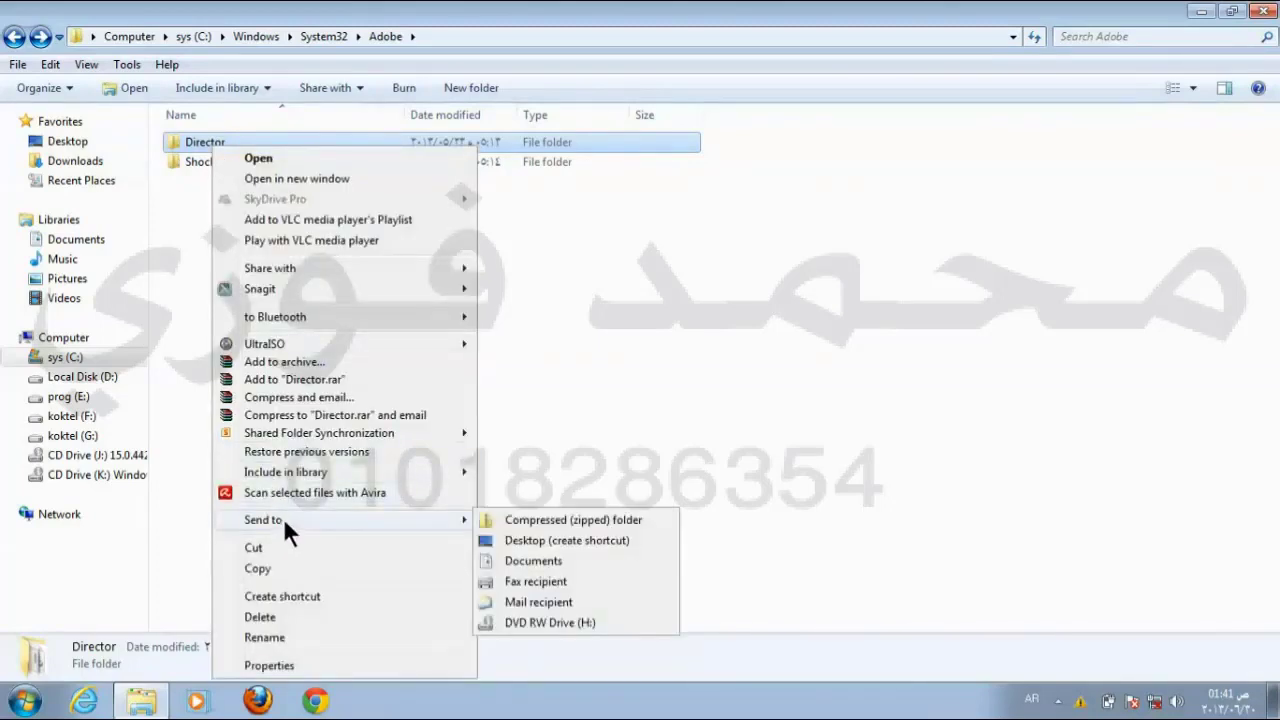
click(588, 541)
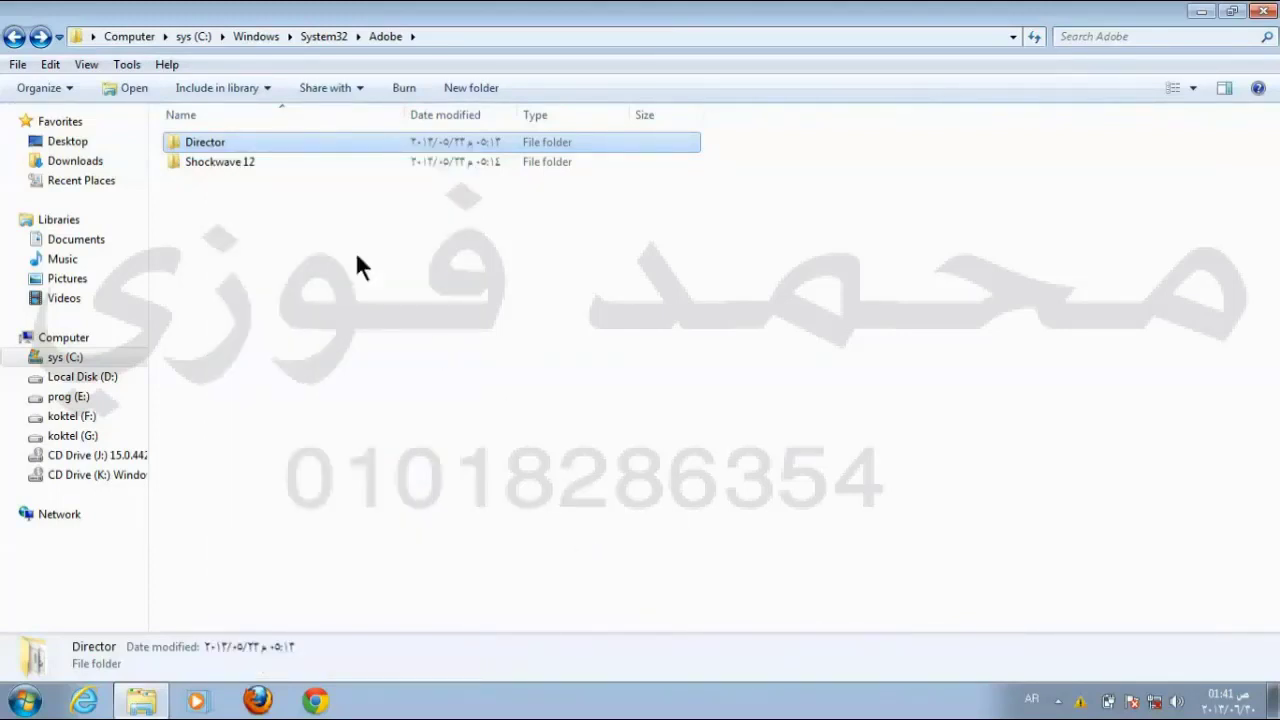
click(1197, 13)
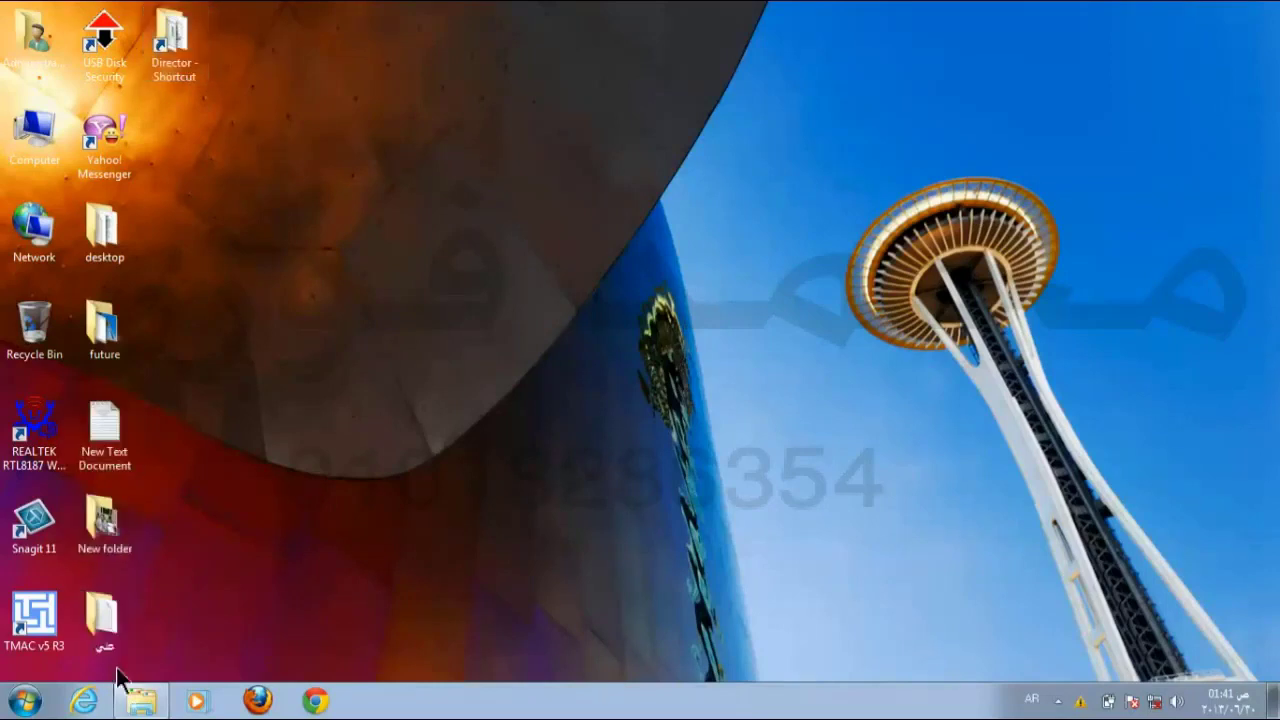
Step: Bring back the Adobe folder window from the taskbar, minimize and restore it, then close it
click(142, 700)
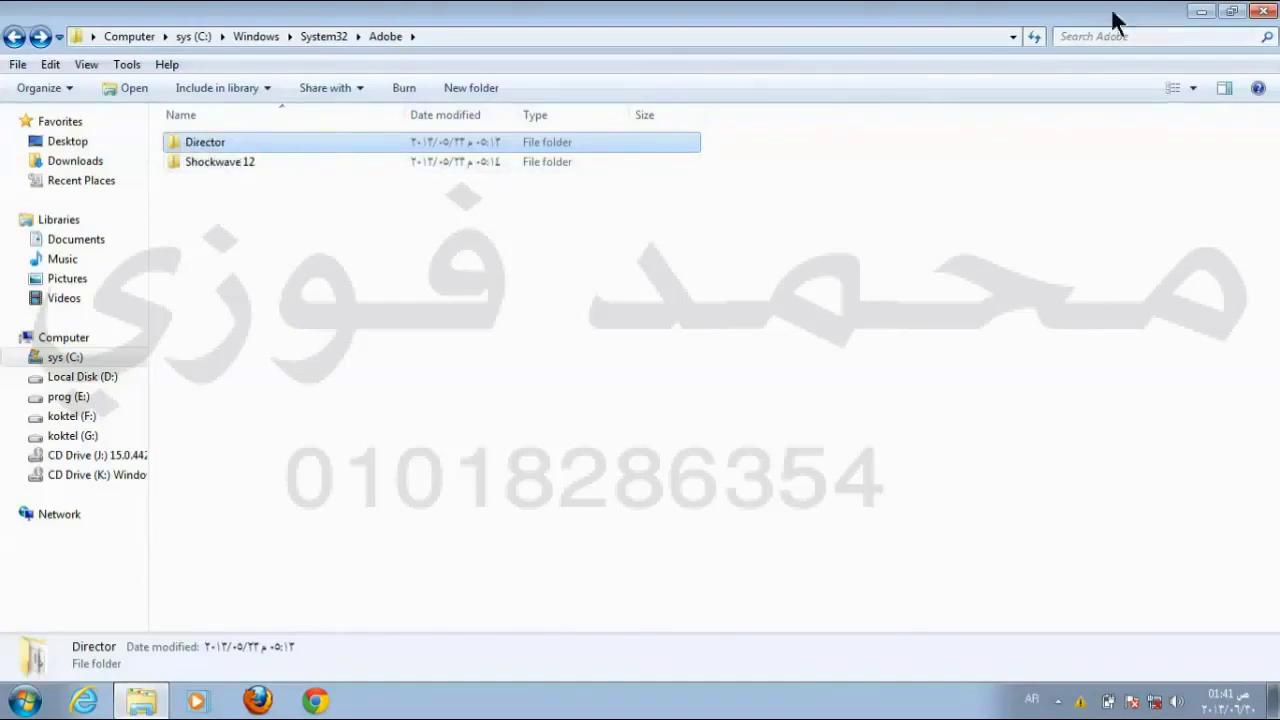
click(1210, 12)
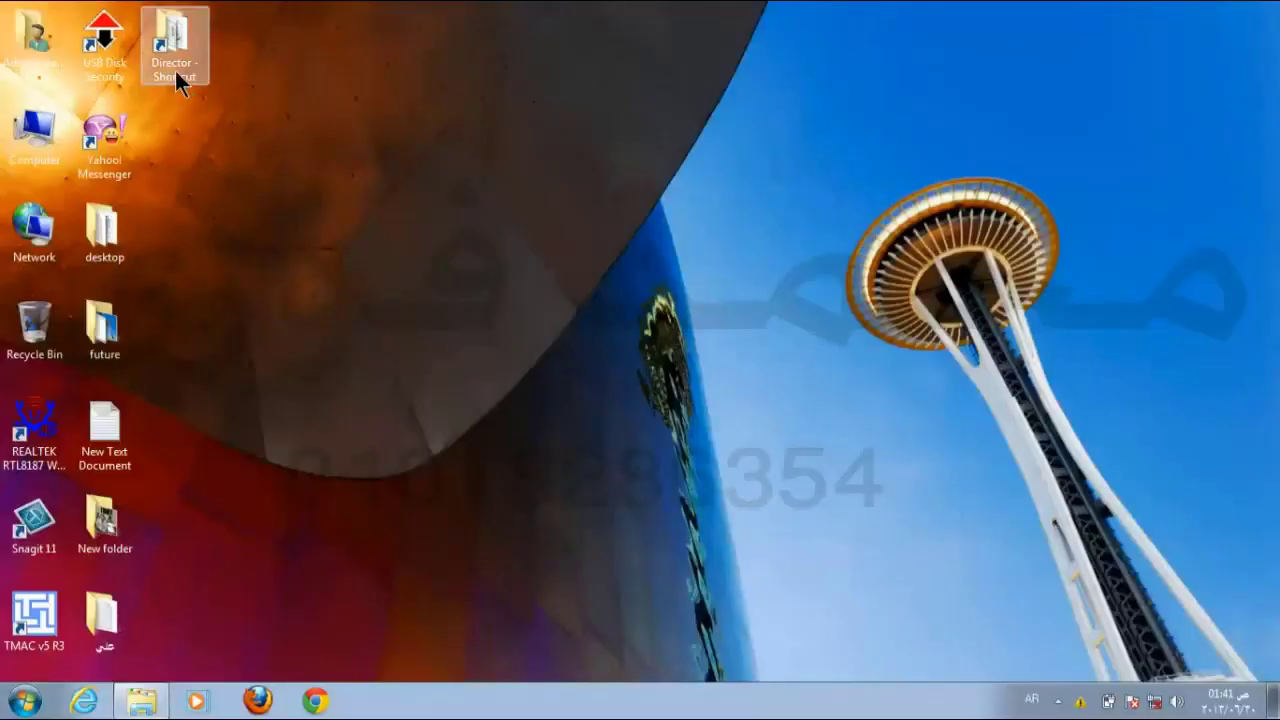
click(141, 700)
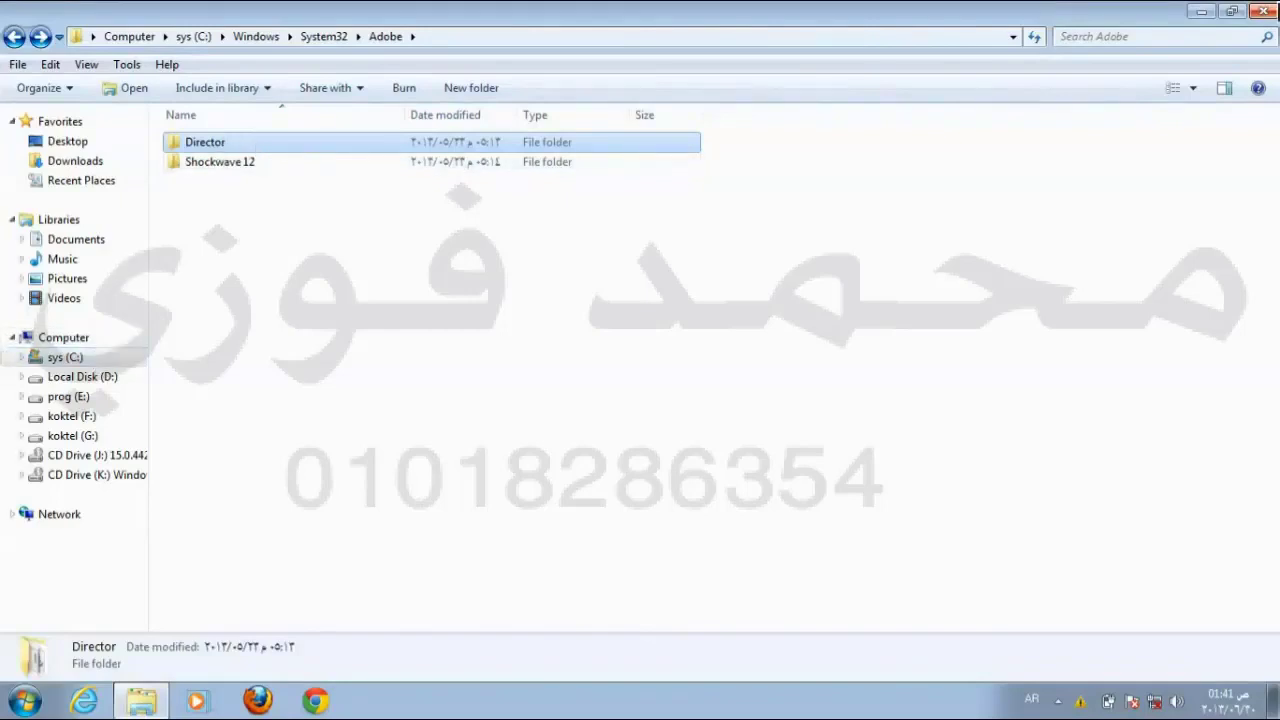
click(1263, 12)
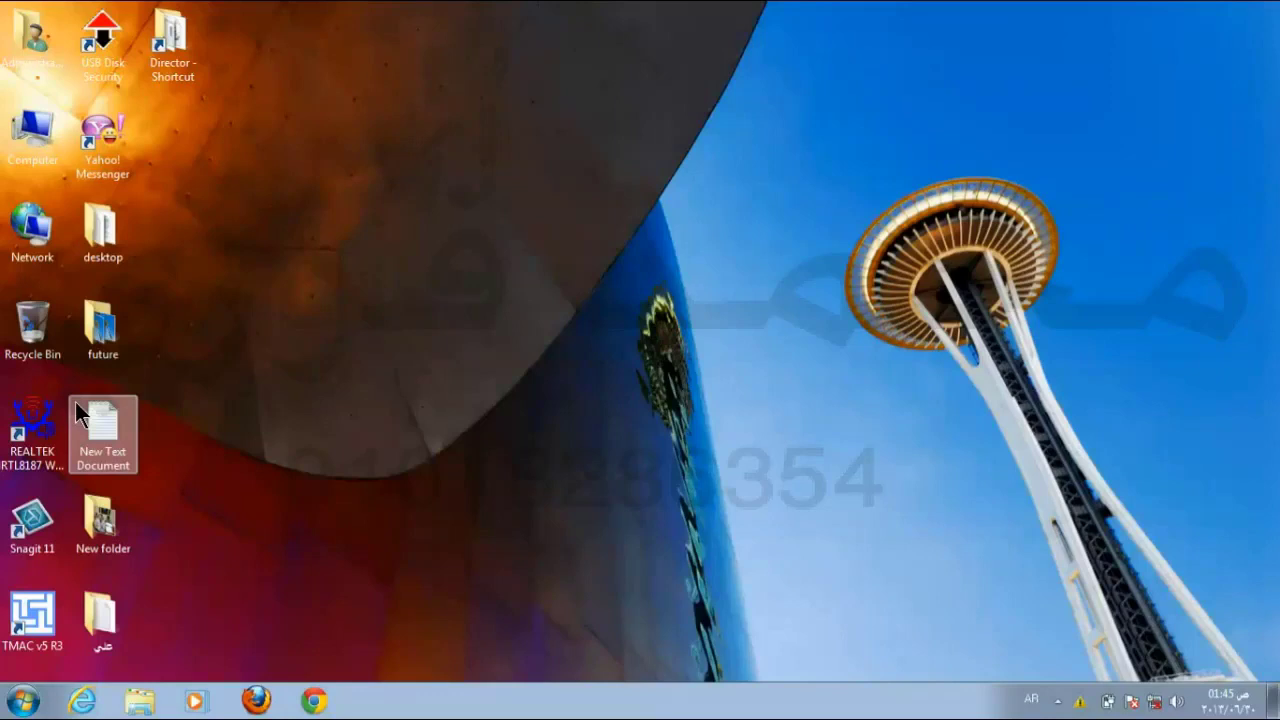
Step: Delete the Director - Shortcut from the desktop, confirming Yes to send it to the Recycle Bin
click(175, 37)
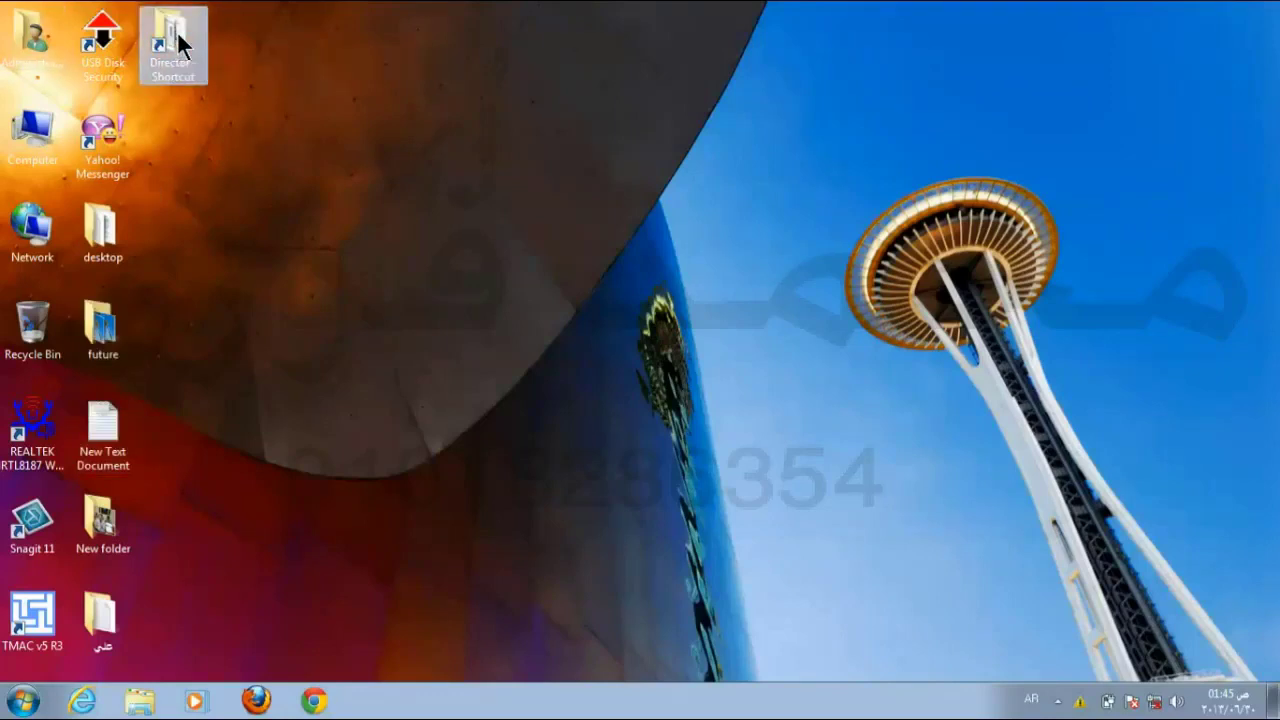
right_click(178, 40)
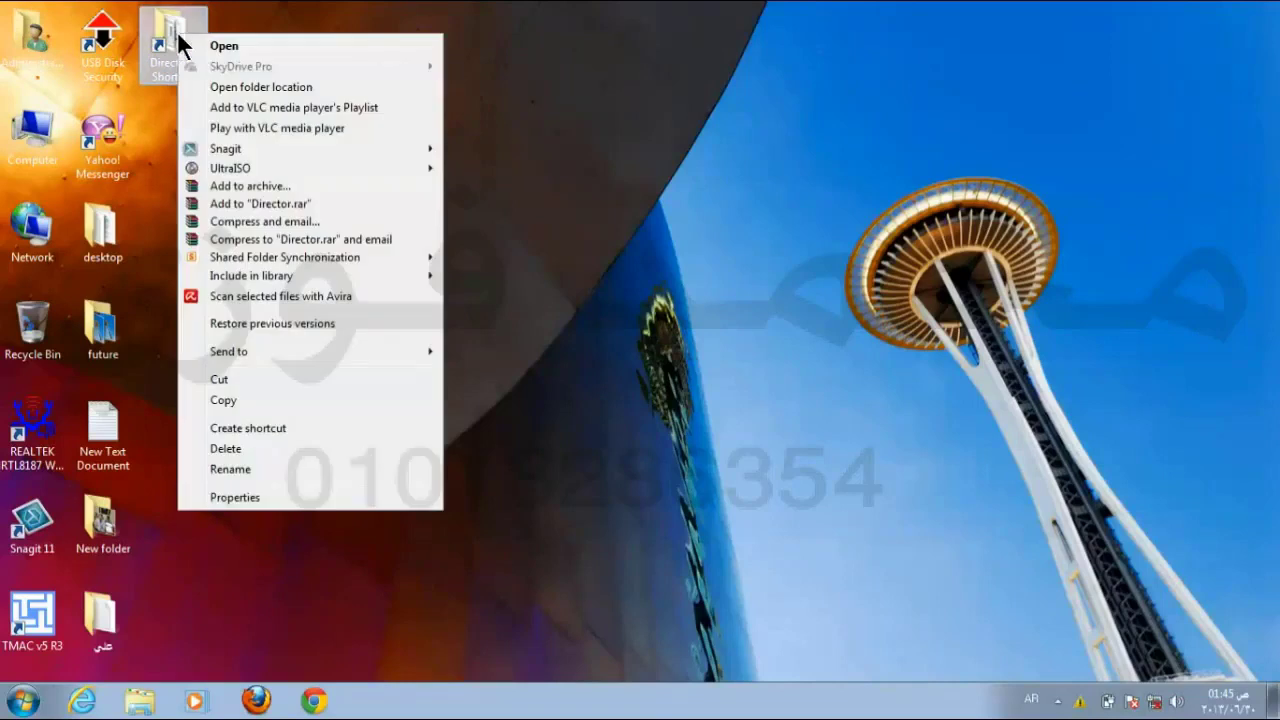
click(240, 452)
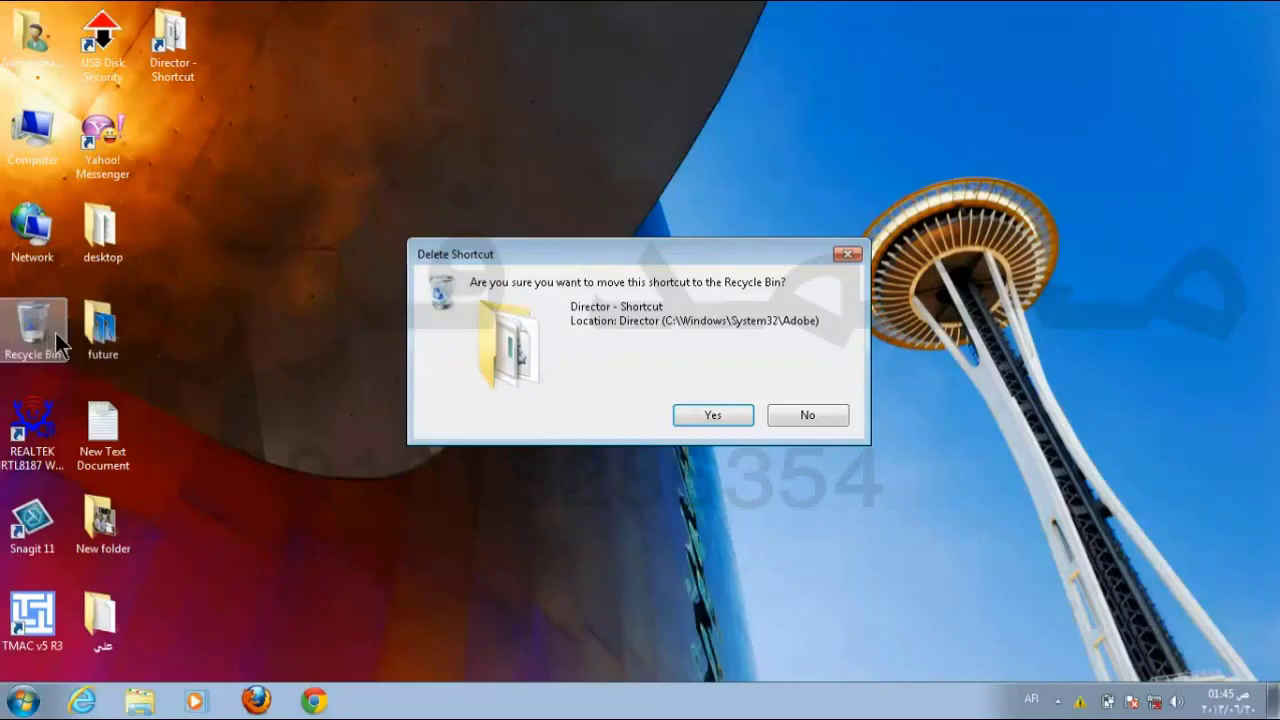
click(697, 410)
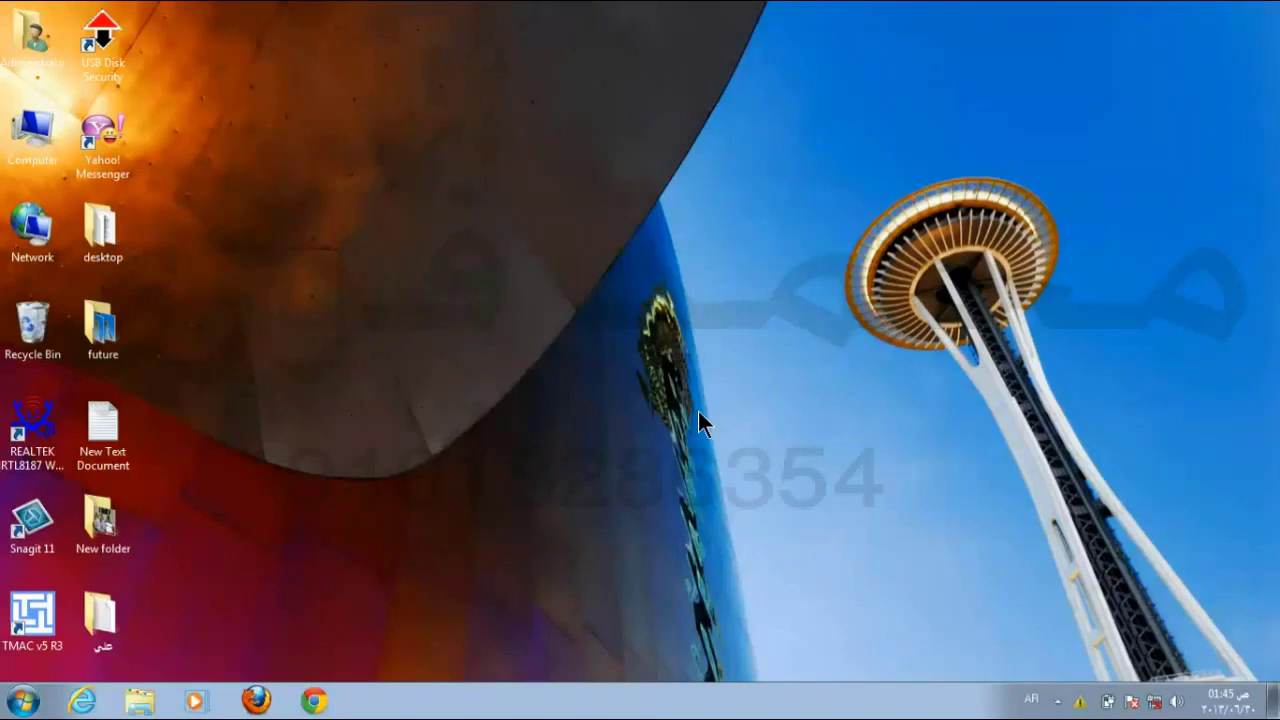
Step: Restore Director - Shortcut from the Recycle Bin, close the bin, and bring up the shortcut's context menu
double_click(36, 333)
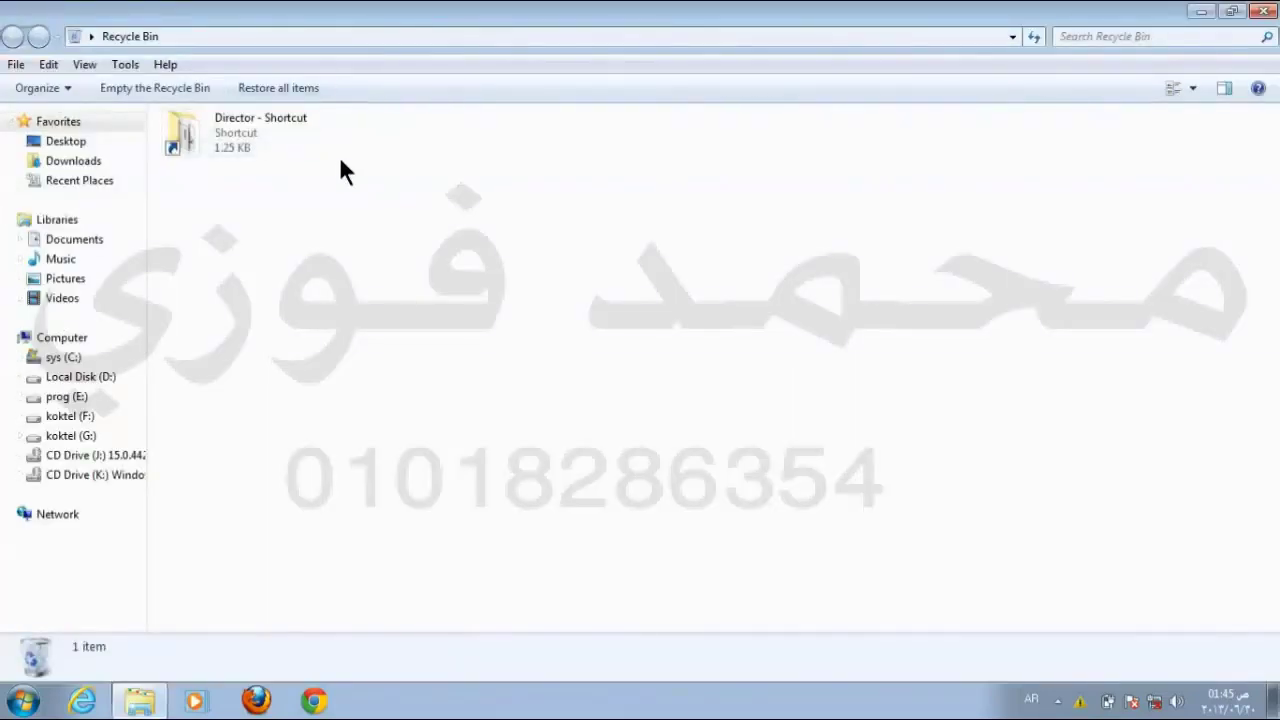
click(253, 128)
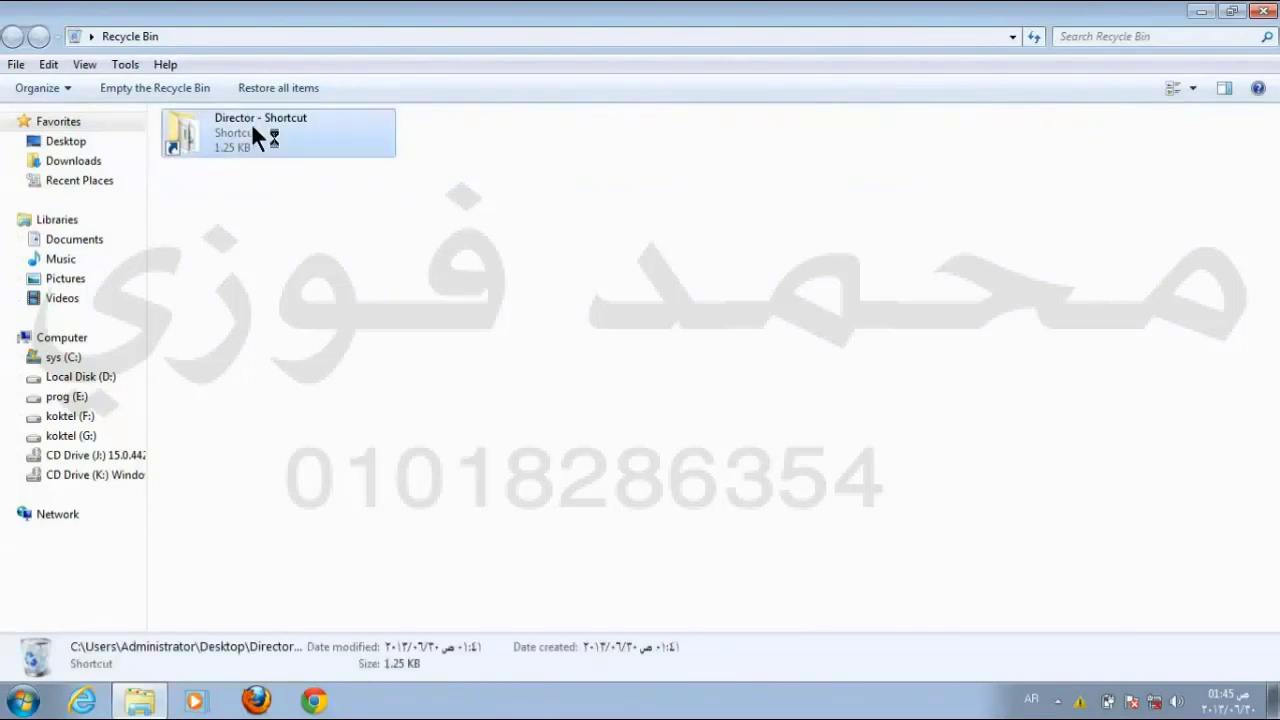
click(579, 145)
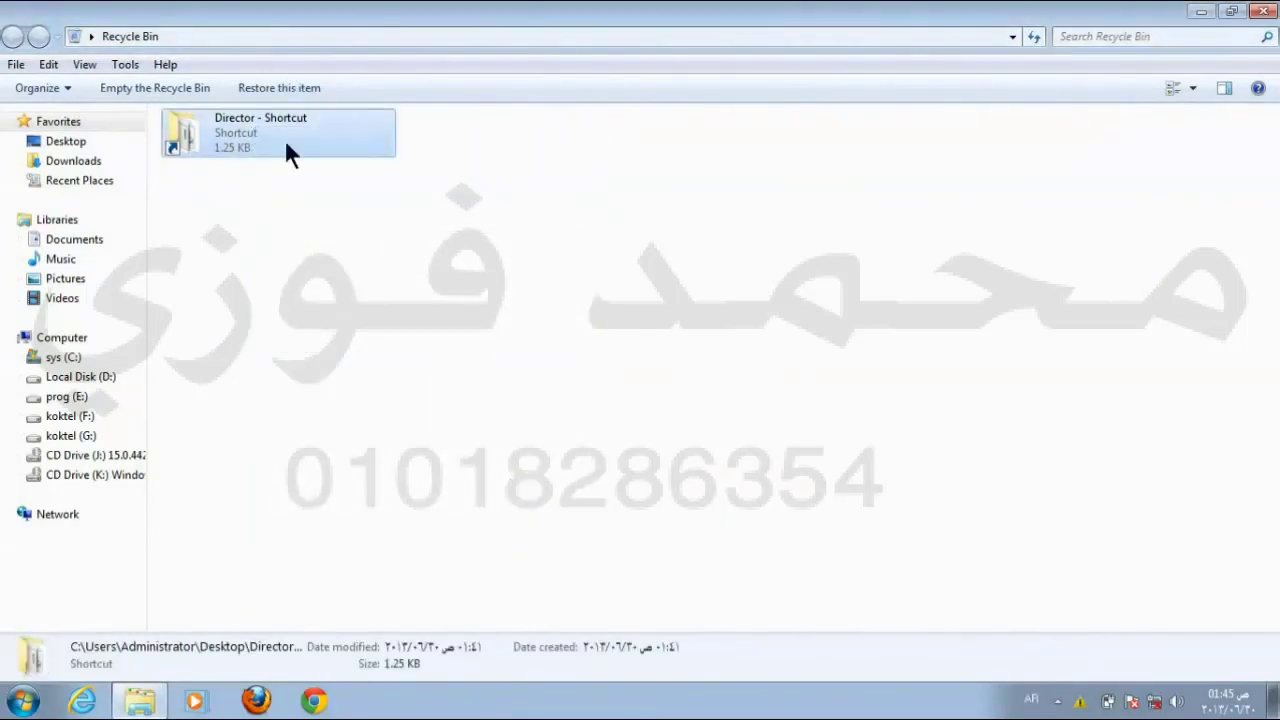
click(293, 88)
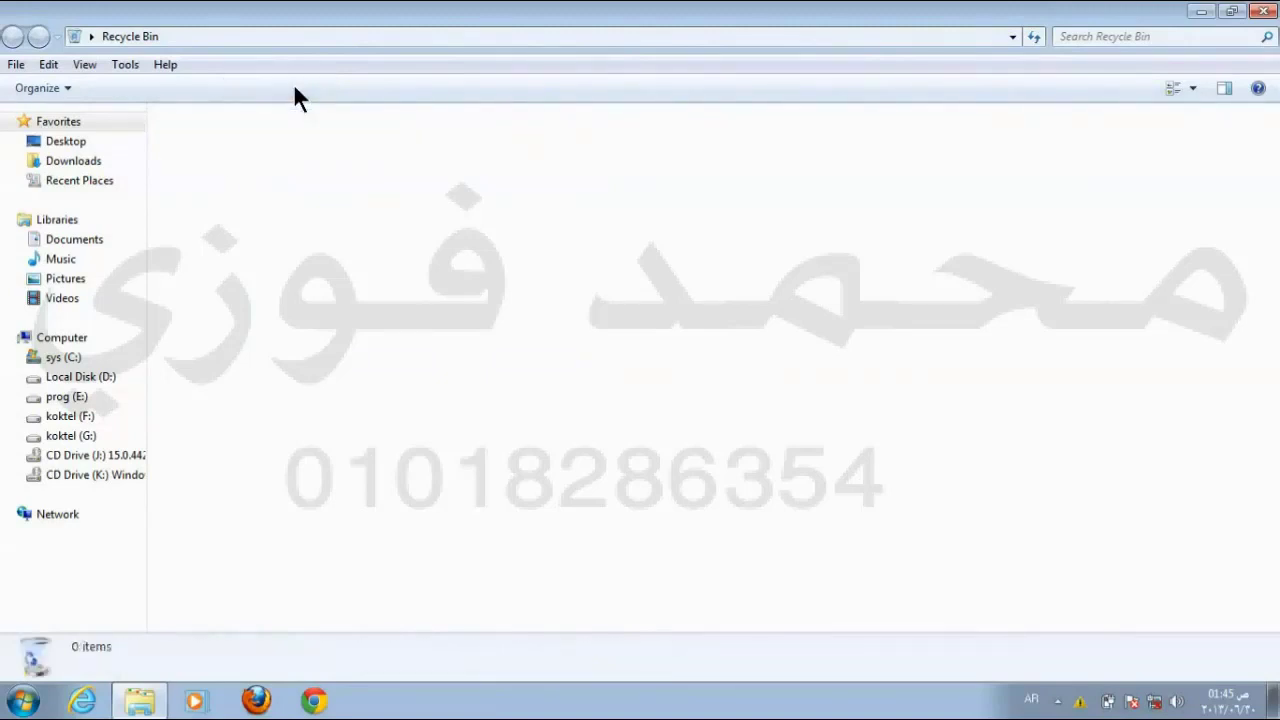
click(1263, 10)
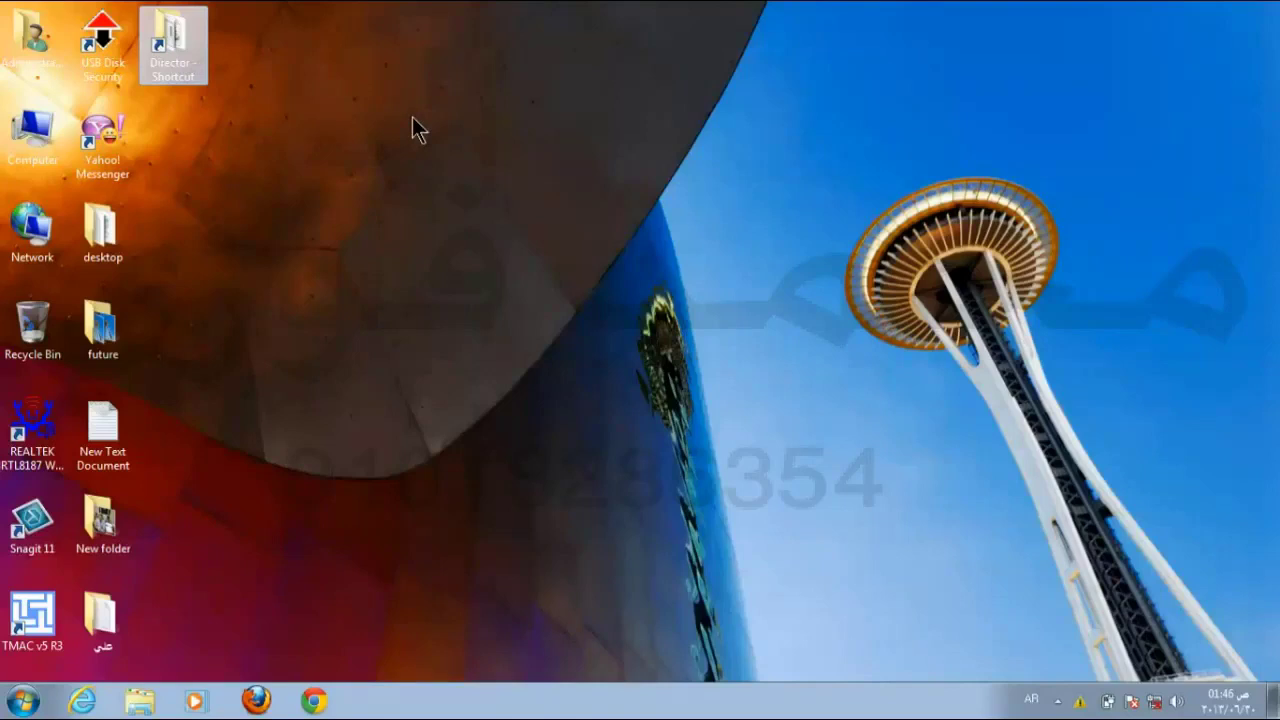
right_click(195, 48)
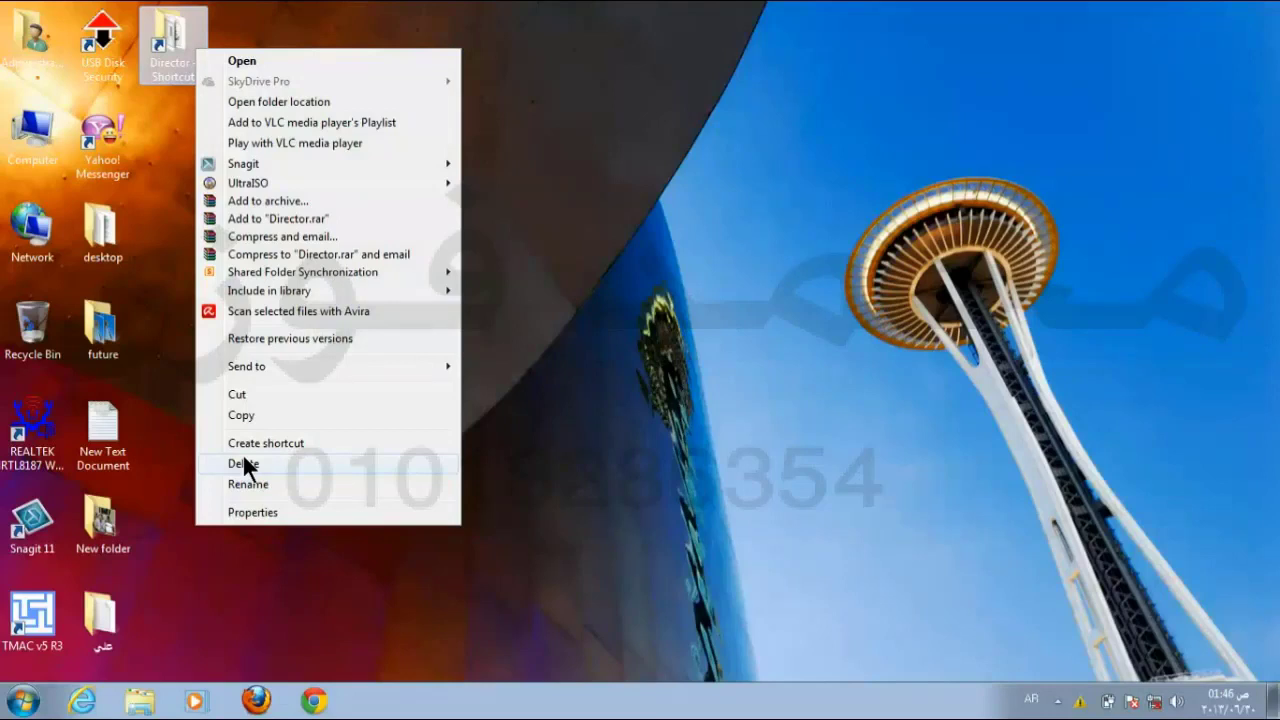
Step: Shift-delete the Director - Shortcut to request its permanent deletion
click(242, 463)
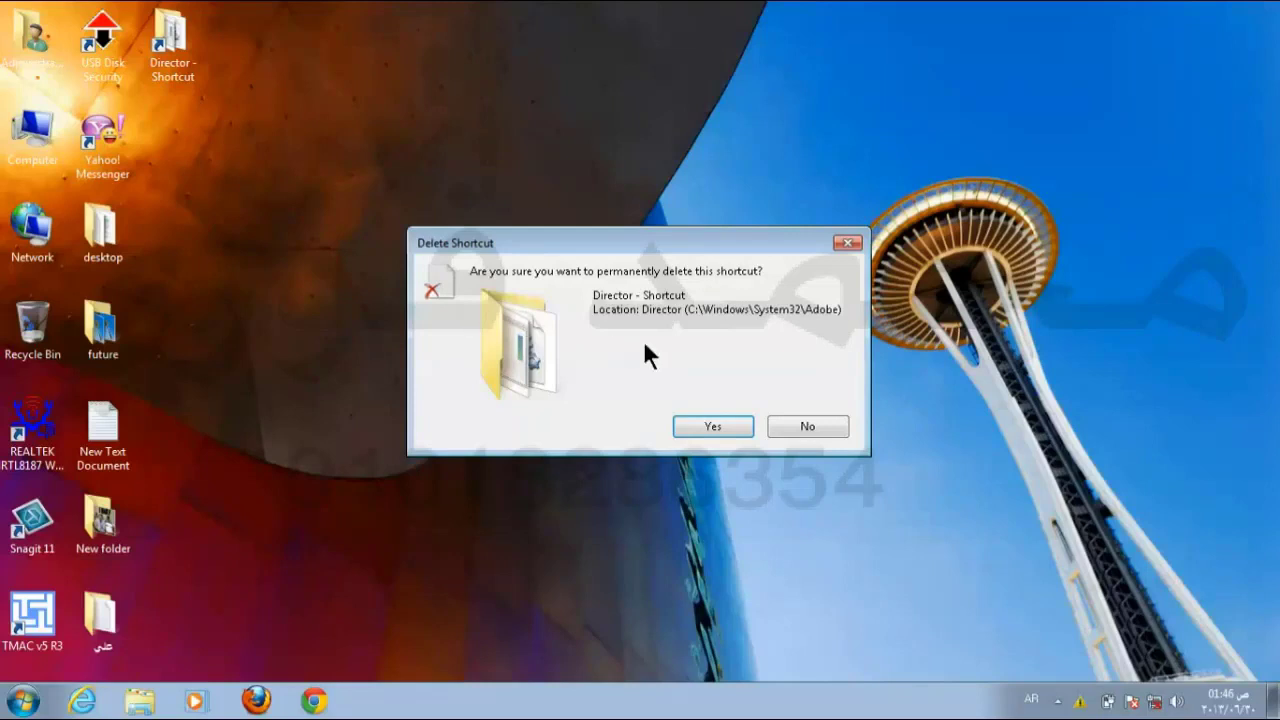
Step: Confirm permanent deletion of Director - Shortcut and verify the Recycle Bin holds 0 items
click(710, 427)
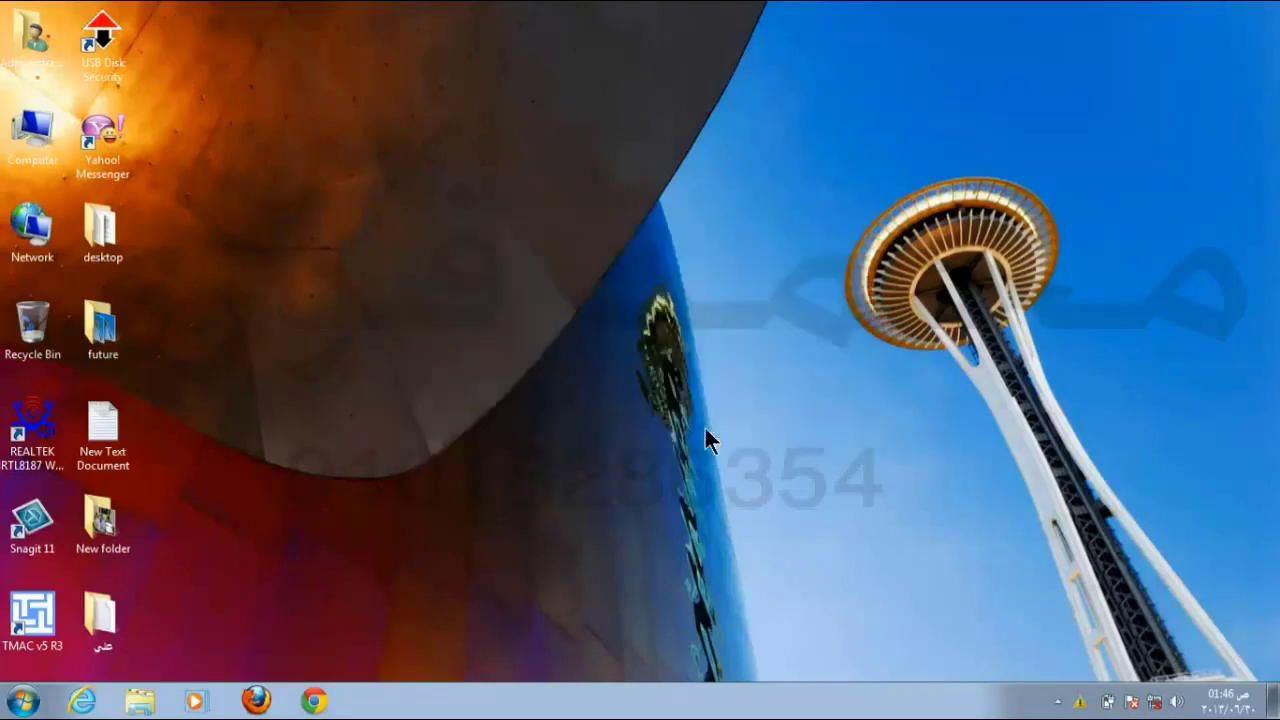
double_click(42, 336)
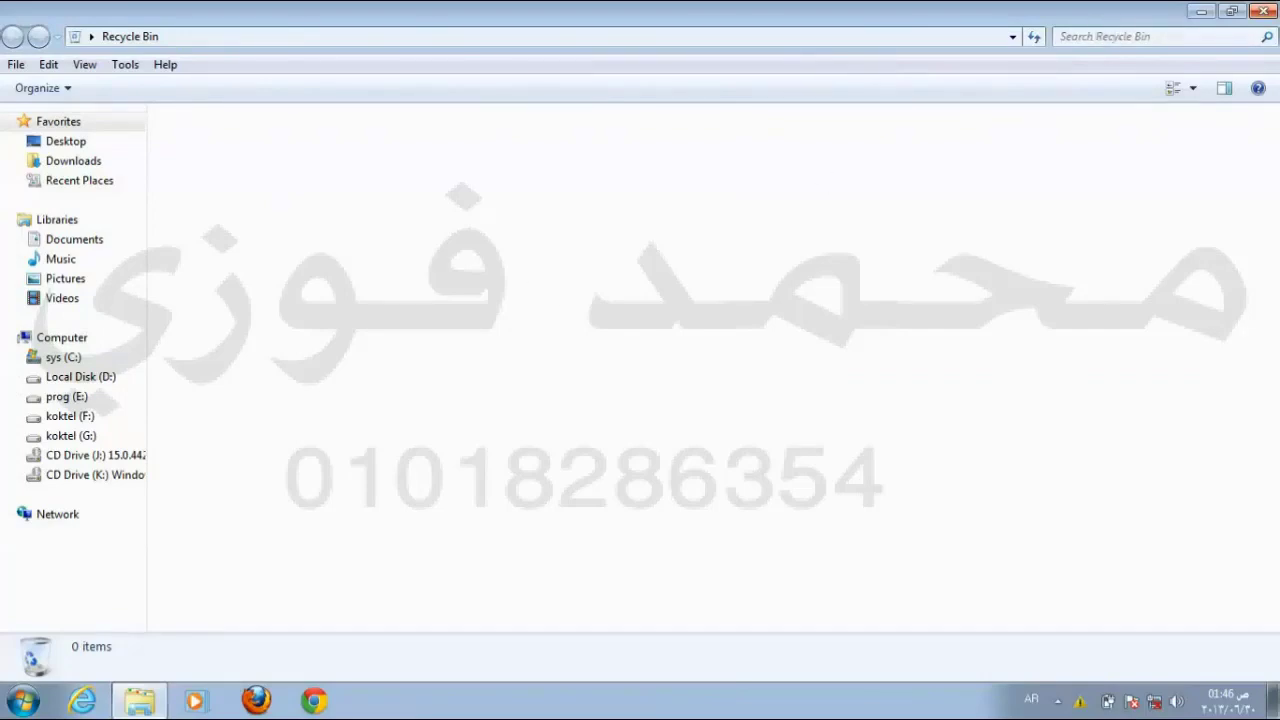
click(1264, 10)
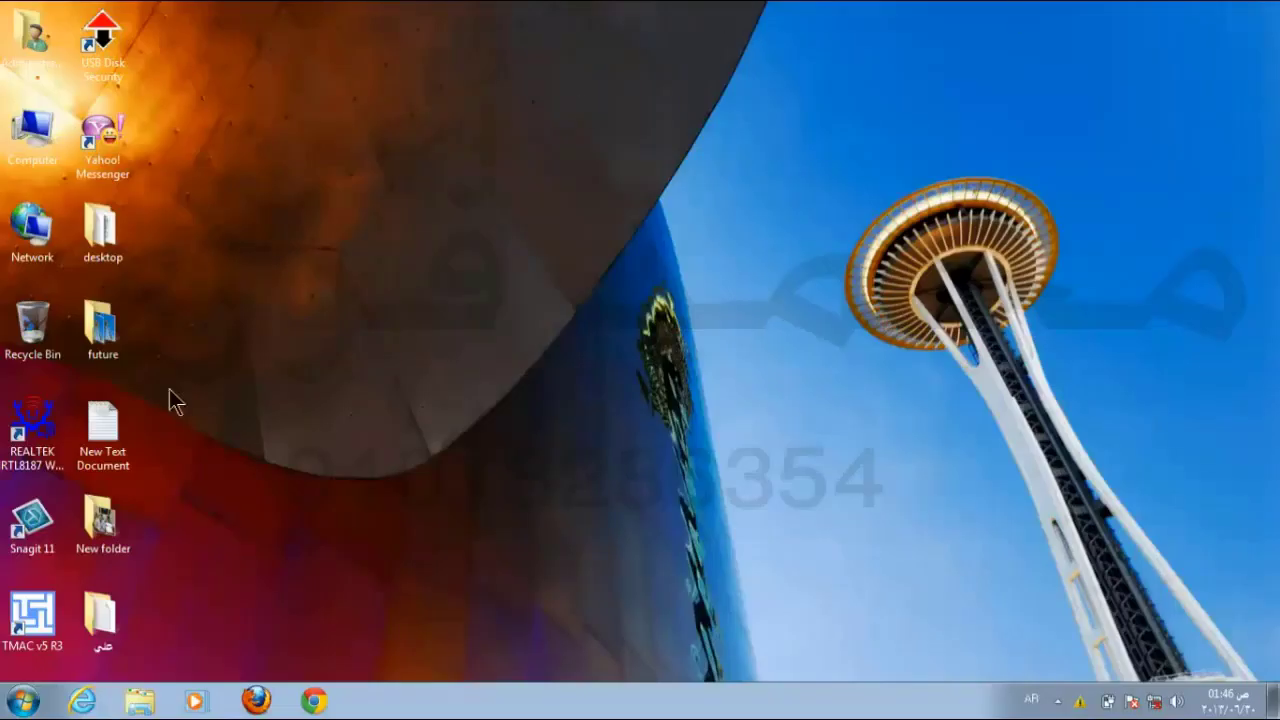
Step: Delete the Arabic-named desktop folder to the Recycle Bin and check that it appears there
right_click(120, 609)
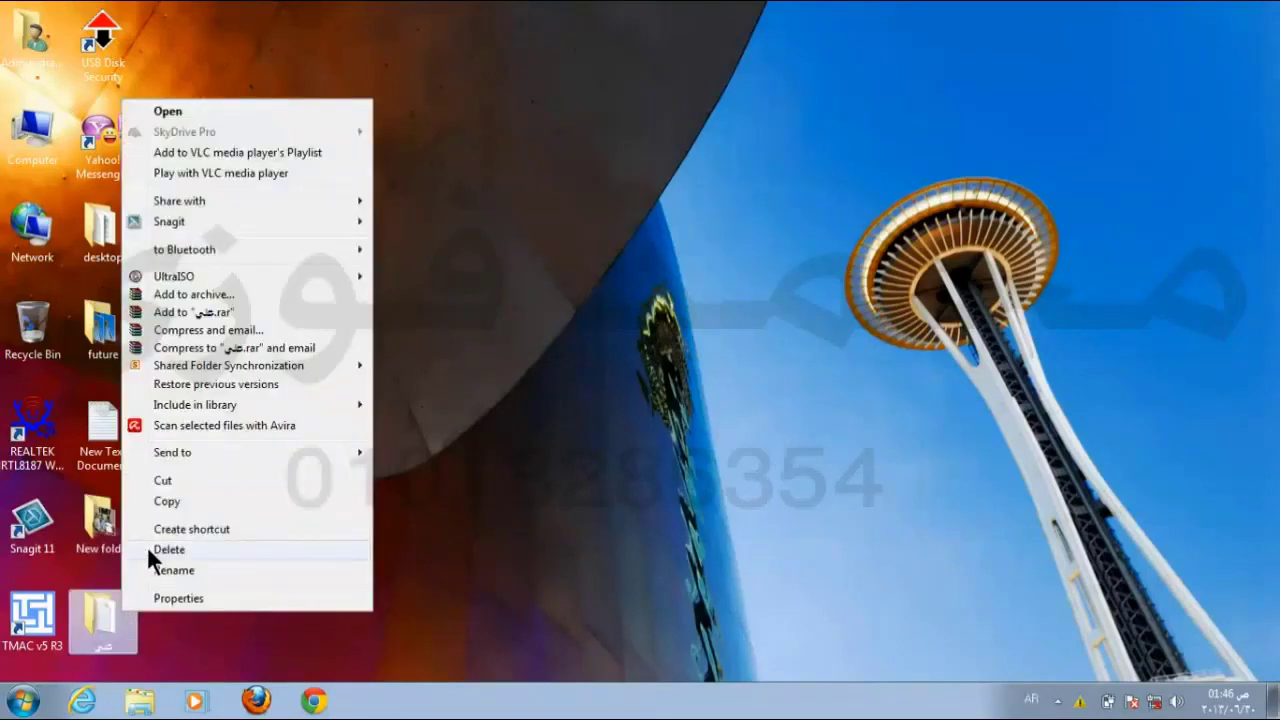
click(147, 546)
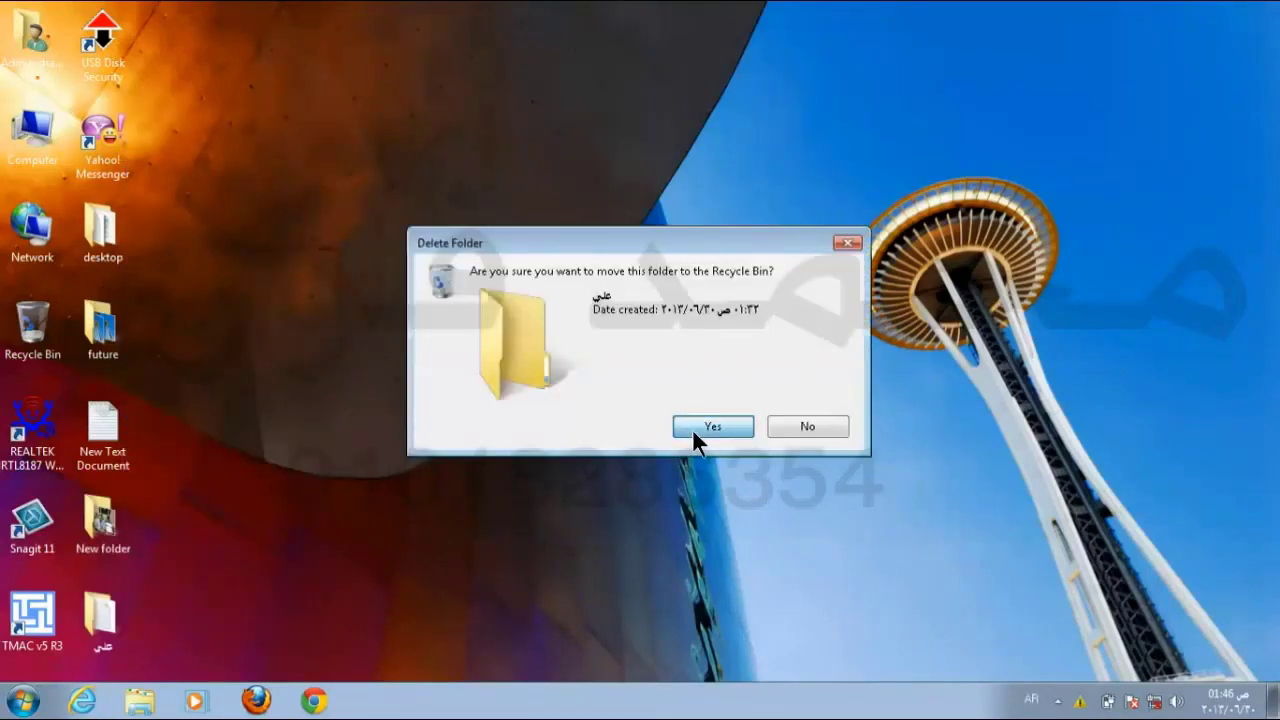
click(697, 442)
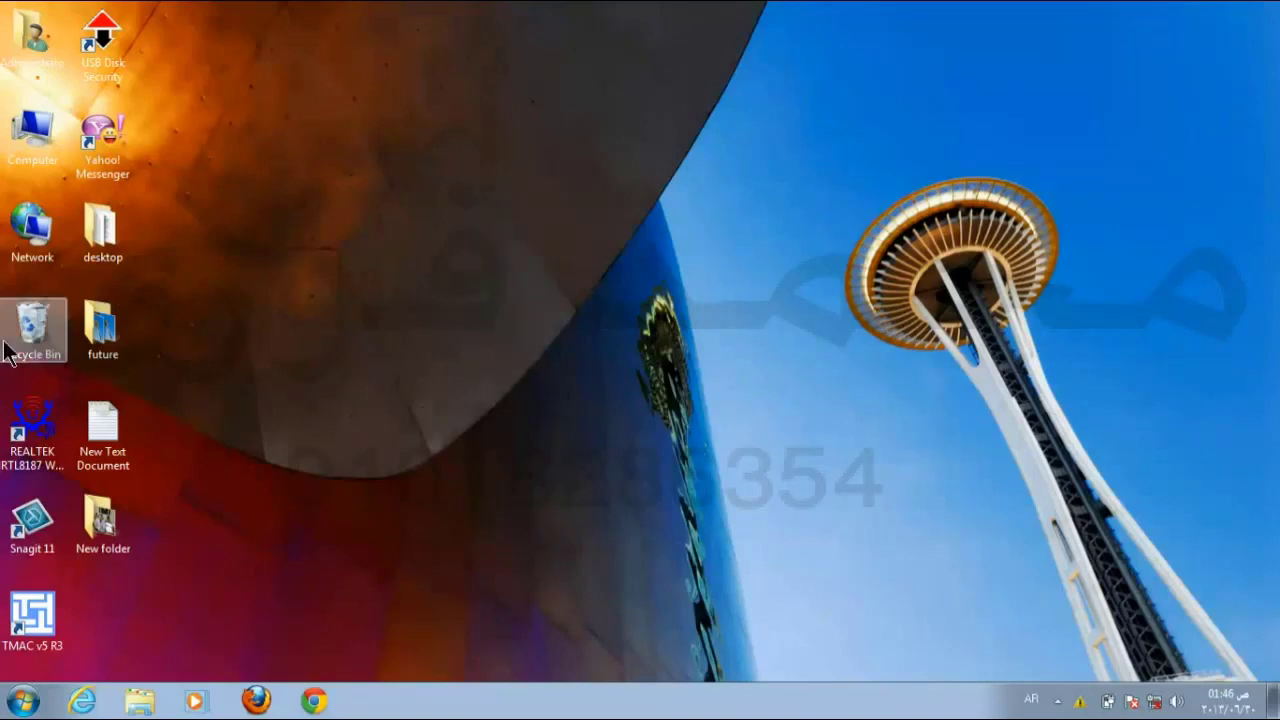
double_click(41, 327)
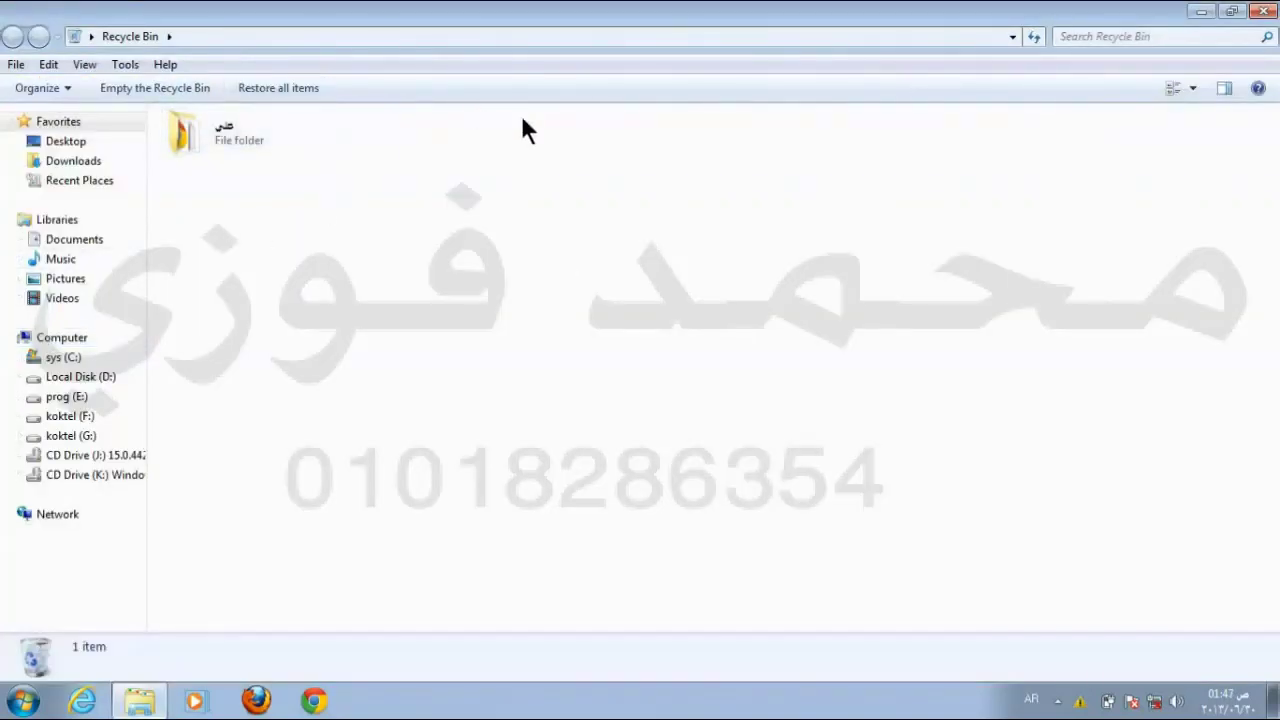
click(1263, 11)
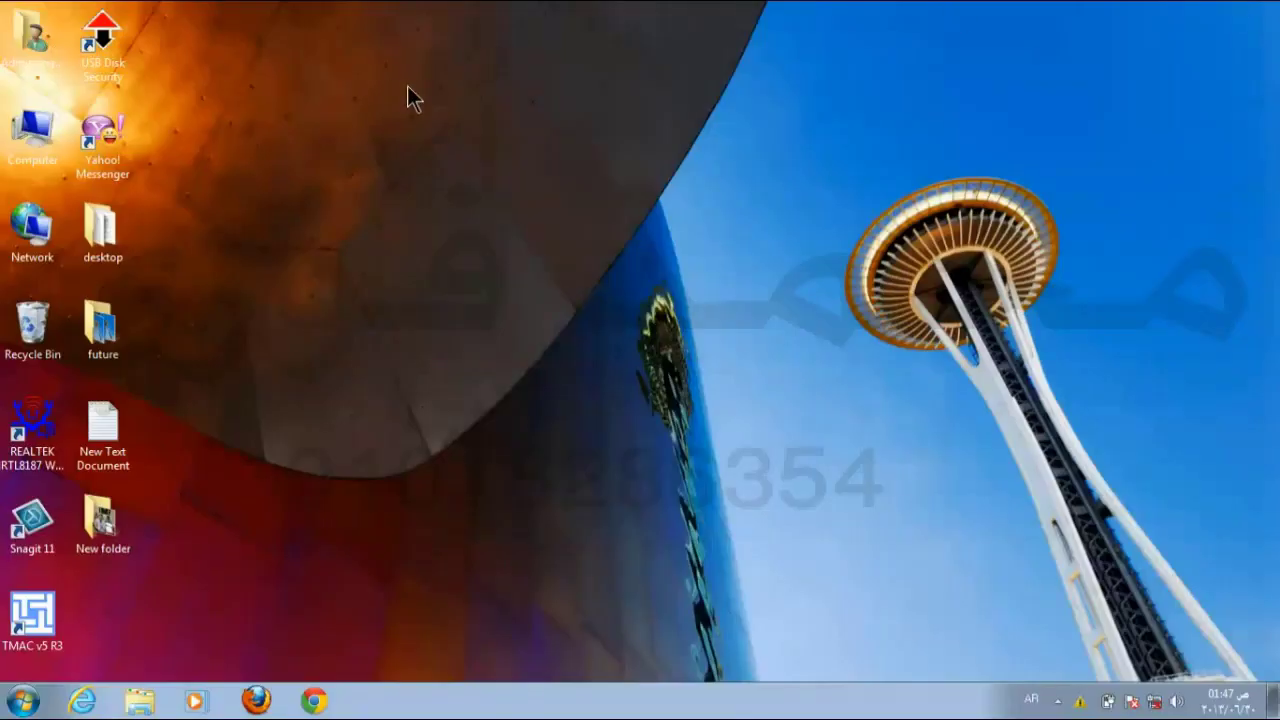
Step: Empty the Recycle Bin to permanently delete the Arabic-named folder, then confirm it is empty
right_click(39, 326)
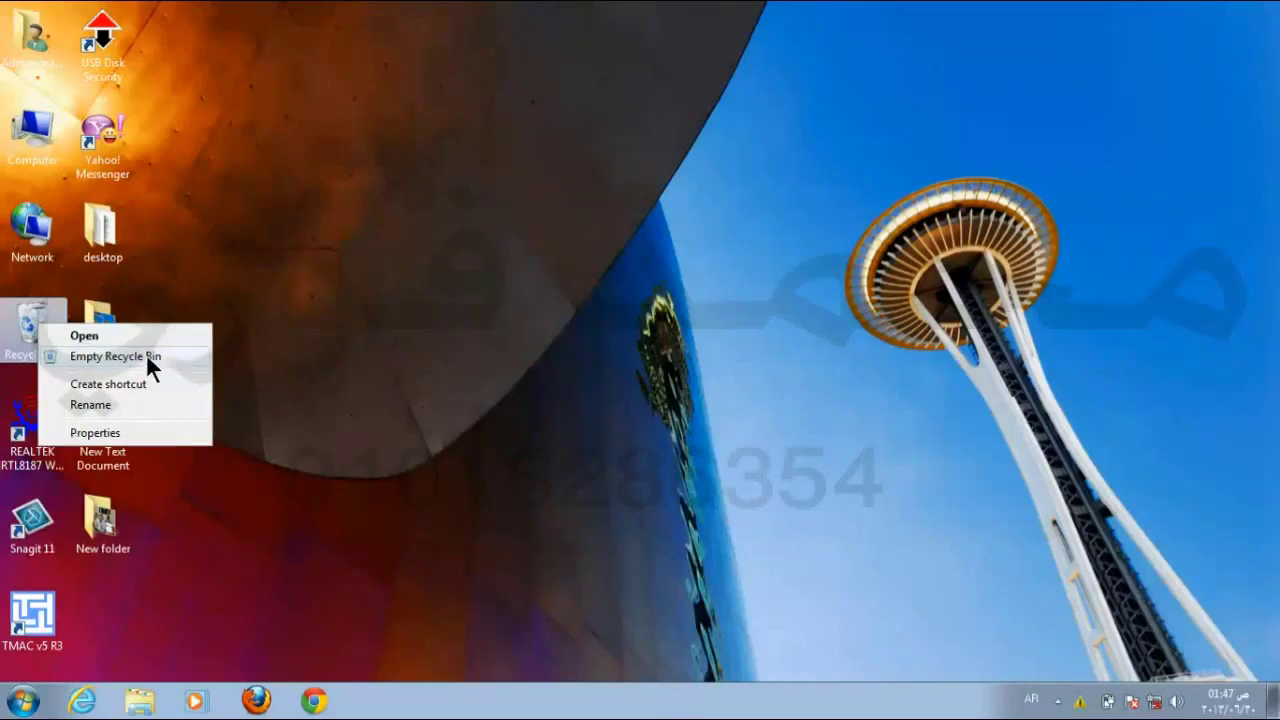
click(146, 355)
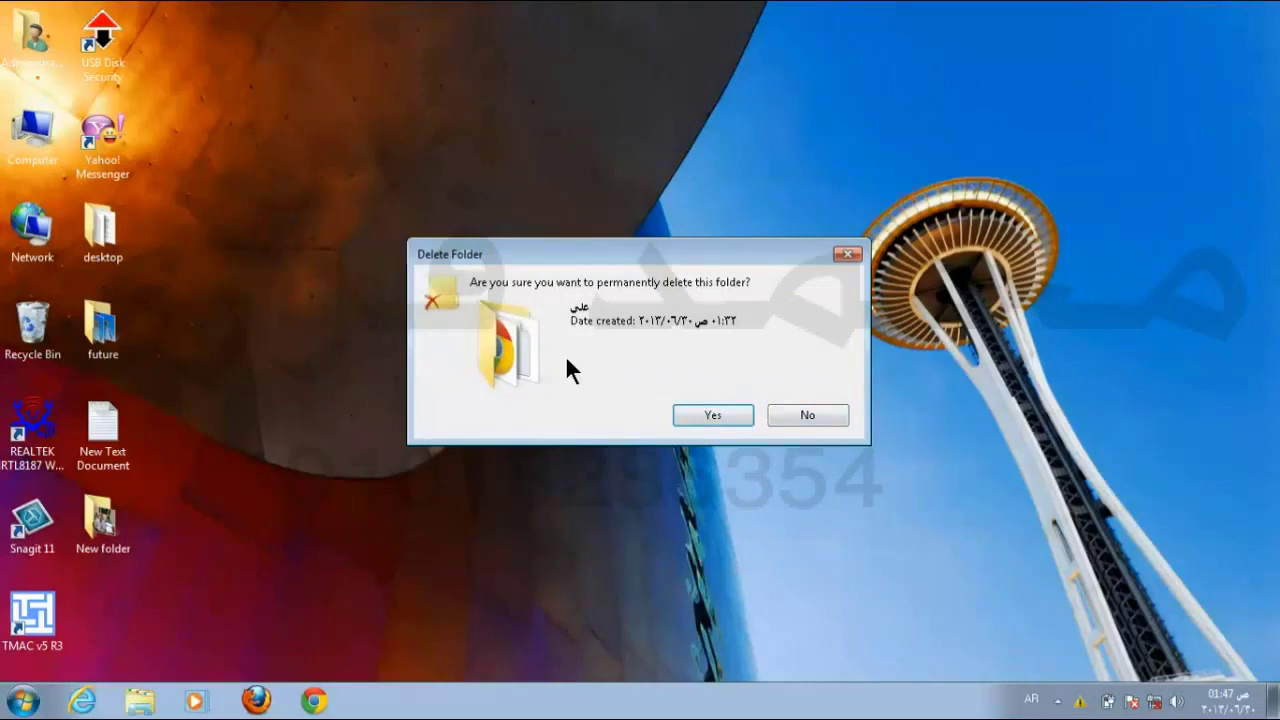
click(712, 421)
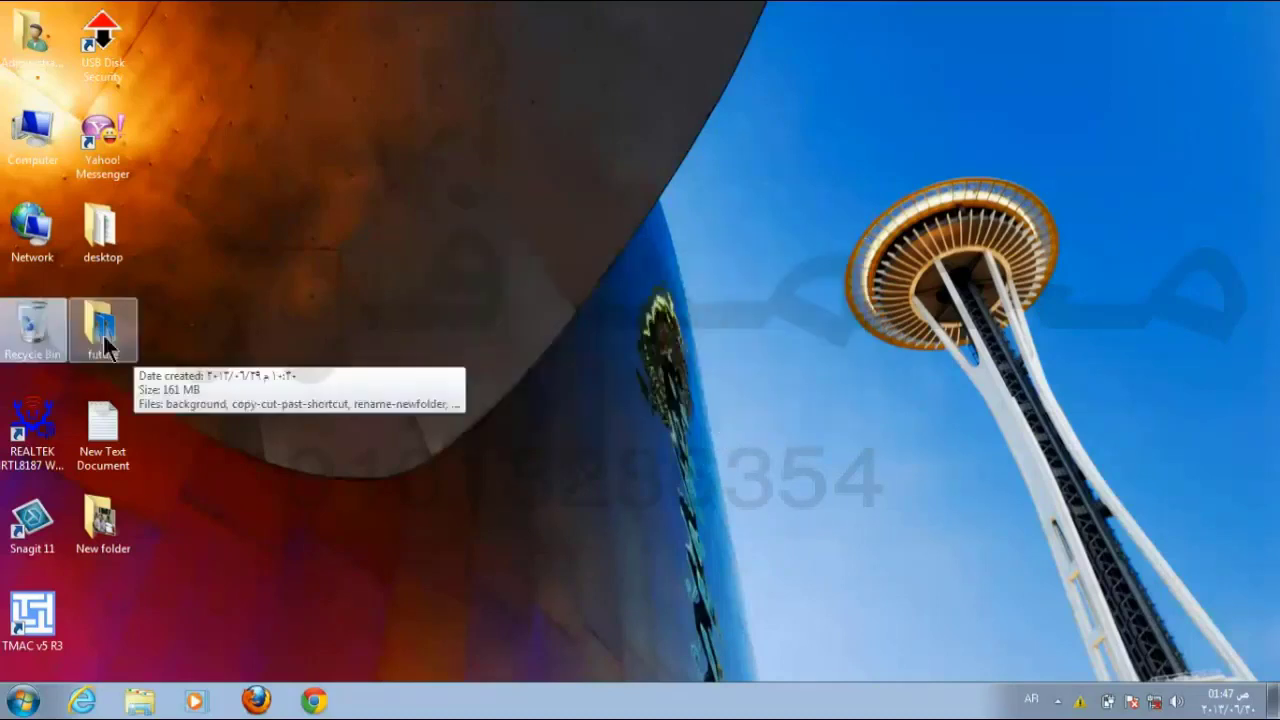
double_click(30, 336)
Step: Close the empty Recycle Bin window
click(1257, 11)
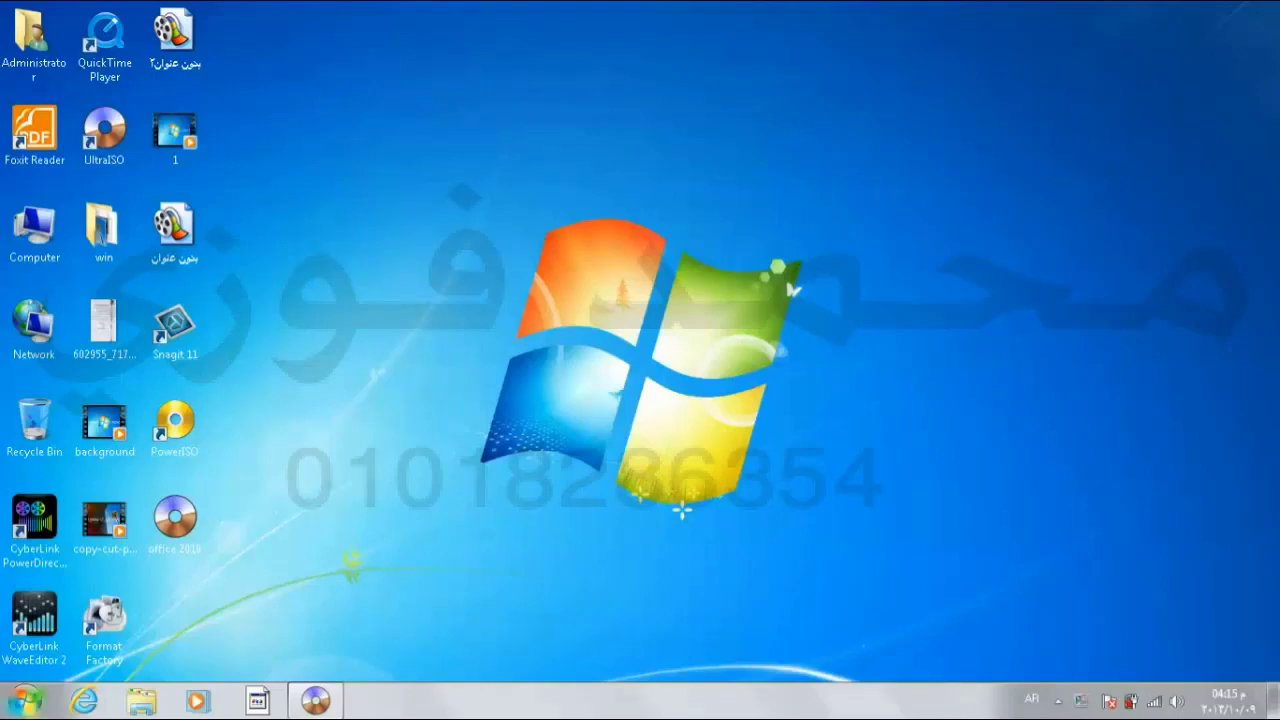
Step: Launch WordPad from Start > All Programs > Accessories
click(24, 700)
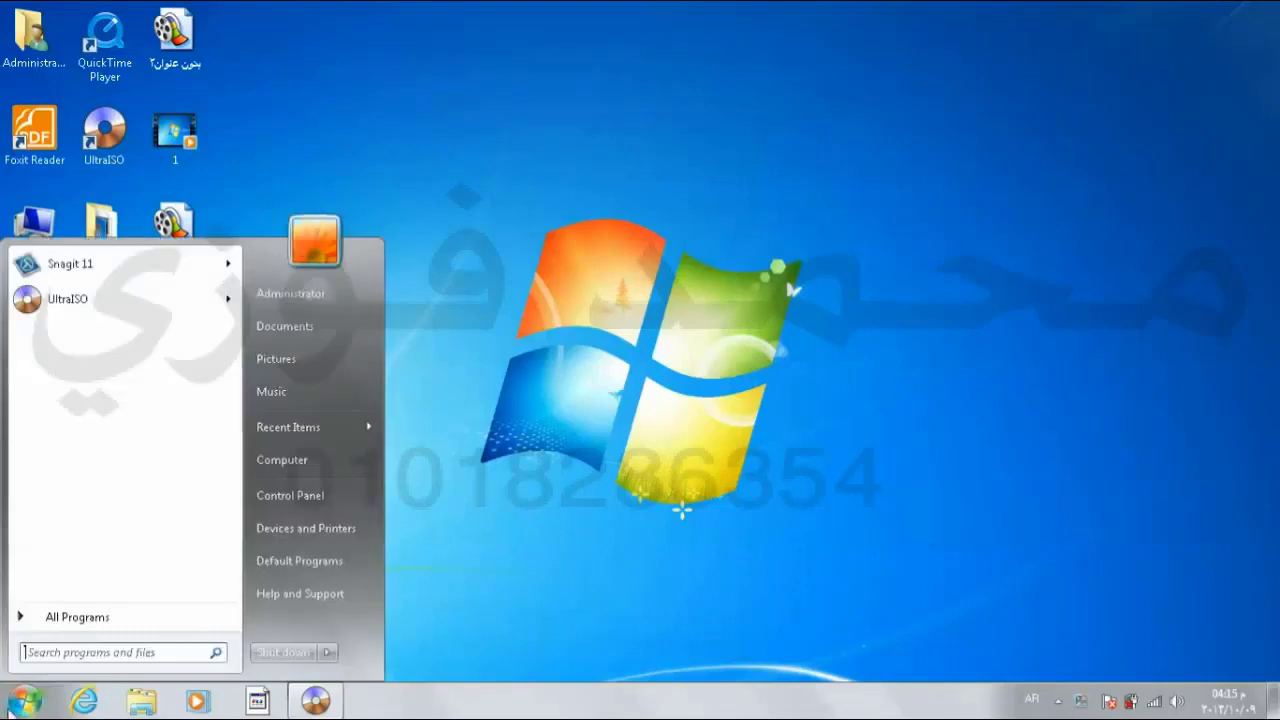
click(73, 620)
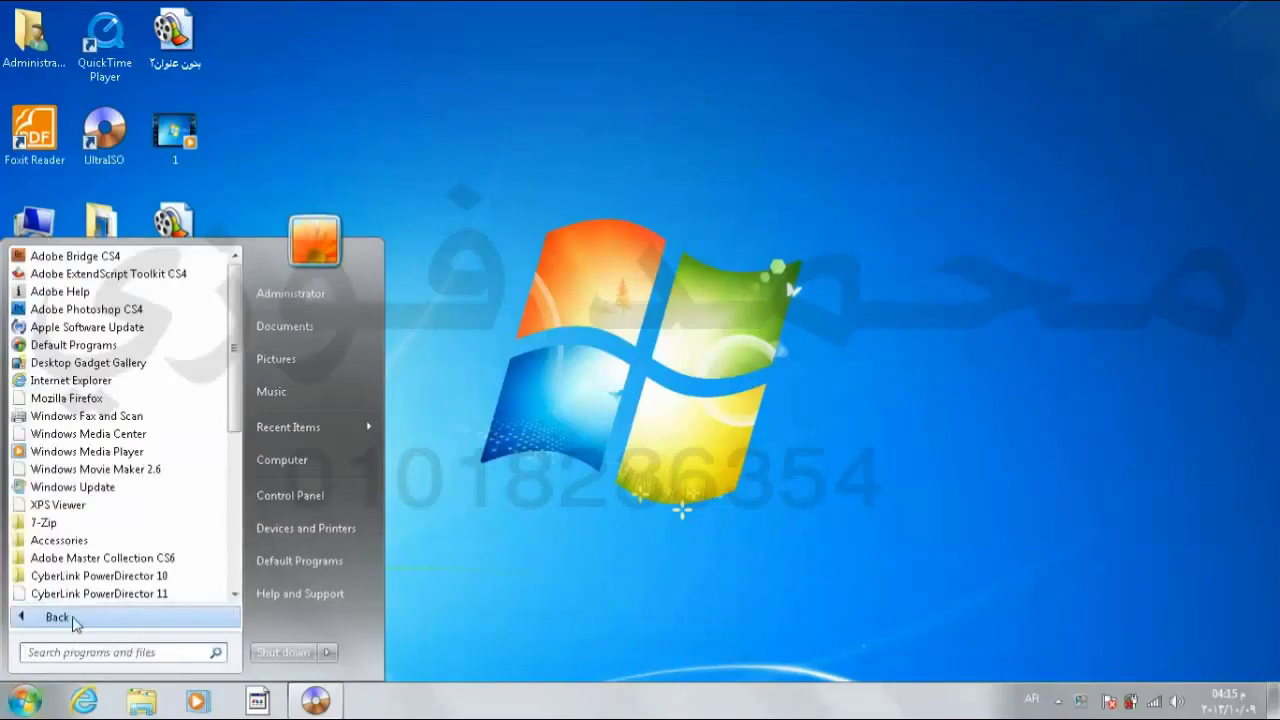
click(101, 540)
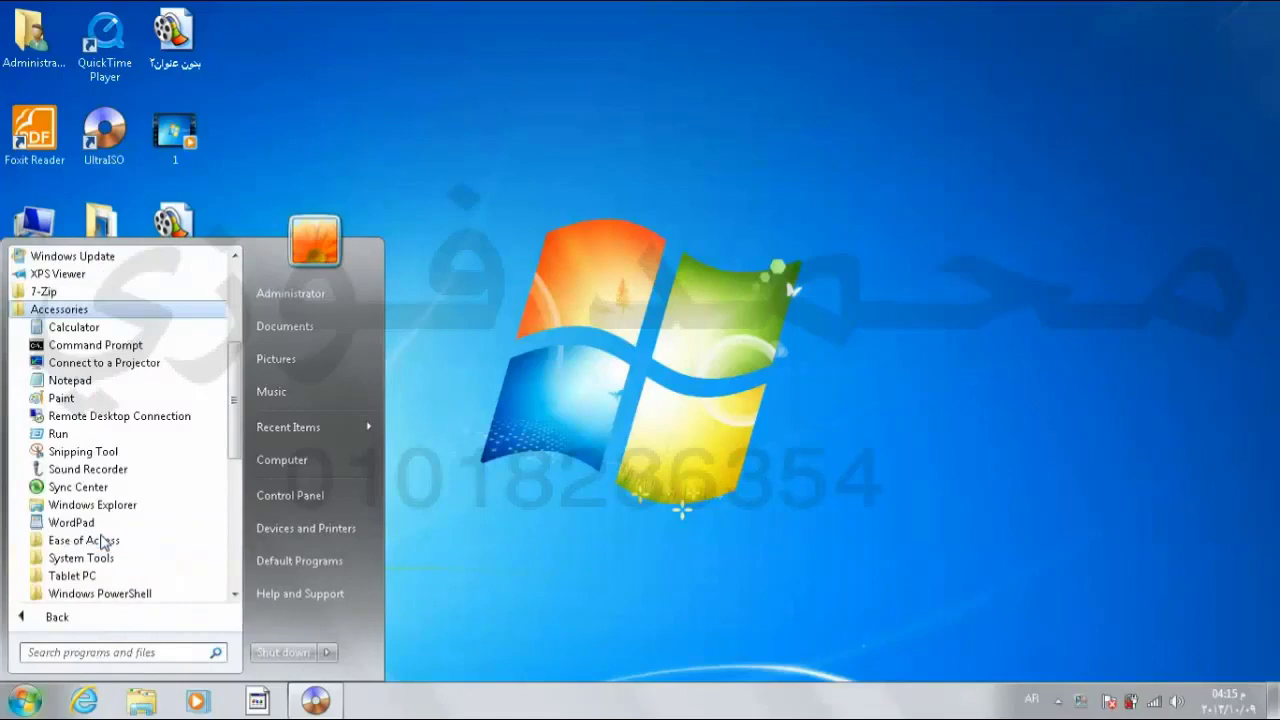
click(82, 524)
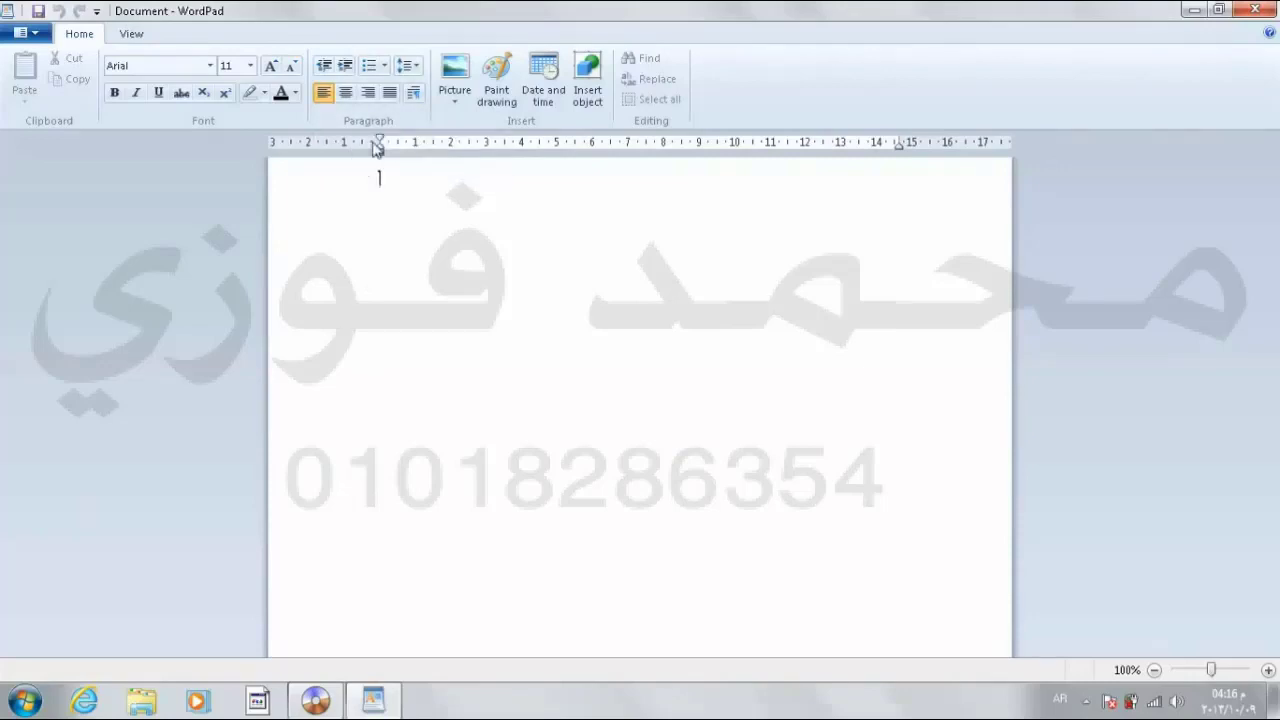
Step: Centre the first line and type the Arabic basmala بسم الله الرحمن الرحيم
click(369, 94)
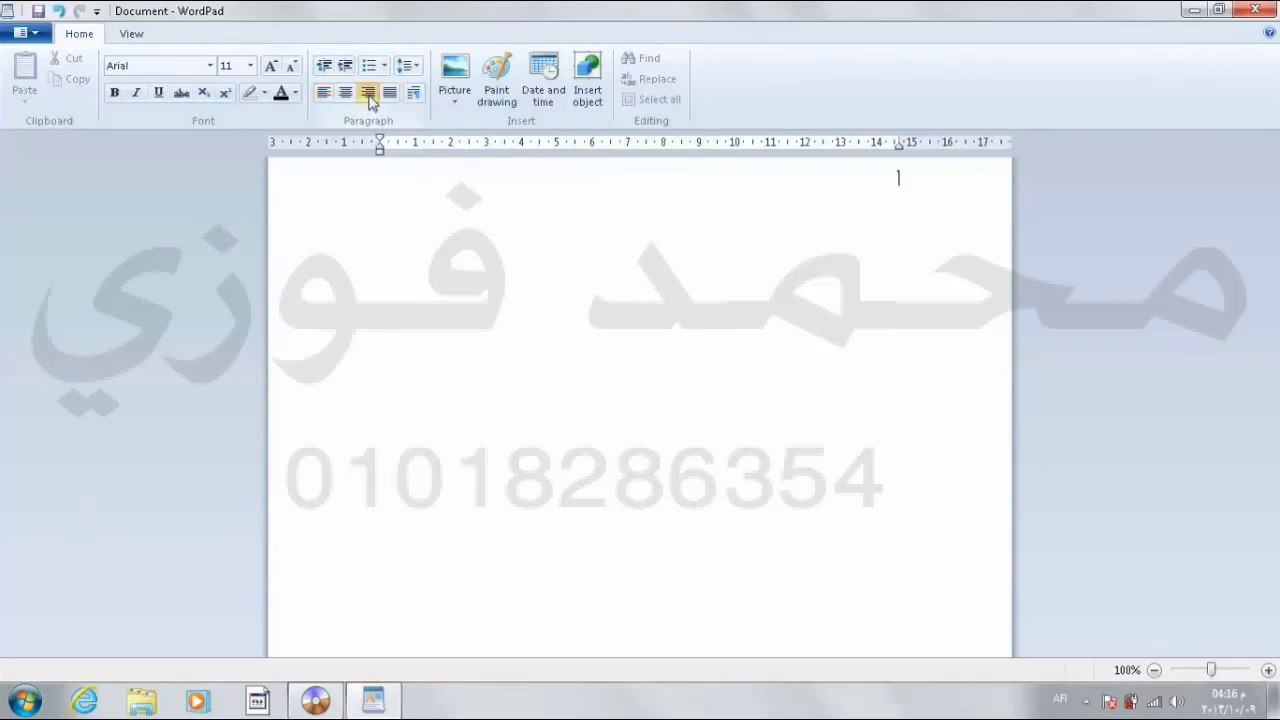
click(345, 93)
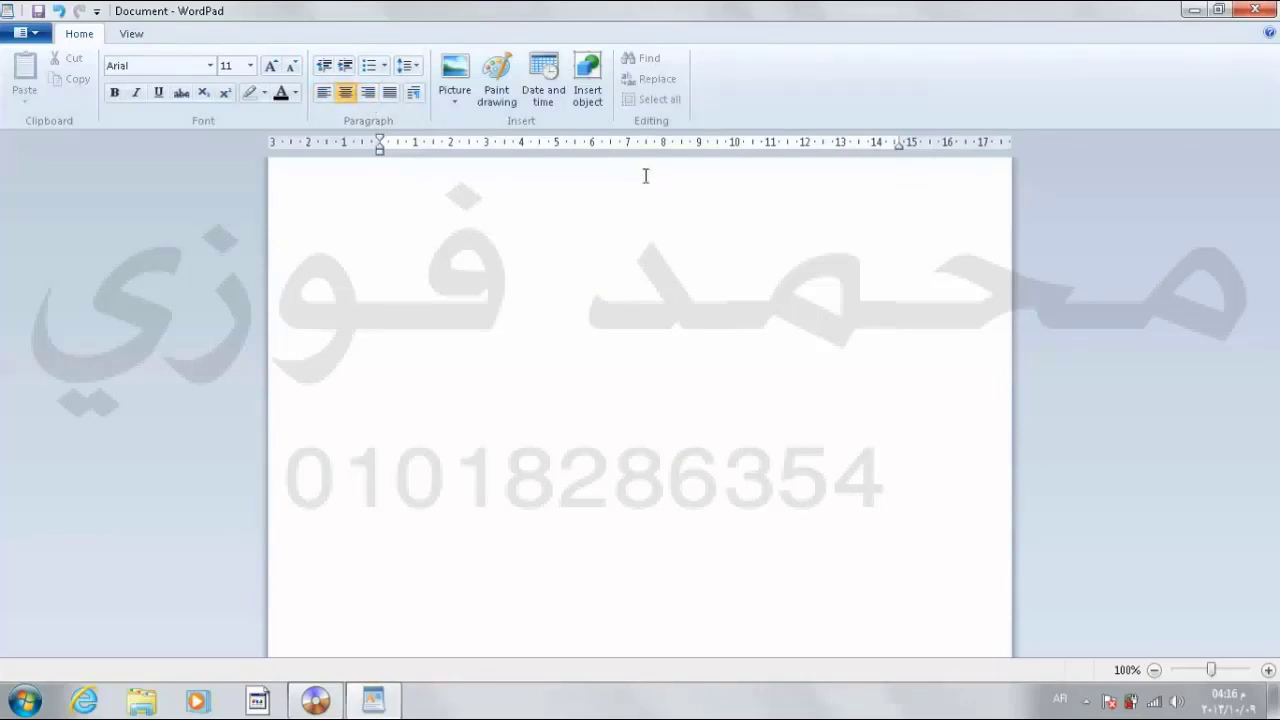
text(س)
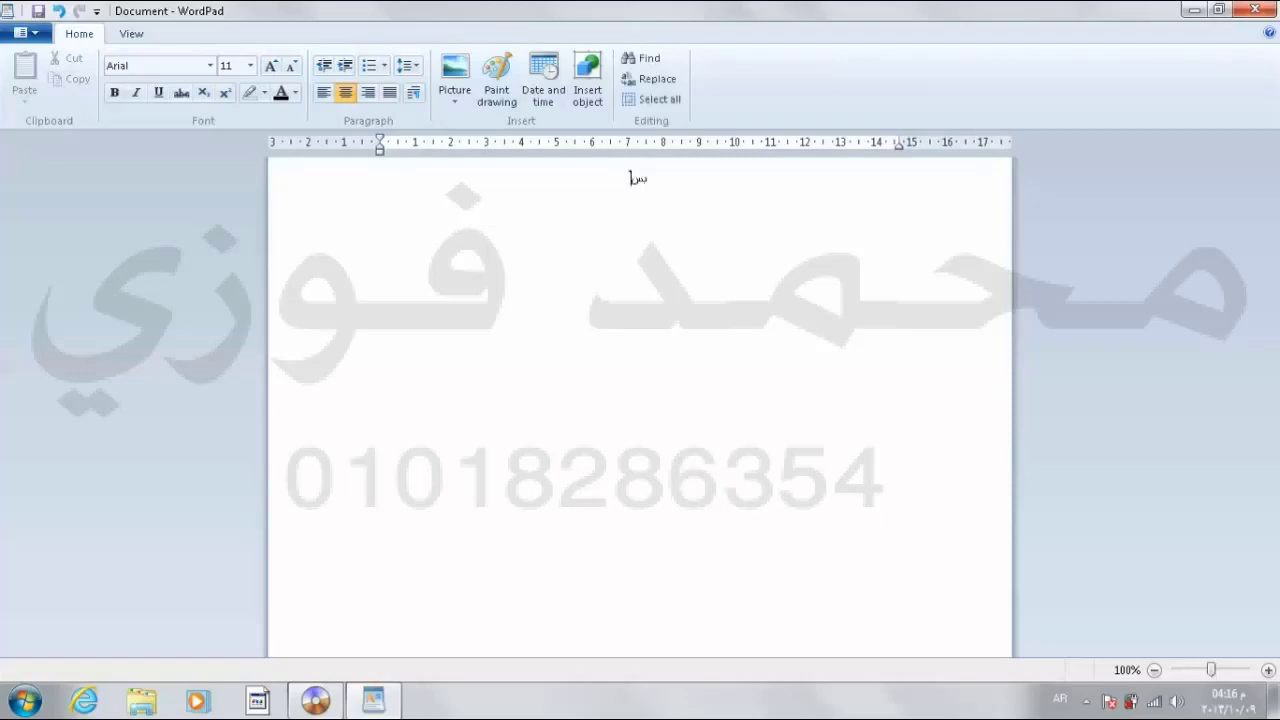
text(م الله الرحمن الرحيم)
Step: Format the Arabic line as 18 pt, bold, italic, underlined and vibrant red
triple_click(671, 174)
click(672, 177)
triple_click(629, 176)
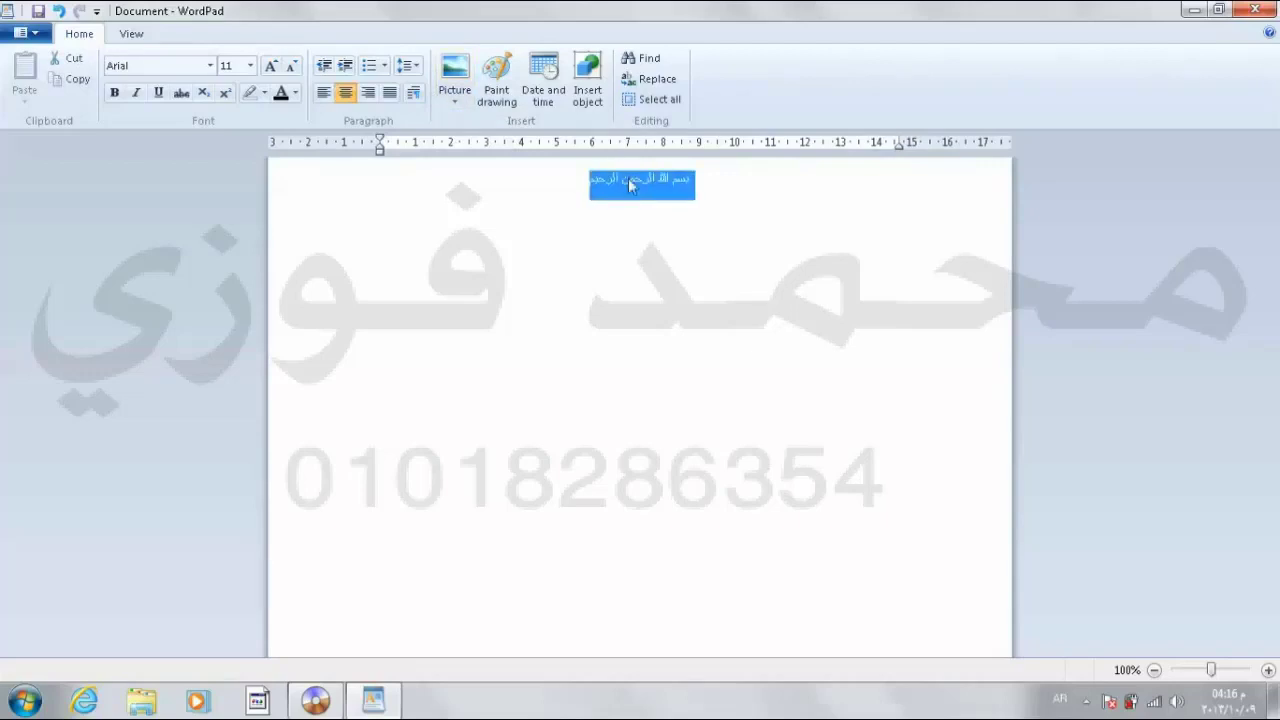
click(272, 66)
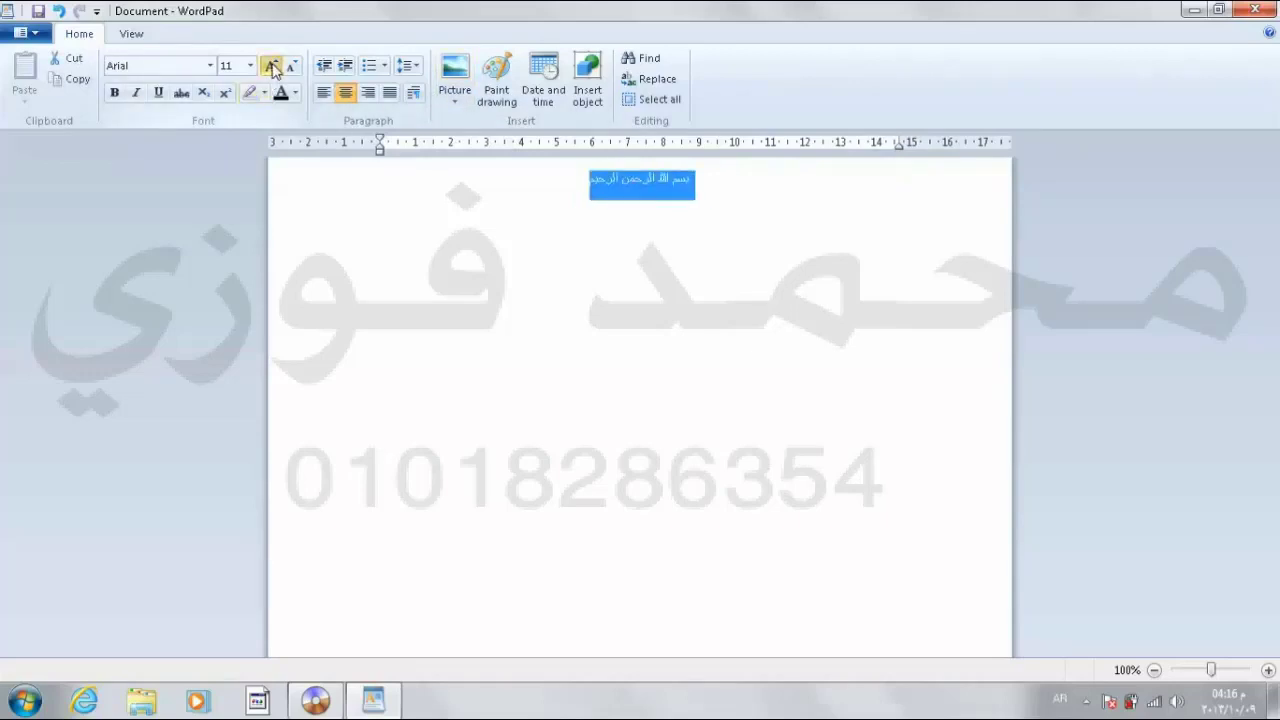
click(272, 66)
click(272, 66)
click(272, 66)
click(116, 94)
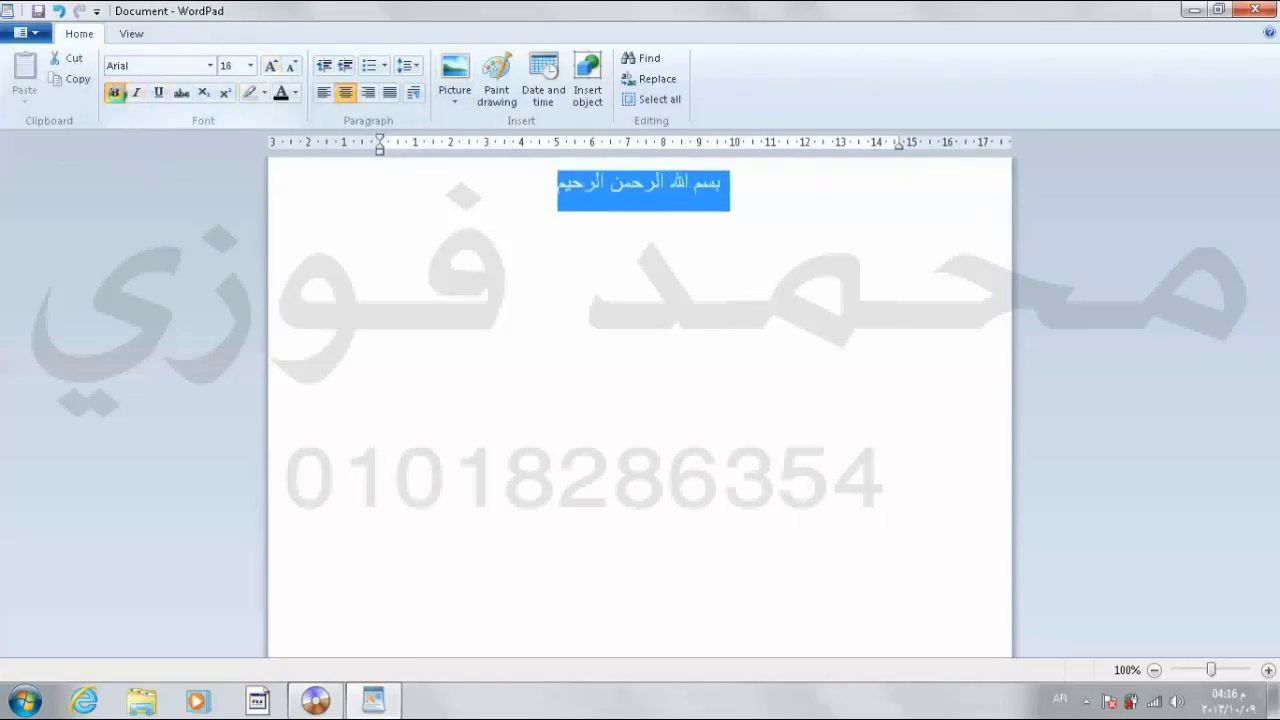
click(134, 97)
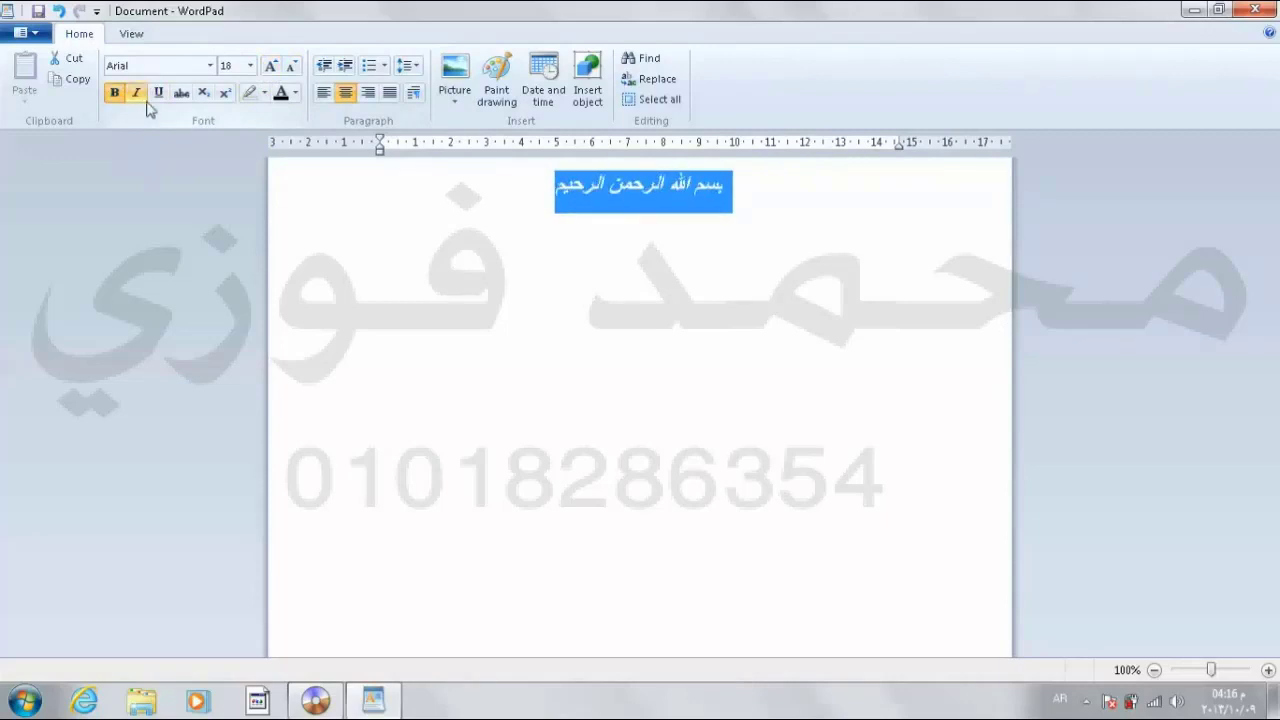
click(158, 93)
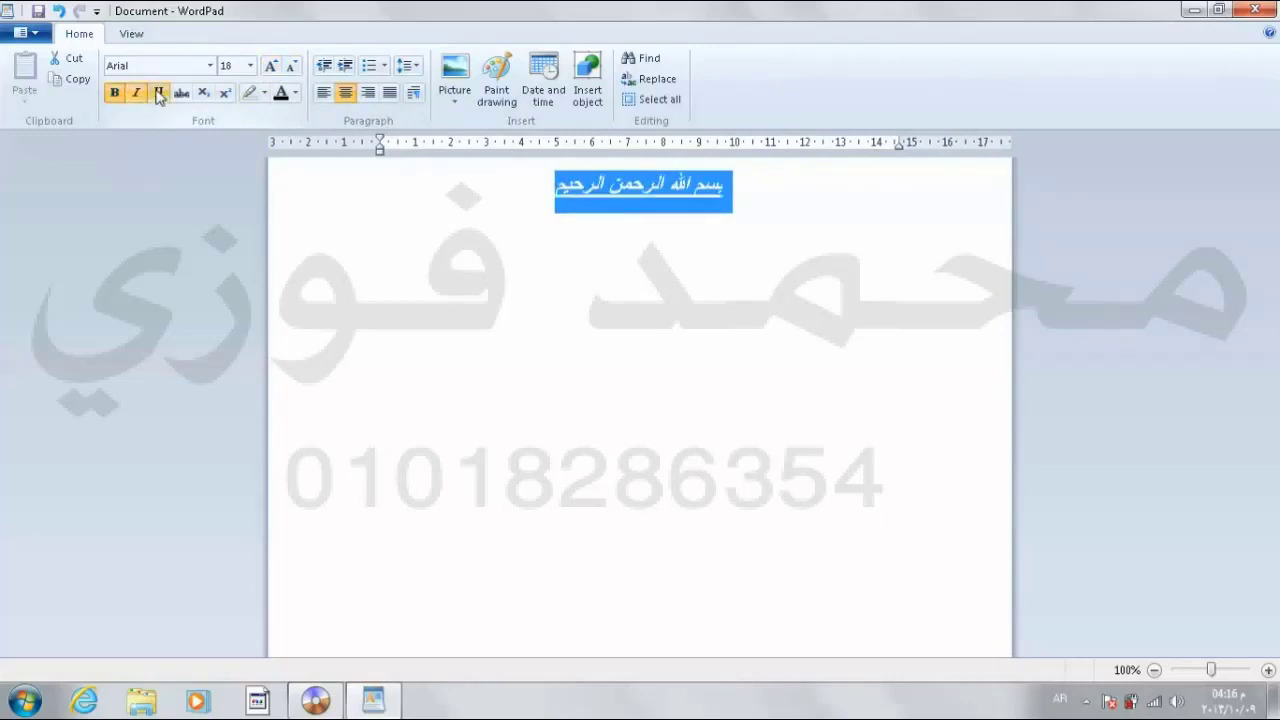
click(297, 95)
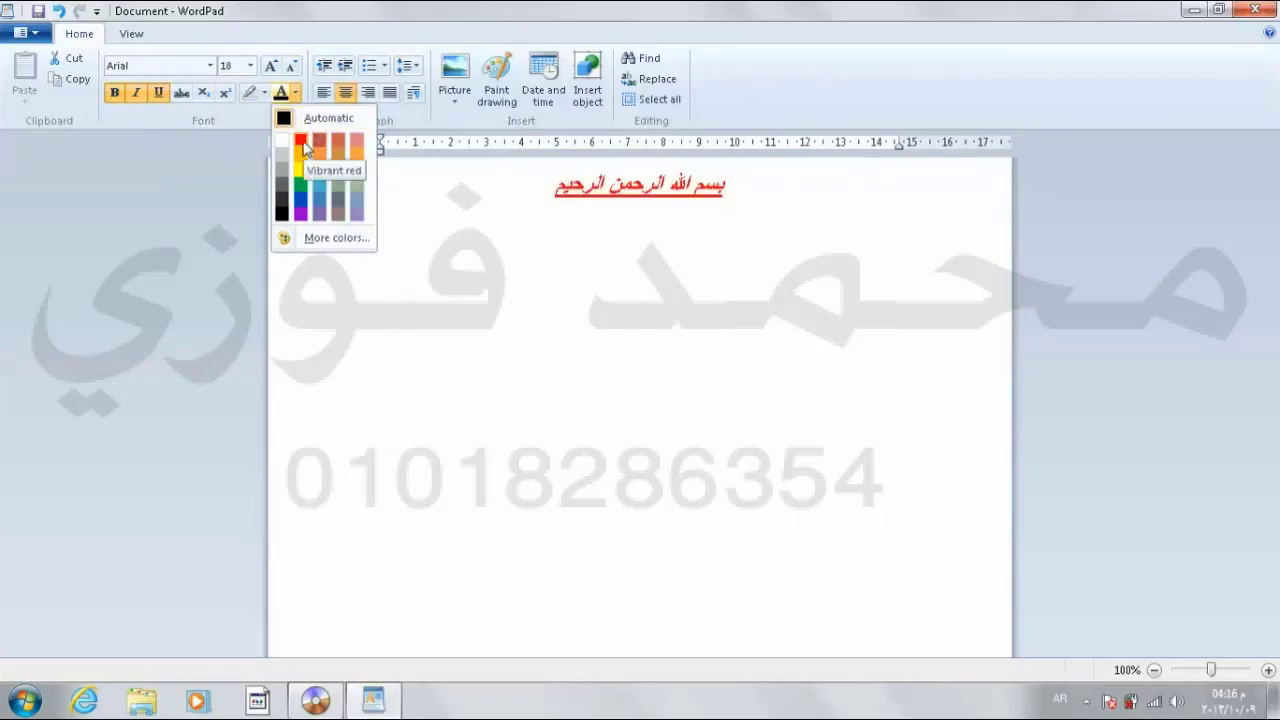
click(302, 143)
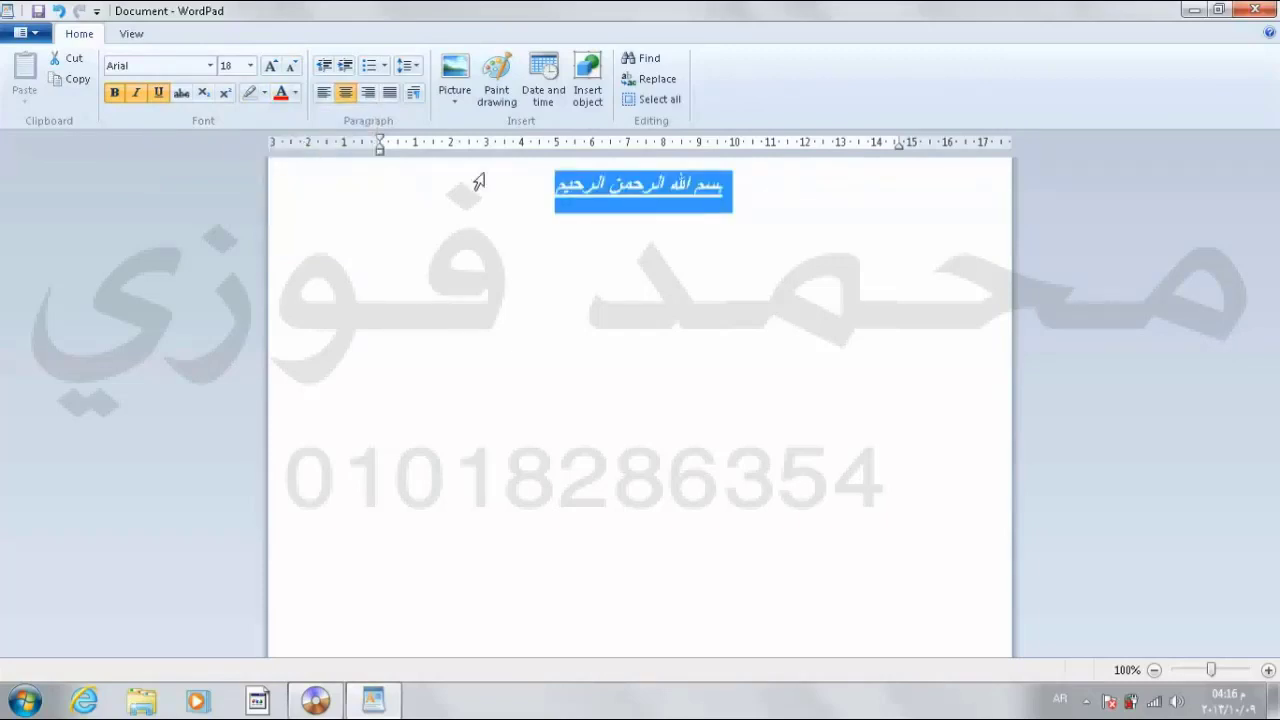
click(553, 190)
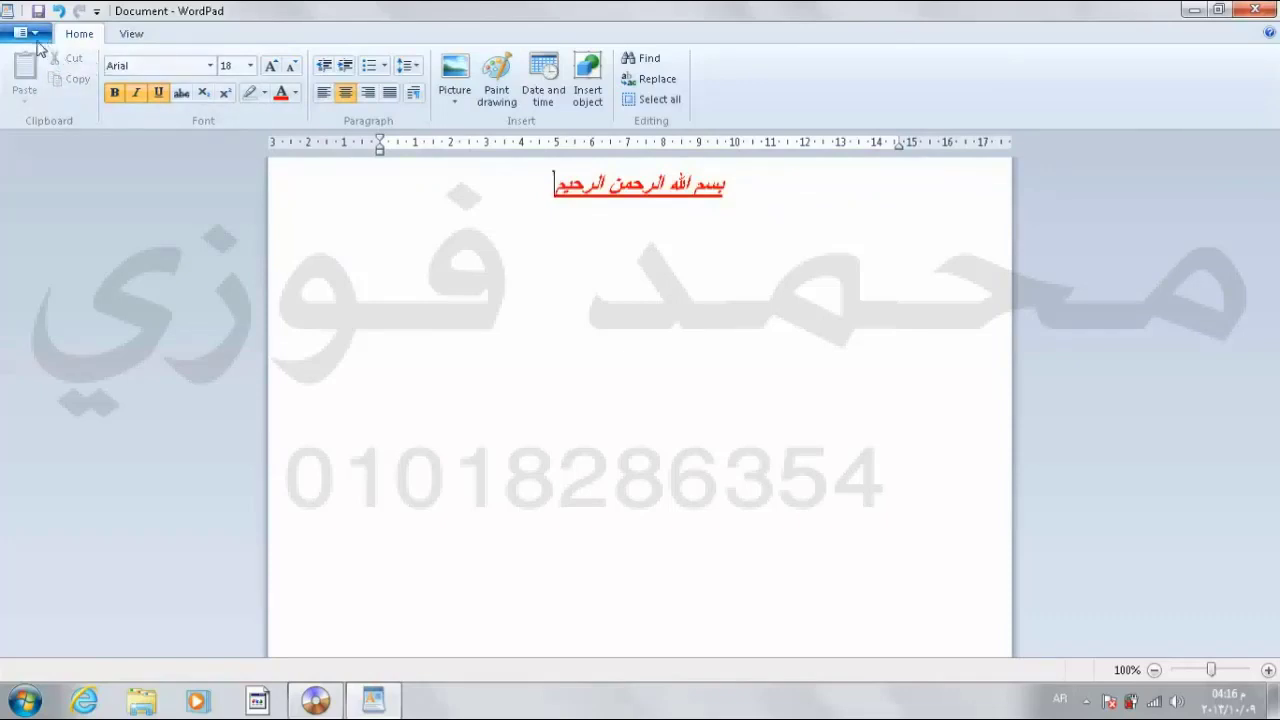
Step: Save the document to the Desktop as Rich Text Format under an Arabic file name, then close WordPad
click(36, 32)
click(59, 145)
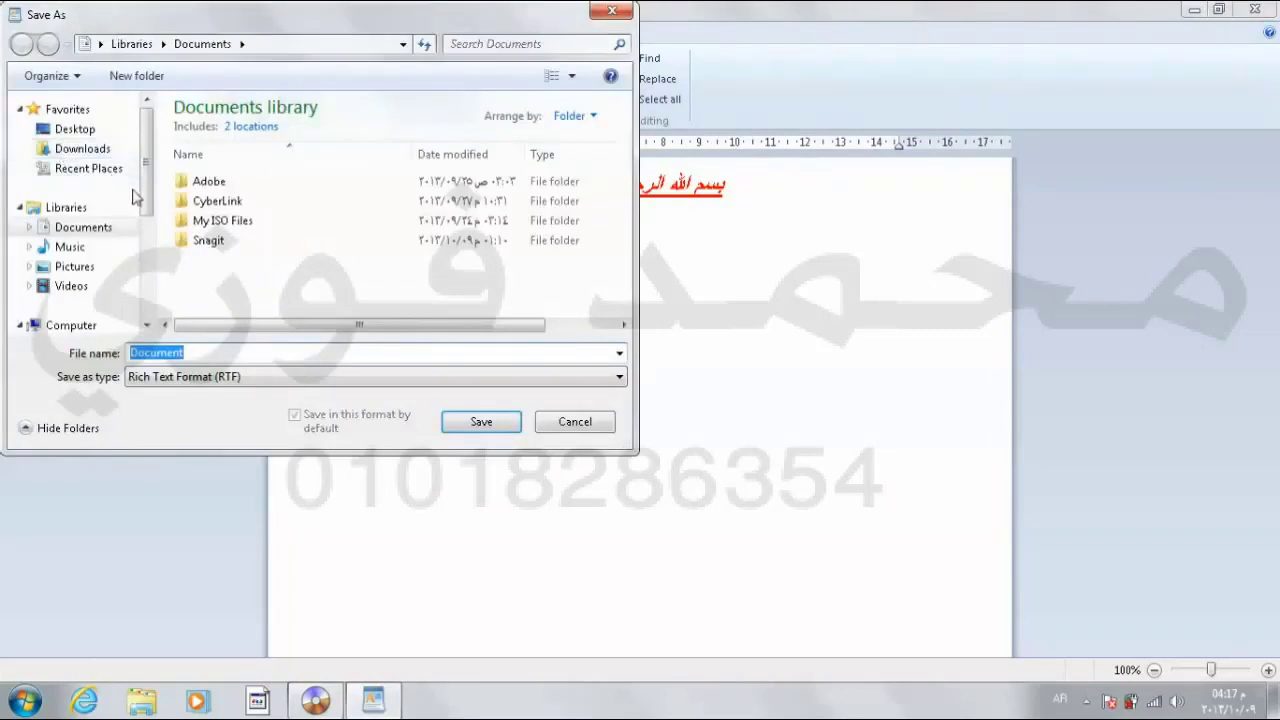
click(78, 131)
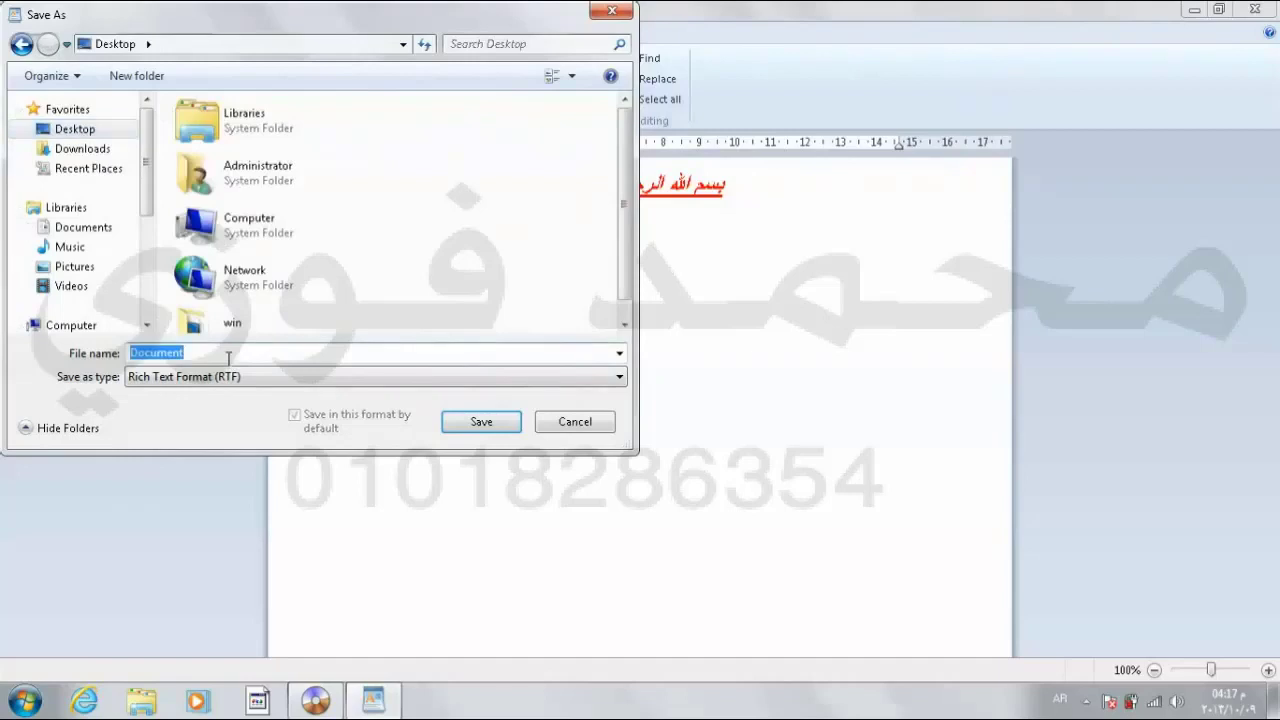
text(محمد)
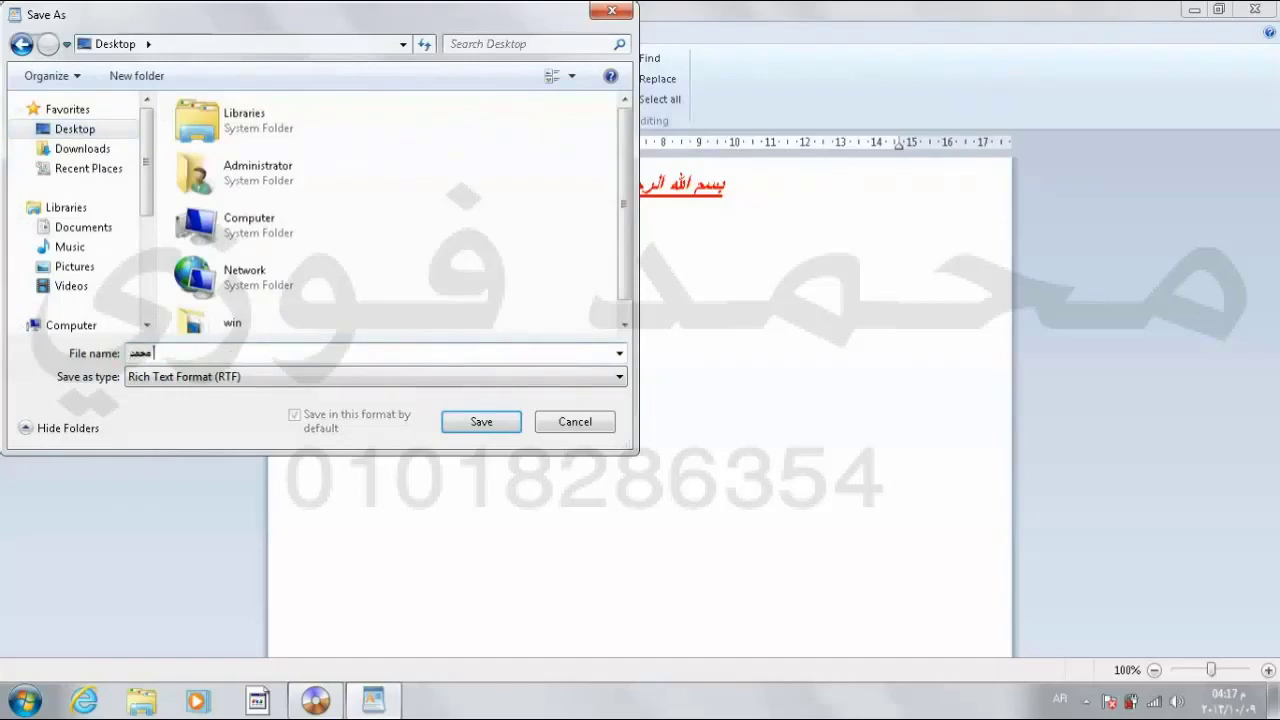
text( فوزي)
click(291, 376)
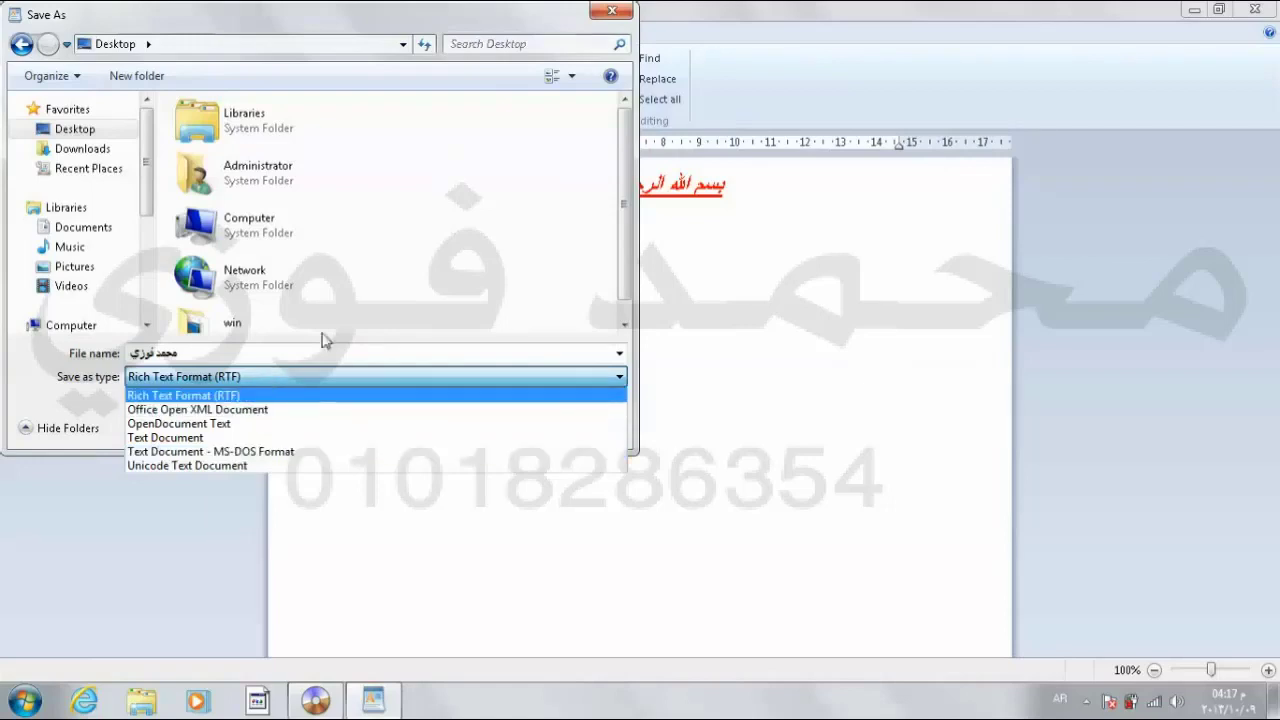
click(468, 290)
click(486, 422)
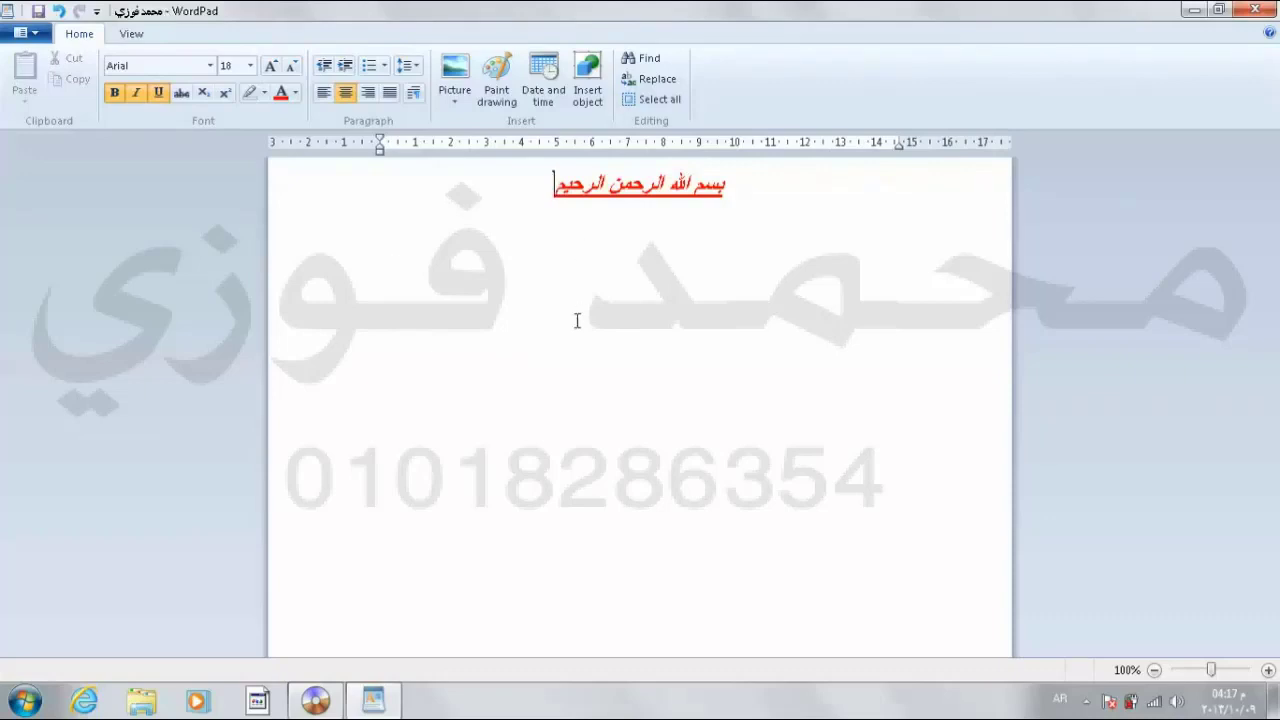
key(alt+F4)
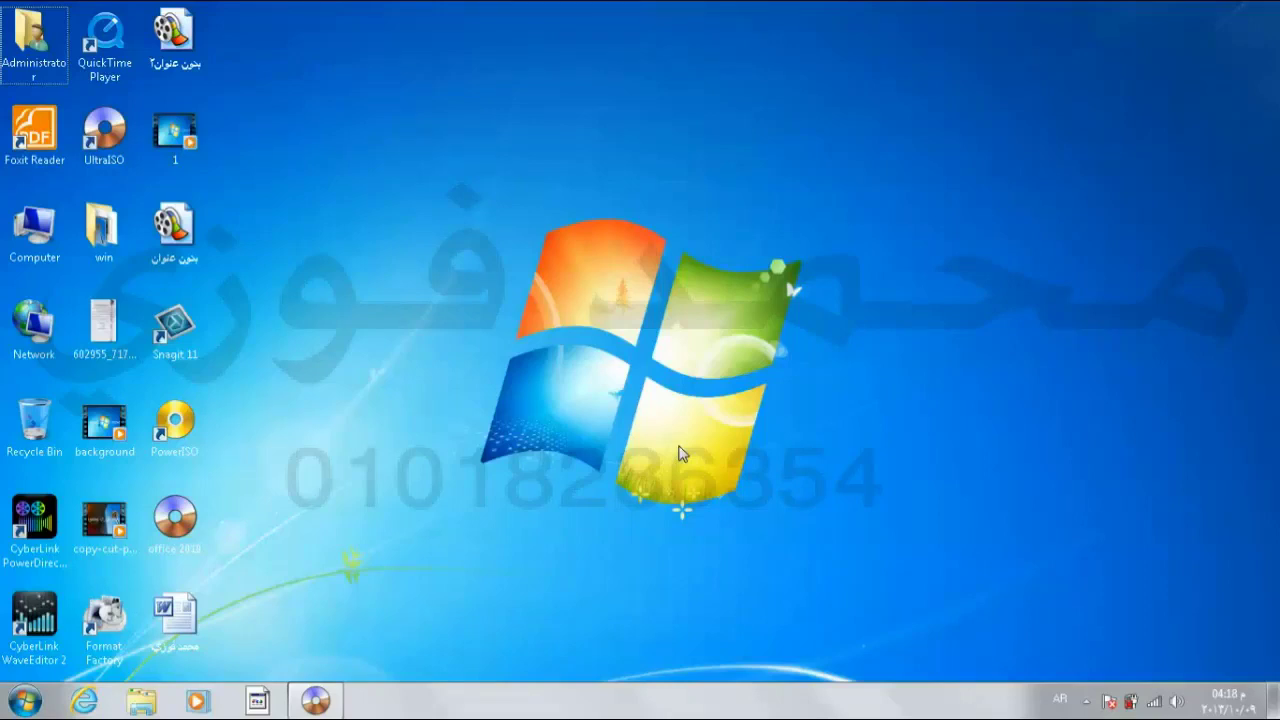
Step: Launch Notepad from Accessories and switch it to right-to-left reading order
click(26, 700)
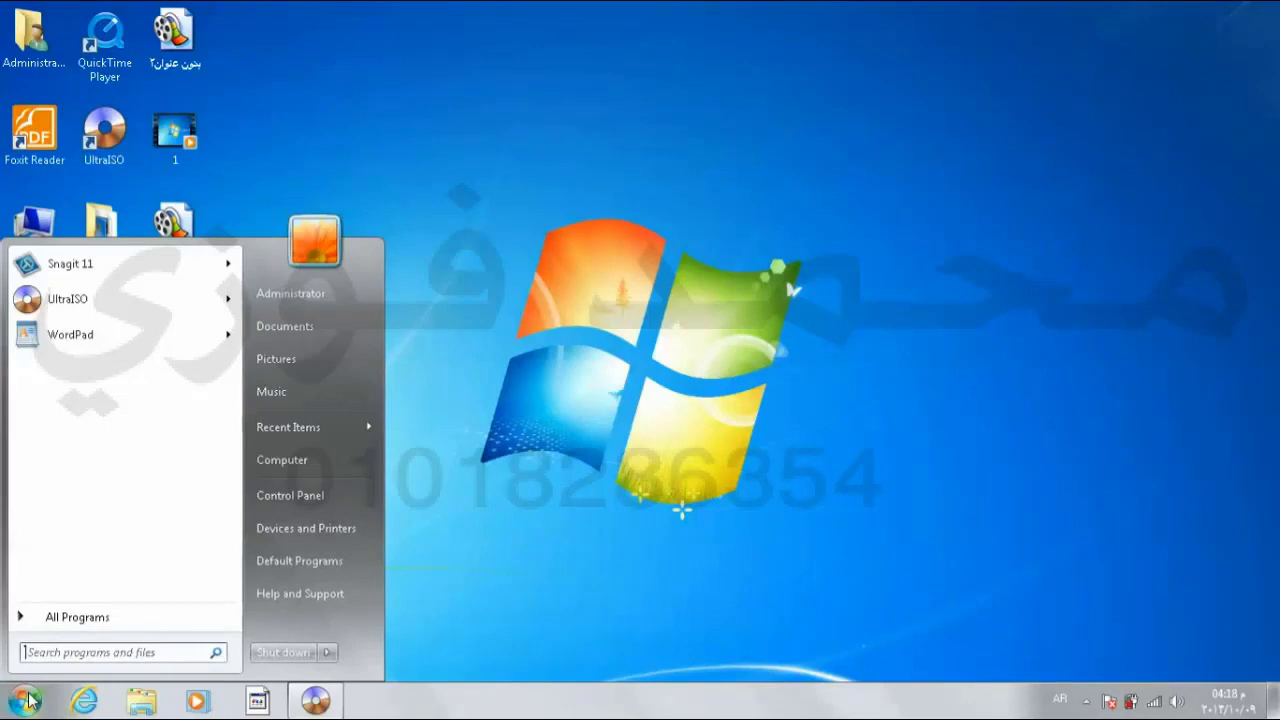
click(63, 622)
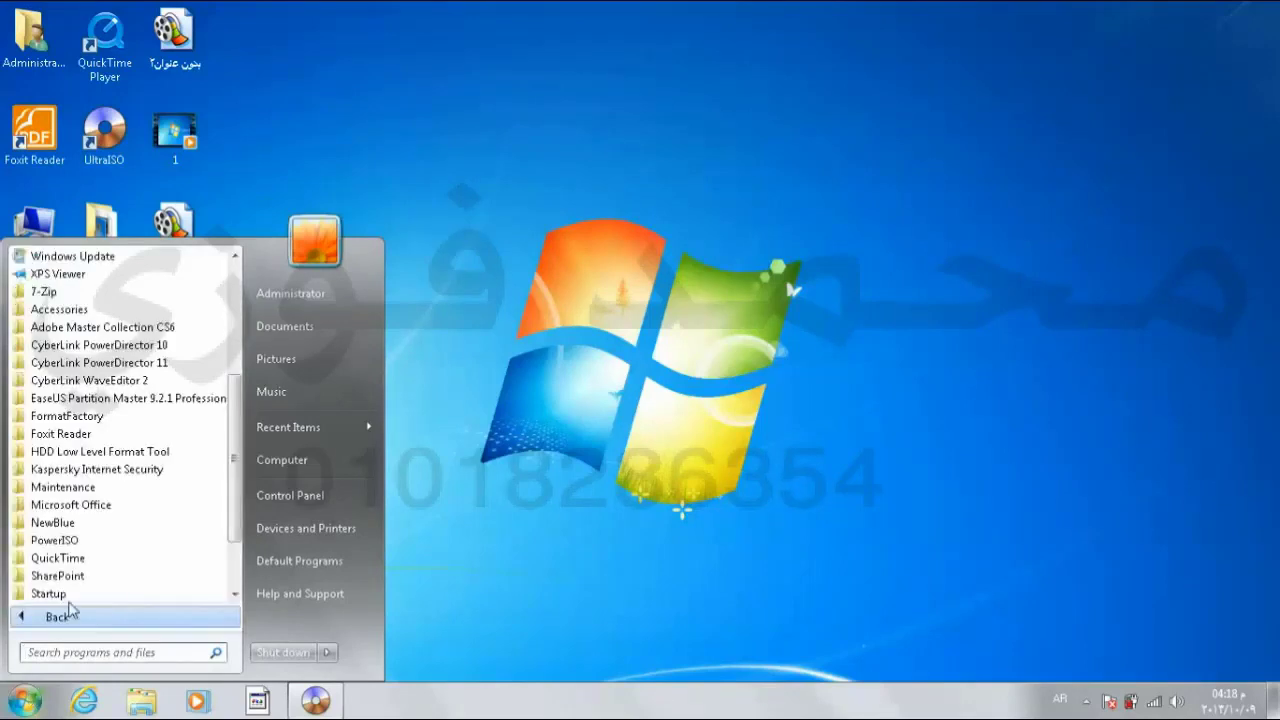
click(117, 312)
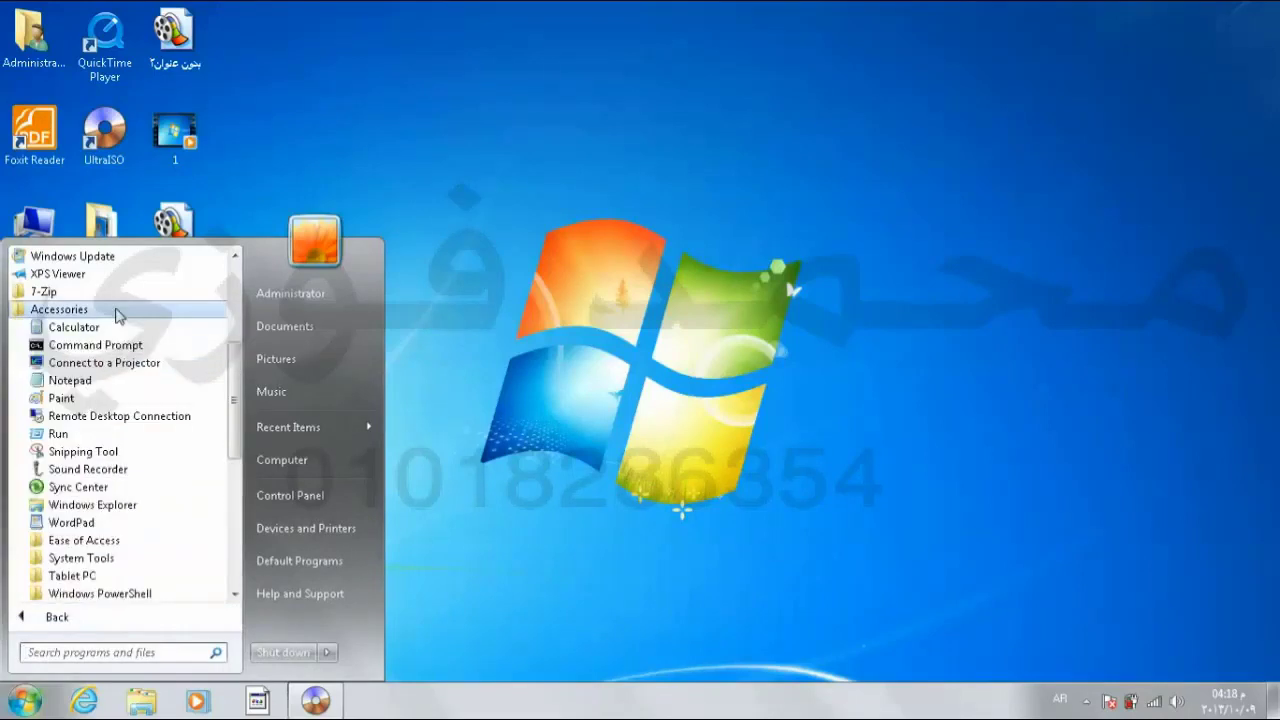
click(109, 380)
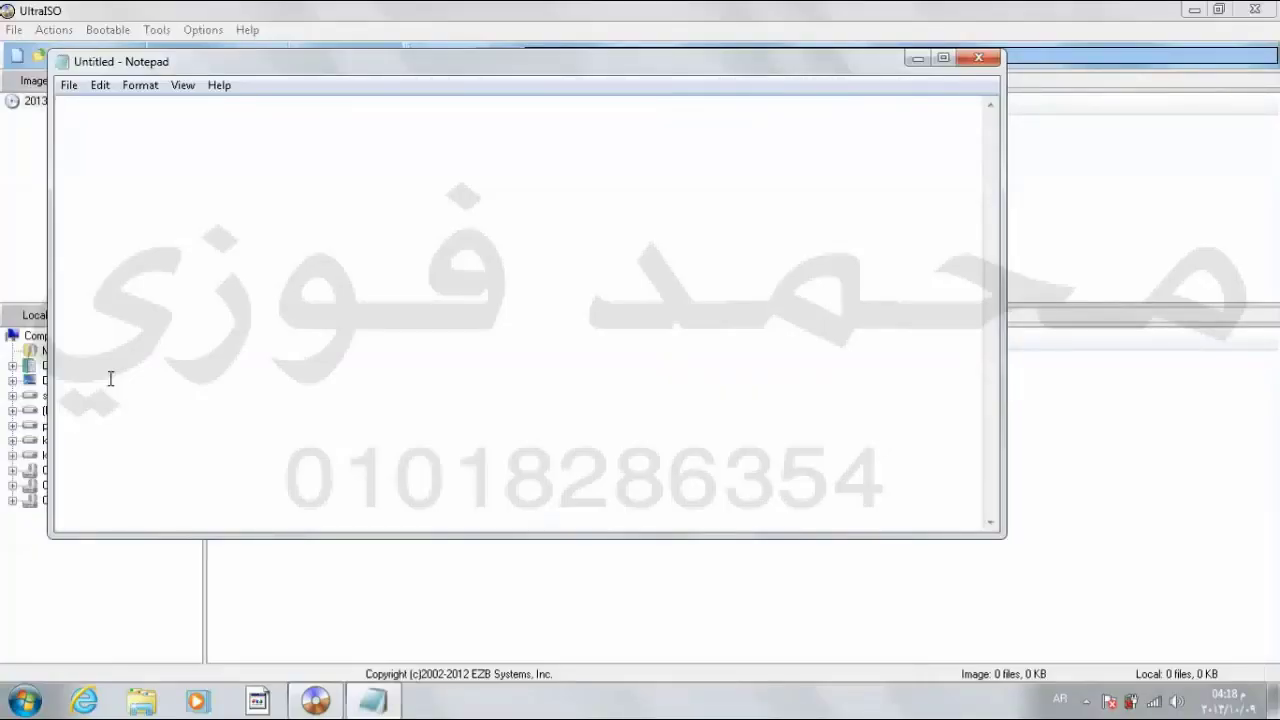
key(ctrl+Shift_R)
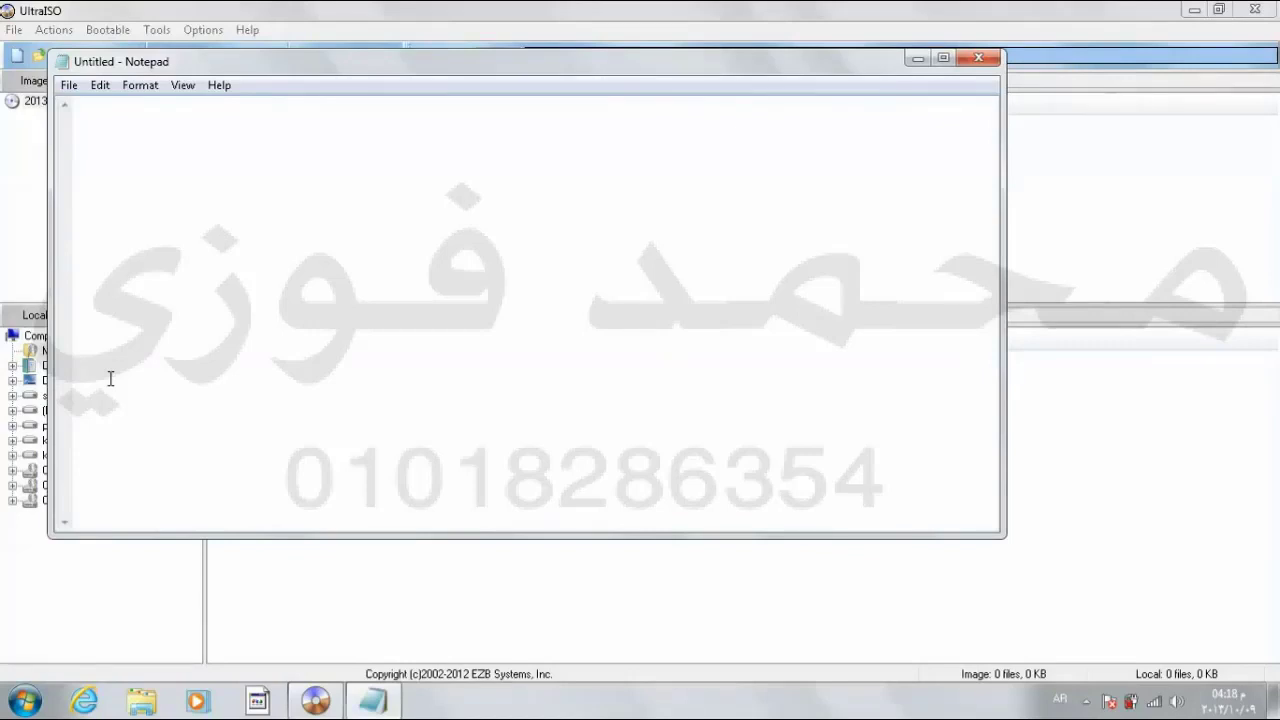
Step: Maximize Notepad, type بسم الله الرحمن الرحيم, and save it as a .txt file on the Desktop
key(super+Up)
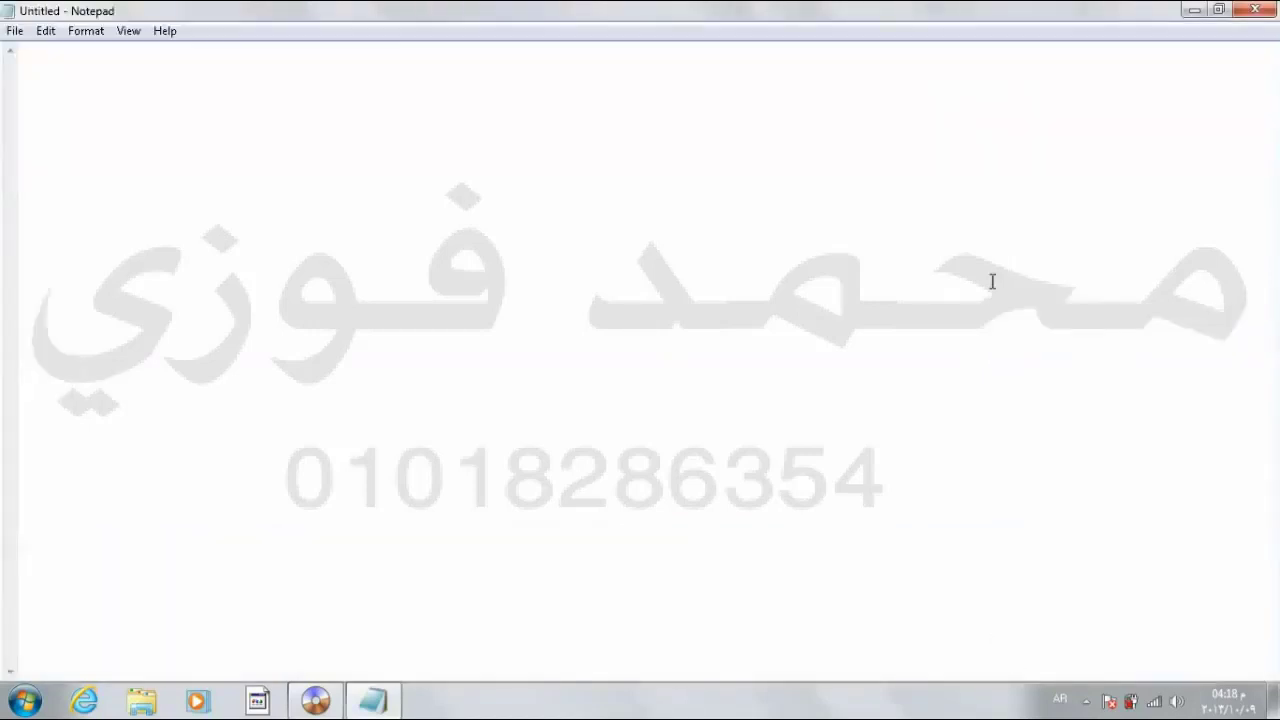
text(بسم الله الرحمن الرحيم)
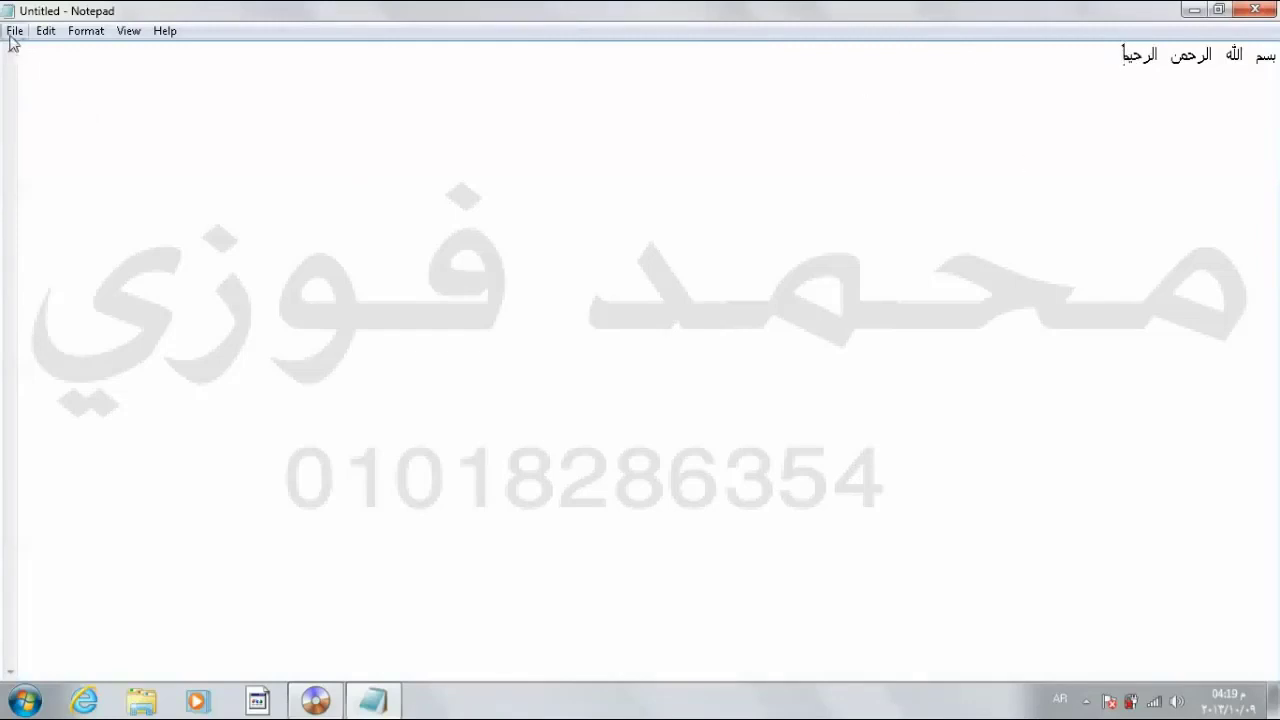
click(12, 33)
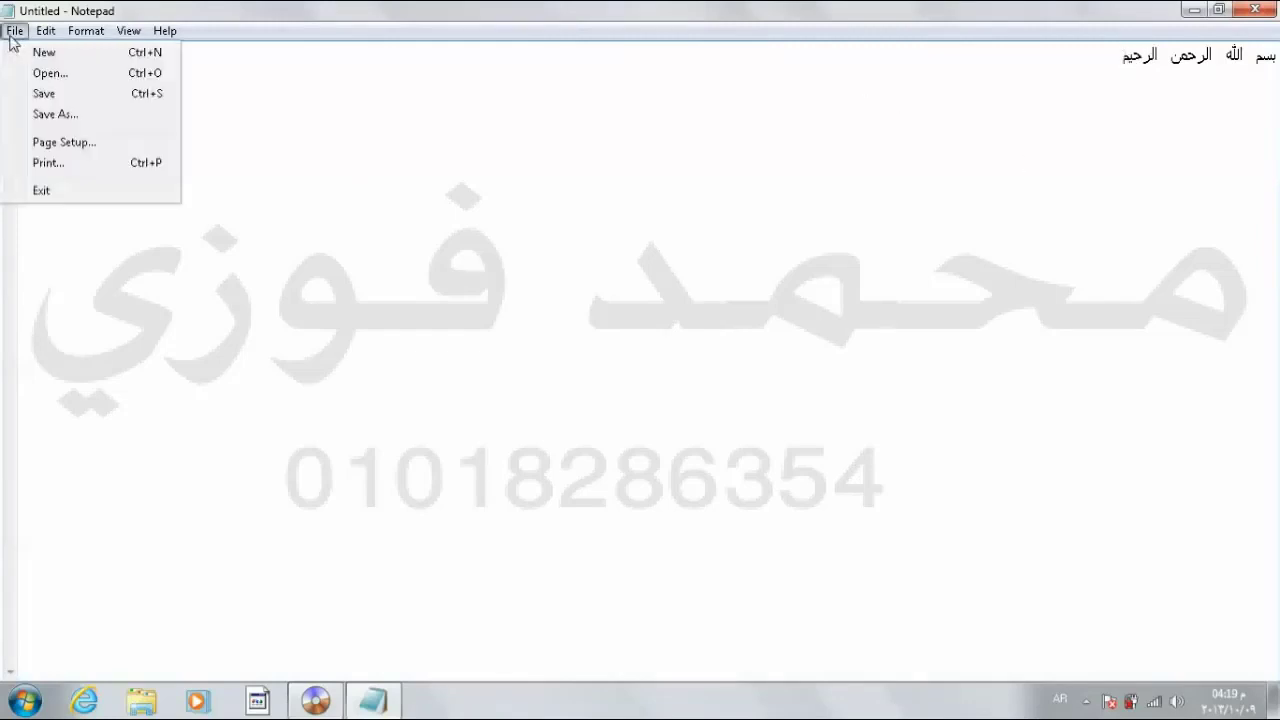
click(41, 93)
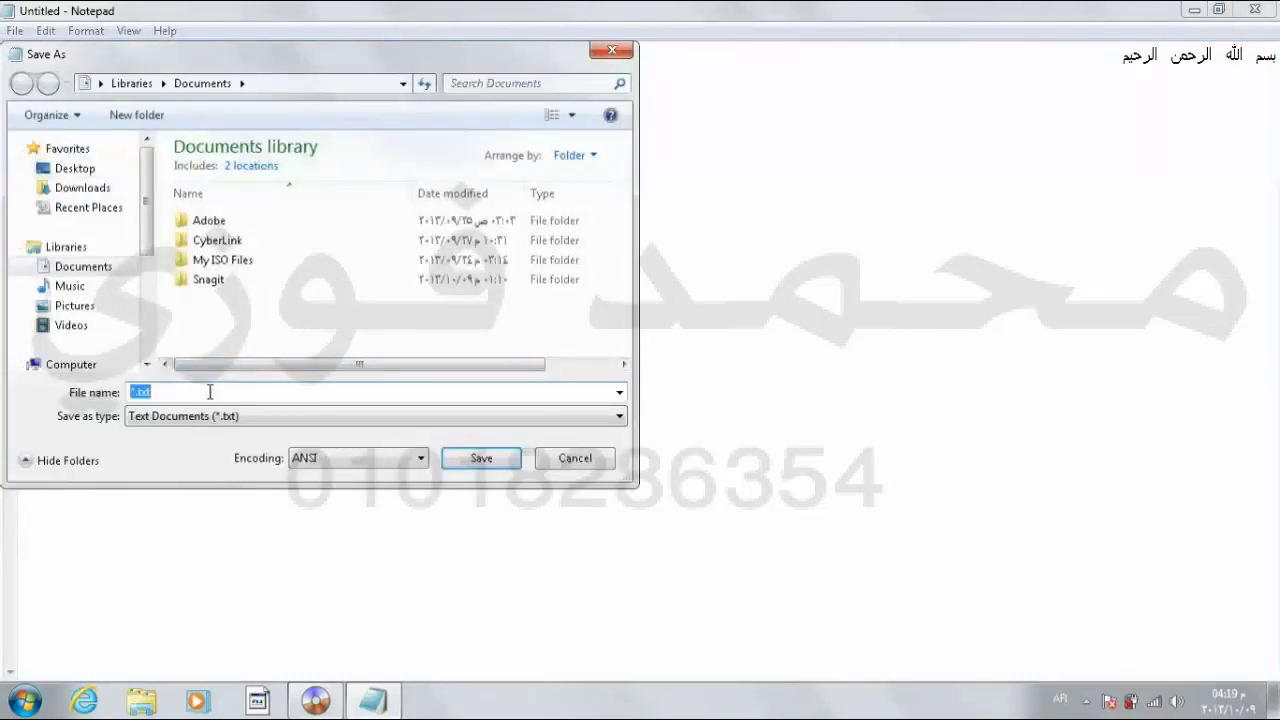
text(محمد ث)
text(وزي)
click(175, 420)
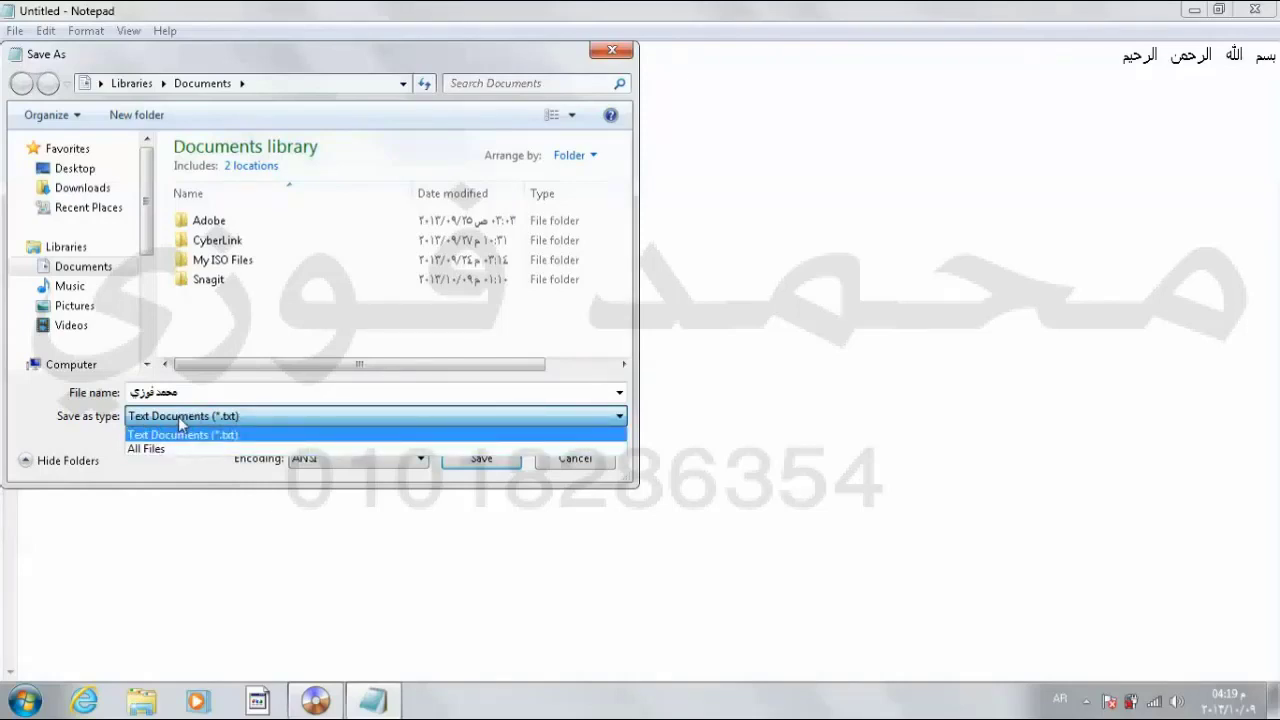
click(90, 420)
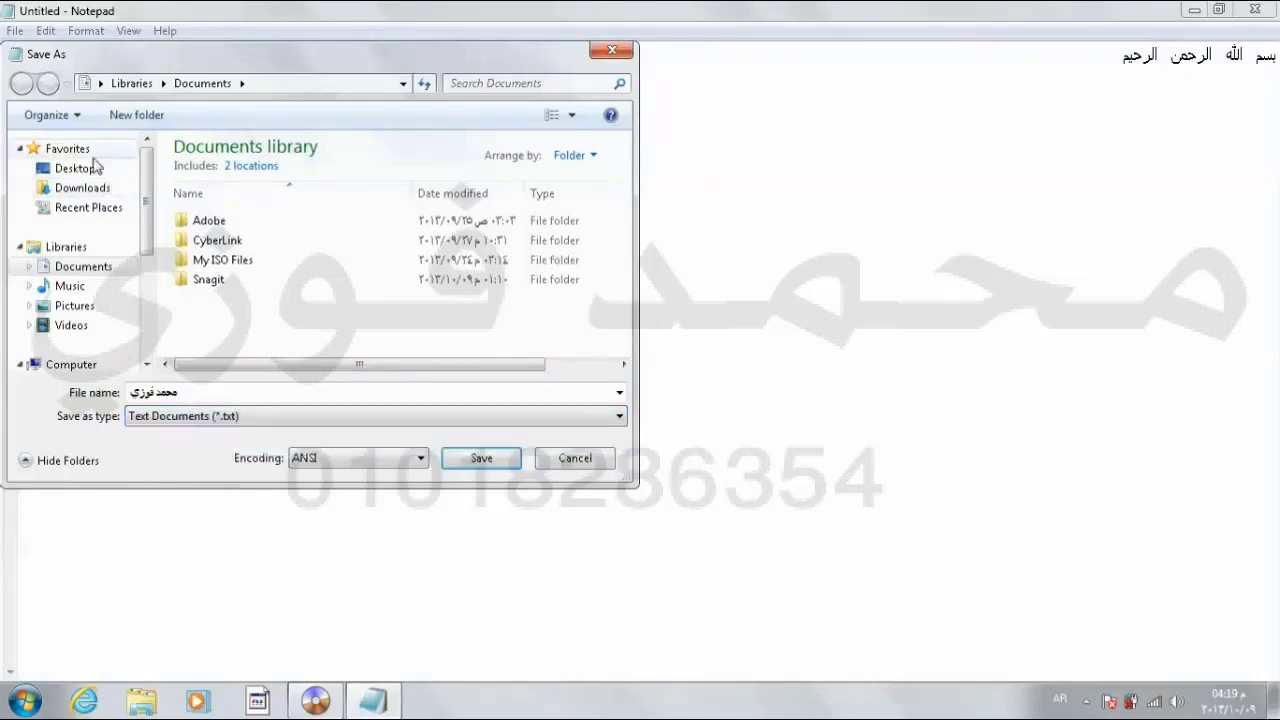
click(88, 168)
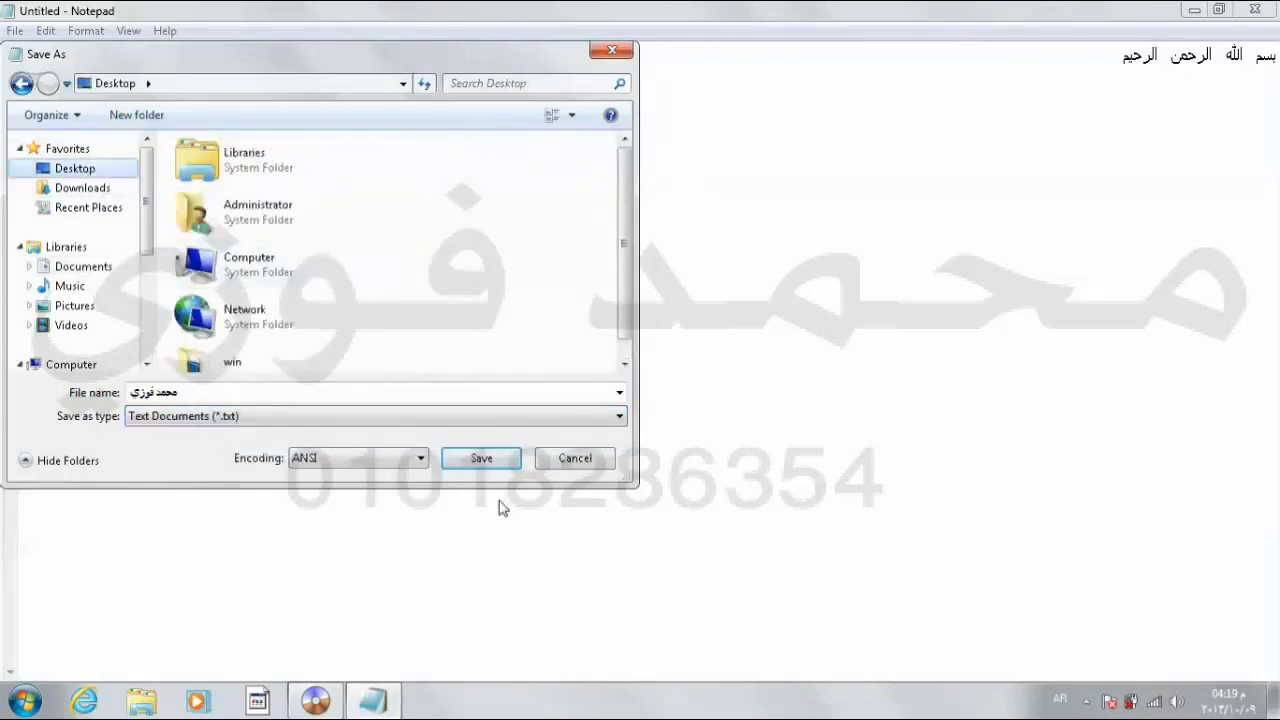
click(484, 458)
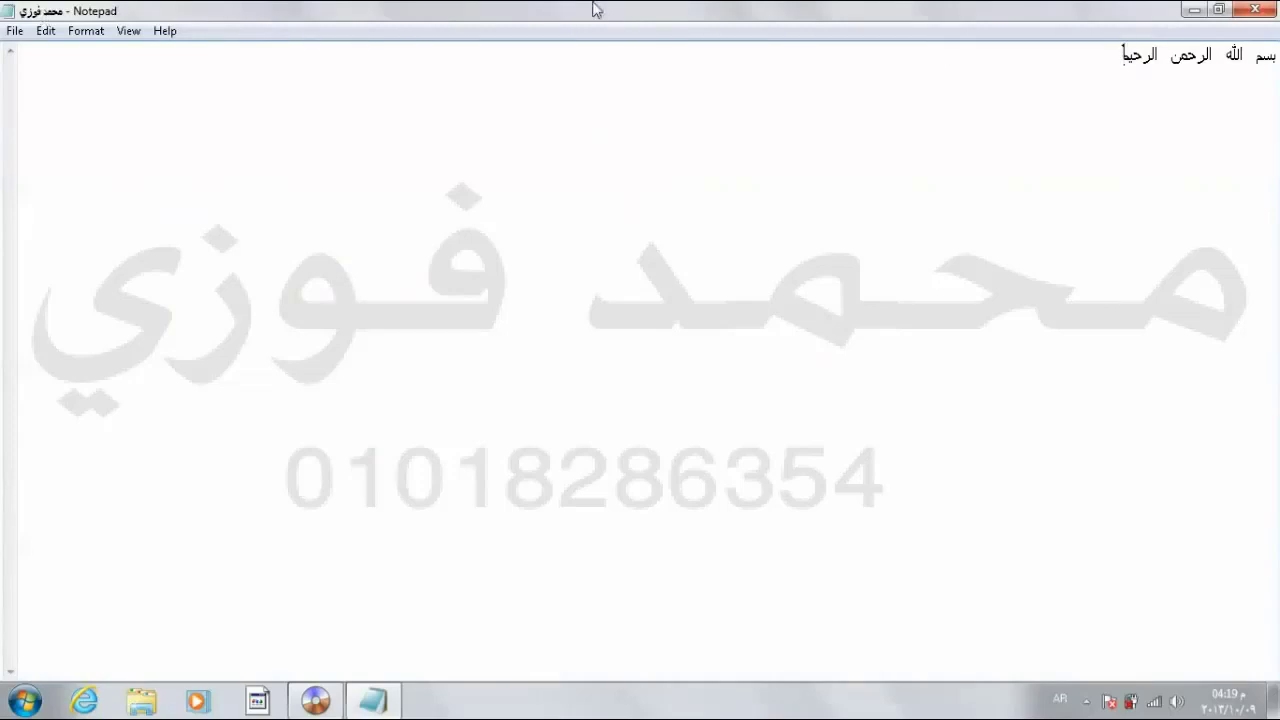
Step: Close Notepad and minimize UltraISO with its running Compress progress dialog
click(1247, 17)
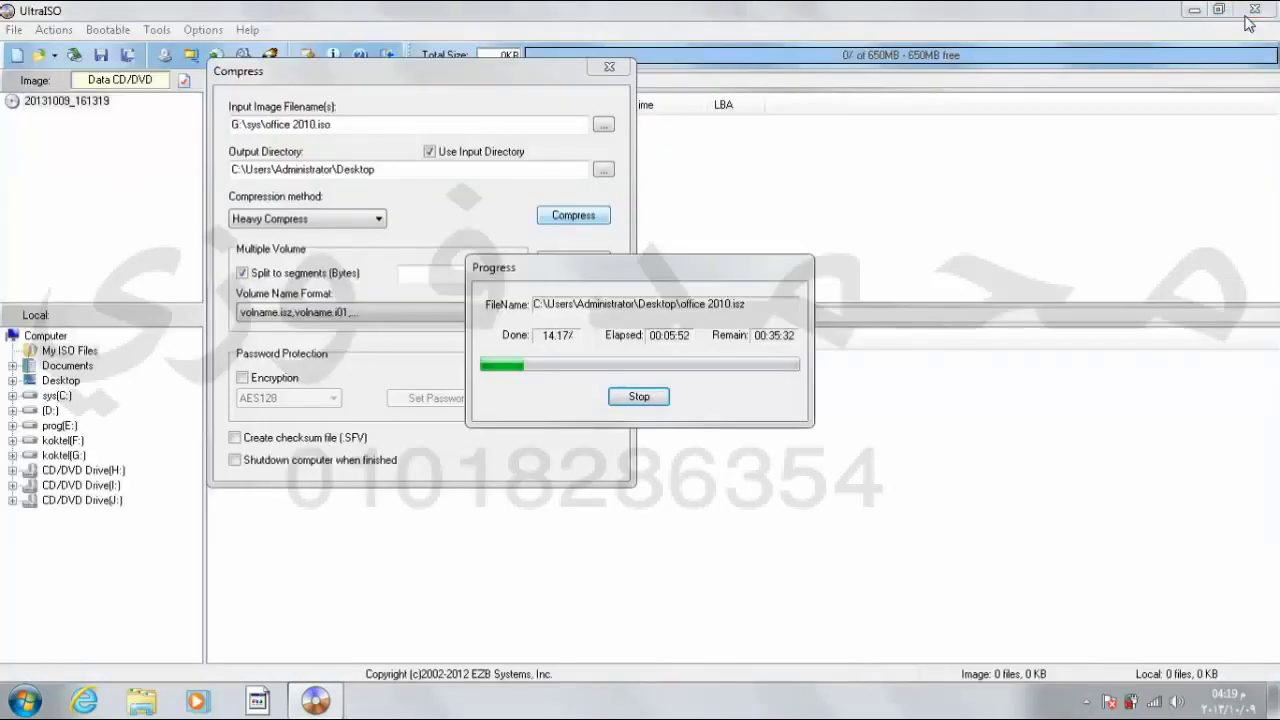
click(1249, 22)
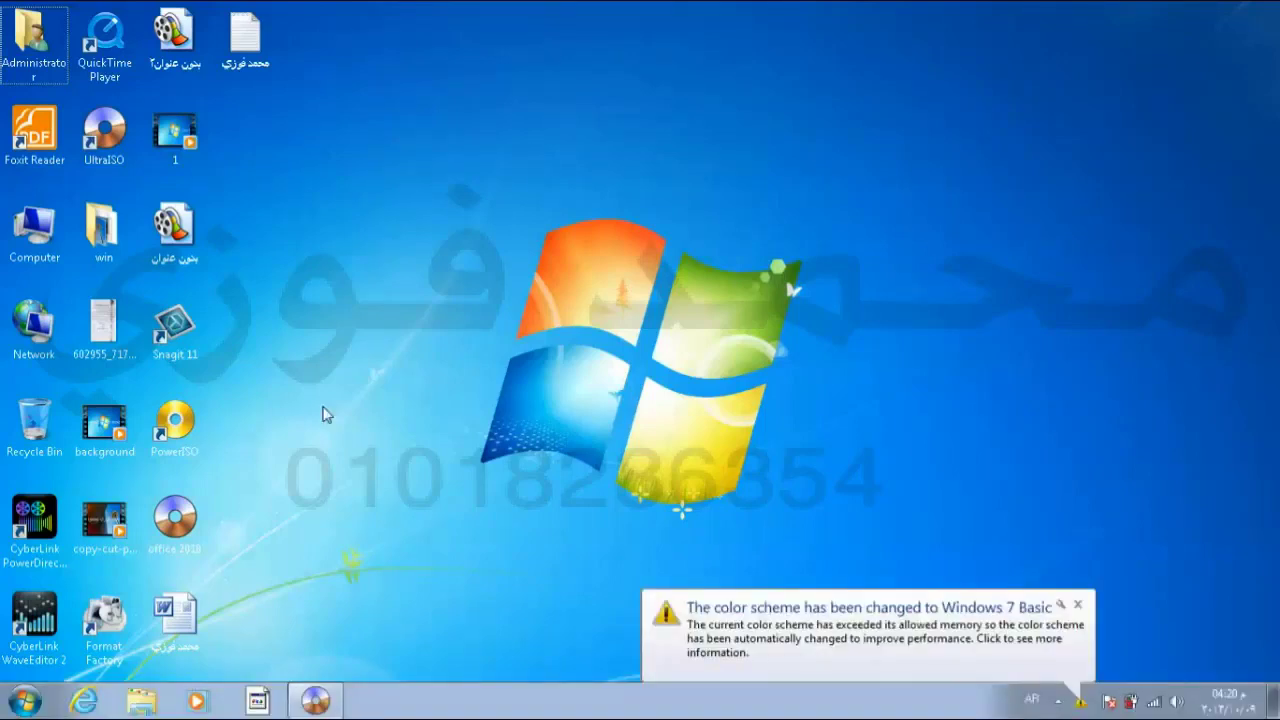
Step: Dismiss the colour-scheme balloon and bring up the desktop win folder's context menu
click(1077, 605)
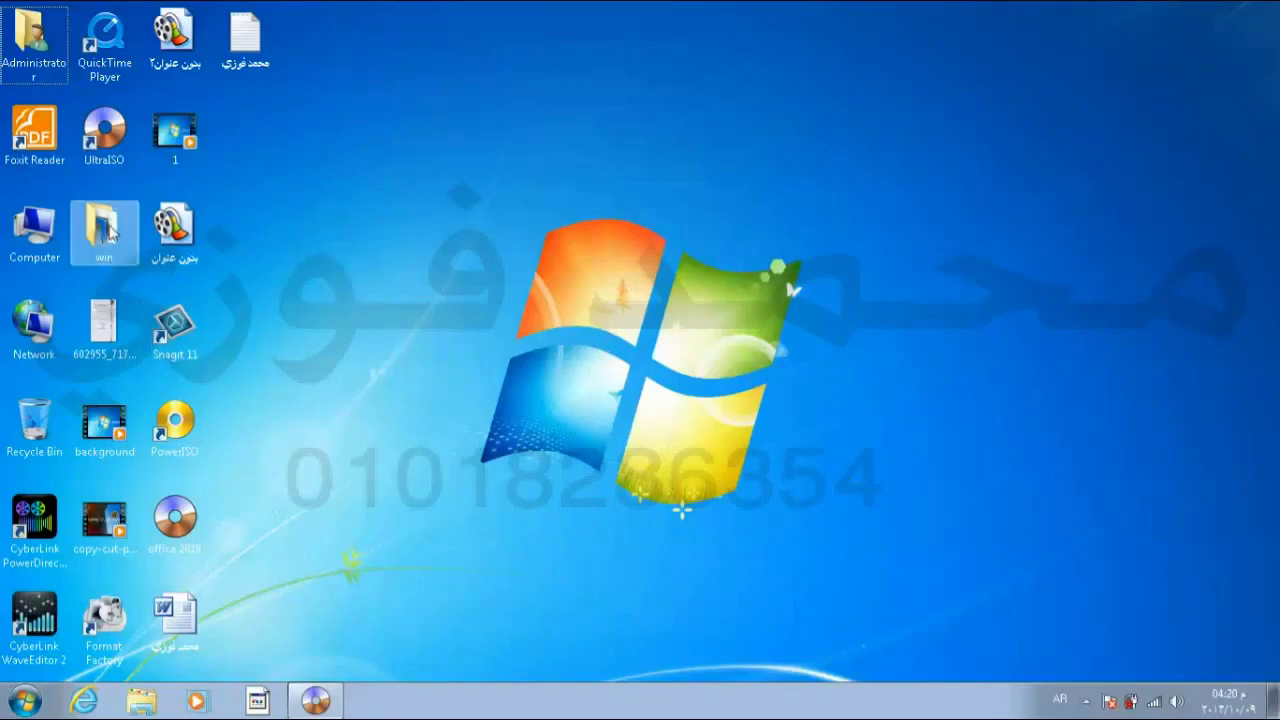
mouse_move(111, 234)
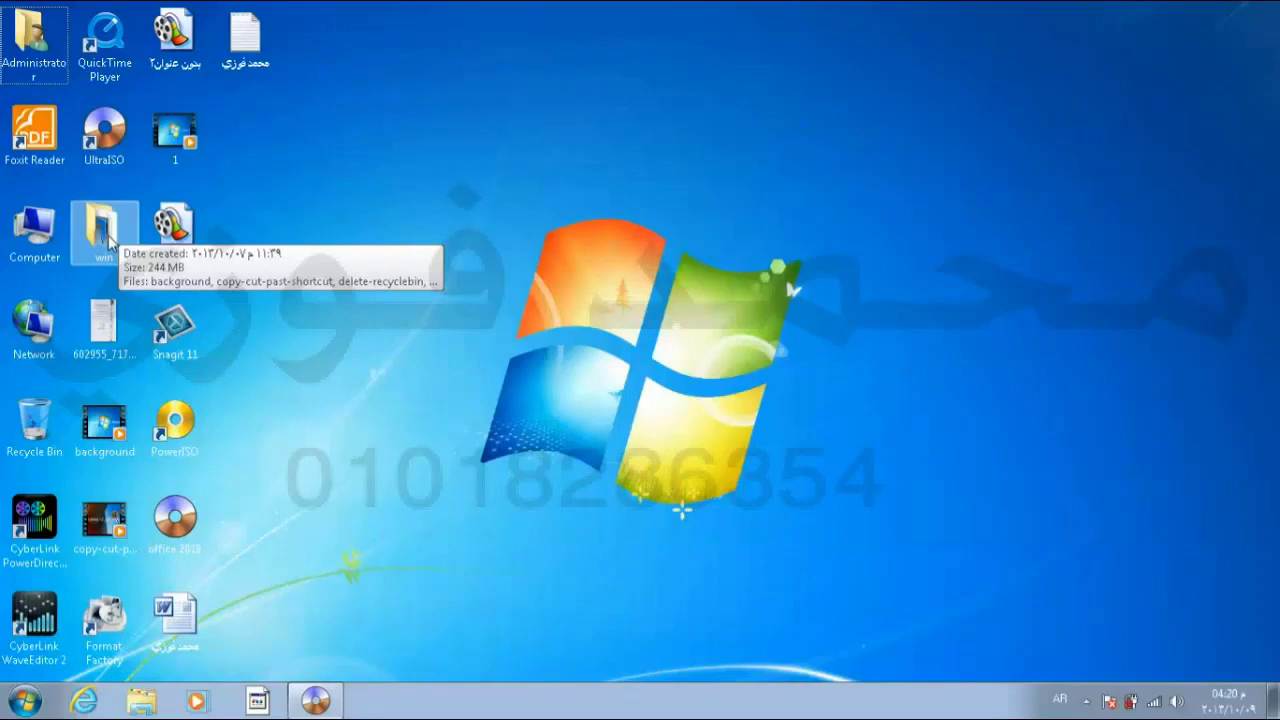
click(110, 230)
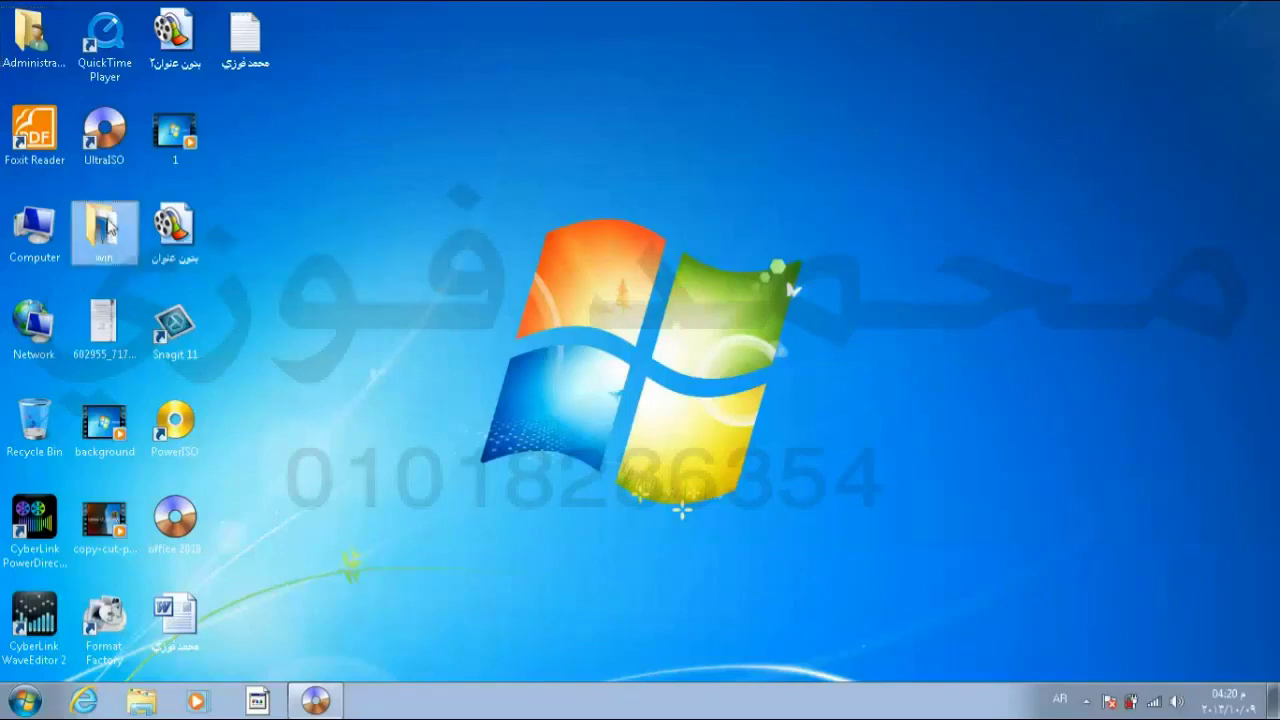
double_click(110, 230)
right_click(110, 228)
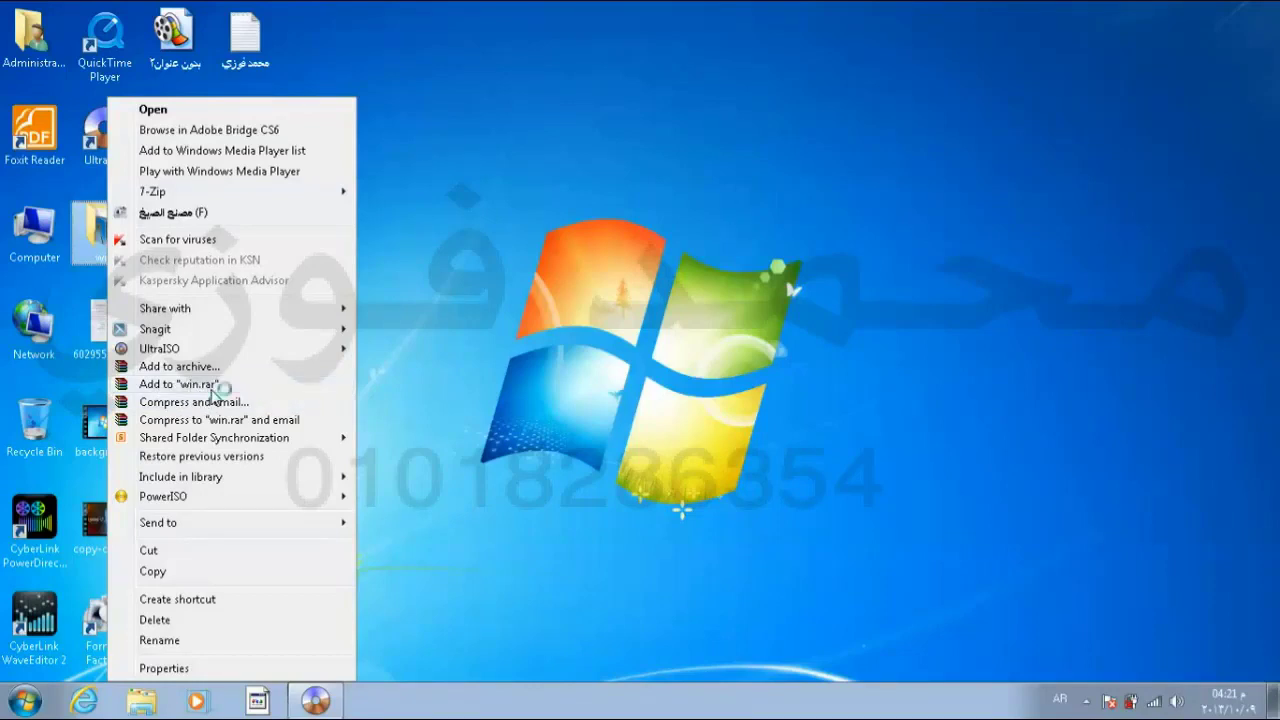
Step: Add the win folder to a win.rar archive on the desktop
click(211, 389)
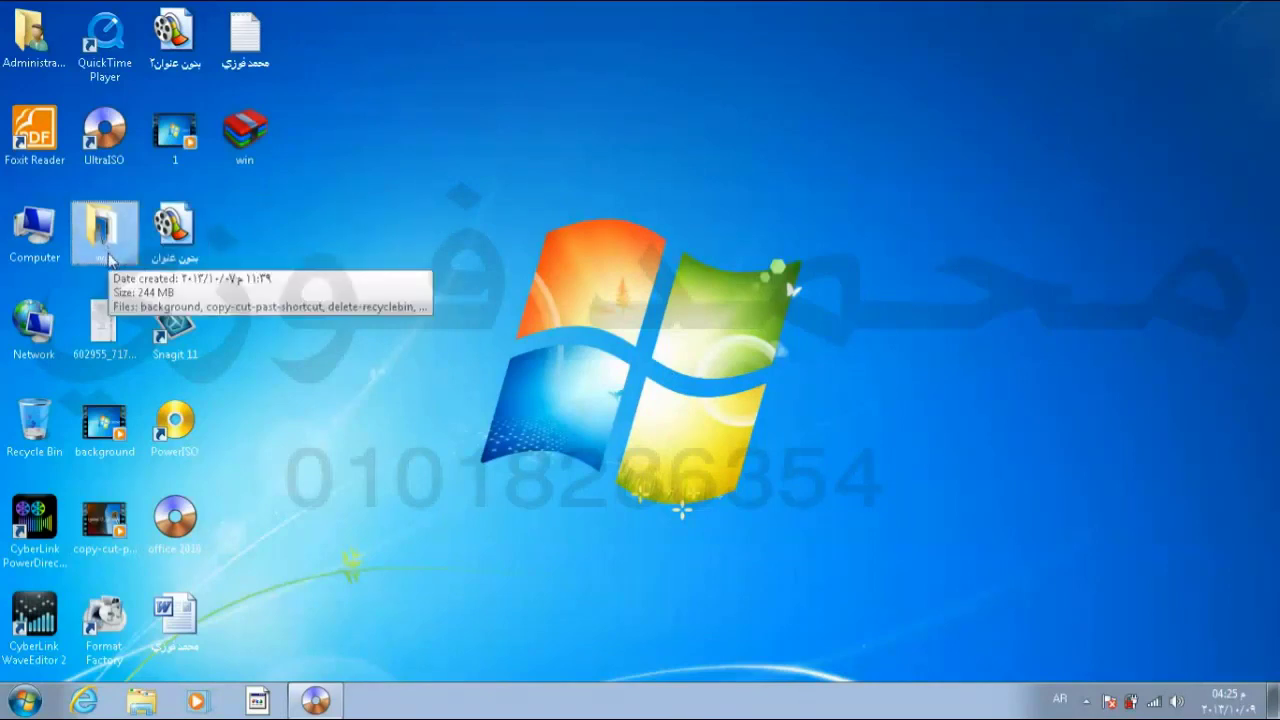
mouse_move(253, 140)
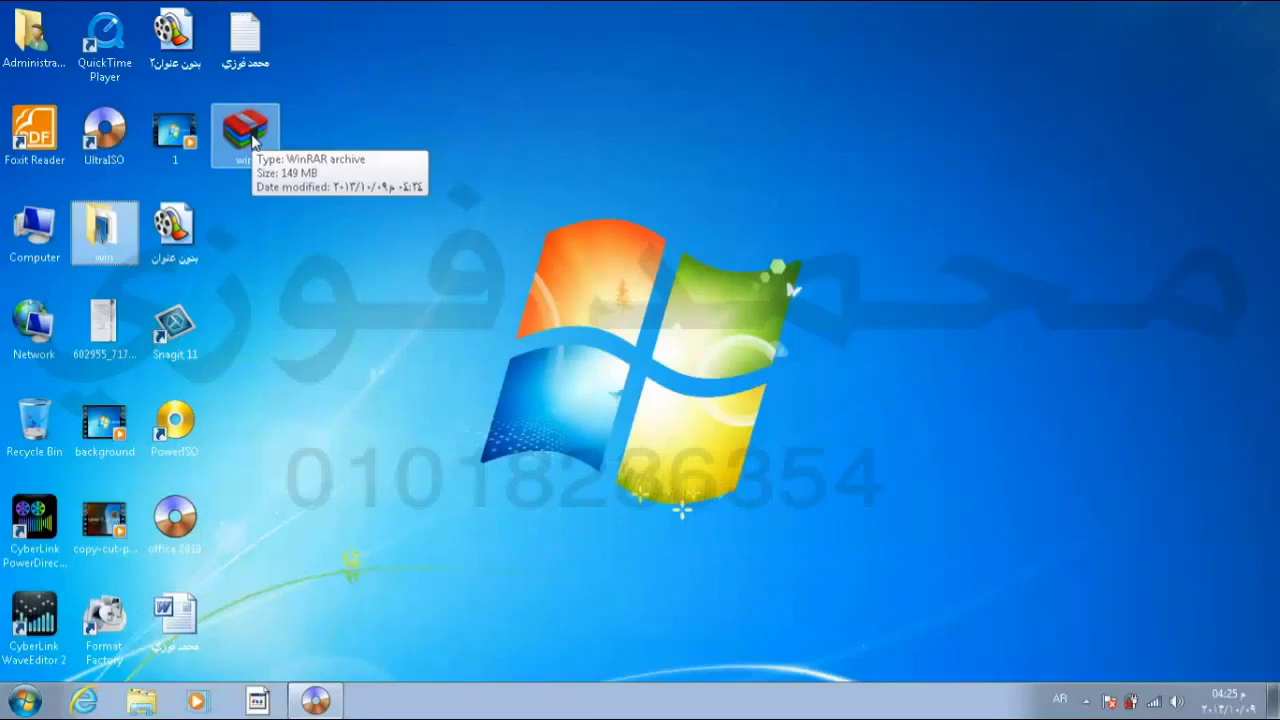
mouse_move(125, 243)
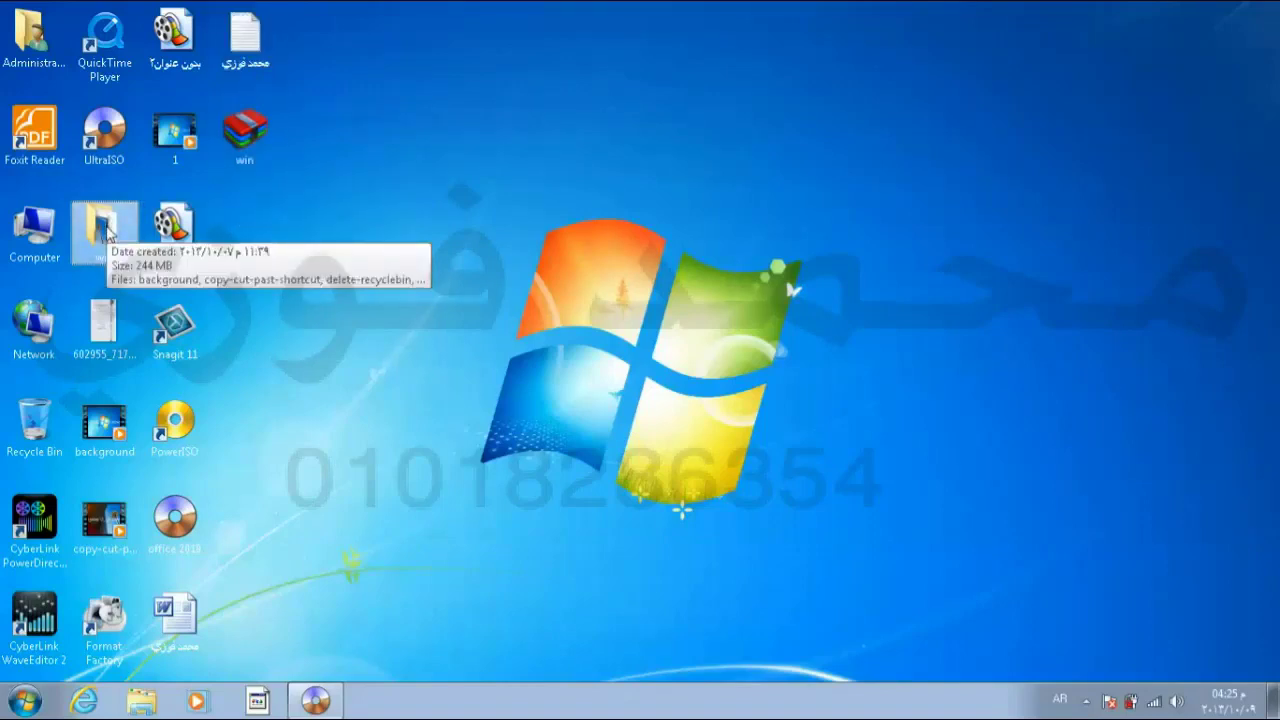
Step: Delete the original win folder and select the new win.rar archive
key(Delete)
key(Return)
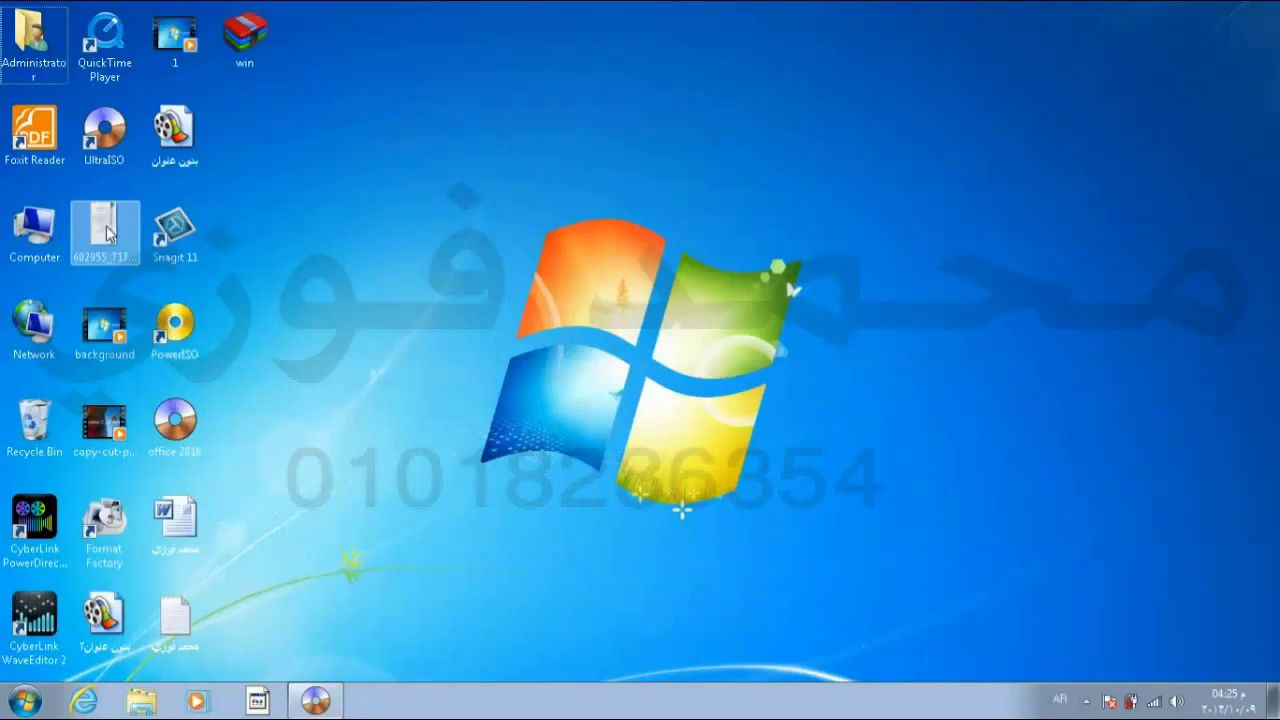
click(247, 50)
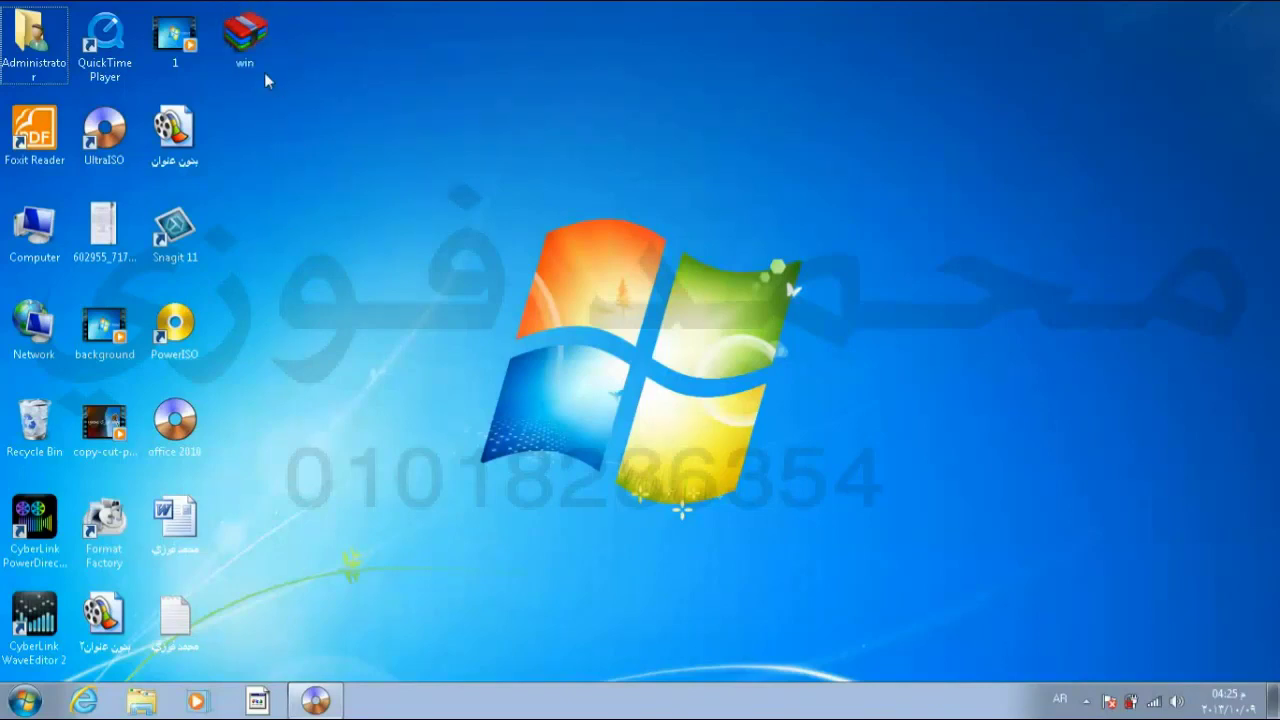
click(252, 41)
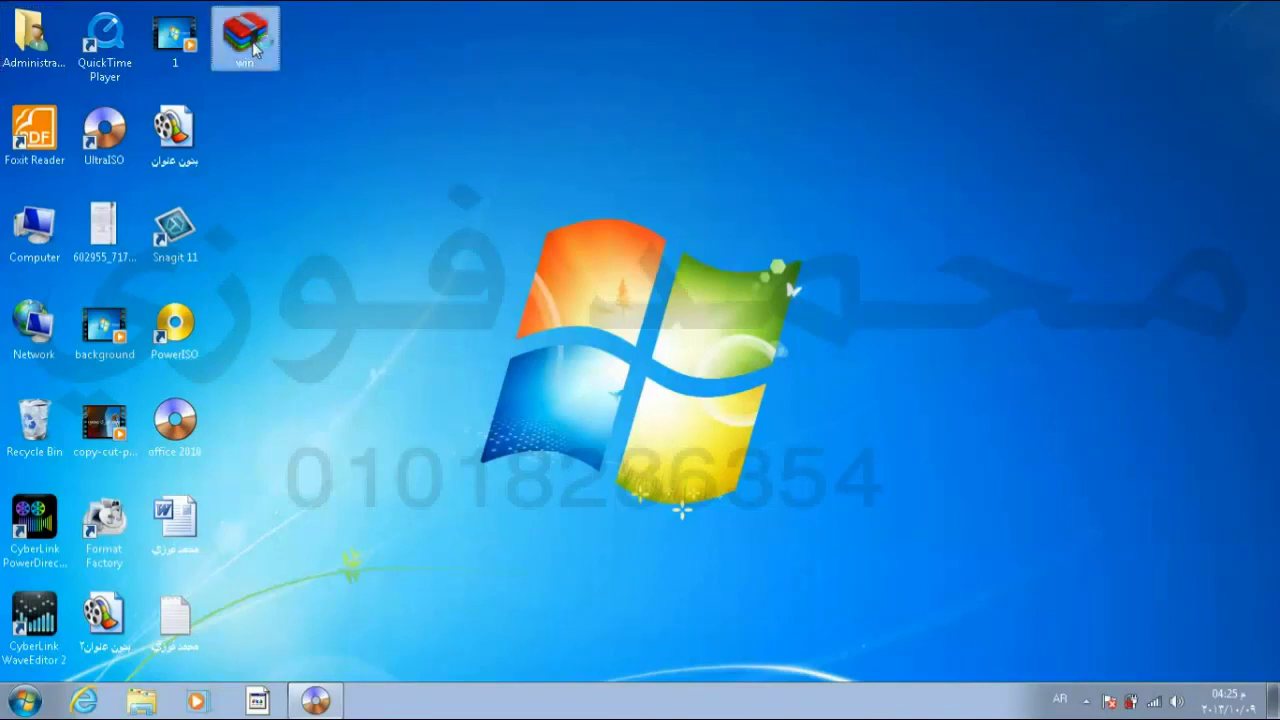
double_click(252, 41)
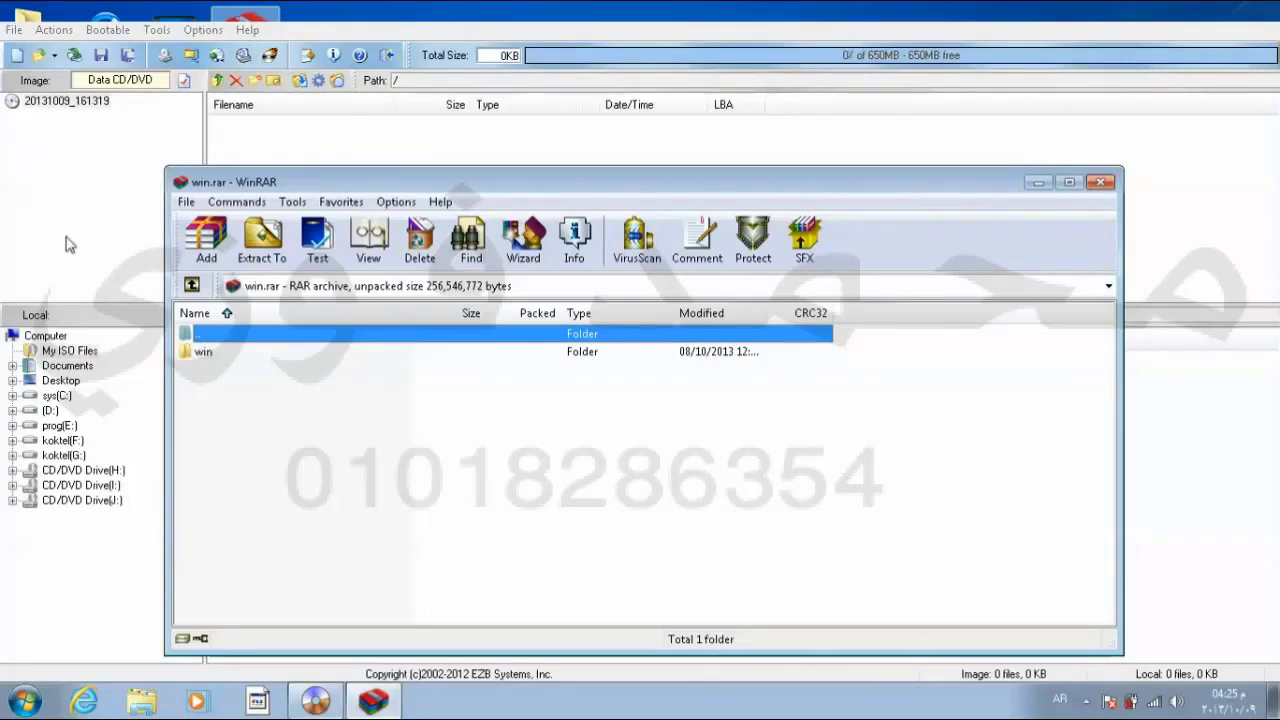
double_click(360, 183)
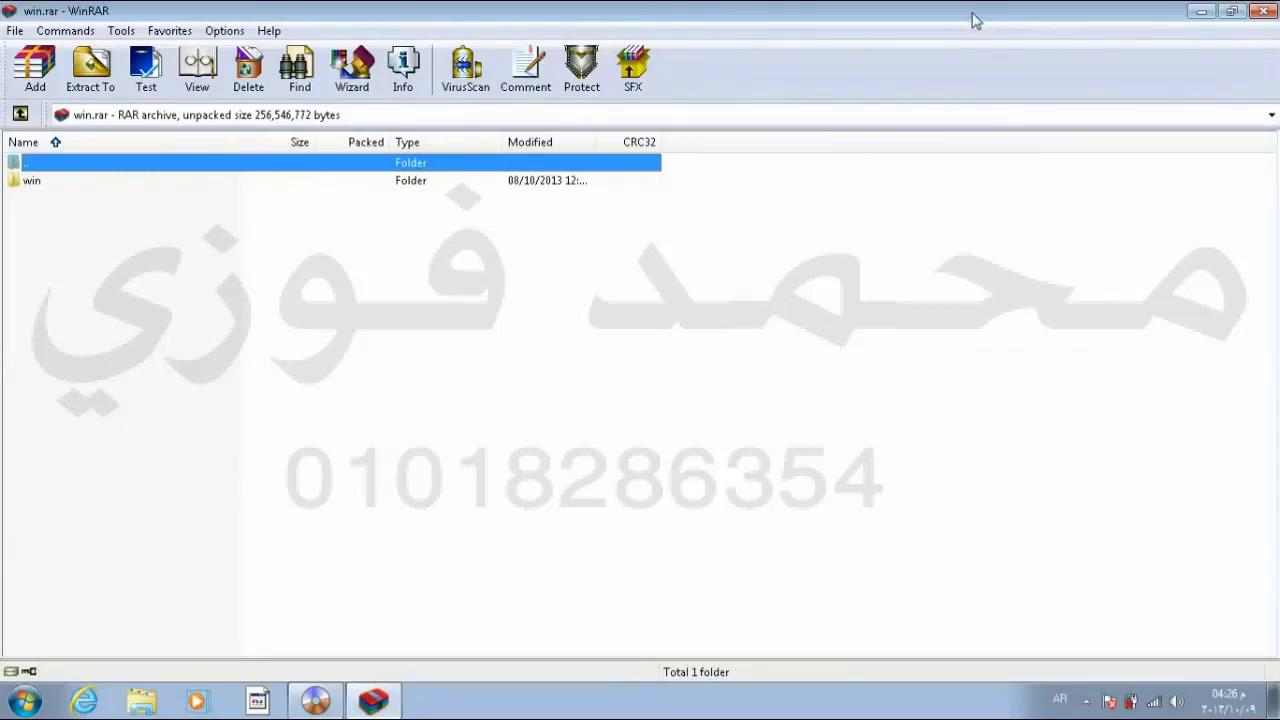
key(alt+F4)
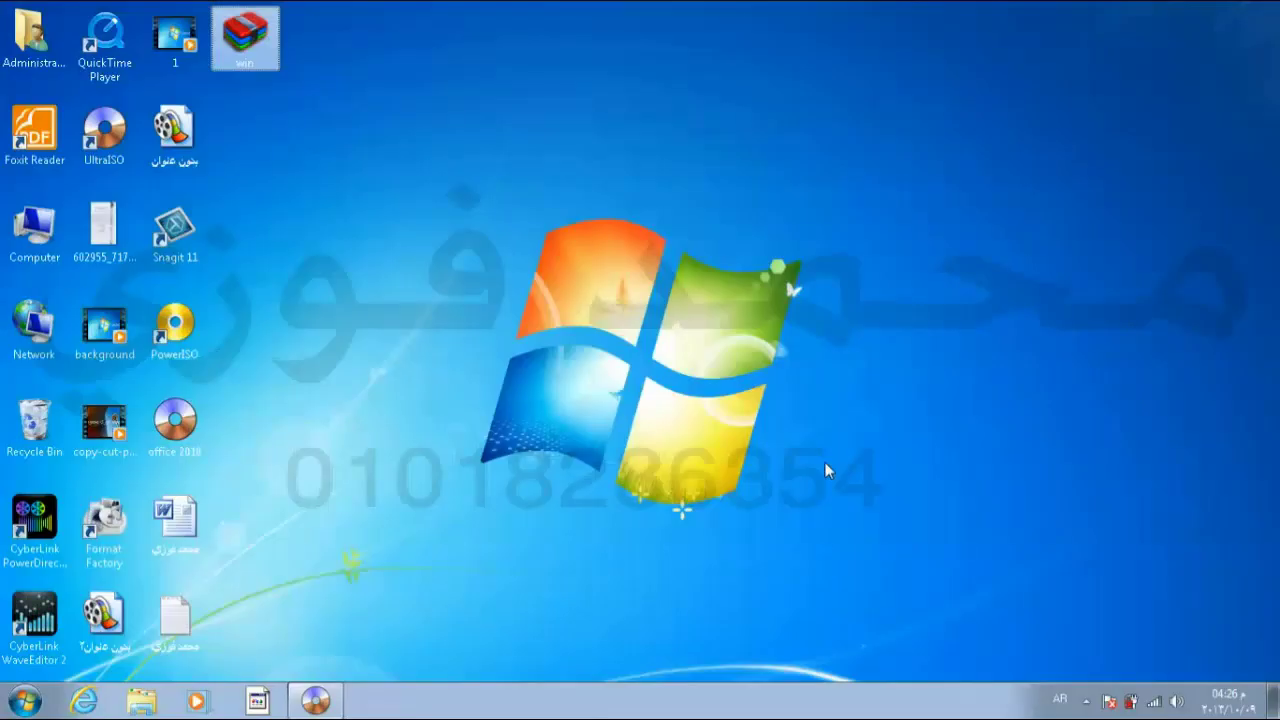
Step: Use Extract Here on win.rar to unpack the win folder onto the desktop
right_click(265, 38)
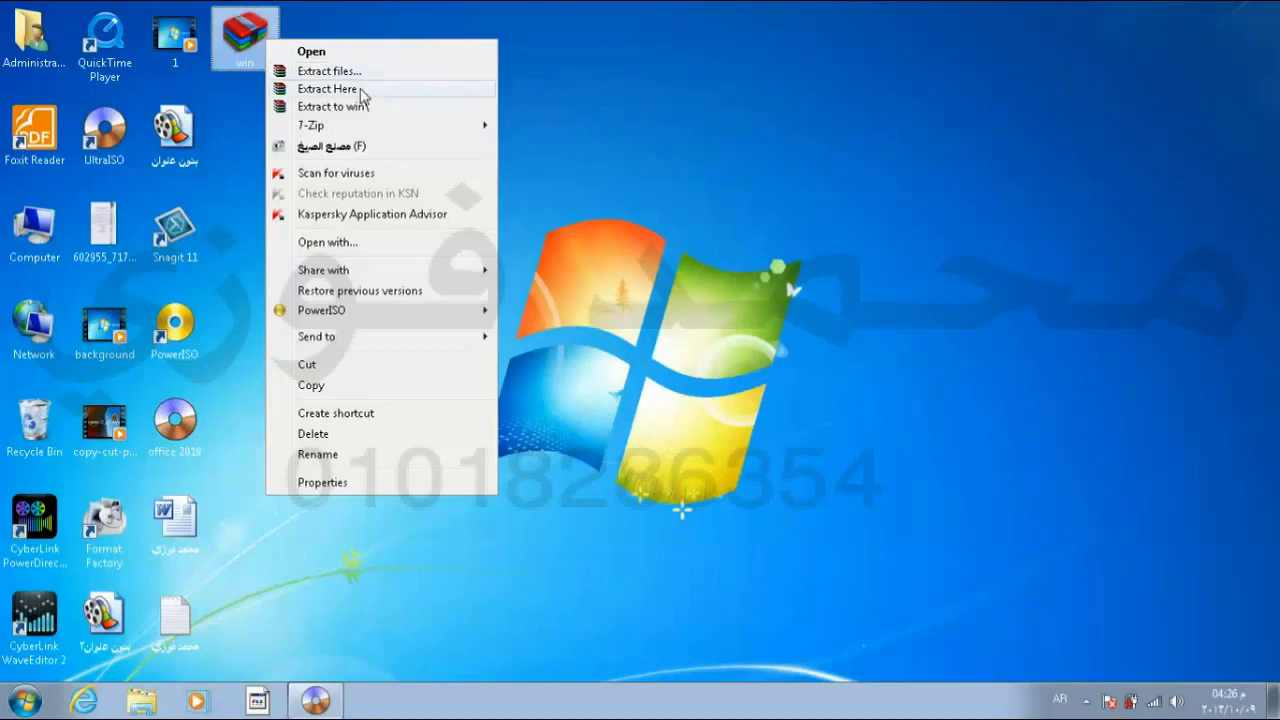
click(327, 89)
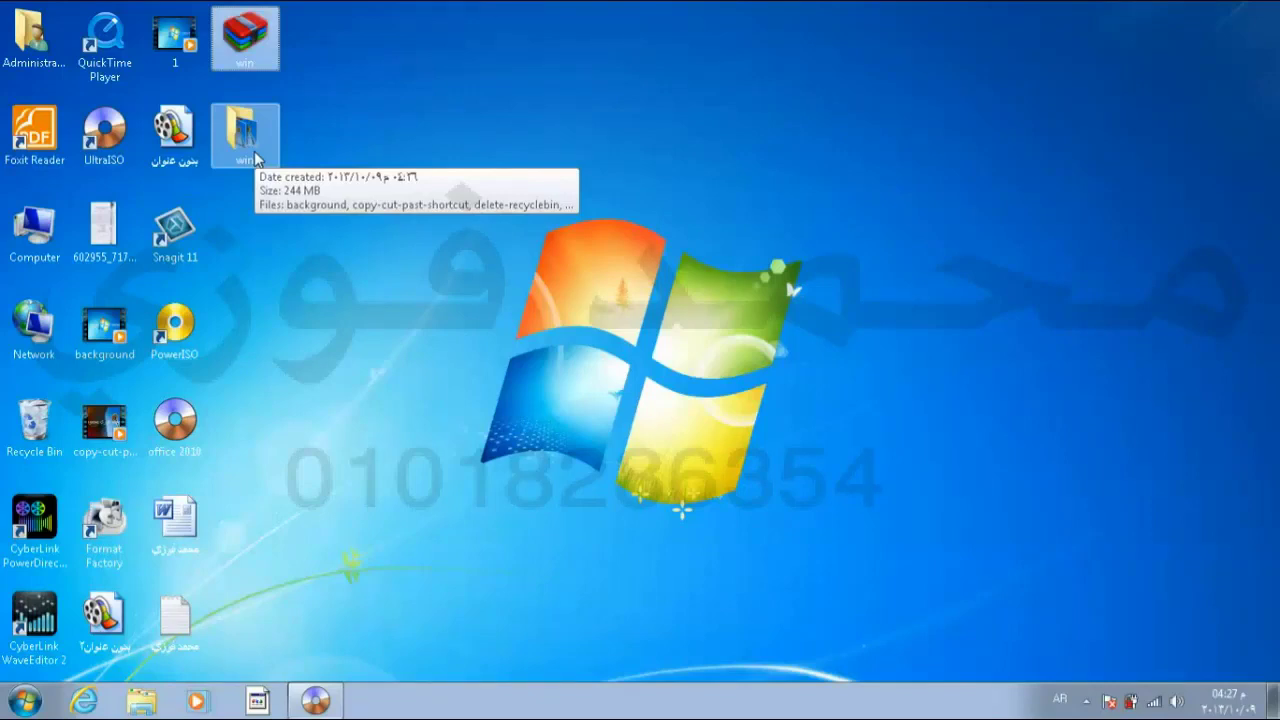
right_click(255, 160)
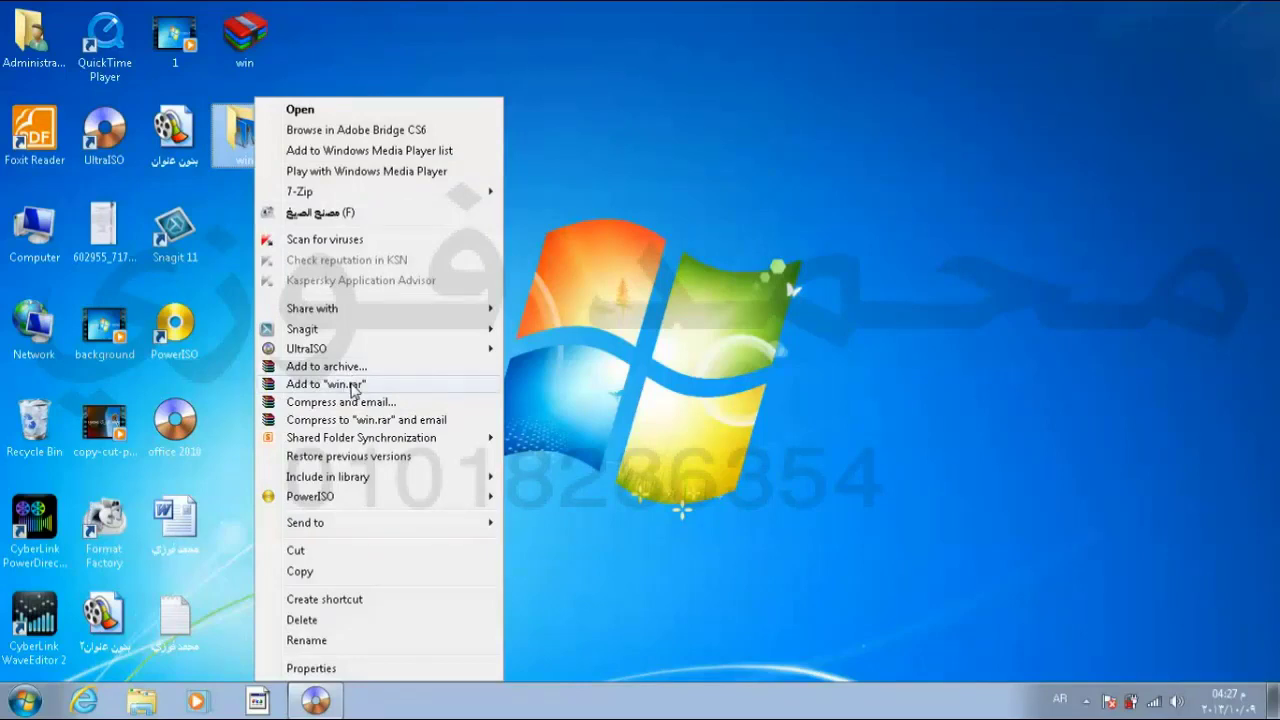
click(586, 133)
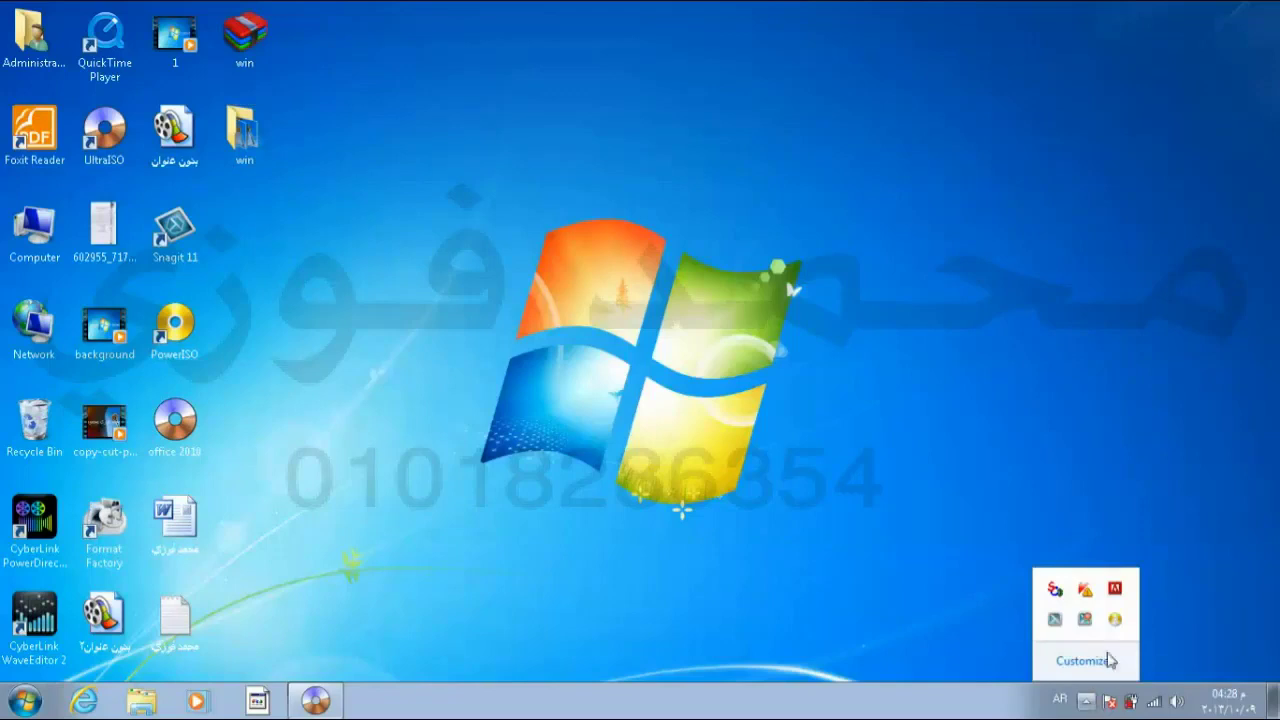
click(950, 533)
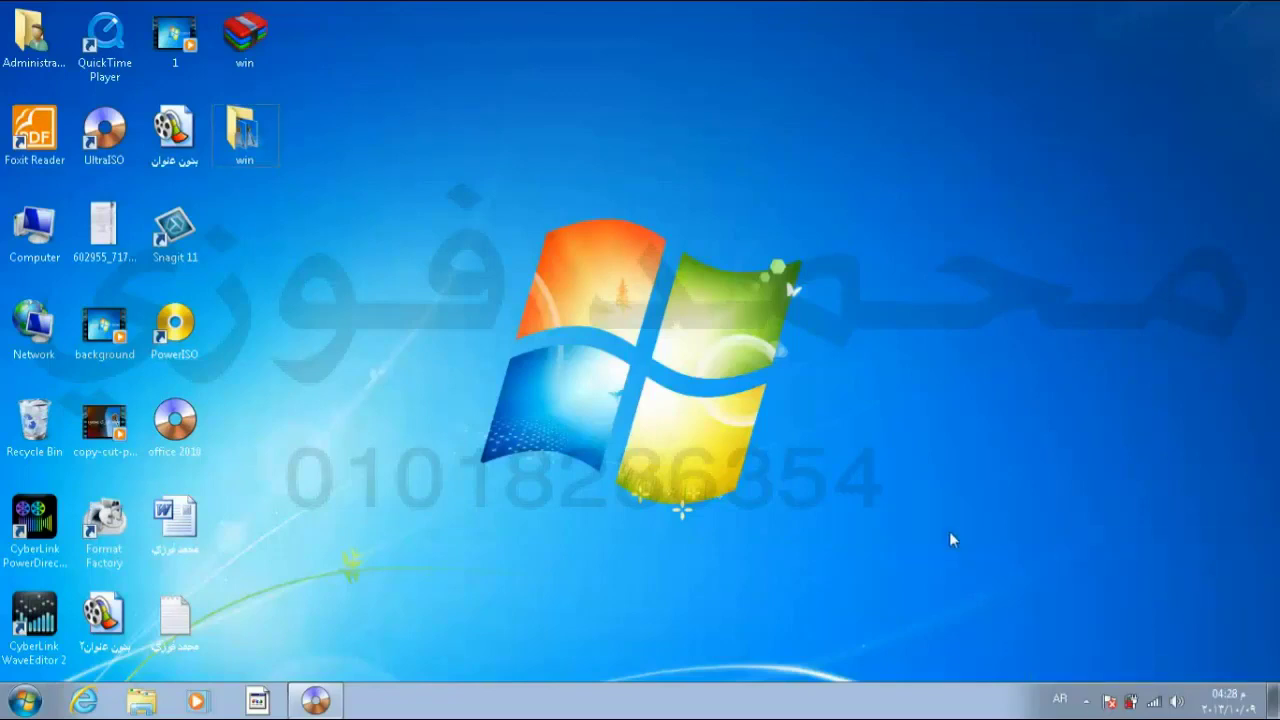
click(251, 148)
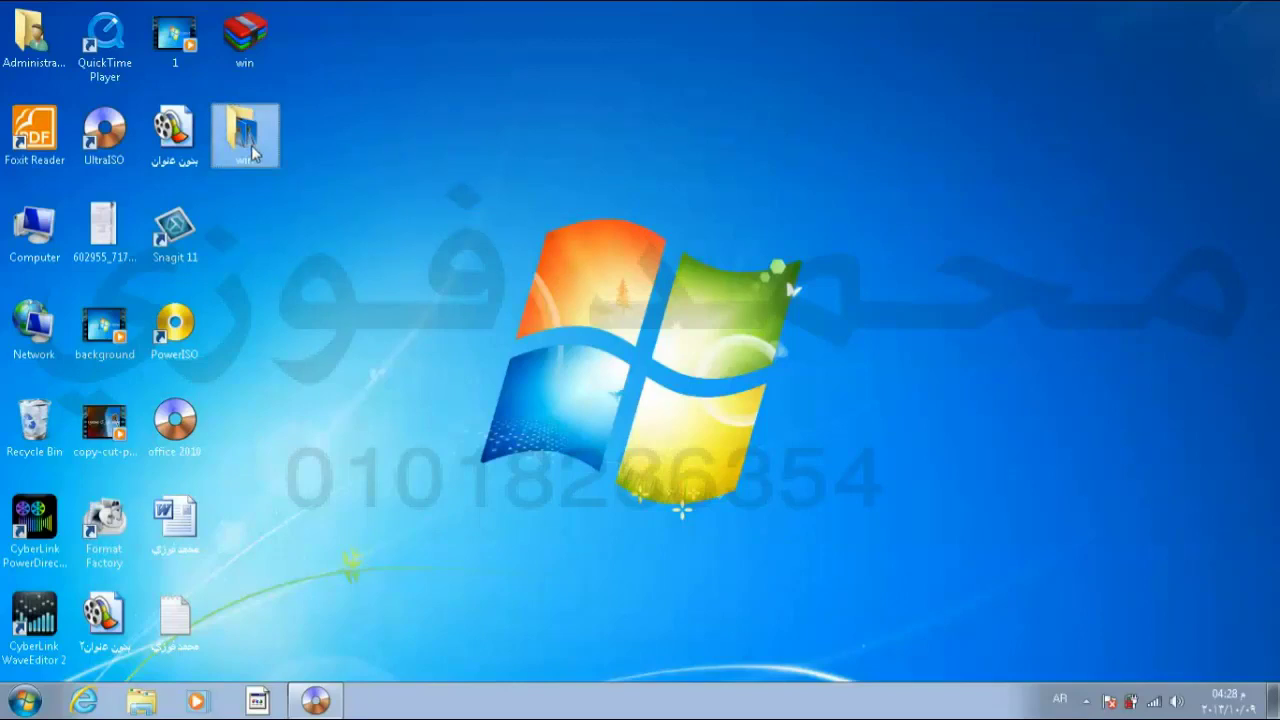
right_click(251, 145)
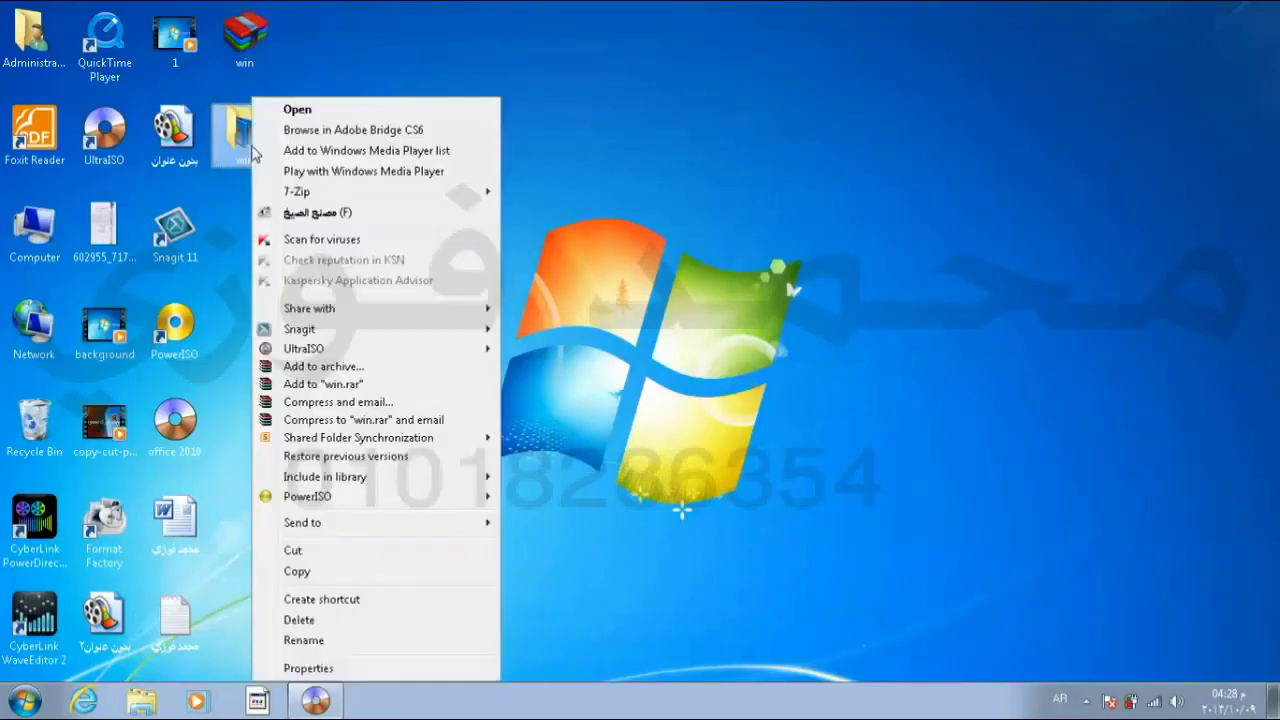
click(296, 242)
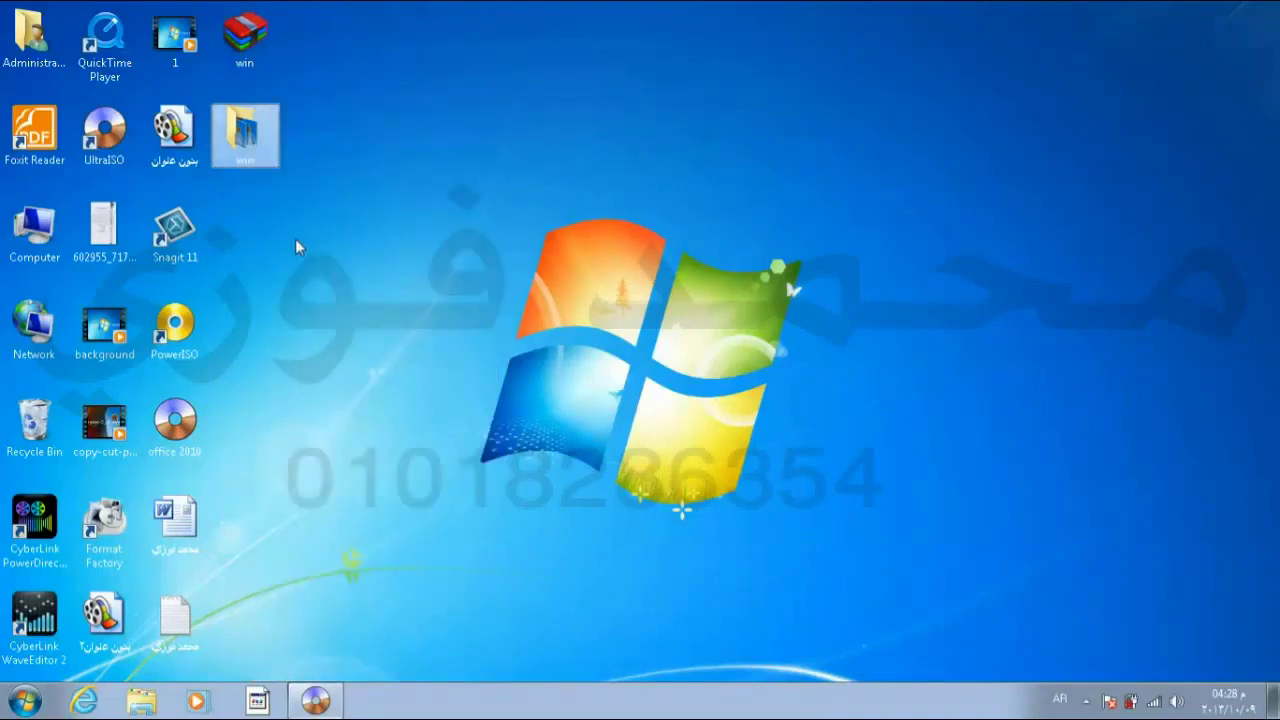
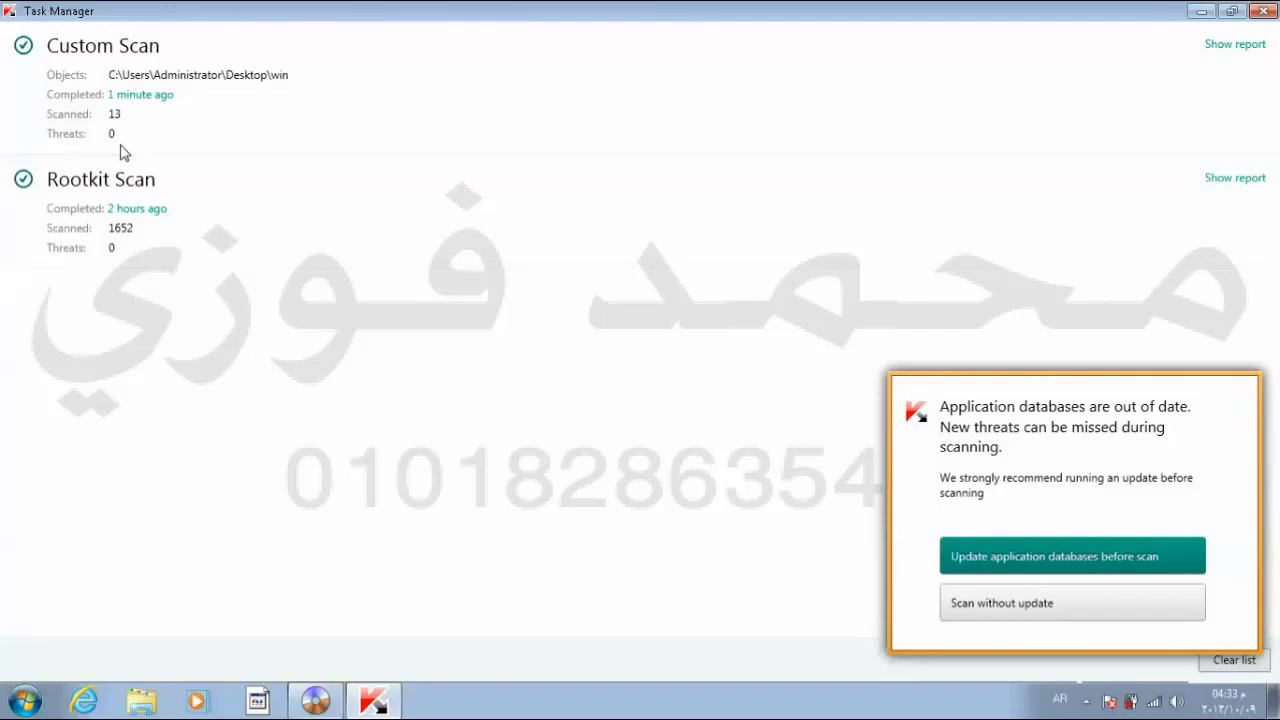
Step: Hide the Kaspersky scan history window to show the desktop, then bring up the win folder's options
key(super+d)
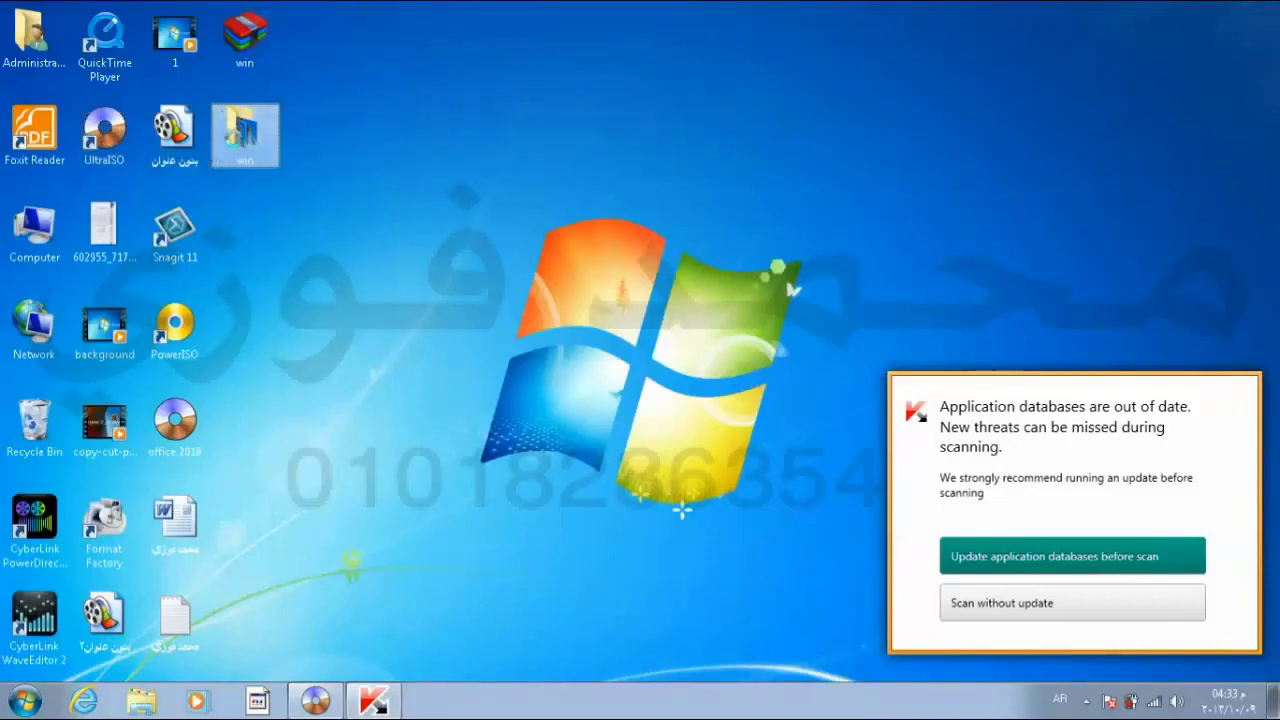
right_click(236, 146)
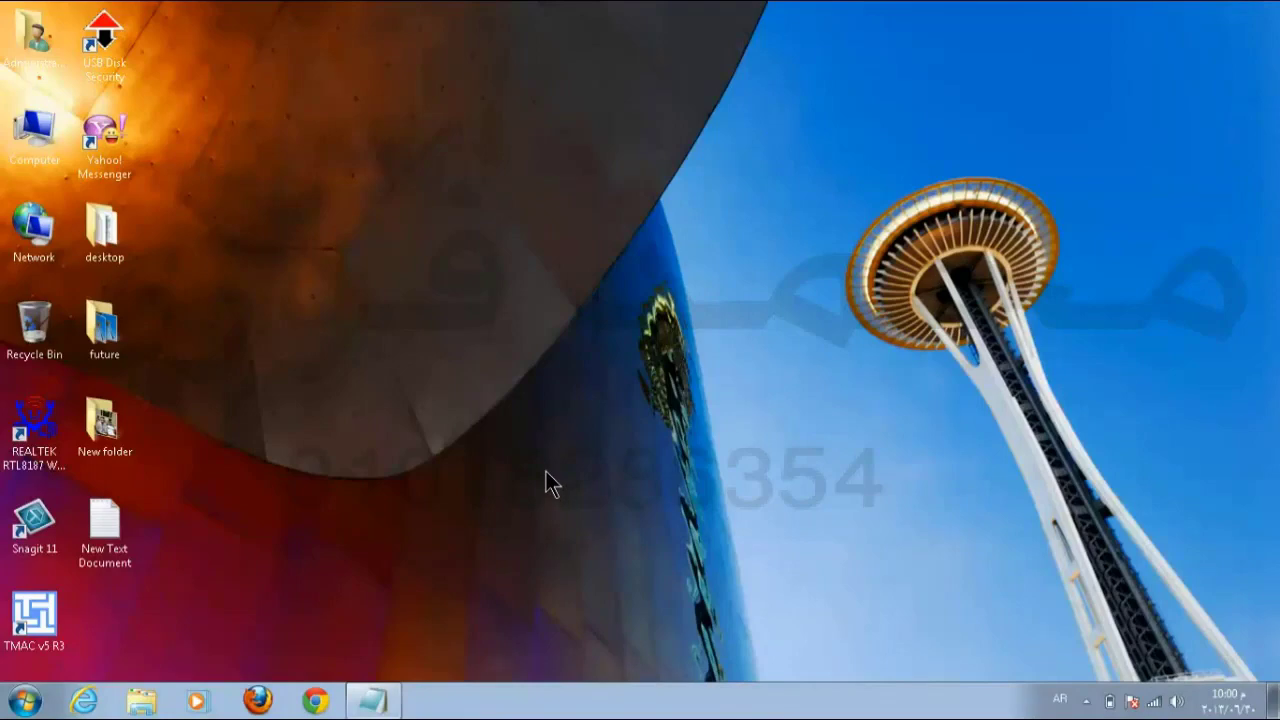
Step: Open Computer and the sys (C:) drive, then try a search from the Computer view
double_click(60, 130)
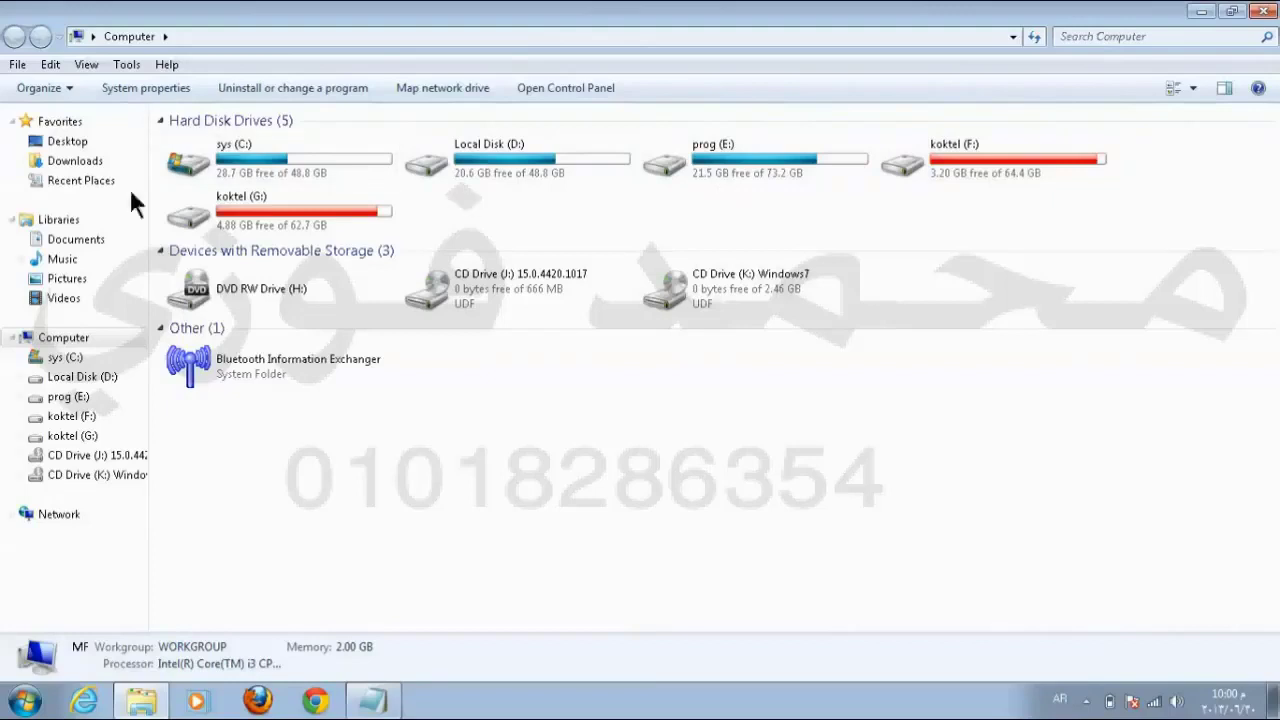
double_click(253, 160)
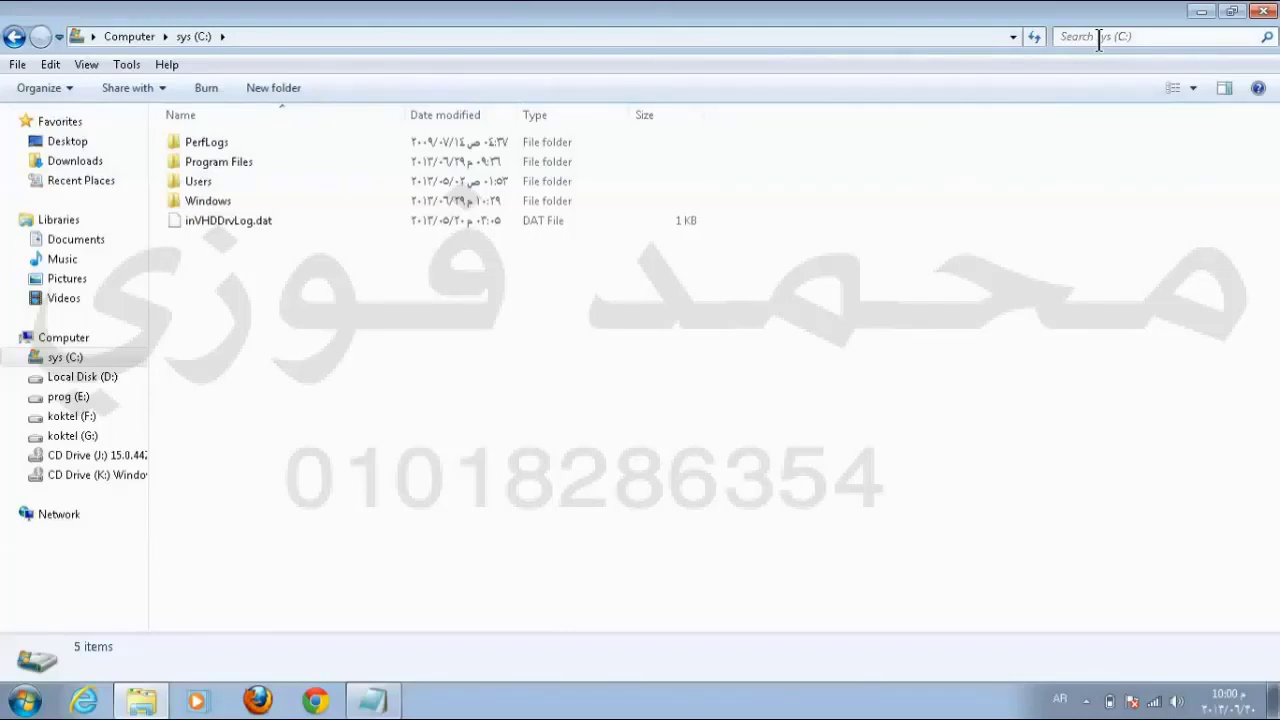
click(12, 40)
click(1160, 35)
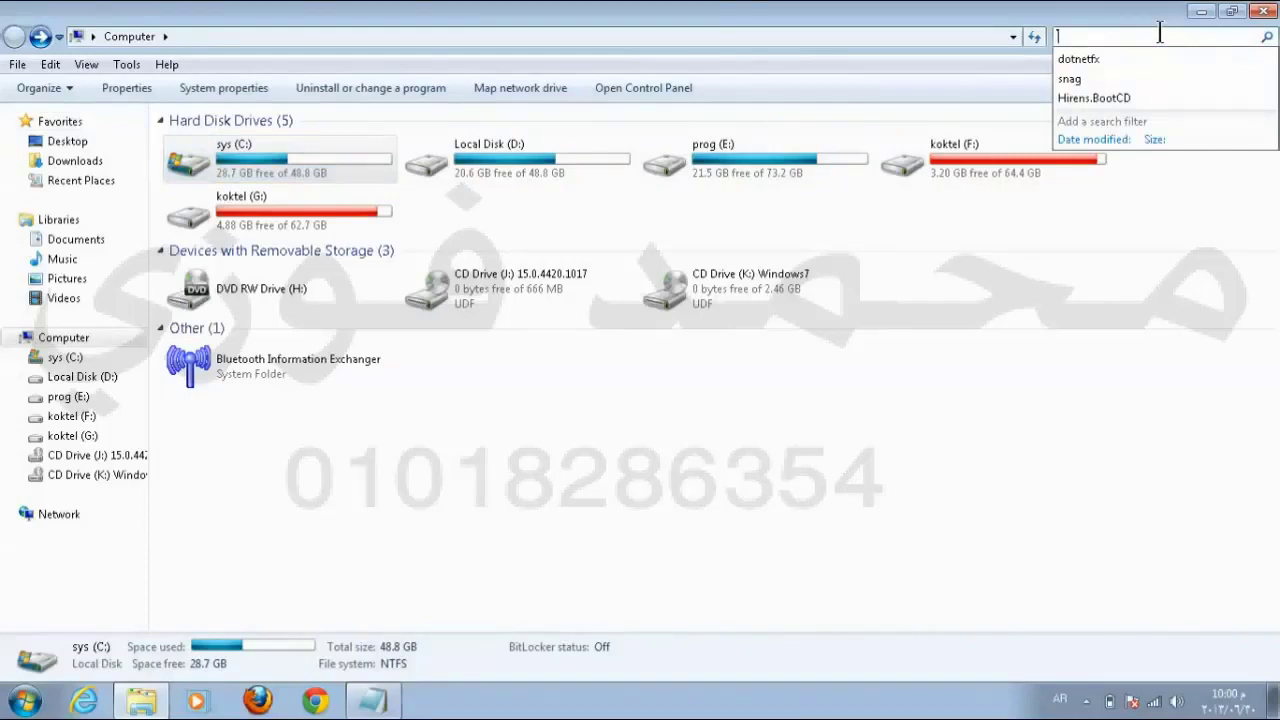
key(Escape)
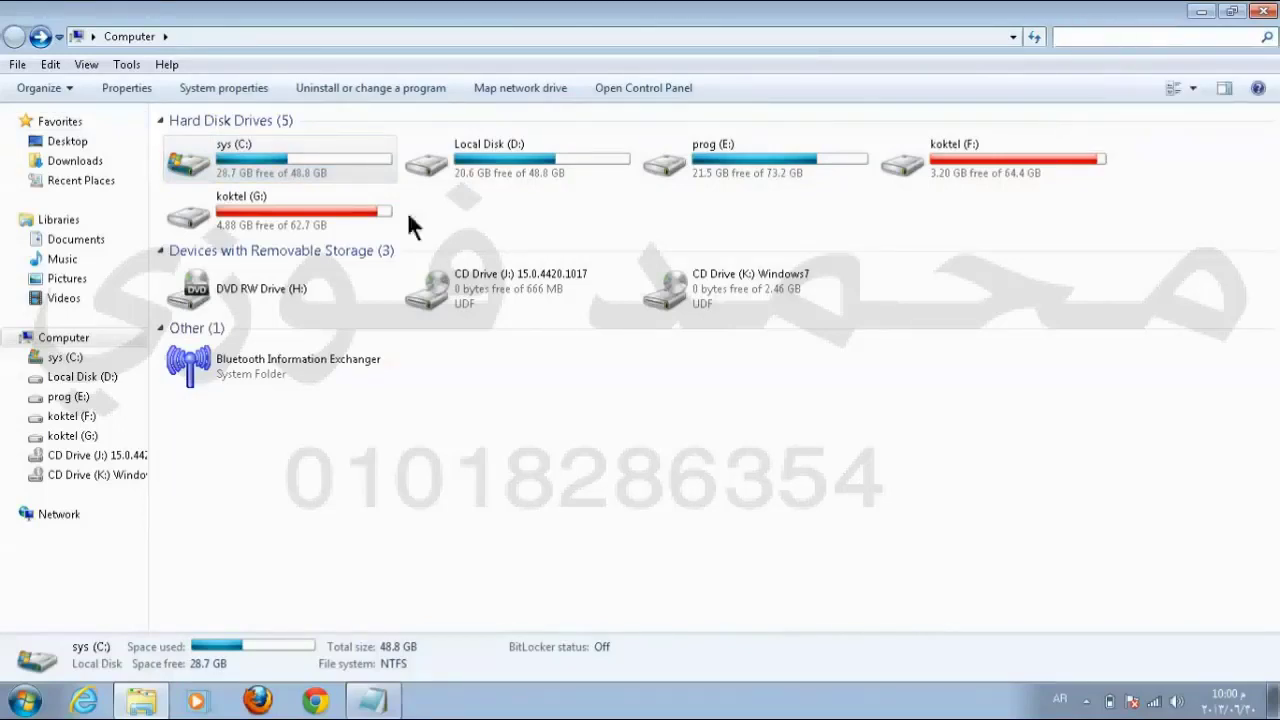
Step: Reopen sys (C:) and ready its search box with English keyboard input
double_click(292, 145)
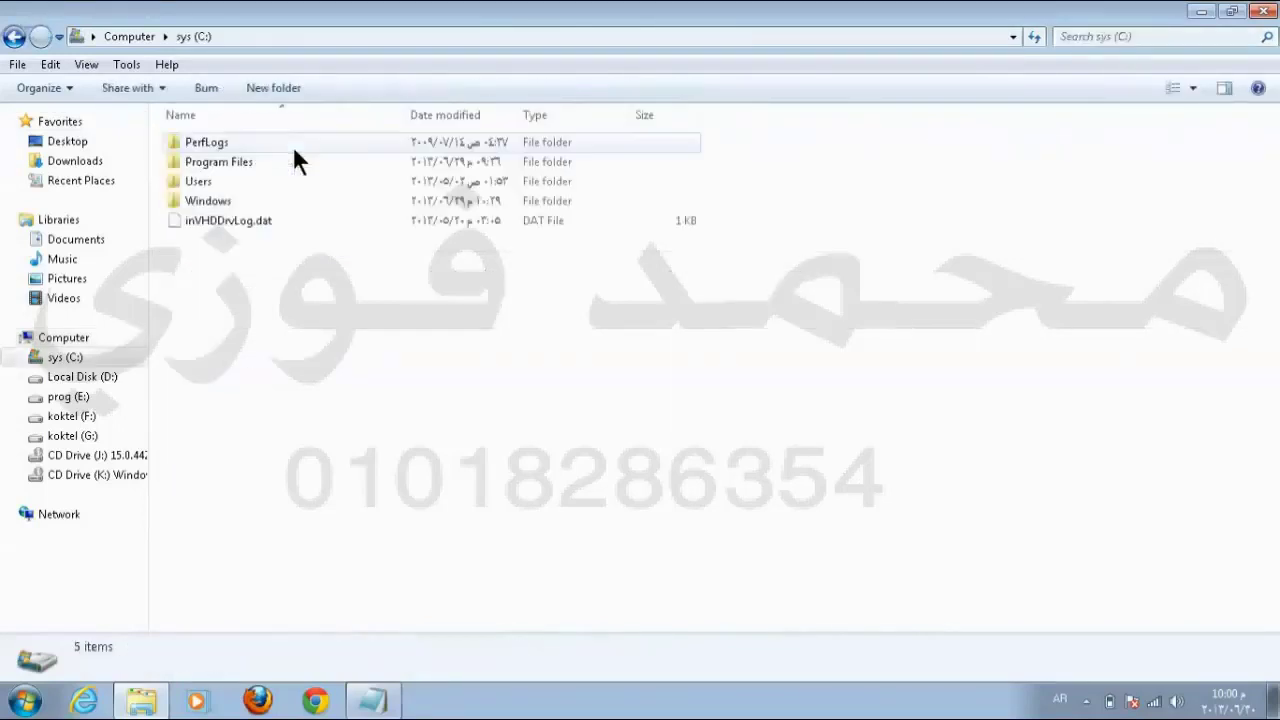
click(1135, 37)
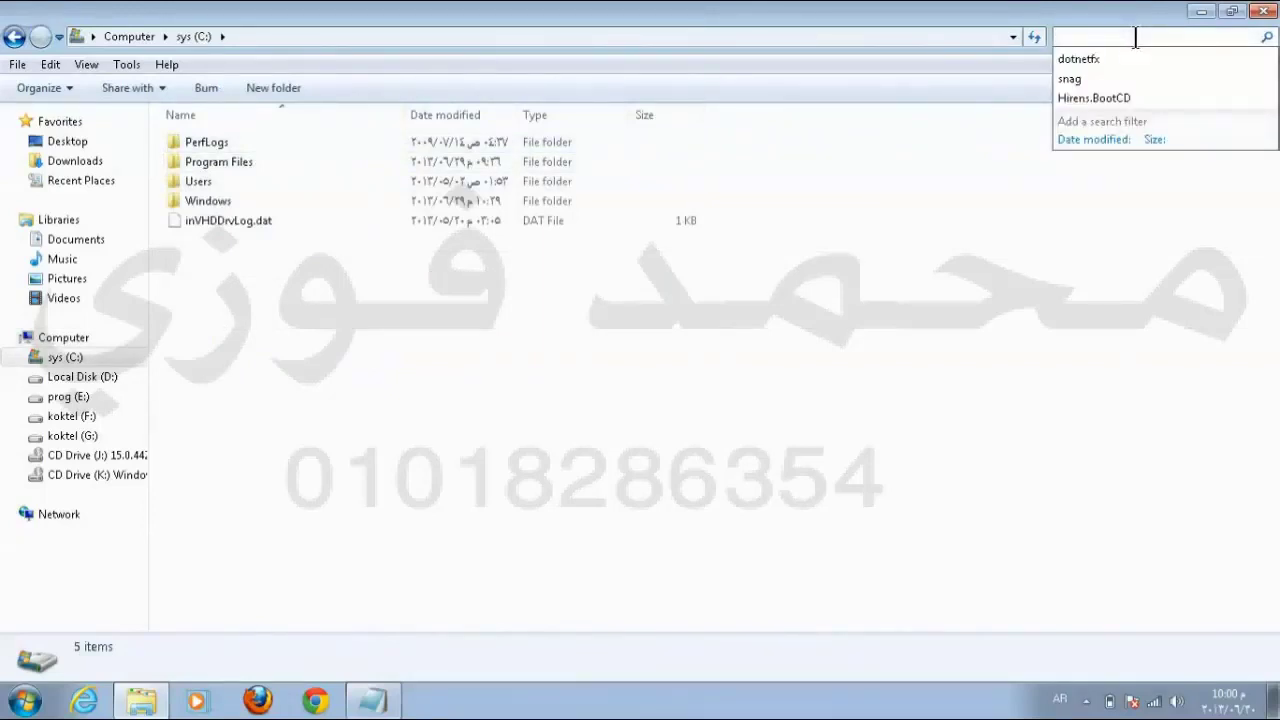
key(Escape)
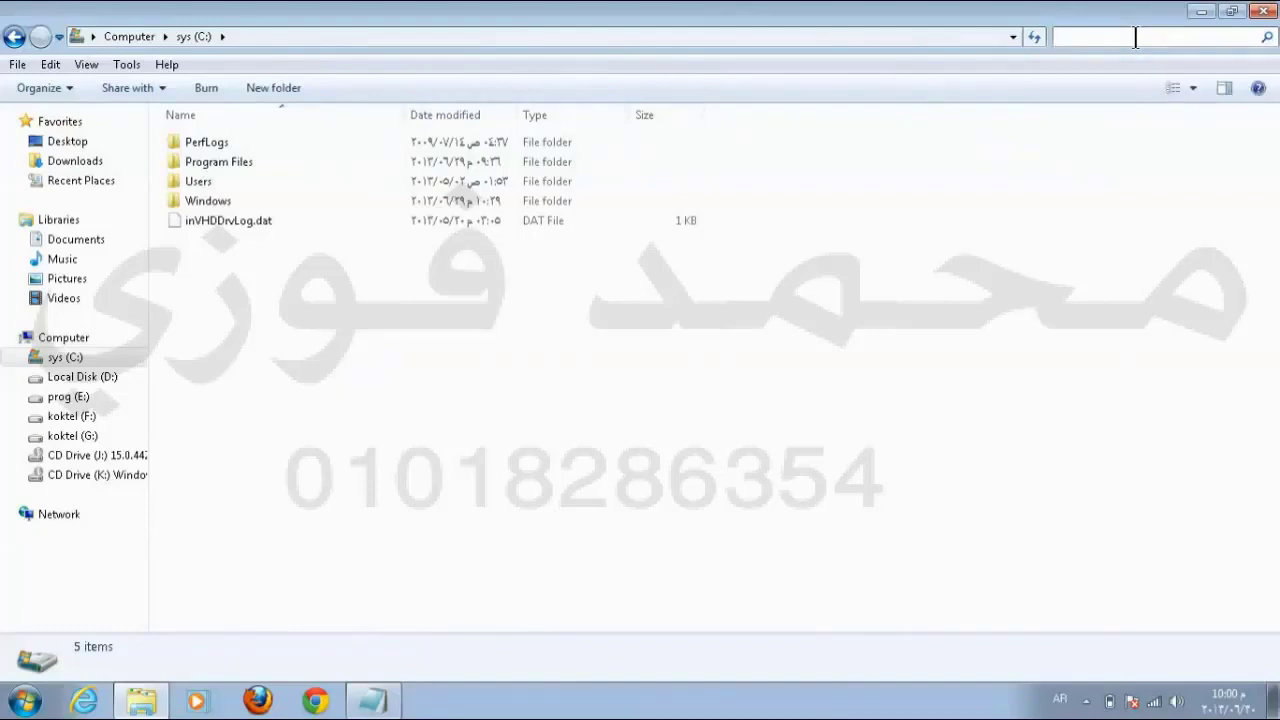
click(1135, 37)
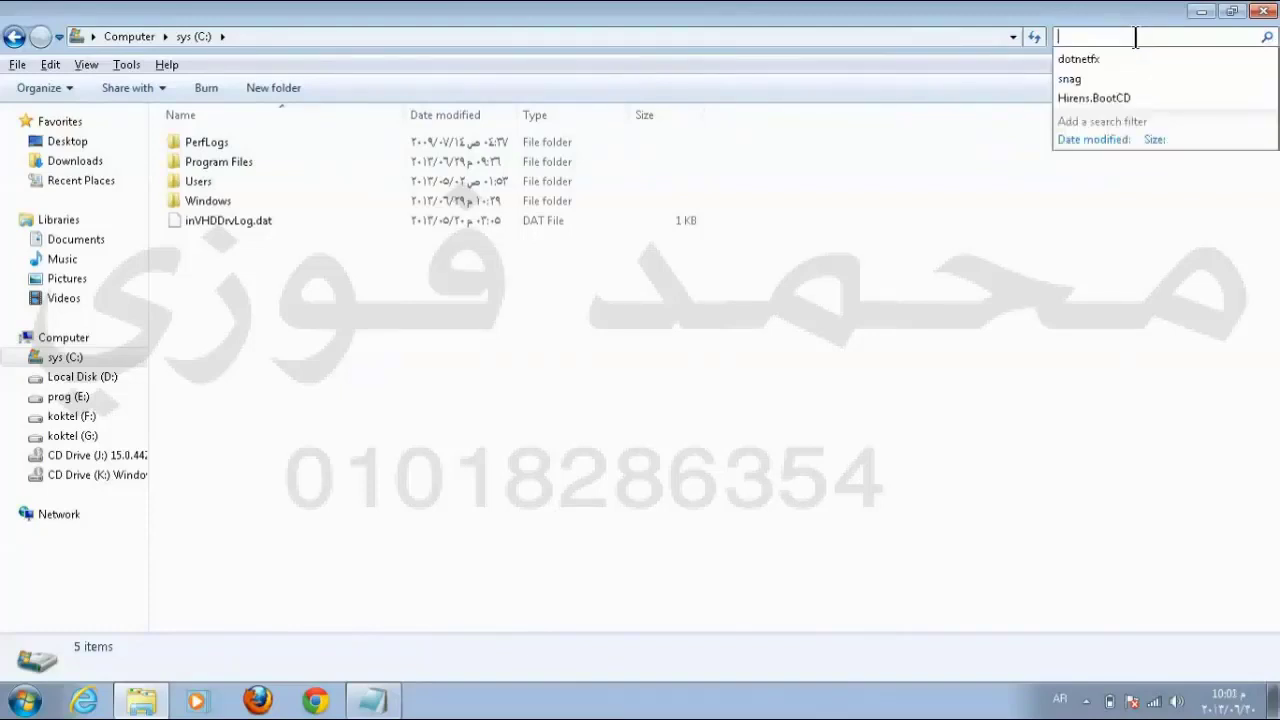
key(alt+shift)
text(sys)
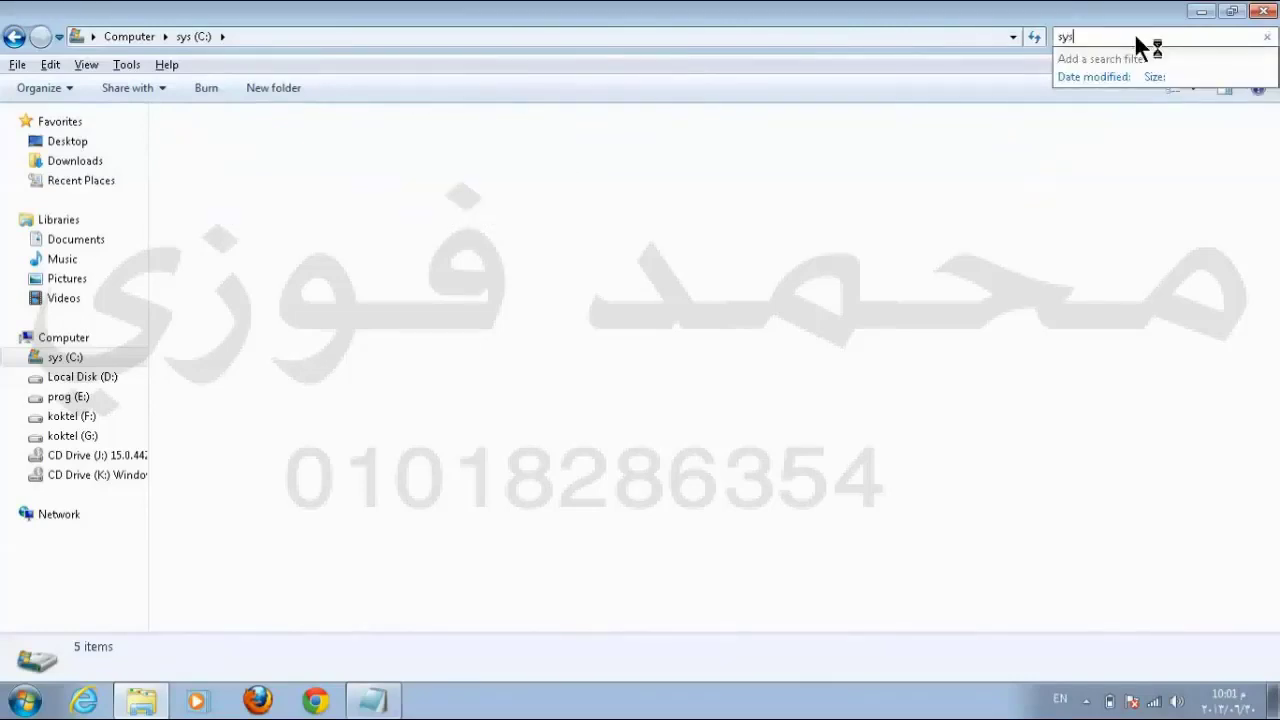
text(tem32)
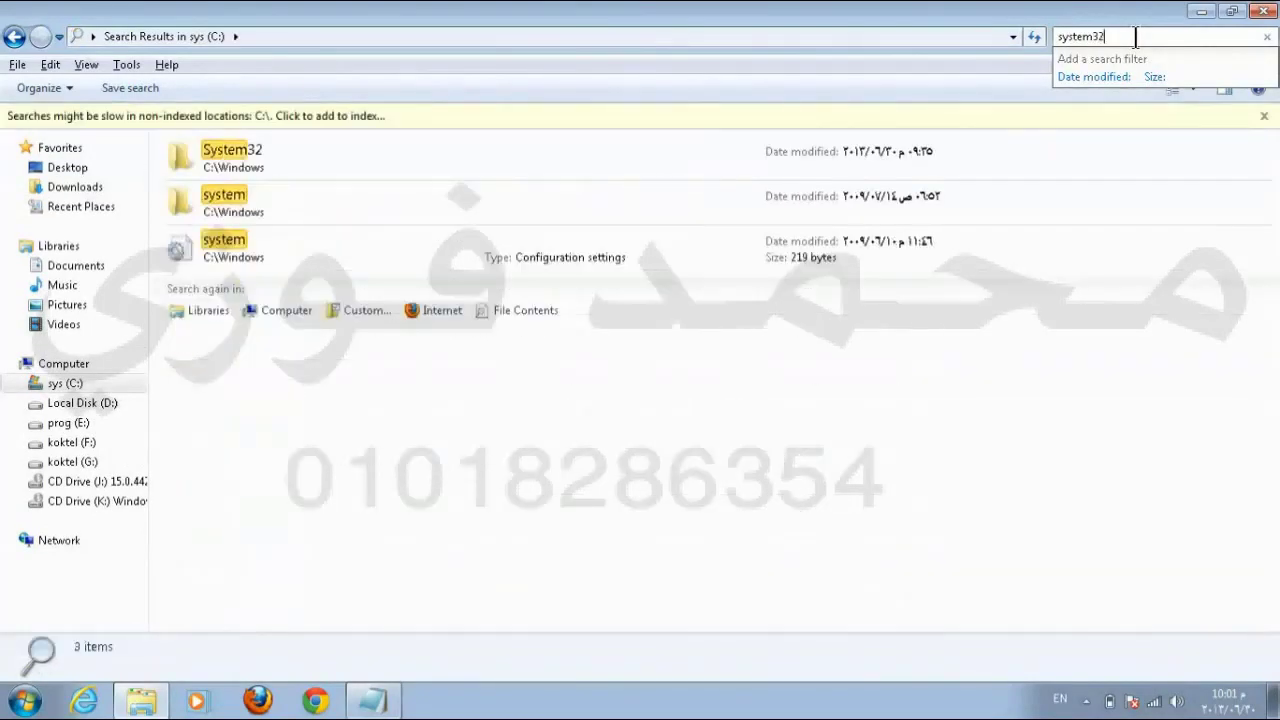
key(Return)
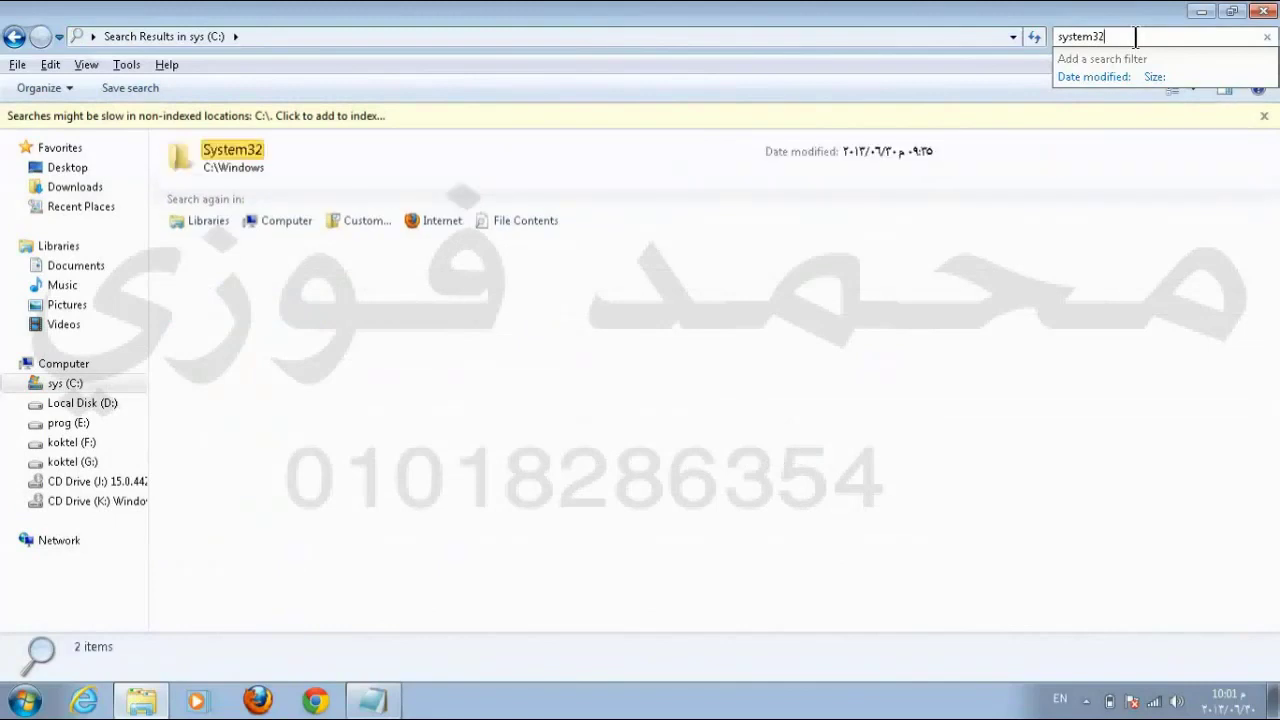
key(Return)
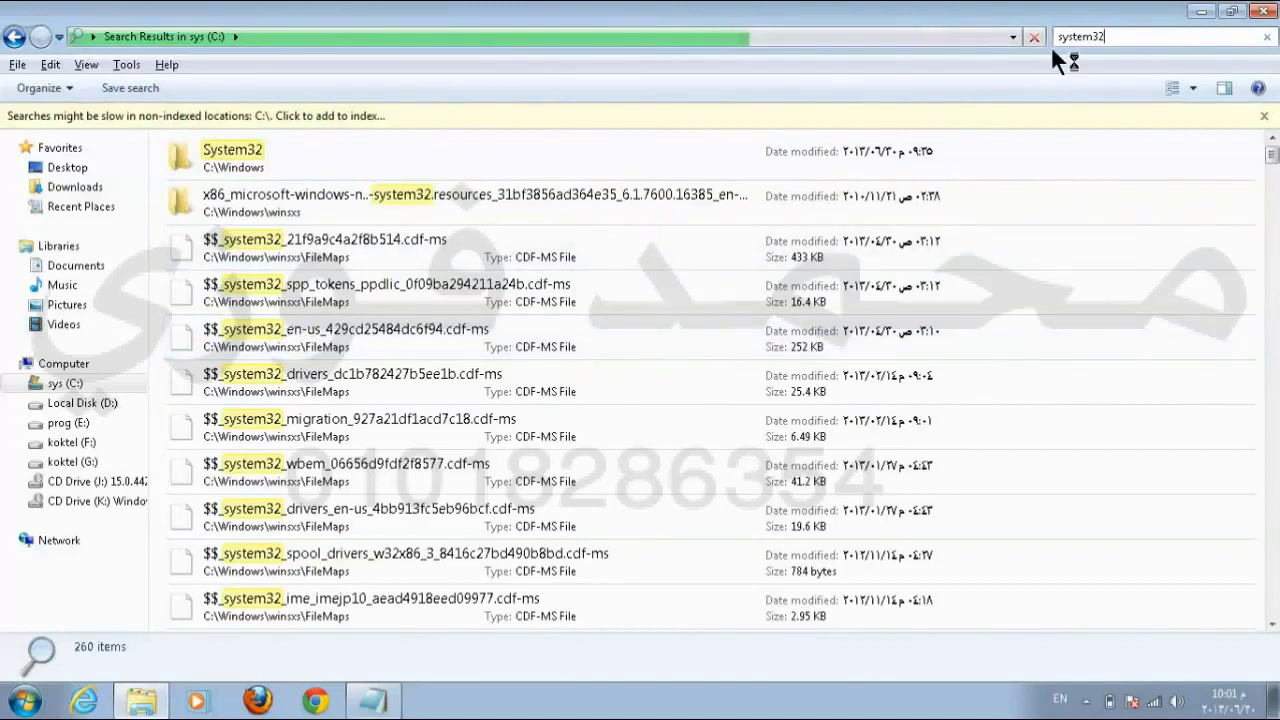
click(1120, 37)
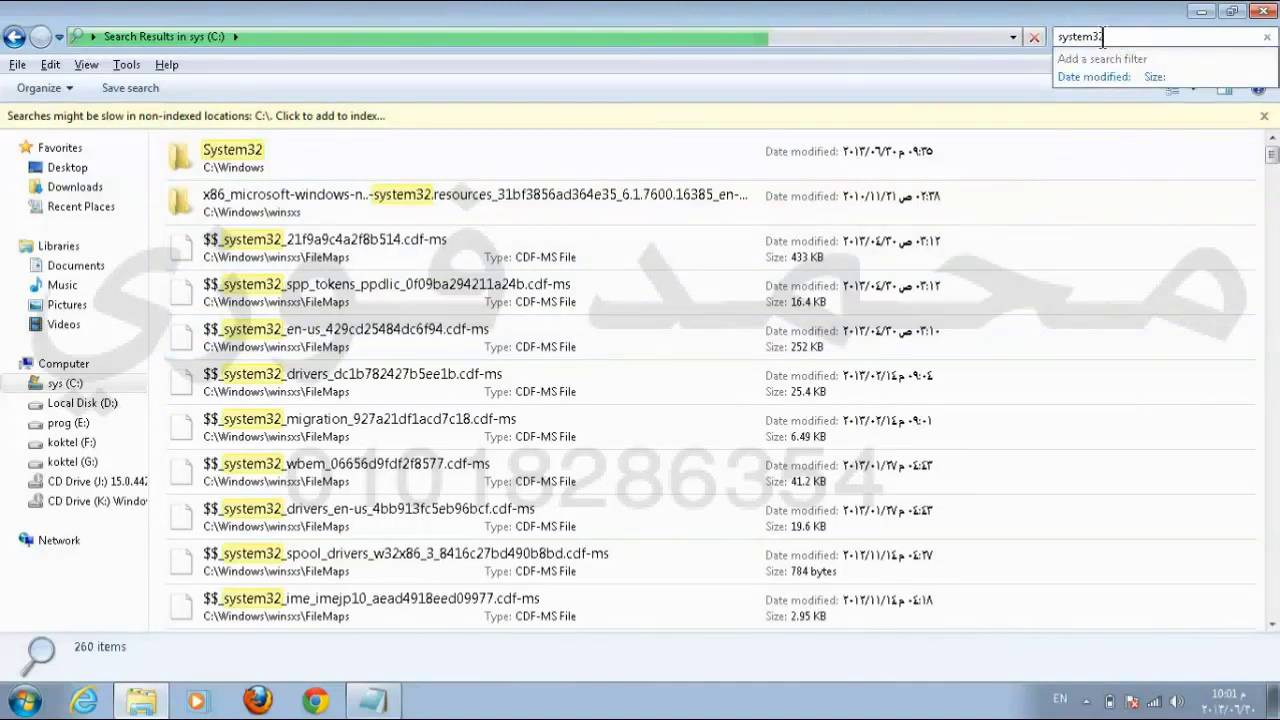
key(BackSpace)
key(BackSpace)
key(BackSpace)
key(BackSpace)
key(BackSpace)
key(BackSpace)
key(BackSpace)
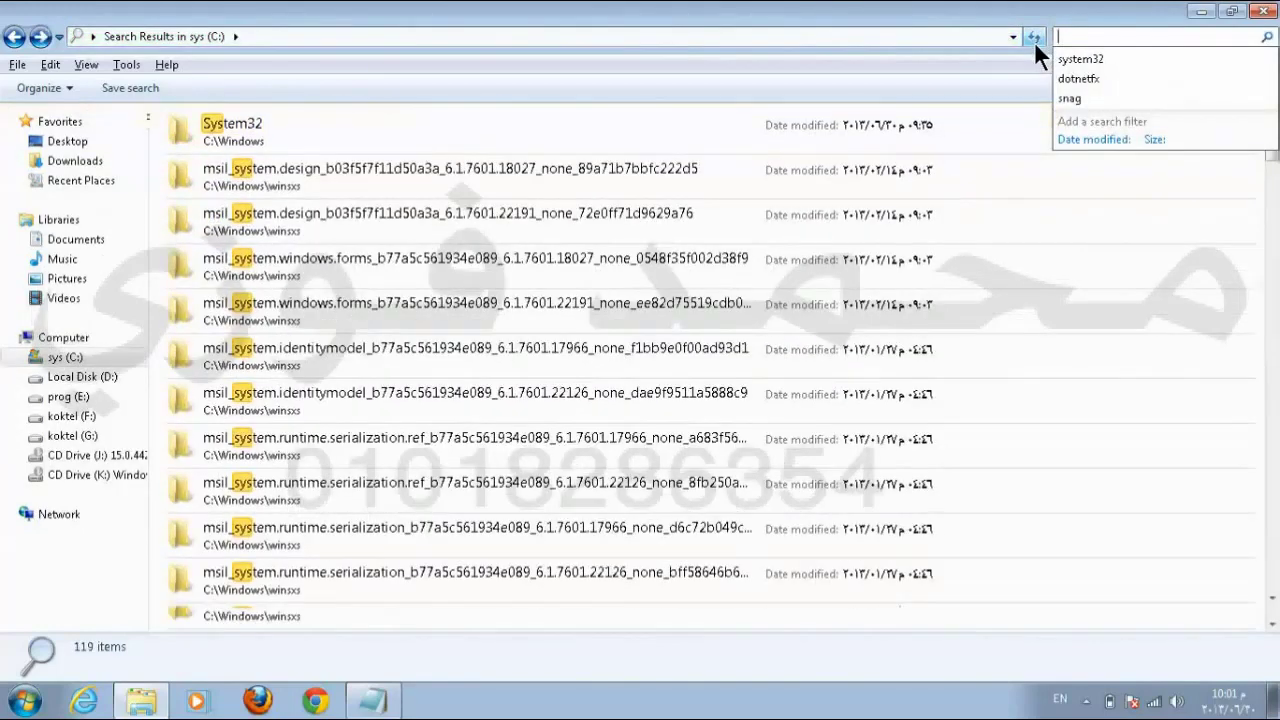
key(BackSpace)
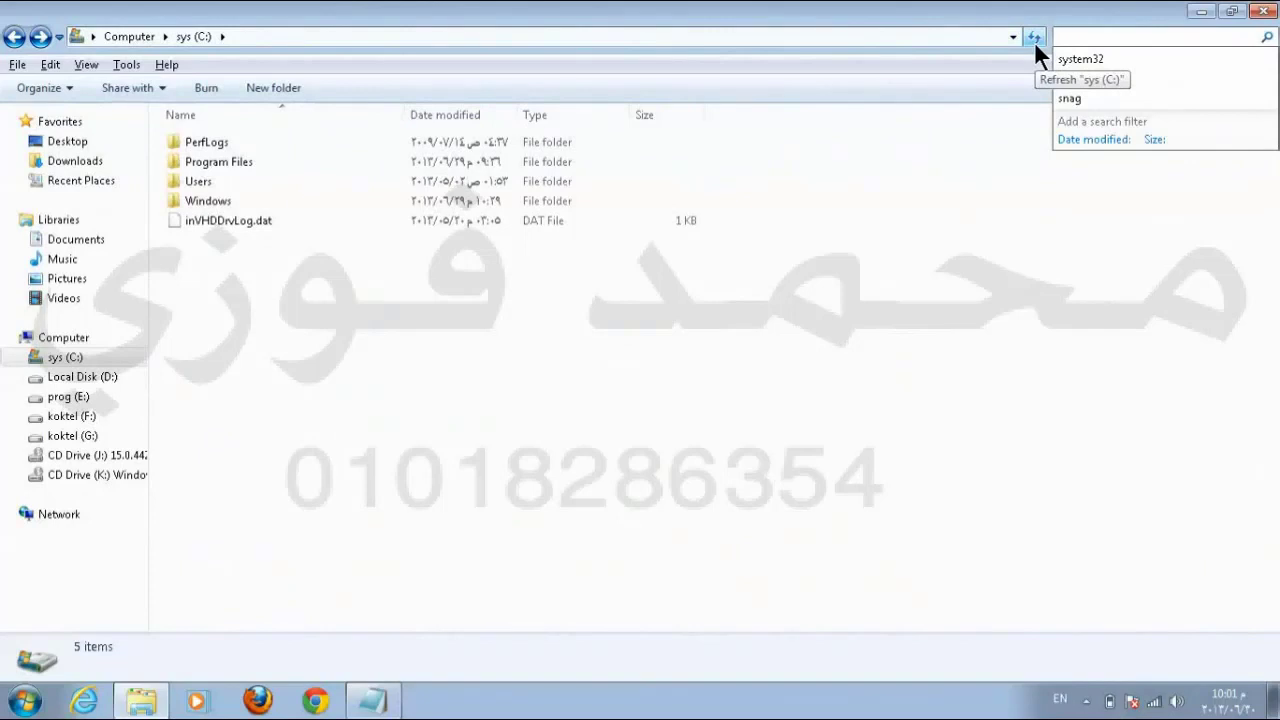
text(*)
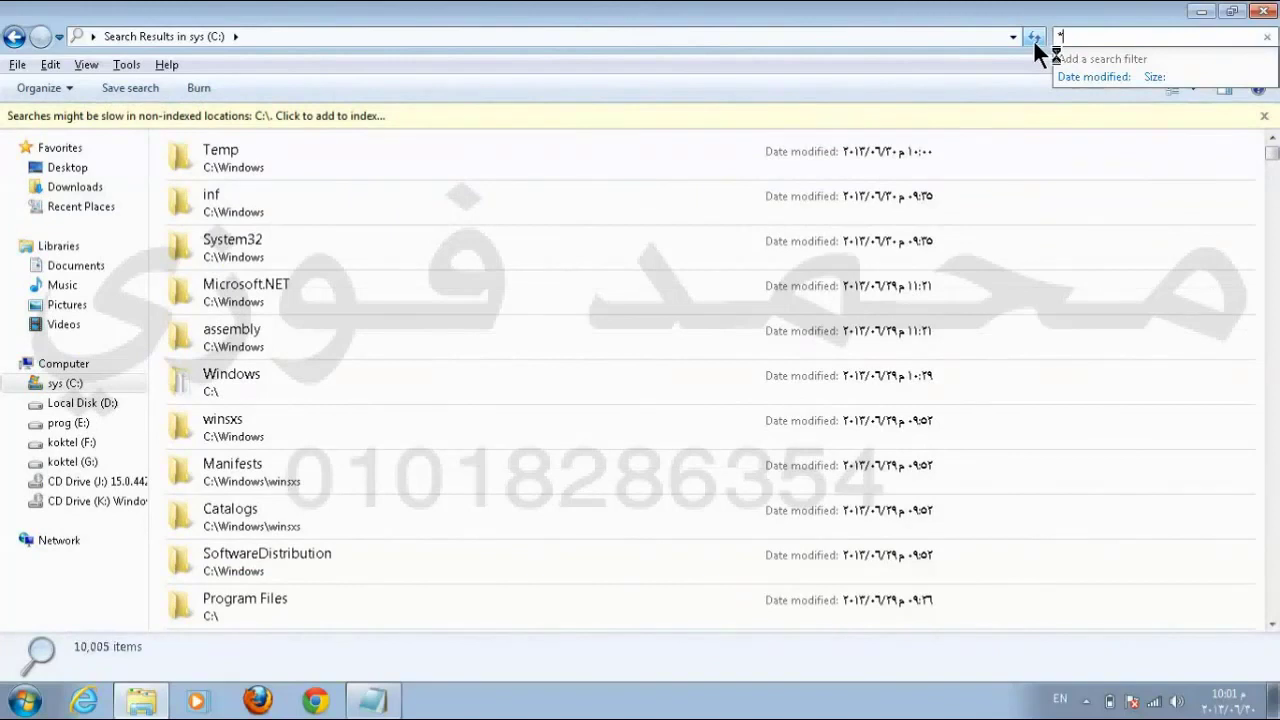
click(1034, 40)
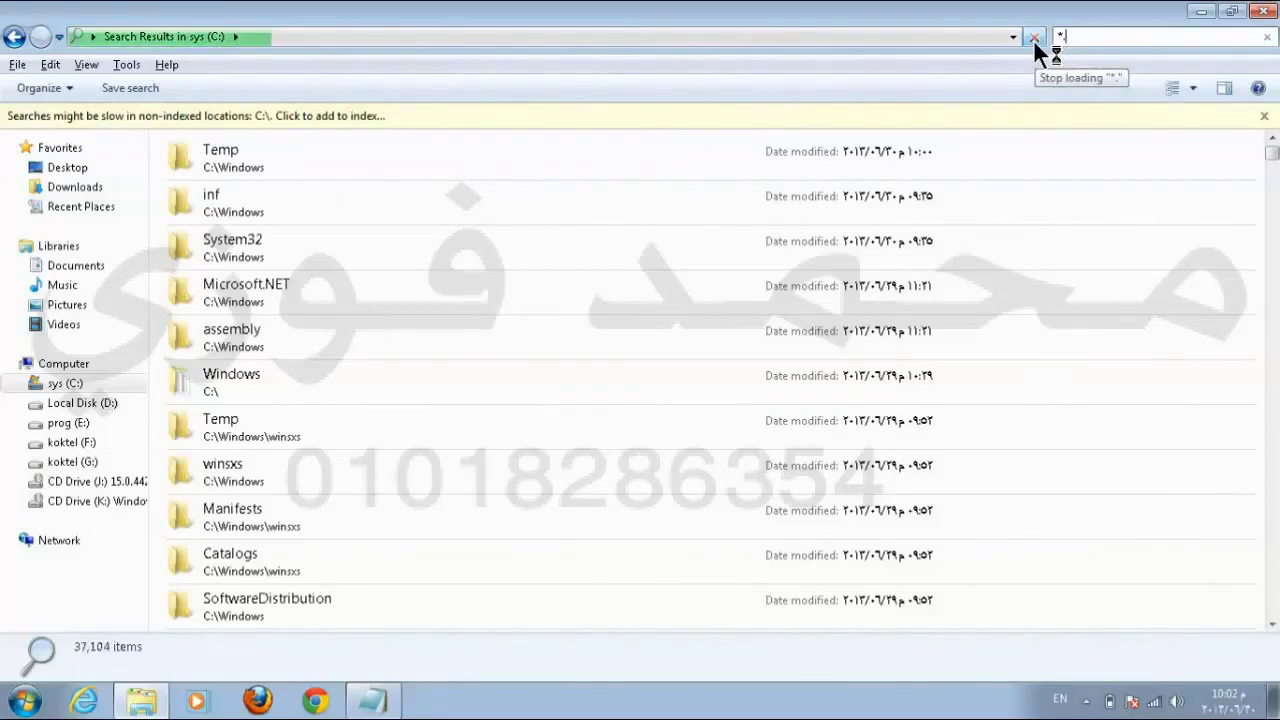
text(doc)
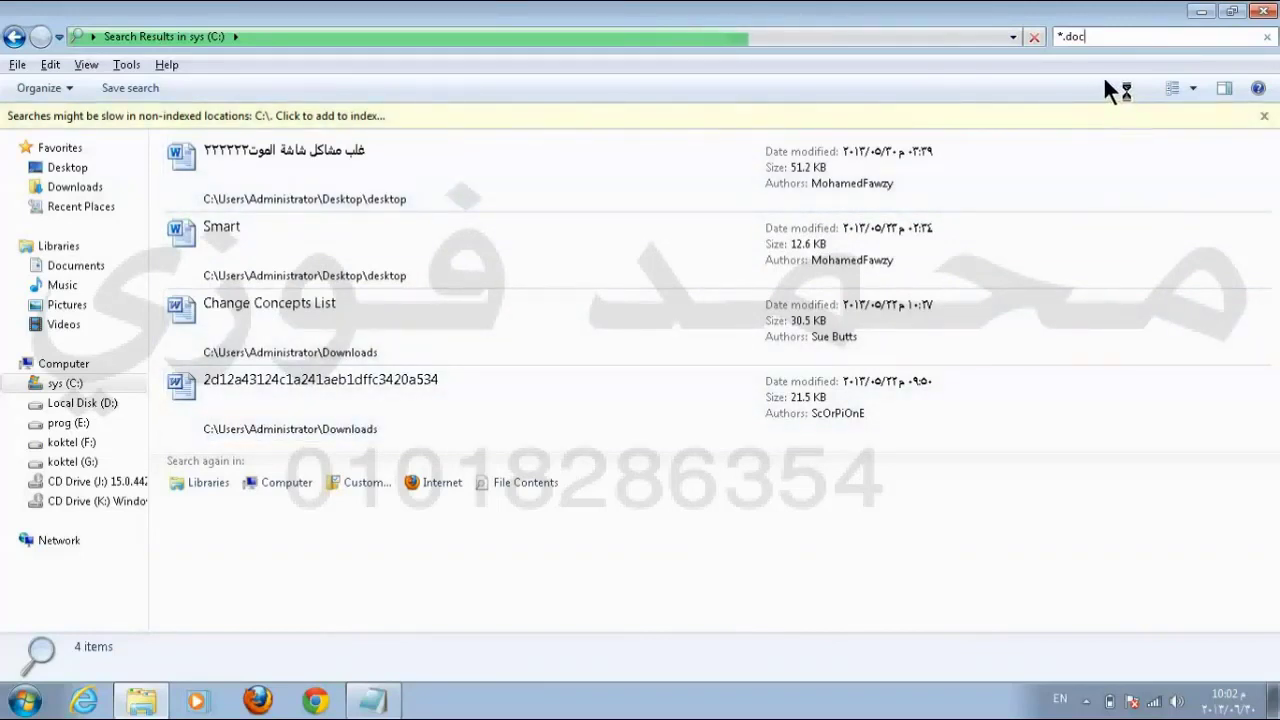
click(1093, 38)
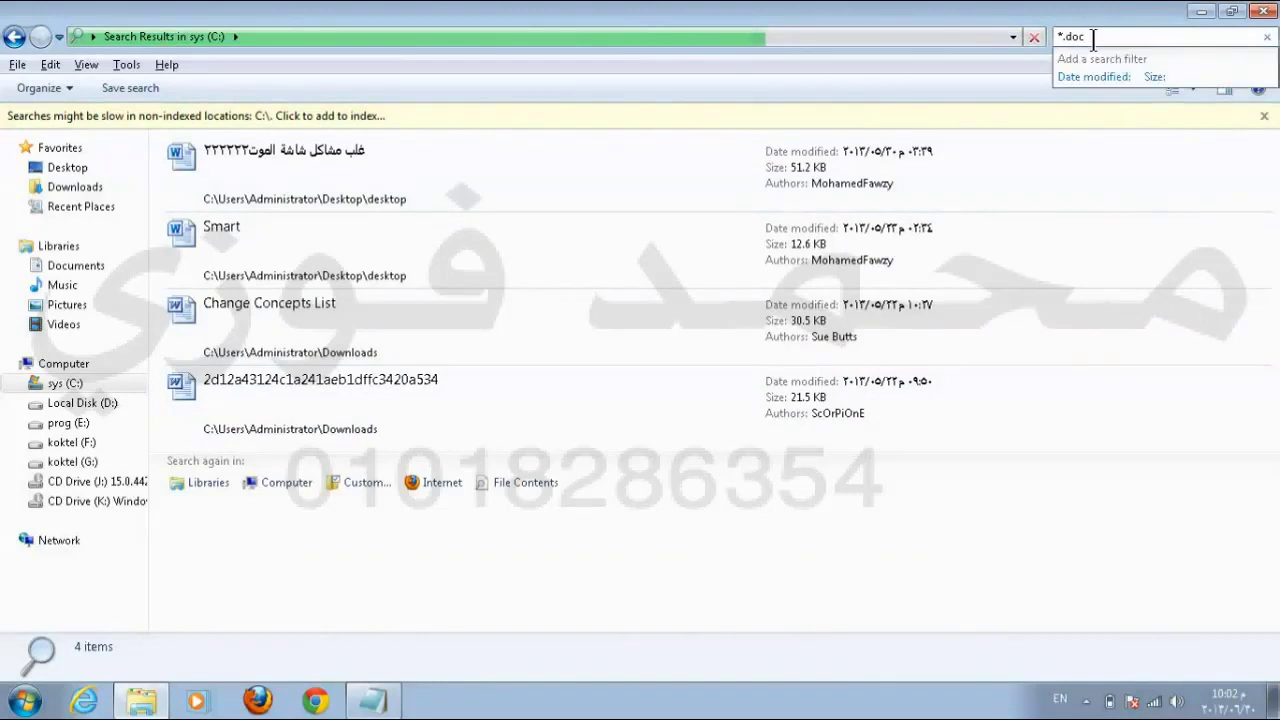
key(BackSpace)
key(BackSpace)
key(BackSpace)
key(BackSpace)
key(BackSpace)
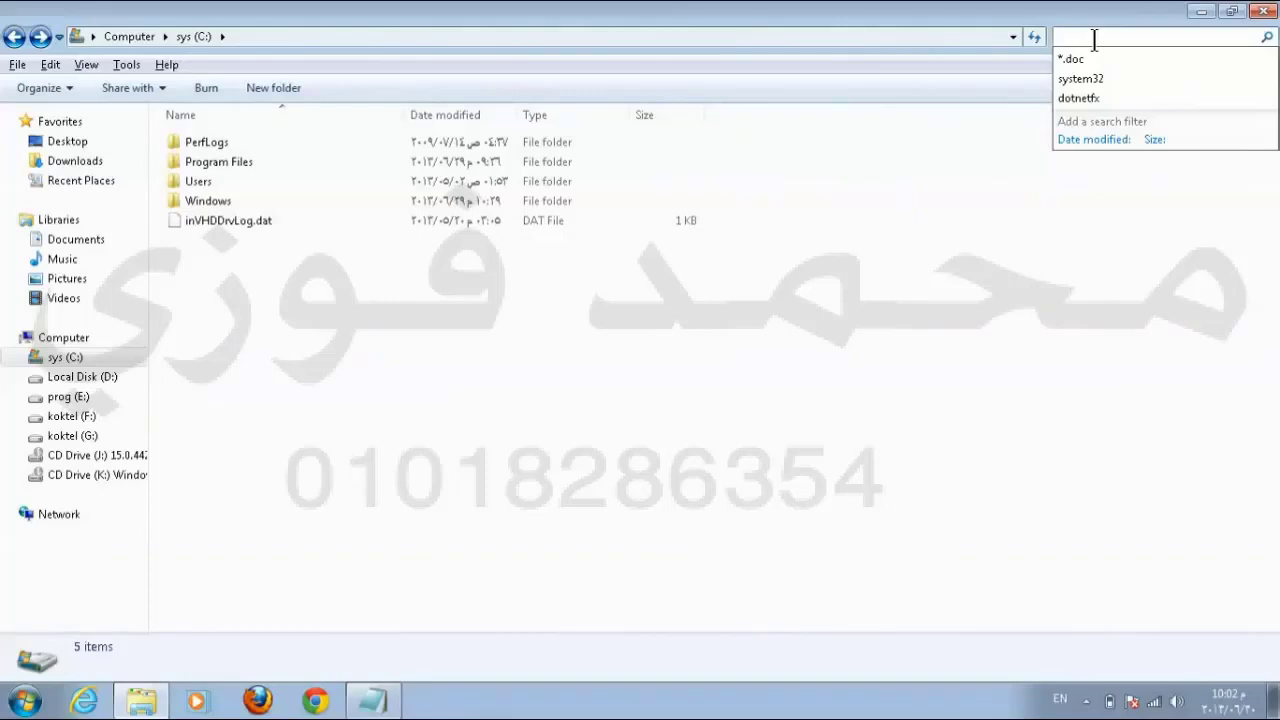
Step: Filter the sys (C:) search by Date modified to files changed on 29 June 2013
key(Escape)
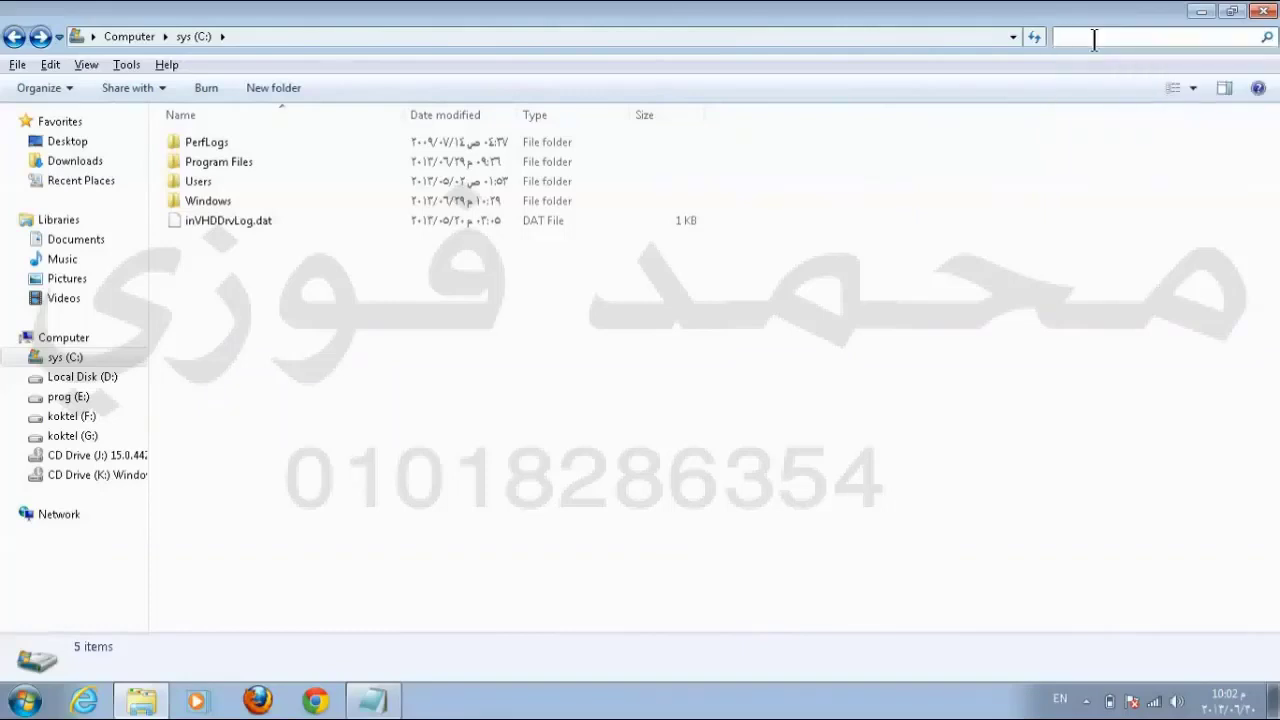
click(1095, 38)
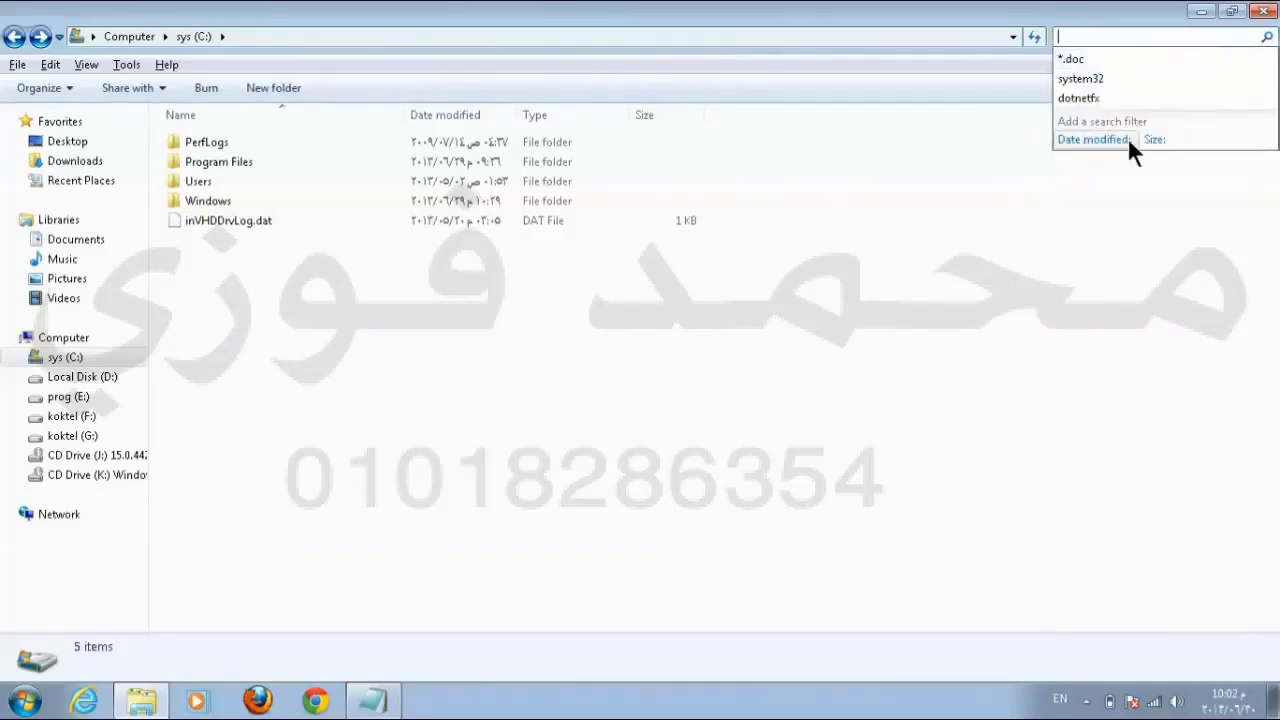
click(1087, 137)
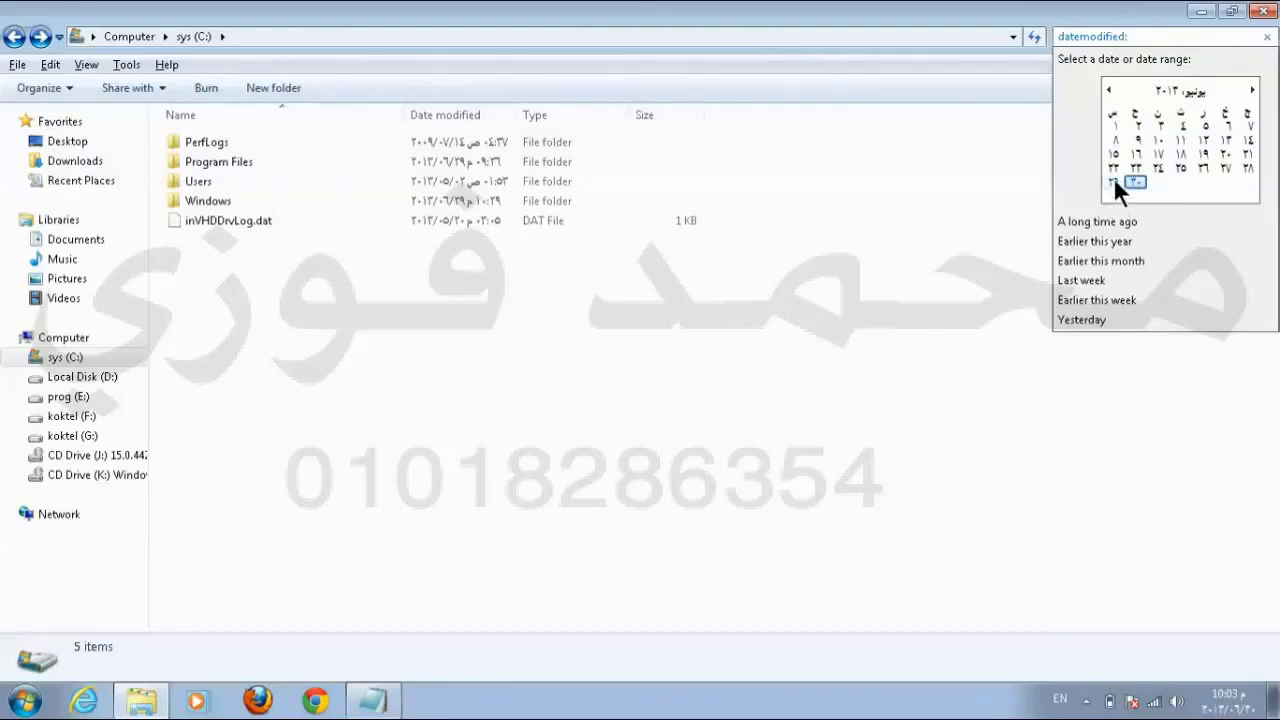
click(1112, 177)
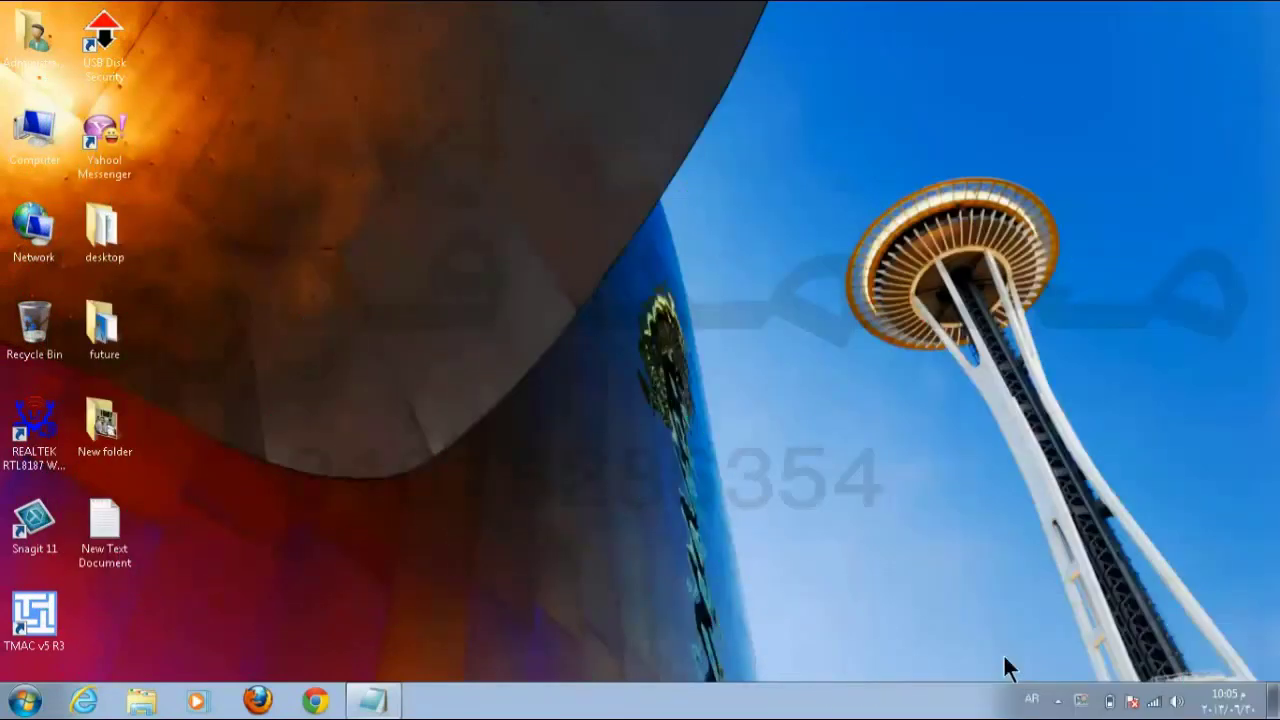
Step: Launch Paint from Start > All Programs > Accessories
click(26, 702)
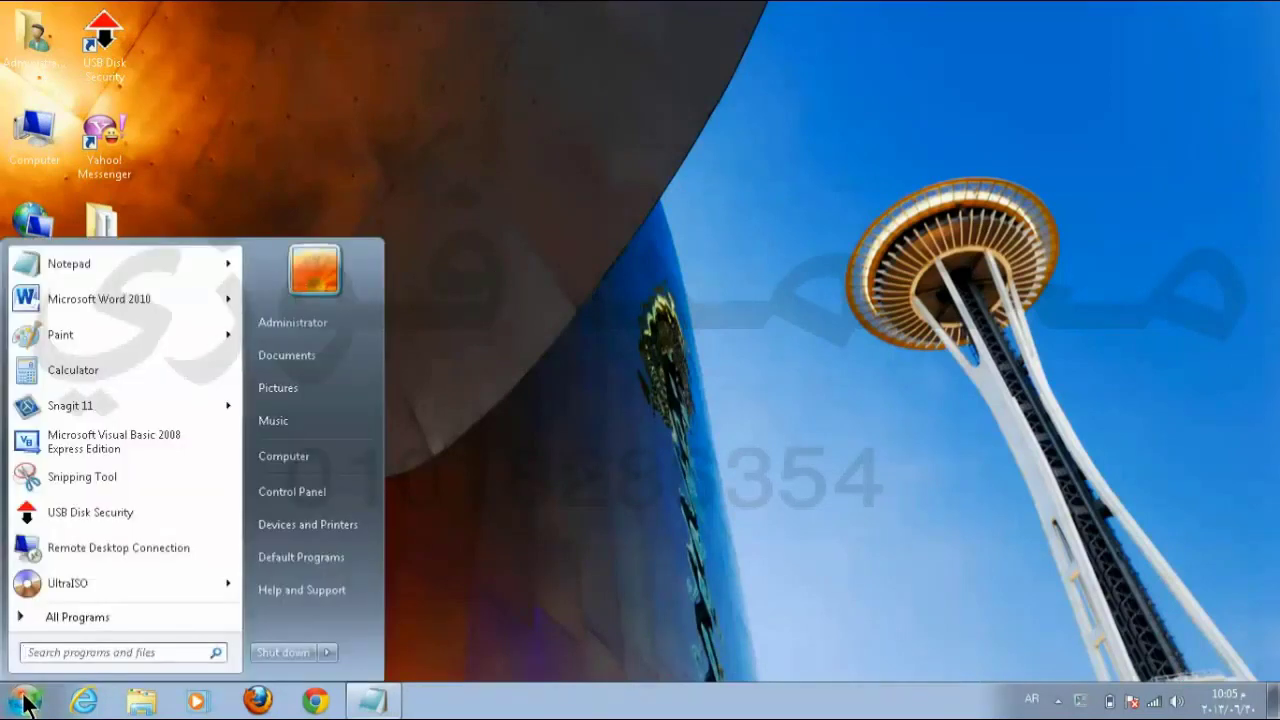
click(73, 617)
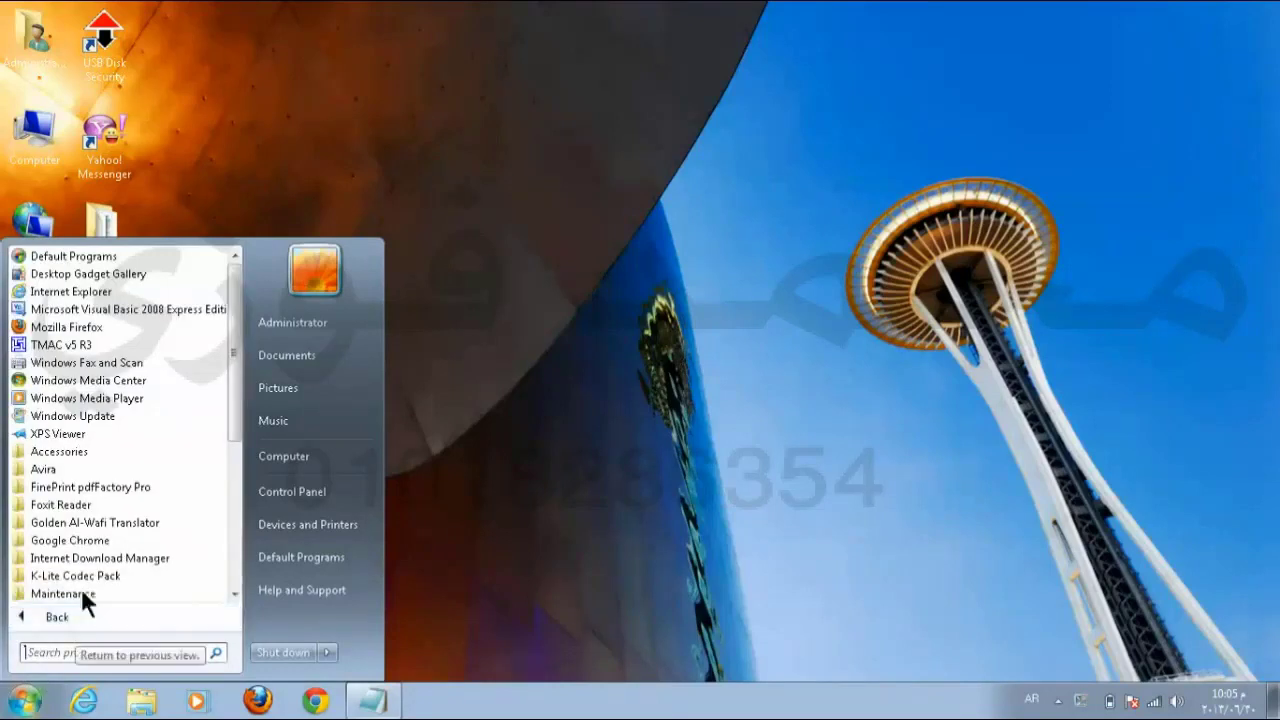
click(79, 451)
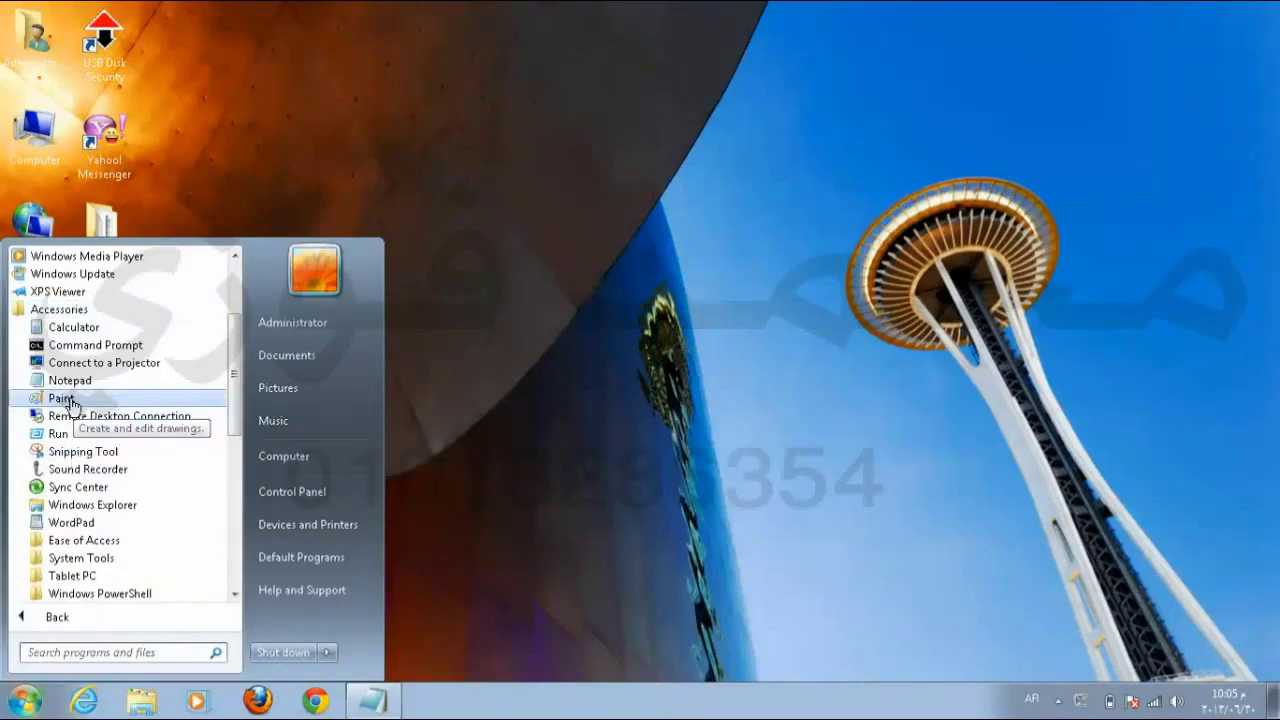
click(62, 399)
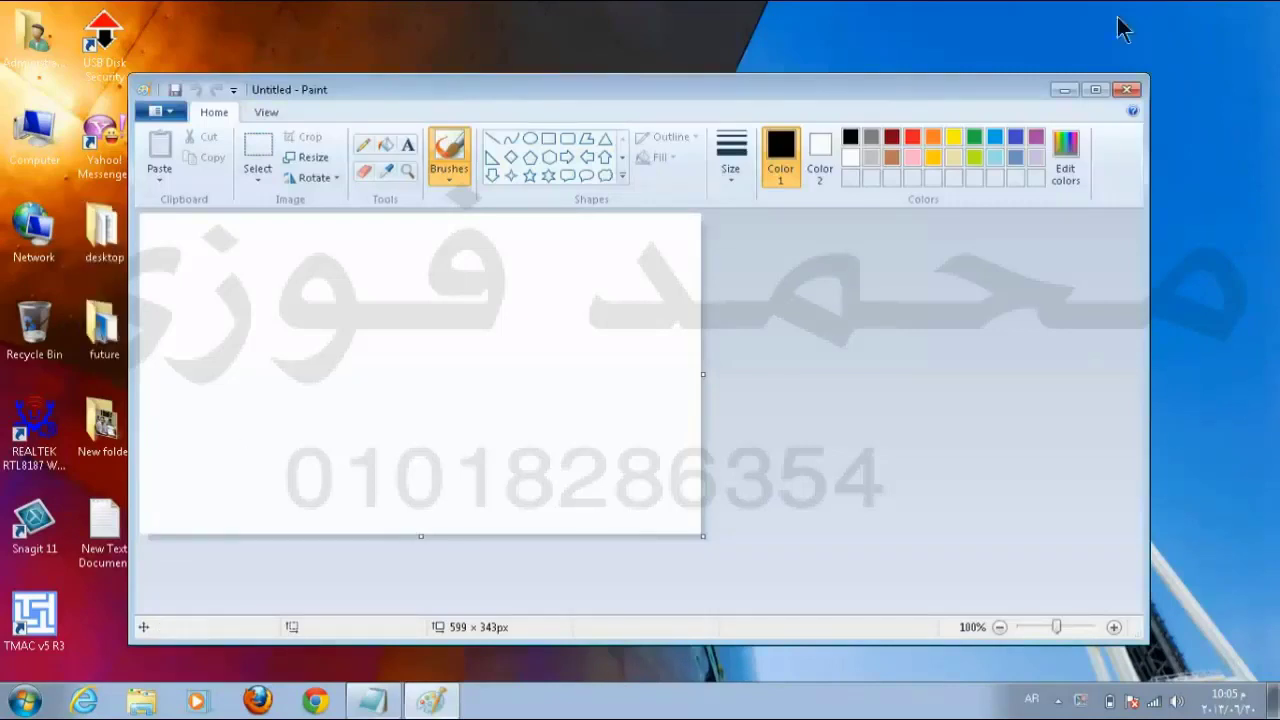
Step: Maximize Paint, enlarge the canvas to about 987 × 515 px, and draw a rounded black speech bubble
click(1099, 87)
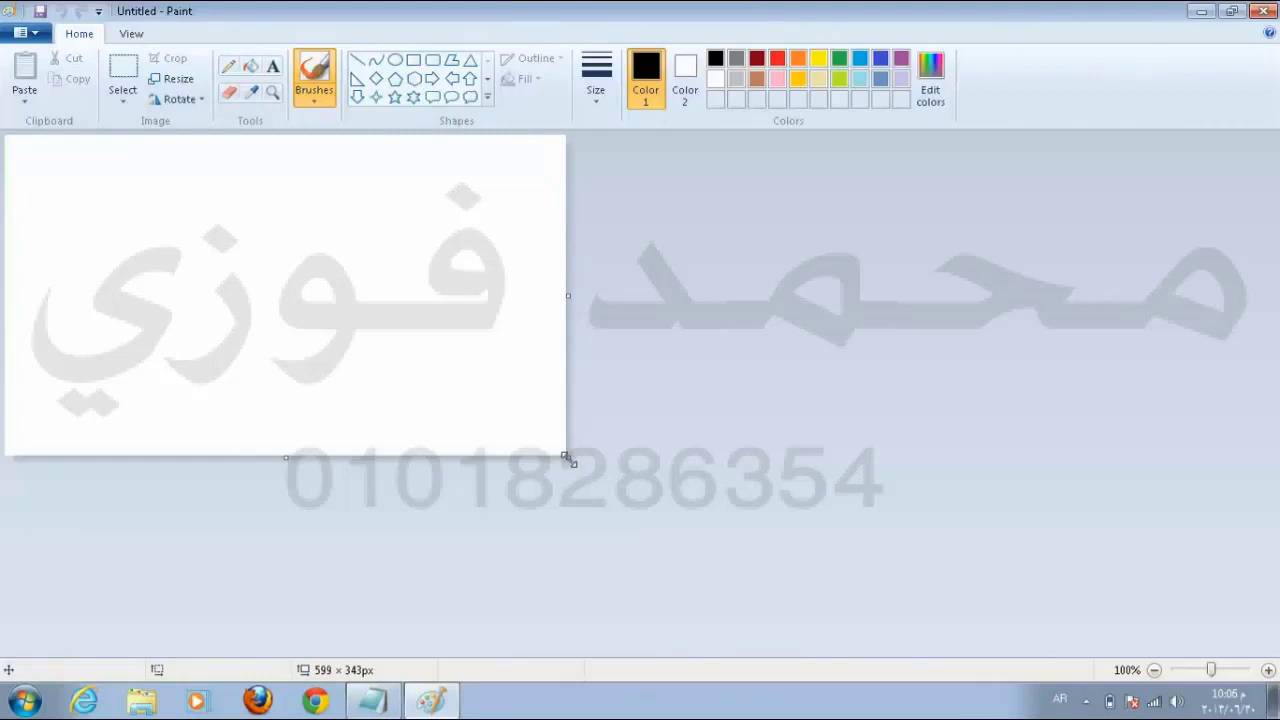
drag(567, 459, 929, 617)
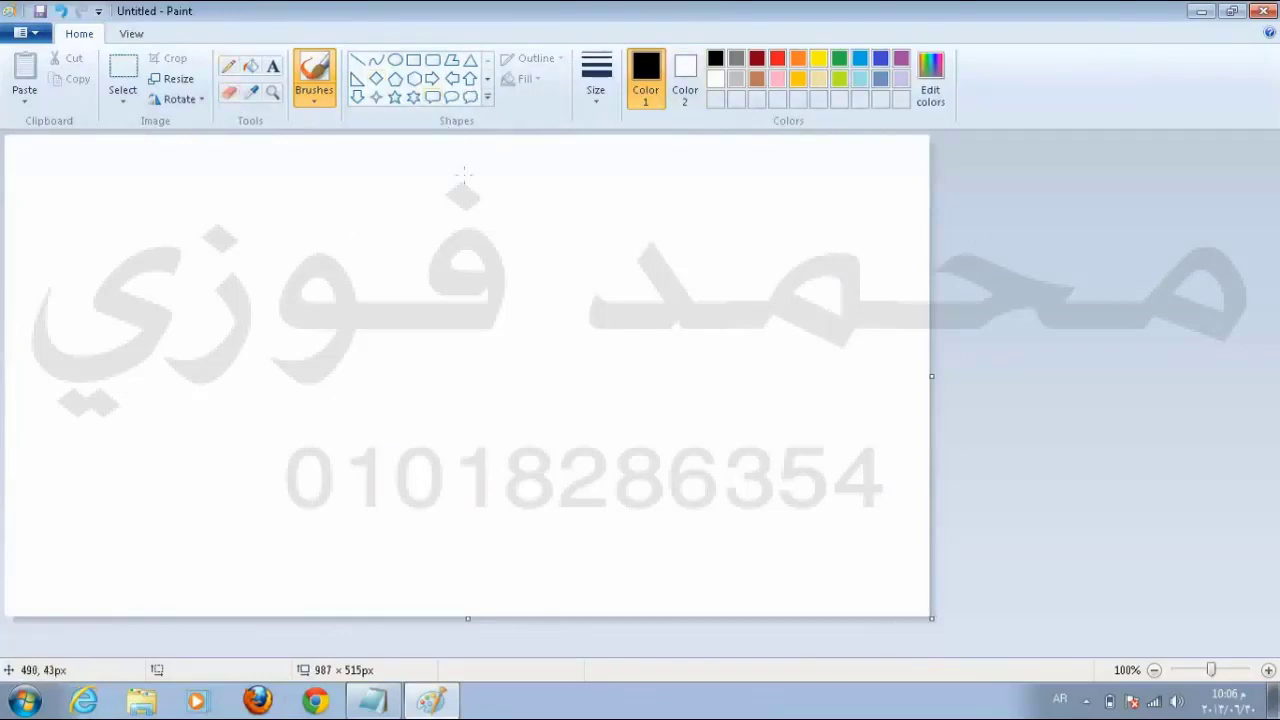
click(432, 96)
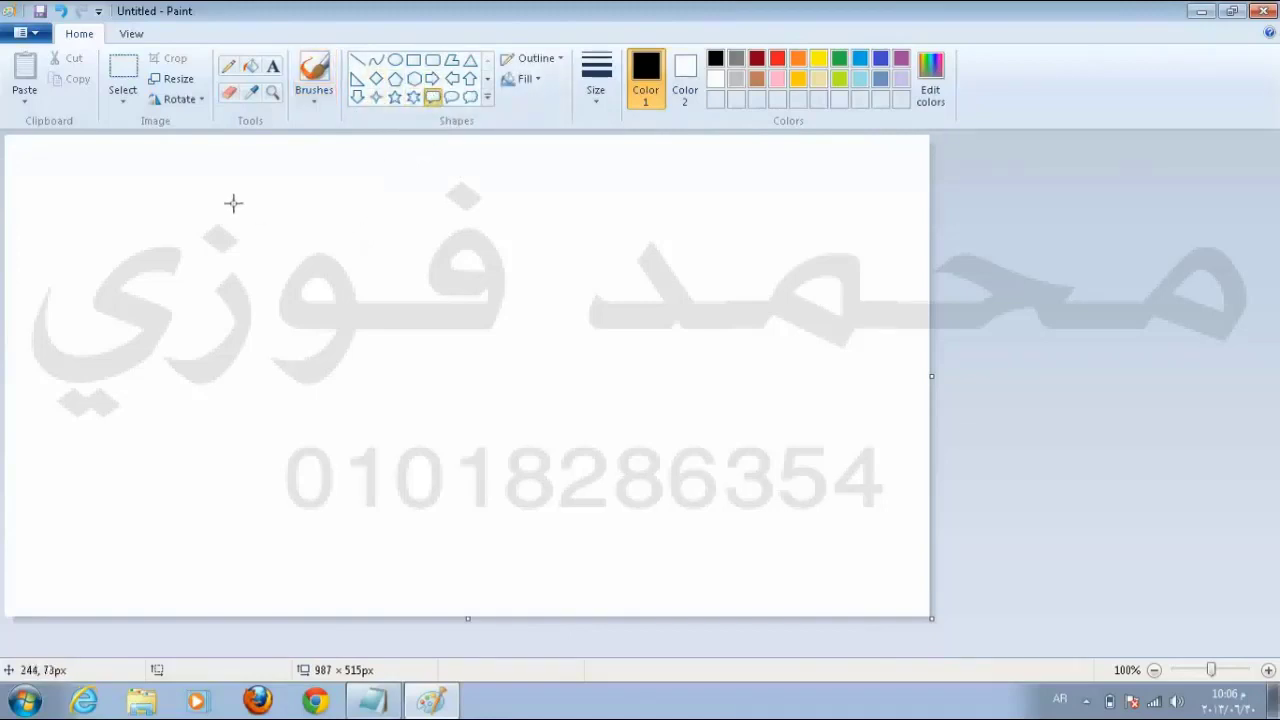
drag(233, 203, 657, 388)
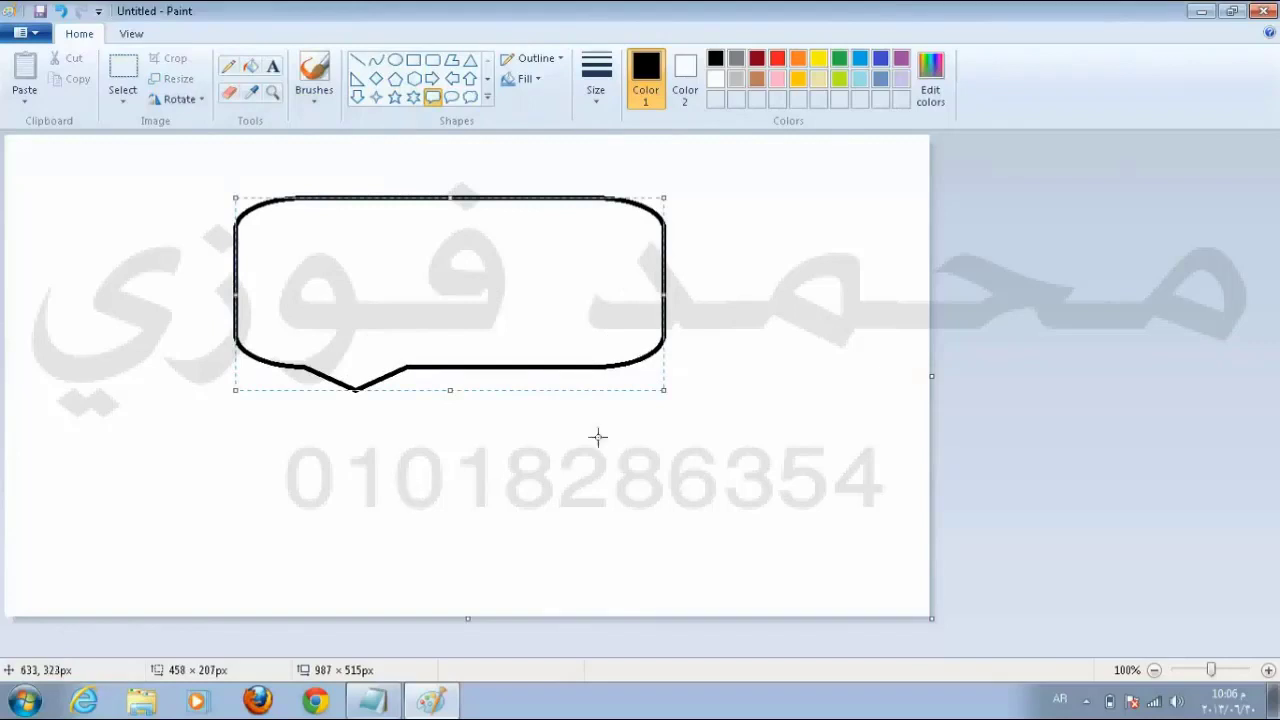
mouse_move(661, 388)
mouse_down()
mouse_move(560, 340)
mouse_move(650, 384)
mouse_up()
mouse_move(652, 193)
mouse_down()
mouse_move(564, 249)
mouse_move(703, 189)
mouse_move(563, 262)
mouse_move(675, 200)
mouse_up()
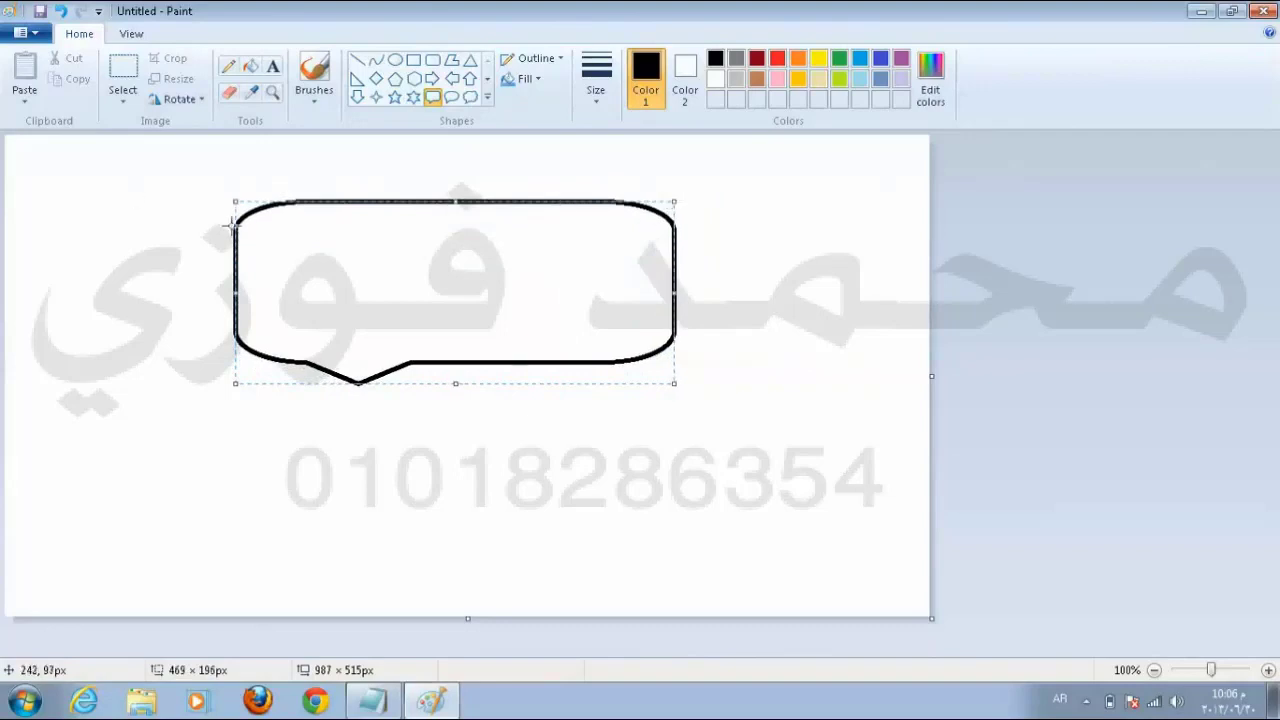
drag(238, 381, 390, 392)
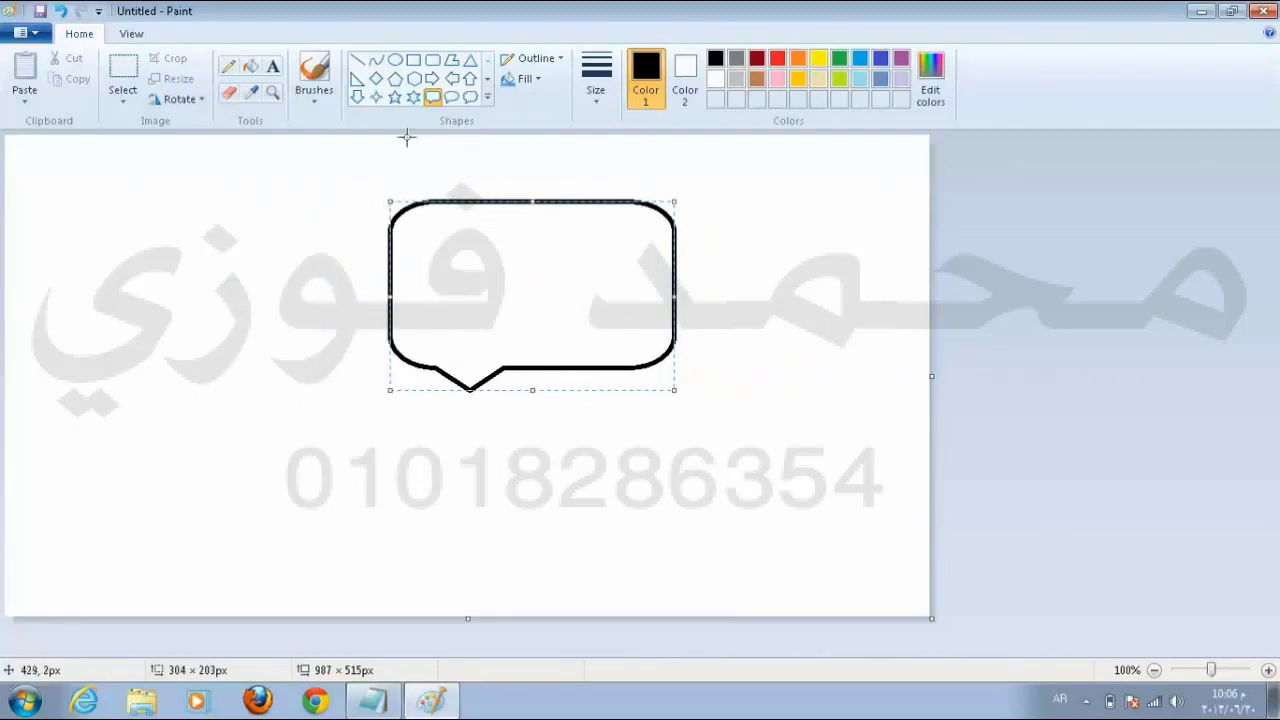
click(413, 97)
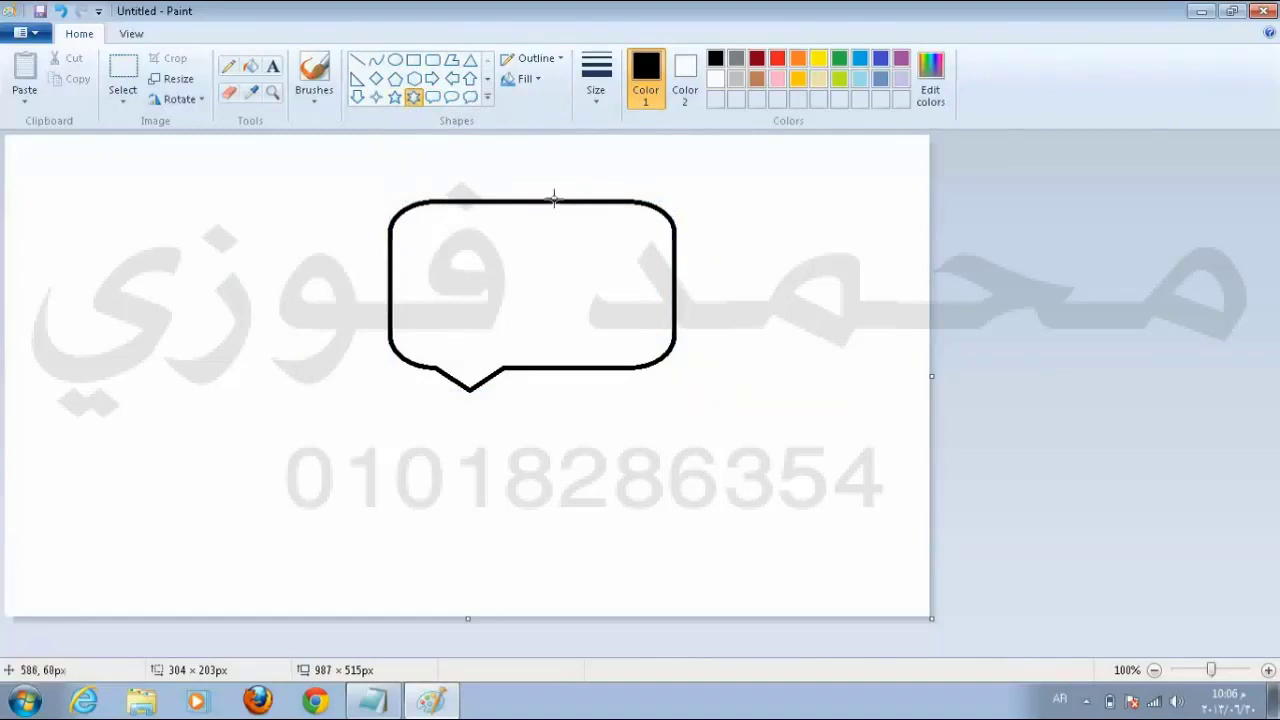
Step: Draw a red six-point star with the thickest outline to the left of the bubble
click(778, 58)
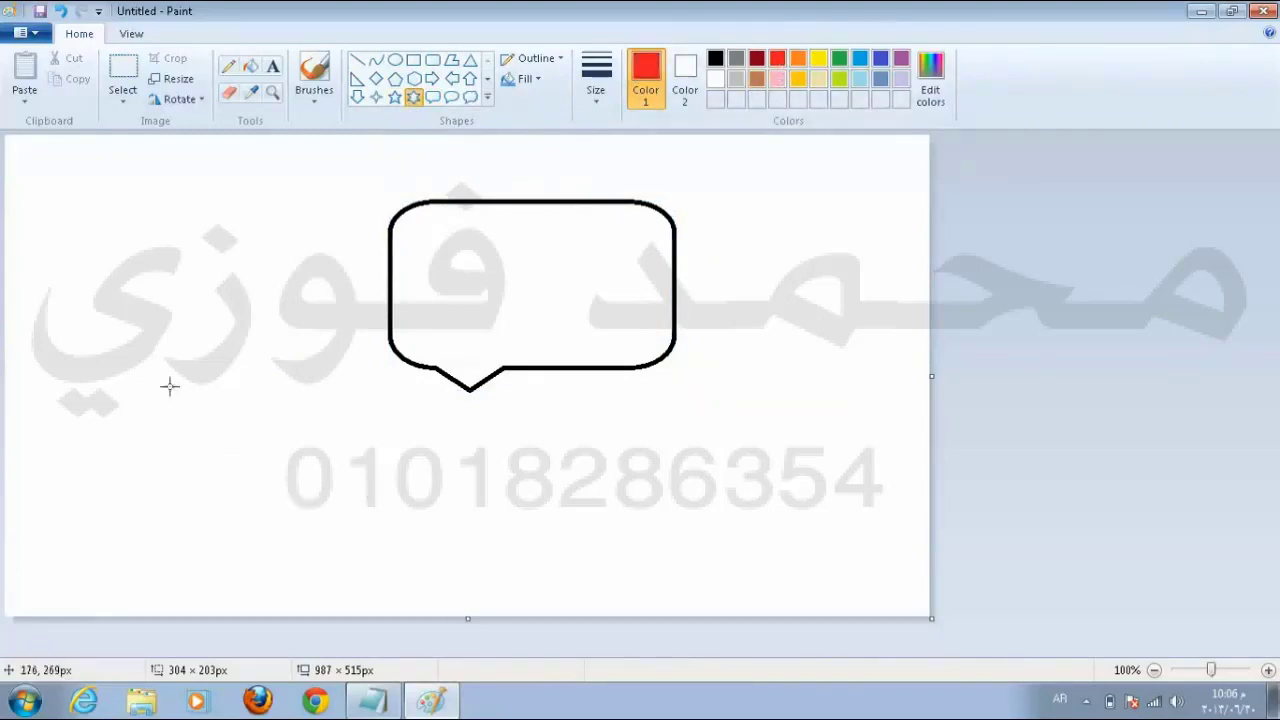
mouse_move(110, 280)
mouse_down()
mouse_move(269, 394)
mouse_move(313, 448)
mouse_up()
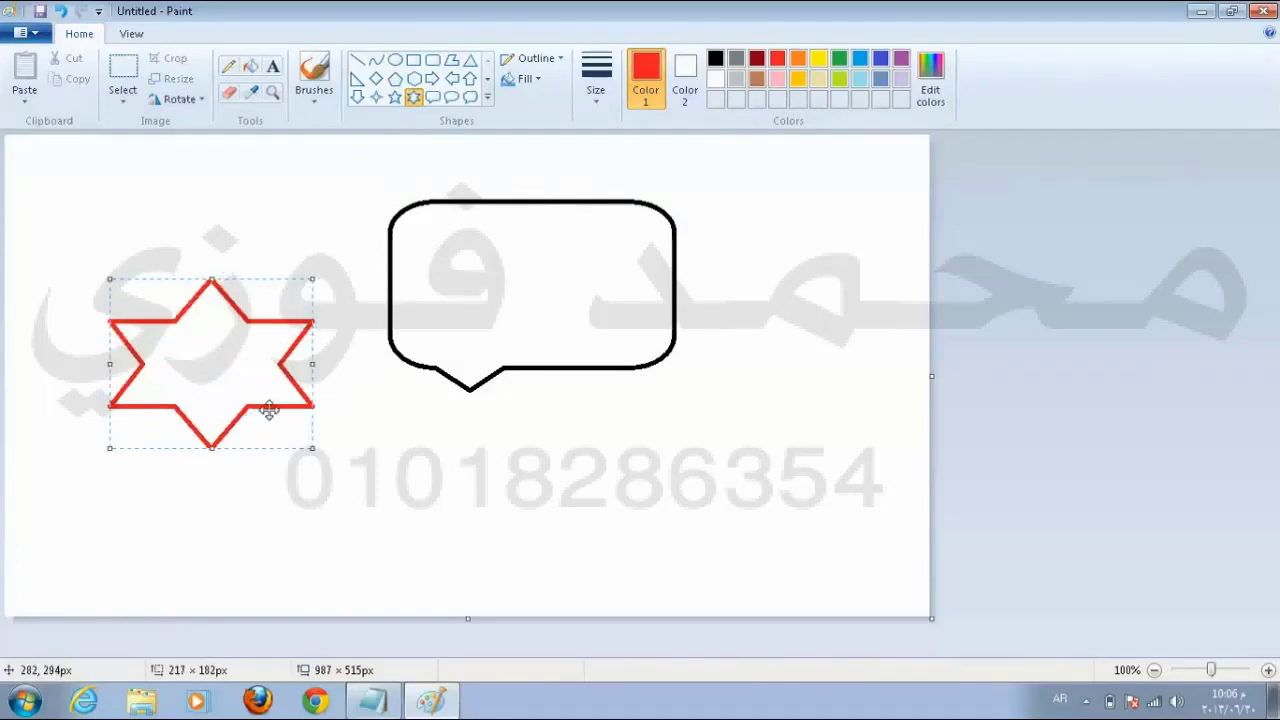
click(597, 105)
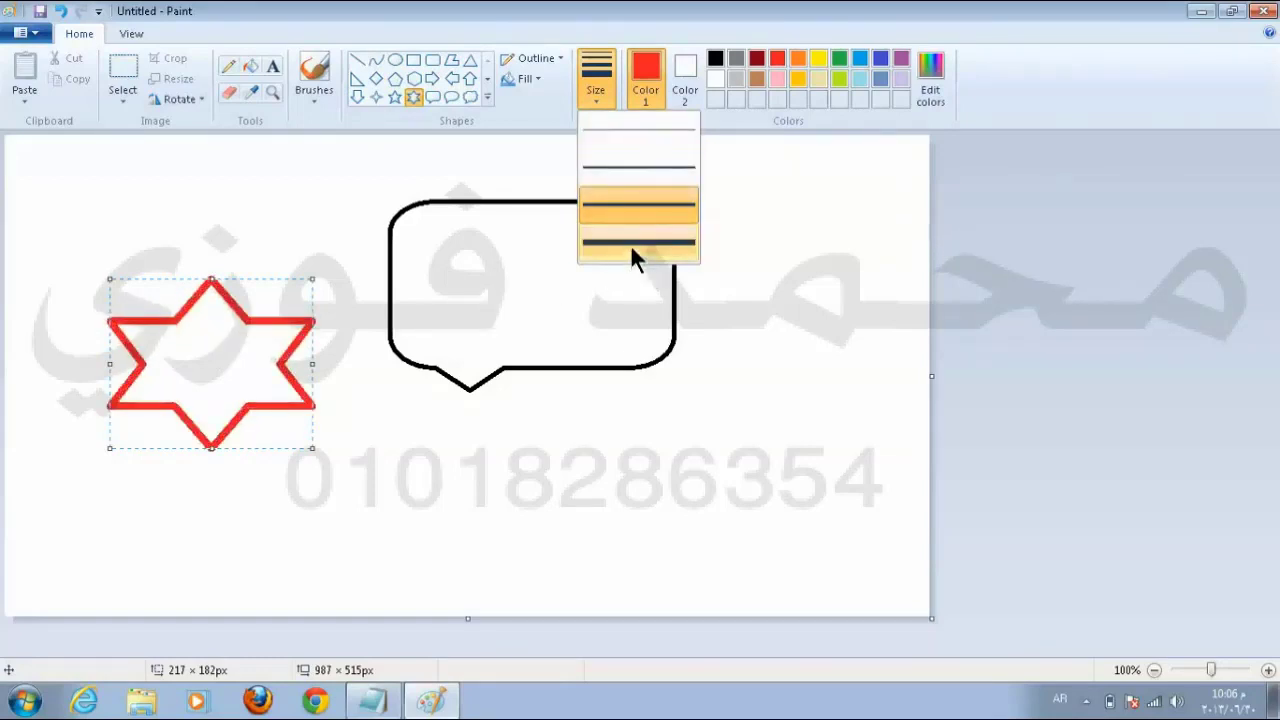
click(630, 243)
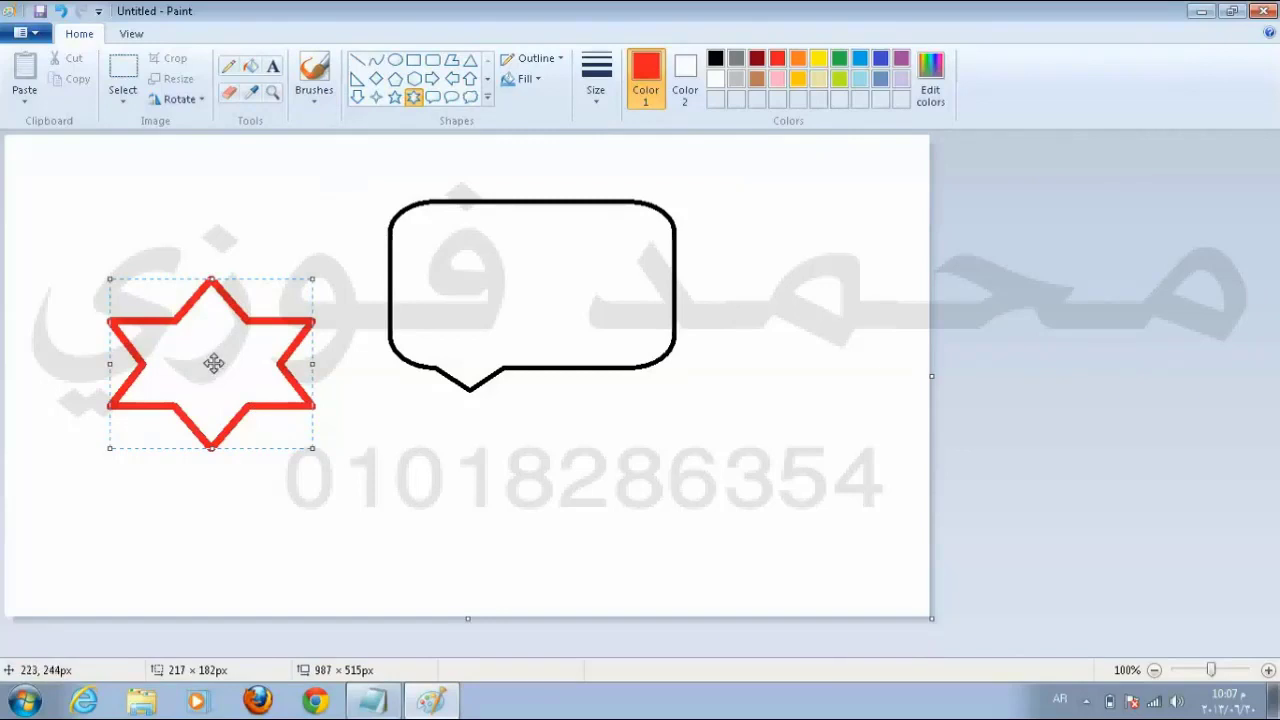
click(250, 66)
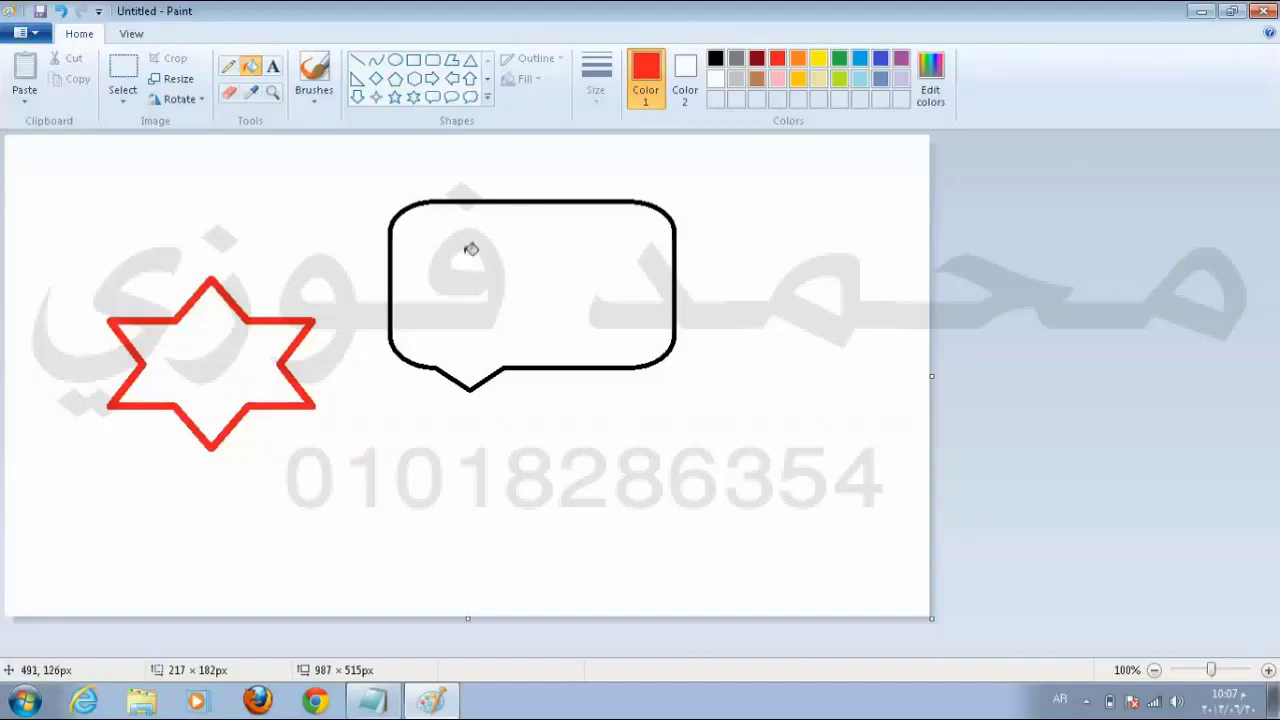
Step: Fill the speech bubble with red and the star's interior with light pink
click(516, 259)
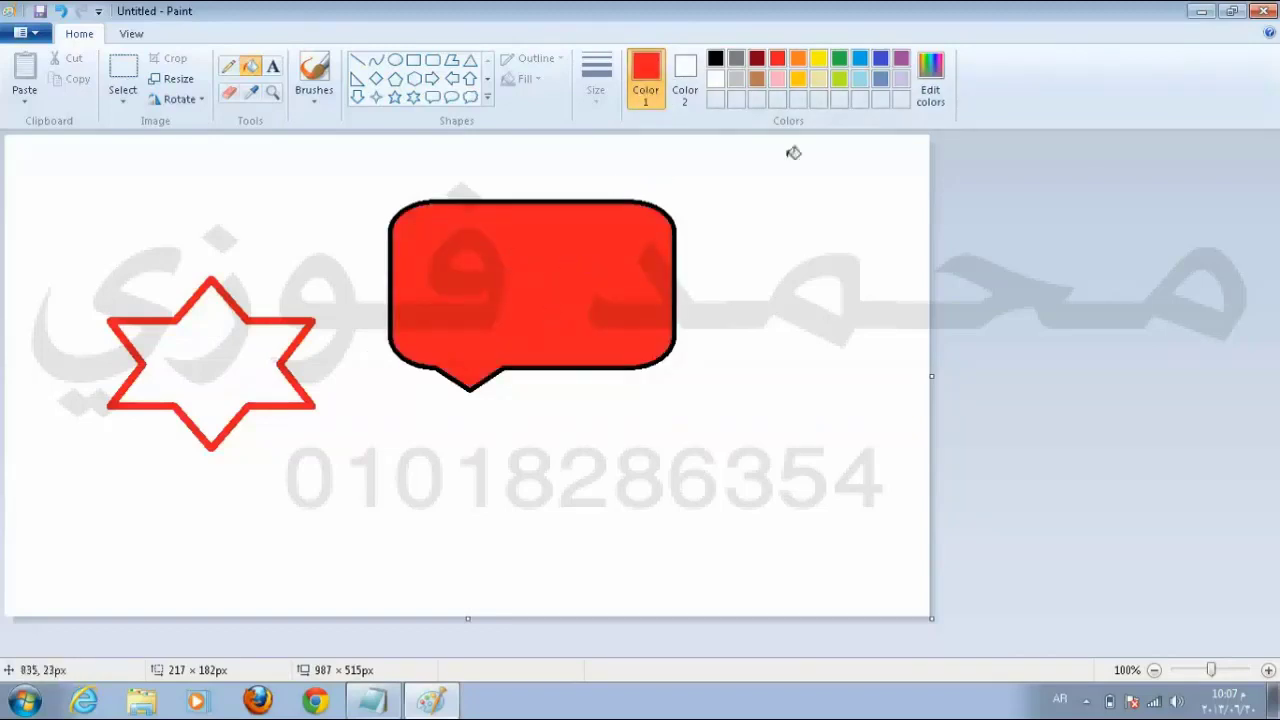
click(777, 78)
click(211, 357)
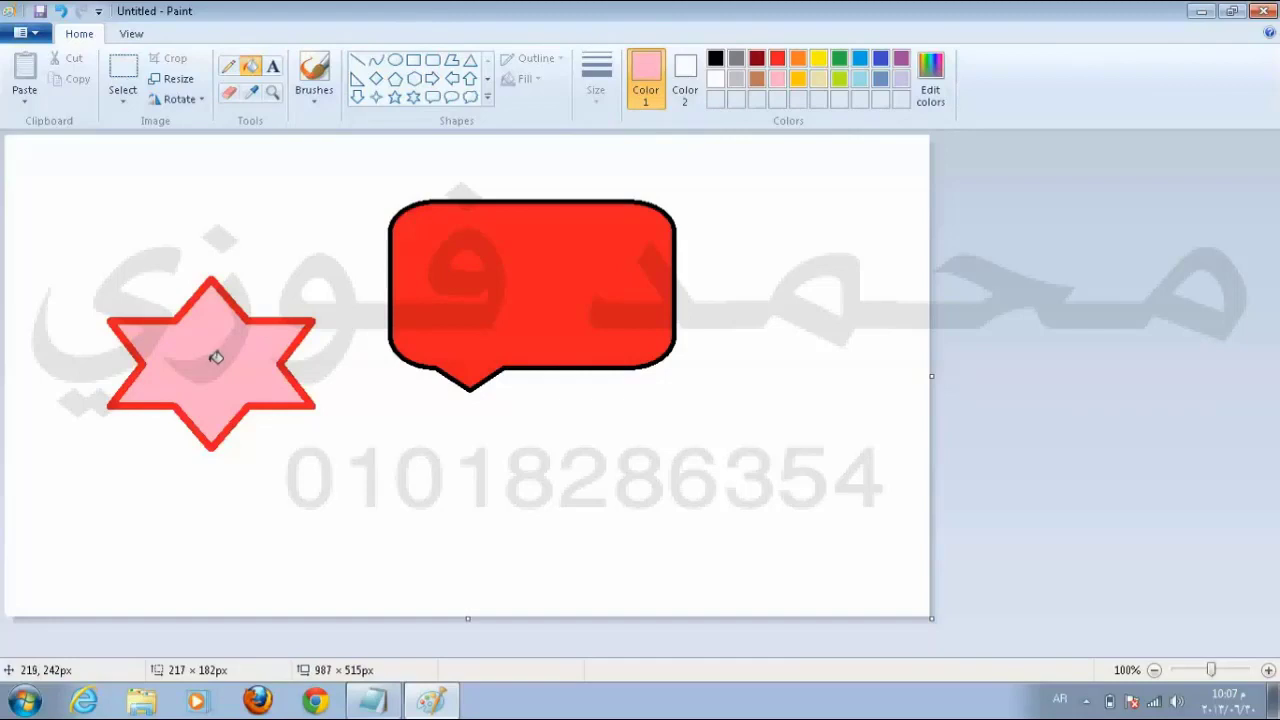
click(229, 92)
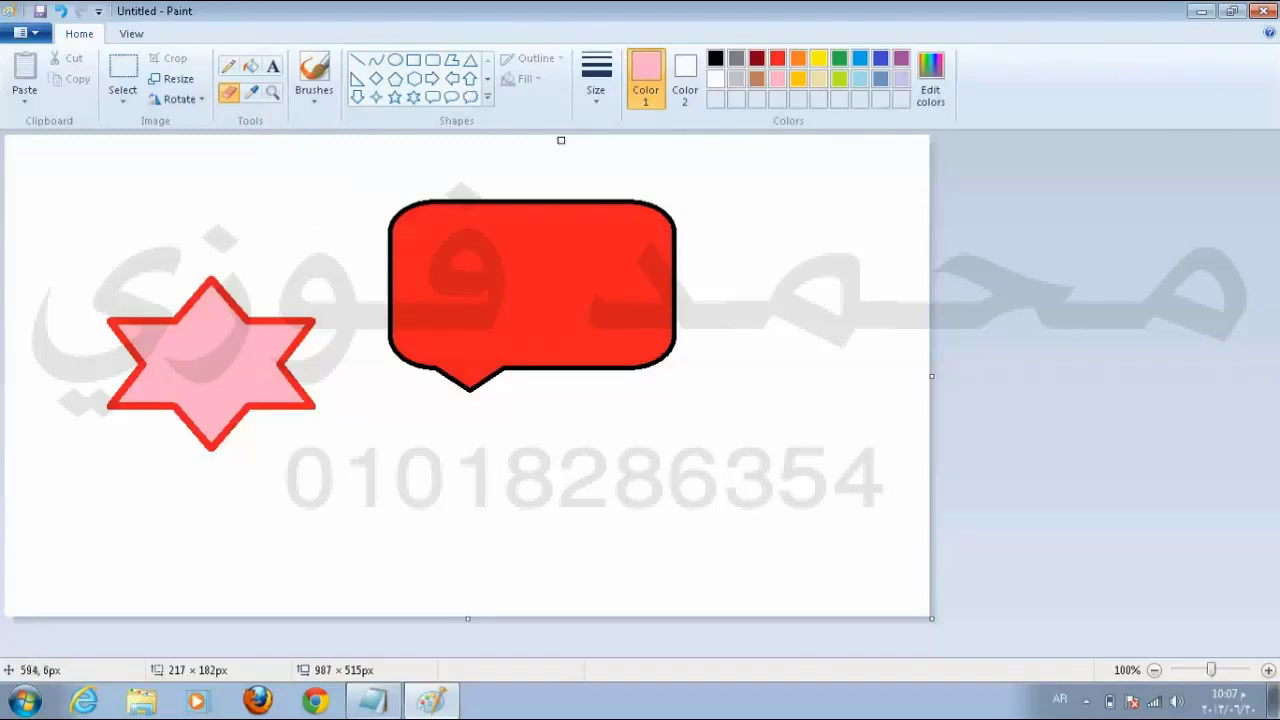
Step: Erase the whole star with the largest eraser size, enlarged further with Ctrl++
click(595, 93)
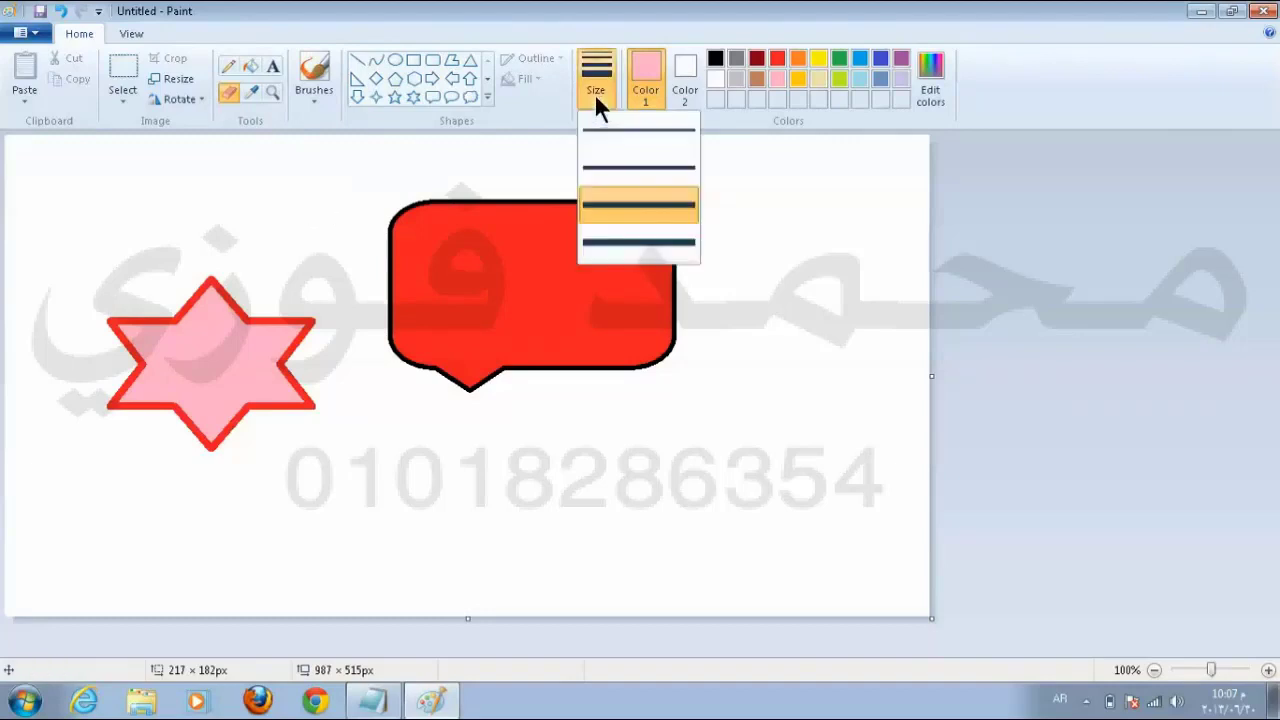
click(620, 245)
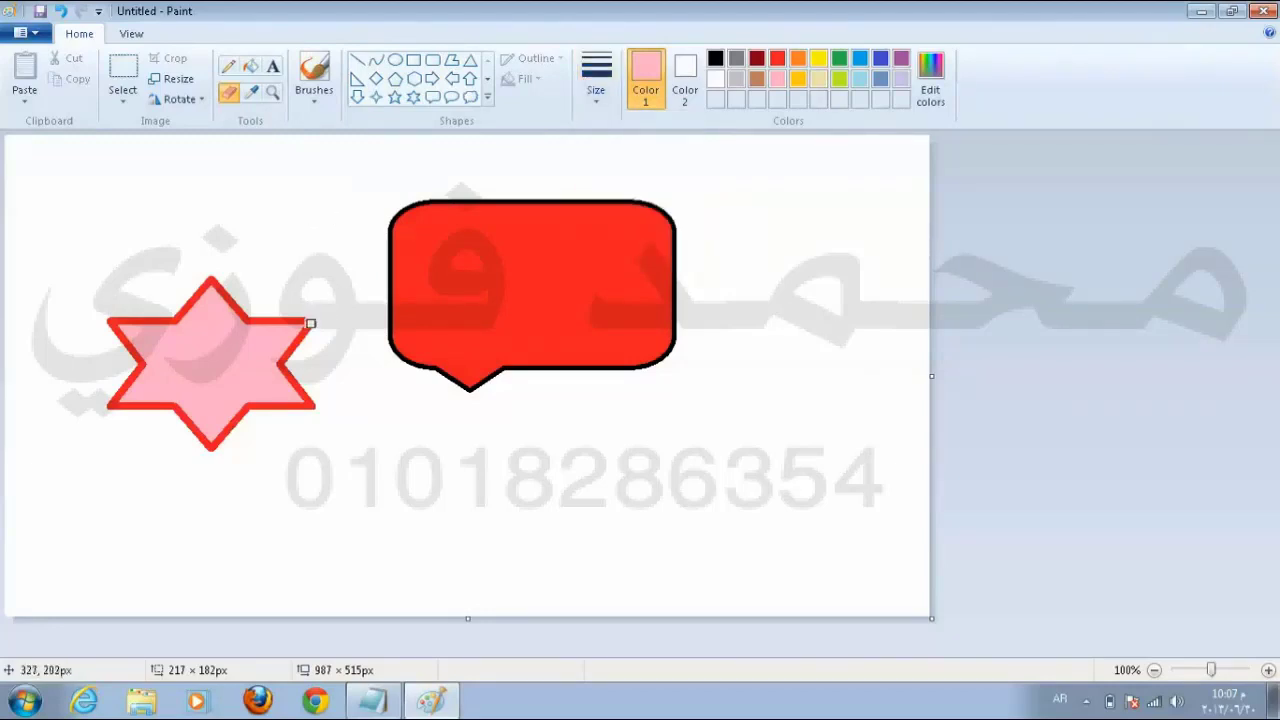
mouse_move(310, 323)
mouse_down()
mouse_move(294, 351)
mouse_move(289, 334)
mouse_move(286, 366)
mouse_move(283, 354)
mouse_move(300, 397)
mouse_move(289, 391)
mouse_move(312, 405)
mouse_up()
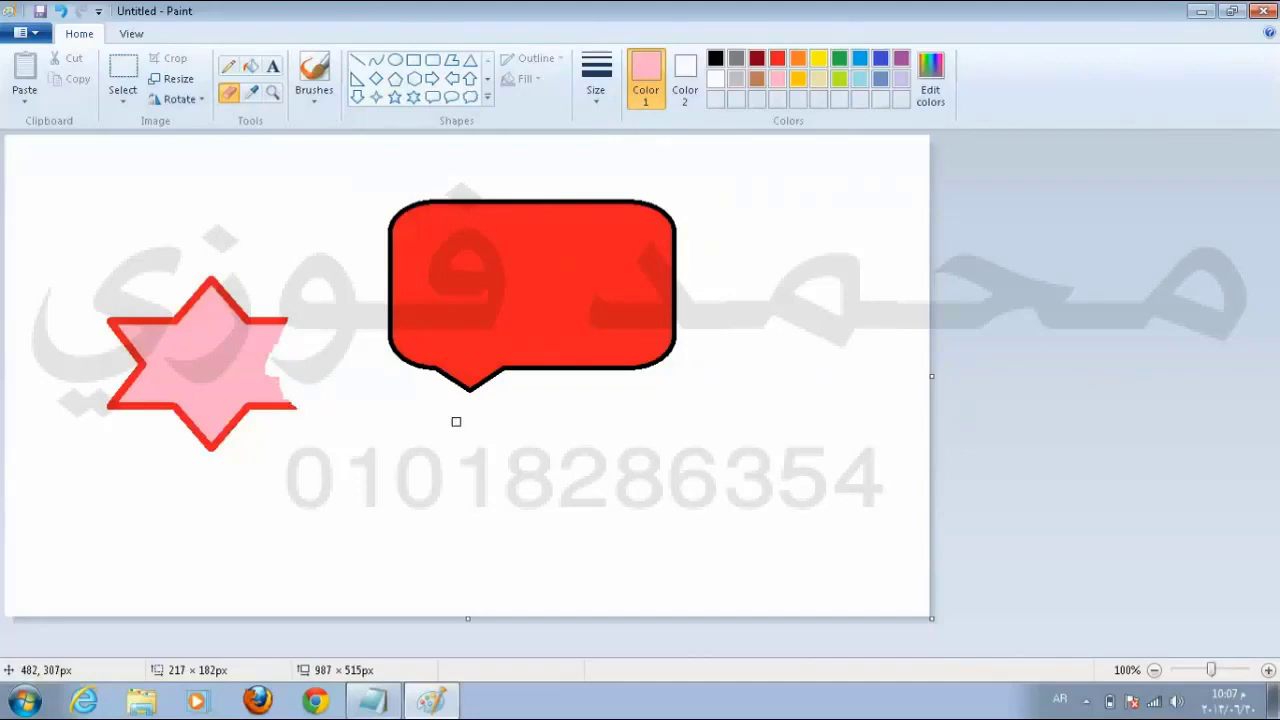
key(ctrl+plus)
key(ctrl+plus)
key(ctrl+plus)
key(ctrl+plus)
mouse_move(314, 391)
mouse_down()
mouse_move(163, 426)
mouse_move(263, 363)
mouse_move(226, 331)
mouse_move(149, 323)
mouse_move(117, 423)
mouse_move(180, 369)
mouse_move(191, 378)
mouse_up()
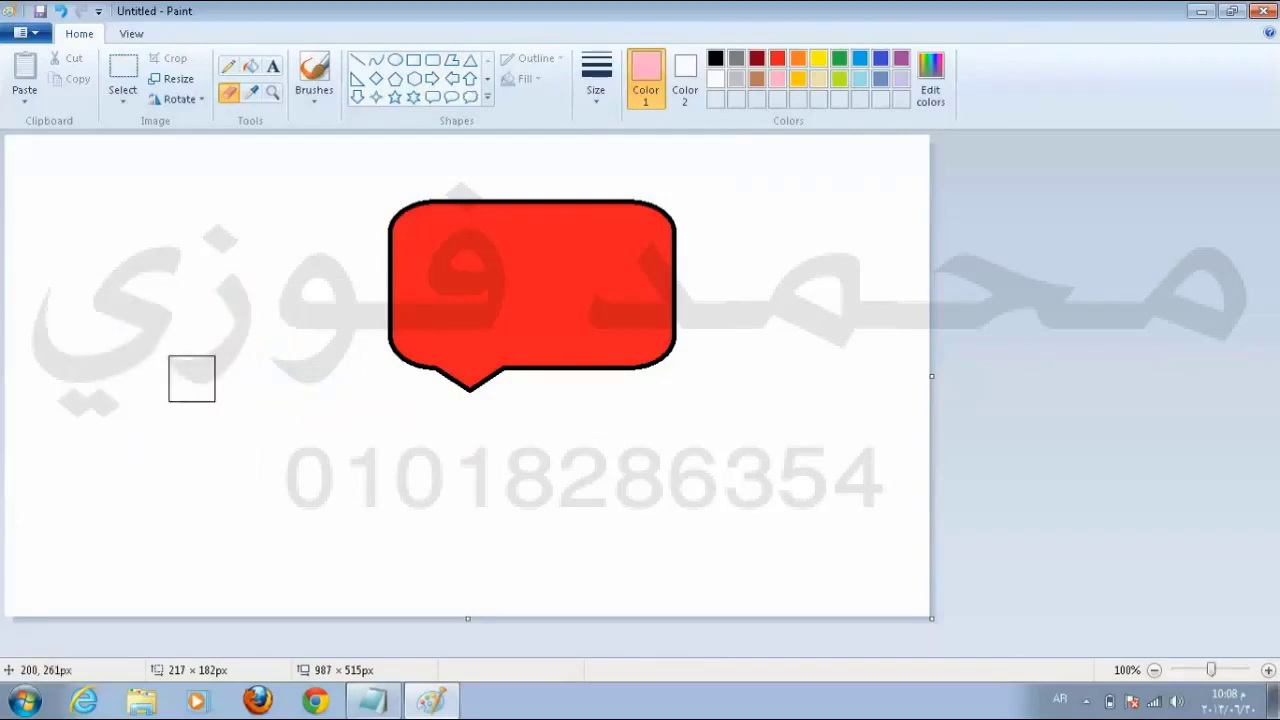
Step: Select the oil brush with orange as the painting colour
click(324, 95)
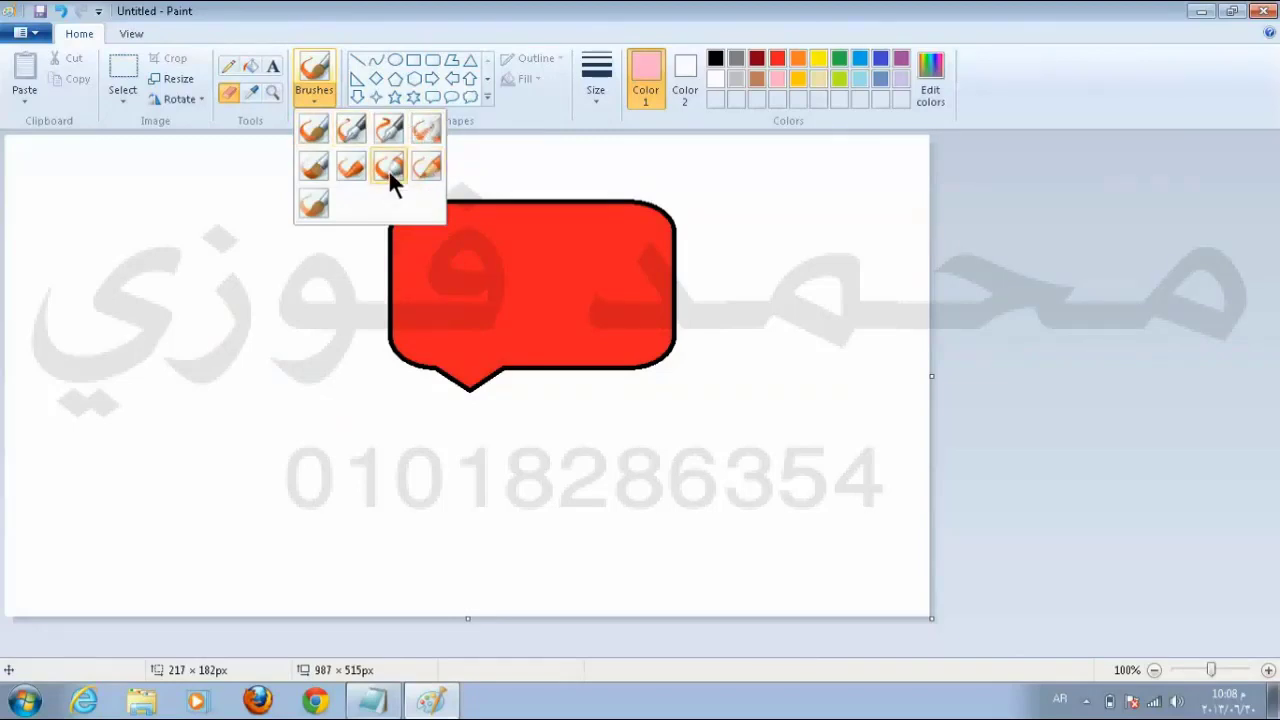
click(314, 167)
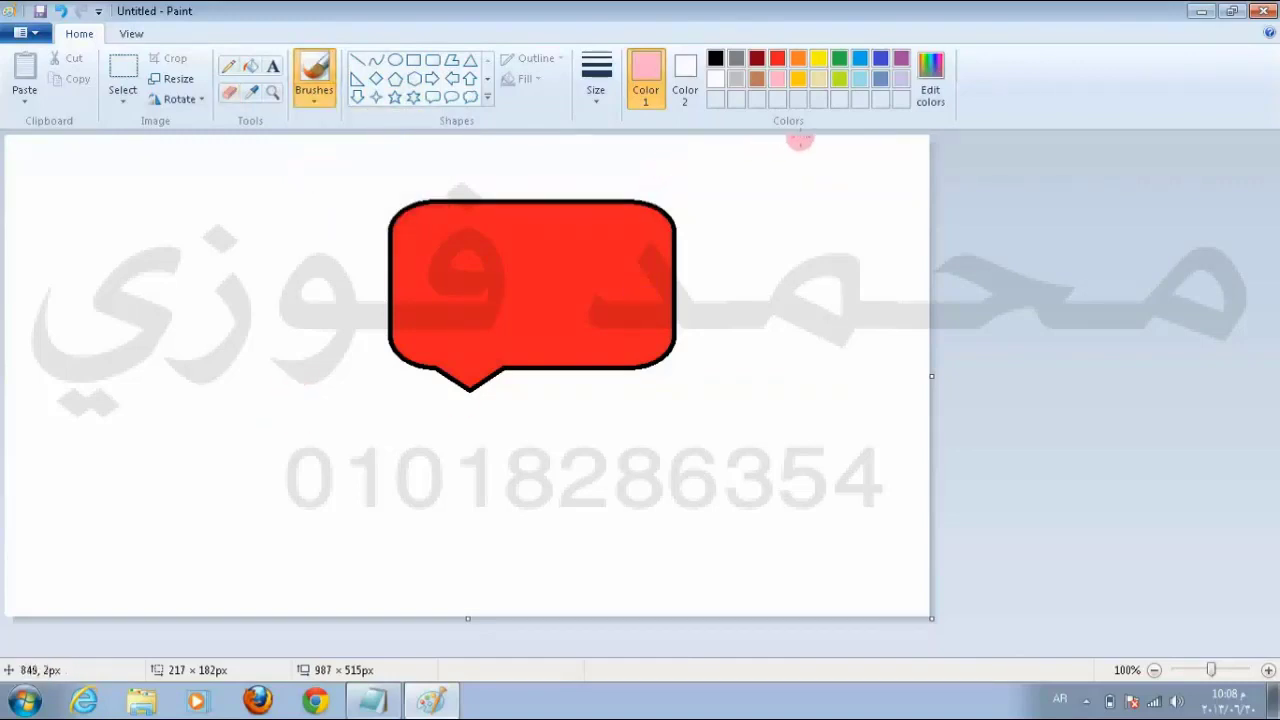
click(799, 56)
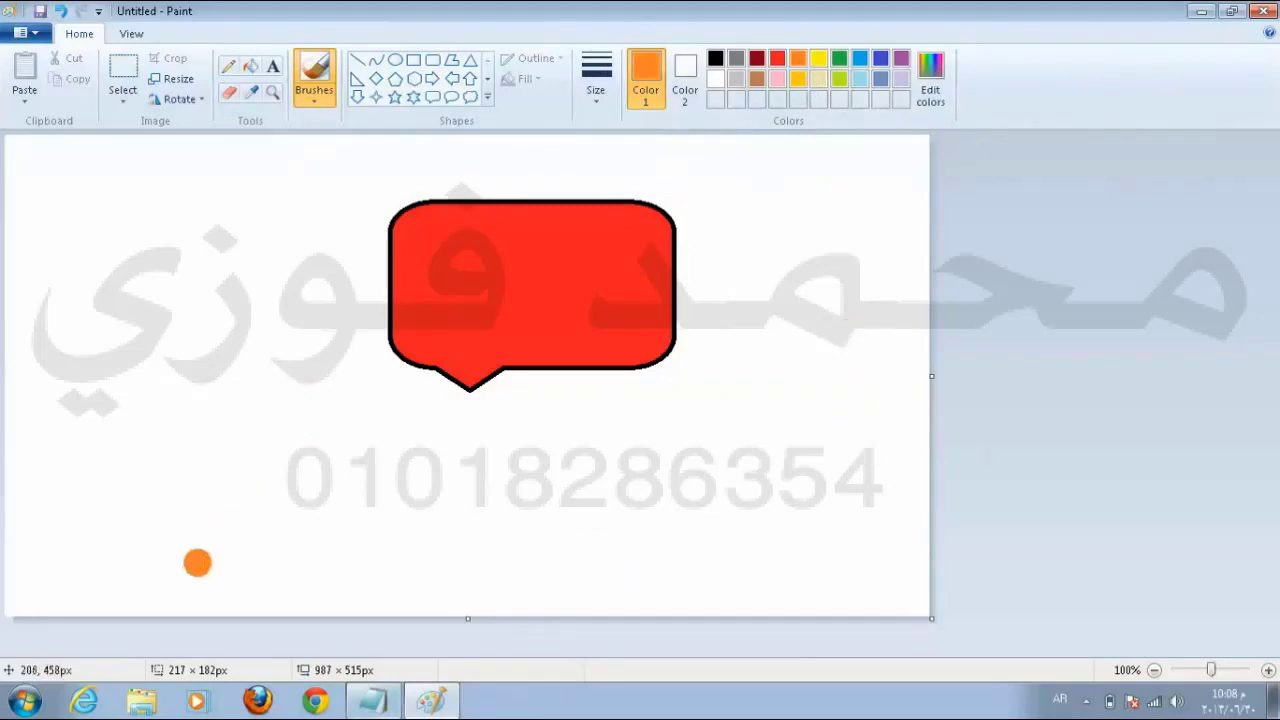
Step: Paint orange letters M and F below the speech bubble, dismissing the download popup
mouse_move(198, 565)
mouse_down()
mouse_move(228, 505)
mouse_move(251, 503)
mouse_up()
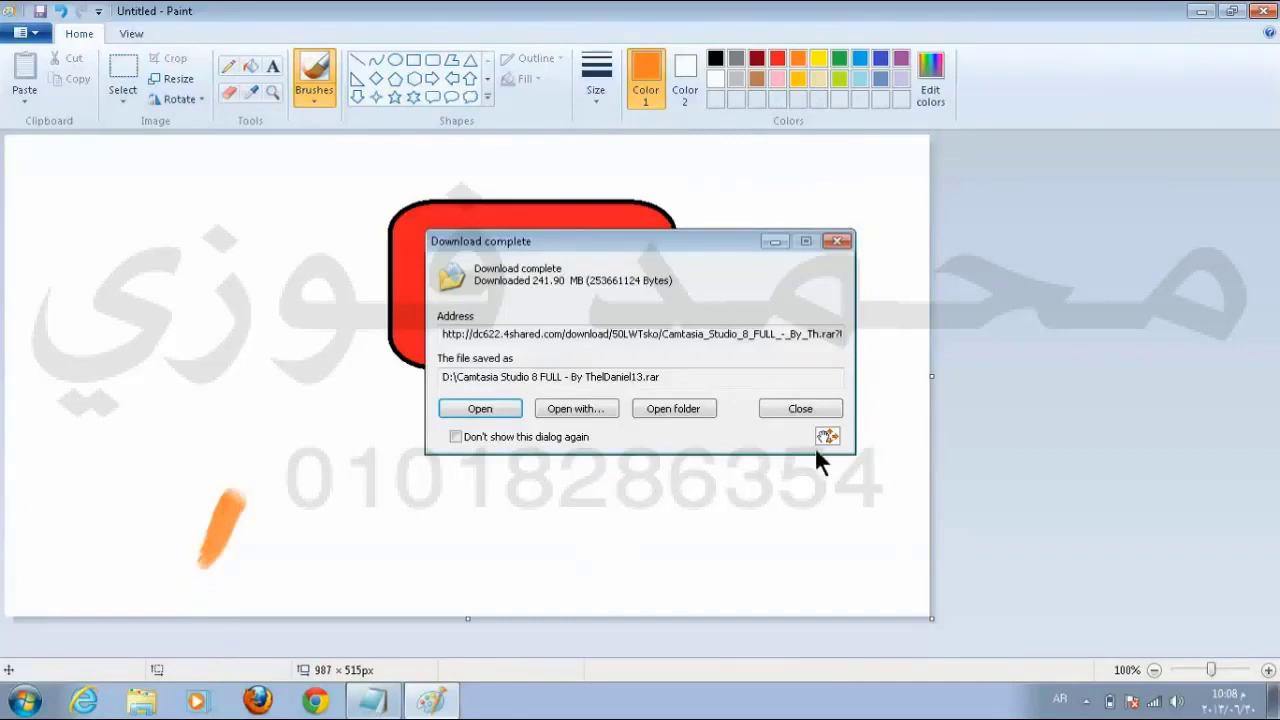
click(783, 409)
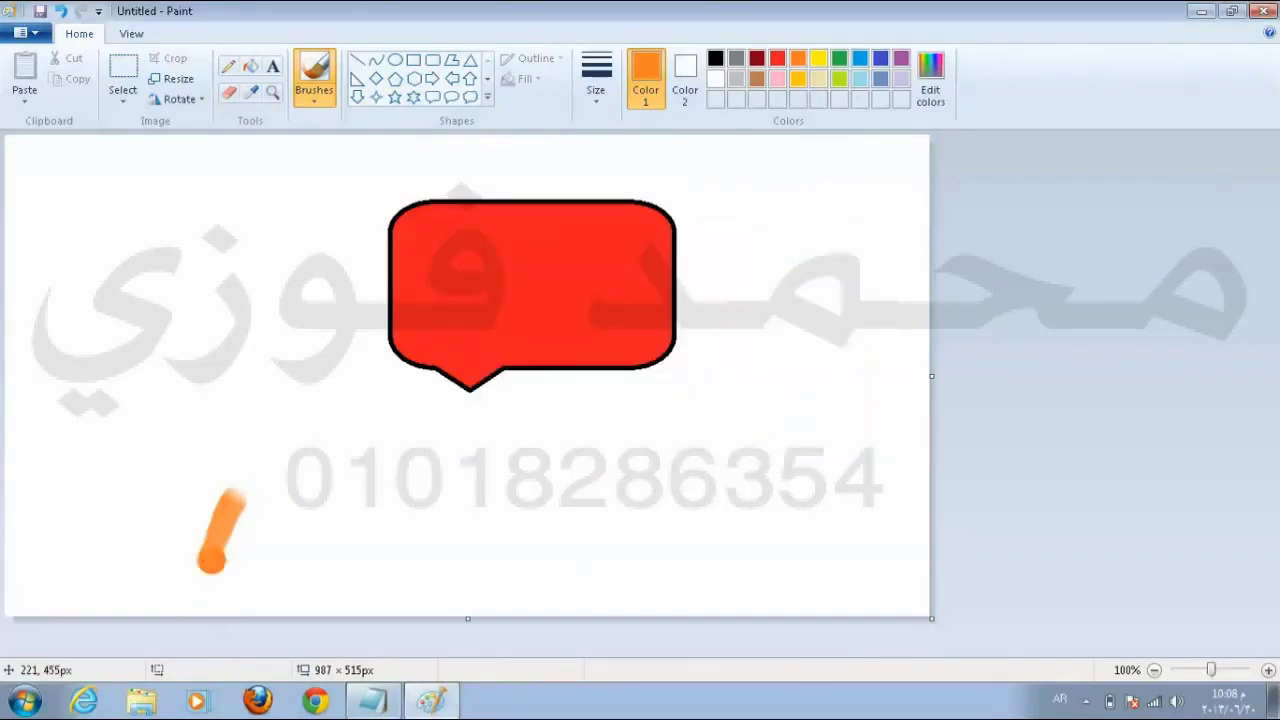
mouse_move(200, 562)
mouse_down()
mouse_move(226, 525)
mouse_move(285, 497)
mouse_move(348, 405)
mouse_move(420, 540)
mouse_up()
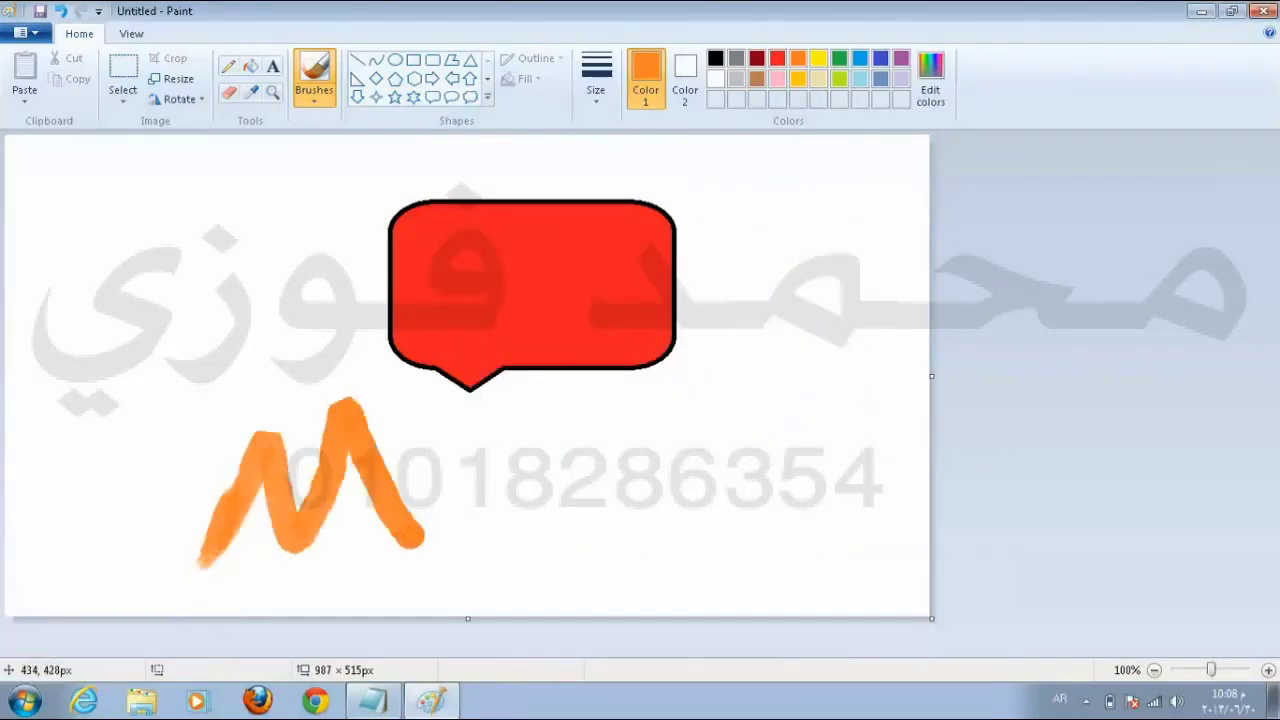
mouse_move(536, 415)
mouse_down()
mouse_move(499, 395)
mouse_move(471, 559)
mouse_up()
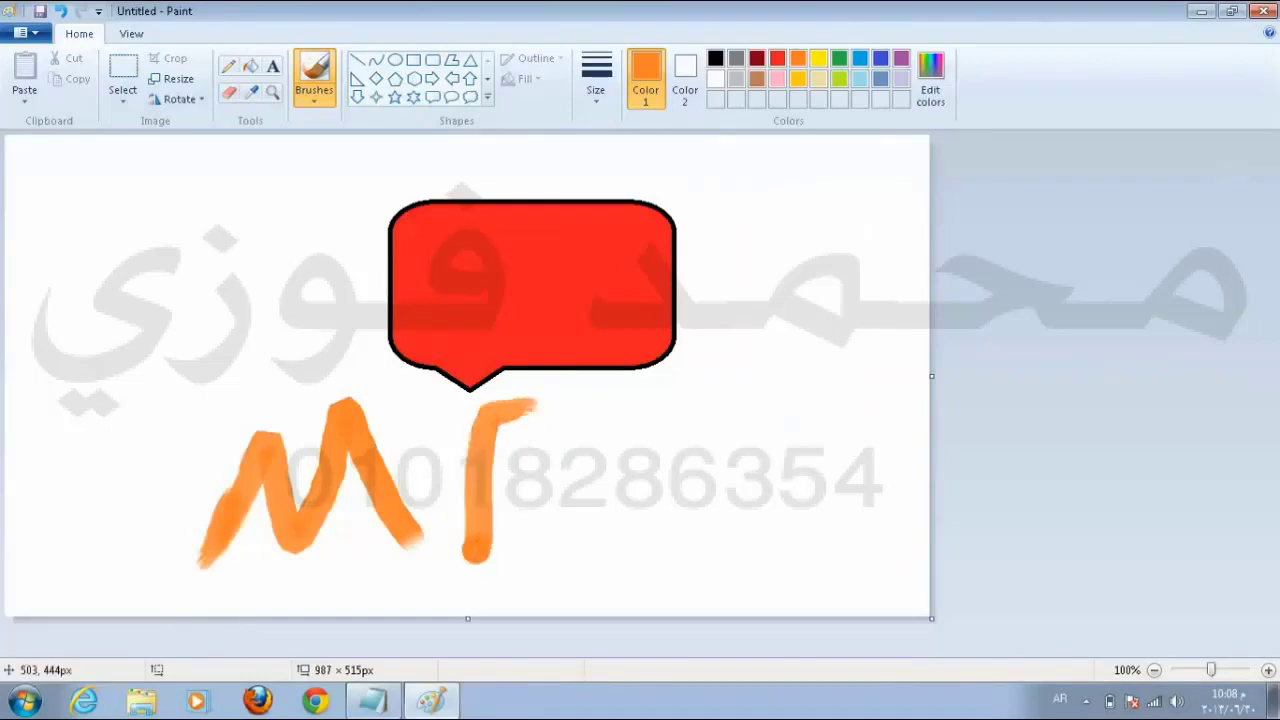
drag(506, 485, 563, 487)
drag(506, 410, 569, 405)
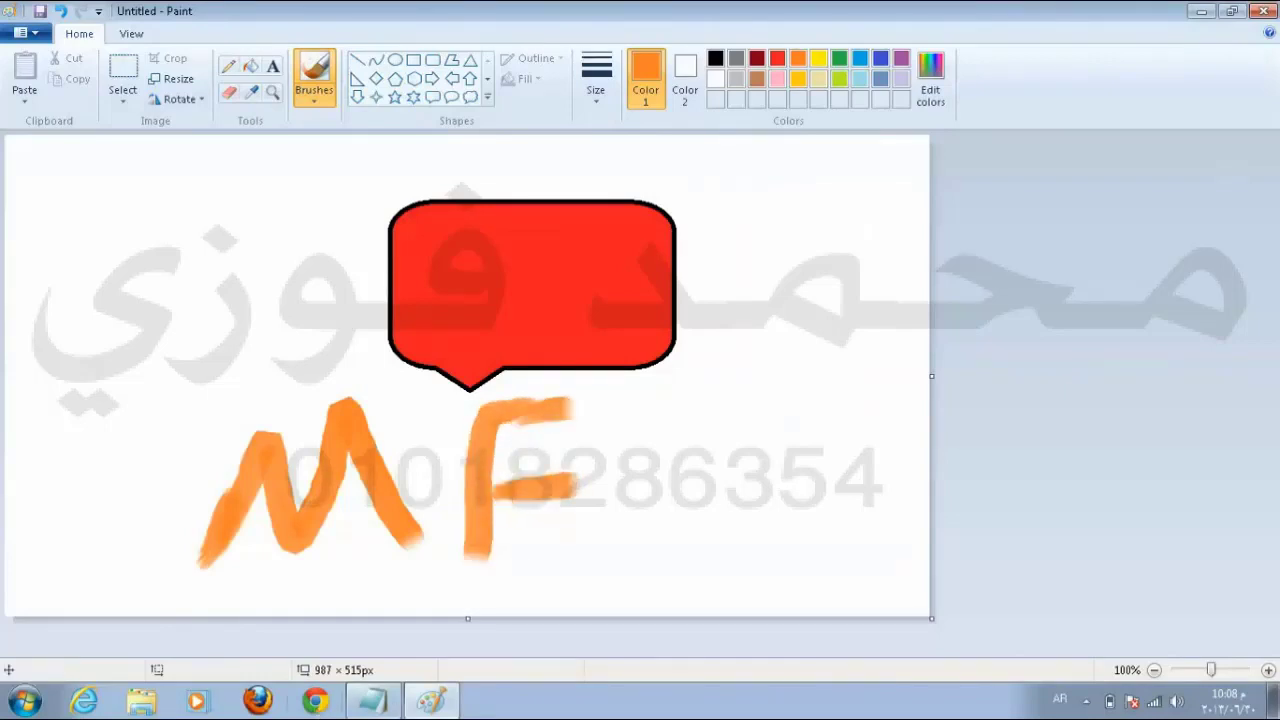
mouse_move(431, 700)
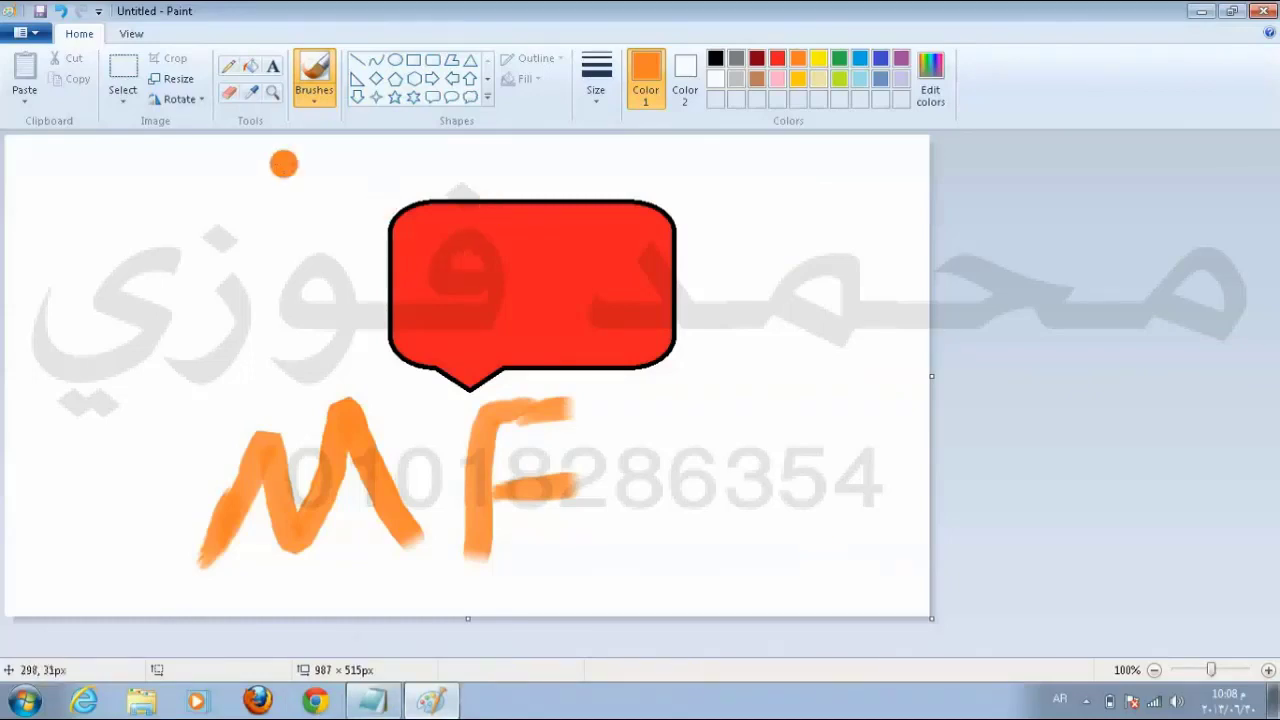
Step: Paint orange 'Moh' at the top left with the round brush, then erase the MF lettering
click(316, 103)
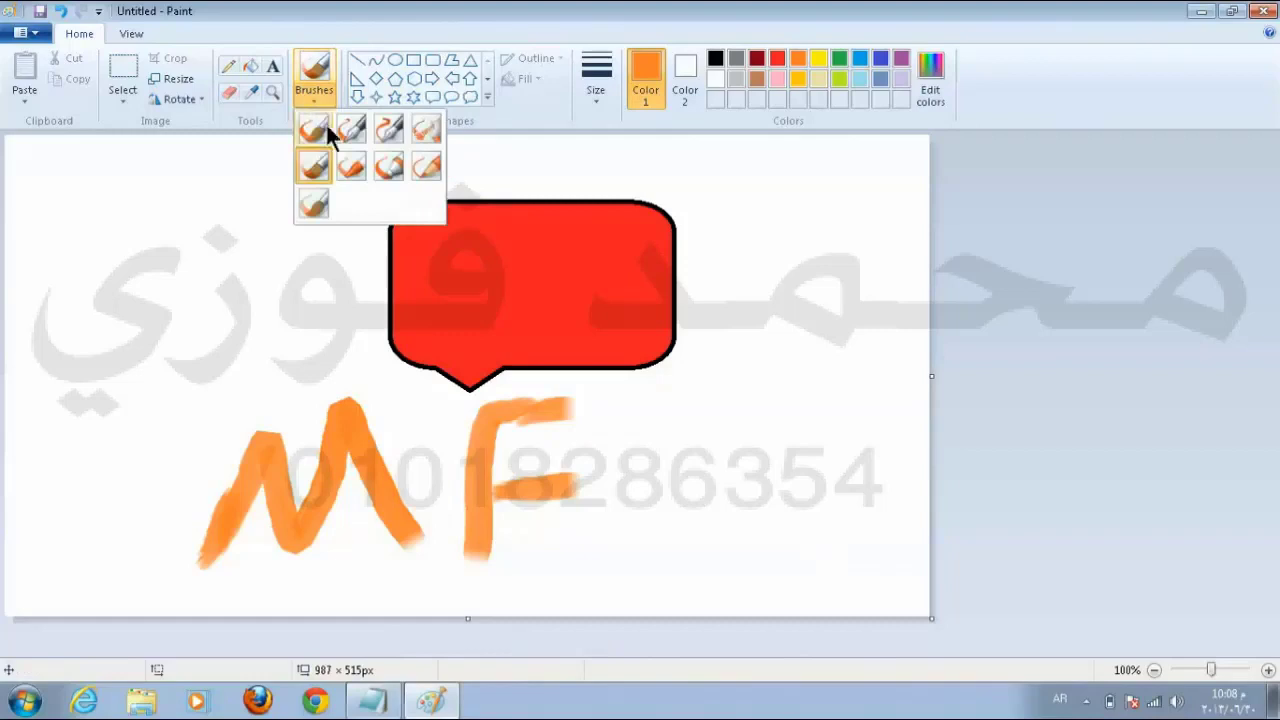
click(342, 160)
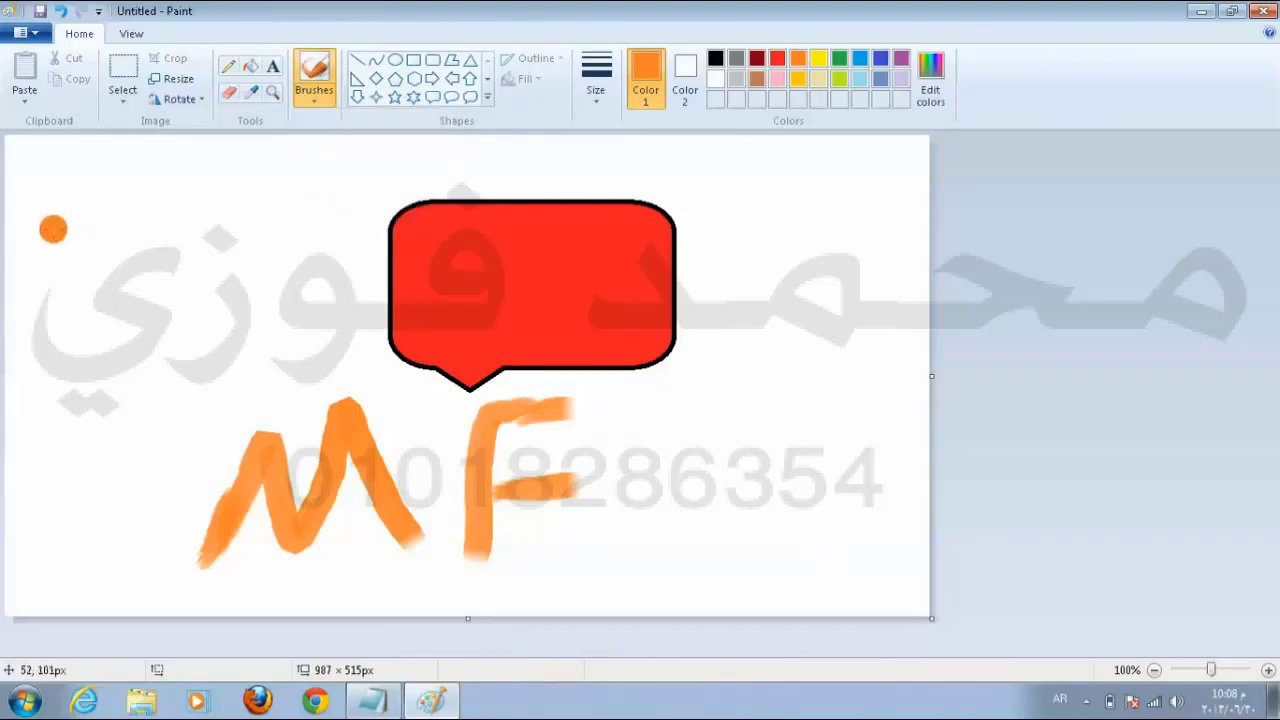
mouse_move(25, 286)
mouse_down()
mouse_move(80, 192)
mouse_move(108, 239)
mouse_move(158, 195)
mouse_move(166, 275)
mouse_up()
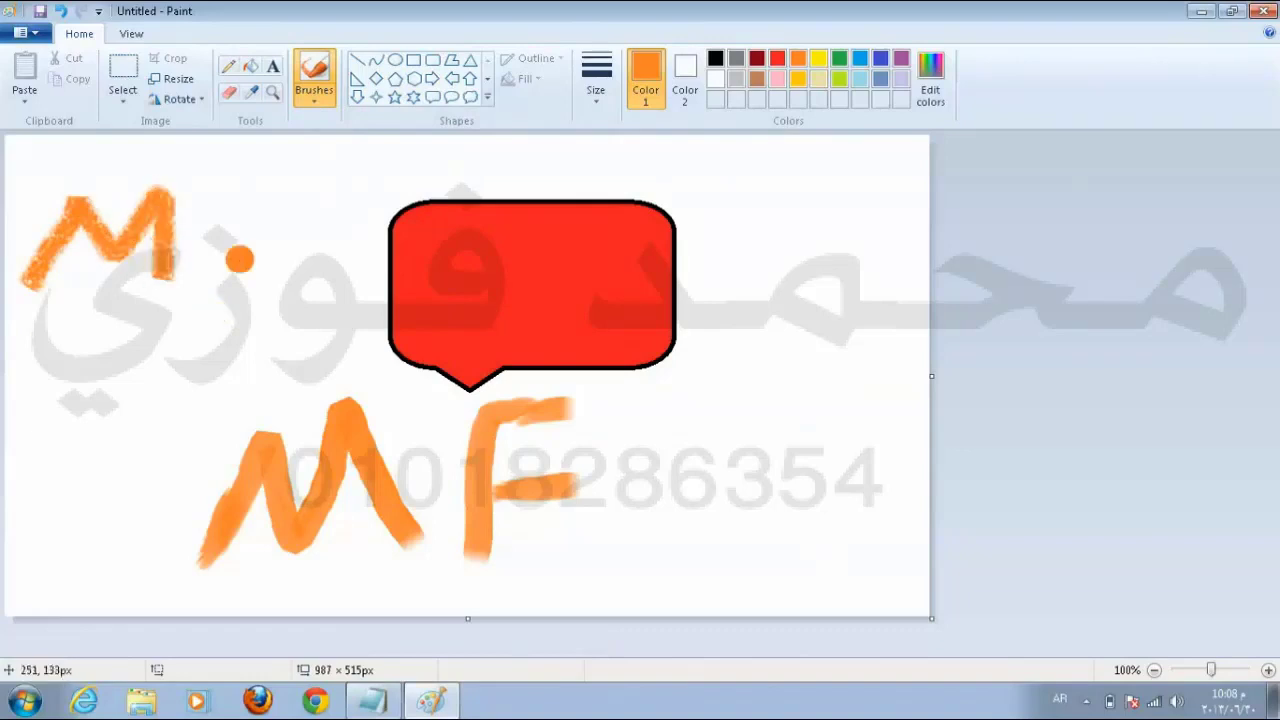
mouse_move(244, 214)
mouse_down()
mouse_move(212, 222)
mouse_move(228, 256)
mouse_move(255, 232)
mouse_move(250, 212)
mouse_up()
mouse_move(300, 170)
mouse_down()
mouse_move(303, 156)
mouse_move(304, 308)
mouse_up()
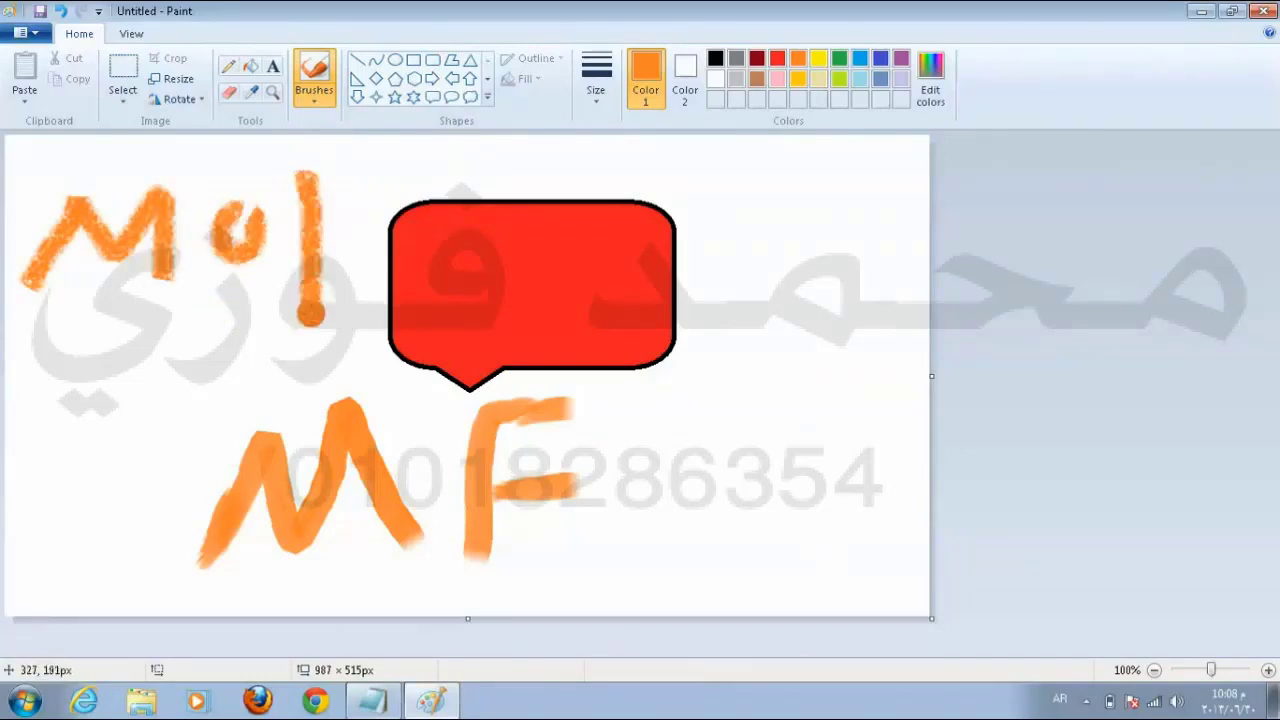
click(335, 233)
drag(335, 233, 364, 306)
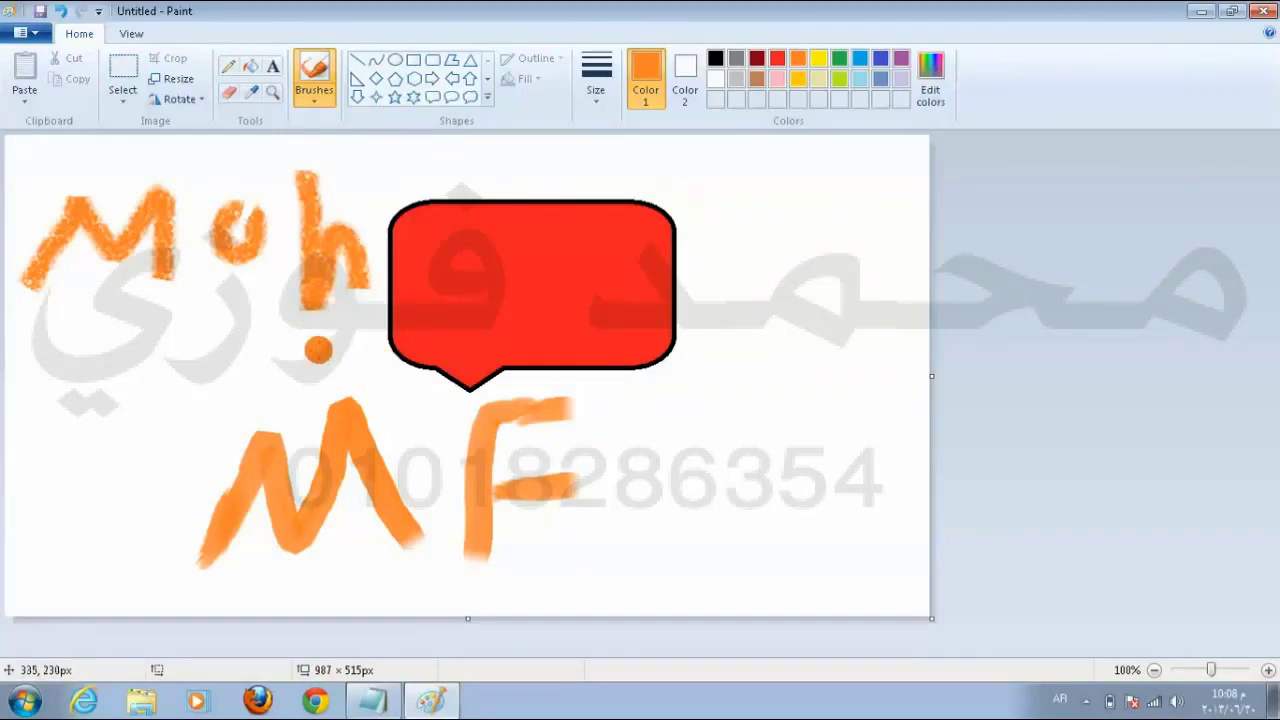
click(229, 91)
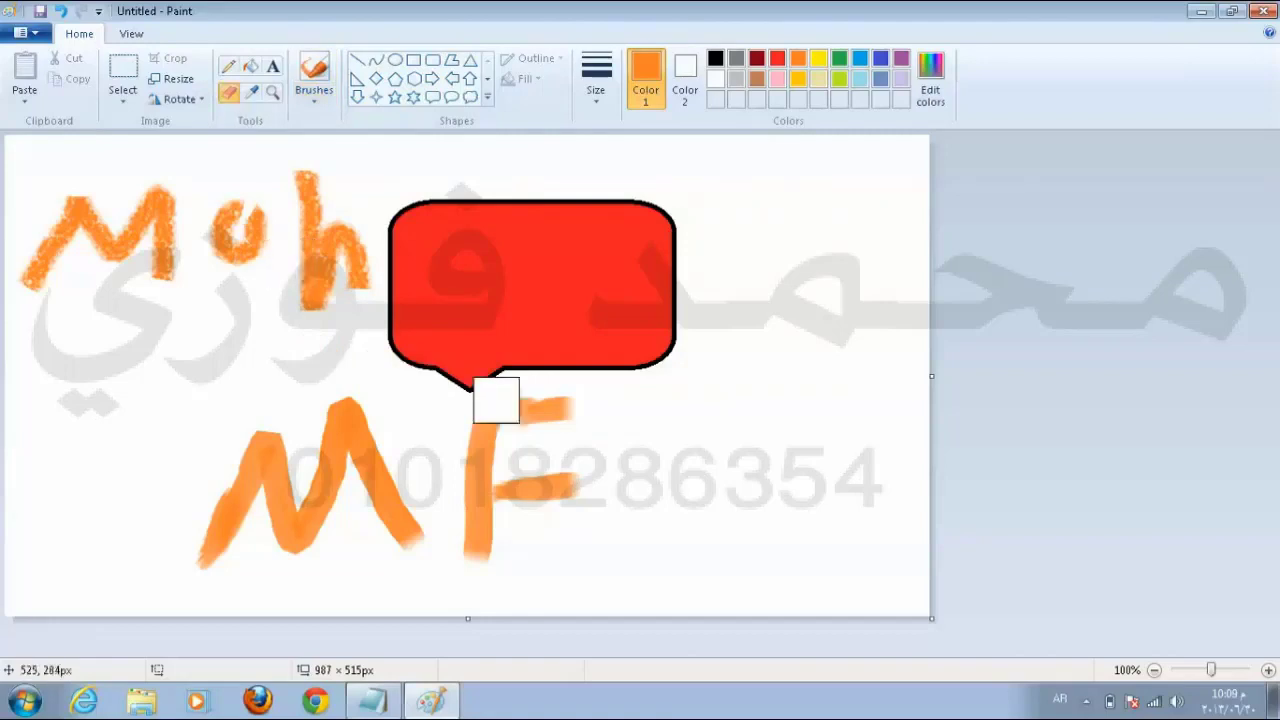
mouse_move(494, 394)
mouse_down()
mouse_move(577, 534)
mouse_move(609, 491)
mouse_move(251, 554)
mouse_move(397, 487)
mouse_move(308, 428)
mouse_move(332, 474)
mouse_move(332, 417)
mouse_move(458, 510)
mouse_up()
Step: Choose a different brush style and hand-letter the name in large orange strokes across the lower canvas
click(319, 91)
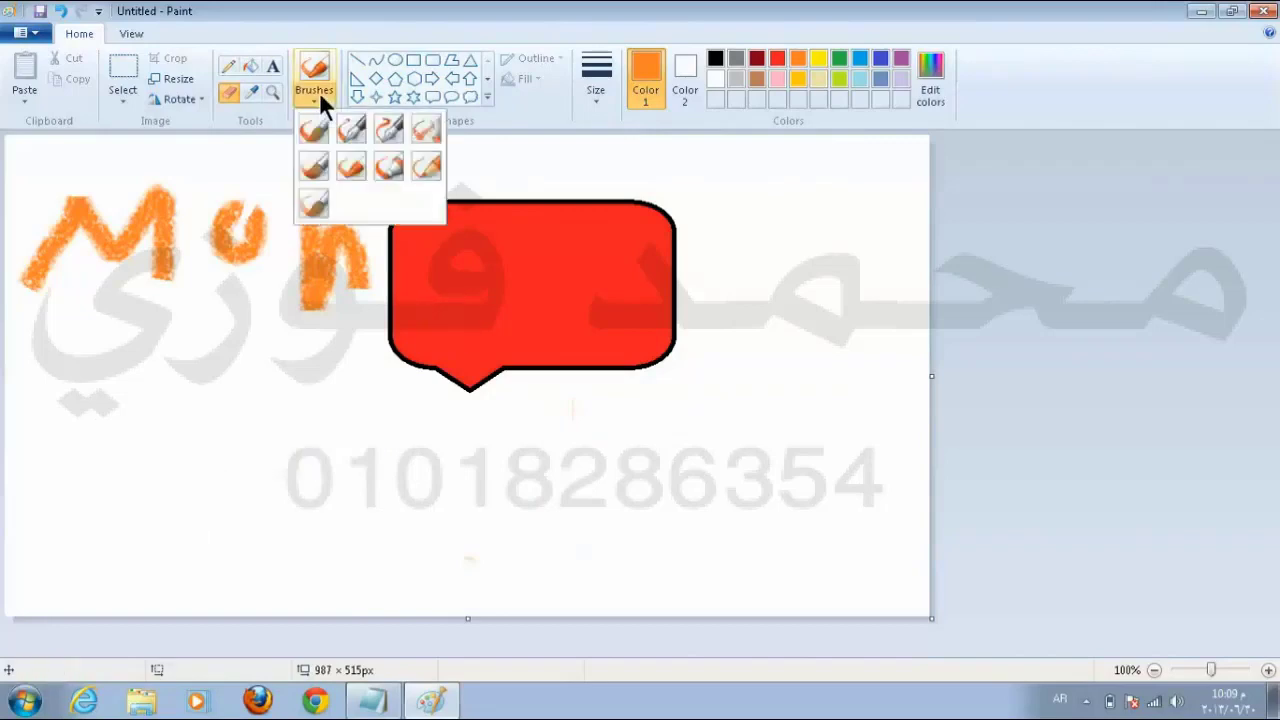
click(388, 167)
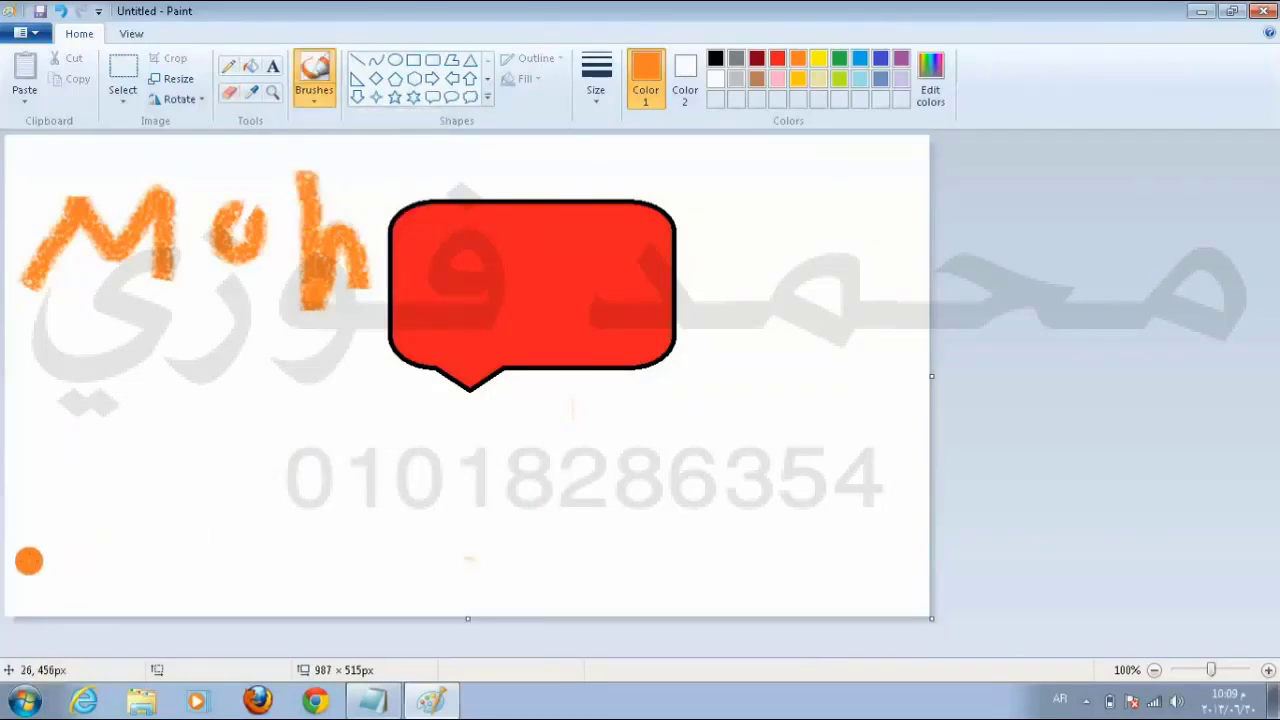
mouse_move(29, 561)
mouse_down()
mouse_move(76, 452)
mouse_move(106, 518)
mouse_move(142, 452)
mouse_move(163, 546)
mouse_up()
mouse_move(222, 466)
mouse_down()
mouse_move(156, 507)
mouse_move(232, 512)
mouse_move(226, 468)
mouse_up()
mouse_move(270, 426)
mouse_down()
mouse_move(274, 490)
mouse_move(368, 518)
mouse_move(410, 555)
mouse_up()
mouse_move(455, 468)
mouse_down()
mouse_move(422, 526)
mouse_move(428, 492)
mouse_move(524, 542)
mouse_up()
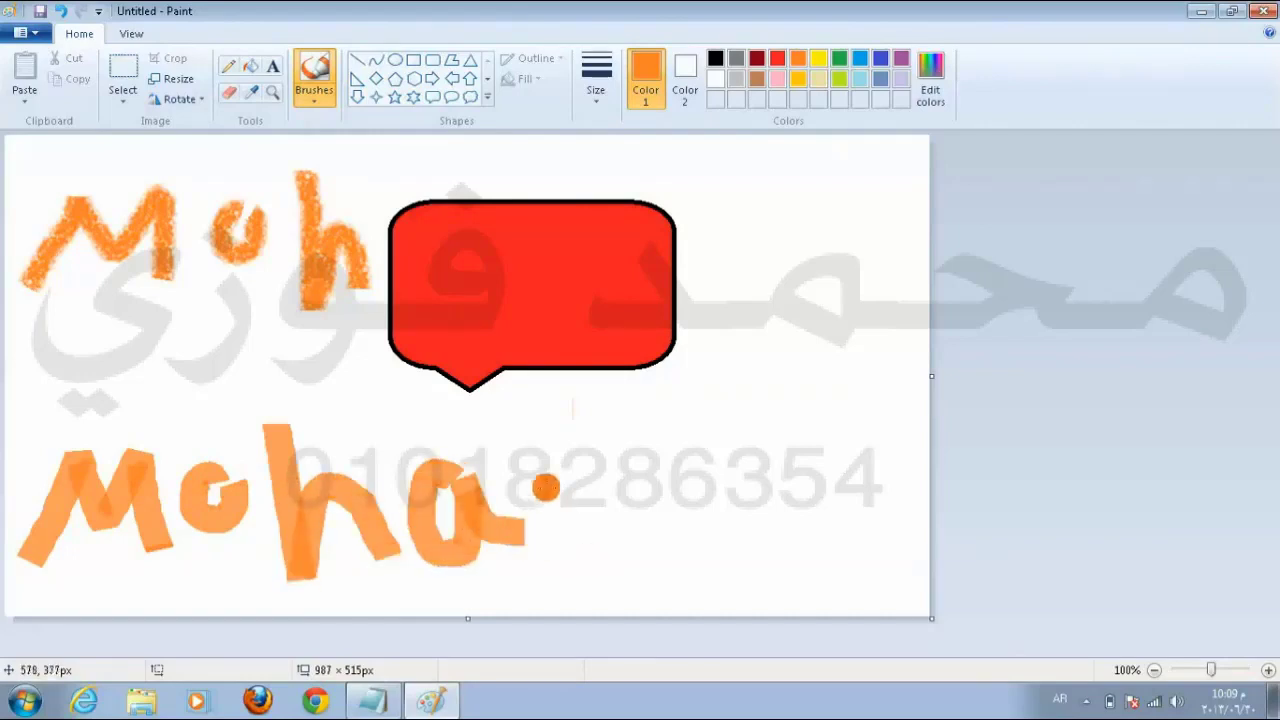
mouse_move(547, 476)
mouse_down()
mouse_move(608, 425)
mouse_move(648, 476)
mouse_move(705, 432)
mouse_move(757, 505)
mouse_up()
mouse_move(830, 385)
mouse_down()
mouse_move(800, 530)
mouse_move(896, 516)
mouse_up()
mouse_move(882, 422)
mouse_down()
mouse_move(858, 480)
mouse_move(905, 500)
mouse_move(905, 415)
mouse_up()
mouse_move(867, 273)
mouse_down()
mouse_move(896, 422)
mouse_move(877, 431)
mouse_move(877, 403)
mouse_move(872, 480)
mouse_up()
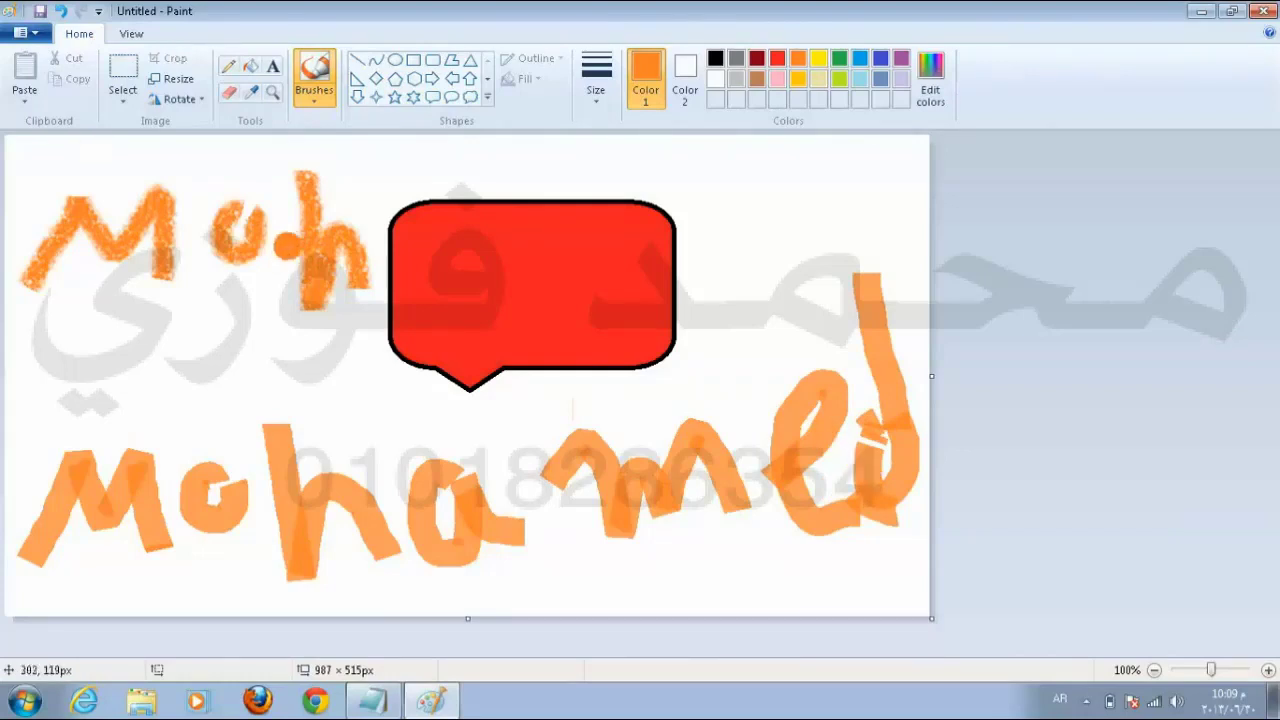
Step: Switch the colour to pink and paint a wavy stroke across the top of the canvas
click(316, 98)
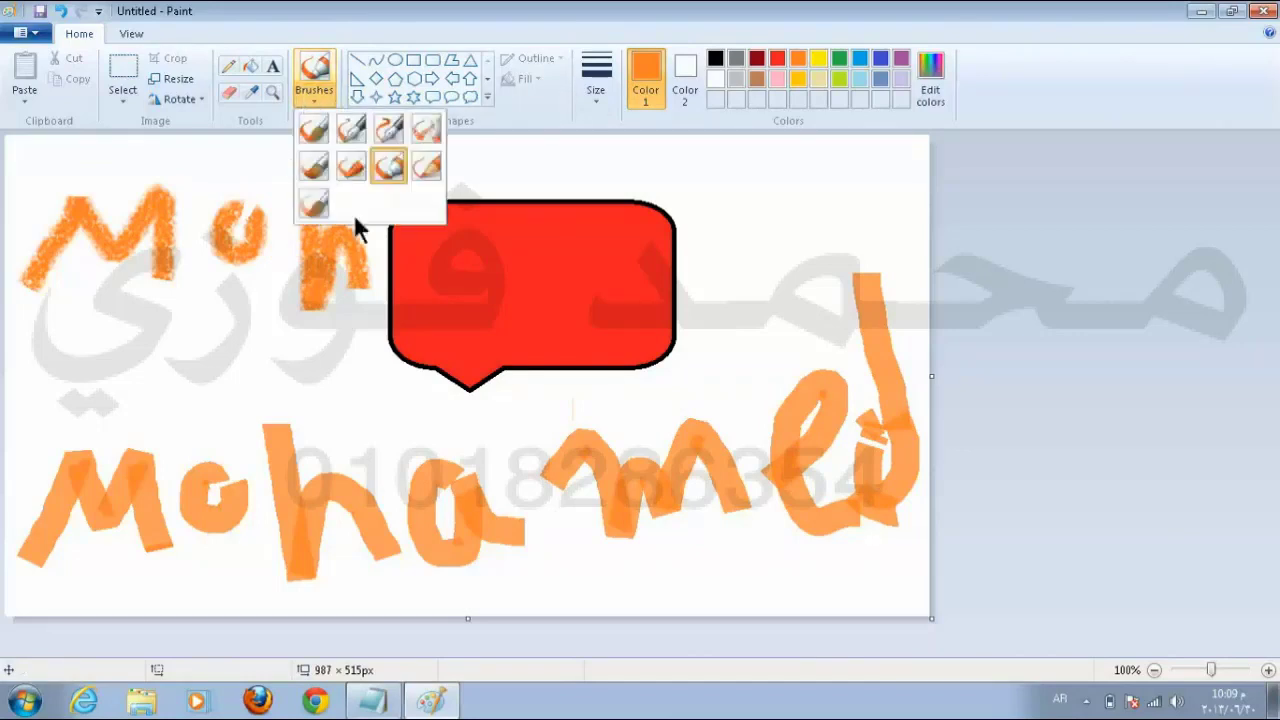
click(796, 76)
click(776, 79)
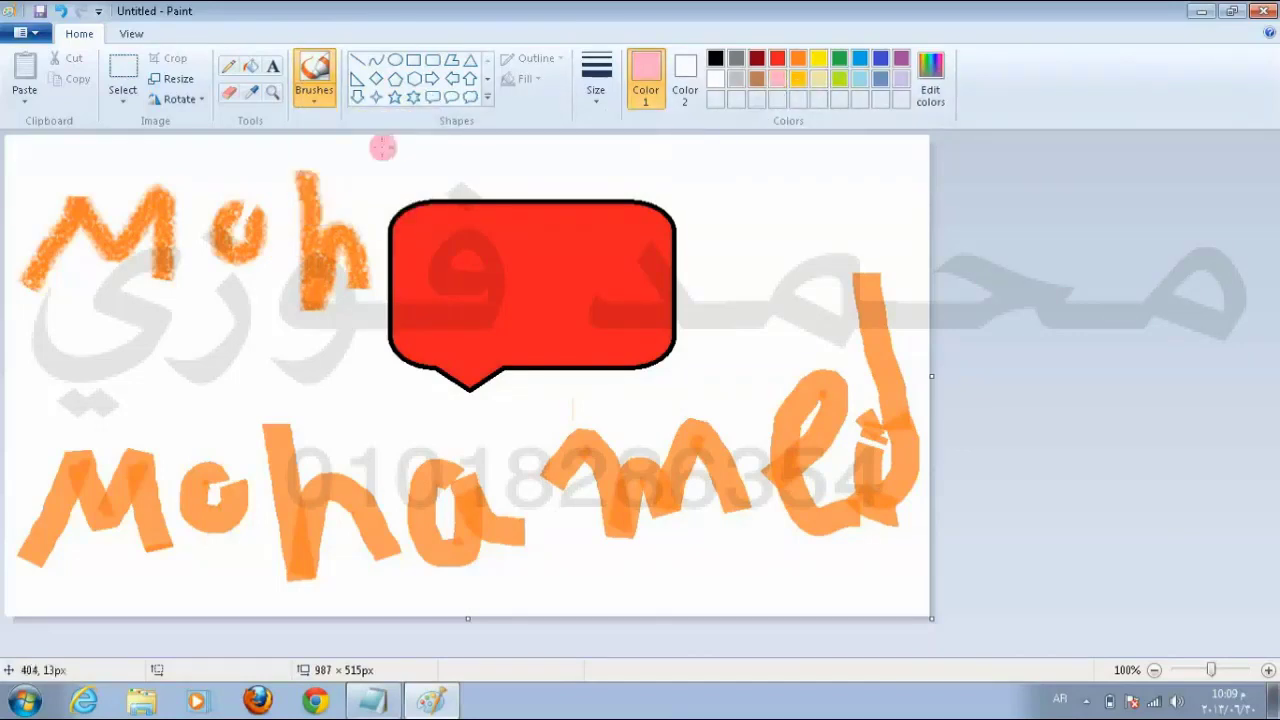
mouse_move(828, 178)
mouse_down()
mouse_move(683, 150)
mouse_move(444, 154)
mouse_up()
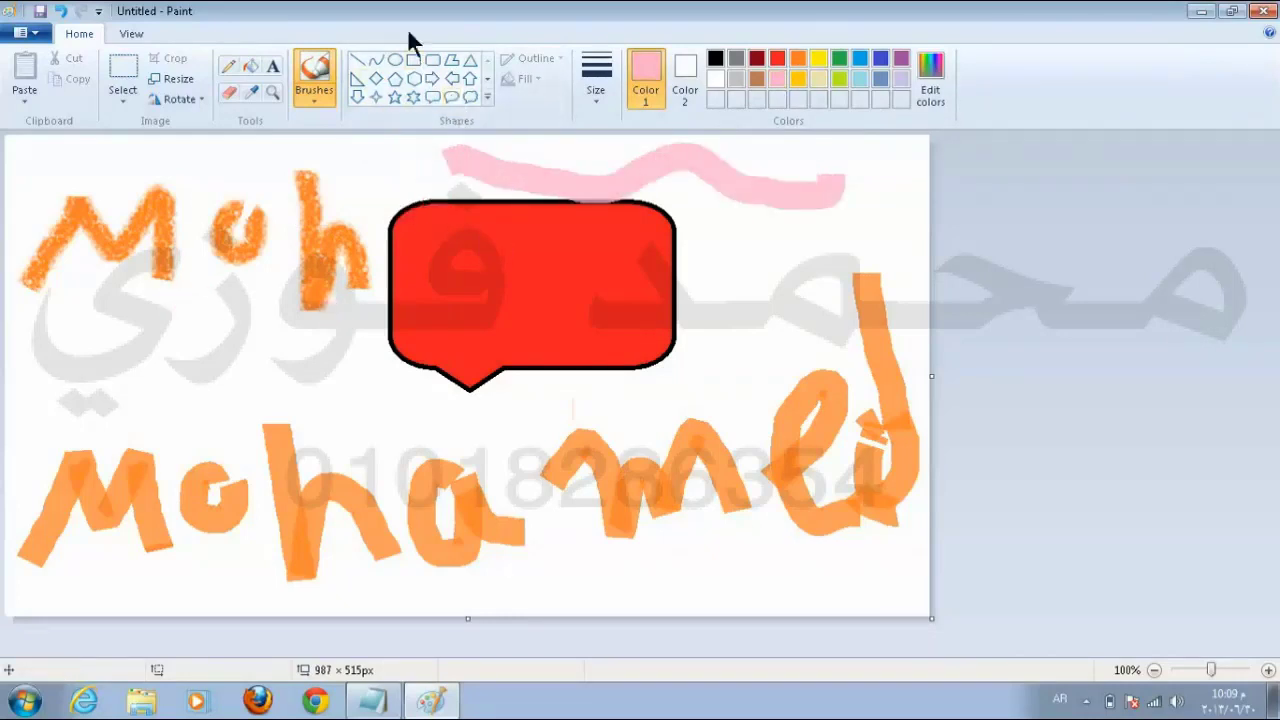
Step: Draw a pink-outlined cloud callout on the left and fill its inside lime green
click(467, 95)
drag(114, 306, 283, 420)
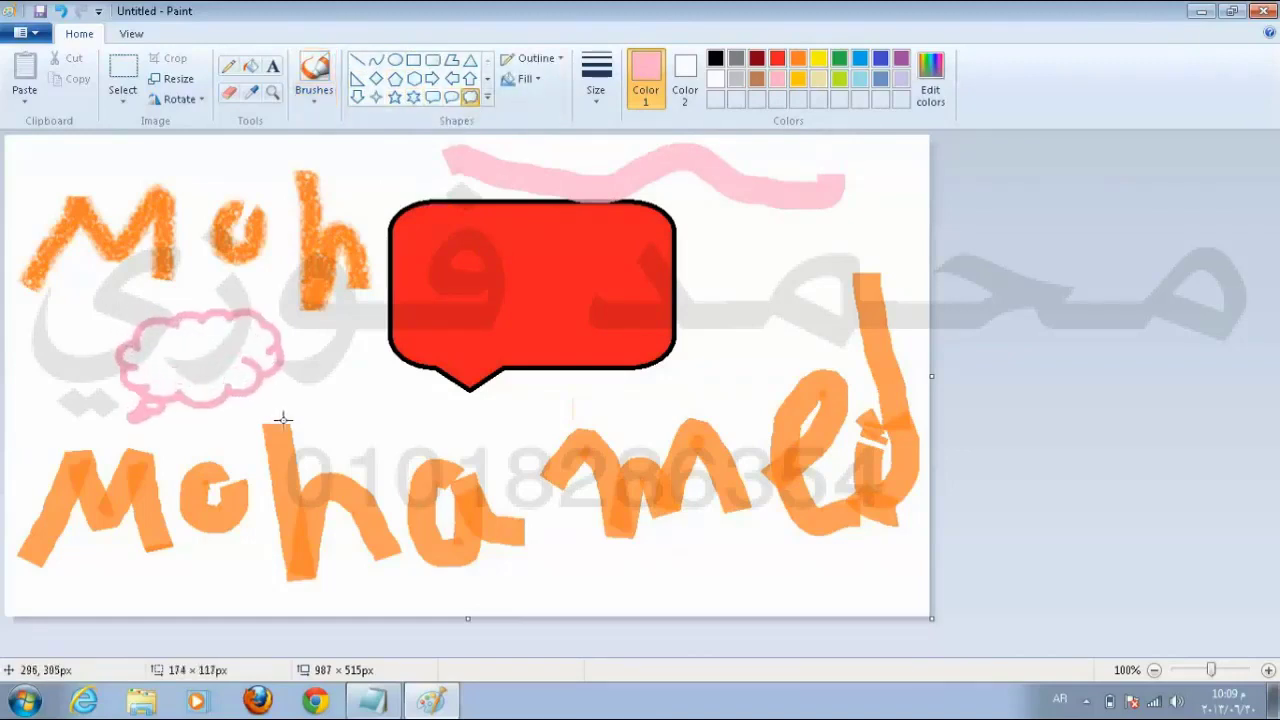
click(250, 67)
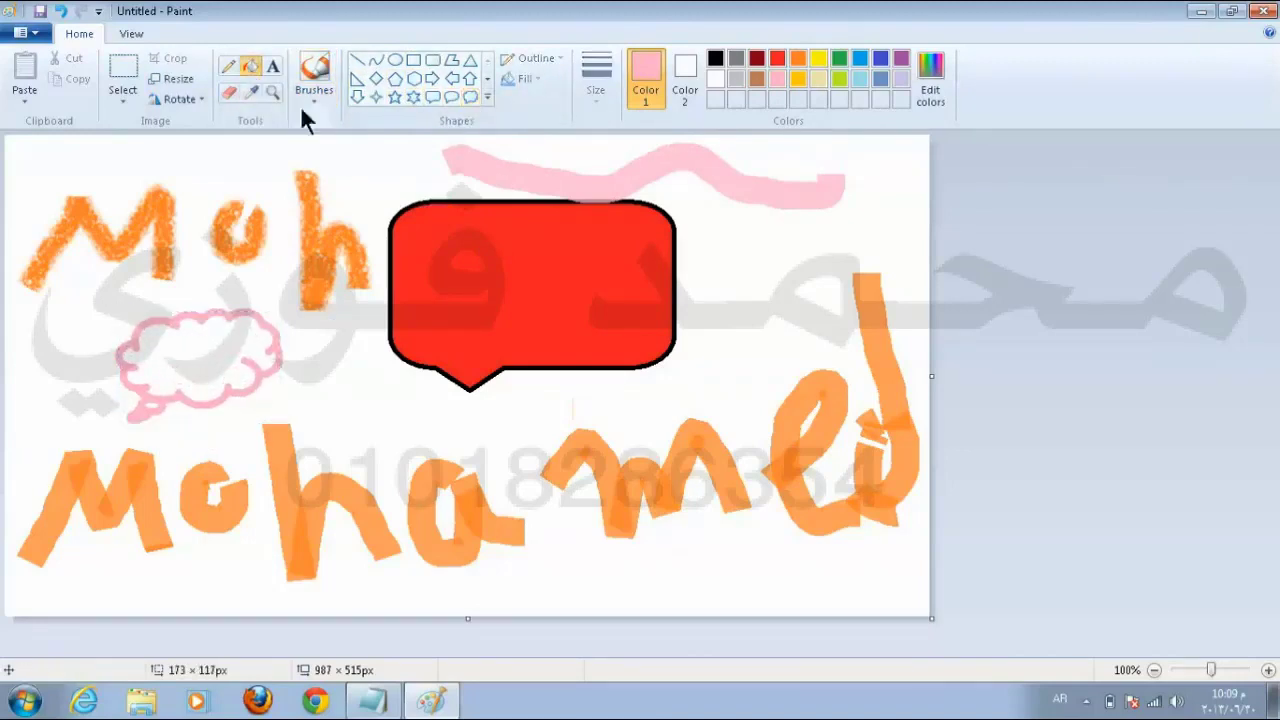
click(841, 77)
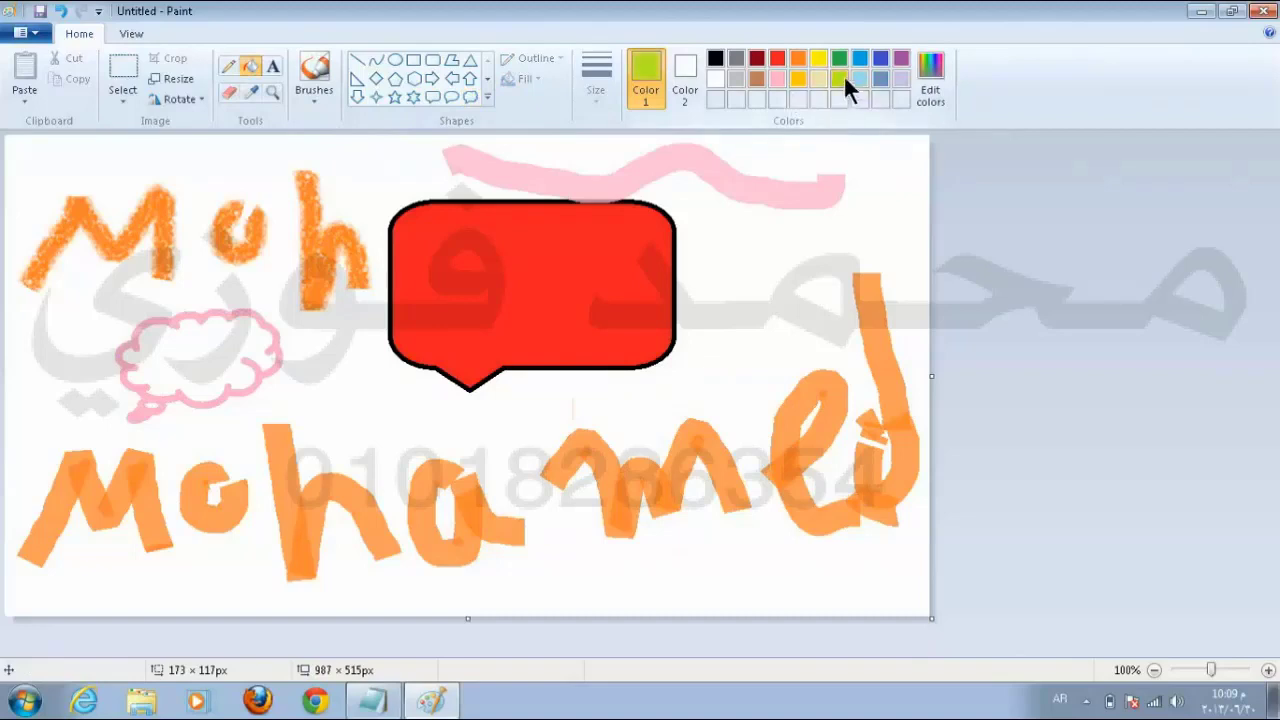
click(196, 357)
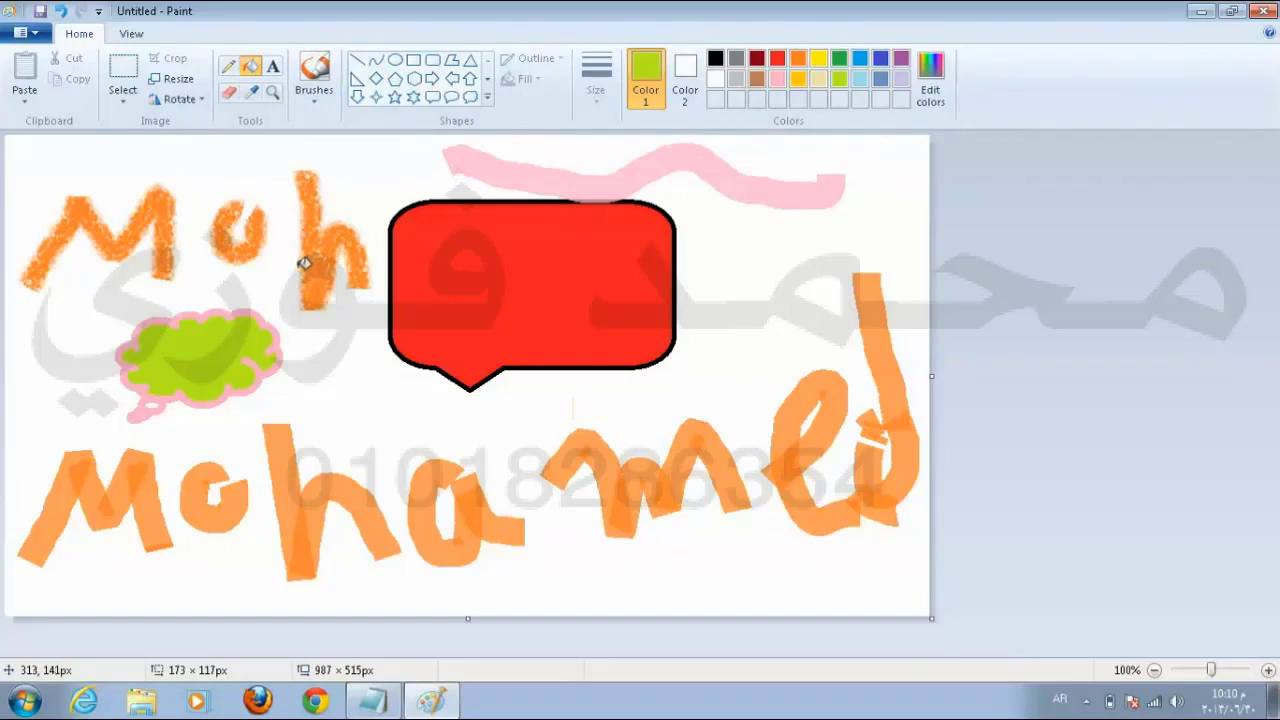
Step: Set Color 2 to brown and erase a brown band above the red bubble
click(686, 78)
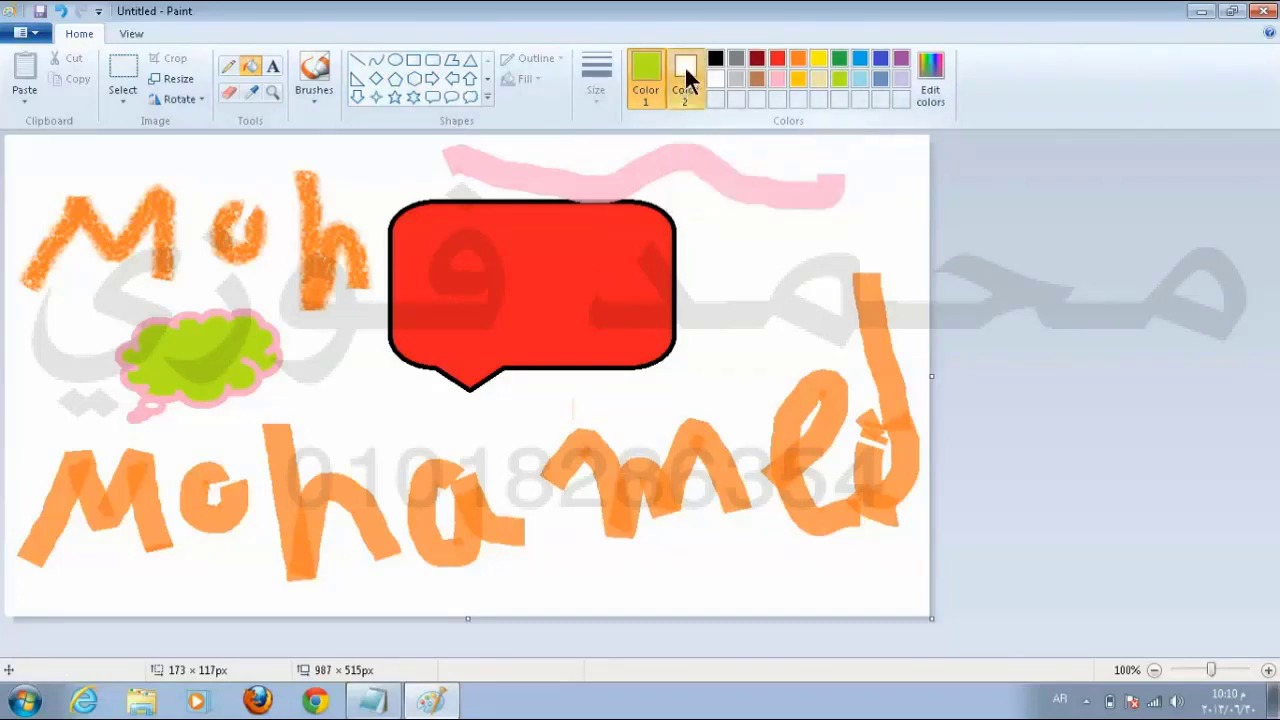
click(757, 80)
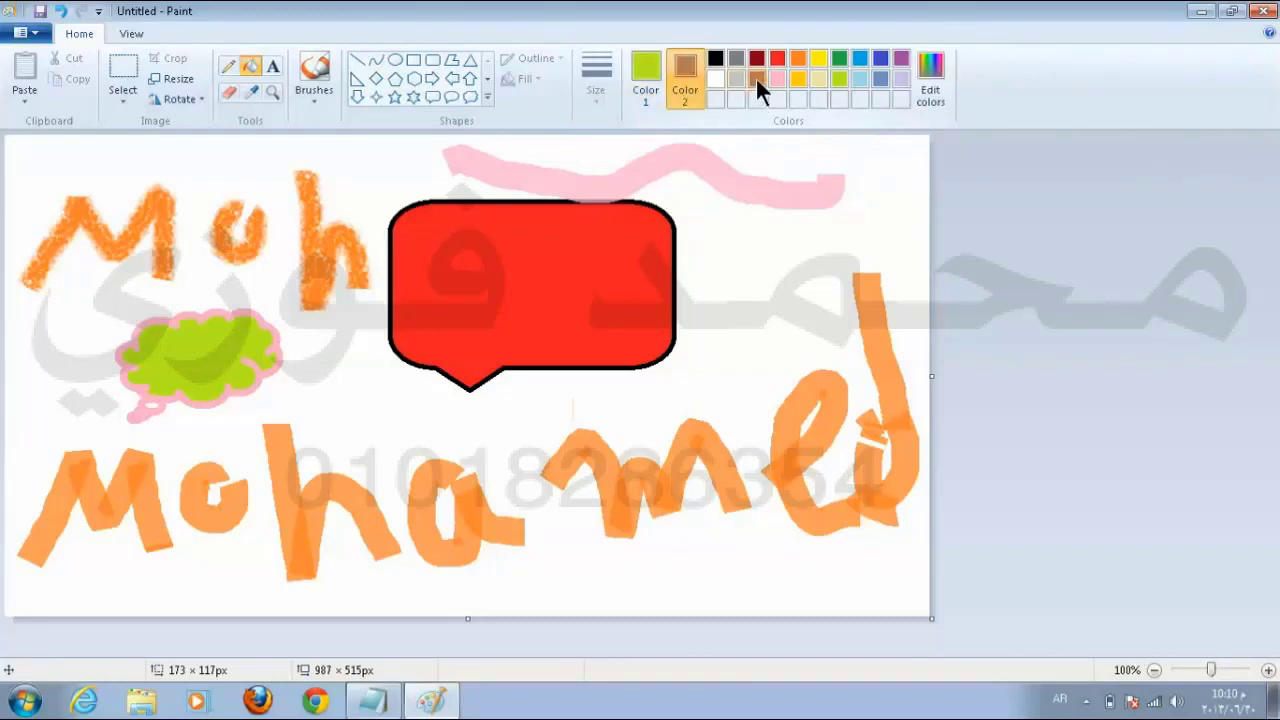
click(227, 95)
drag(437, 172, 703, 168)
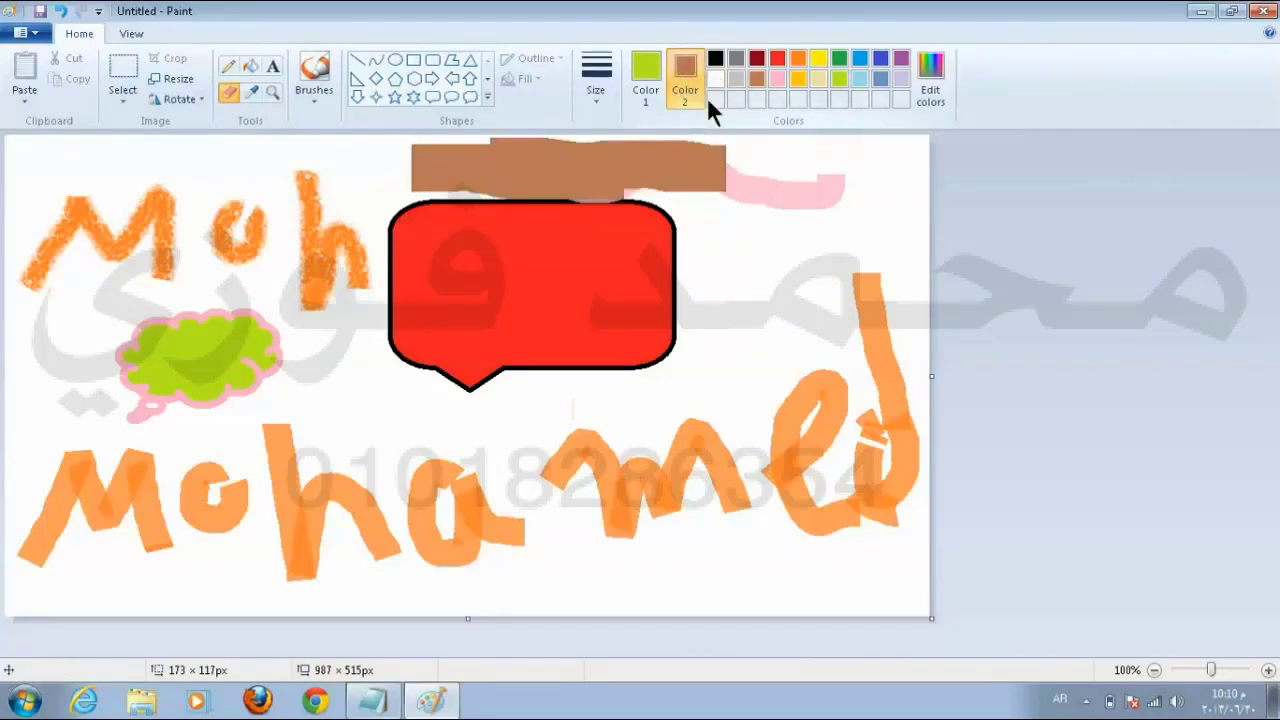
click(650, 83)
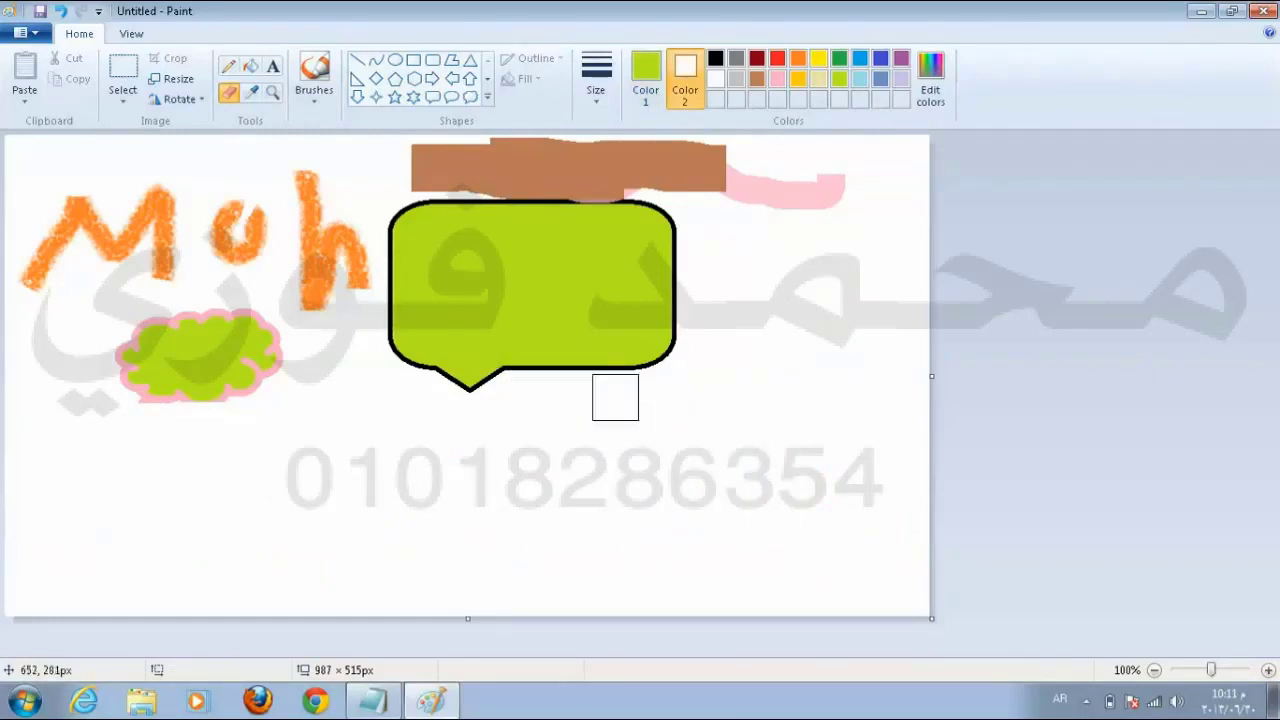
Step: Create a text box on the lower canvas with lines 'بسم الله الرحمن الرحيم' and 'Smart Kids'
click(272, 65)
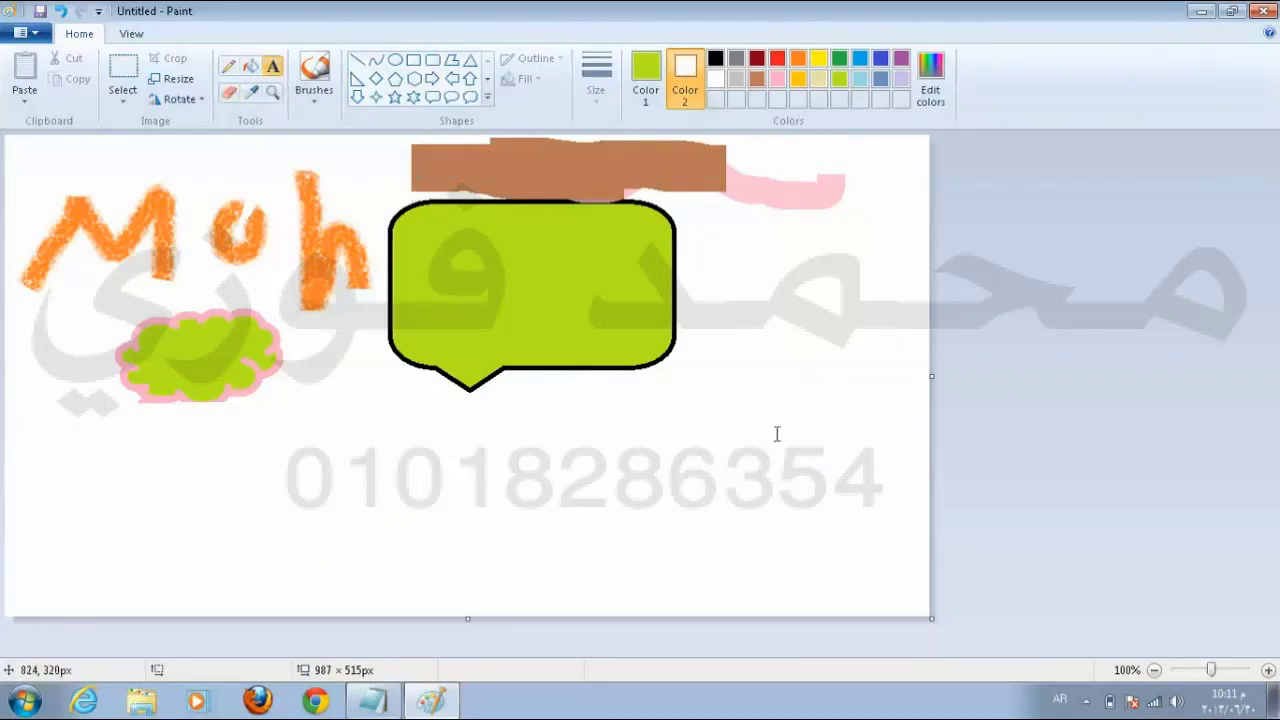
drag(780, 433, 236, 556)
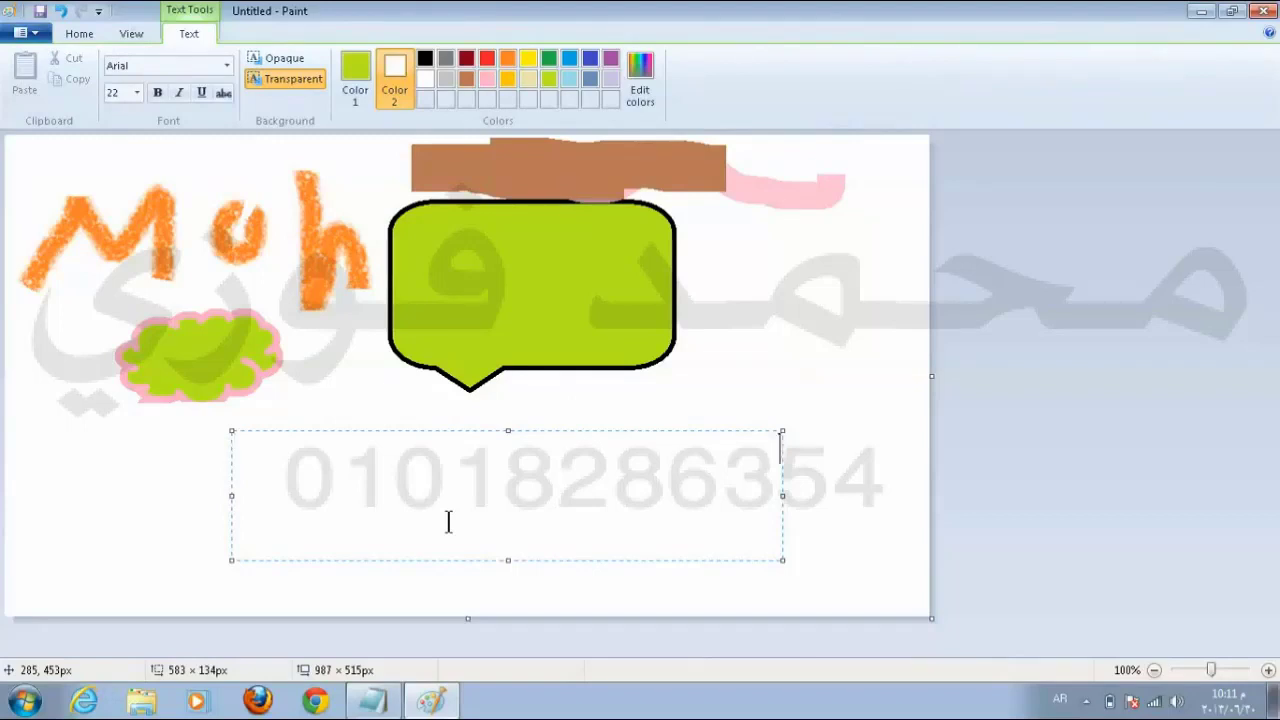
text(بسم الله)
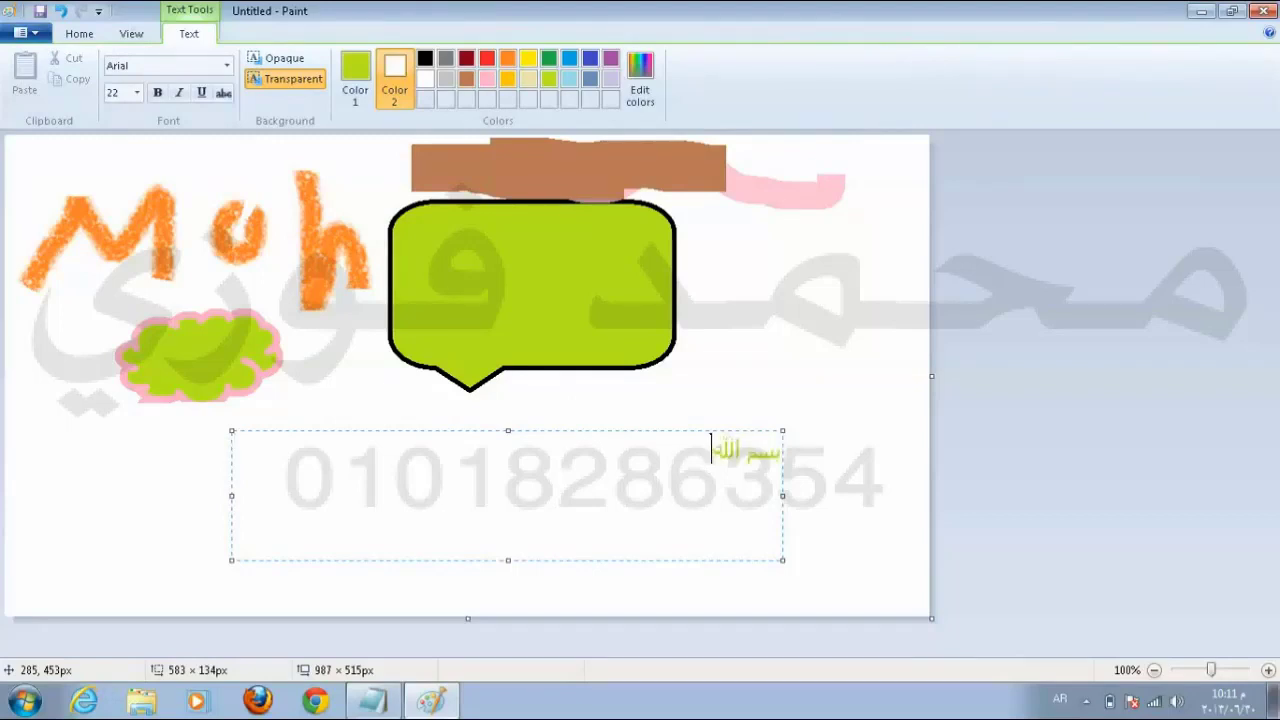
text( الرحمن الرحيم)
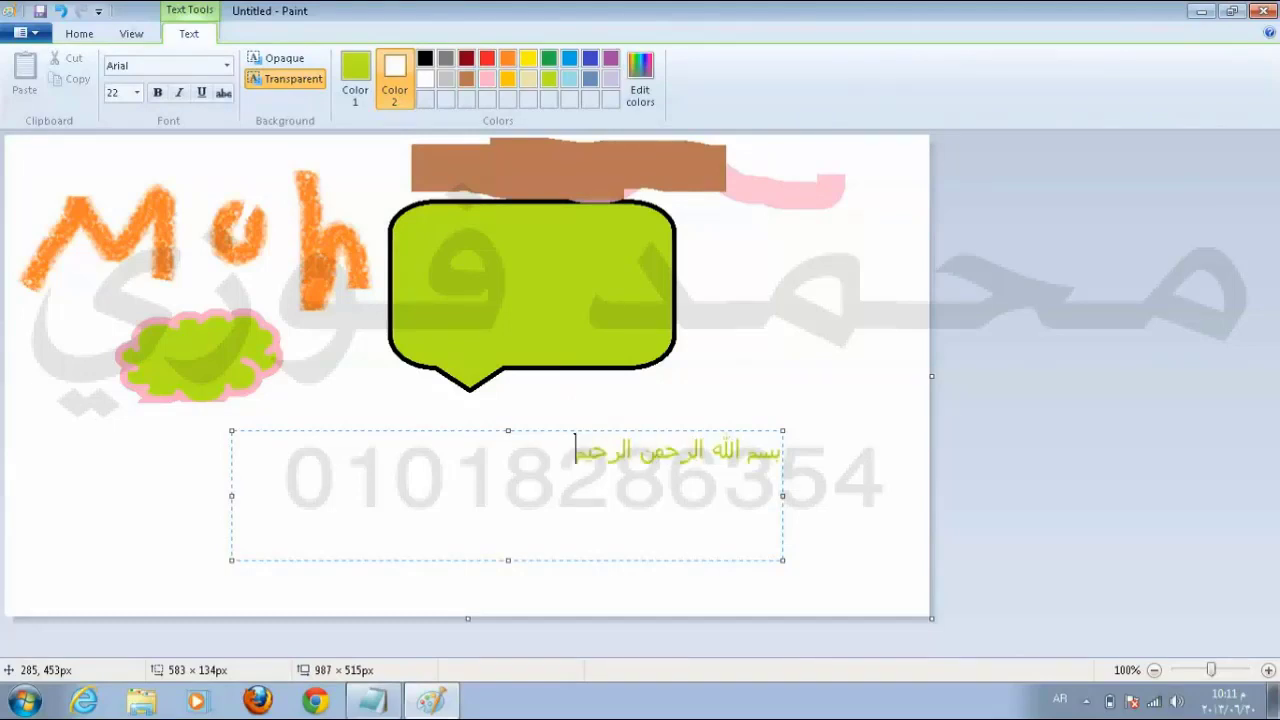
key(Return)
text(Sma)
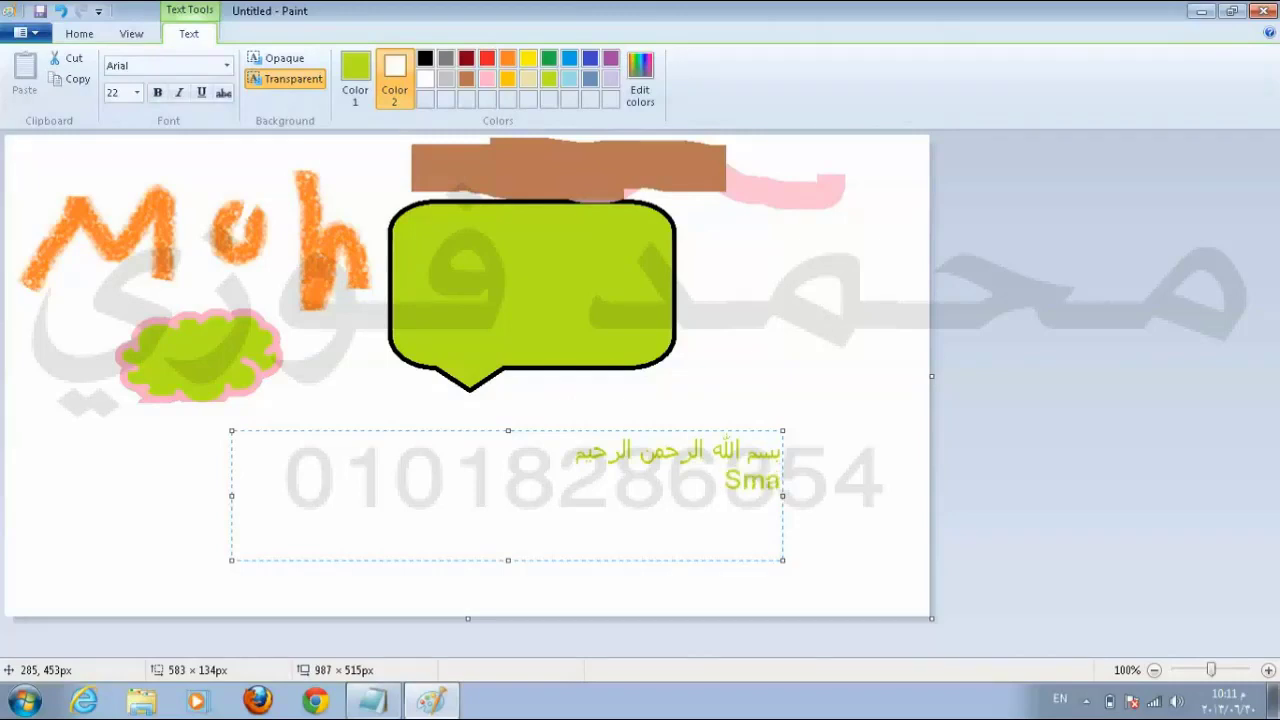
text(rt)
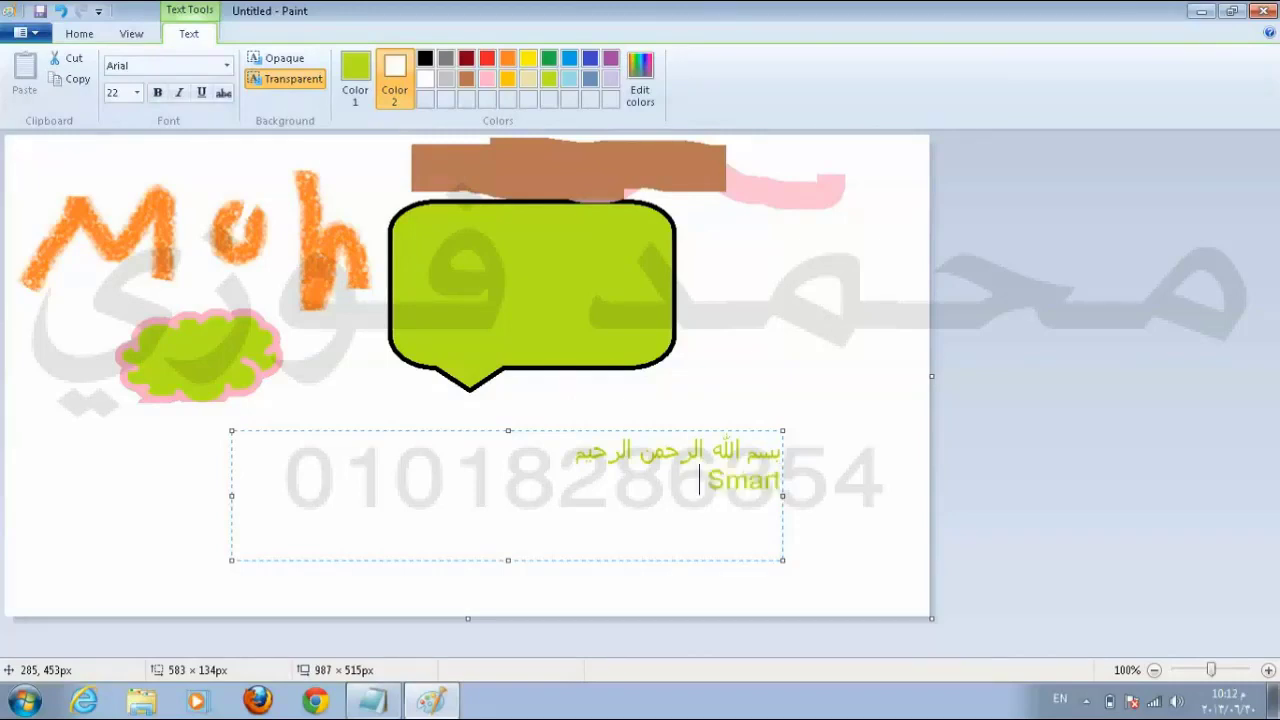
text( Ki)
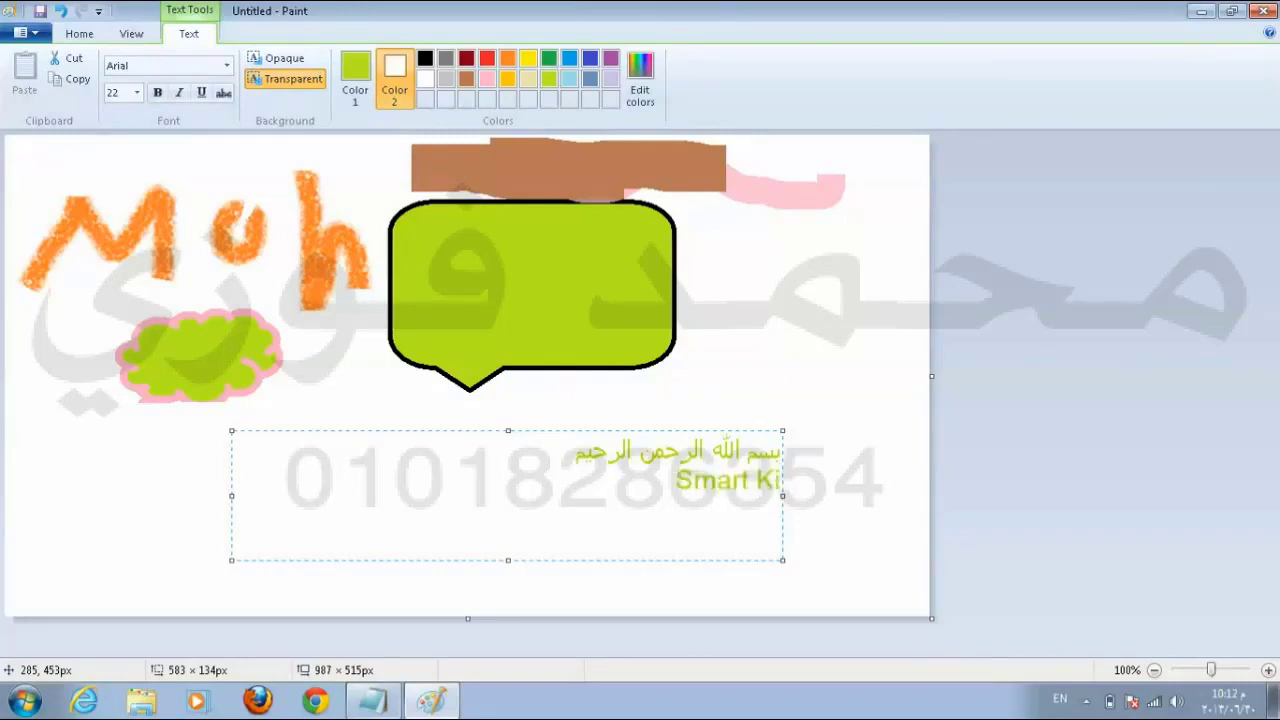
text(ds)
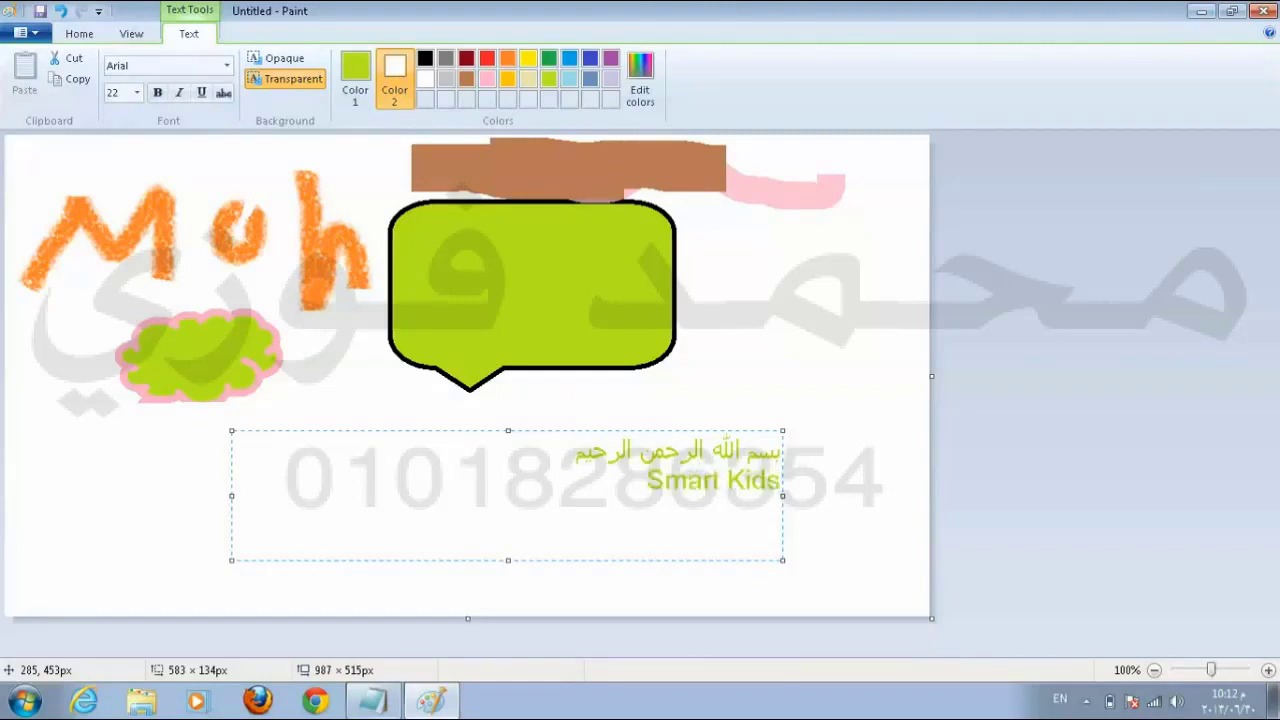
key(Return)
Step: Type the instructor's full name, prefixed with 'MR.', on the third line
text(MR.Moh)
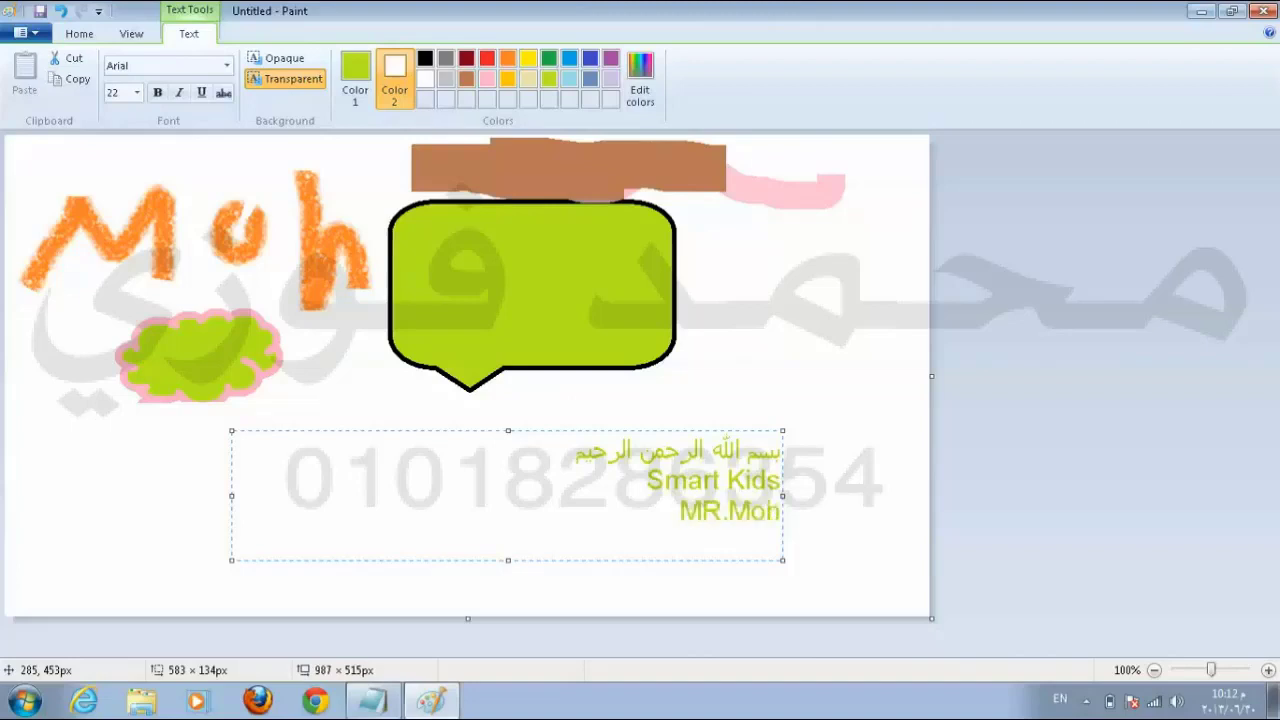
text(amede)
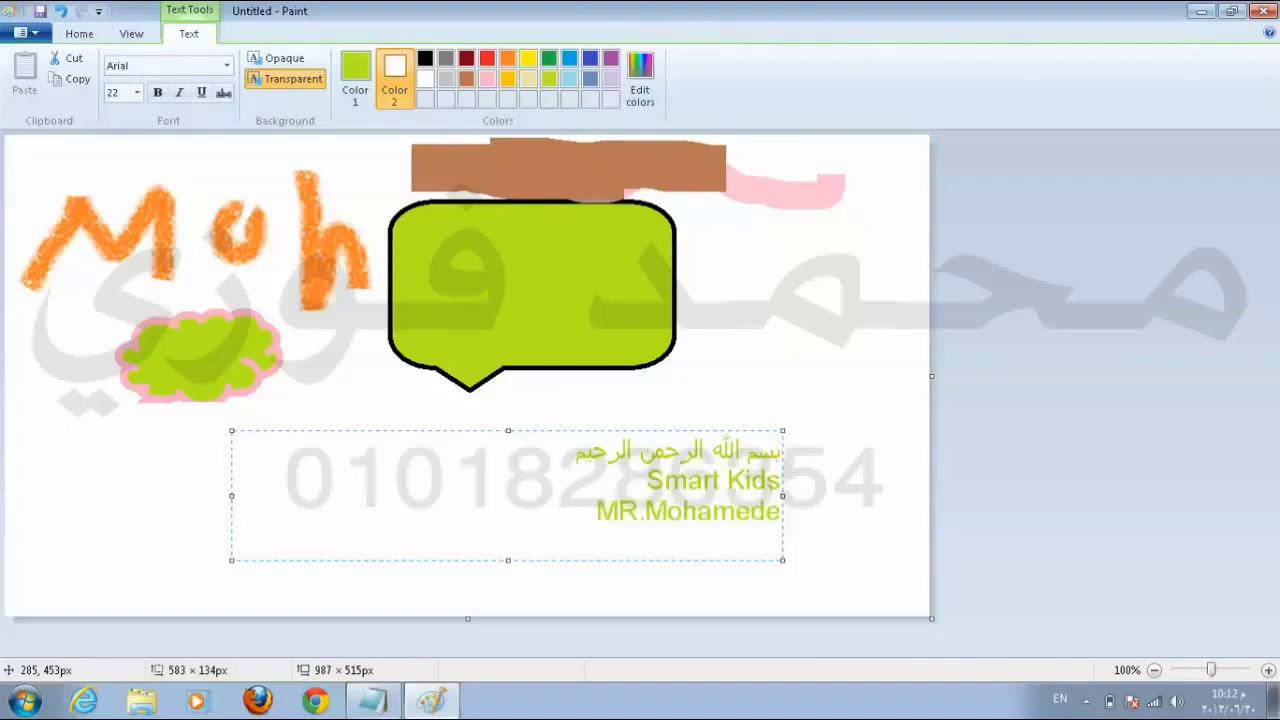
key(BackSpace)
key(BackSpace)
key(BackSpace)
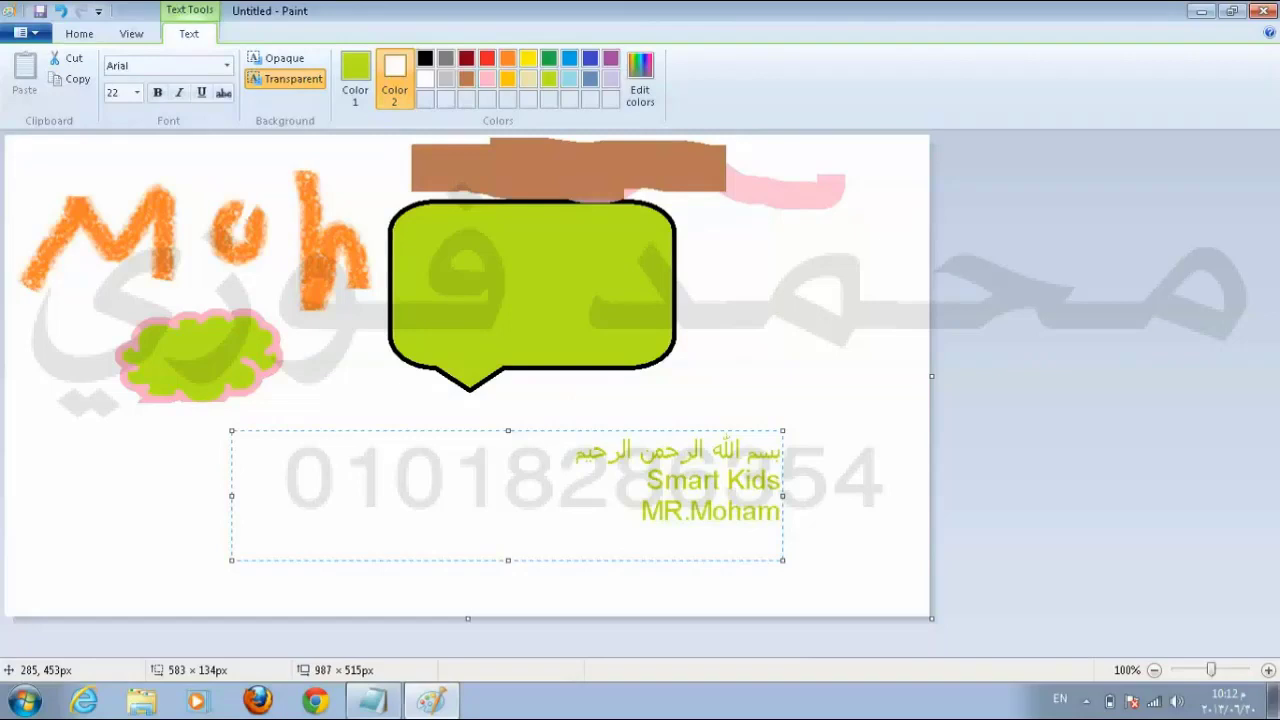
text(ed)
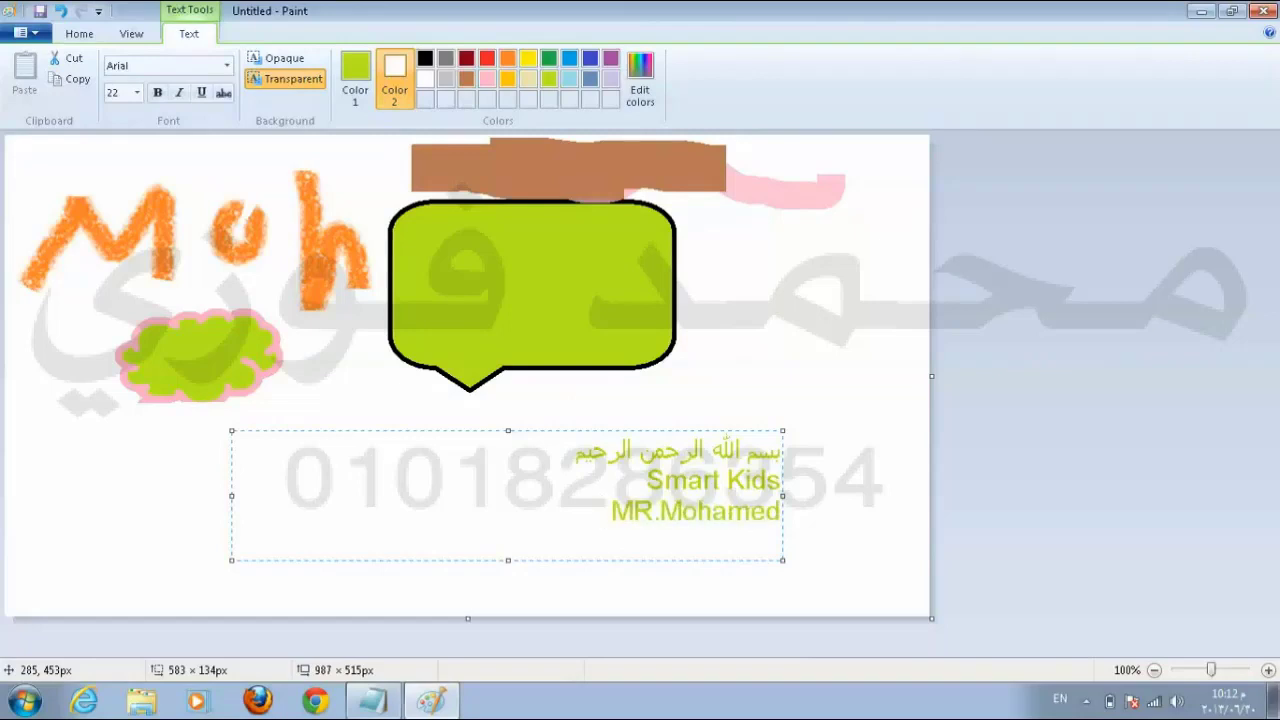
text( Fawzy)
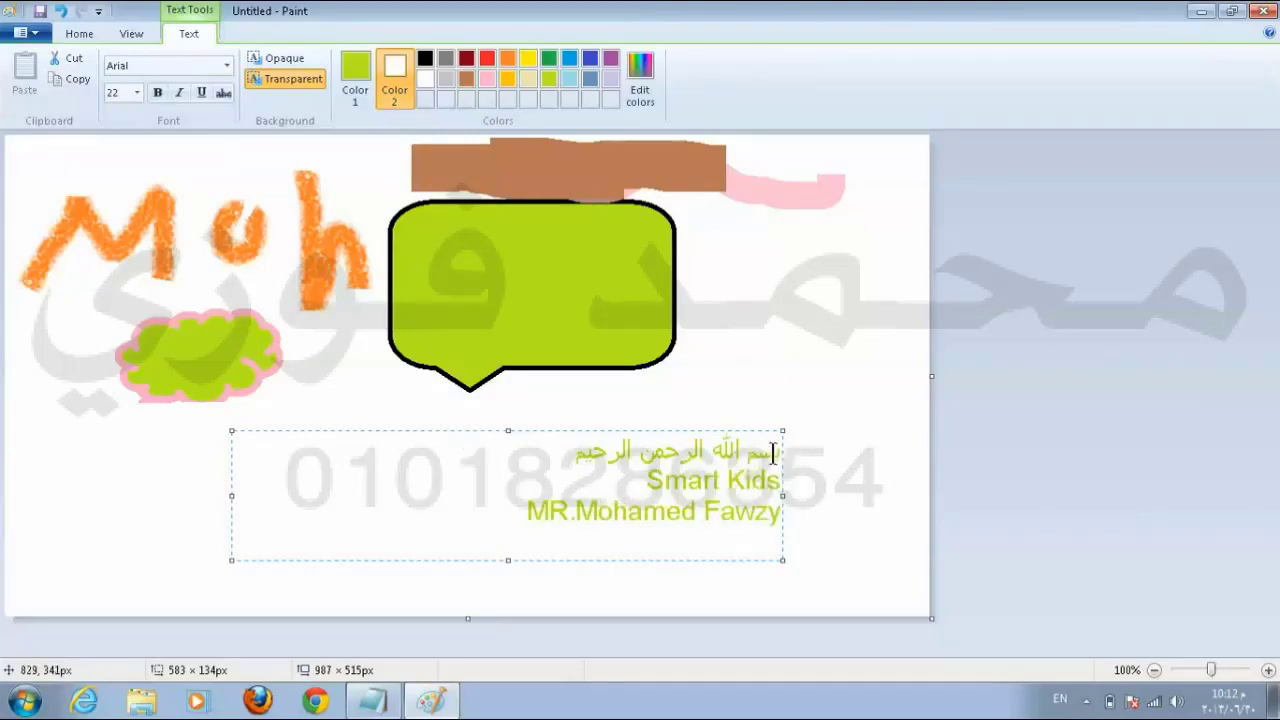
Step: Experiment with recolouring the Arabic first line of the text dark red
drag(778, 452, 776, 517)
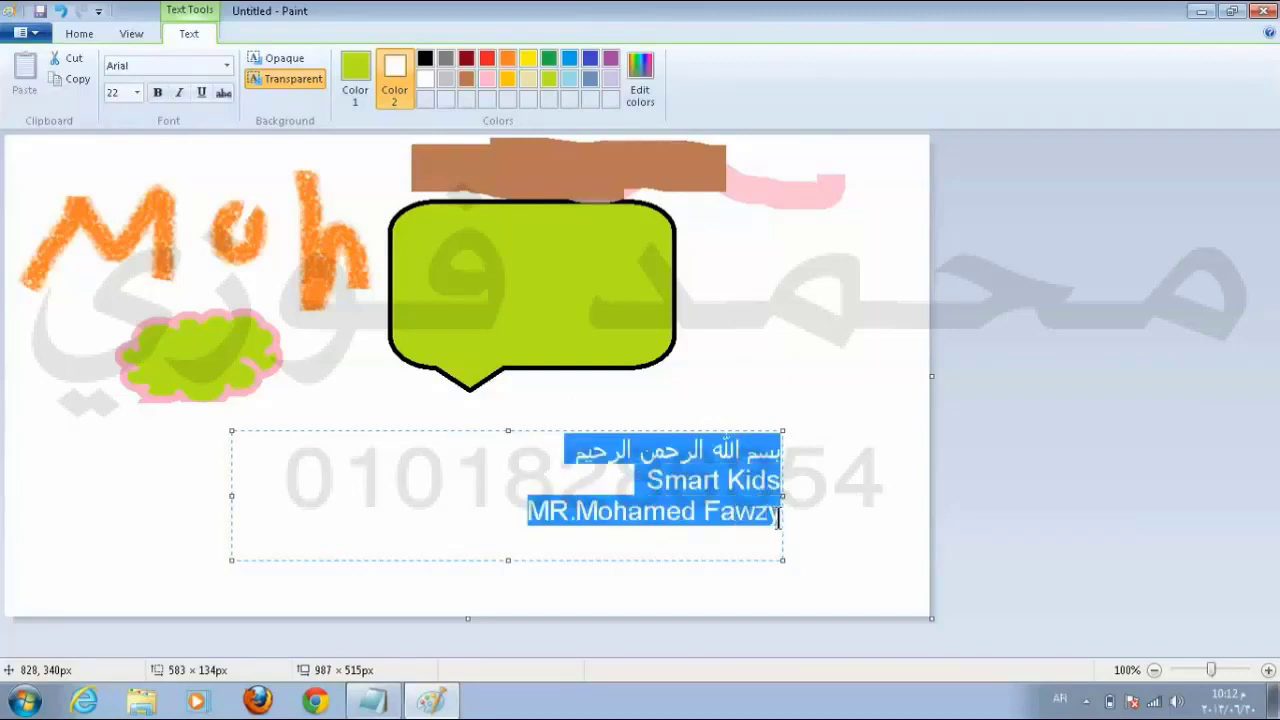
click(468, 58)
click(663, 480)
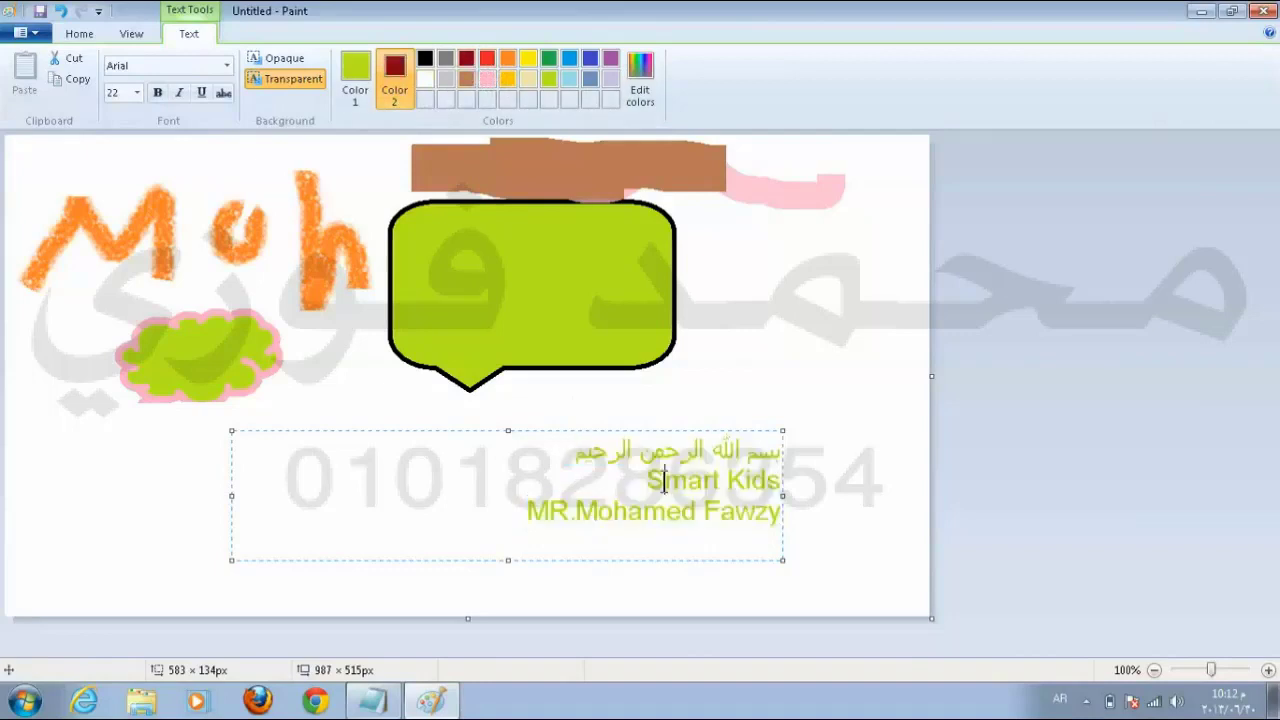
key(alt+shift)
click(354, 78)
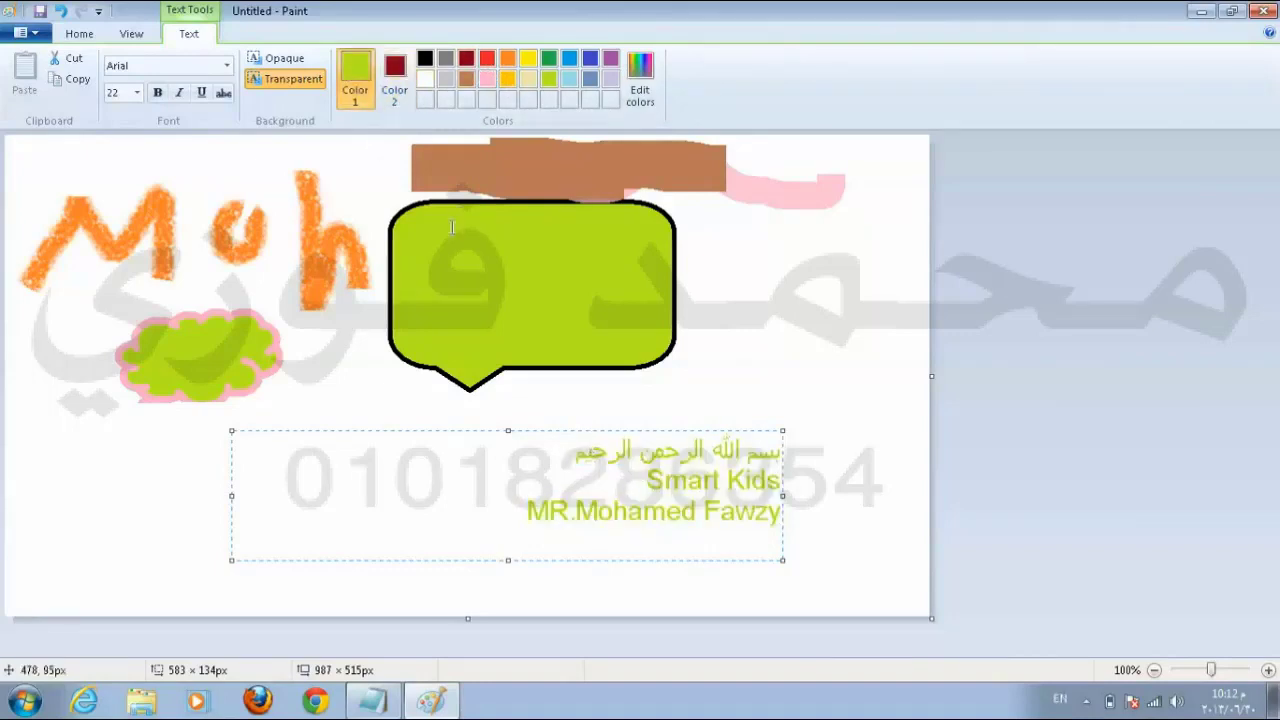
click(573, 452)
key(ctrl+shift+Right)
key(ctrl+shift+Right)
key(ctrl+shift+Right)
key(ctrl+shift+Right)
key(alt+shift)
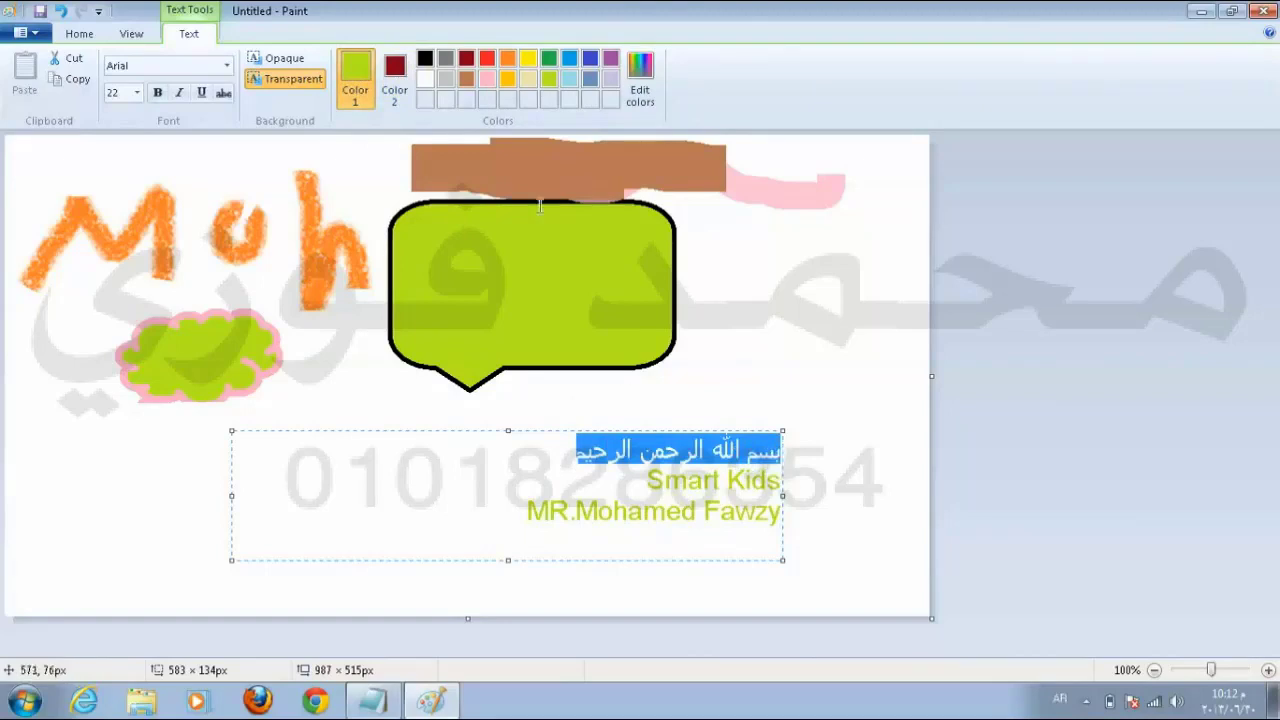
click(466, 58)
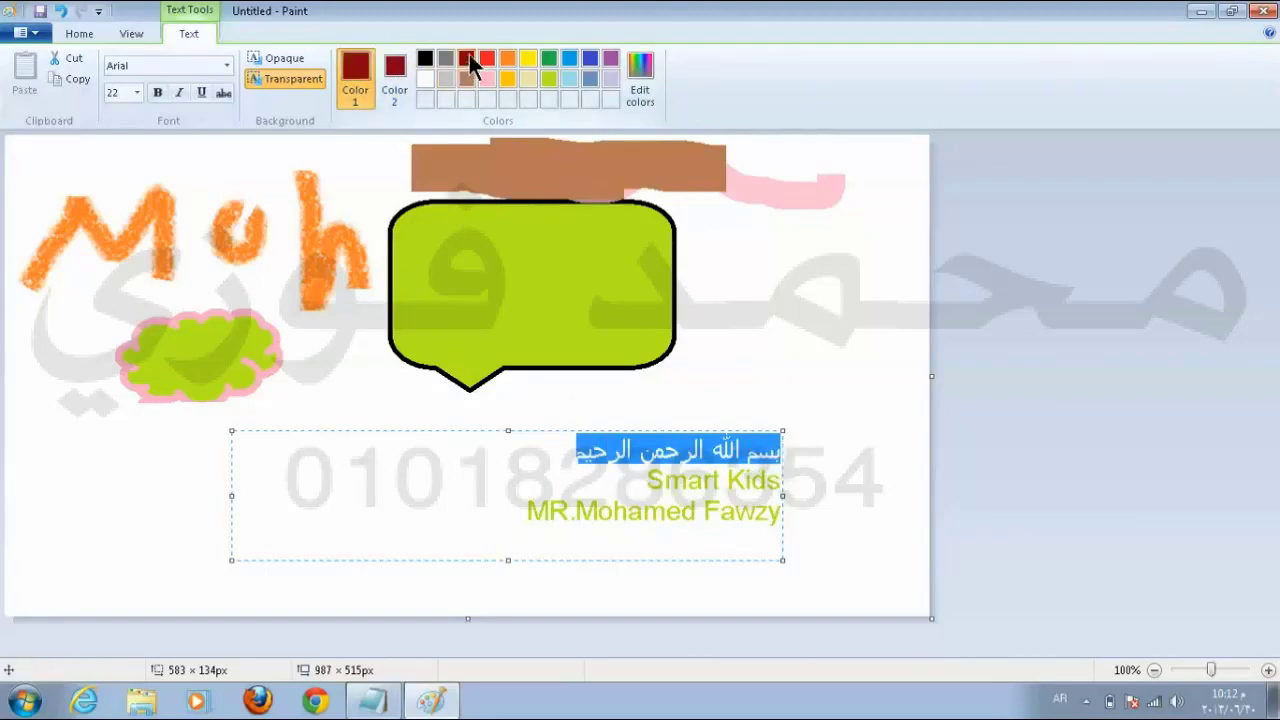
click(614, 483)
Step: Try selecting different parts of the text lines and open the font list
click(709, 483)
key(alt+shift)
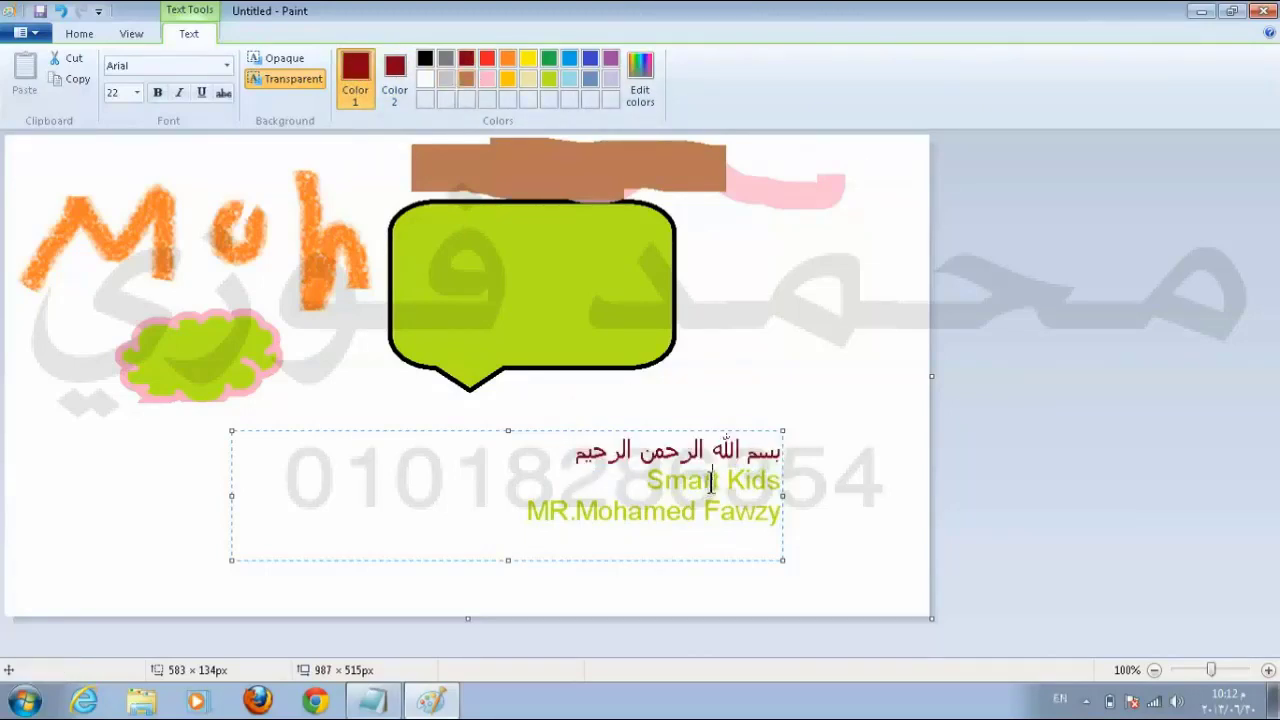
drag(562, 474, 781, 452)
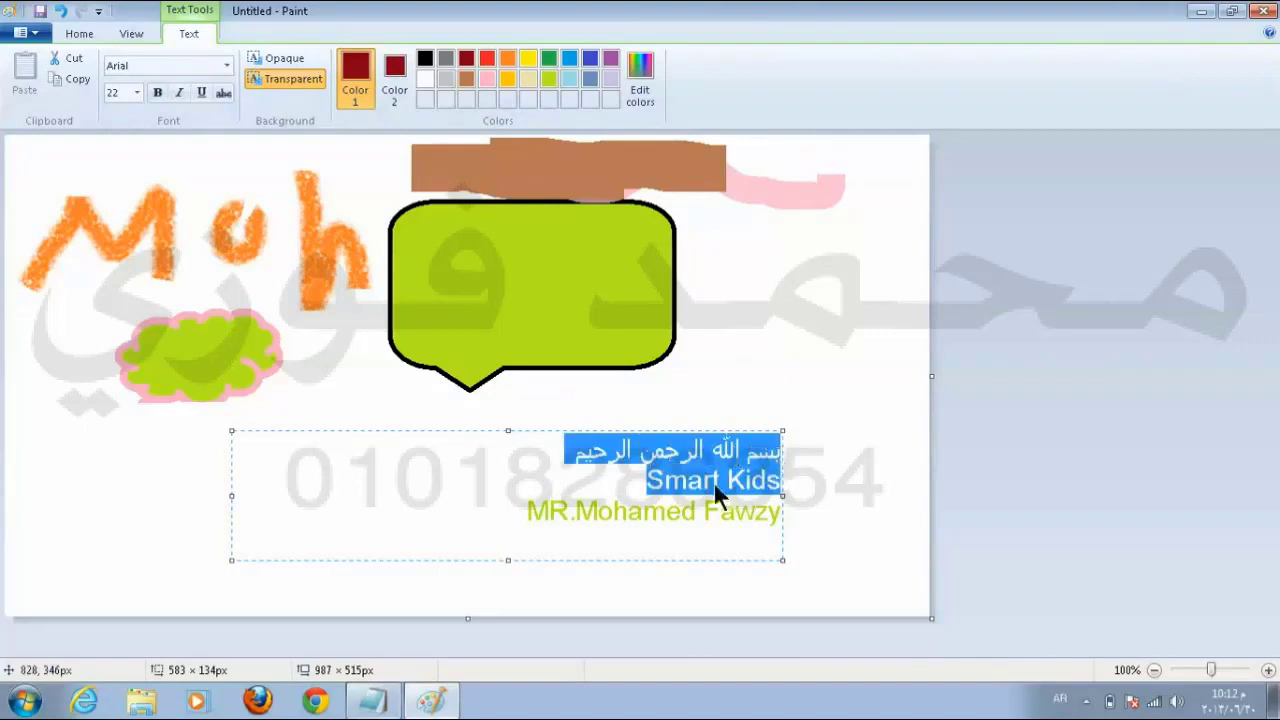
drag(500, 515, 708, 520)
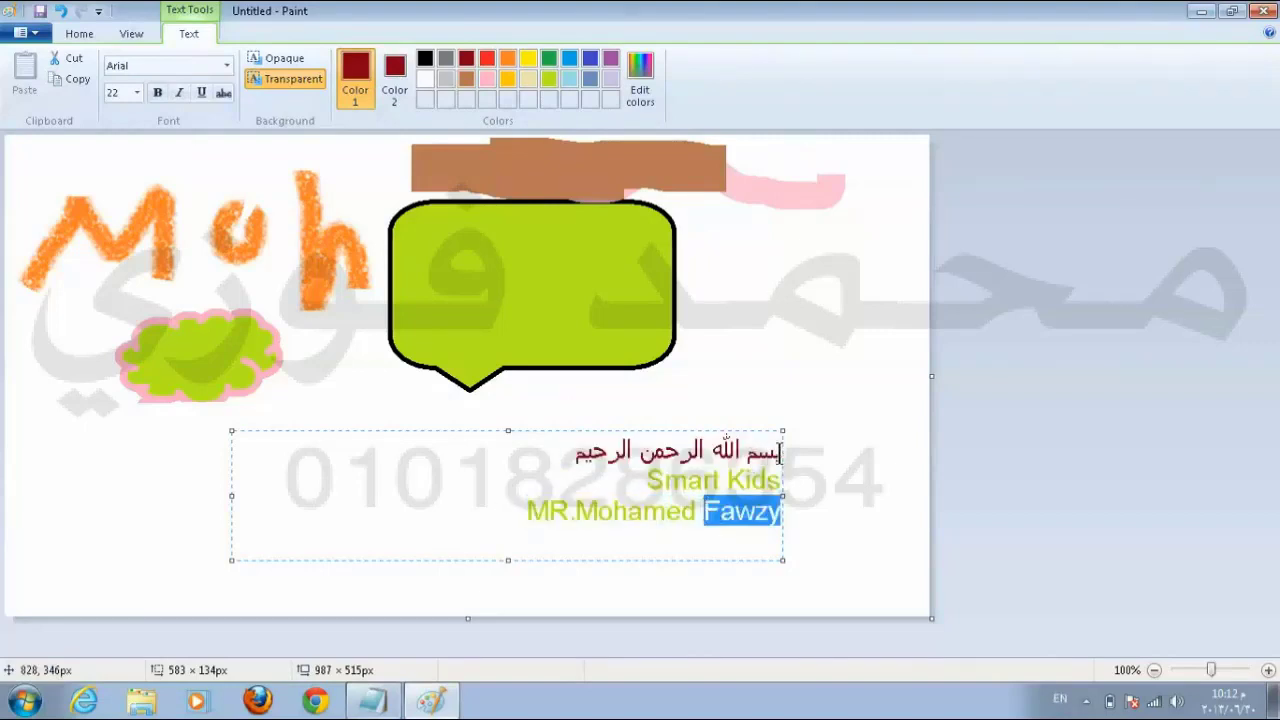
key(alt+shift)
drag(776, 452, 779, 515)
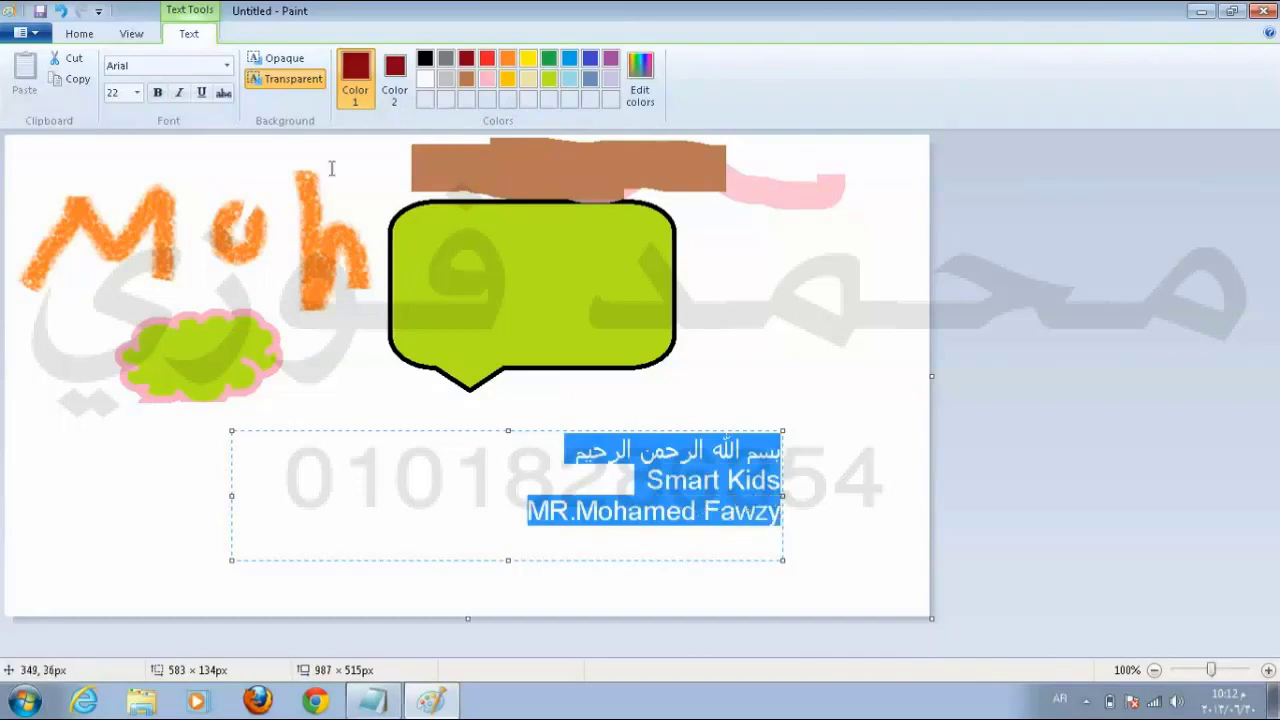
click(228, 65)
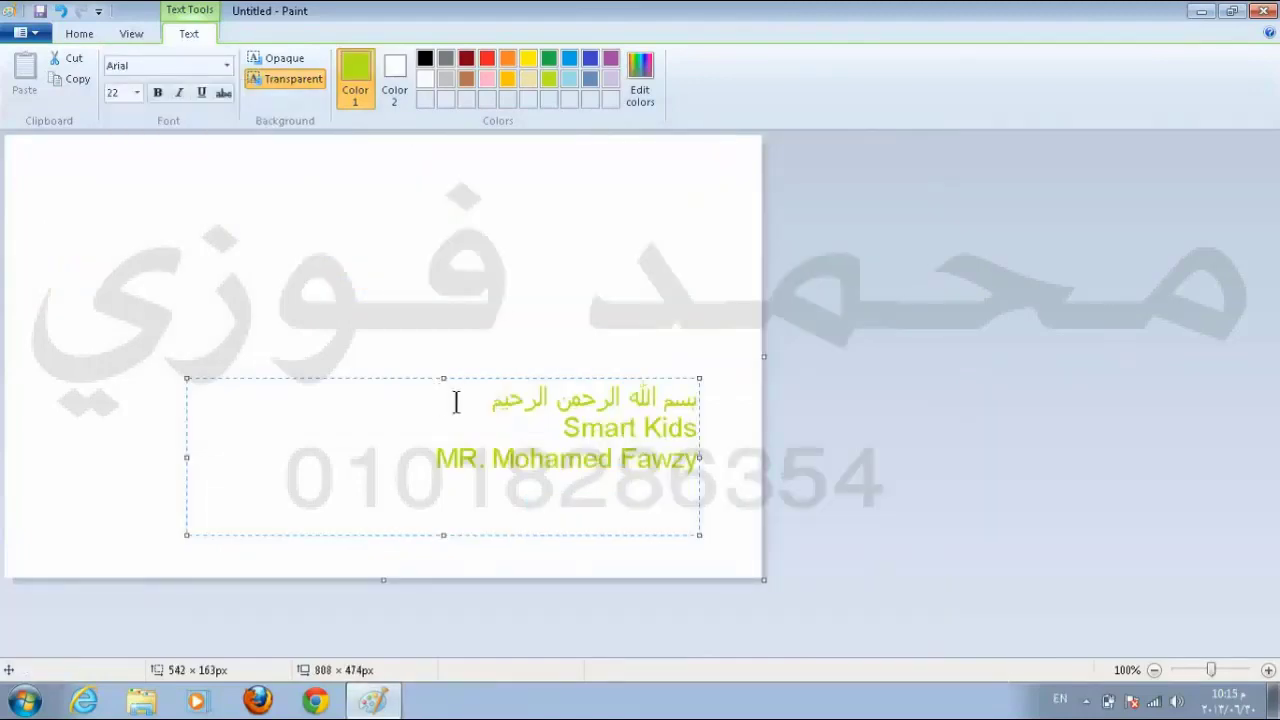
Step: Select the Arabic line and check its font size, keeping it at 22
drag(493, 398, 690, 397)
click(538, 428)
drag(463, 410, 710, 397)
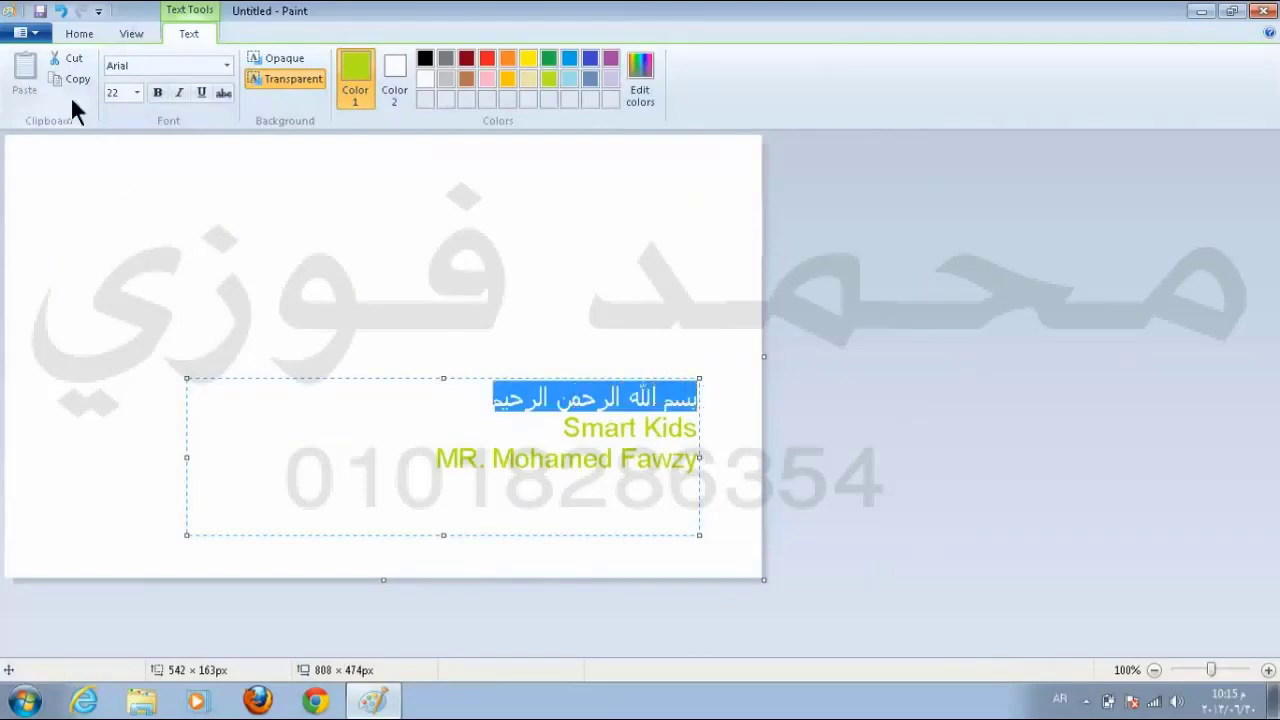
click(137, 92)
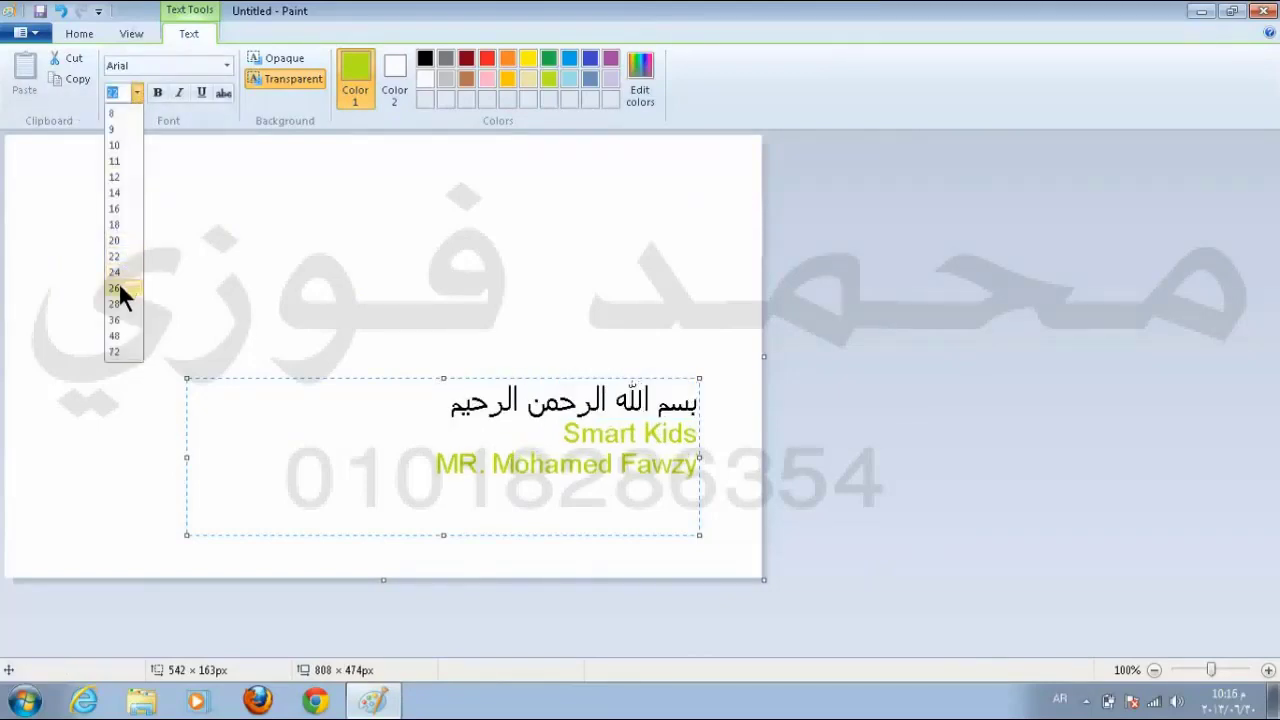
key(Escape)
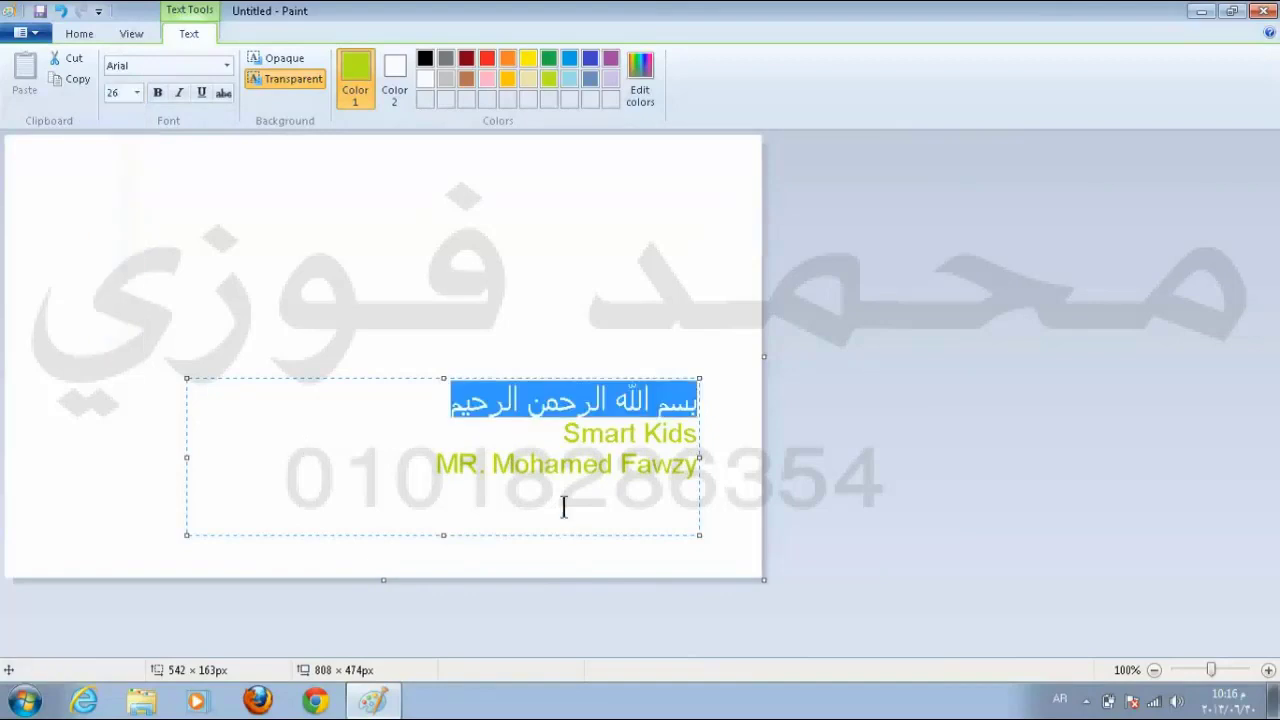
click(561, 456)
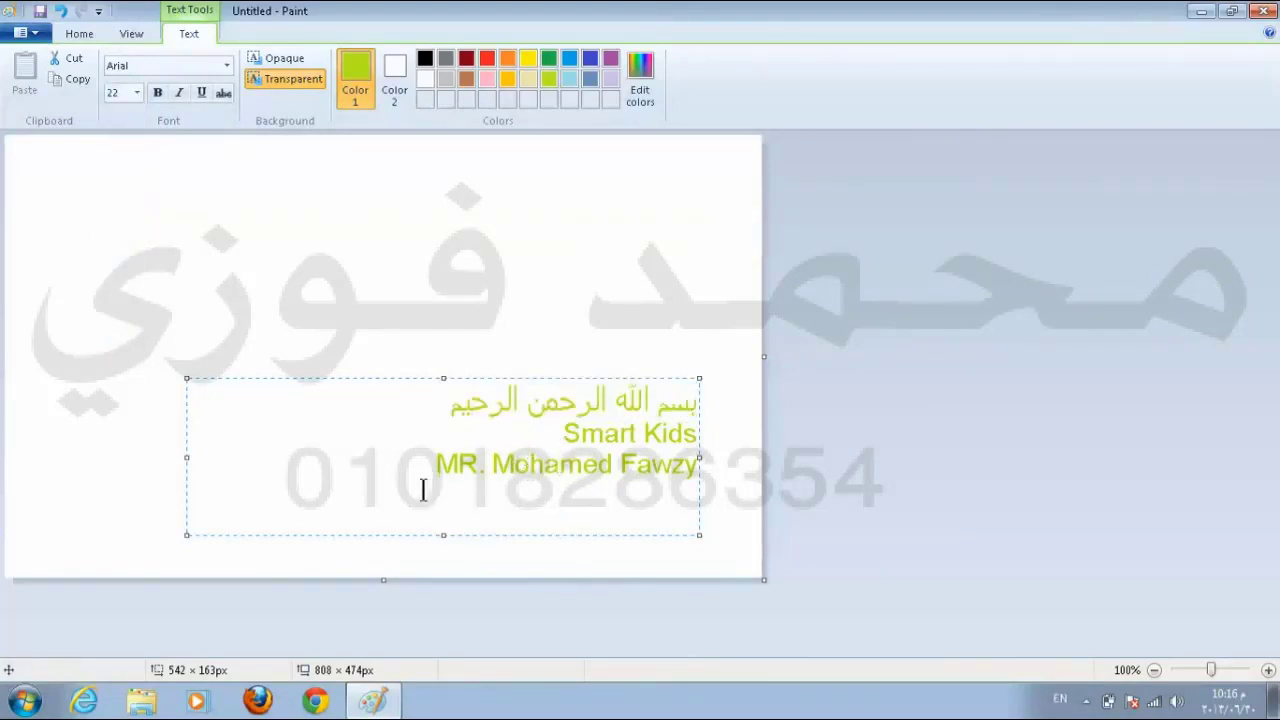
Step: Turn all three text lines dark red
drag(692, 400, 690, 472)
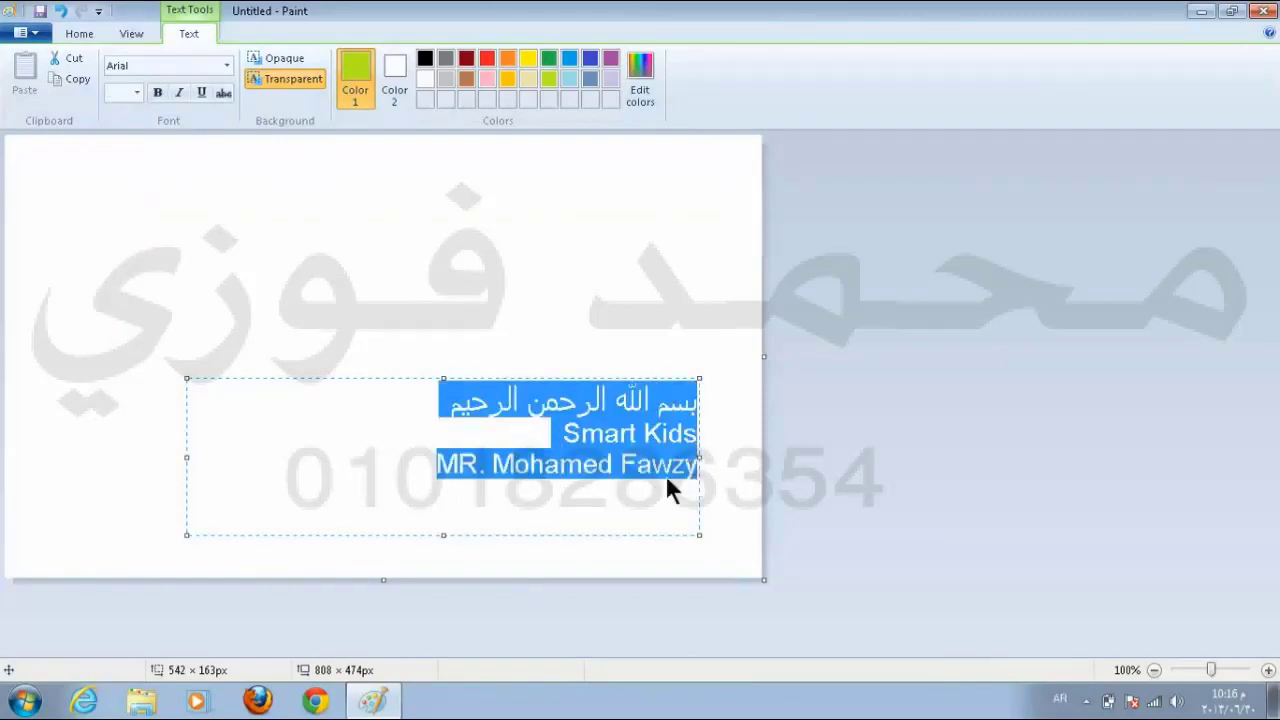
click(467, 58)
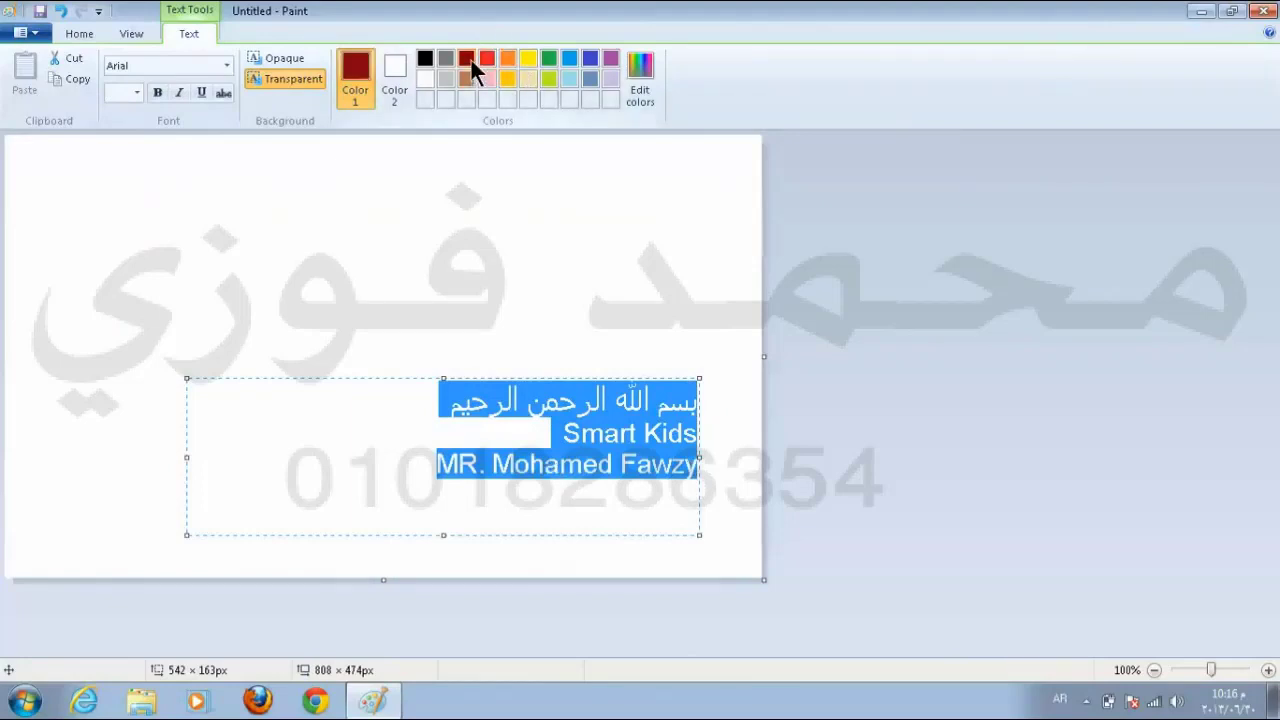
click(566, 438)
key(alt+shift)
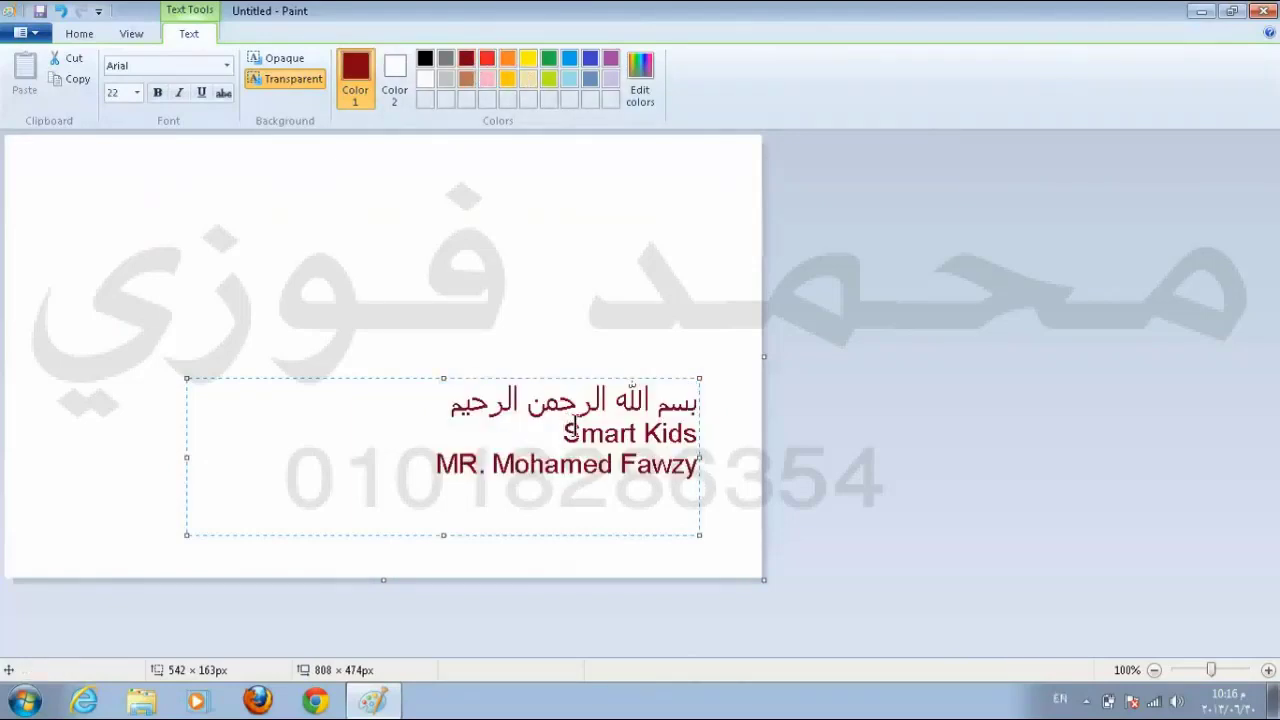
Step: Select the Arabic line and toggle Bold and Italic on and off, leaving both off
triple_click(565, 409)
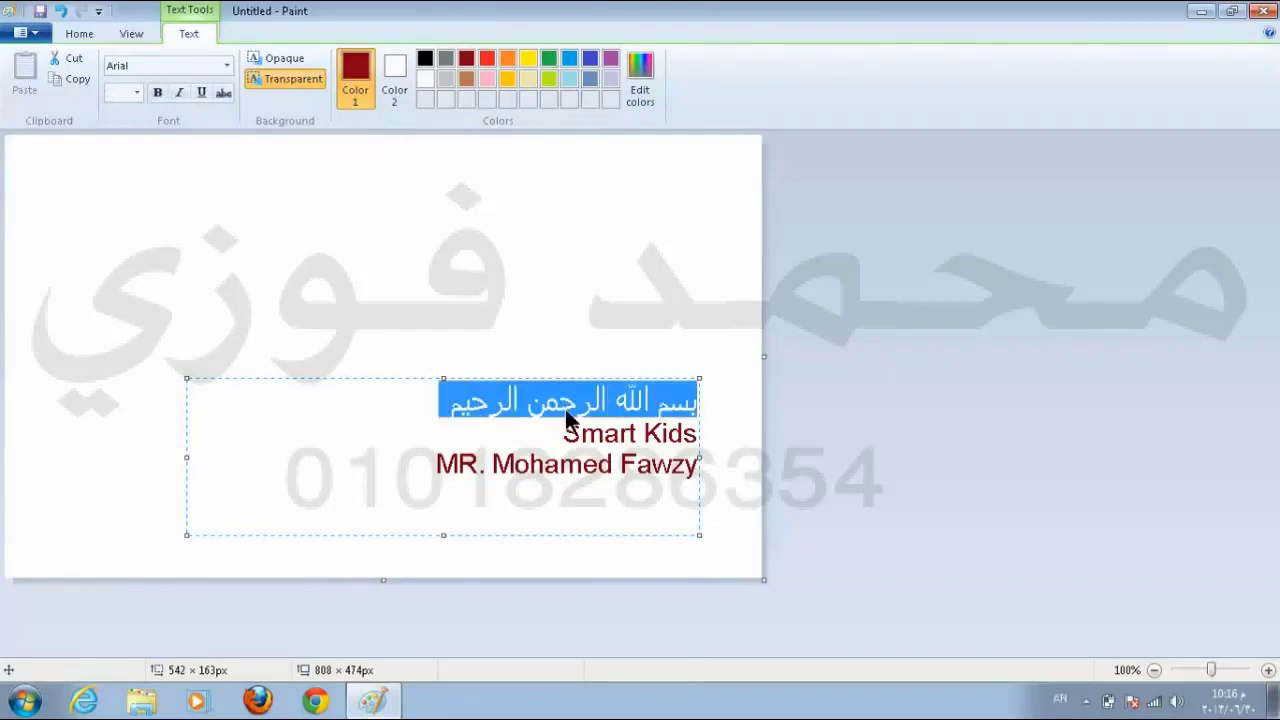
click(157, 92)
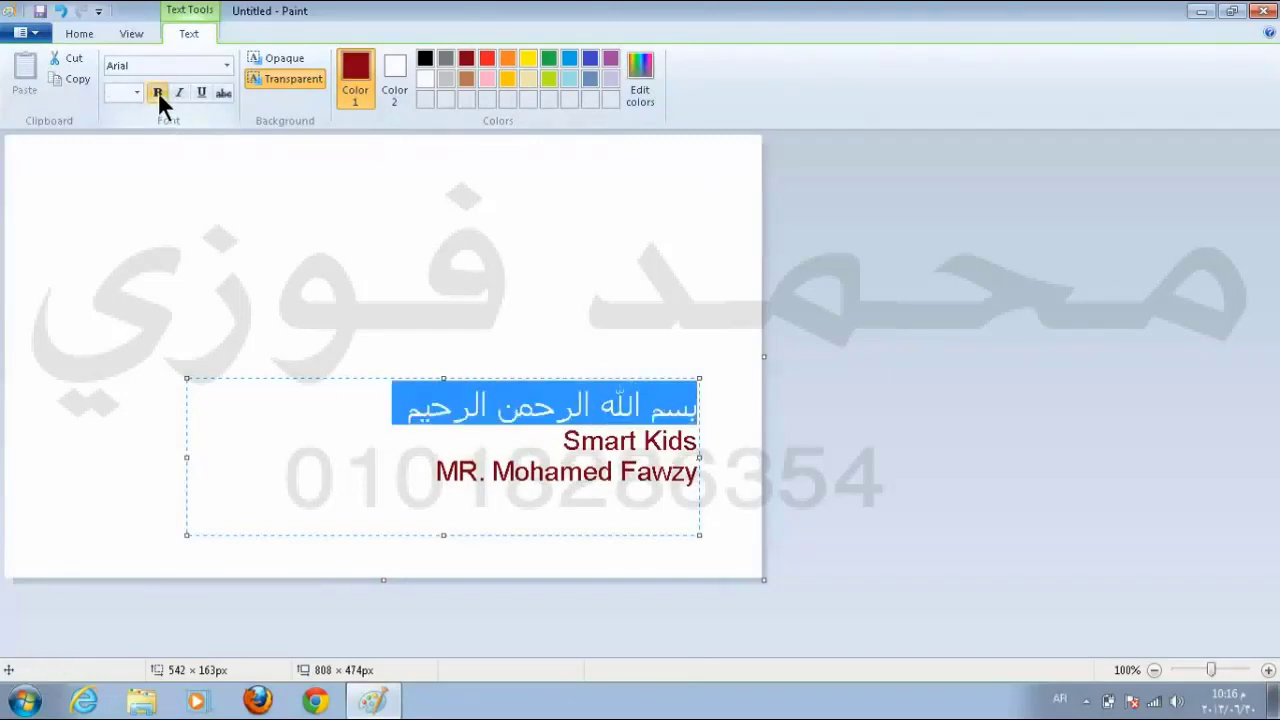
click(157, 91)
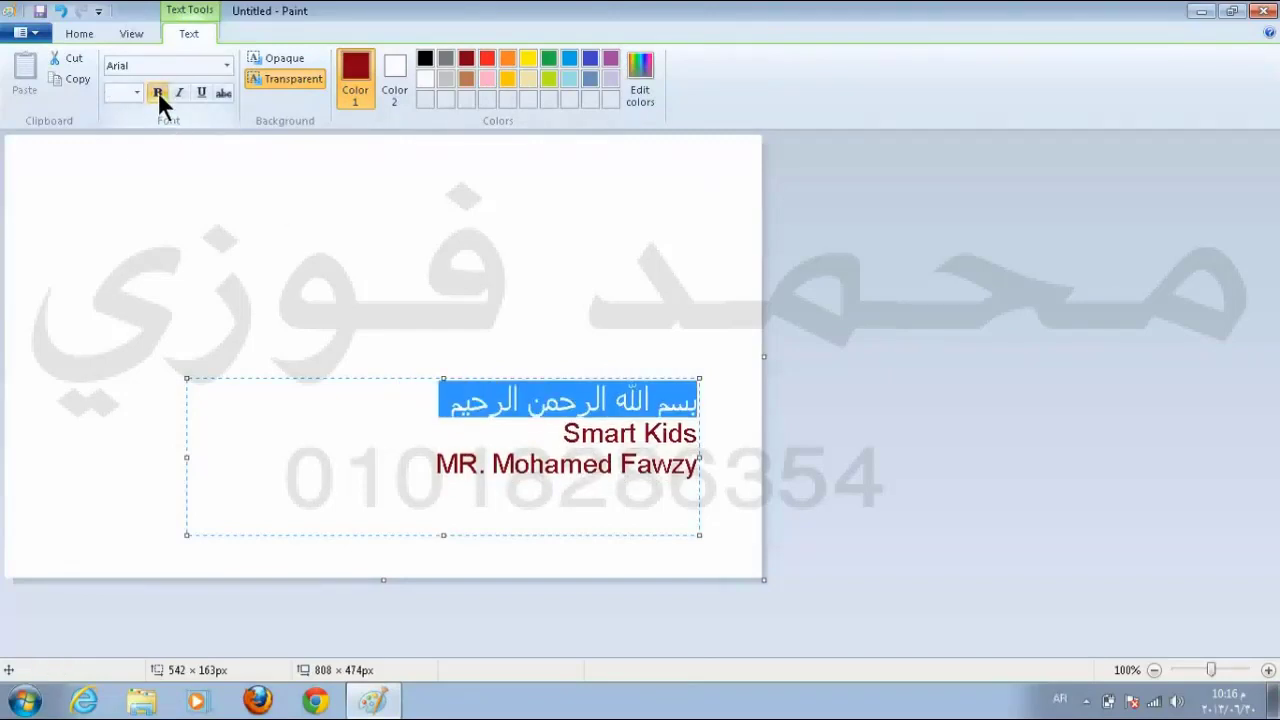
click(157, 91)
click(157, 91)
click(157, 91)
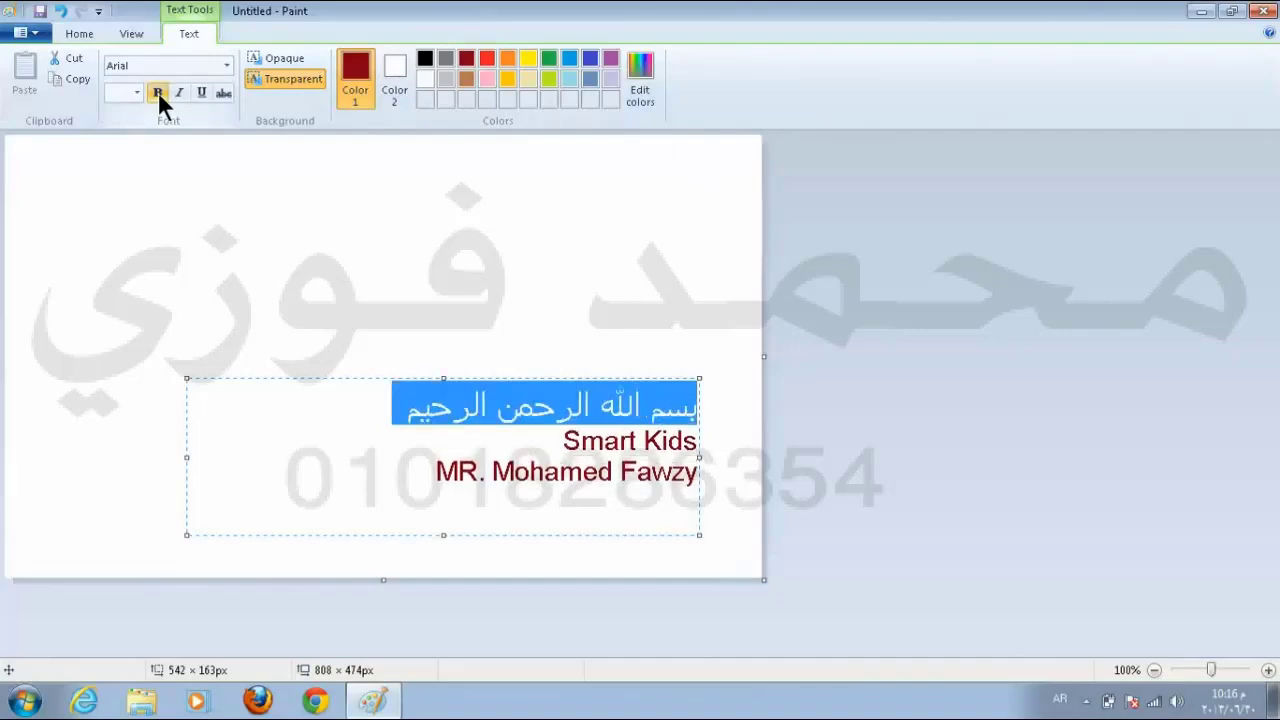
click(157, 92)
click(177, 89)
click(177, 89)
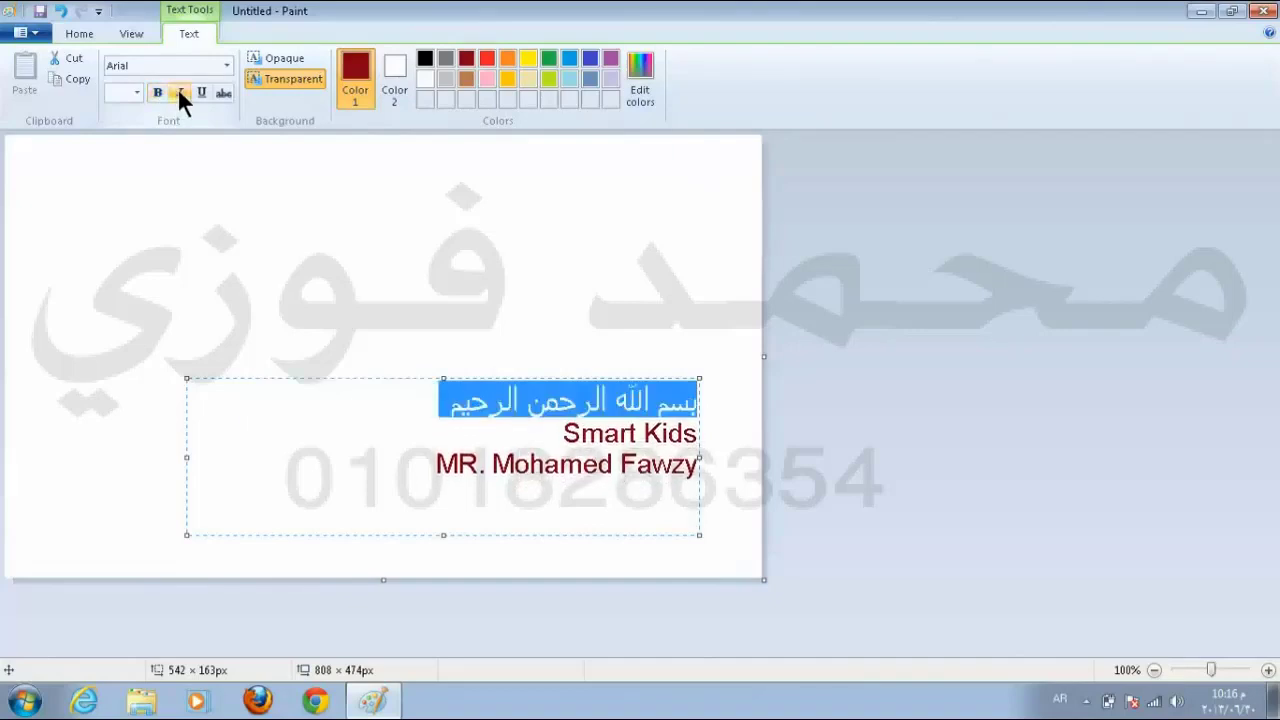
click(177, 89)
click(177, 89)
click(177, 89)
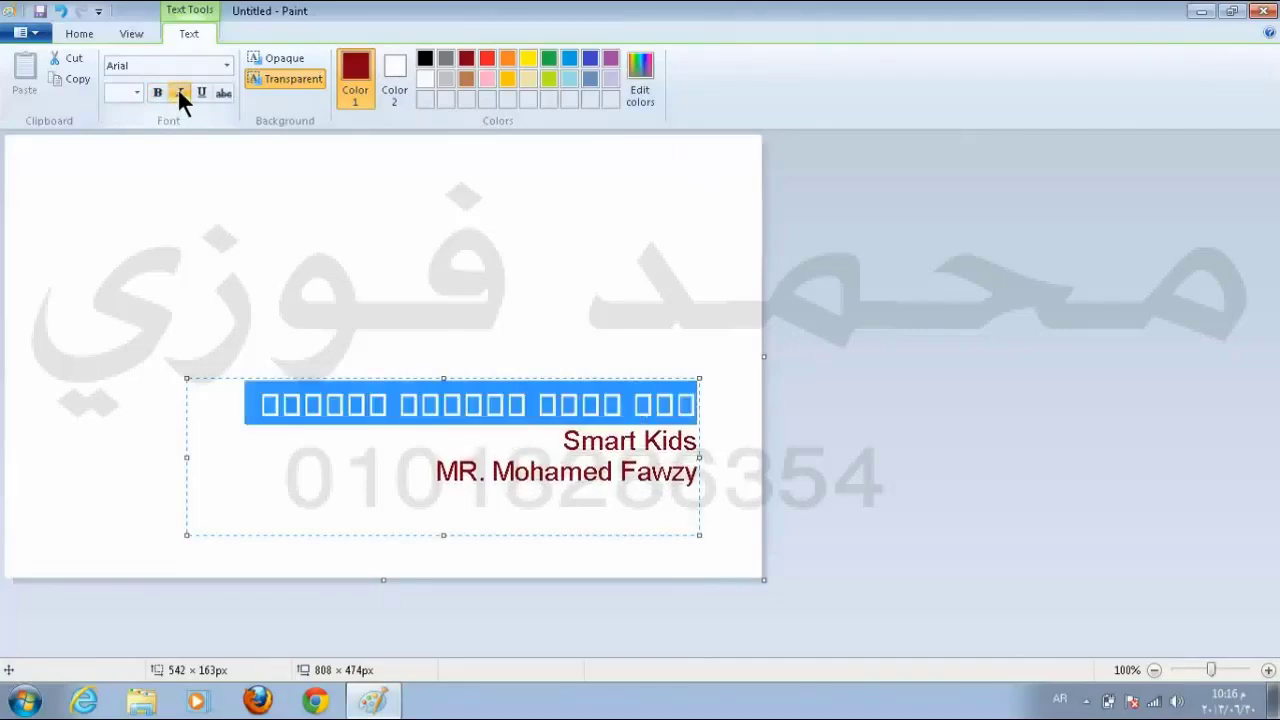
click(179, 91)
Step: Underline the Arabic line and commit the text block to the canvas
click(199, 92)
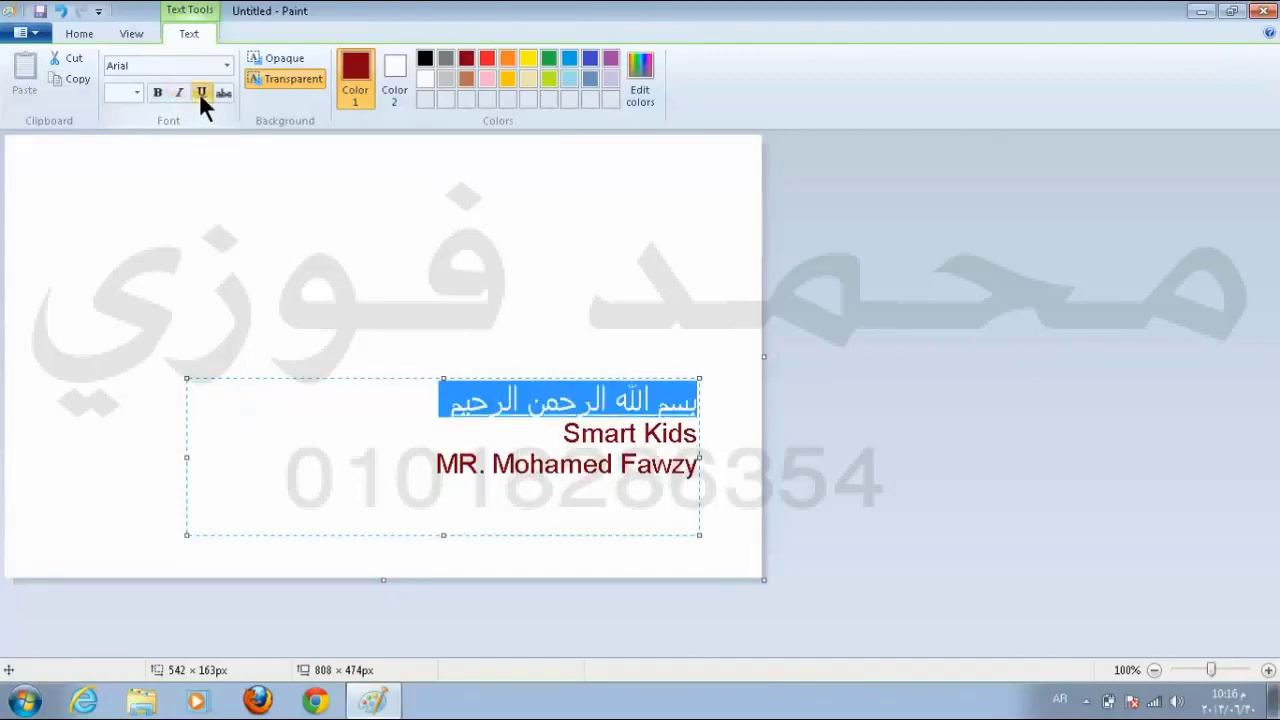
click(568, 466)
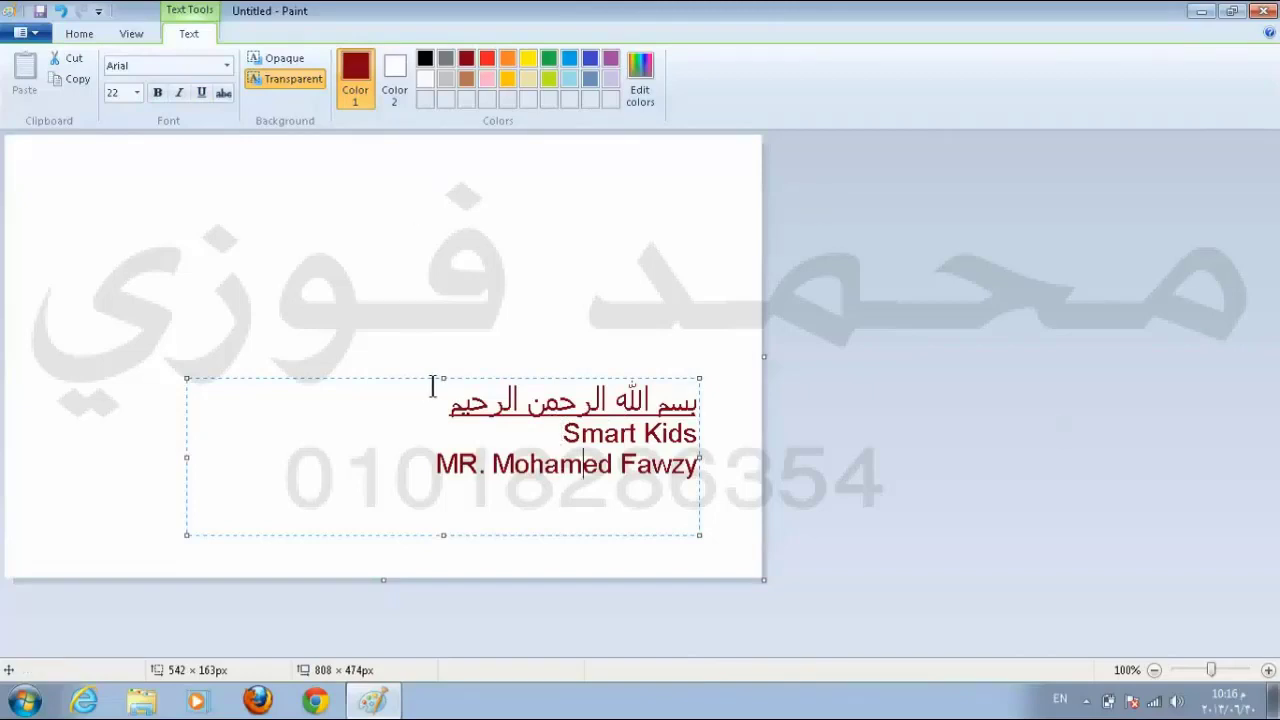
click(566, 238)
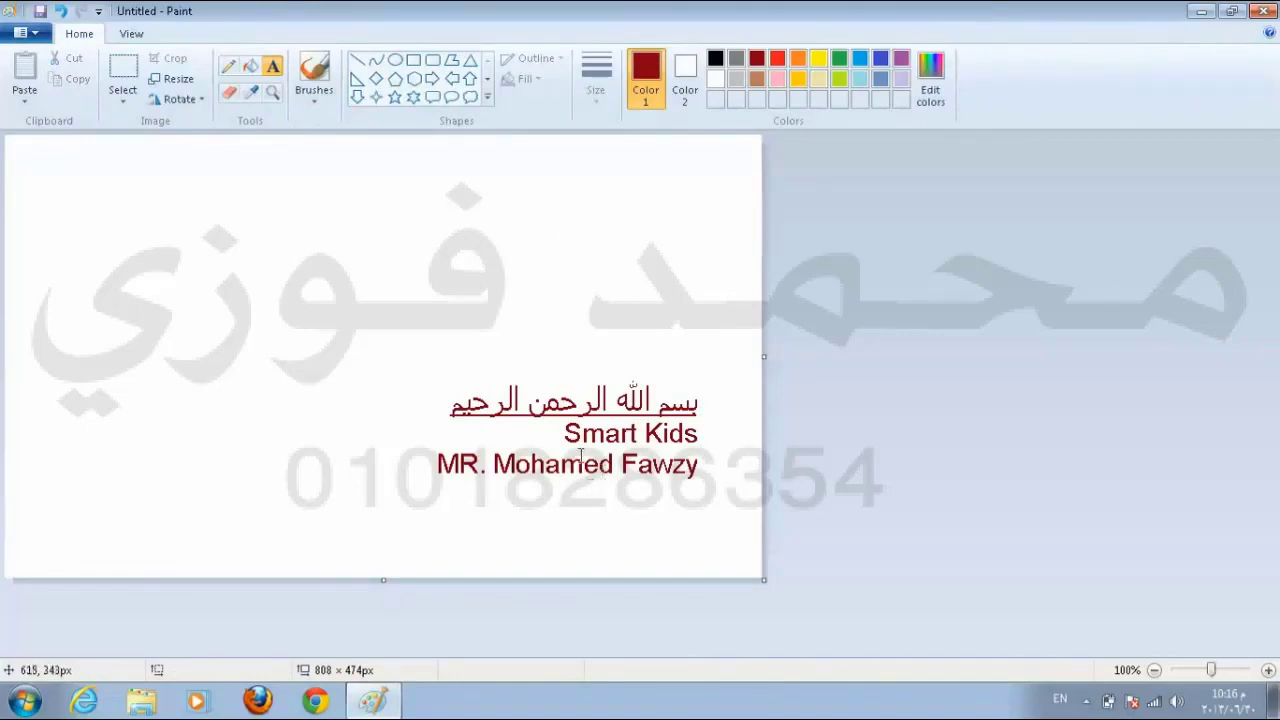
Step: Discard a stray empty text box and close the brush styles list
click(613, 397)
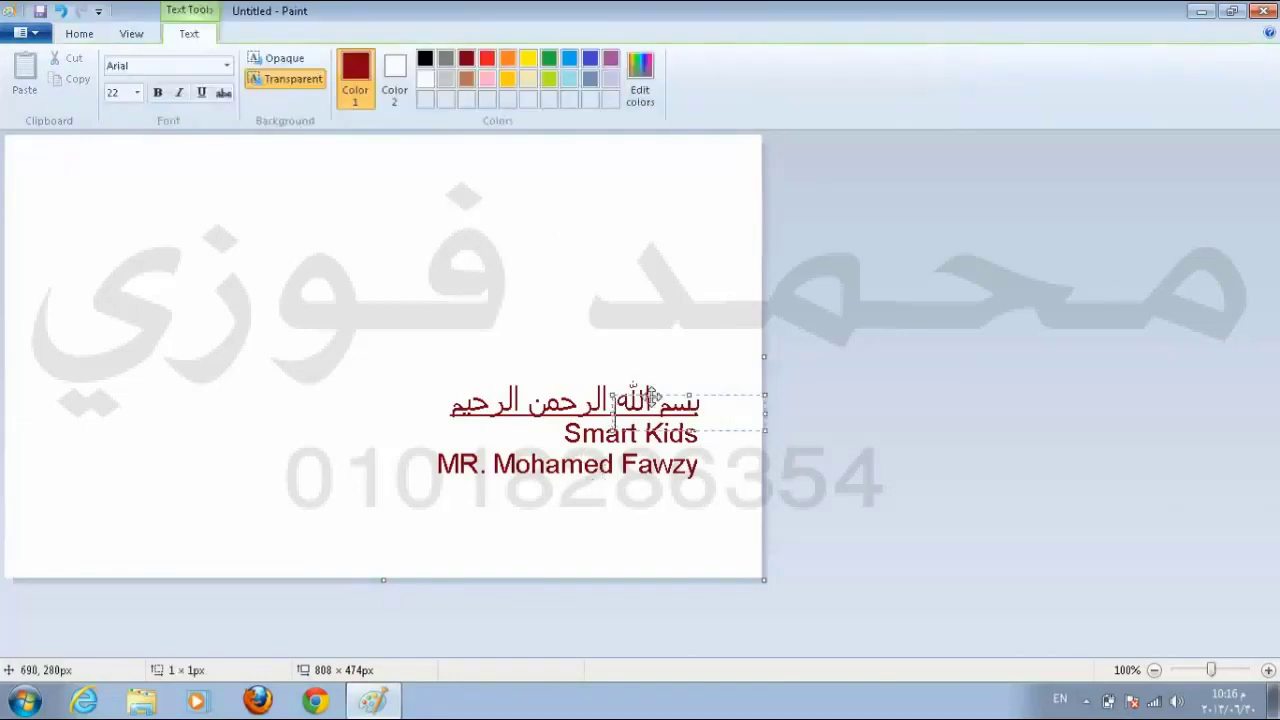
click(585, 310)
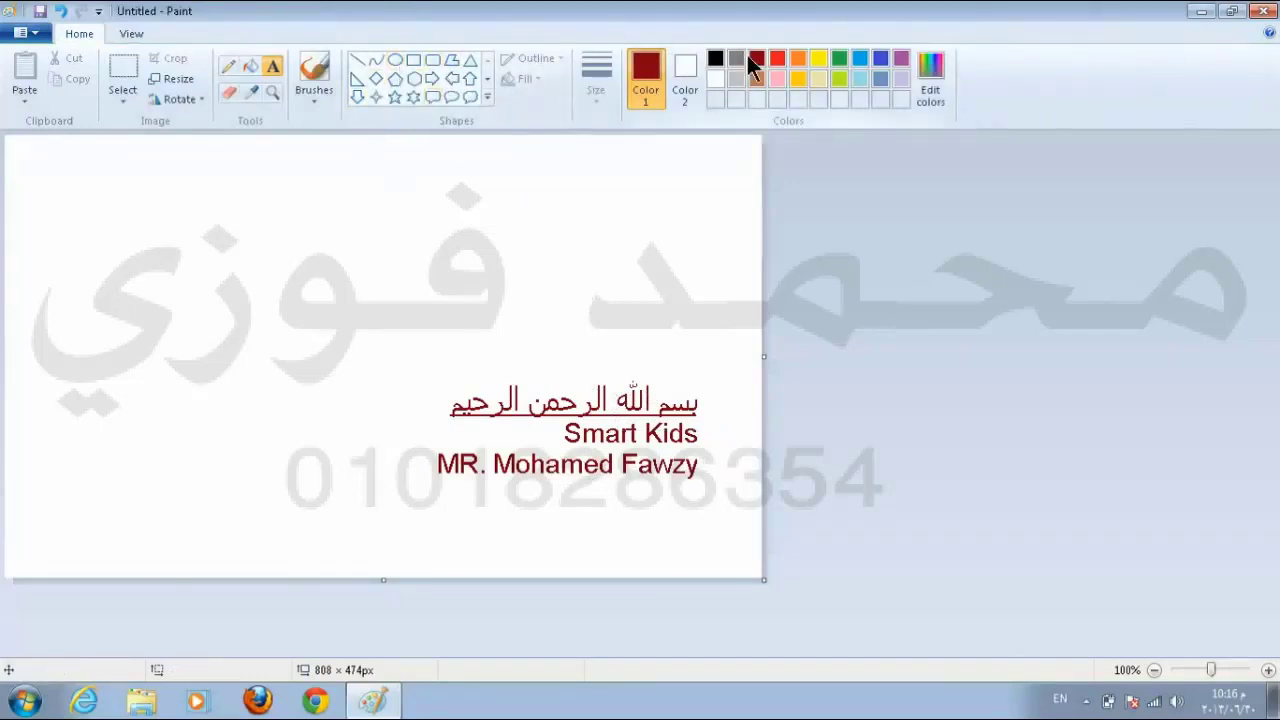
click(318, 100)
click(318, 98)
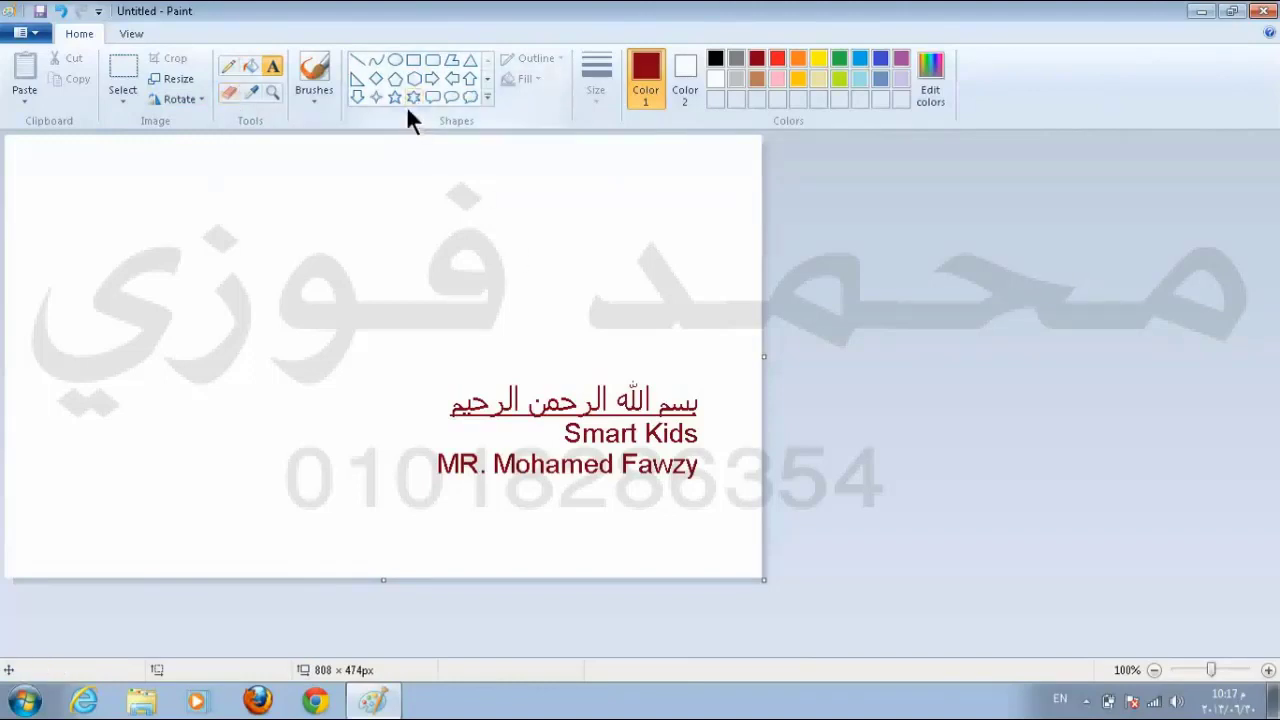
Step: Draw a rounded speech-bubble callout above the text and make its outline and interior pink
click(432, 97)
drag(194, 180, 607, 350)
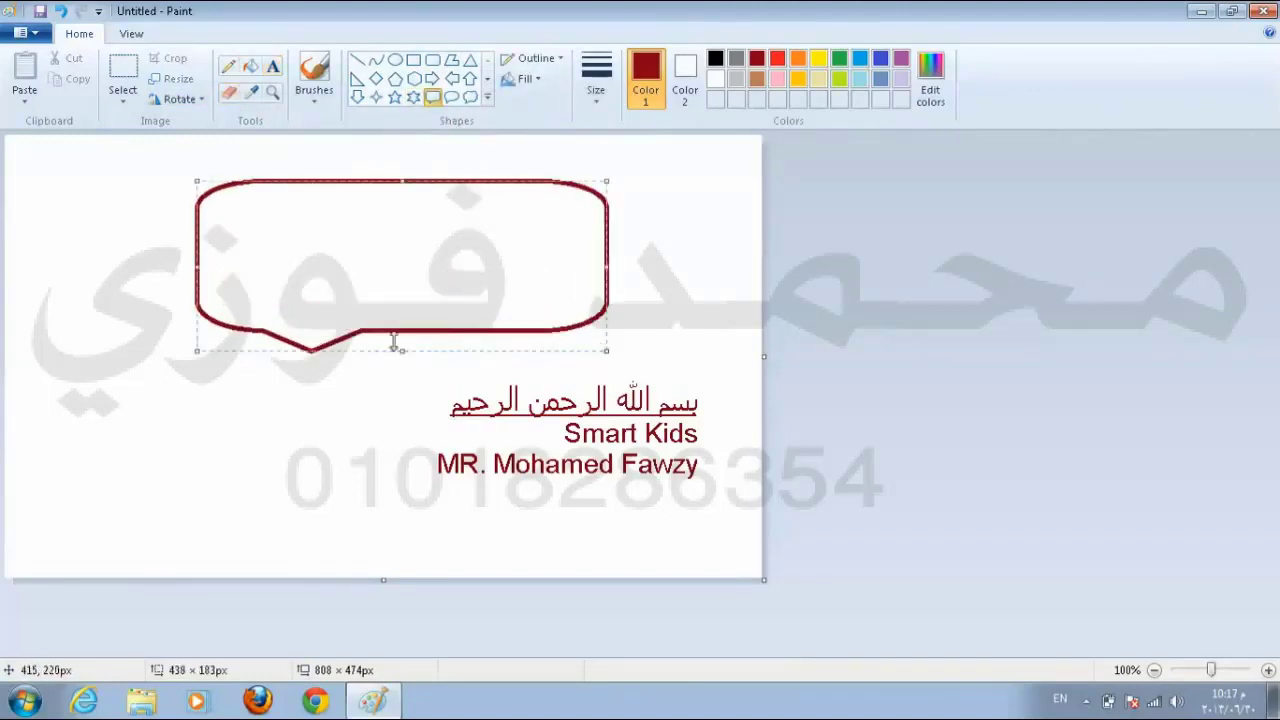
click(775, 80)
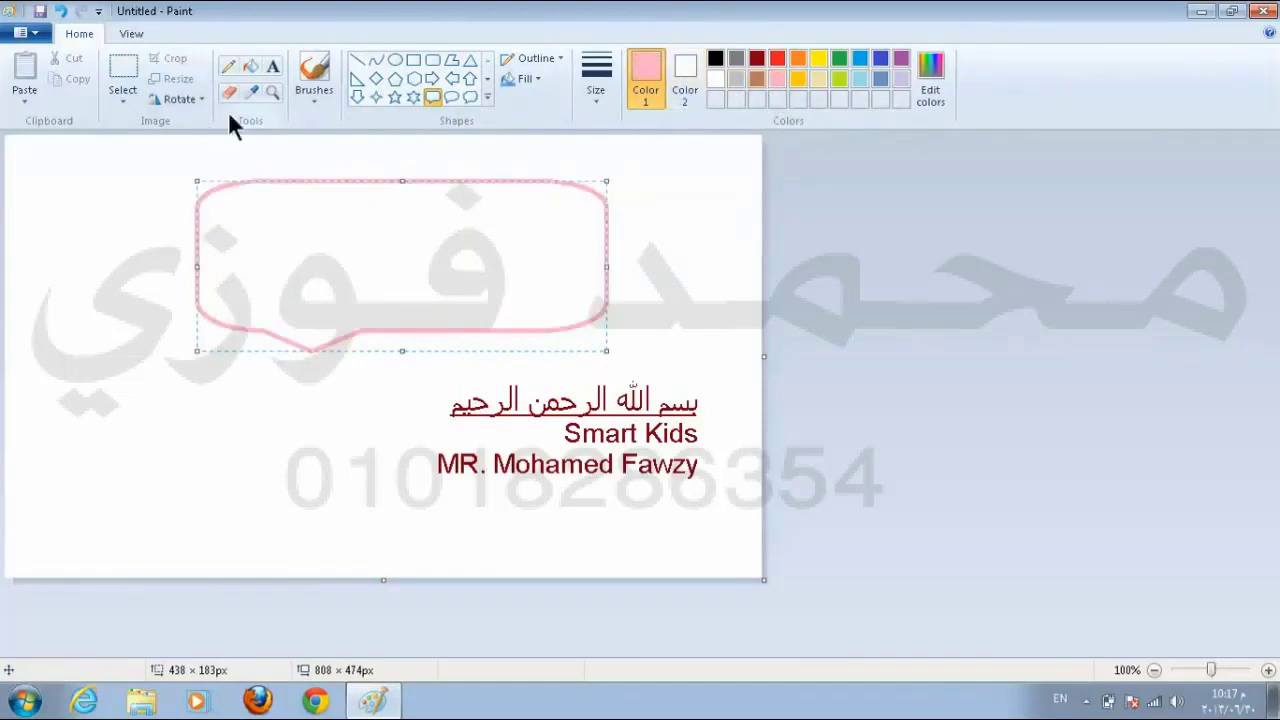
click(251, 67)
click(370, 248)
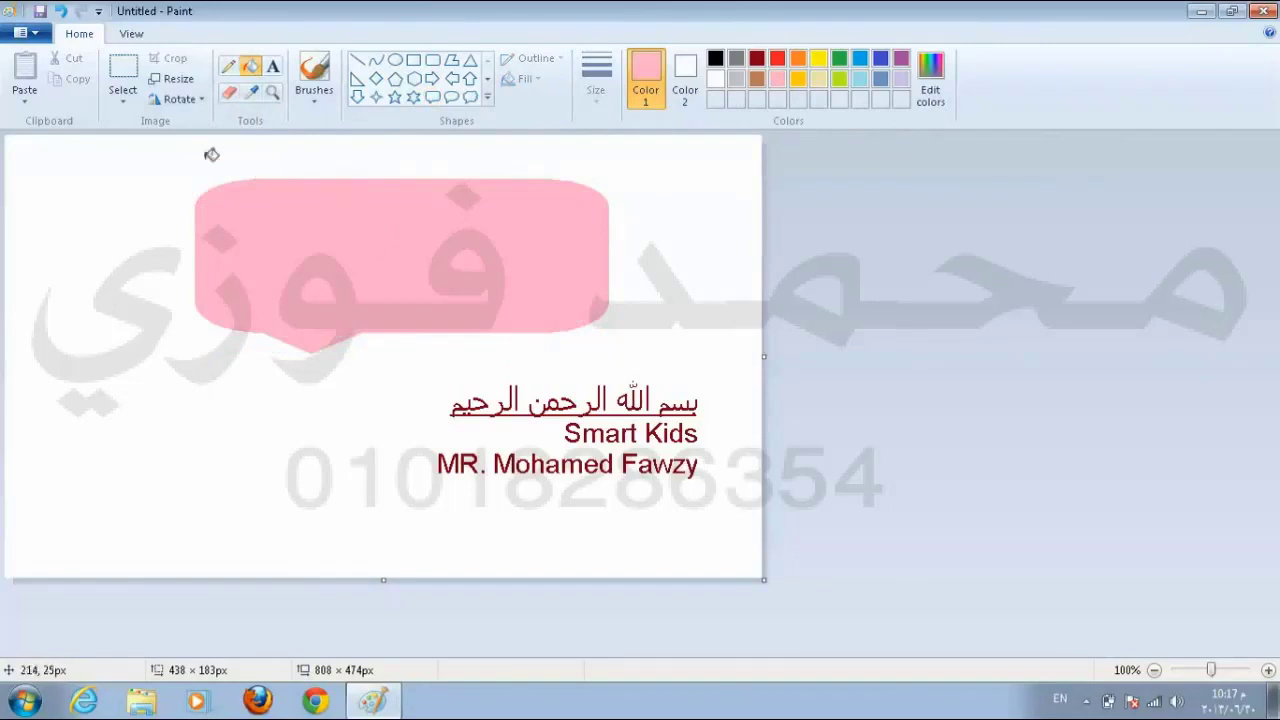
click(183, 99)
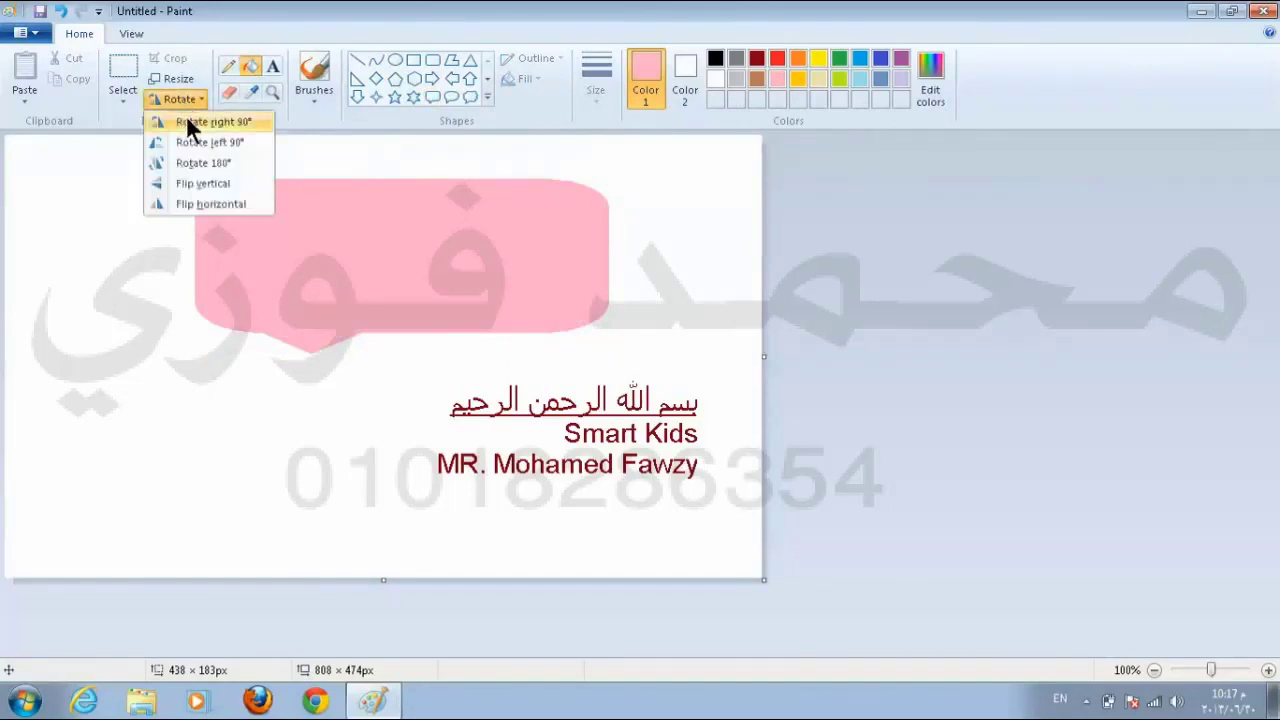
Step: Rotate the picture right 90°, left 90°, 180°, then flip it vertically and horizontally
click(190, 122)
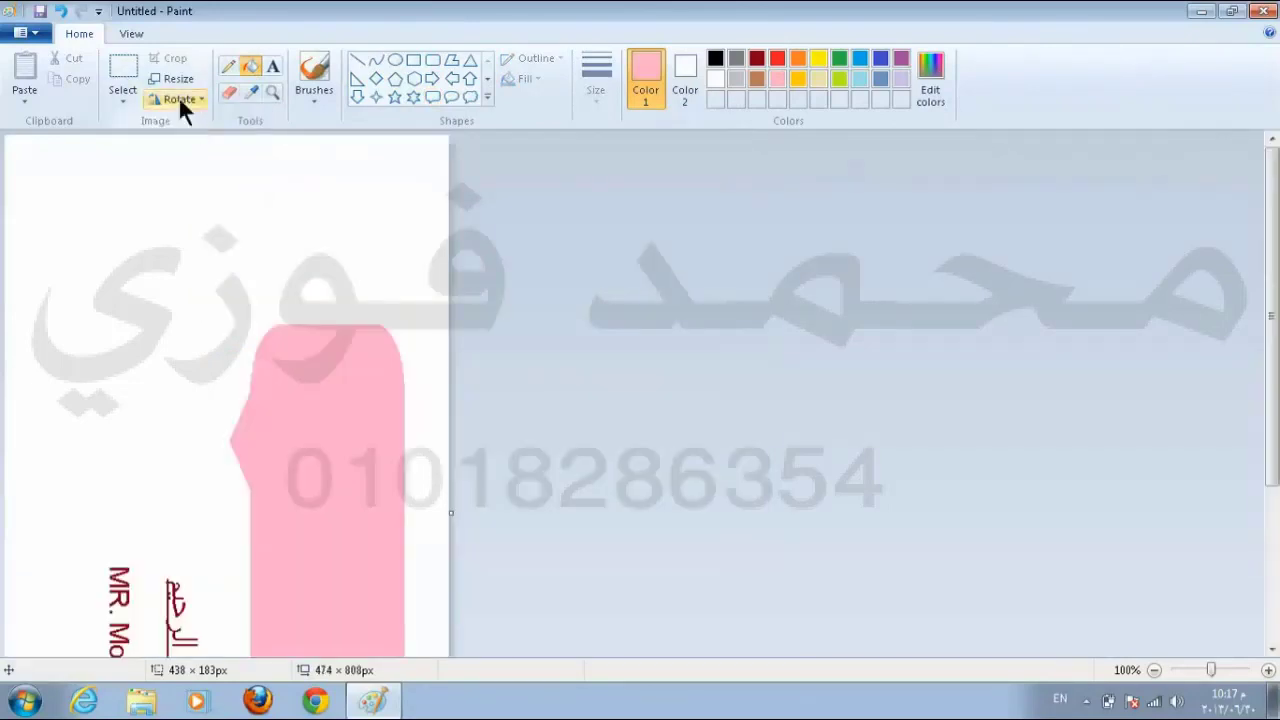
click(178, 96)
click(190, 135)
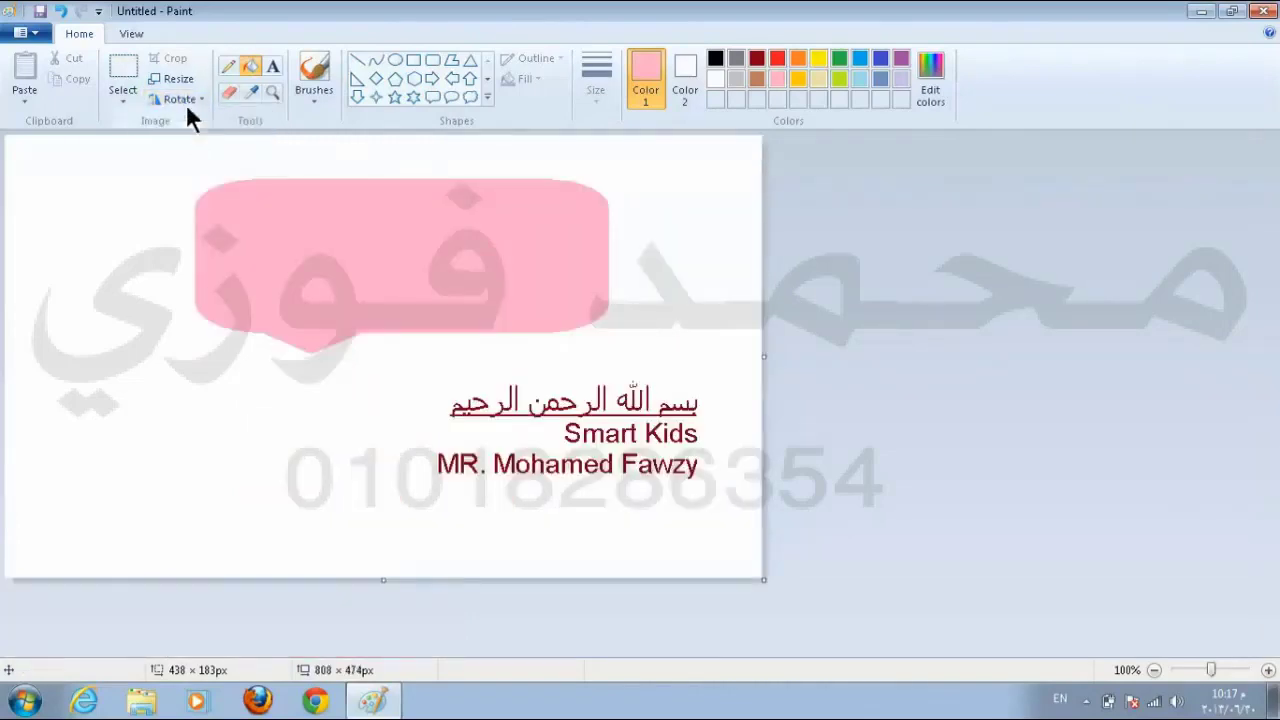
click(185, 99)
click(194, 156)
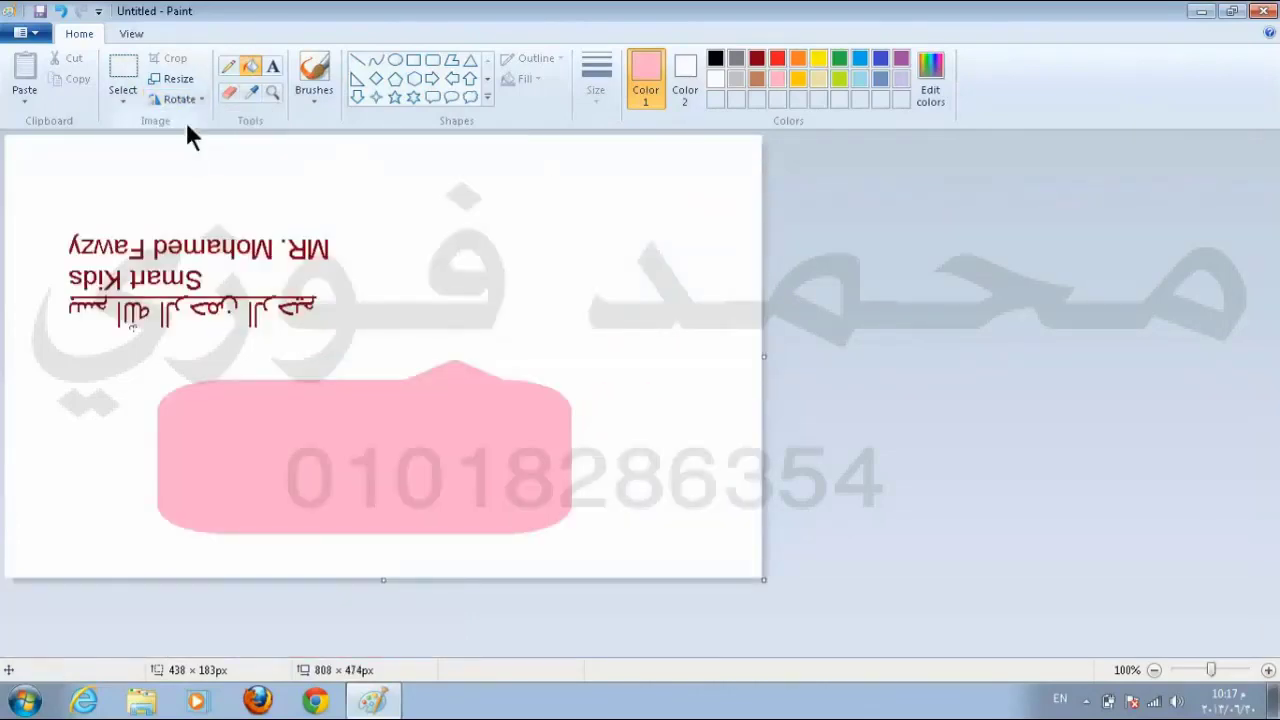
click(184, 97)
click(195, 185)
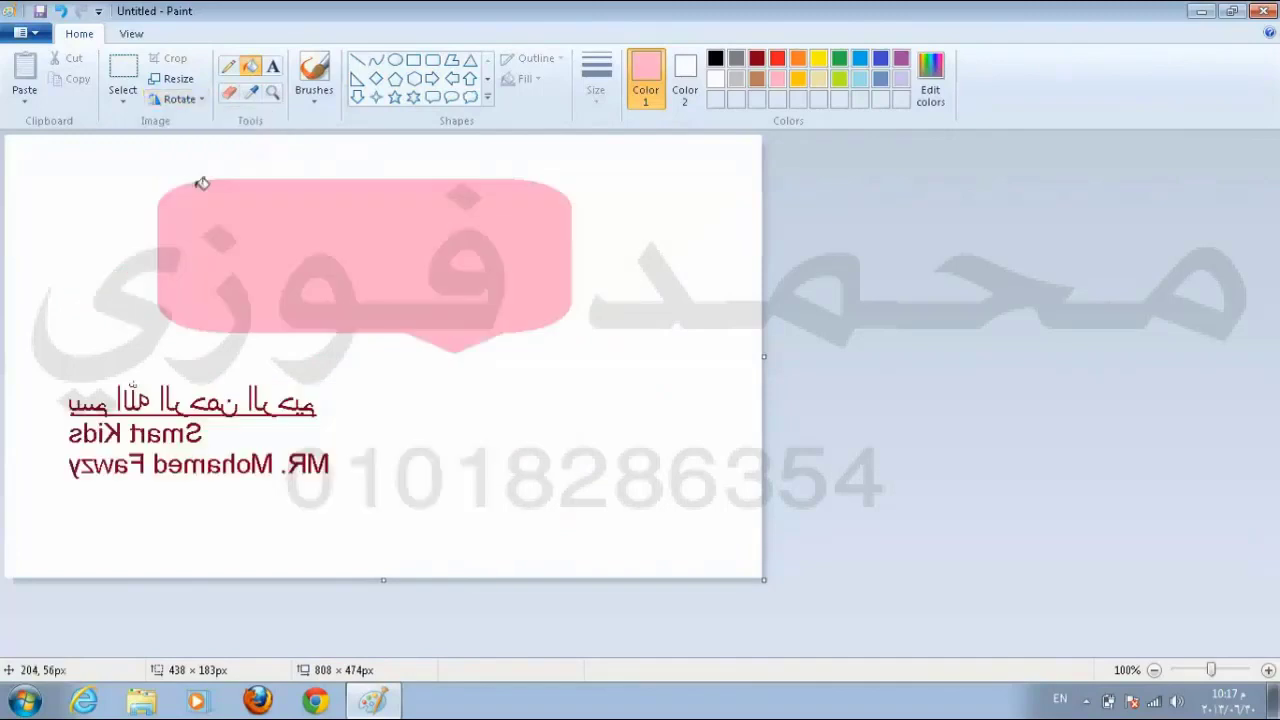
click(177, 99)
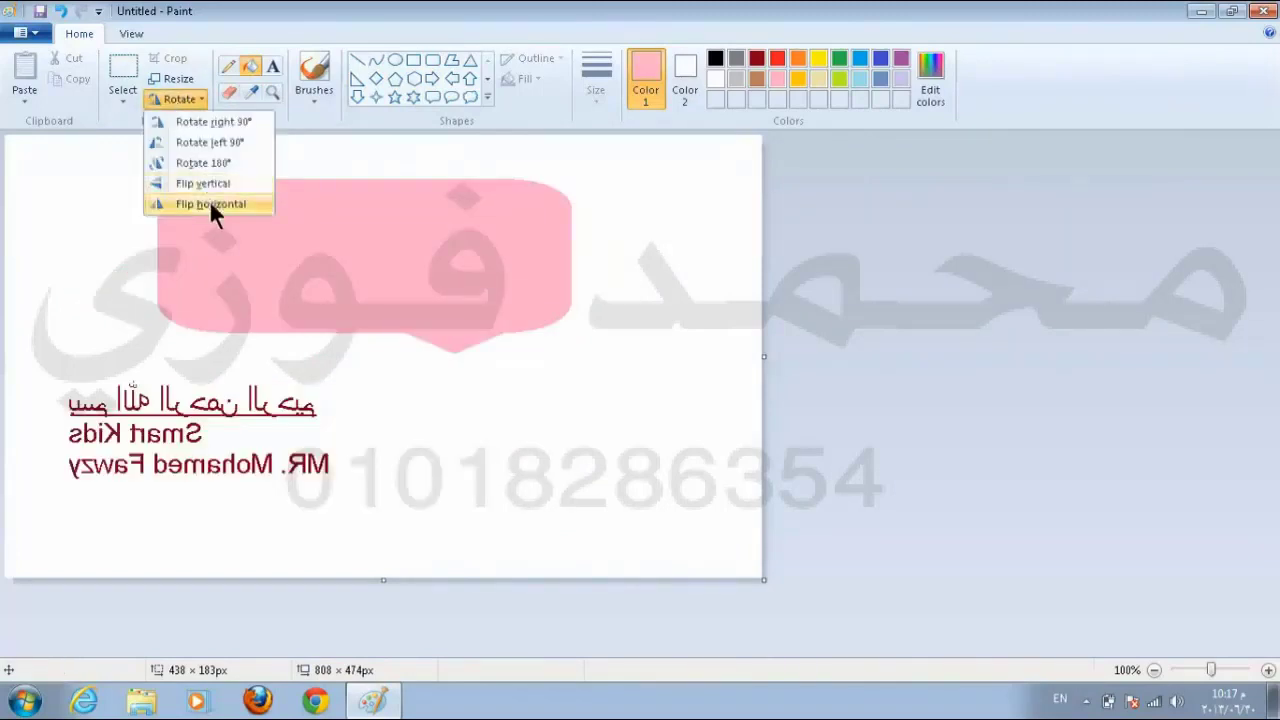
click(211, 204)
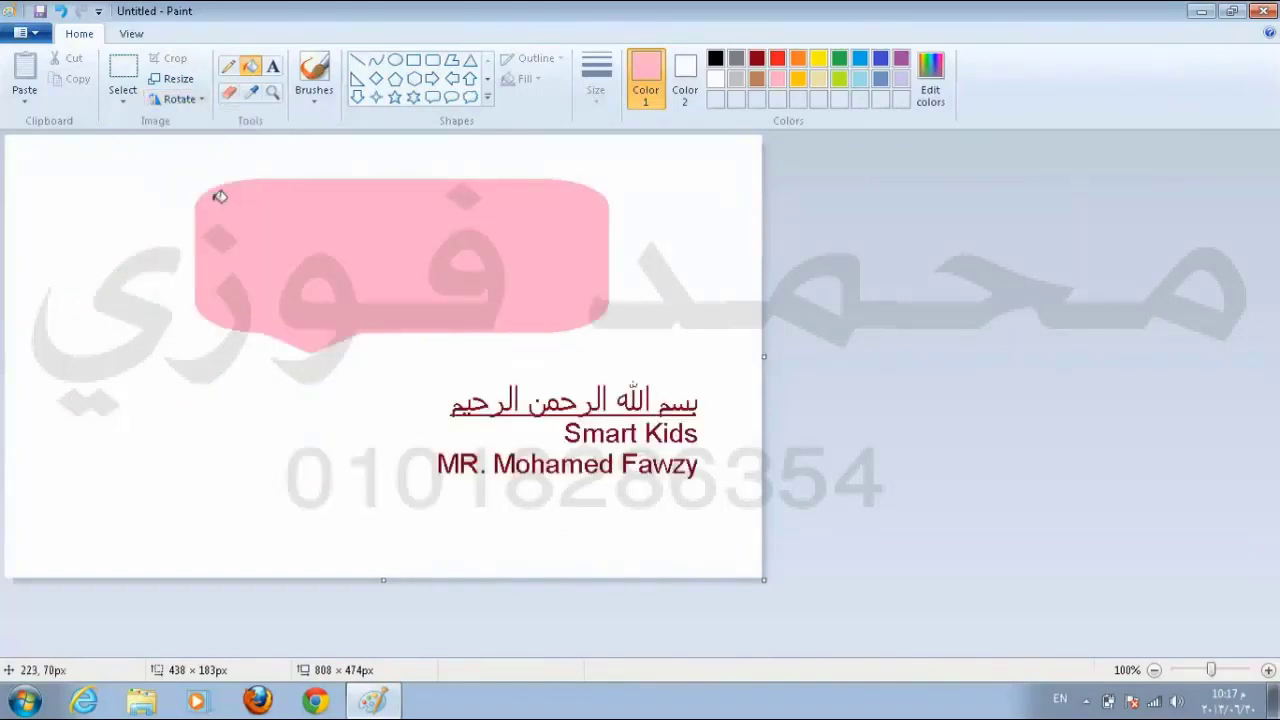
Step: Rotate the picture several more times, dismissing two out-of-memory errors
click(184, 103)
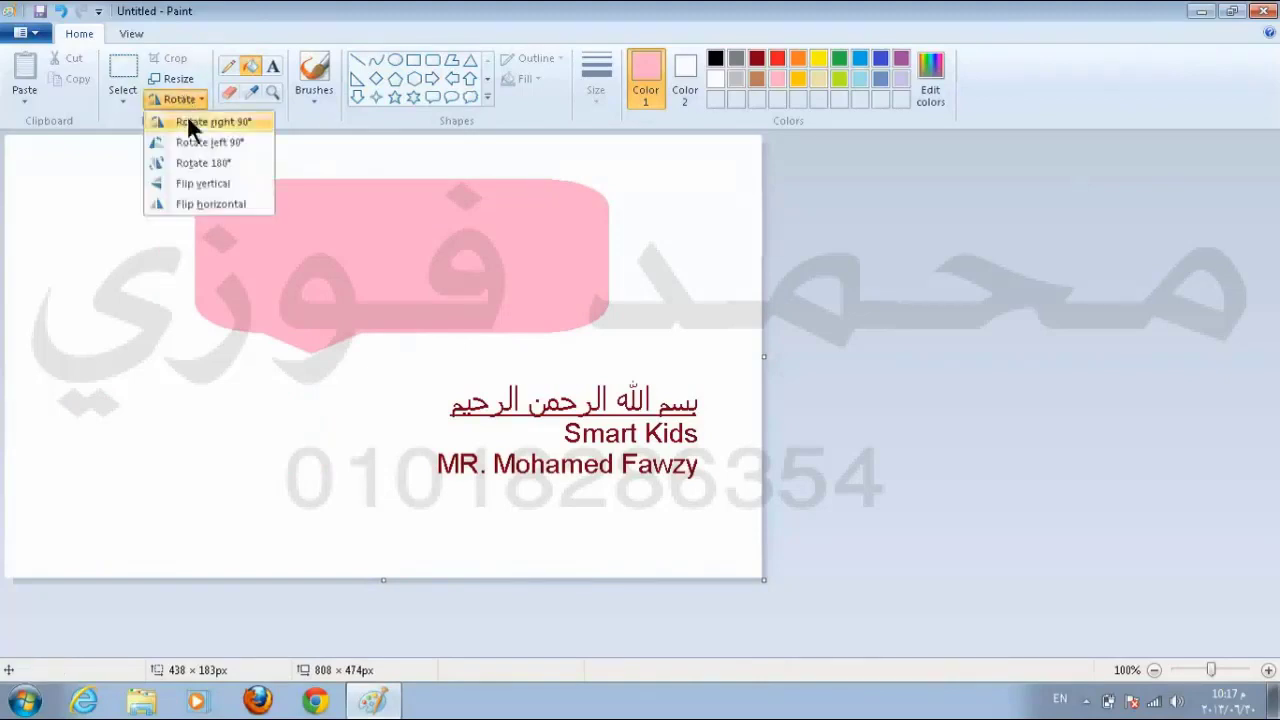
click(205, 142)
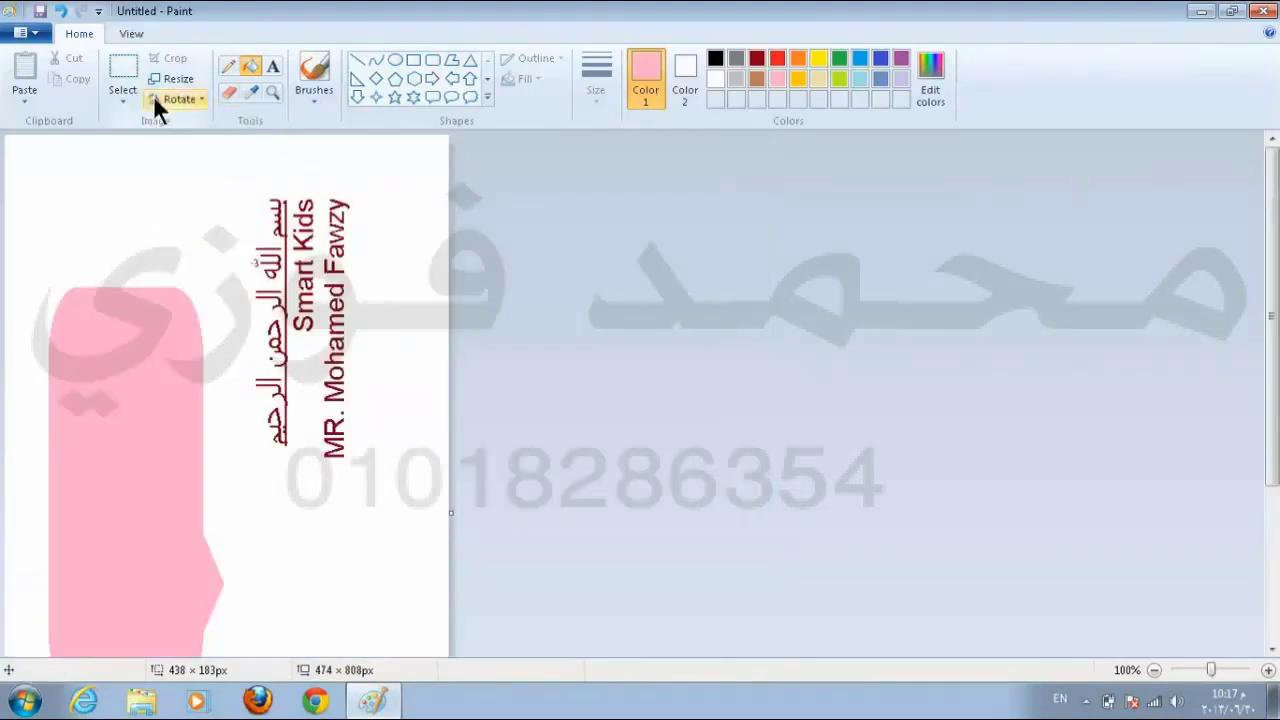
click(164, 98)
click(190, 162)
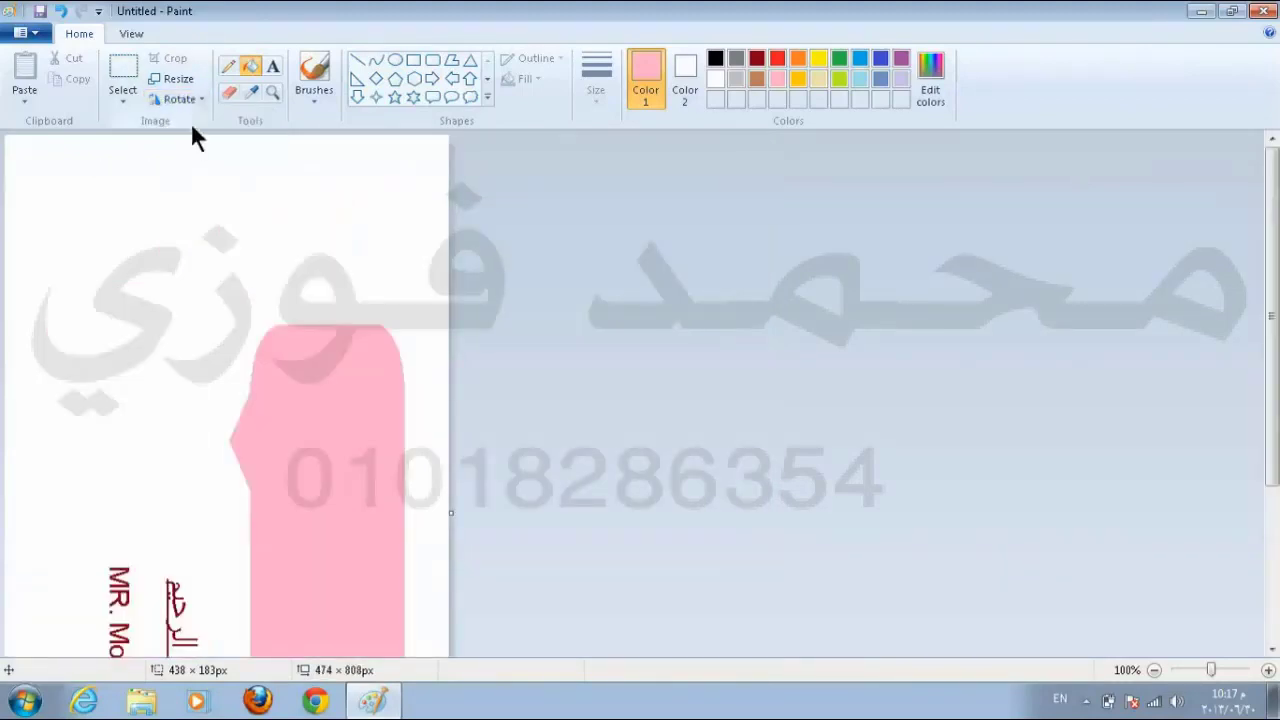
click(190, 99)
click(198, 124)
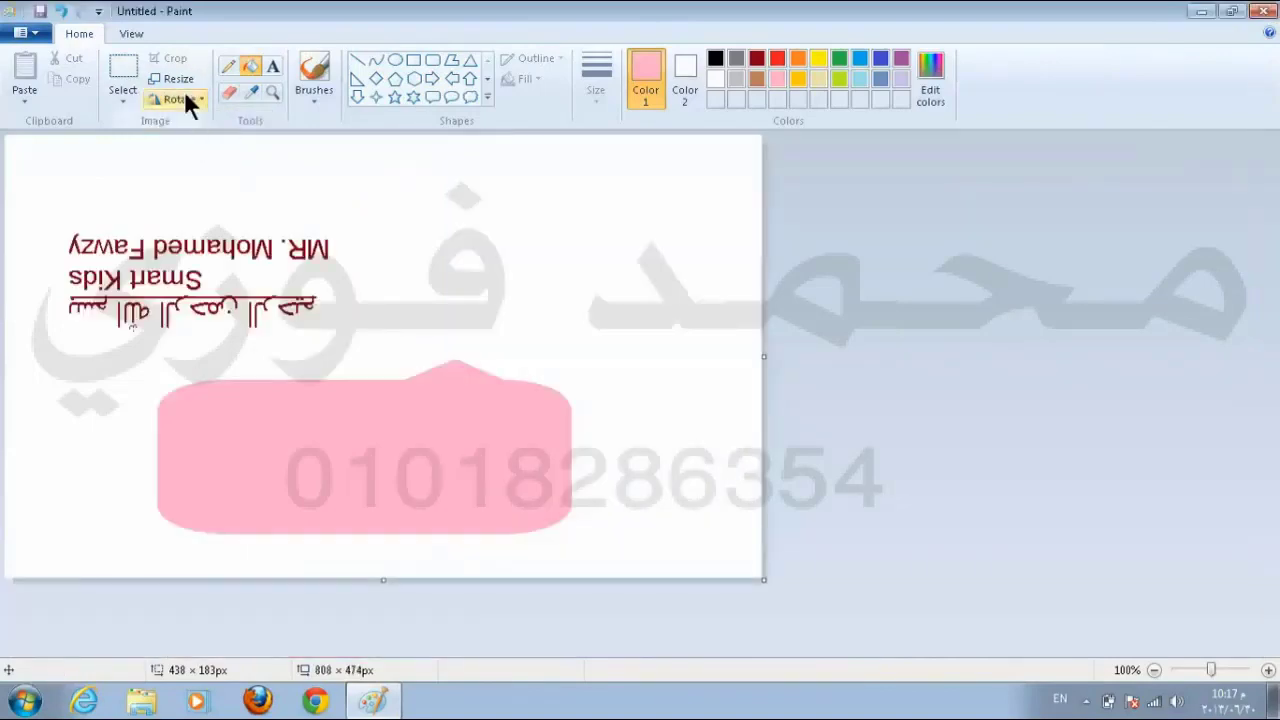
click(184, 100)
click(193, 142)
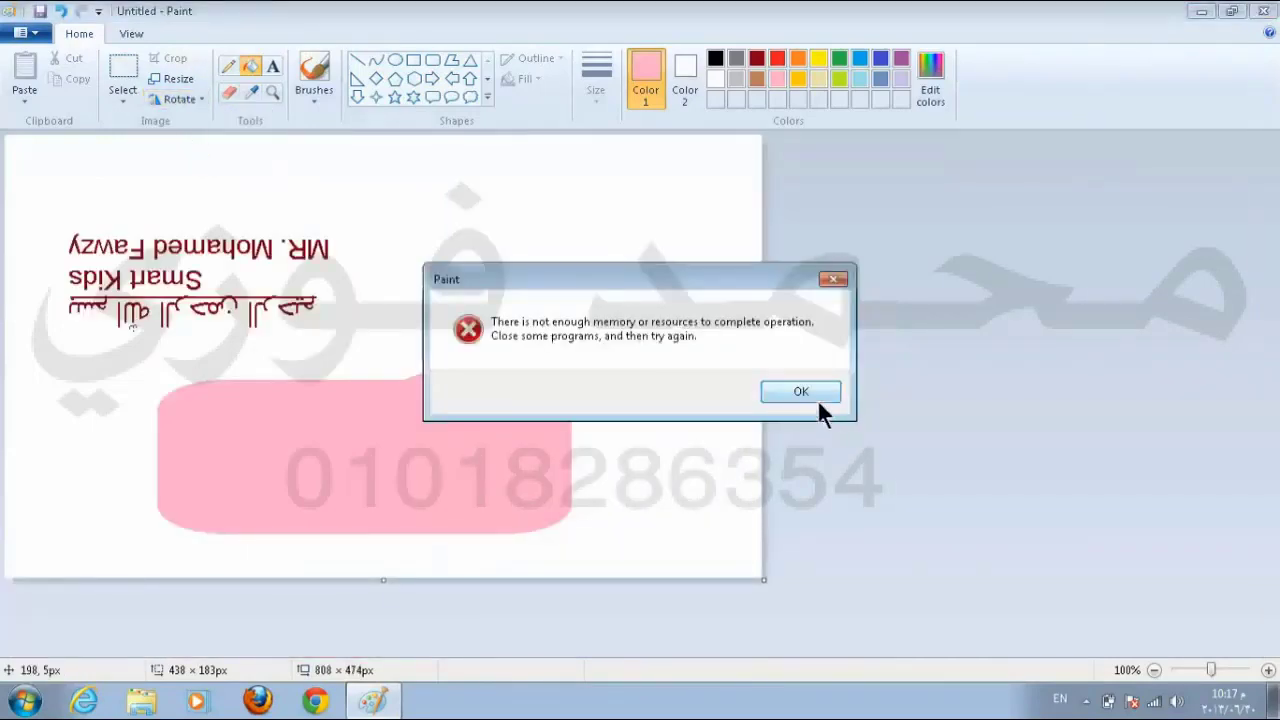
click(812, 392)
click(180, 100)
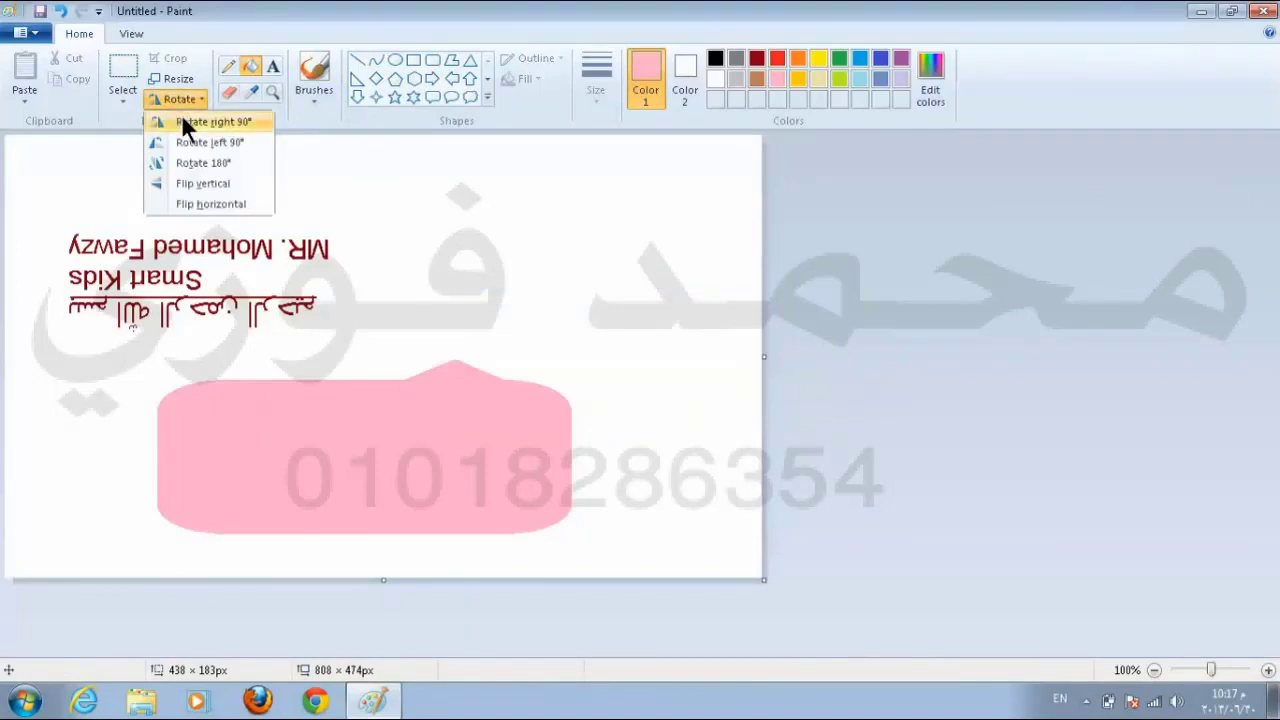
click(183, 117)
click(815, 392)
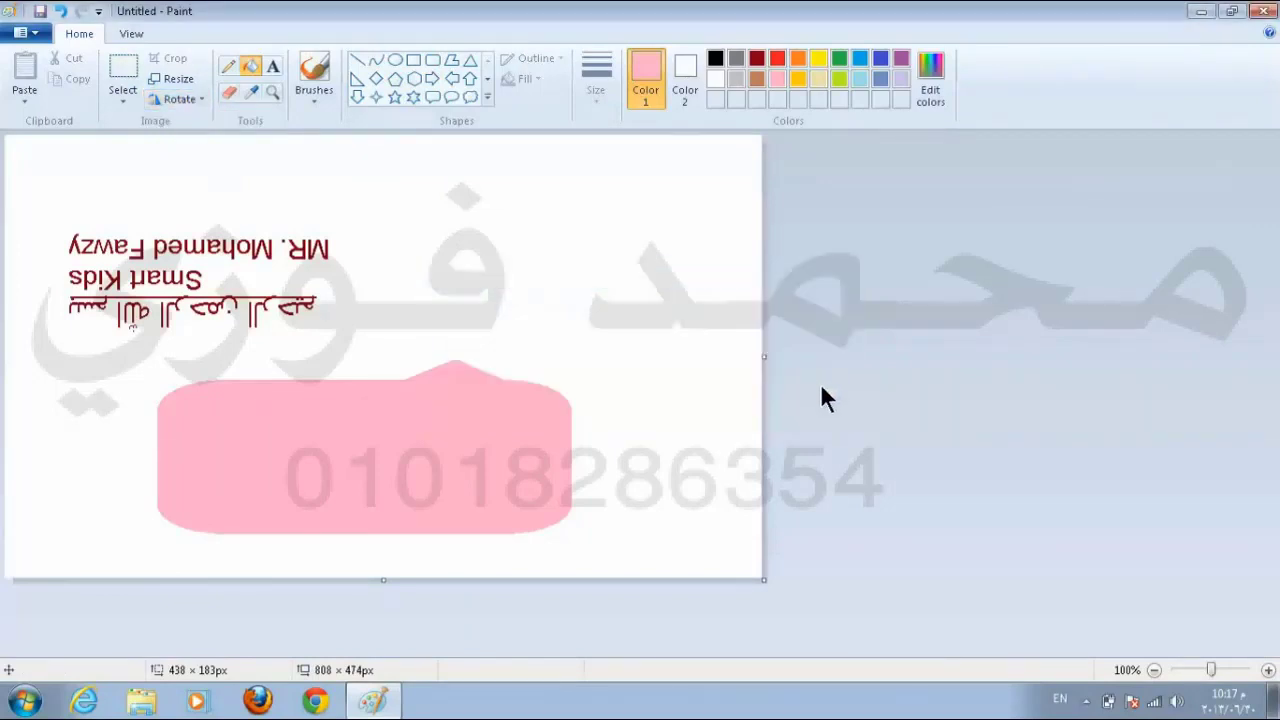
Step: Undo the last rotation, select the area around the pink callout and rotate it right 90°
key(ctrl+z)
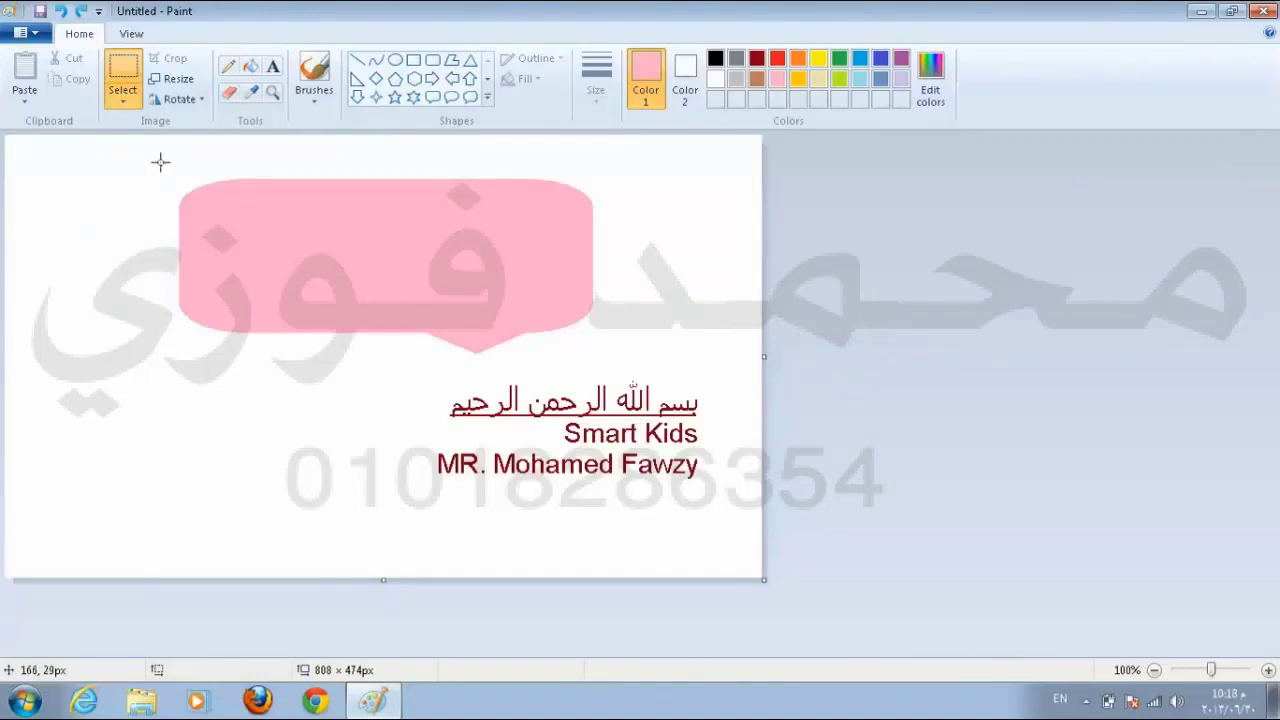
drag(148, 160, 654, 368)
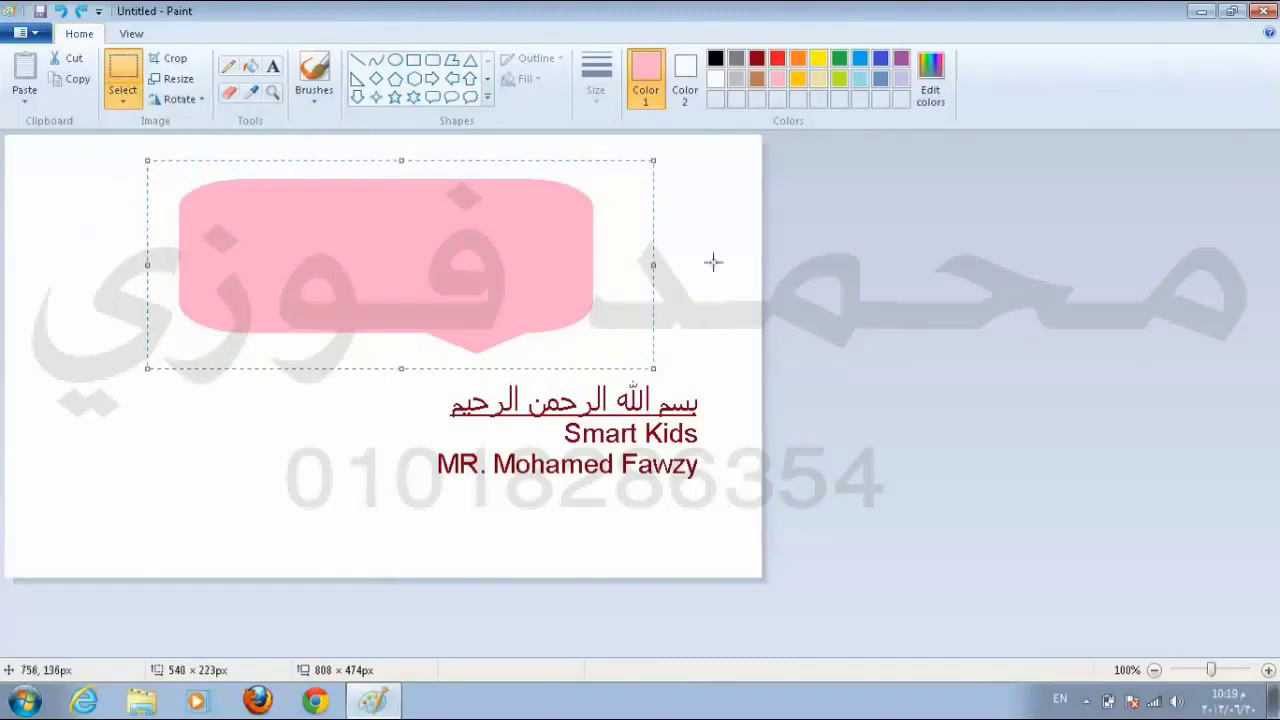
click(174, 99)
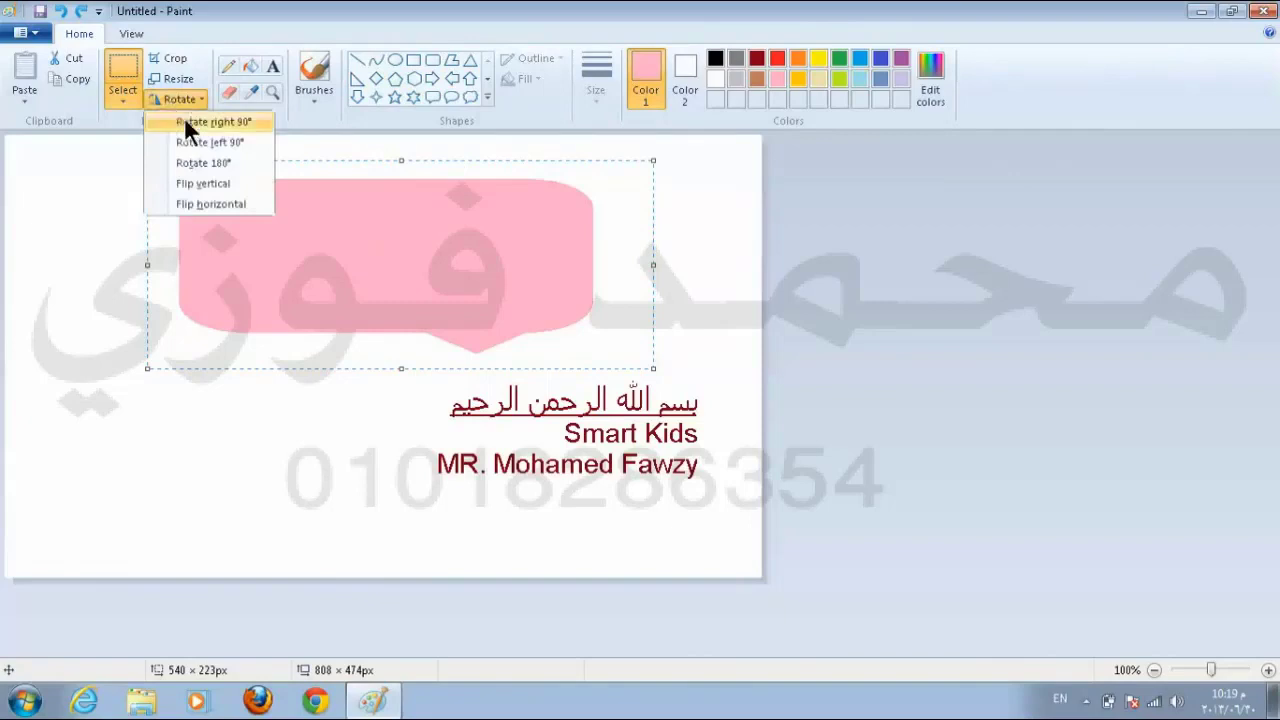
click(190, 121)
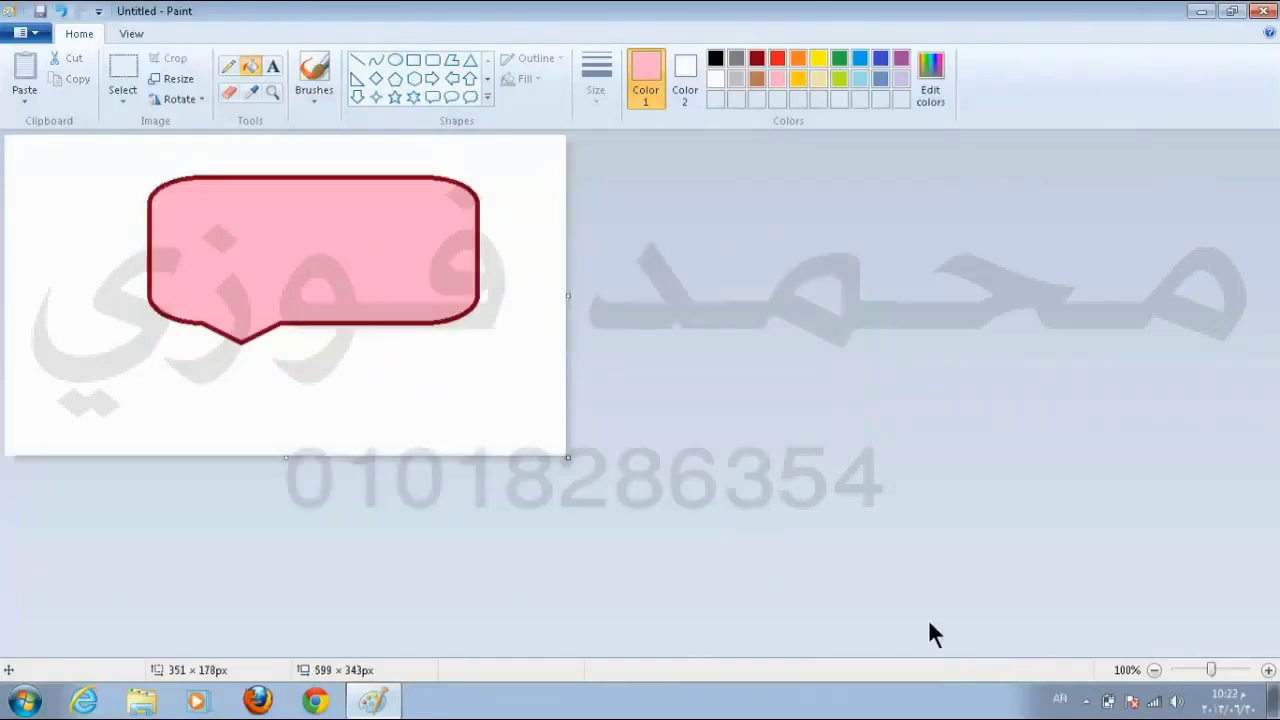
Step: Save the picture to the Desktop as JPEG file '15', then minimize Paint
click(42, 12)
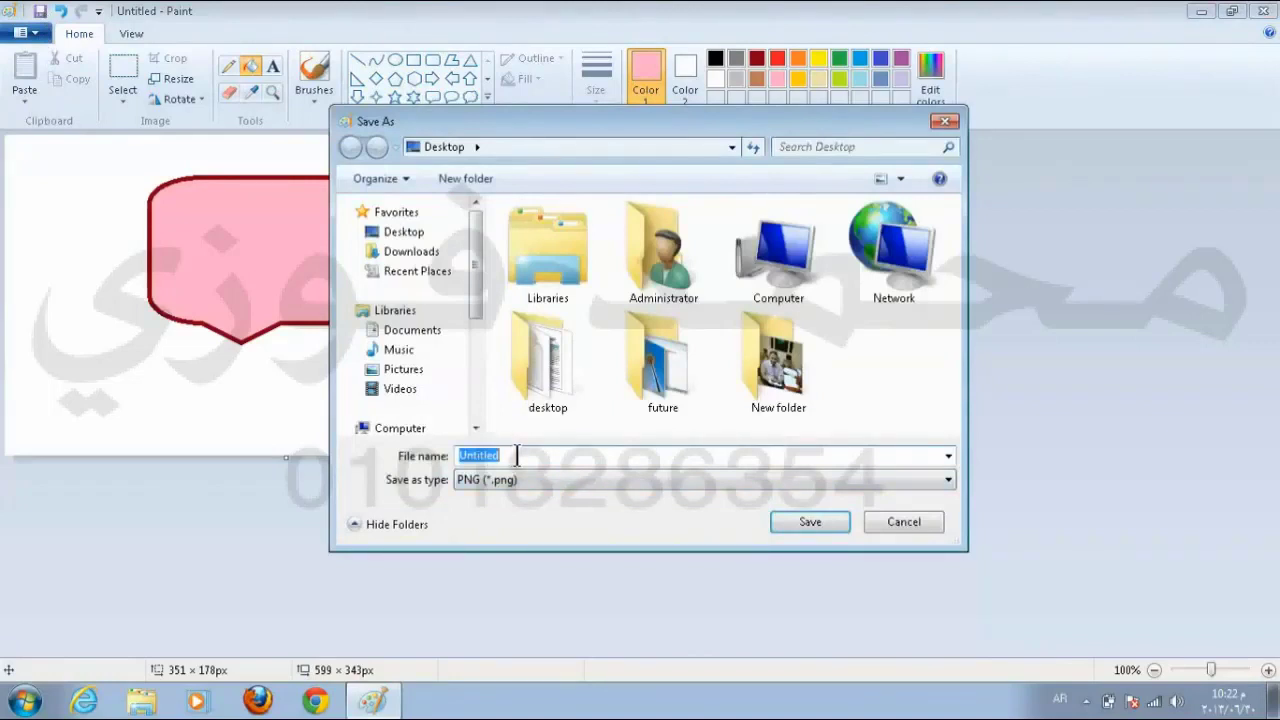
text(15)
click(527, 476)
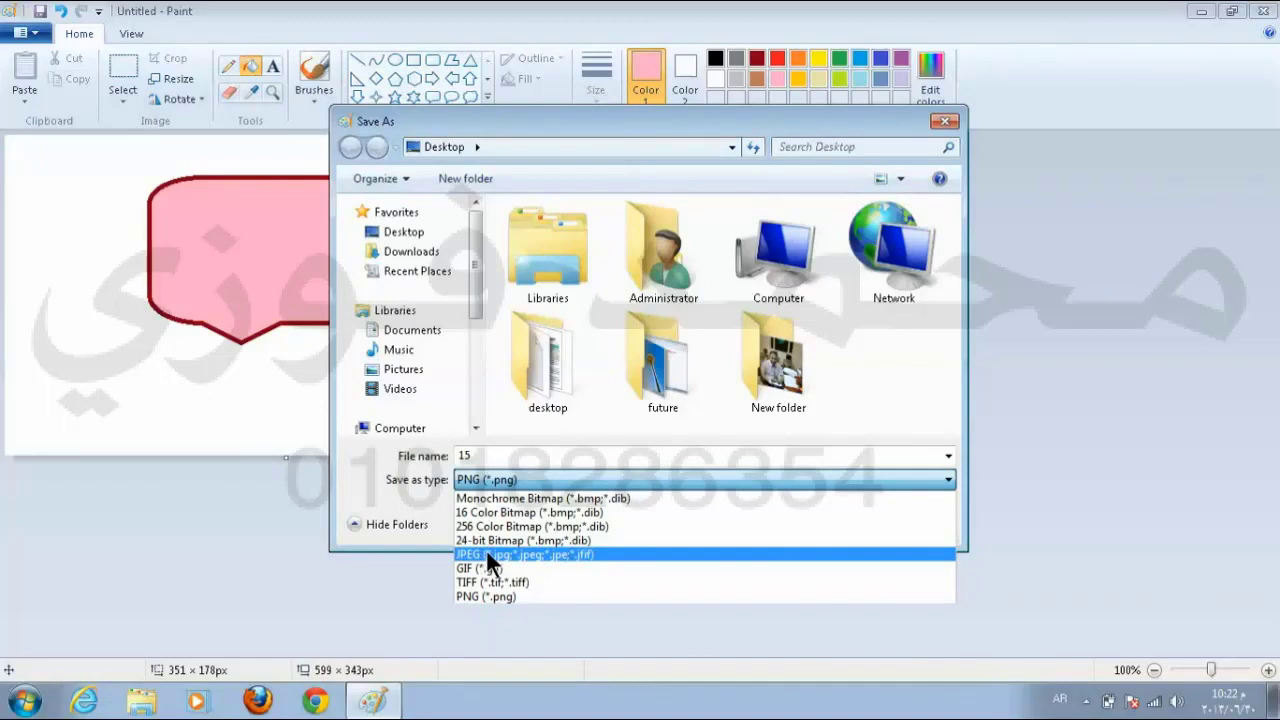
click(490, 555)
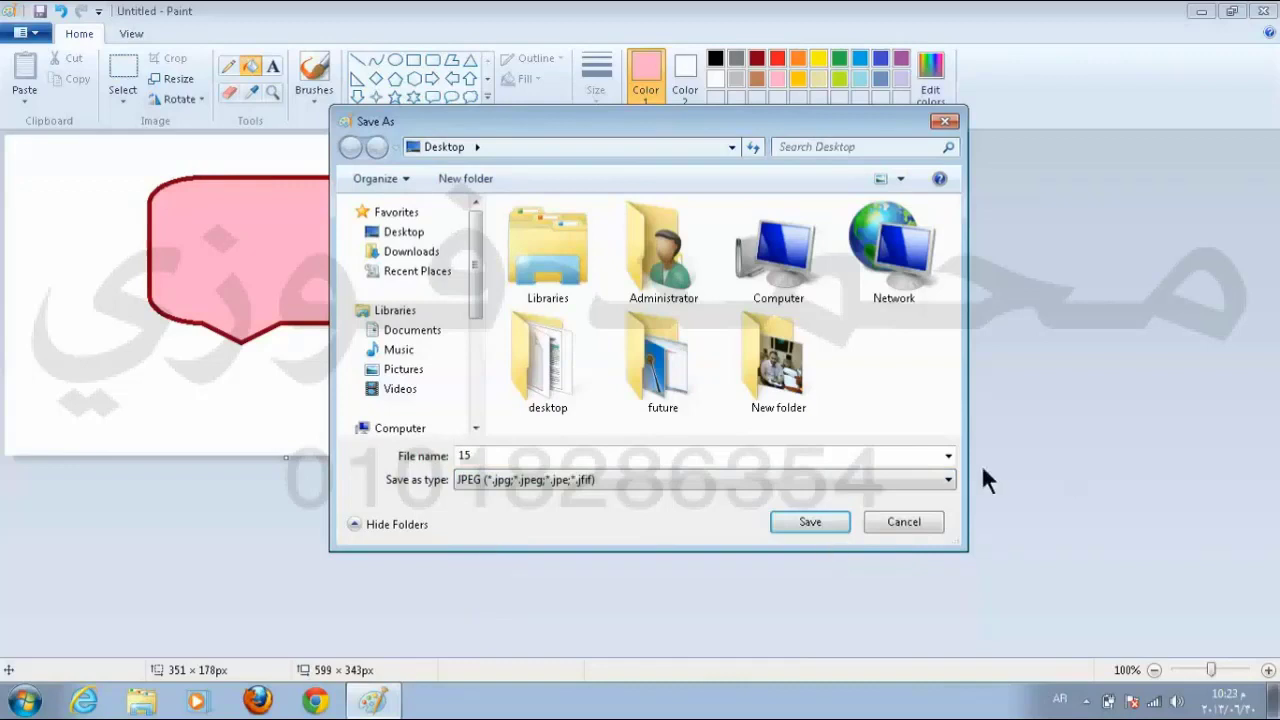
click(402, 233)
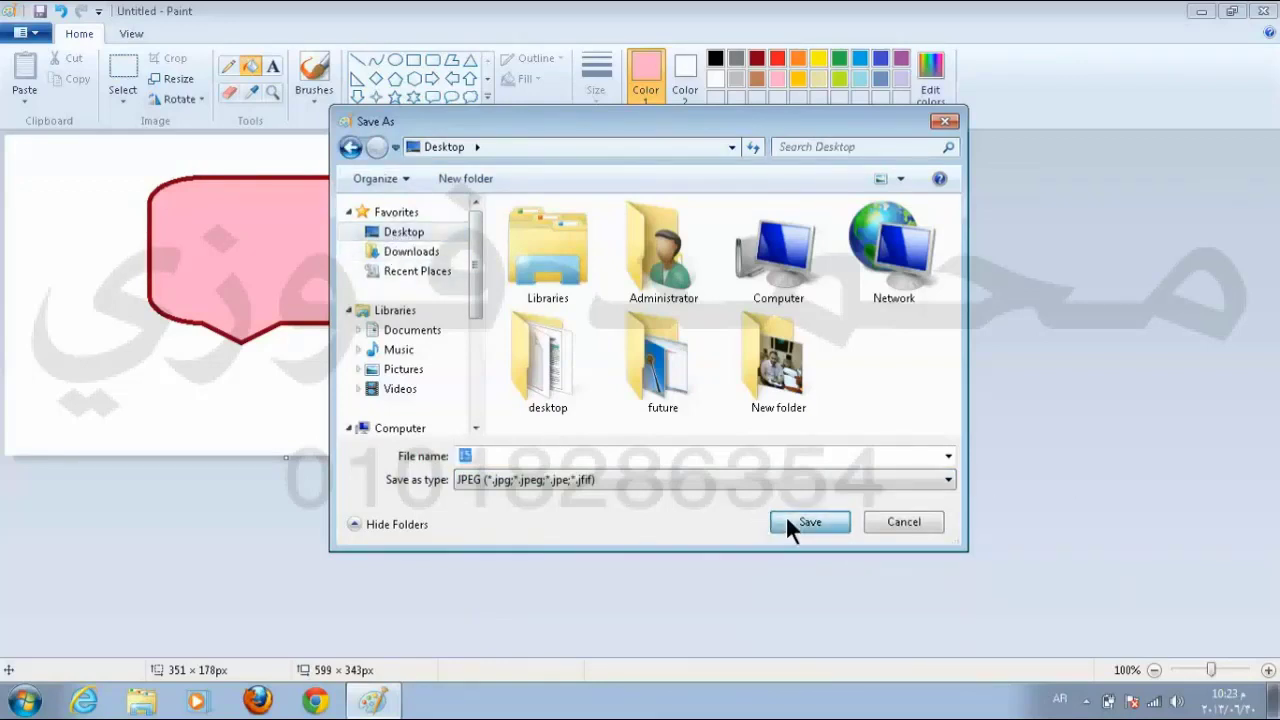
click(787, 520)
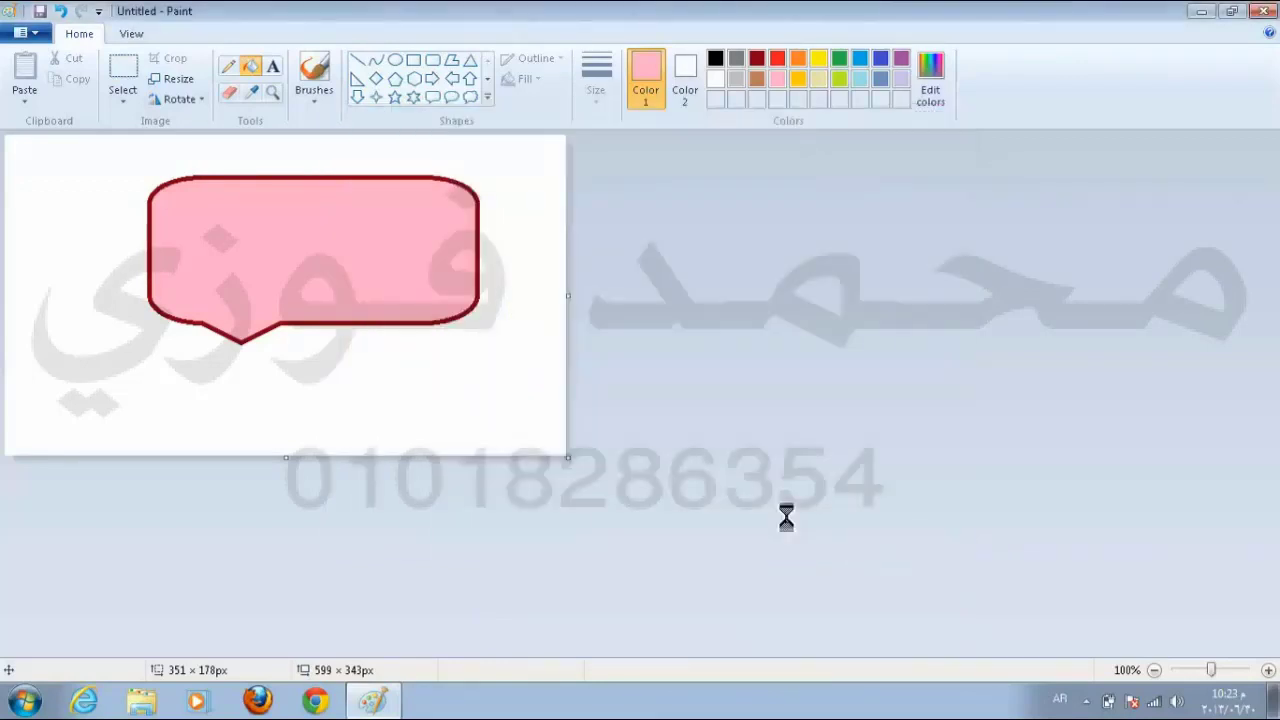
click(1201, 12)
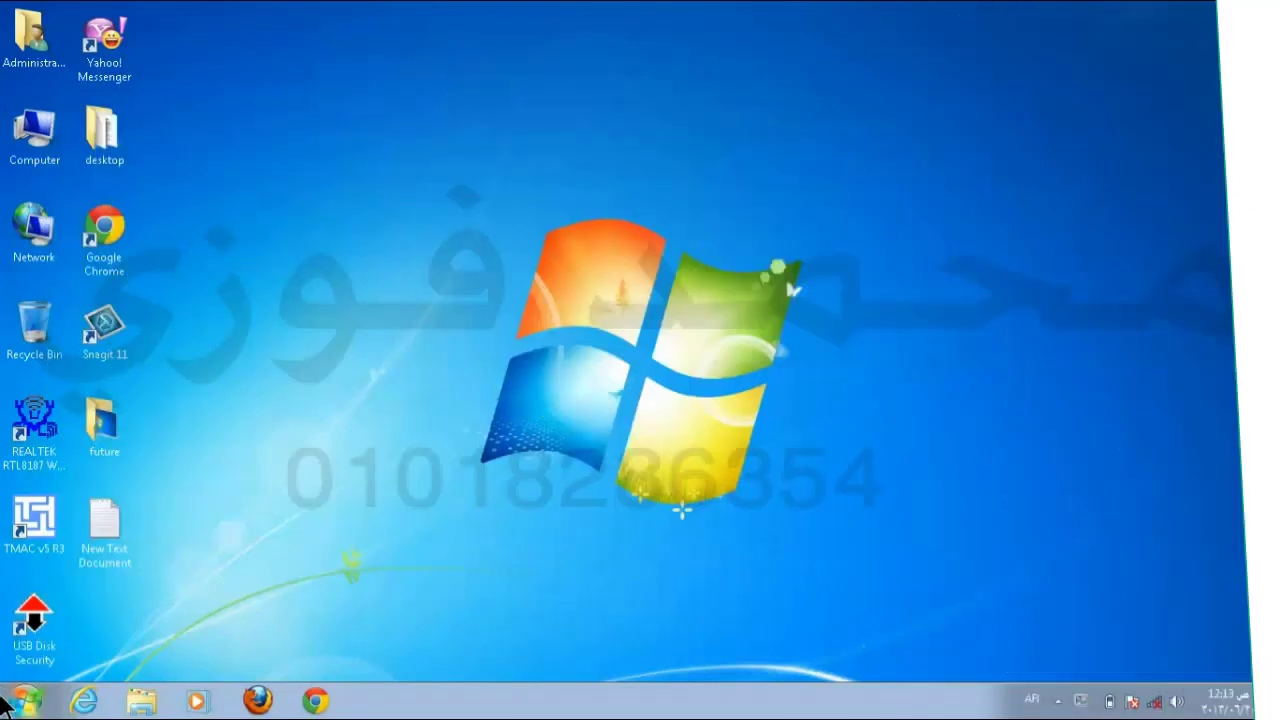
Step: Open the Start menu listing recent programs like Notepad, Word 2010 and Paint
click(6, 704)
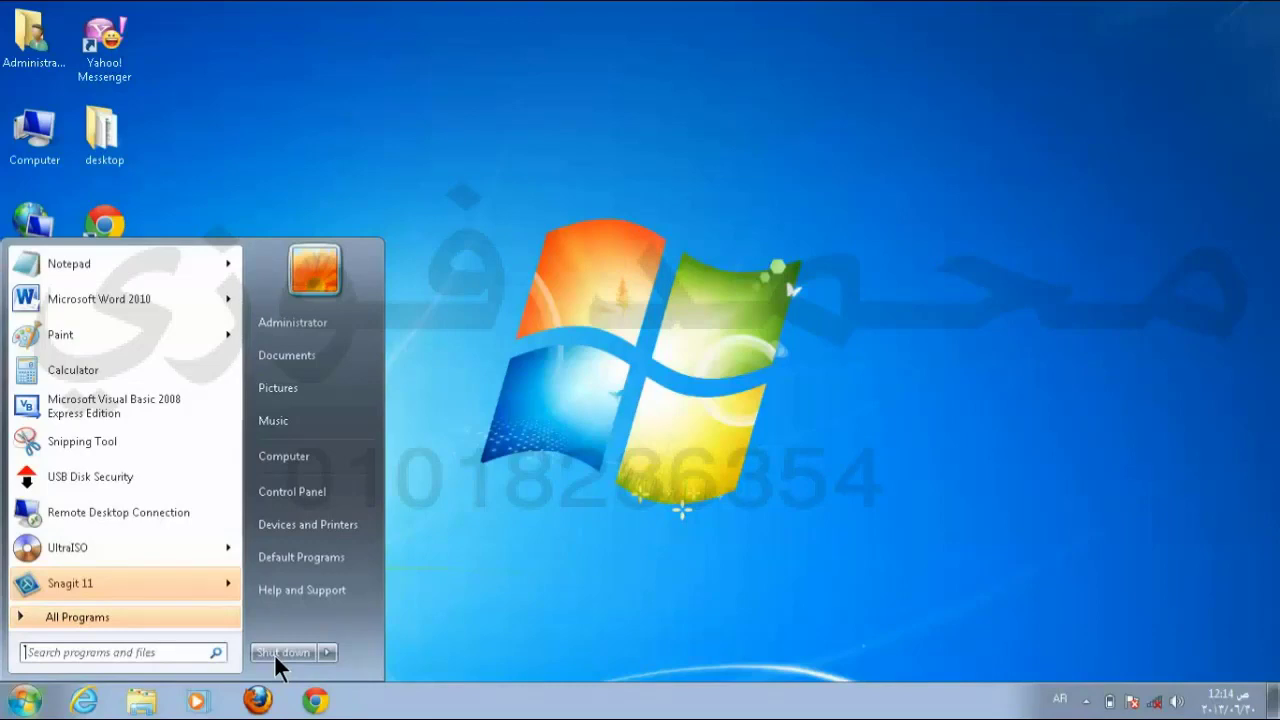
Step: Close the Start menu back to the desktop, then reopen it from the Start orb
mouse_move(323, 651)
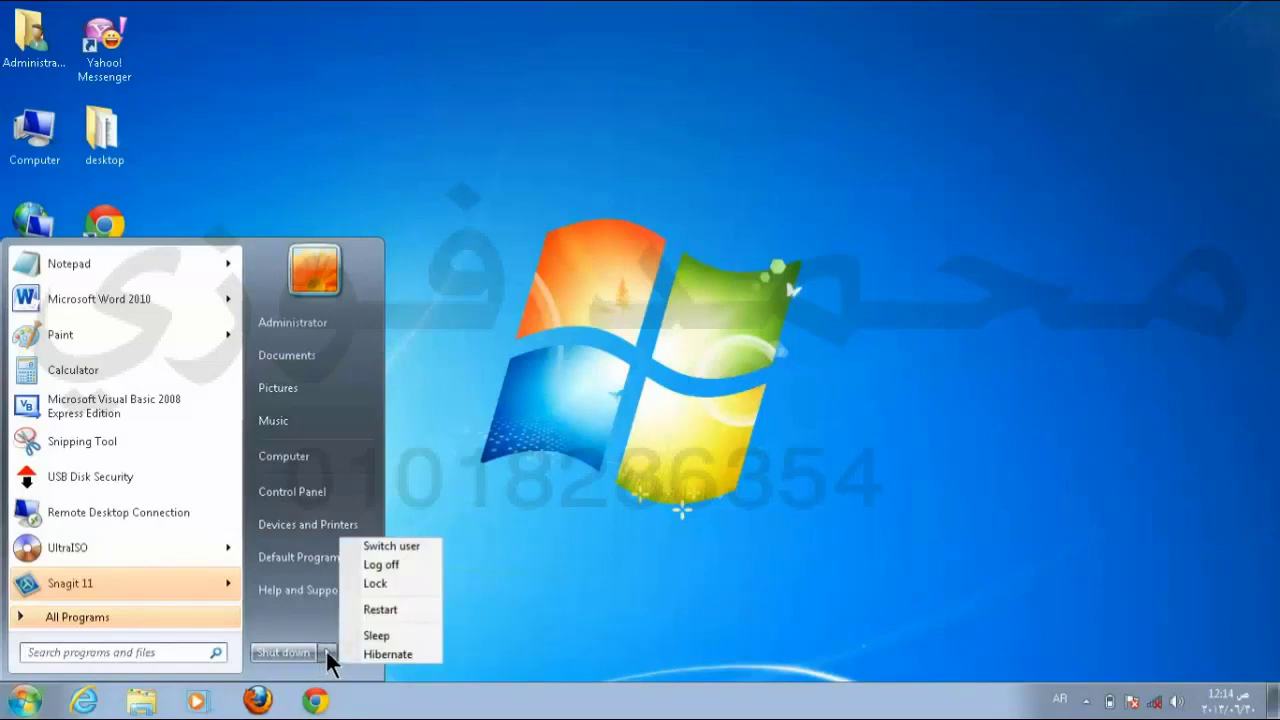
click(811, 538)
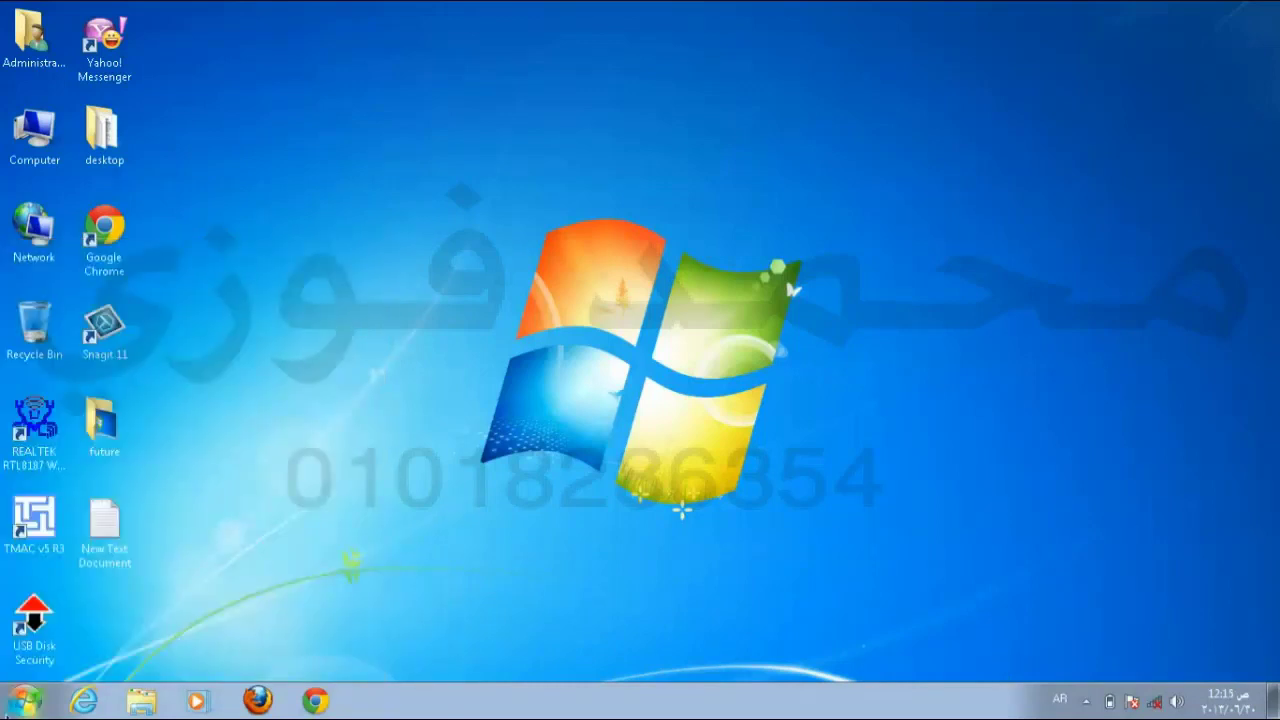
click(25, 700)
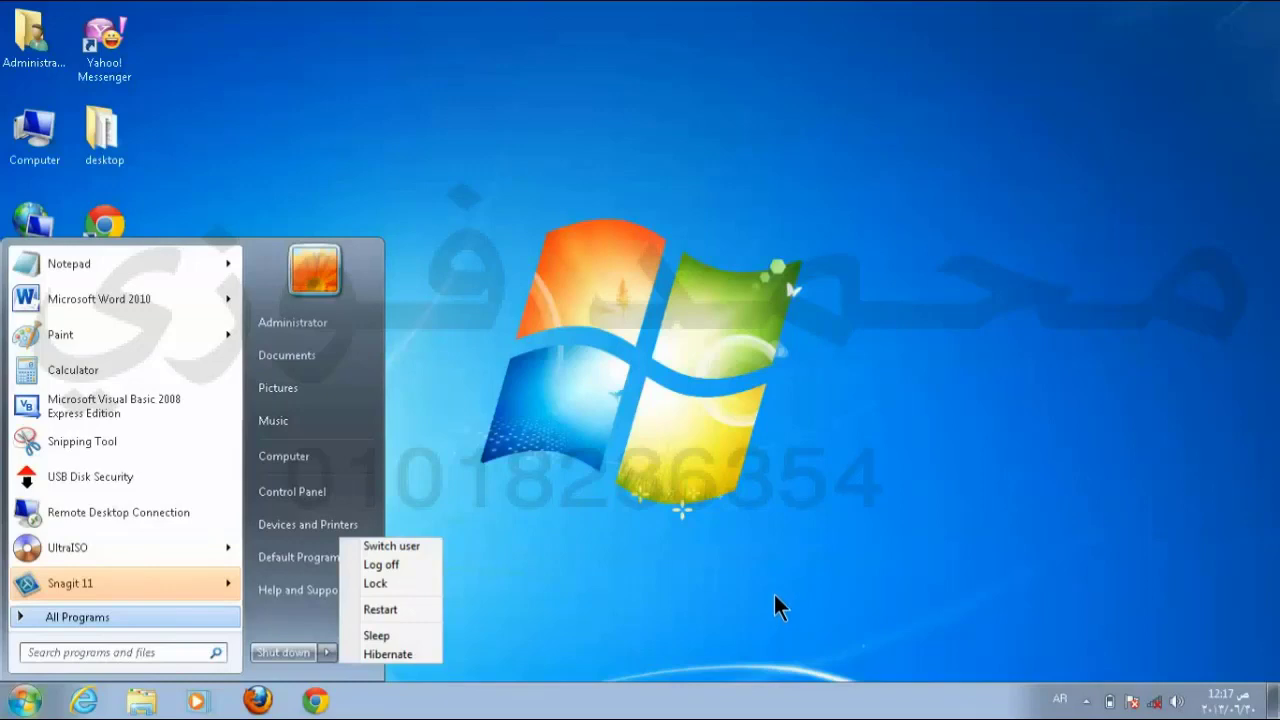
click(417, 589)
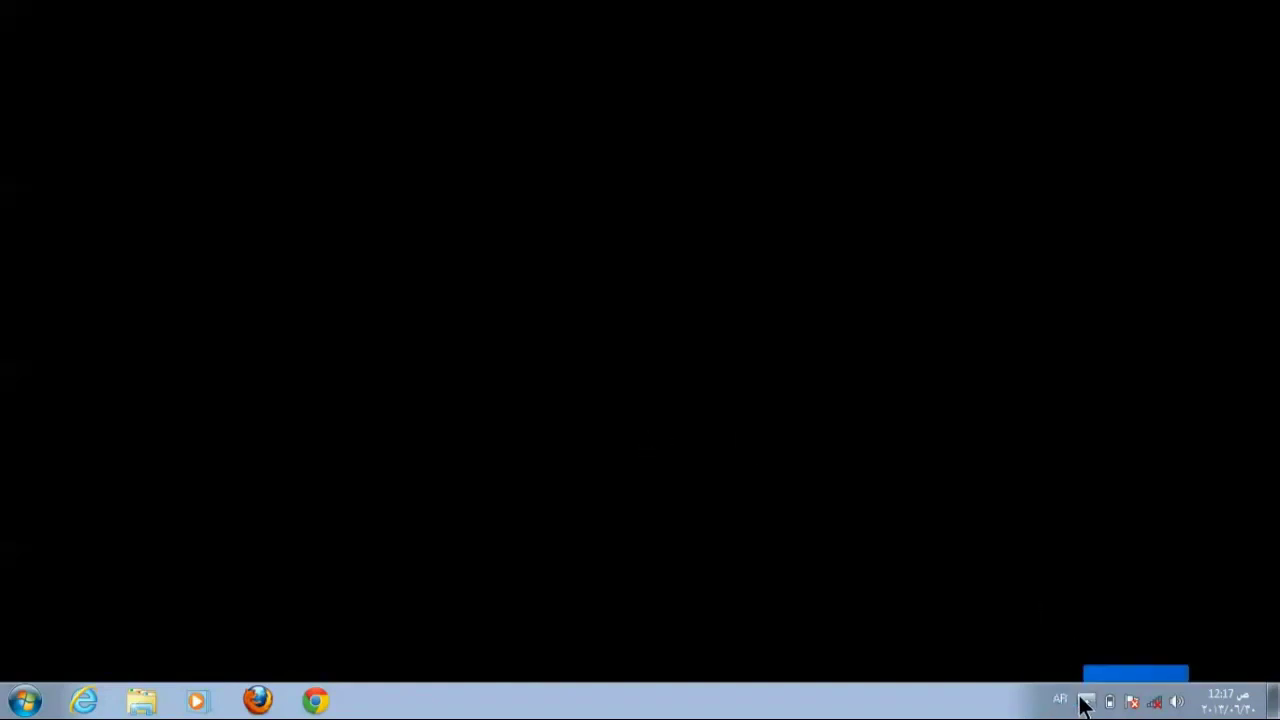
click(1087, 702)
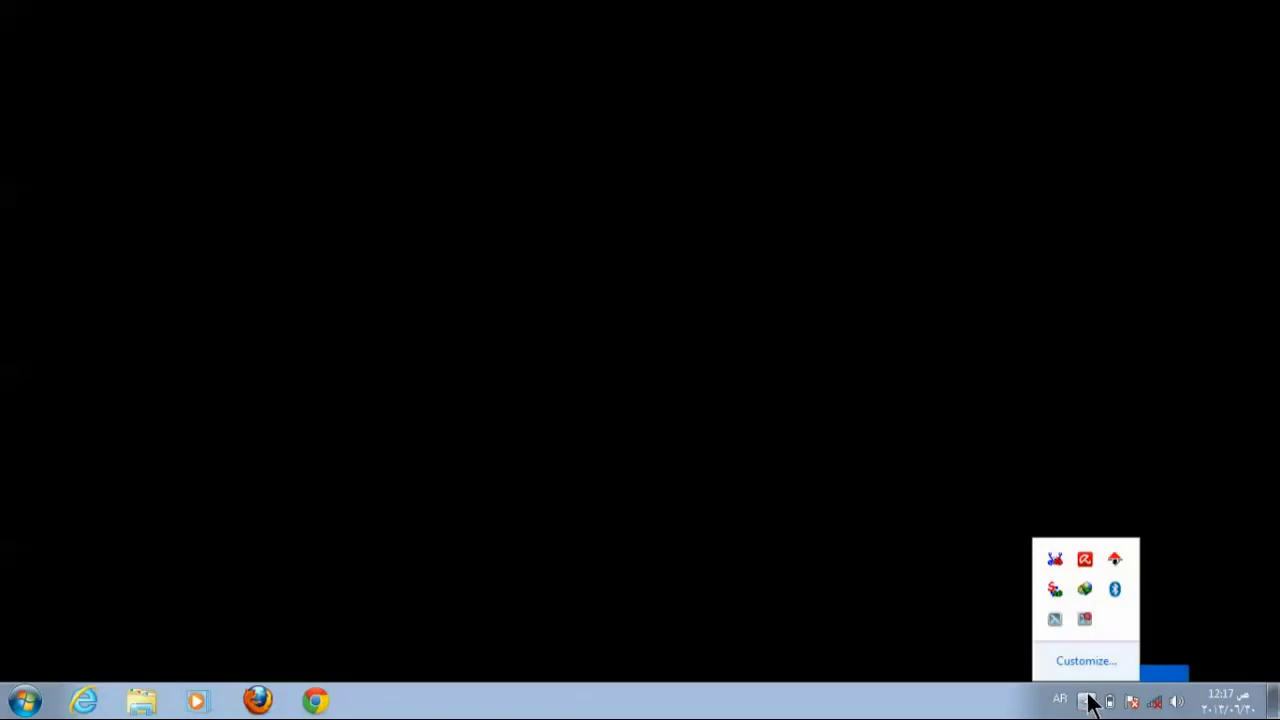
click(997, 650)
click(25, 701)
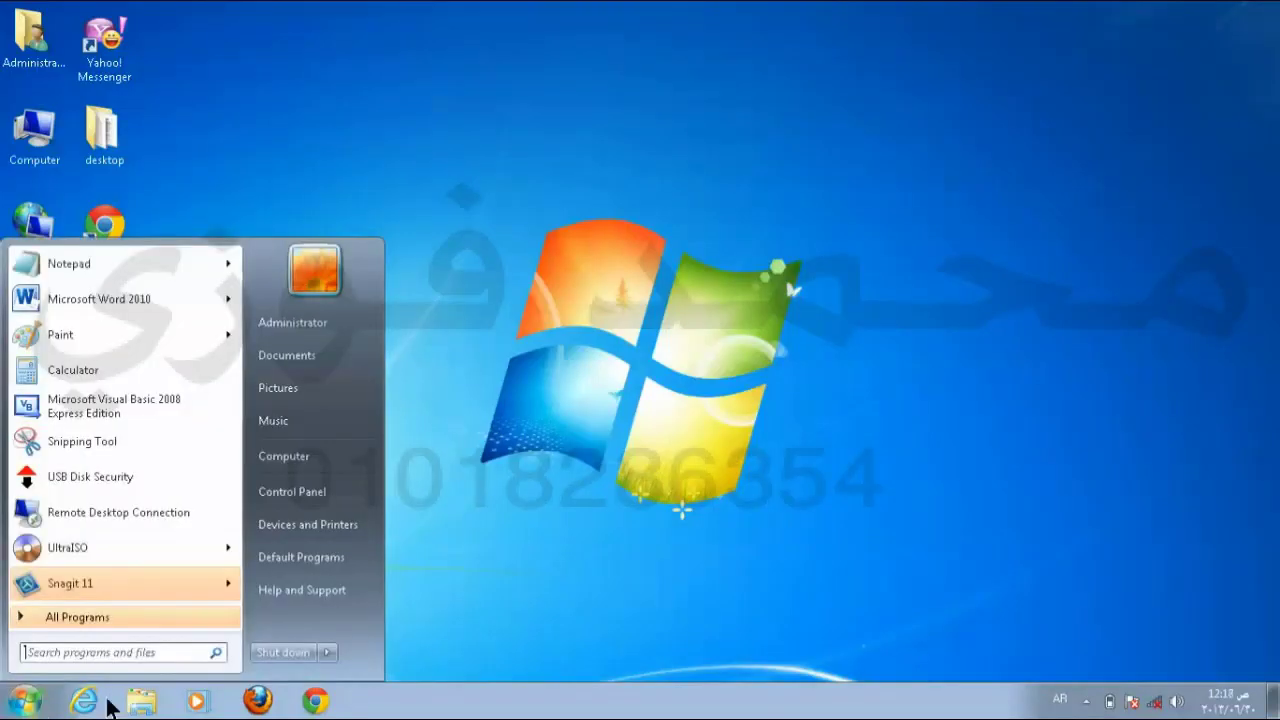
Step: Review the Shut down submenu's power options in the Start menu
mouse_move(333, 651)
mouse_move(327, 652)
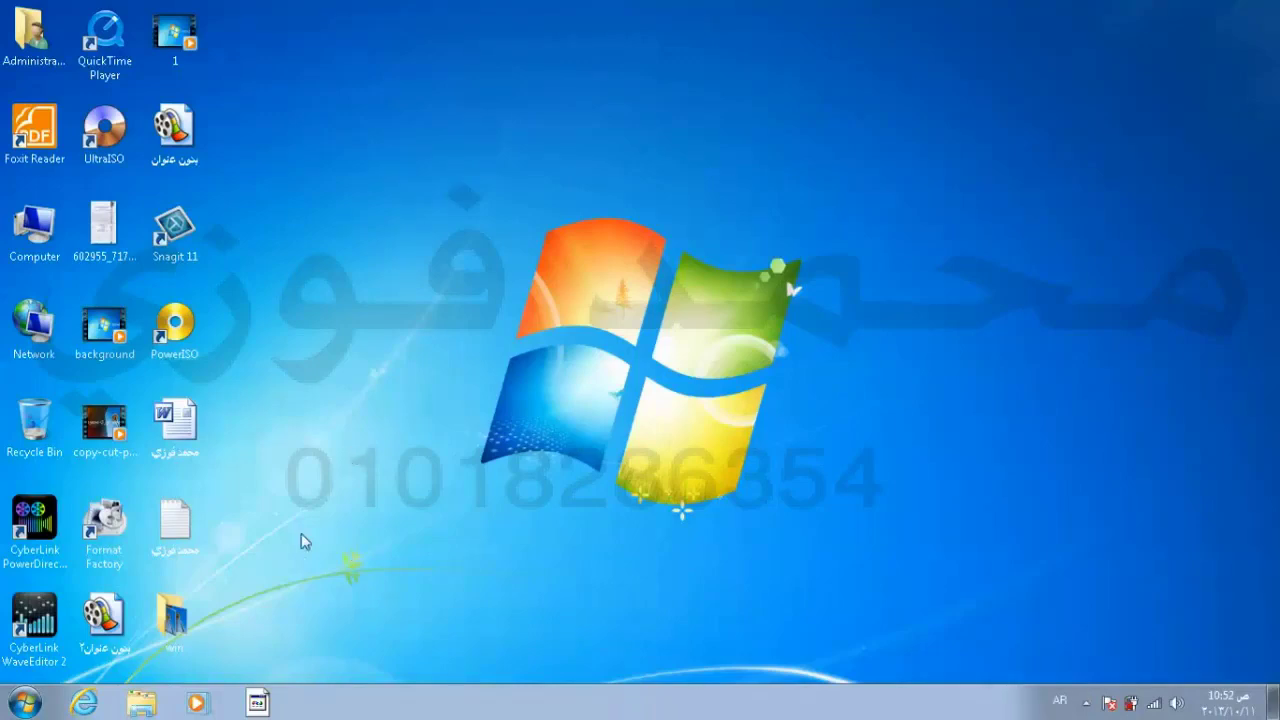
Step: Go to Control Panel's Backup and Restore and start changing the backup settings
click(25, 704)
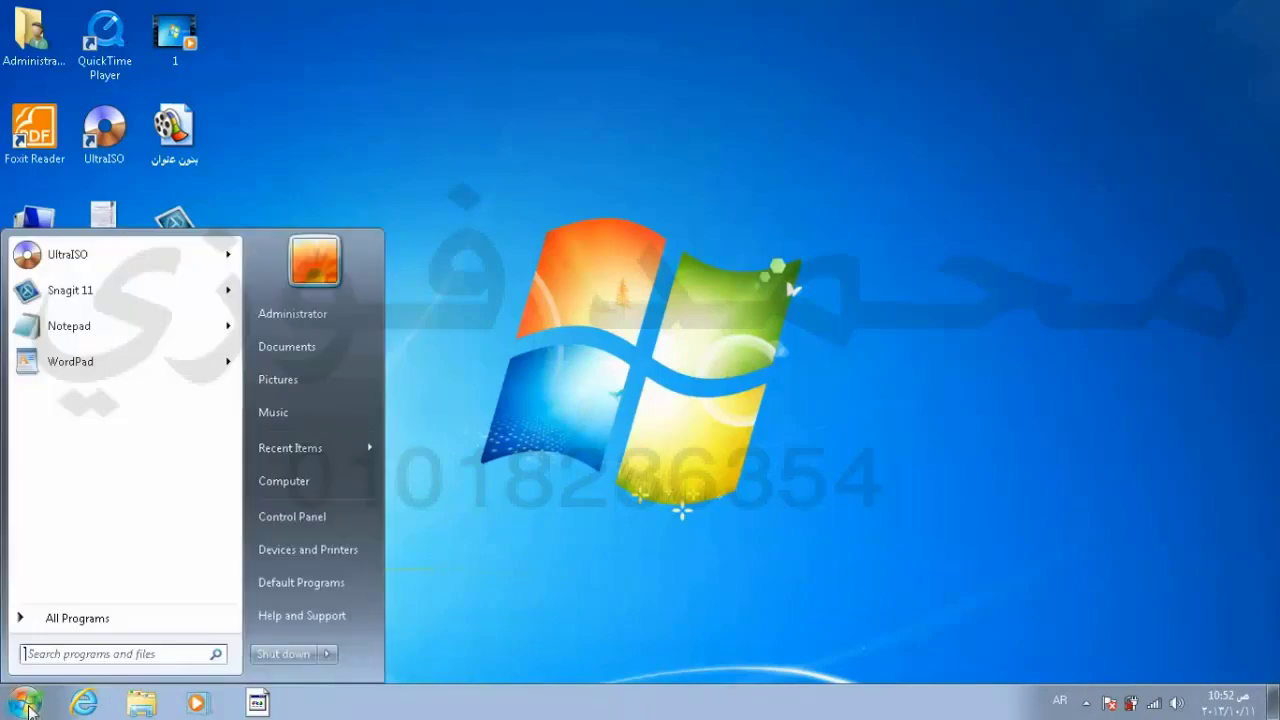
click(278, 518)
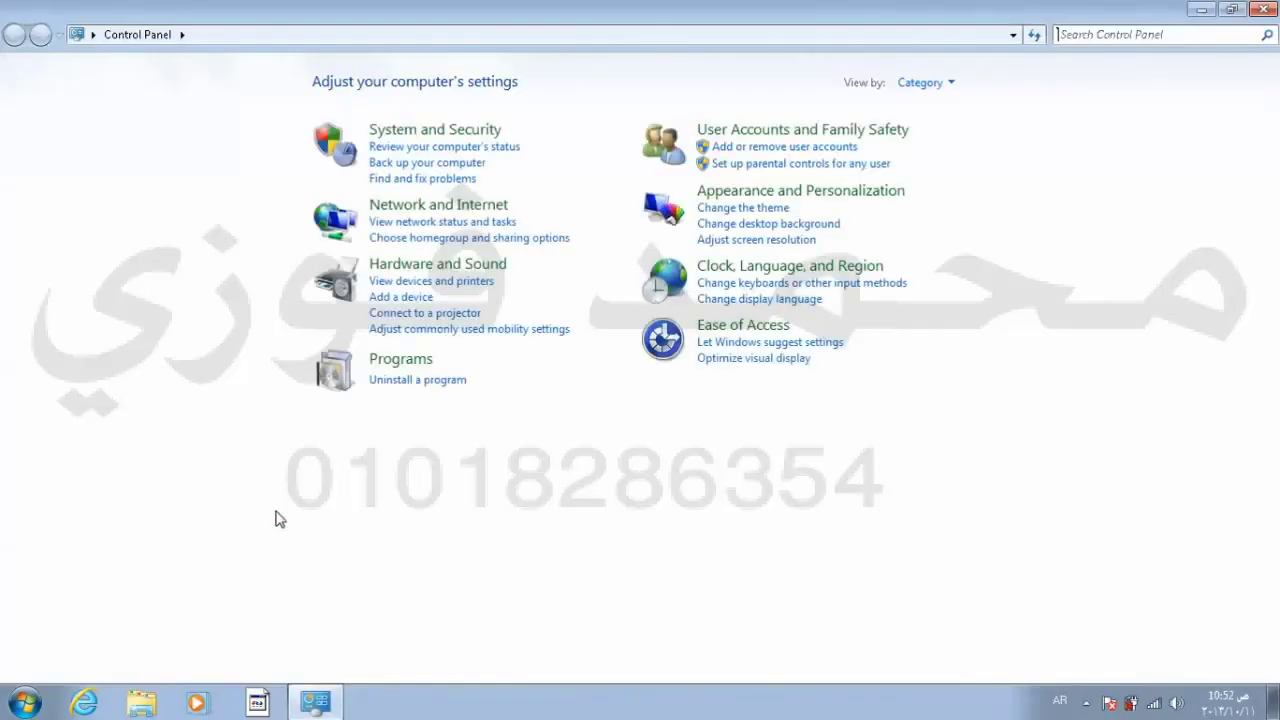
click(408, 163)
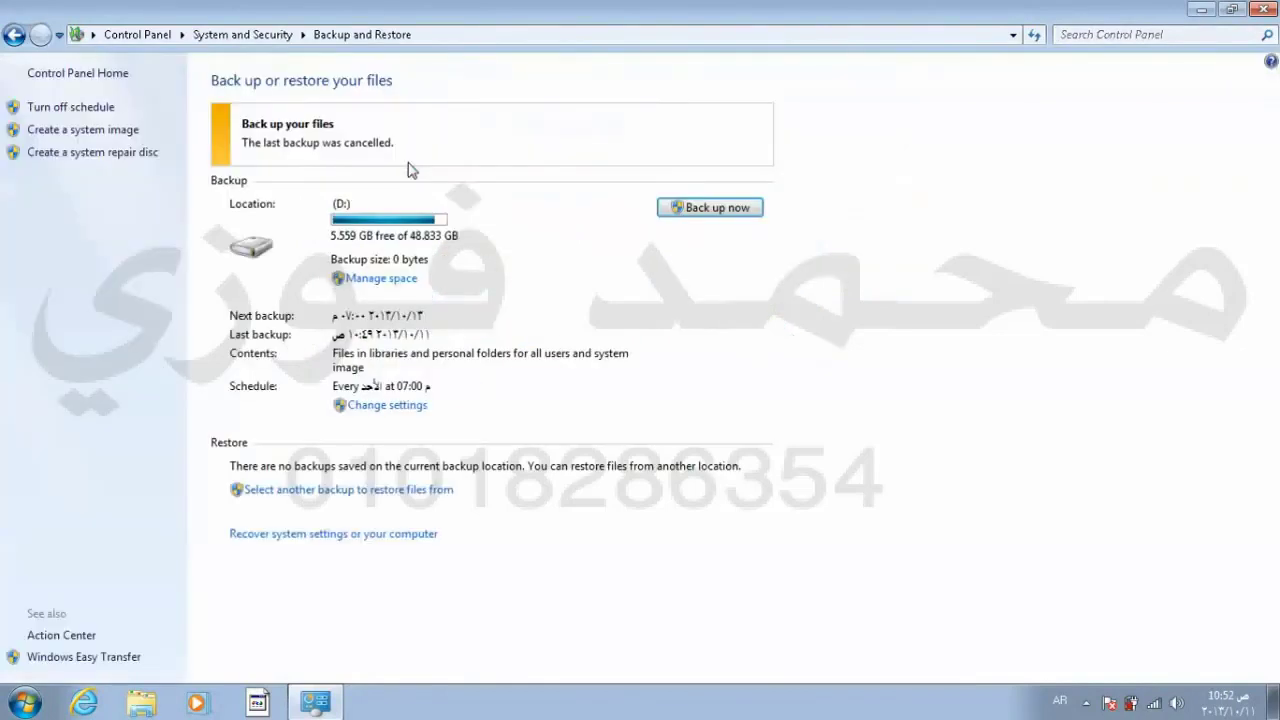
click(382, 408)
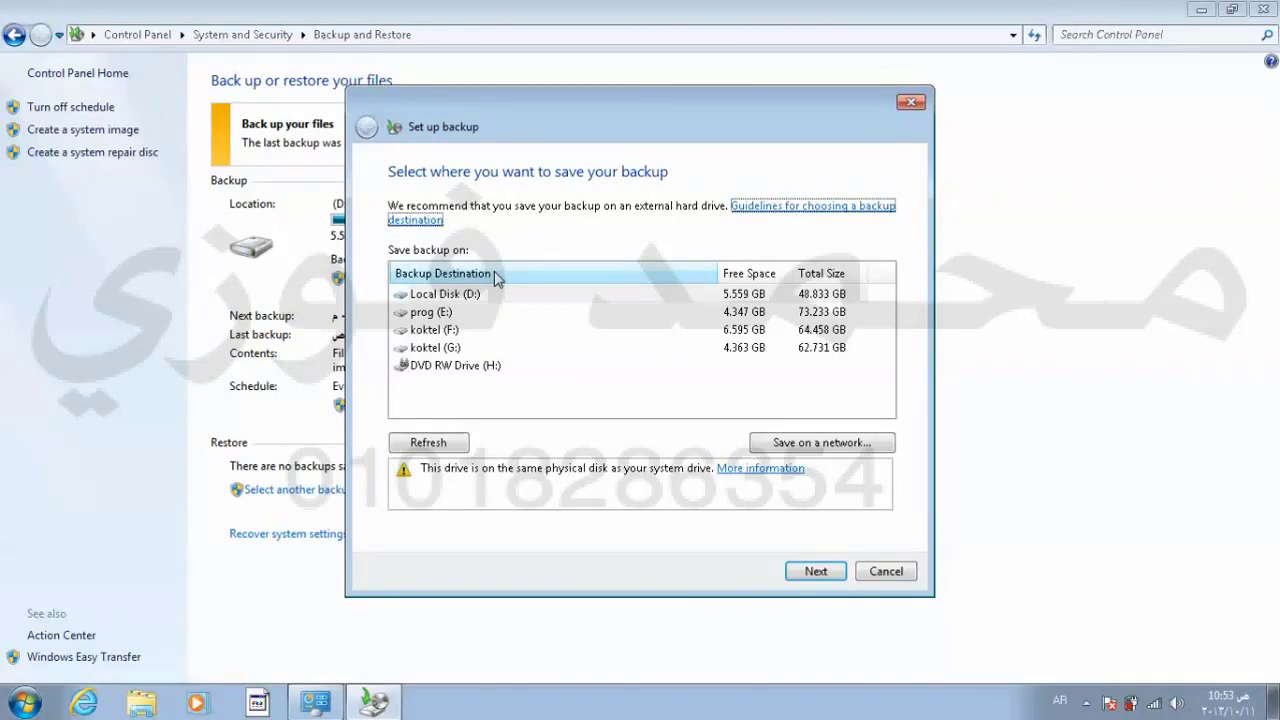
Step: Pick Local Disk (D:) as the backup destination and choose 'Let me choose' for items
click(470, 300)
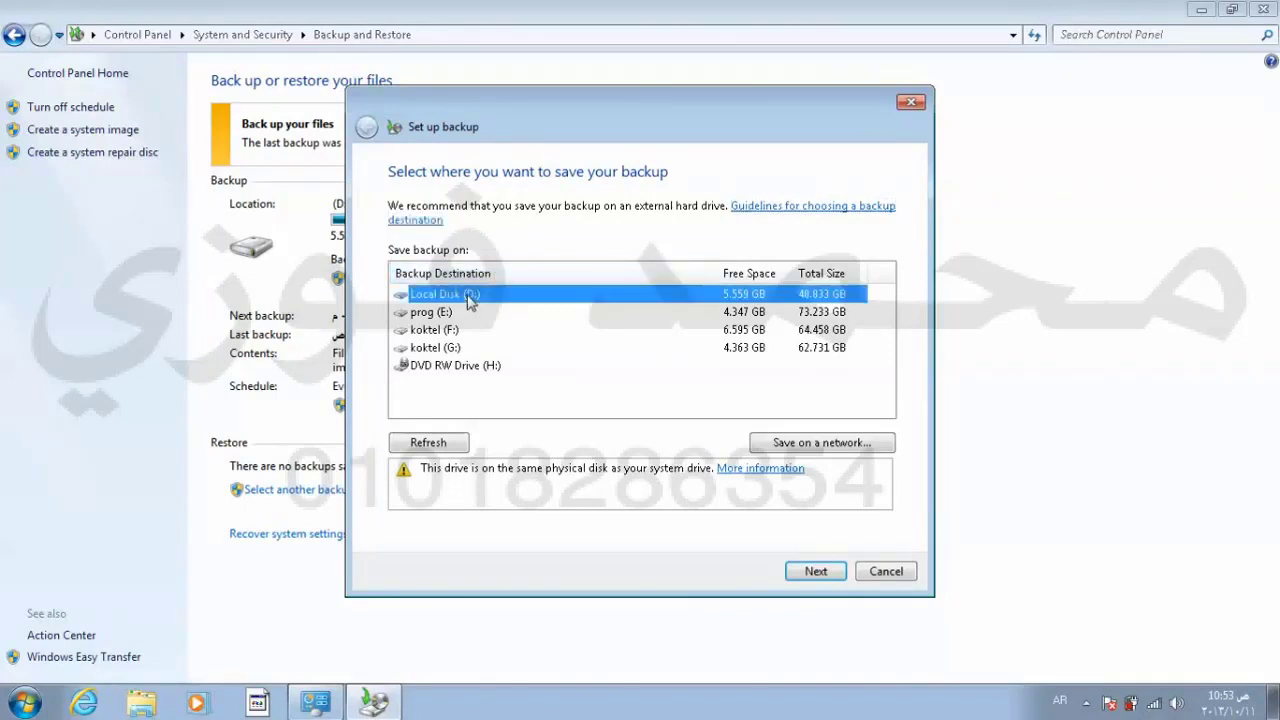
click(816, 572)
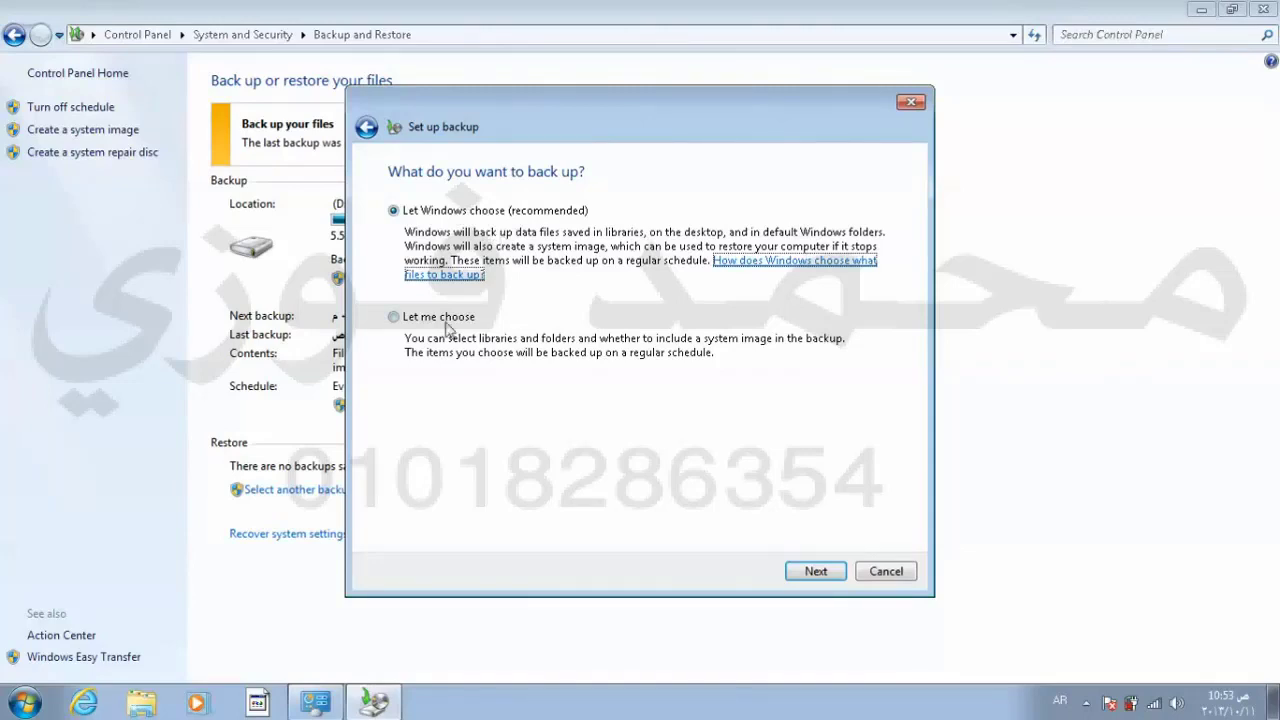
click(420, 318)
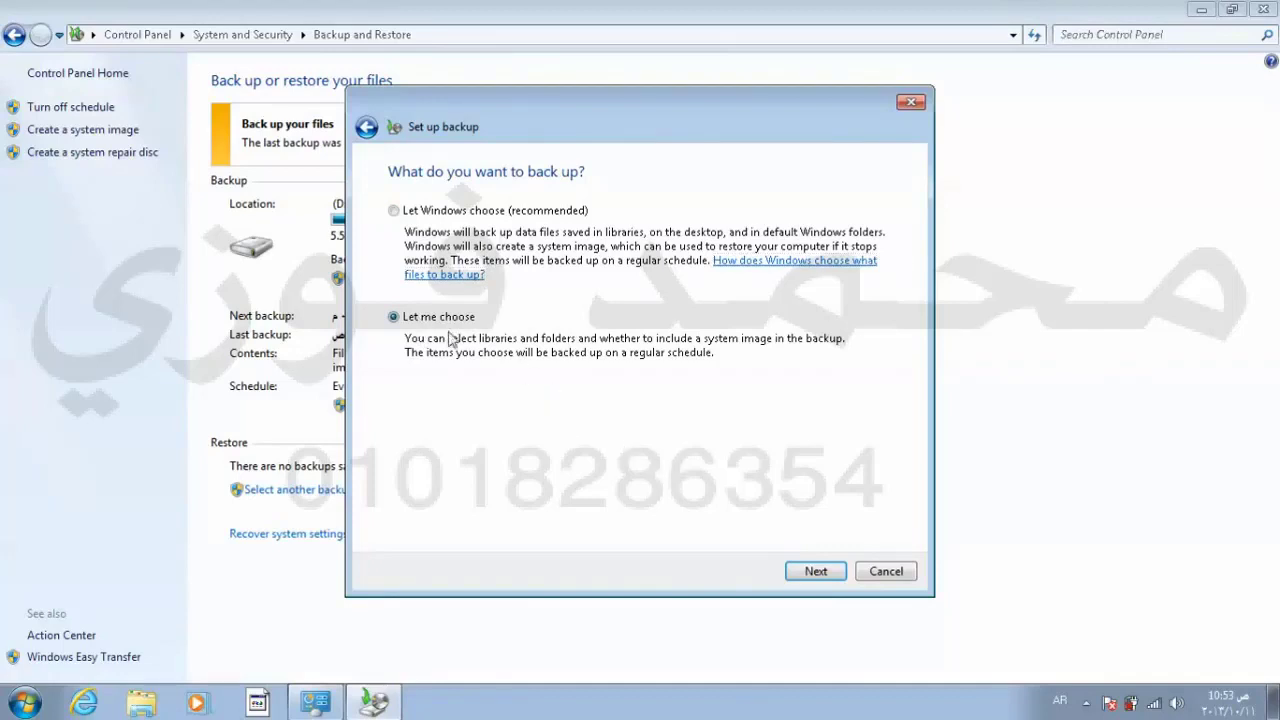
click(816, 570)
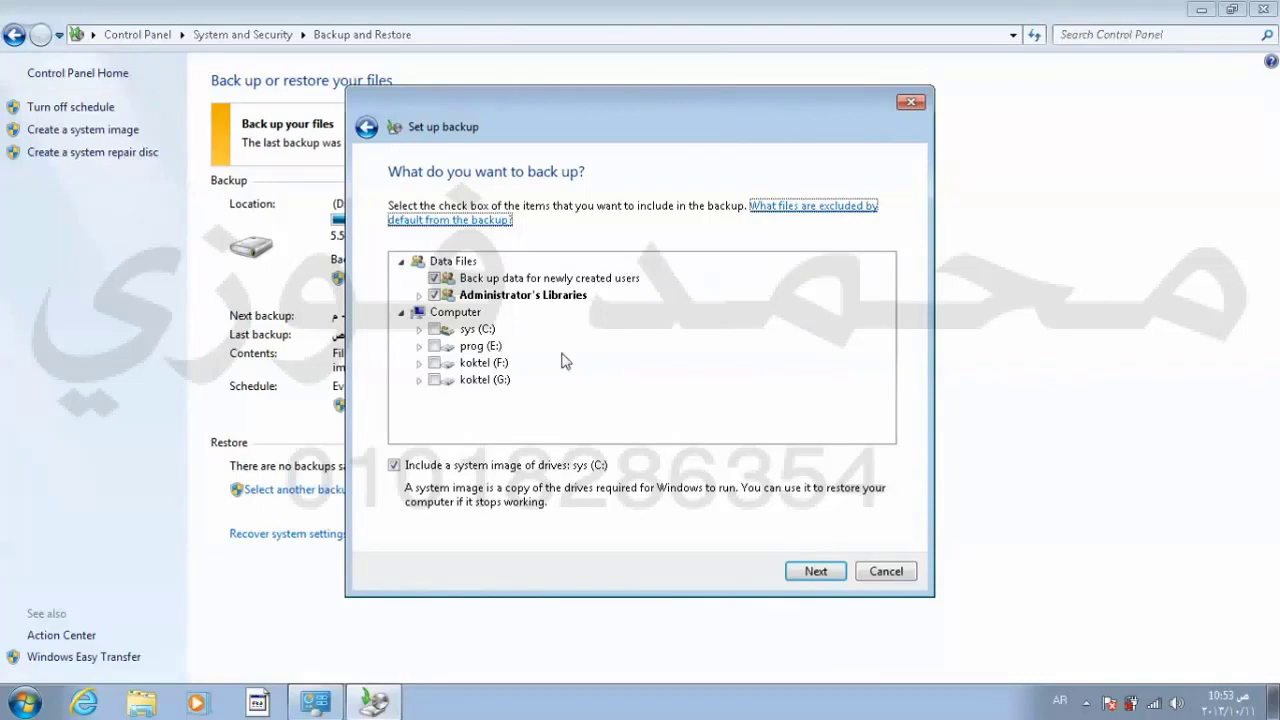
Step: Untick the default data files and the C: system image, and expand sys (C:)
click(434, 278)
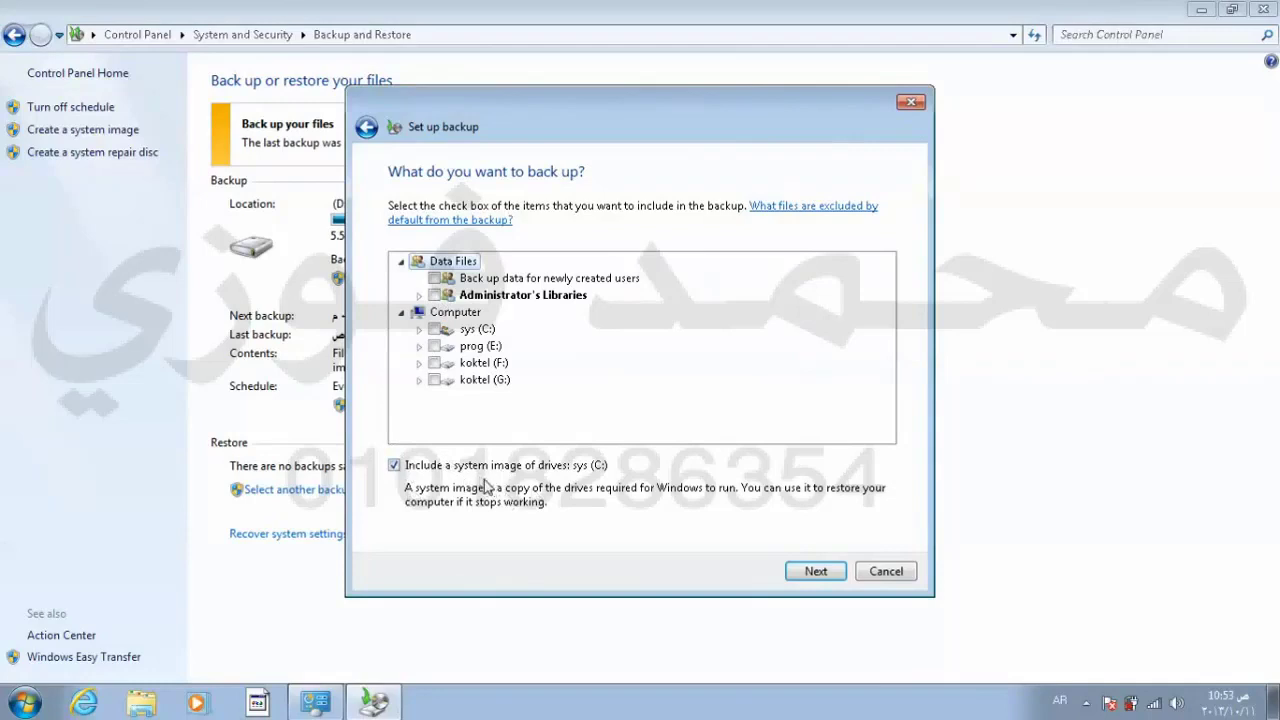
click(396, 470)
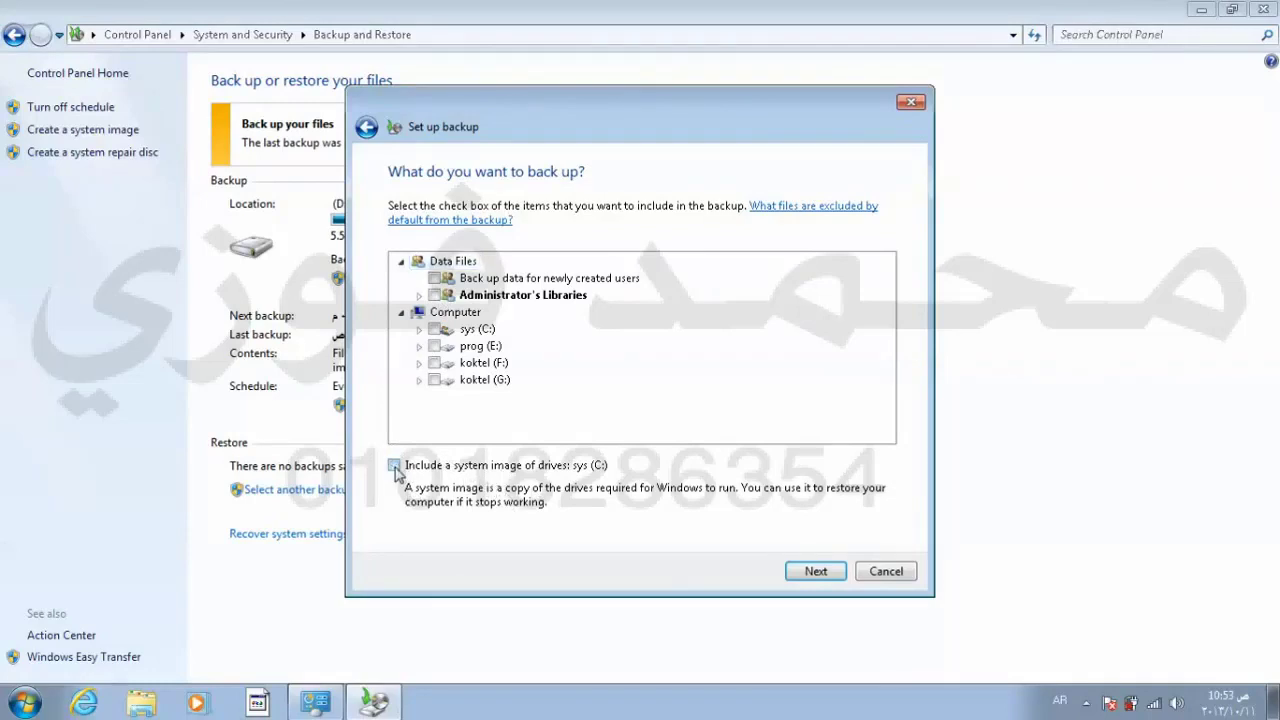
click(420, 331)
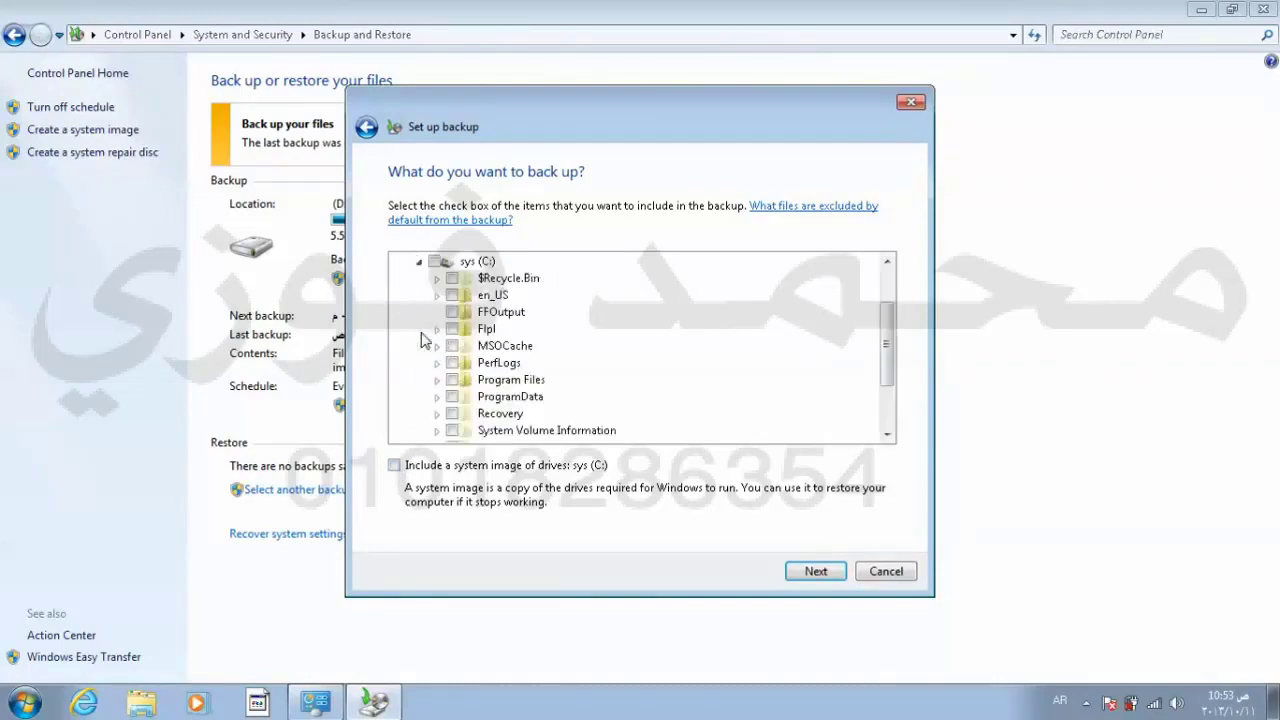
click(886, 437)
click(886, 437)
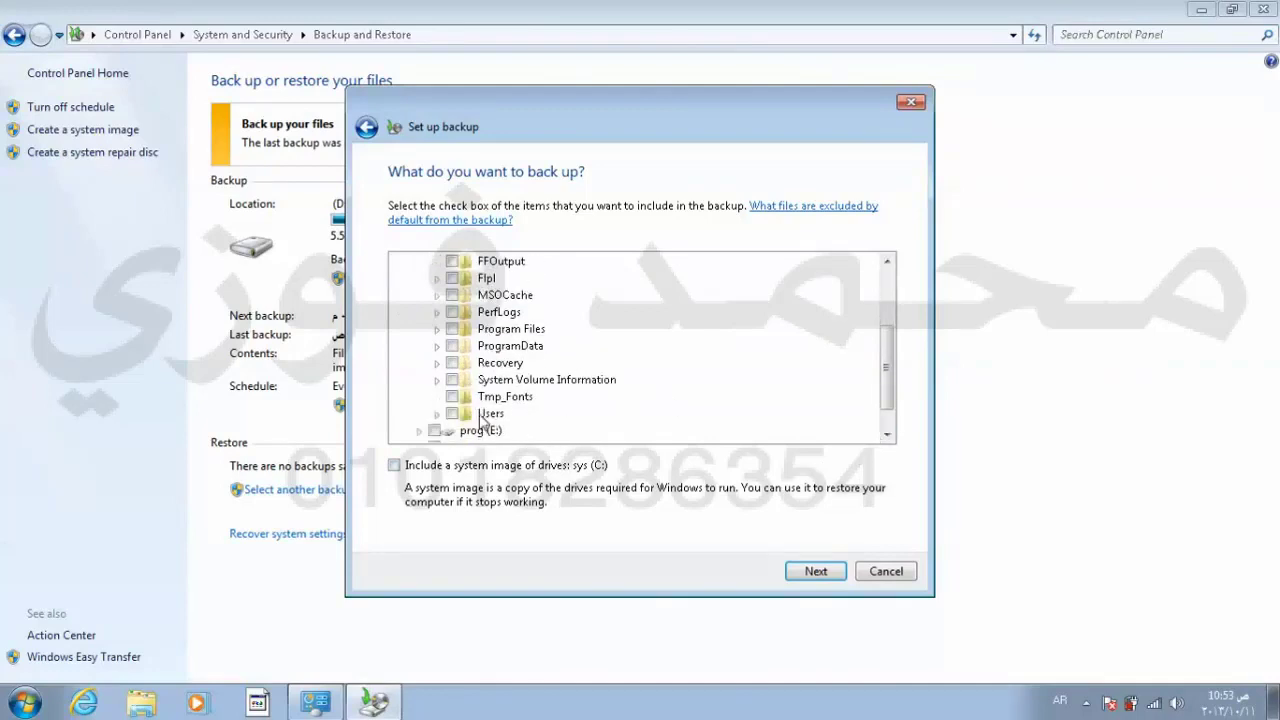
Step: Expand Users > Administrator and tick the Music folder for backup
double_click(480, 415)
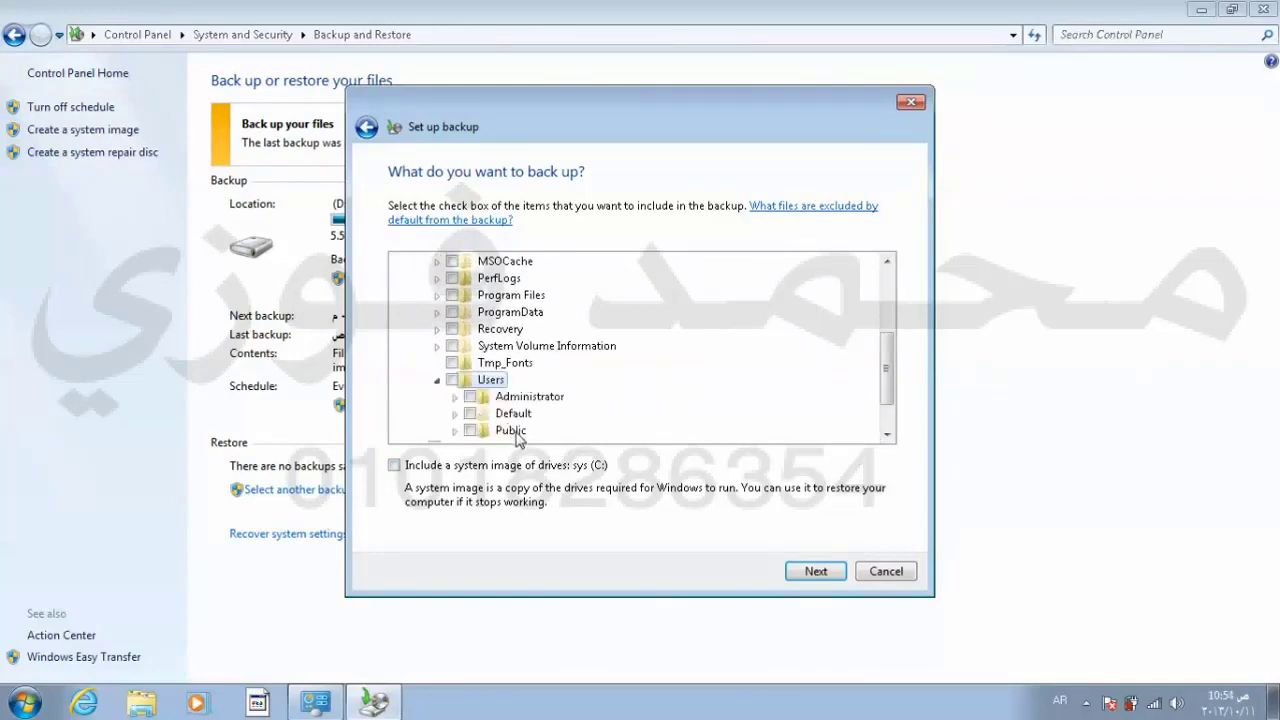
double_click(533, 400)
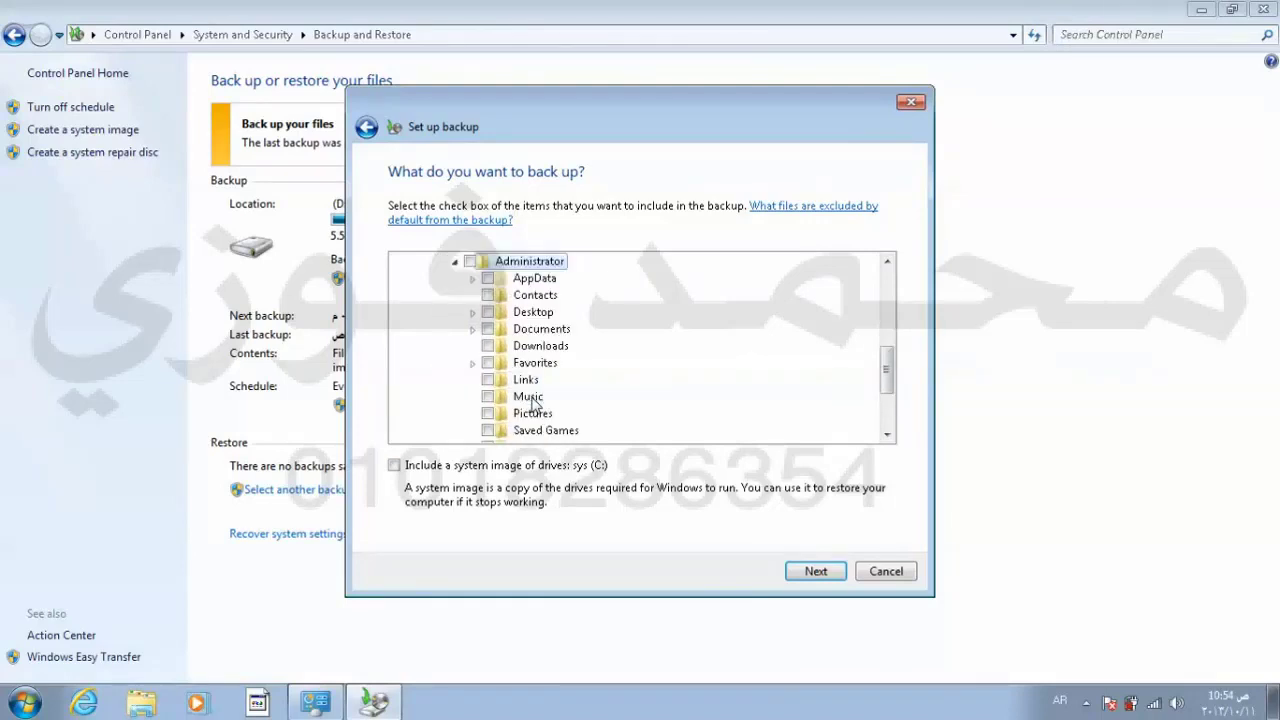
click(887, 434)
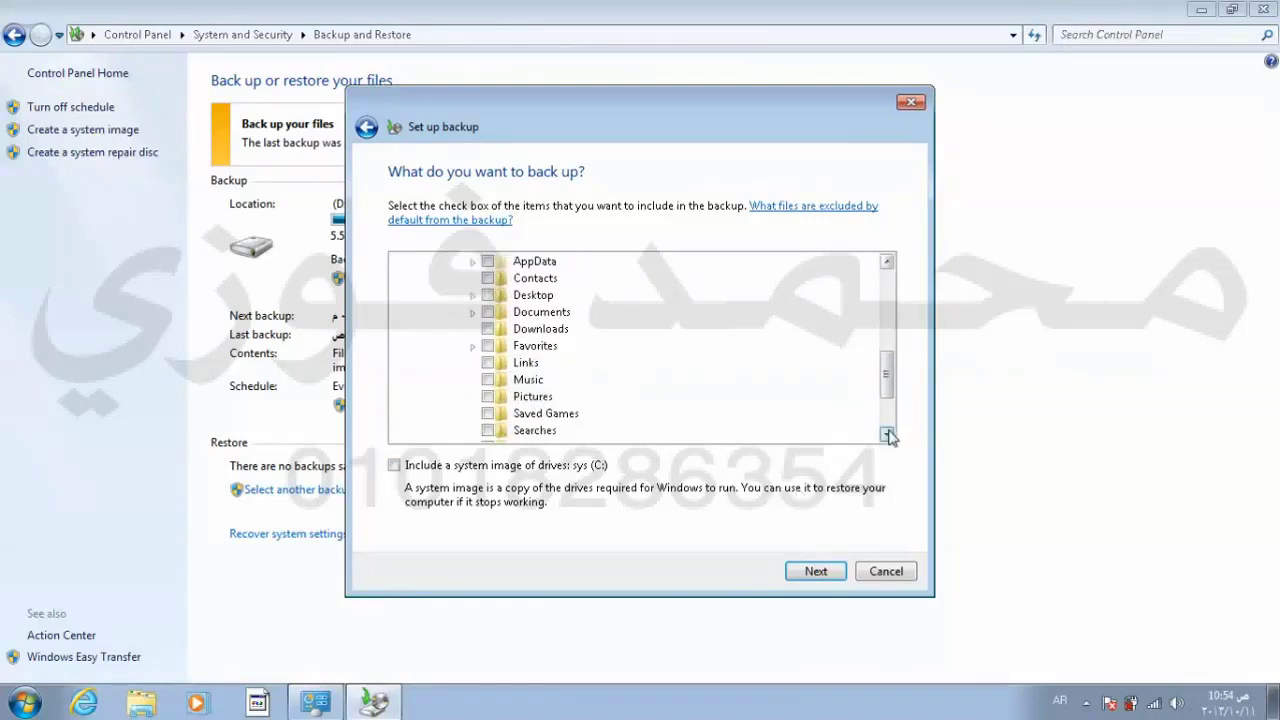
click(473, 296)
click(473, 296)
click(489, 380)
click(887, 435)
scroll(887, 435, down, 1)
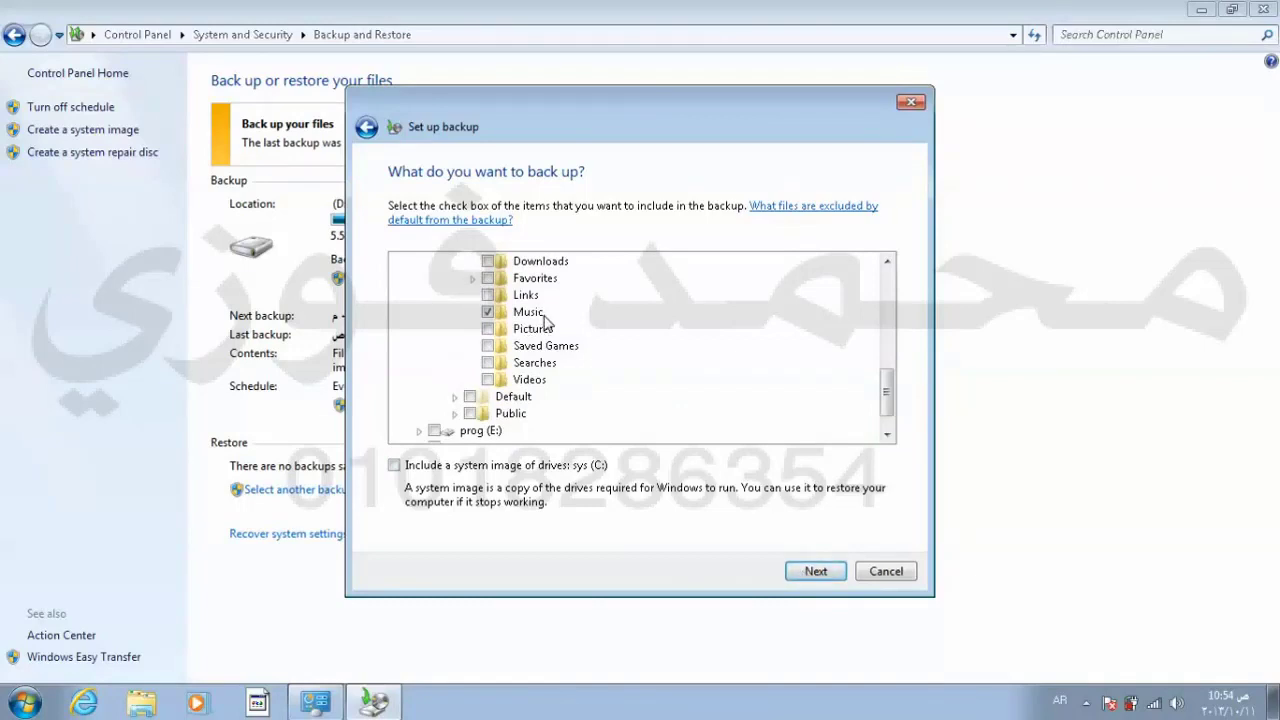
Step: Save the backup settings and maximize the Backup and Restore window
click(815, 571)
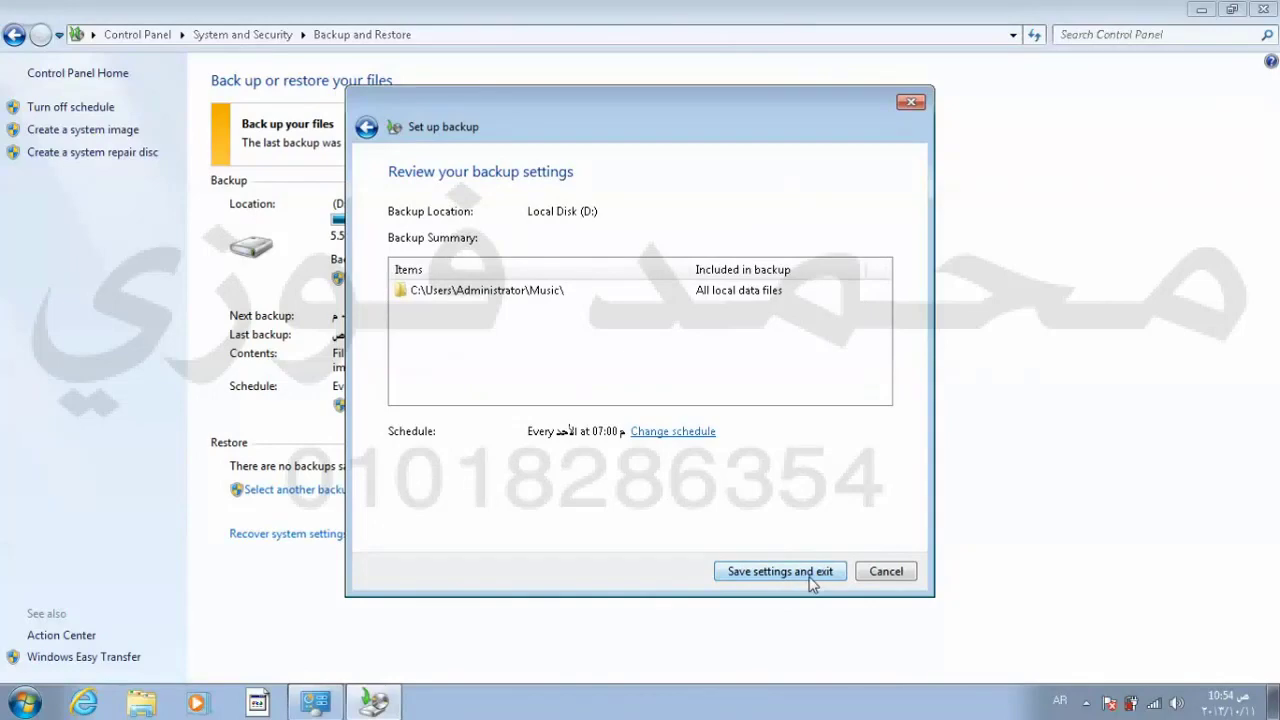
click(812, 578)
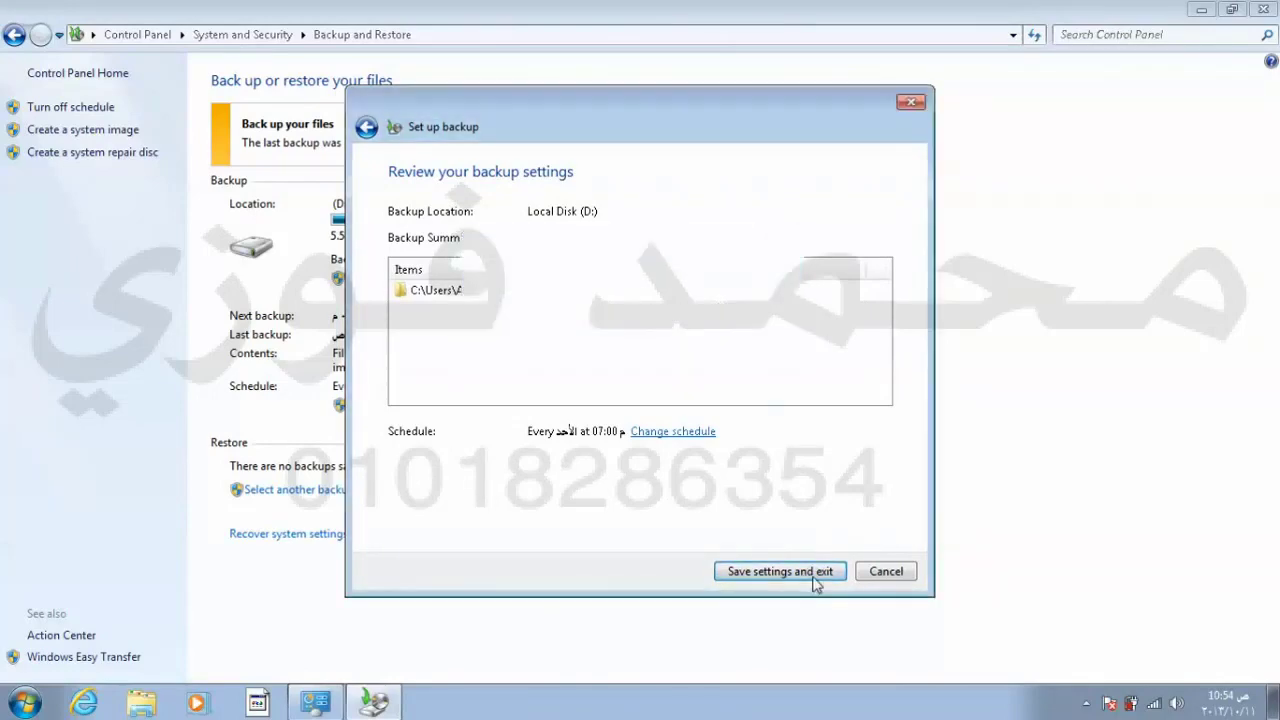
key(super+Left)
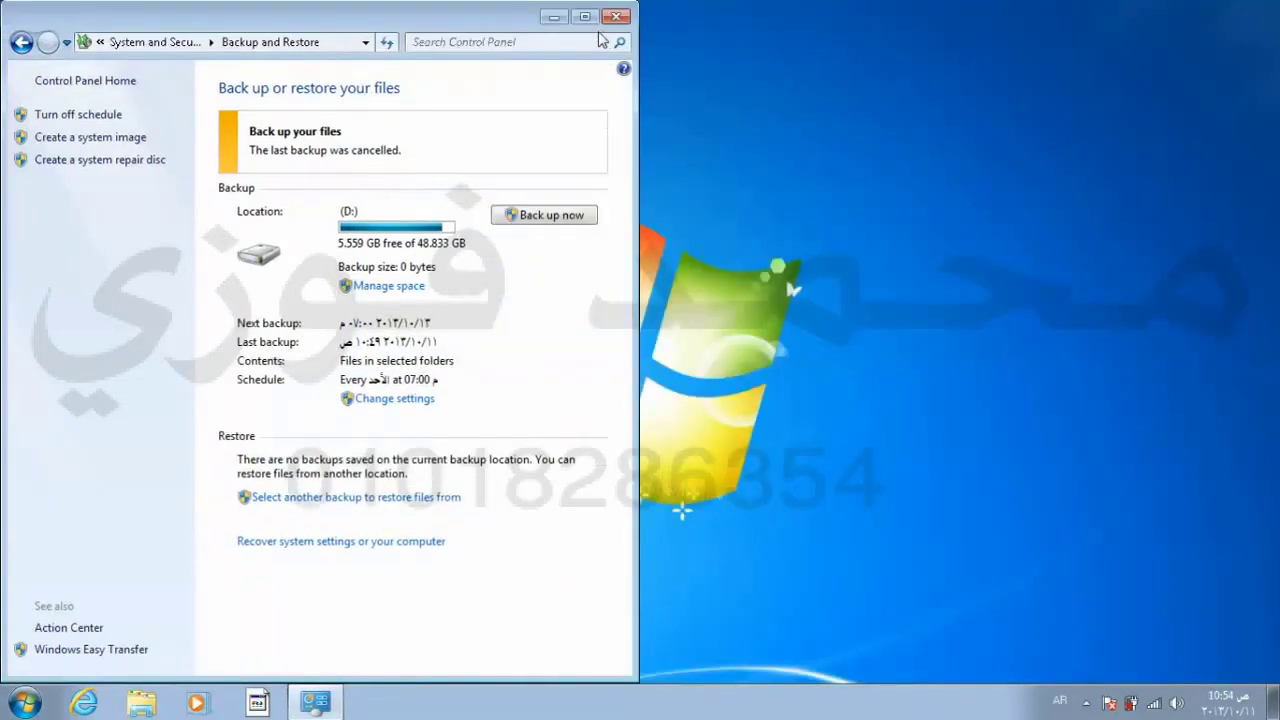
double_click(586, 18)
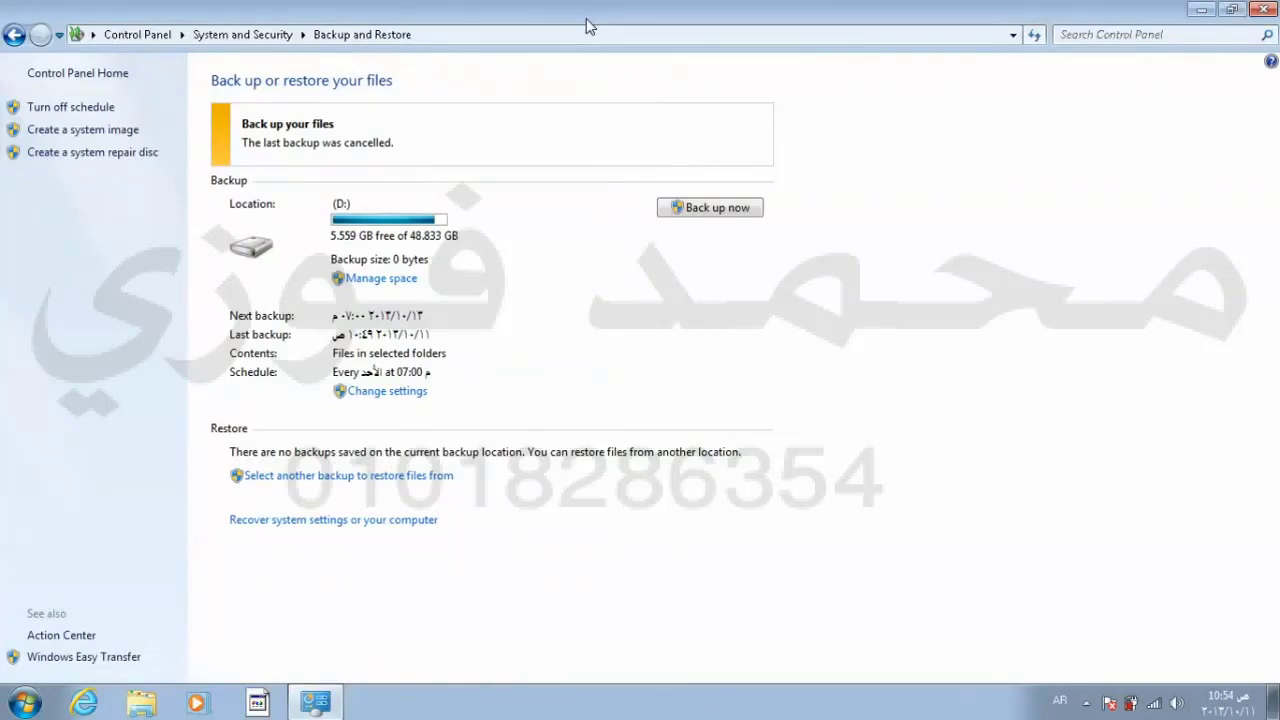
Step: Run the Music folder backup now and close Backup and Restore once it finishes
click(720, 222)
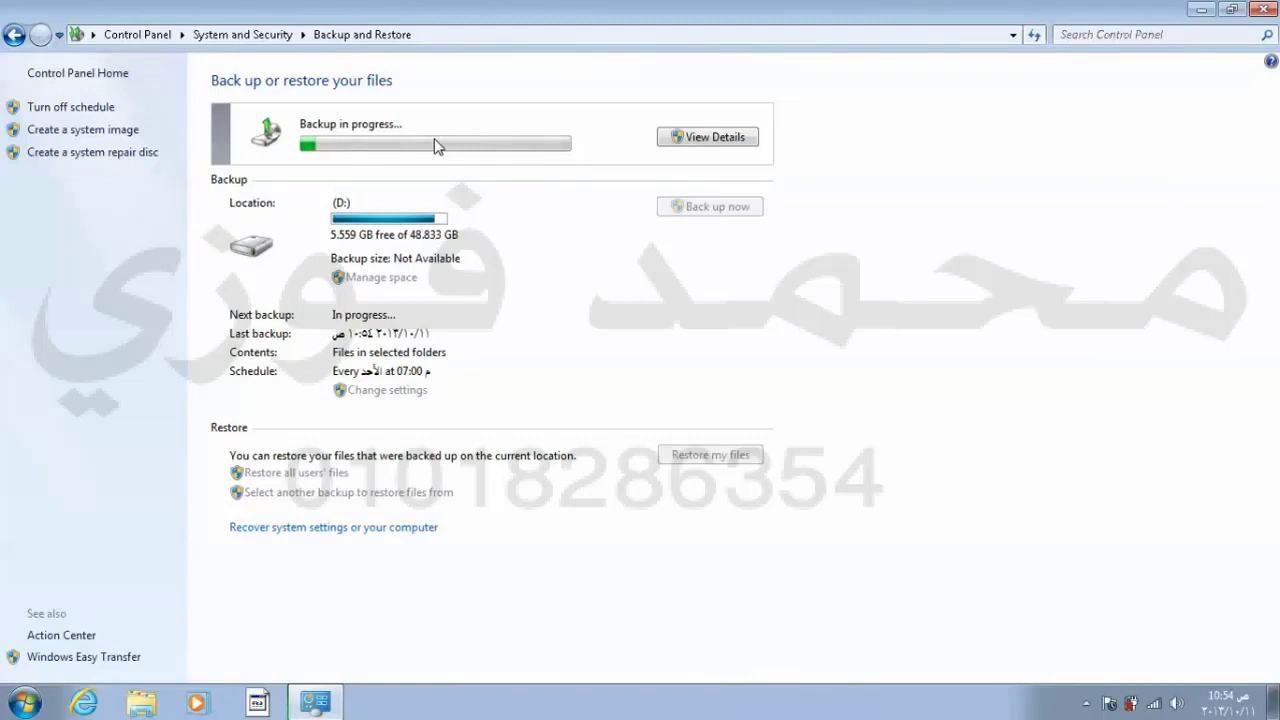
key(alt)
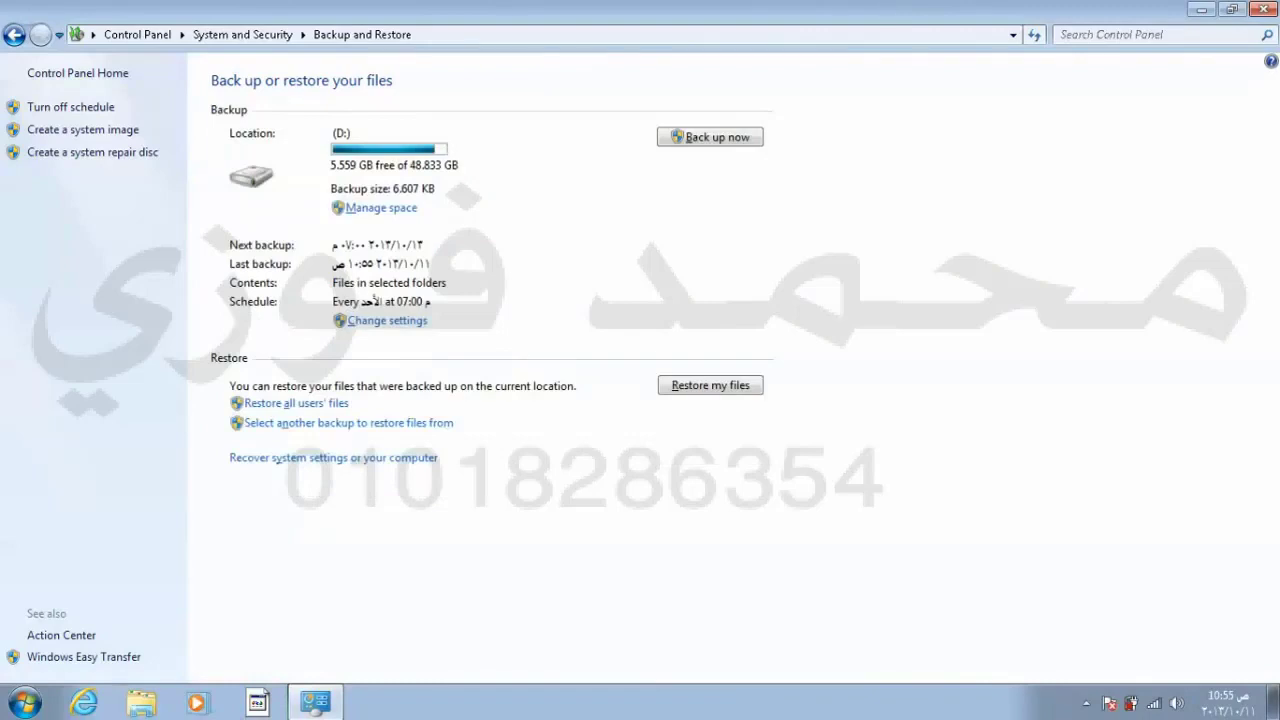
click(1259, 11)
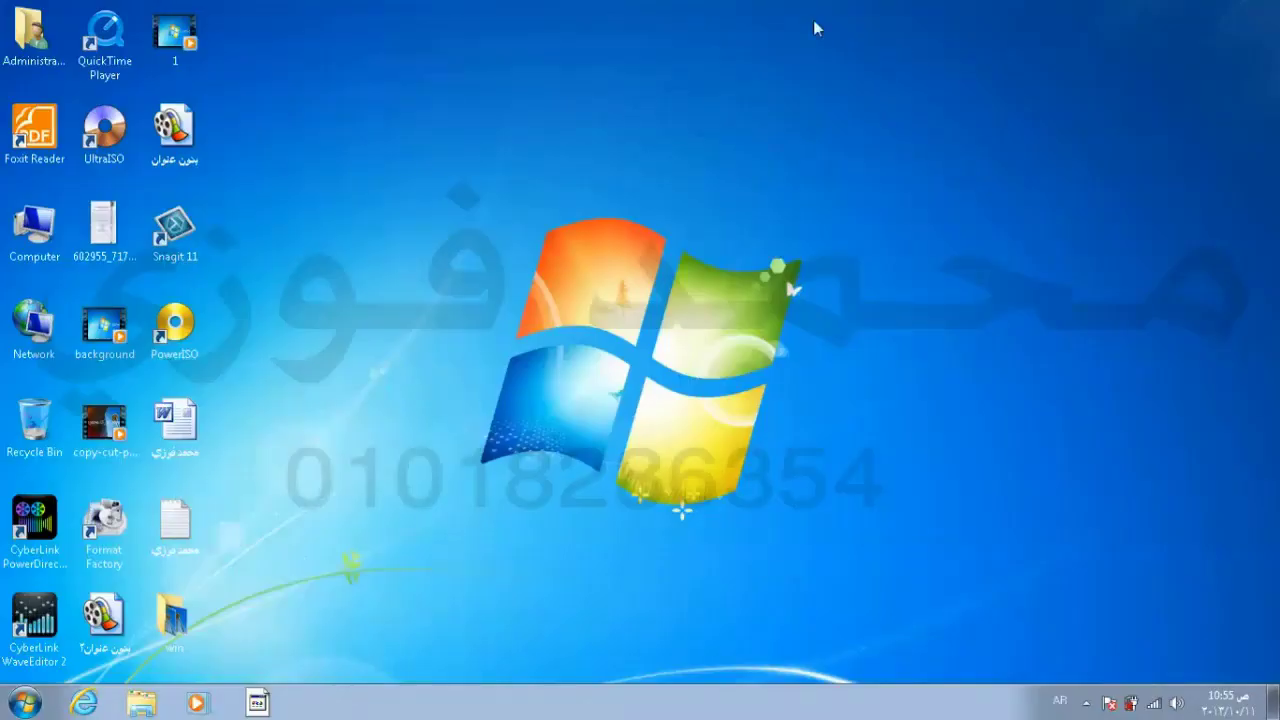
Step: Check Local Disk (D:), then browse to C:\Users\Administrator
double_click(34, 232)
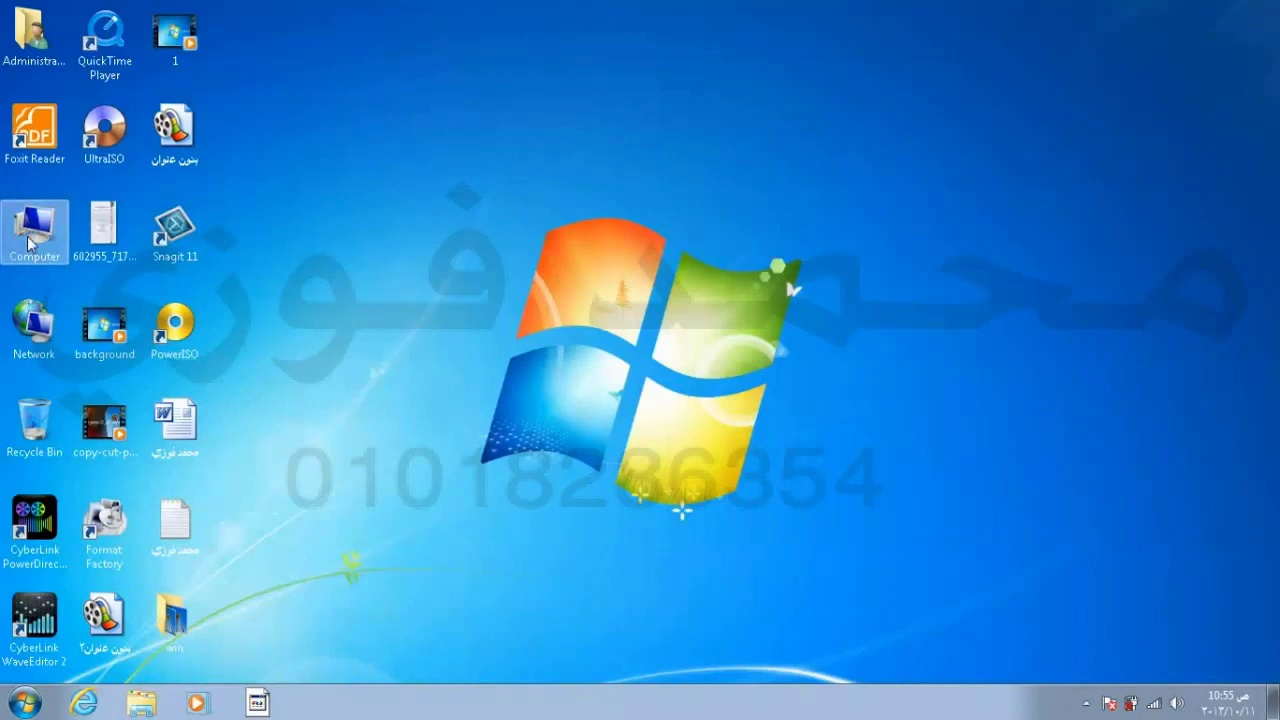
double_click(788, 190)
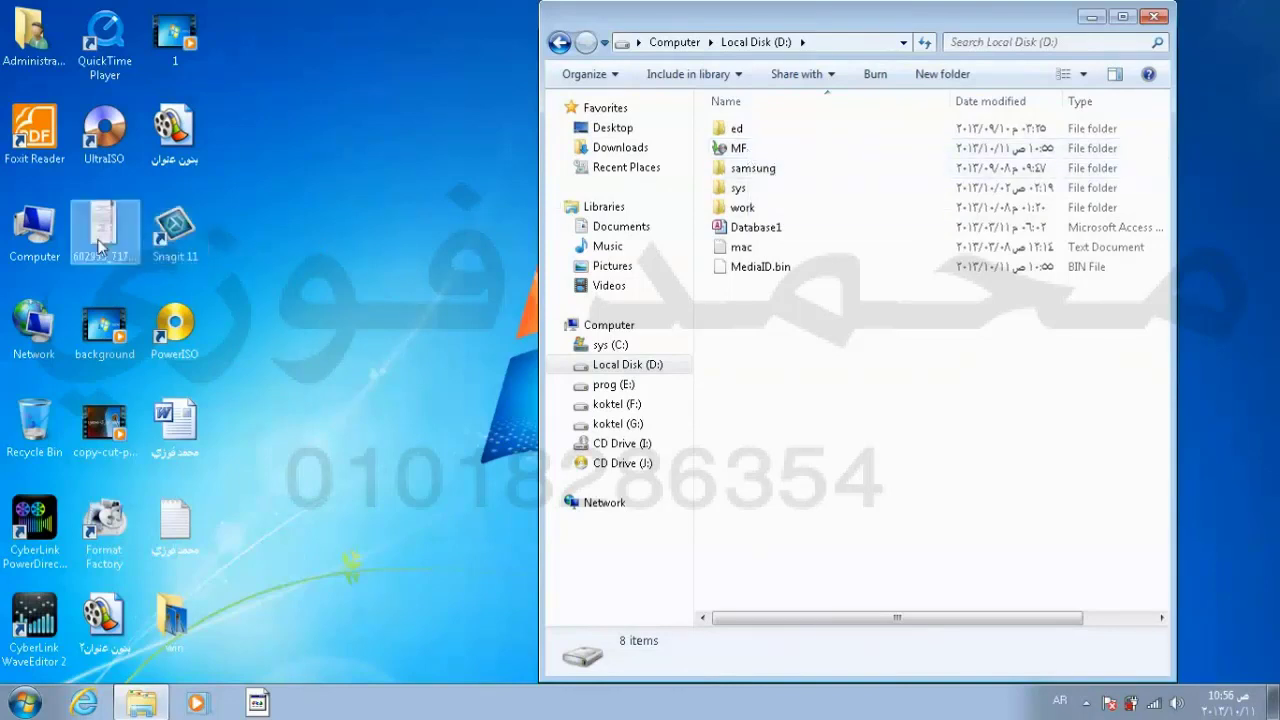
double_click(35, 230)
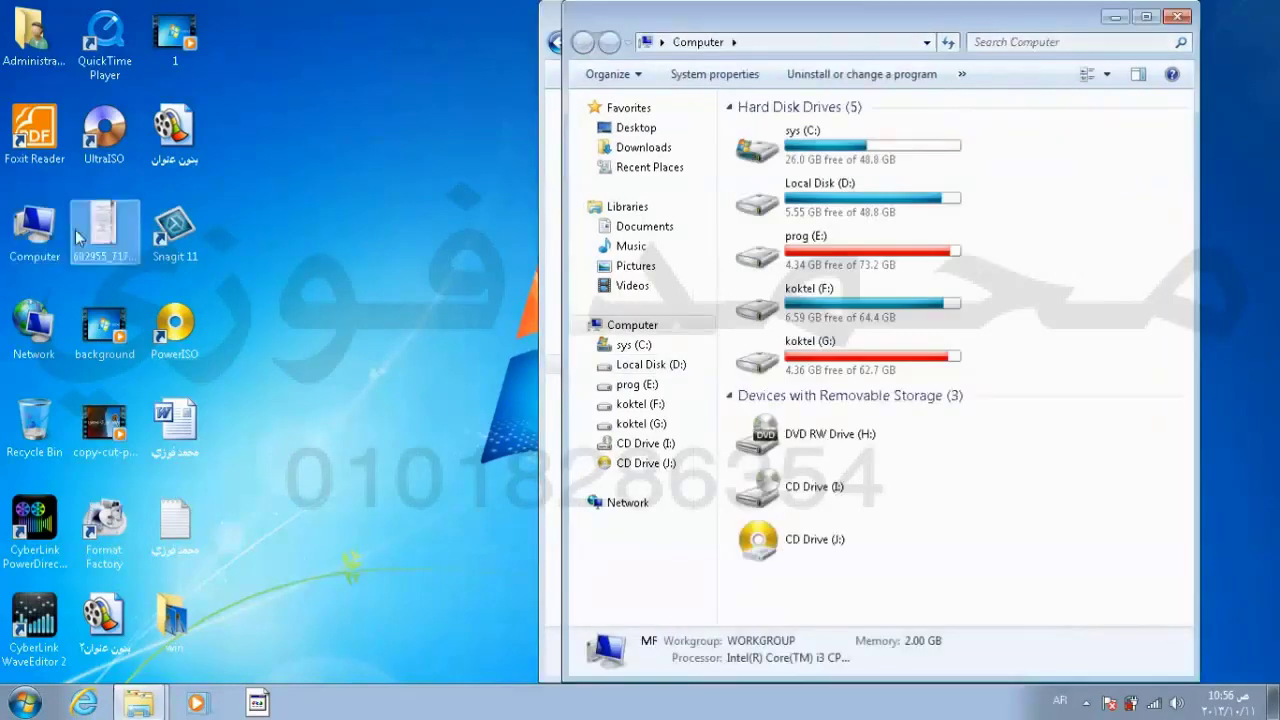
double_click(862, 158)
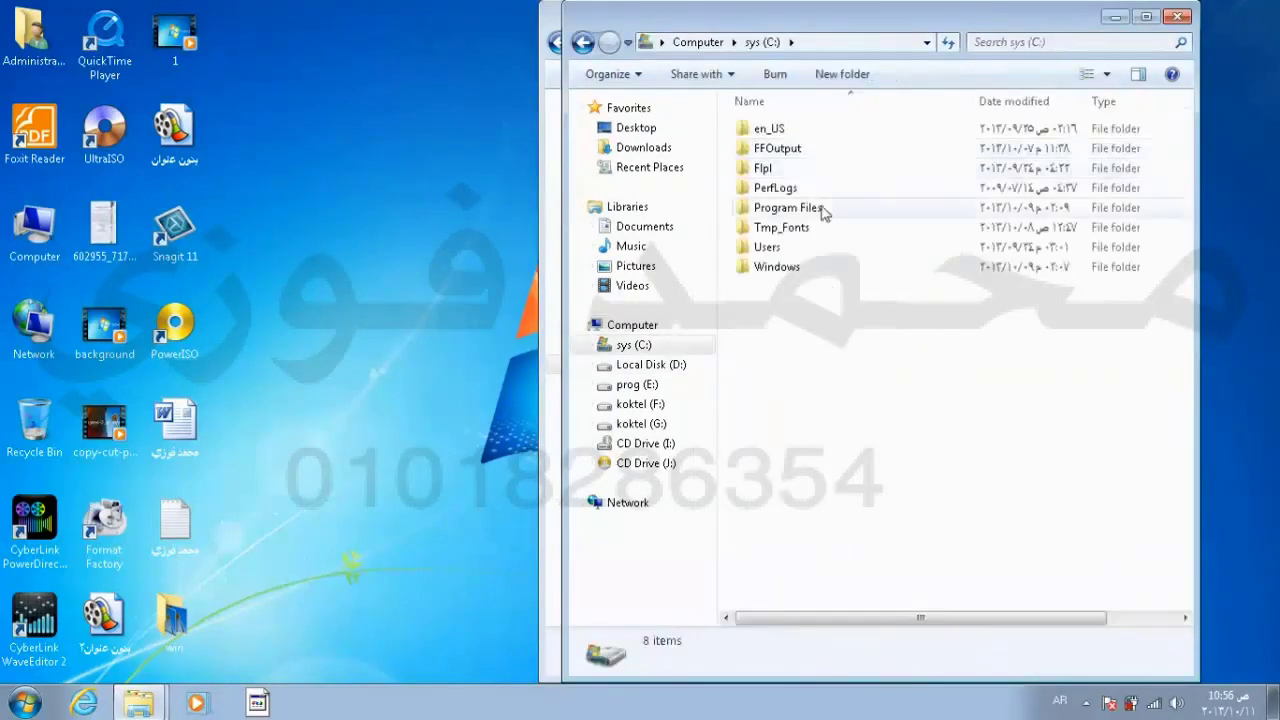
double_click(790, 248)
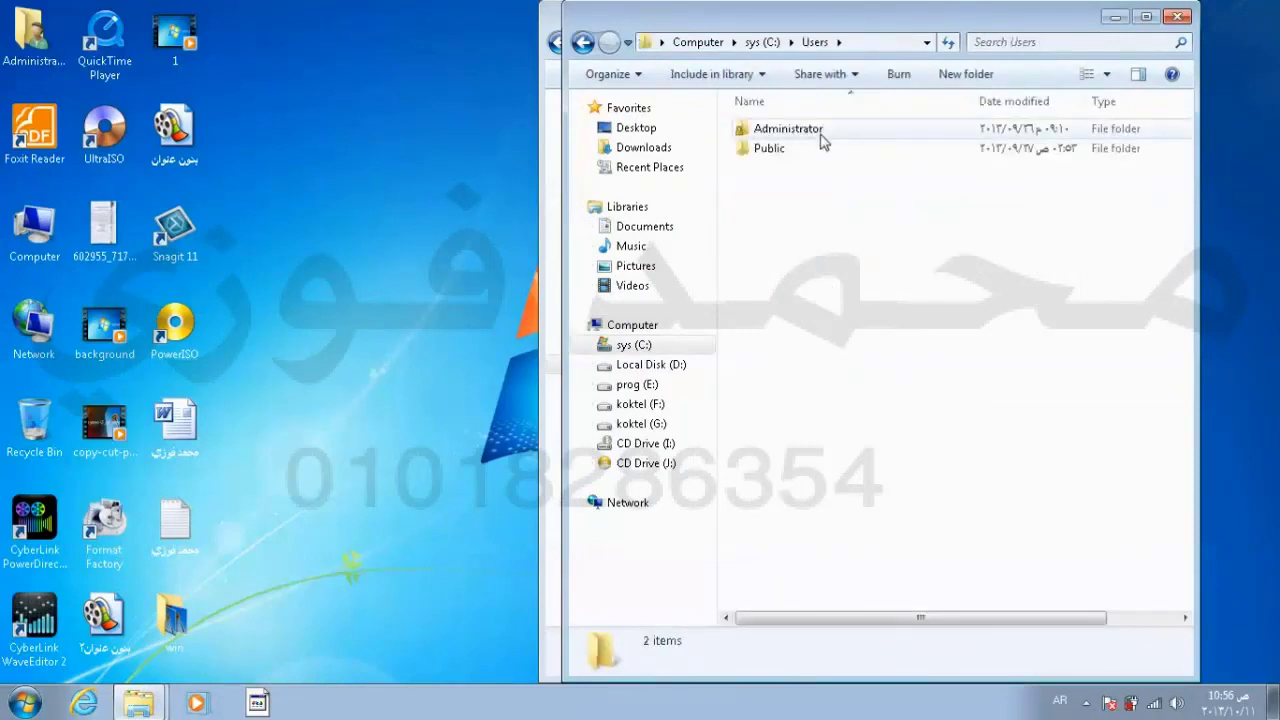
double_click(820, 132)
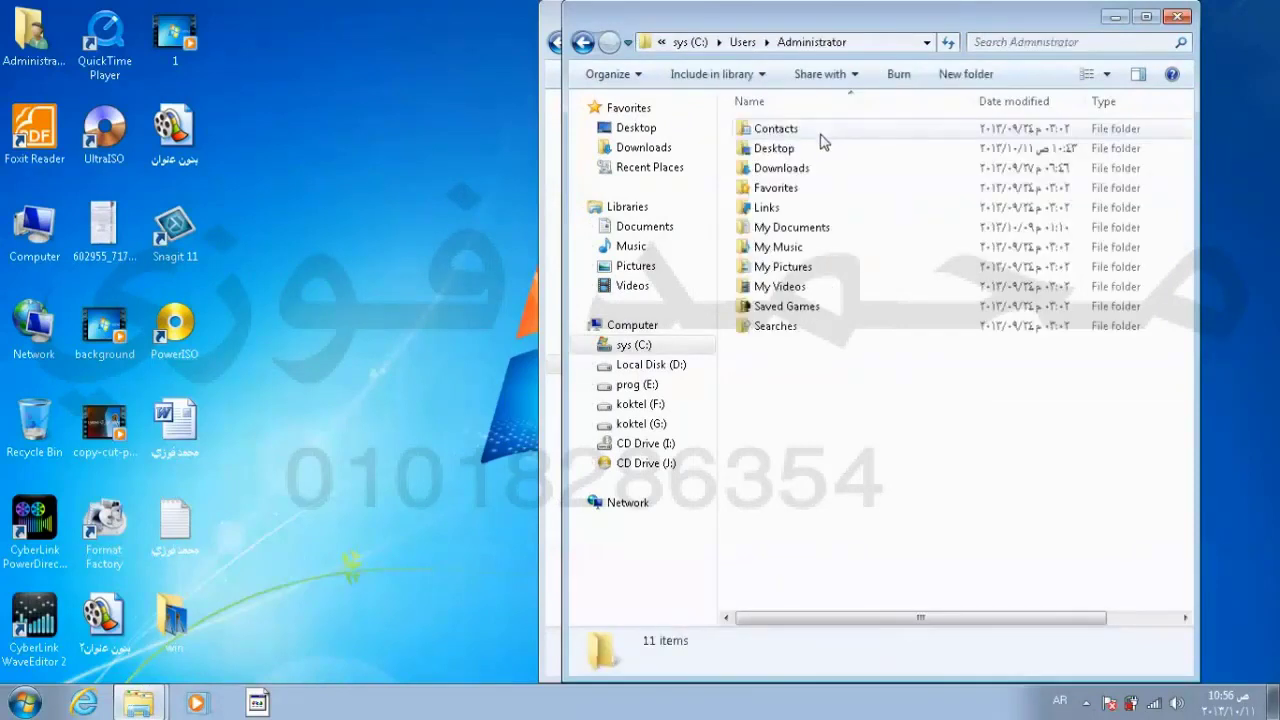
Step: Permanently delete the My Music folder with Shift+Delete and close the window
click(801, 250)
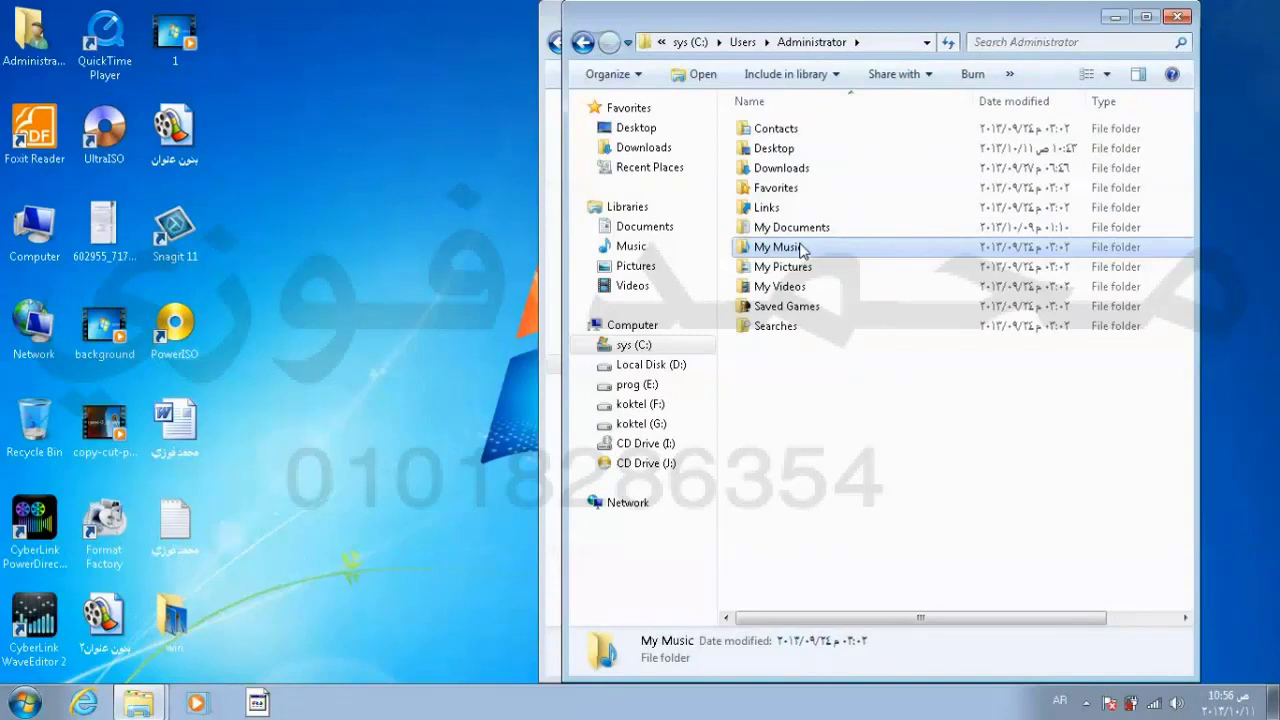
key(shift+Delete)
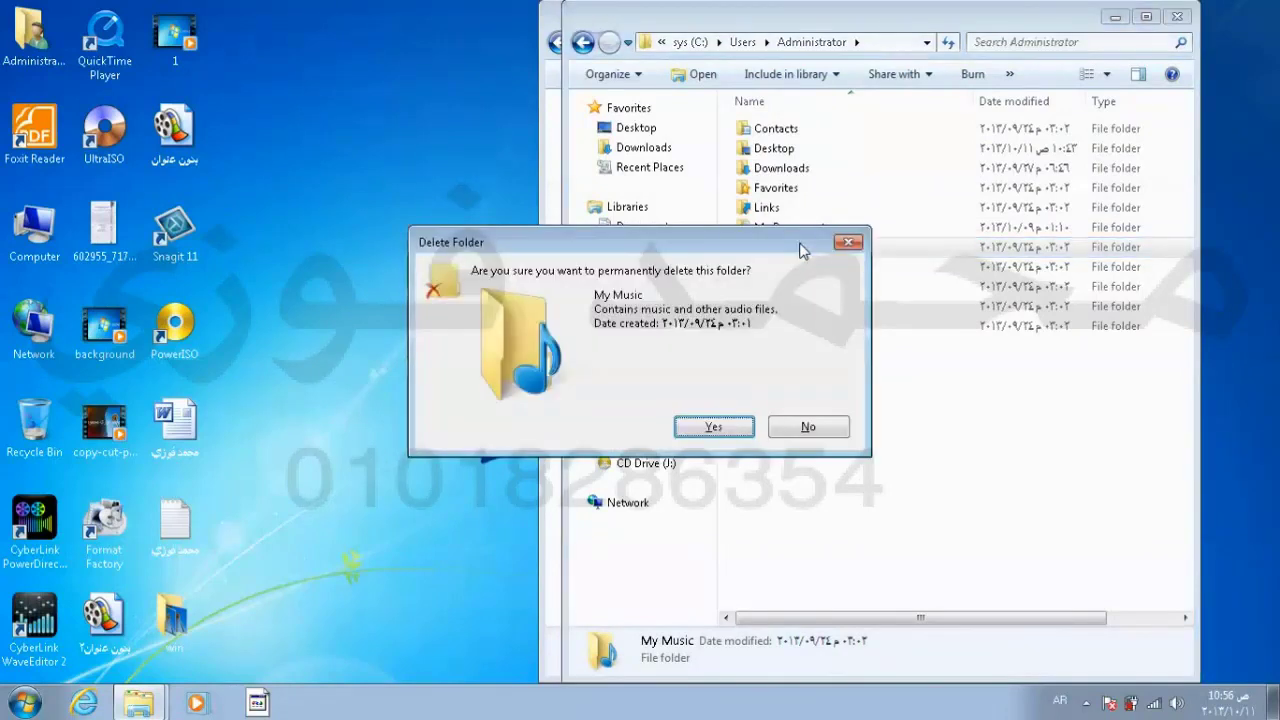
key(Return)
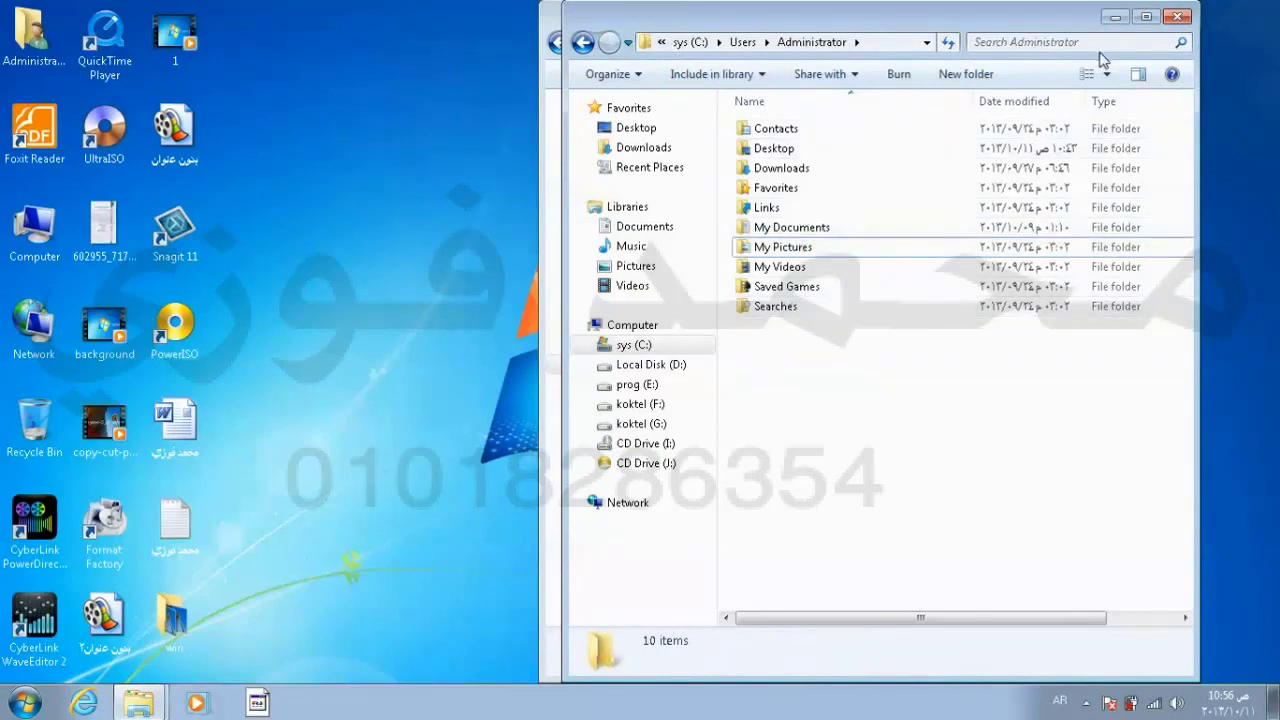
click(1178, 16)
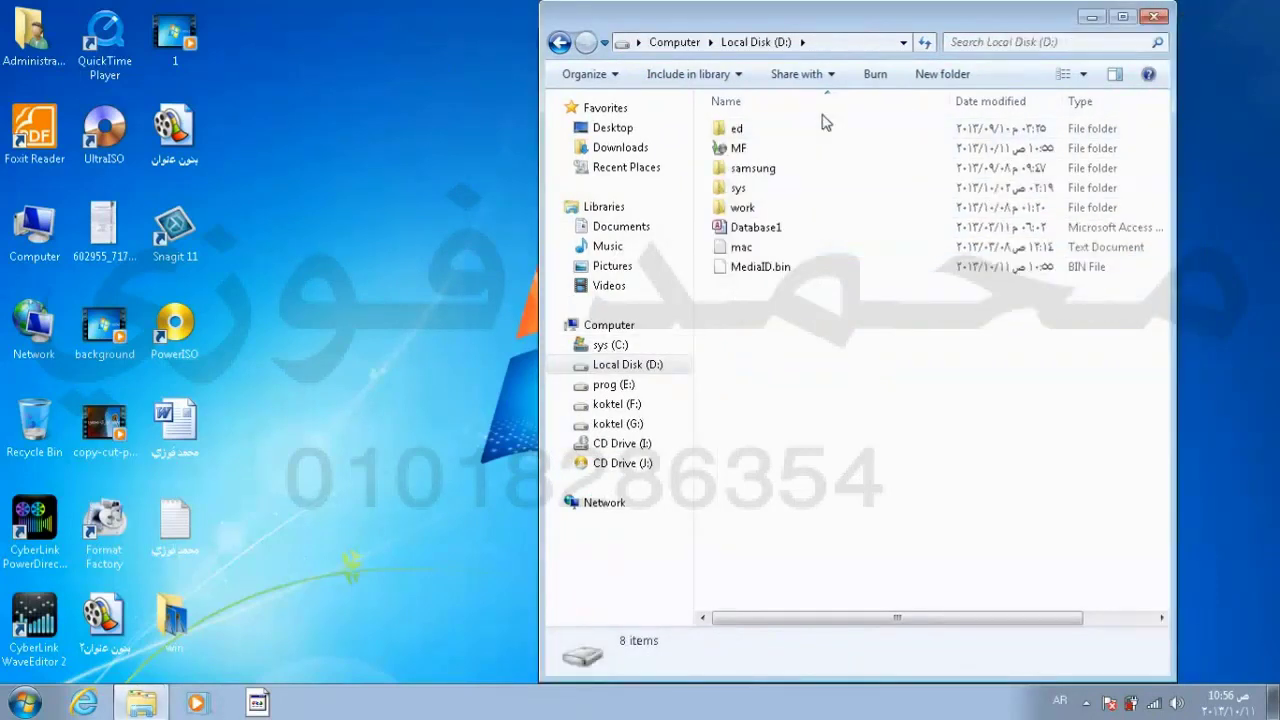
Step: Open the MF backup, choose to restore my files, and browse for folders
click(752, 148)
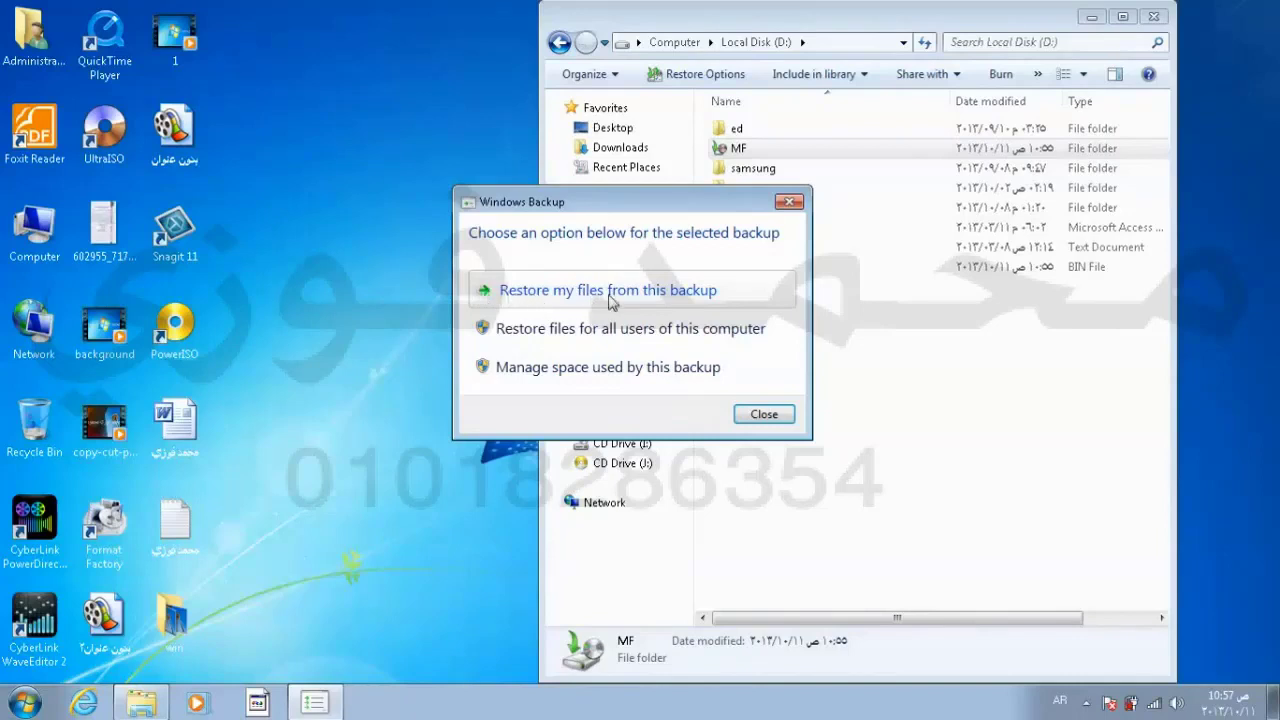
click(678, 292)
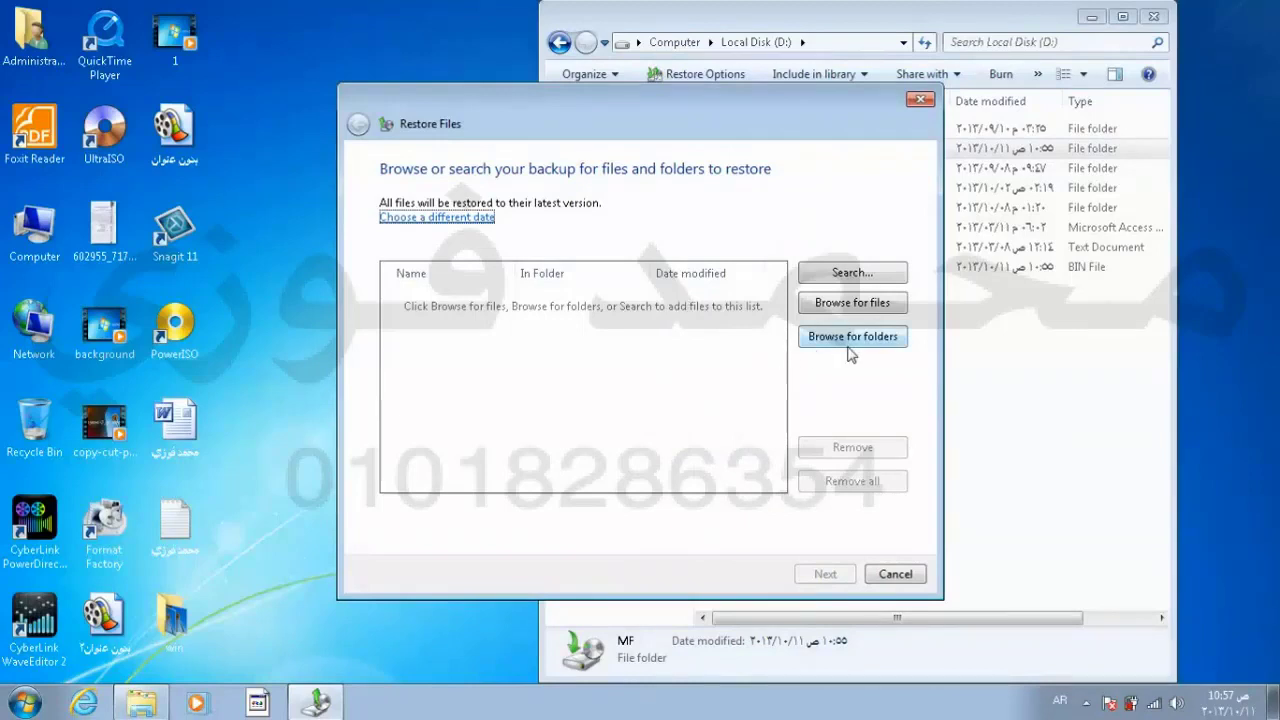
click(850, 338)
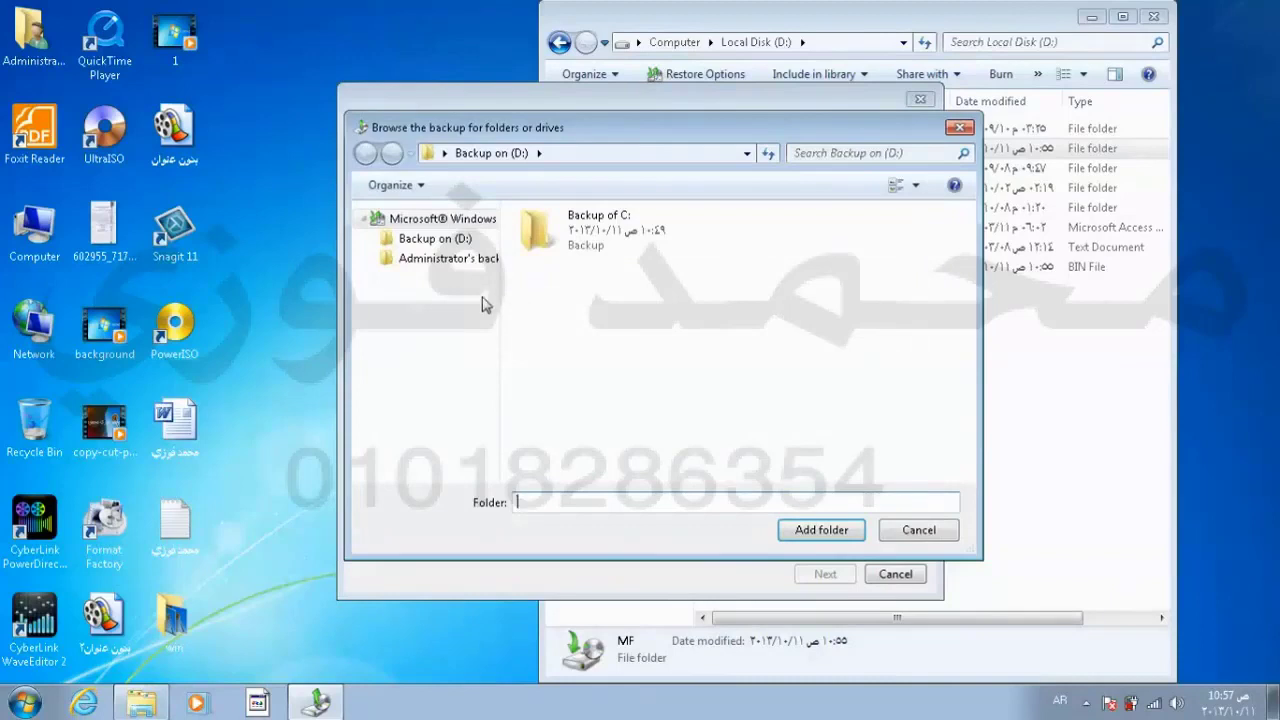
Step: Navigate to Backup of C: > Users > Administrator and add Music to the restore list
click(440, 240)
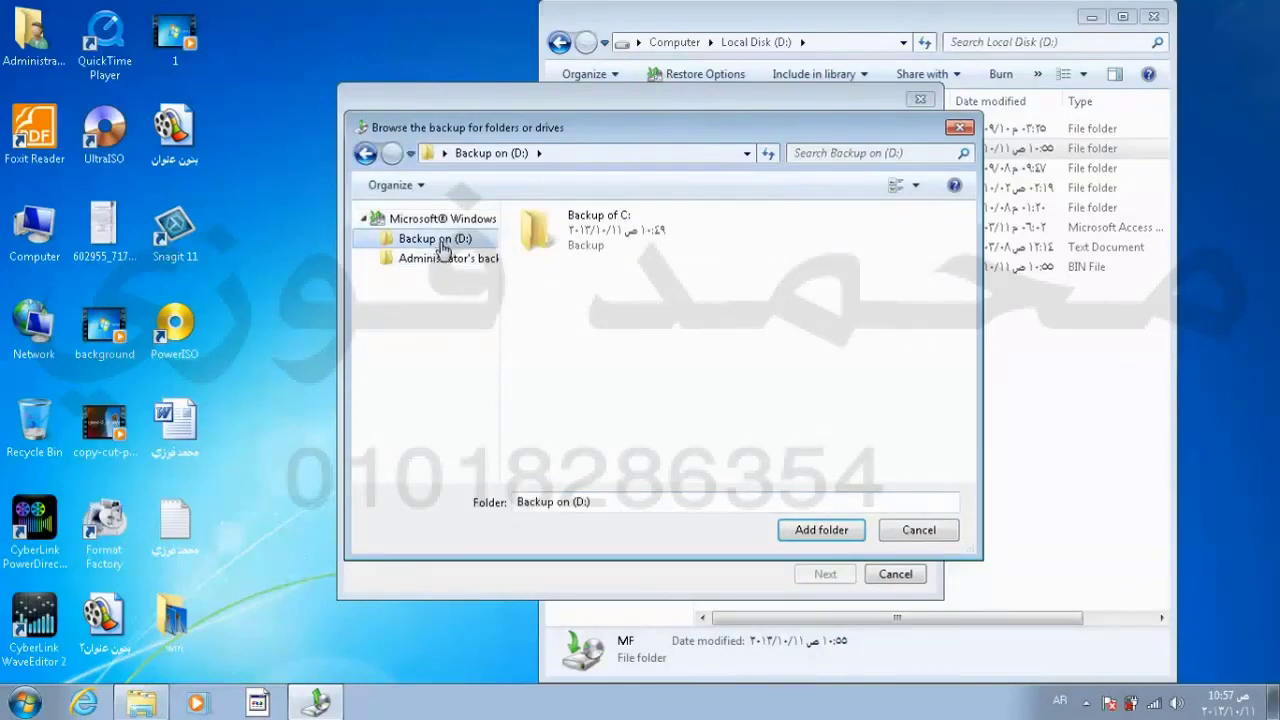
click(568, 226)
double_click(568, 226)
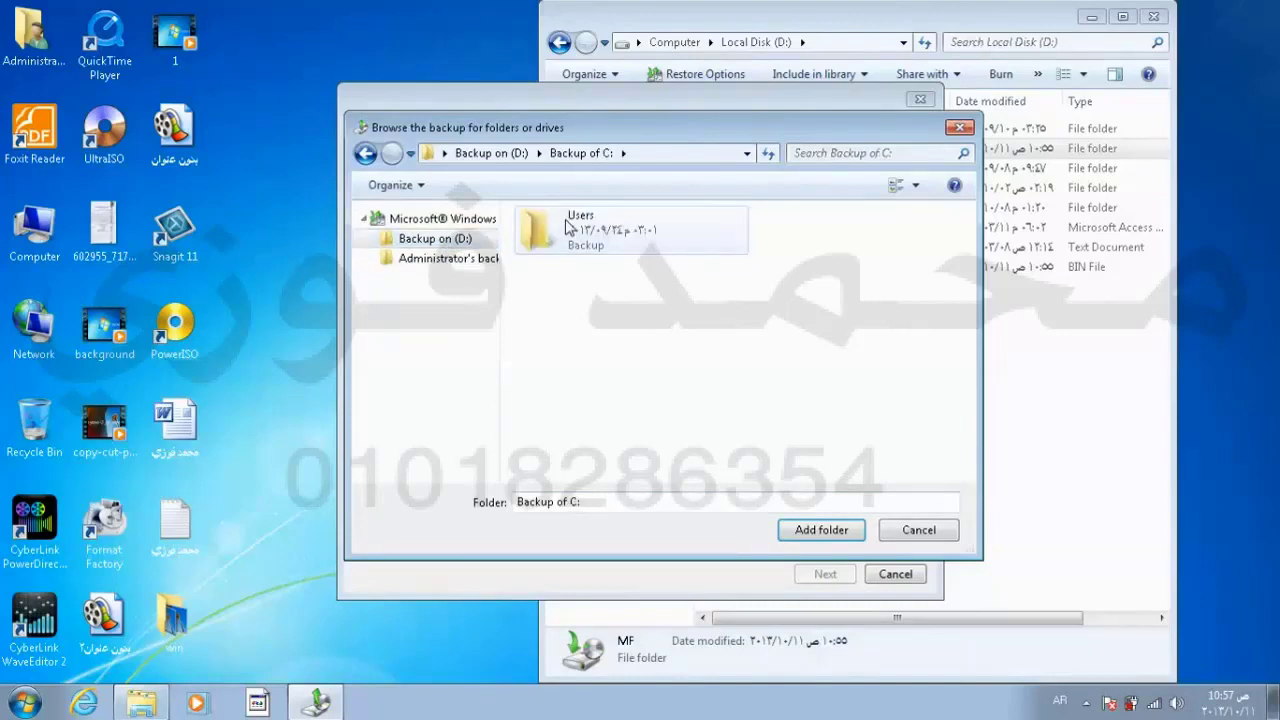
double_click(568, 226)
click(568, 226)
double_click(568, 226)
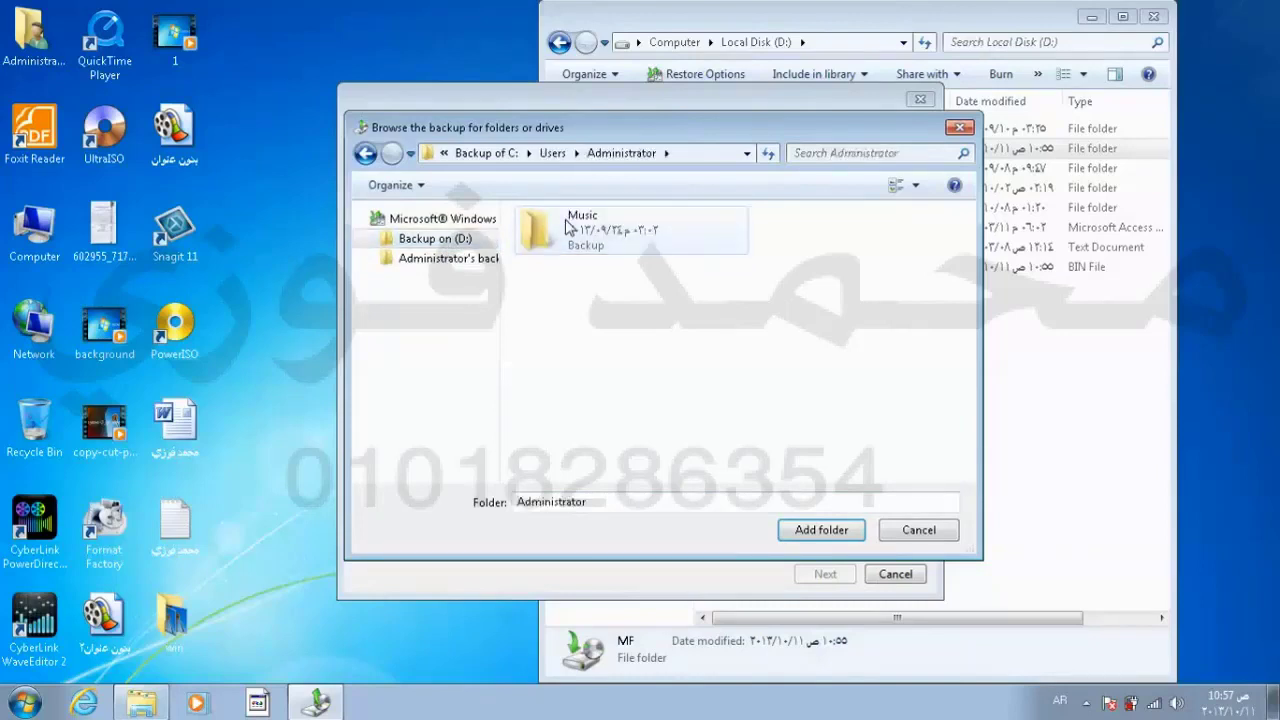
click(568, 226)
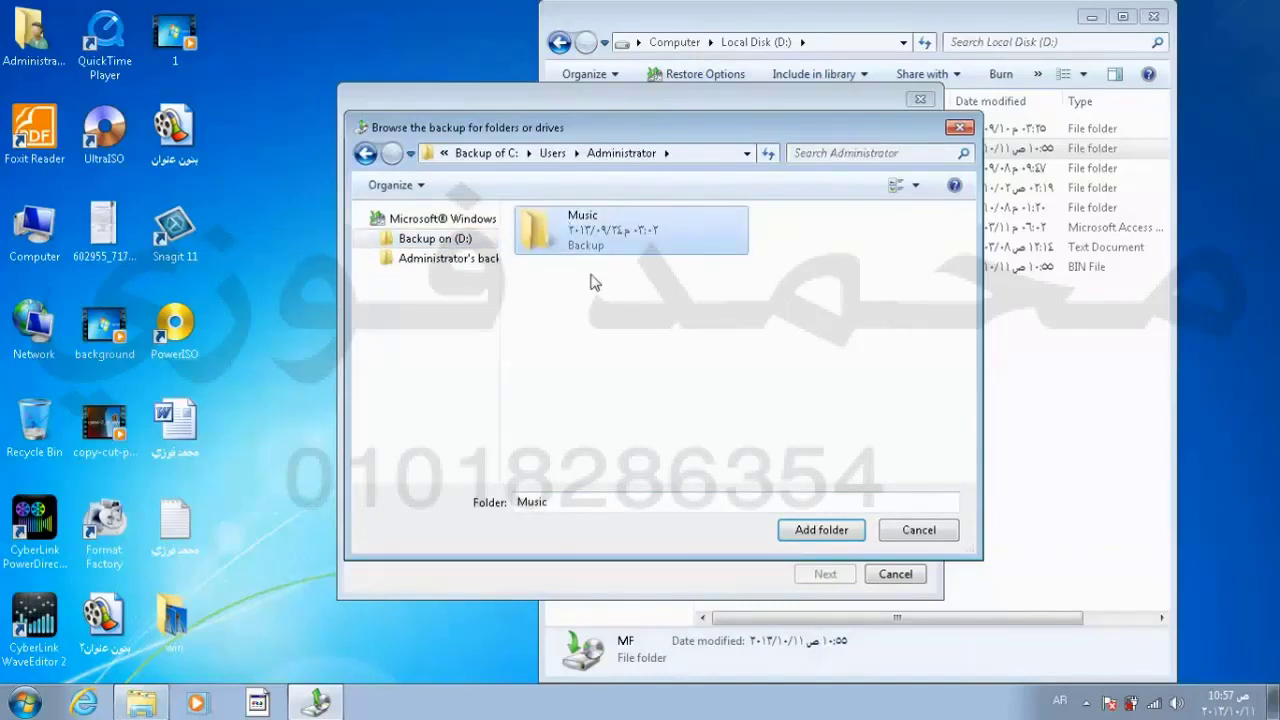
click(811, 535)
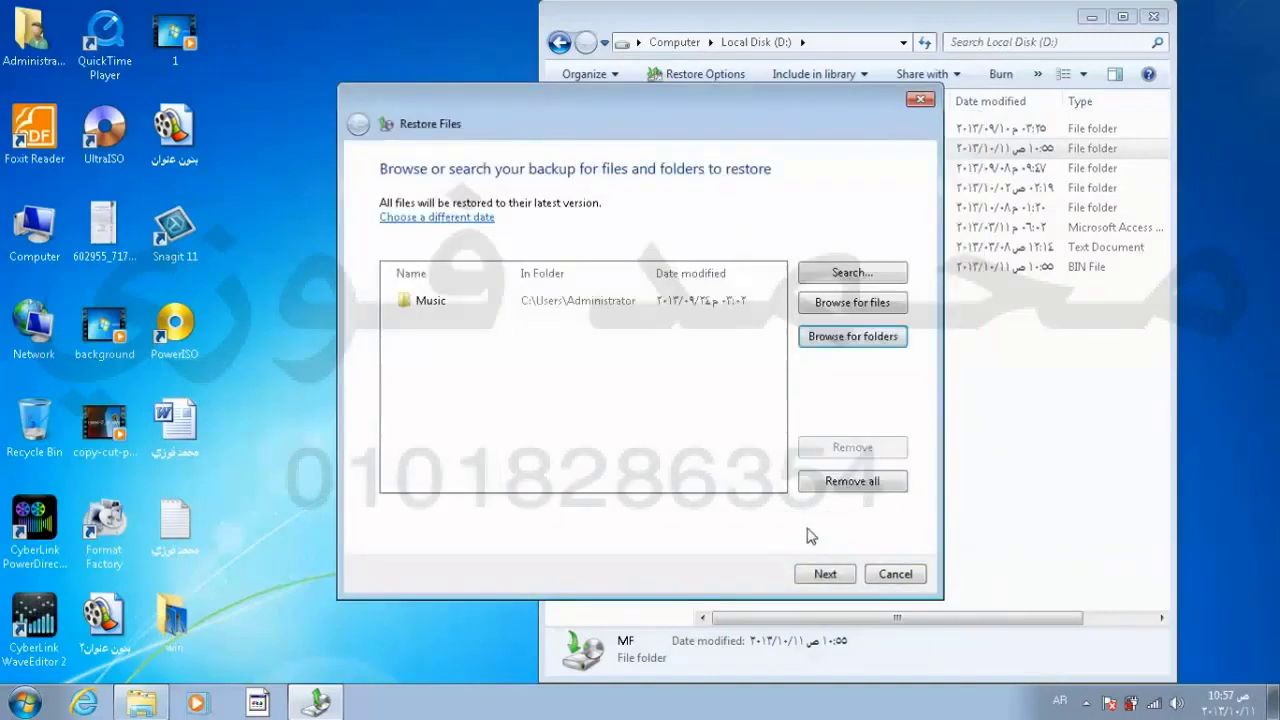
Step: Restore the Music folder to its original location and finish the restore wizard
click(826, 576)
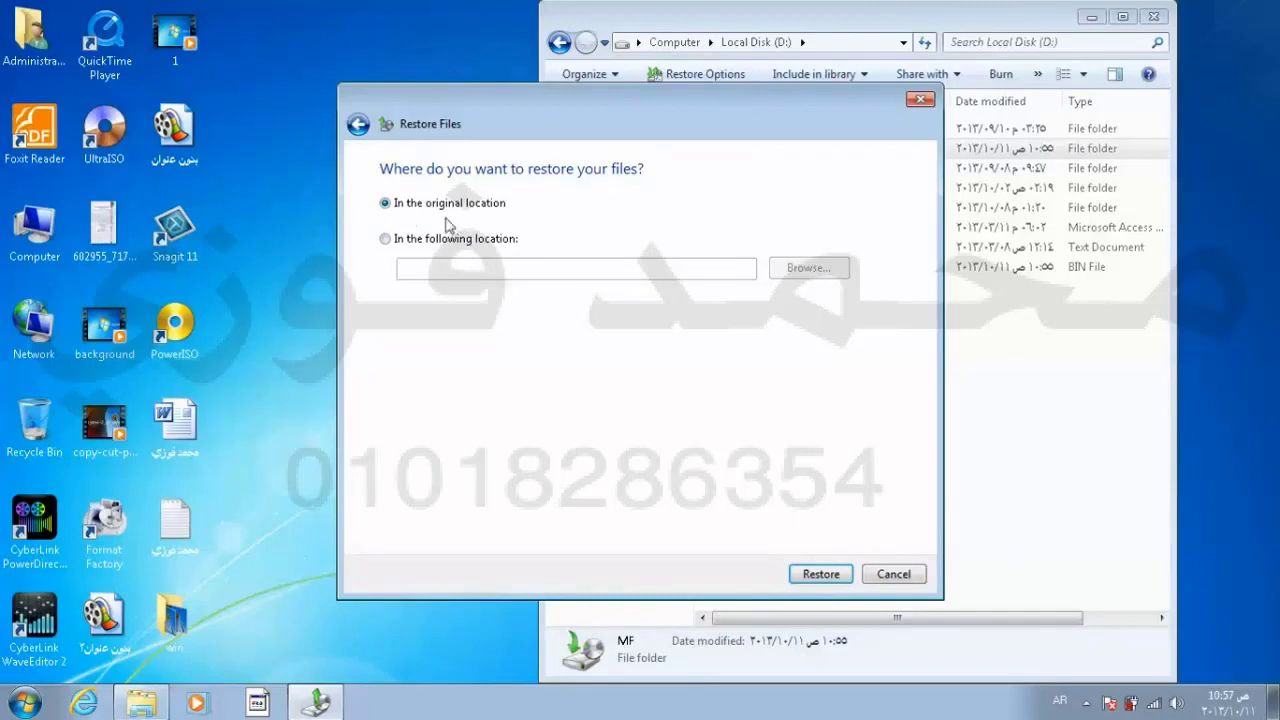
click(820, 575)
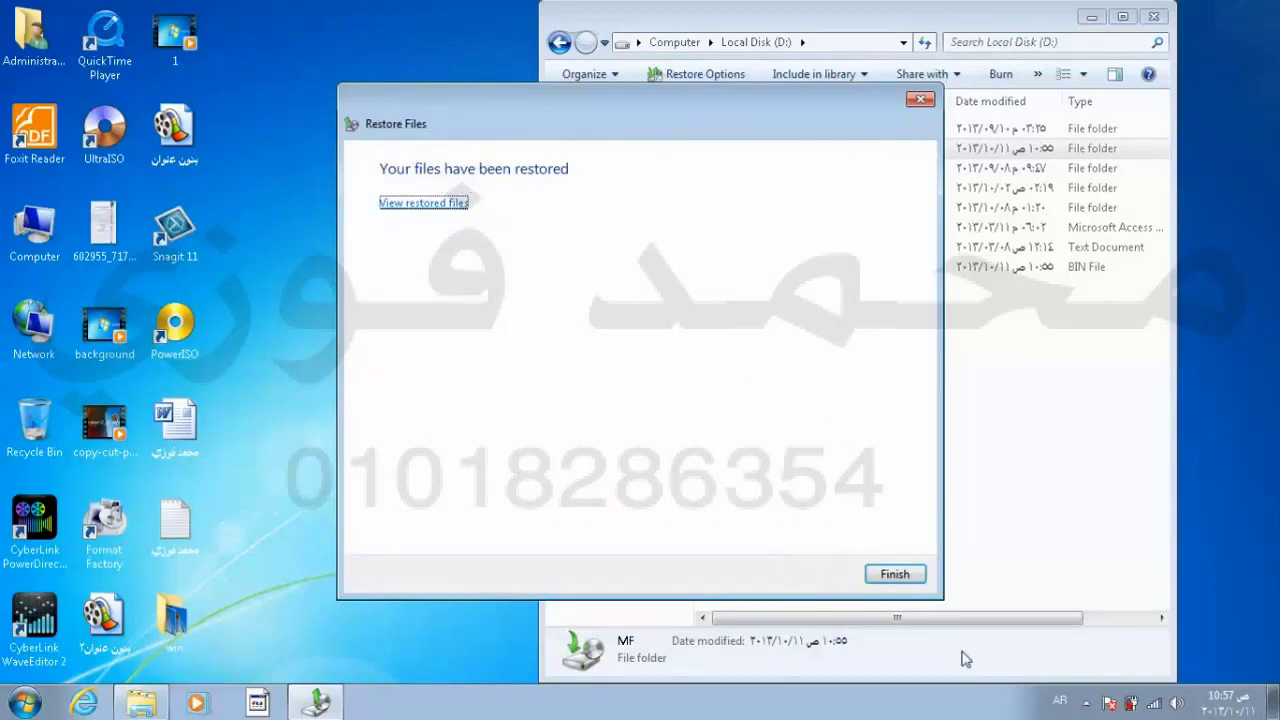
click(893, 575)
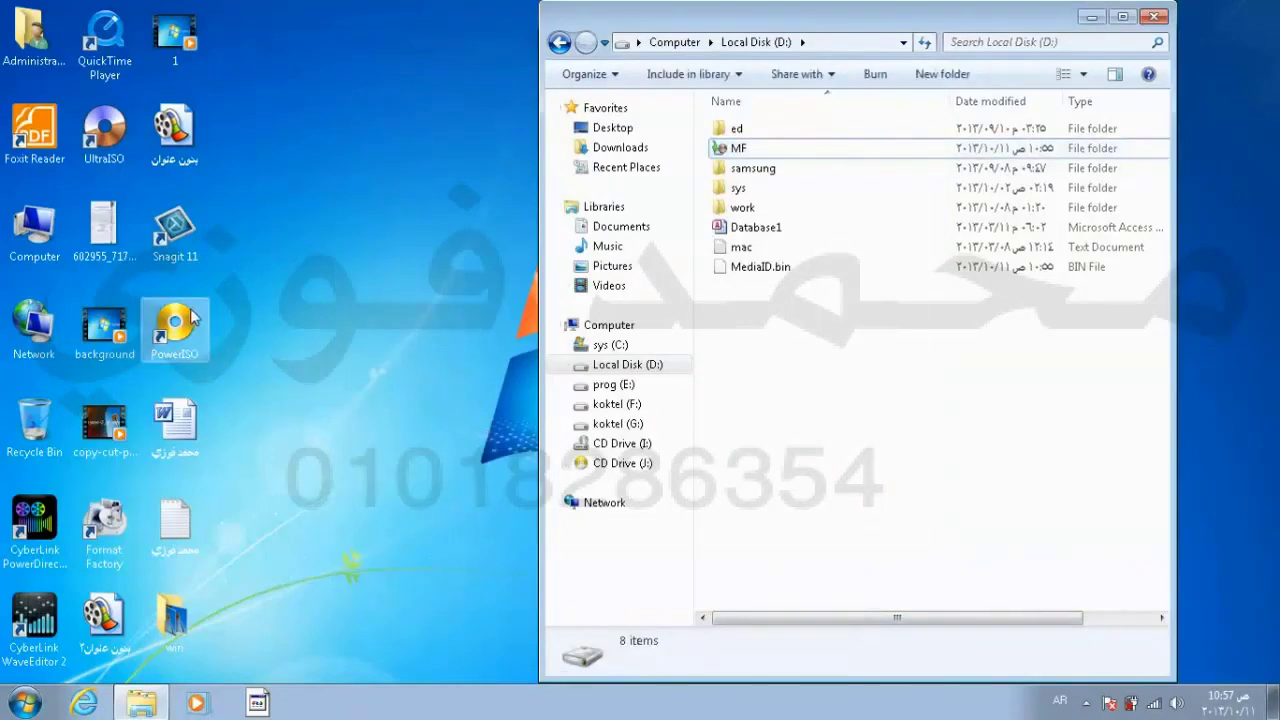
Step: Browse to sys (C:) > Users > Administrator to verify My Music, then close both Explorer windows
double_click(53, 243)
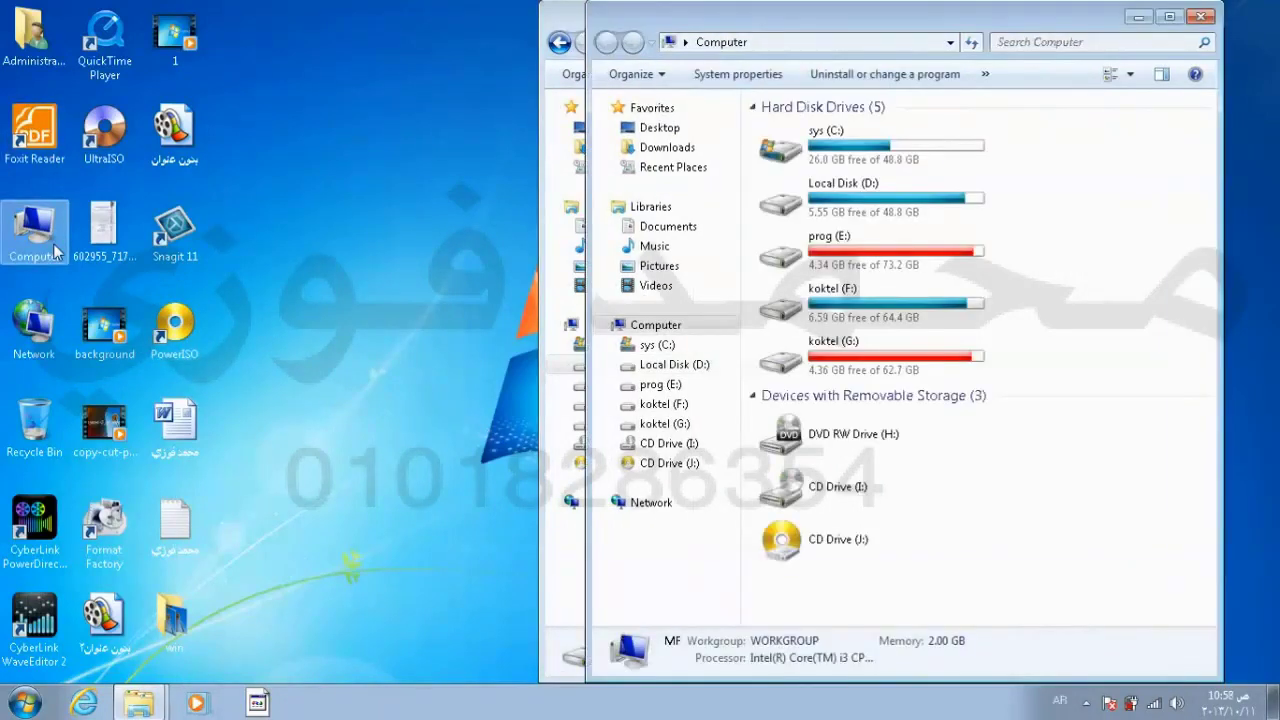
double_click(910, 175)
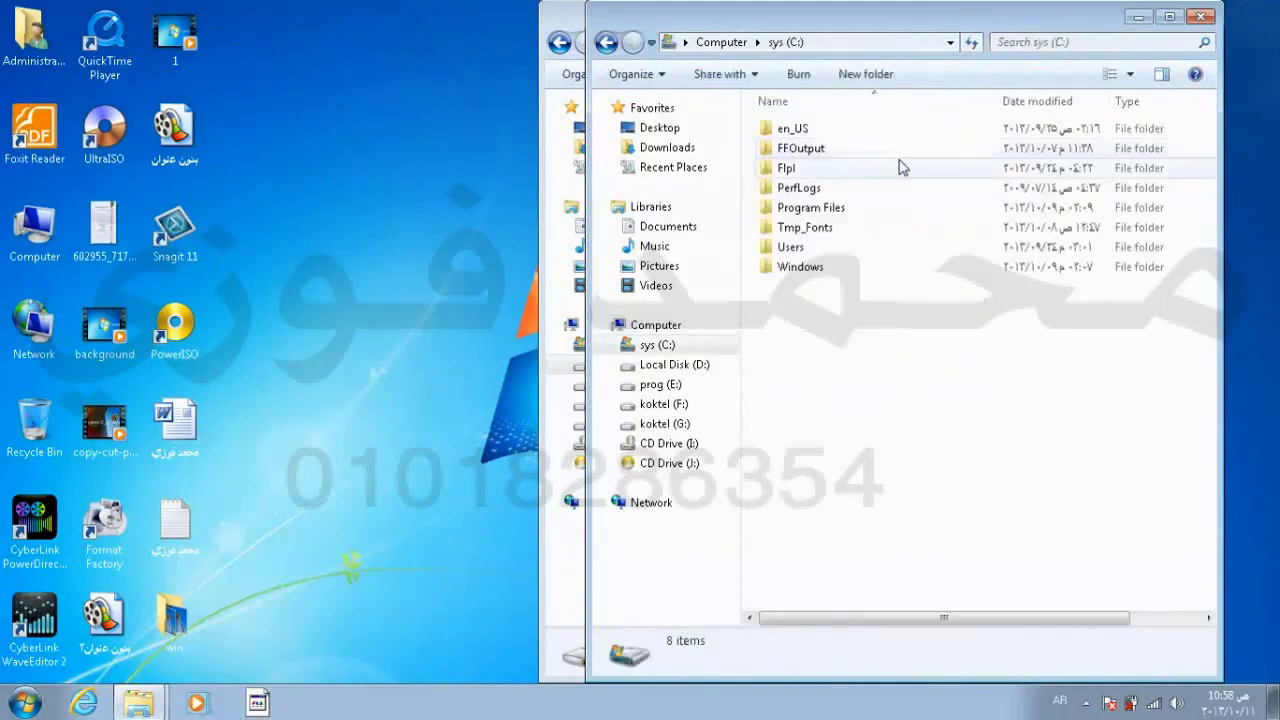
double_click(834, 260)
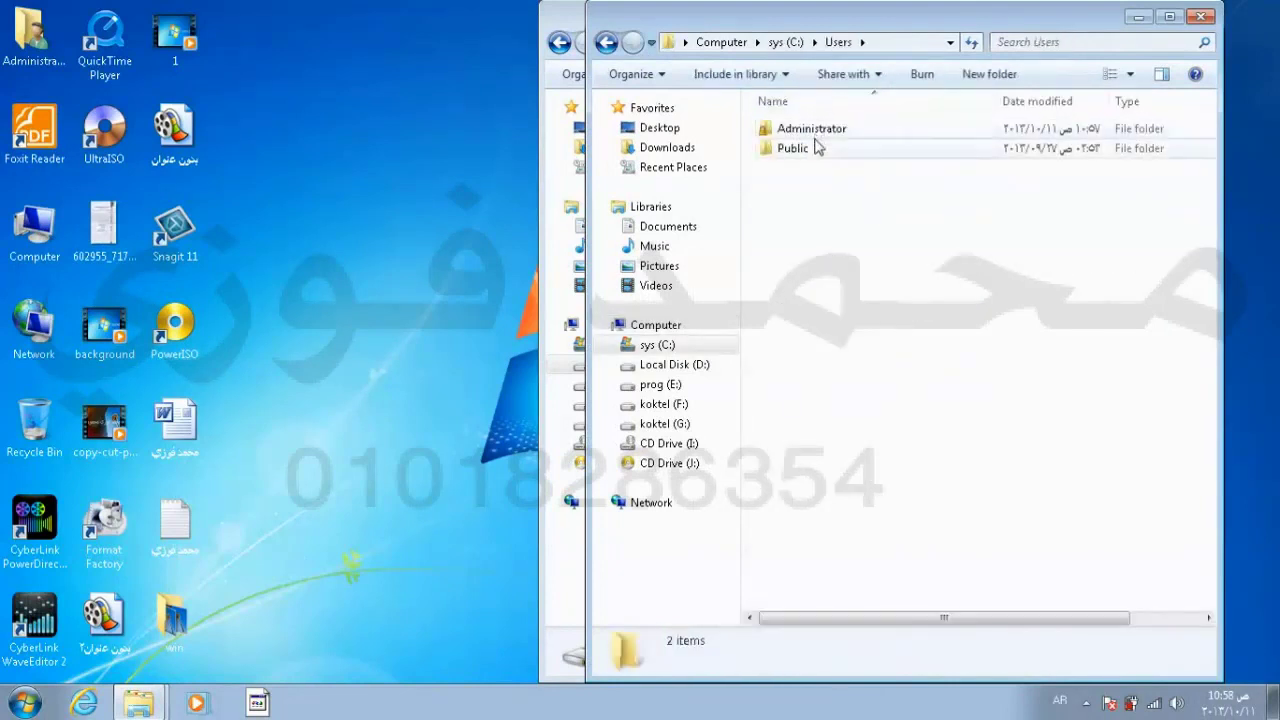
click(818, 135)
double_click(818, 135)
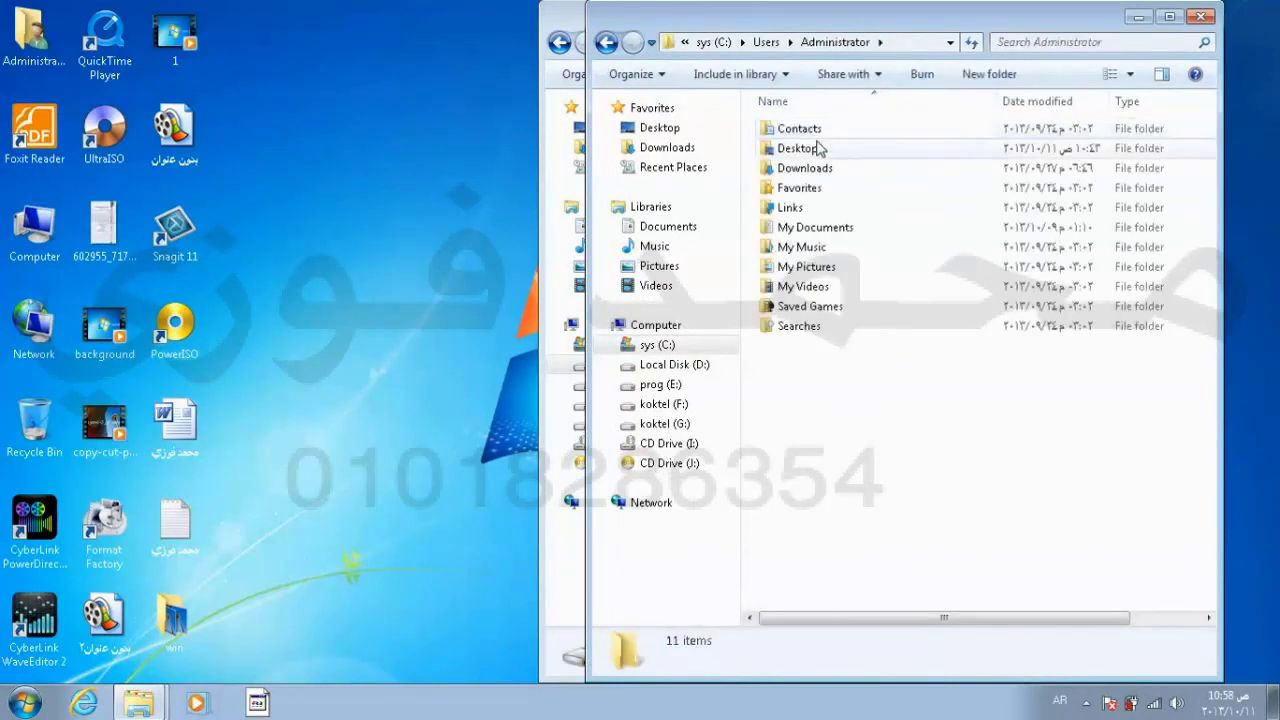
click(818, 249)
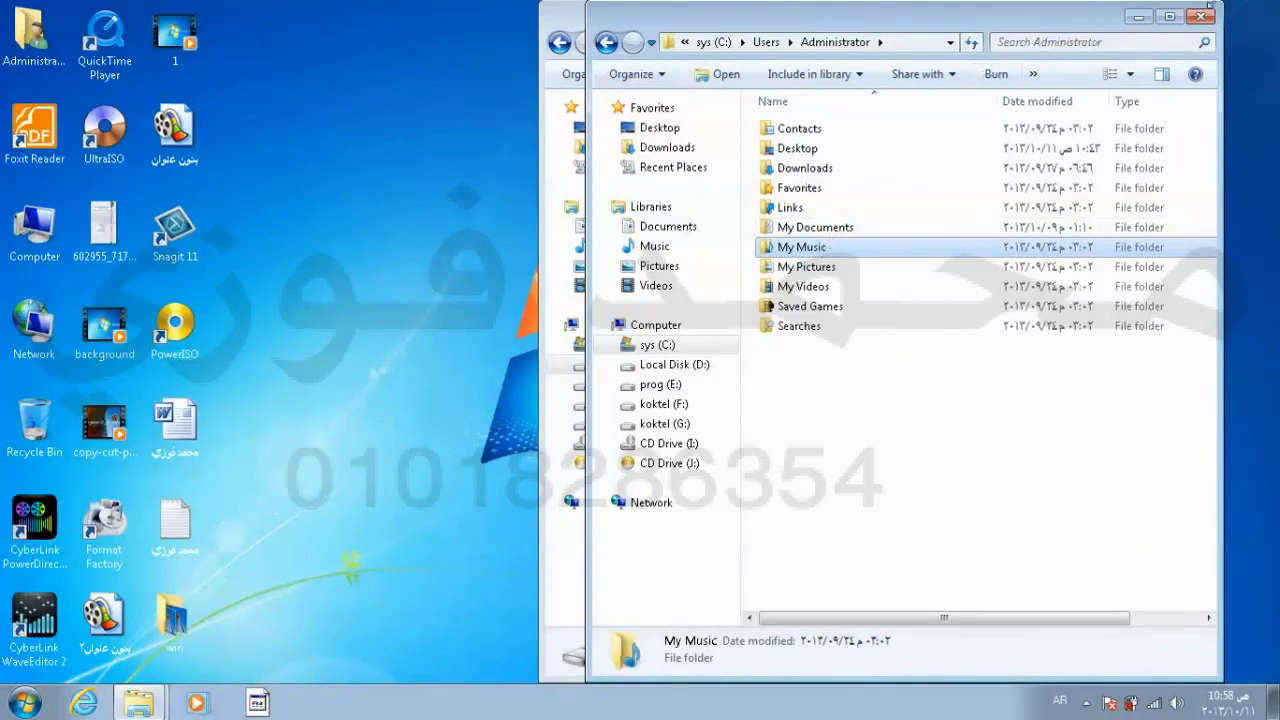
click(1208, 20)
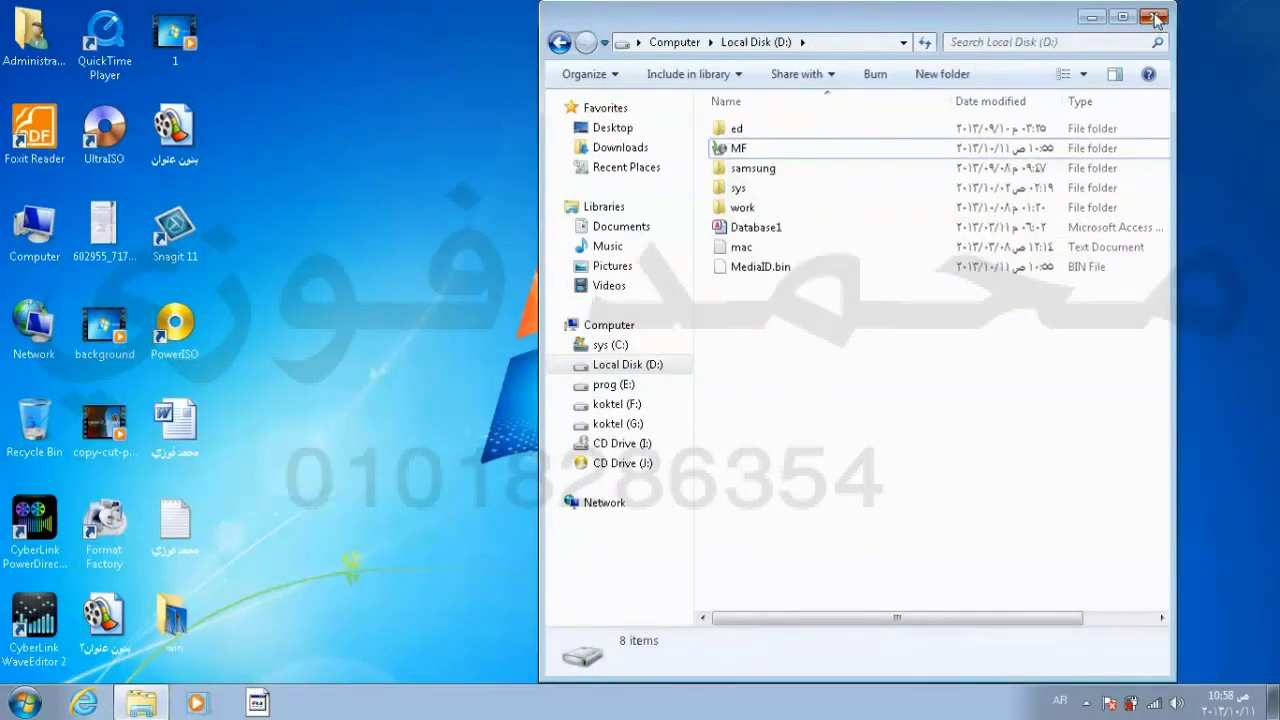
click(1155, 18)
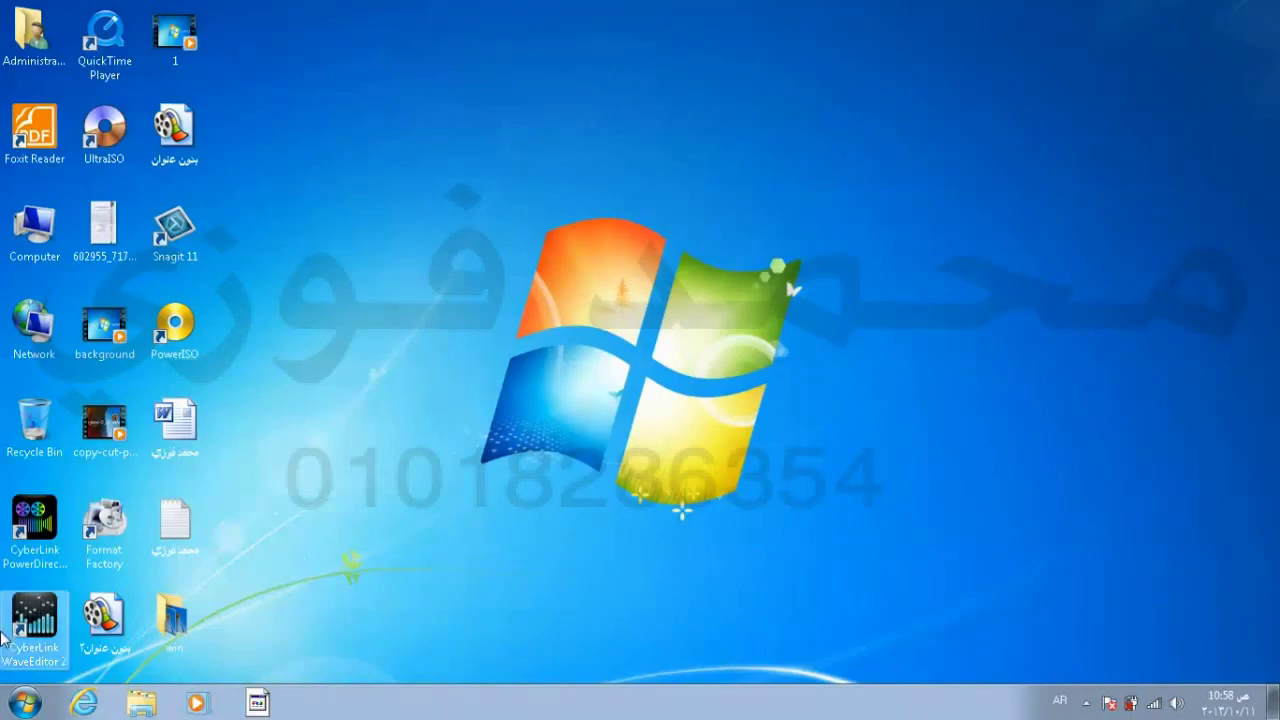
Step: Open Control Panel from the Start menu
click(22, 704)
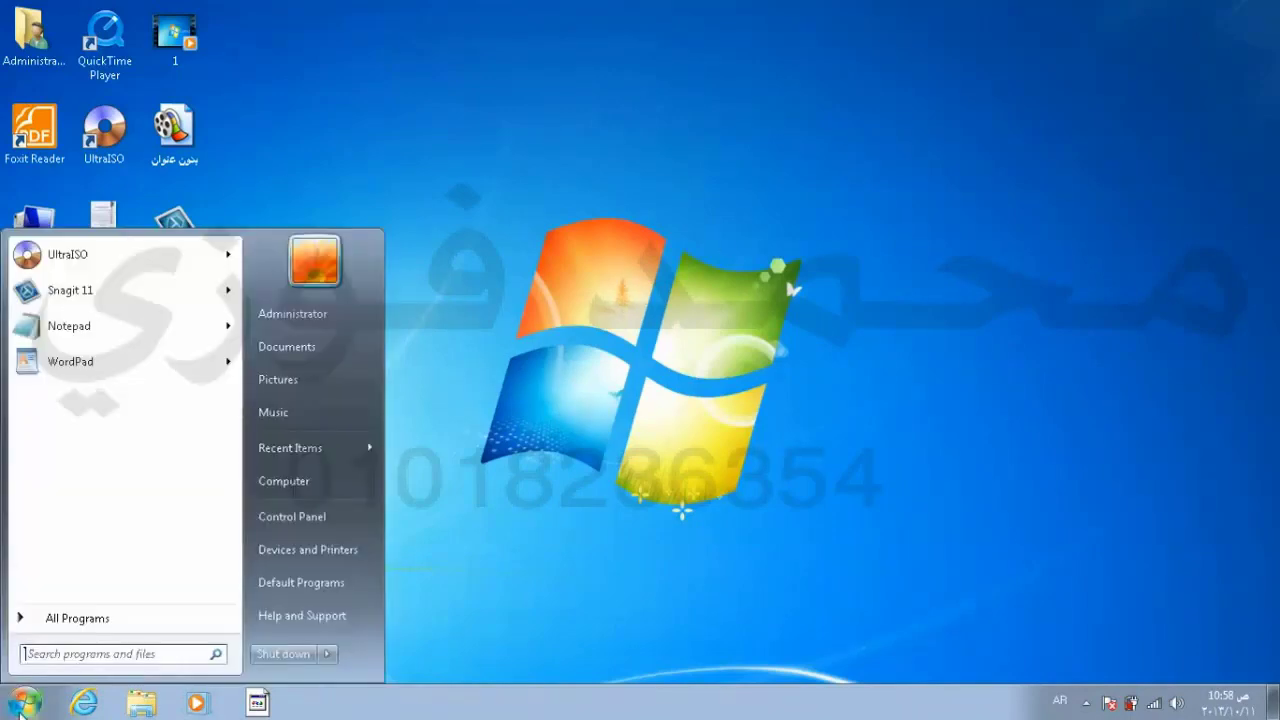
click(302, 521)
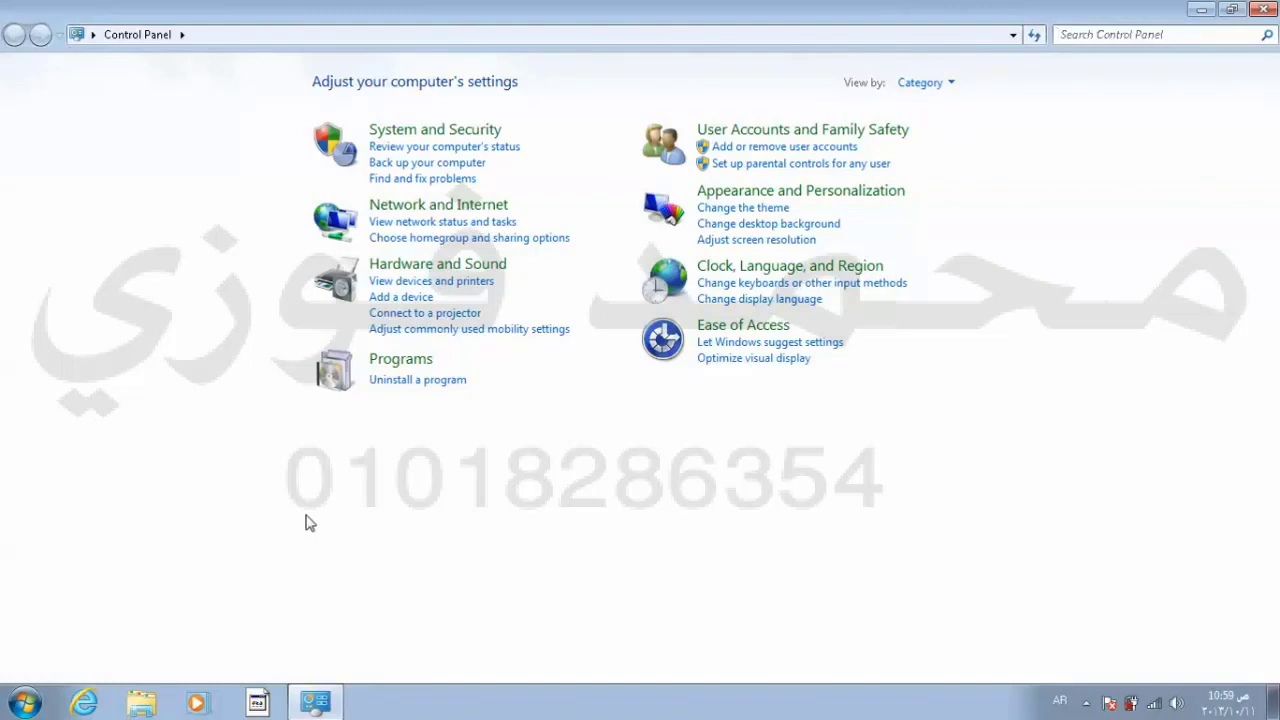
Step: Go to Devices and Printers and launch the Add a printer wizard
click(435, 288)
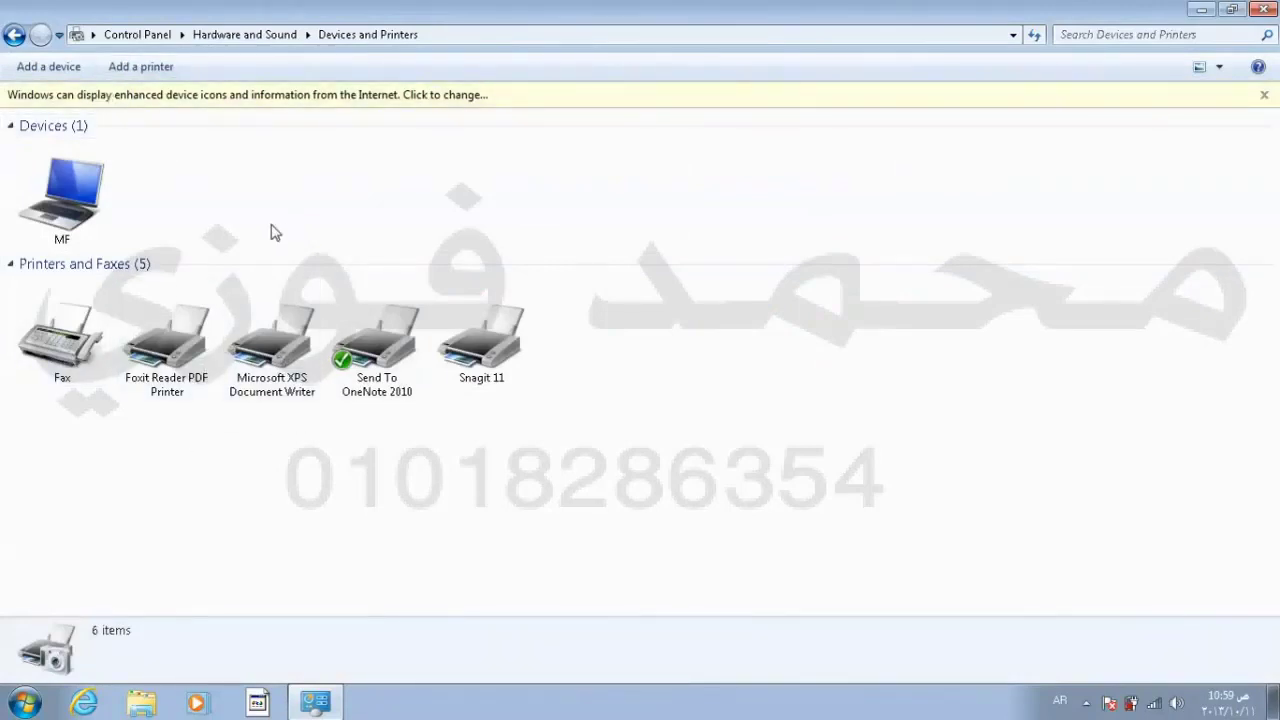
click(152, 75)
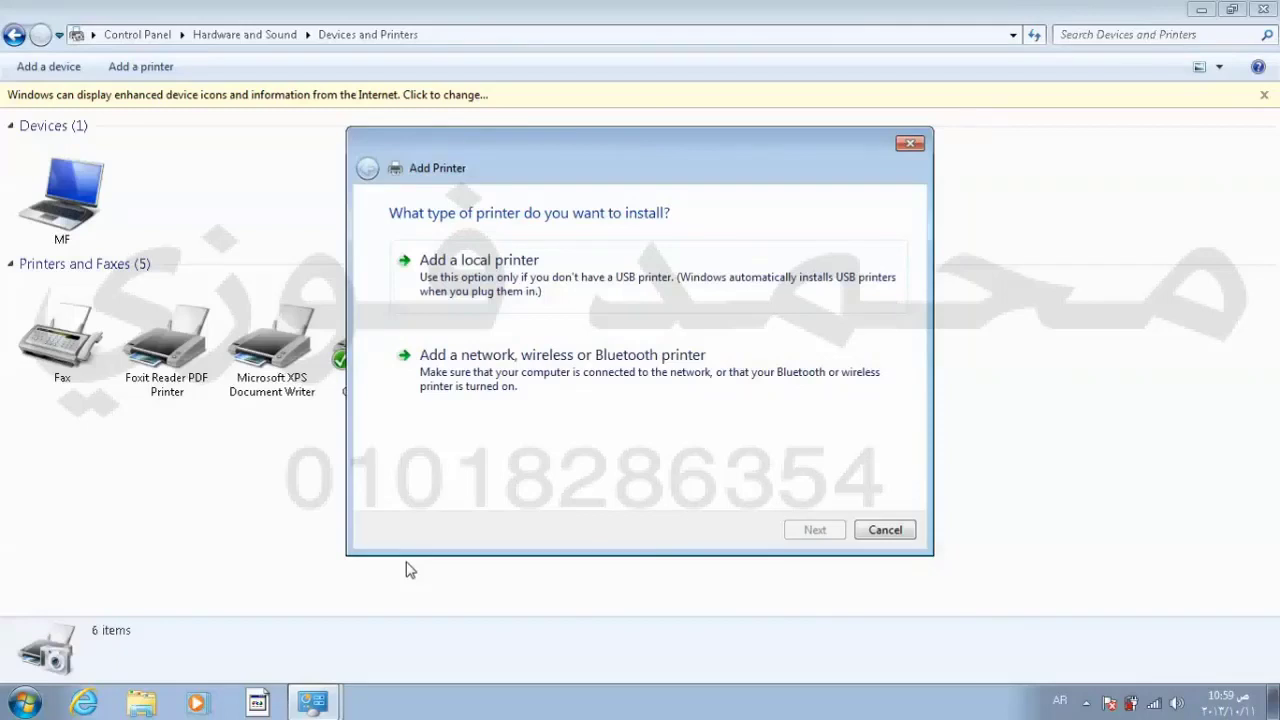
Step: Choose to add a local printer using the existing LPT1 port
click(451, 284)
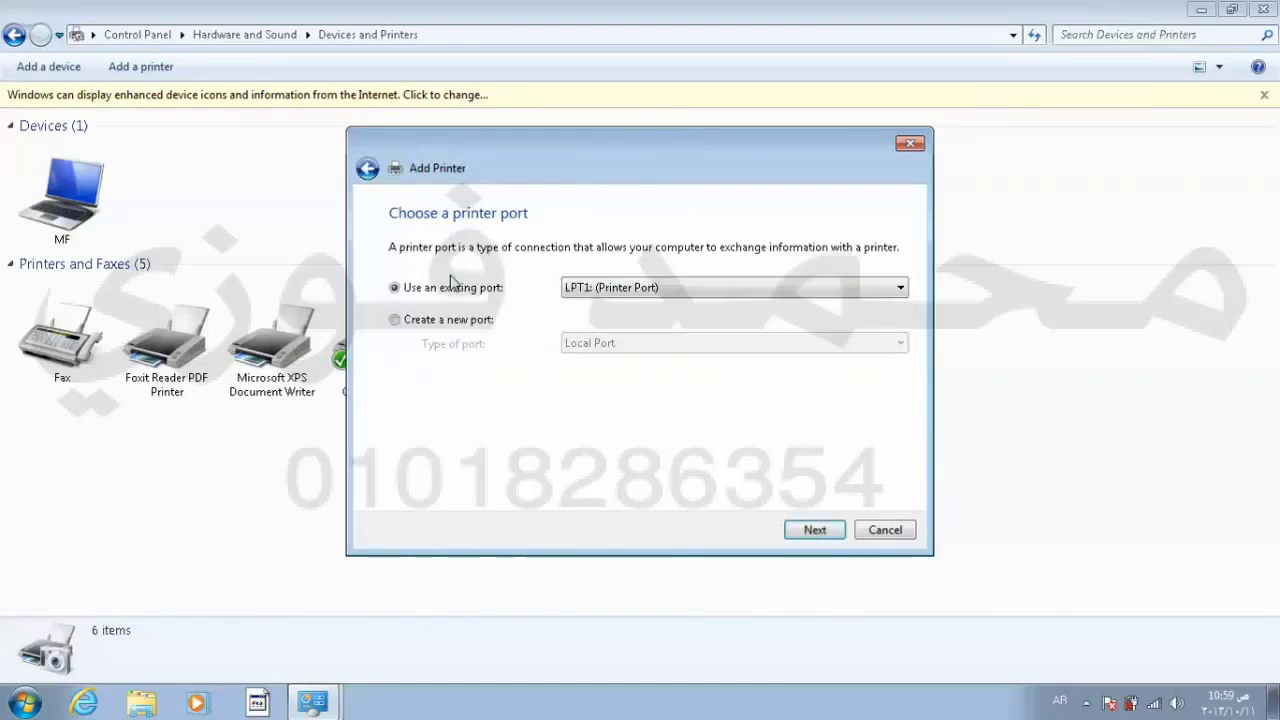
click(617, 288)
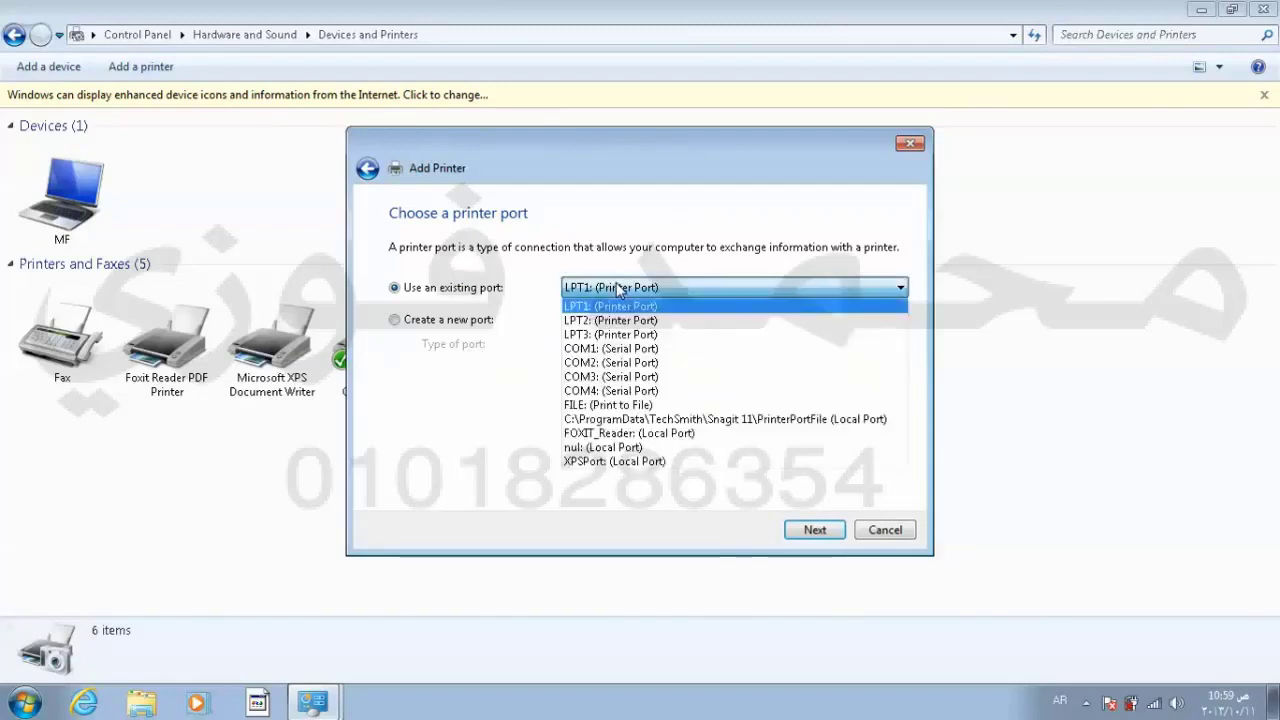
click(617, 288)
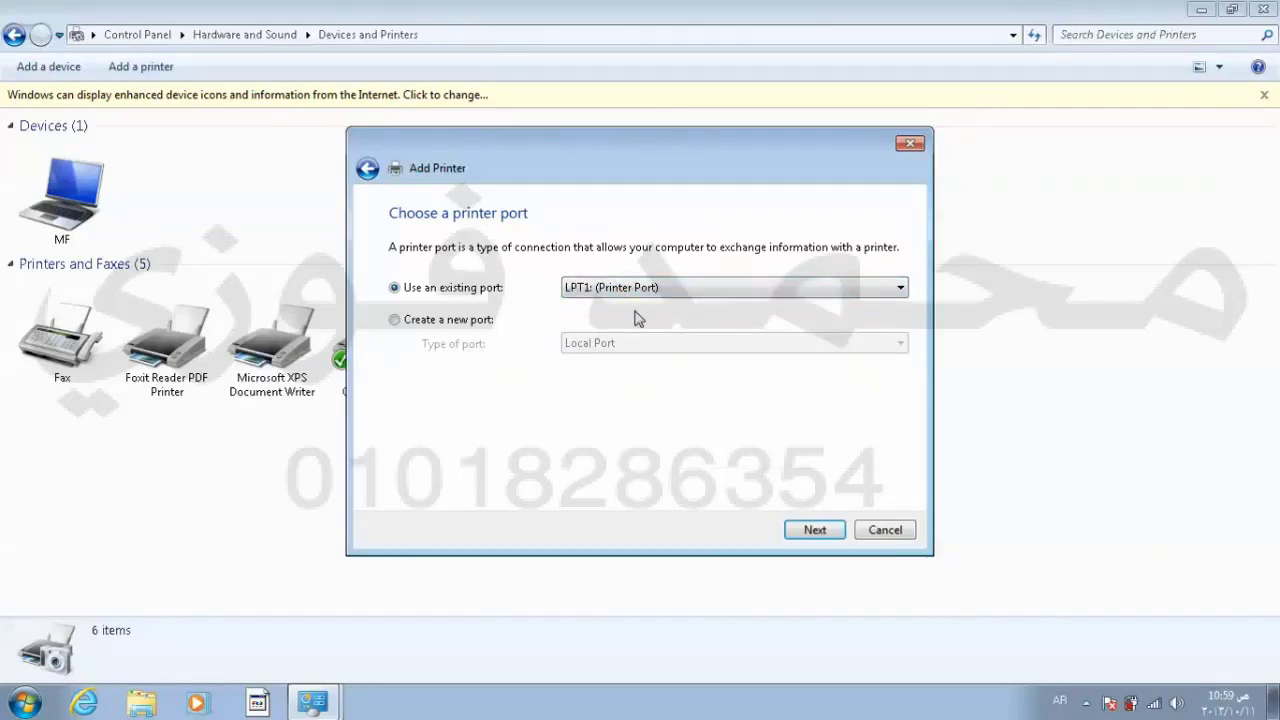
click(826, 538)
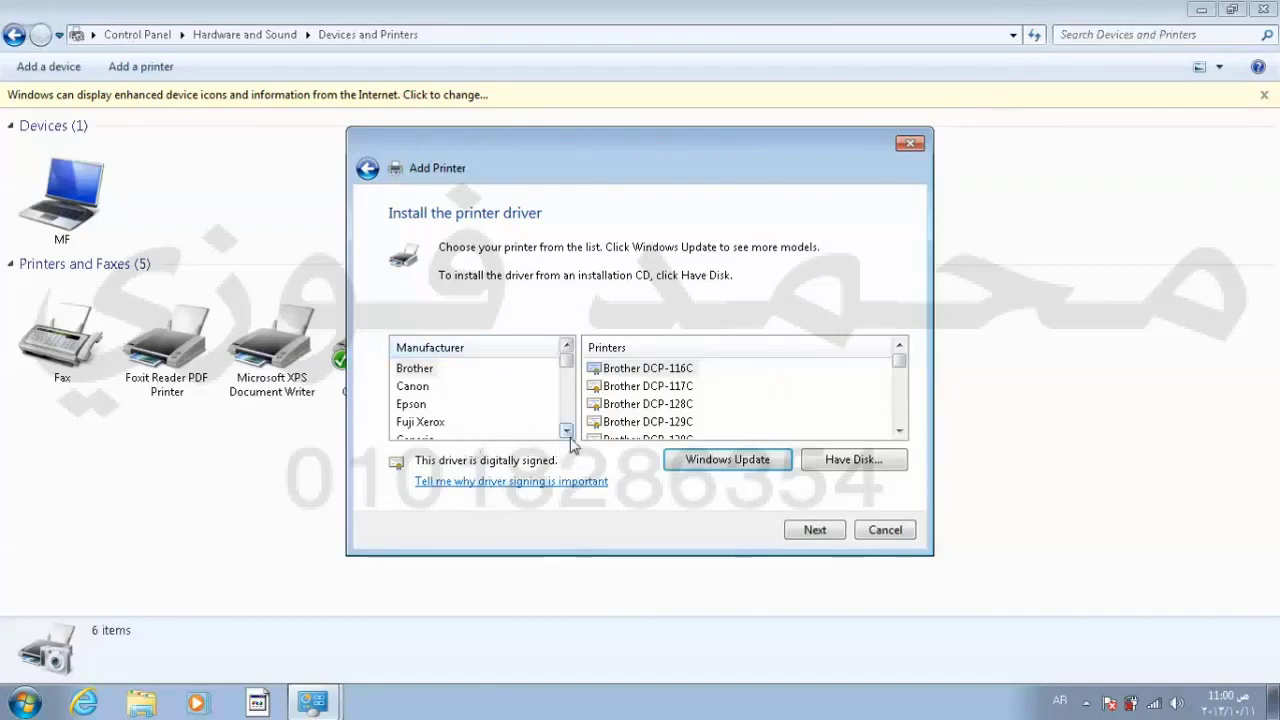
Step: Pick manufacturer HP and the hp deskjet 5100 driver, then continue
scroll(567, 432, down, 2)
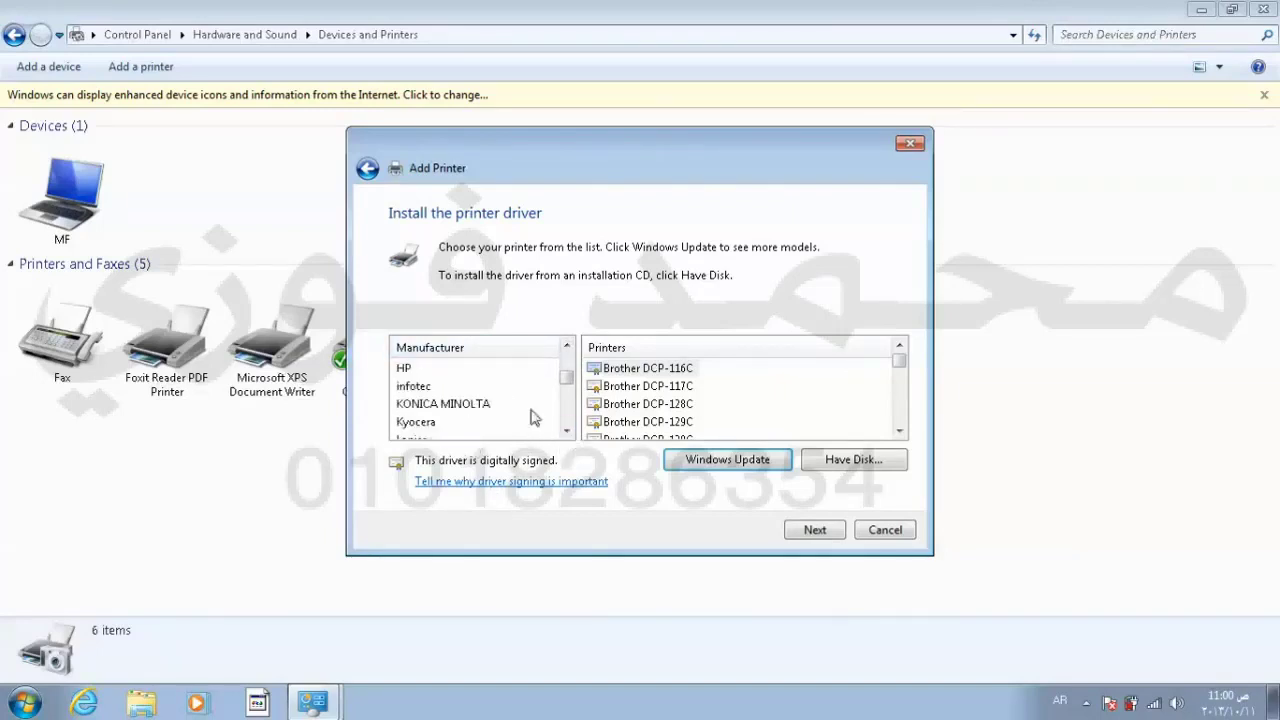
click(414, 373)
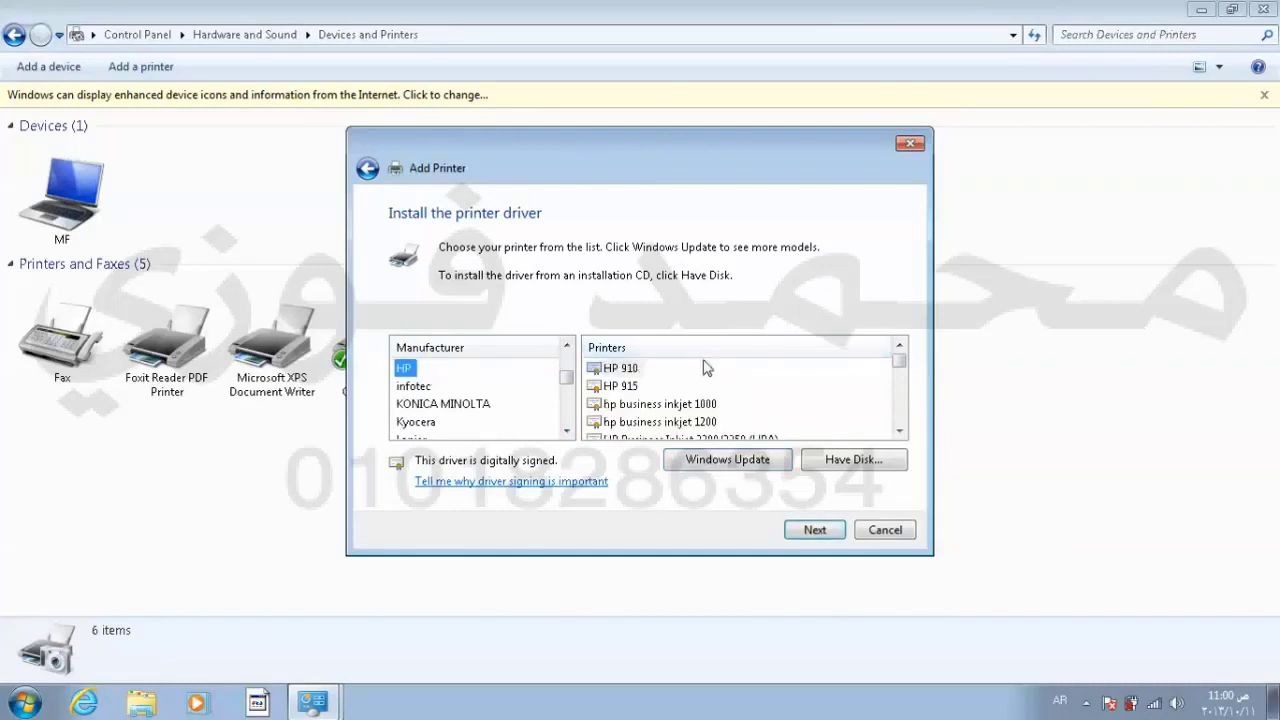
click(899, 431)
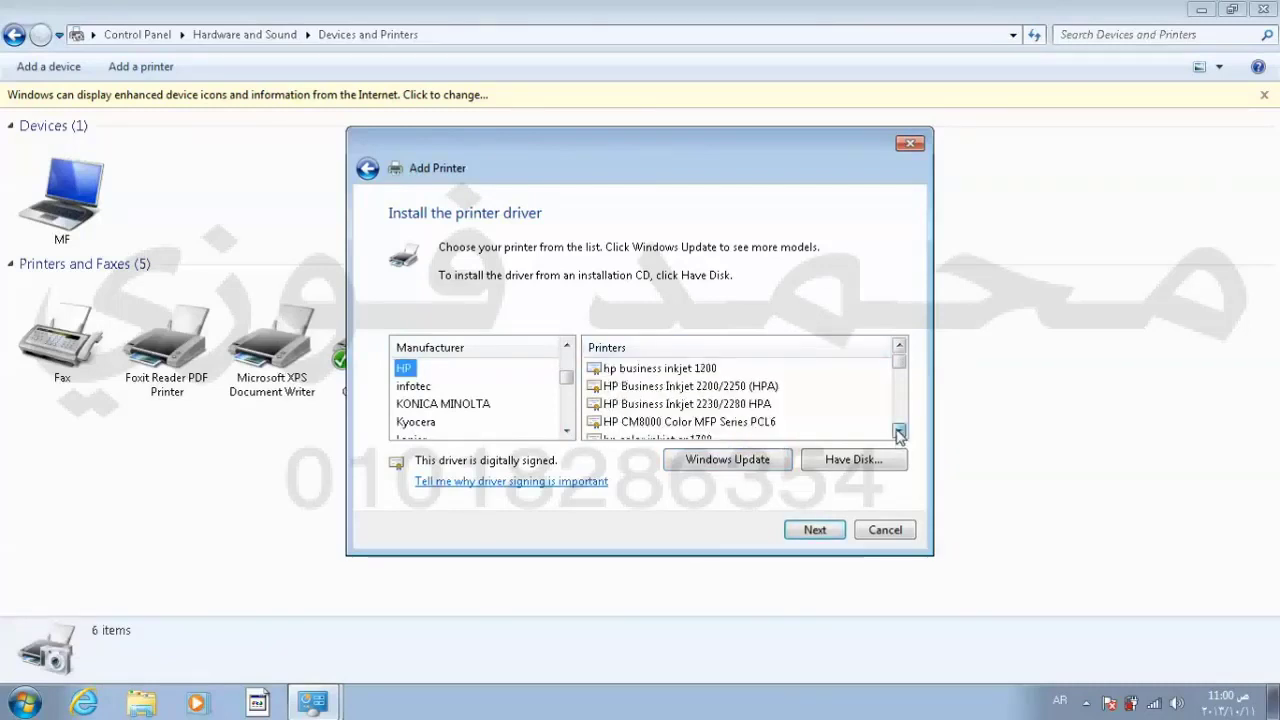
click(899, 431)
click(899, 431)
click(899, 431)
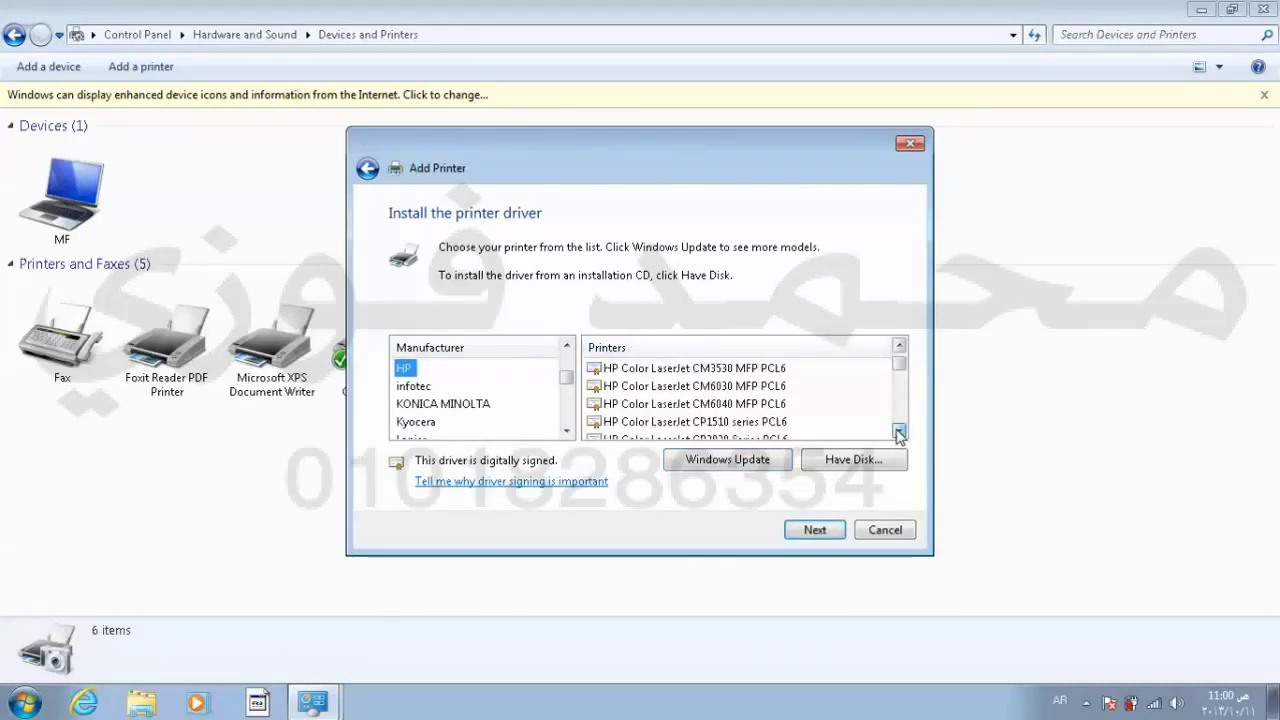
click(899, 431)
click(899, 431)
click(899, 431)
click(899, 431)
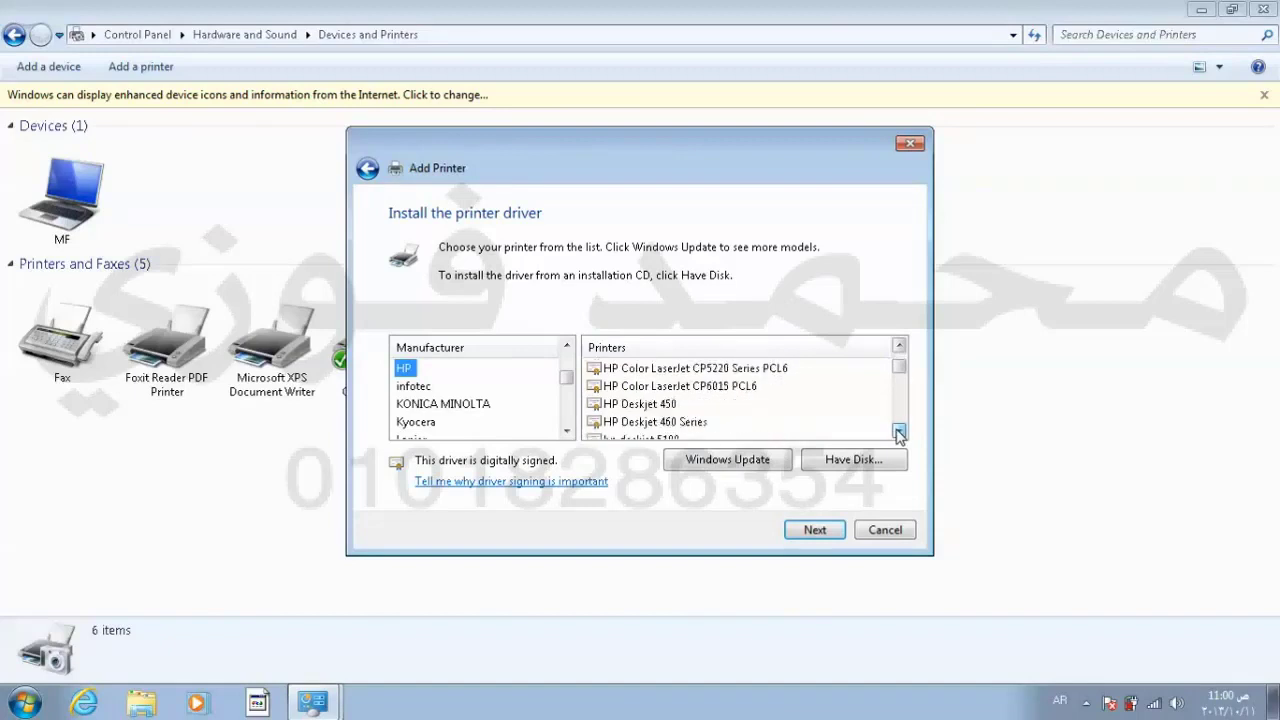
click(899, 431)
click(666, 406)
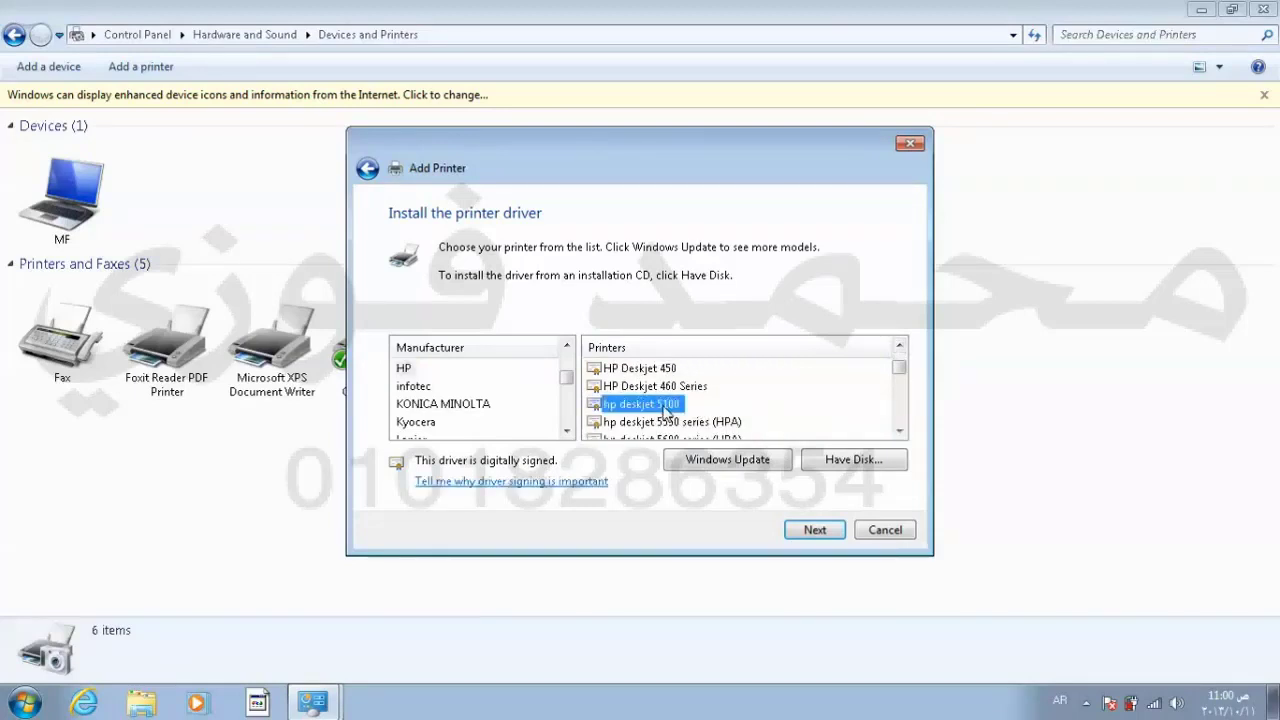
click(815, 541)
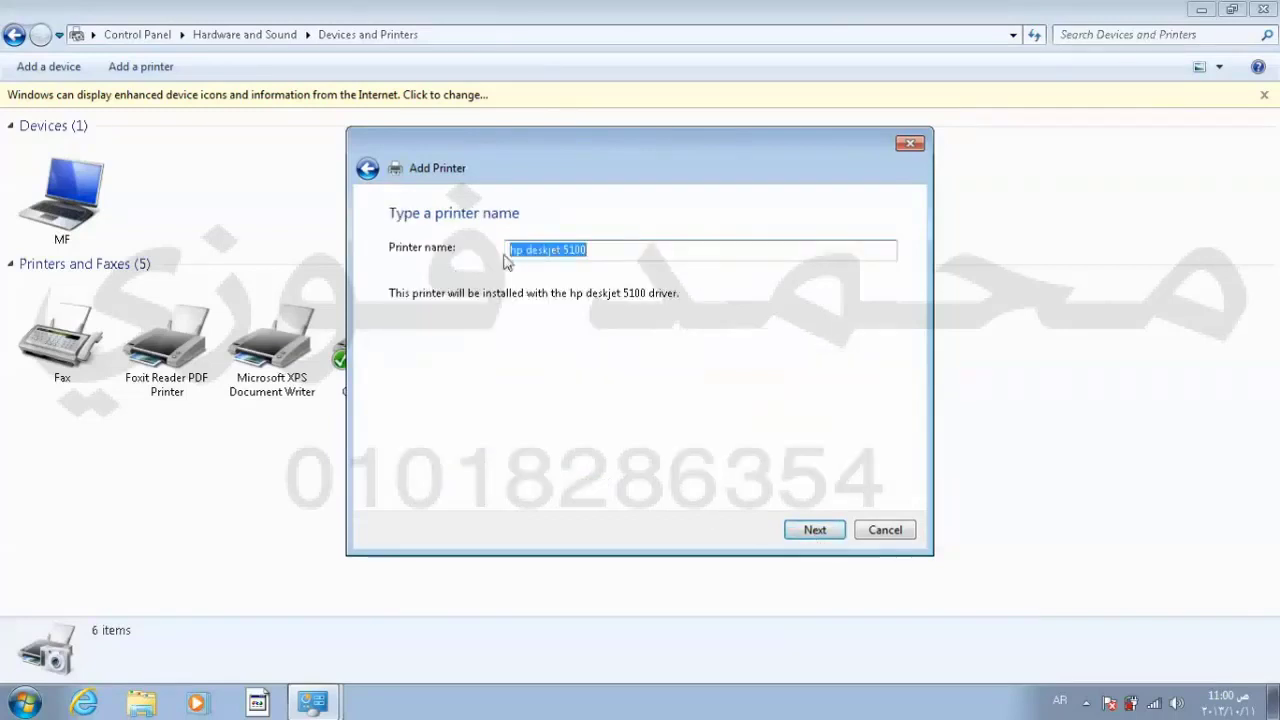
Step: Keep the default name, leave hp deskjet 5100 unshared, and finish it as the default printer
click(815, 535)
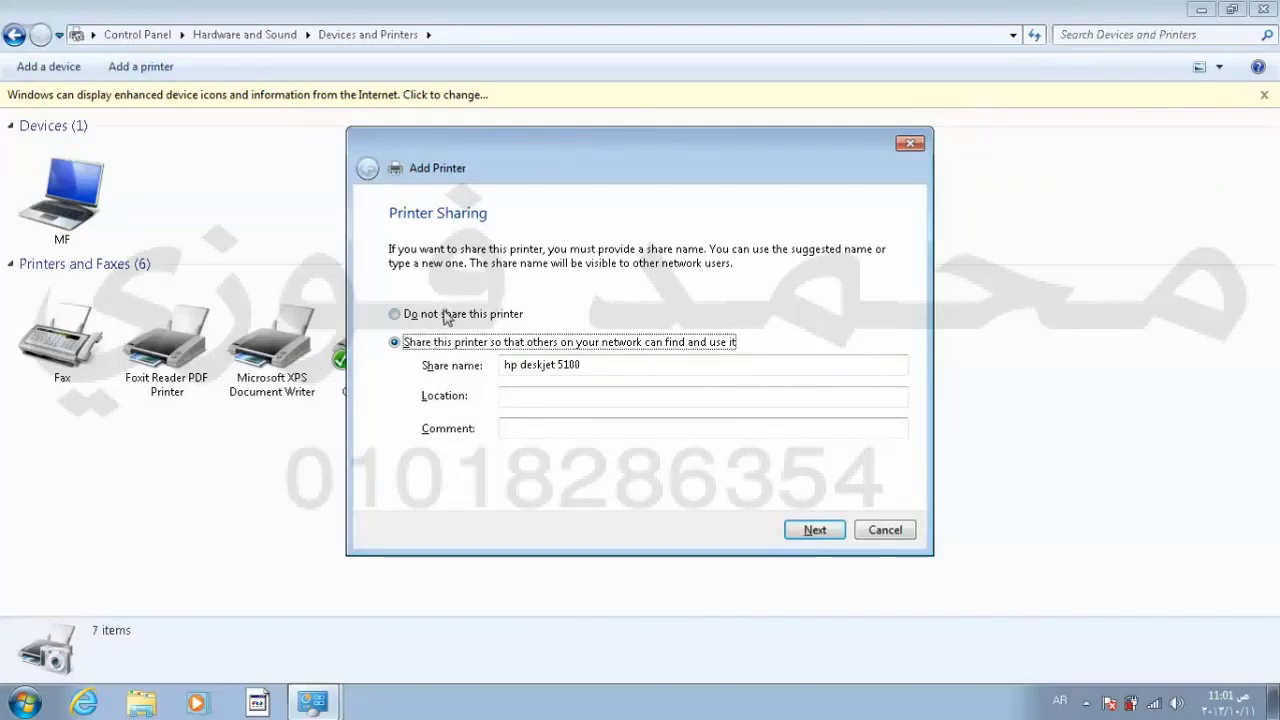
click(446, 316)
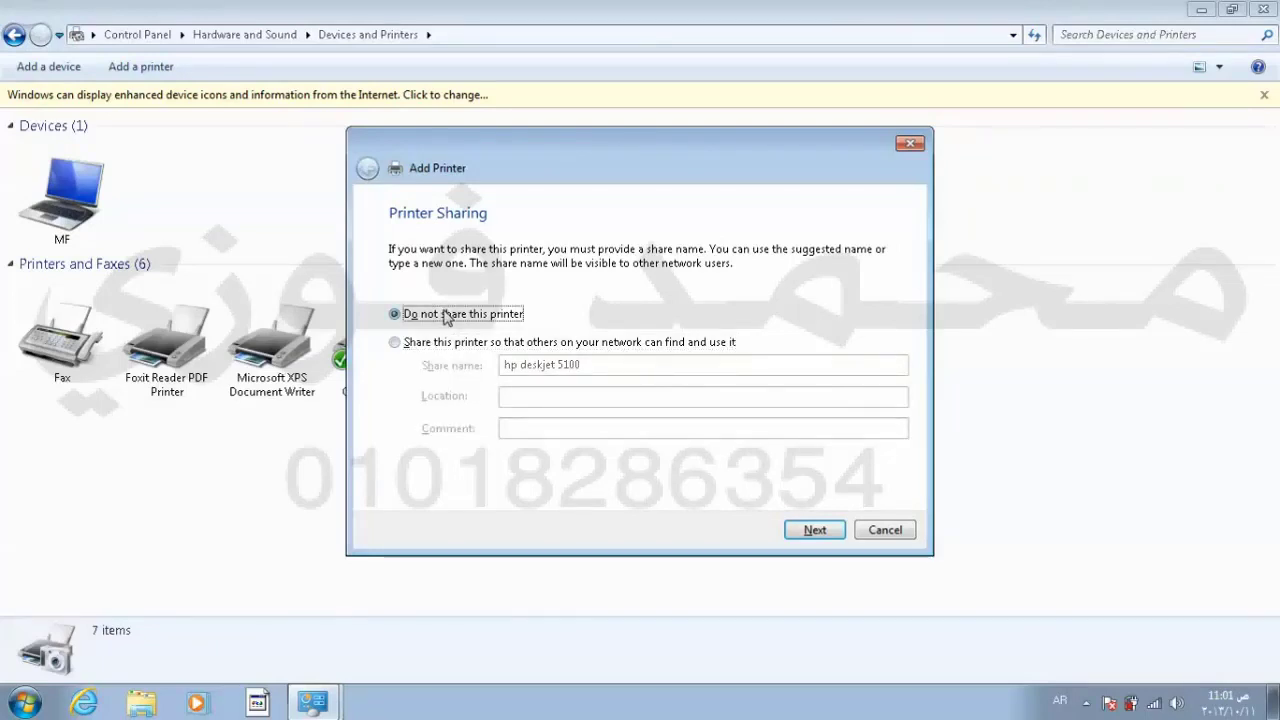
click(815, 532)
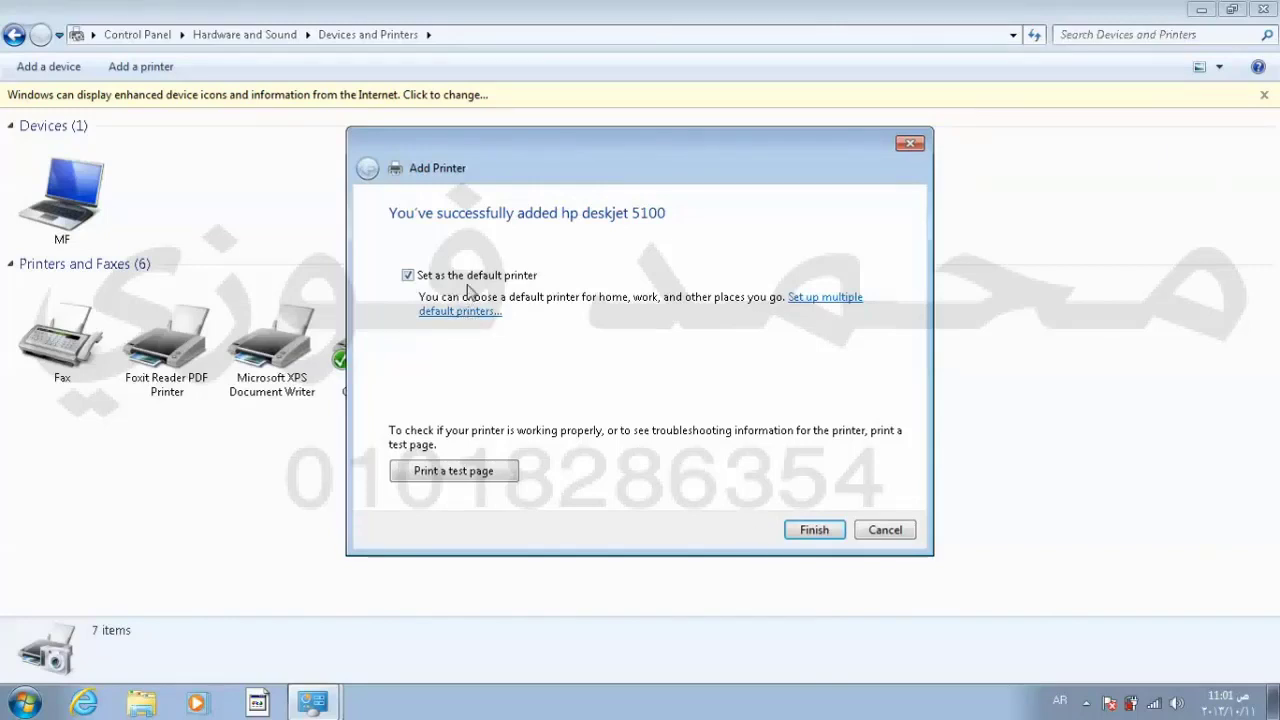
click(813, 531)
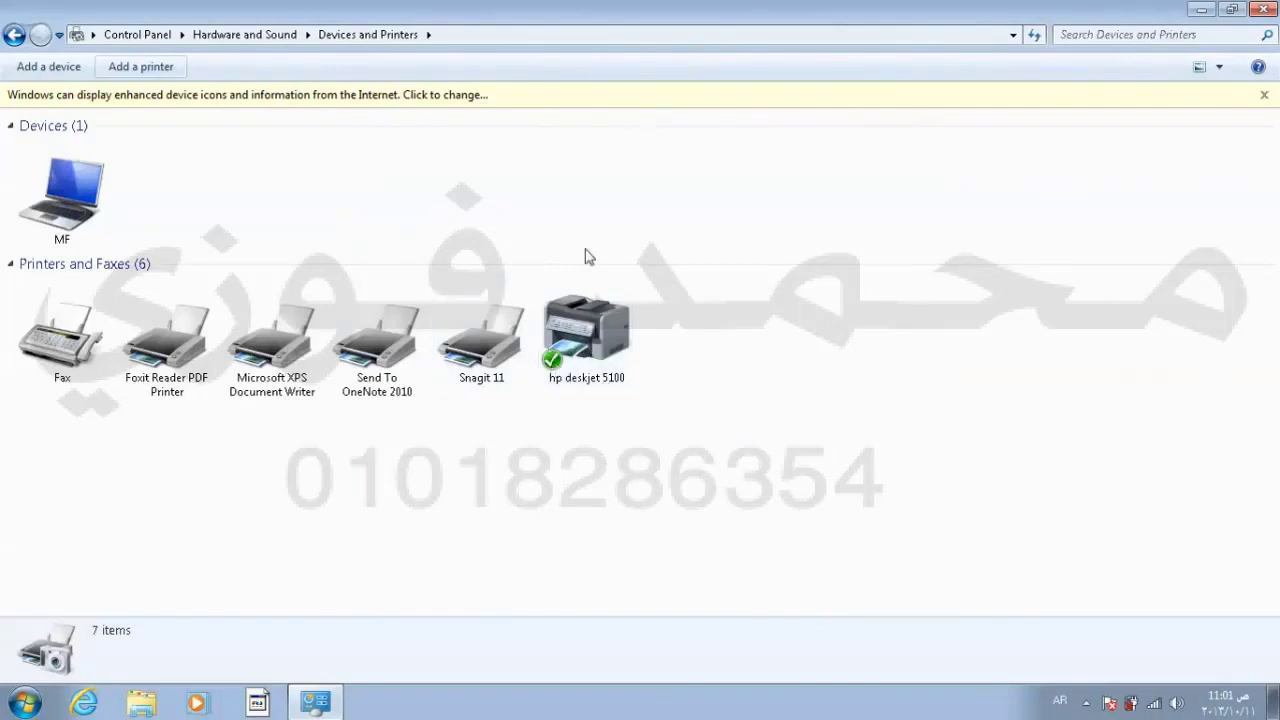
Step: Open the hp deskjet 5100 print queue and move its window to the screen centre
click(586, 326)
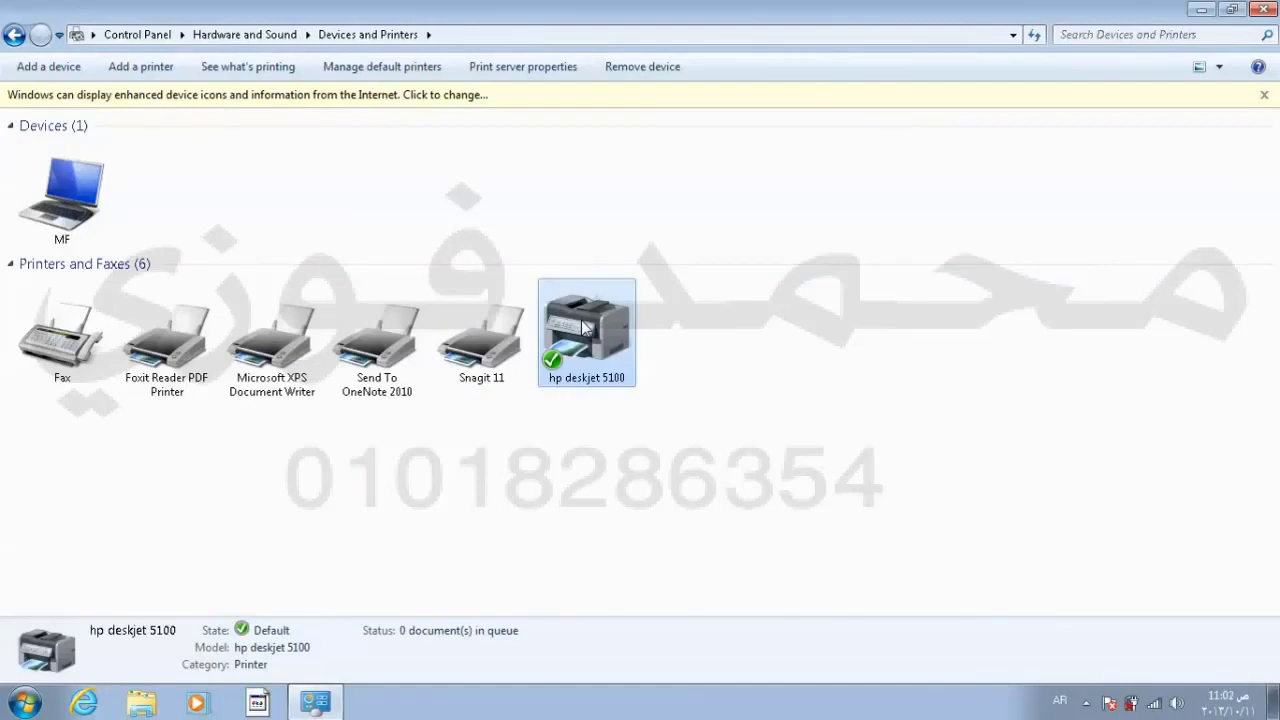
double_click(585, 327)
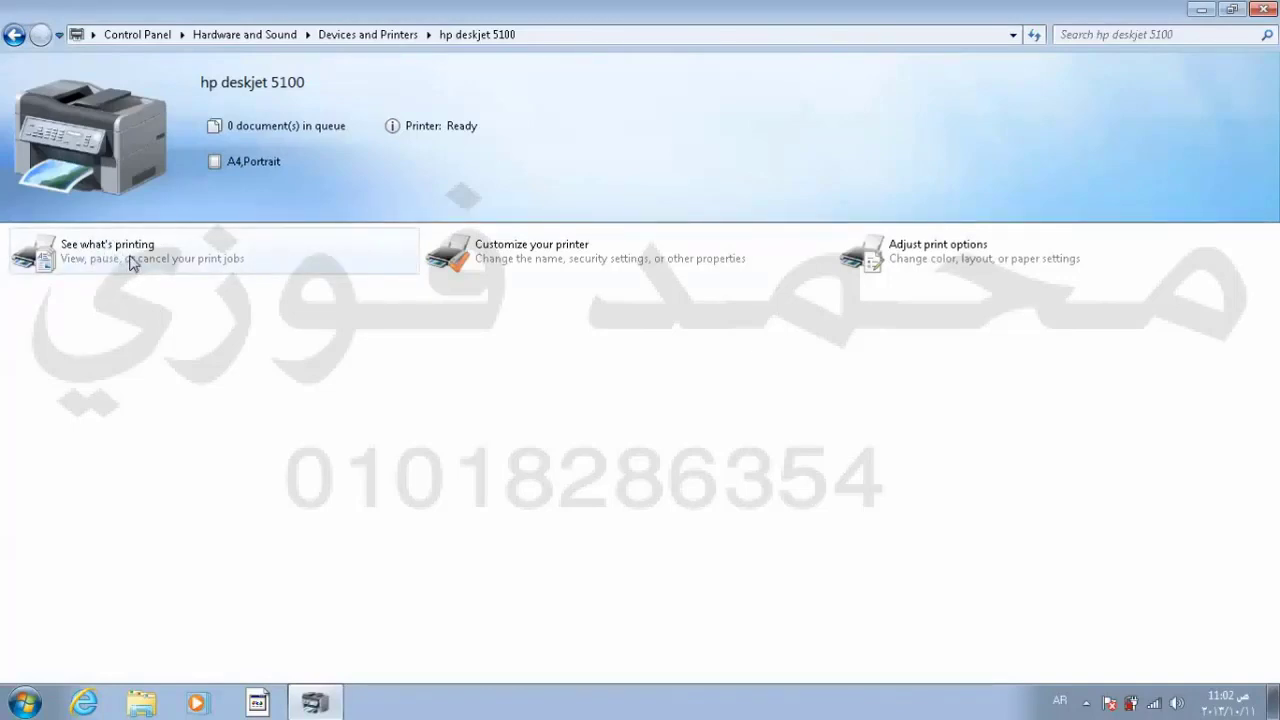
click(130, 260)
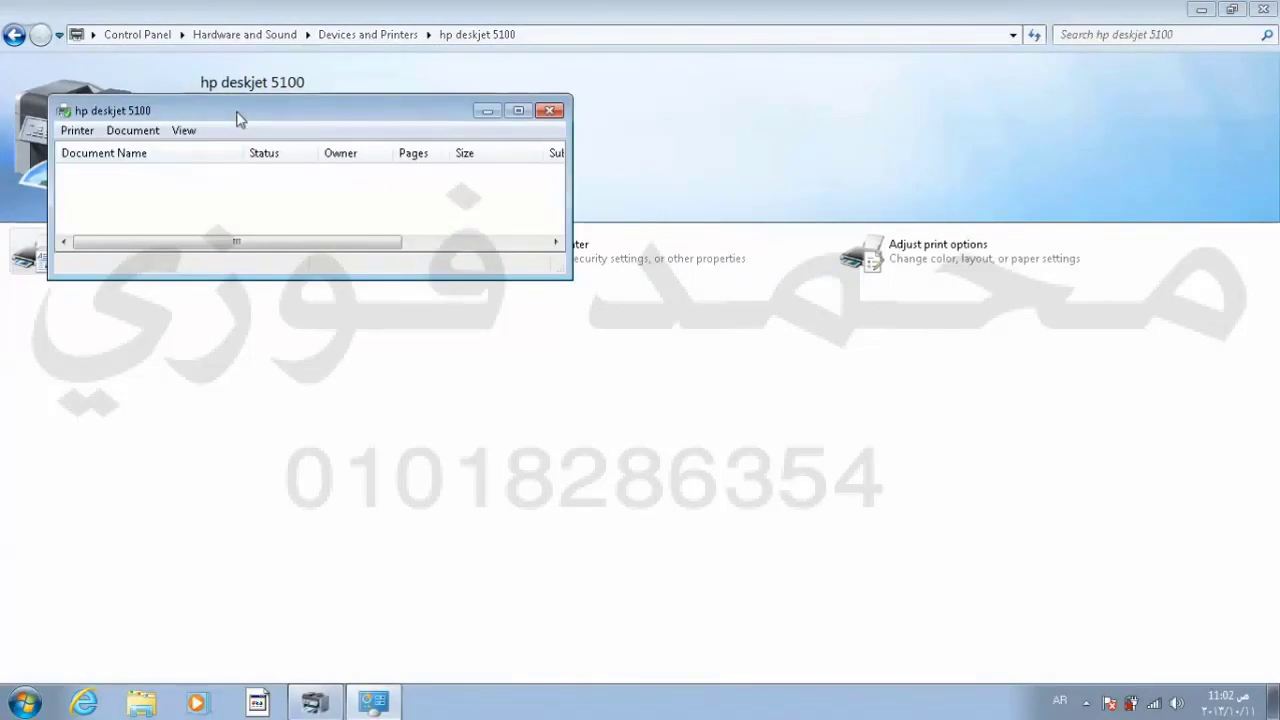
drag(237, 117, 529, 329)
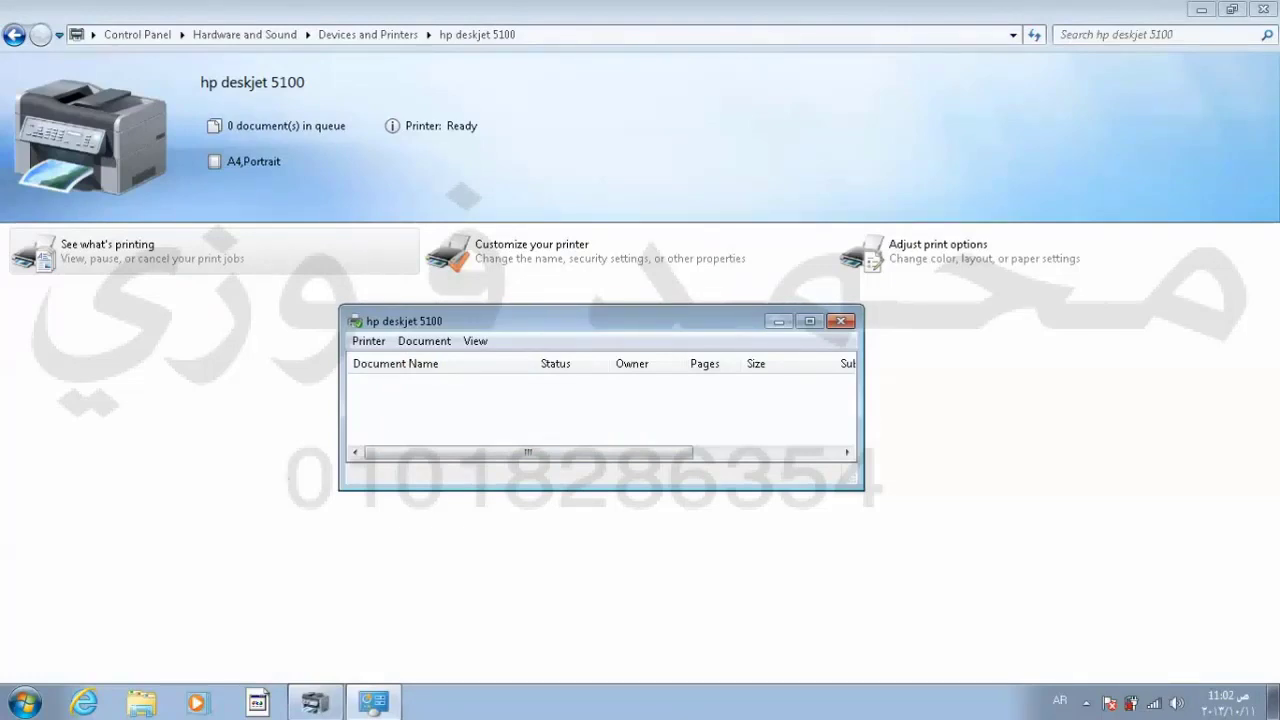
Step: Minimize Control Panel, open the desktop Word document, and print it to hp deskjet 5100
click(1196, 9)
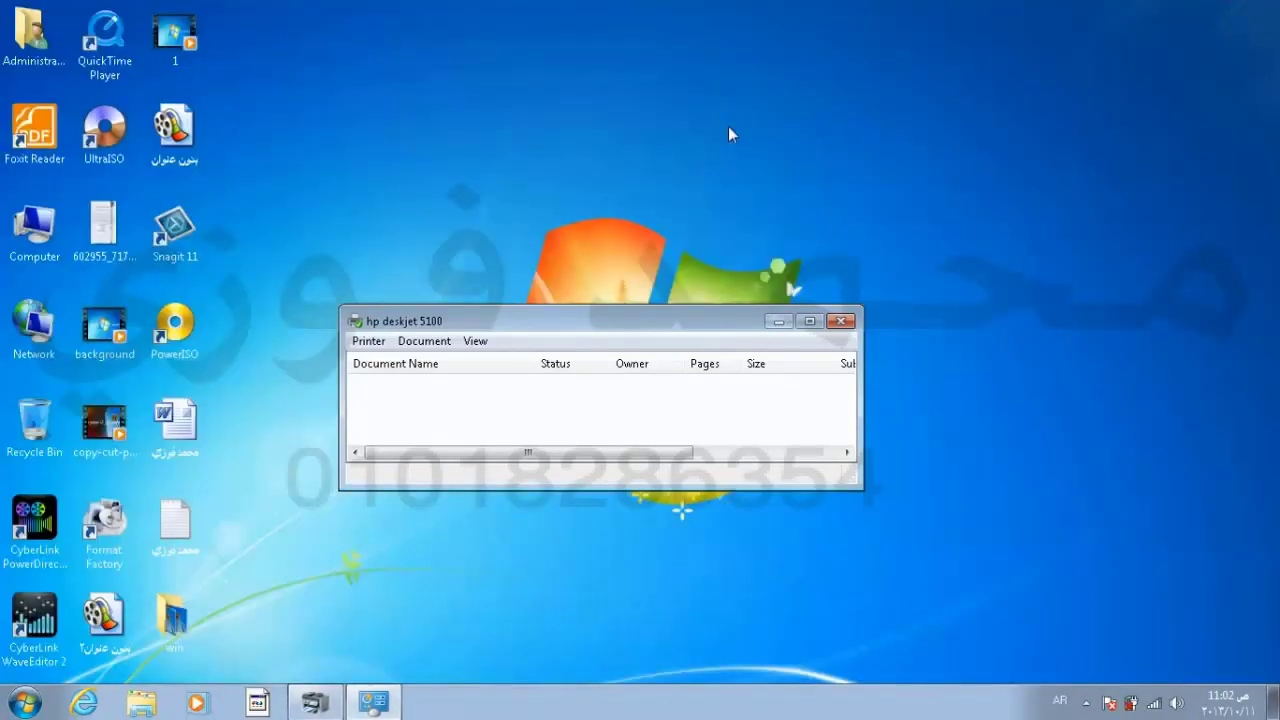
double_click(181, 451)
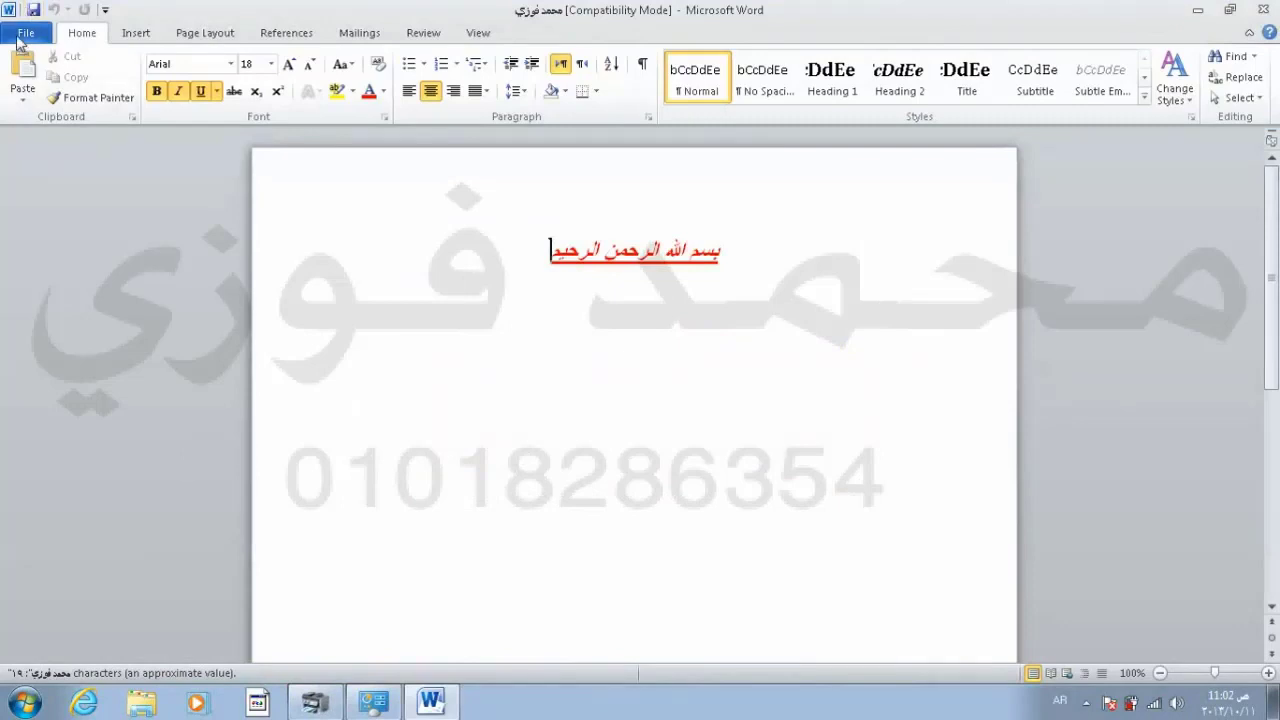
click(20, 36)
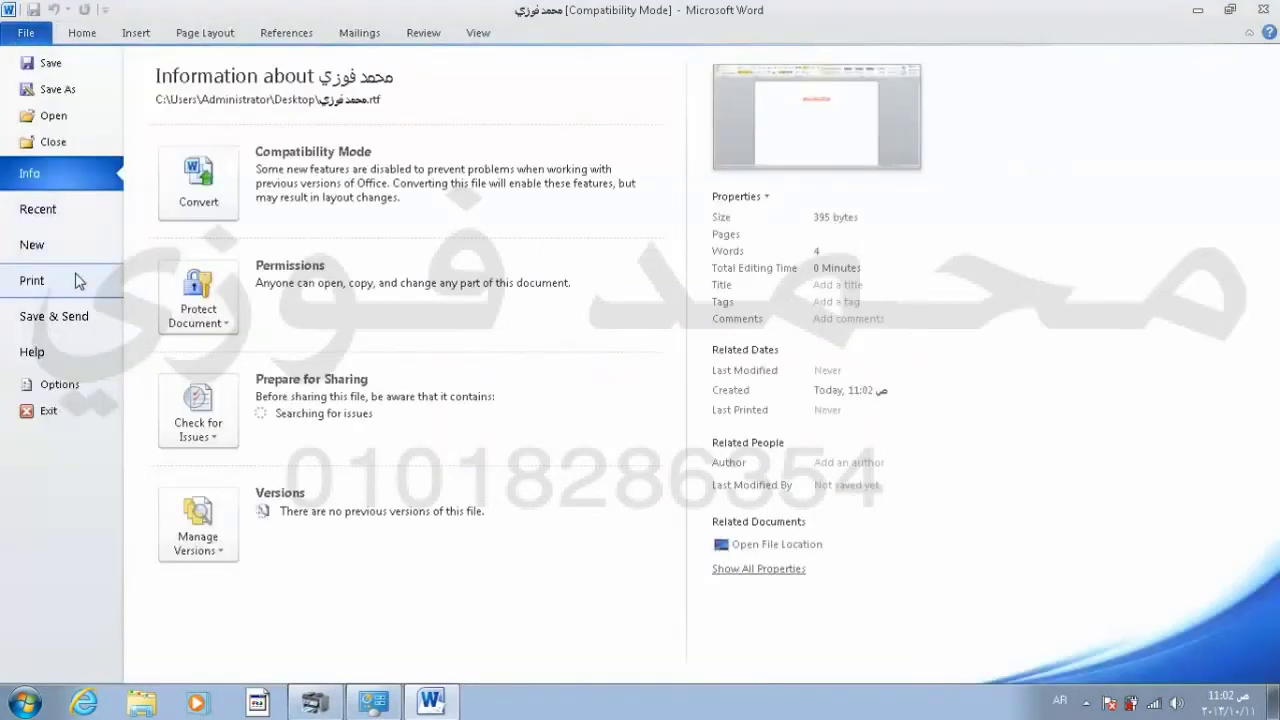
click(78, 281)
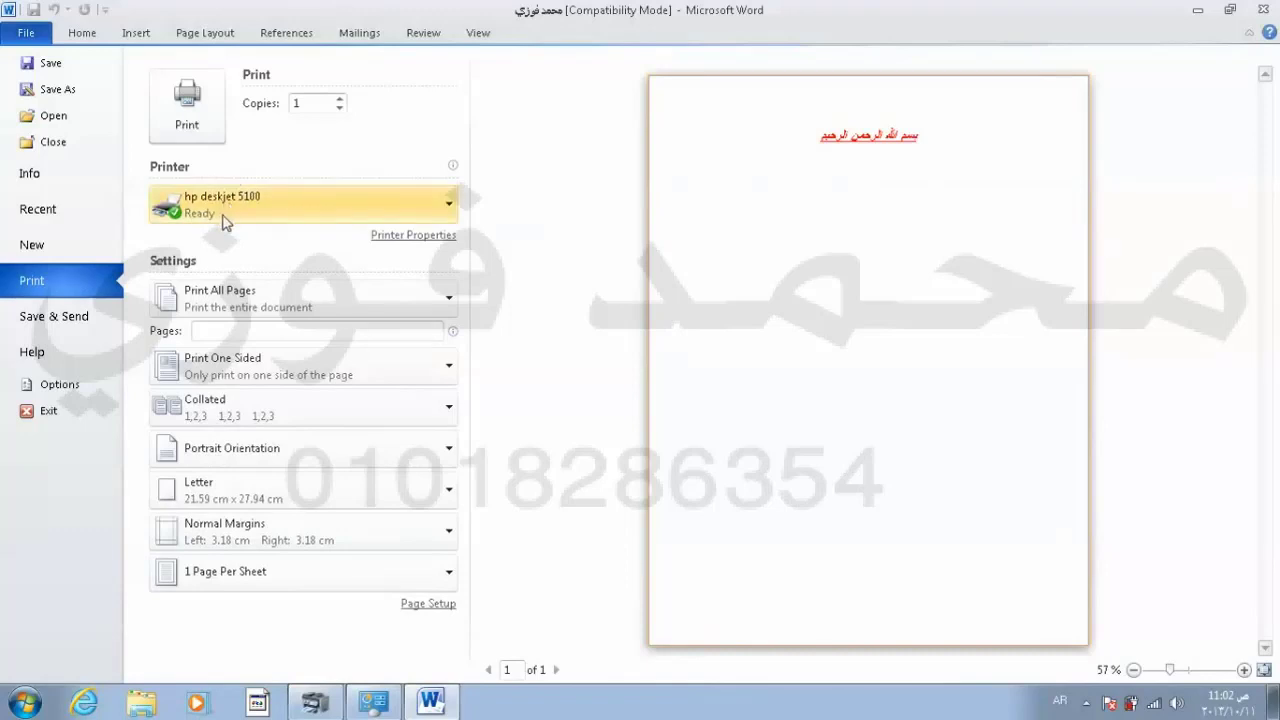
mouse_move(214, 216)
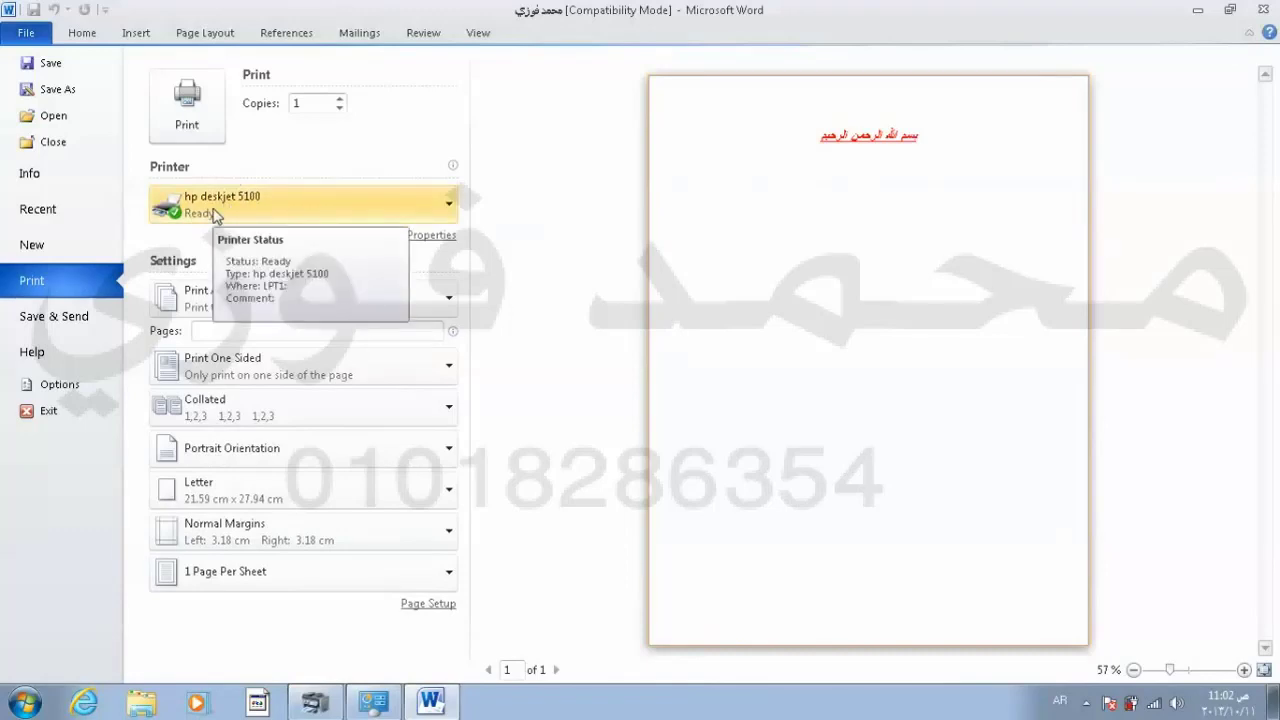
click(208, 115)
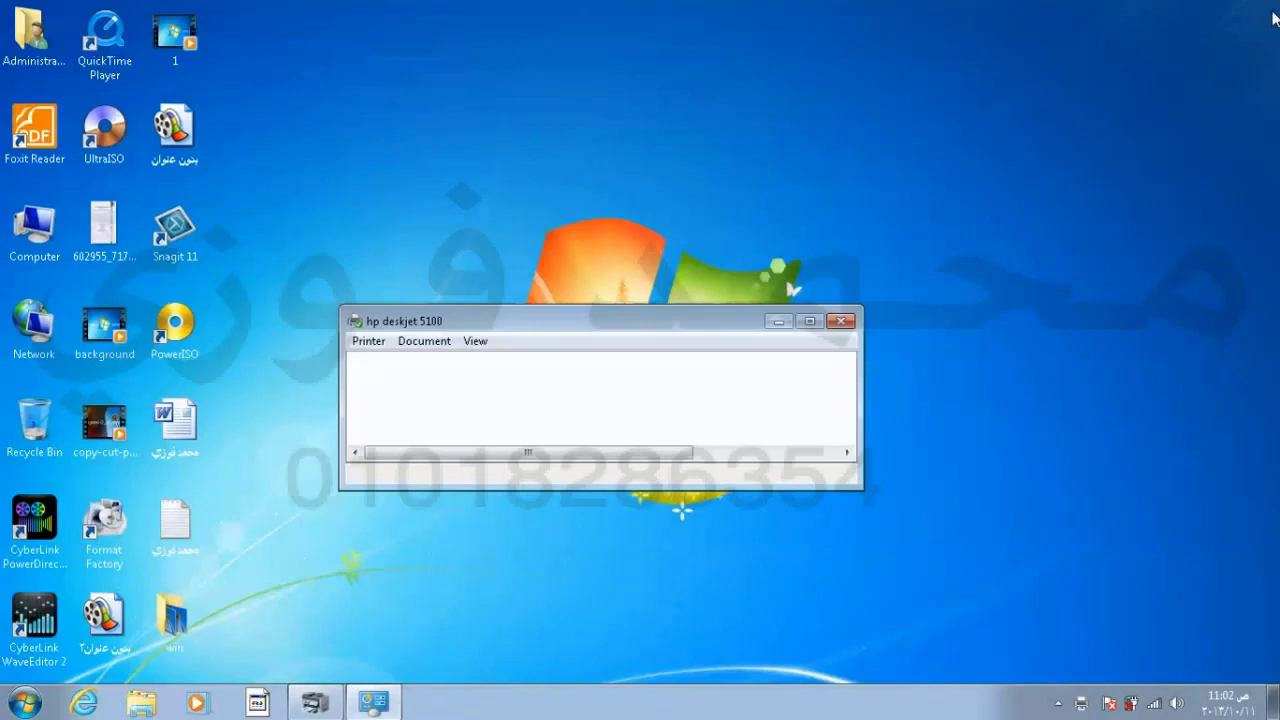
Step: Close Word, select the Word print job, and move and enlarge the queue window
click(1262, 9)
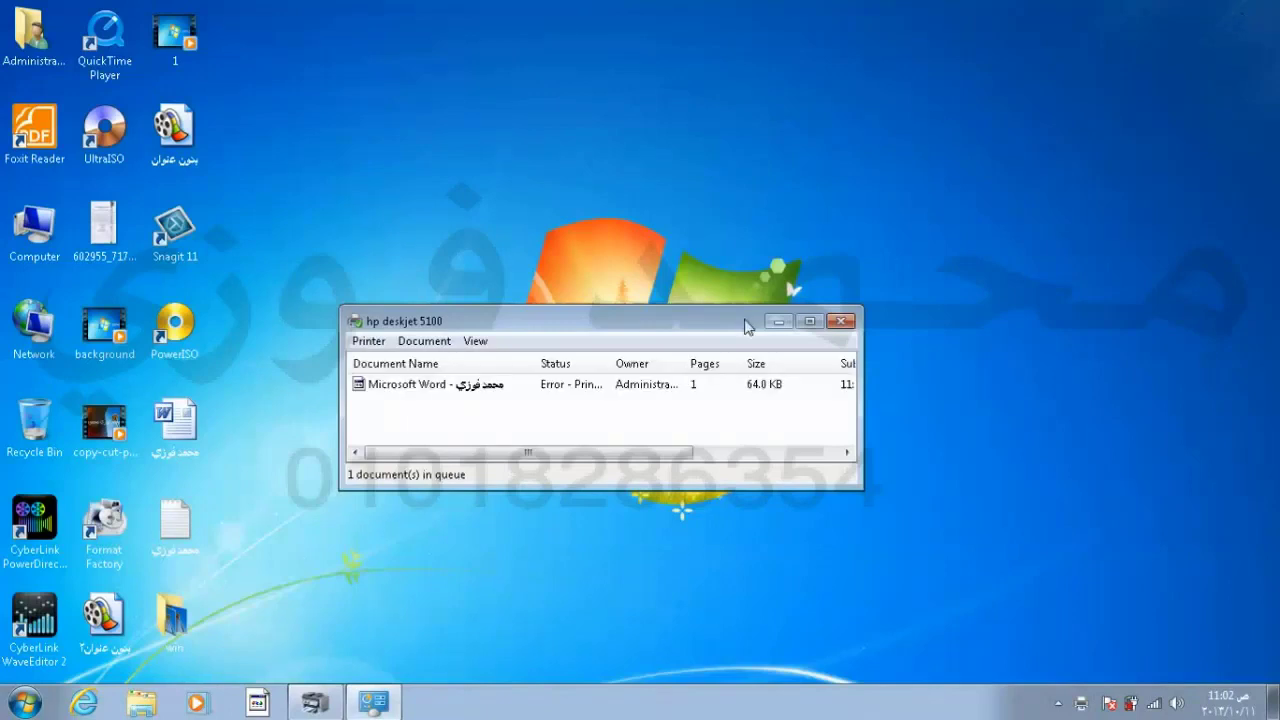
click(487, 387)
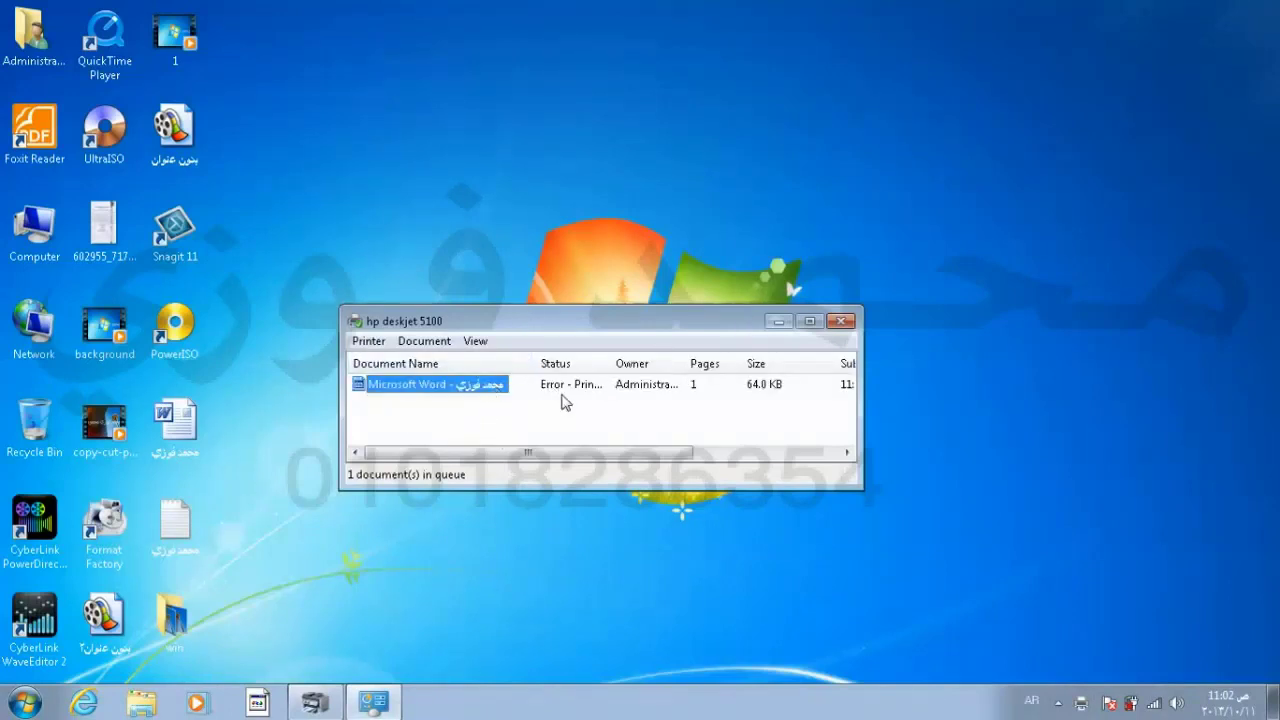
drag(571, 325, 533, 241)
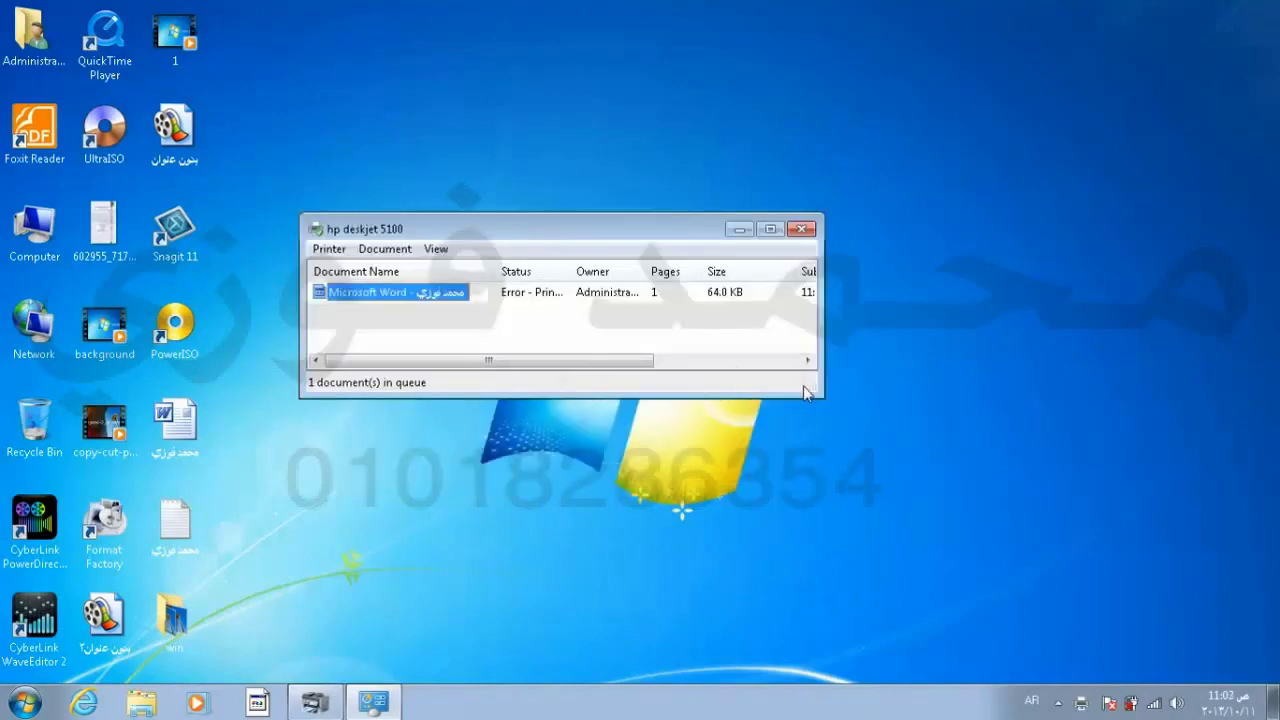
drag(813, 386, 955, 440)
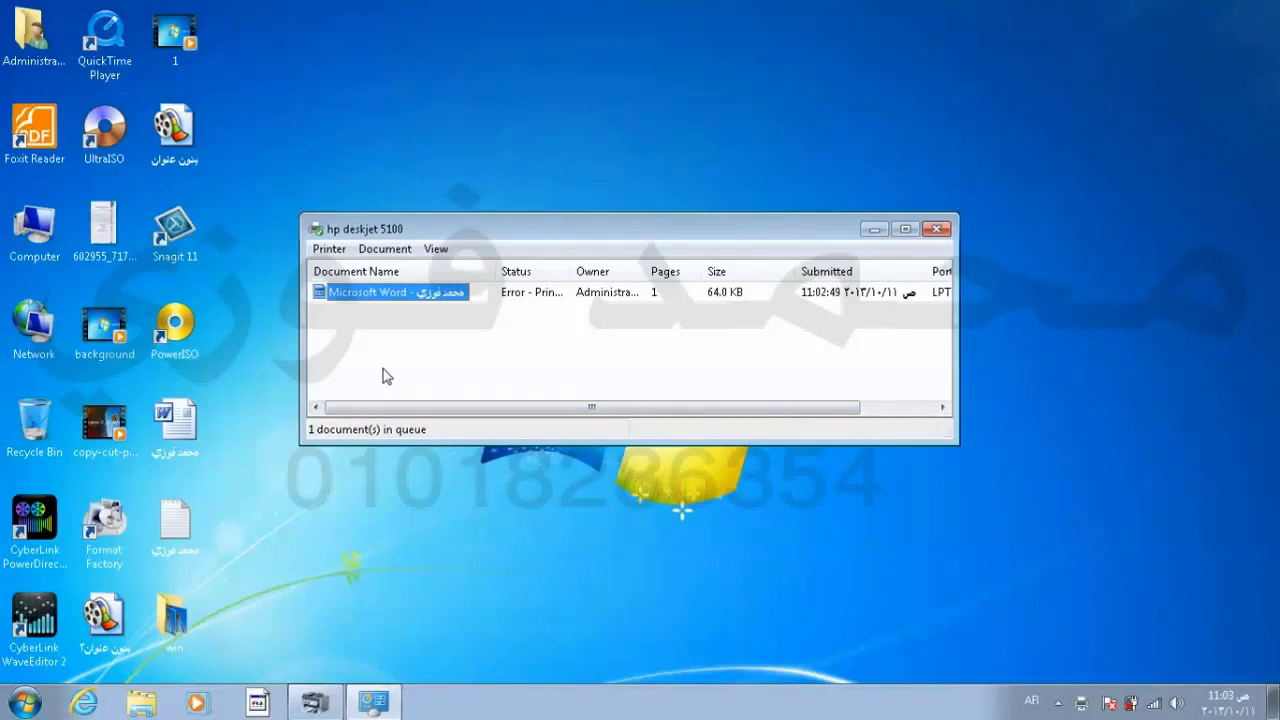
Step: Pause the Microsoft Word print job and widen the Status column
click(397, 250)
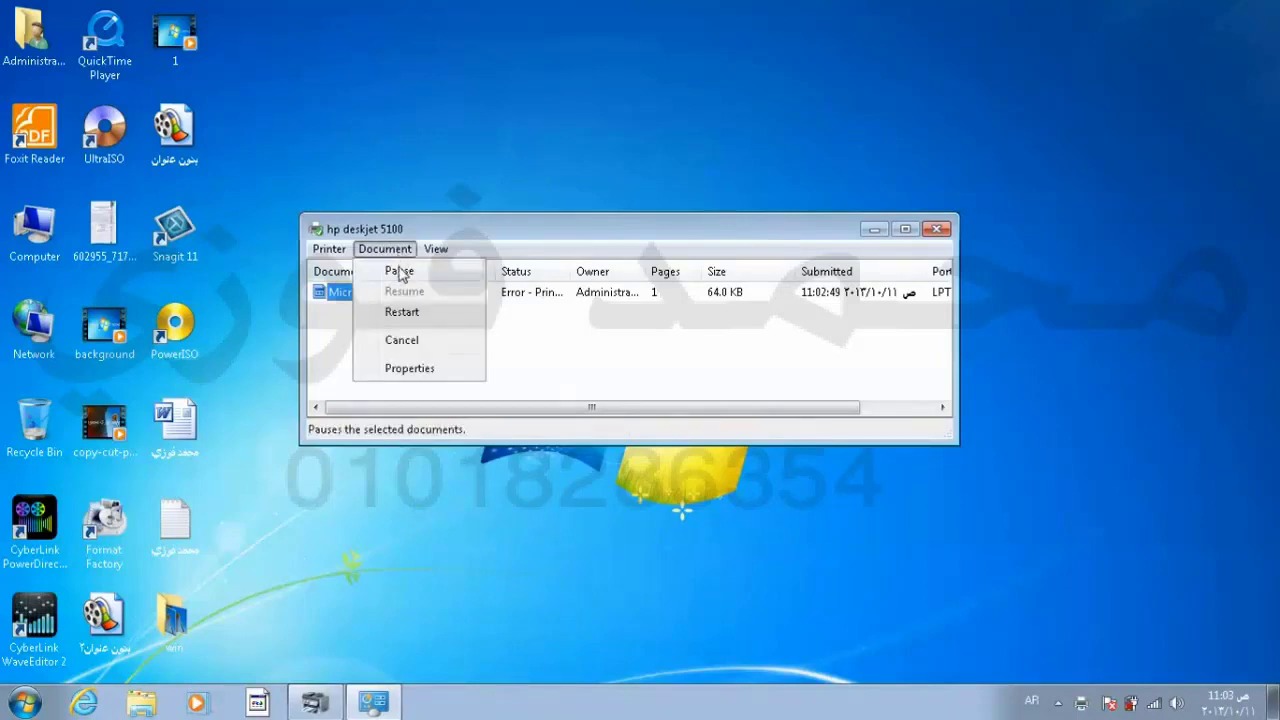
click(400, 272)
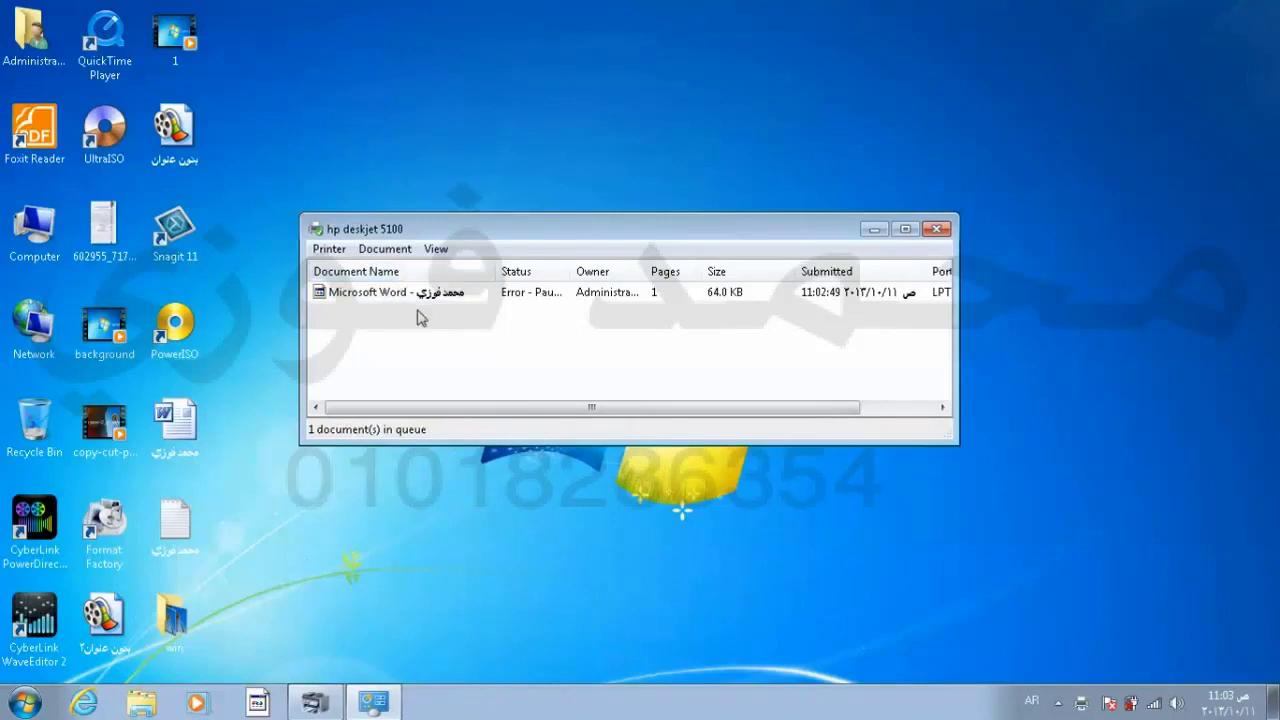
double_click(572, 270)
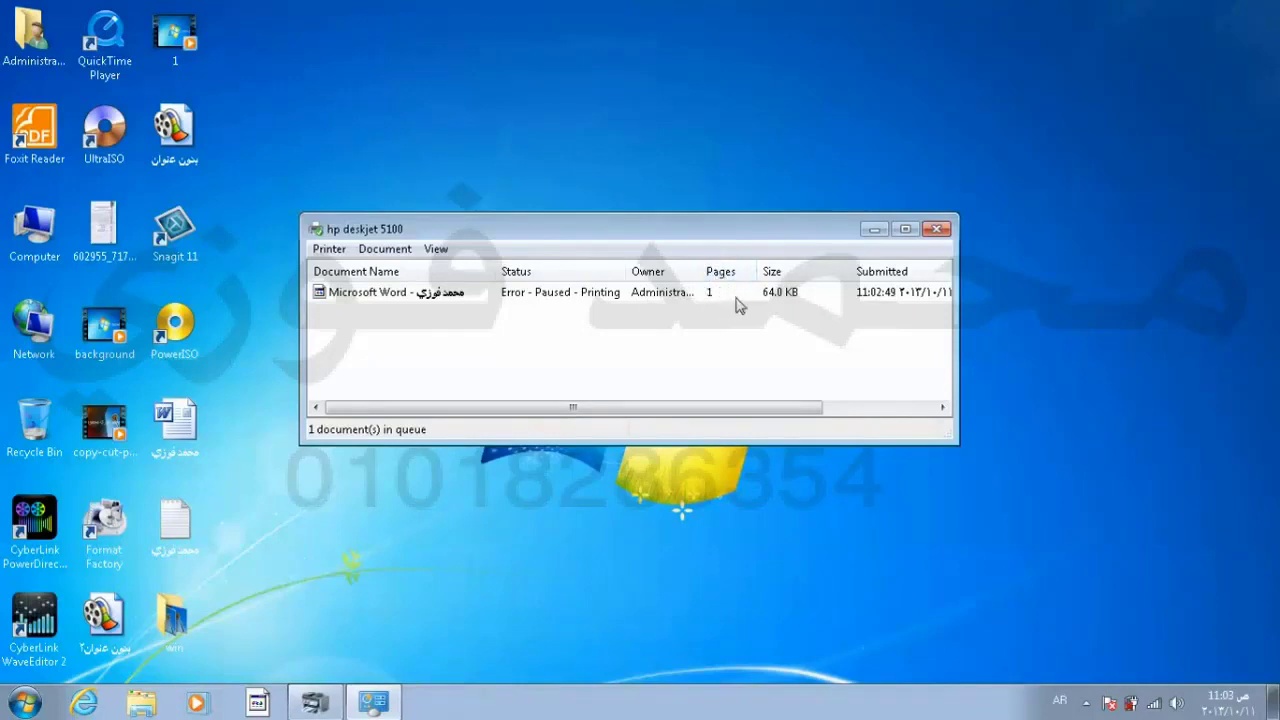
Step: Resume the paused Word print job via Document > Resume
click(390, 249)
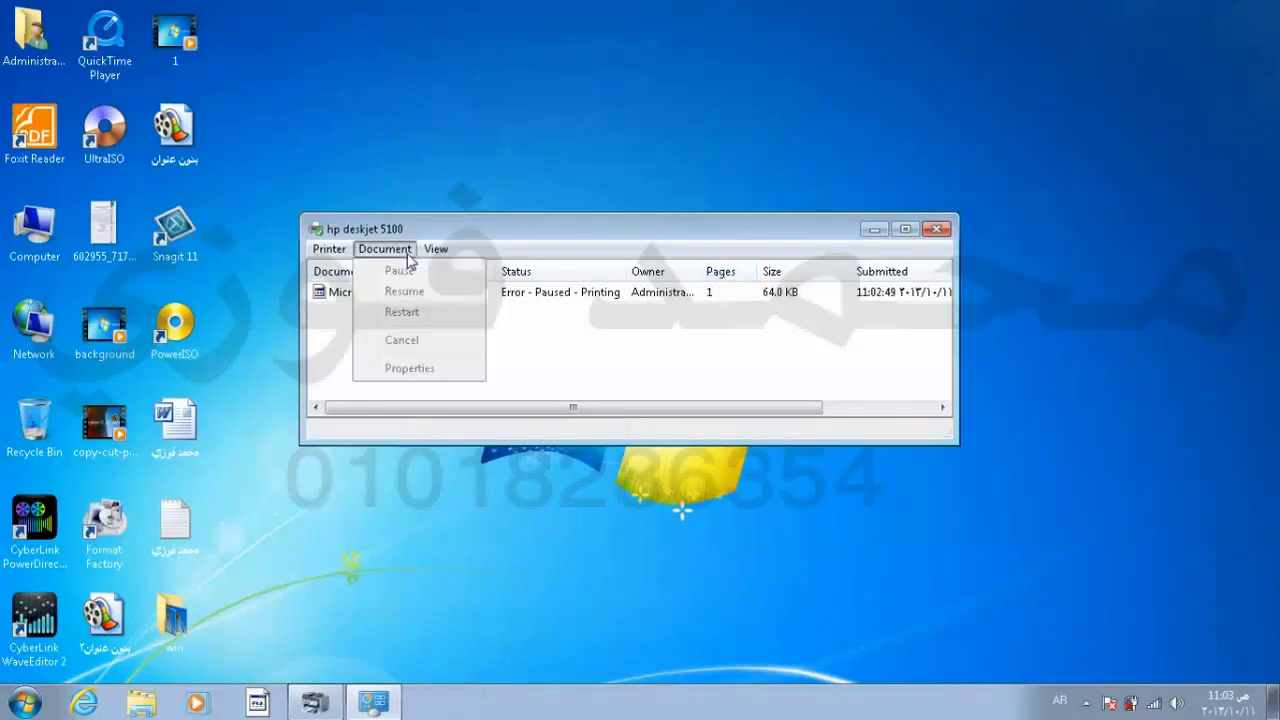
click(523, 325)
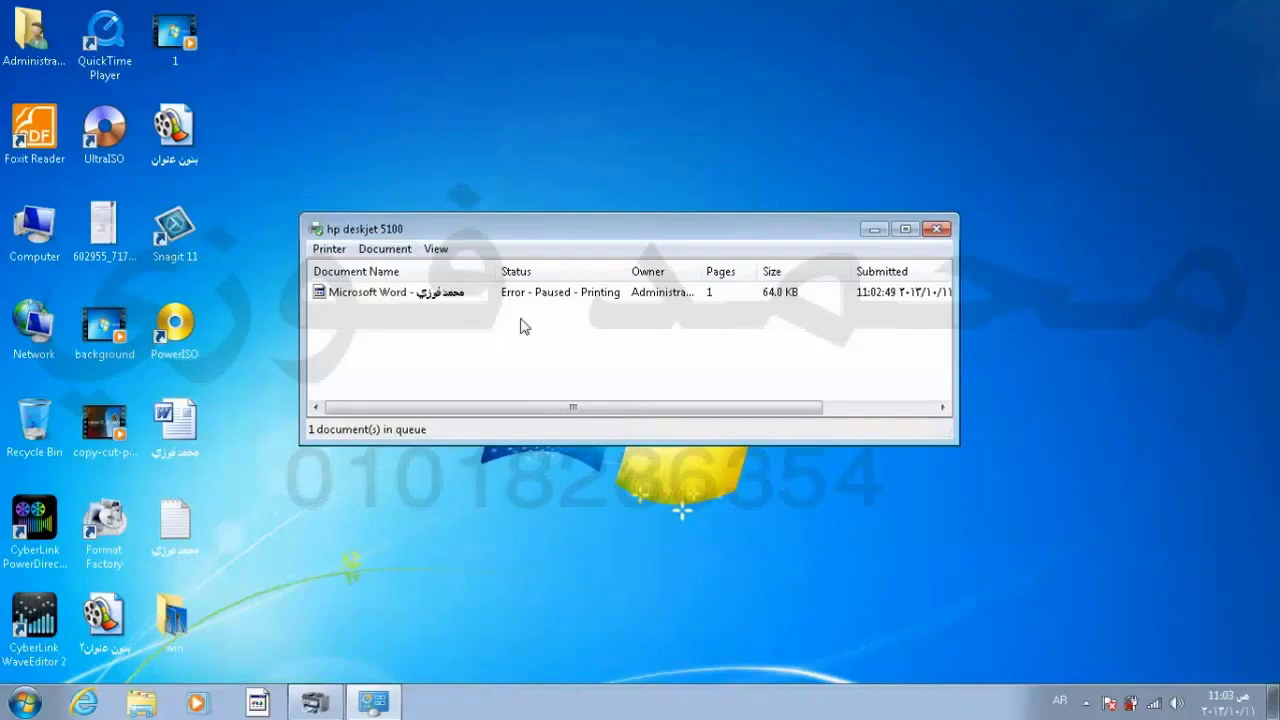
click(440, 303)
click(393, 249)
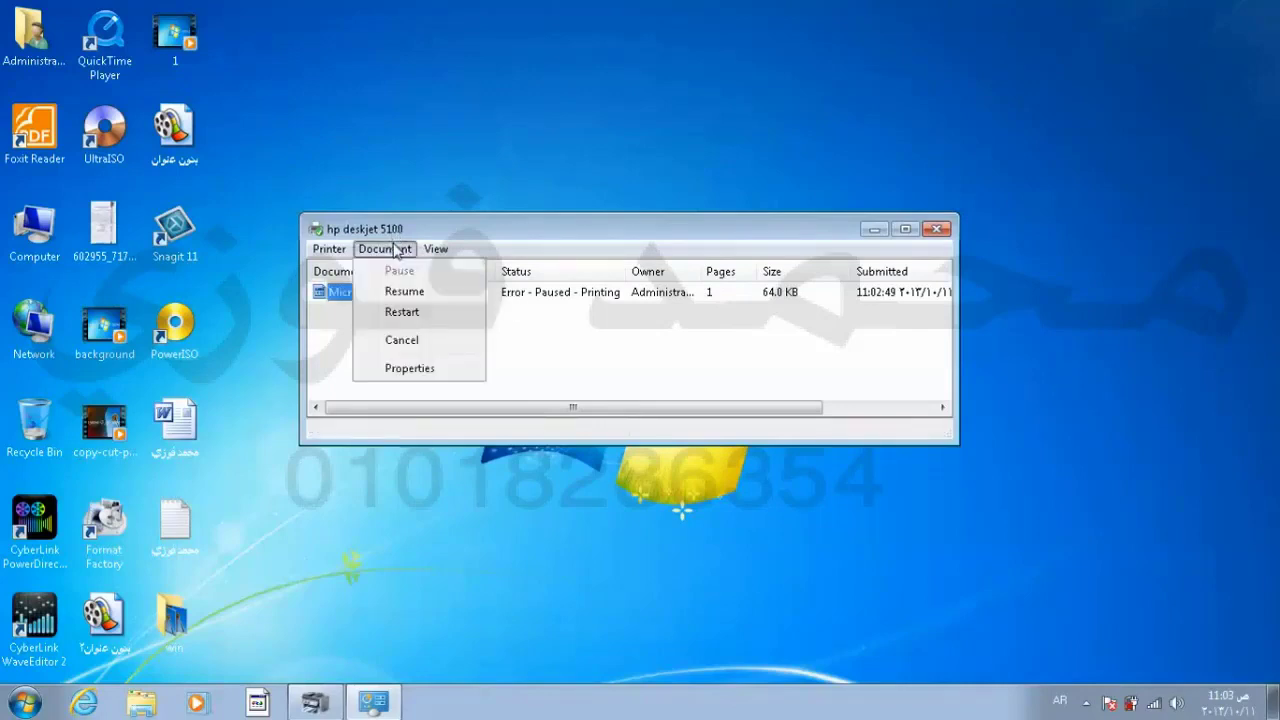
click(421, 293)
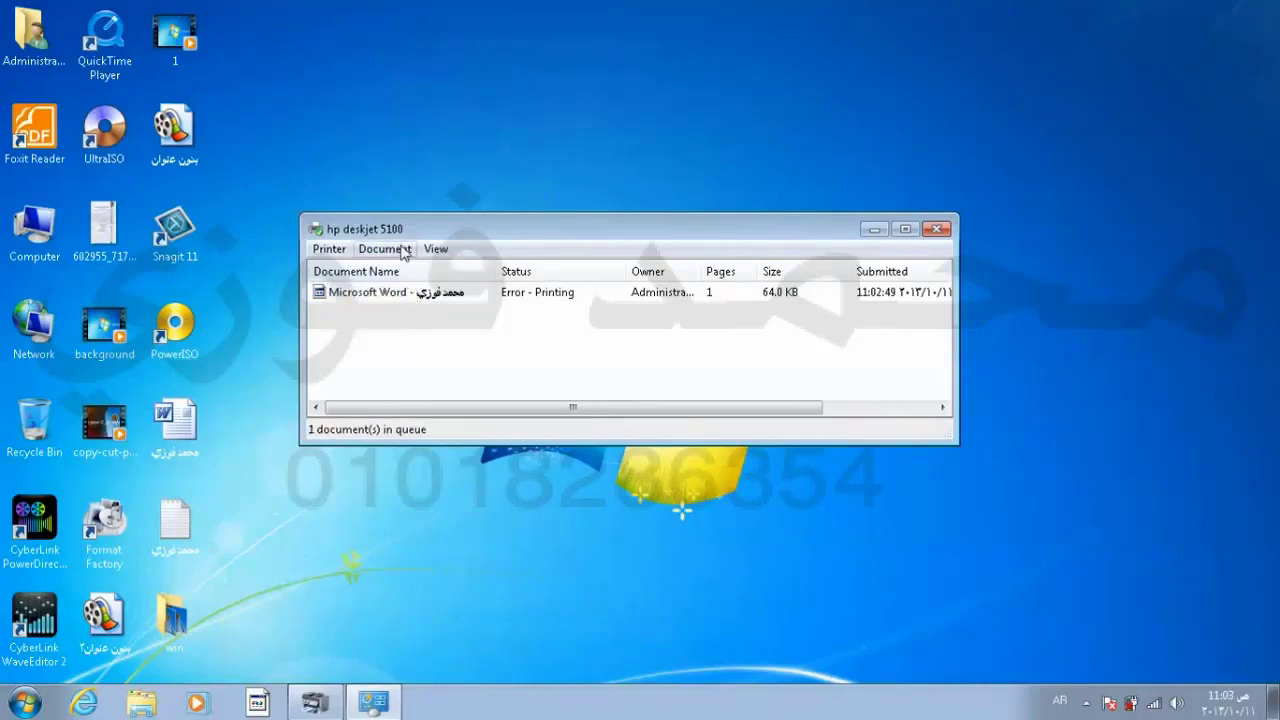
Step: Restart the Word print job from the beginning via Document > Restart
click(402, 250)
click(330, 295)
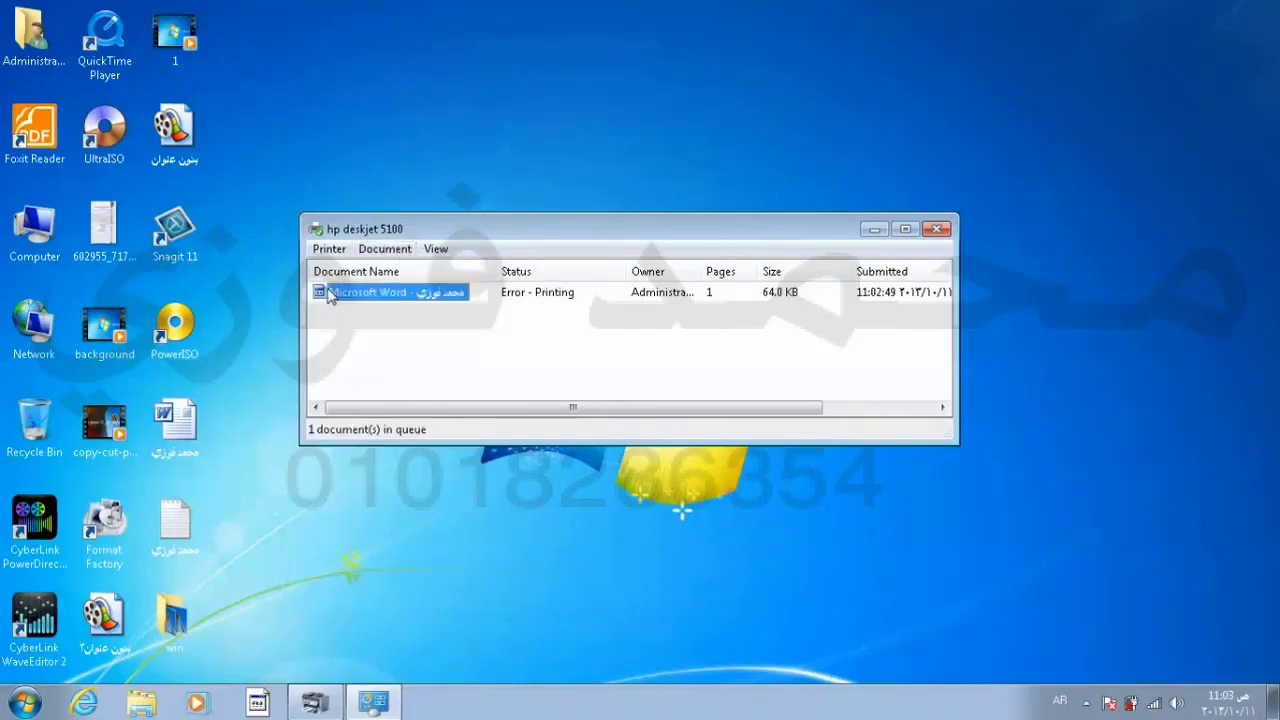
click(381, 252)
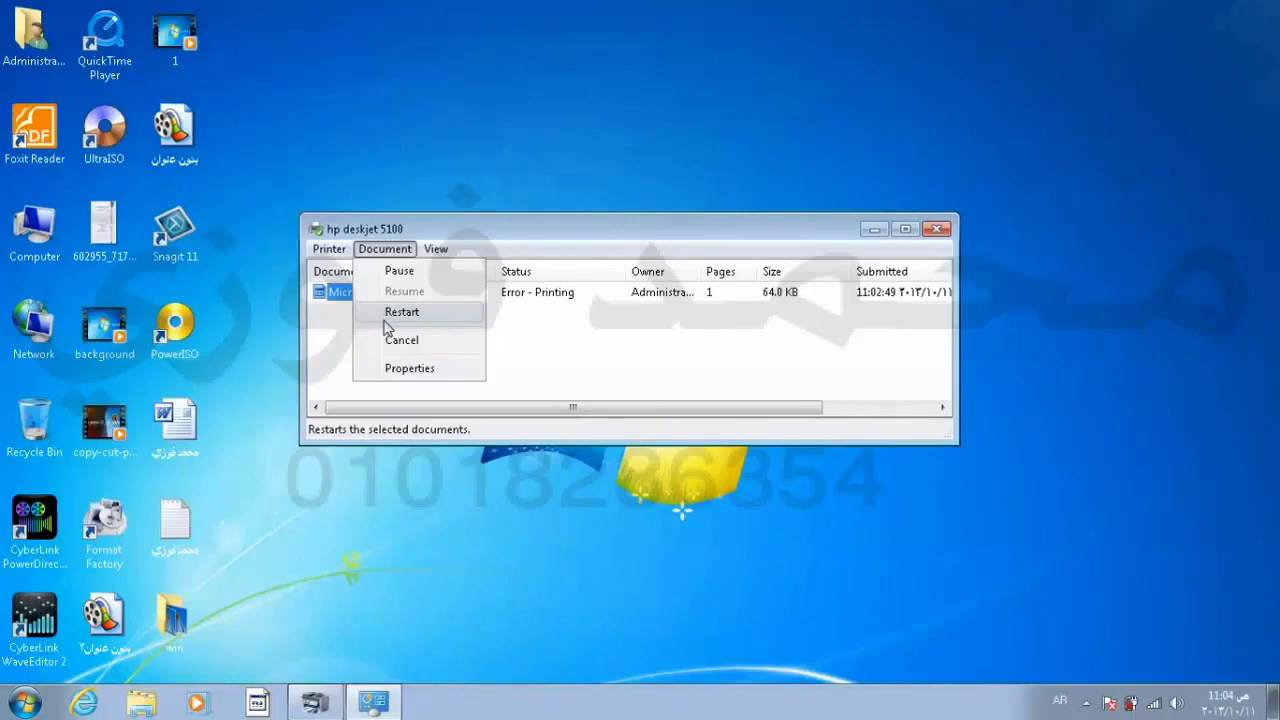
click(386, 316)
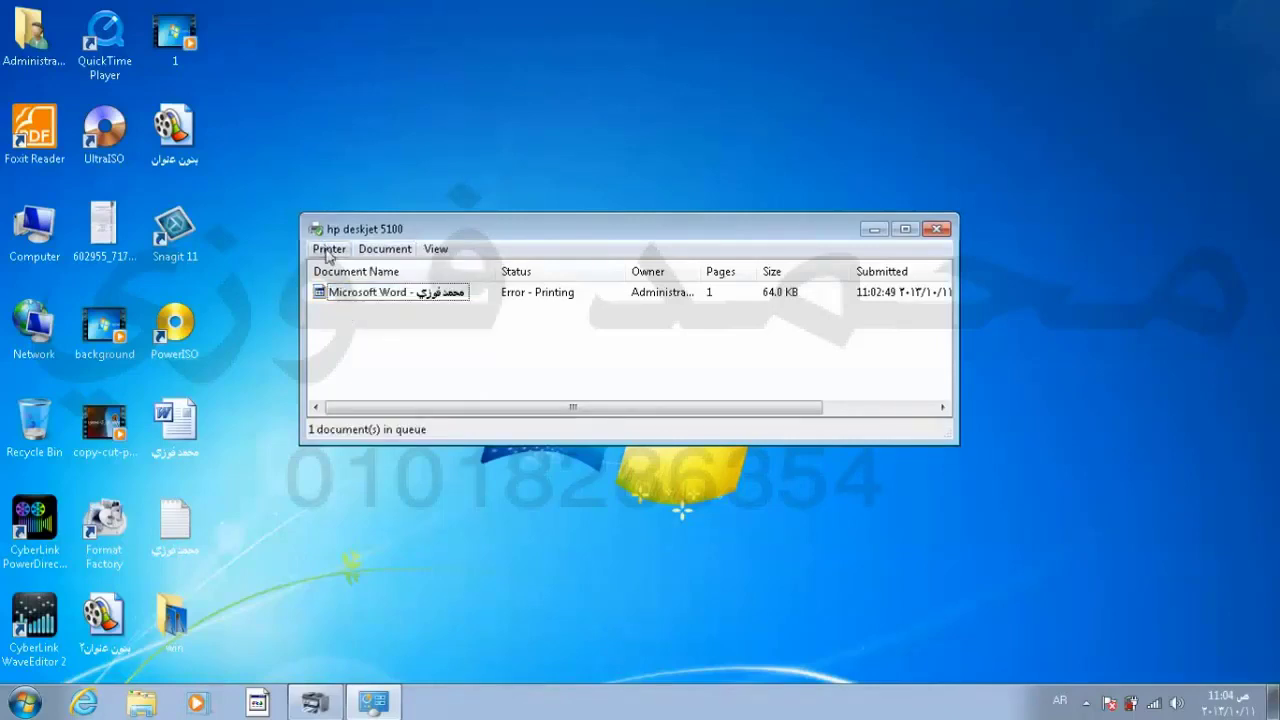
Step: Open the Arabic text file in Notepad and print it to hp deskjet 5100
double_click(176, 530)
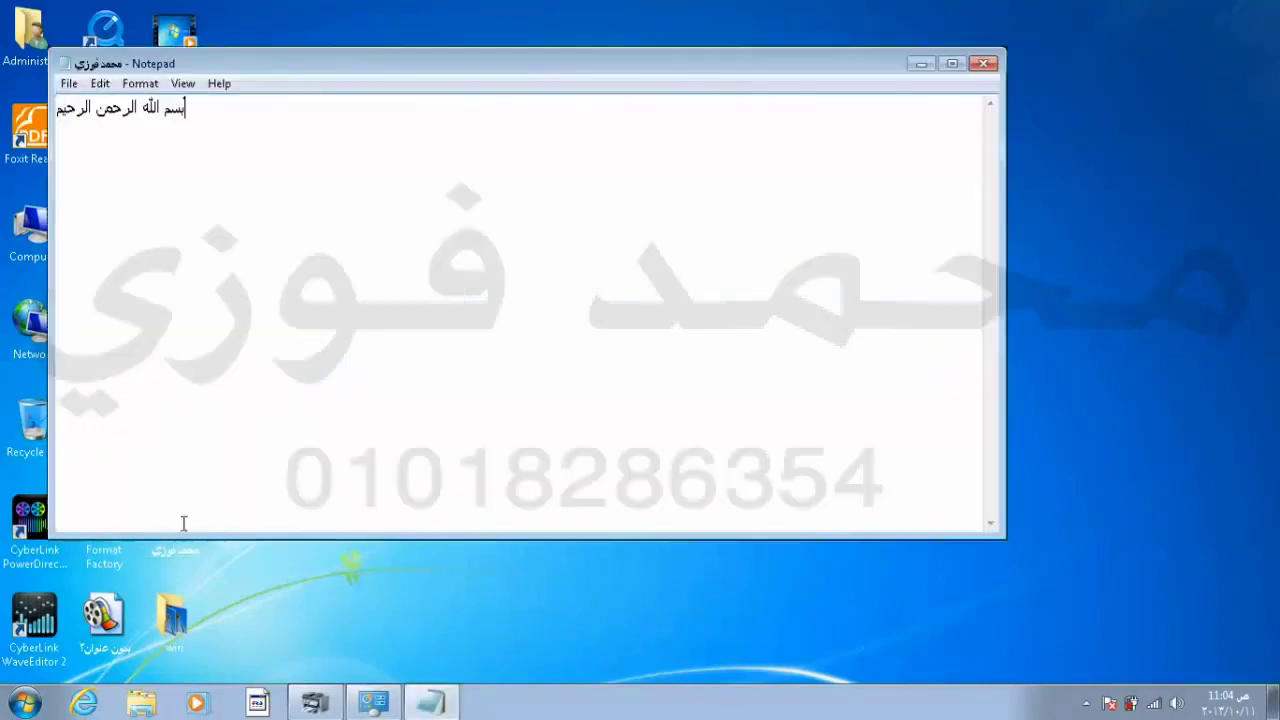
click(70, 84)
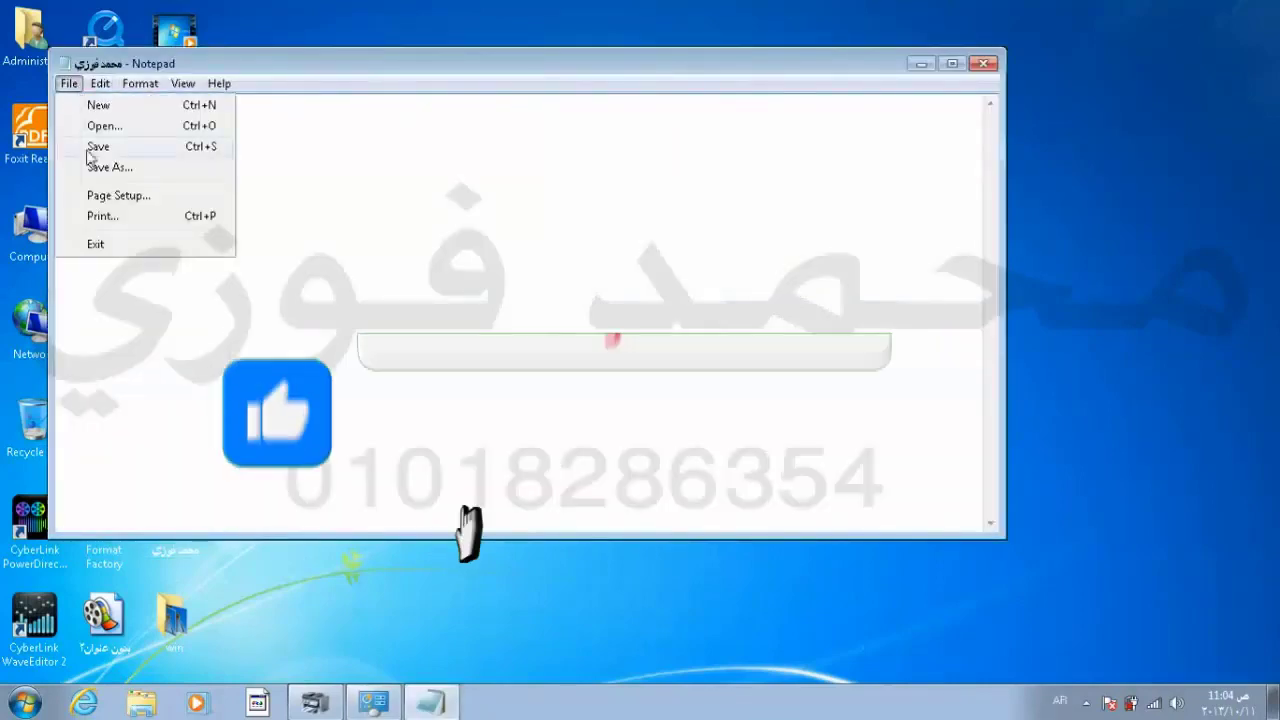
click(101, 214)
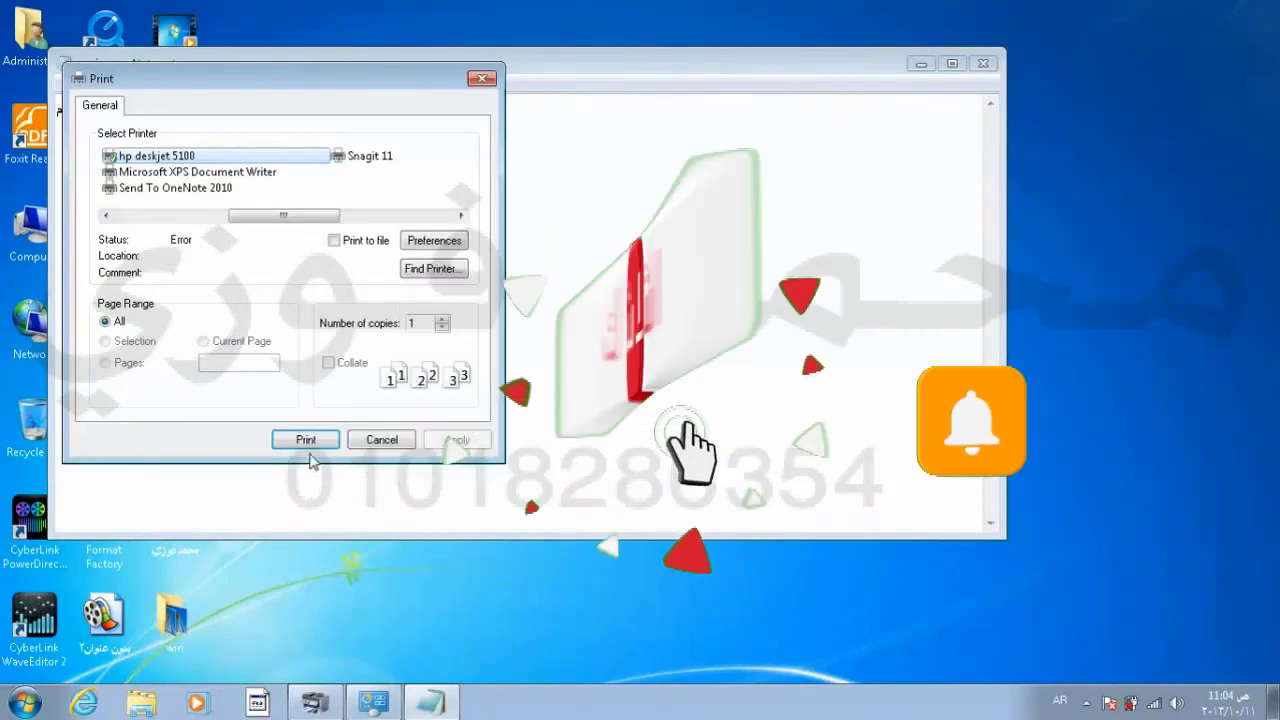
click(307, 441)
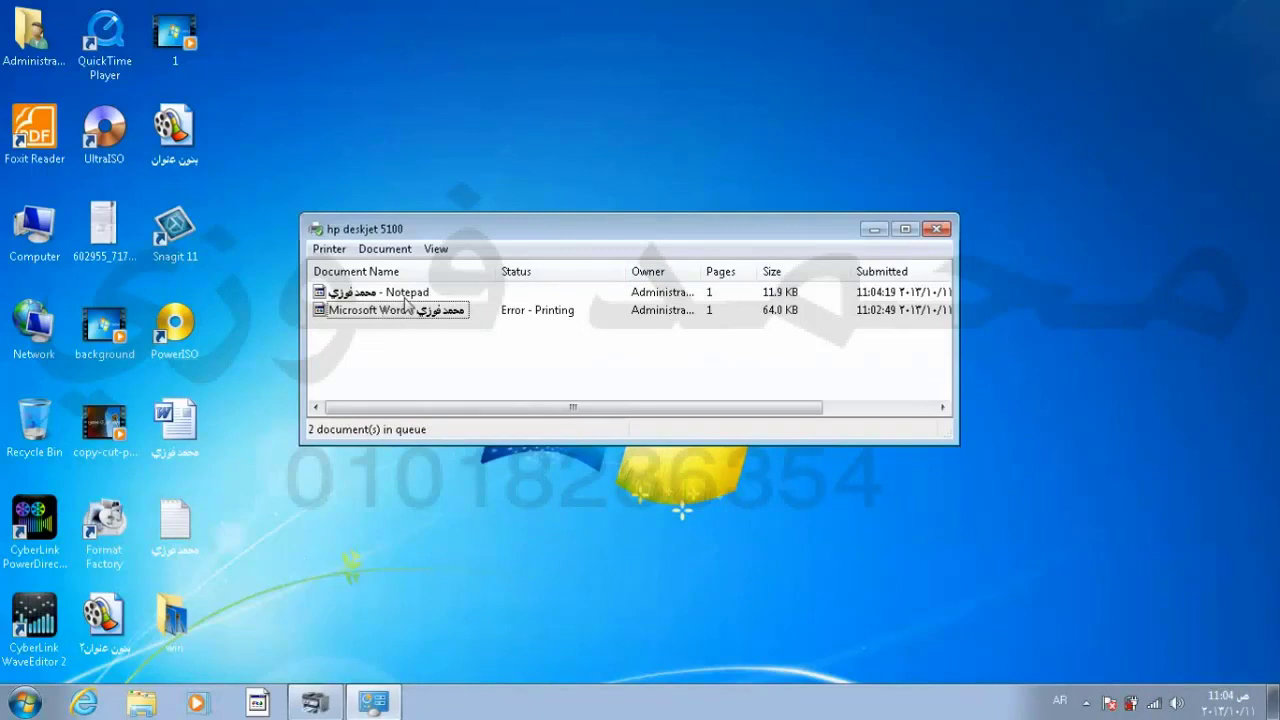
Step: Use Printer > Cancel All Documents and confirm Yes to clear both queued jobs
click(405, 296)
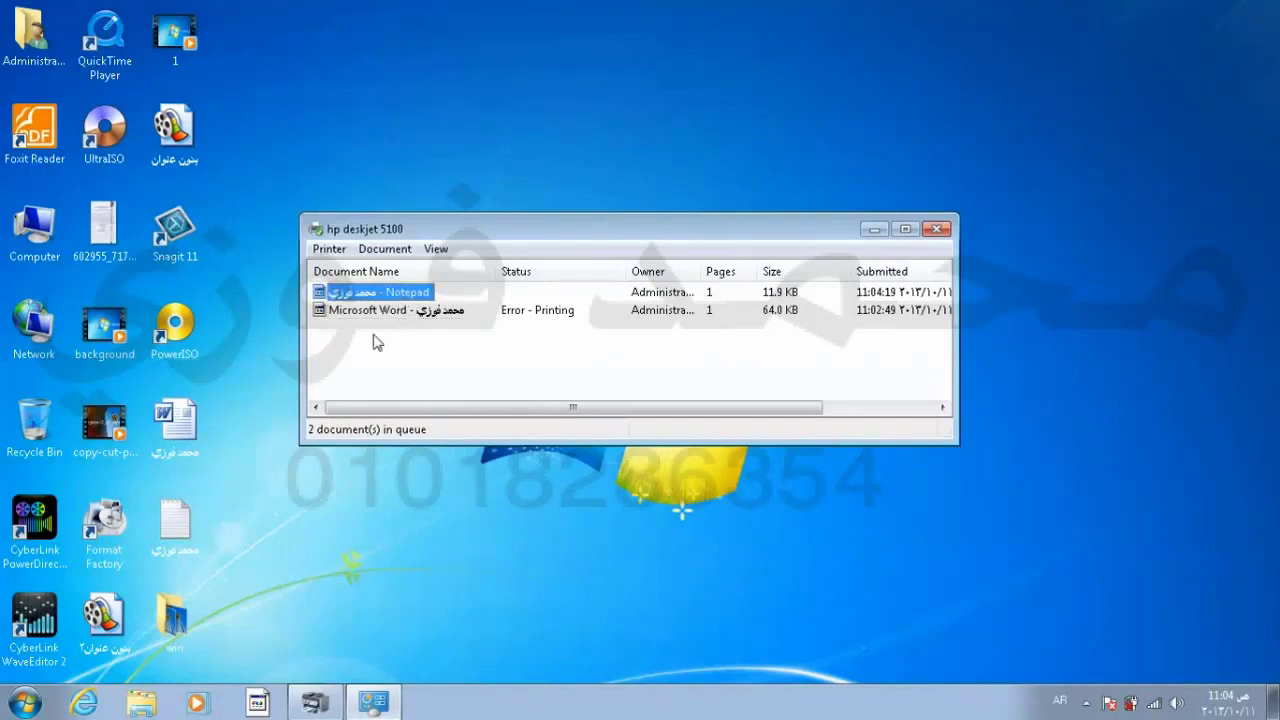
click(395, 314)
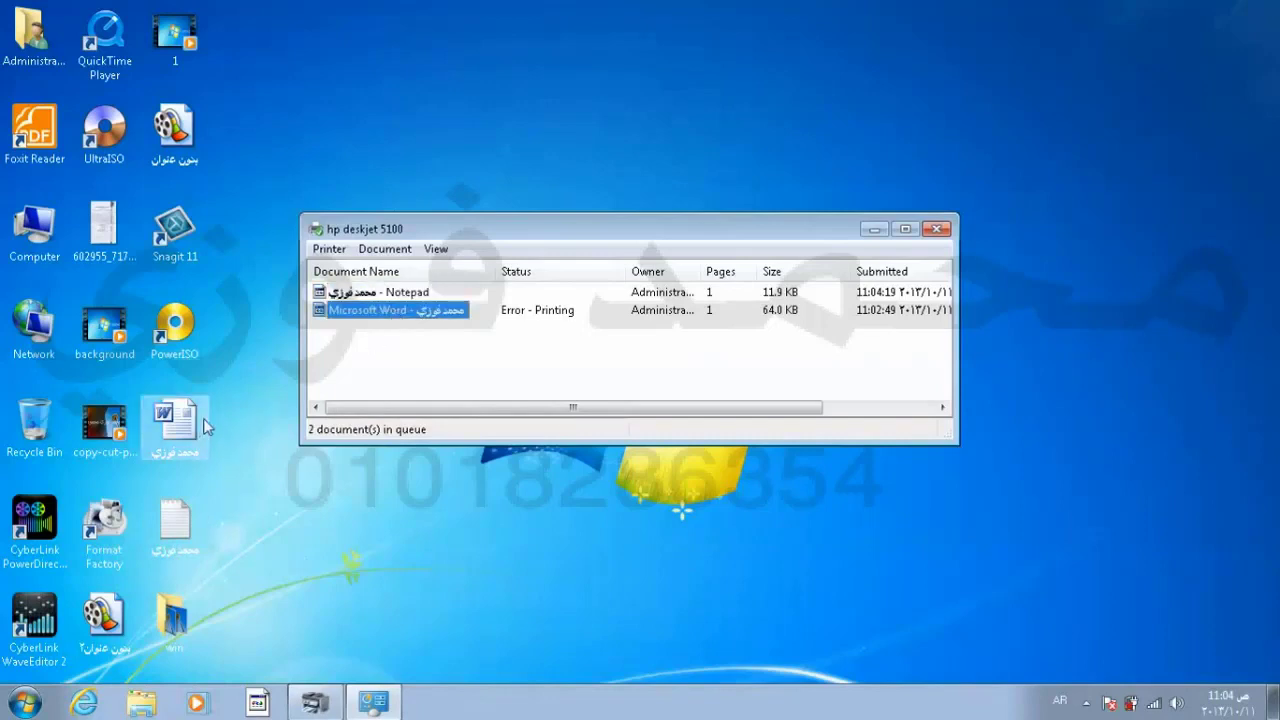
click(405, 296)
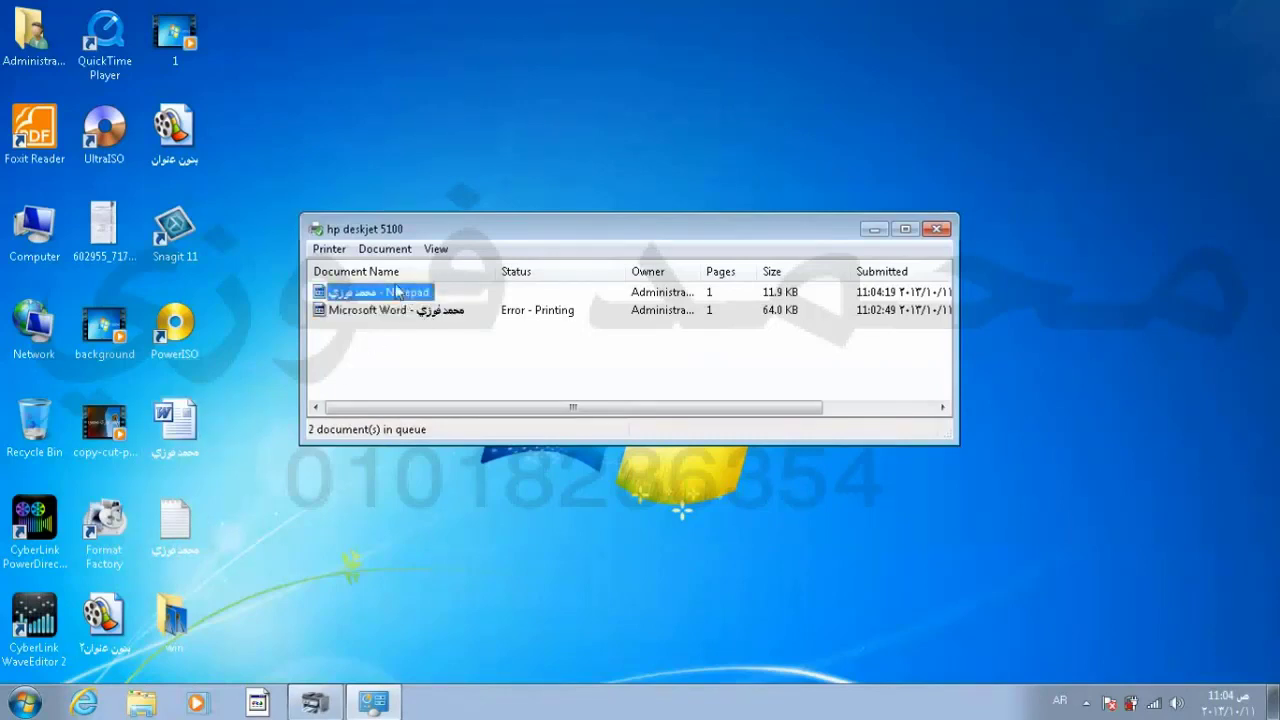
click(338, 250)
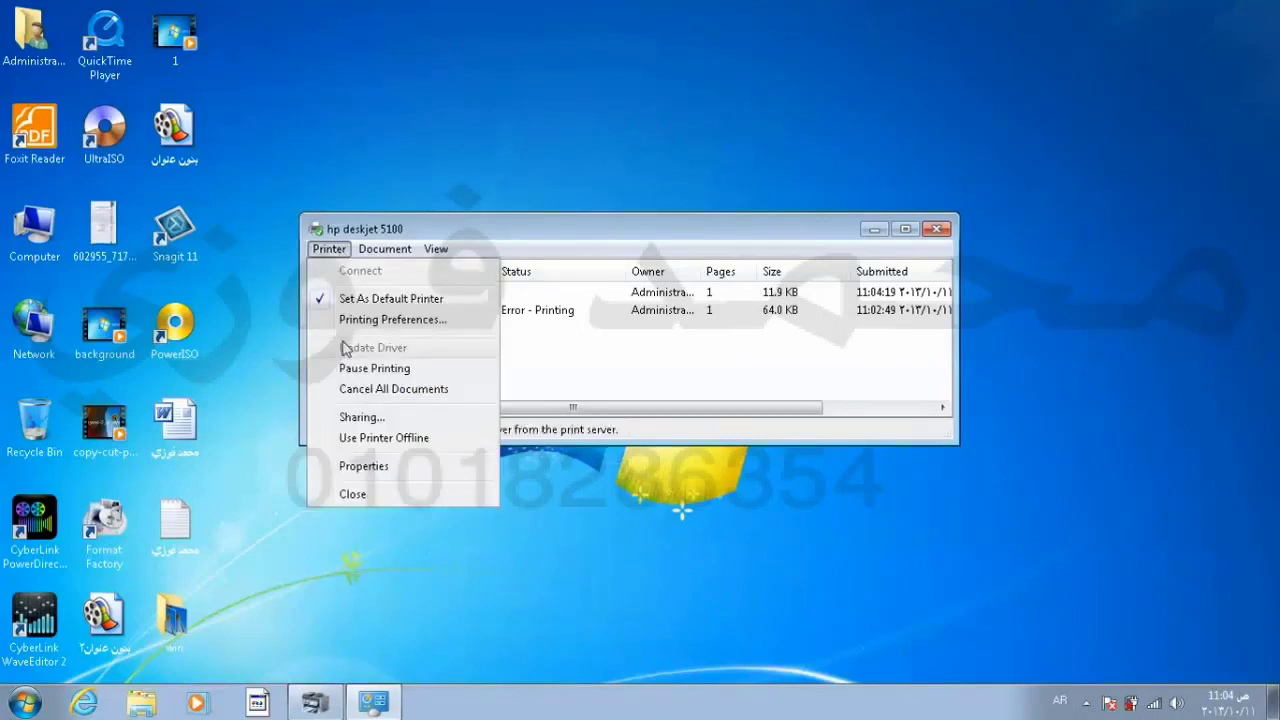
click(415, 392)
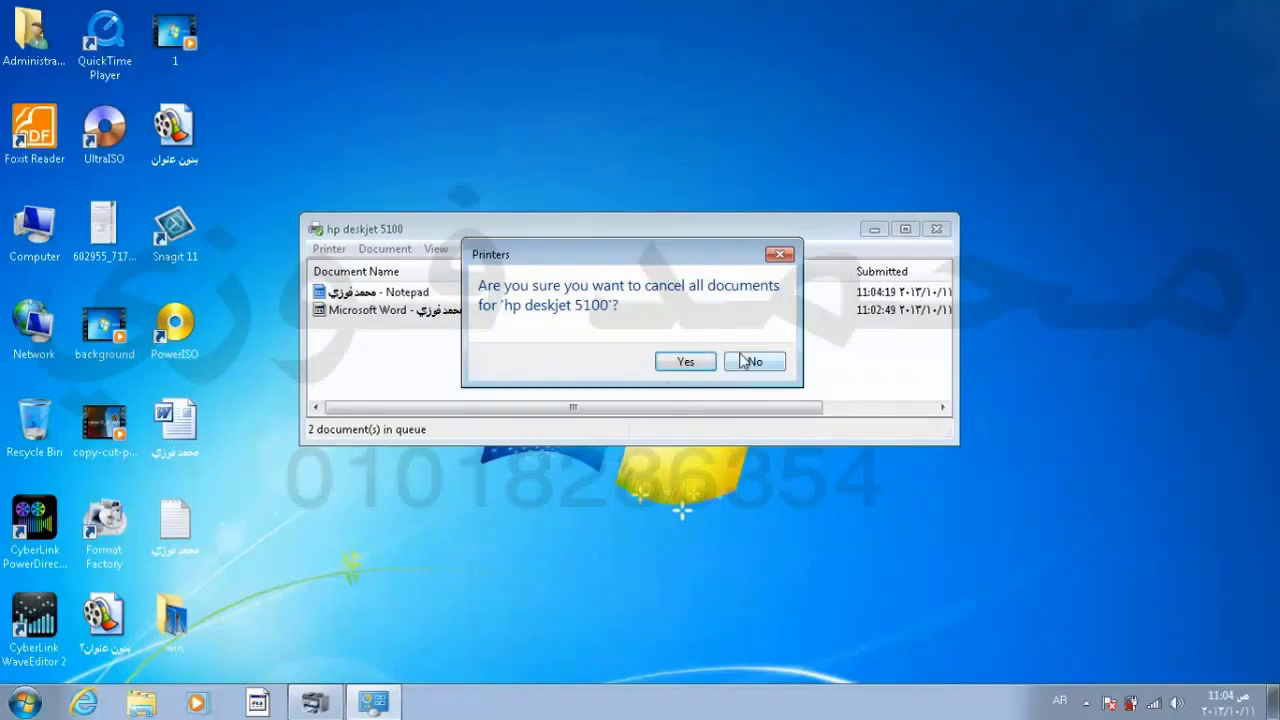
click(688, 364)
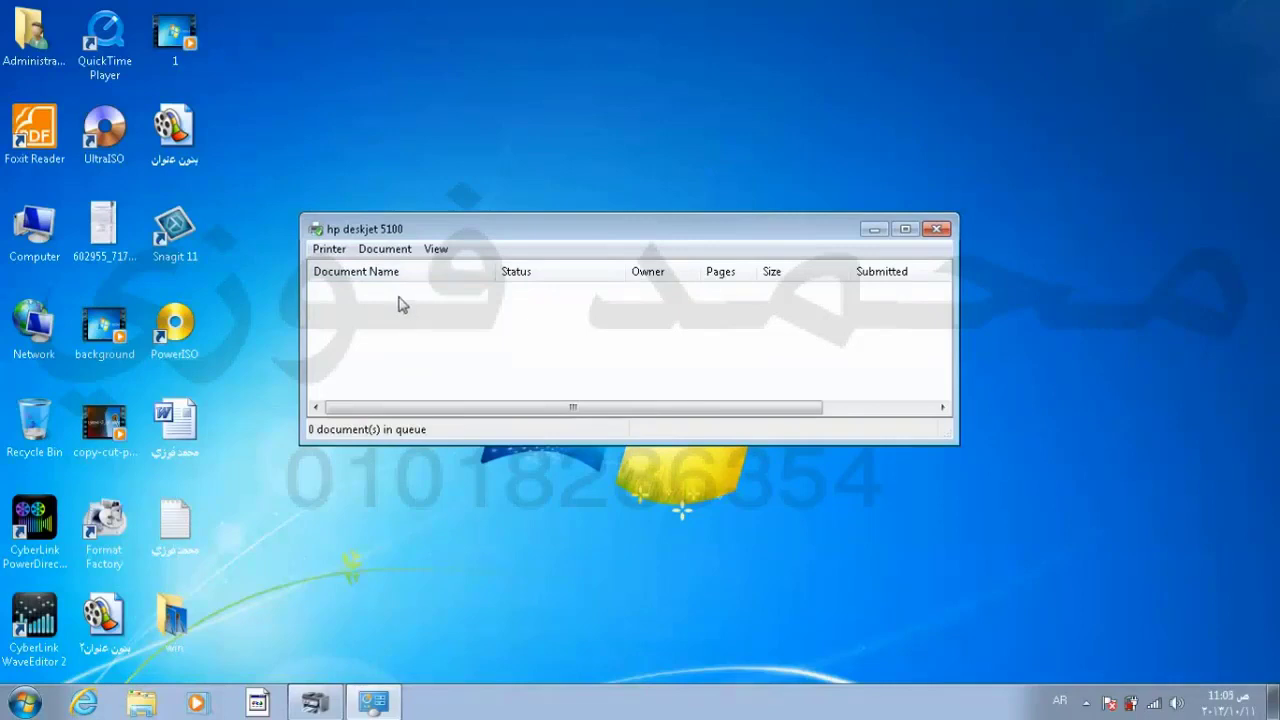
Step: Pause the hp deskjet 5100 printer, then resume printing
click(332, 249)
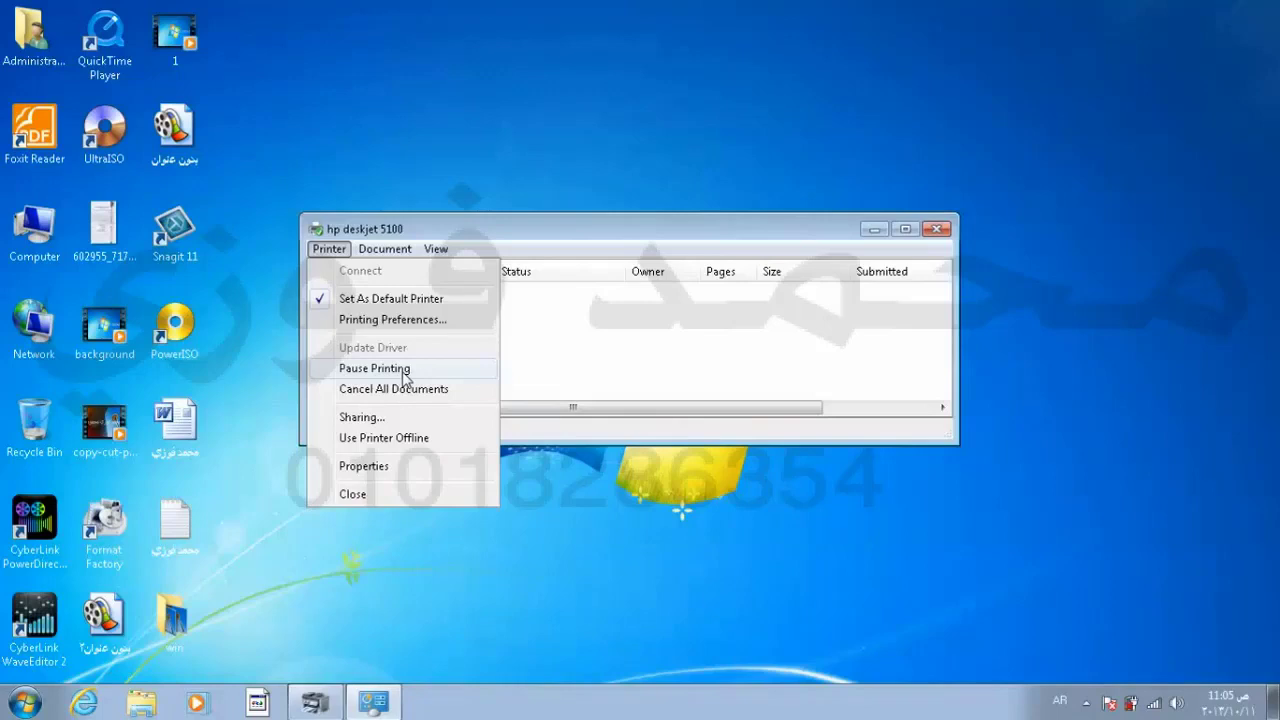
click(380, 372)
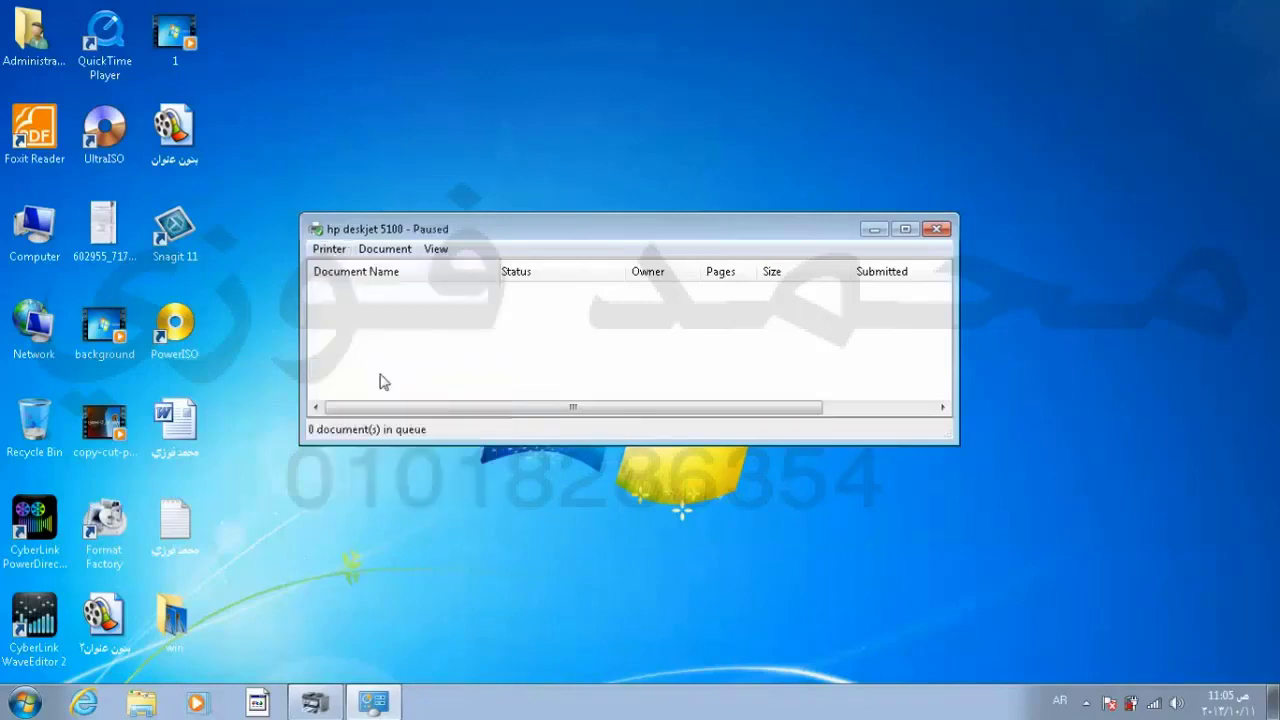
click(329, 249)
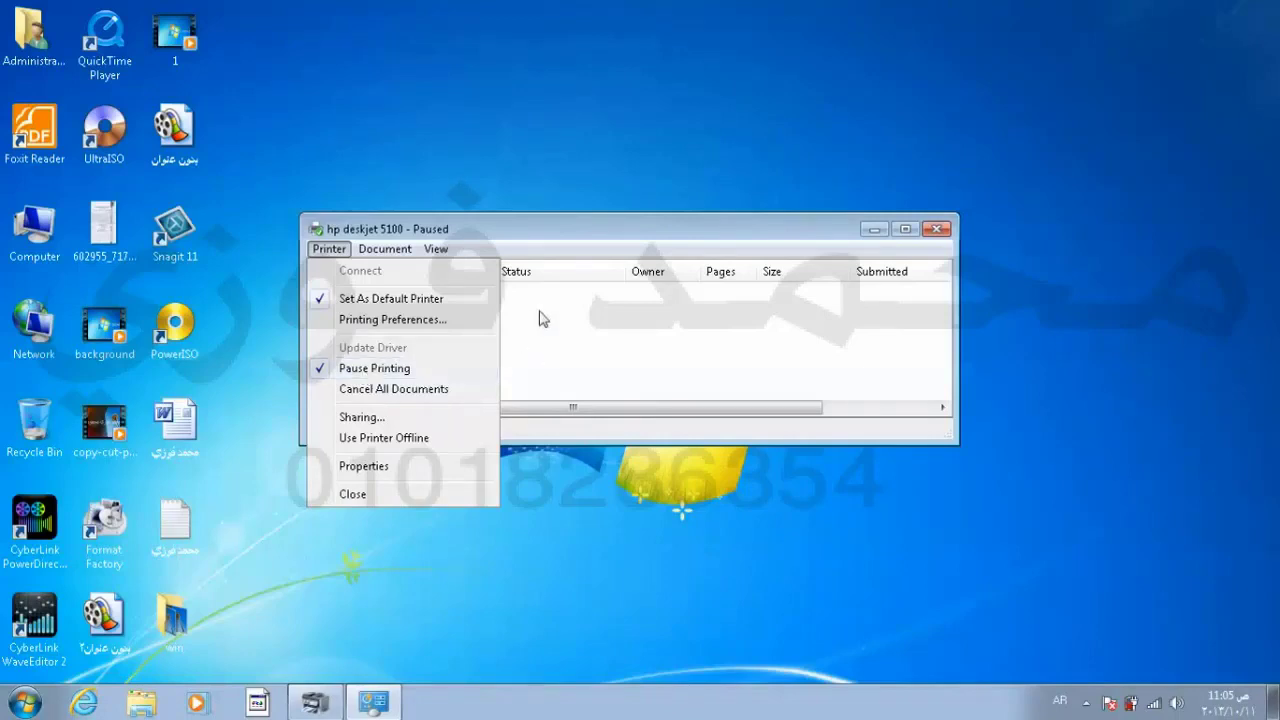
click(558, 354)
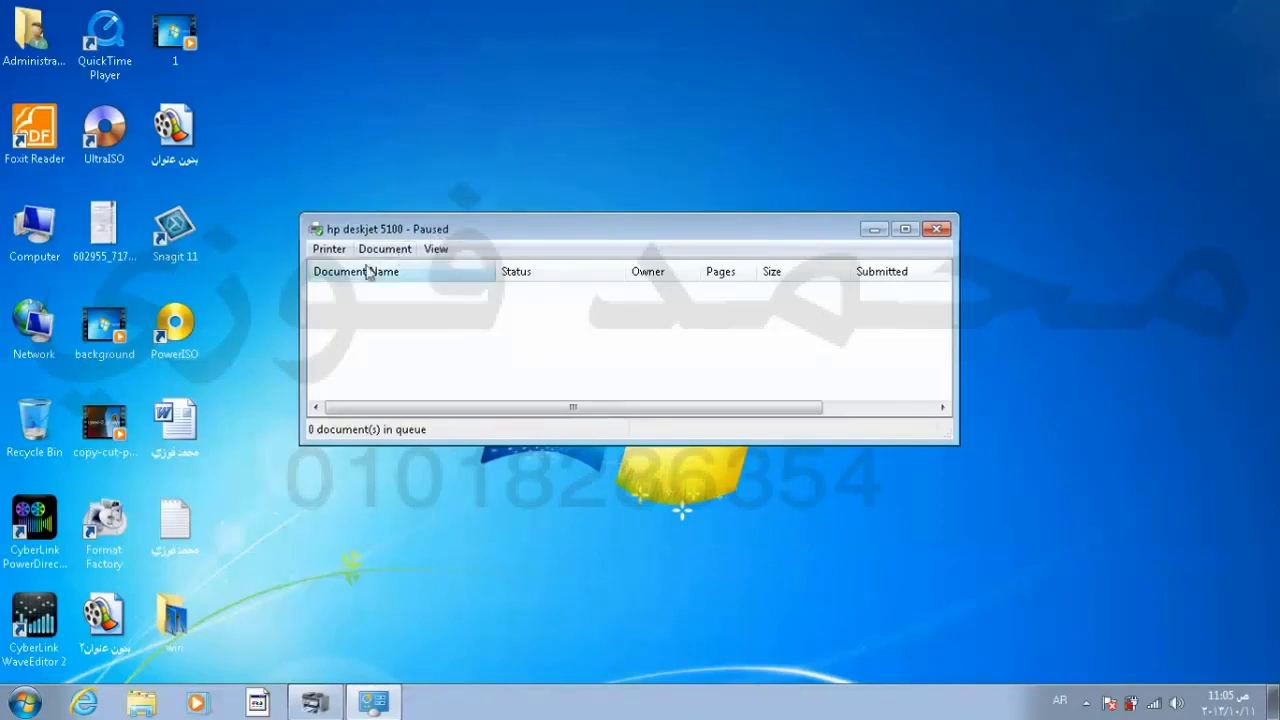
click(329, 249)
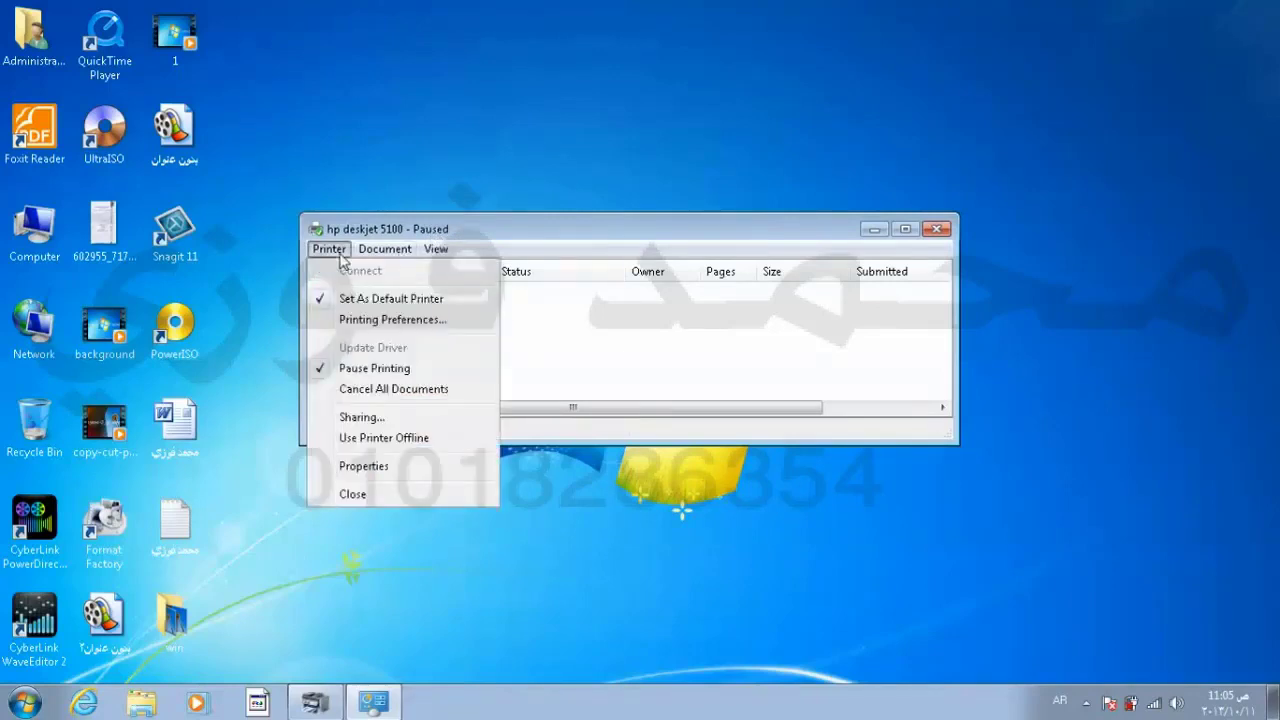
click(323, 369)
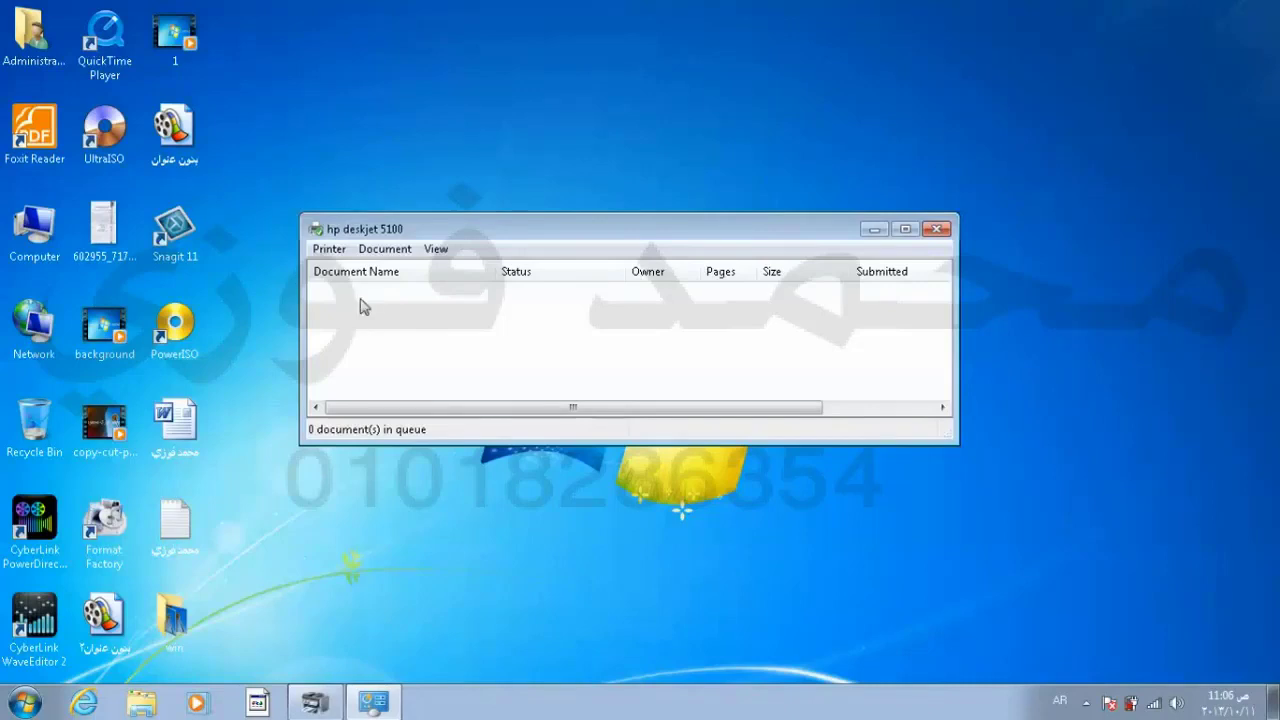
Step: Cancel all documents again, confirm Yes, and close the print queue window
click(329, 249)
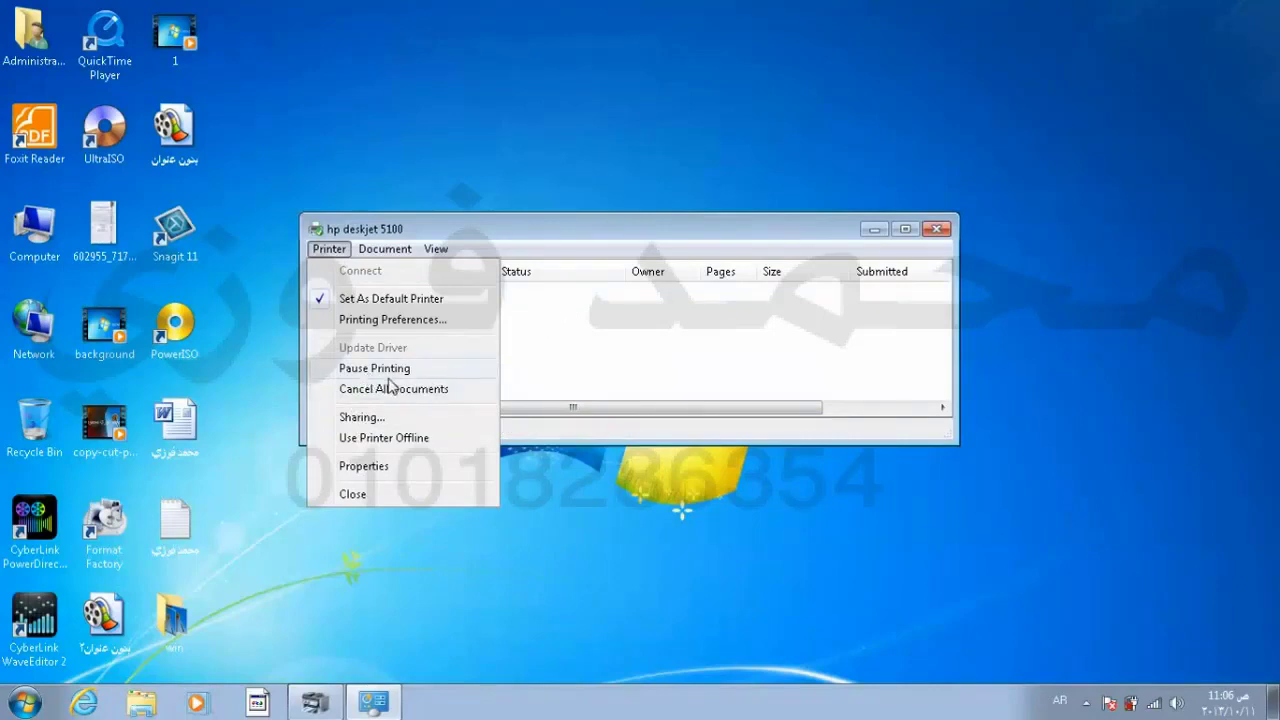
click(390, 389)
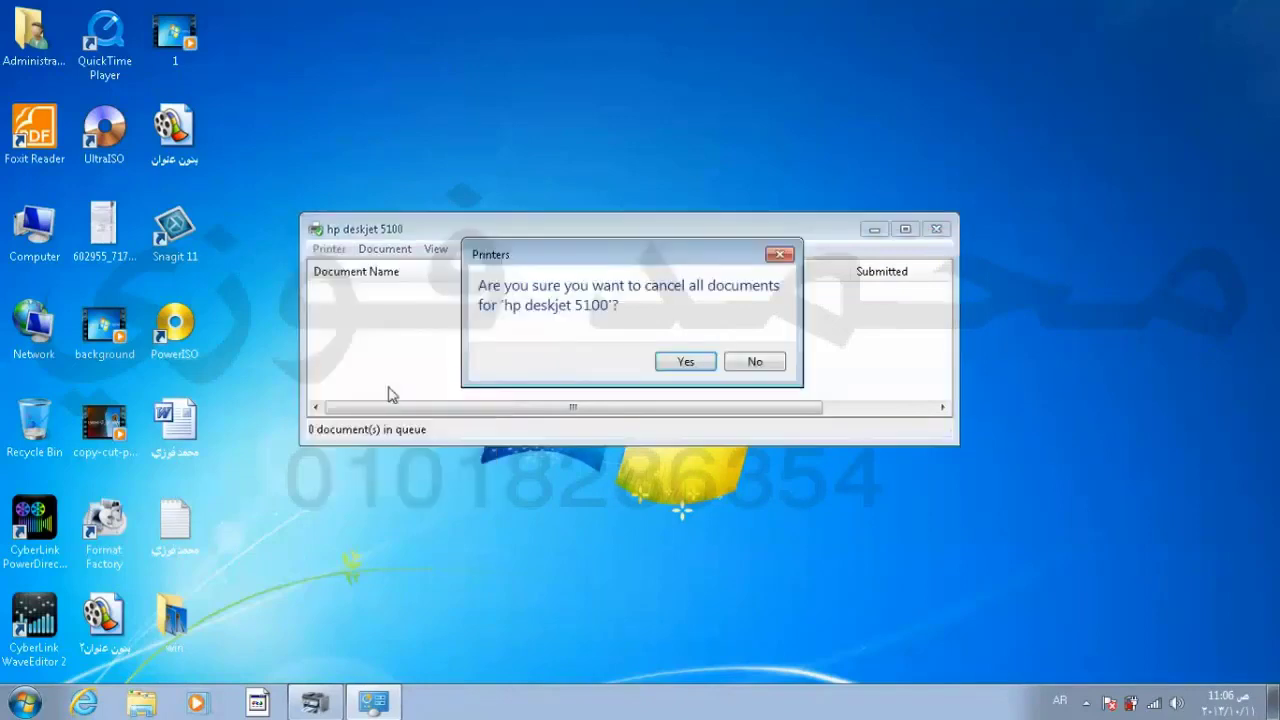
click(672, 364)
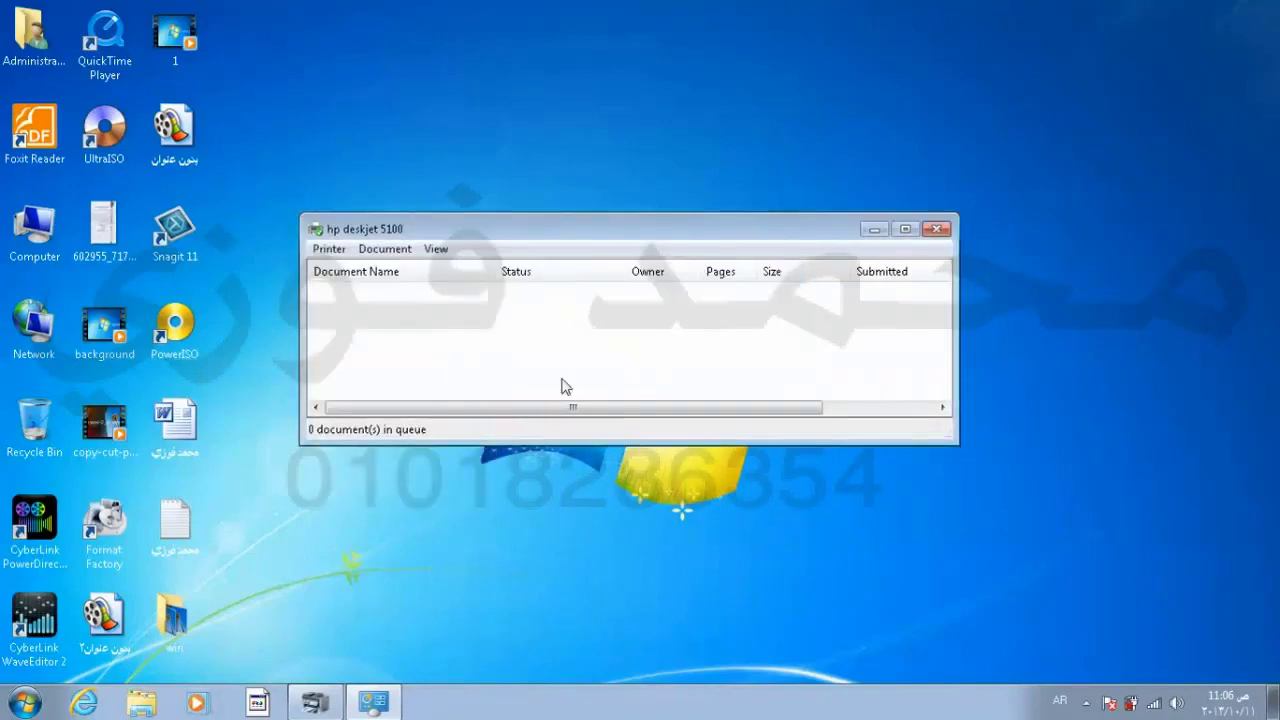
click(327, 249)
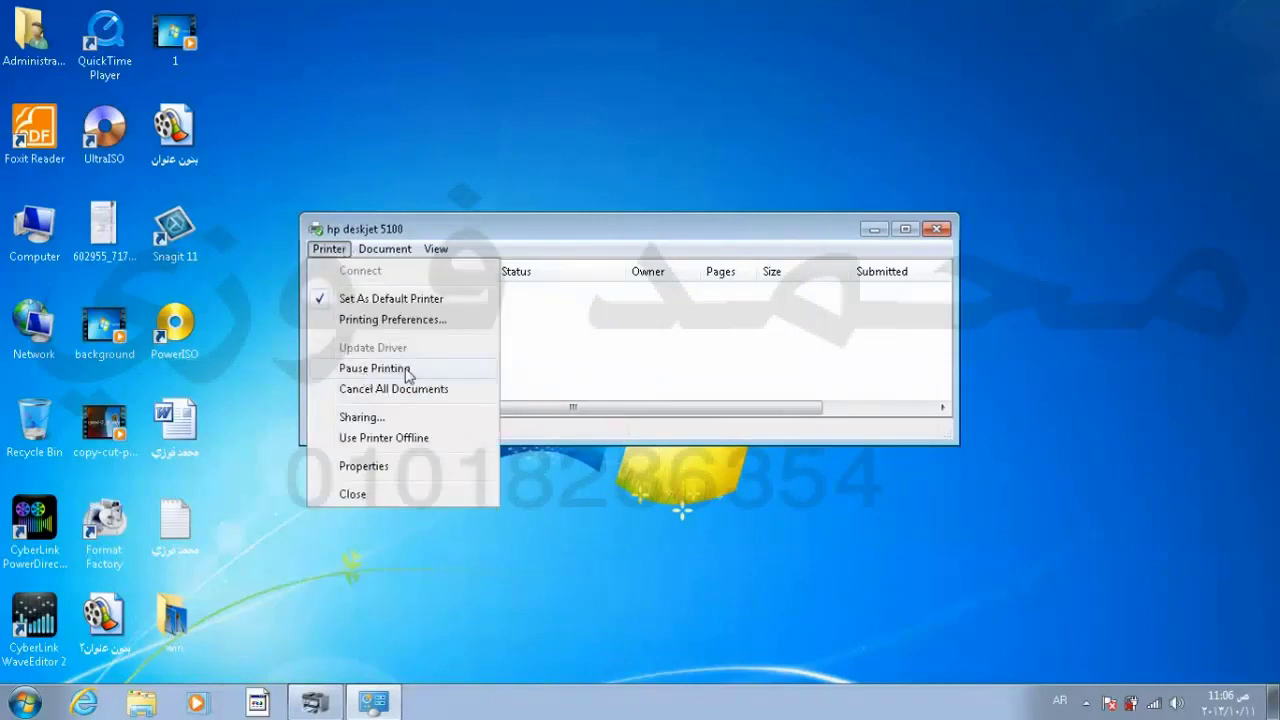
click(559, 352)
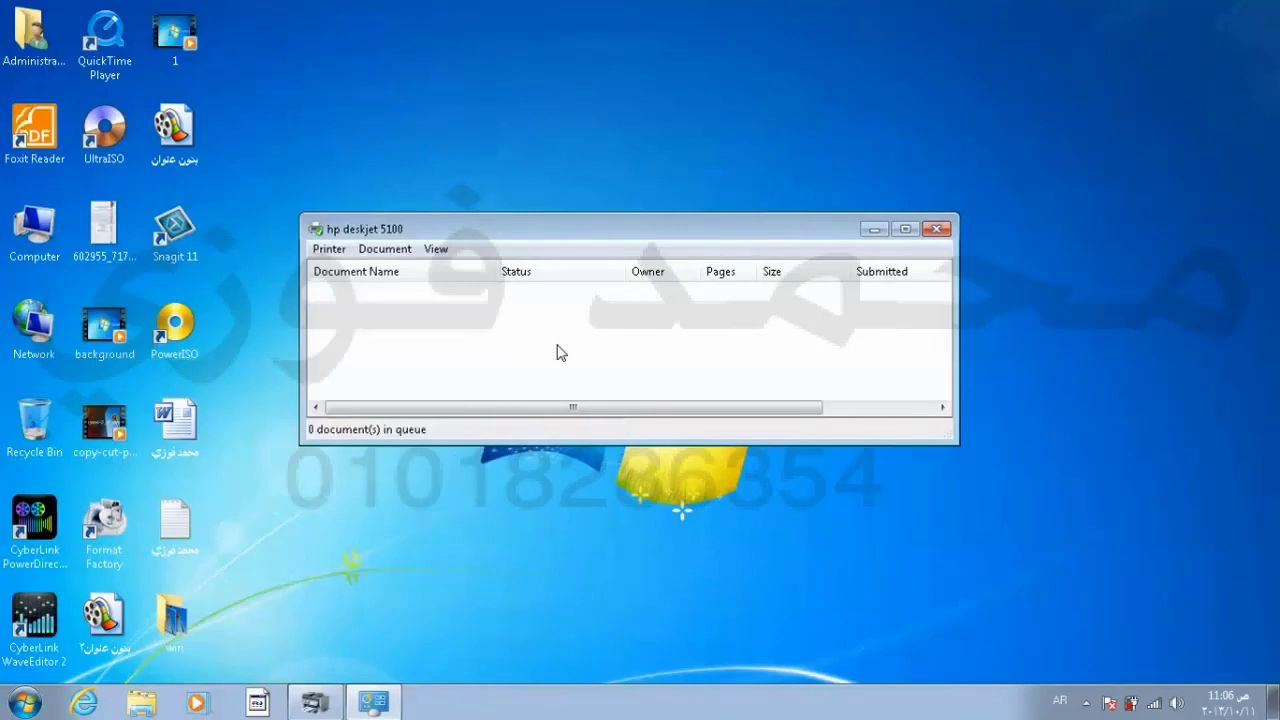
click(934, 229)
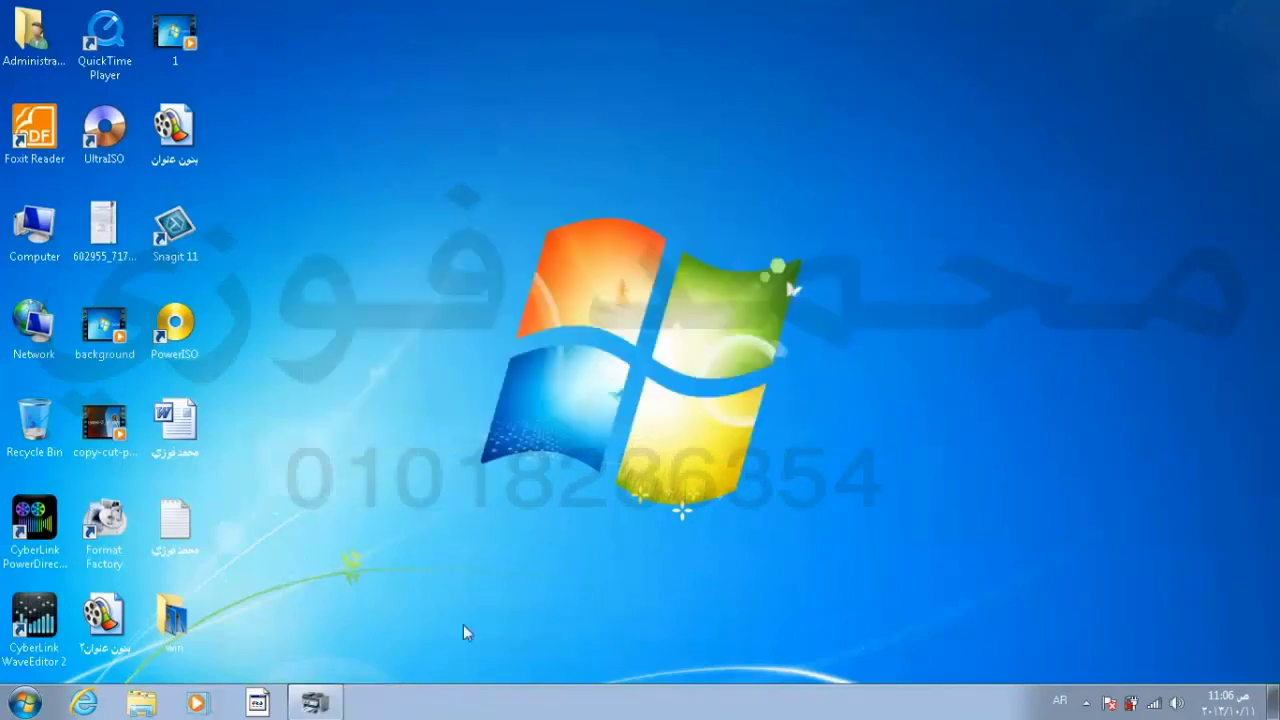
Step: Return to Devices and Printers, set Microsoft XPS Document Writer as default, then select hp deskjet 5100
click(316, 704)
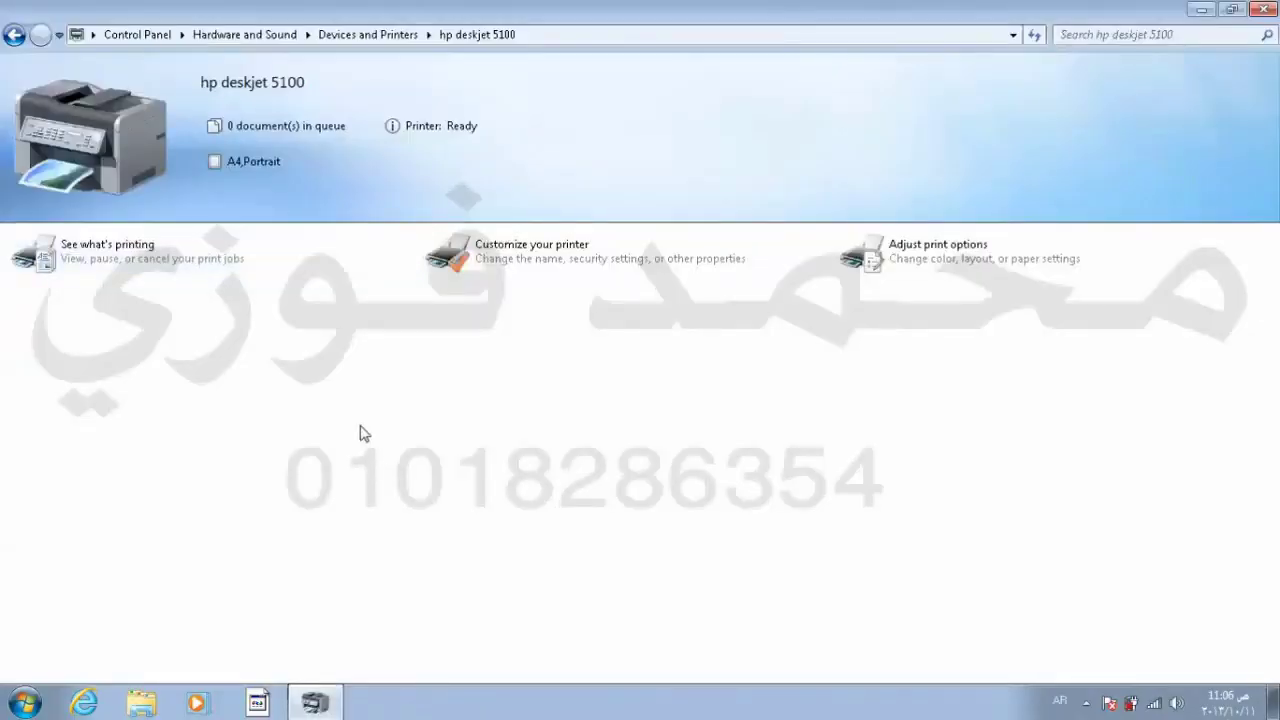
click(14, 34)
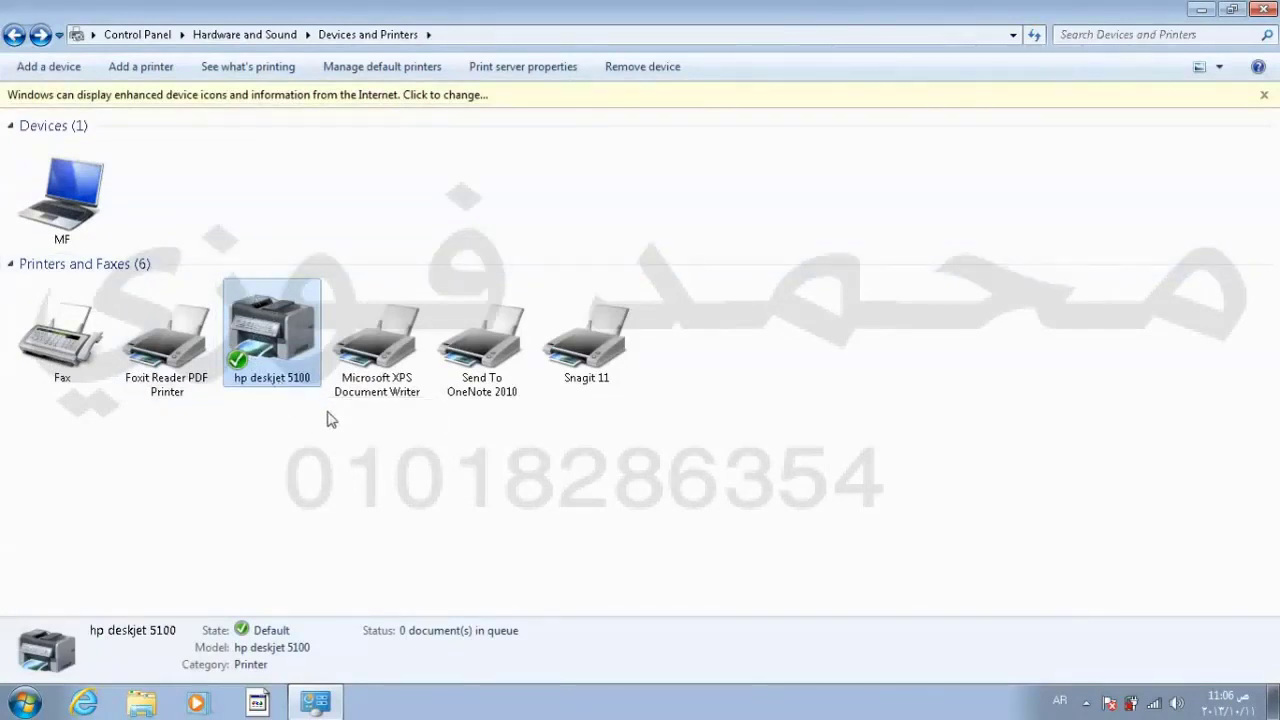
click(385, 366)
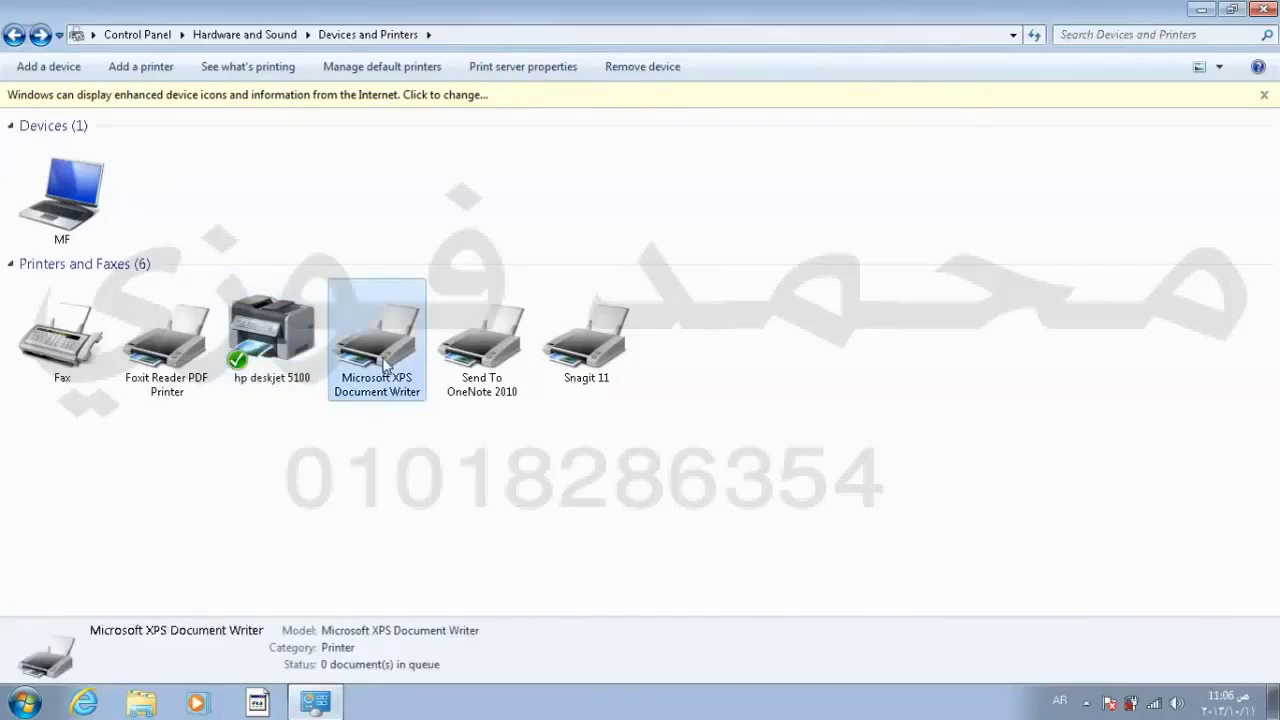
right_click(385, 366)
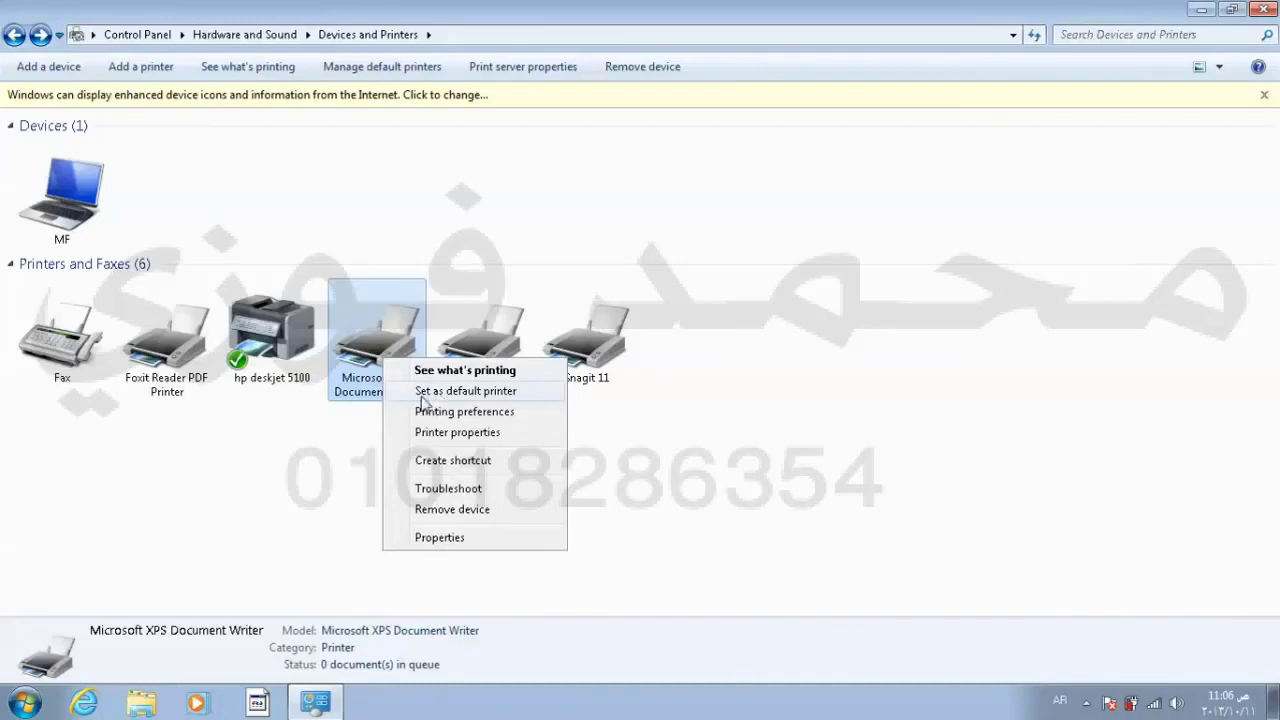
click(470, 395)
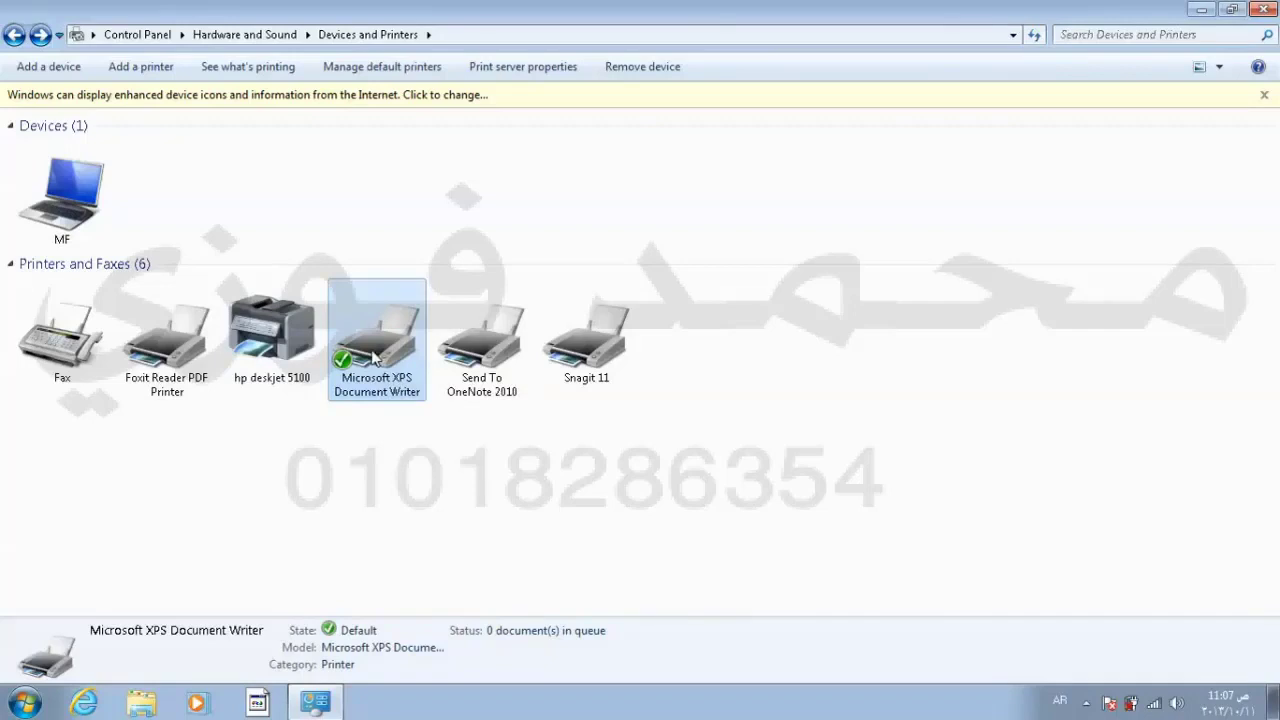
click(281, 340)
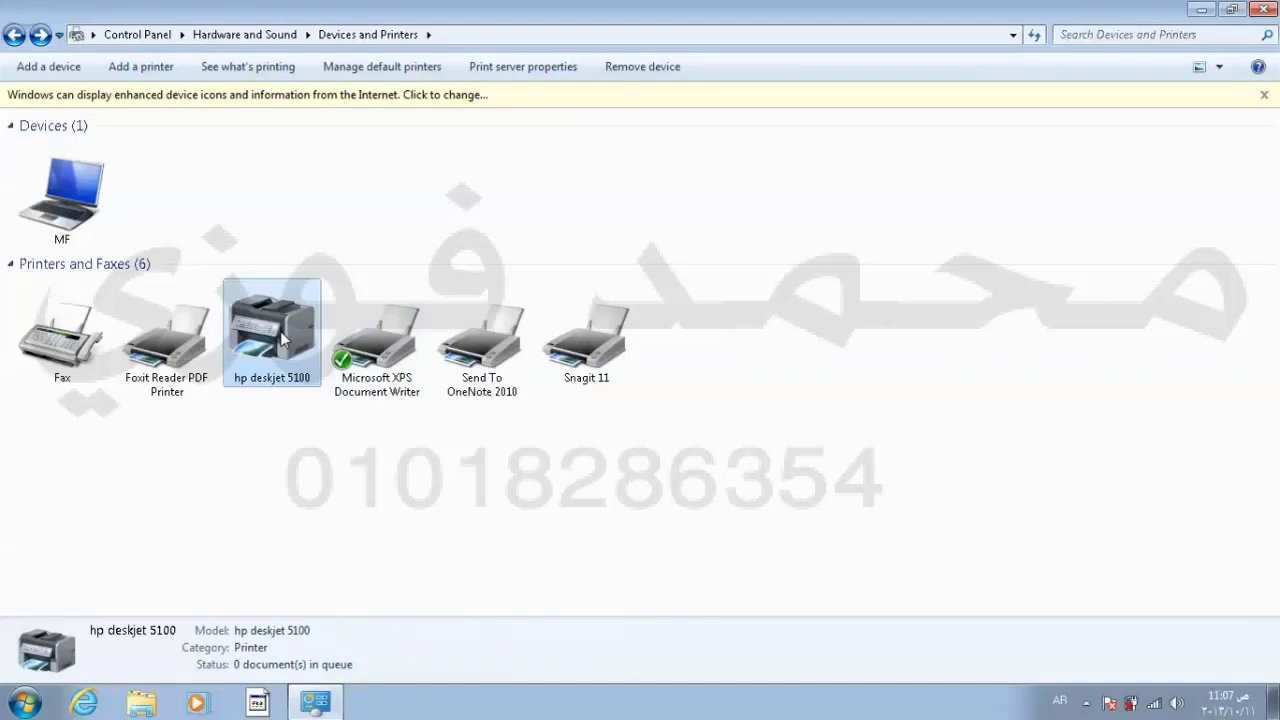
Step: Remove the hp deskjet 5100 printer from Devices and Printers and confirm the removal
click(643, 74)
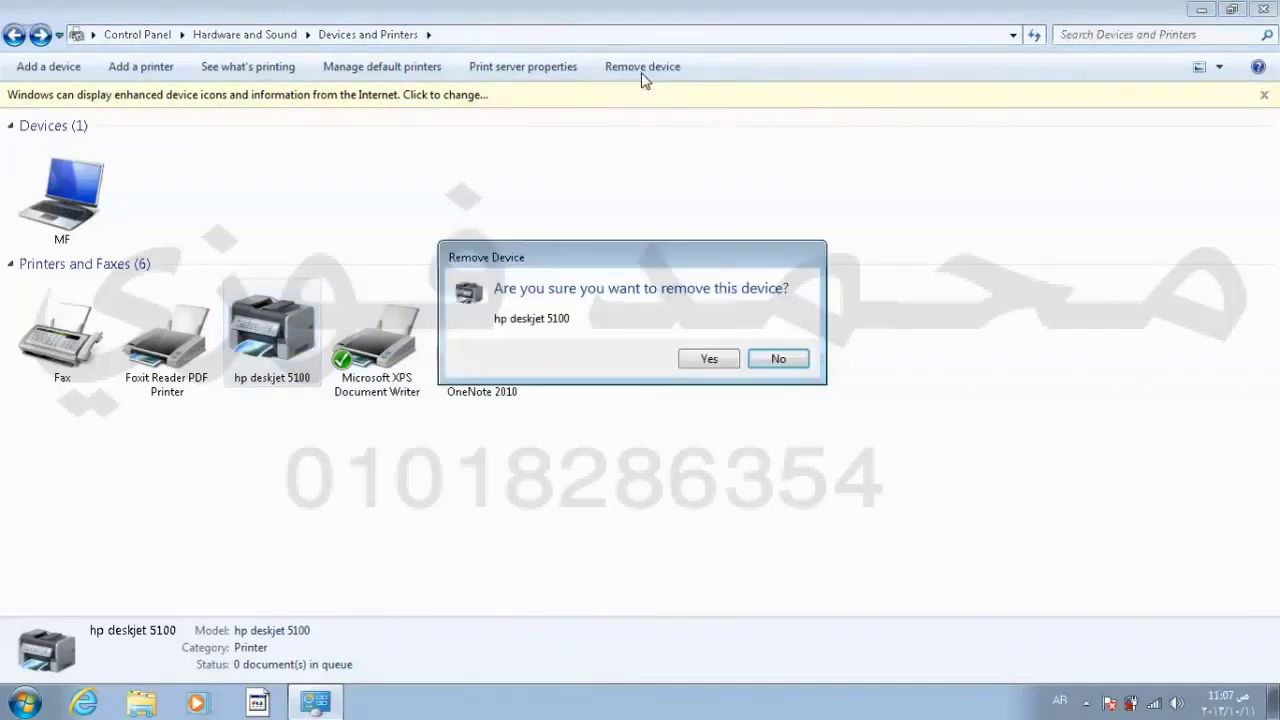
click(708, 359)
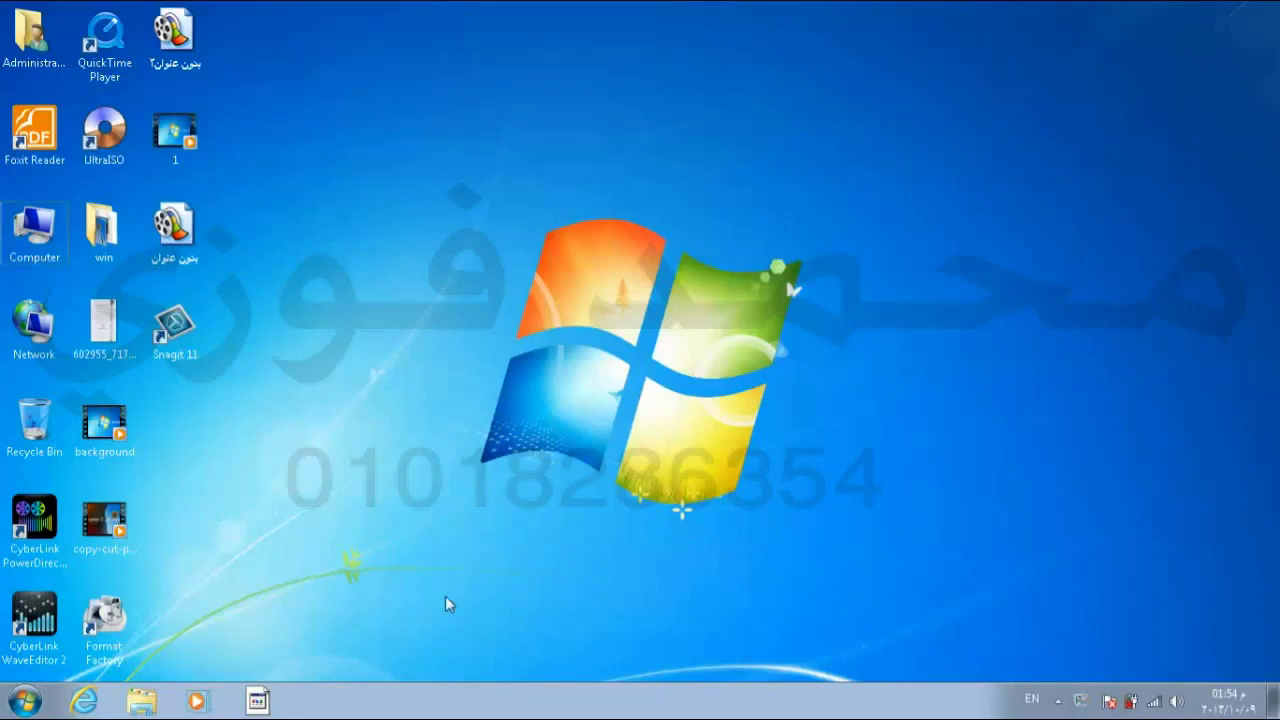
Step: Open Help and Support from Start, move its window to the centre, and switch input to English
click(25, 700)
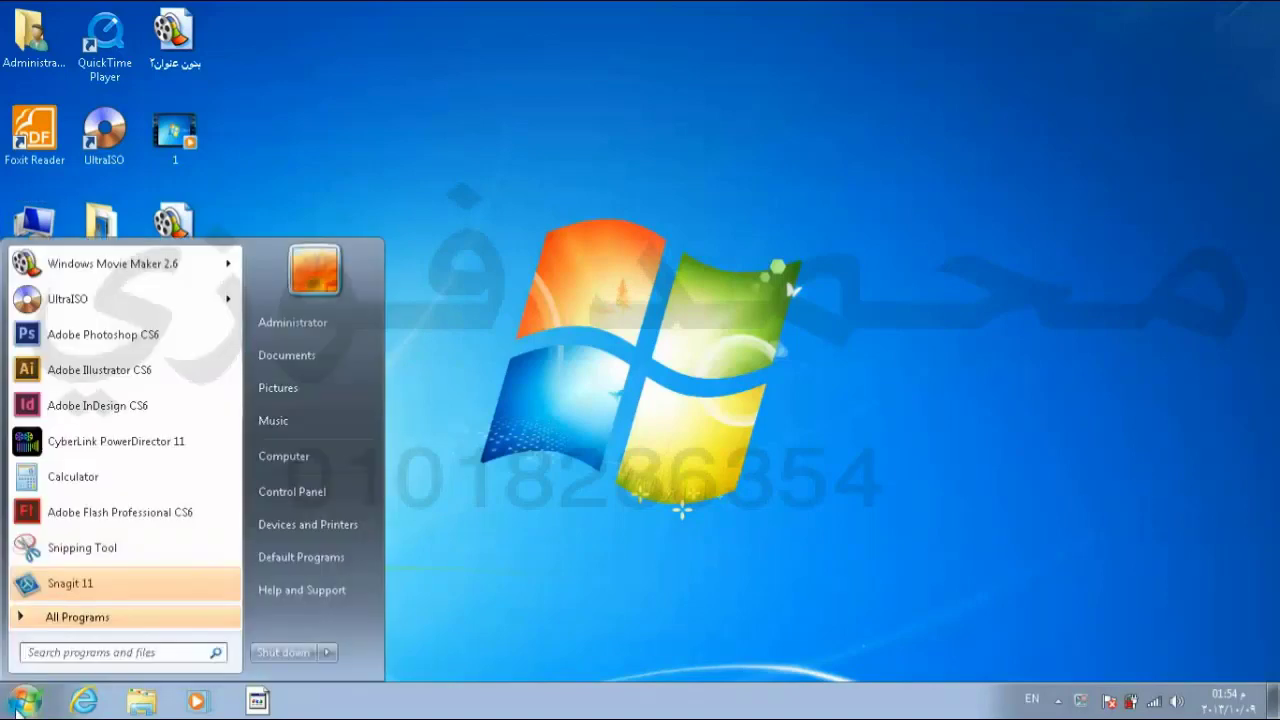
click(268, 593)
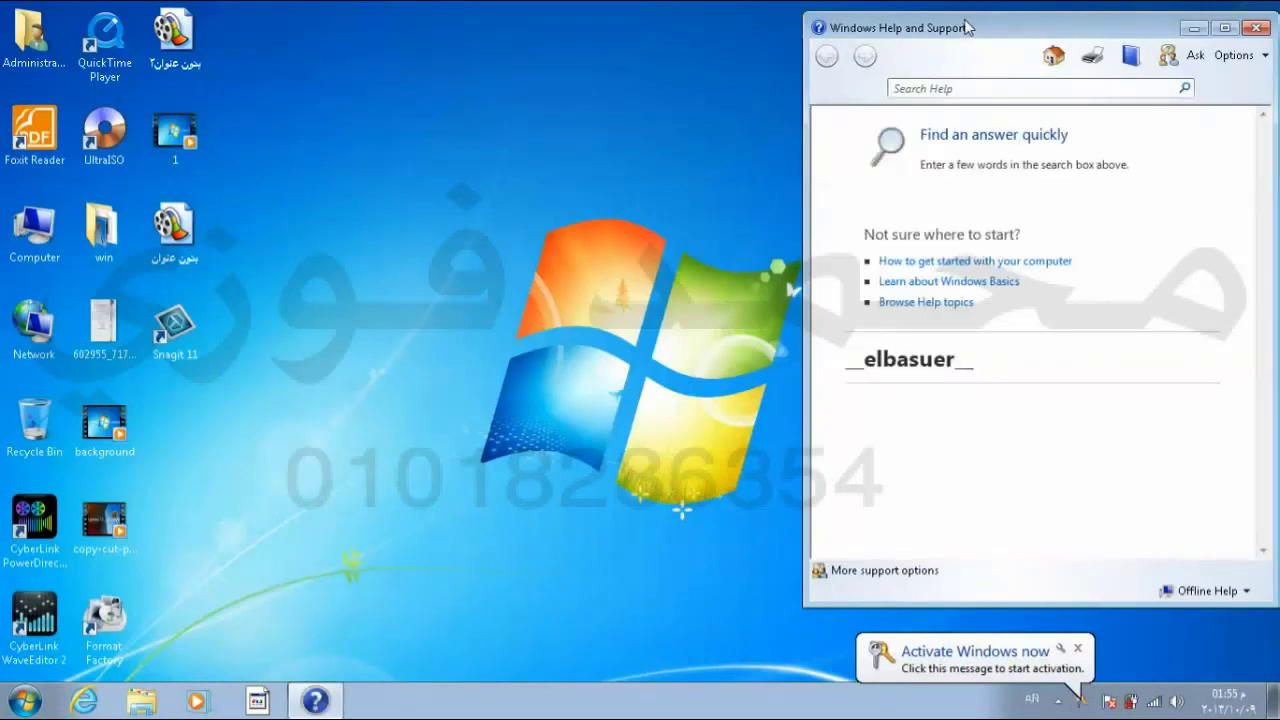
drag(967, 27, 608, 53)
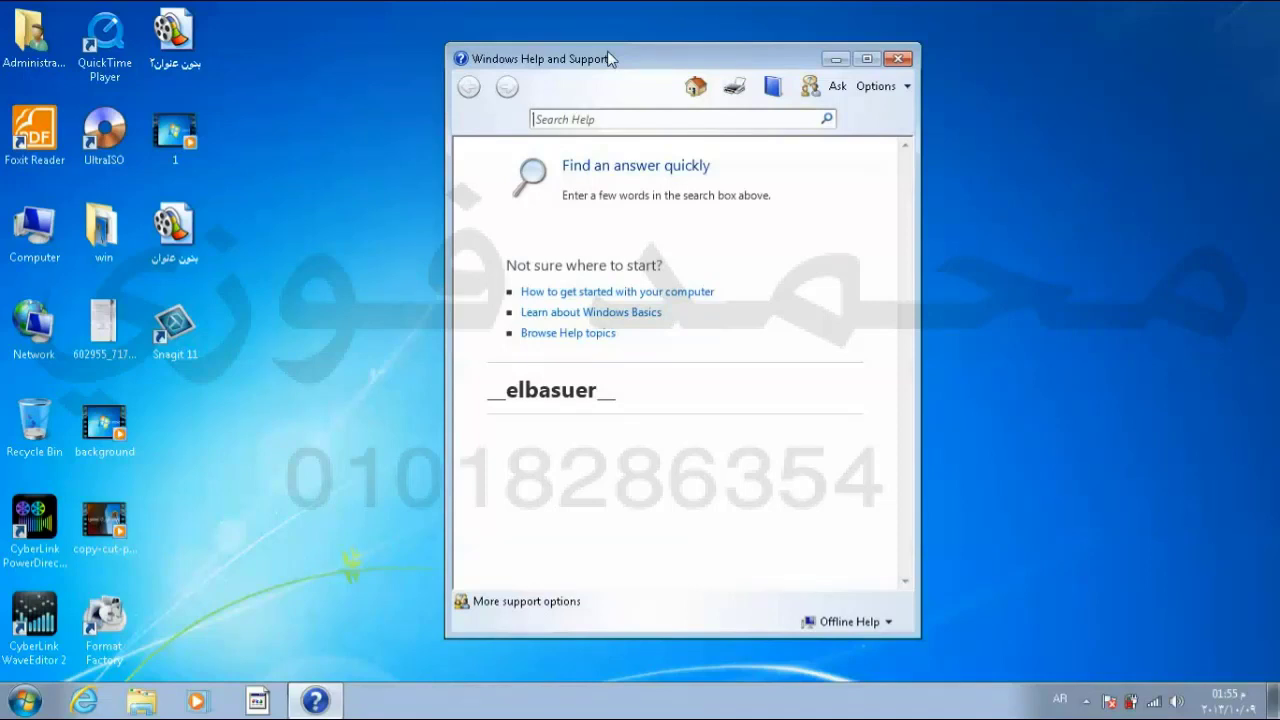
key(alt+shift)
Step: Search Windows Help for 'delete file'
click(598, 116)
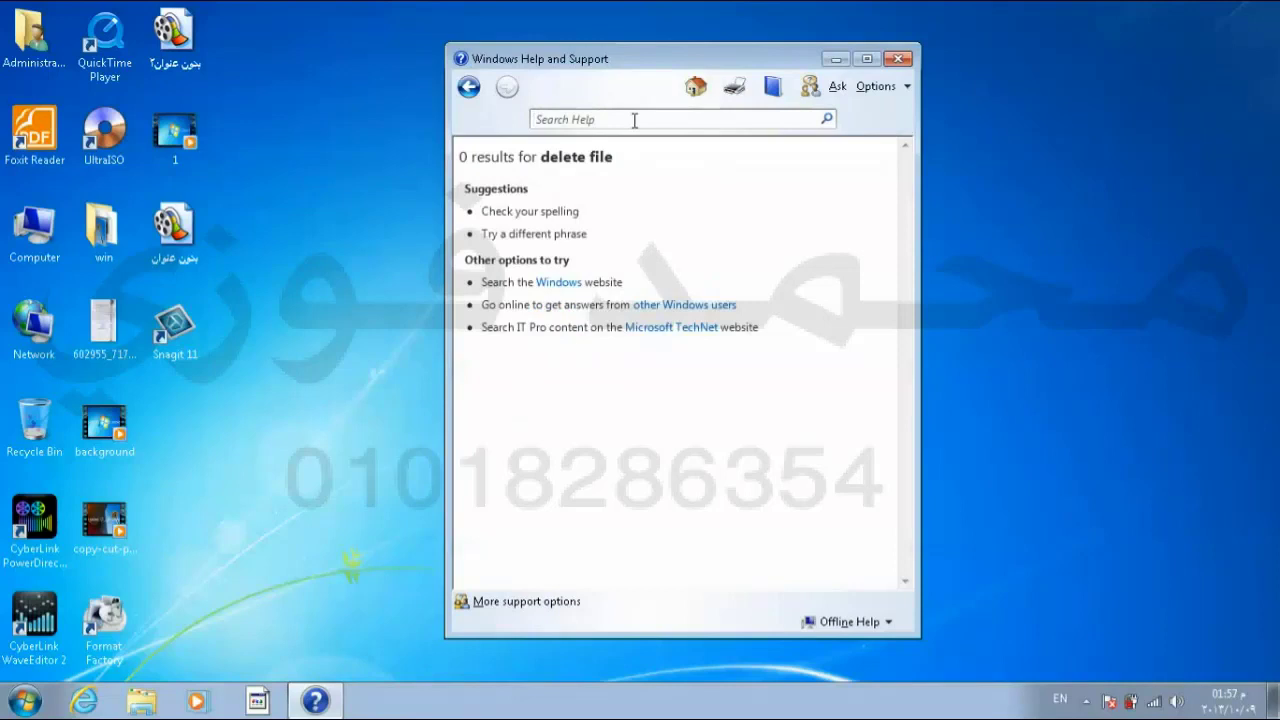
text(delete file)
click(828, 120)
Step: Browse to Files, folders, and libraries > Deleting > Delete a file or folder and scroll the article
click(772, 97)
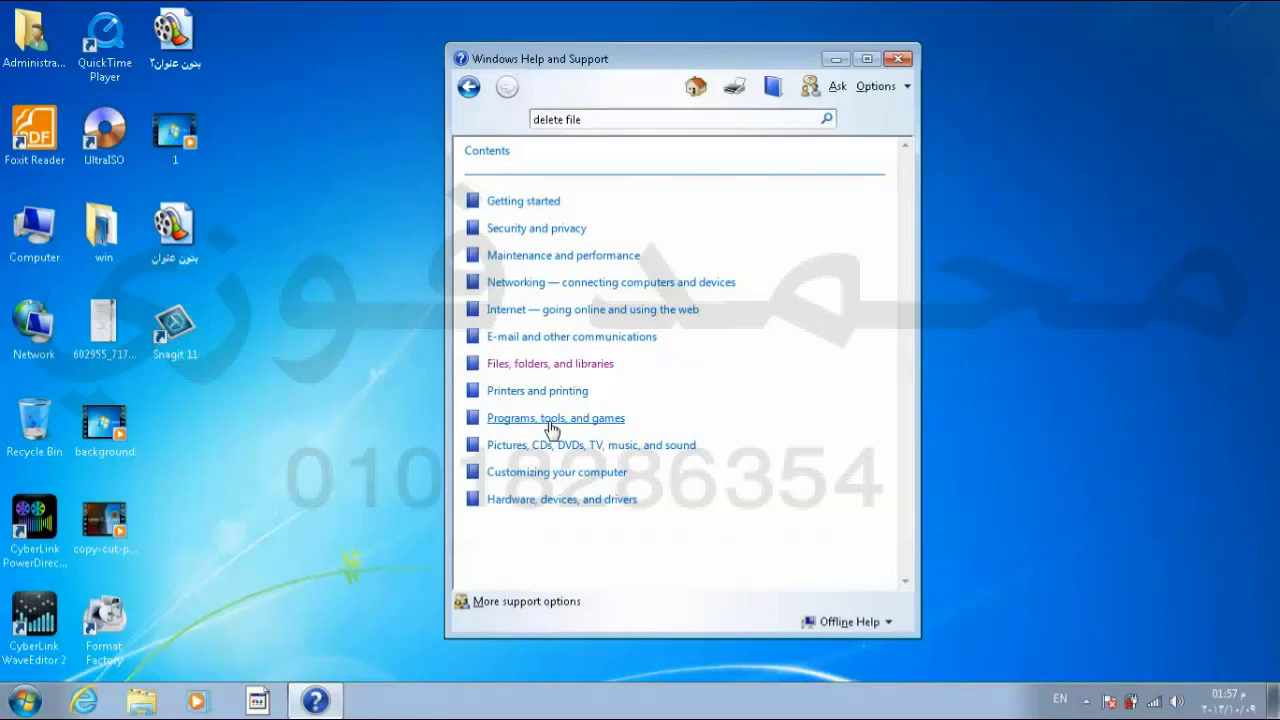
click(559, 365)
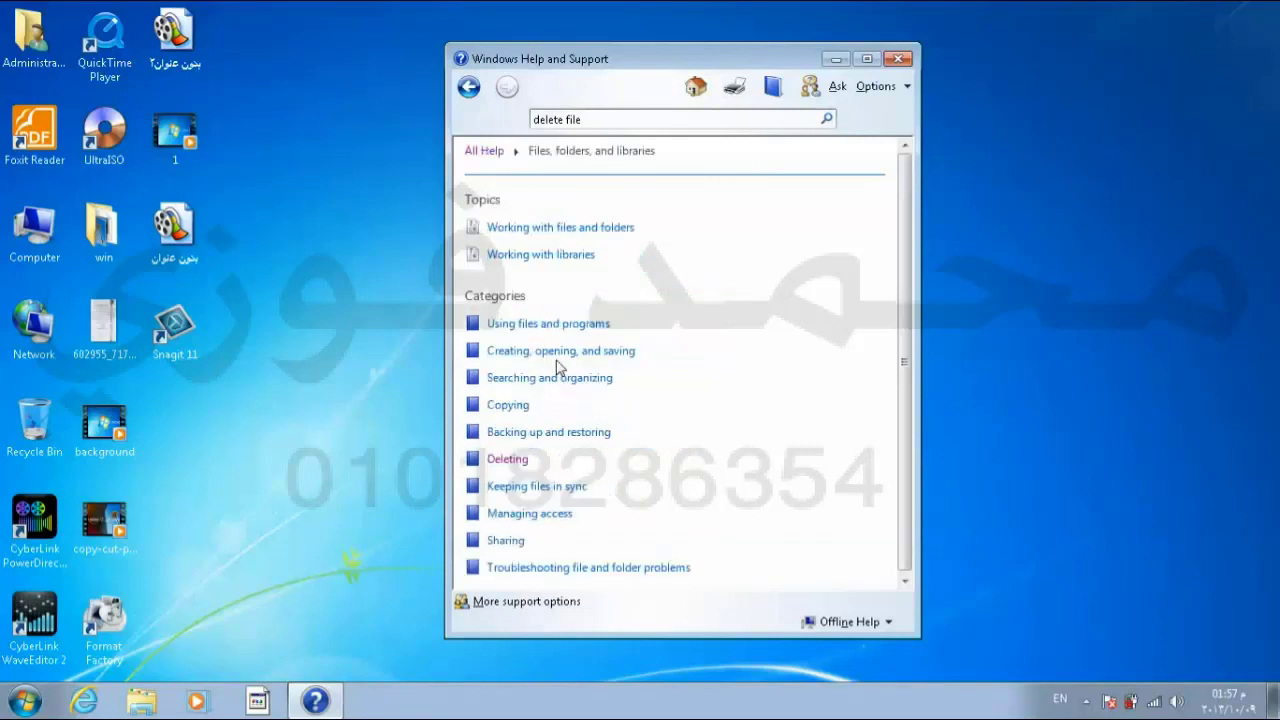
click(518, 461)
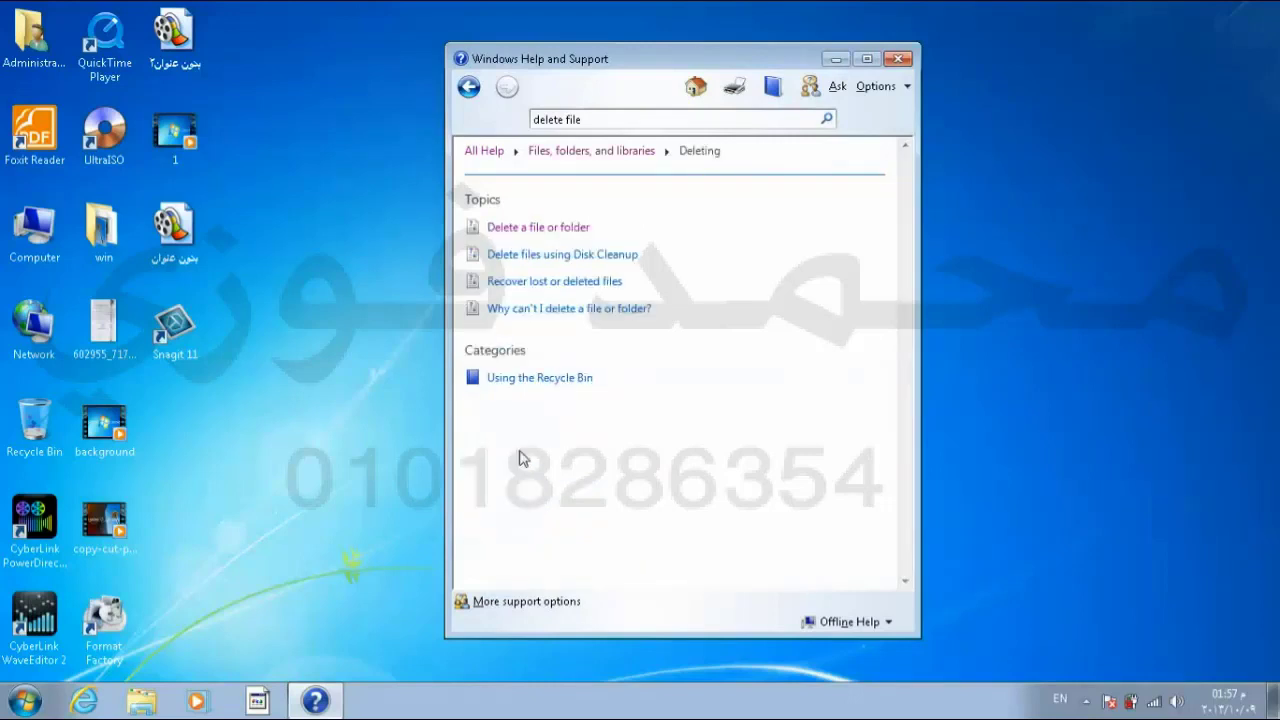
click(572, 230)
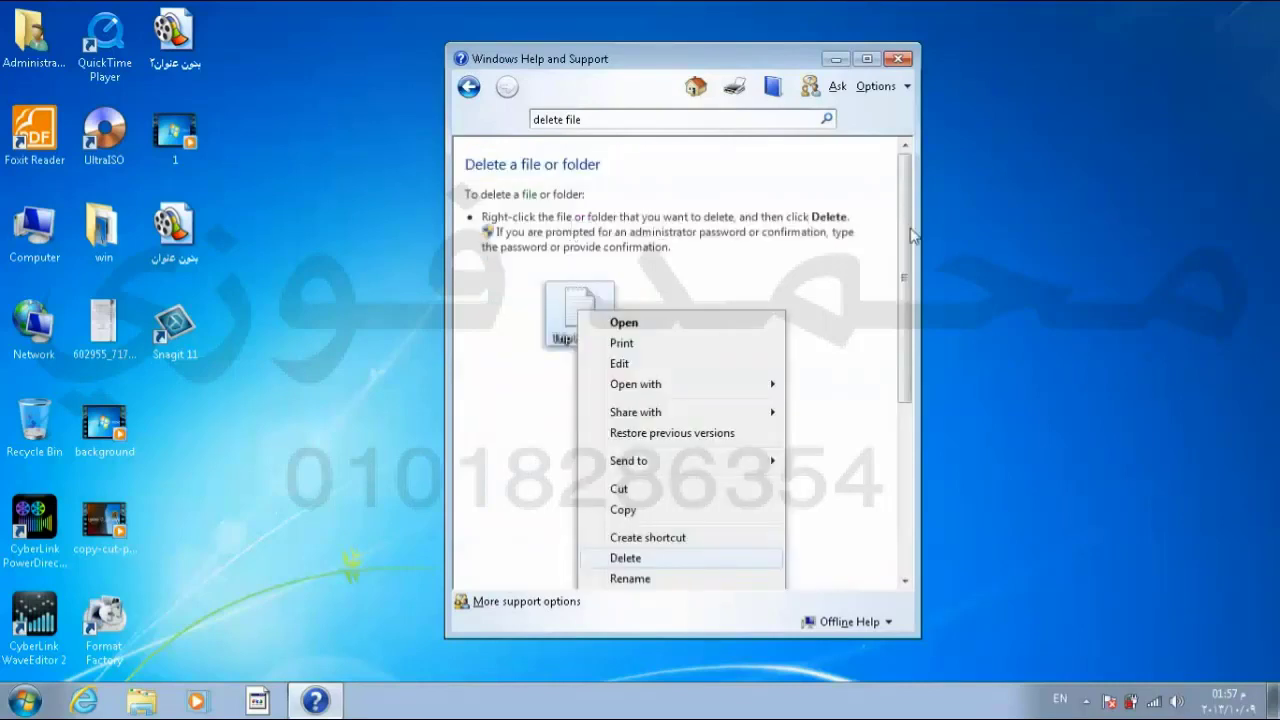
drag(908, 238, 912, 200)
click(627, 119)
Step: Rerun the 'delete file' search, then return to the Browse Help contents list
key(Return)
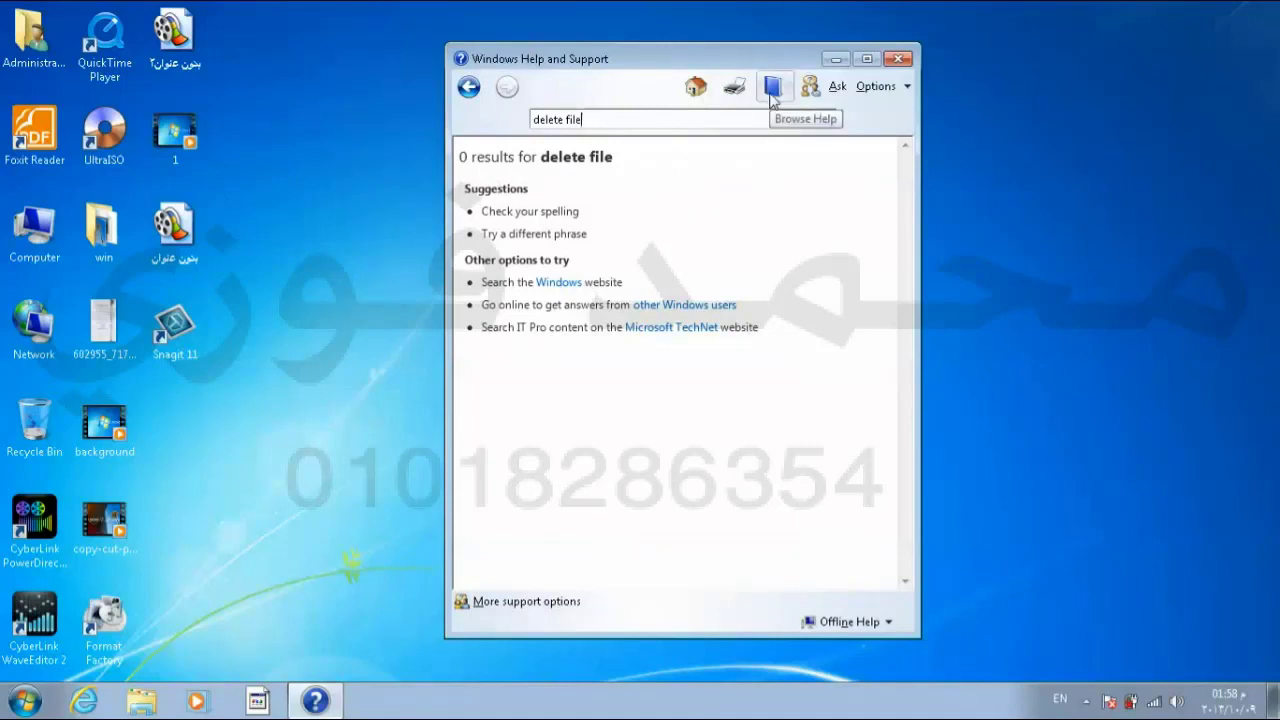
click(772, 90)
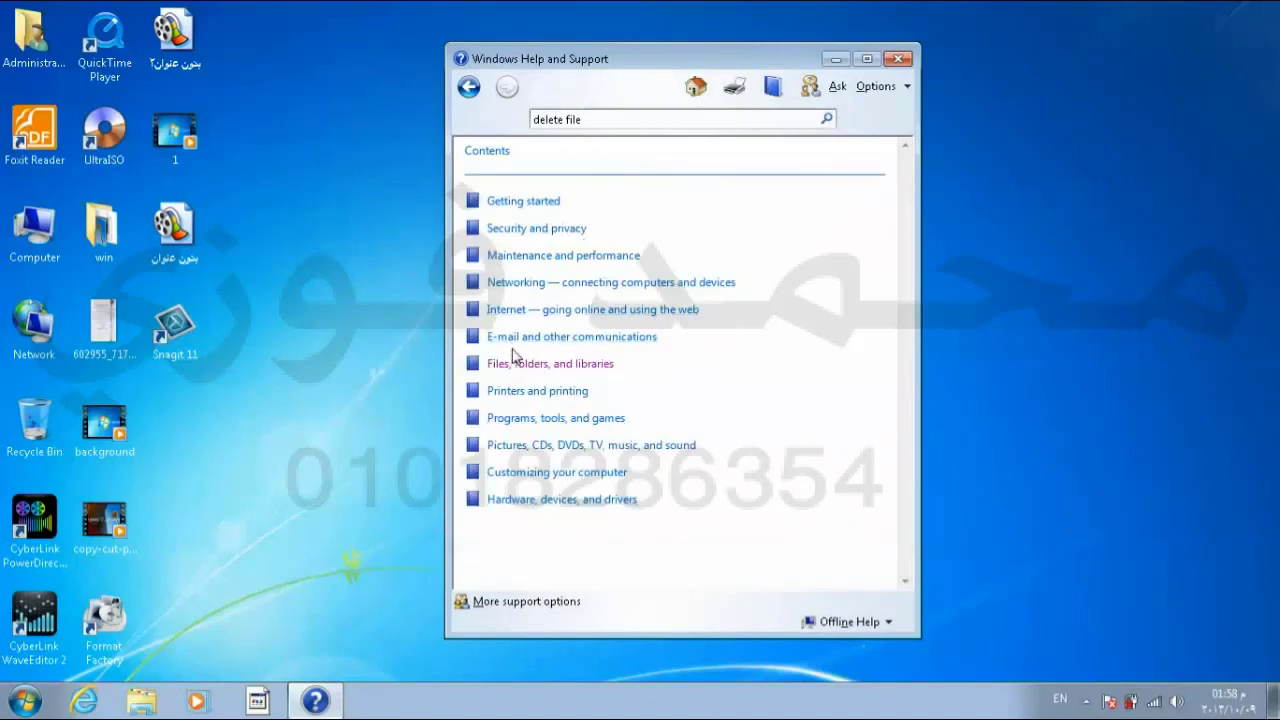
Step: Open the Networking — connecting computers and devices category and scroll through its topics
click(541, 285)
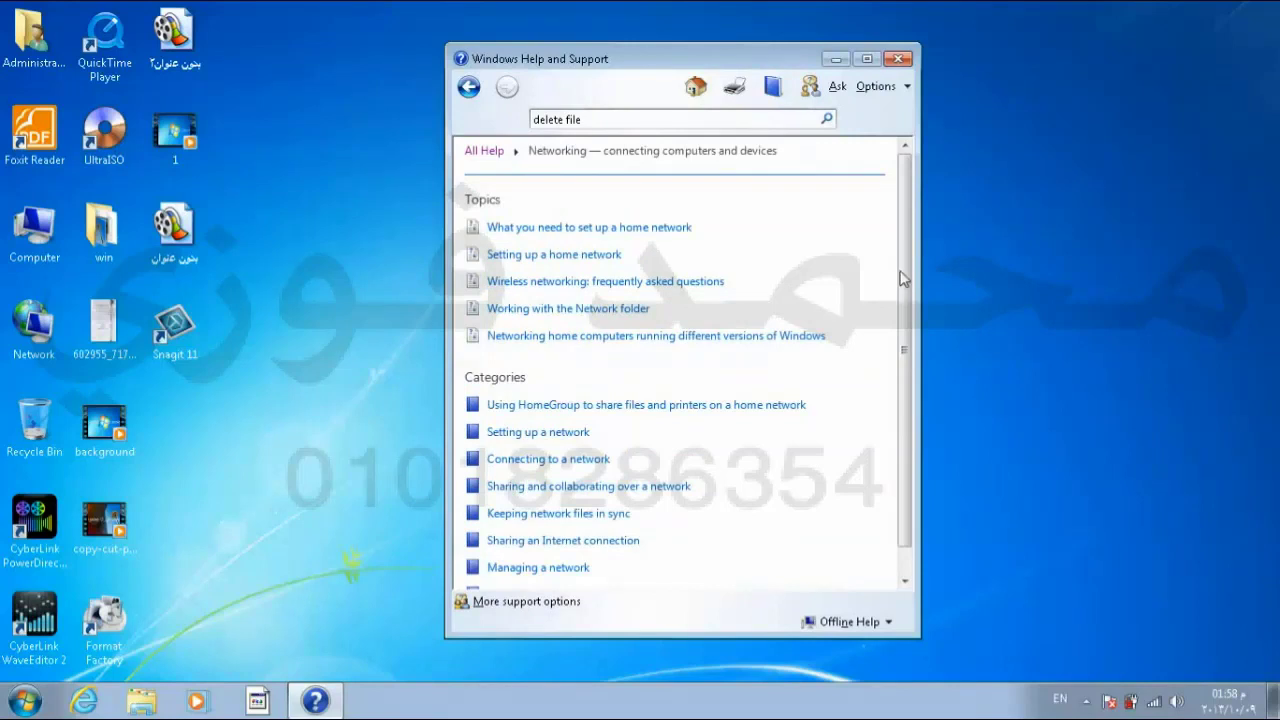
drag(903, 278, 890, 355)
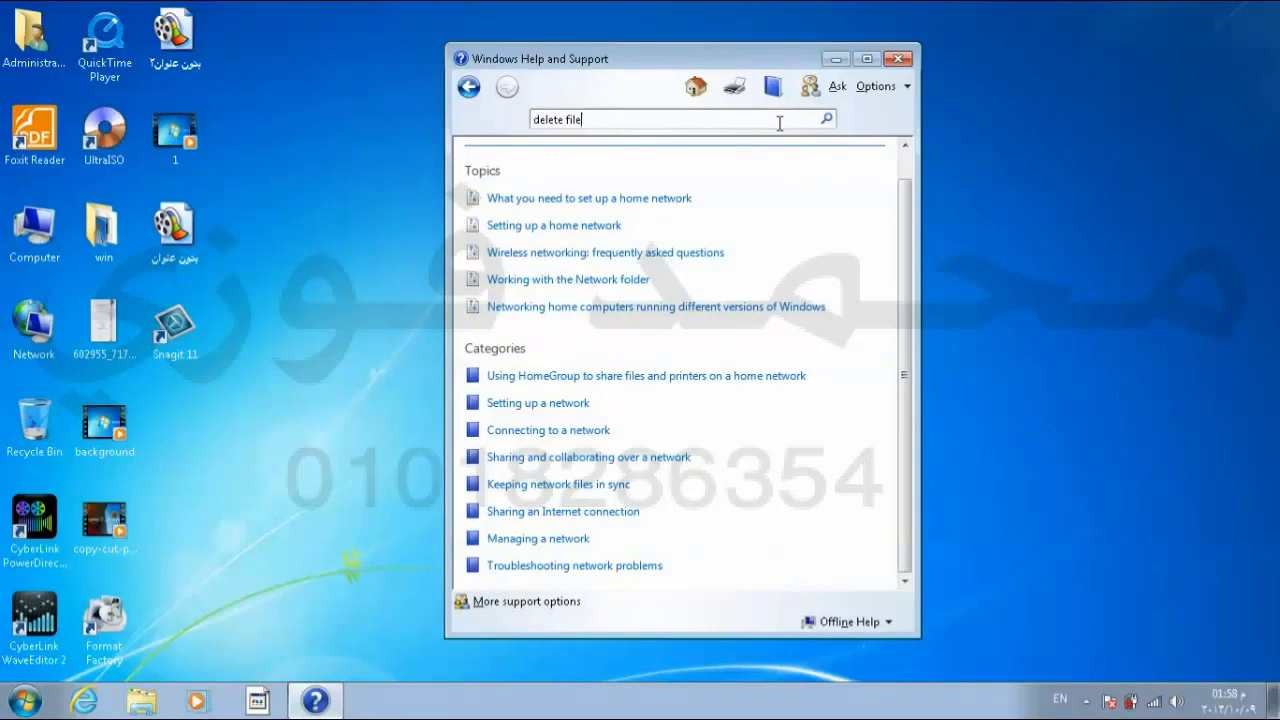
Step: Retype 'file' to search Help for 'delete file' again, then close Help and Support
key(ctrl+shift+Left)
text(file)
click(827, 119)
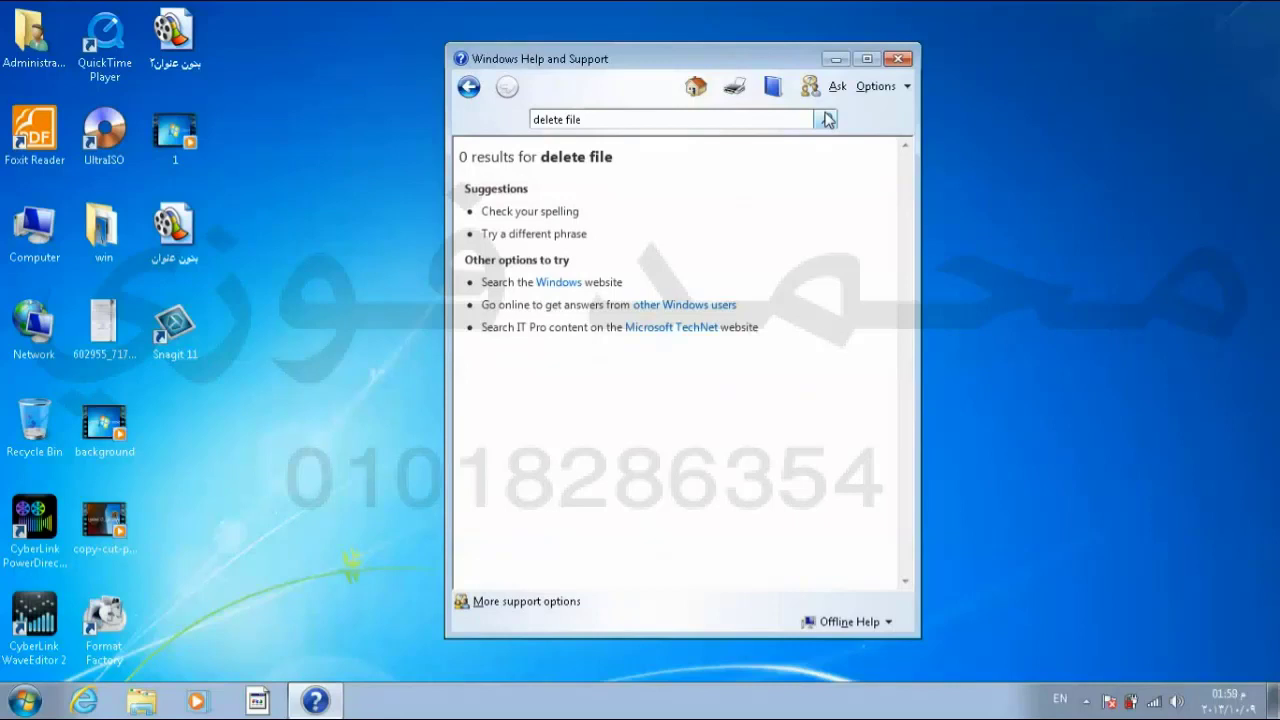
click(895, 60)
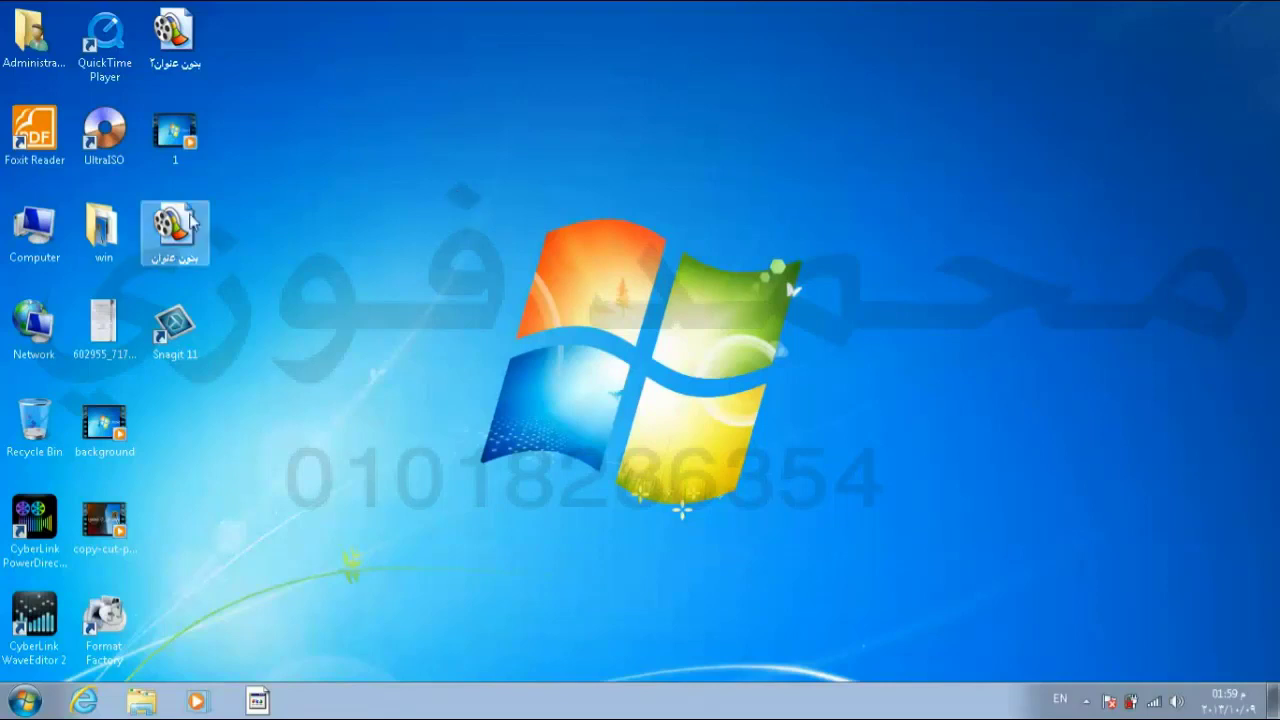
Step: Show the context menu for the Computer icon on the desktop
right_click(40, 244)
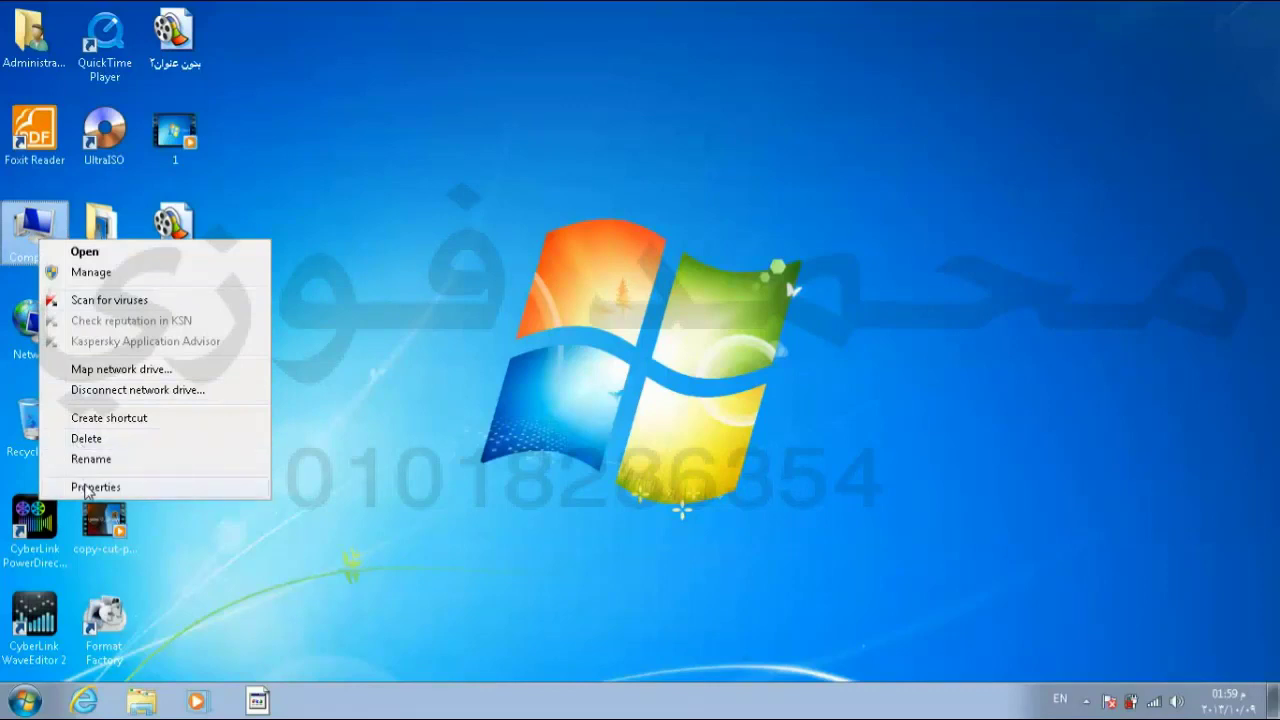
Step: Open Computer Properties to see the System page (Windows 7 Ultimate, 2.00 GB RAM), then close it
click(95, 487)
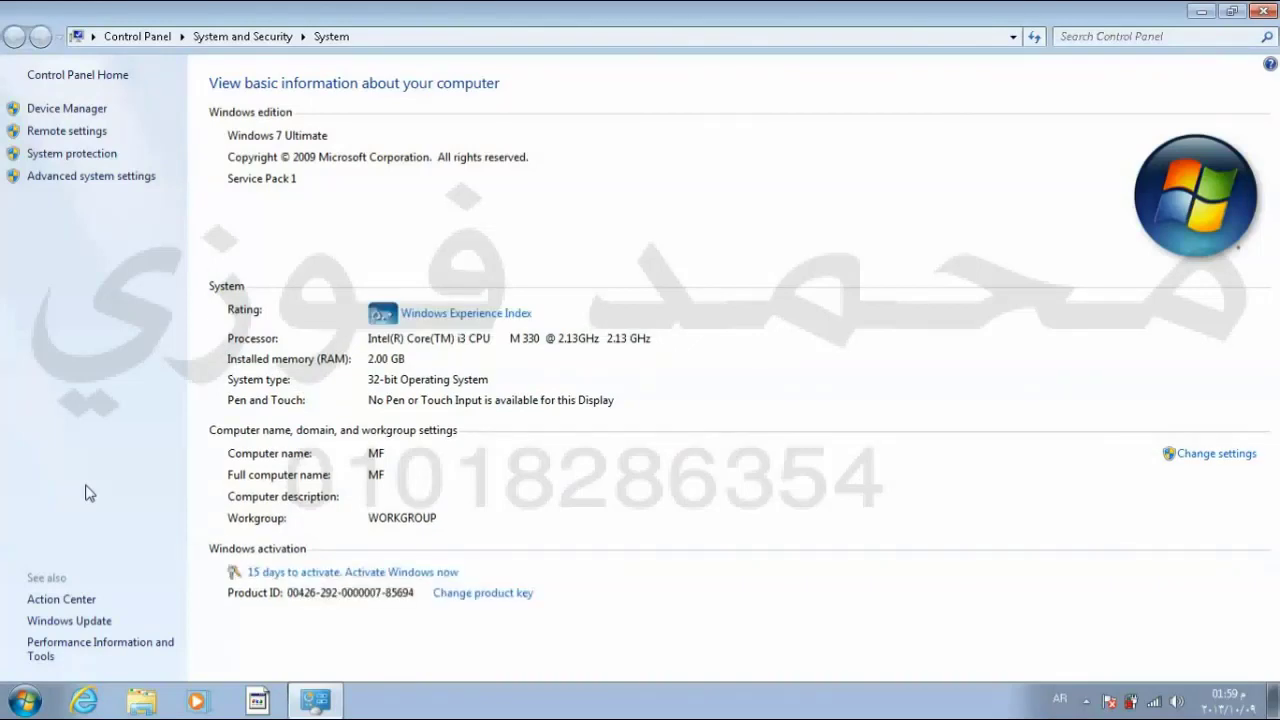
click(1266, 11)
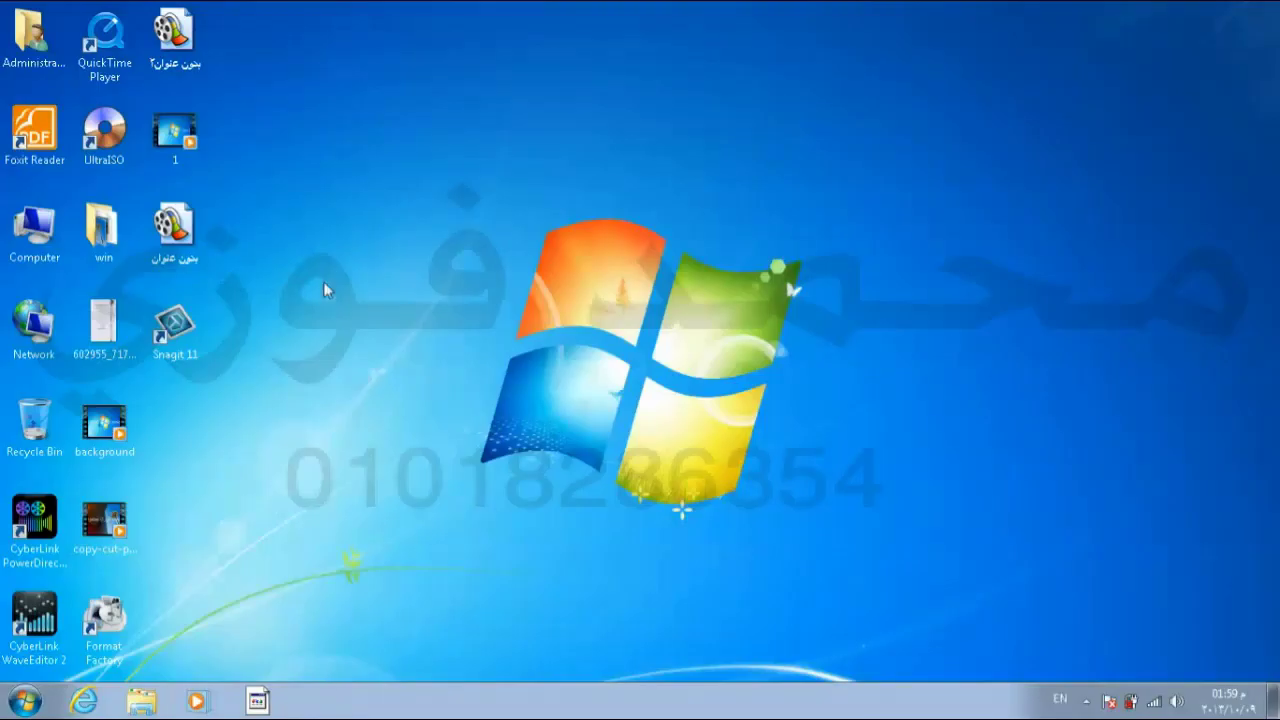
Step: Open the Computer window, view System properties (Intel Core i3 M 330, 2.13 GHz), then close it
double_click(35, 232)
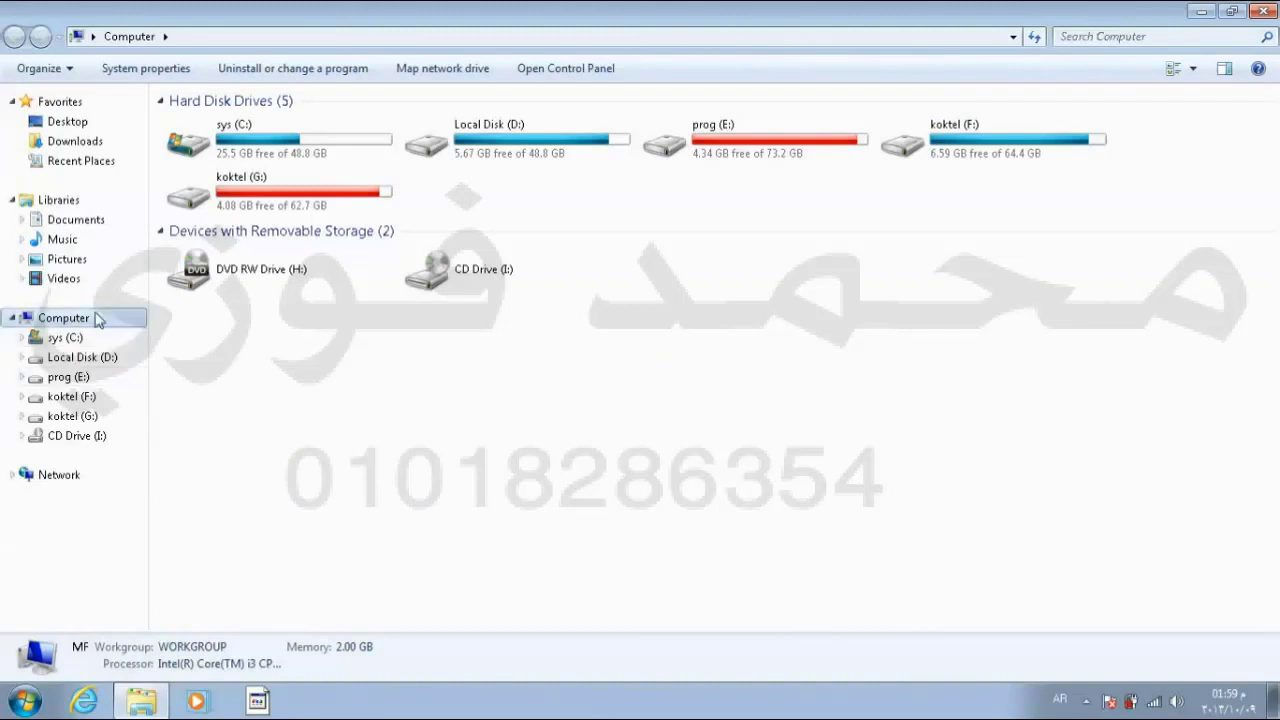
click(148, 72)
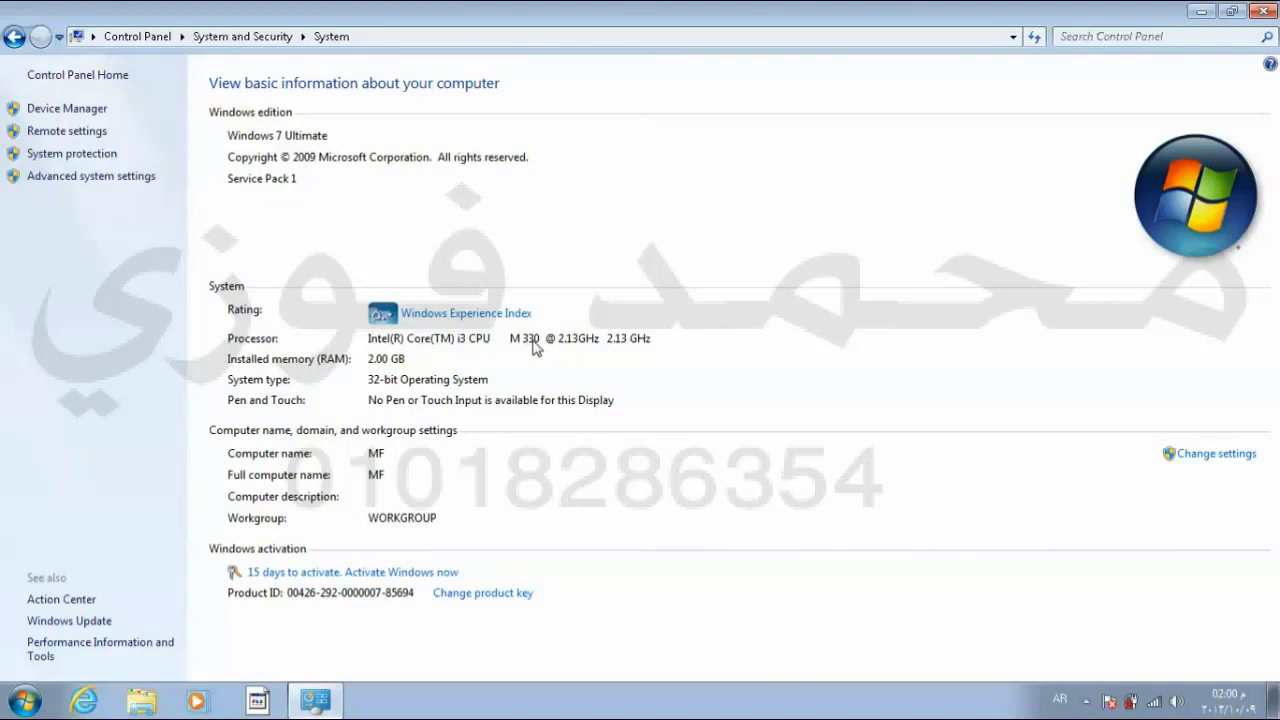
click(1257, 12)
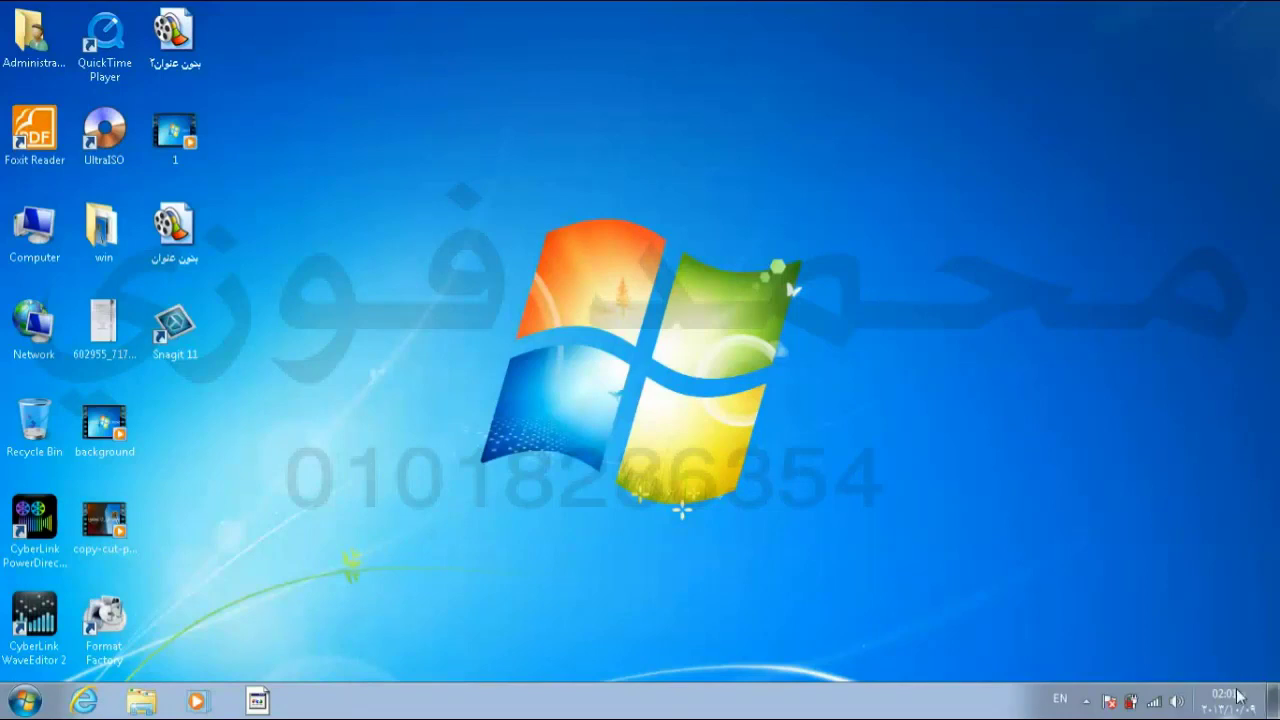
Step: Open Control Panel from the Start menu and go to Clock, Language, and Region
mouse_move(1240, 697)
click(24, 700)
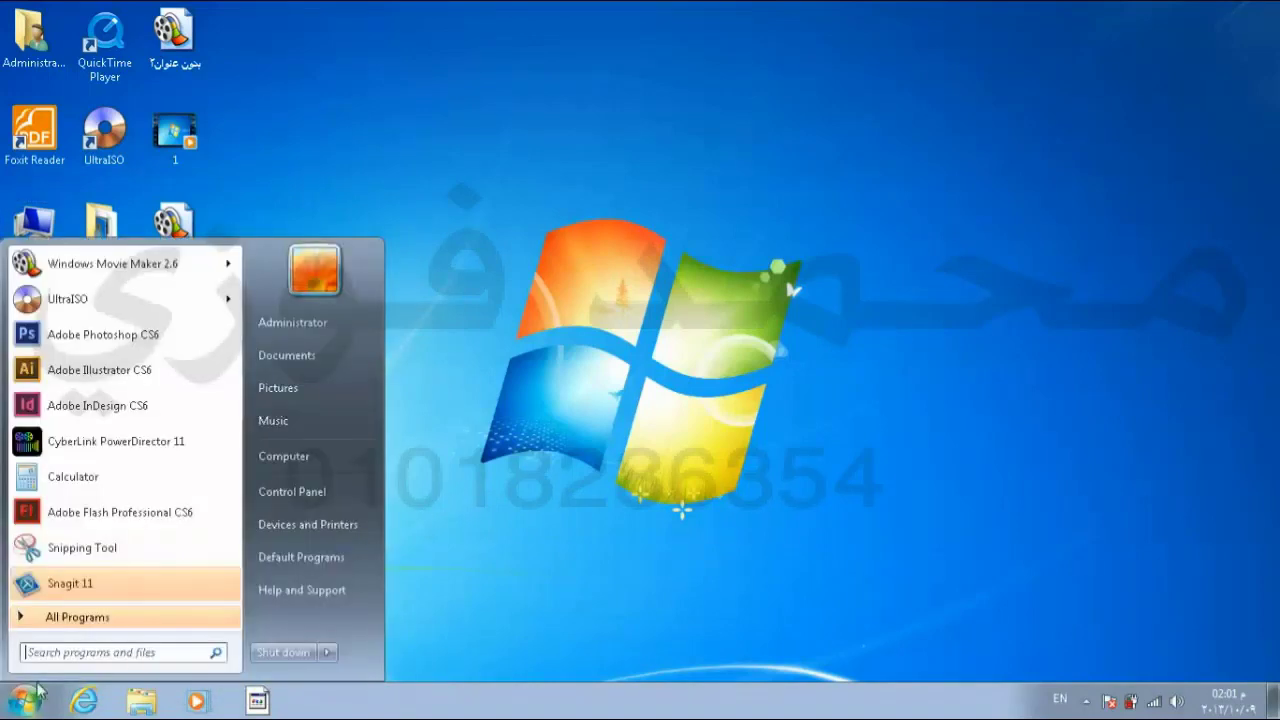
click(286, 500)
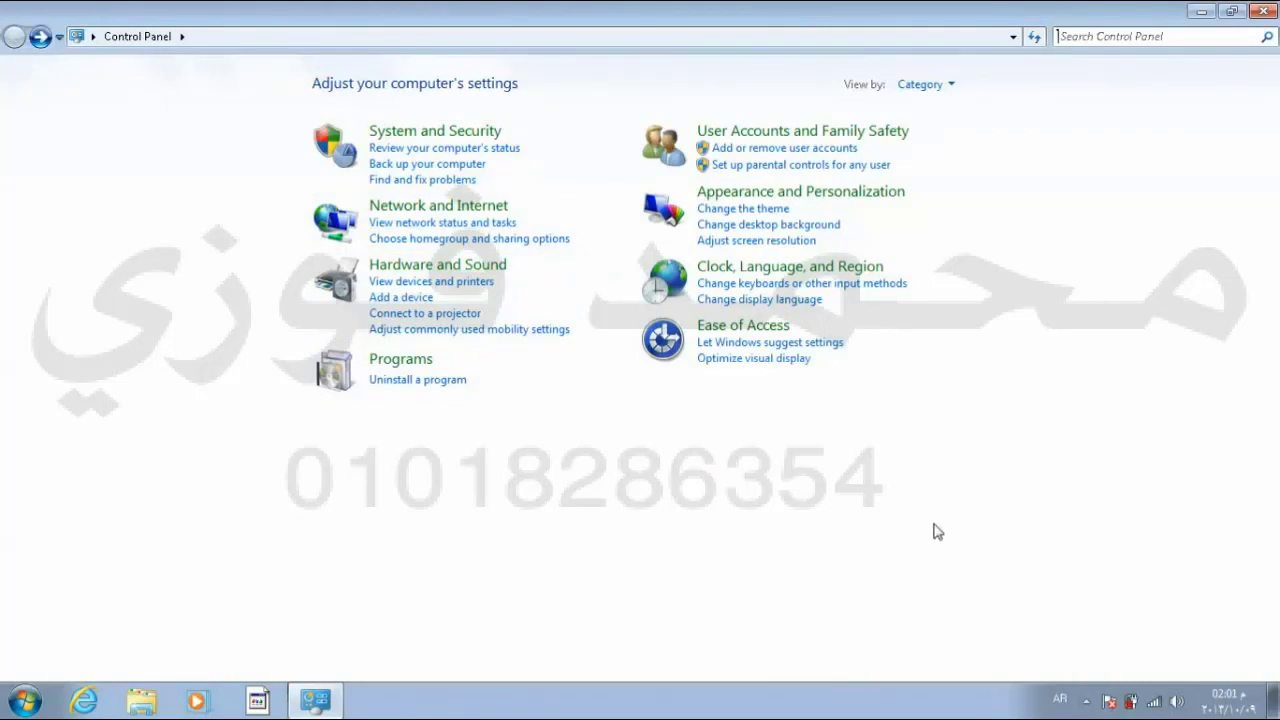
click(716, 270)
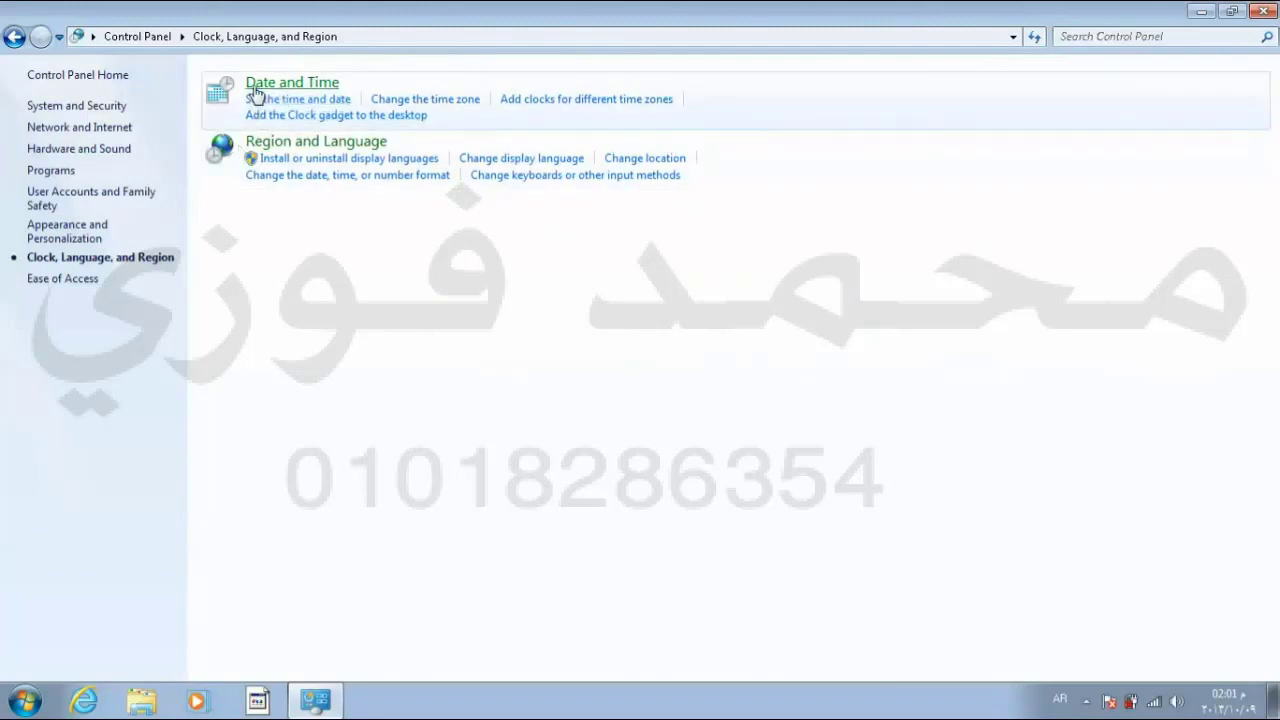
click(313, 100)
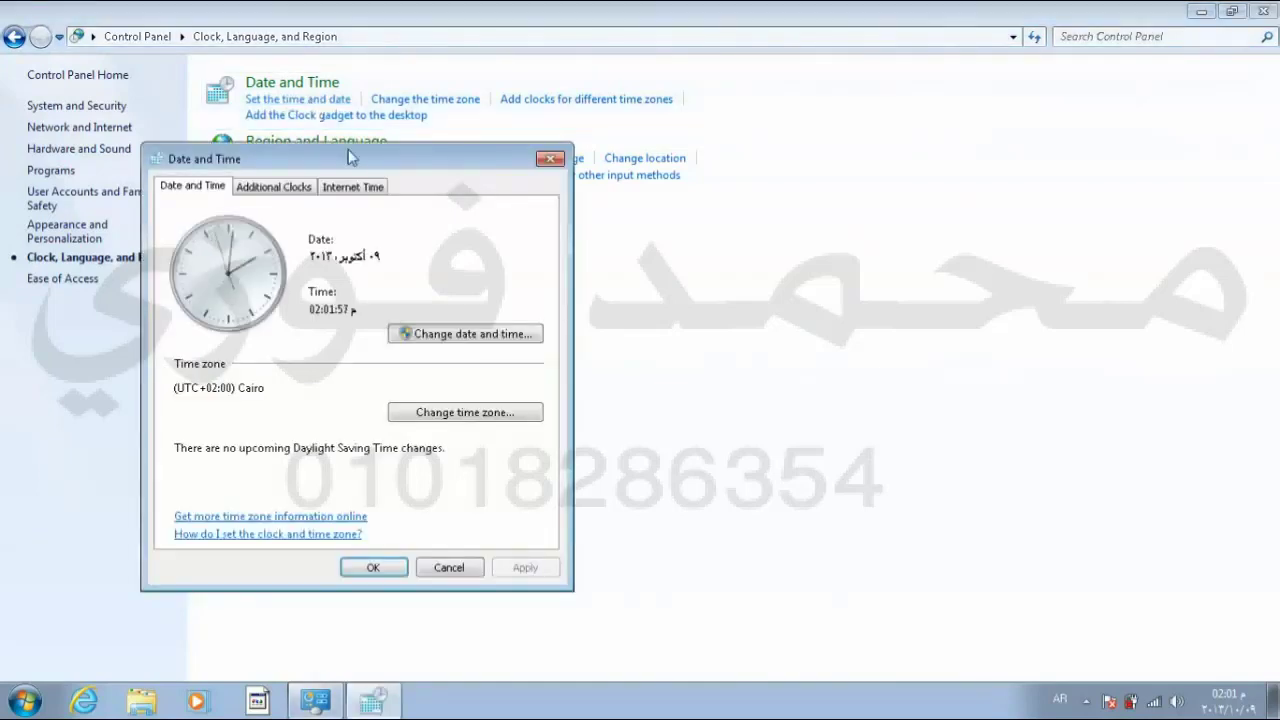
drag(359, 164, 569, 35)
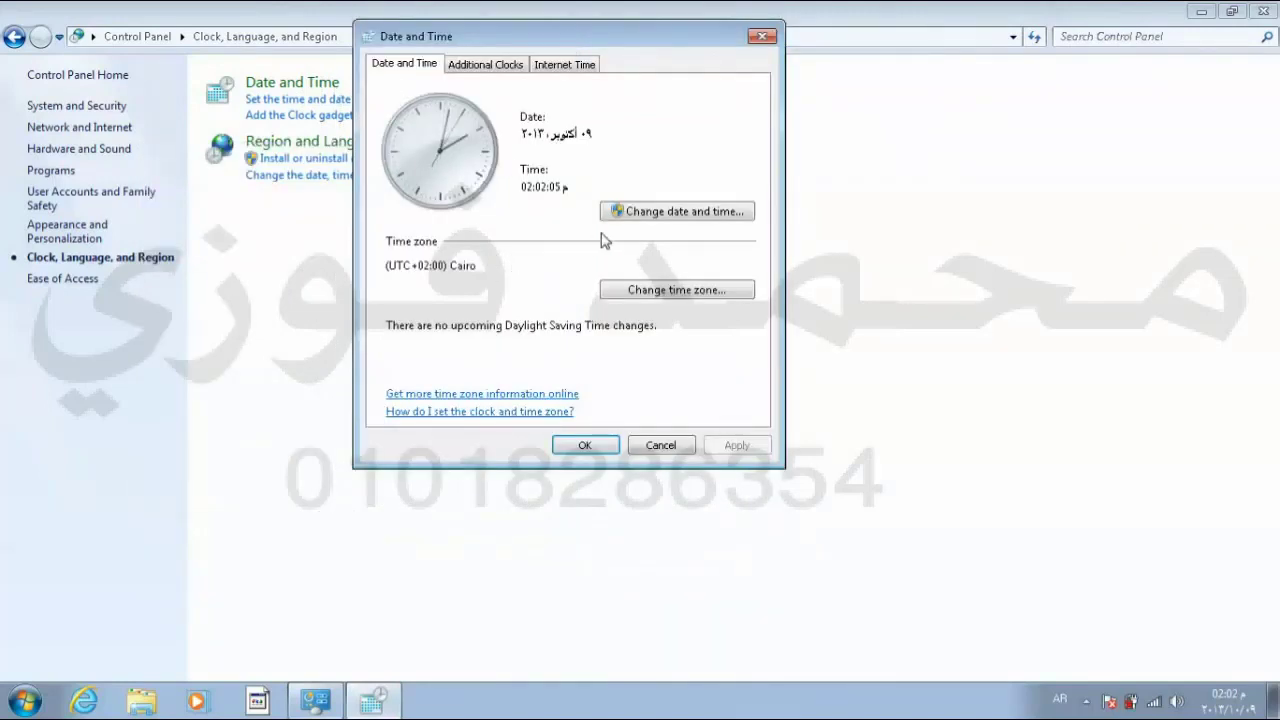
click(706, 217)
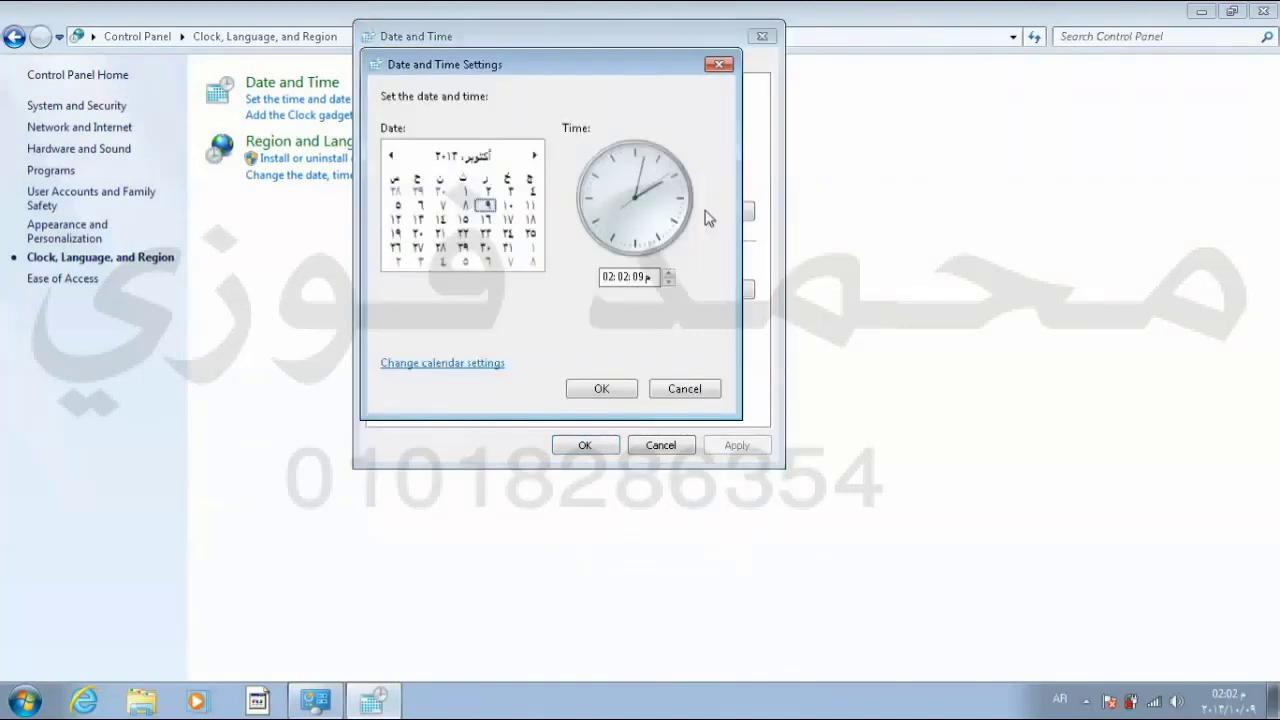
click(606, 280)
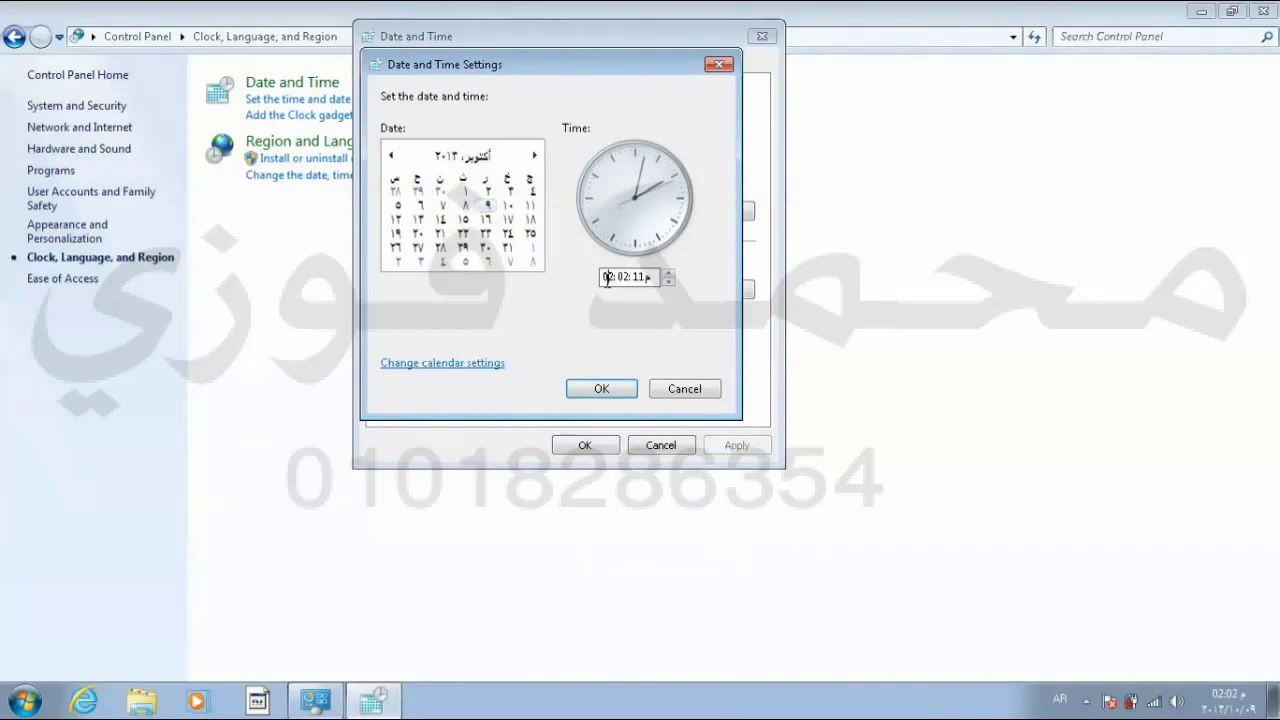
click(669, 283)
click(672, 288)
click(626, 281)
click(670, 273)
click(668, 283)
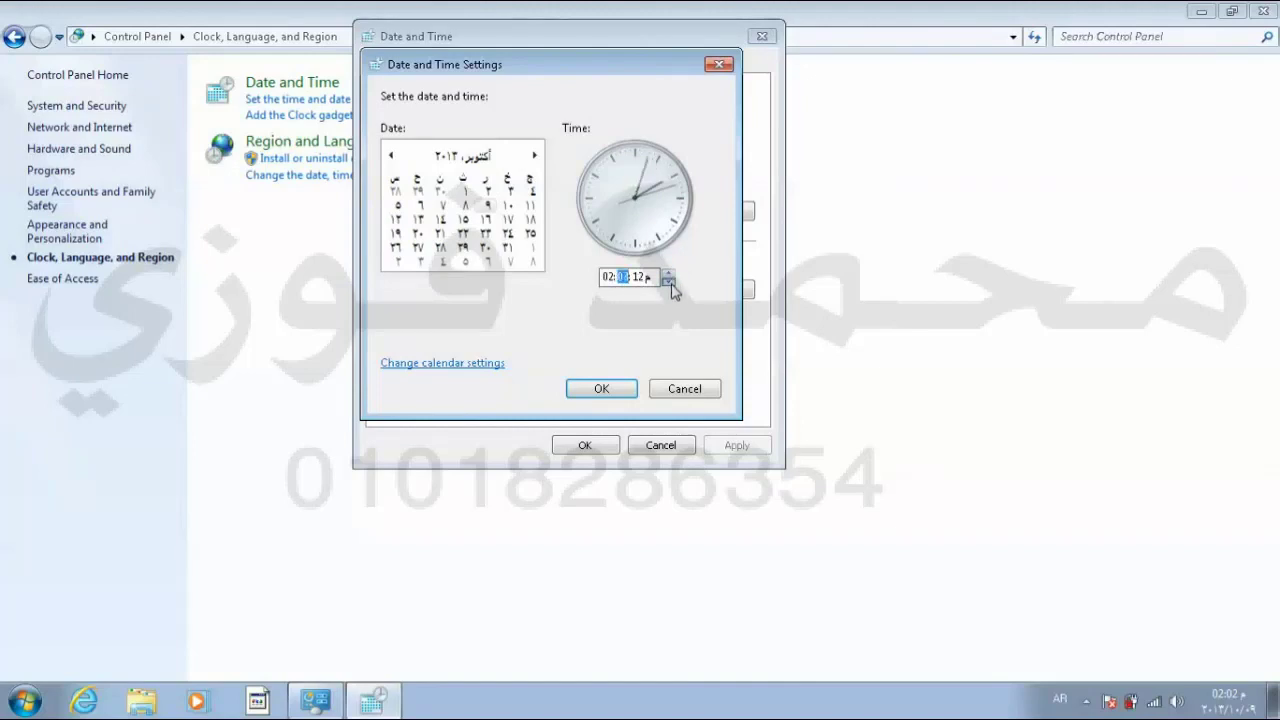
click(643, 280)
click(640, 277)
click(652, 278)
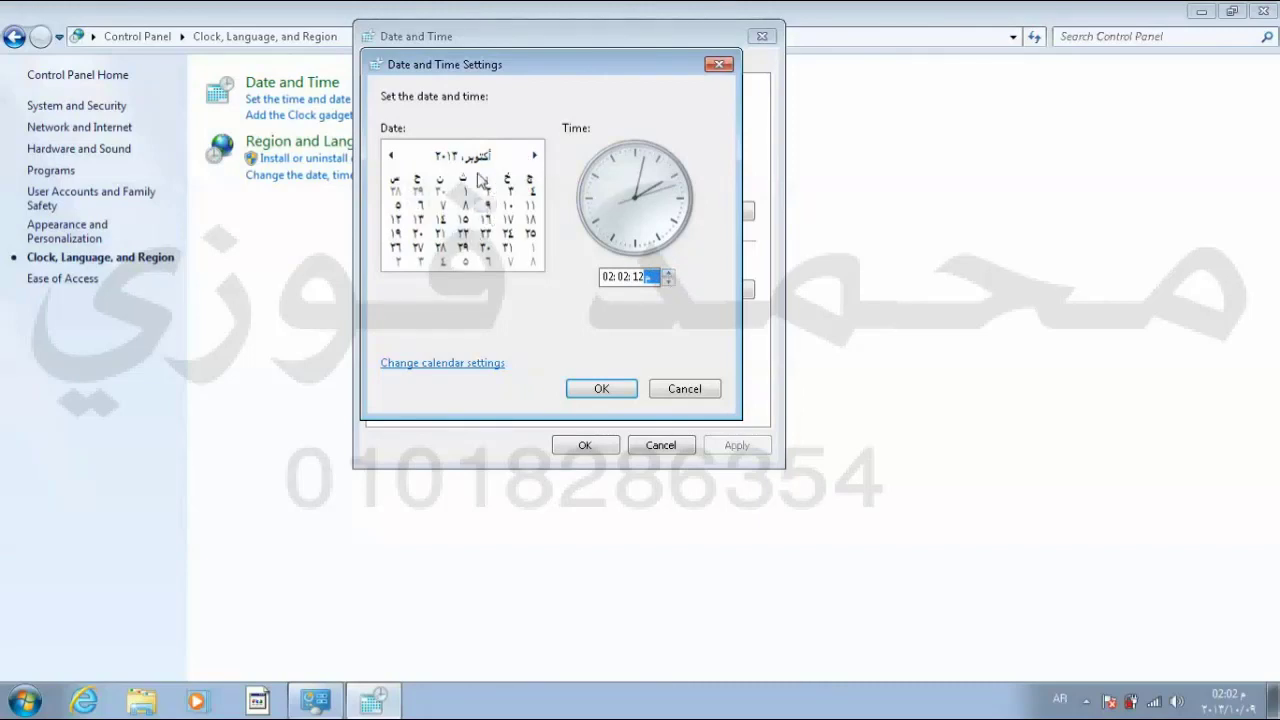
click(536, 157)
click(536, 157)
click(536, 157)
click(536, 157)
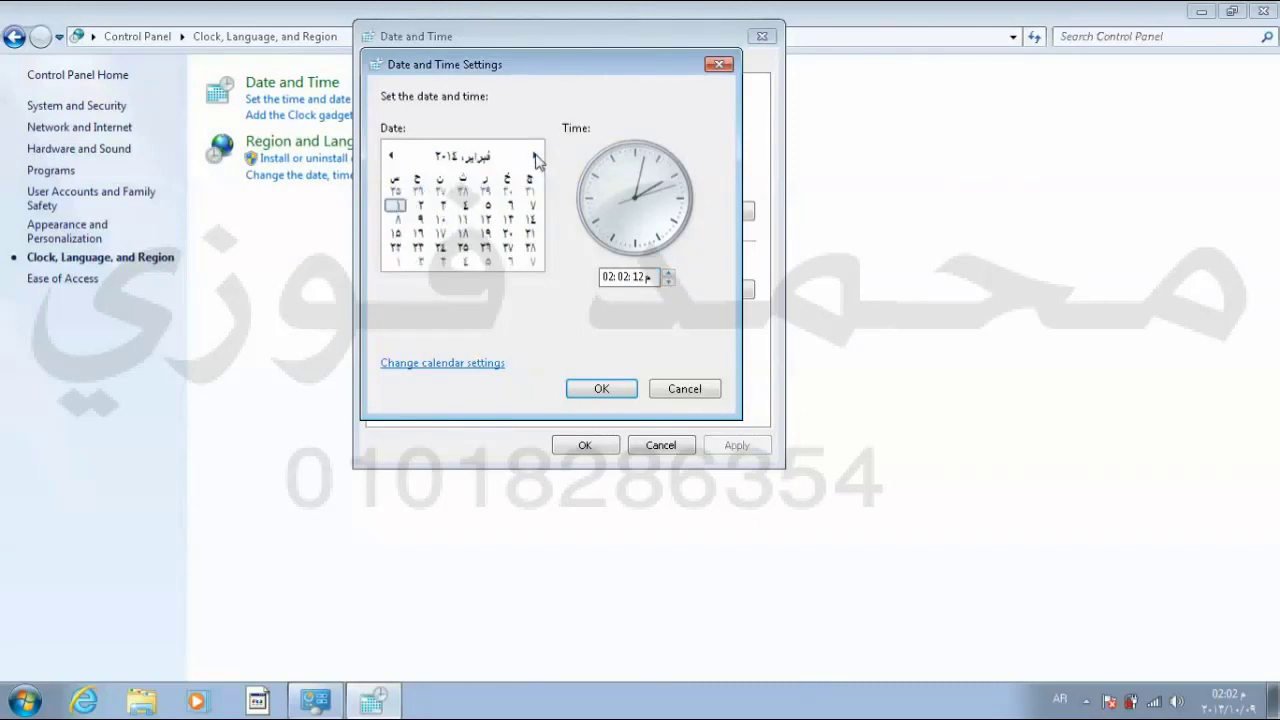
click(536, 157)
click(536, 157)
click(536, 157)
click(536, 157)
click(536, 157)
click(536, 157)
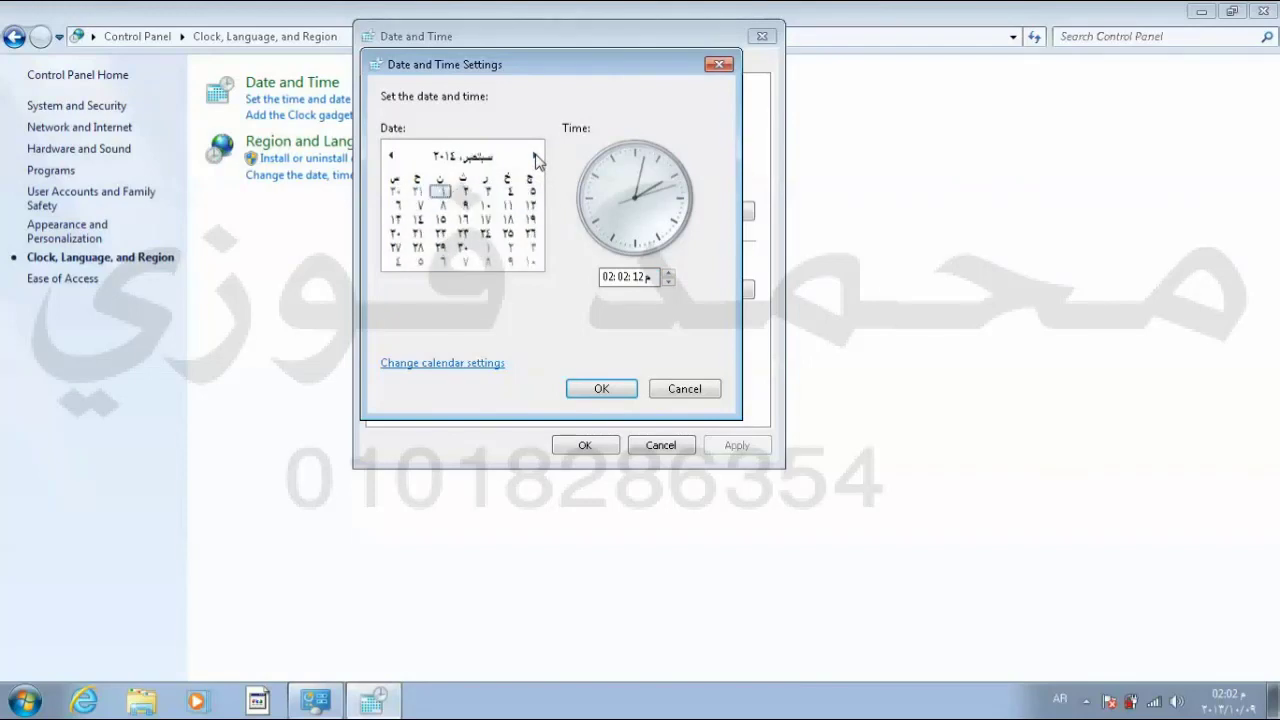
click(392, 157)
click(392, 157)
click(392, 157)
click(392, 157)
click(392, 157)
click(392, 157)
click(392, 157)
click(392, 157)
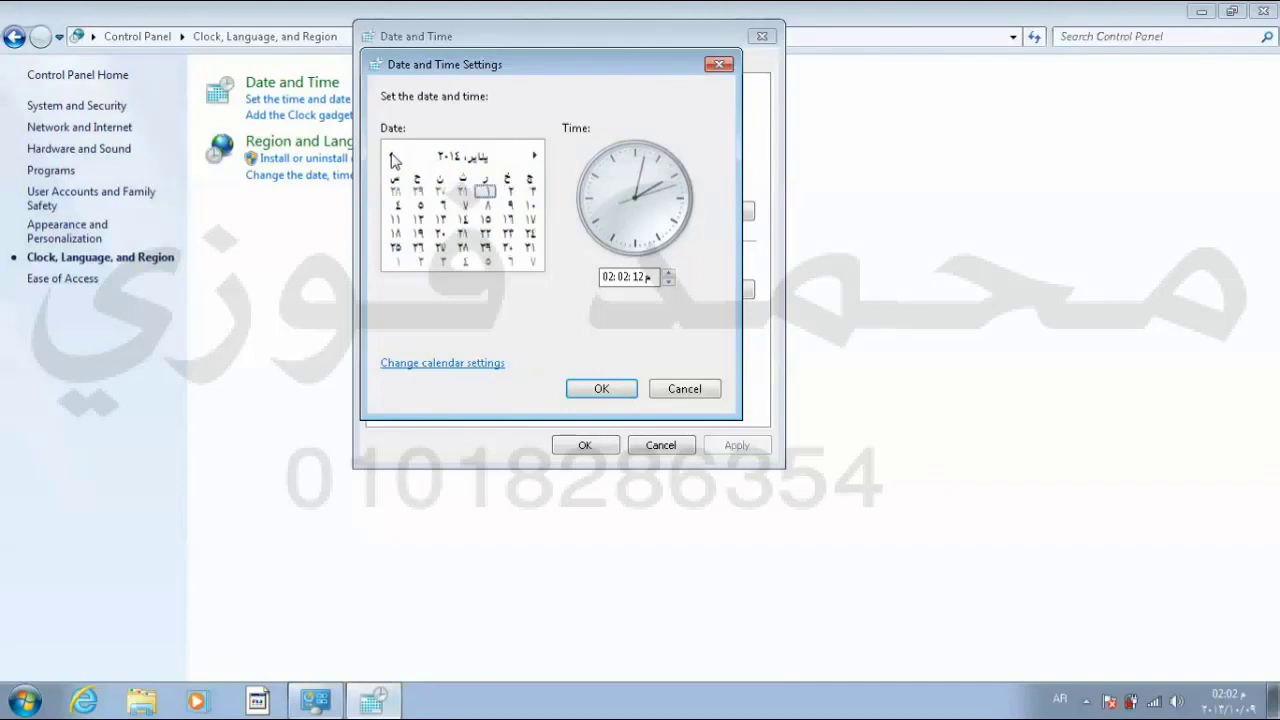
click(392, 157)
click(392, 157)
click(392, 157)
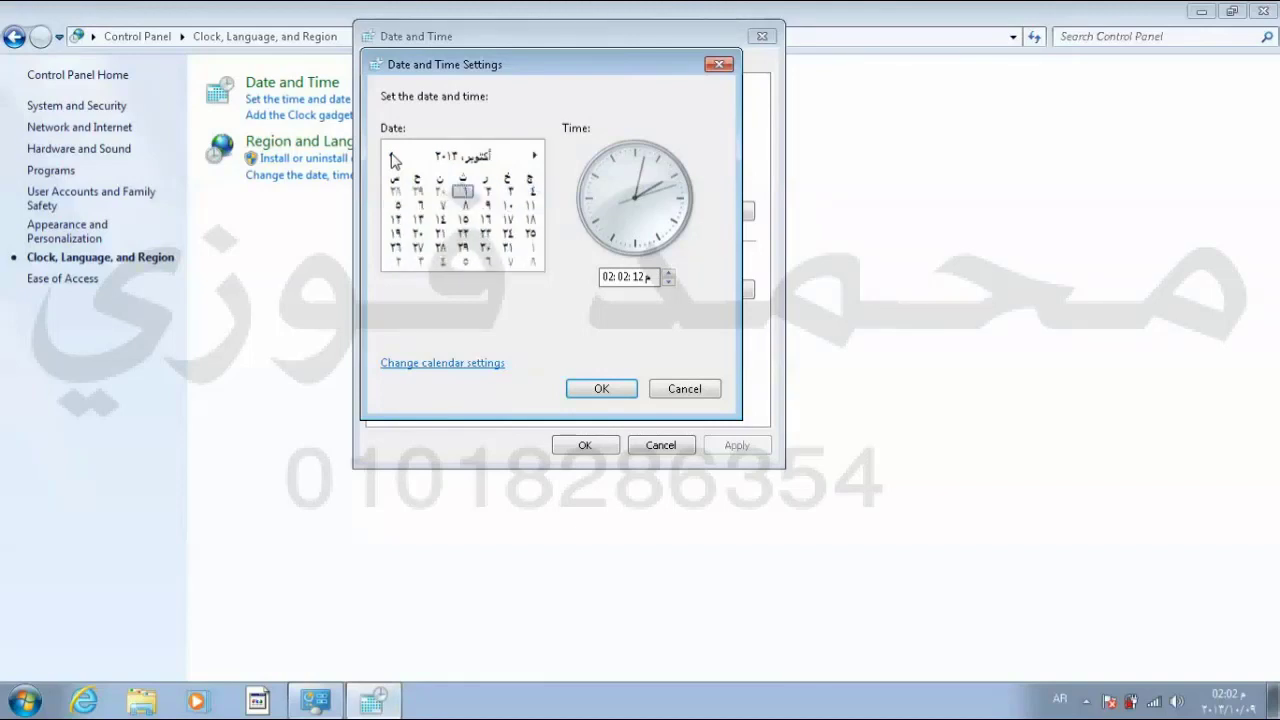
click(487, 208)
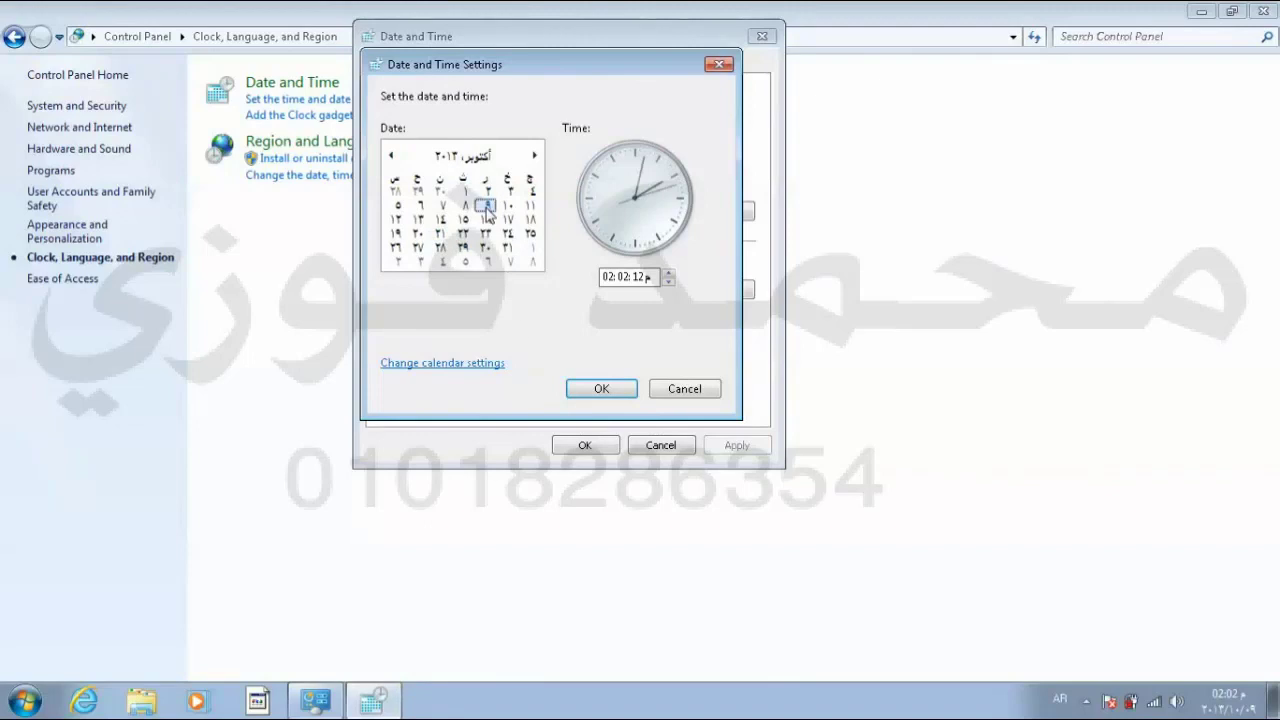
click(593, 390)
click(585, 445)
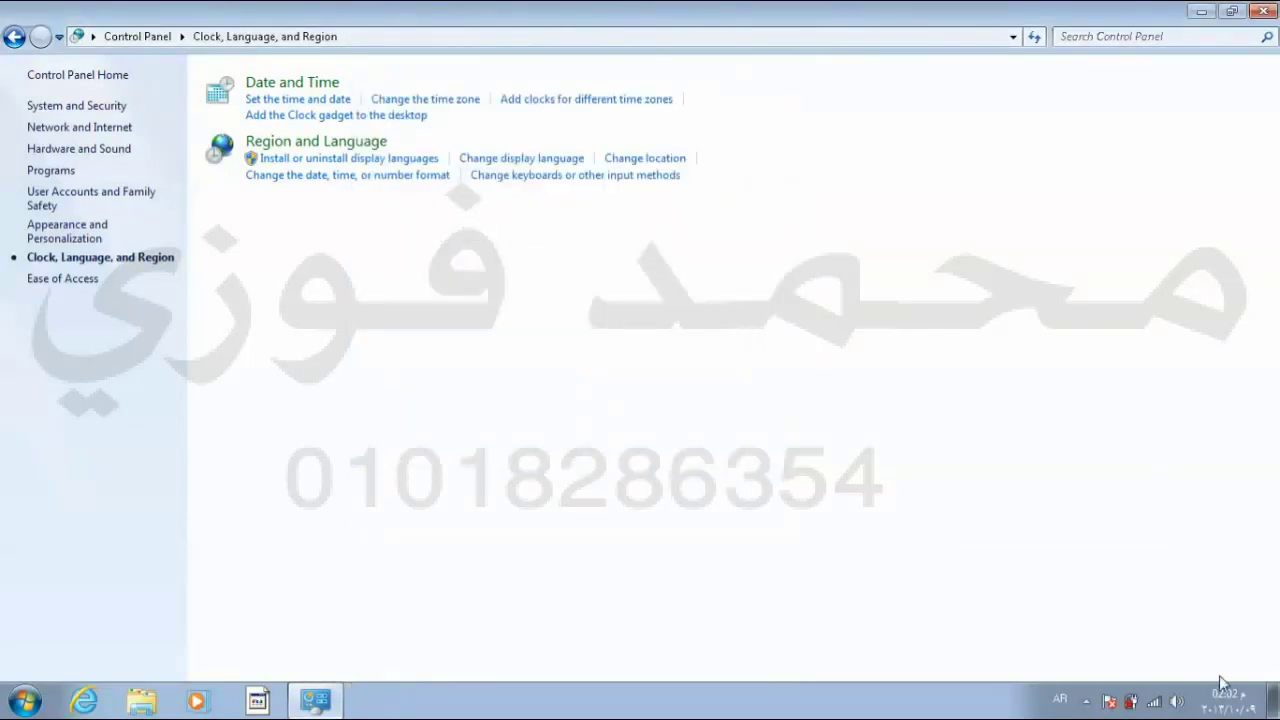
Step: View the date and time settings without changing anything, then close Control Panel
mouse_move(1225, 712)
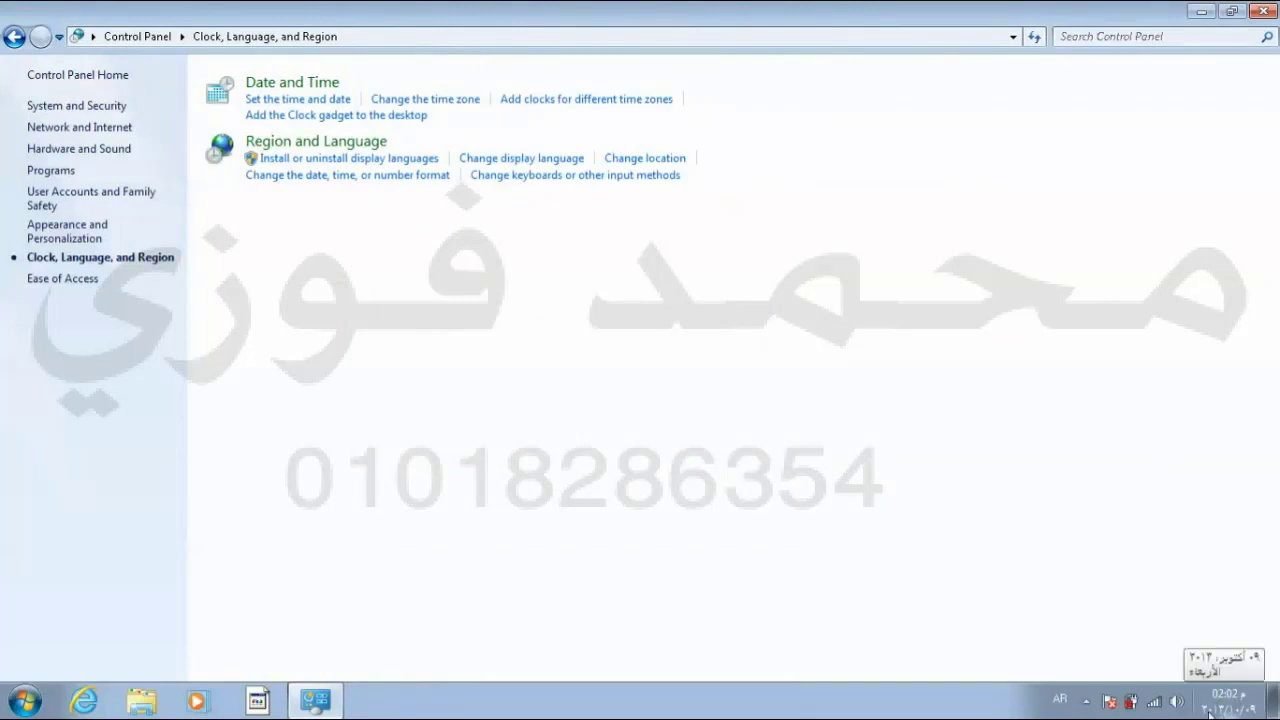
click(1212, 705)
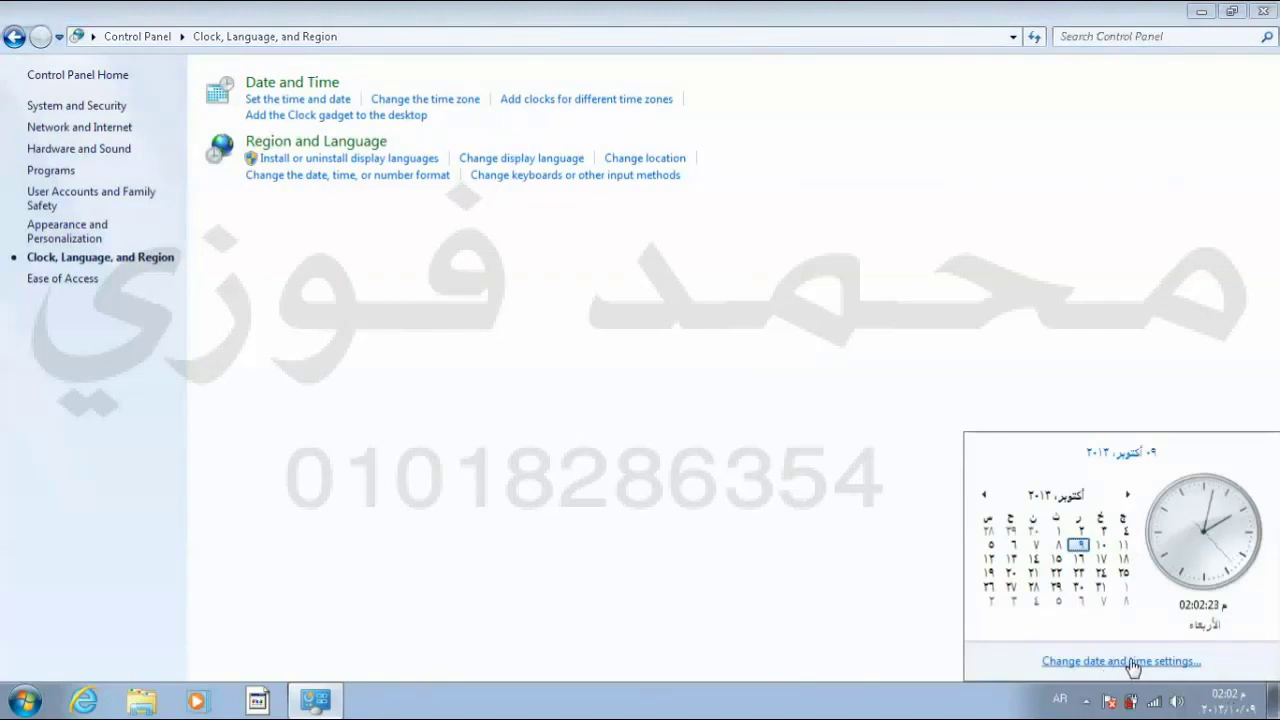
click(1133, 664)
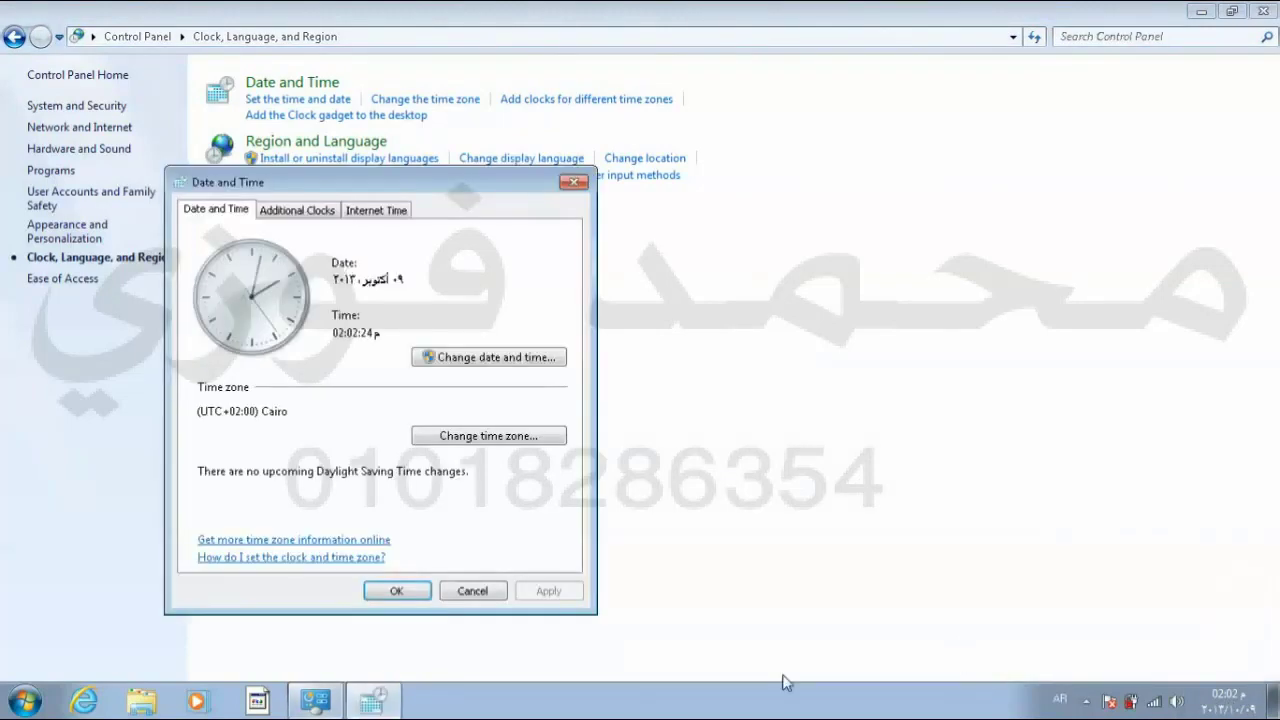
click(478, 360)
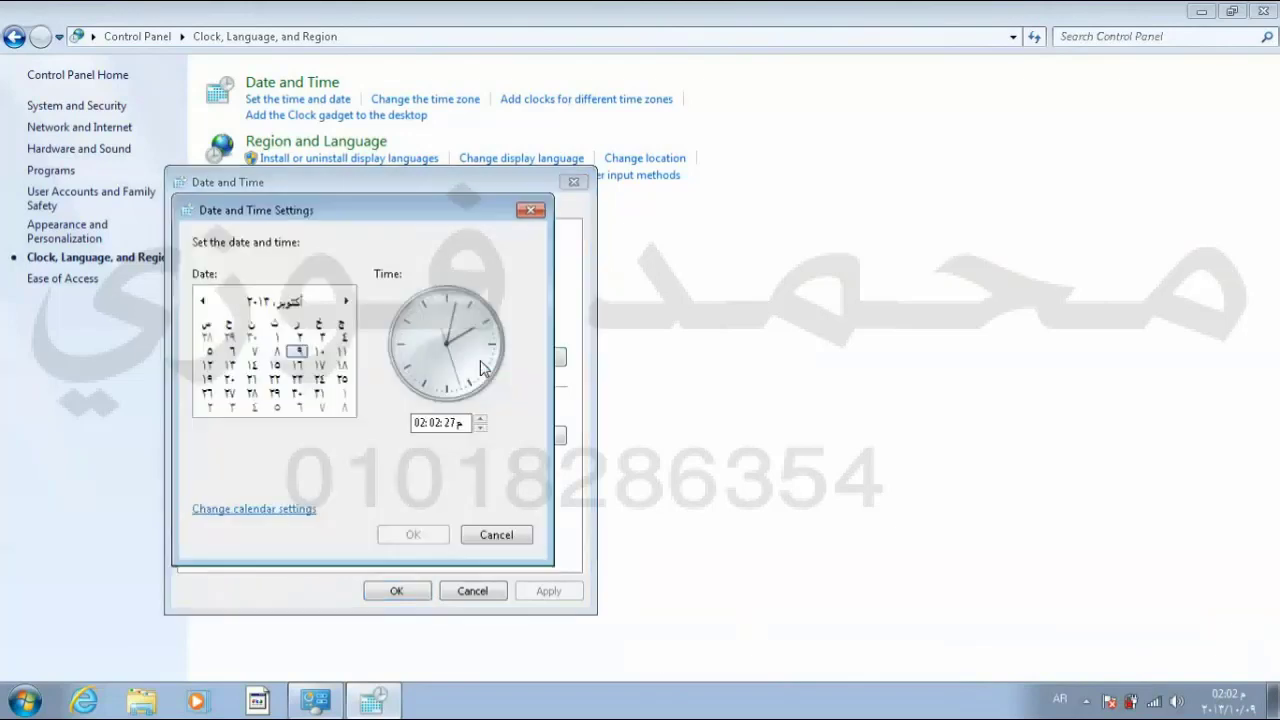
click(496, 538)
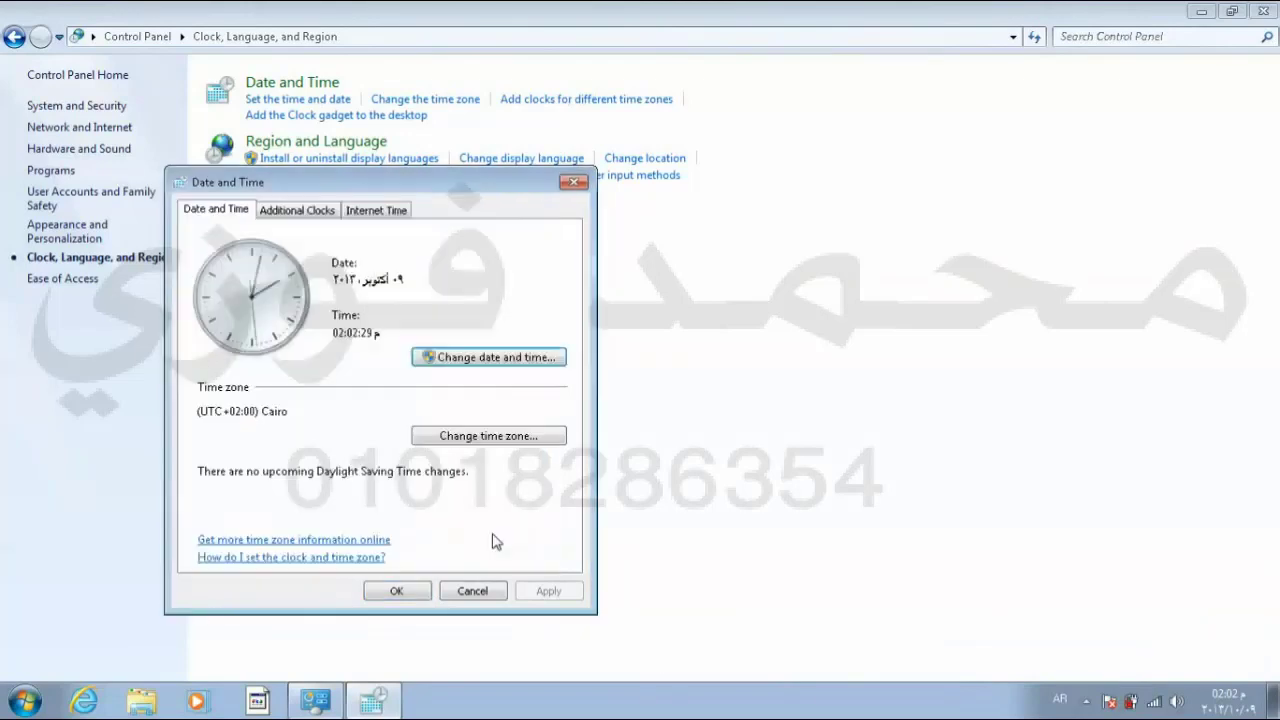
click(408, 590)
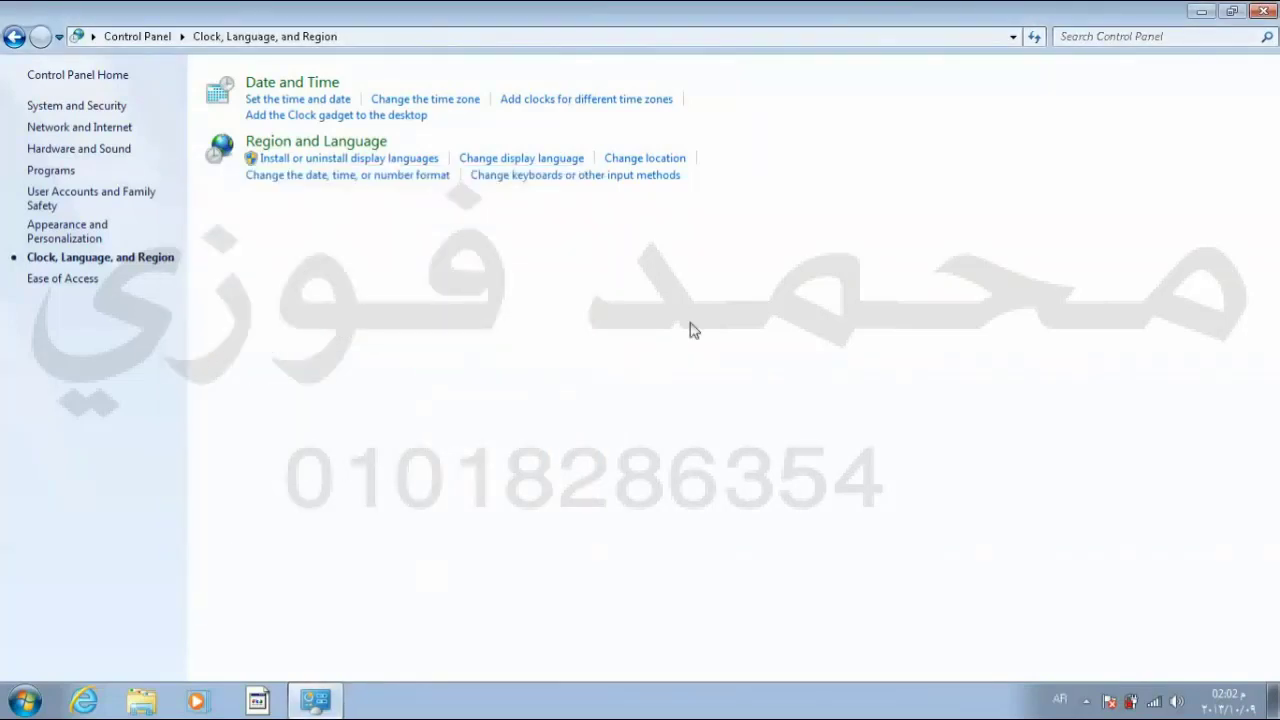
click(1266, 11)
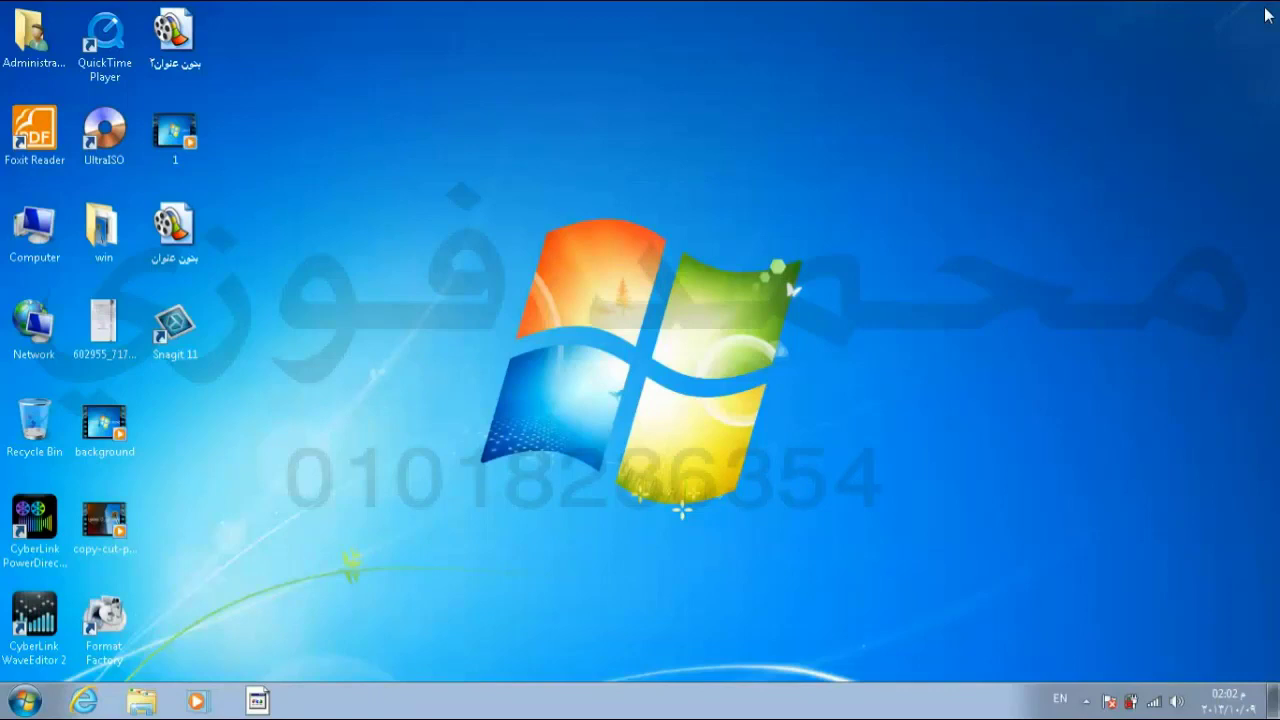
Step: Check the EN input language list, dismiss it, and bring up the Start menu
click(1063, 698)
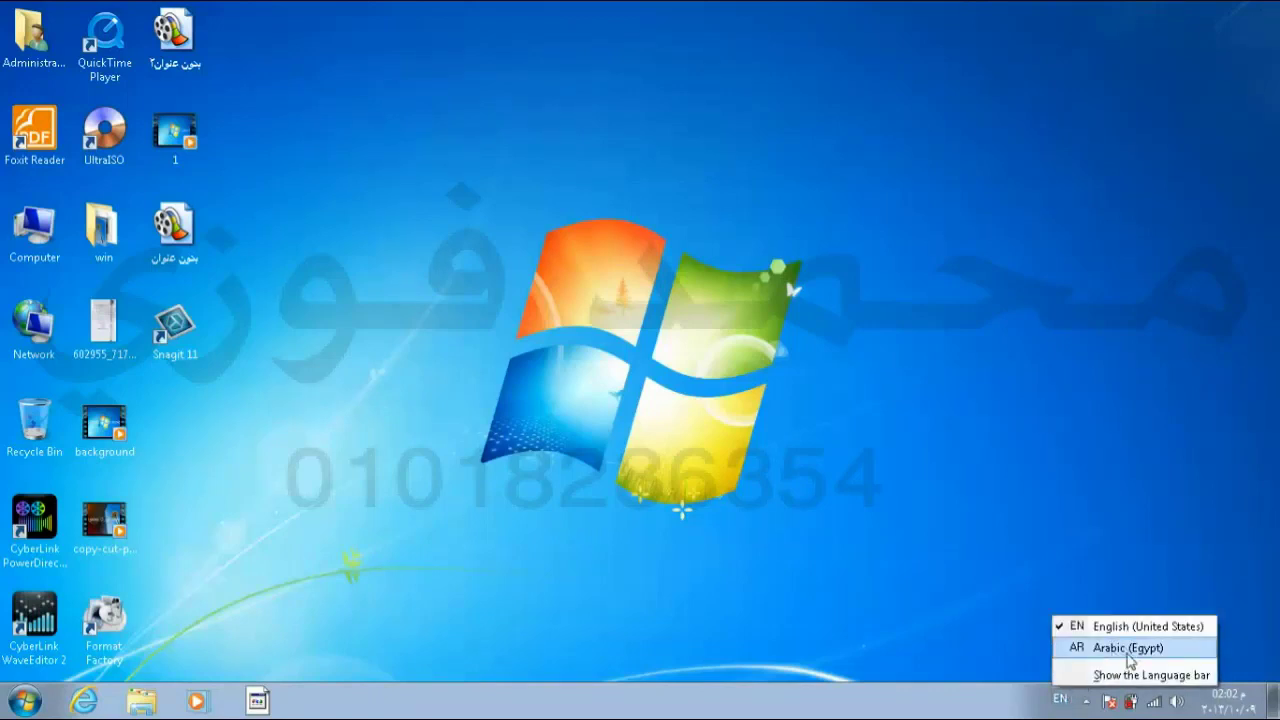
click(819, 523)
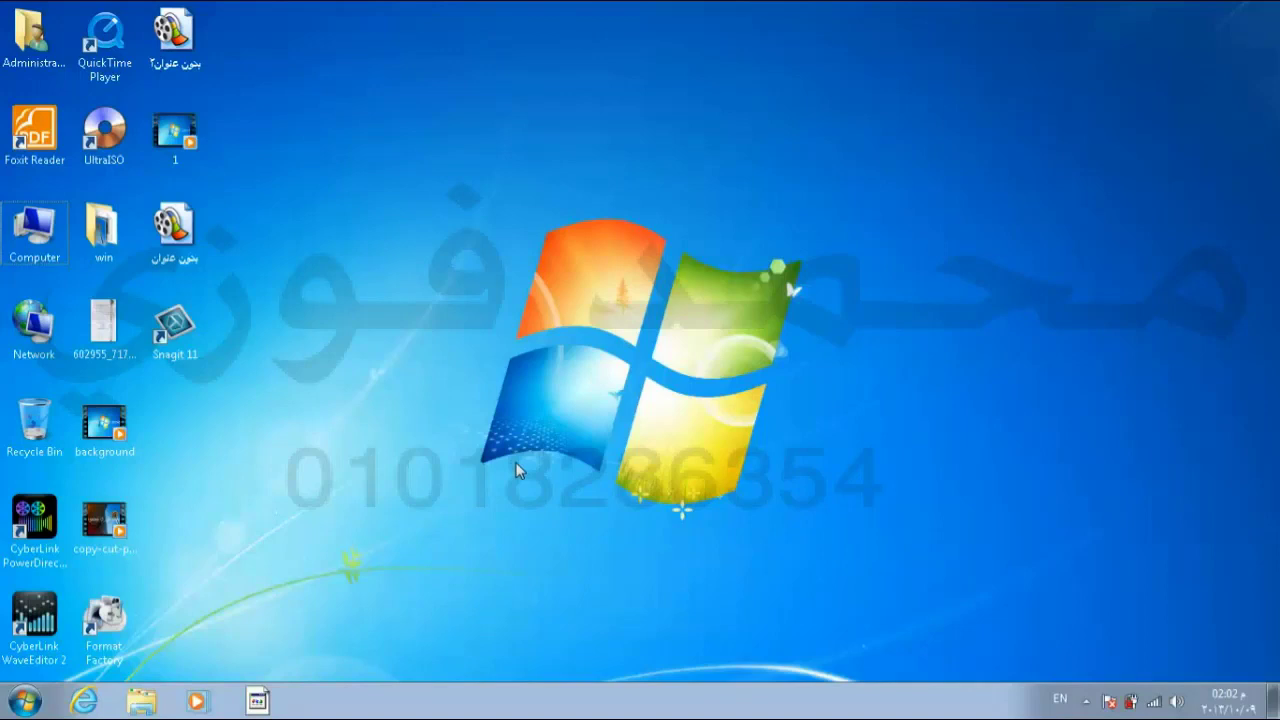
click(30, 708)
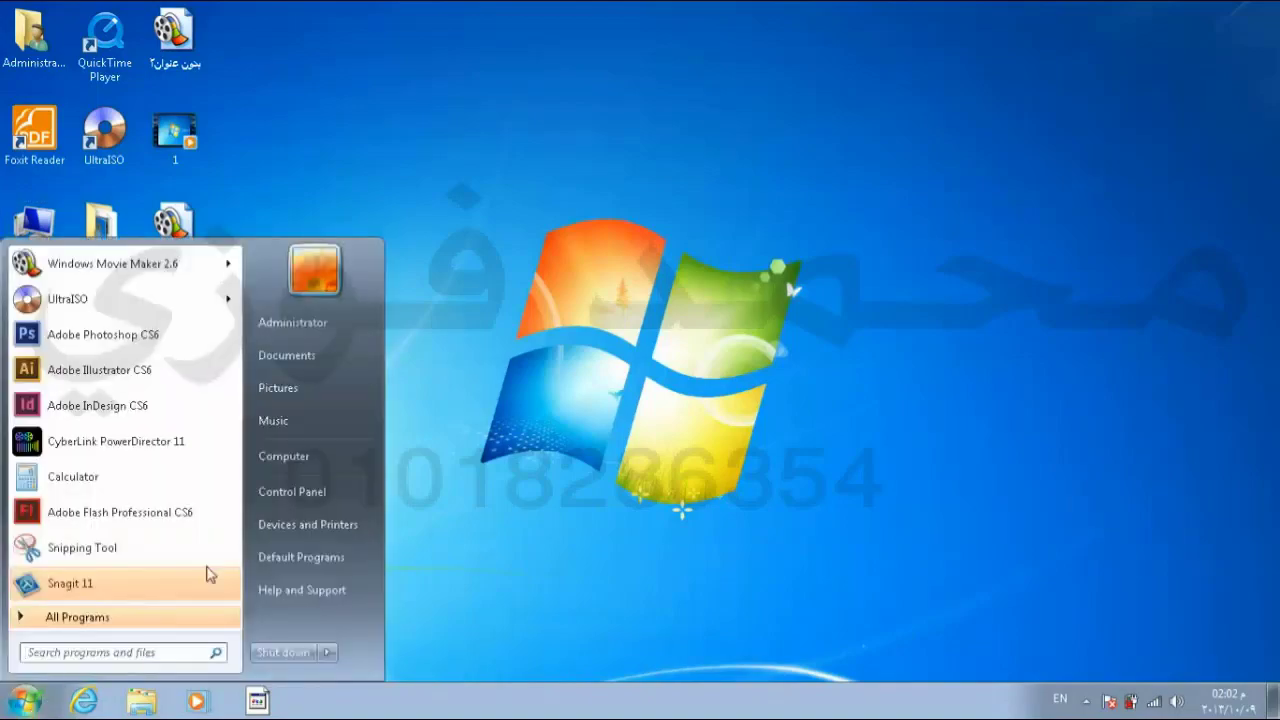
Step: Go to Control Panel's Clock, Language, and Region page from the Start menu
click(275, 498)
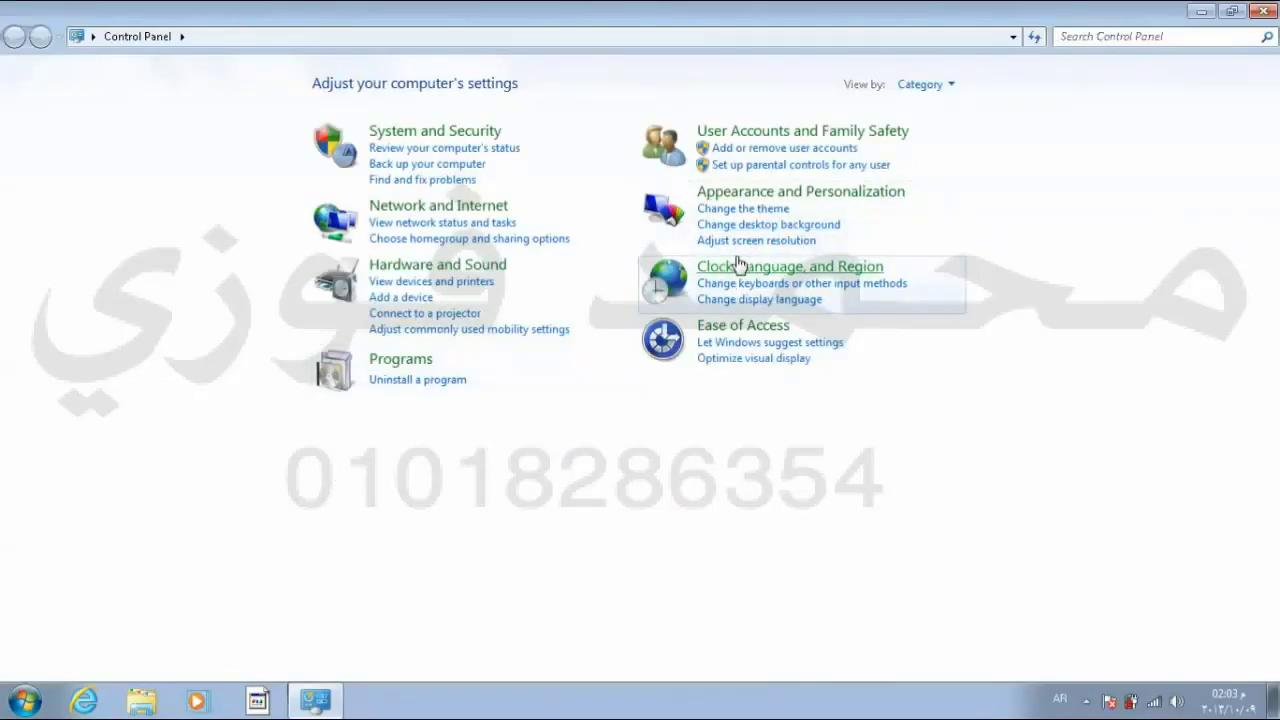
click(777, 270)
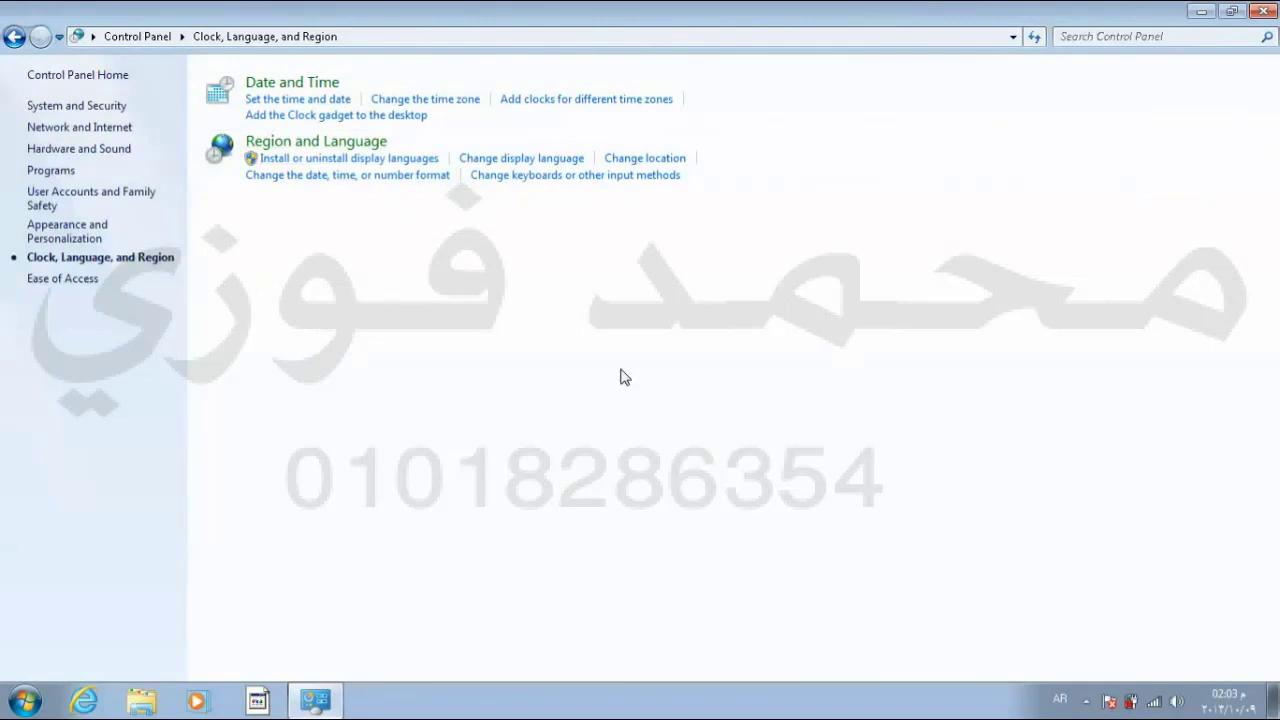
Step: In Change keyboards, switch the default input to English (United States) - US, then back to Arabic (Egypt) - Arabic (101)
click(542, 160)
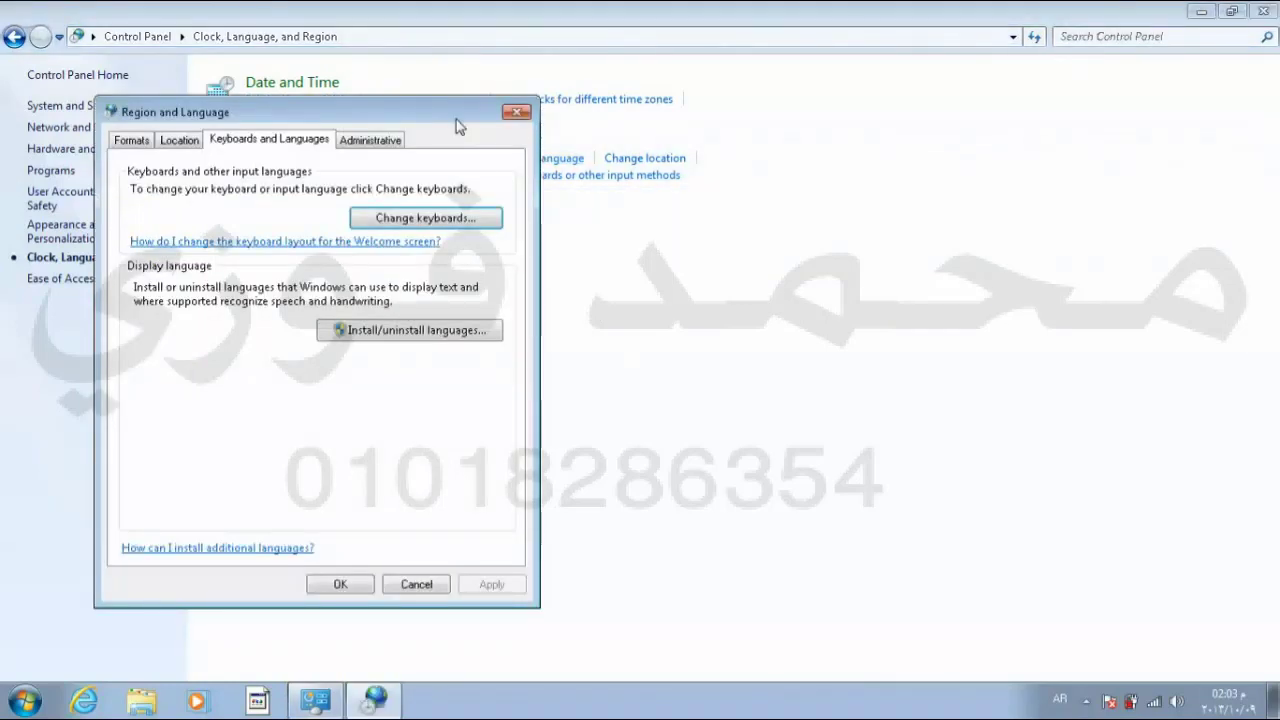
click(430, 220)
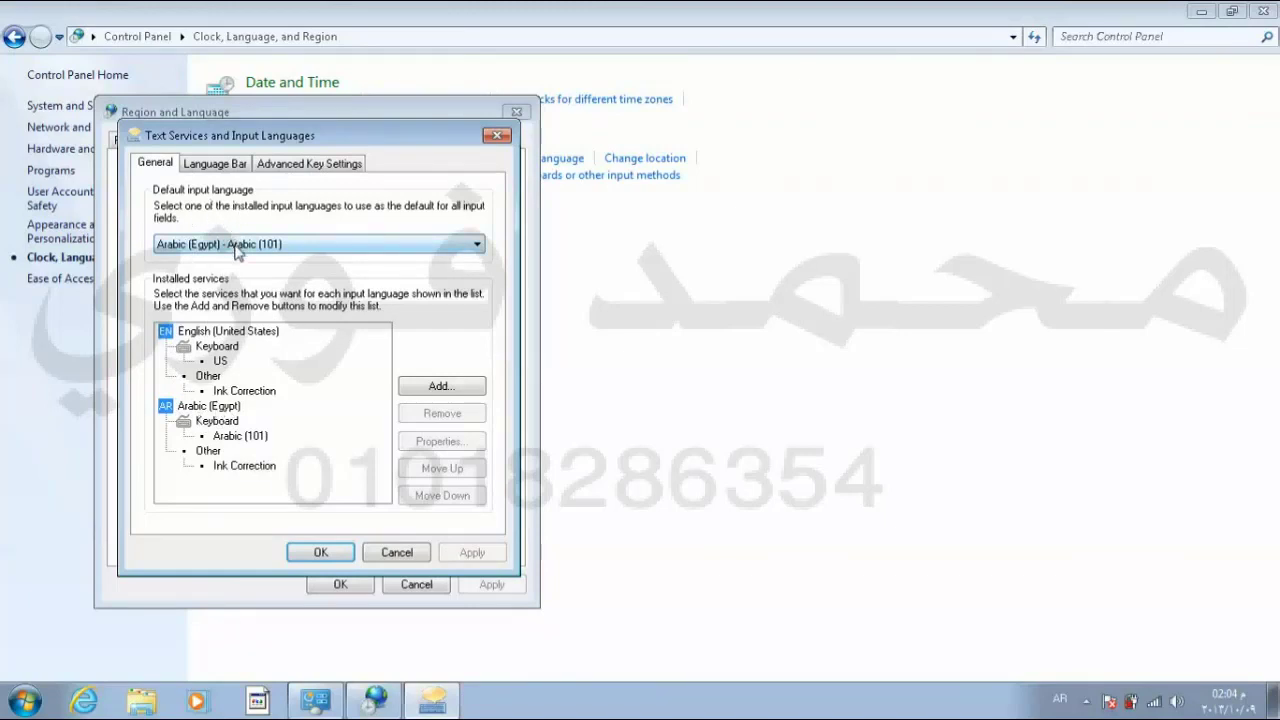
click(237, 246)
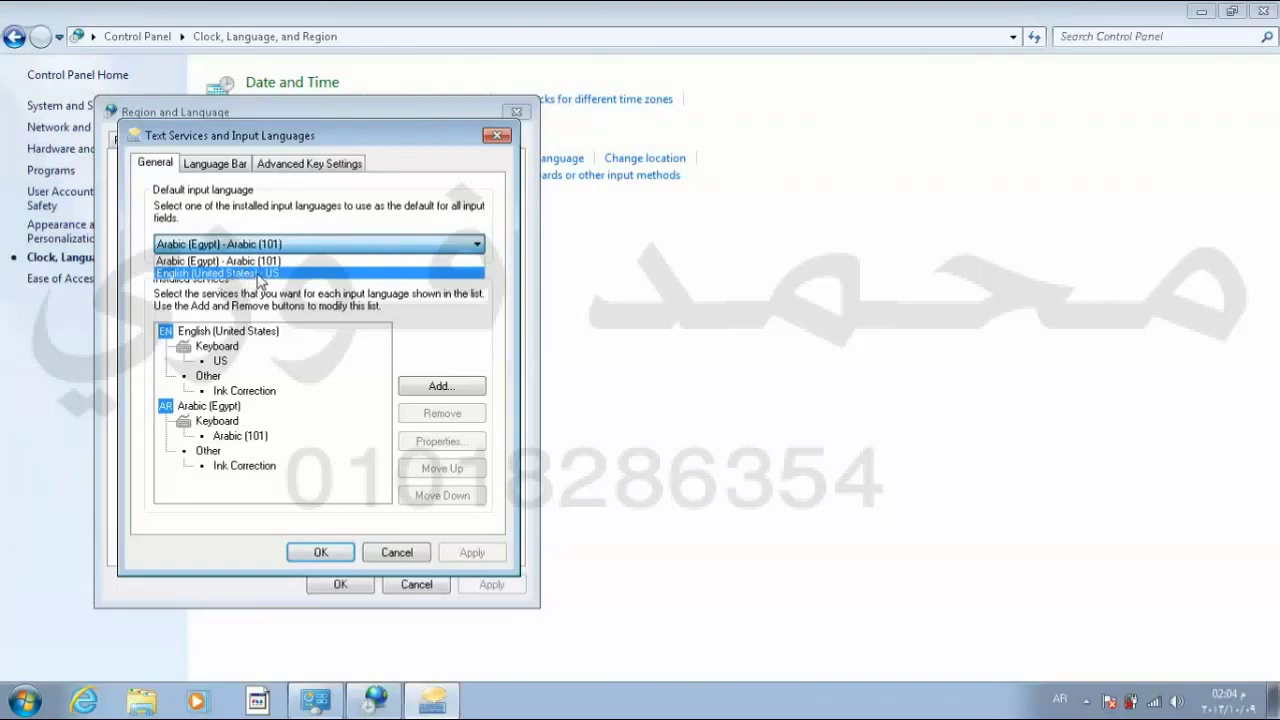
click(258, 273)
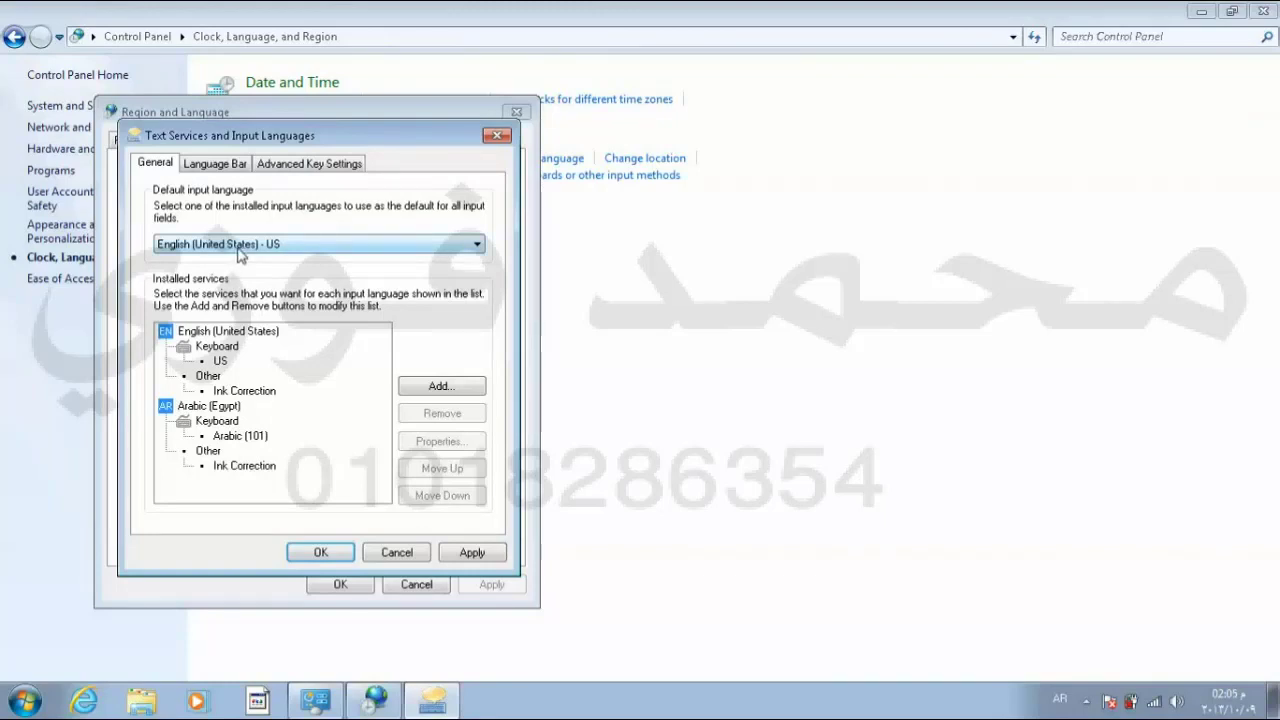
click(237, 255)
click(240, 266)
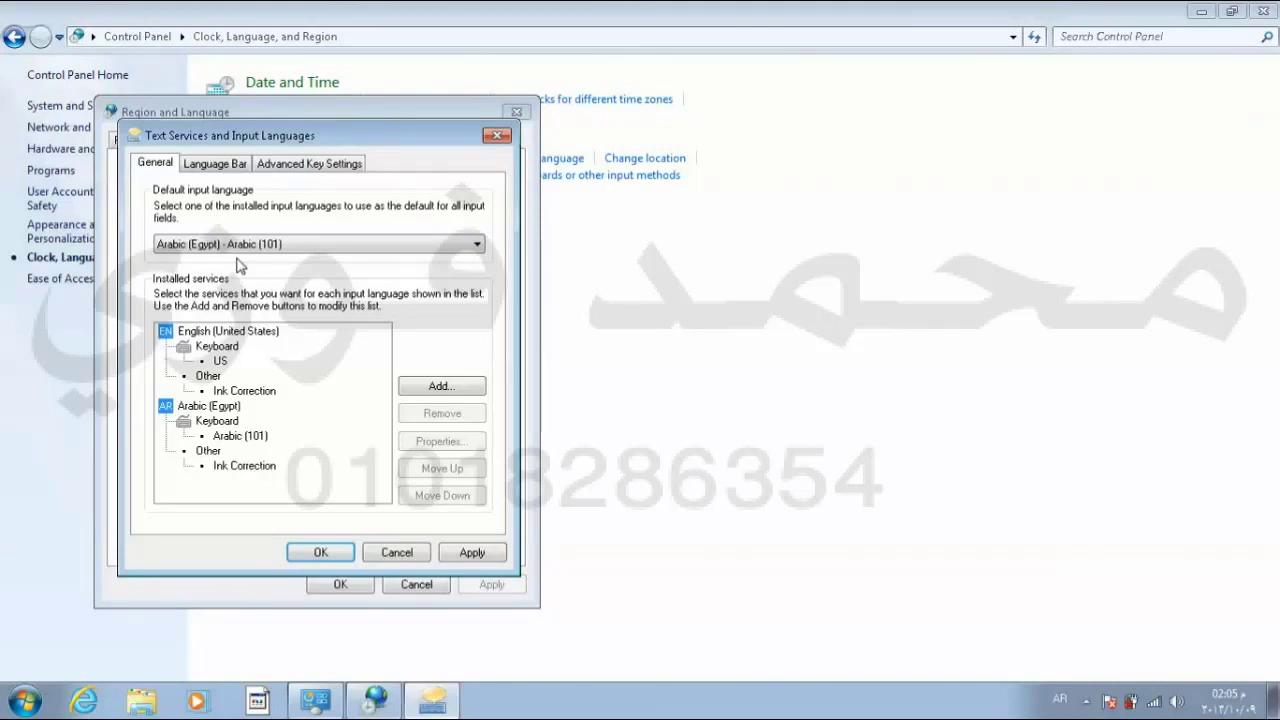
click(425, 390)
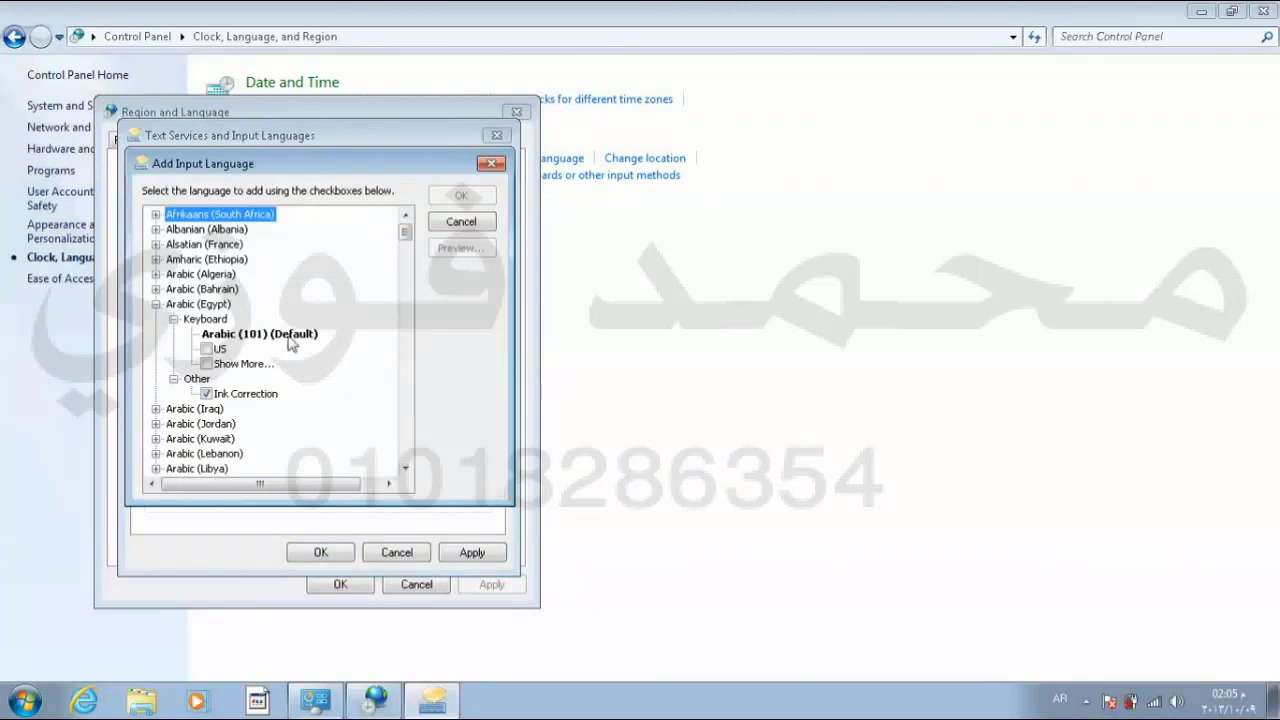
Step: Check Arabic (101) under Arabic (Saudi Arabia) > Keyboard and preview its layout
click(155, 305)
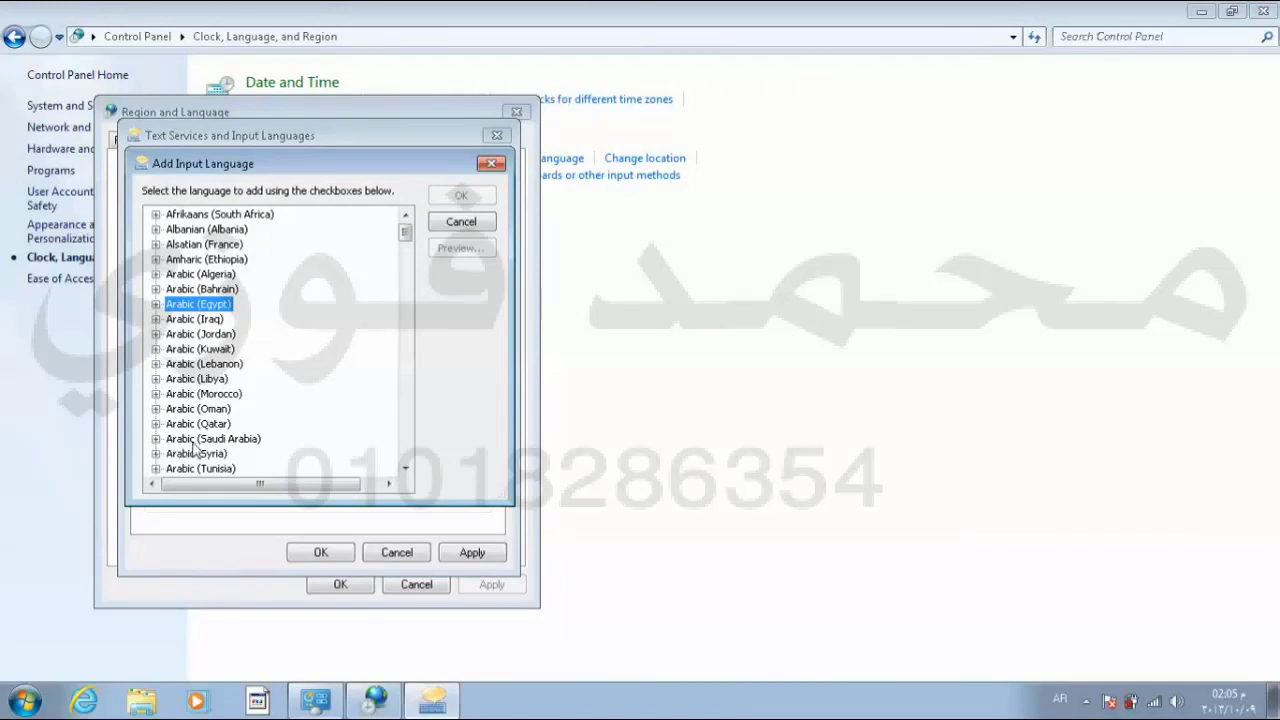
click(156, 439)
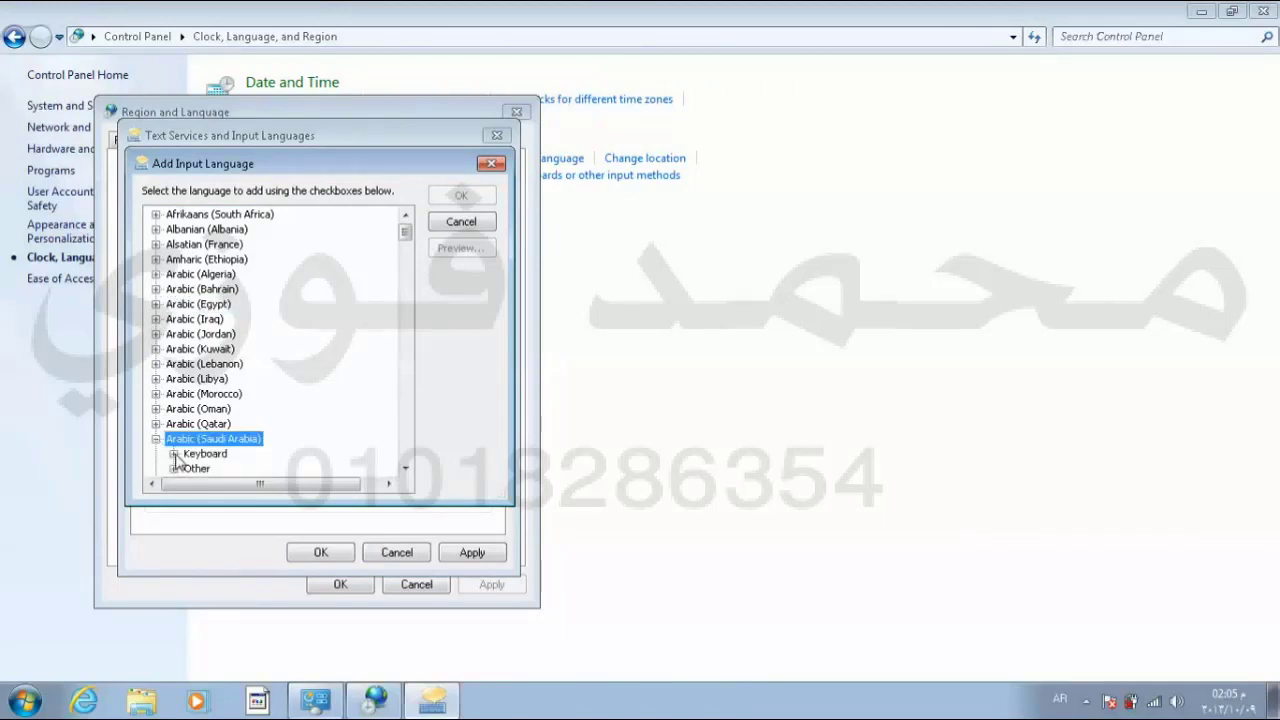
click(175, 455)
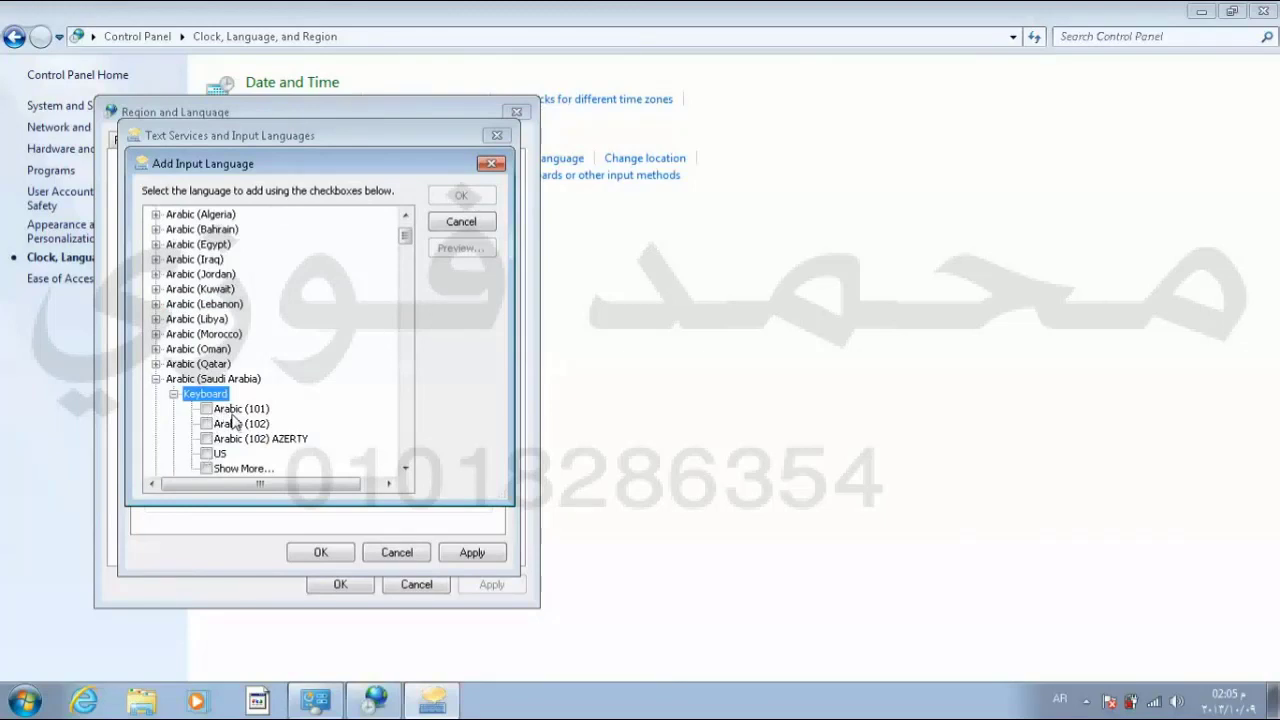
click(208, 410)
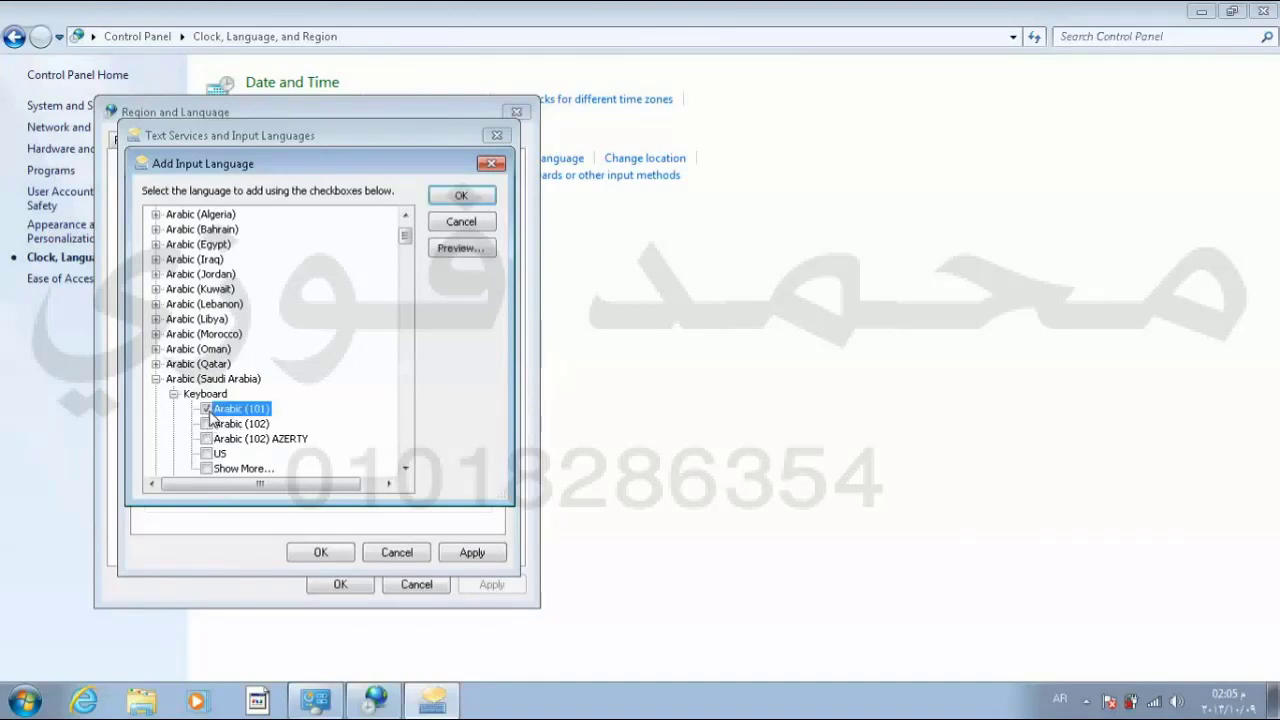
click(461, 251)
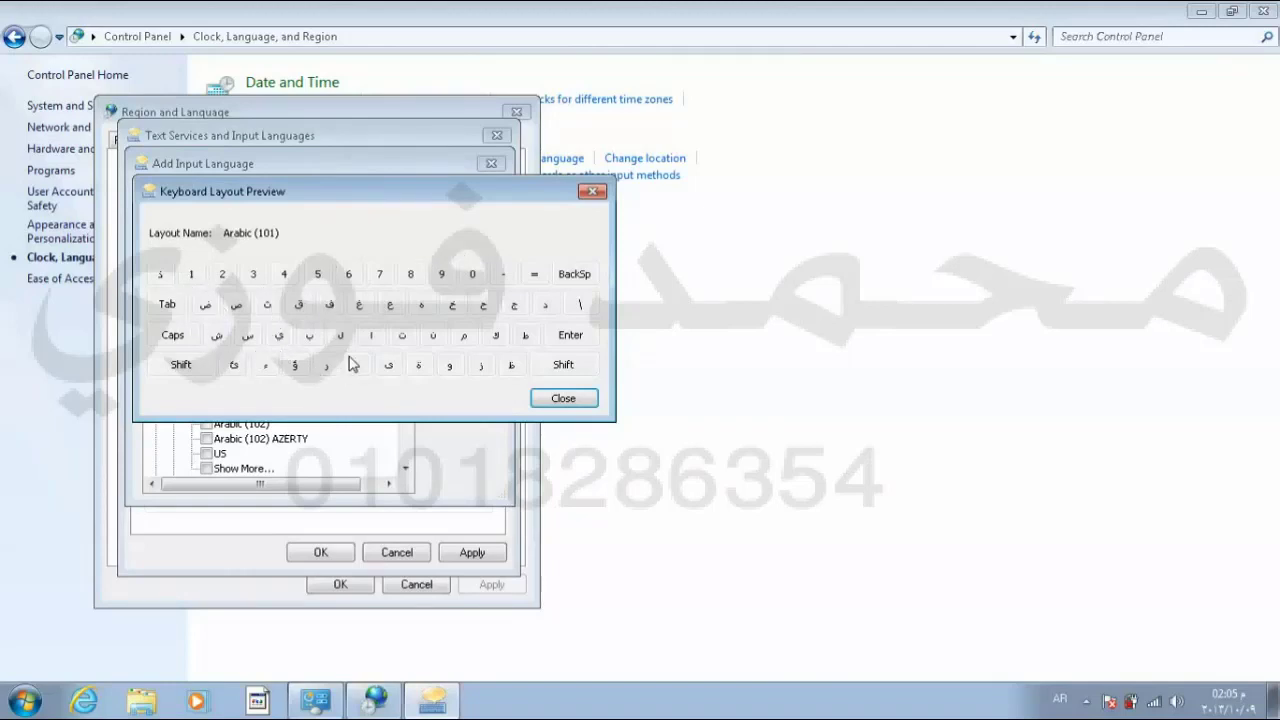
Step: Preview the Arabic (102) and Arabic (102) AZERTY keyboard layouts in turn
click(588, 400)
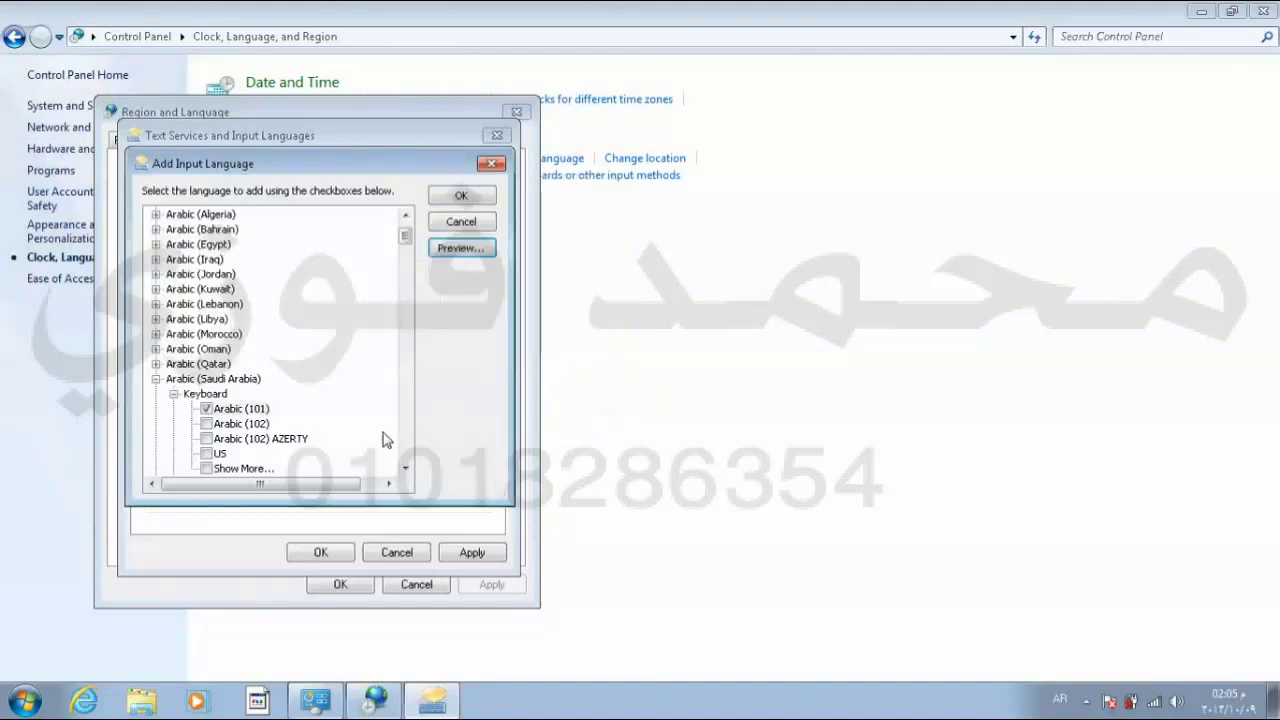
click(211, 424)
click(206, 409)
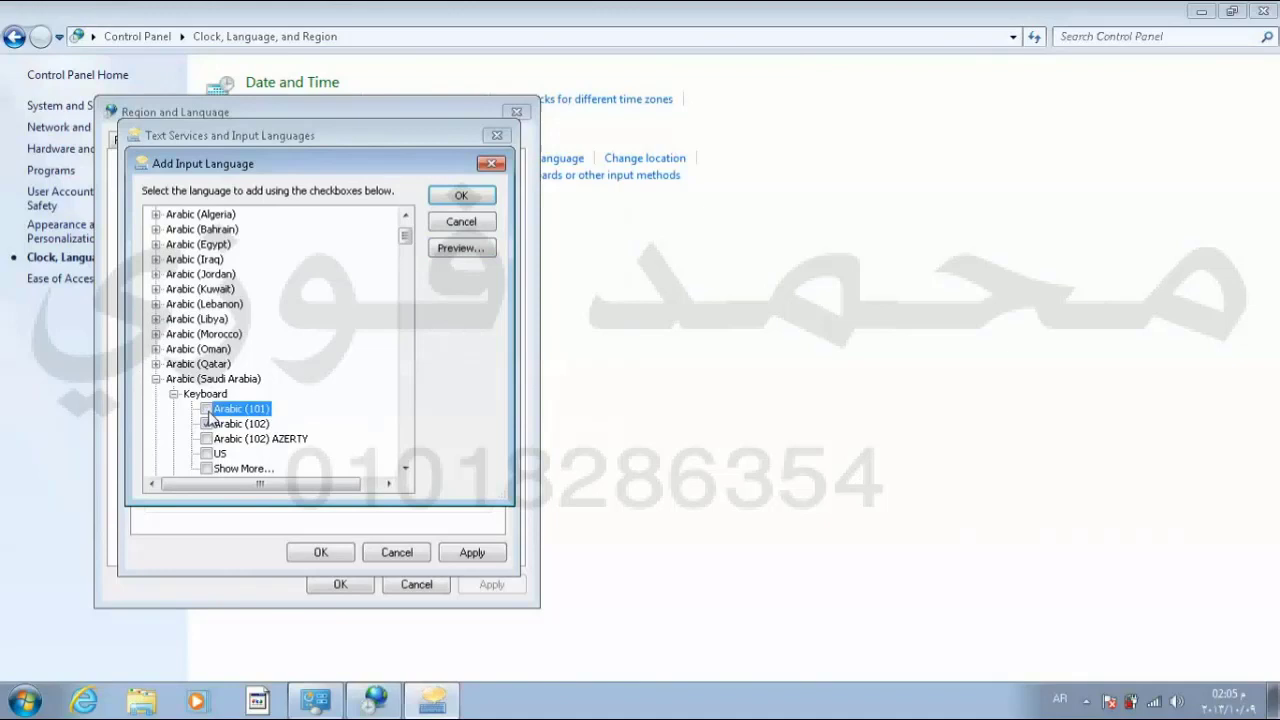
click(456, 250)
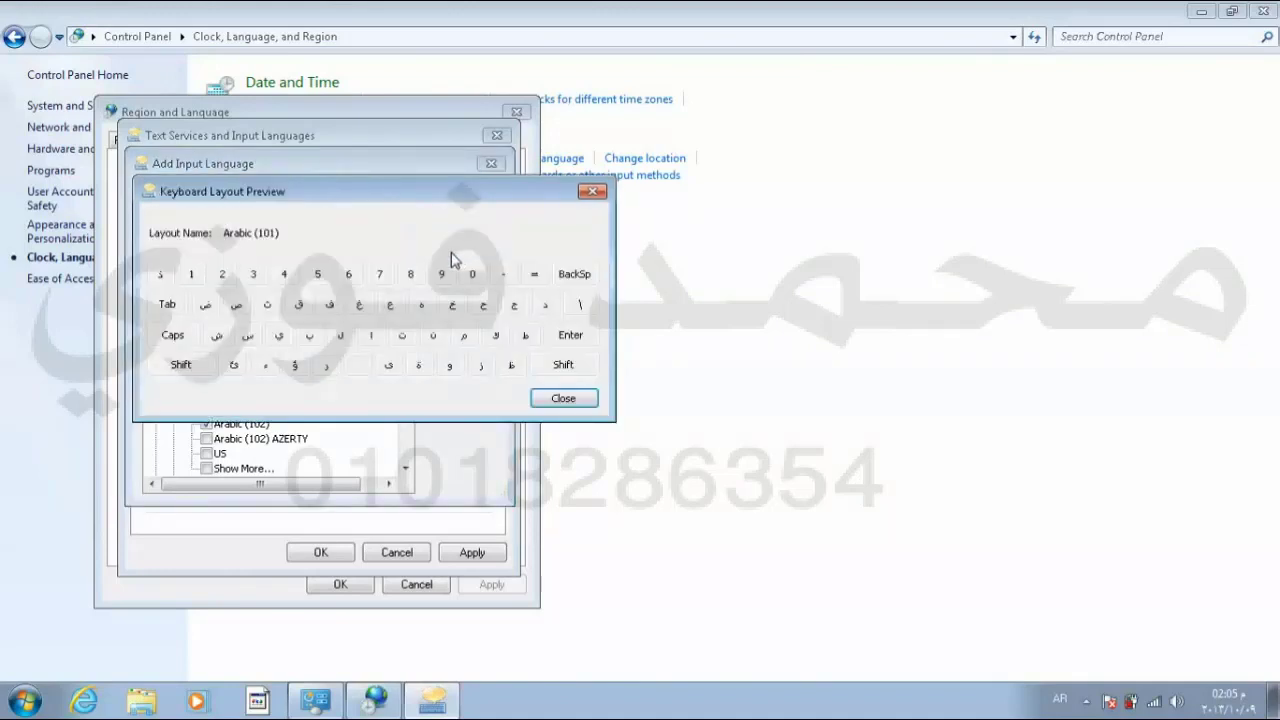
click(564, 399)
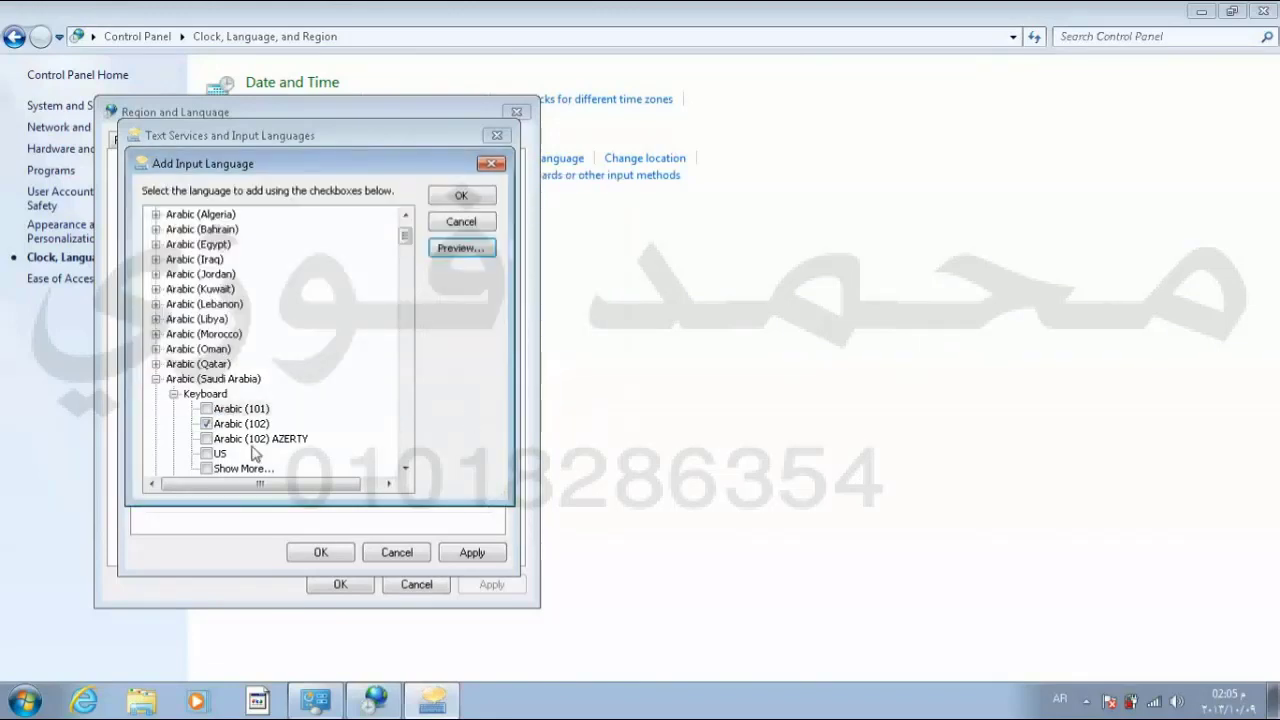
click(206, 424)
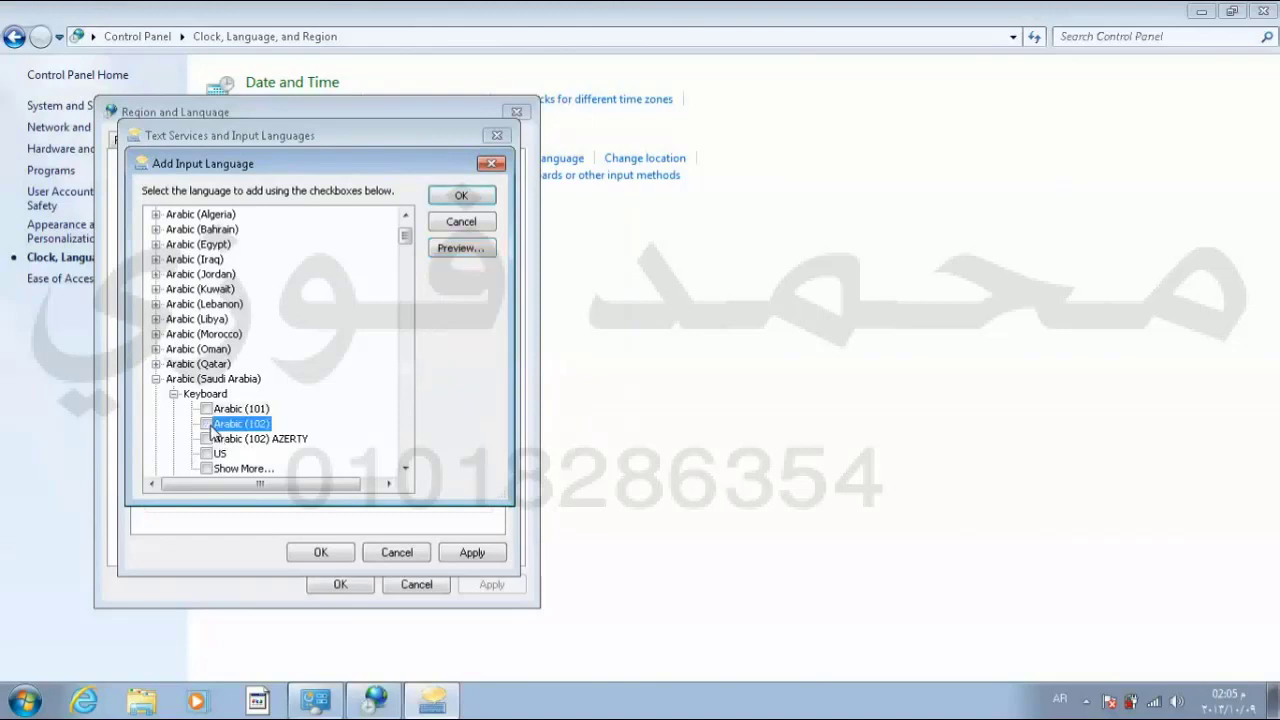
click(206, 439)
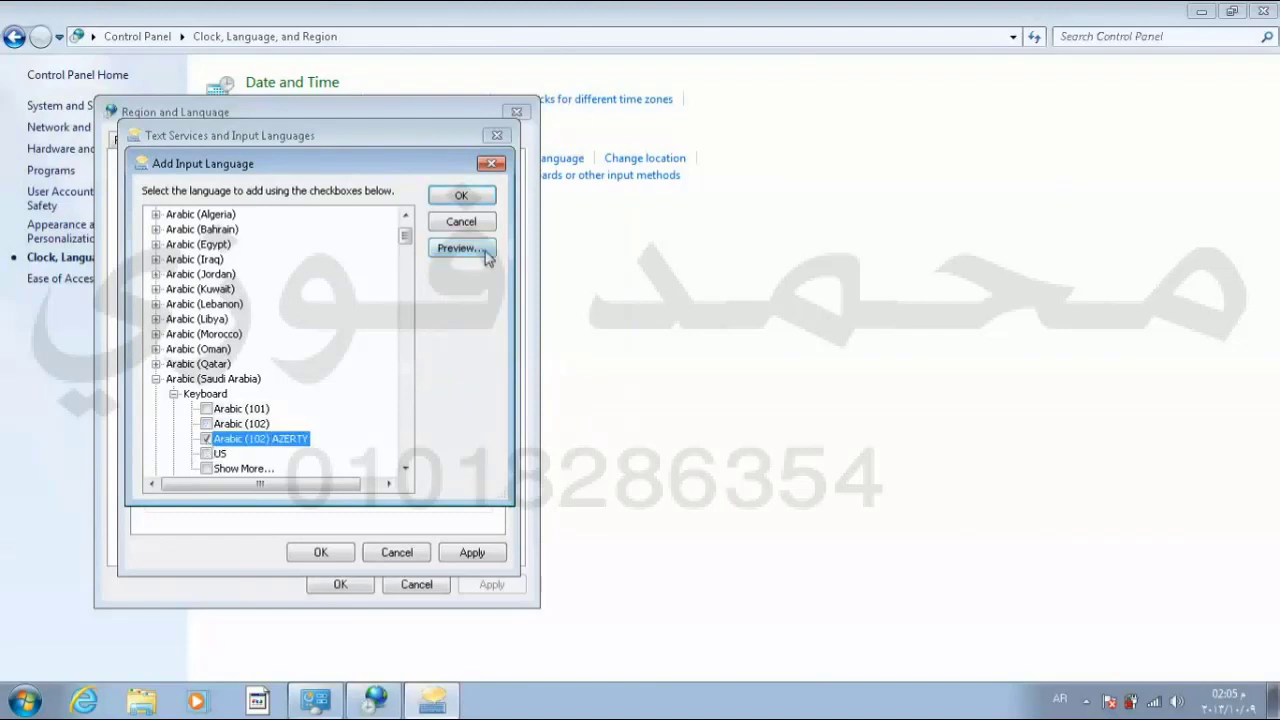
click(485, 250)
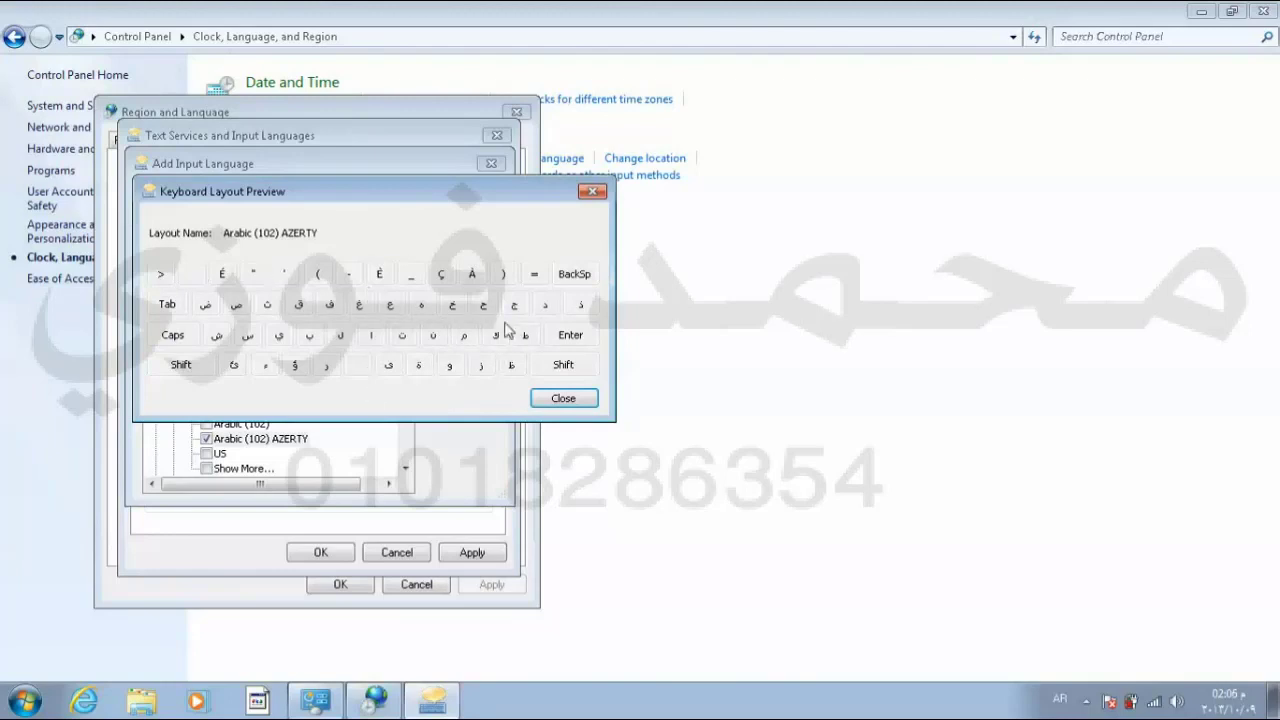
click(573, 405)
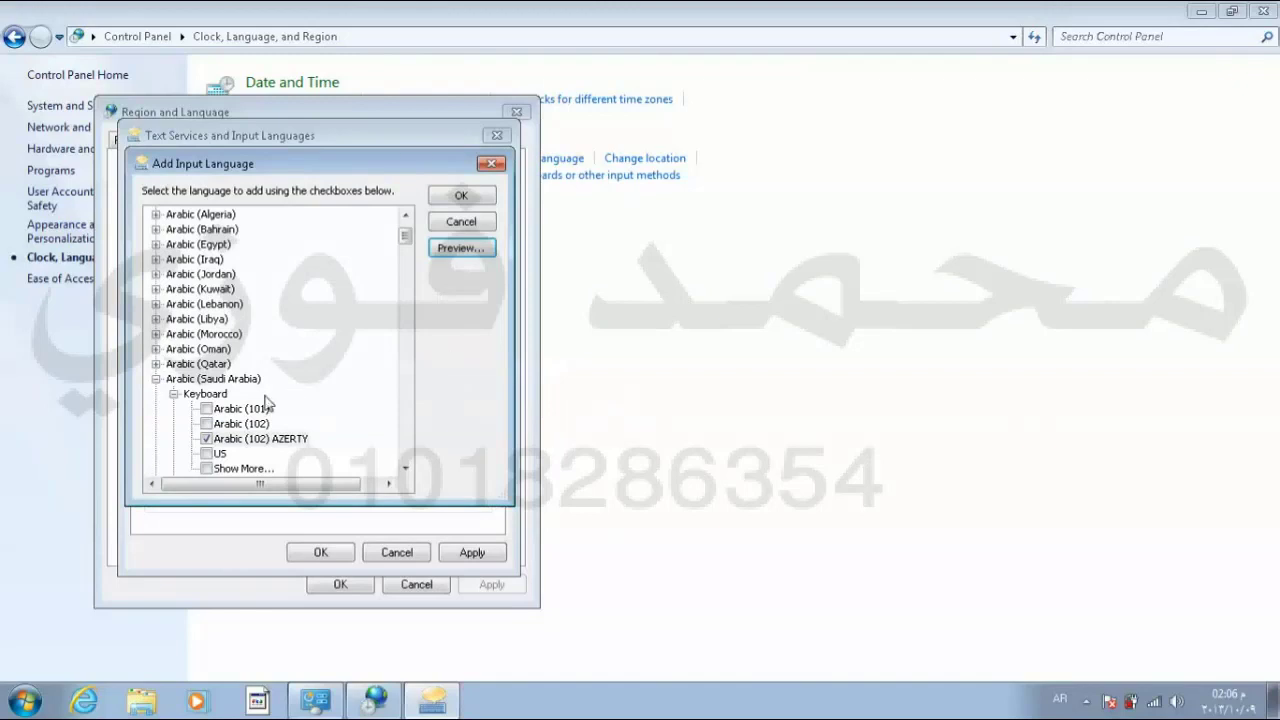
Step: Re-select only Arabic (101) and add Arabic (Saudi Arabia) to the input languages
click(206, 440)
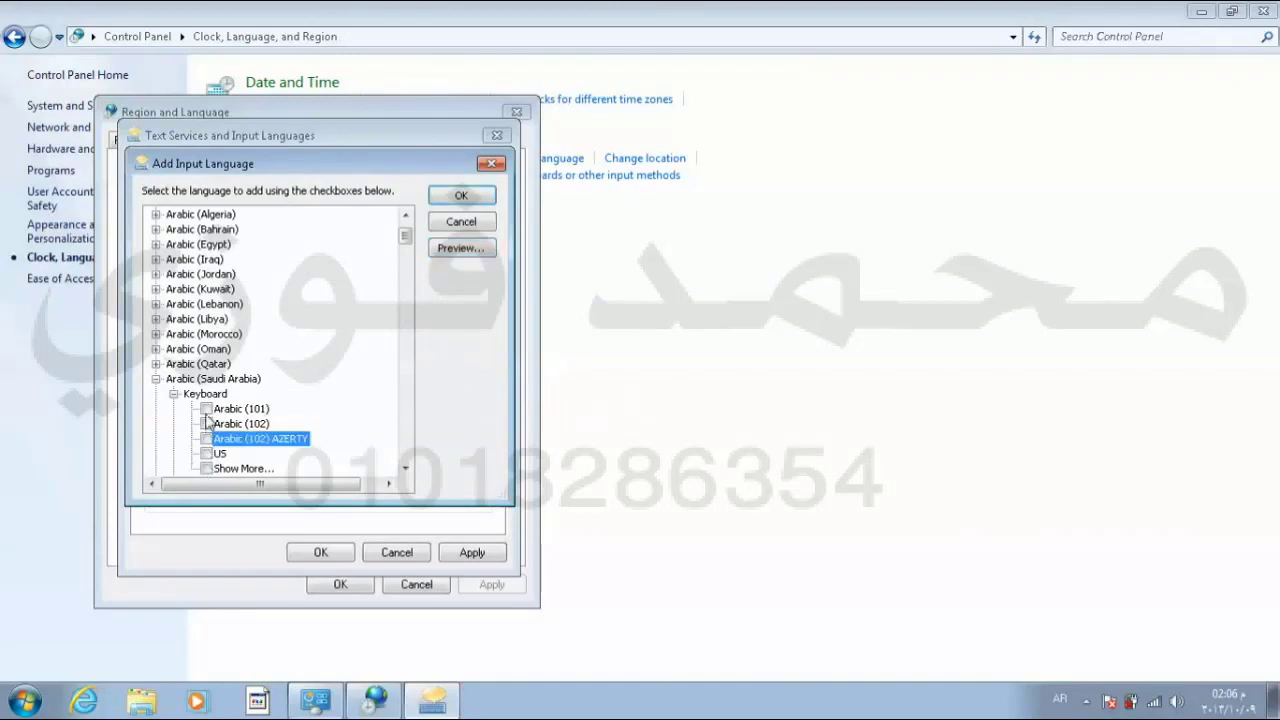
click(206, 409)
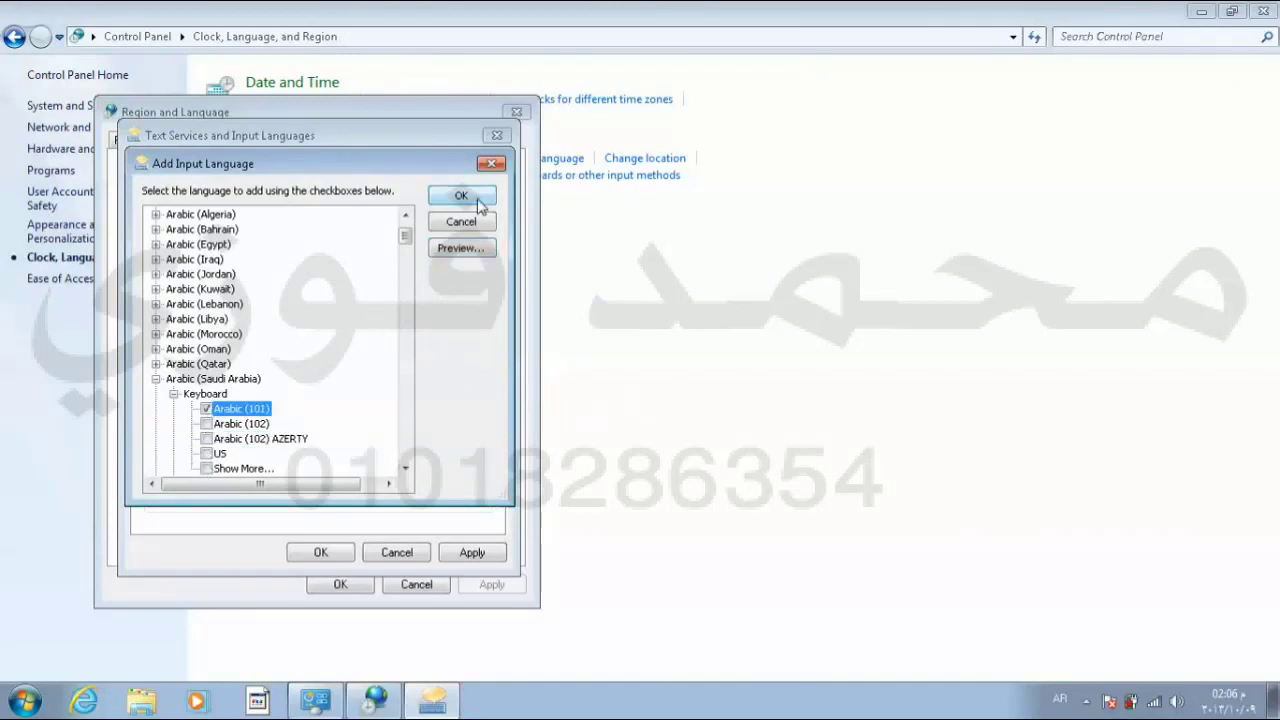
click(461, 196)
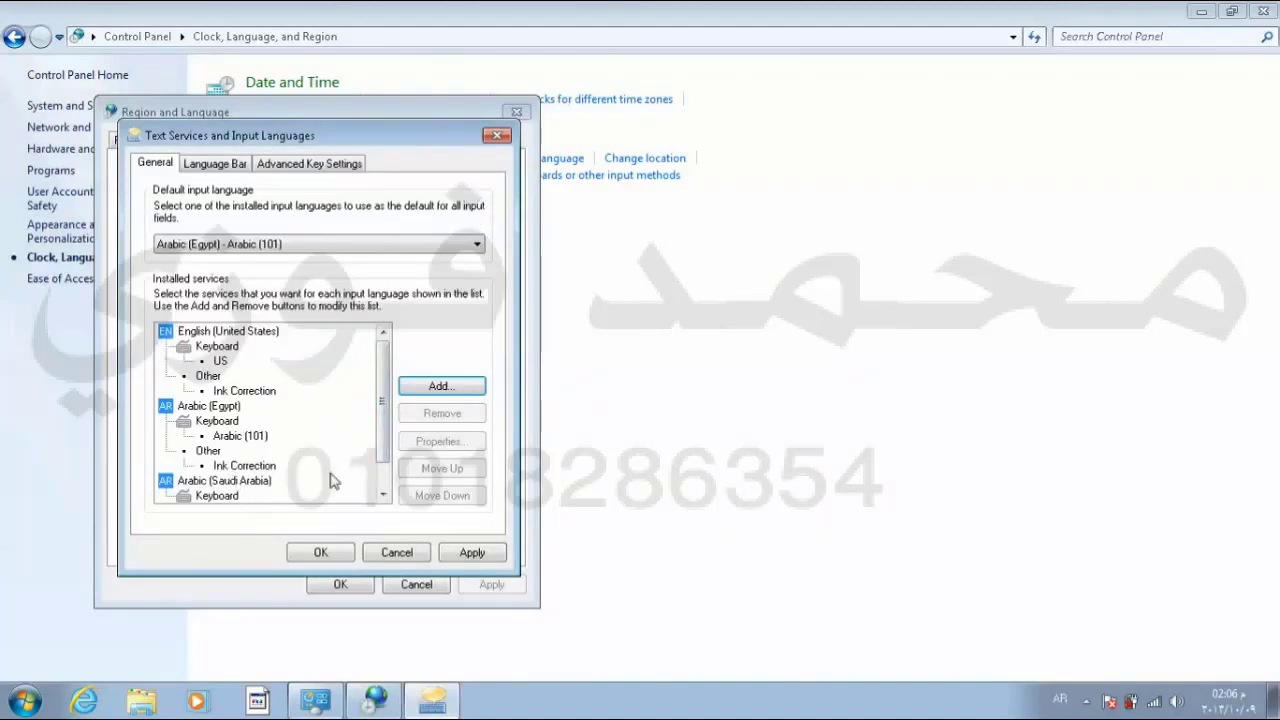
Step: Remove Arabic (Saudi Arabia) from installed services, confirm both dialogs, and close Control Panel
scroll(383, 494, down, 1)
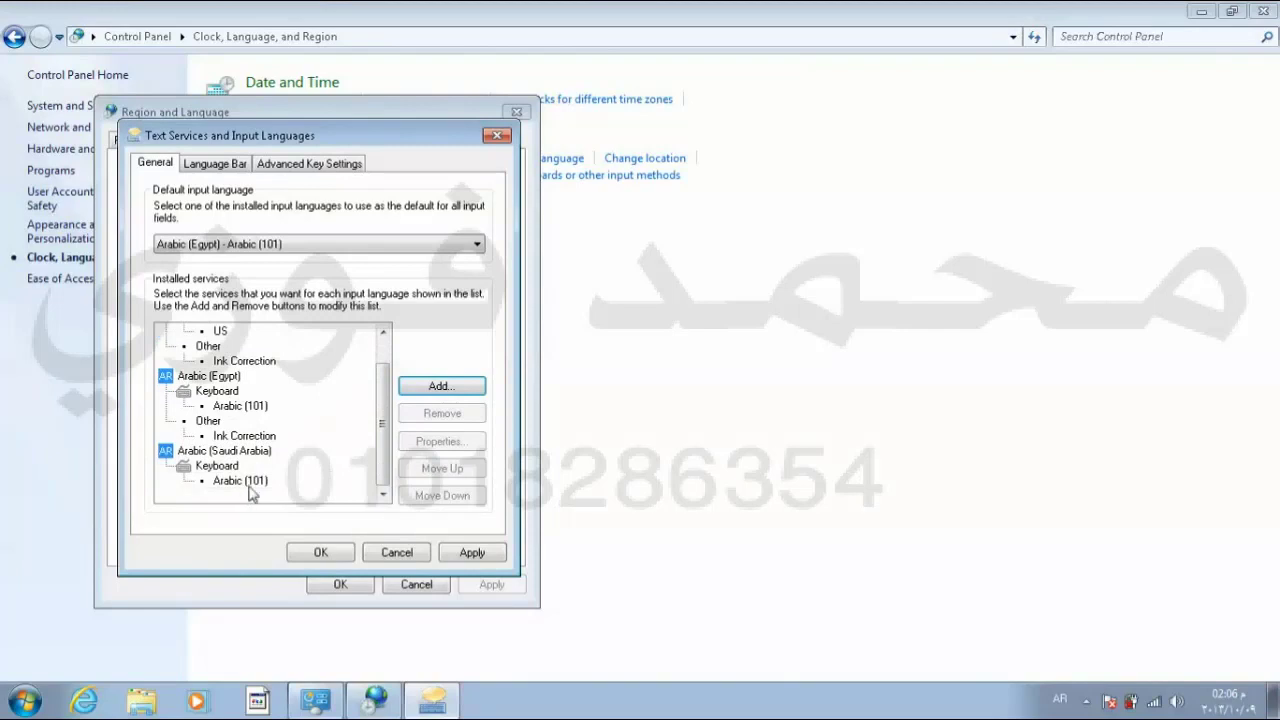
click(220, 453)
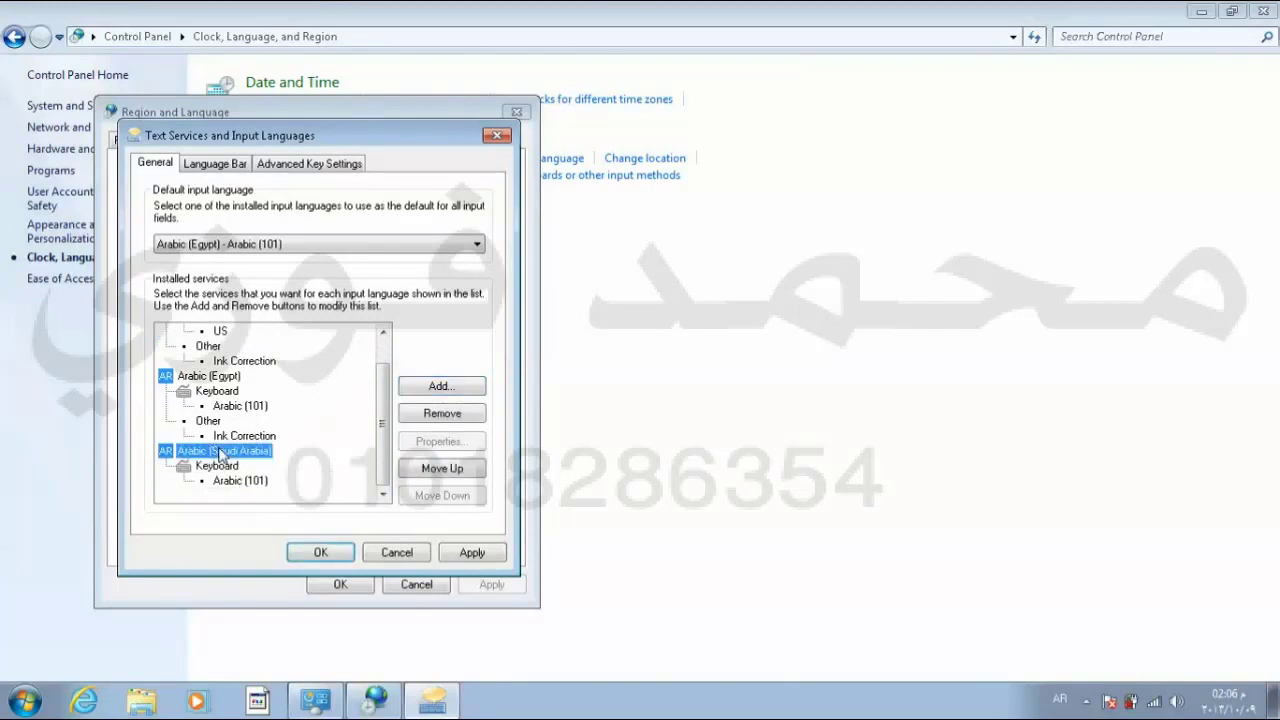
click(431, 420)
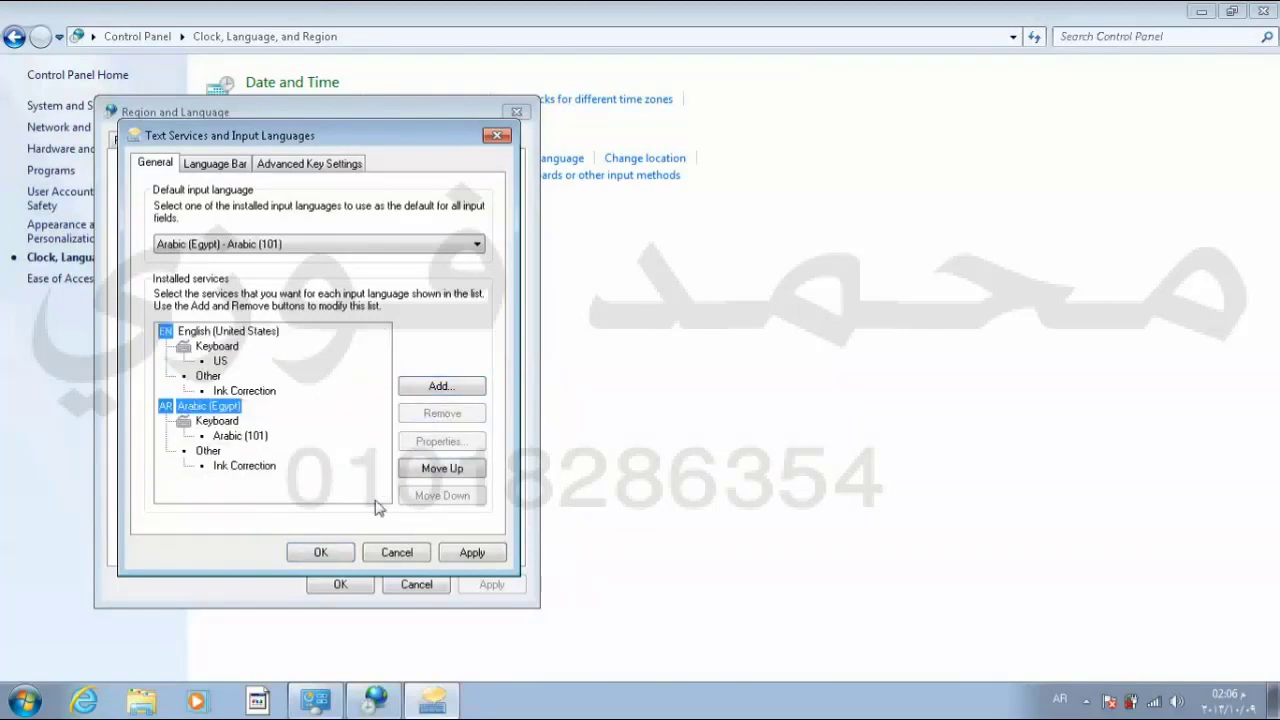
click(326, 552)
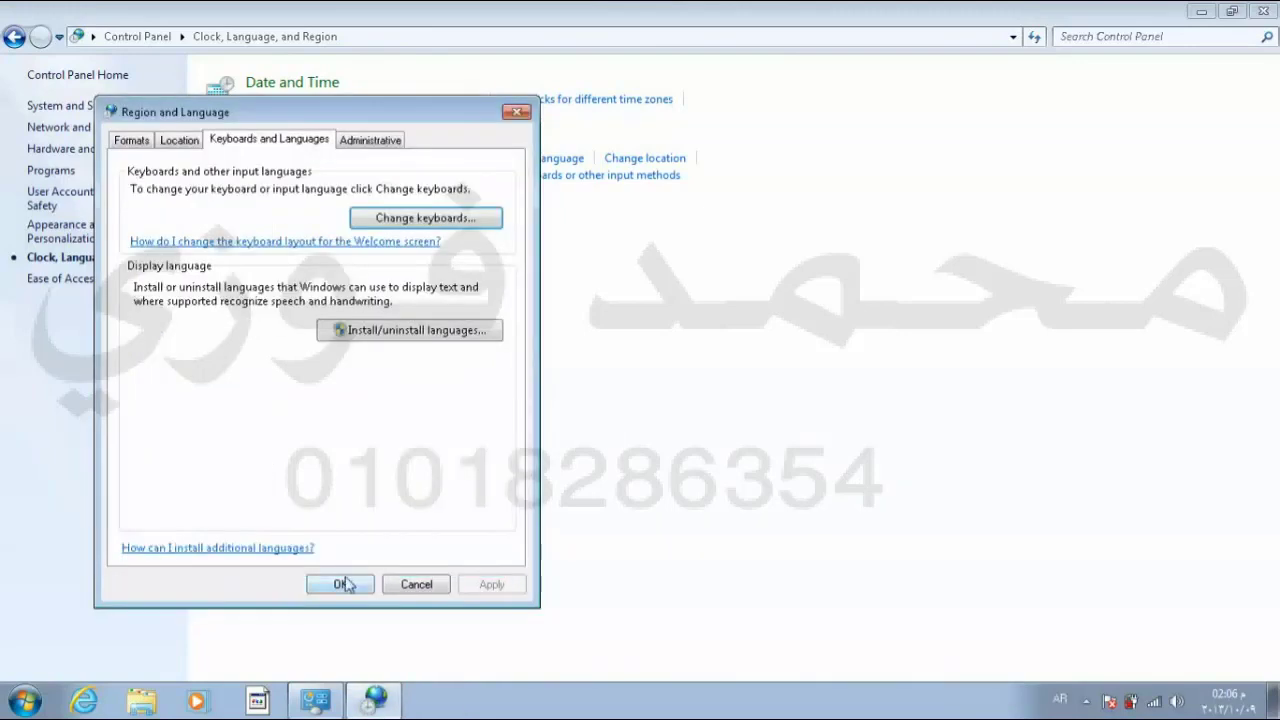
click(340, 584)
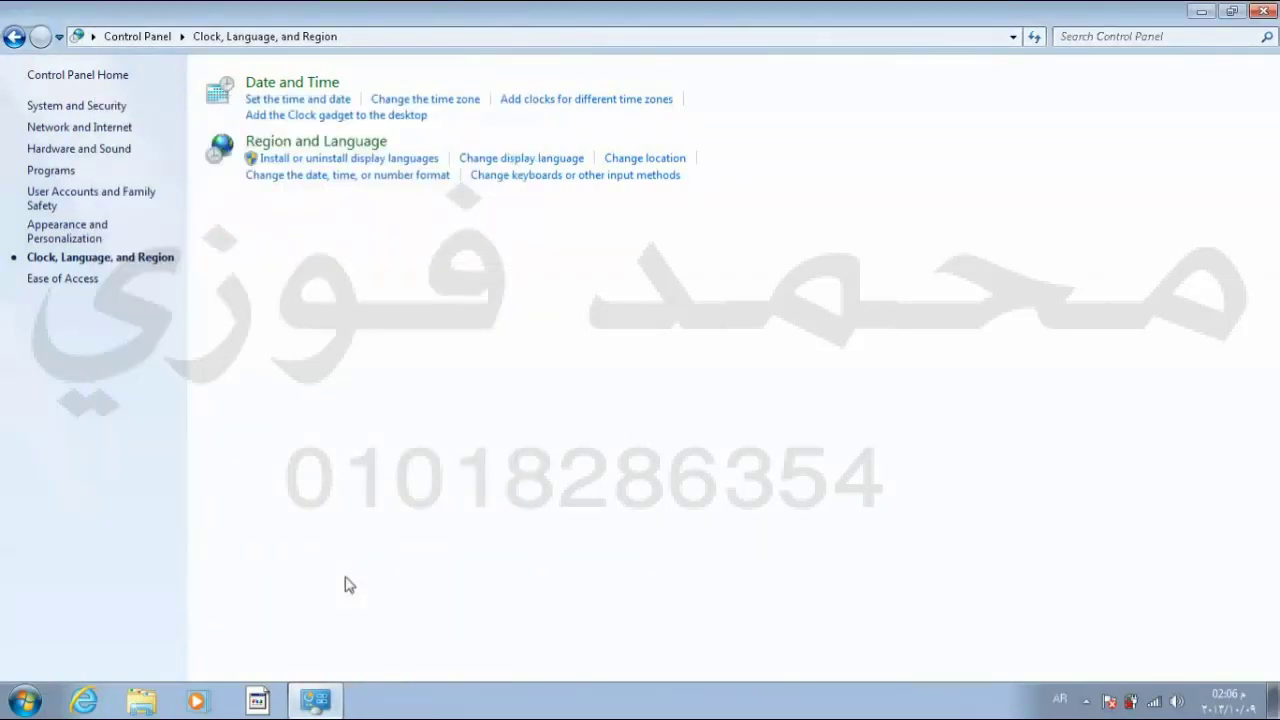
click(1274, 13)
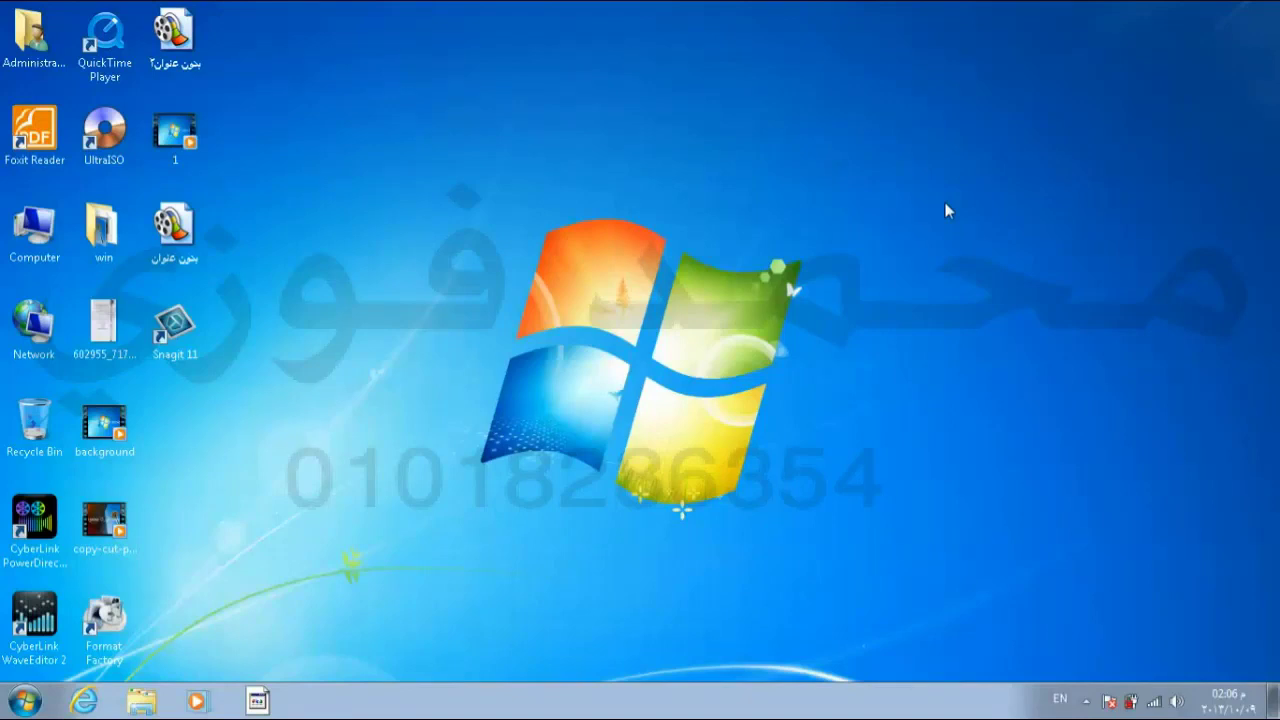
Step: Uninstall File Splitter and Joiner (FFSJ v3.3) through Control Panel's Programs and Features
click(22, 705)
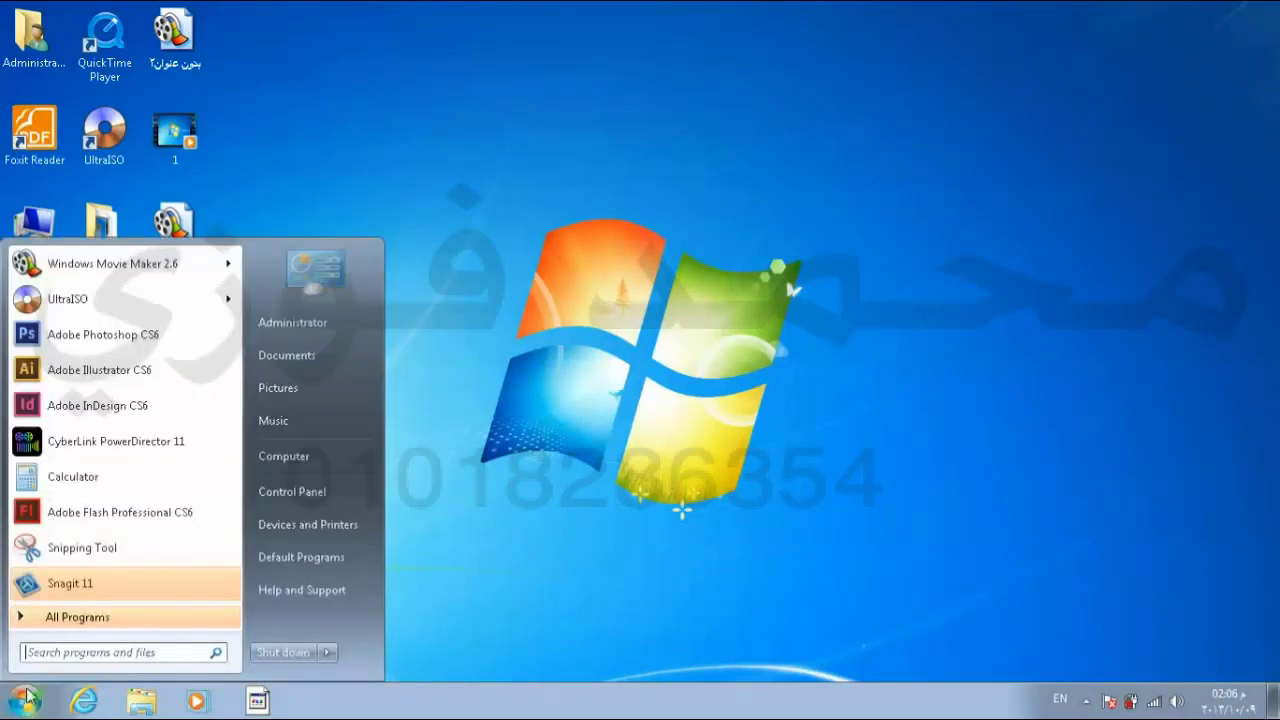
click(283, 509)
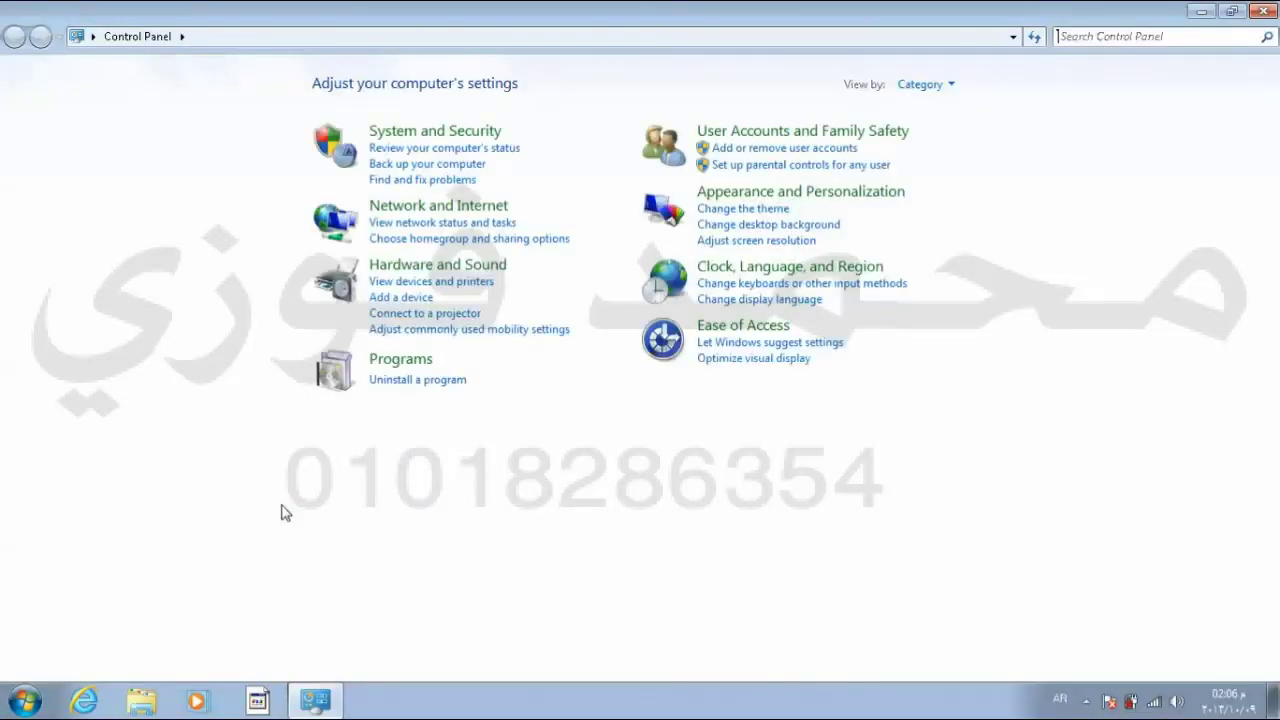
click(411, 382)
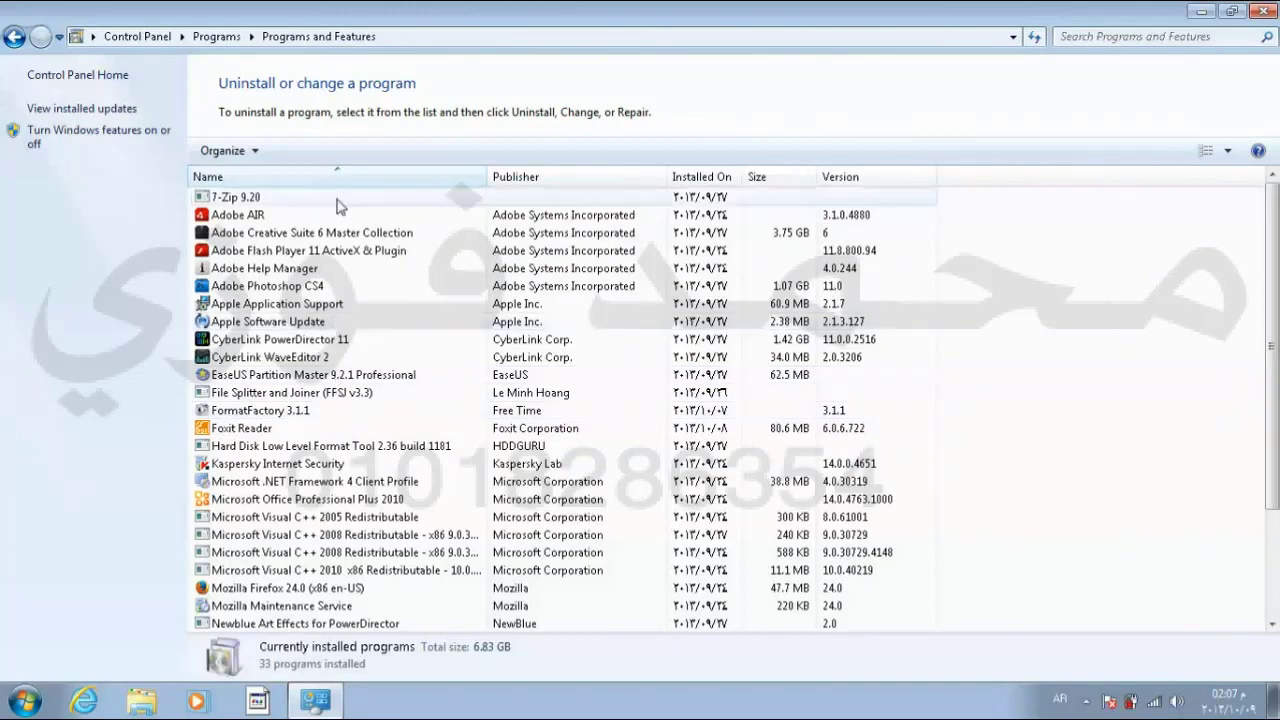
click(309, 396)
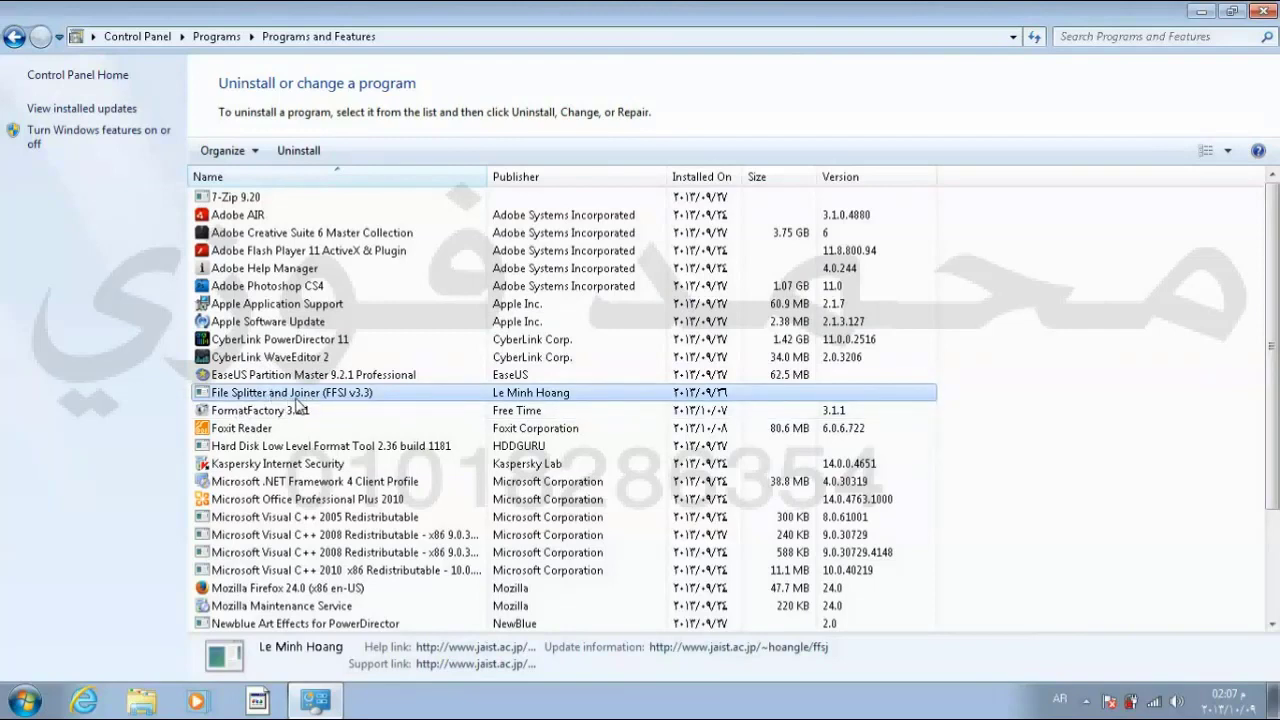
click(309, 151)
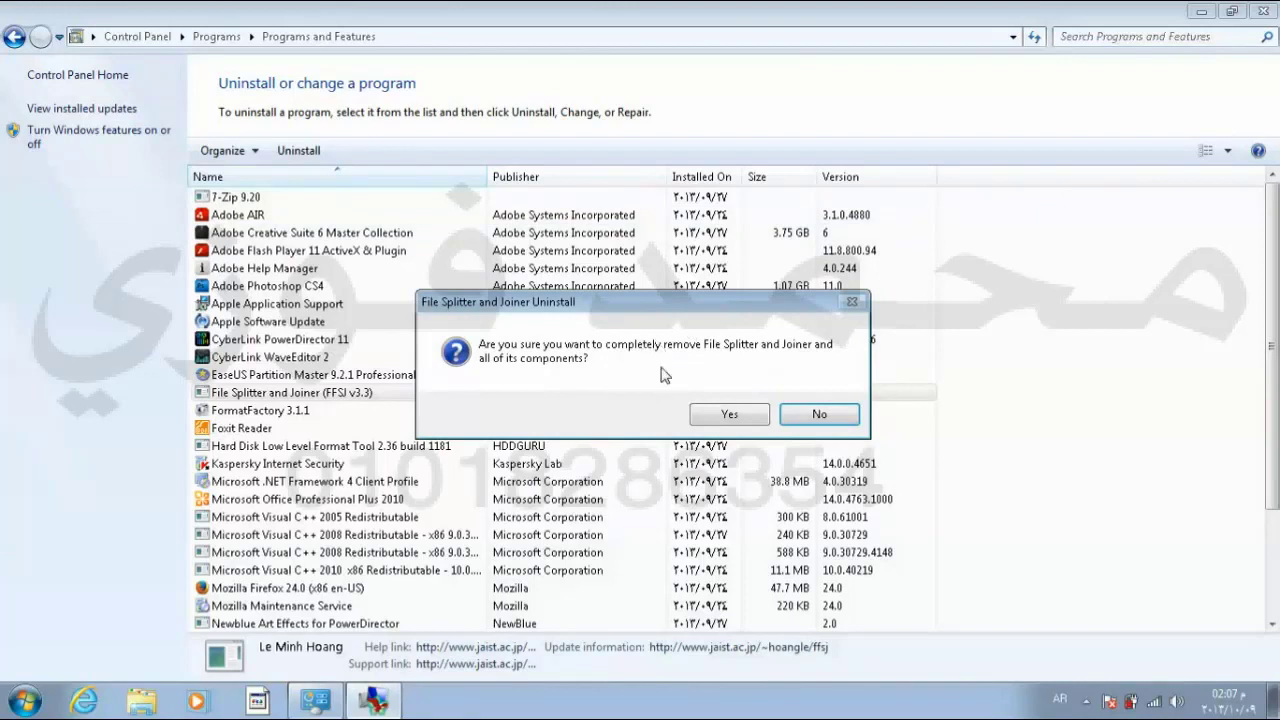
click(727, 415)
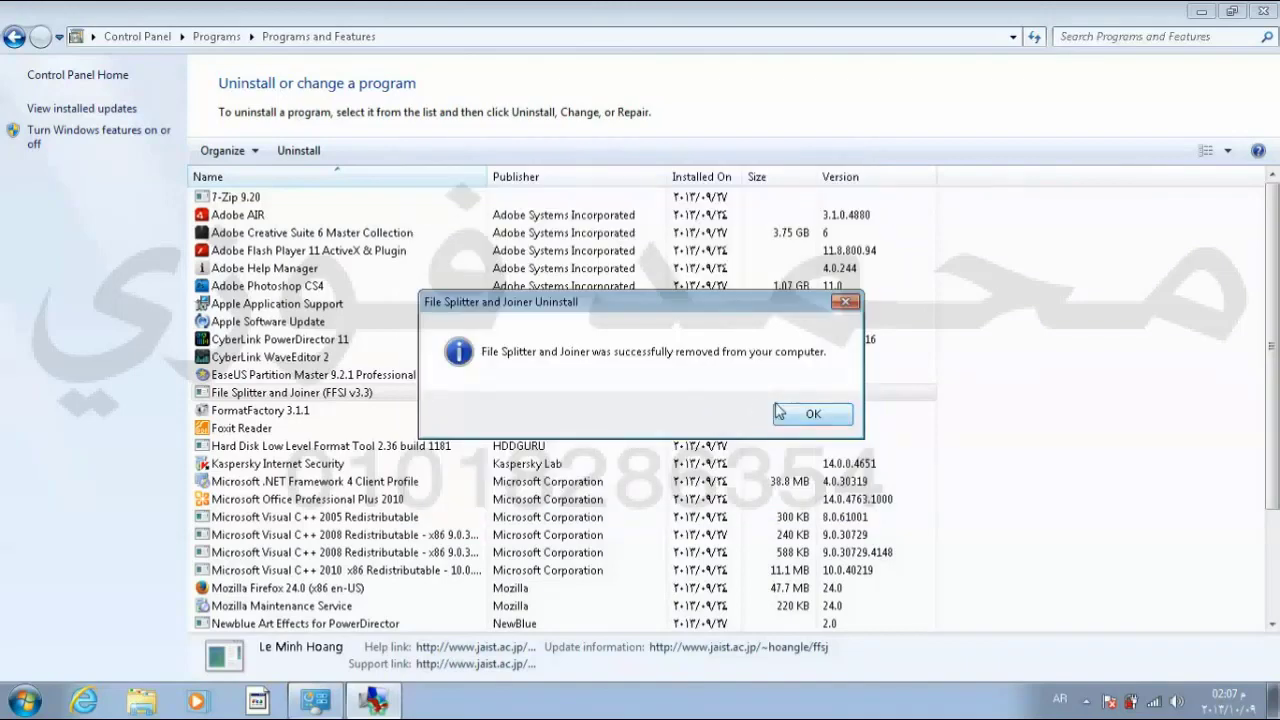
click(806, 418)
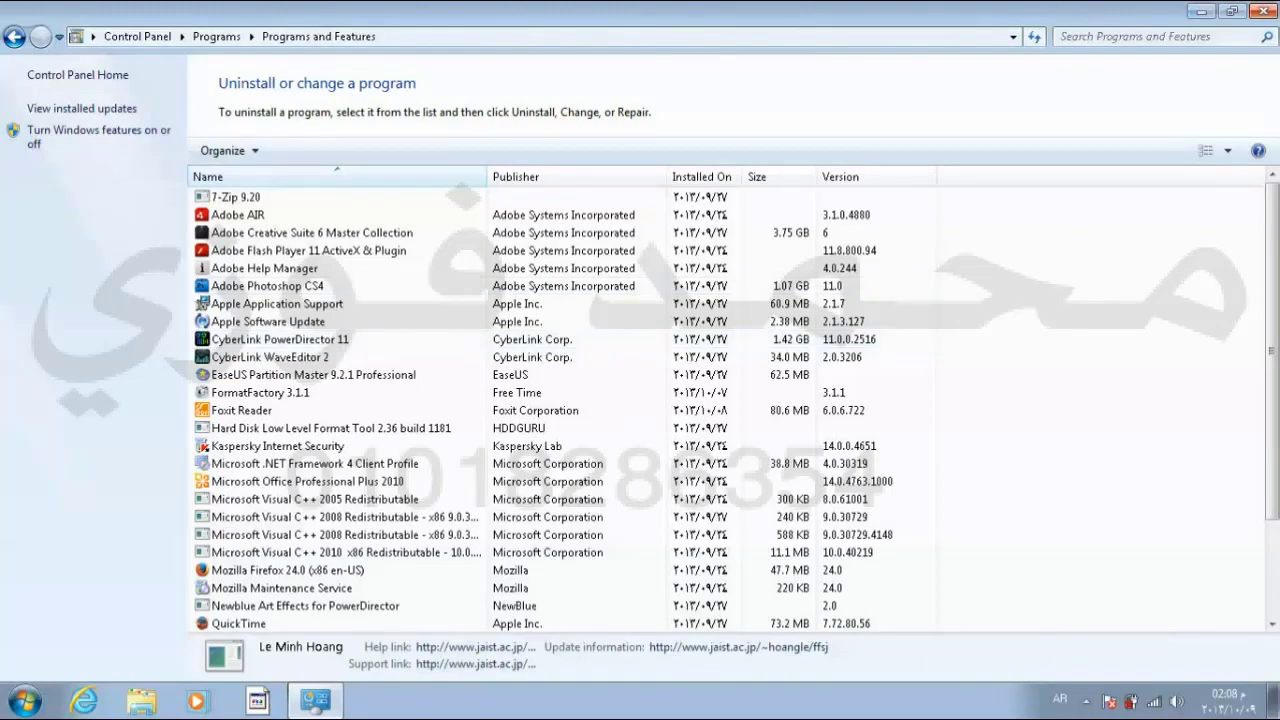
click(1266, 12)
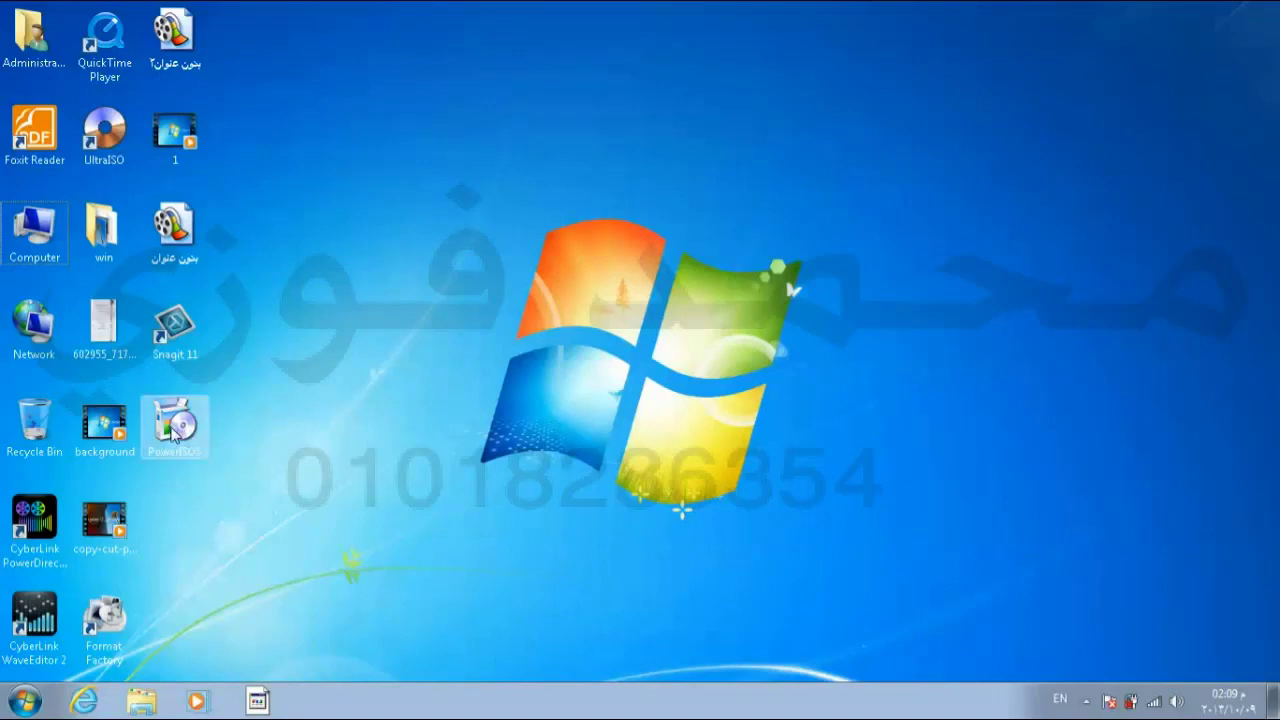
Step: Run the desktop PowerISO 5.7 installer, accept the license, install to the default folder, and close setup
click(174, 428)
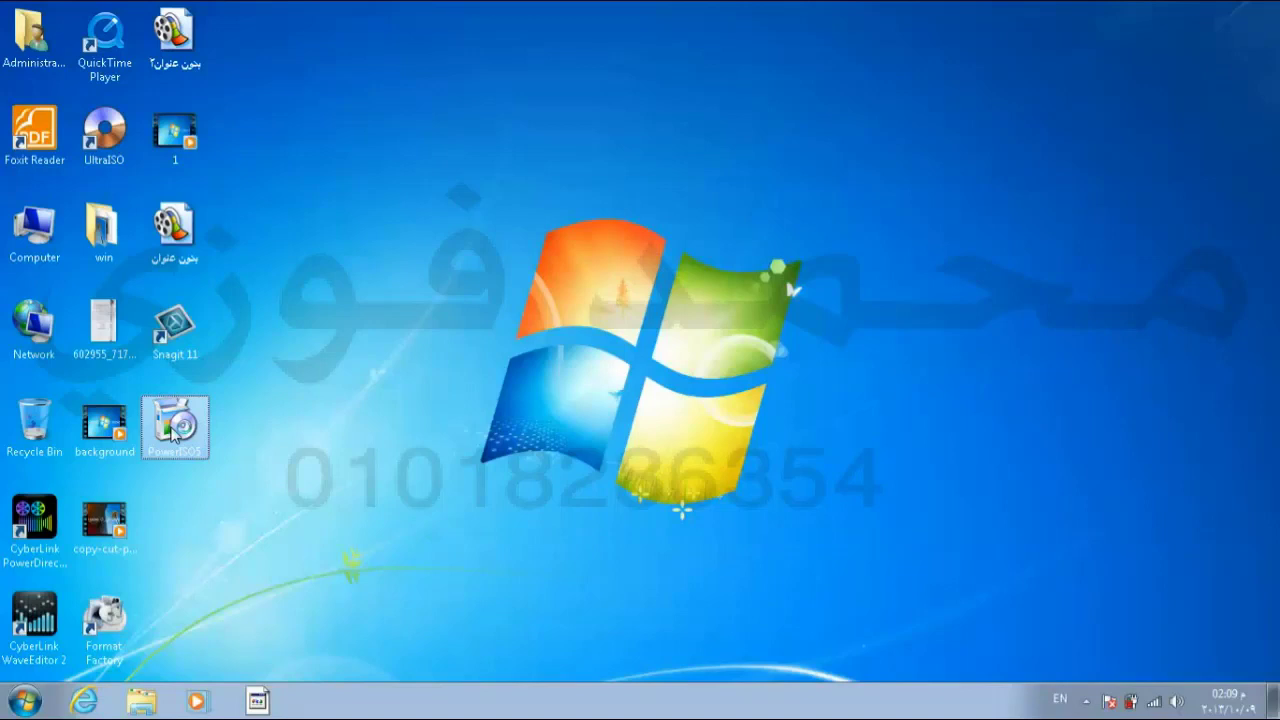
double_click(174, 428)
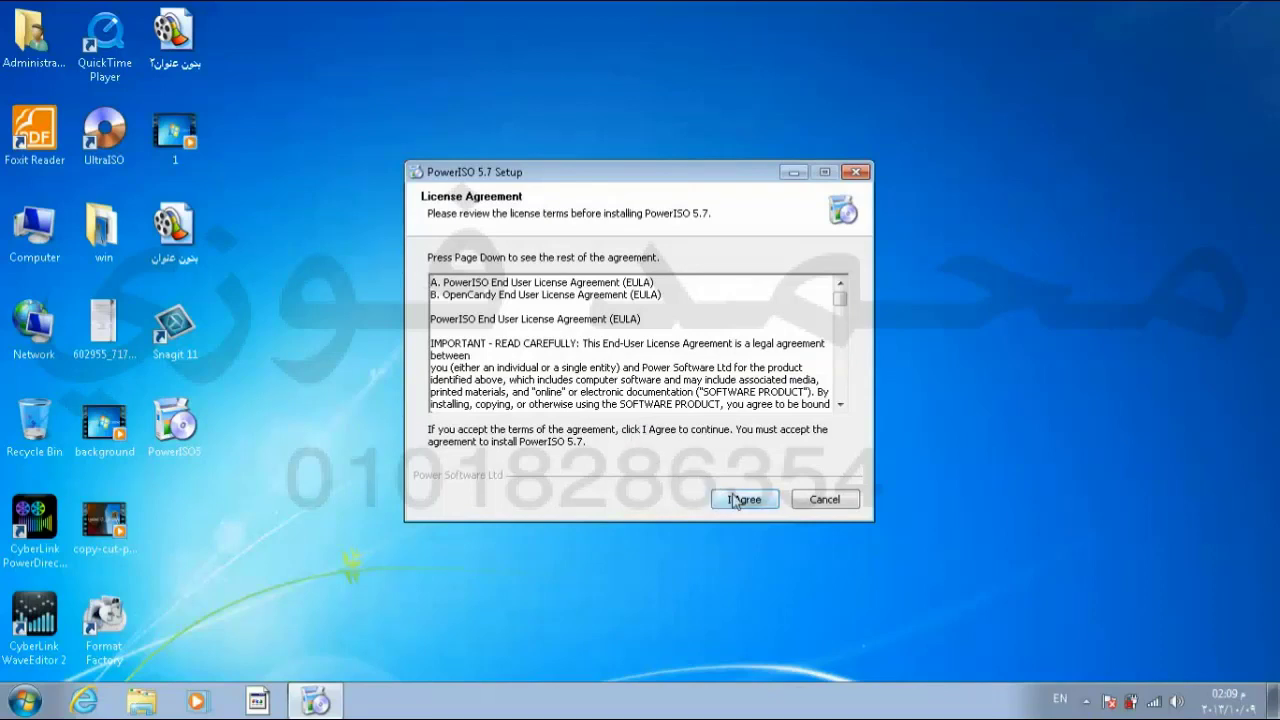
click(735, 500)
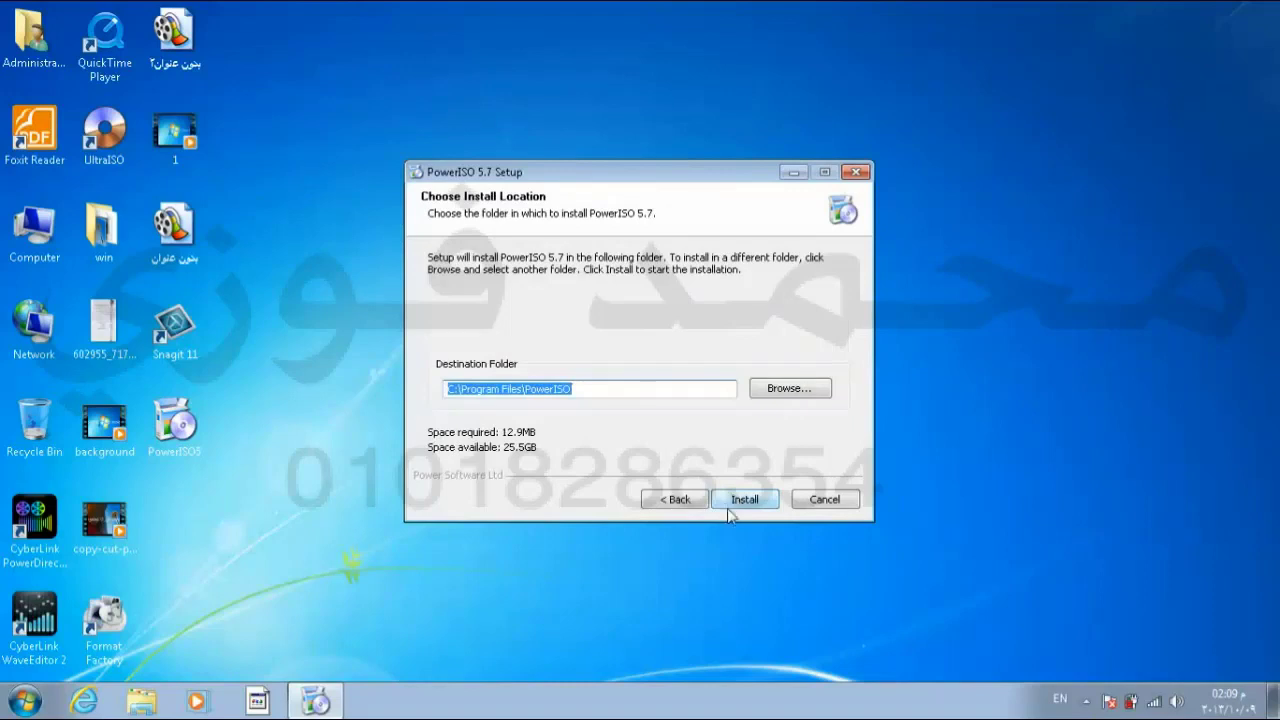
click(737, 505)
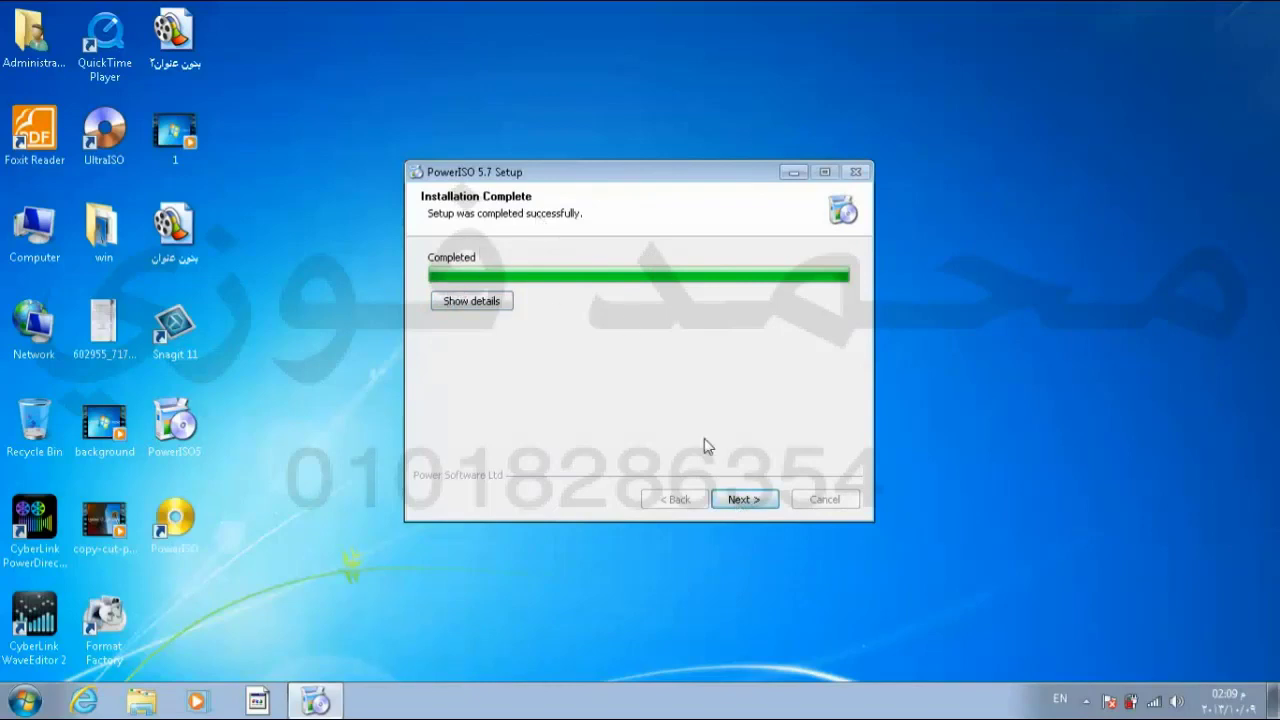
click(742, 505)
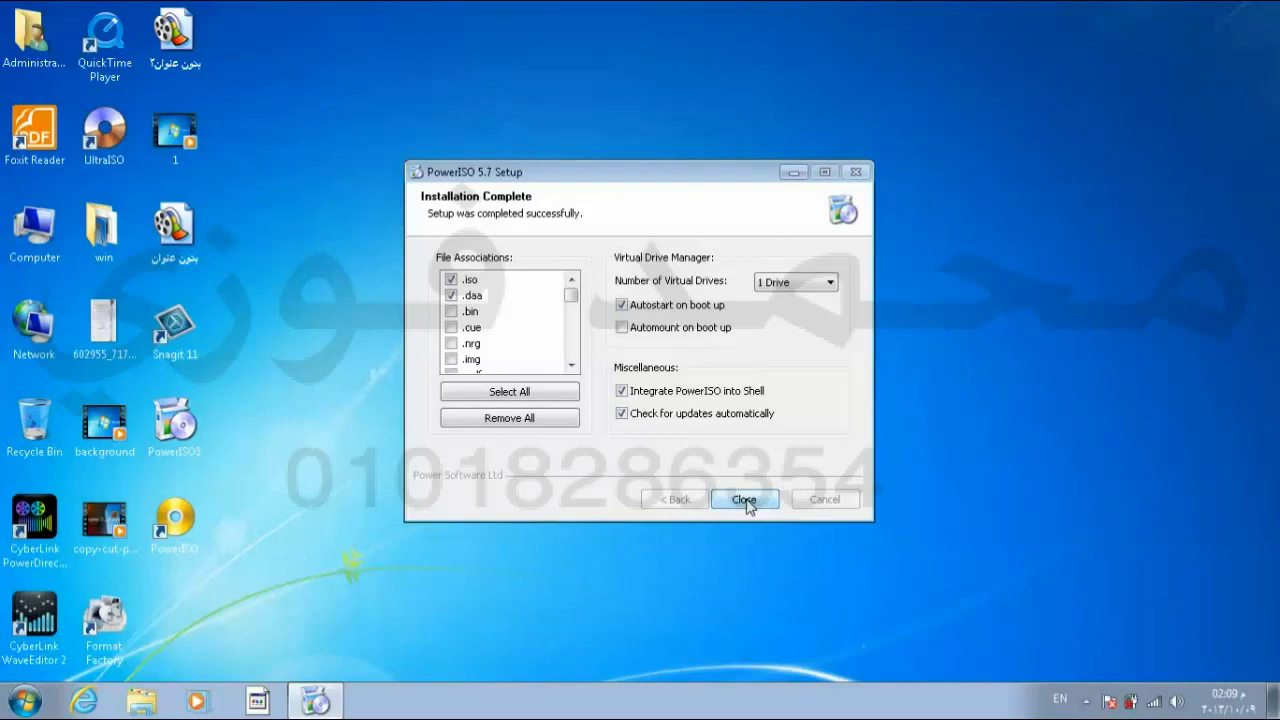
click(745, 500)
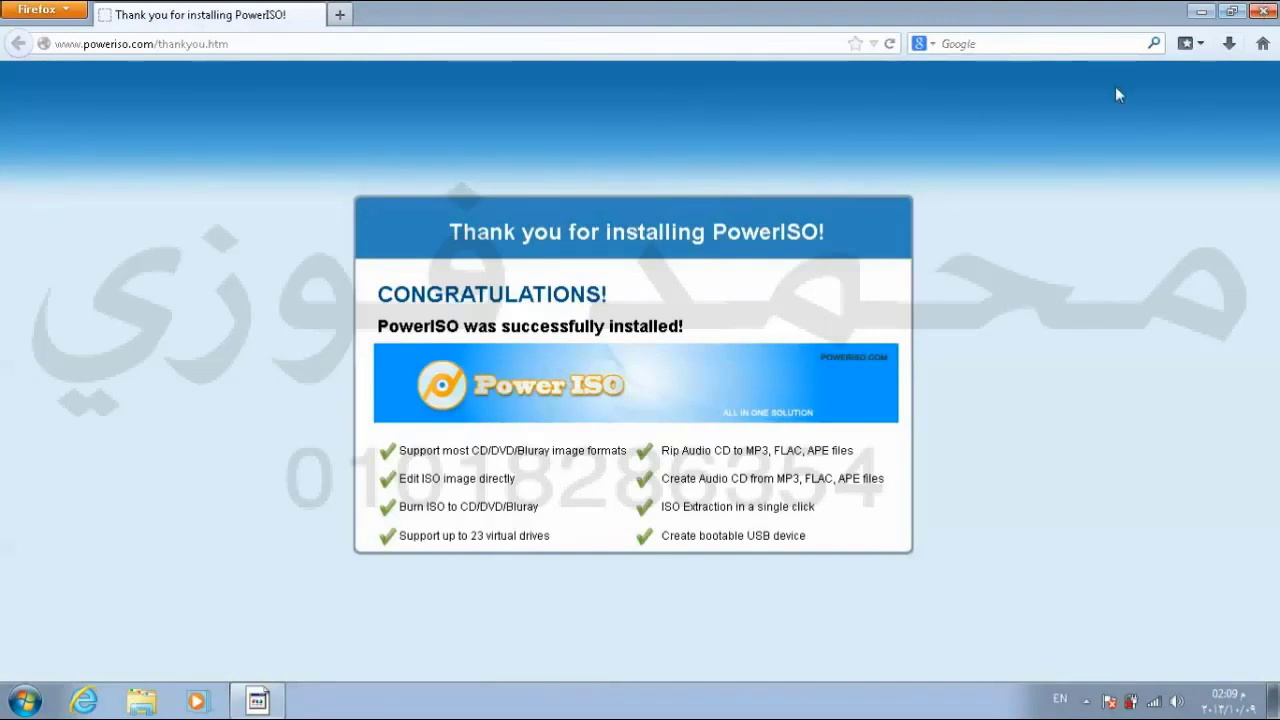
Step: Close the Firefox window showing PowerISO's thank-you page
click(1260, 11)
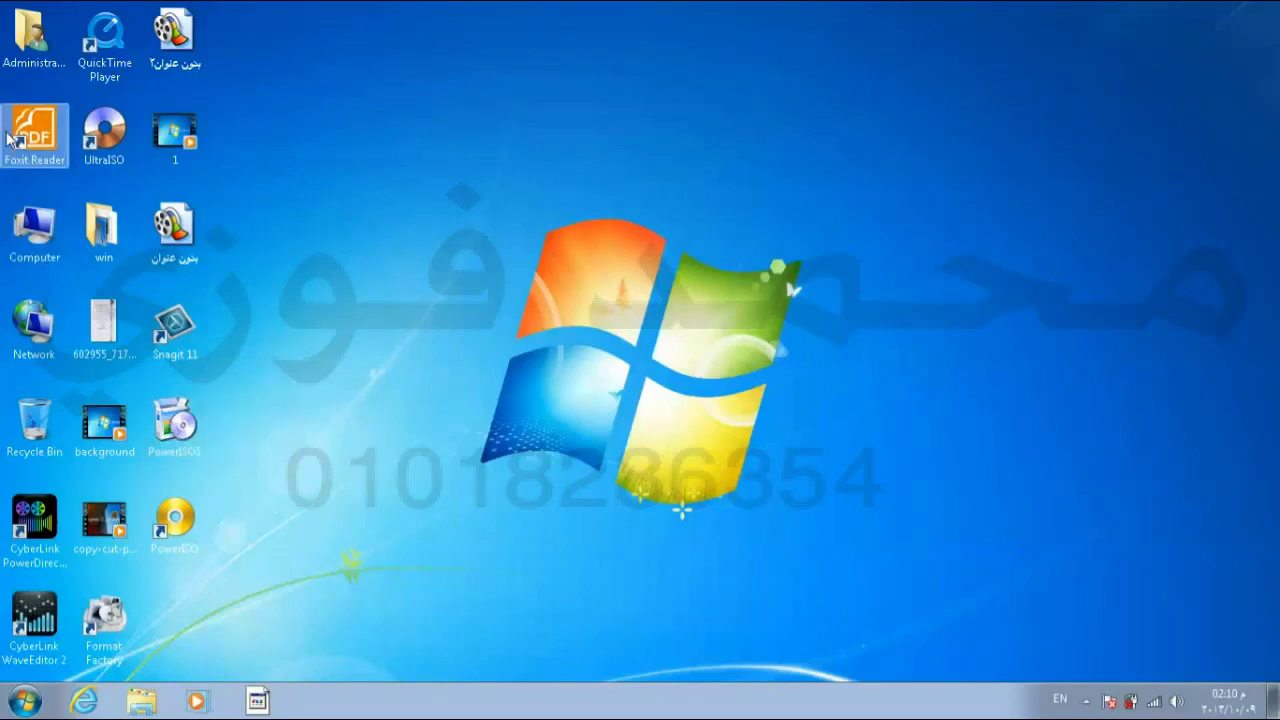
double_click(33, 48)
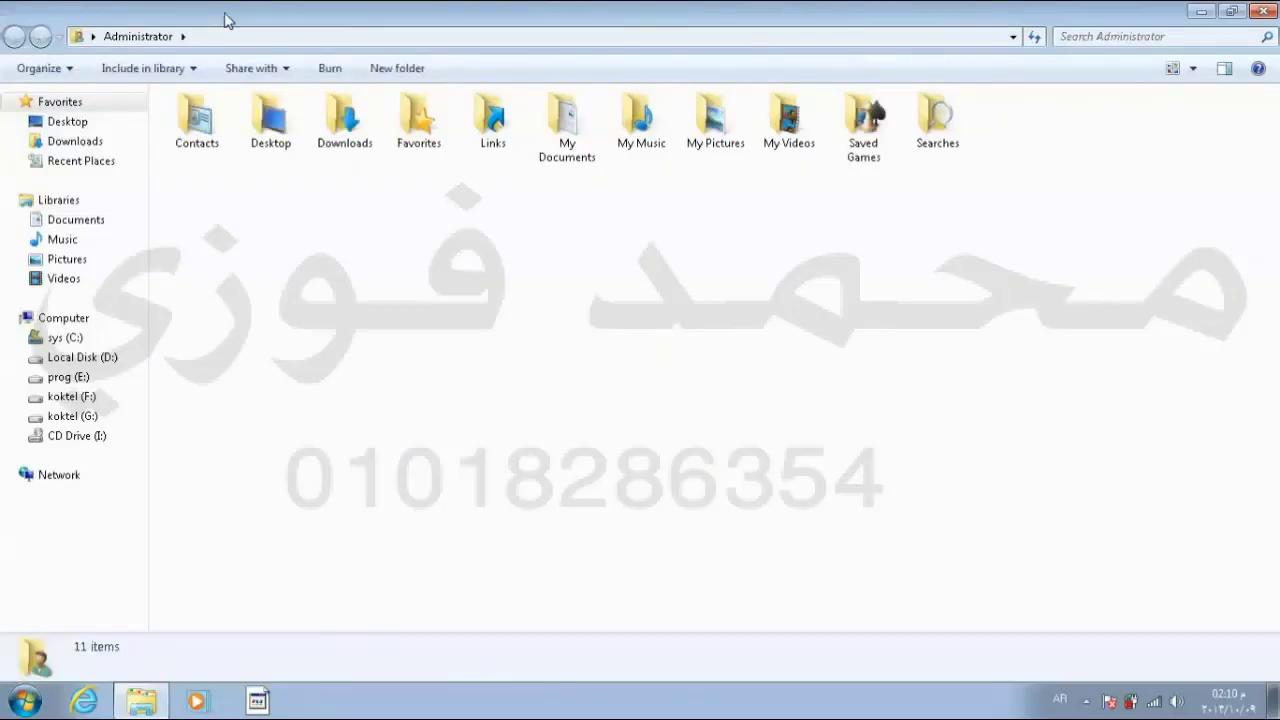
click(1230, 12)
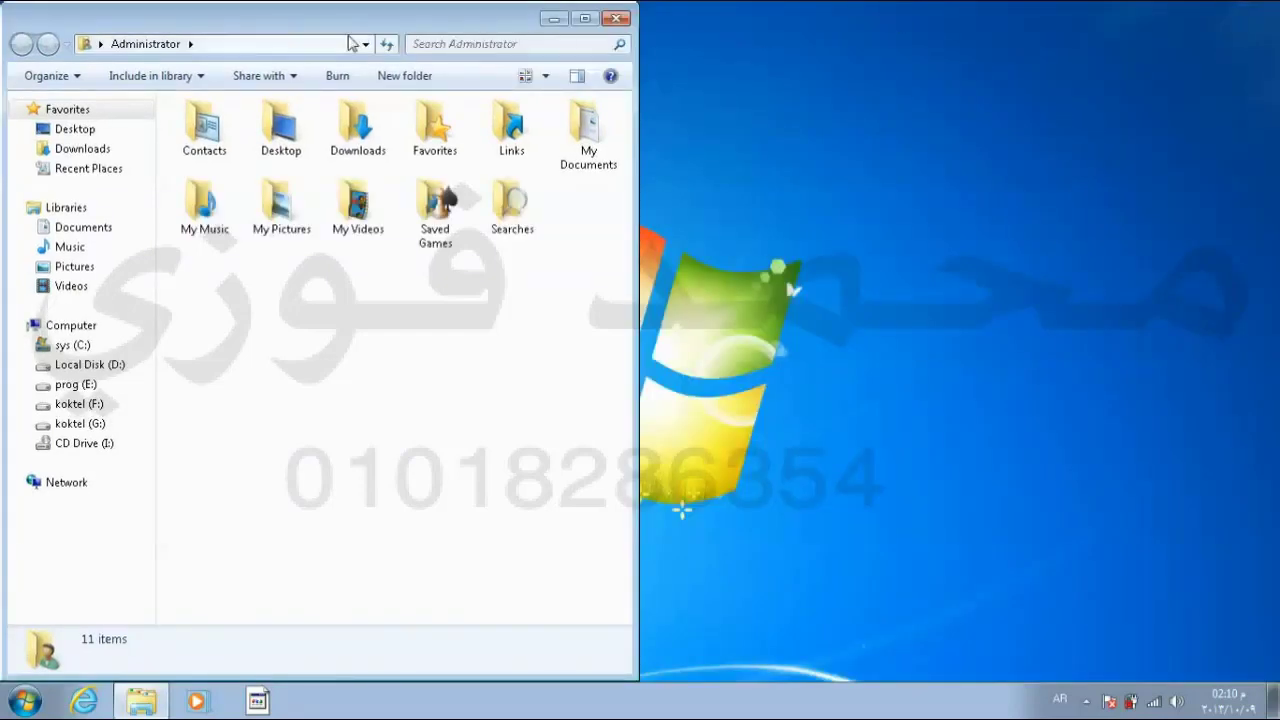
drag(362, 30, 680, 30)
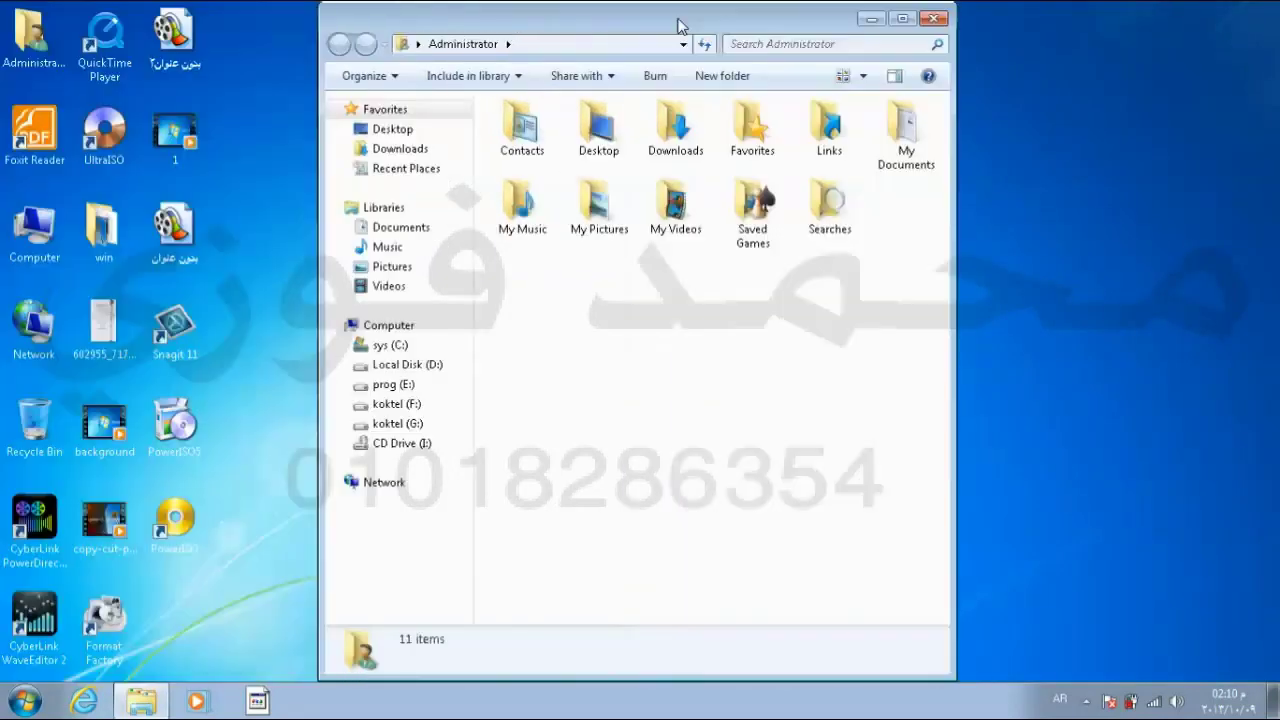
double_click(31, 260)
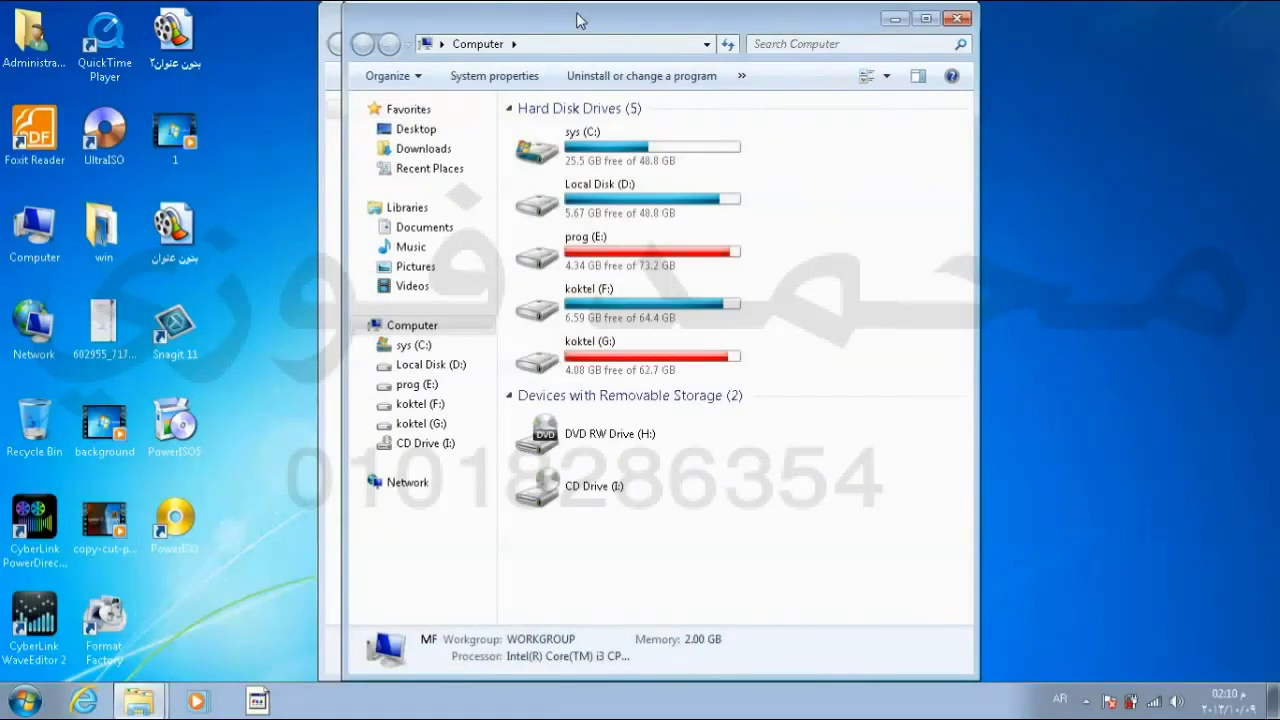
right_click(561, 705)
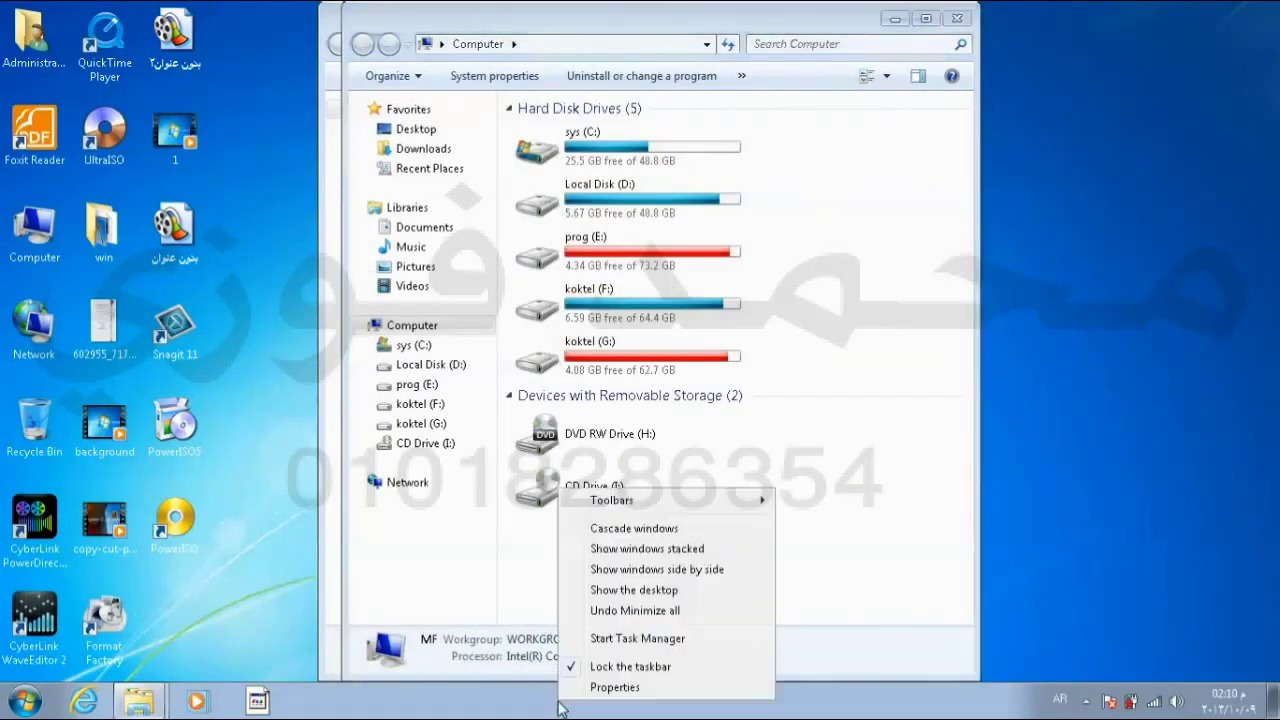
click(656, 570)
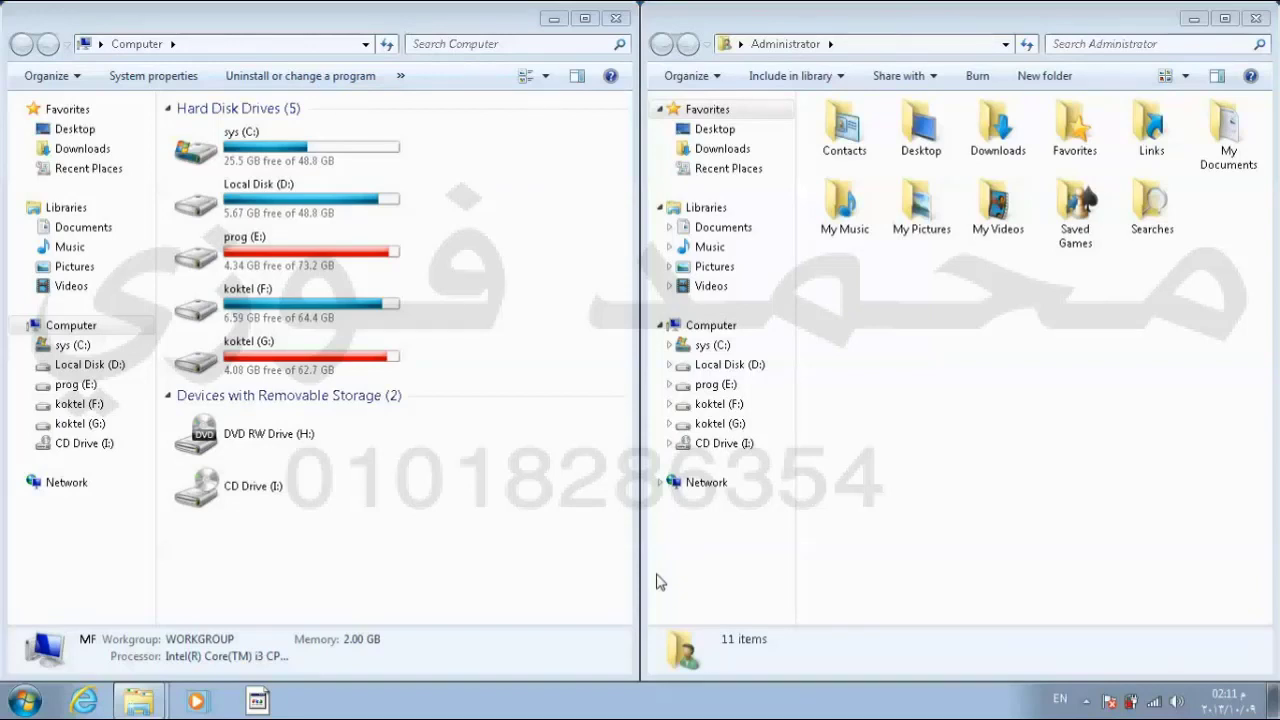
click(616, 19)
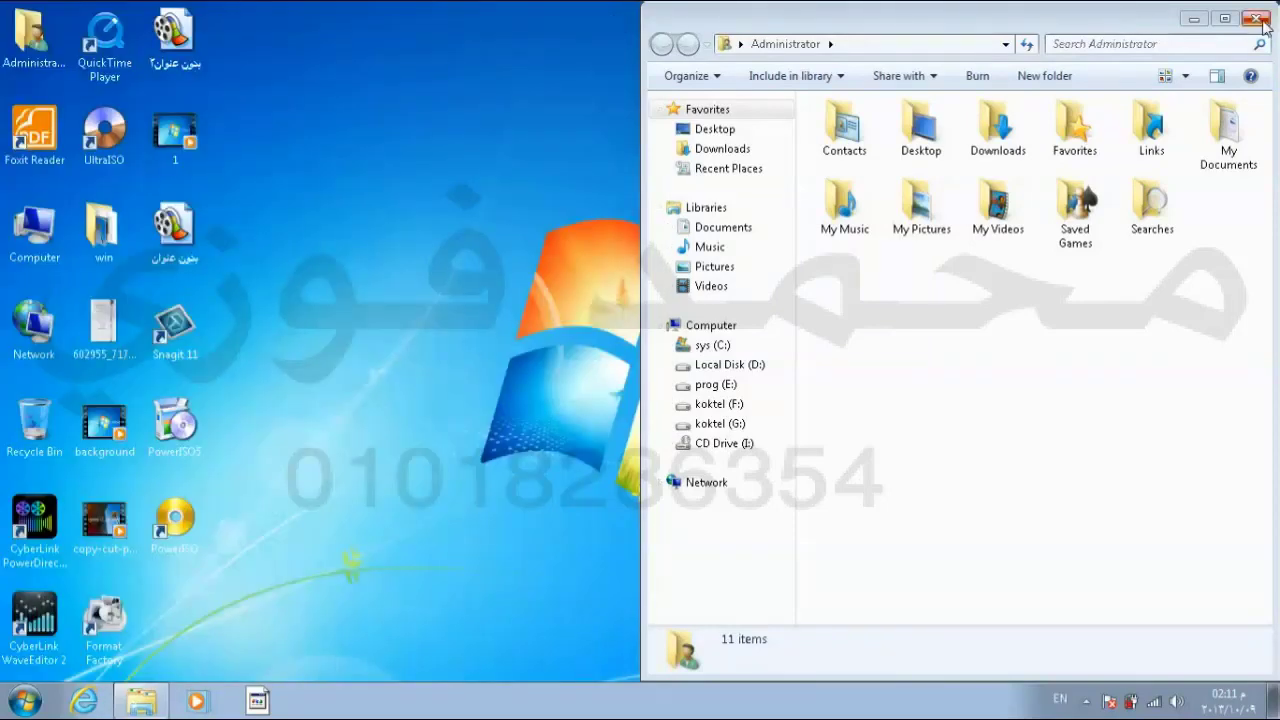
click(1256, 18)
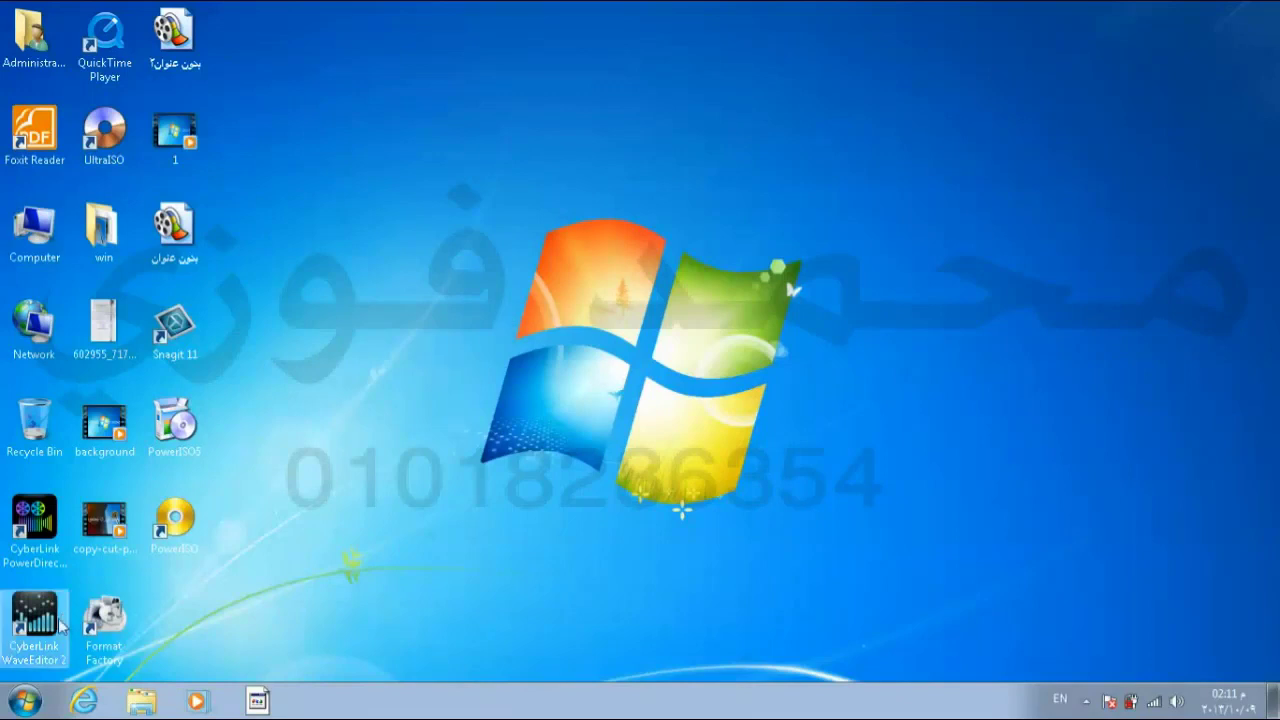
Step: Launch Paint from Start > All Programs > Accessories, then minimize it to the desktop
click(18, 695)
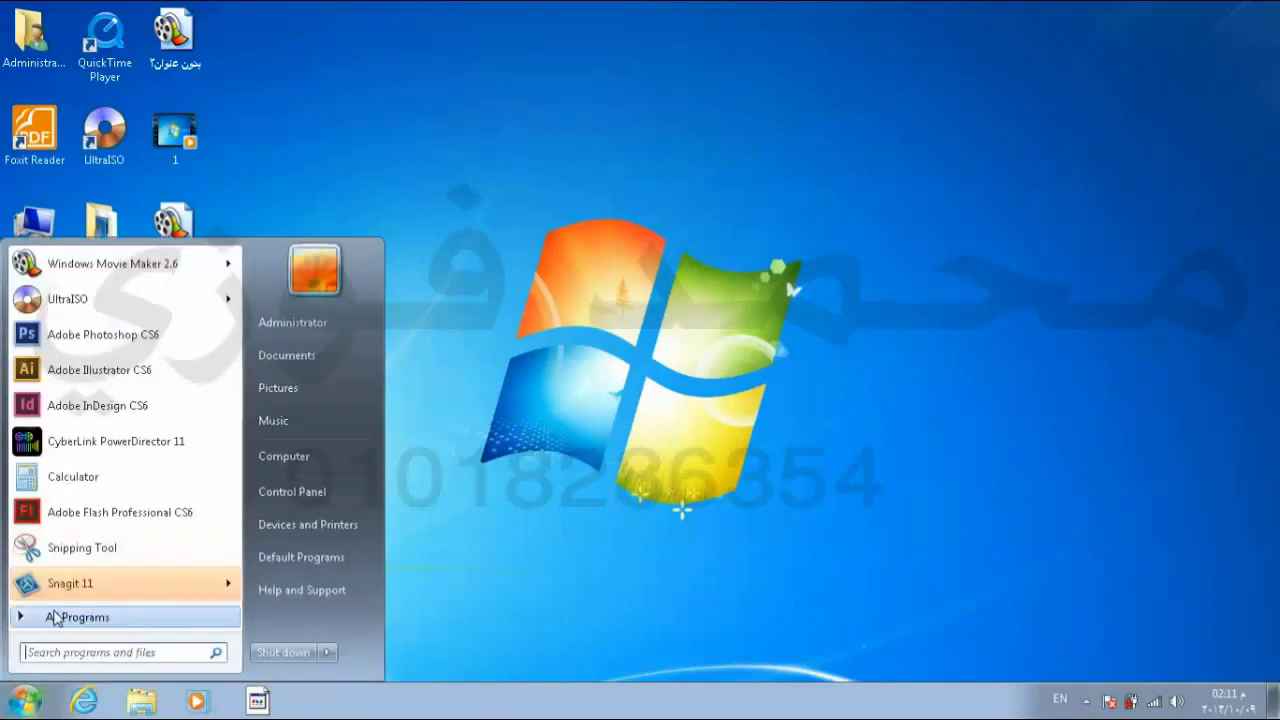
click(55, 617)
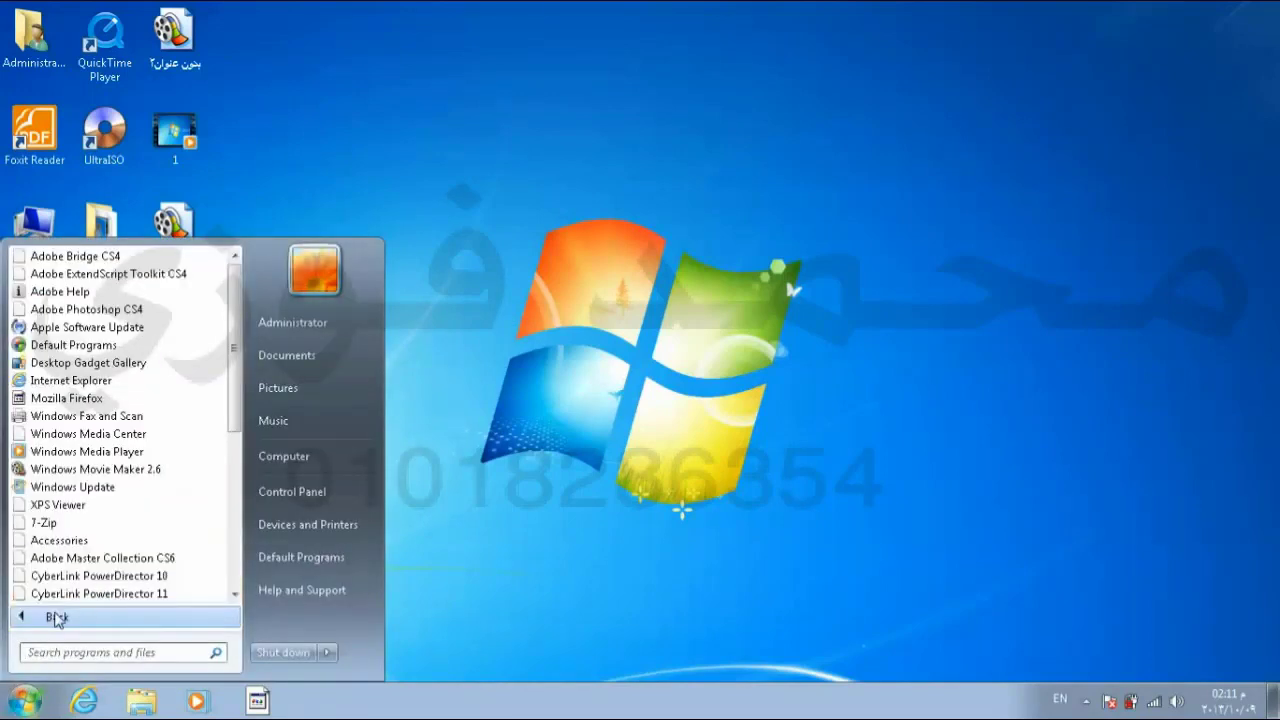
click(104, 543)
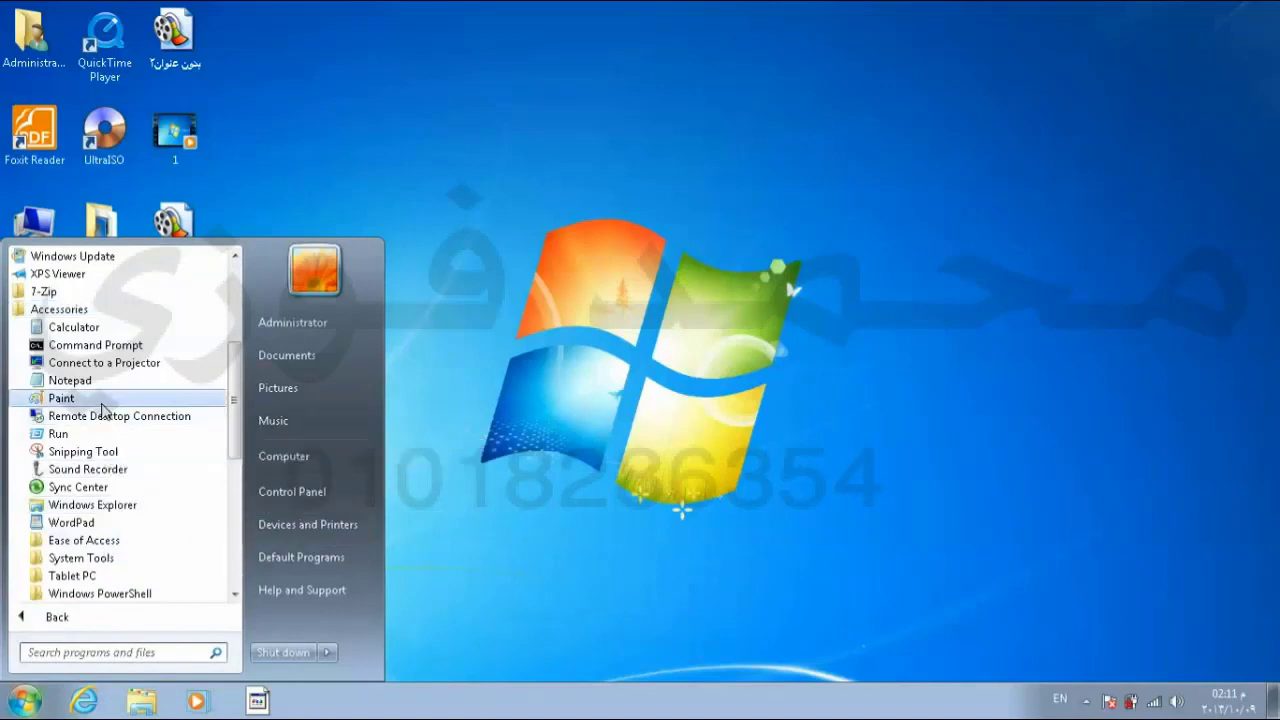
key(Escape)
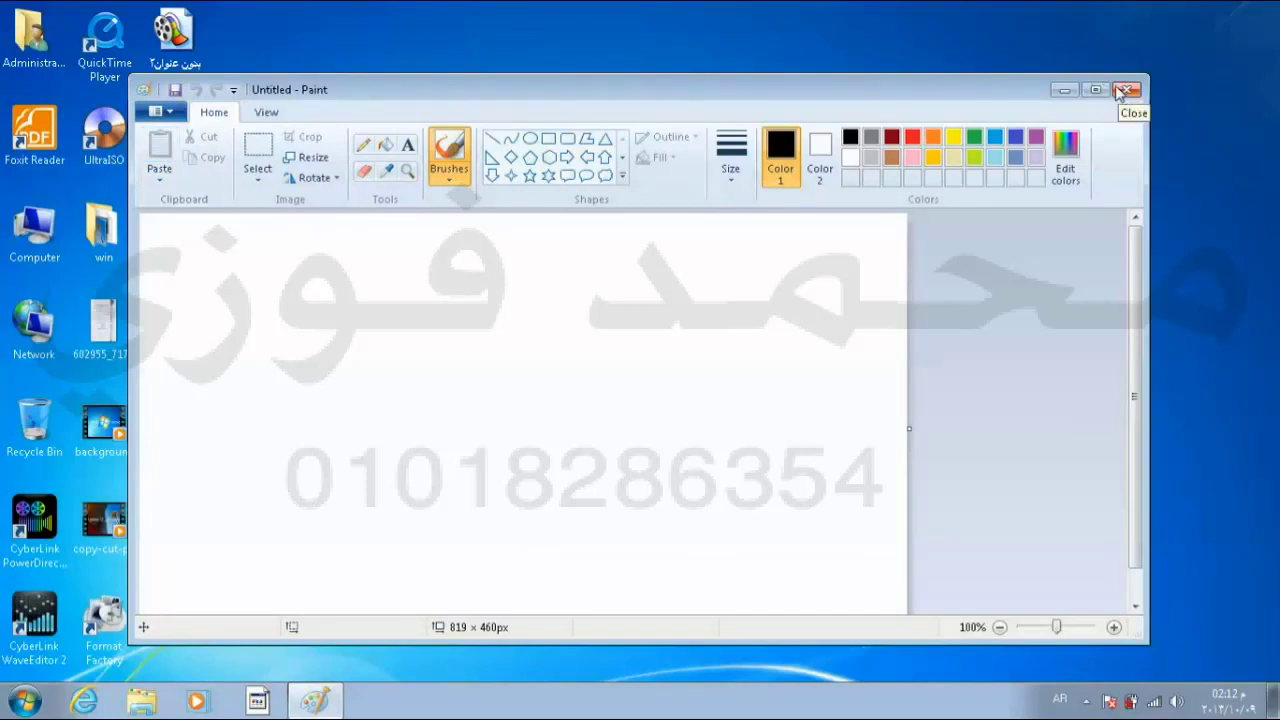
click(1064, 92)
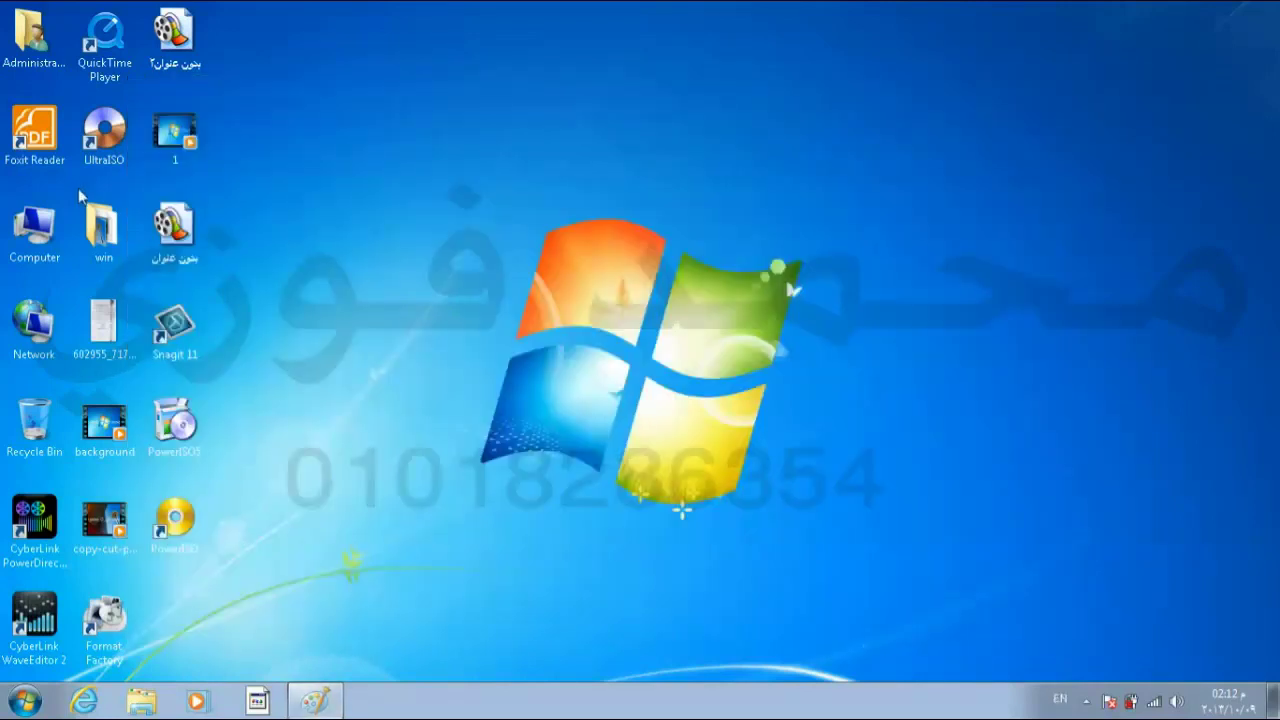
Step: Open the Computer and win folder windows, dragging win aside to reveal Computer behind it
double_click(30, 250)
double_click(110, 222)
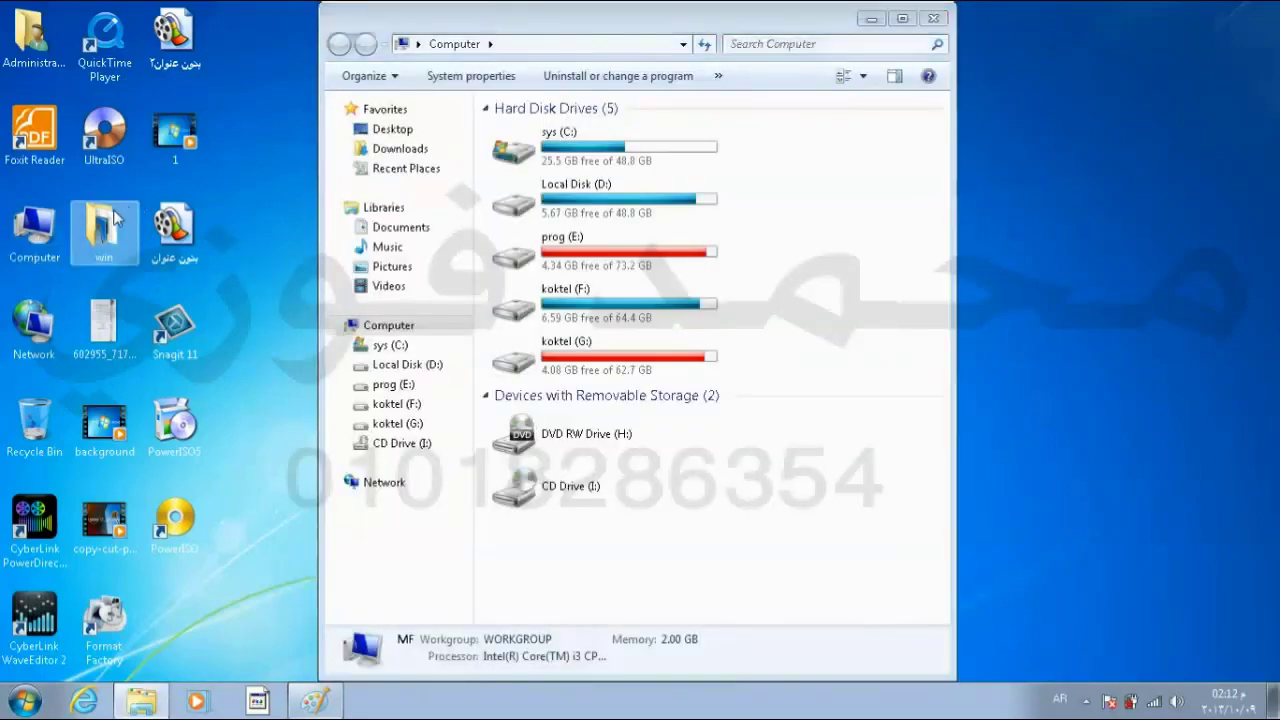
key(alt+shift)
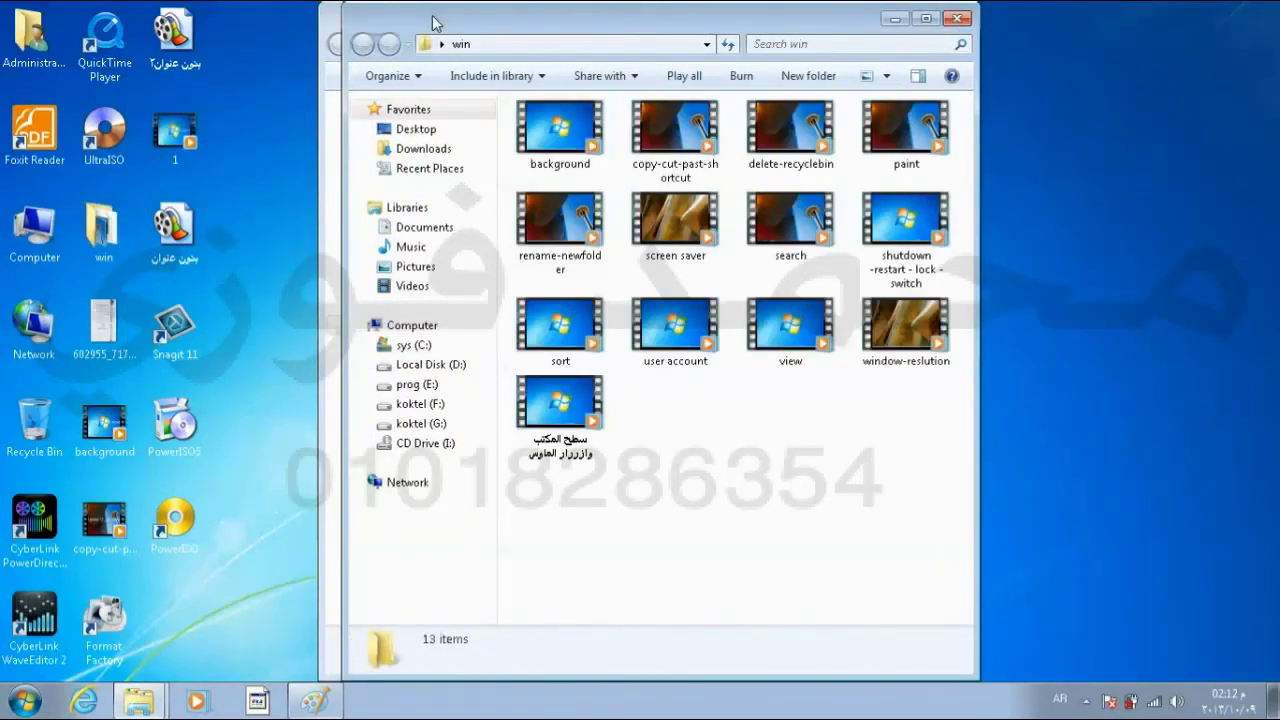
drag(435, 22, 688, 43)
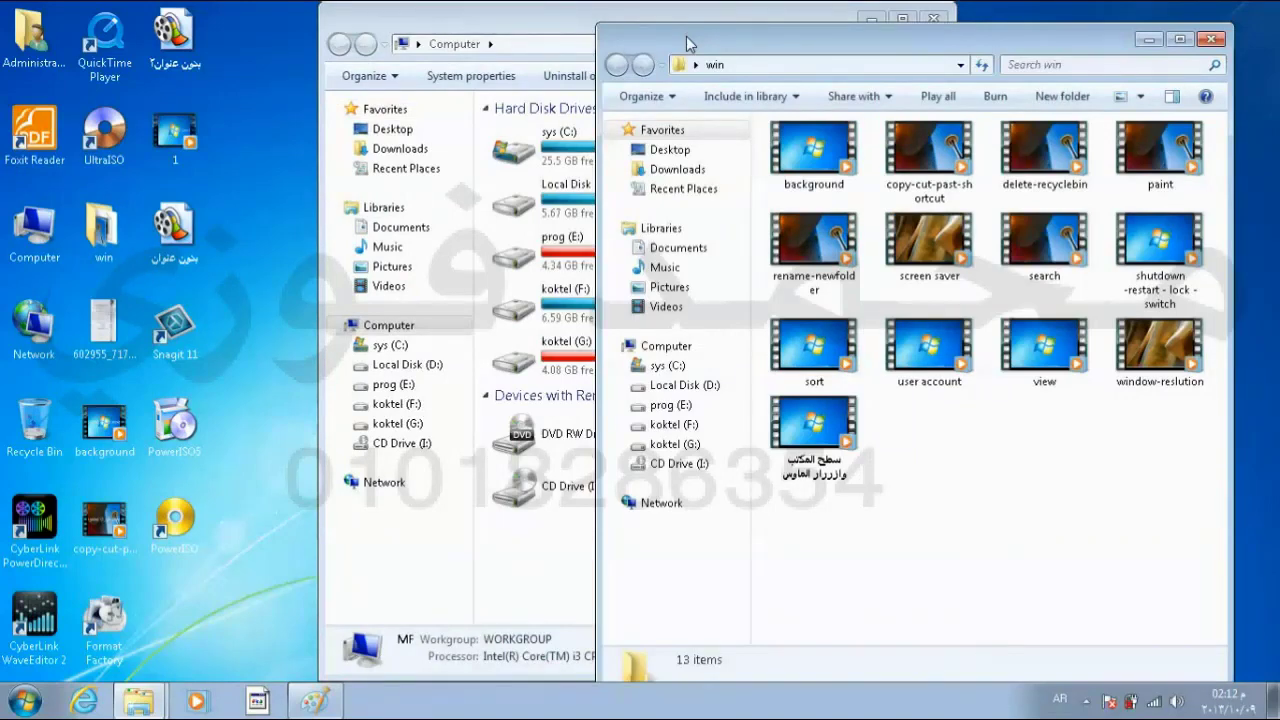
click(316, 703)
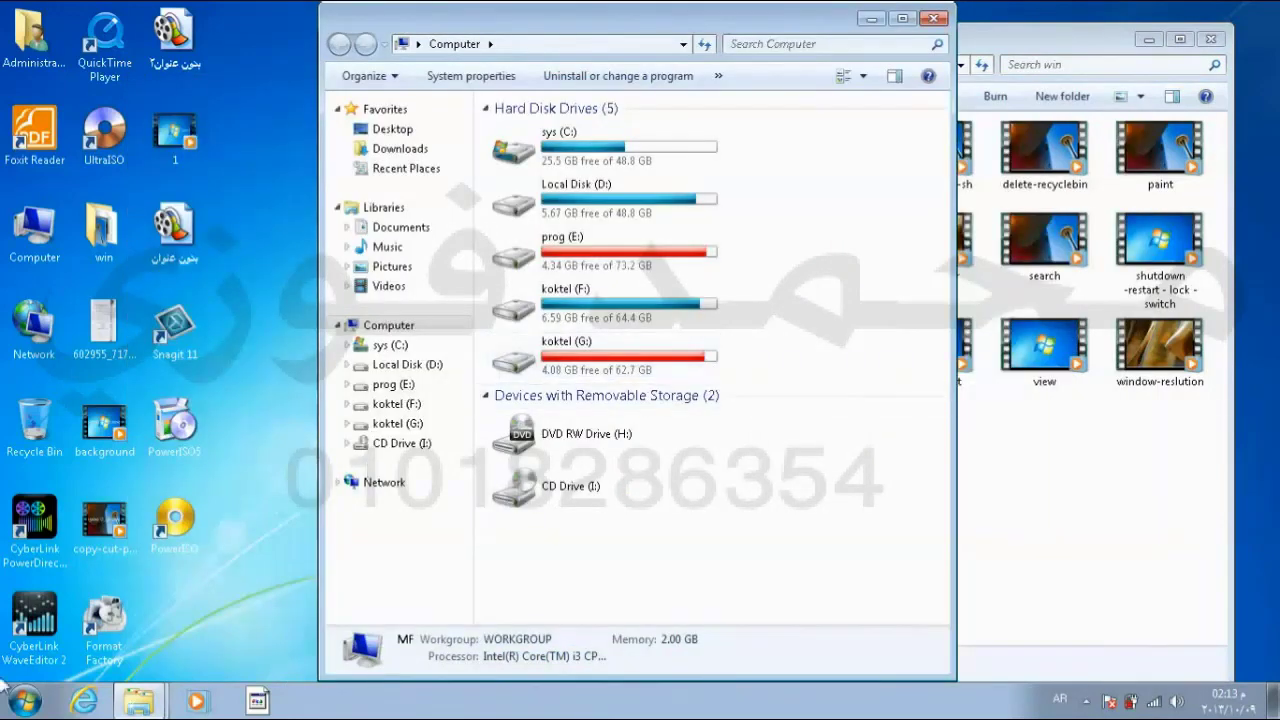
click(24, 701)
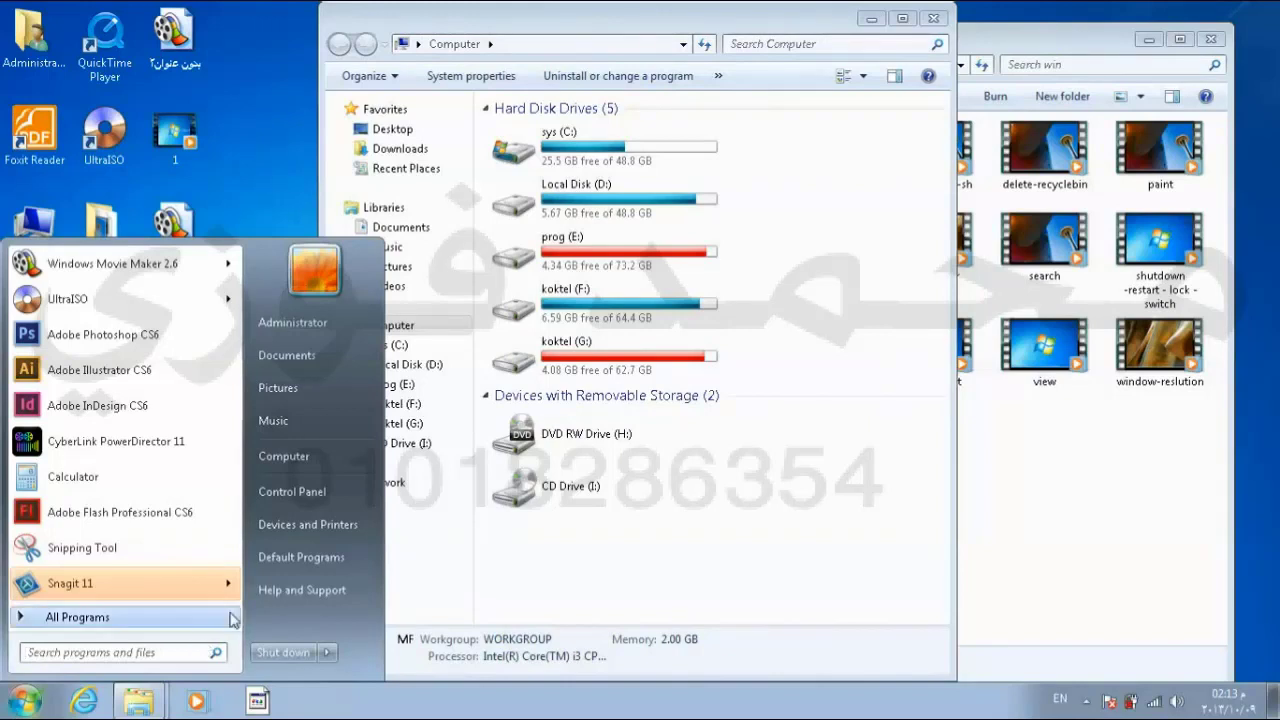
Step: Dismiss the Start menu and close the Computer window and the win folder window
click(816, 497)
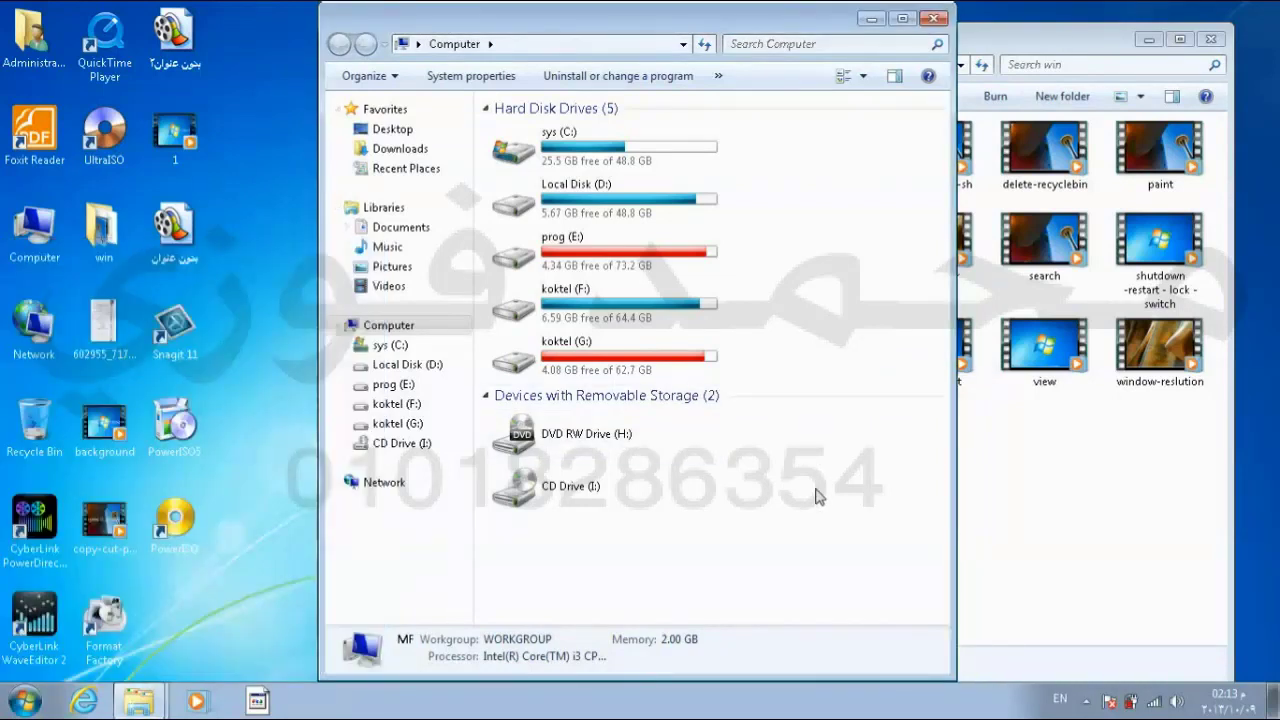
key(alt+shift)
click(940, 20)
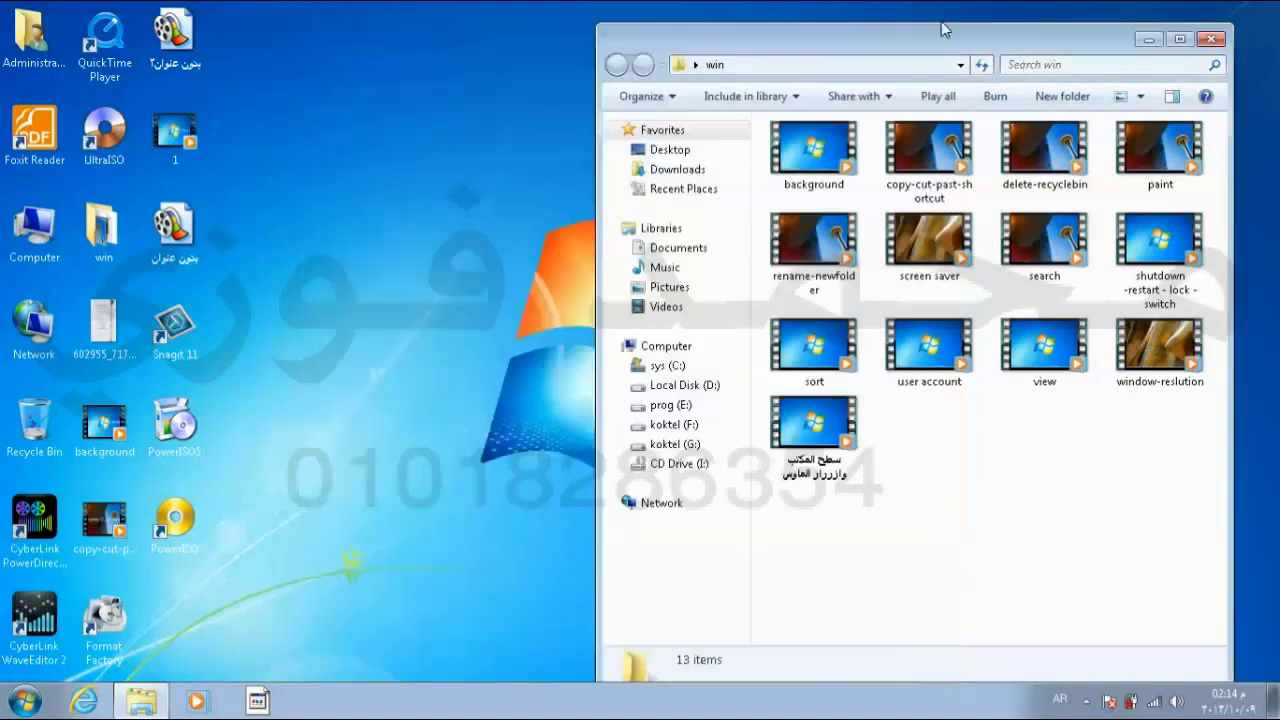
click(1211, 40)
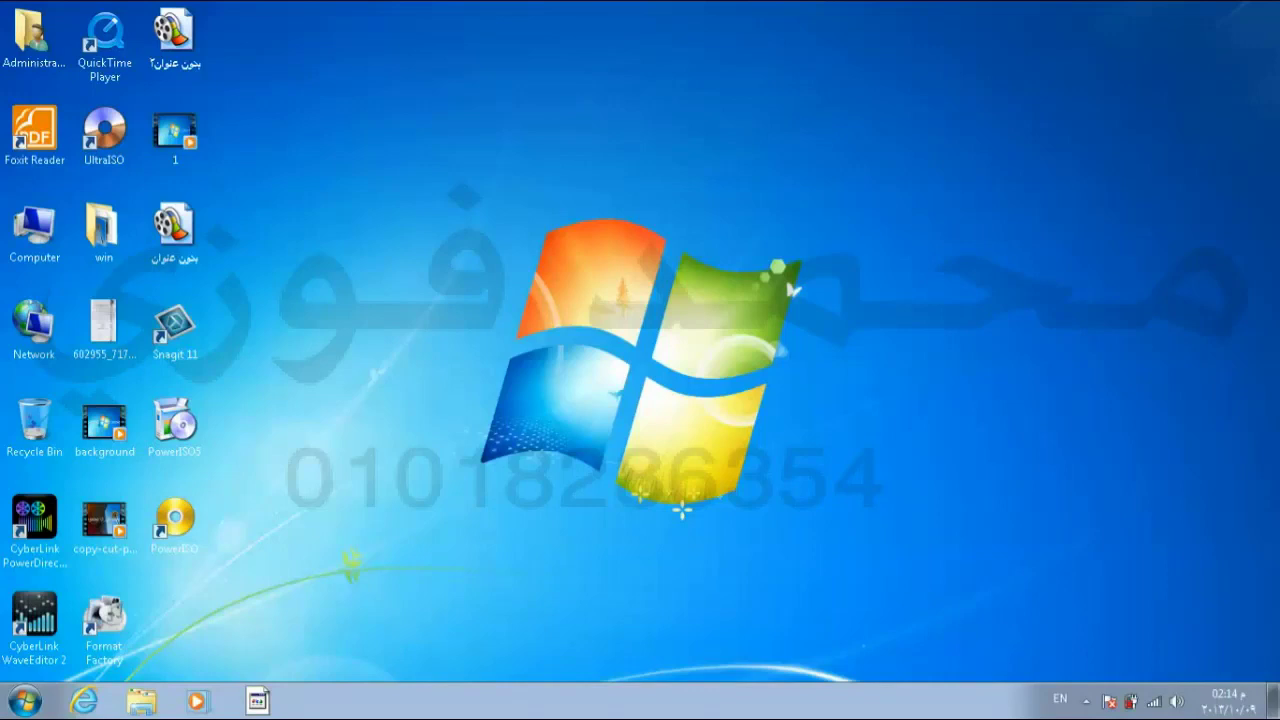
click(172, 137)
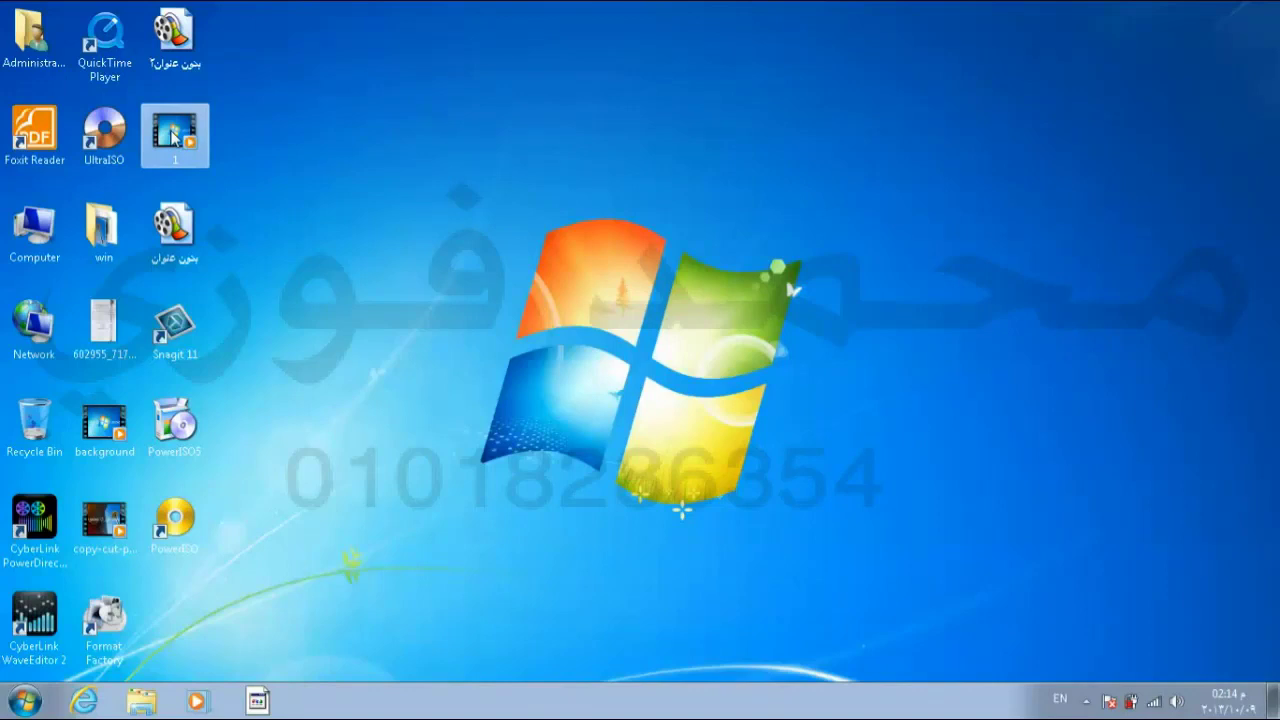
click(266, 182)
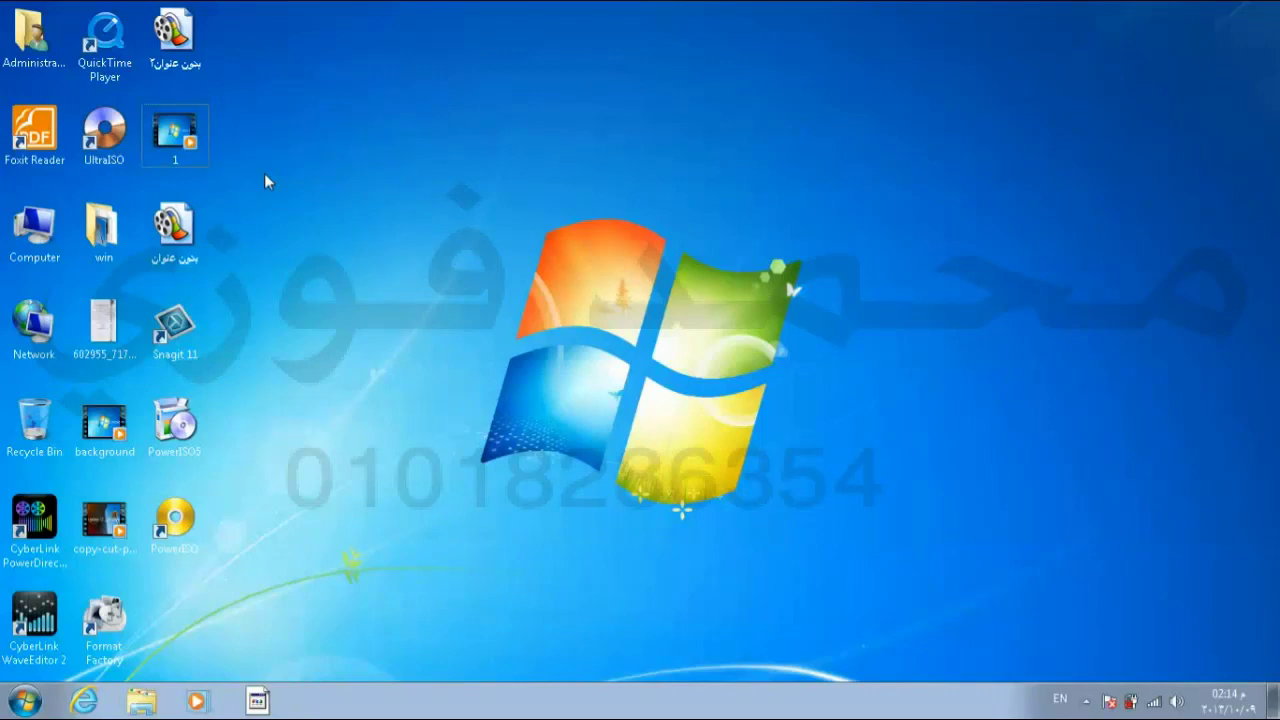
click(182, 148)
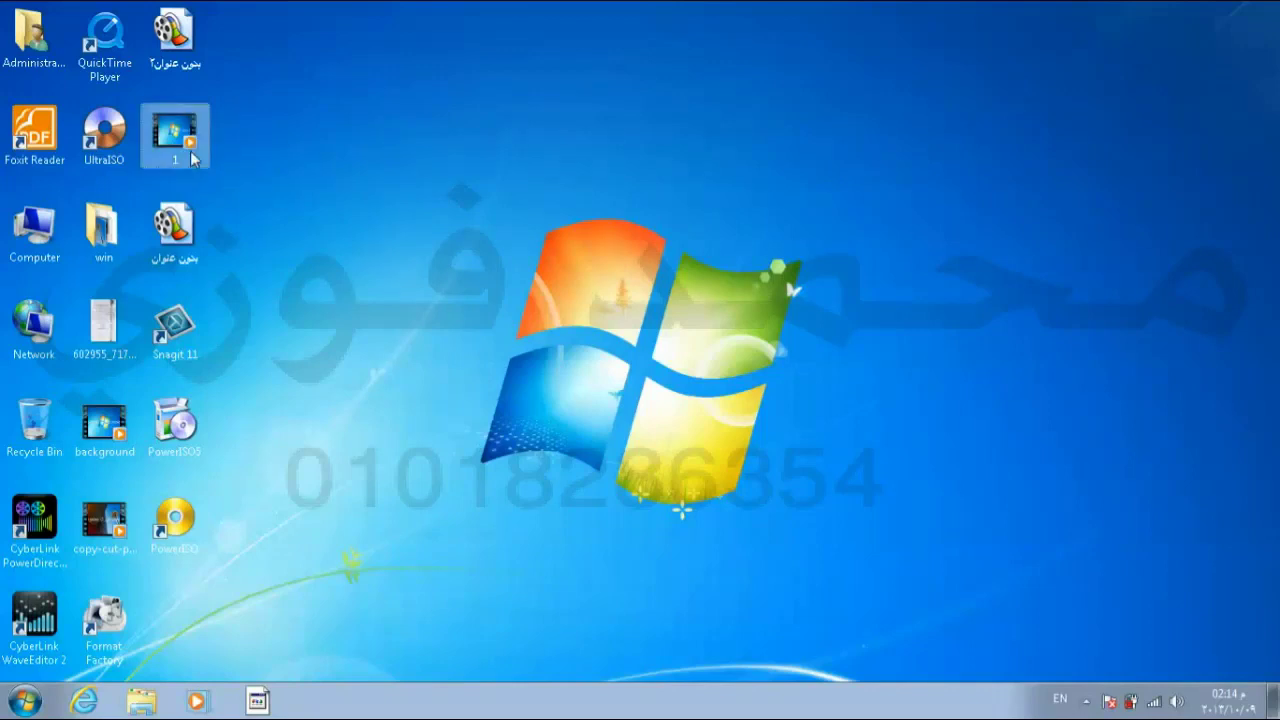
ctrl+click(104, 240)
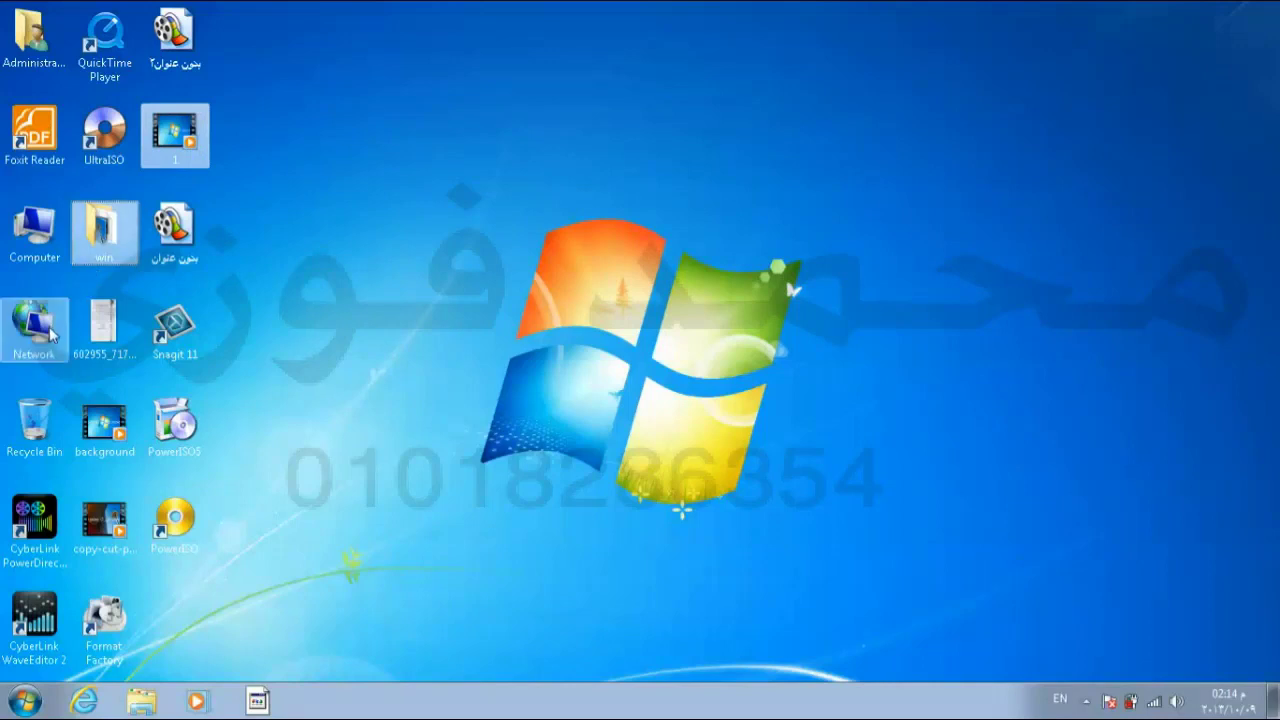
ctrl+click(34, 330)
ctrl+click(115, 432)
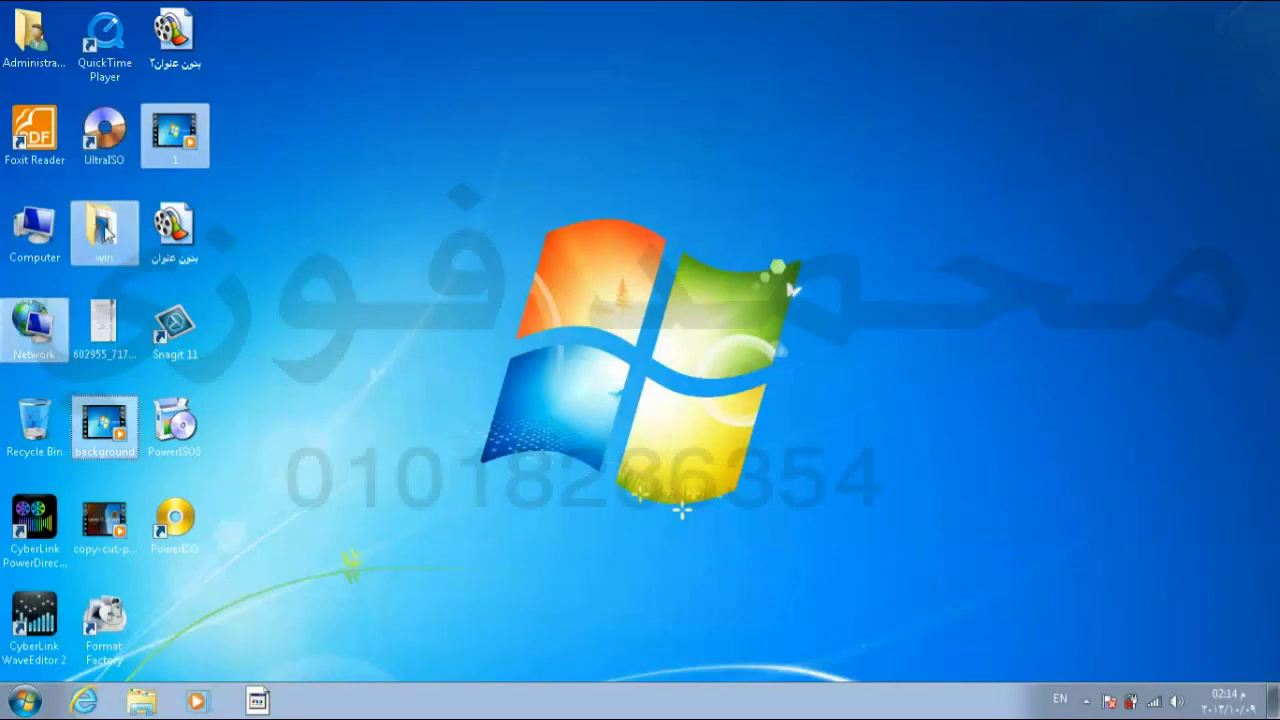
drag(106, 232, 106, 232)
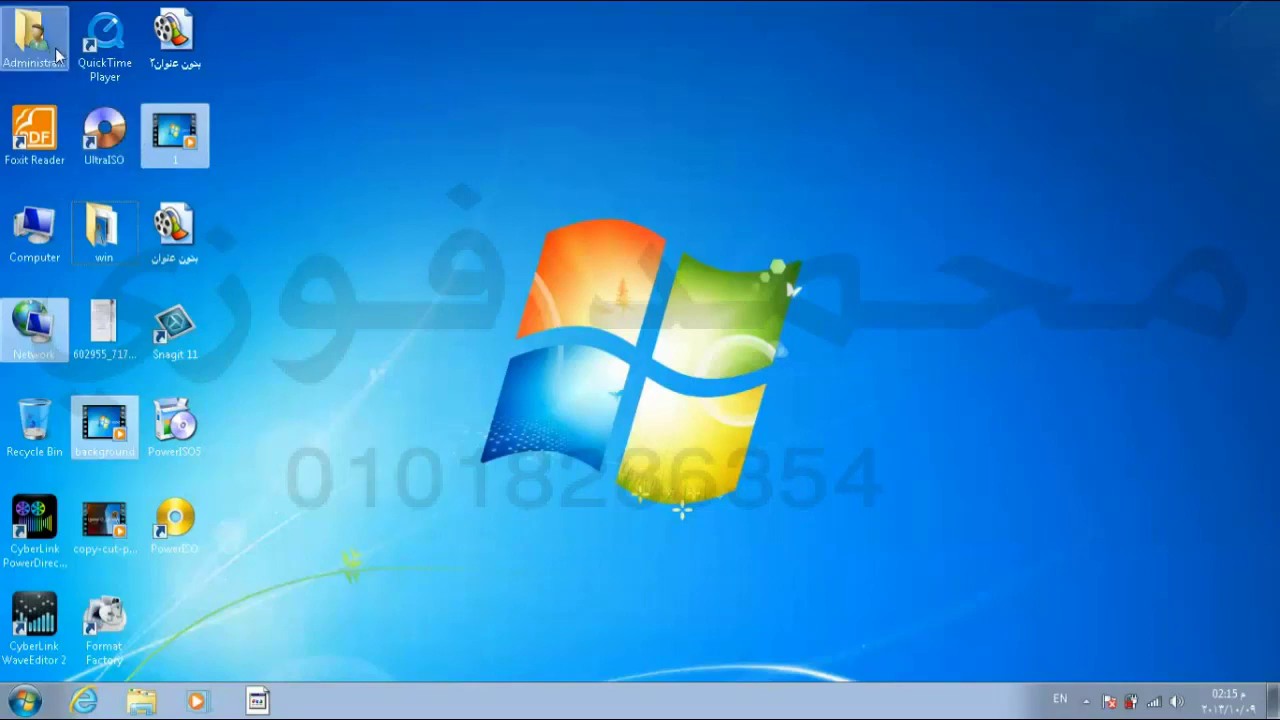
click(172, 328)
click(262, 276)
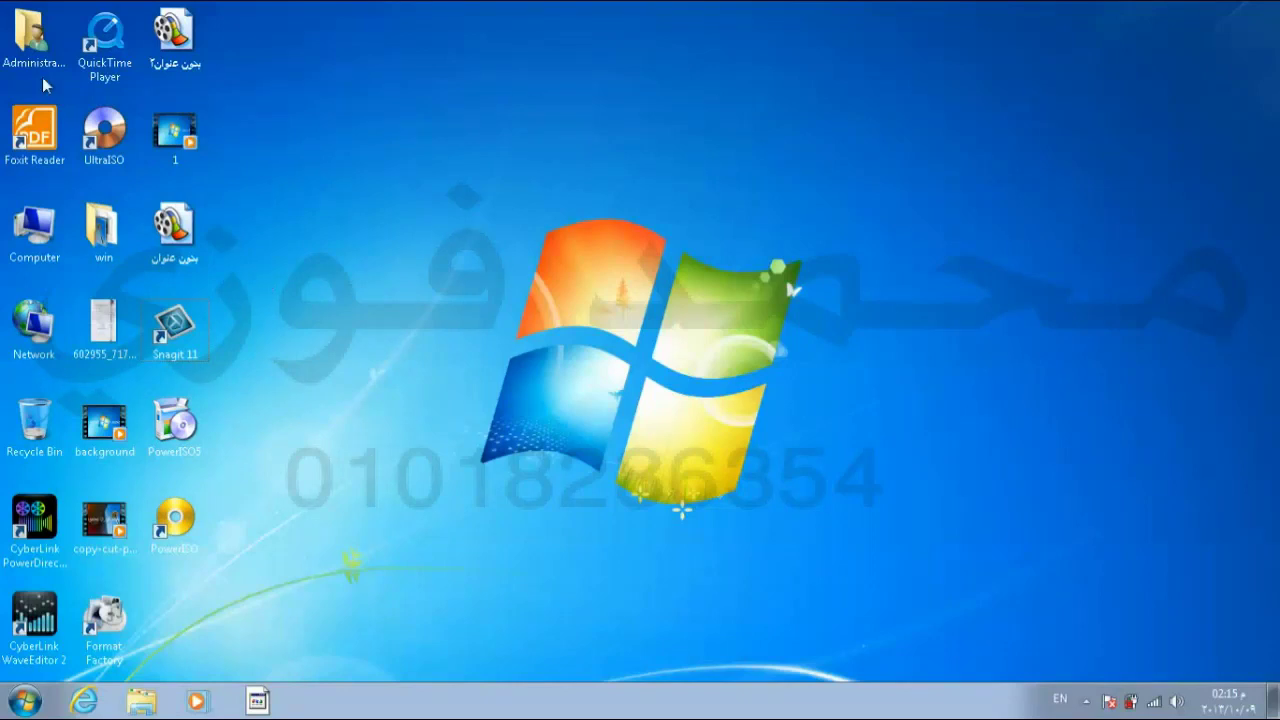
click(27, 44)
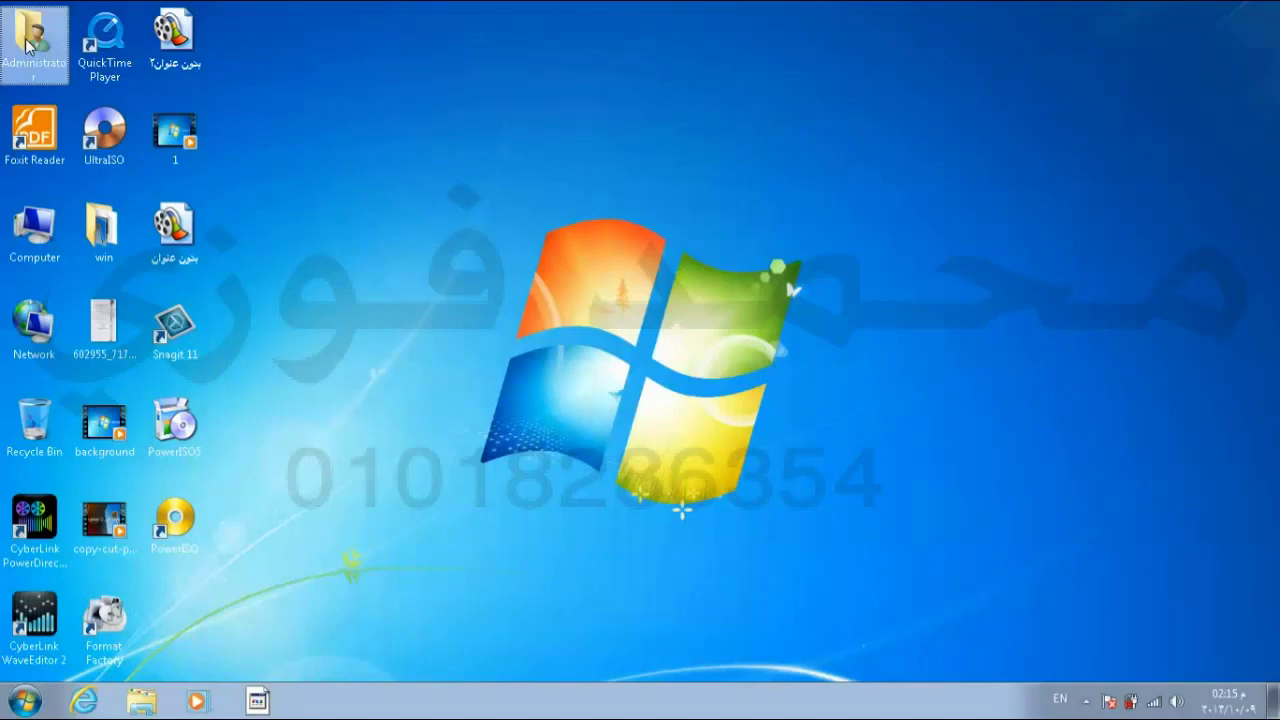
shift+click(170, 308)
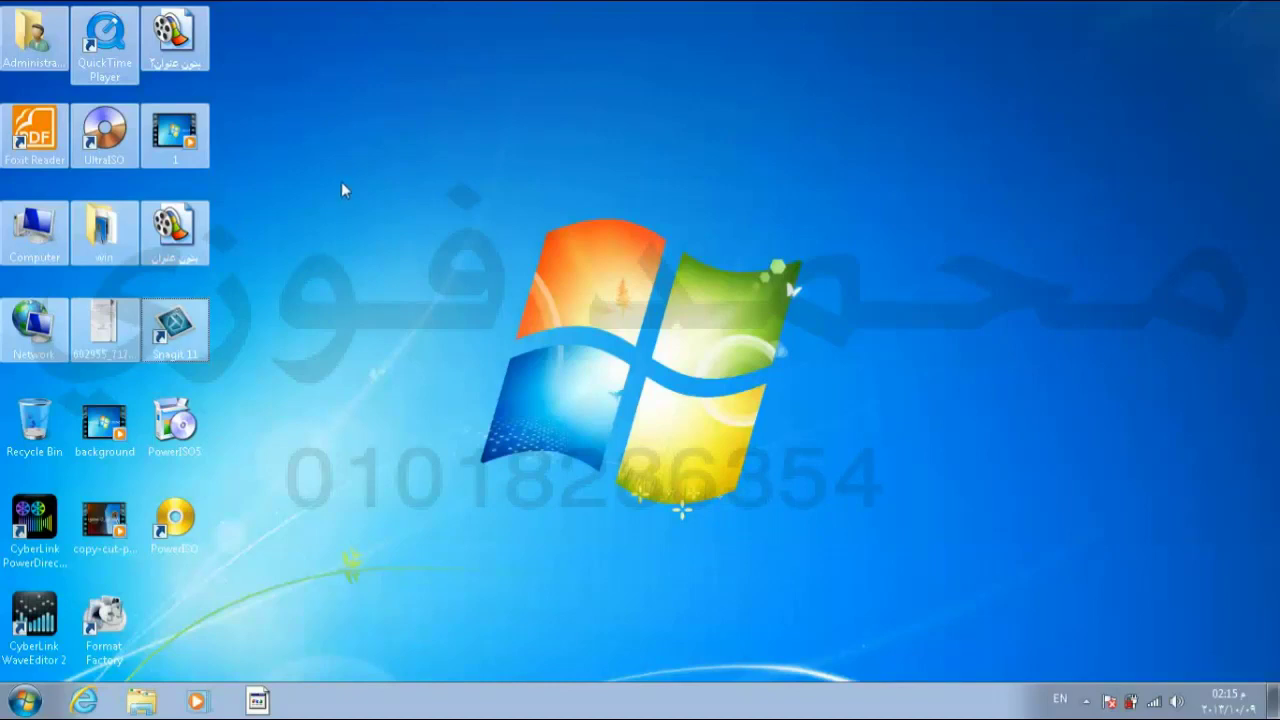
click(497, 182)
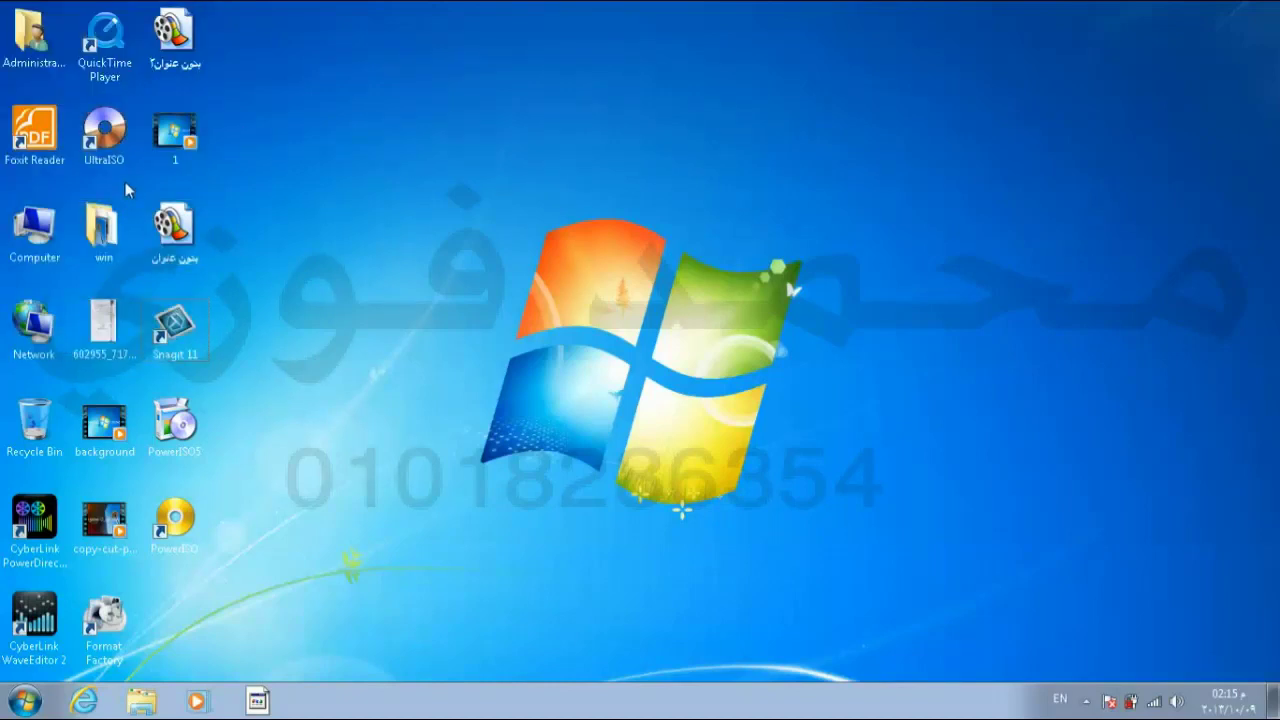
Step: Open the Computer and Administrator folder windows and drag the Administrator window to a new spot
double_click(60, 256)
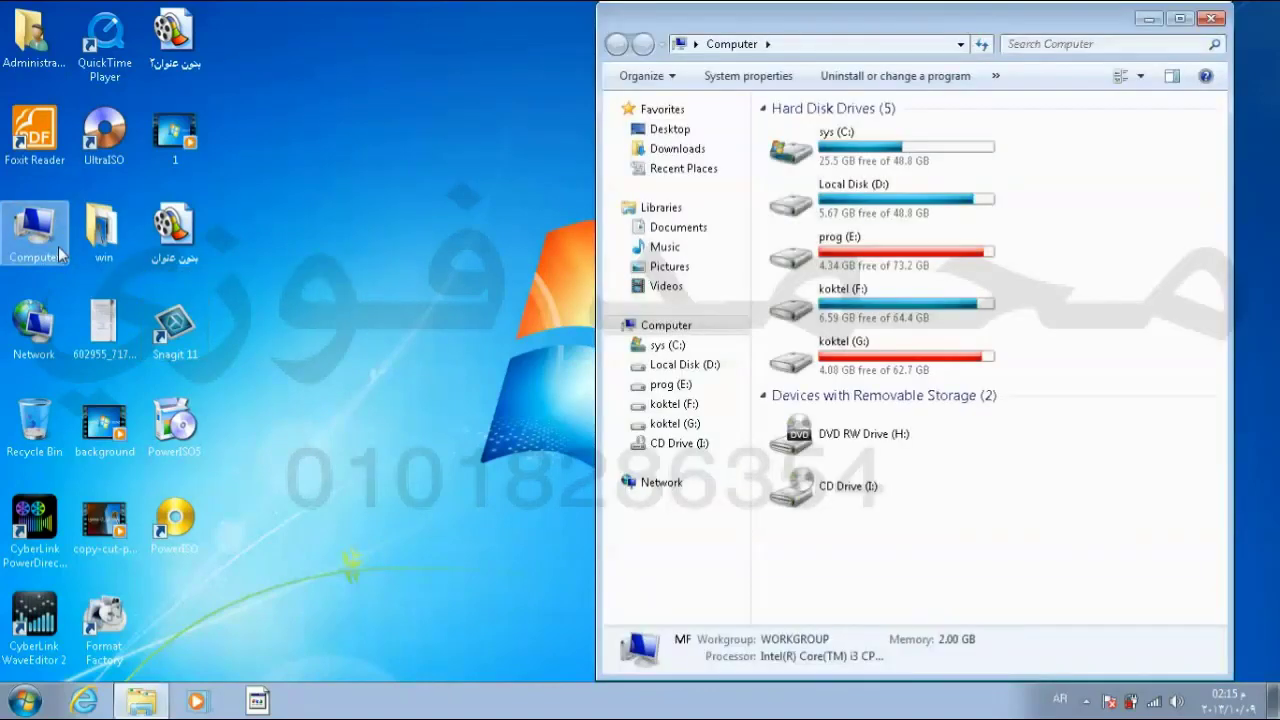
double_click(33, 38)
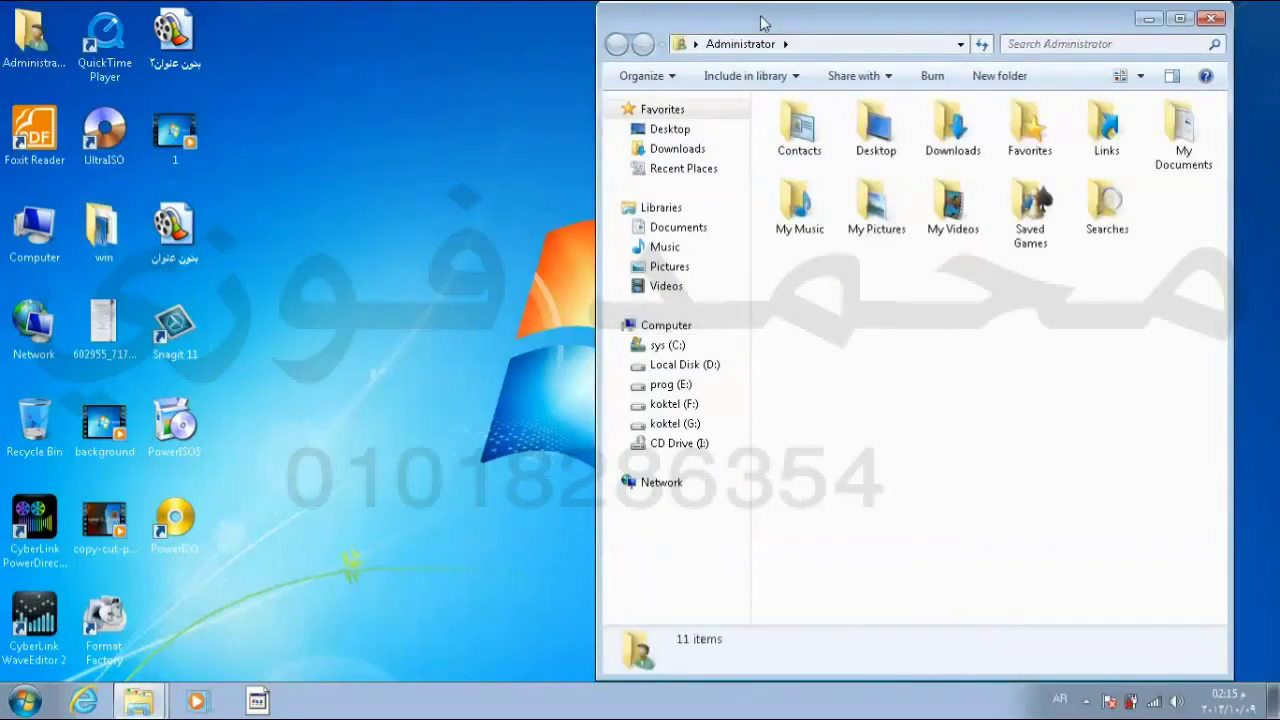
drag(777, 15, 720, 51)
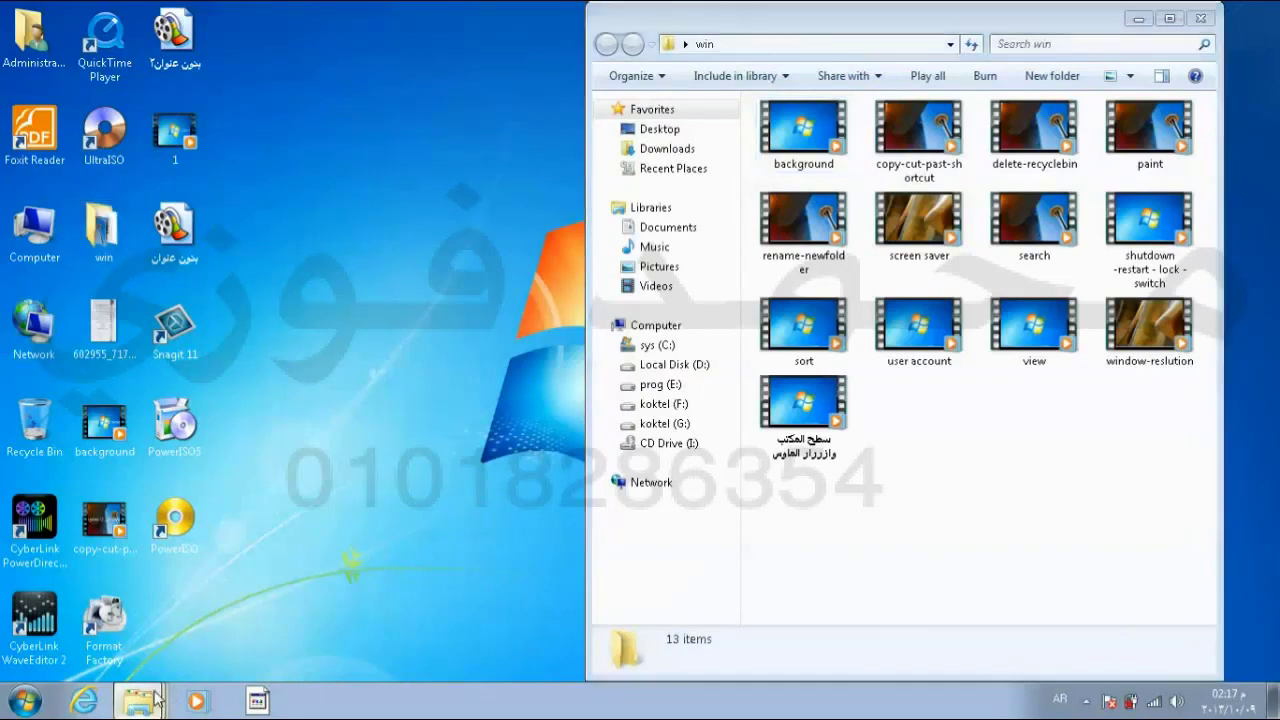
mouse_move(155, 699)
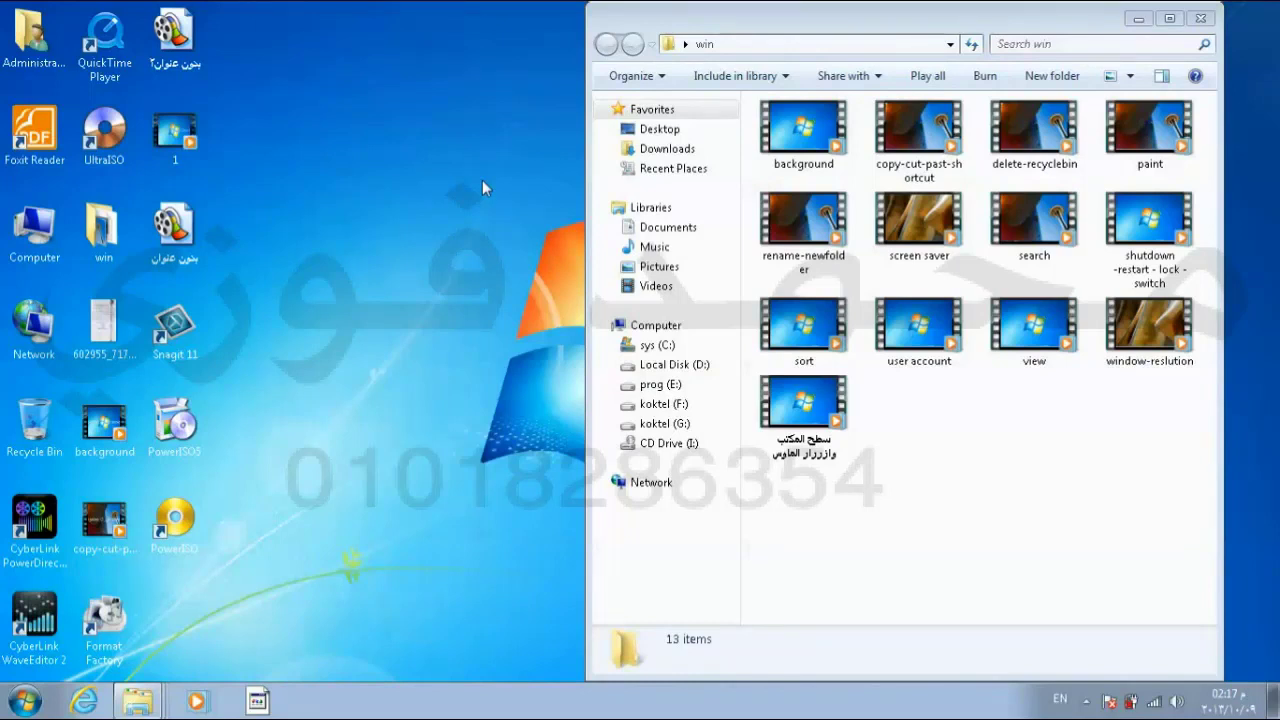
Step: Cycle with Alt+Tab through Snagit, win, Network and Administrator, bringing Network to the front
key(alt+Tab)
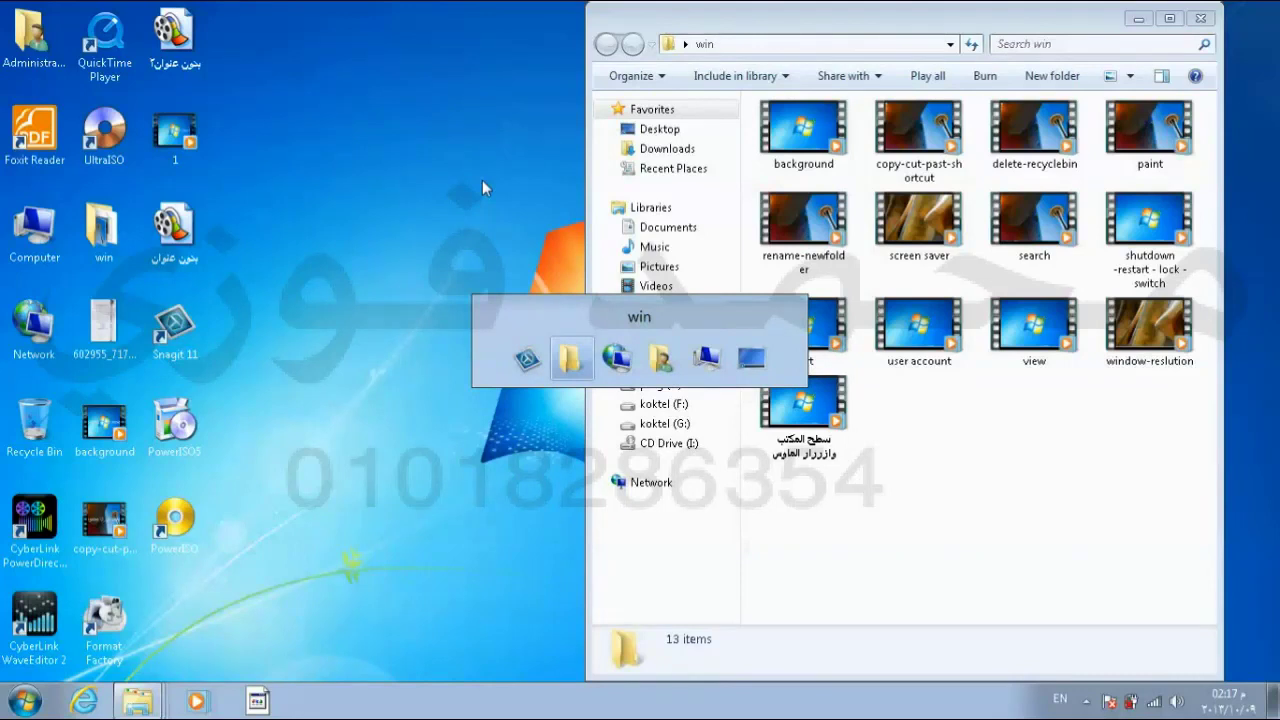
key(Tab)
key(Tab)
key(Tab)
key(Tab)
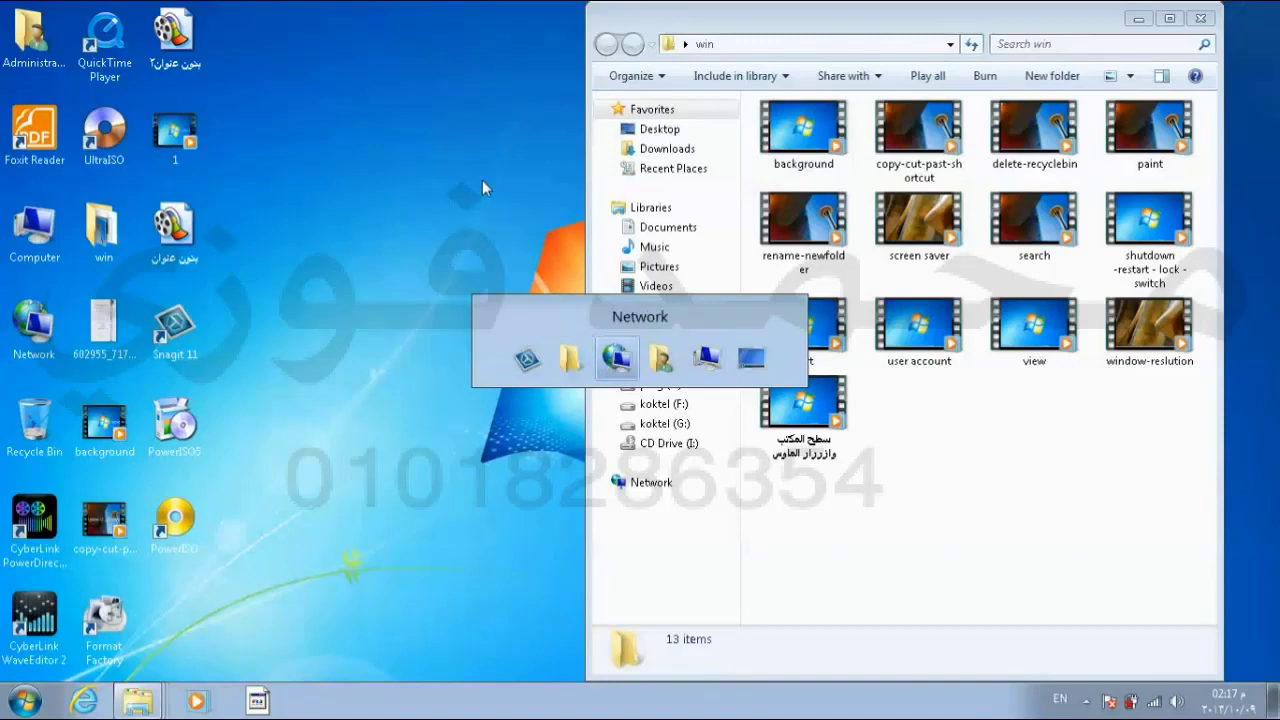
key(Tab)
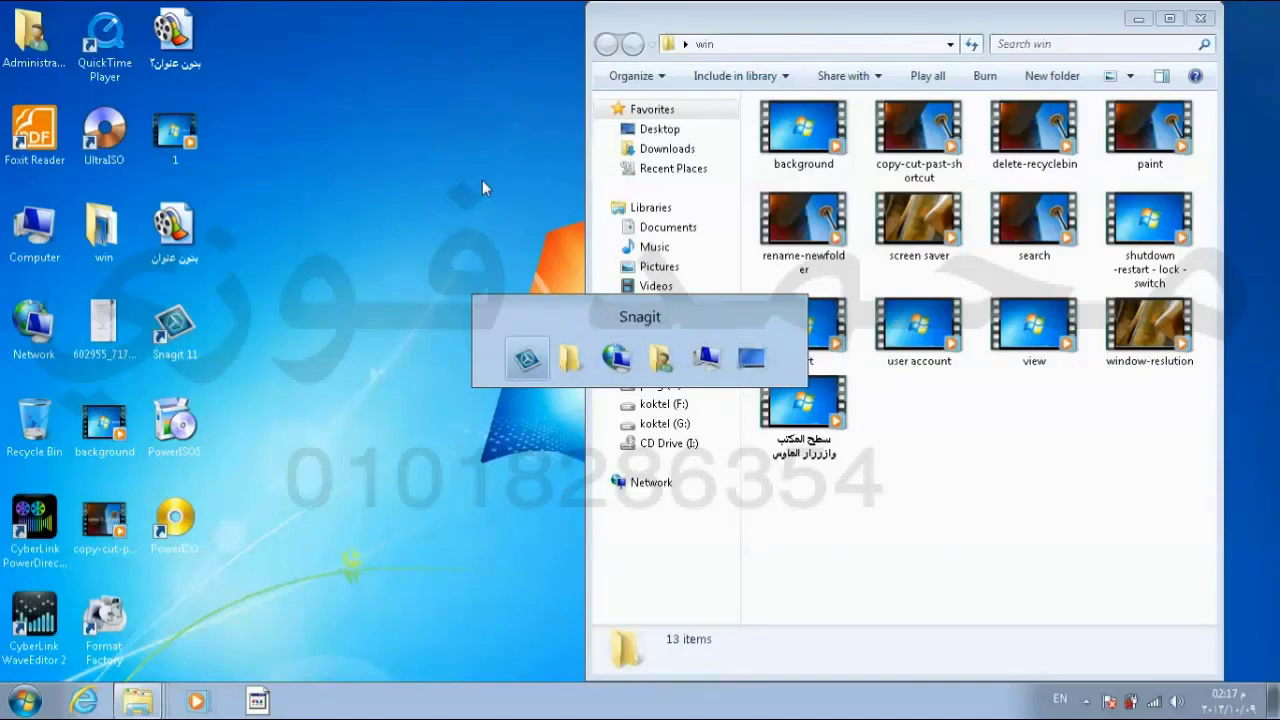
key(Tab)
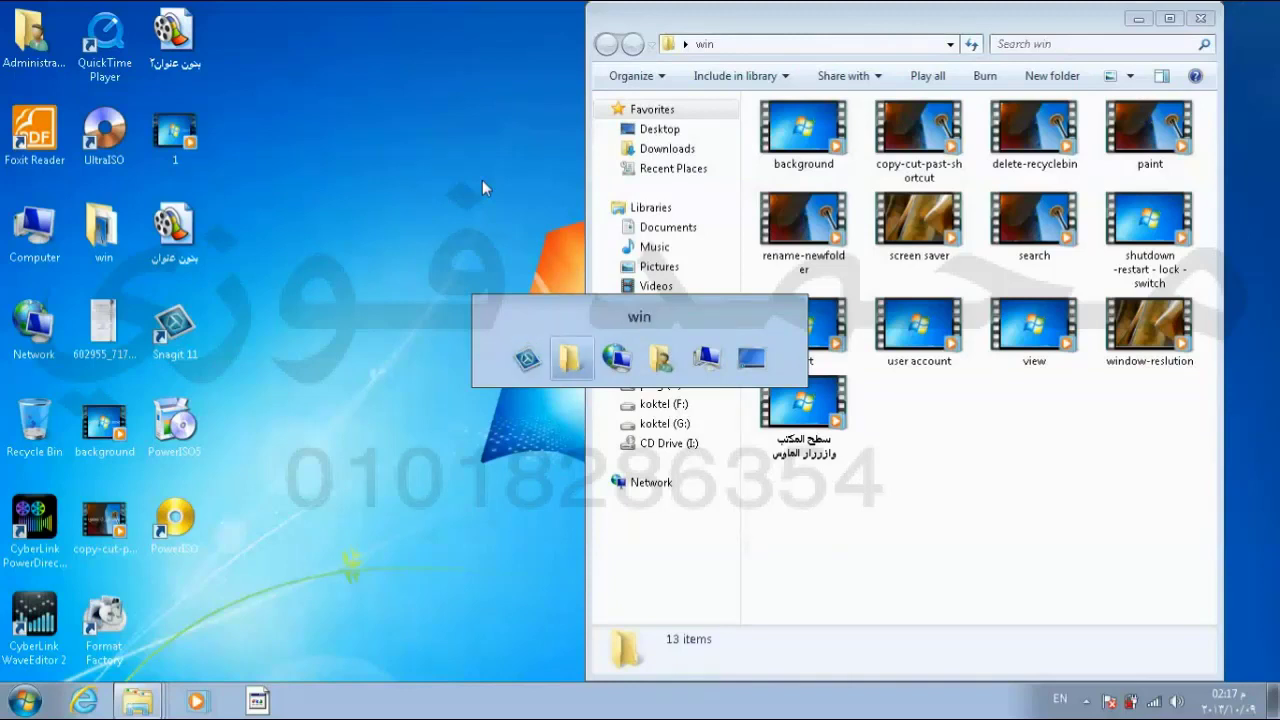
key(Tab)
key(Tab)
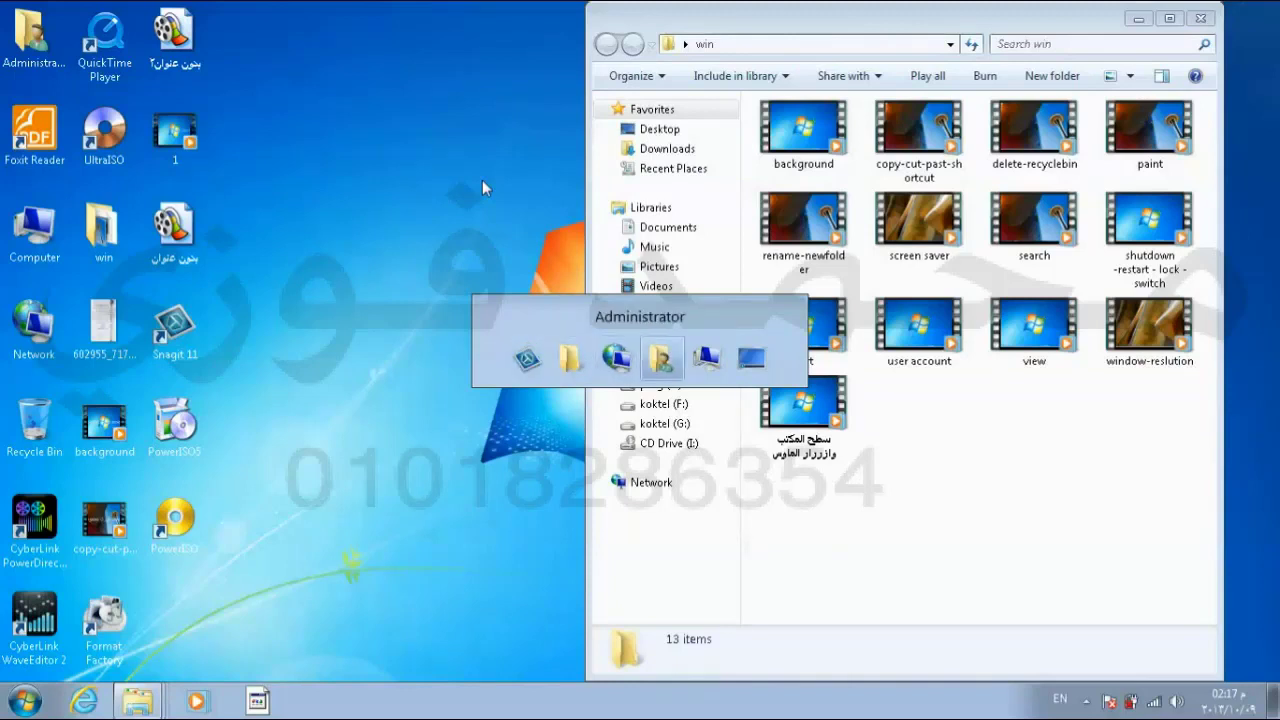
key(Tab)
key(Tab)
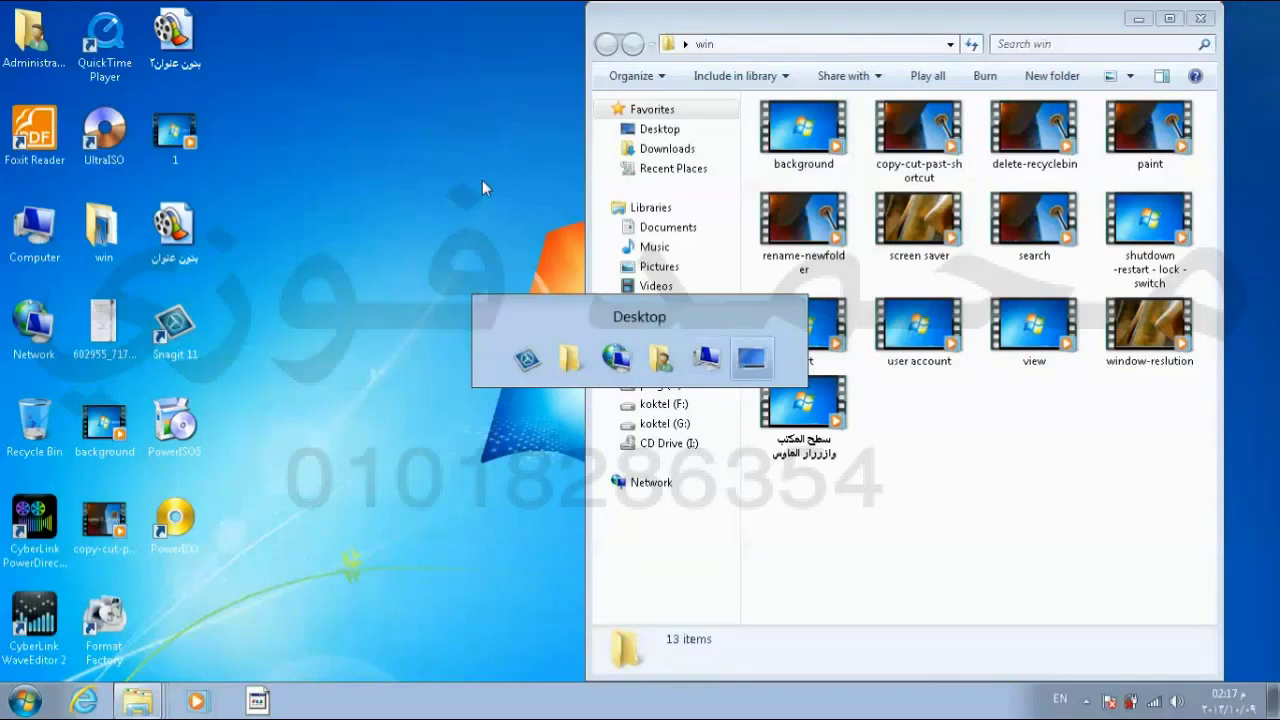
key(Tab)
key(Tab)
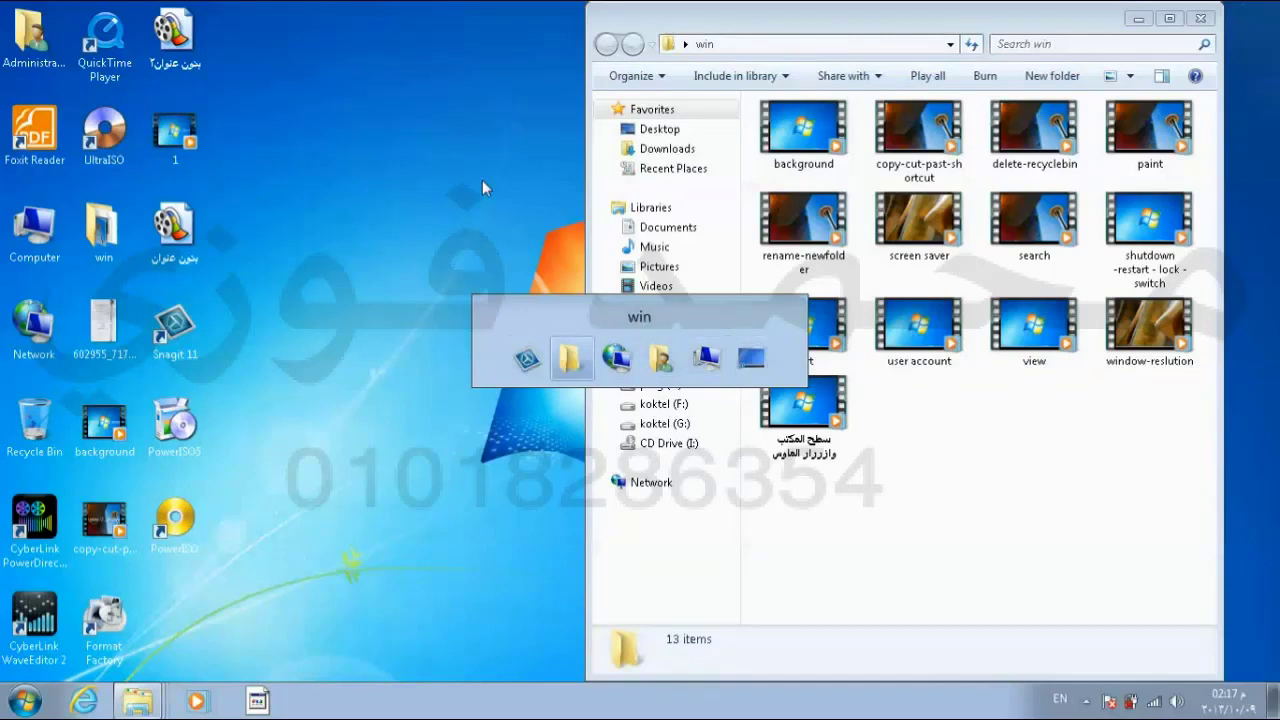
key(Tab)
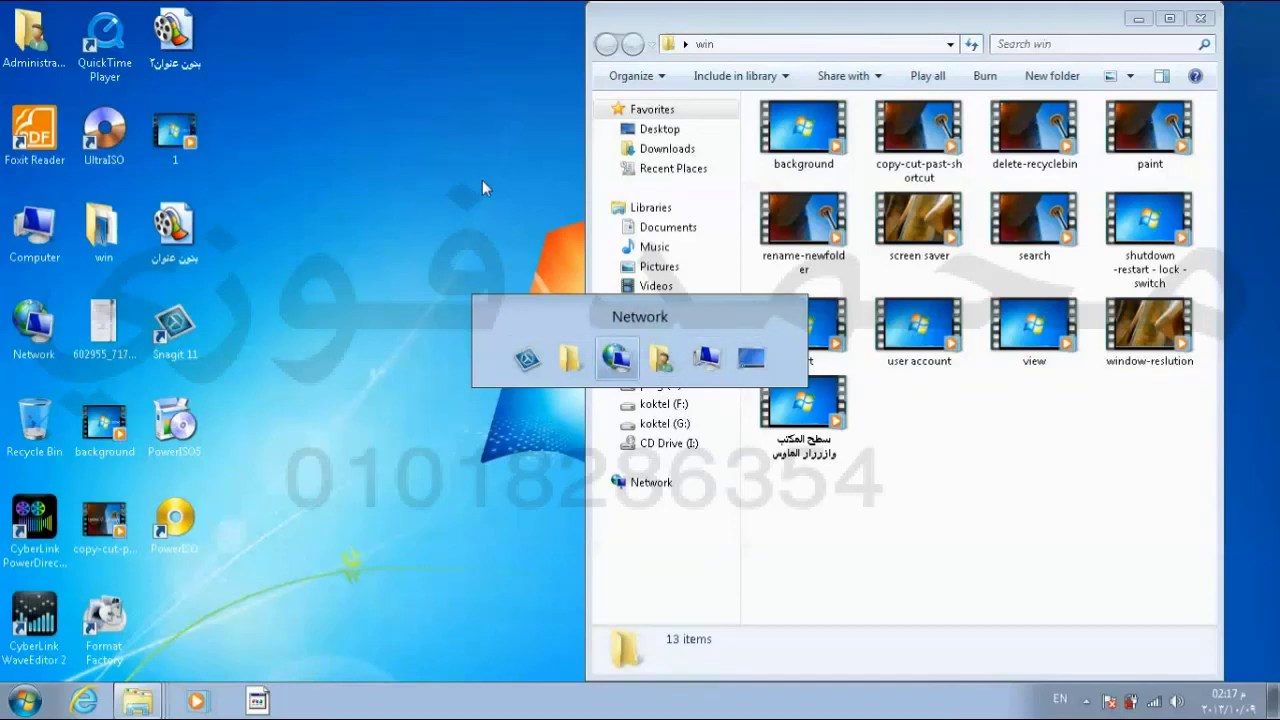
key(alt+shift)
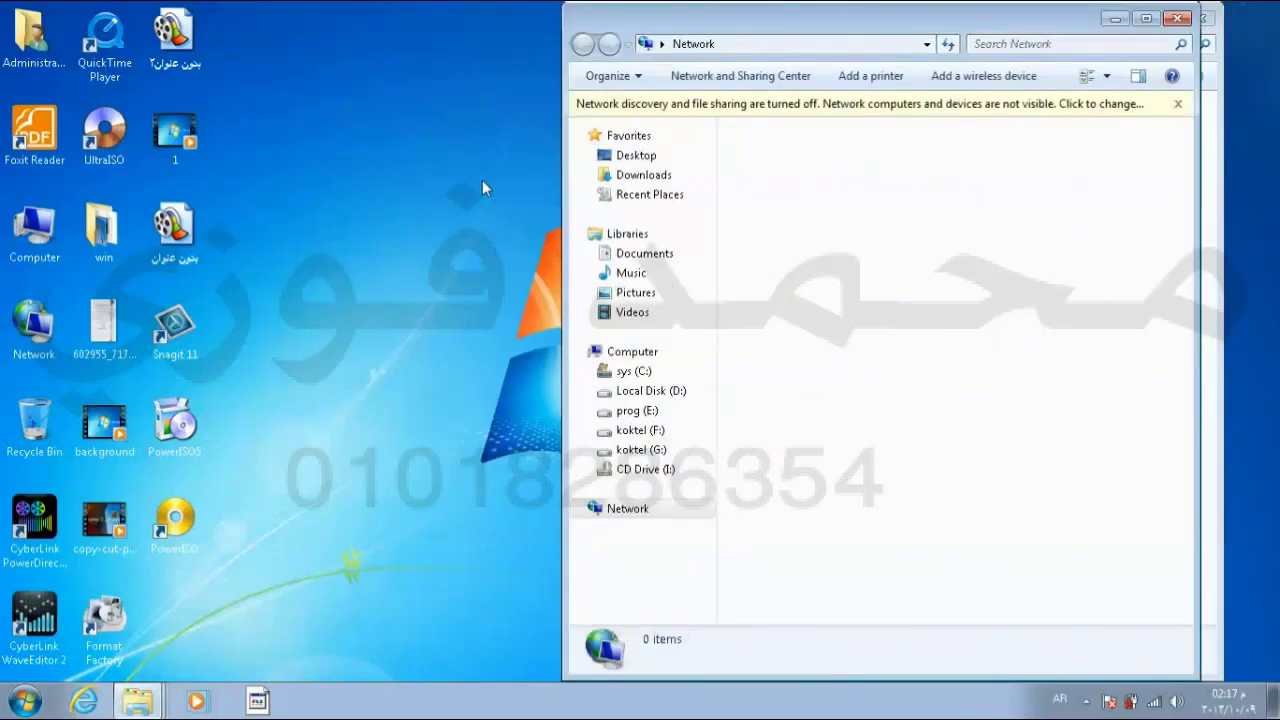
key(alt+Tab)
key(Tab)
key(Tab)
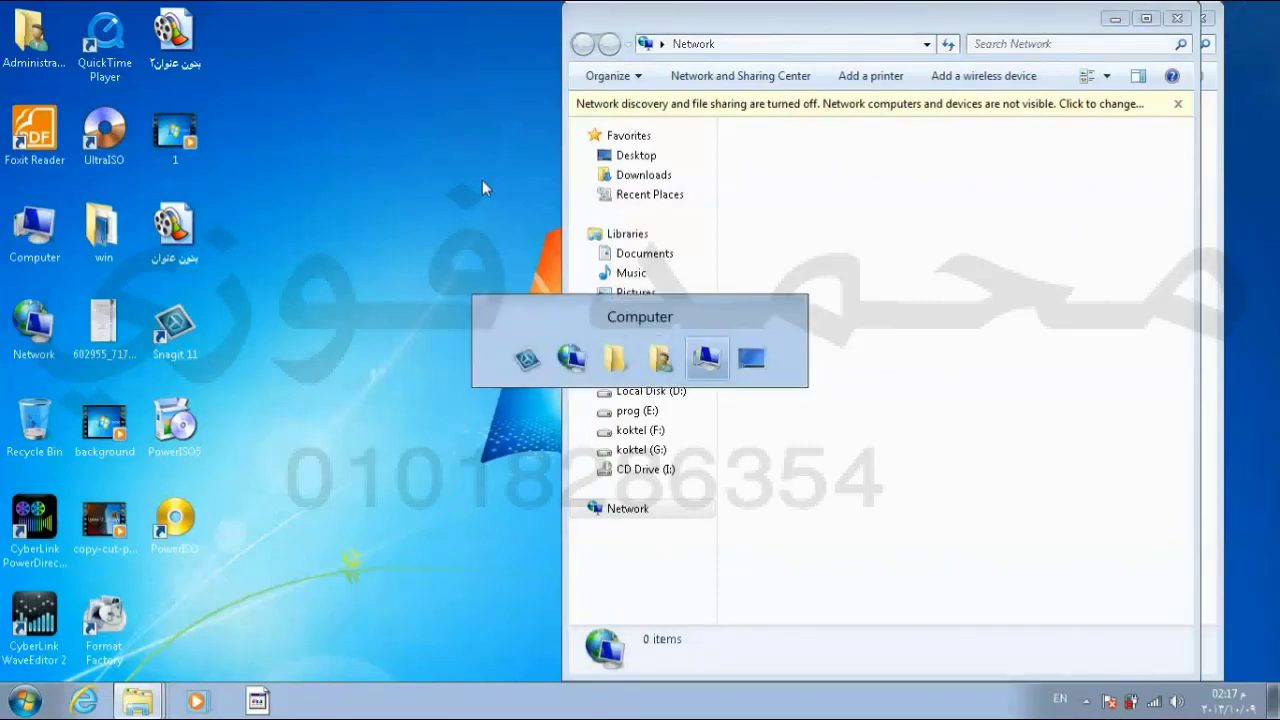
key(Tab)
key(Tab)
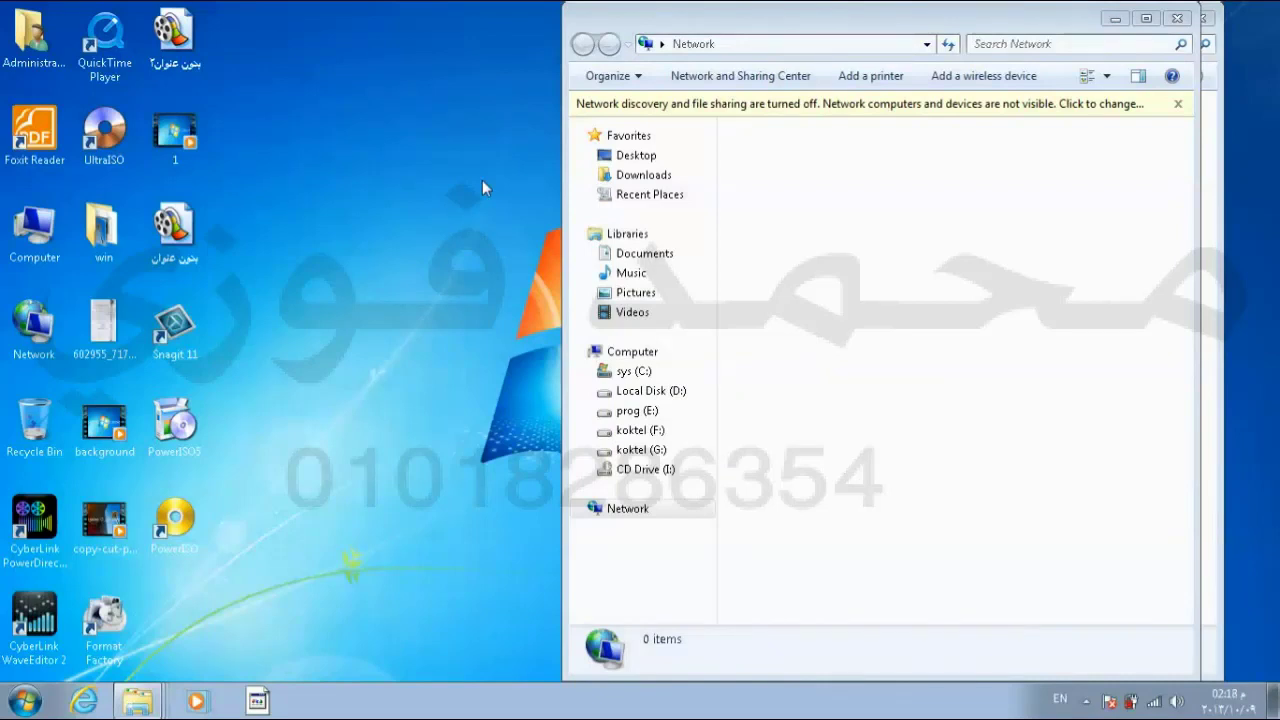
Step: Close the Network and win windows and reopen Computer from the Explorer taskbar jump list
click(1177, 18)
click(1198, 20)
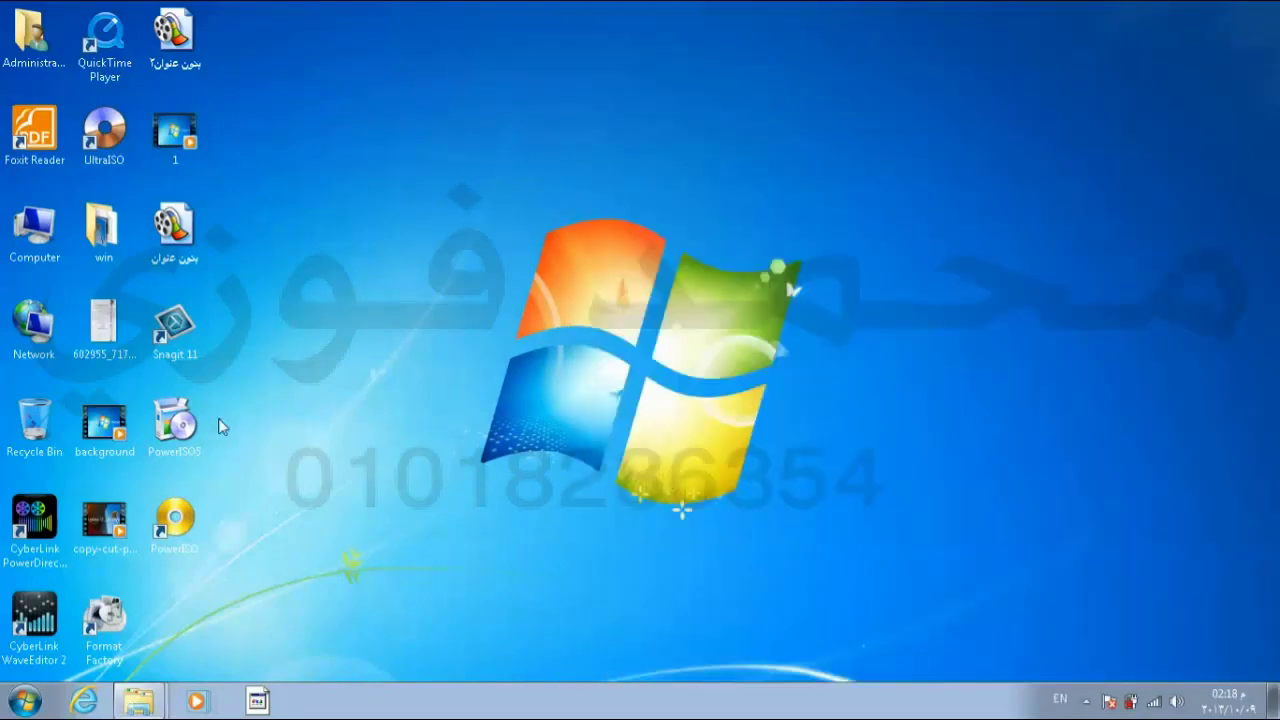
right_click(138, 700)
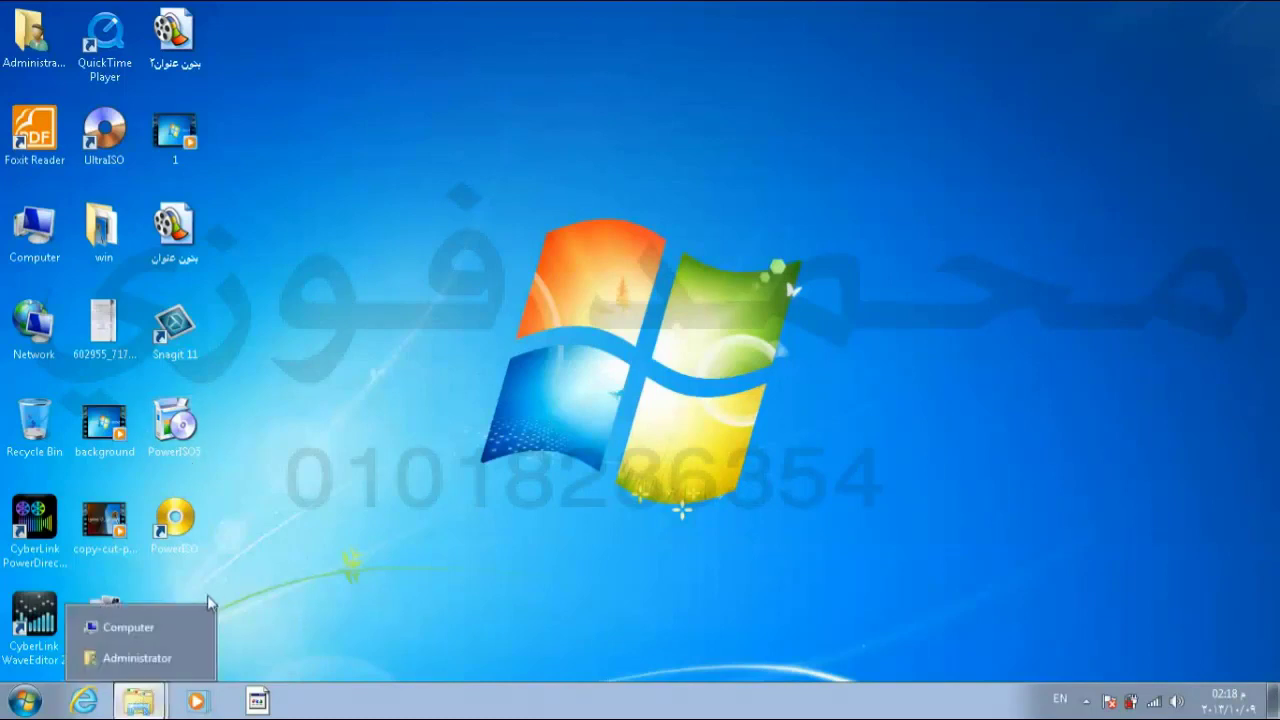
click(193, 635)
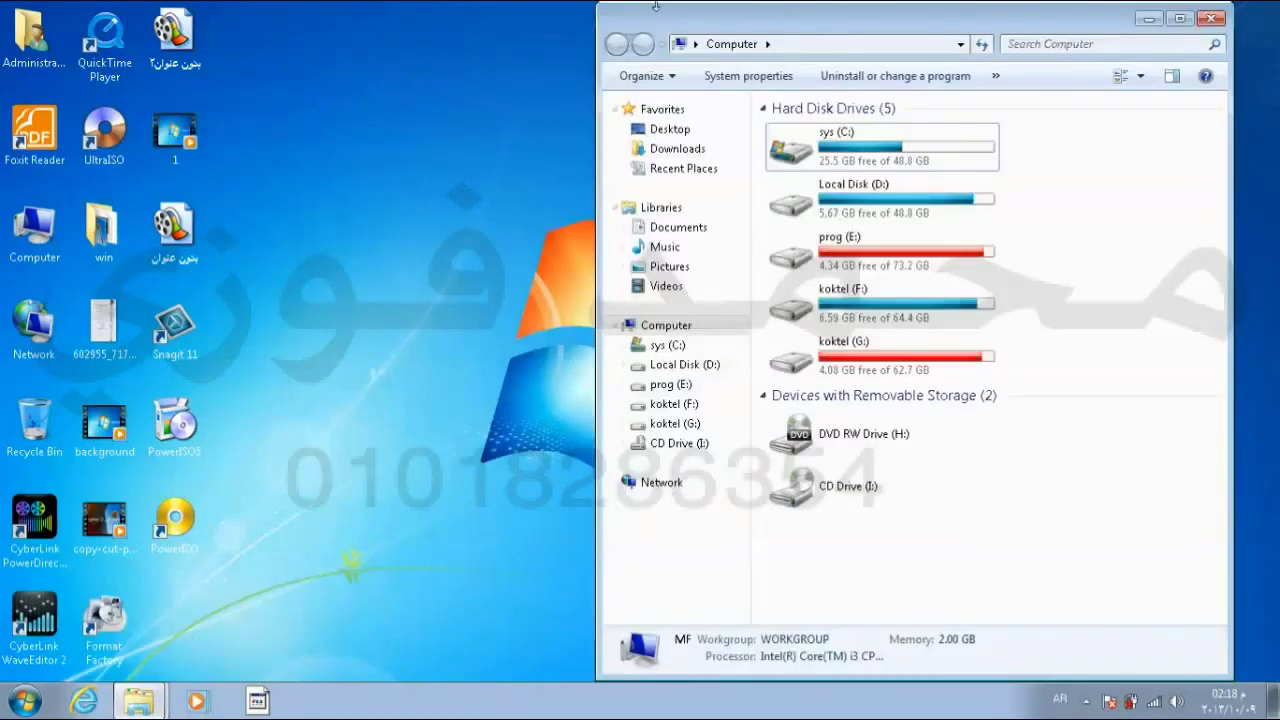
Step: Close the Computer window and then the Administrator folder window
double_click(610, 18)
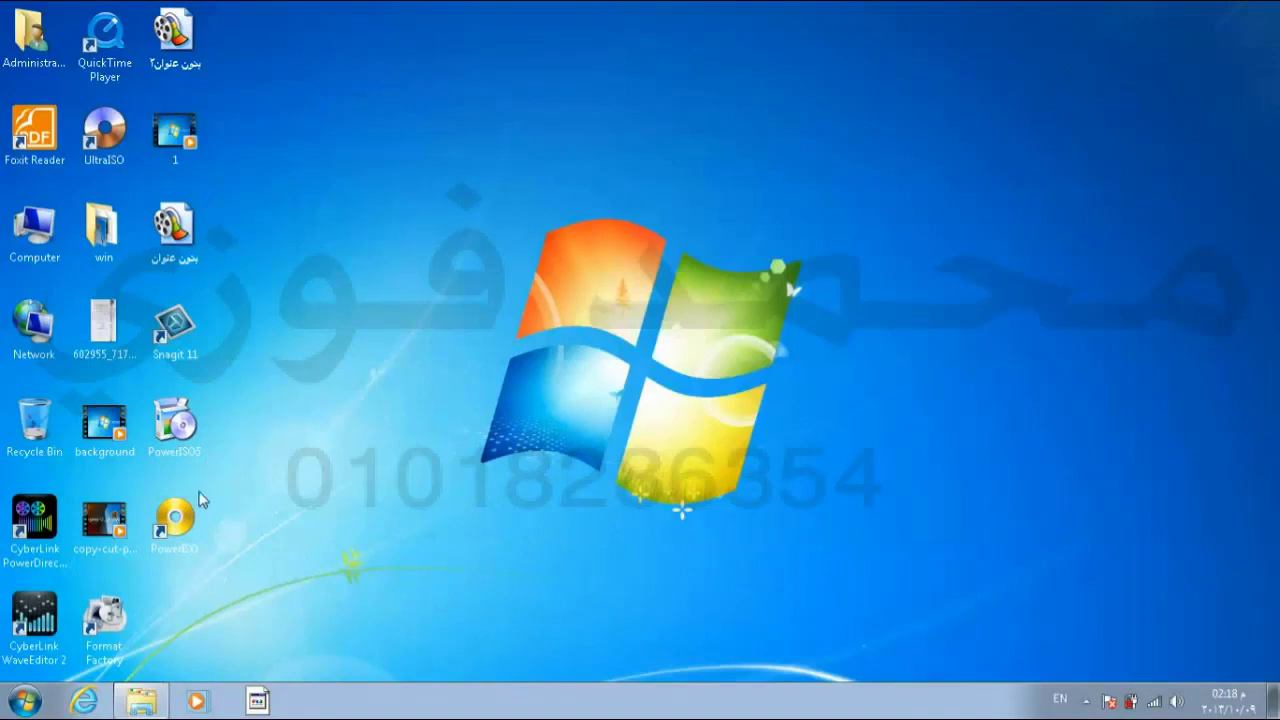
click(140, 700)
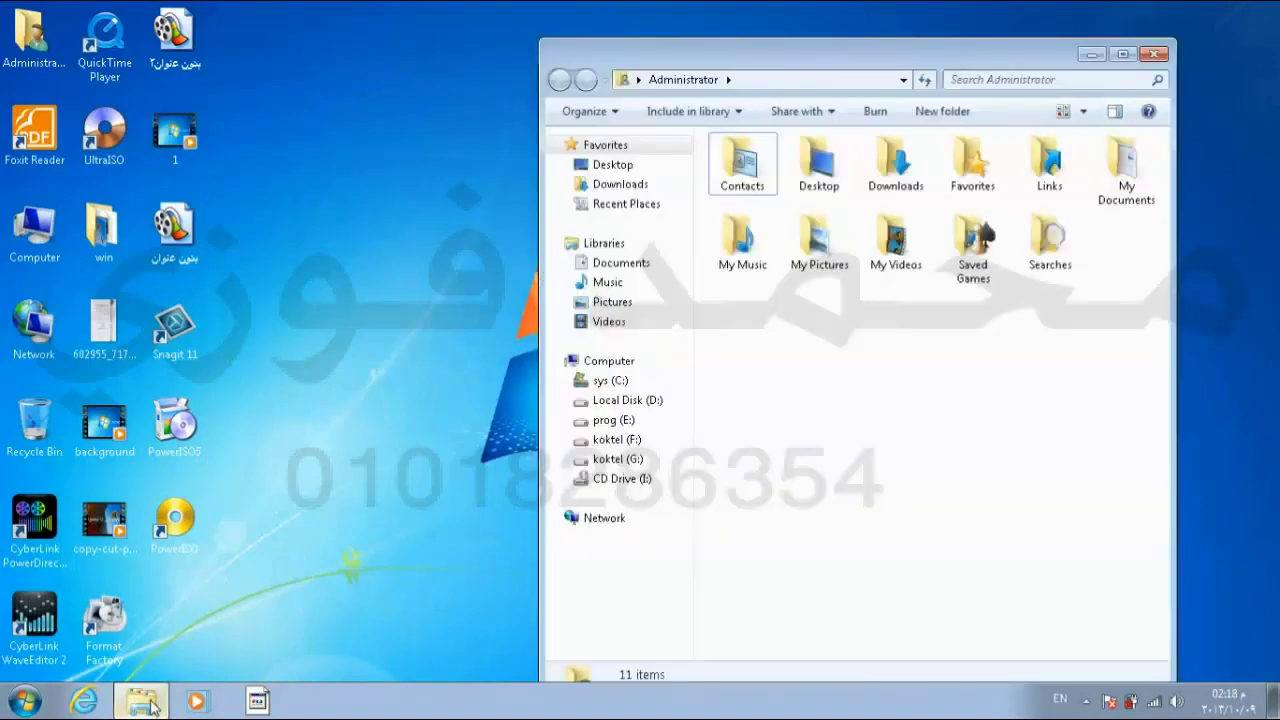
click(1155, 52)
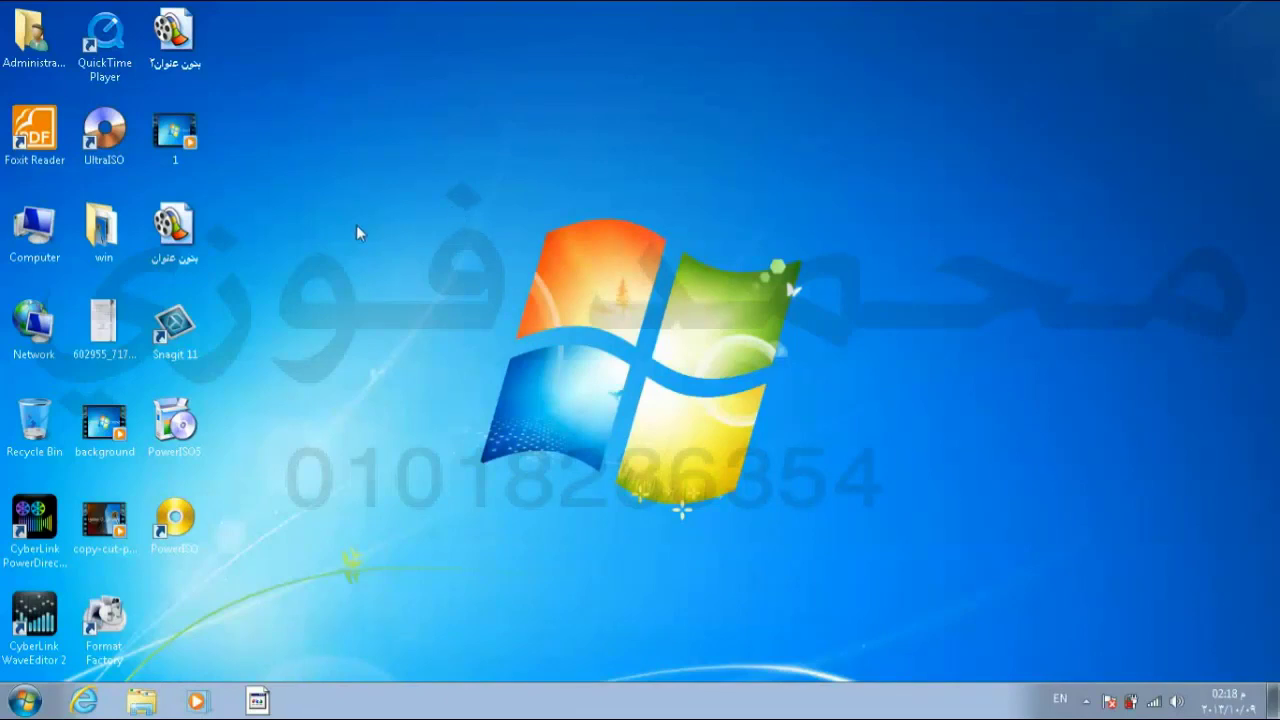
Step: Show the Properties of the PowerISO5 setup file from its desktop right-click menu
right_click(189, 416)
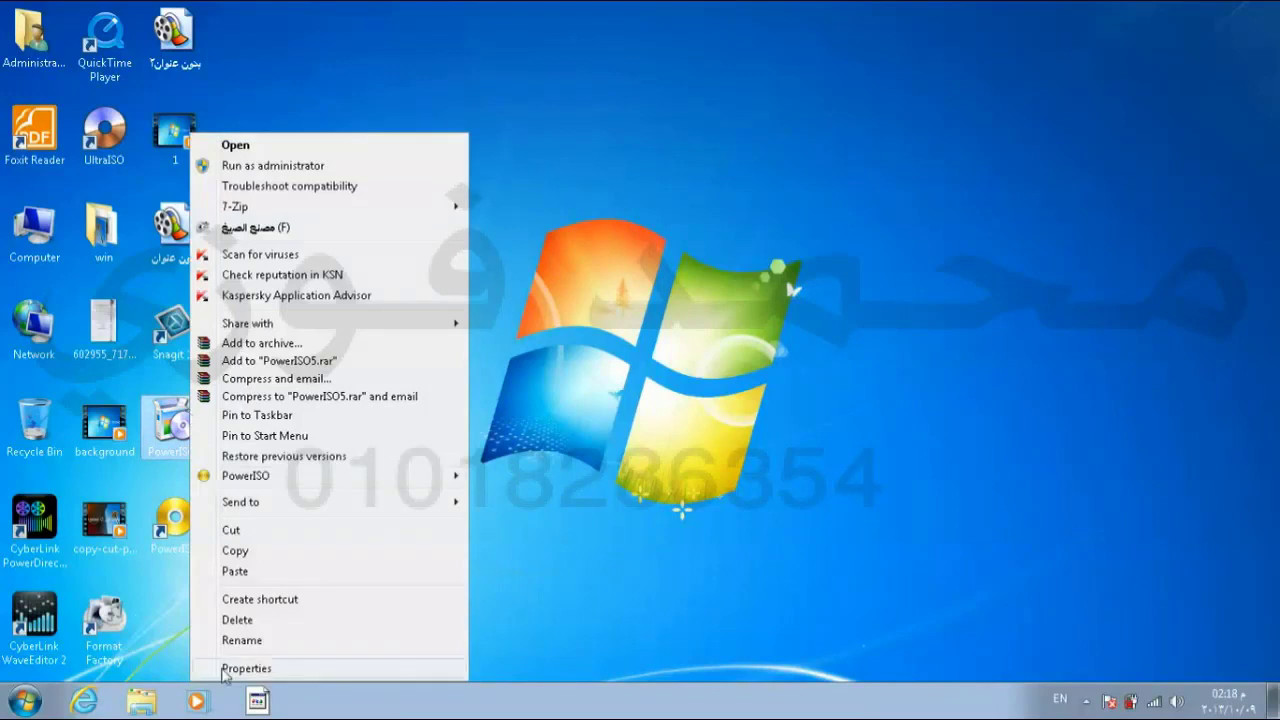
click(258, 669)
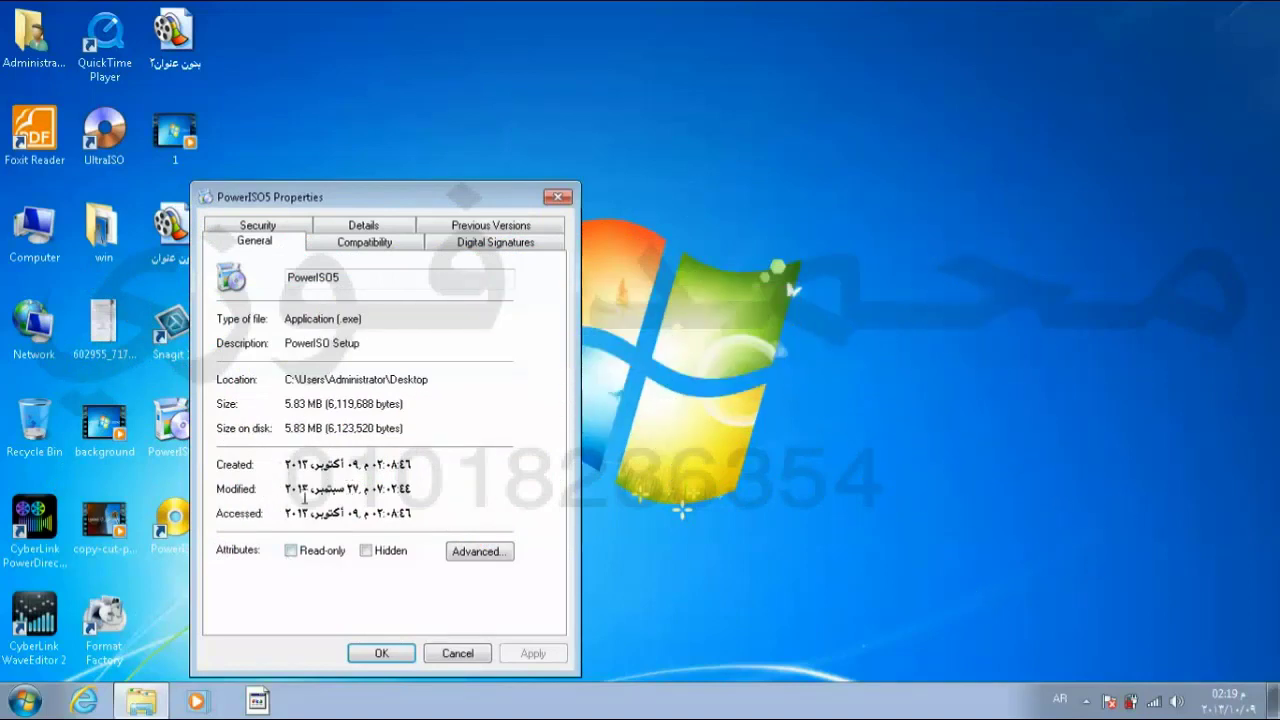
Step: Toggle PowerISO5's Read-only and Hidden attributes, leave both unchecked, and confirm with OK
click(291, 551)
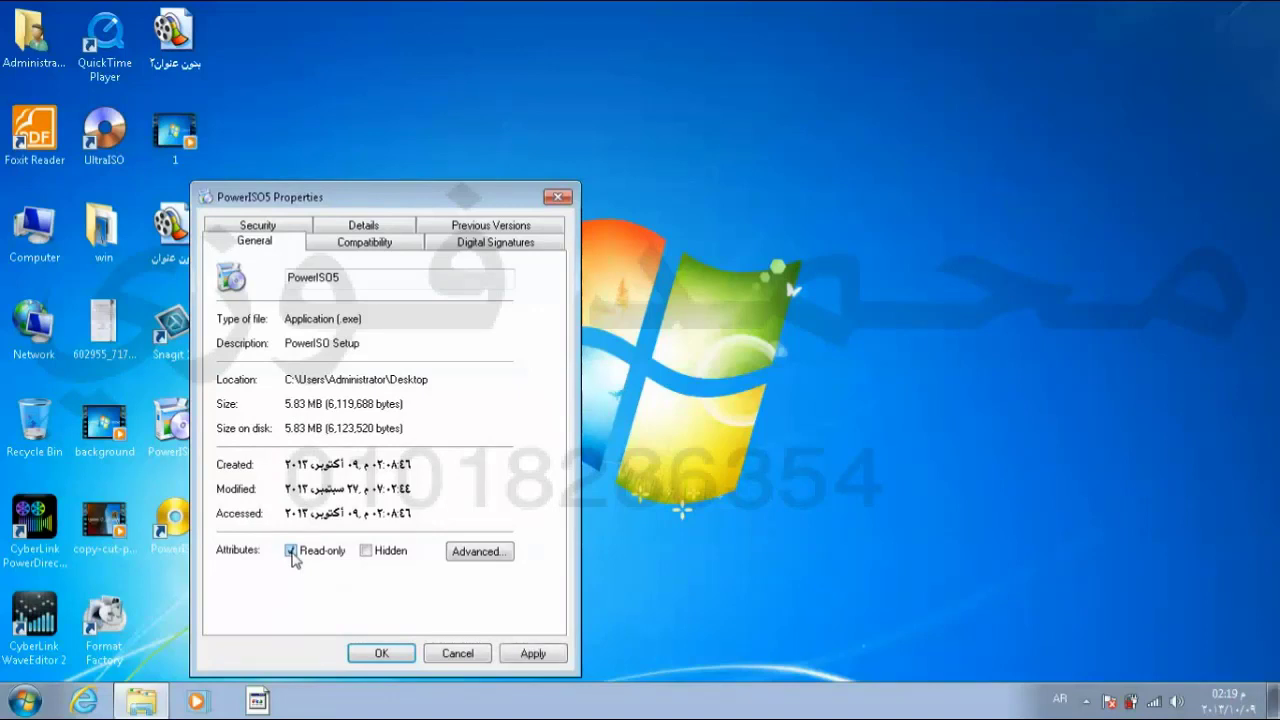
click(291, 551)
click(367, 551)
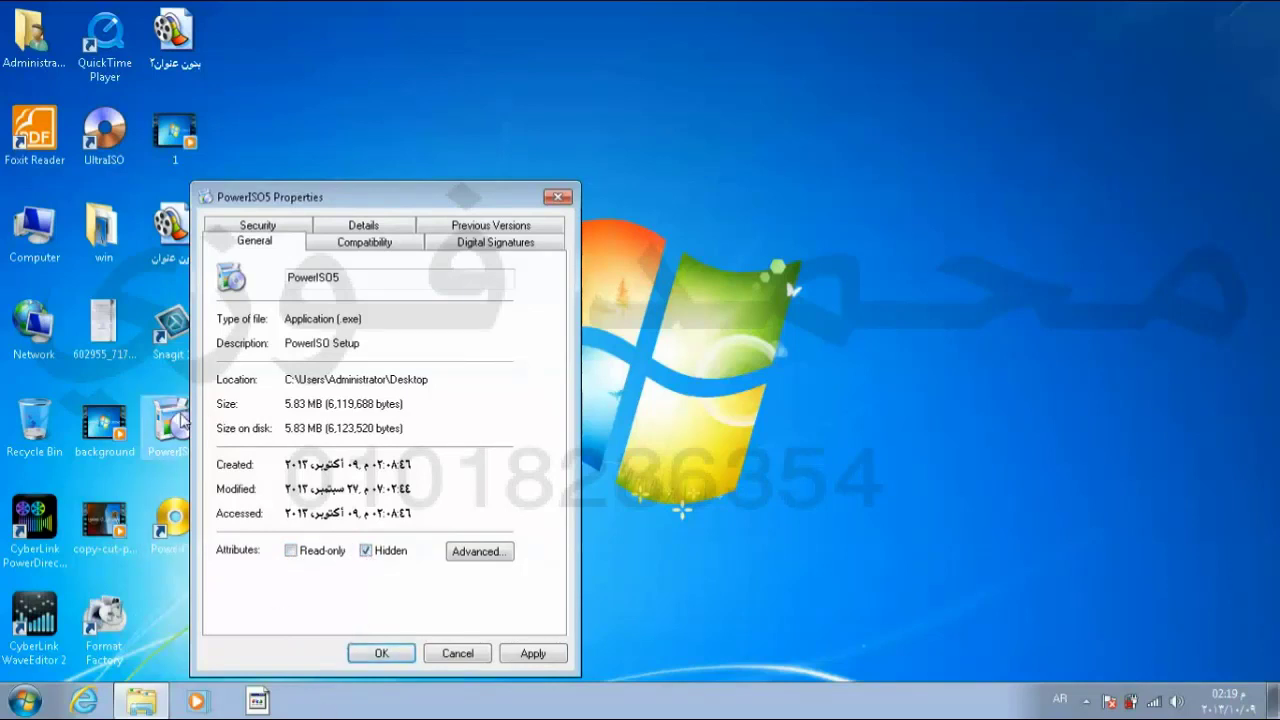
click(367, 551)
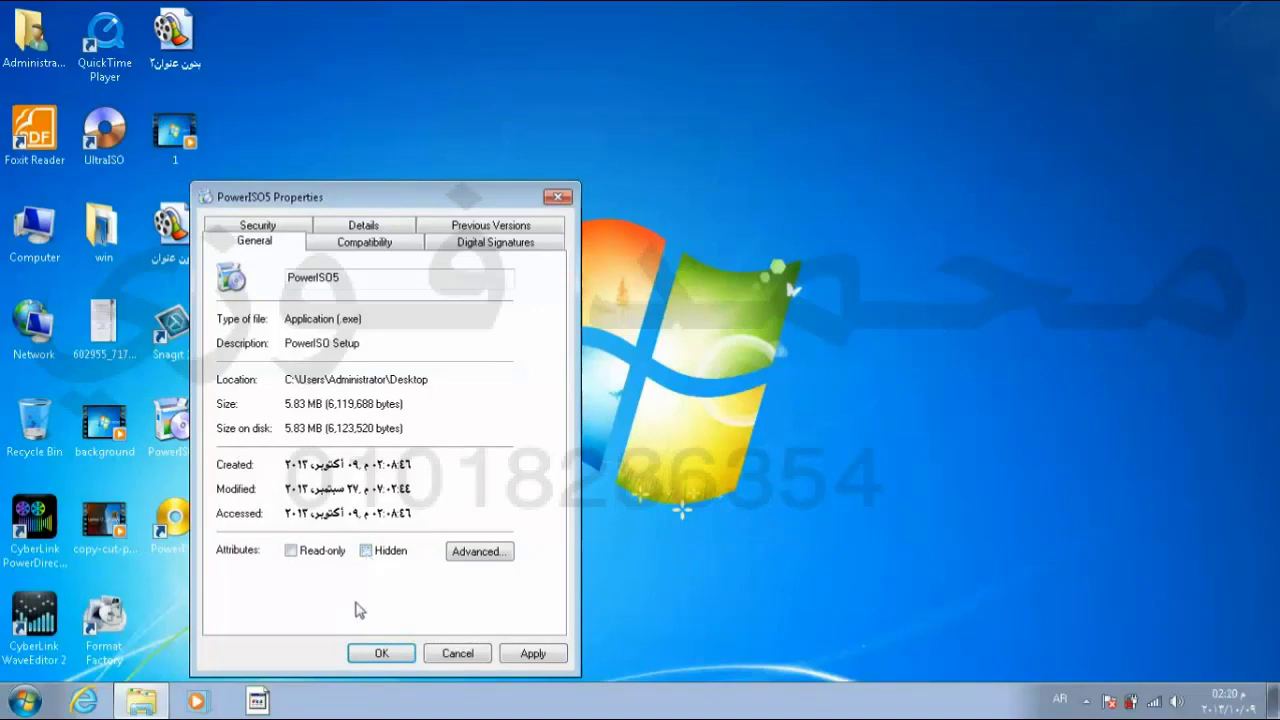
click(381, 655)
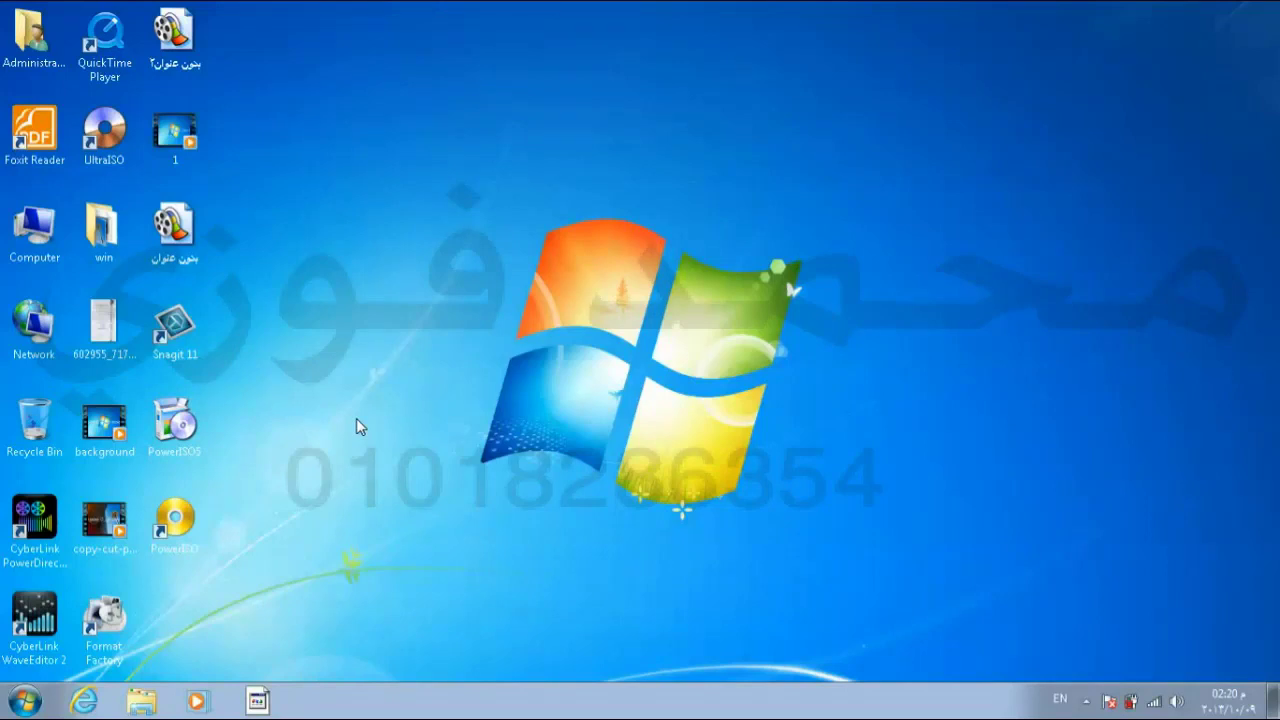
Step: Open Taskbar and Start Menu Properties on the Start Menu tab
click(30, 701)
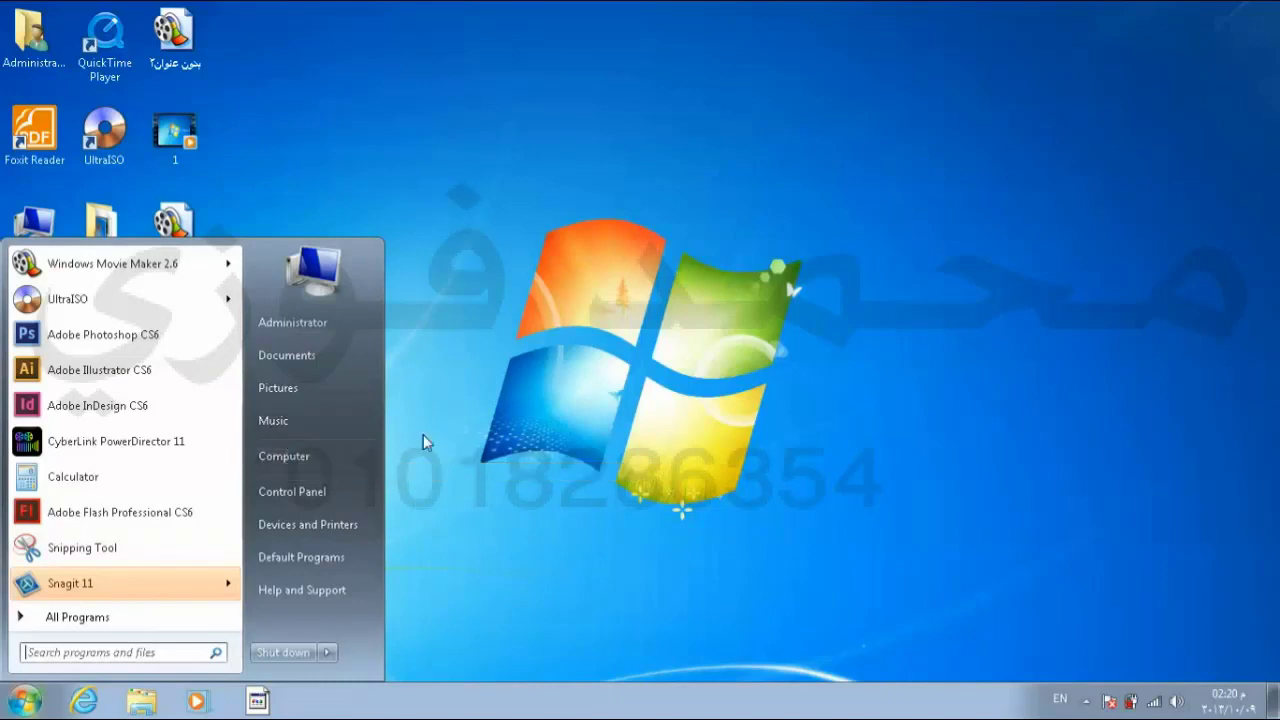
click(474, 465)
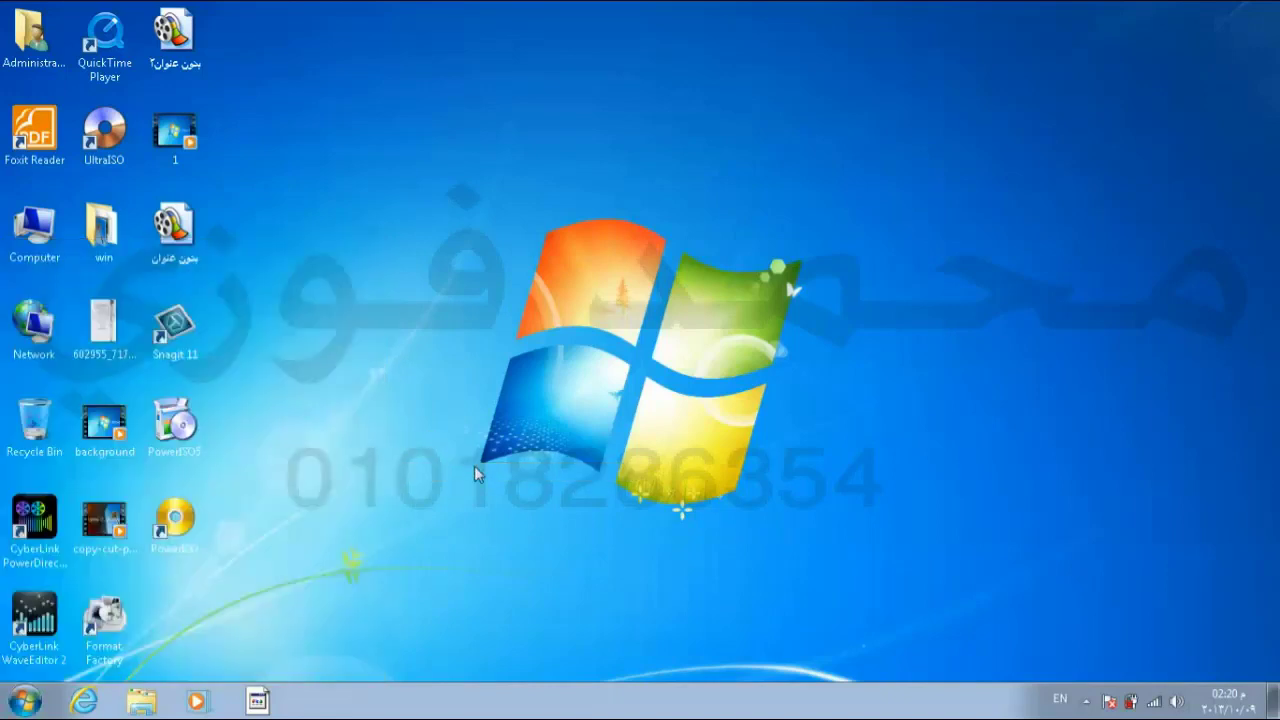
right_click(521, 708)
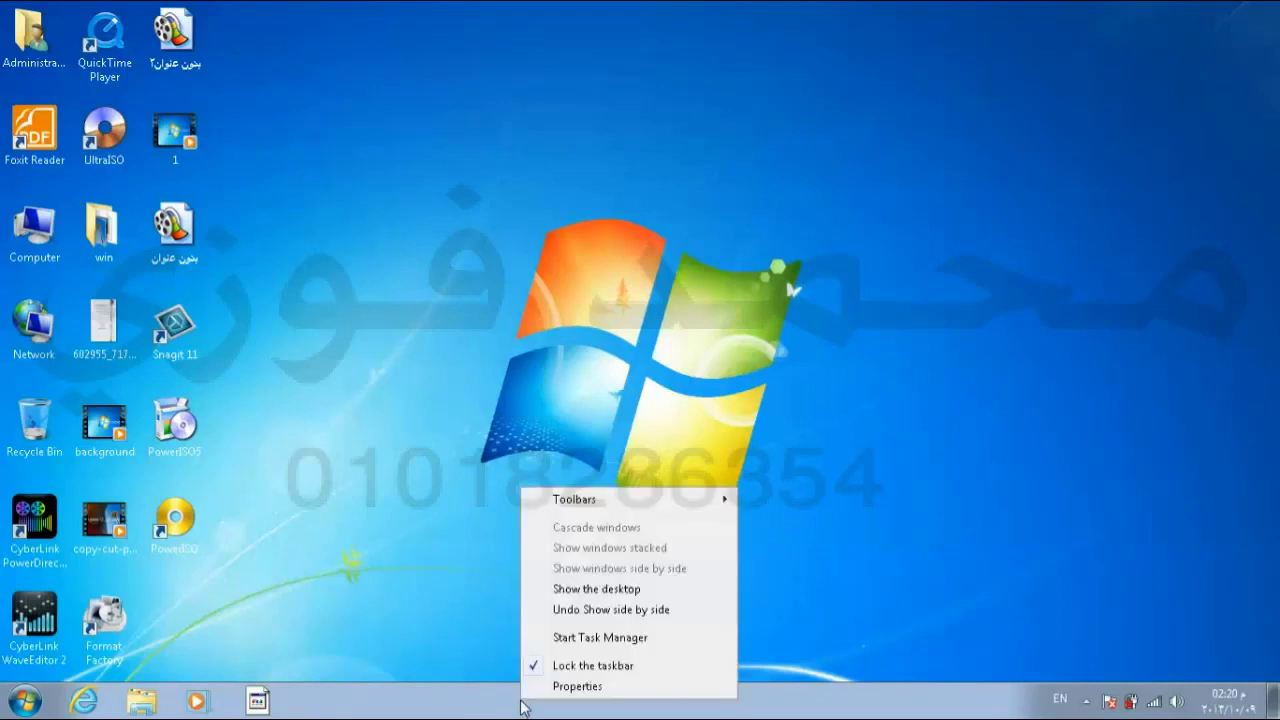
click(577, 686)
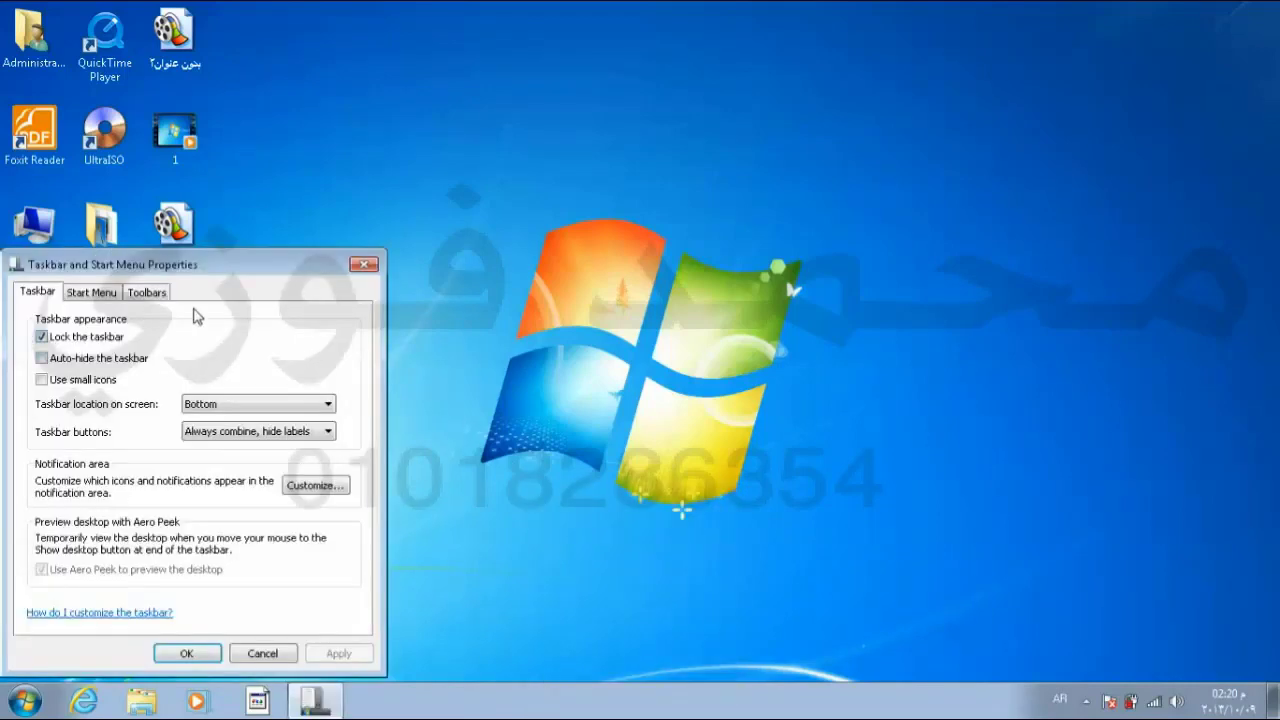
click(110, 302)
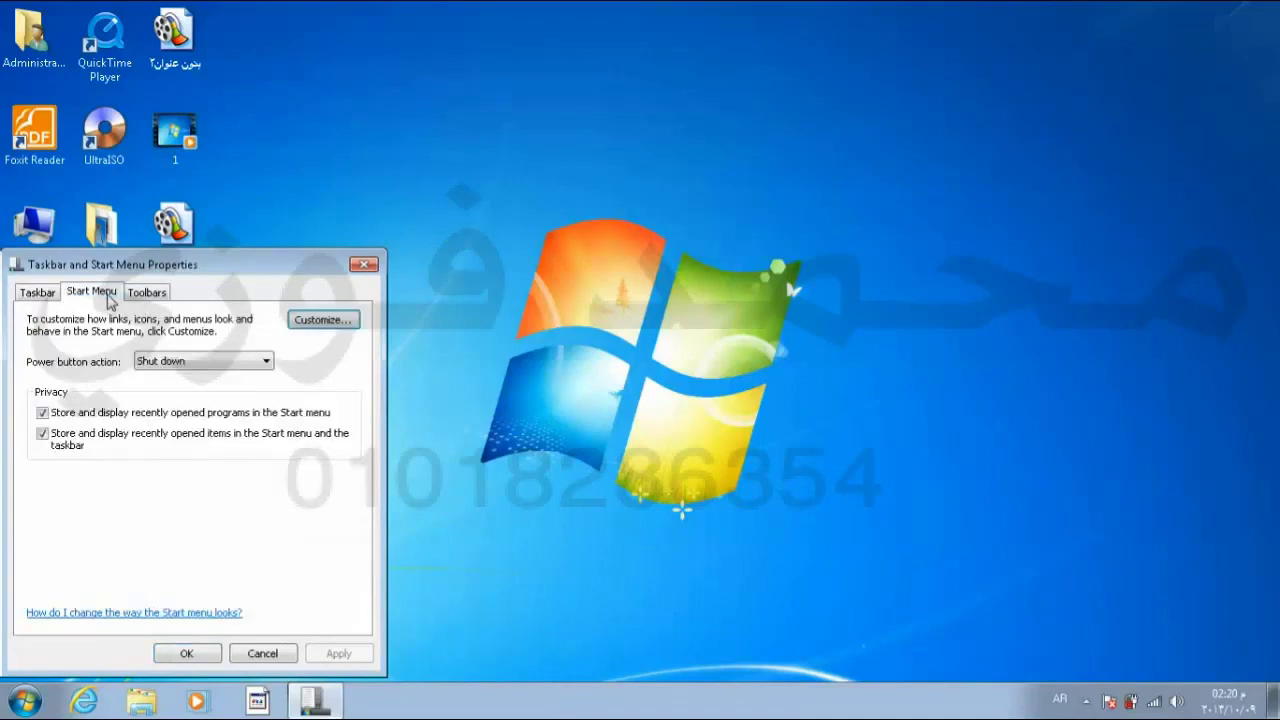
Step: Check Recent Items in Customize Start Menu and confirm both dialogs
click(323, 320)
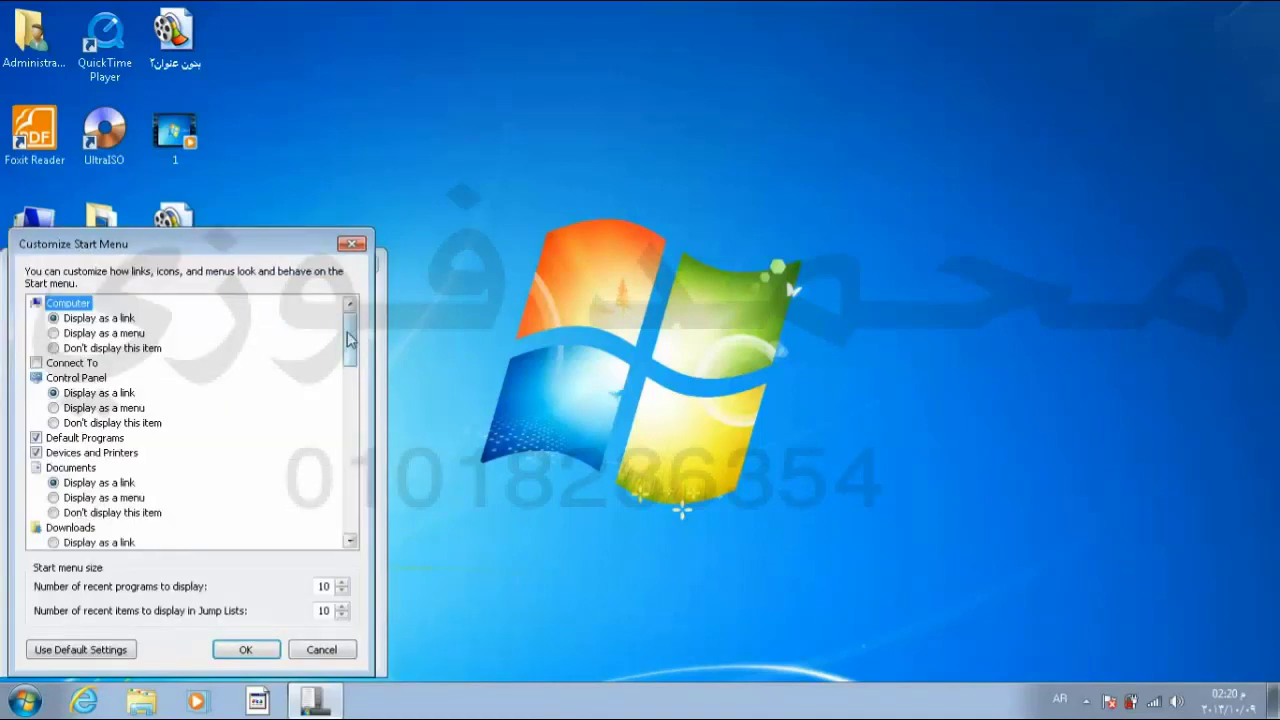
drag(349, 340, 371, 468)
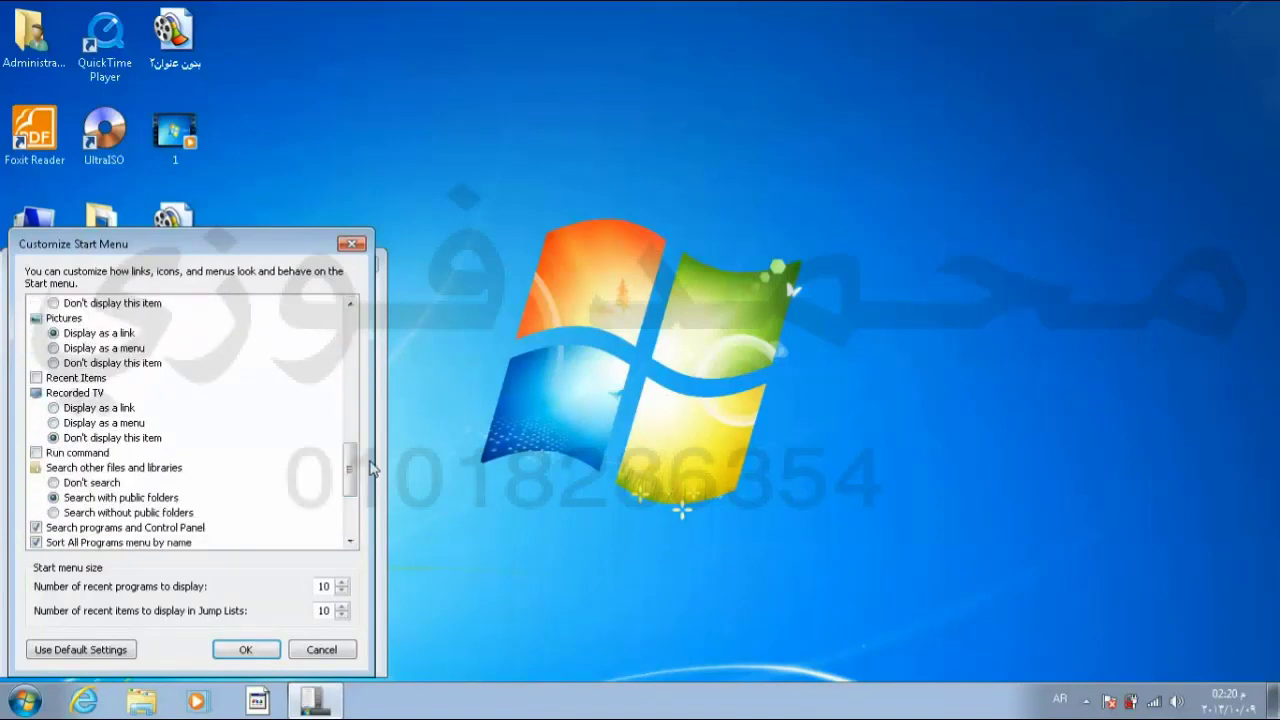
click(37, 379)
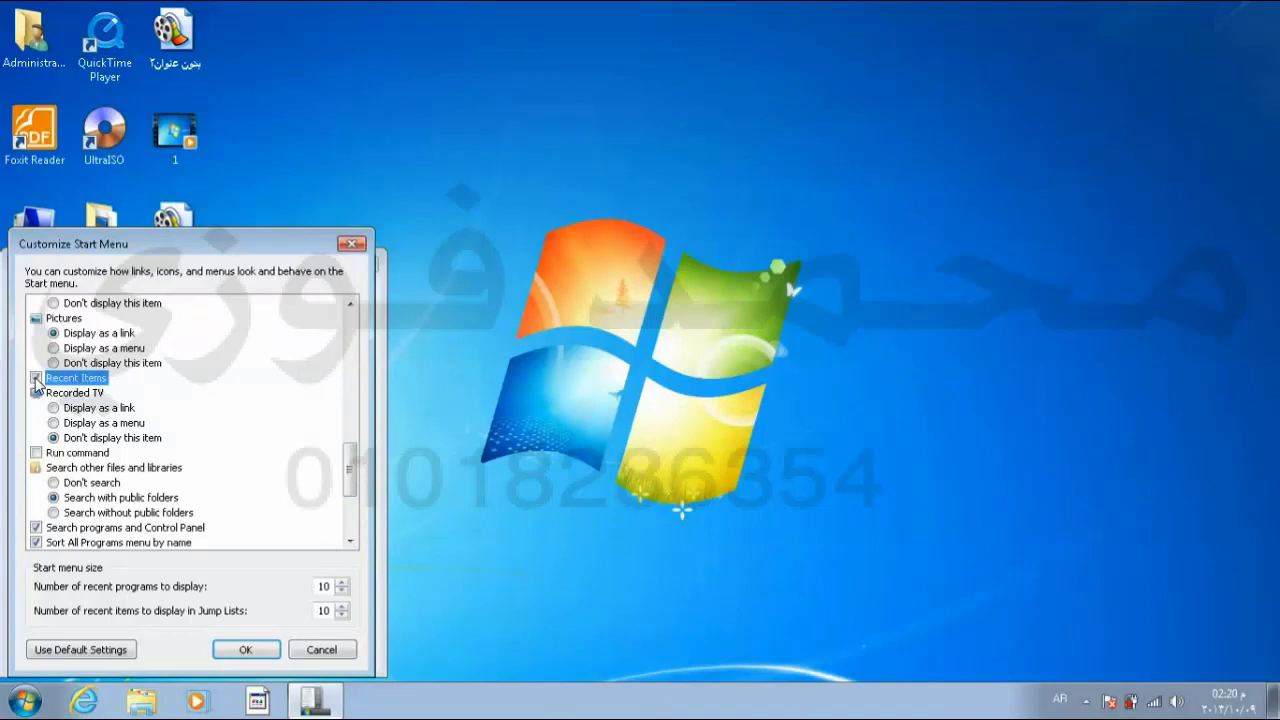
click(237, 649)
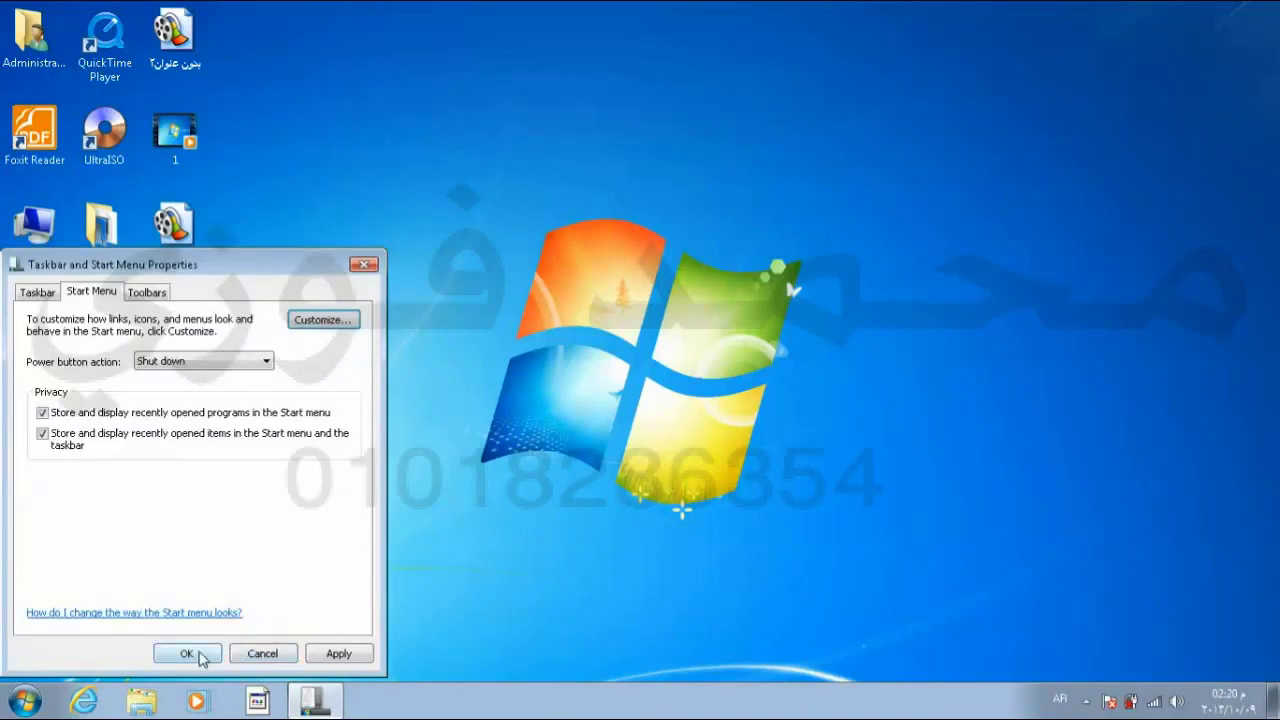
click(186, 653)
Step: Open the Start menu twice to view the Recent Items submenu of recently used files
click(24, 700)
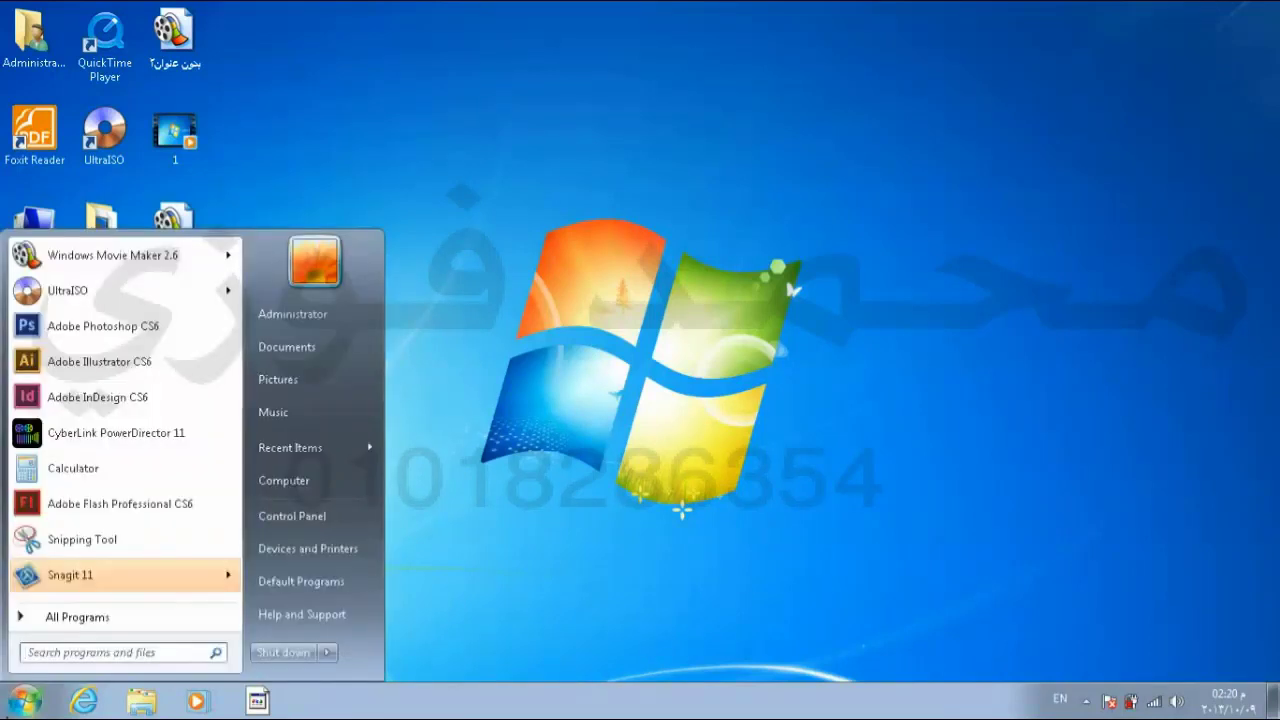
mouse_move(308, 447)
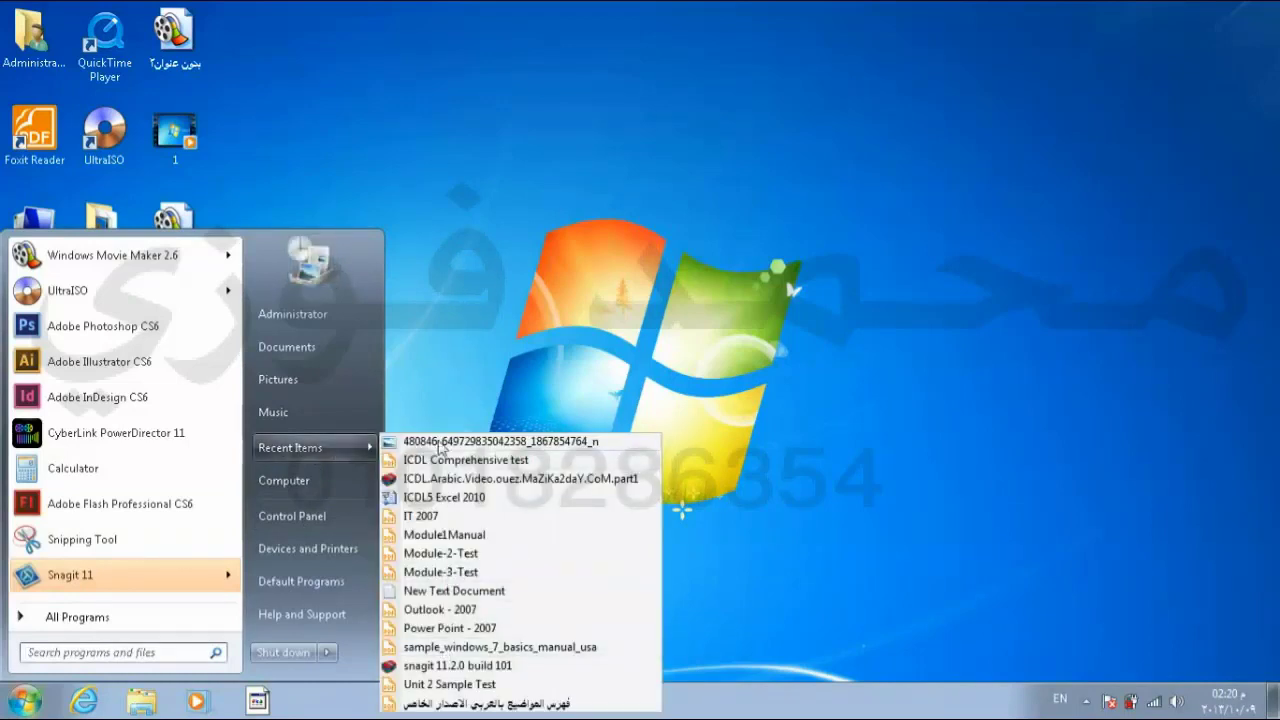
click(454, 228)
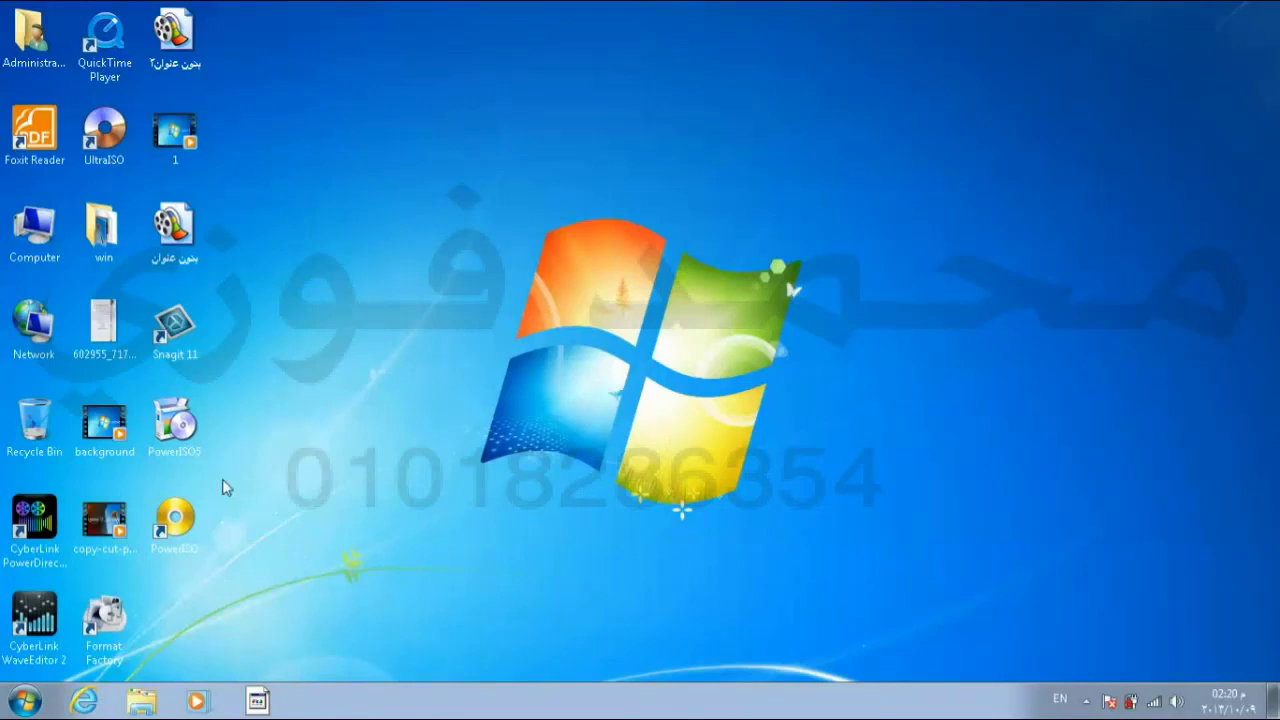
click(18, 708)
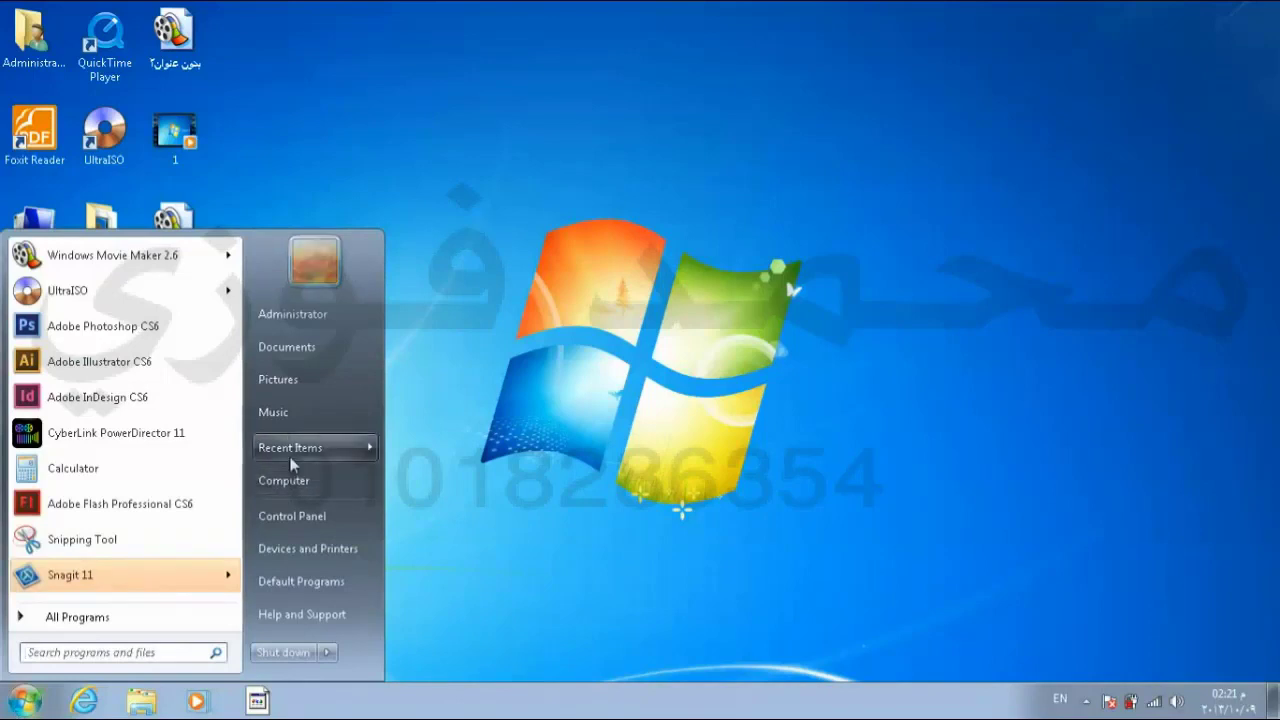
mouse_move(292, 465)
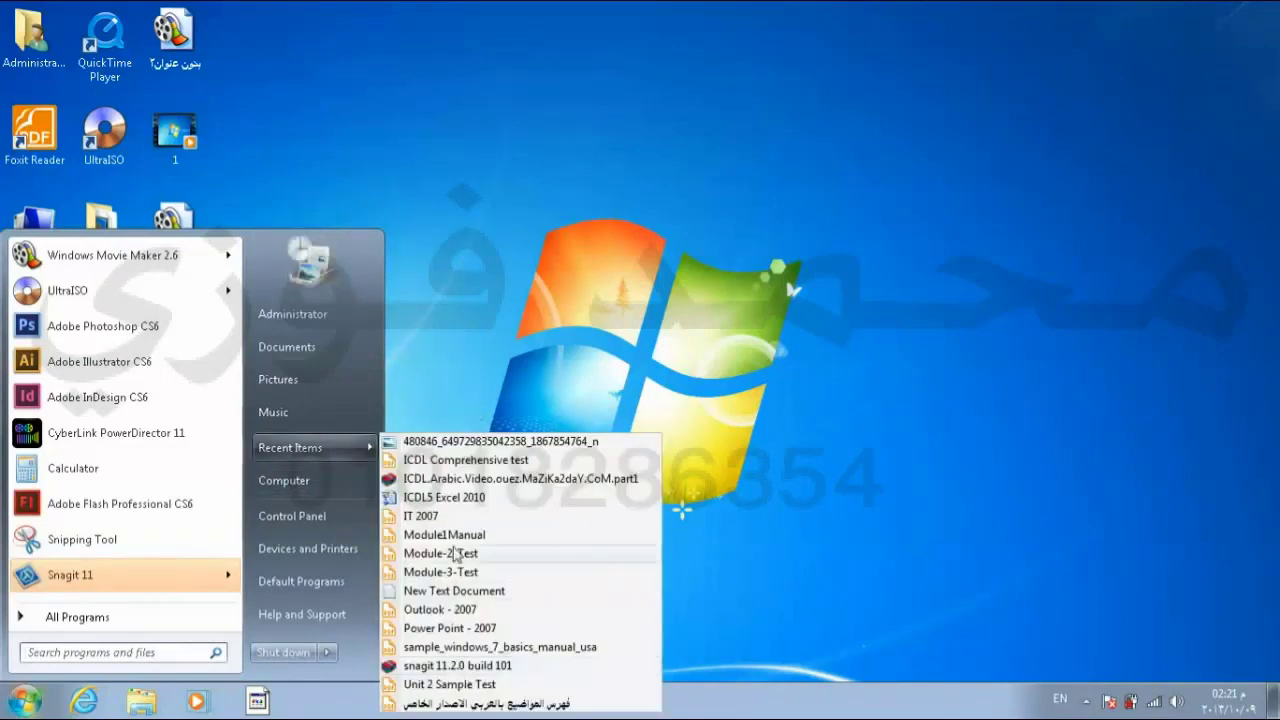
click(483, 206)
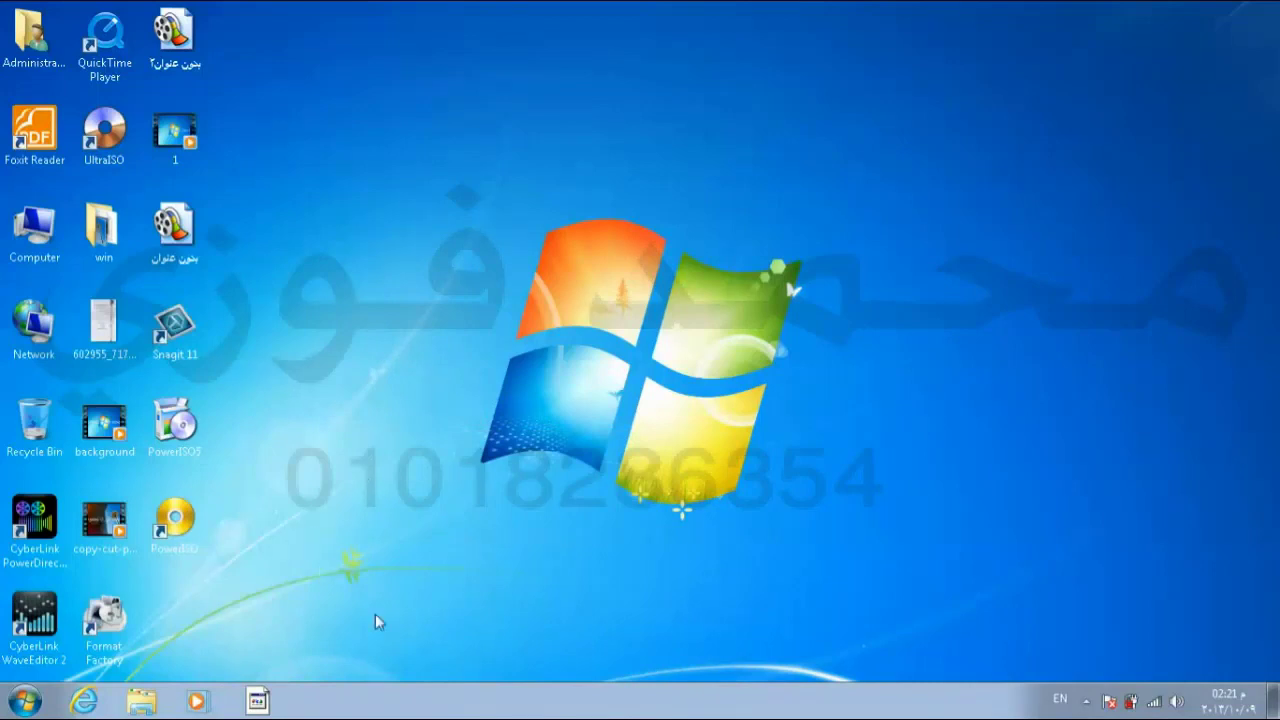
click(25, 700)
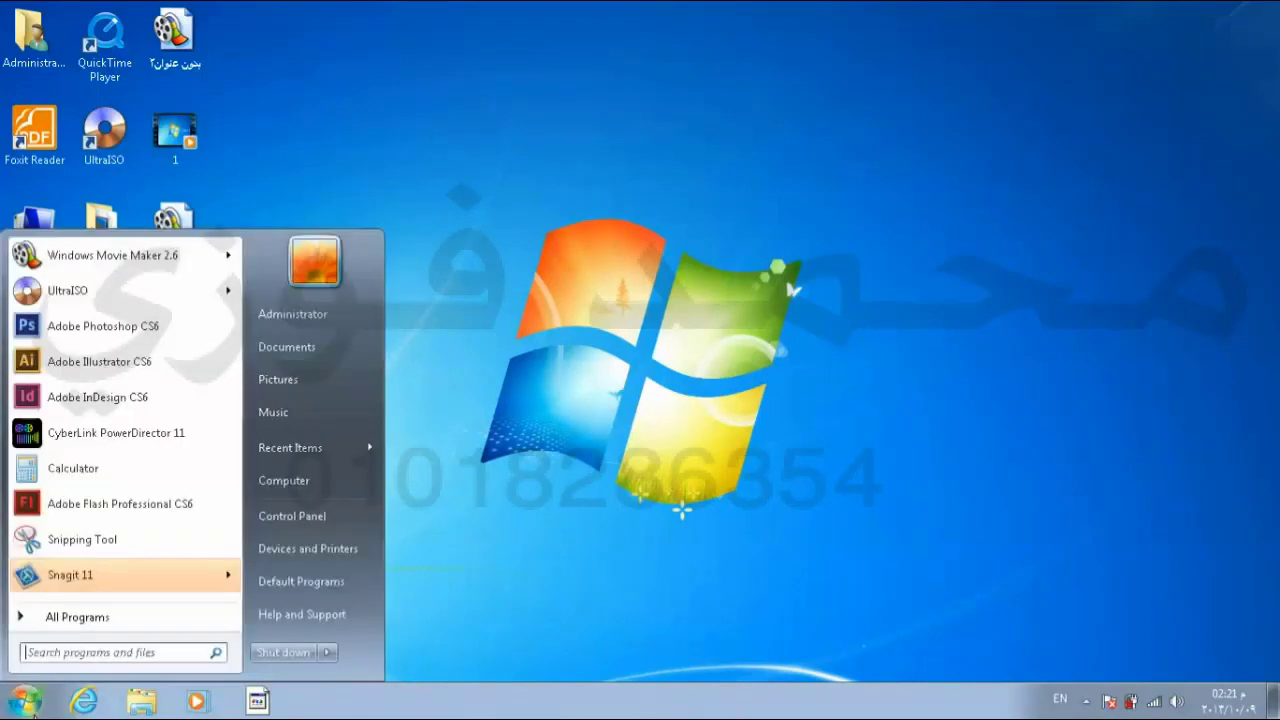
Step: Reopen Customize Start Menu from the taskbar properties' Start Menu tab and scroll its list
right_click(425, 699)
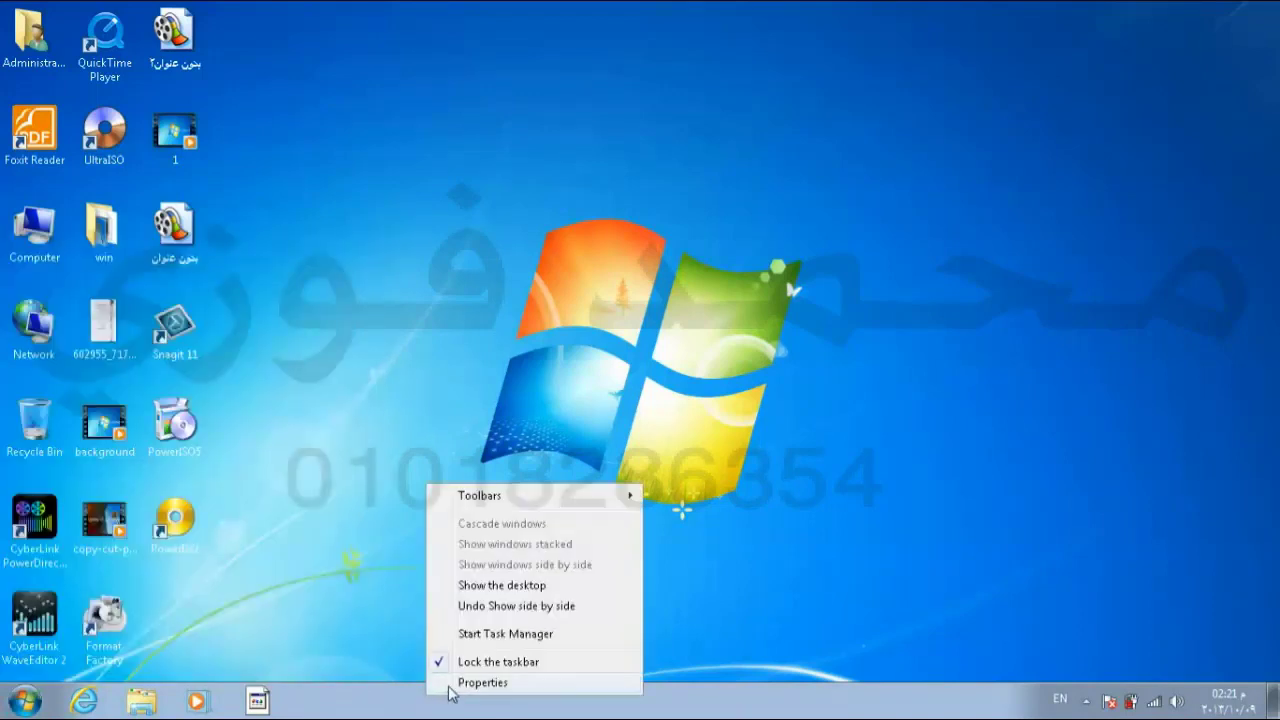
click(452, 686)
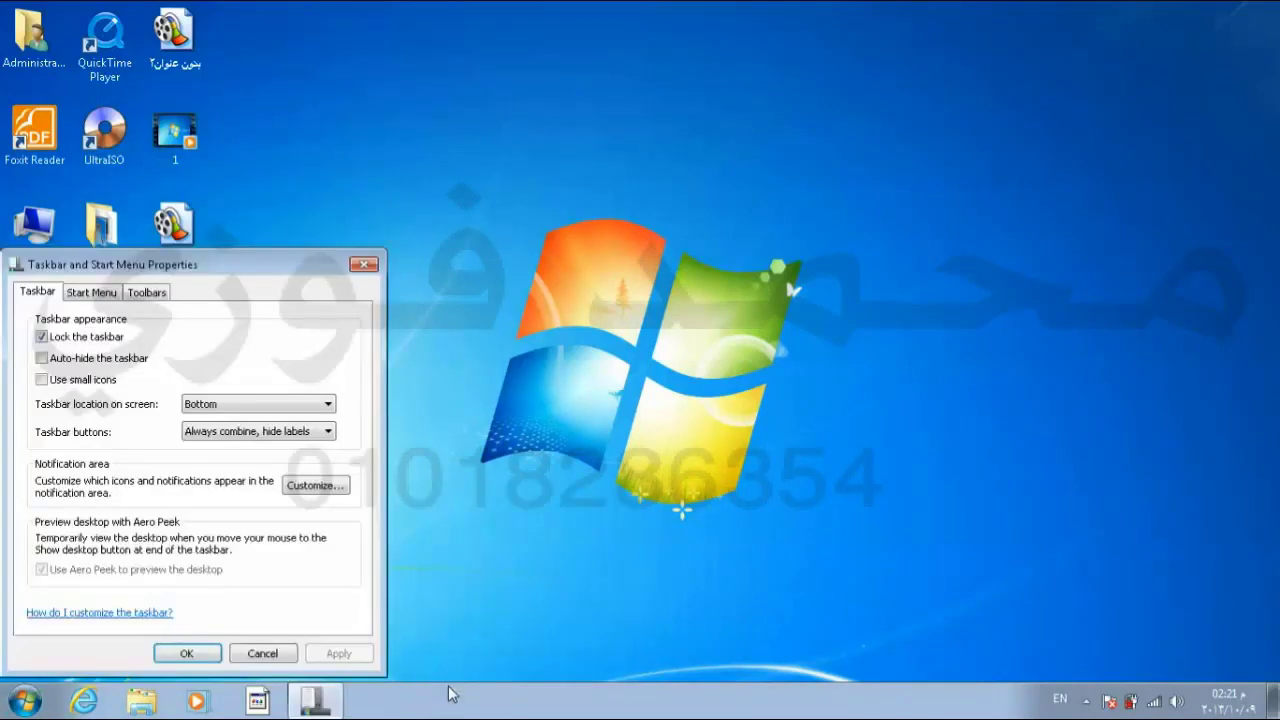
click(115, 297)
click(311, 319)
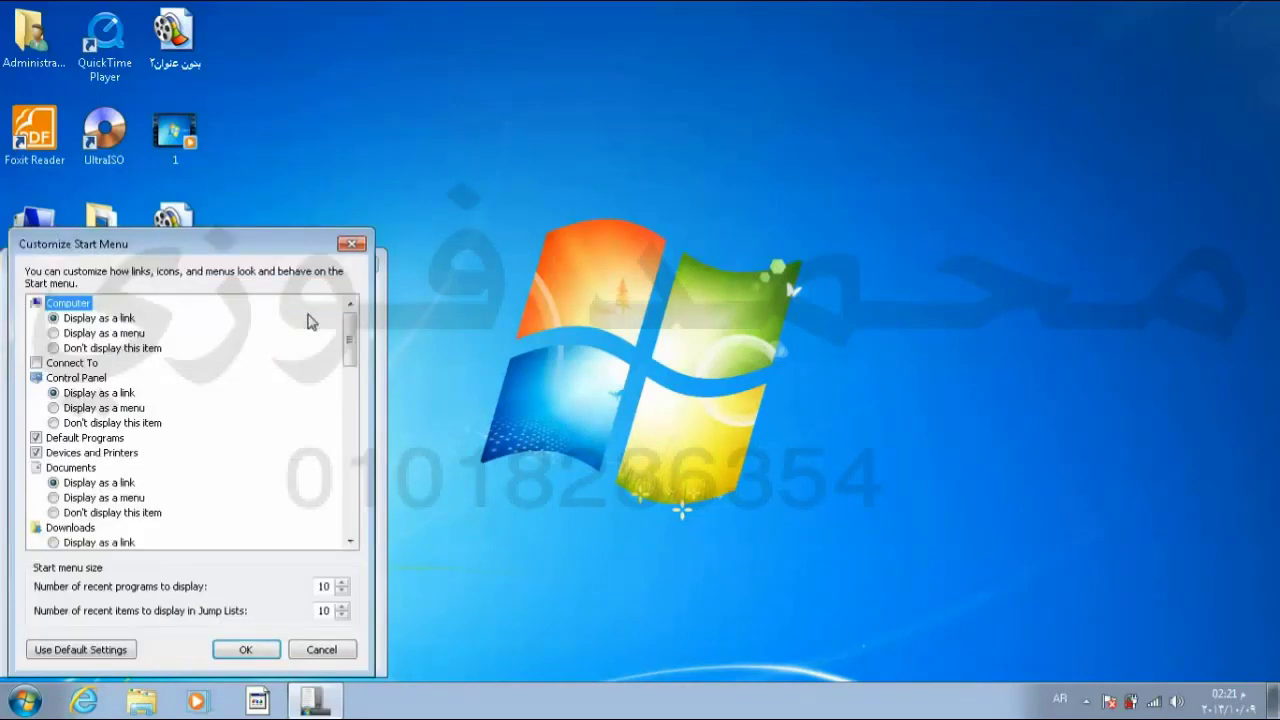
drag(355, 360, 372, 478)
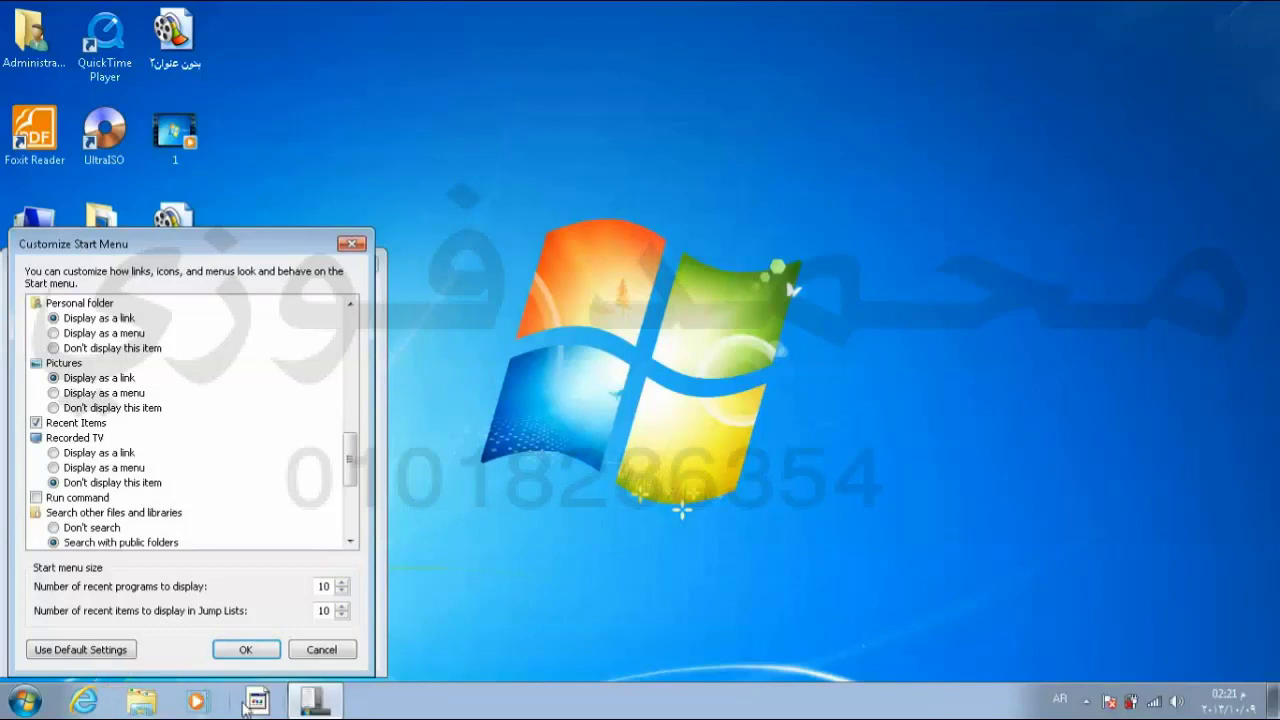
mouse_move(292, 706)
Step: Raise the recent programs count to 30, then lower it to 11
click(342, 582)
click(342, 582)
click(341, 583)
click(340, 584)
click(341, 591)
click(341, 591)
click(341, 591)
click(341, 591)
click(341, 591)
click(341, 591)
click(341, 591)
click(341, 591)
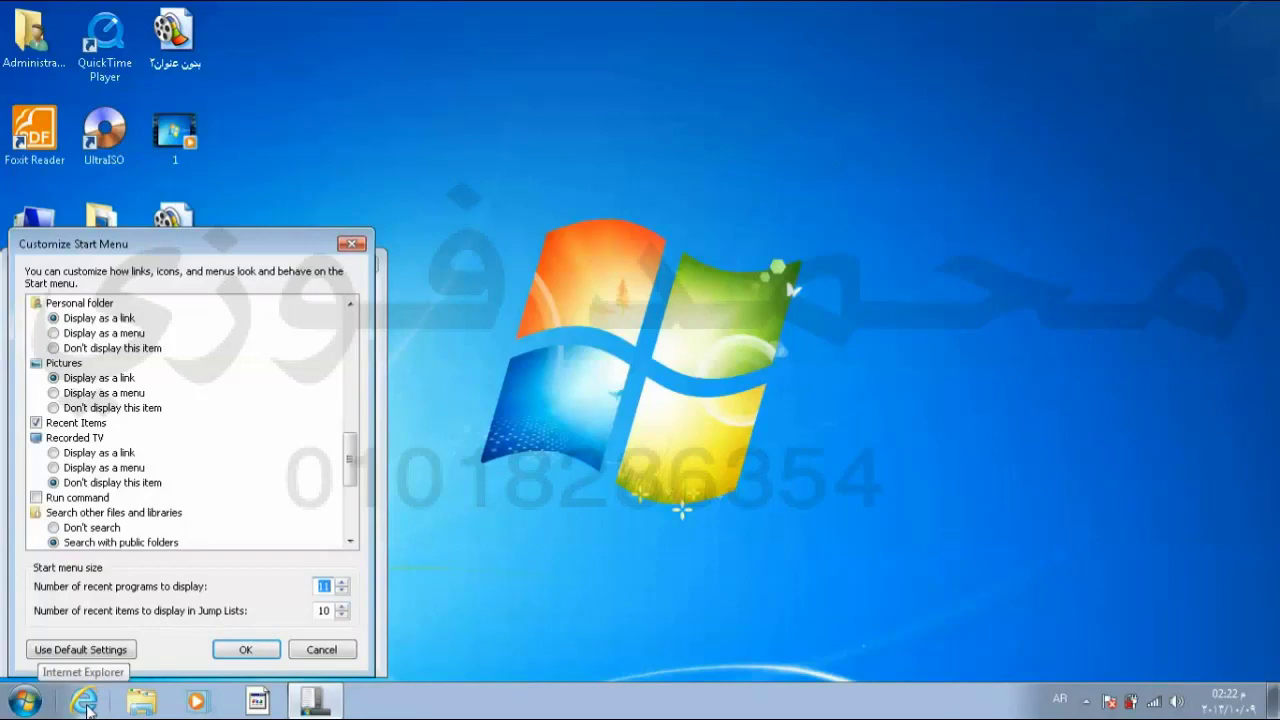
Step: Set jump-list items to 10 and recent programs to 10, confirm, and check the Start menu
right_click(86, 705)
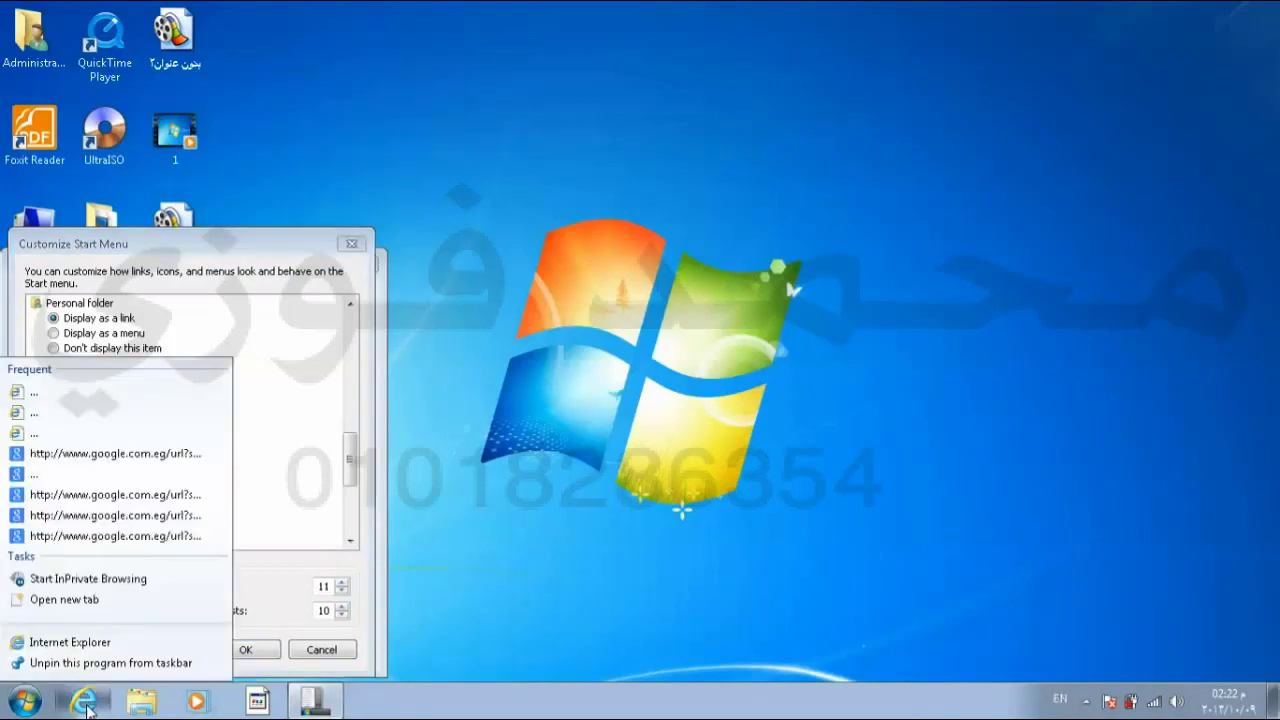
click(288, 616)
text(0)
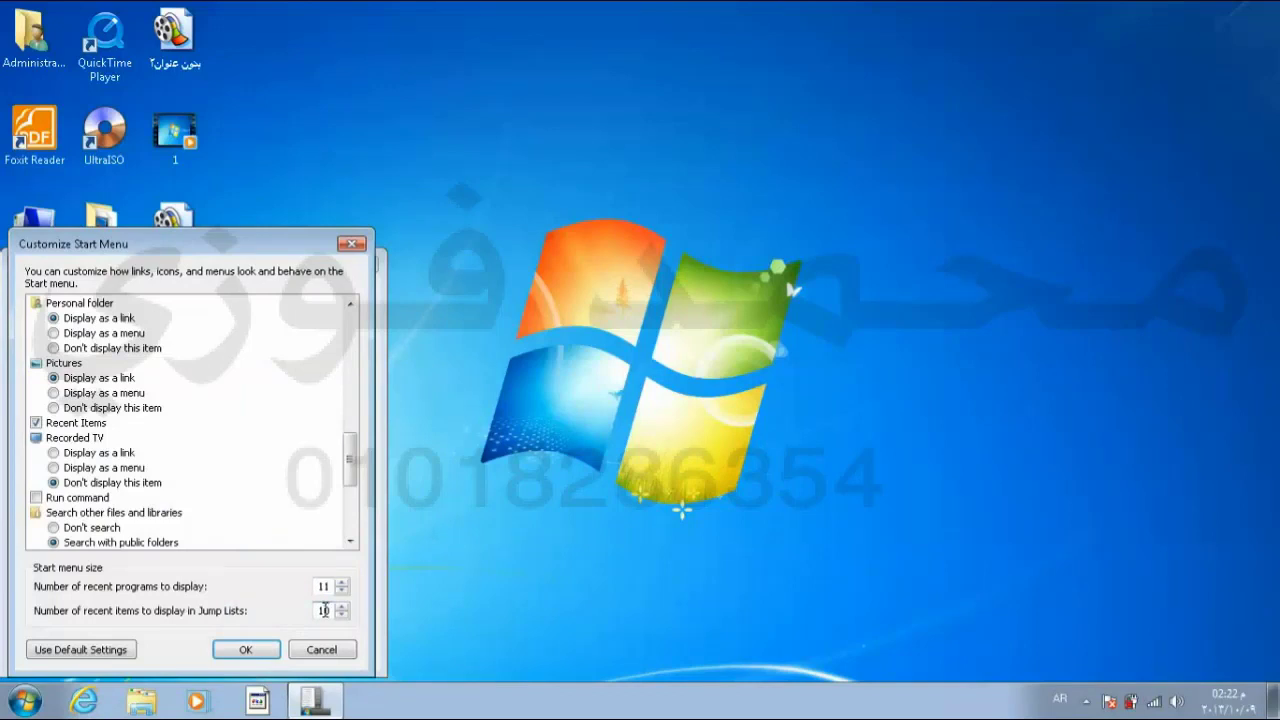
click(341, 591)
click(254, 655)
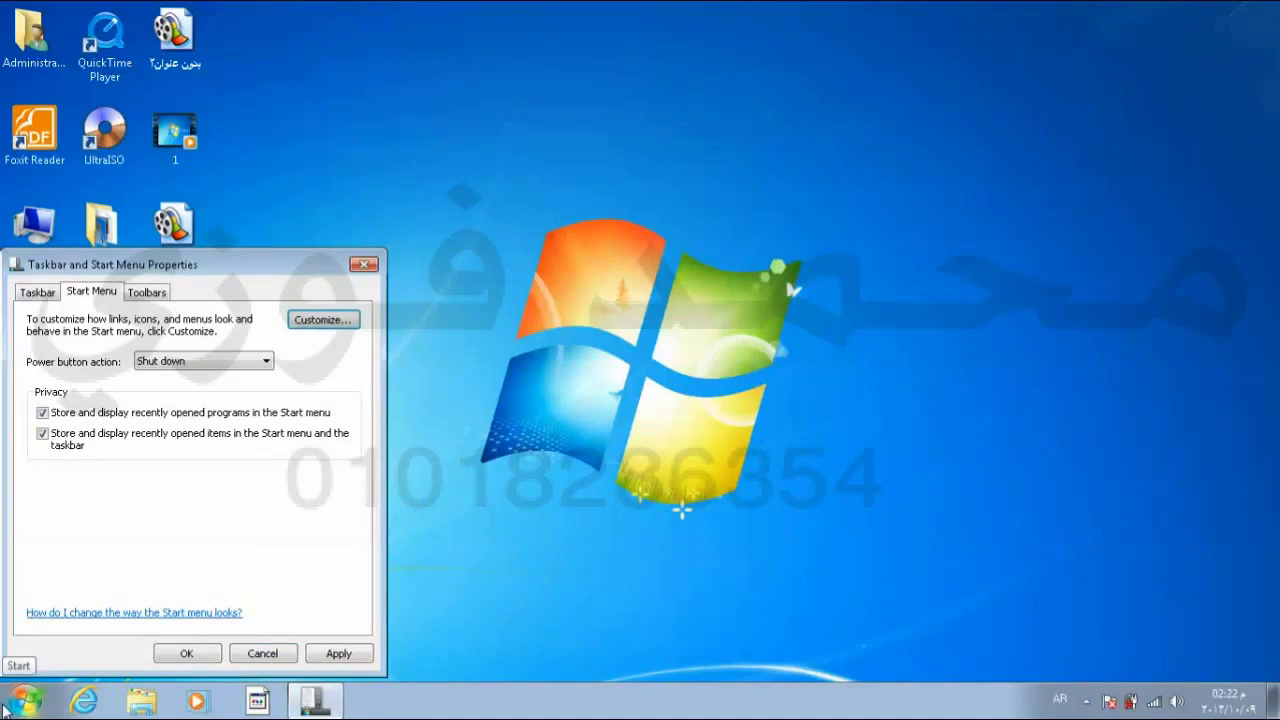
click(5, 706)
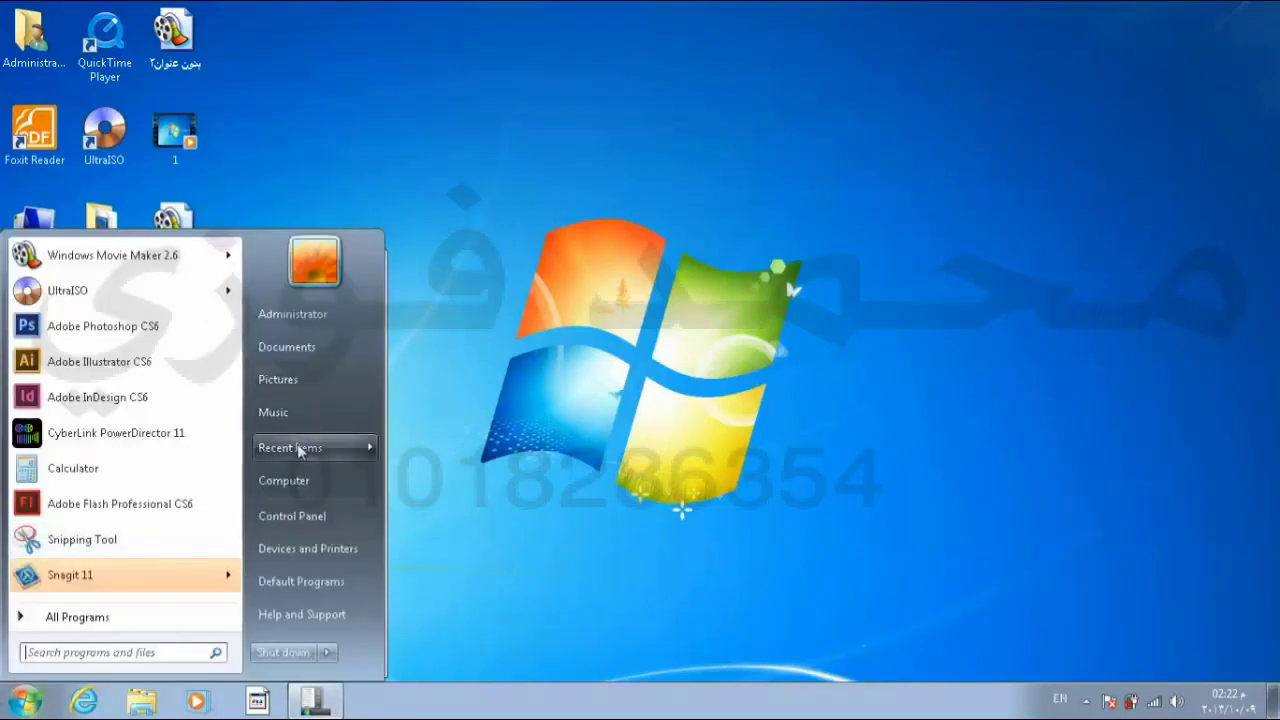
Step: Uncheck 'Store and display recently opened items', confirm, and verify Recent Items is empty
mouse_move(347, 452)
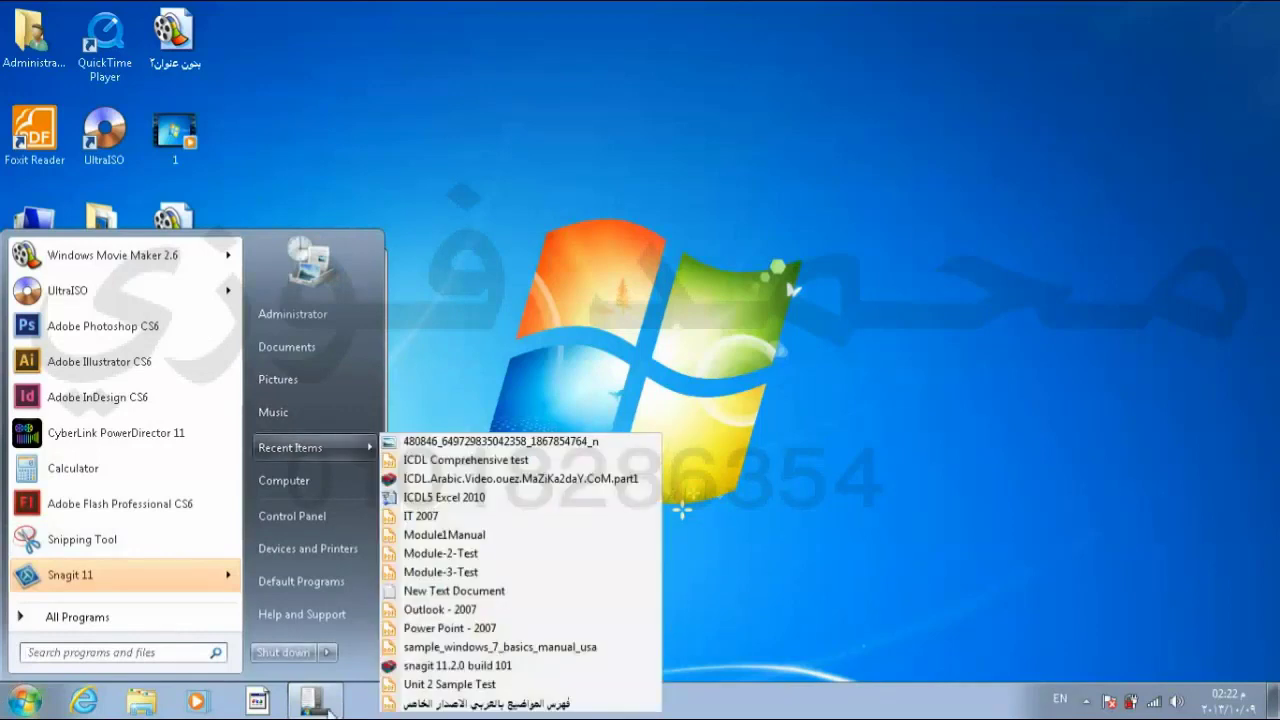
click(338, 710)
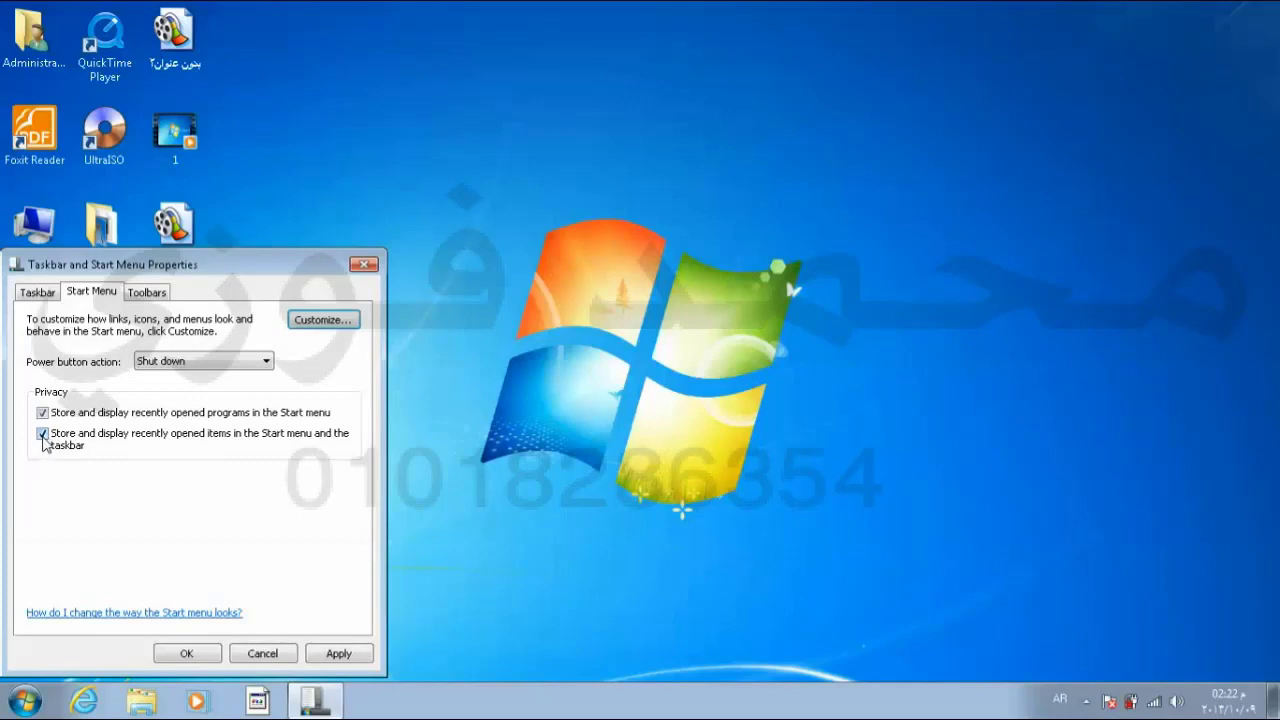
click(42, 434)
click(184, 652)
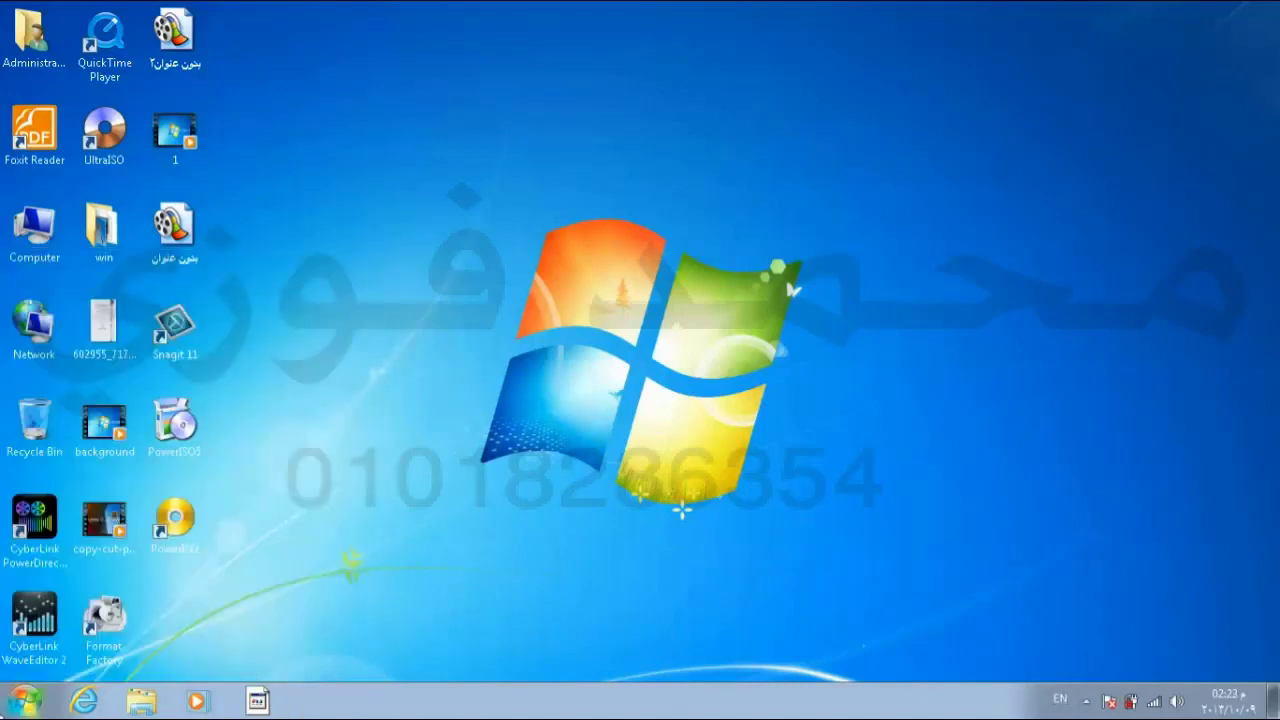
key(super)
mouse_move(298, 455)
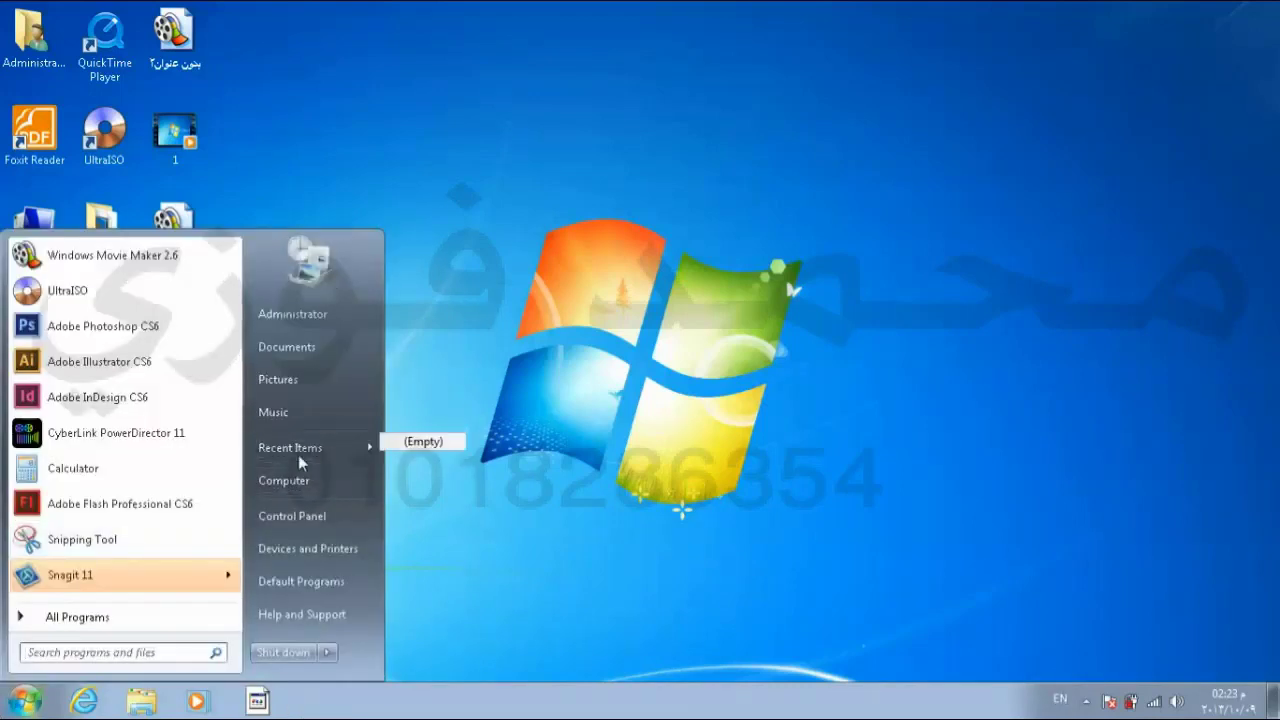
click(426, 474)
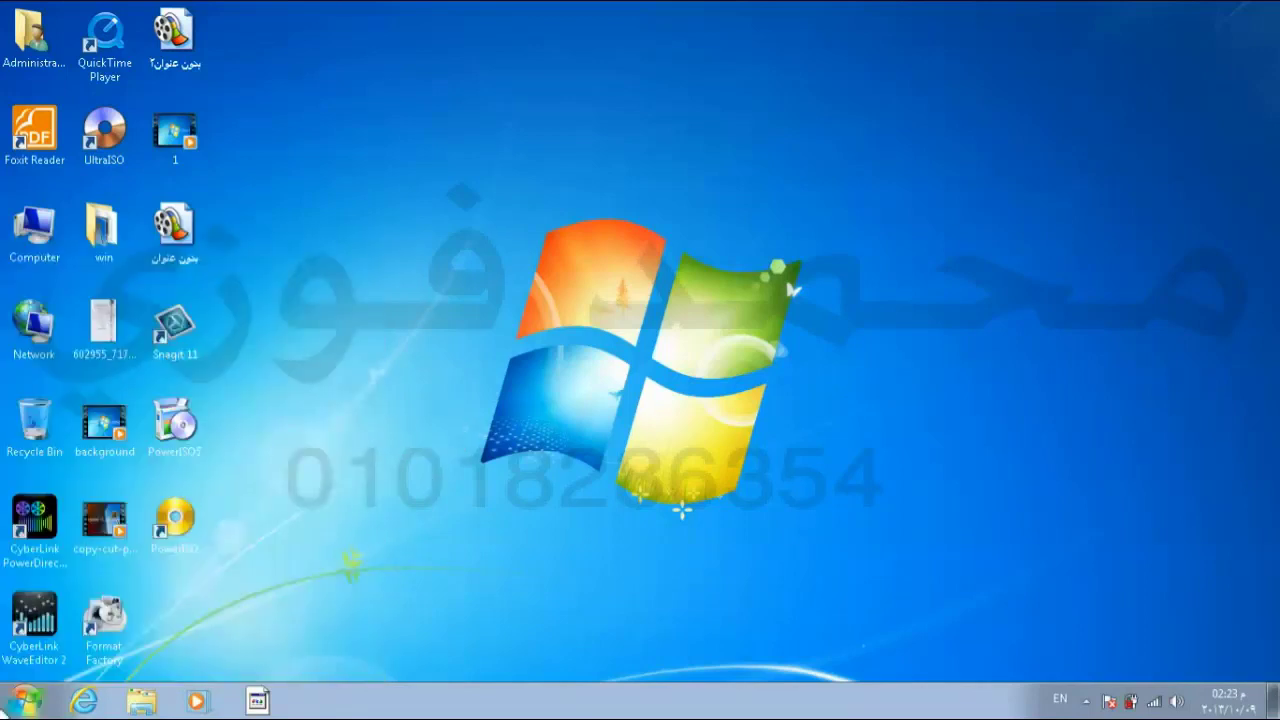
Step: View the Internet Explorer, Windows Explorer and Media Player jump lists, then open Start Menu properties
right_click(86, 701)
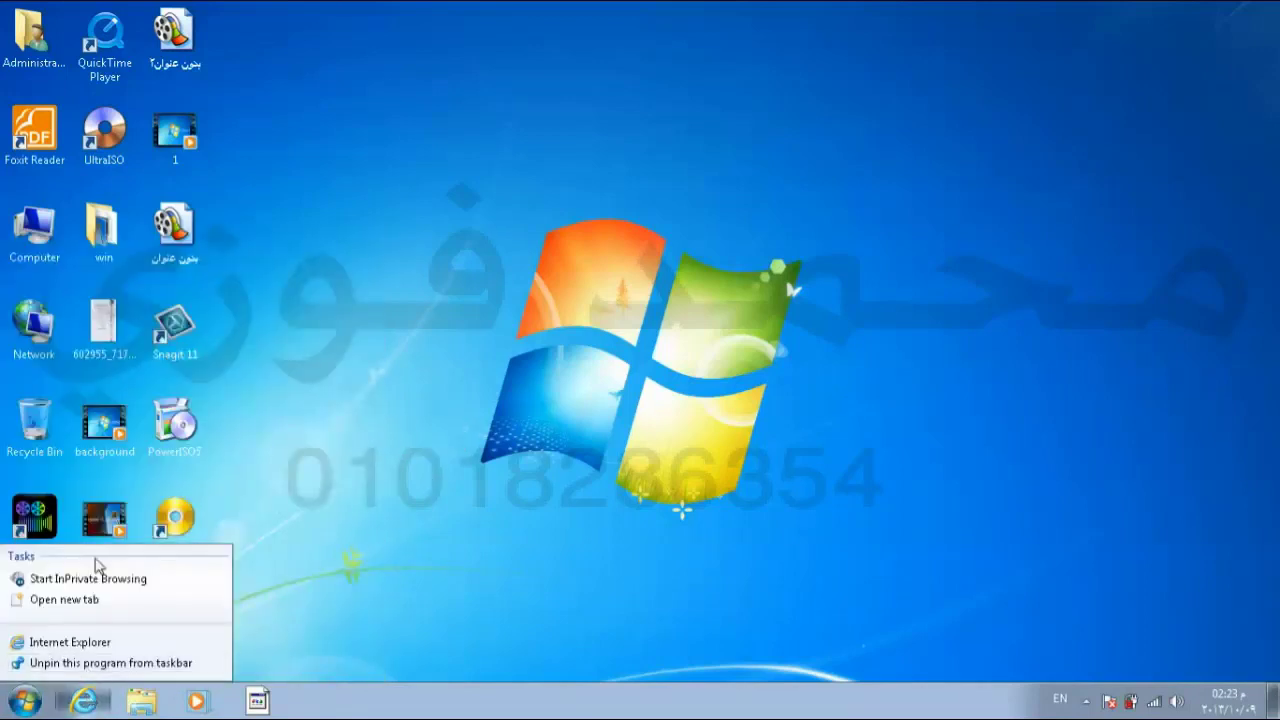
right_click(146, 704)
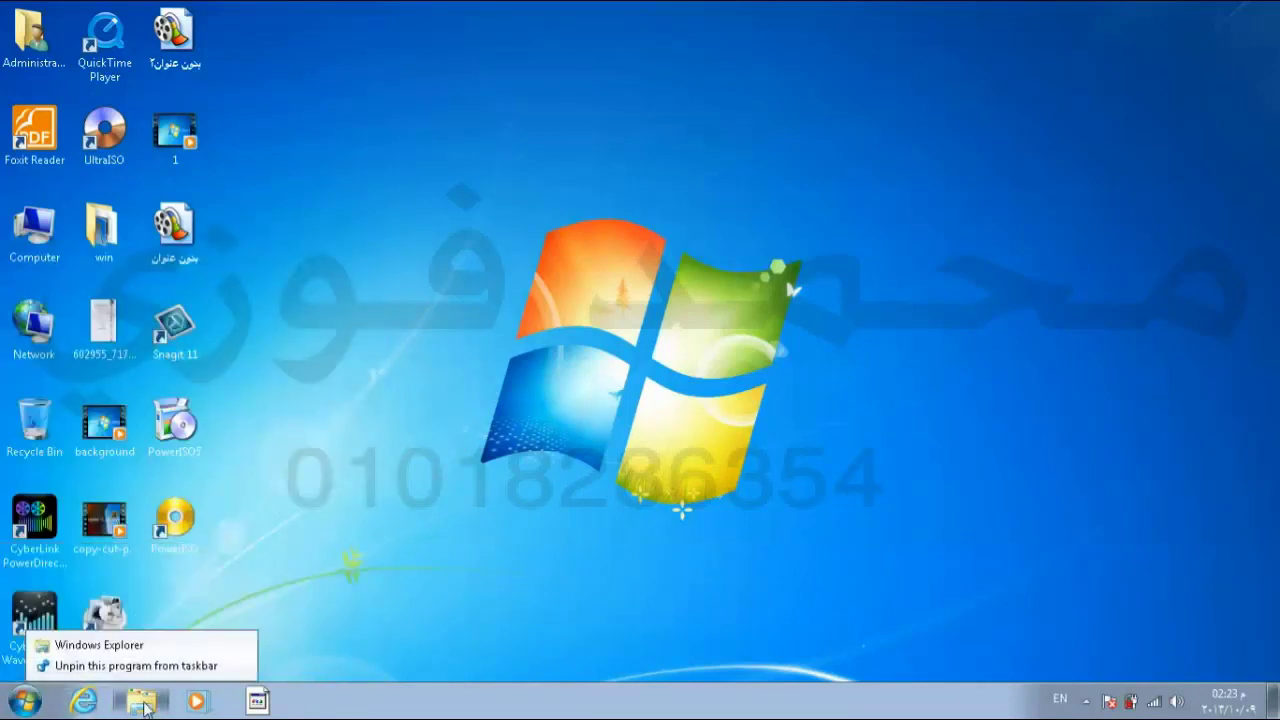
right_click(196, 701)
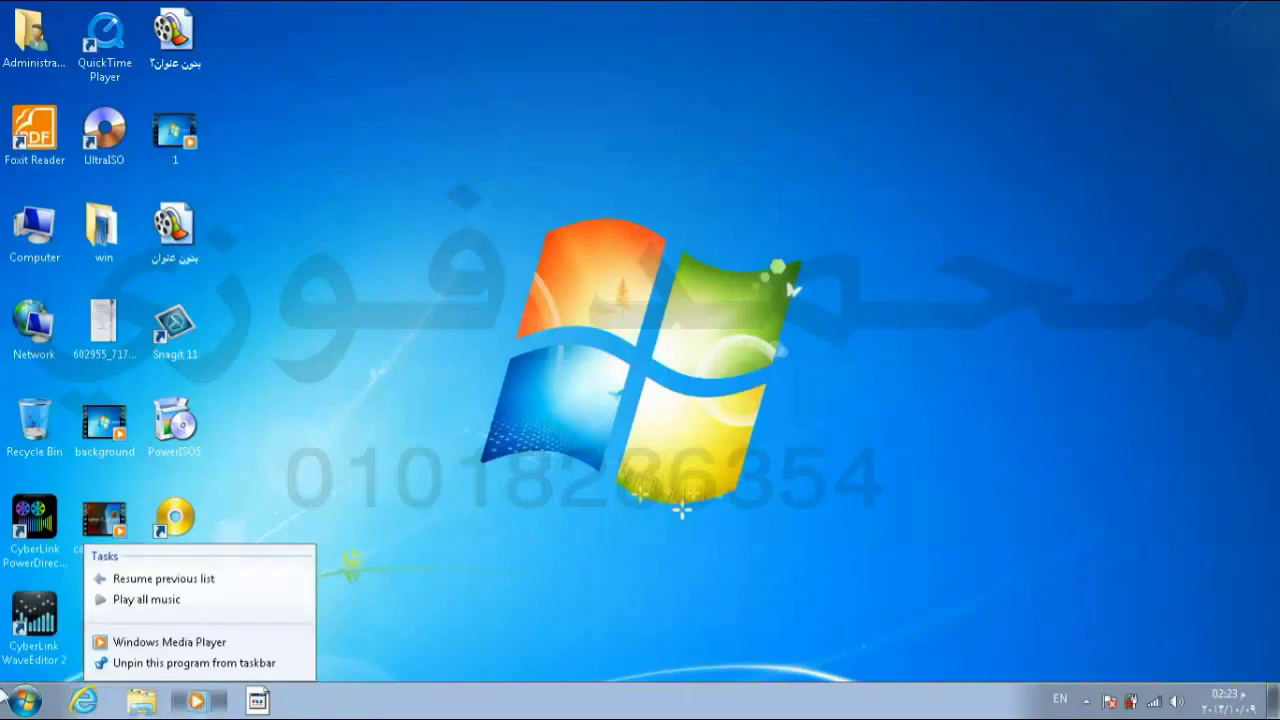
right_click(353, 712)
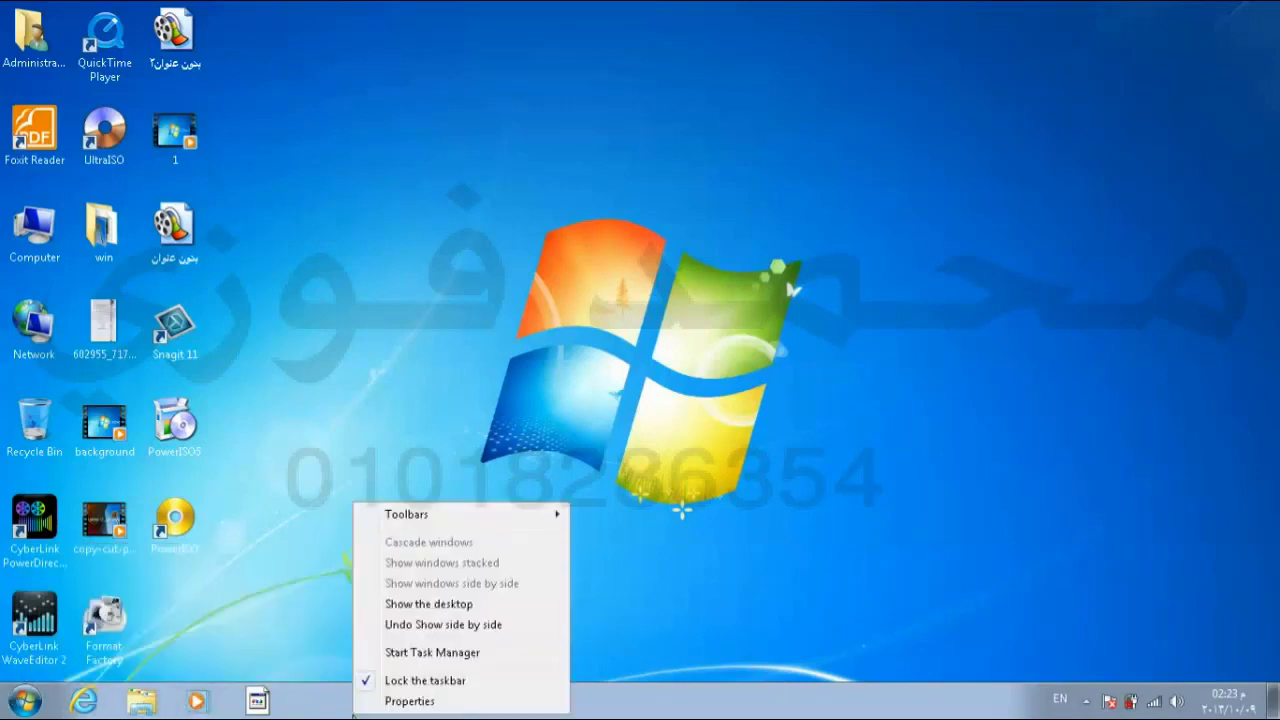
click(399, 704)
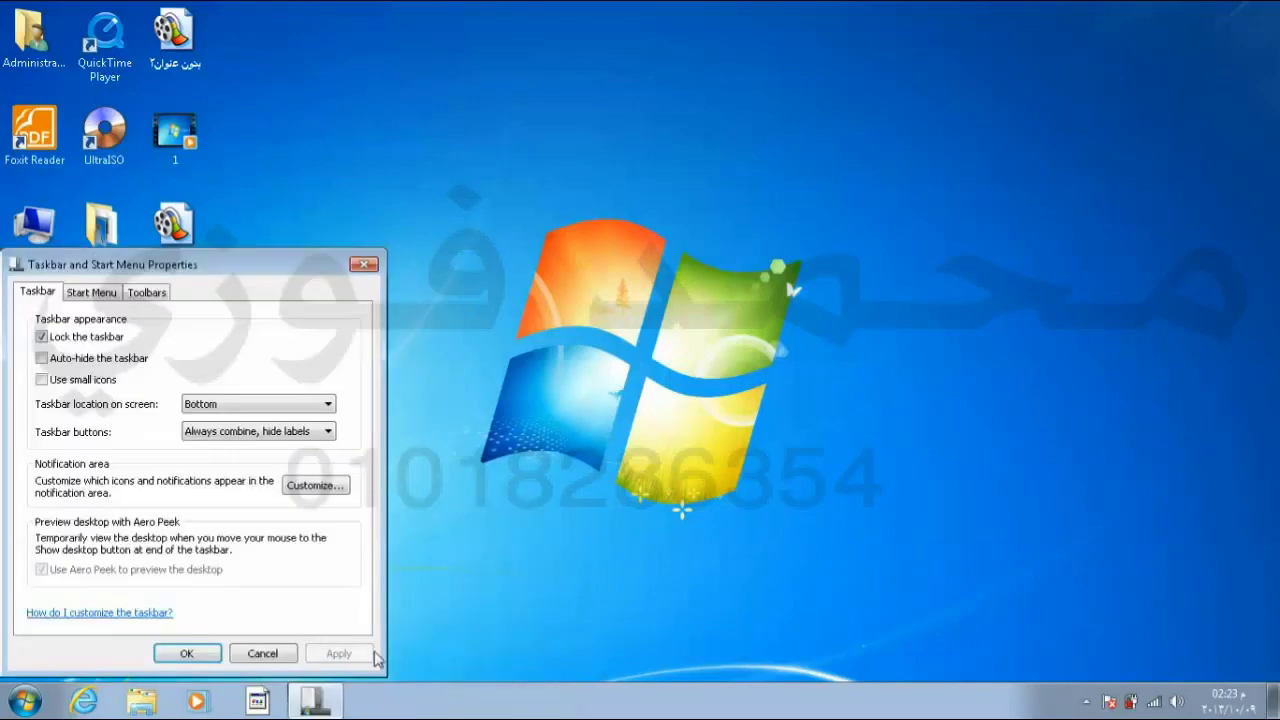
click(115, 294)
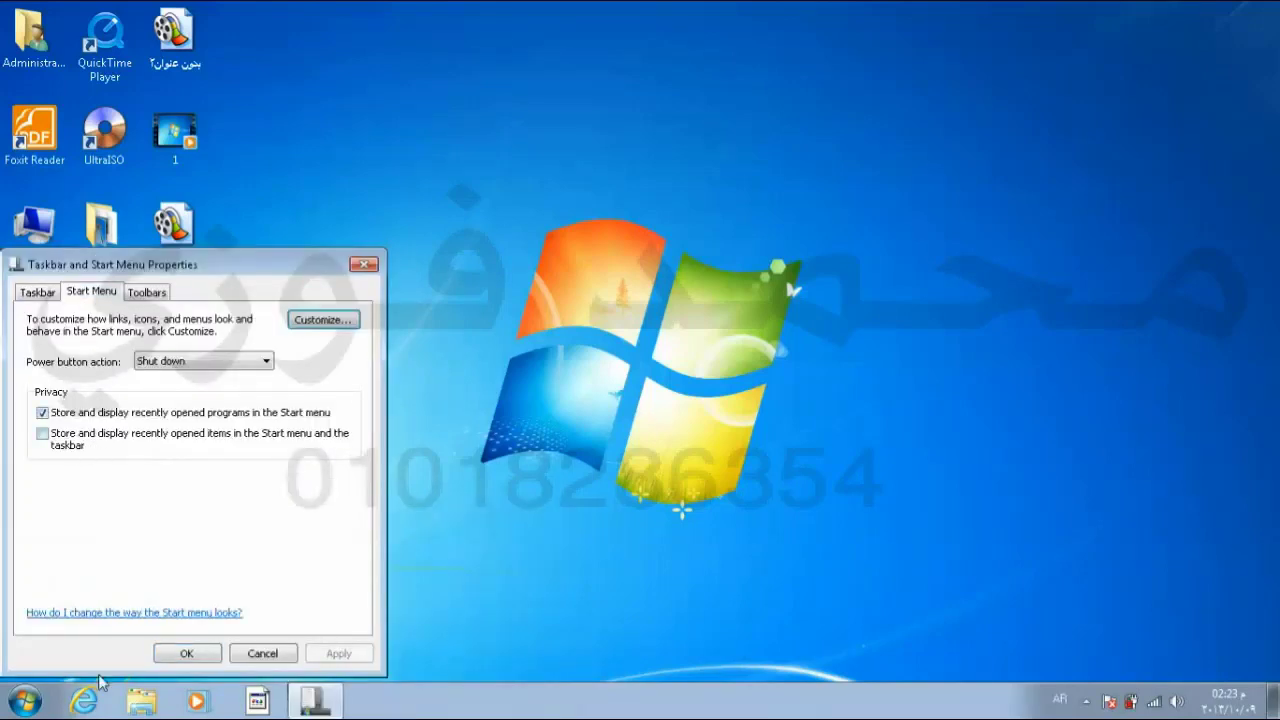
Step: Review the Start menu's recent programs, then uncheck storing recently opened programs and confirm
click(24, 702)
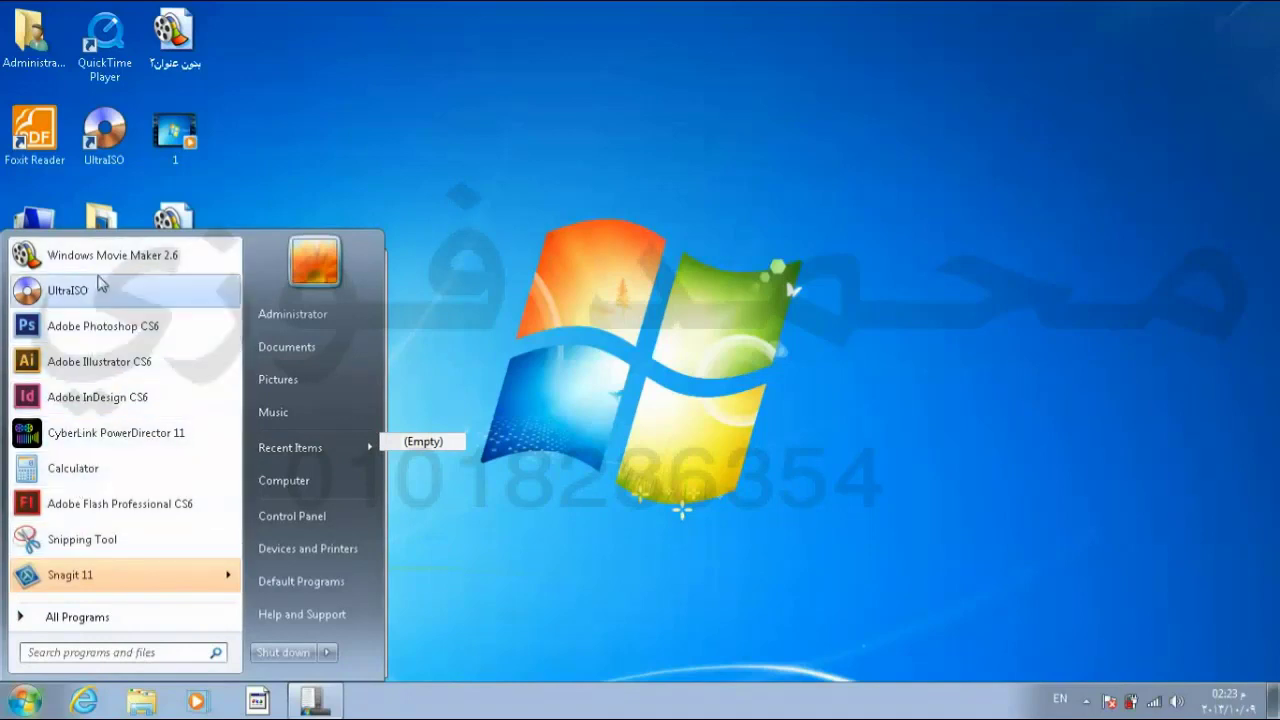
click(308, 698)
click(82, 416)
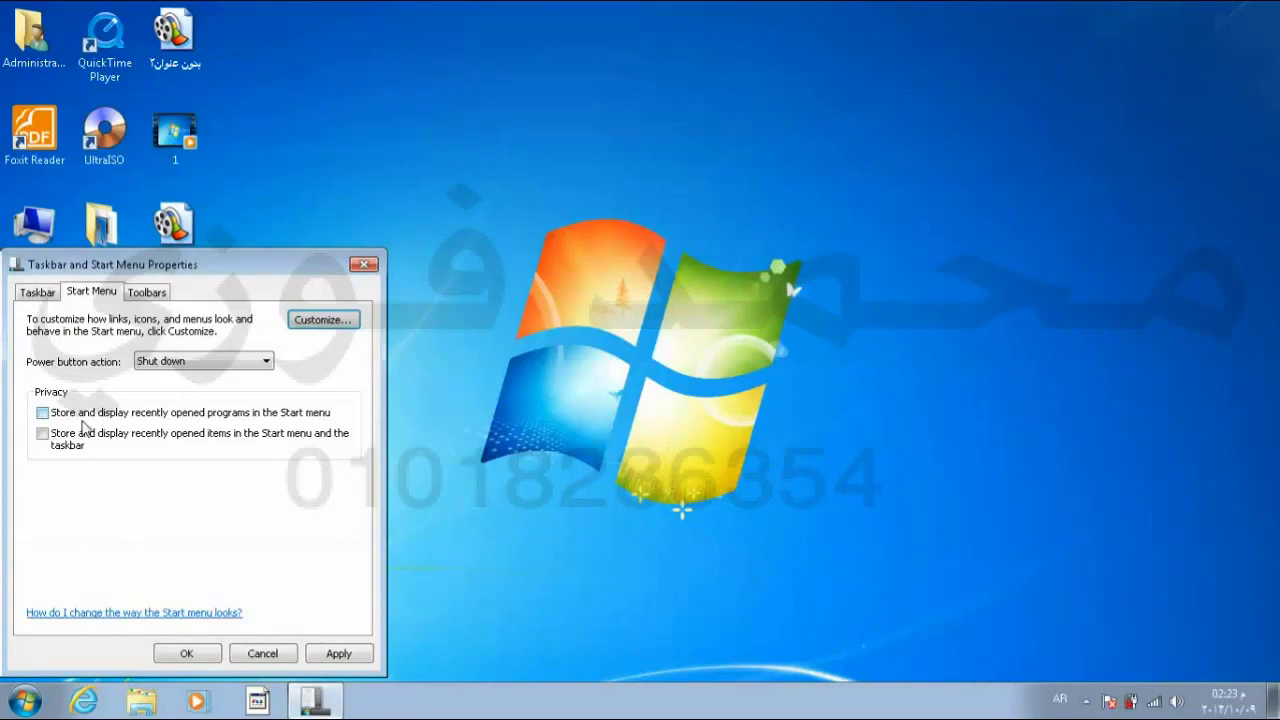
click(186, 653)
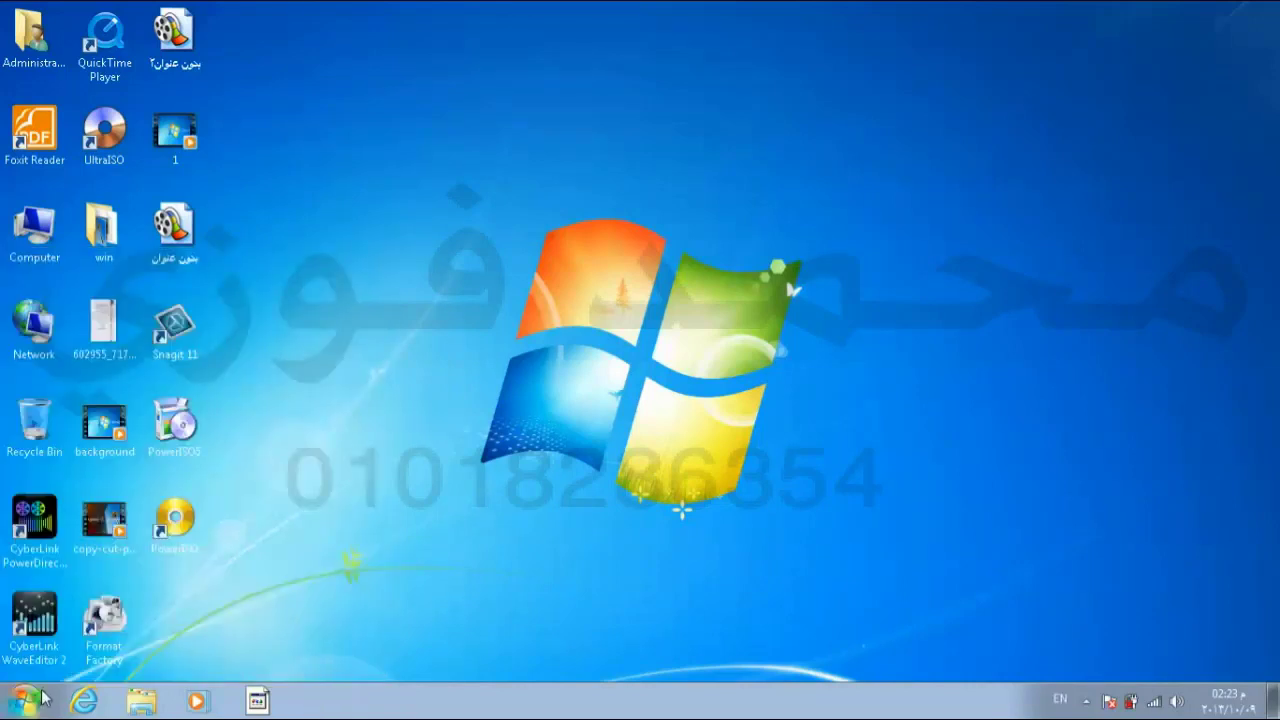
Step: Check the cleared Start menu programs list and open the Start Menu properties tab
click(26, 700)
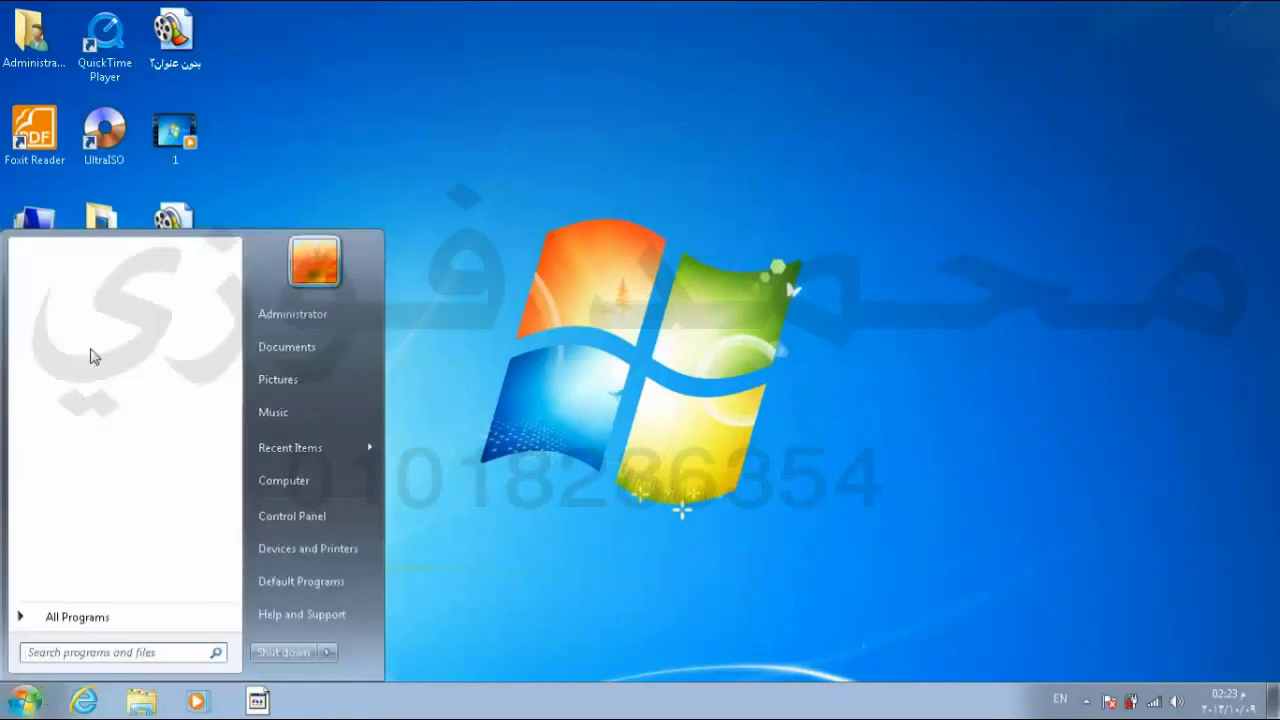
right_click(355, 712)
click(378, 695)
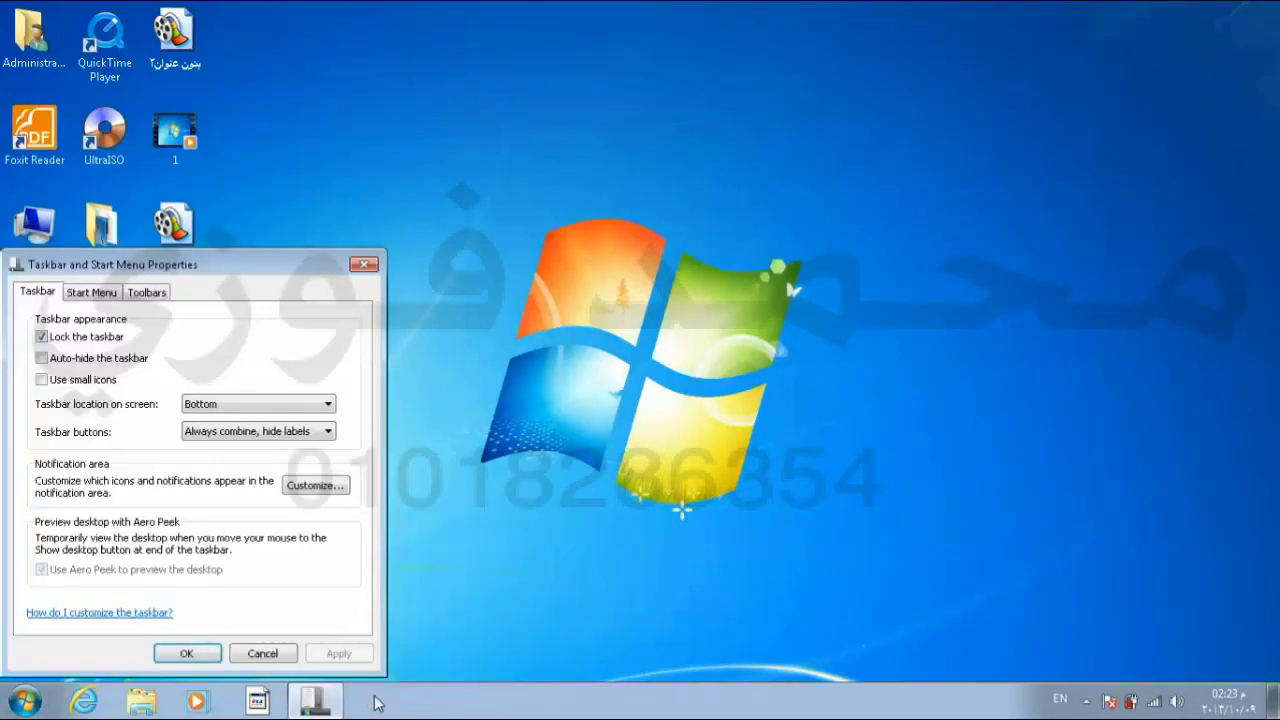
click(104, 295)
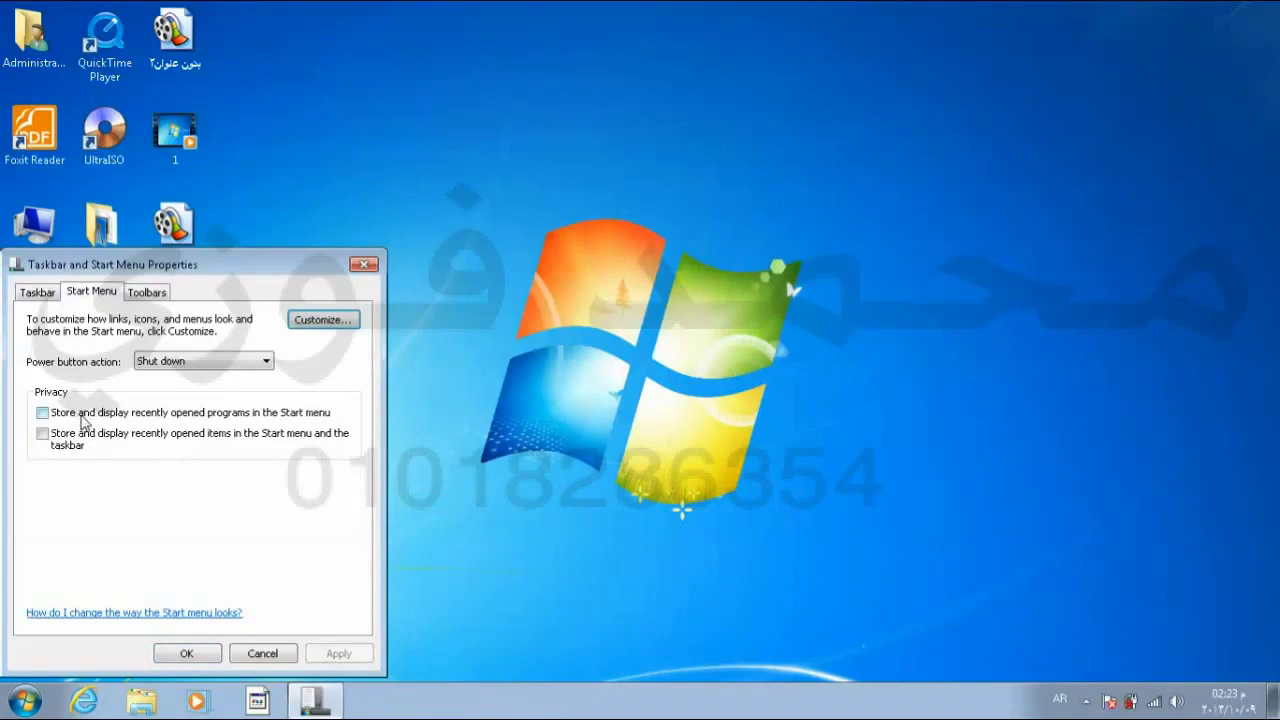
key(super)
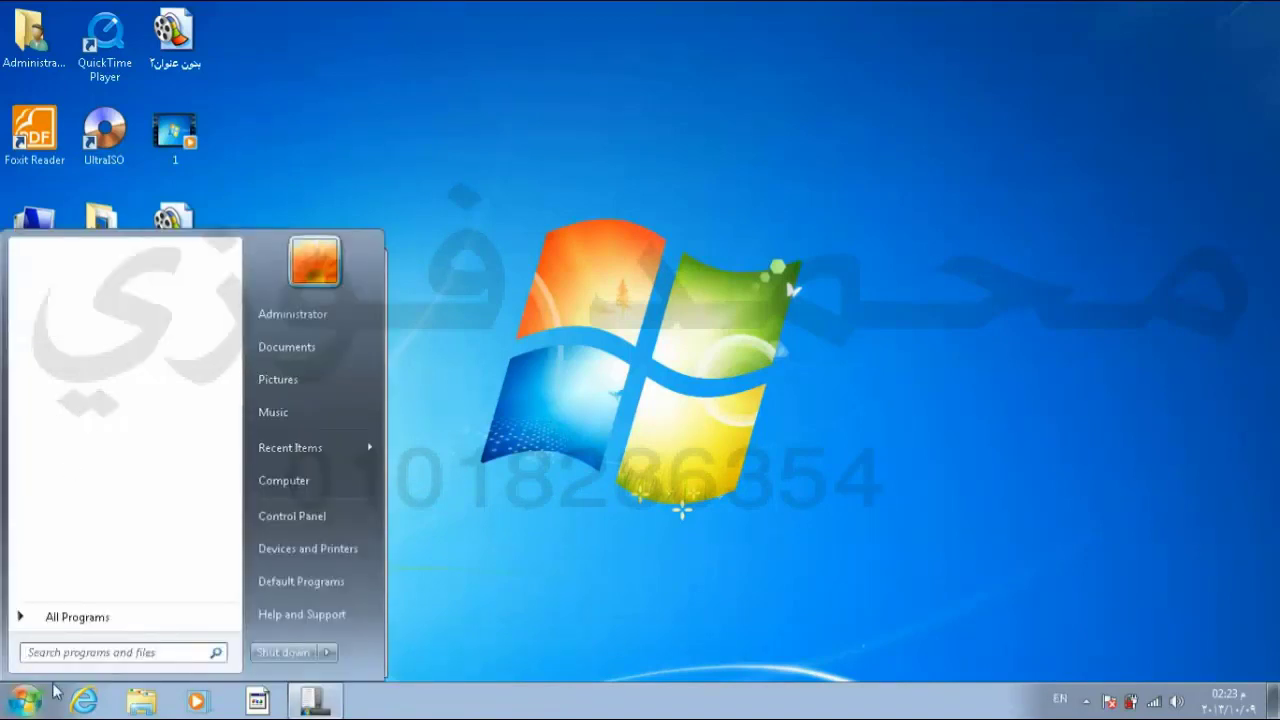
click(315, 700)
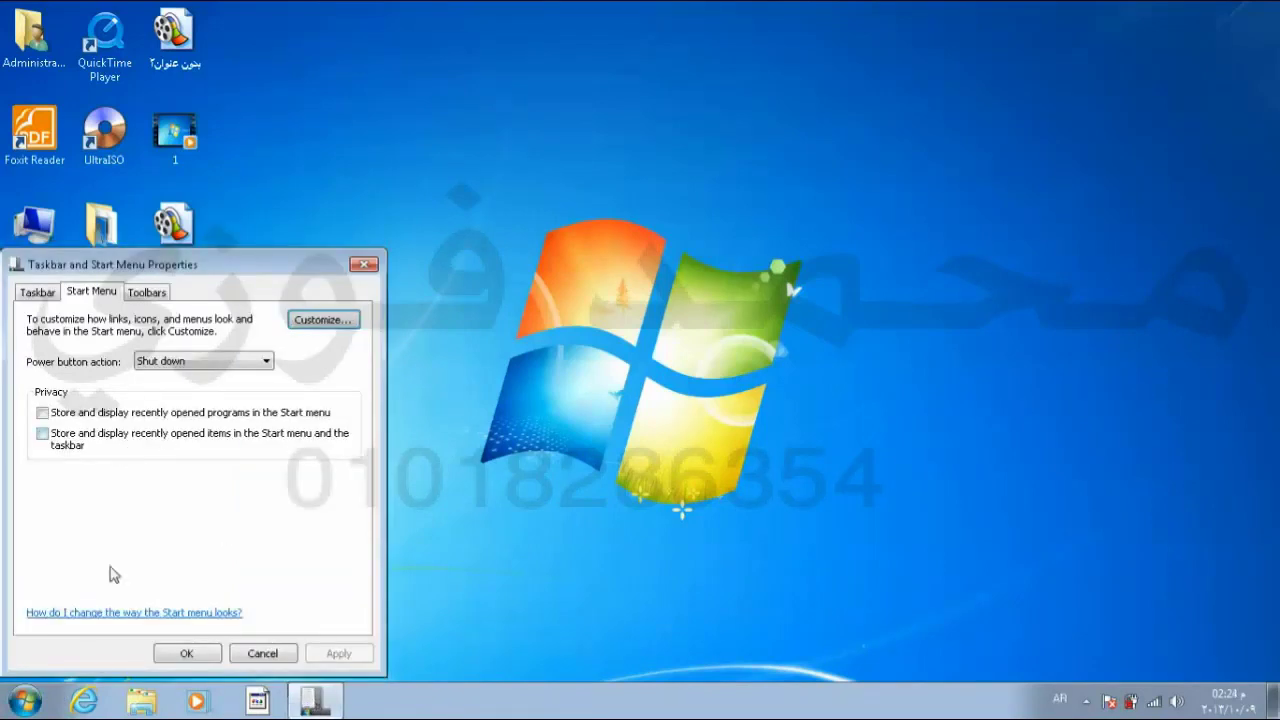
Step: Inspect the Internet Explorer, Windows Explorer and Media Player jump lists and the Start menu
right_click(86, 702)
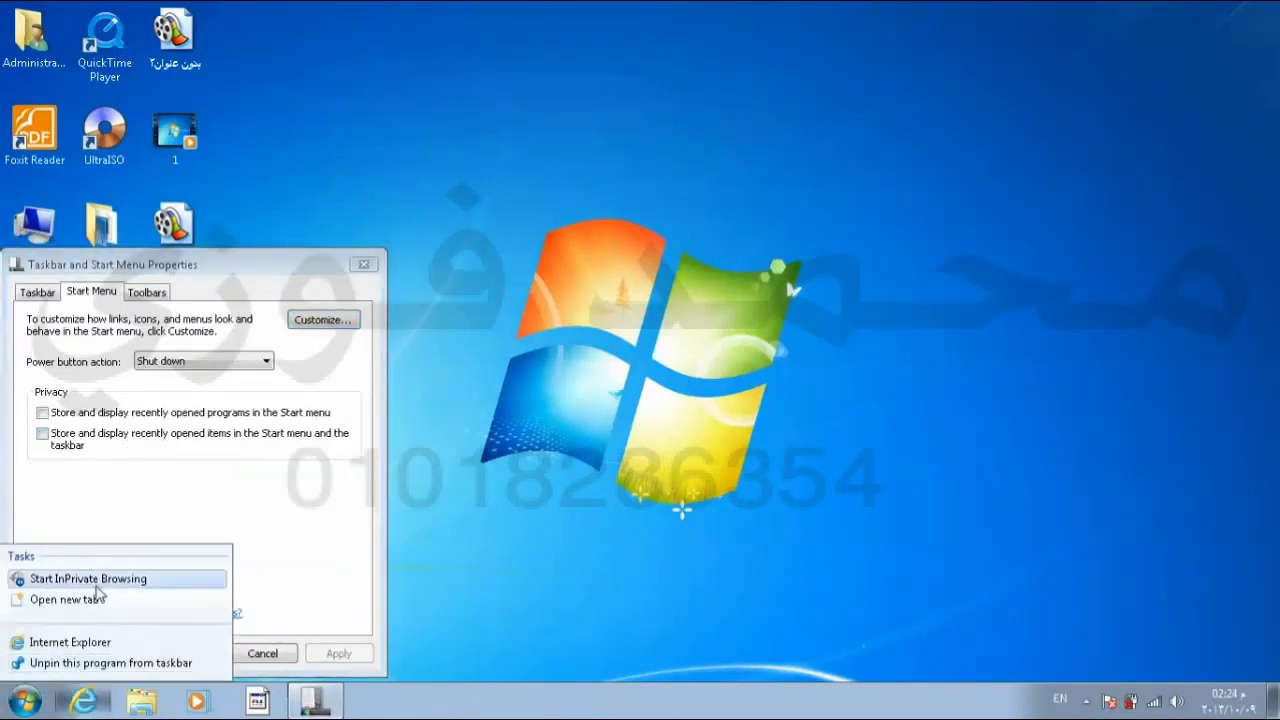
right_click(140, 702)
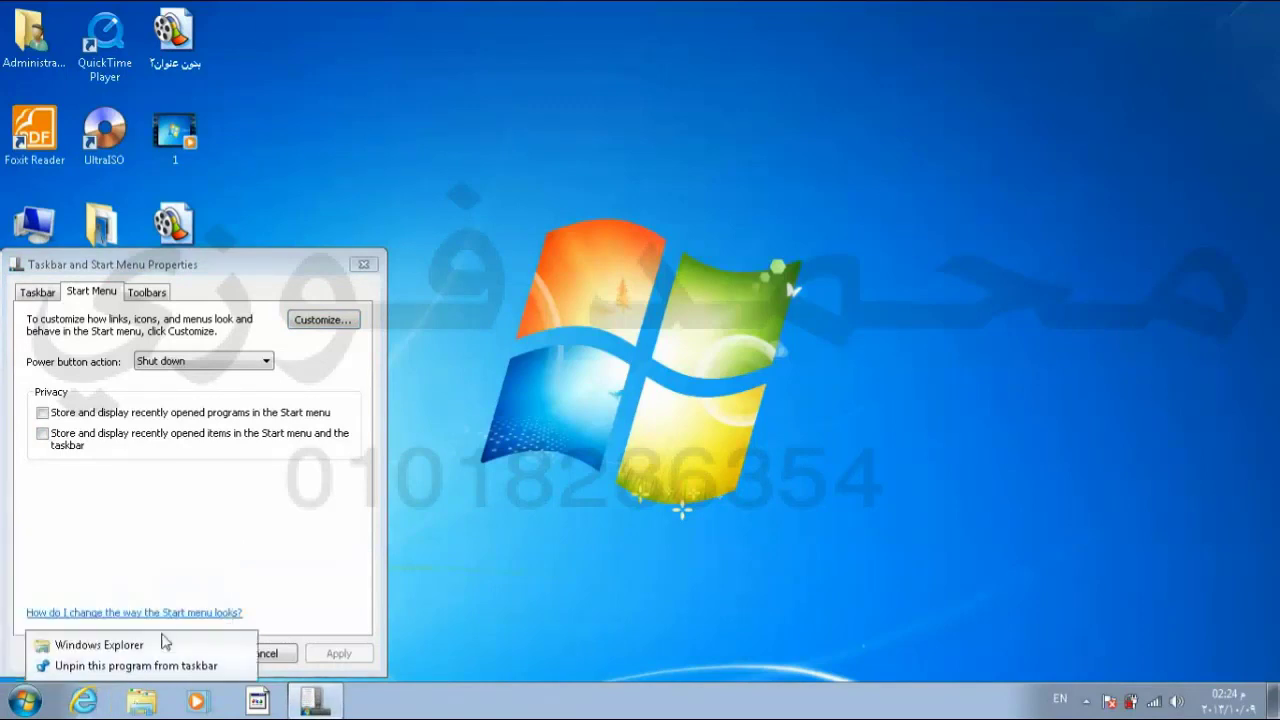
right_click(195, 703)
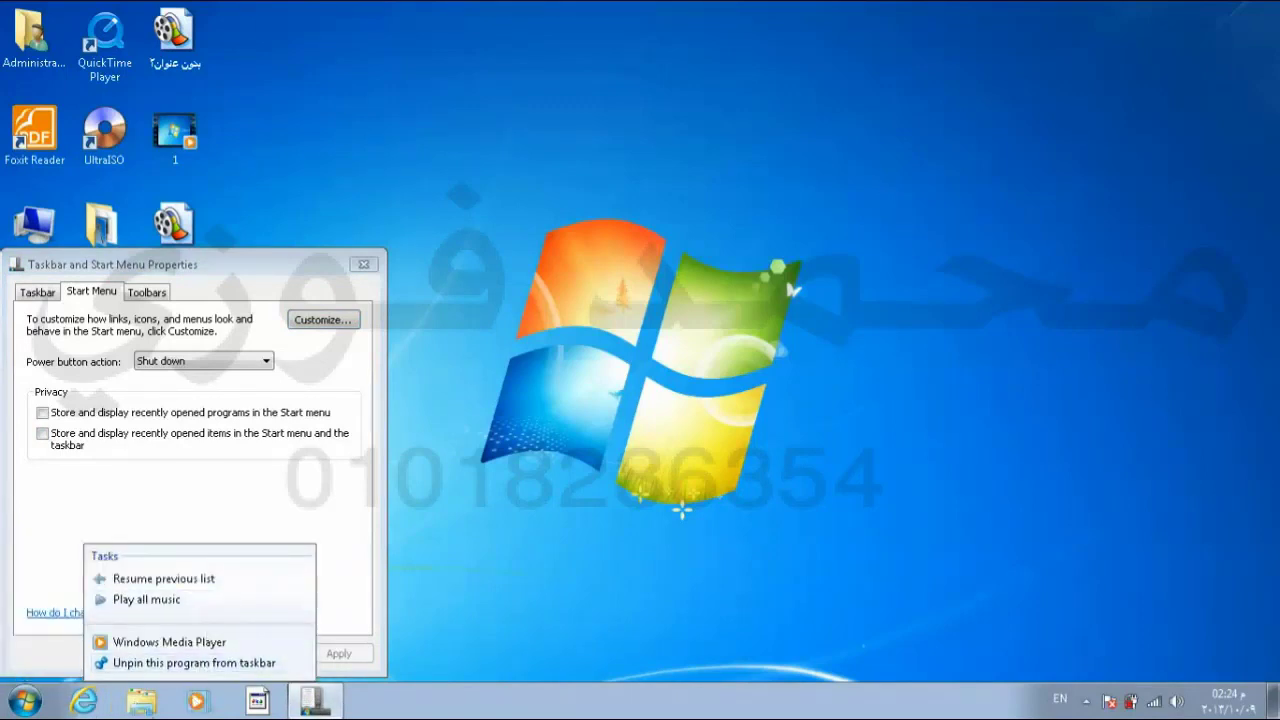
click(36, 707)
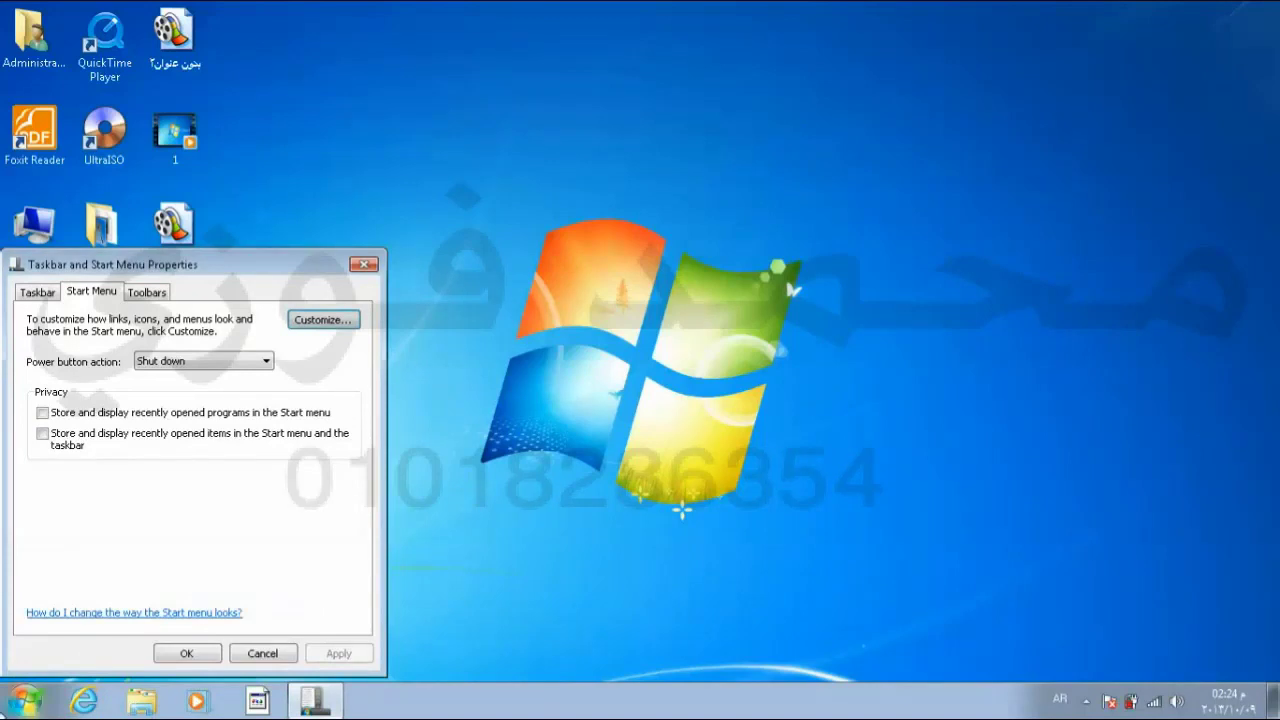
click(24, 708)
mouse_move(306, 449)
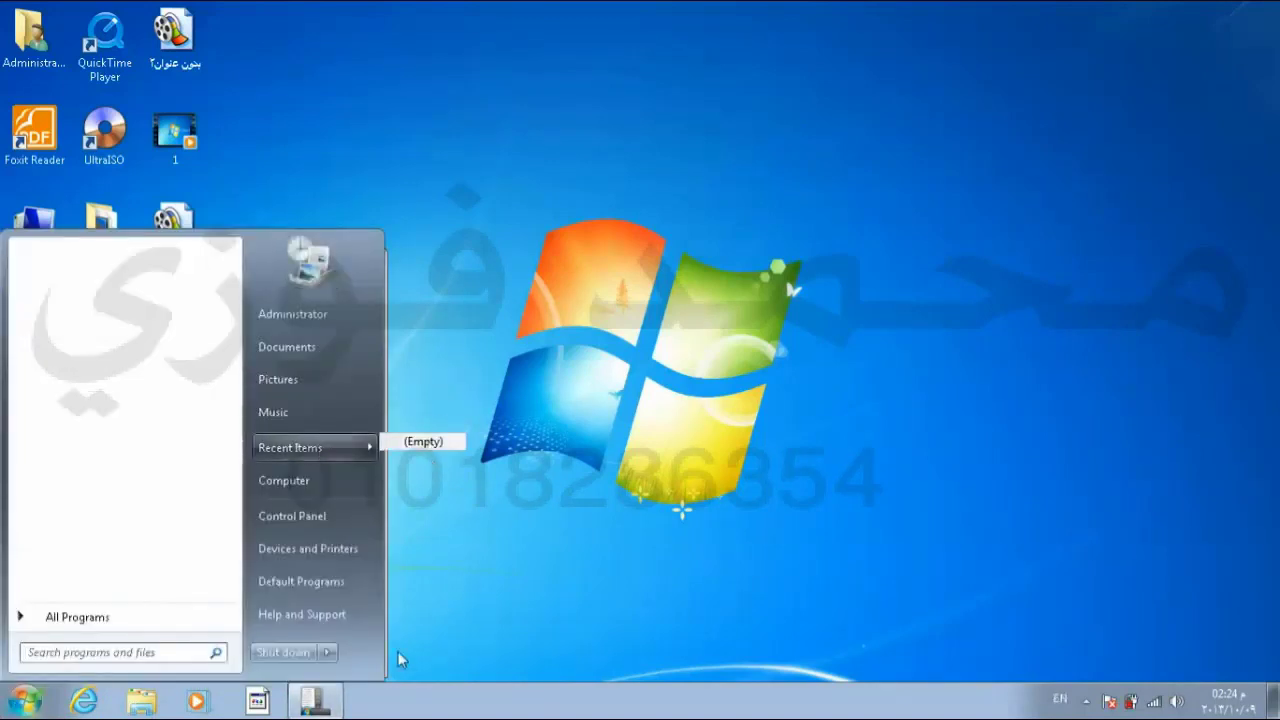
click(335, 706)
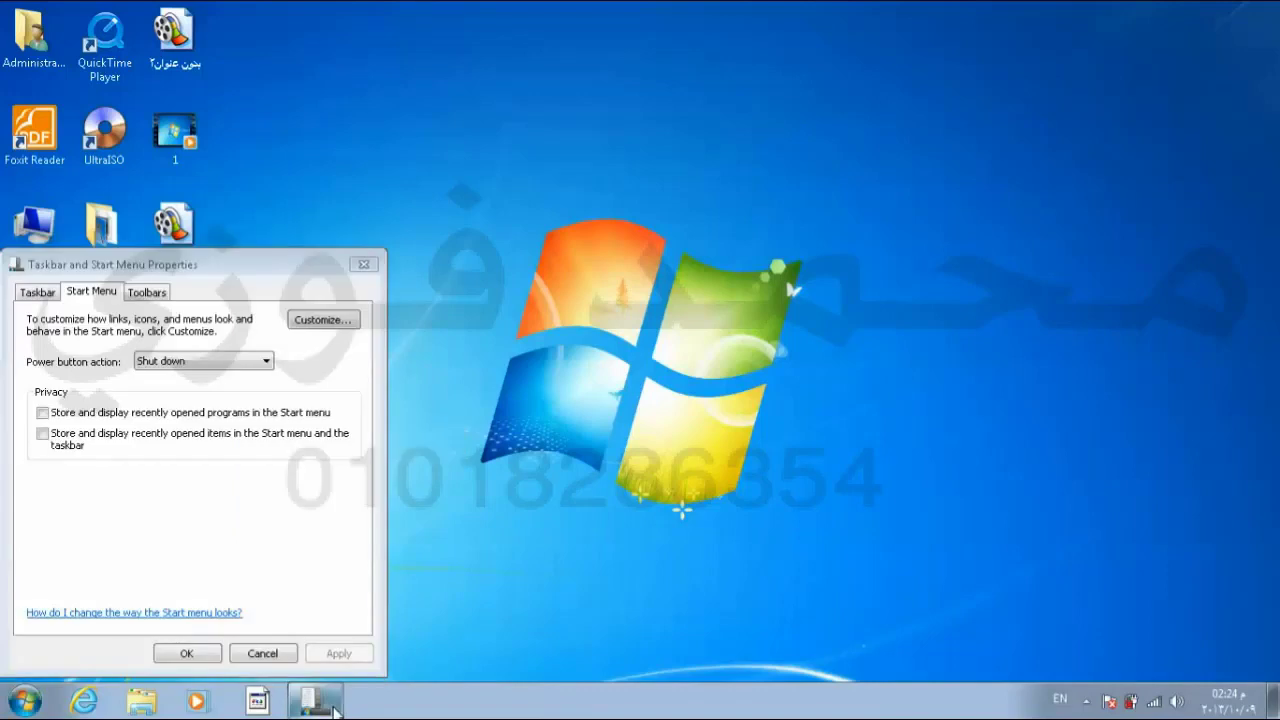
Step: Recheck both Privacy options for recent items and programs, confirm, and verify in the Start menu
click(103, 446)
click(118, 416)
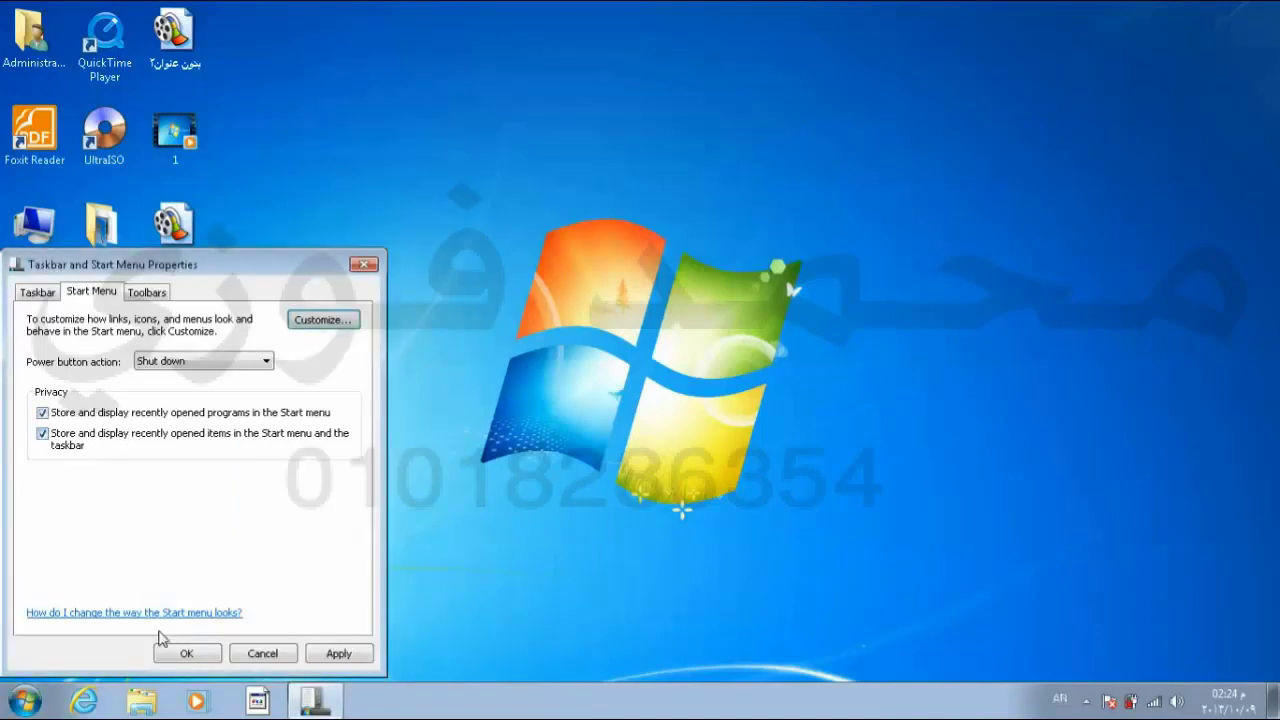
click(186, 653)
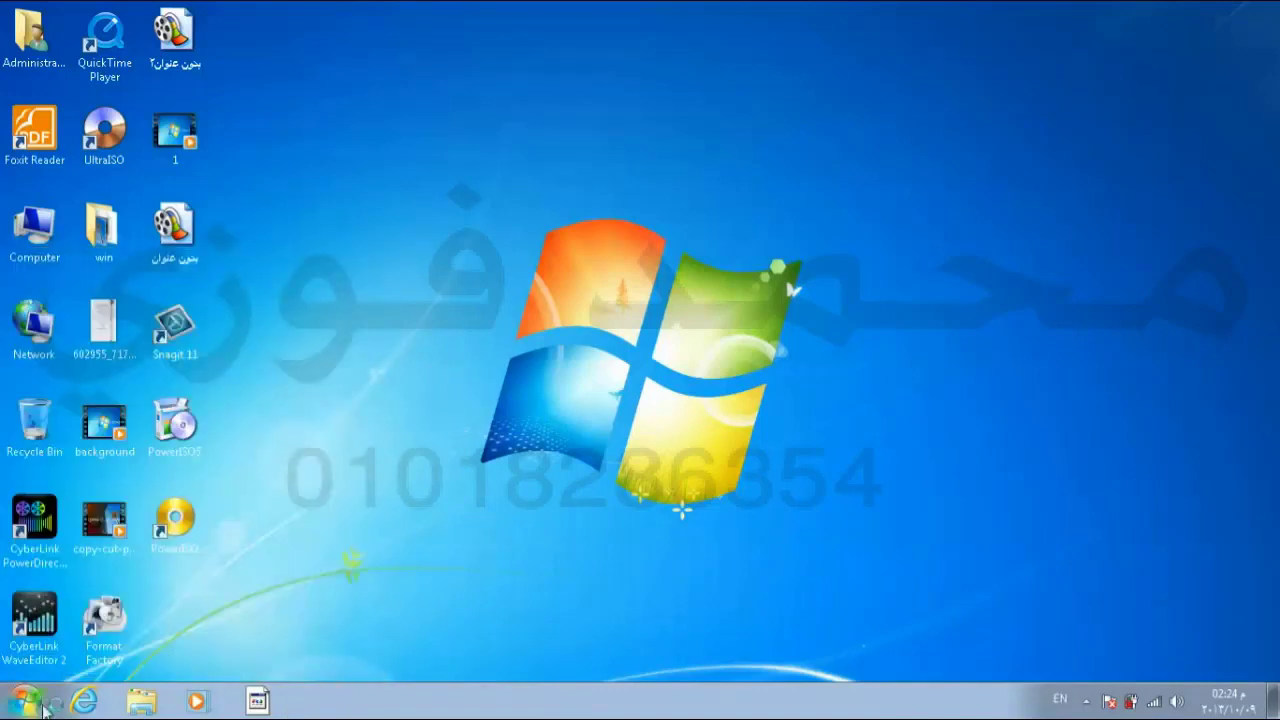
key(super)
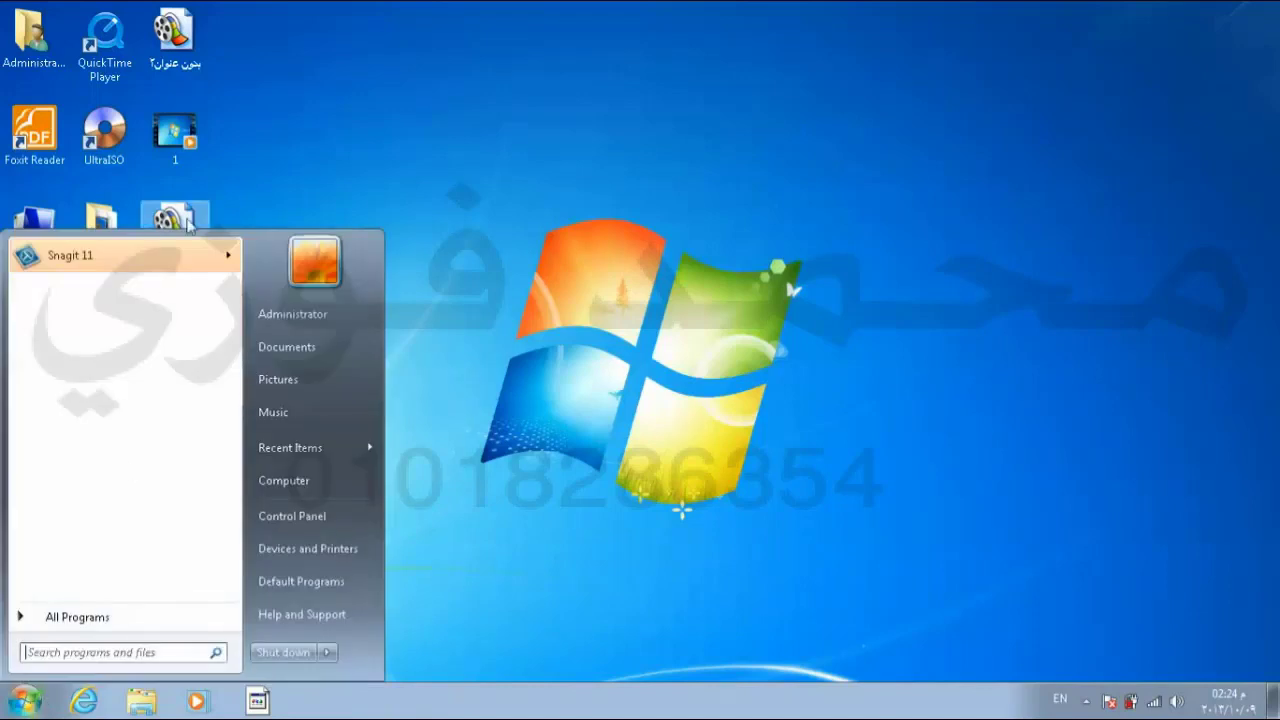
mouse_move(375, 445)
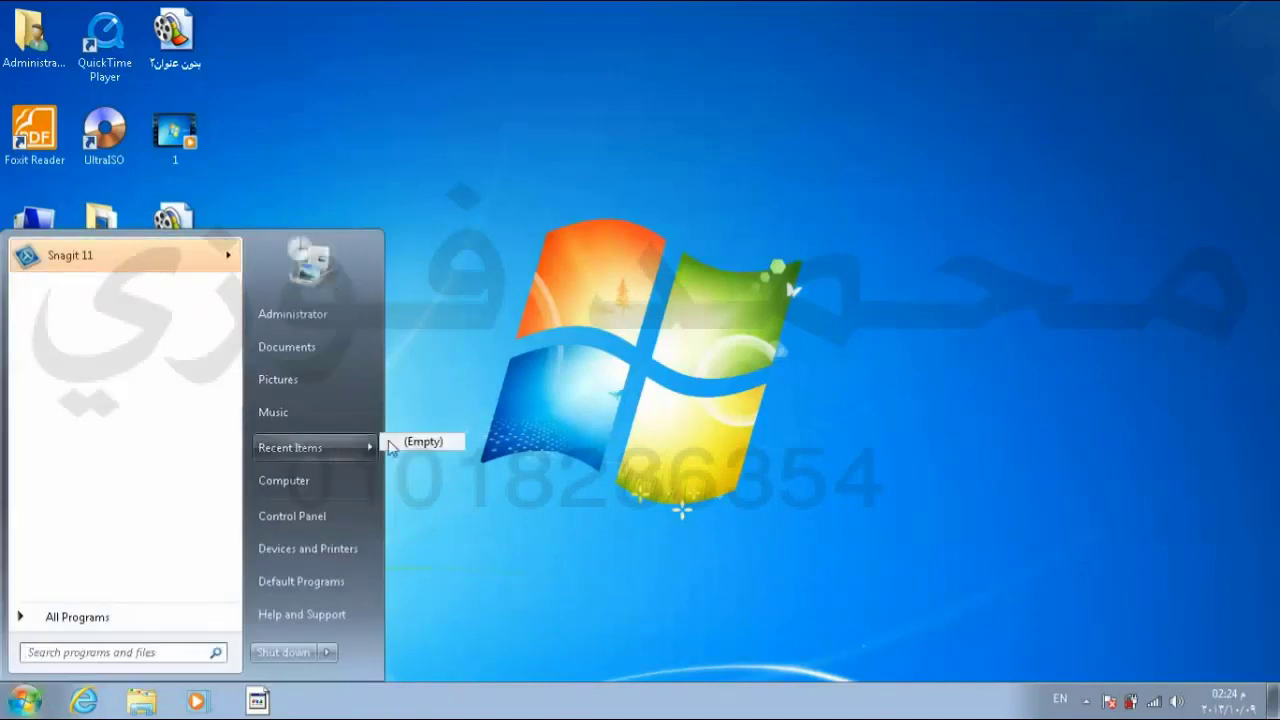
click(465, 529)
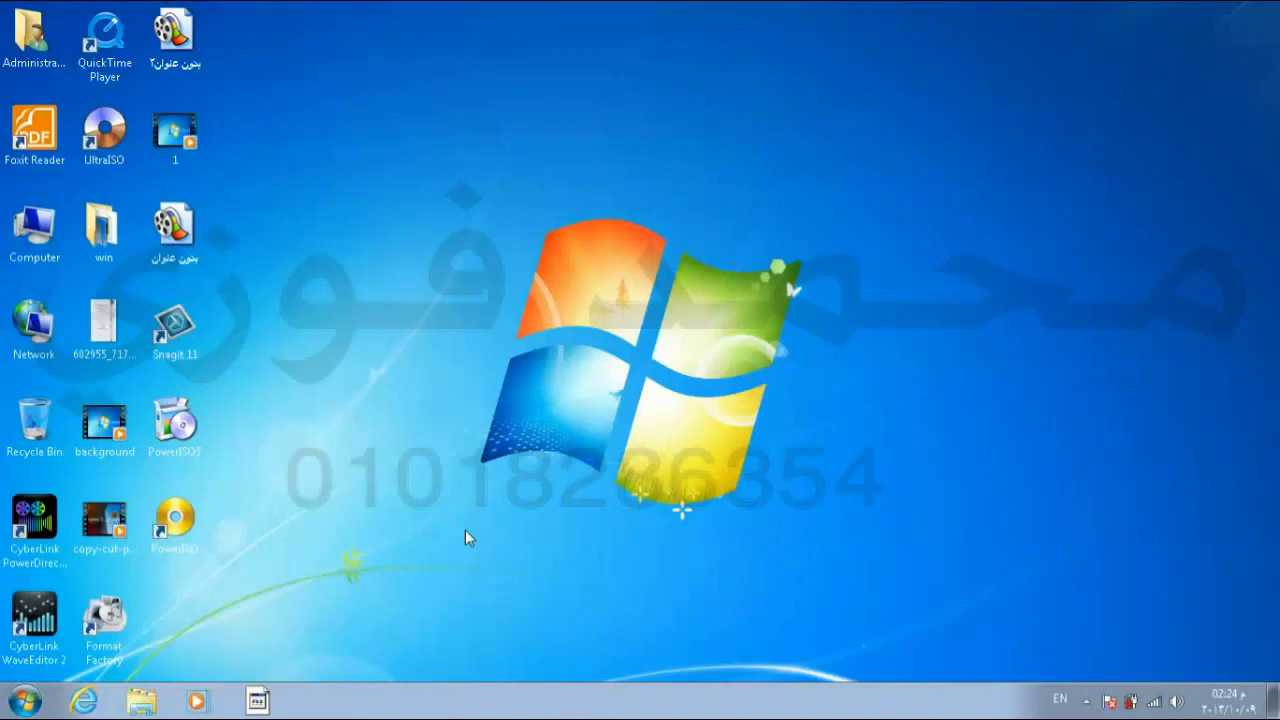